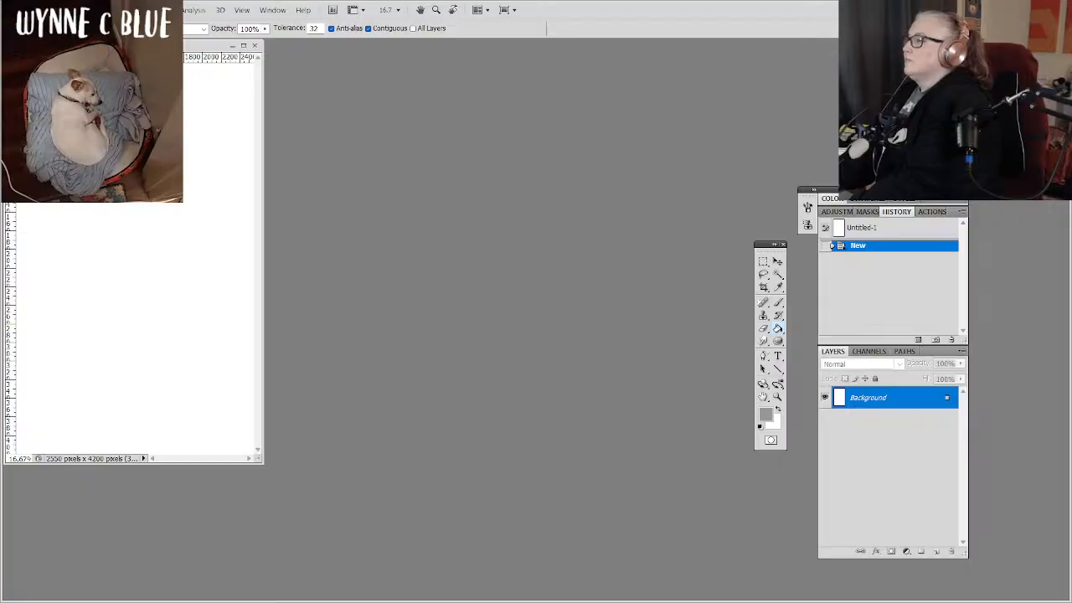
Rotate the blank canvas 90° clockwise.
{"action": "left_click", "coordinate": [55, 10]}
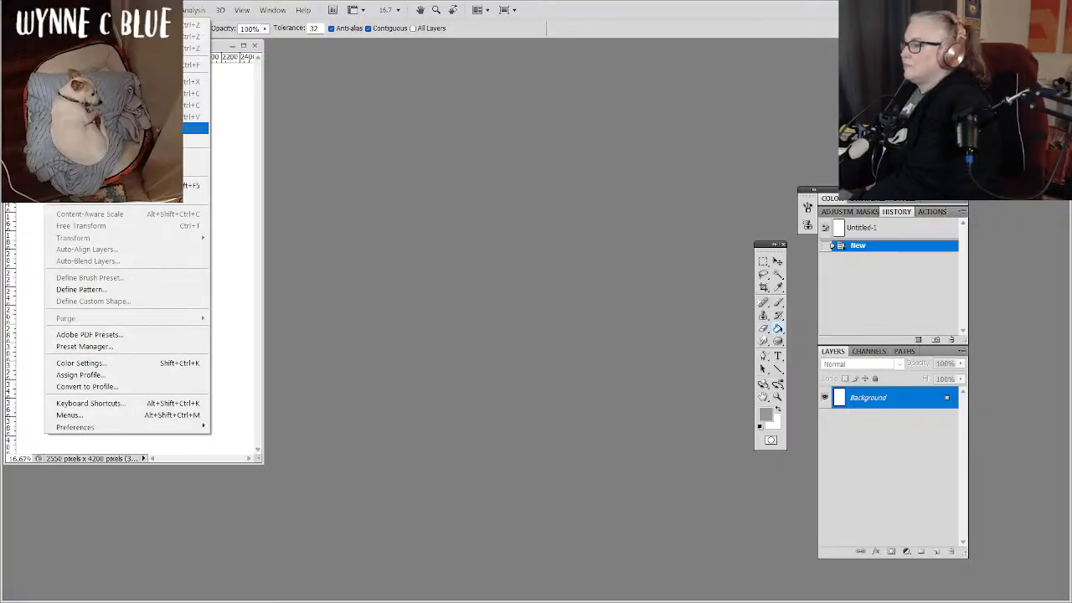
{"action": "left_click", "coordinate": [56, 10]}
{"action": "left_click", "coordinate": [79, 10]}
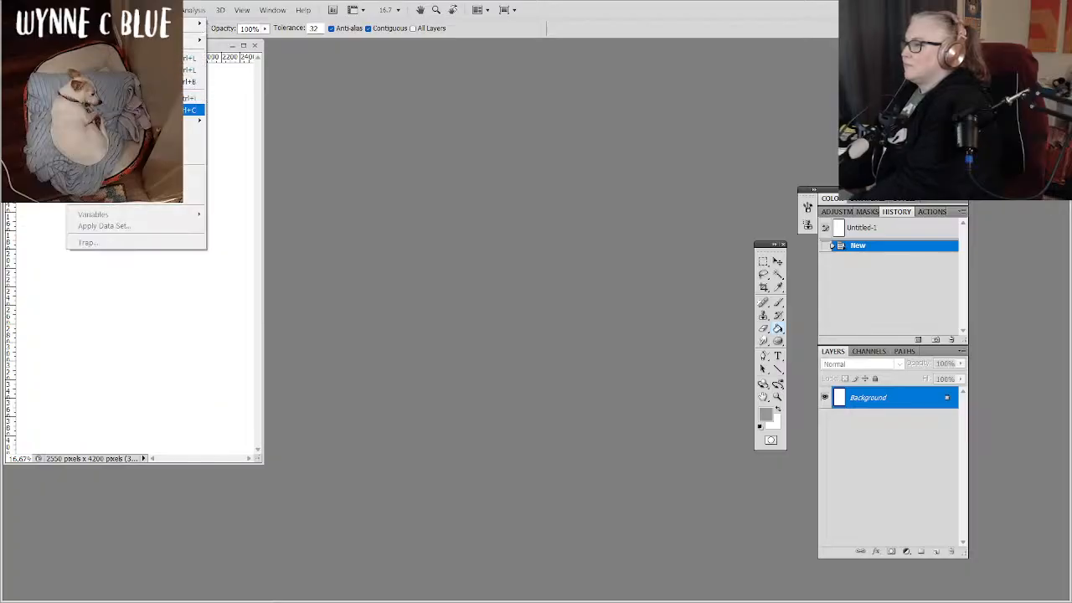
{"action": "mouse_move", "coordinate": [193, 122]}
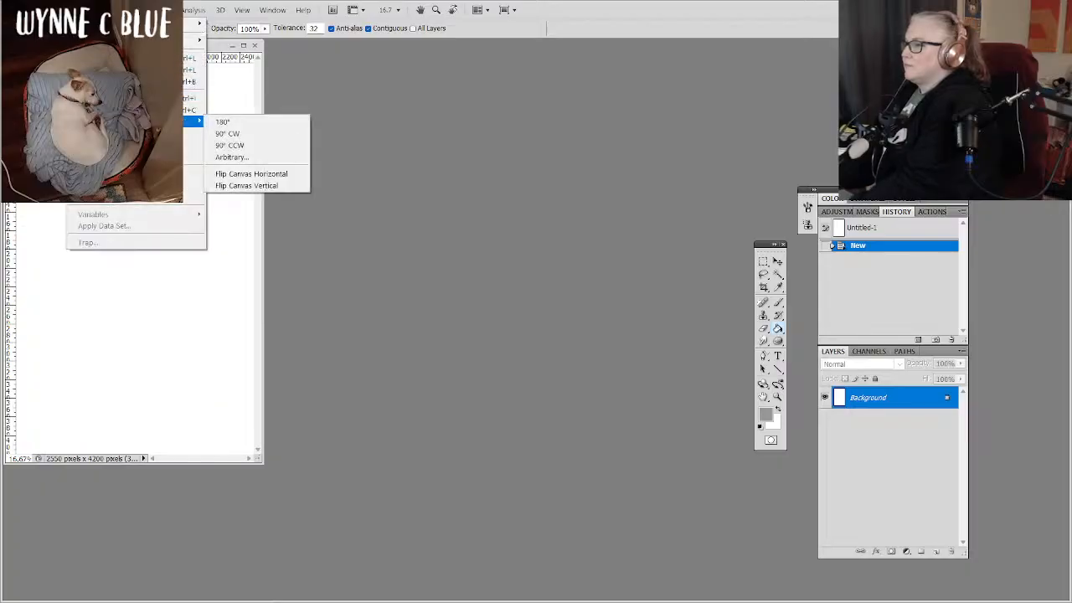
{"action": "left_click", "coordinate": [246, 135]}
Enlarge and reposition the document window, and zoom the canvas to 25%.
{"action": "left_click_drag", "start_coordinate": [292, 59], "coordinate": [307, 120]}
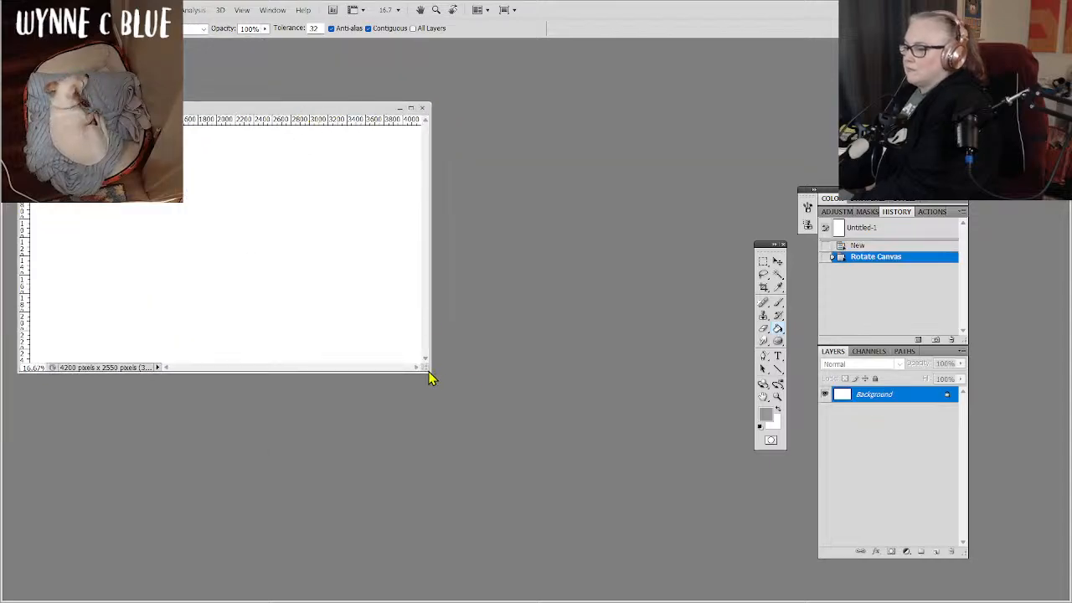
{"action": "left_click_drag", "start_coordinate": [428, 373], "coordinate": [748, 545]}
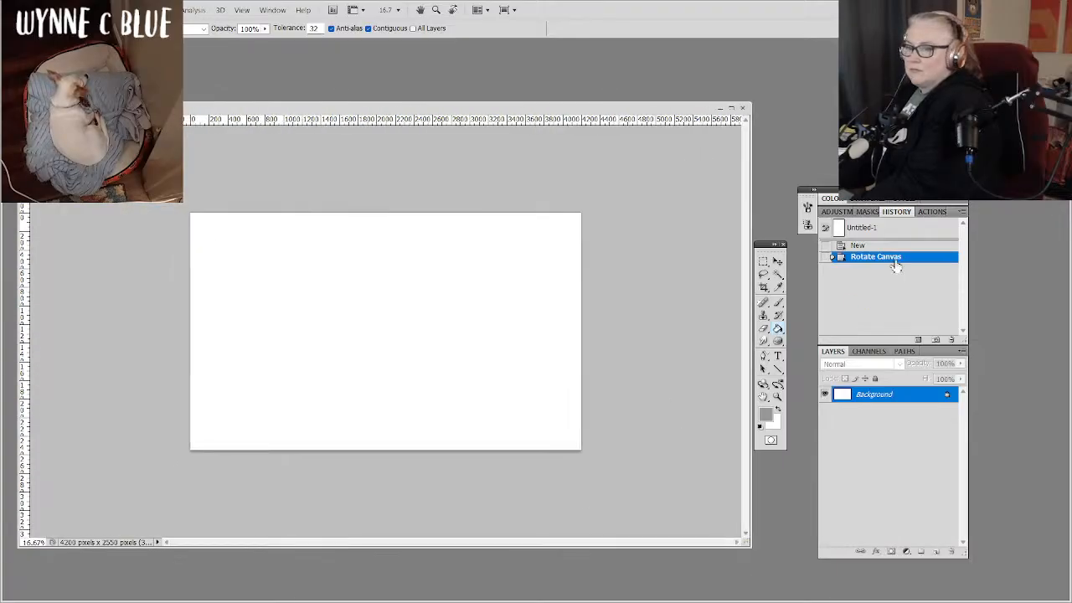
{"action": "key", "text": "ctrl+plus"}
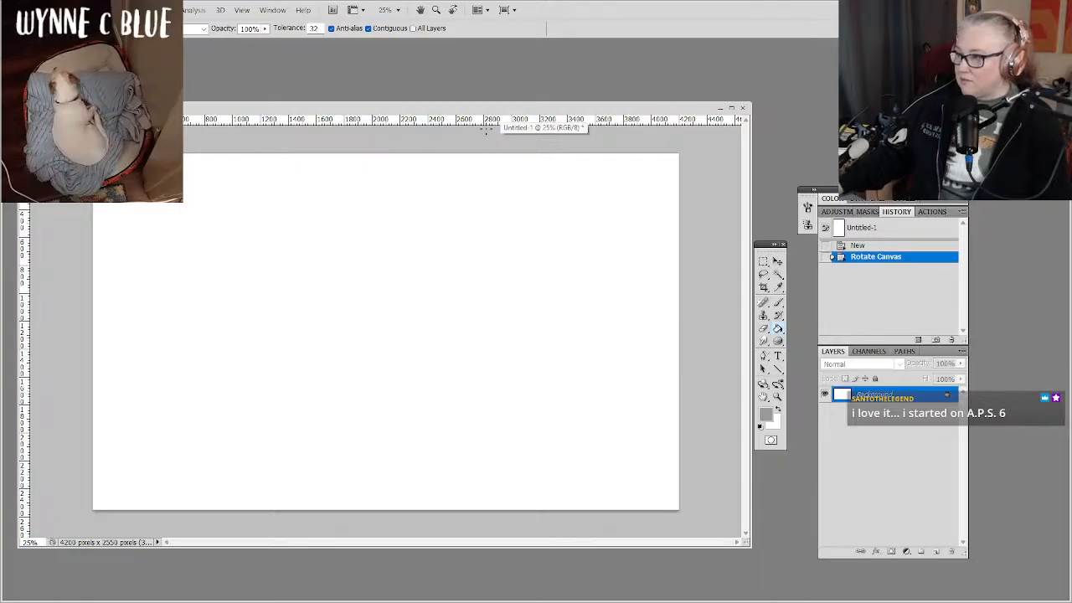
{"action": "left_click_drag", "start_coordinate": [491, 111], "coordinate": [523, 66]}
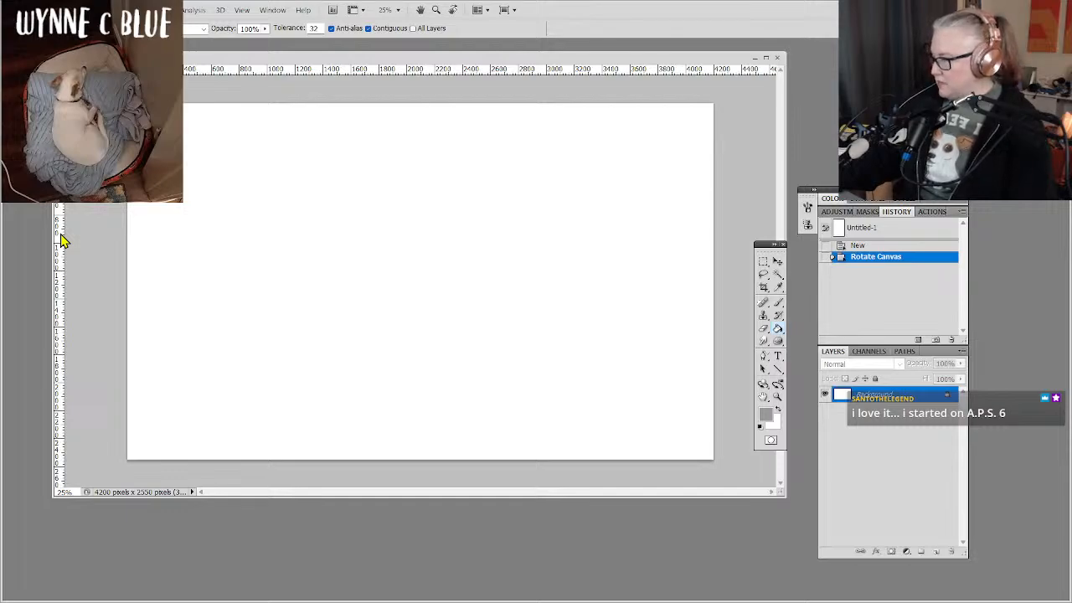
Place a vertical guide halfway across the canvas, at about 2100 pixels on the horizontal ruler.
{"action": "left_click_drag", "start_coordinate": [62, 240], "coordinate": [420, 178]}
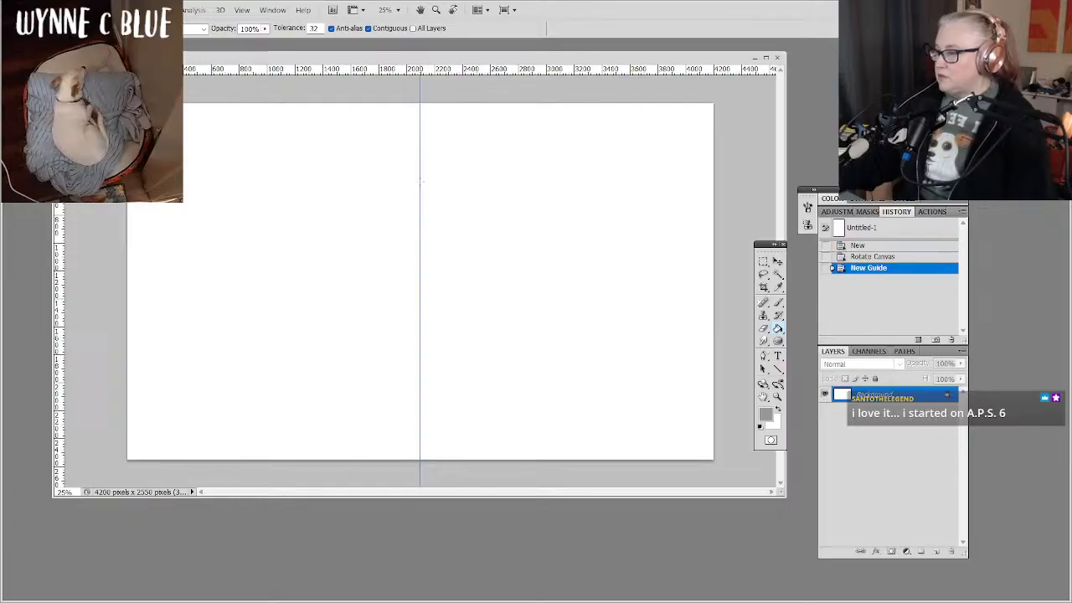
{"action": "left_click", "coordinate": [421, 190]}
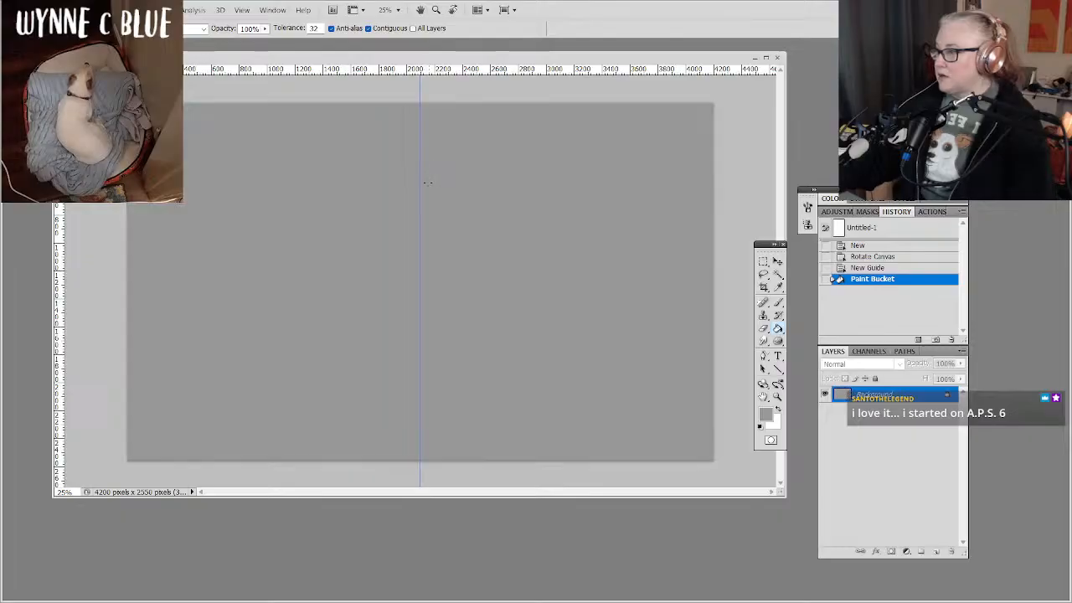
{"action": "key", "text": "ctrl+z"}
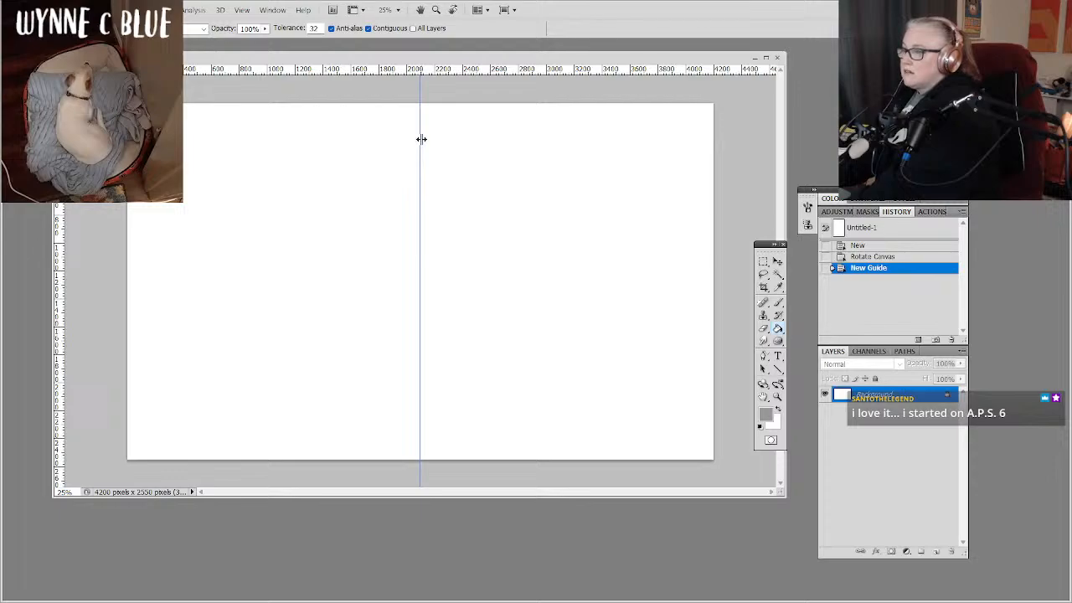
{"action": "left_click_drag", "start_coordinate": [421, 139], "coordinate": [421, 140]}
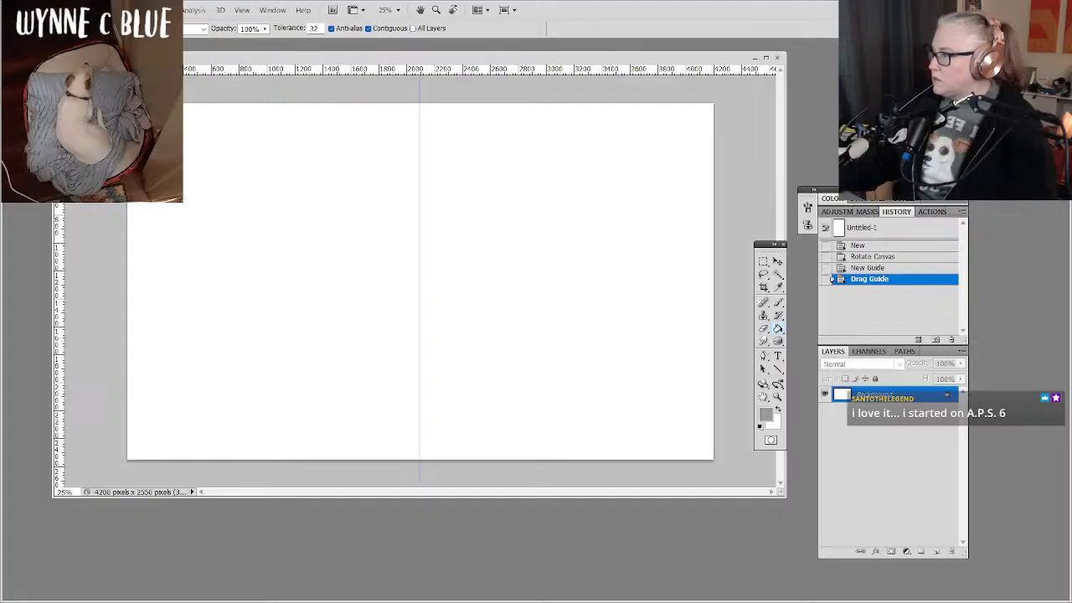
Turn on snapping to all available elements and realign the vertical guide with the canvas centre.
{"action": "left_click", "coordinate": [56, 10]}
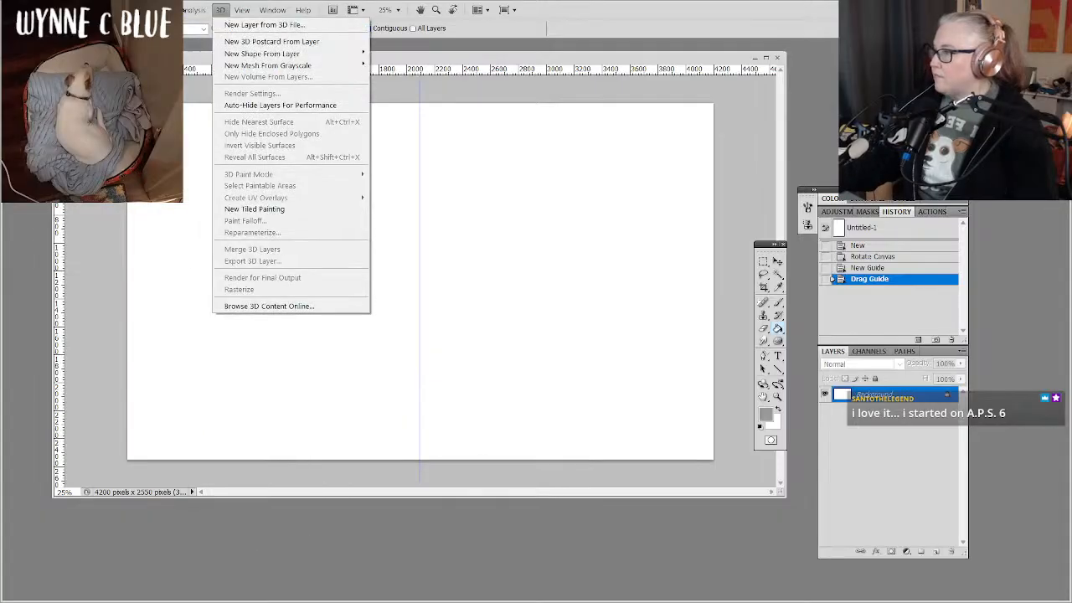
{"action": "mouse_move", "coordinate": [249, 10]}
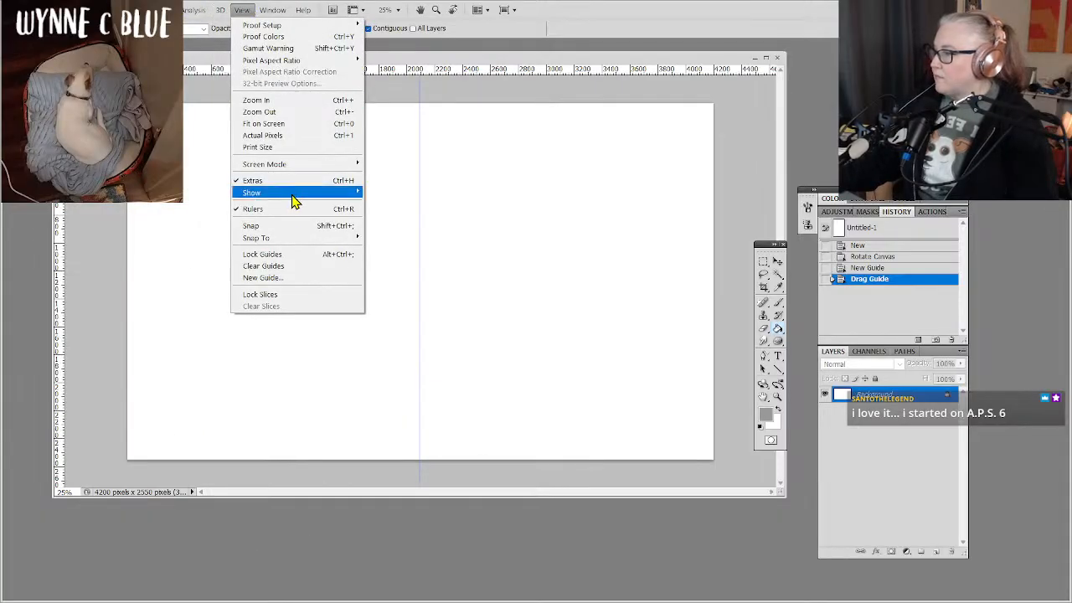
{"action": "mouse_move", "coordinate": [303, 242]}
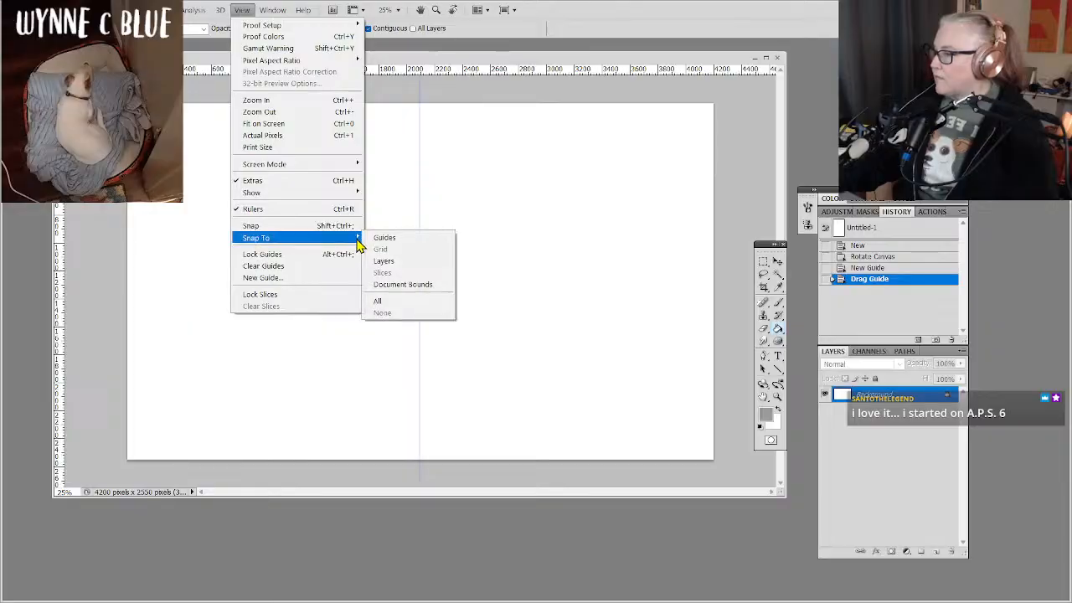
{"action": "left_click", "coordinate": [382, 303]}
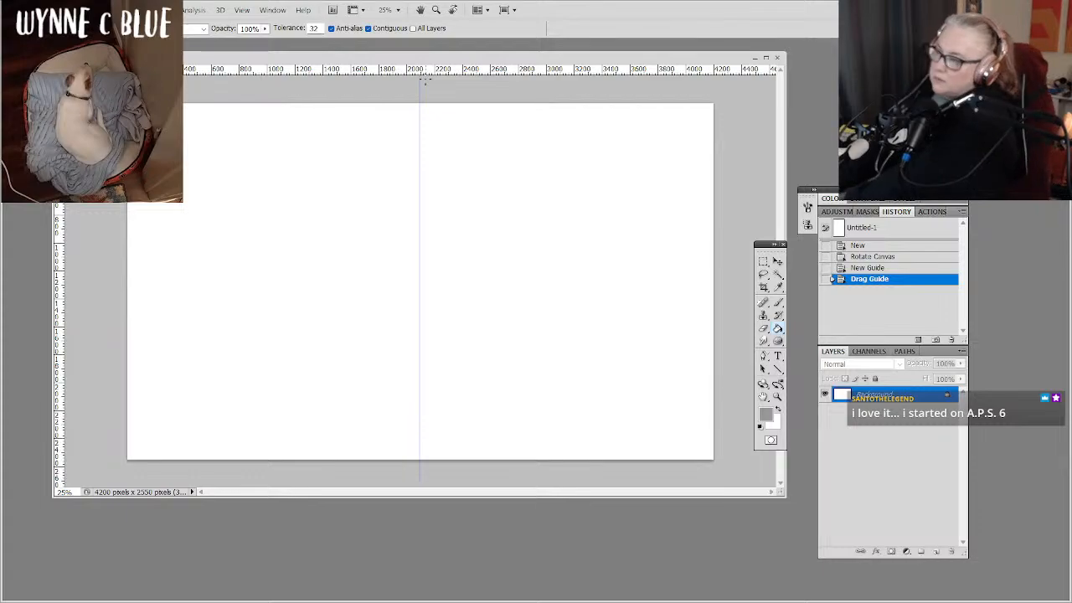
{"action": "key", "text": "ctrl"}
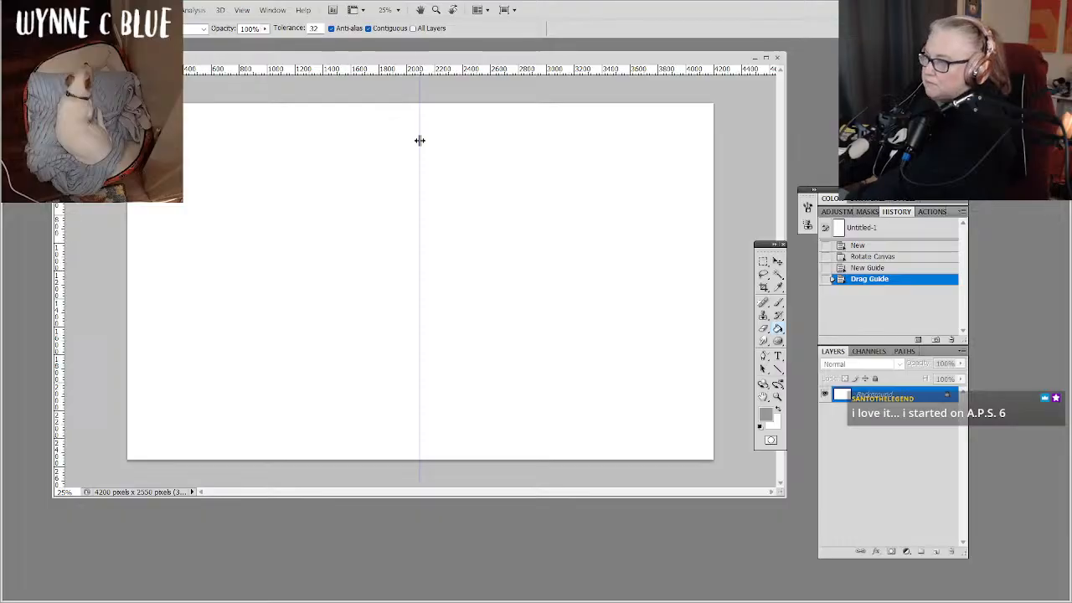
{"action": "left_click_drag", "start_coordinate": [421, 142], "coordinate": [423, 141]}
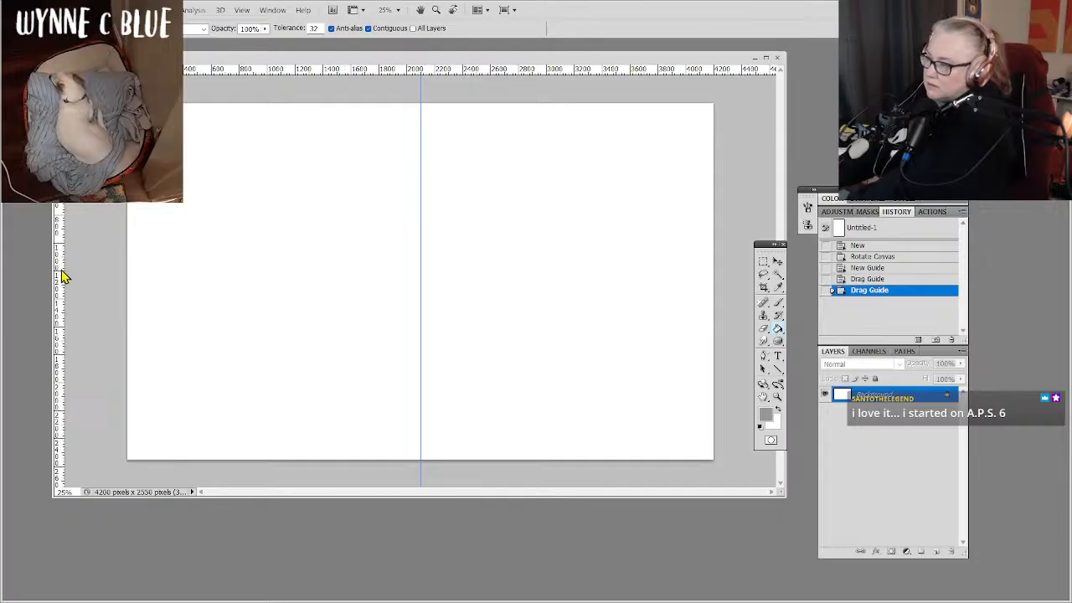
Add a second vertical guide at about 1050 pixels, then widen and reposition the document window.
{"action": "left_click_drag", "start_coordinate": [59, 274], "coordinate": [274, 298]}
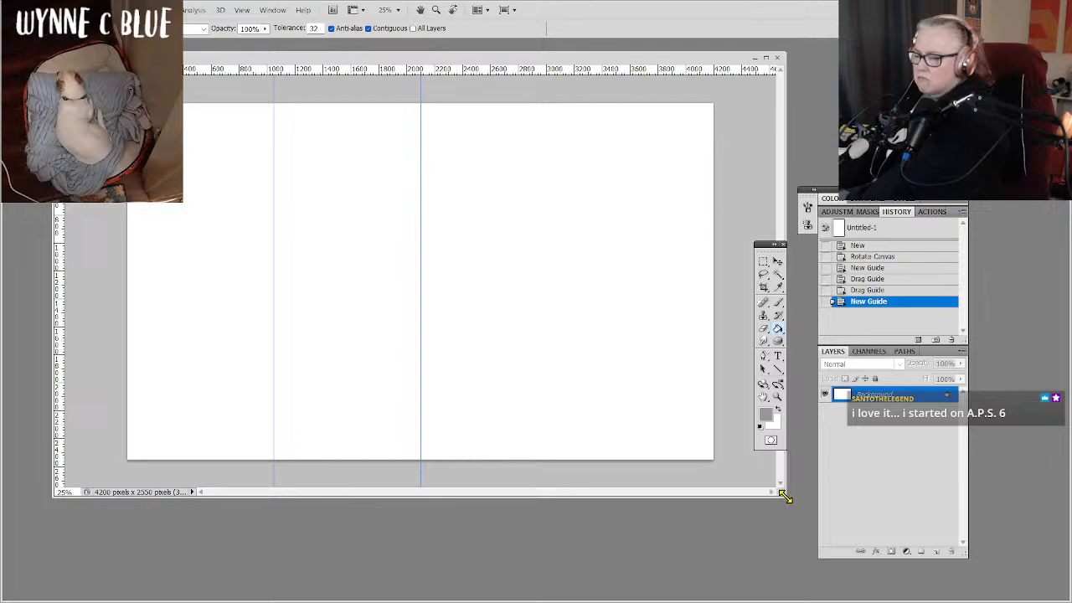
{"action": "left_click_drag", "start_coordinate": [785, 496], "coordinate": [944, 495]}
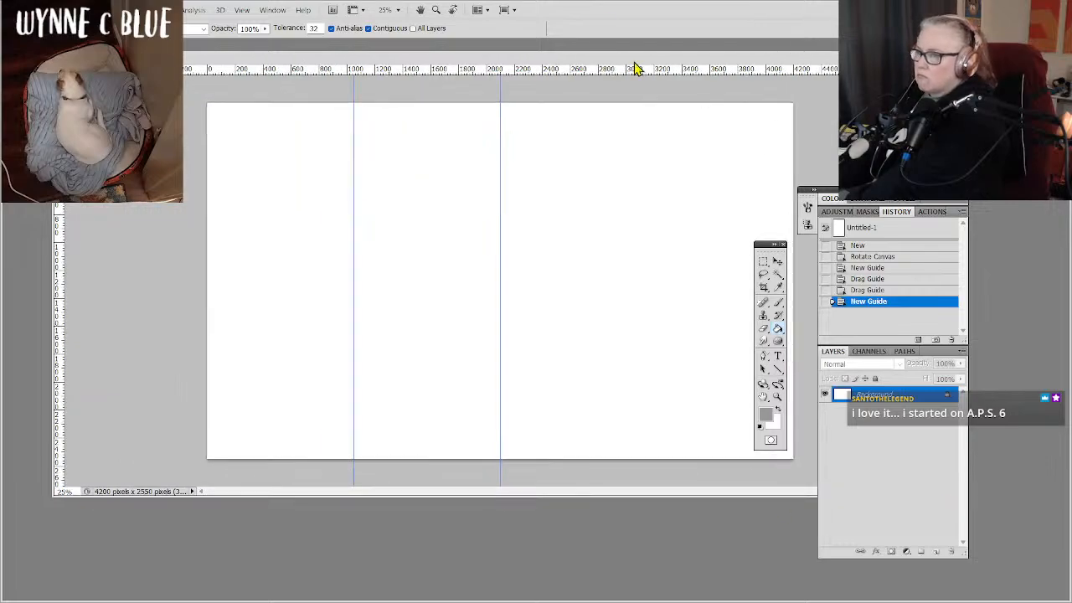
{"action": "left_click_drag", "start_coordinate": [633, 60], "coordinate": [594, 67]}
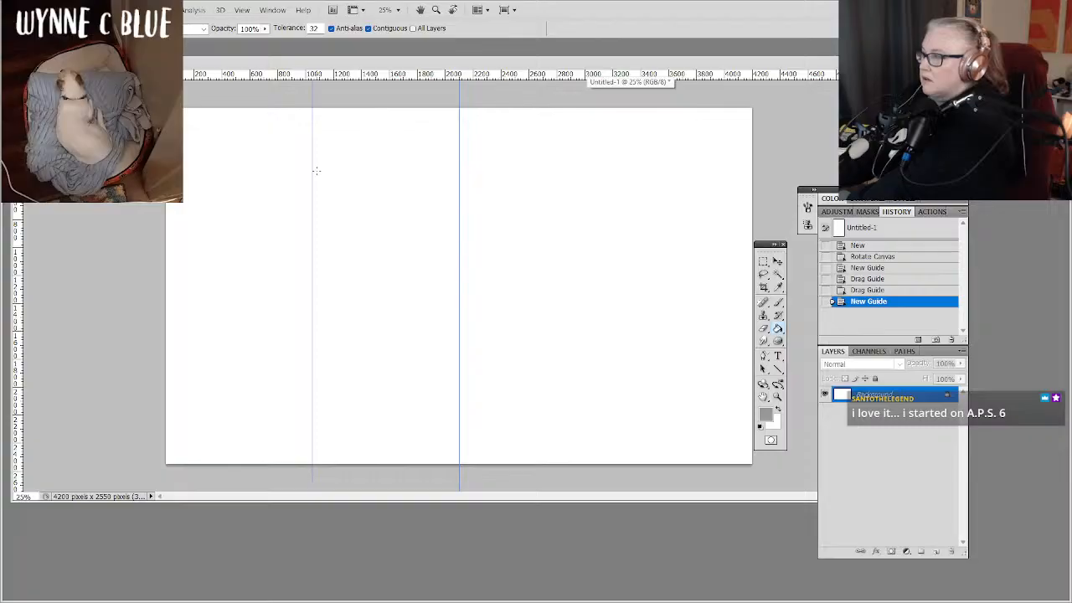
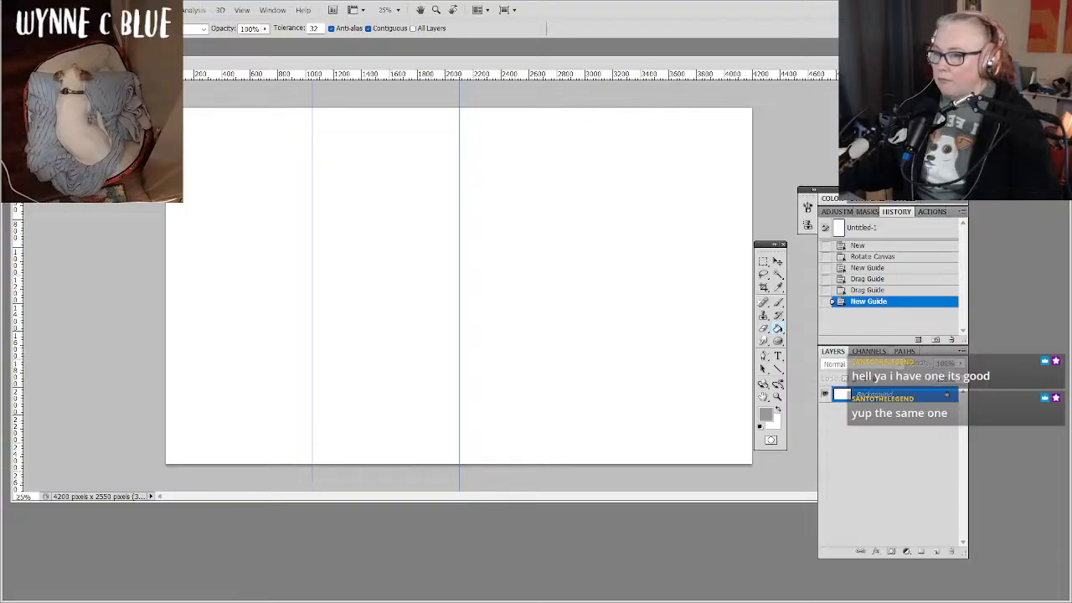
Add a third vertical guide at about 3150 pixels on the horizontal ruler, marking the final quarter of the canvas.
{"action": "key", "text": "ctrl+plus"}
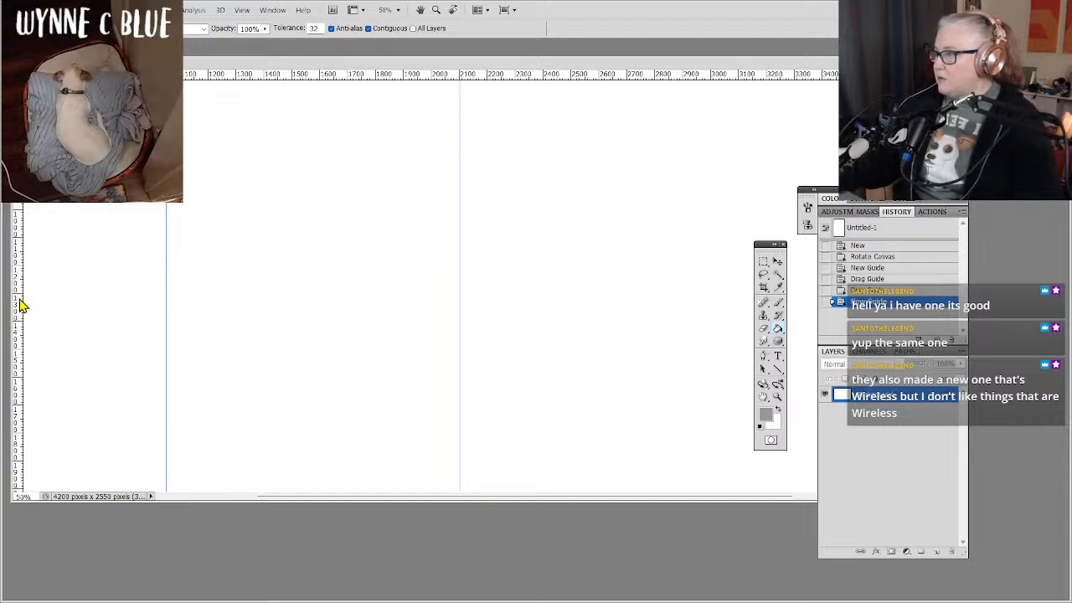
{"action": "left_click_drag", "start_coordinate": [21, 306], "coordinate": [753, 304]}
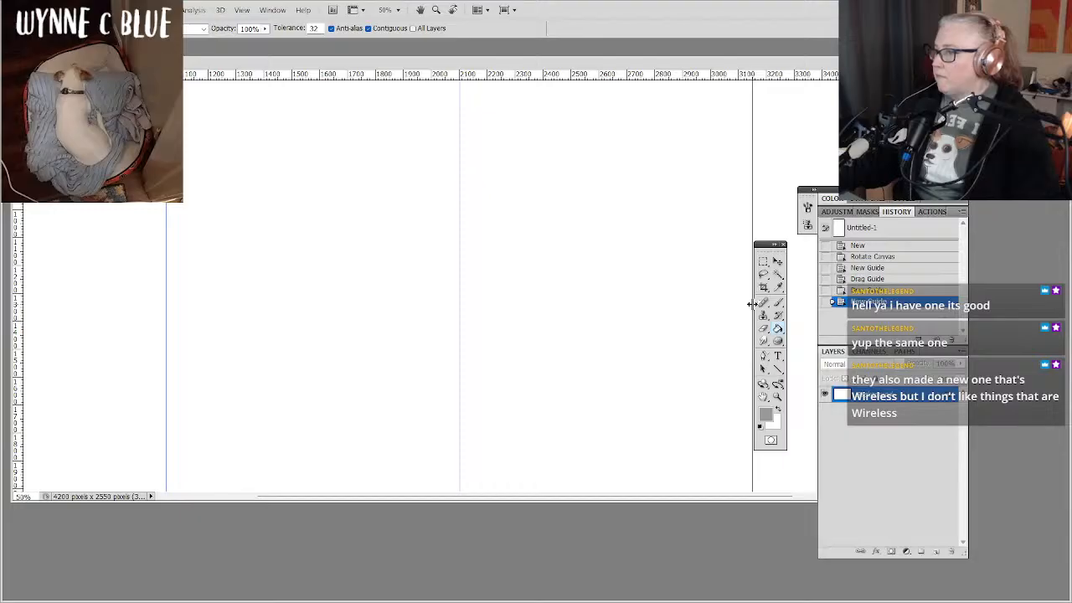
{"action": "left_click_drag", "start_coordinate": [751, 304], "coordinate": [749, 303]}
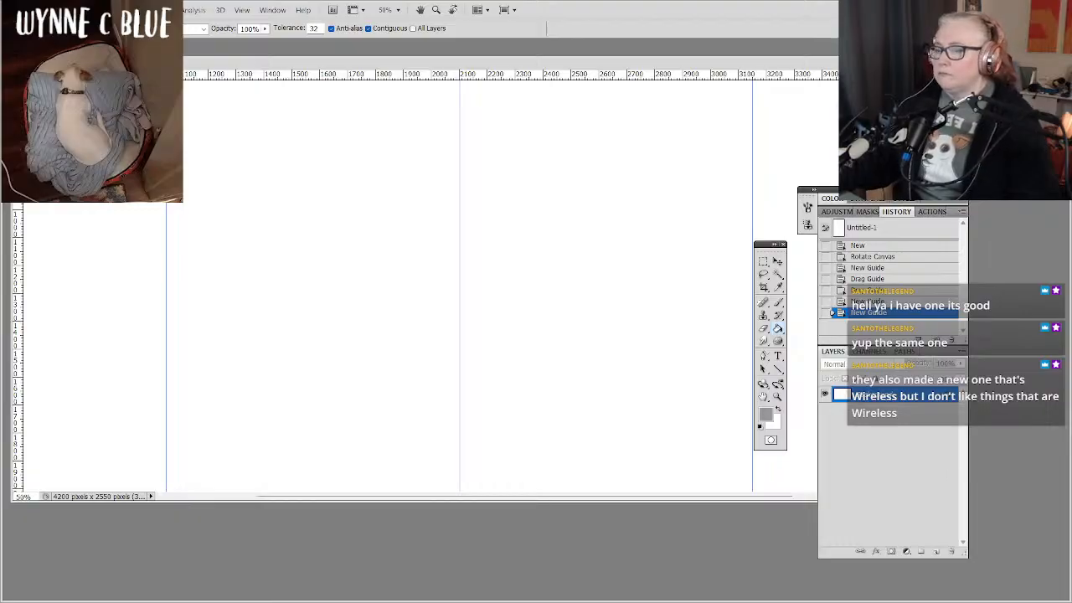
{"action": "key", "text": "ctrl+minus"}
{"action": "key", "text": "ctrl+minus"}
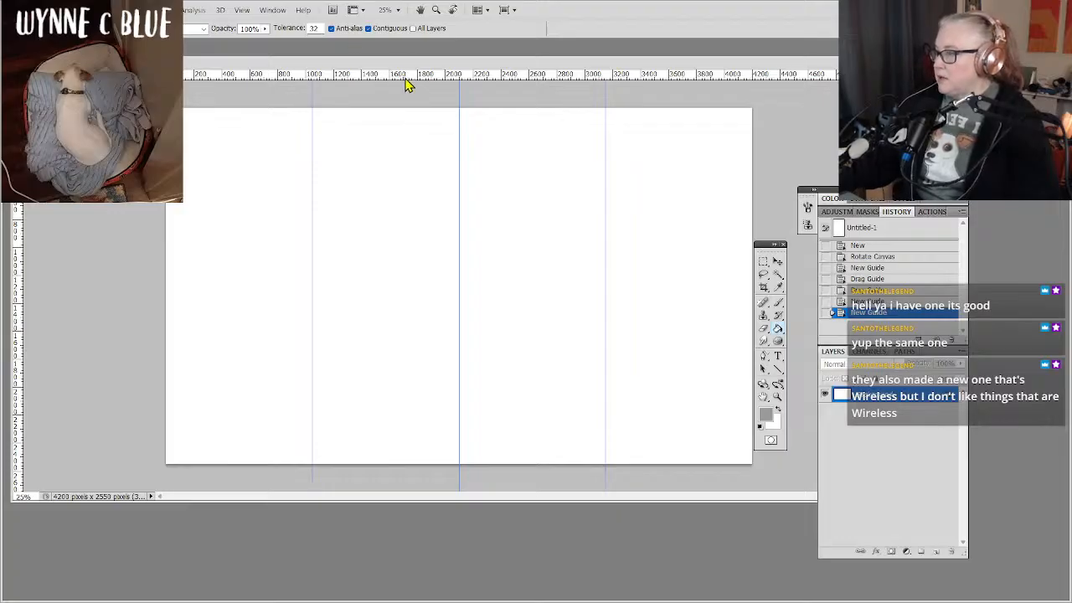
Add a horizontal guide roughly halfway down the canvas to split the four columns into two rows.
{"action": "left_click_drag", "start_coordinate": [406, 84], "coordinate": [408, 228]}
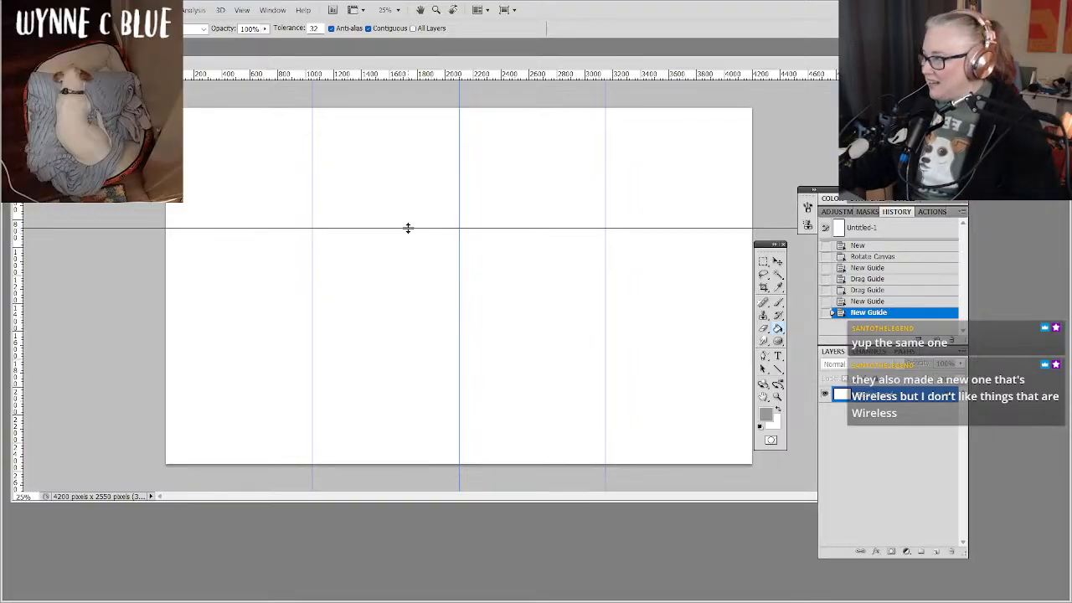
{"action": "left_click_drag", "start_coordinate": [407, 228], "coordinate": [409, 275]}
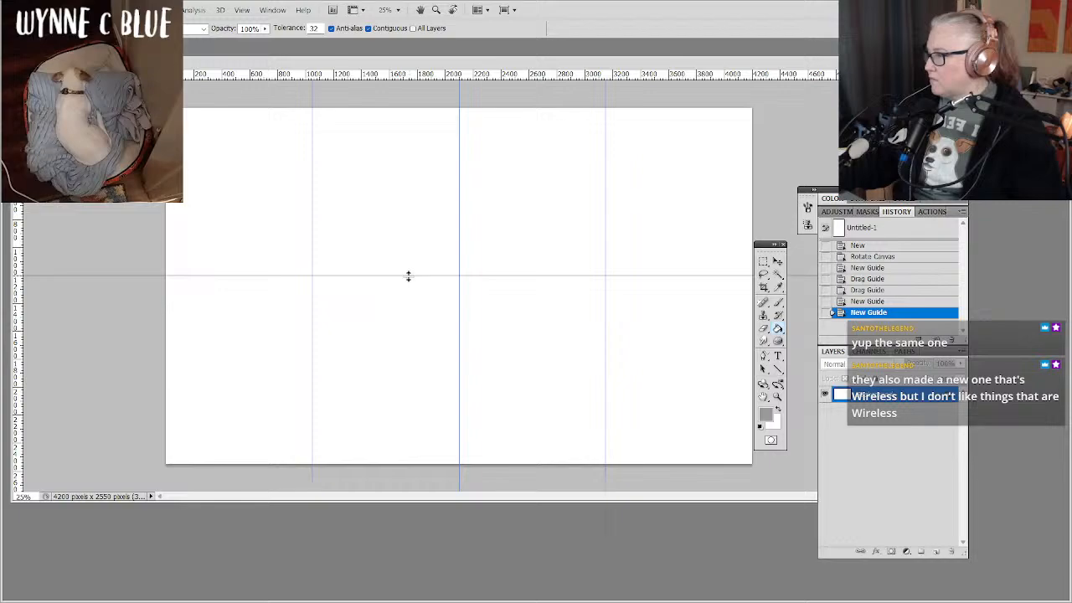
{"action": "left_click_drag", "start_coordinate": [409, 277], "coordinate": [406, 292]}
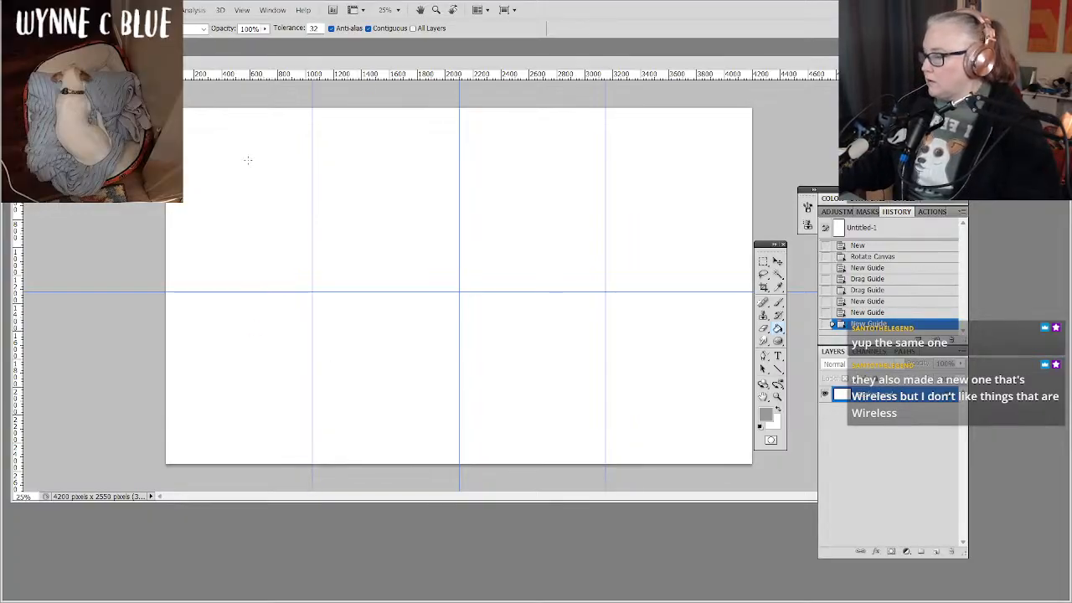
{"action": "key", "text": "ctrl"}
{"action": "key", "text": "ctrl"}
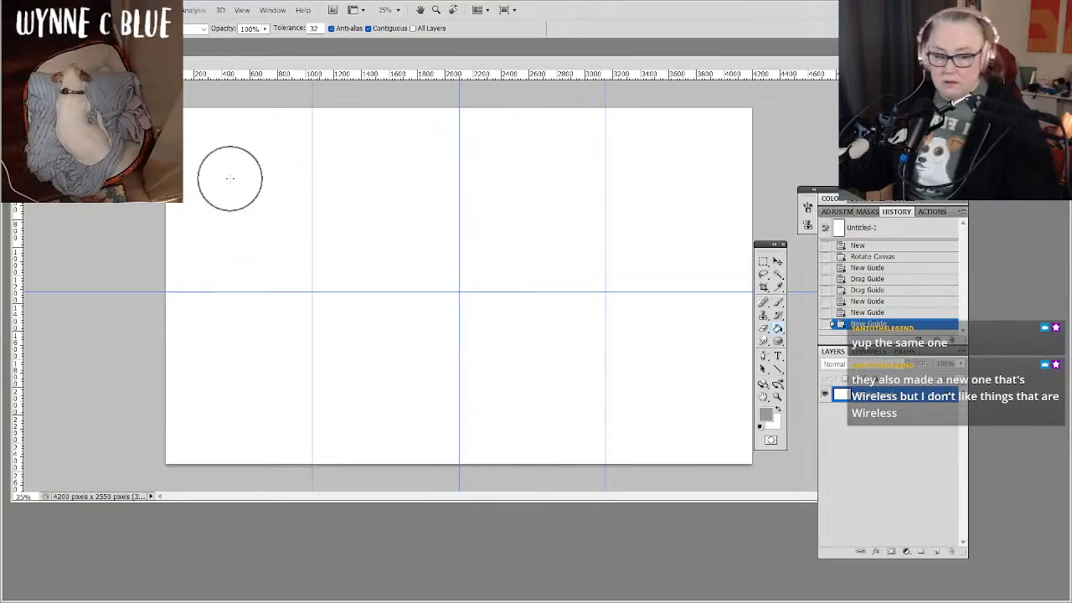
{"action": "key", "text": "ctrl"}
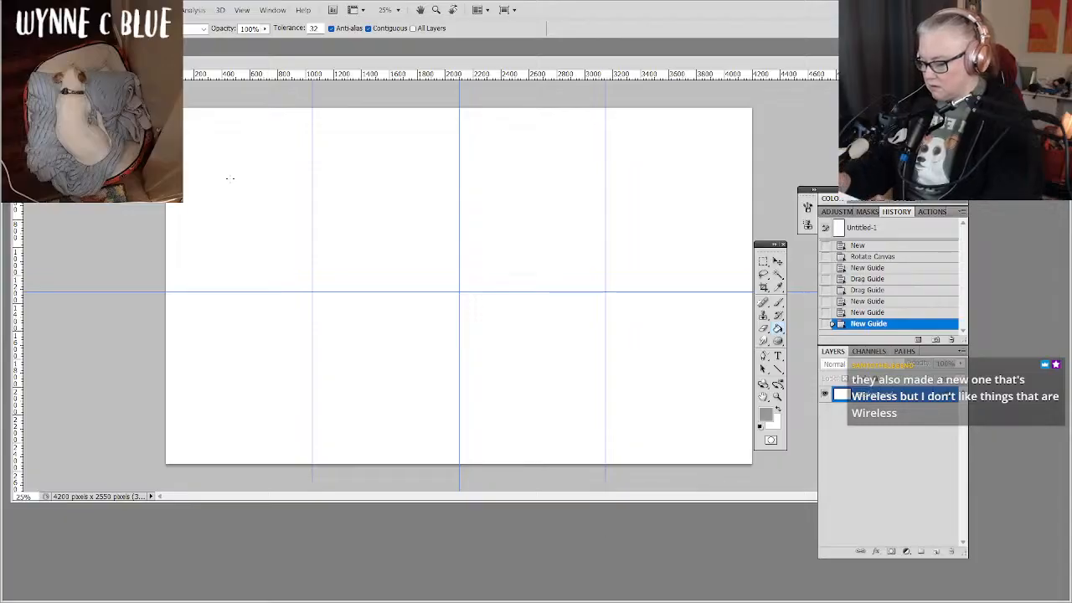
Add separate text layers reading "1" and "2" in the second and third cells of the canvas's lower row.
{"action": "left_click", "coordinate": [776, 359]}
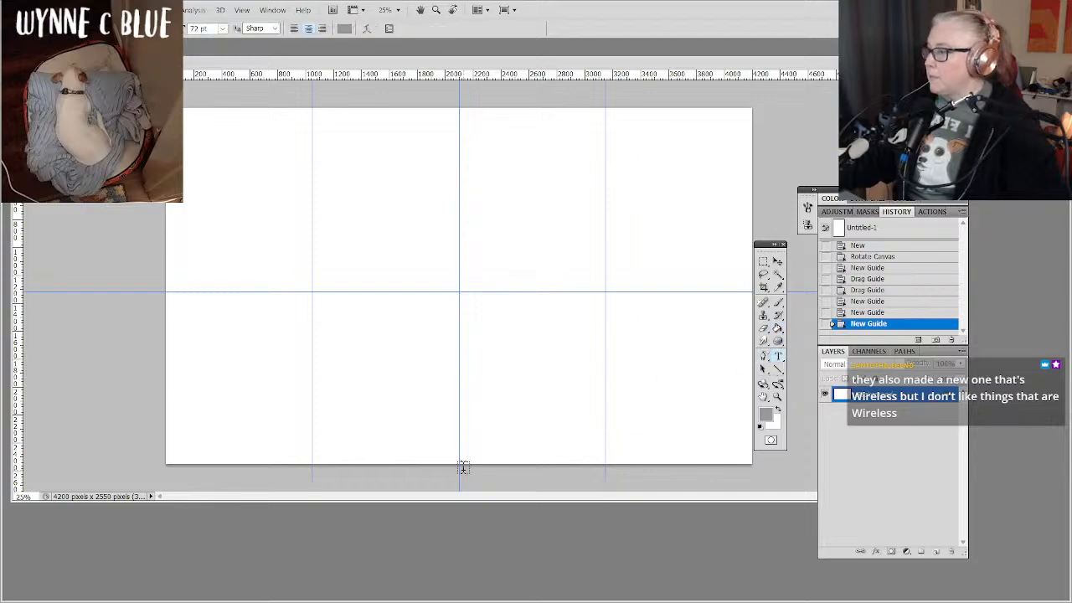
{"action": "left_click", "coordinate": [335, 373]}
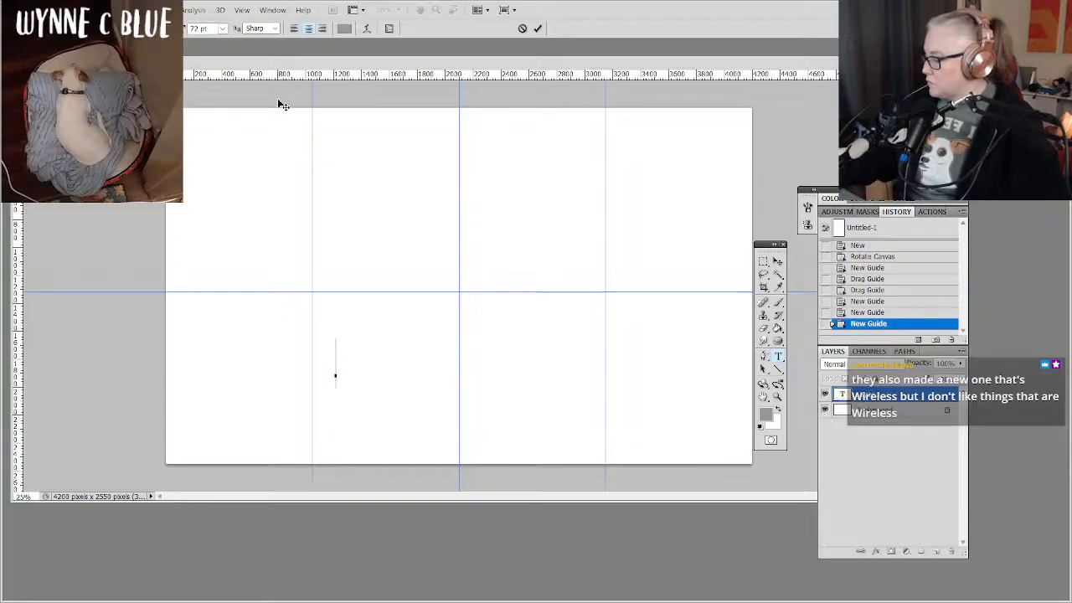
{"action": "type", "text": "1"}
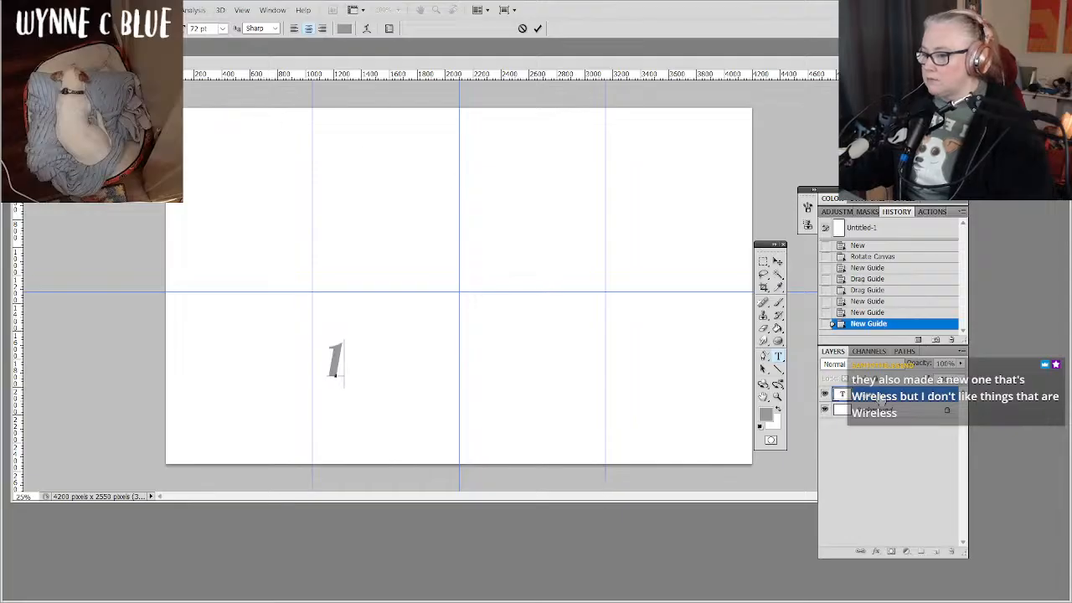
{"action": "key", "text": "ctrl+Return"}
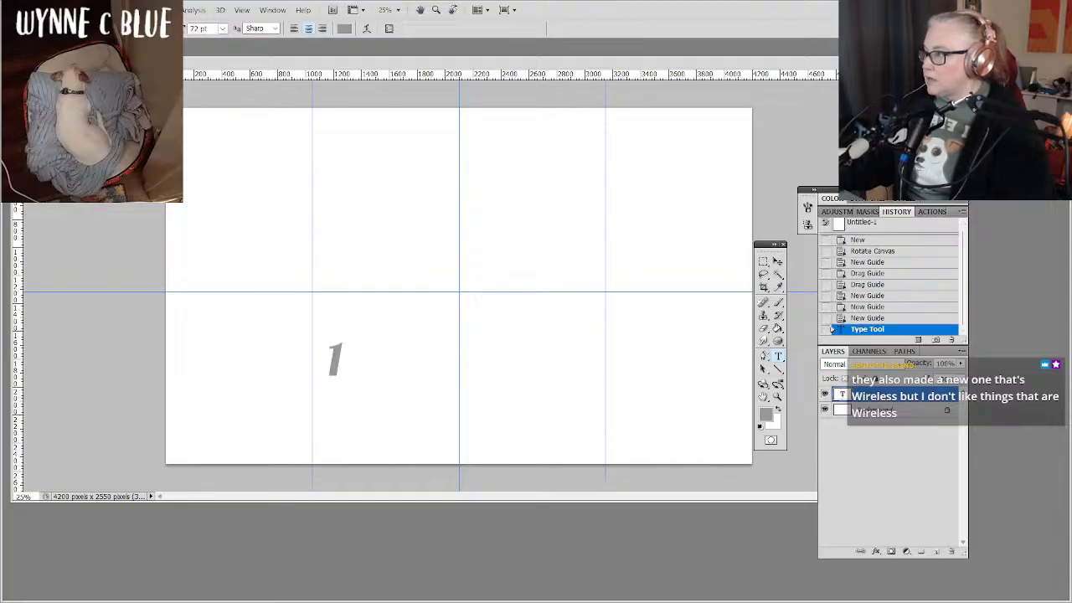
{"action": "left_click", "coordinate": [501, 369]}
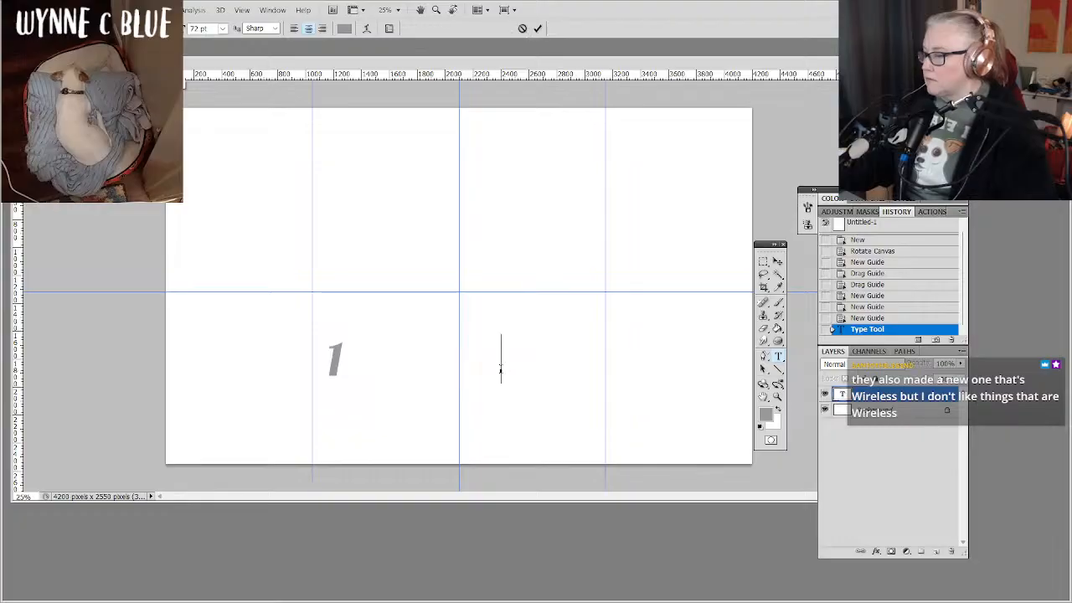
{"action": "type", "text": "2"}
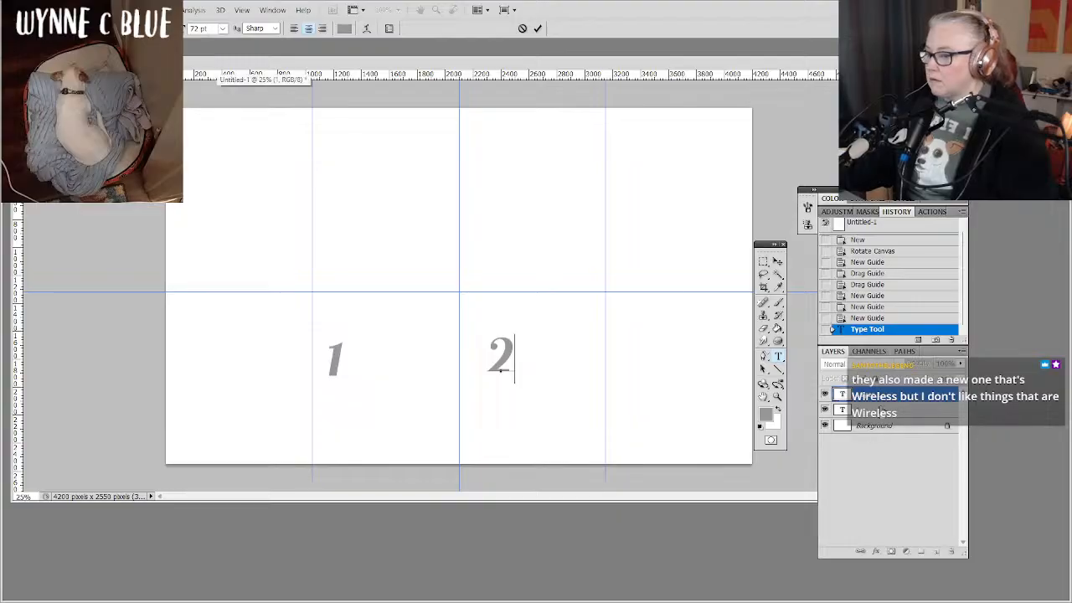
{"action": "left_click", "coordinate": [879, 411]}
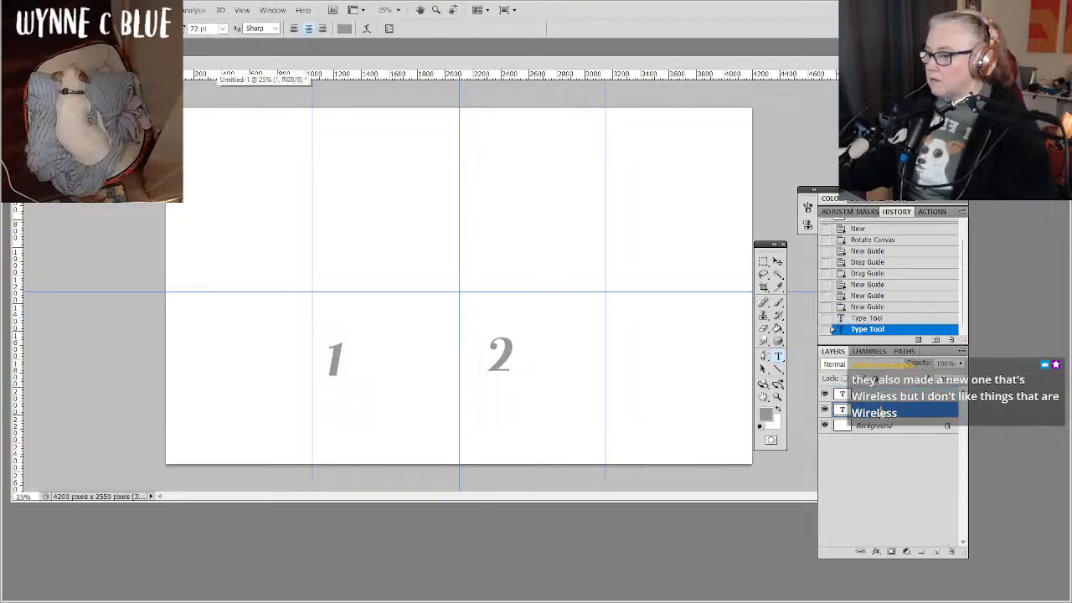
Add separate text layers reading "3" in the fourth cell of the lower row and "4" in the cell directly above it.
{"action": "left_click", "coordinate": [640, 364]}
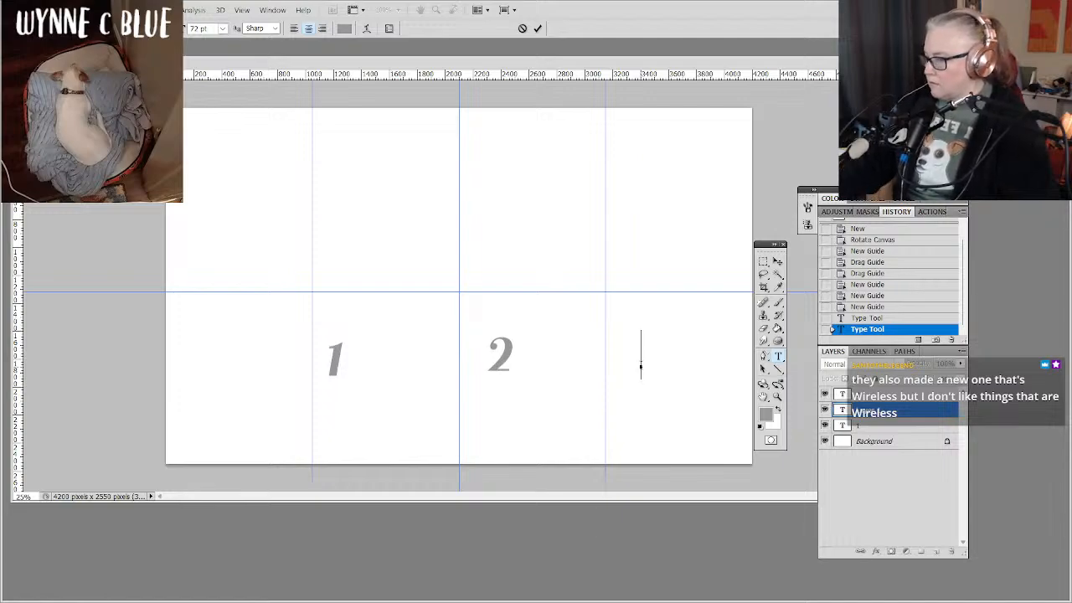
{"action": "type", "text": "3"}
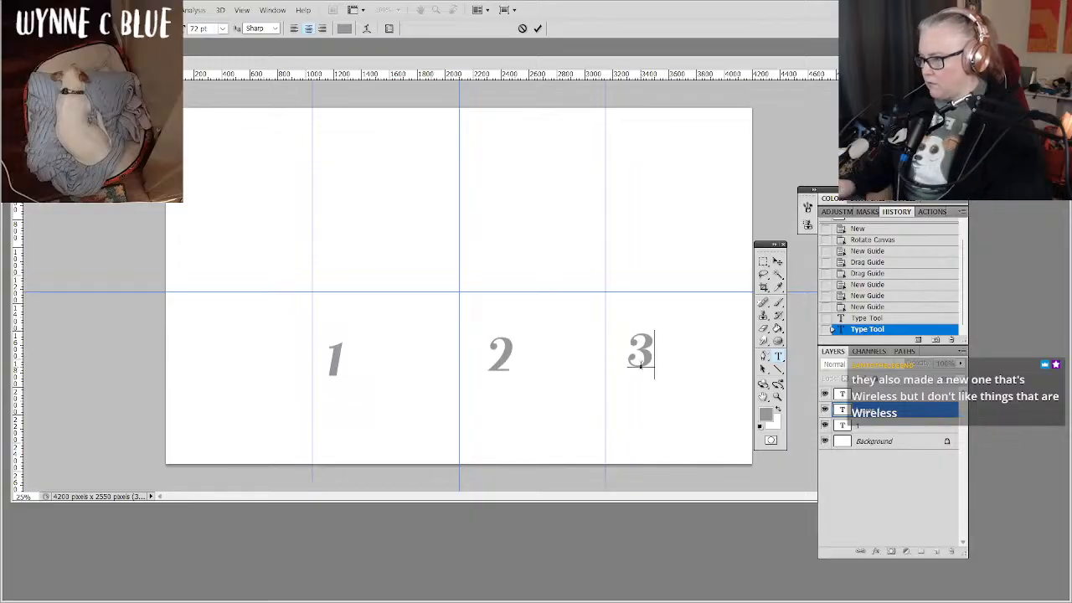
{"action": "left_click", "coordinate": [886, 414]}
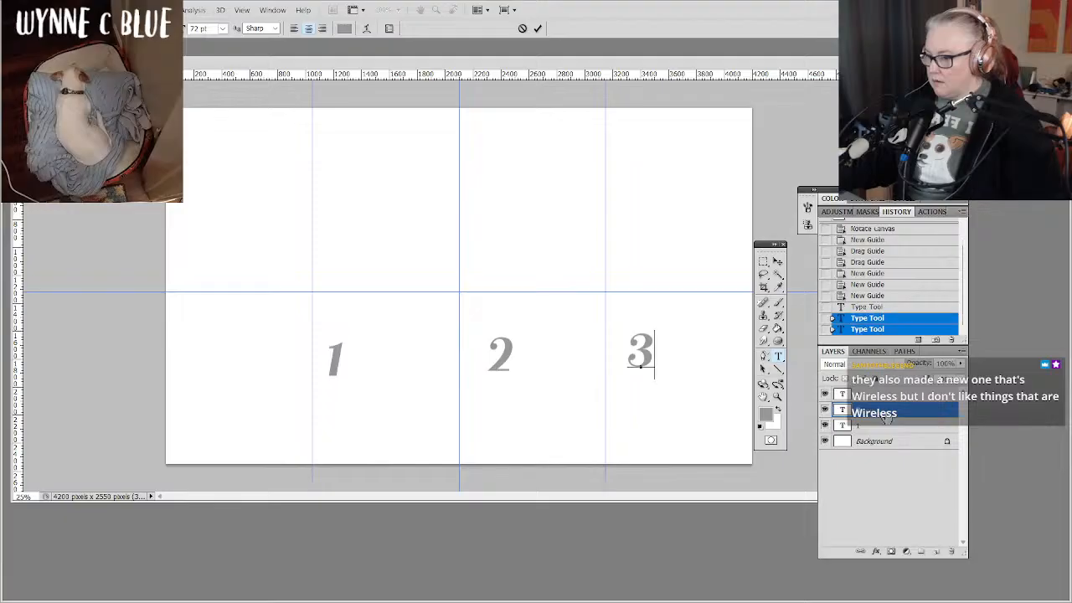
{"action": "left_click", "coordinate": [648, 199]}
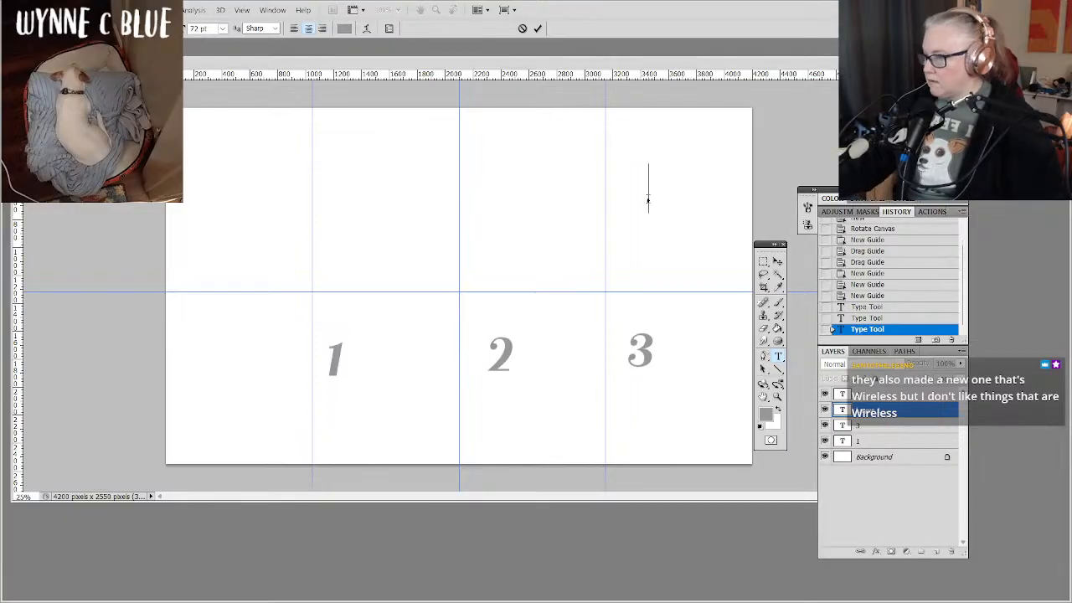
{"action": "type", "text": "4"}
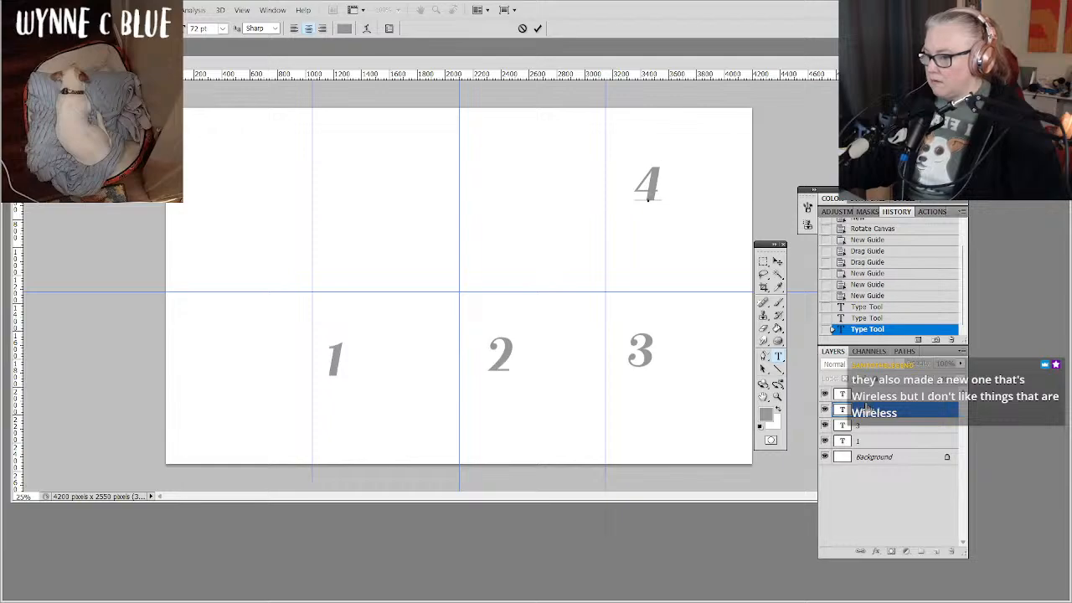
{"action": "key", "text": "ctrl+Return"}
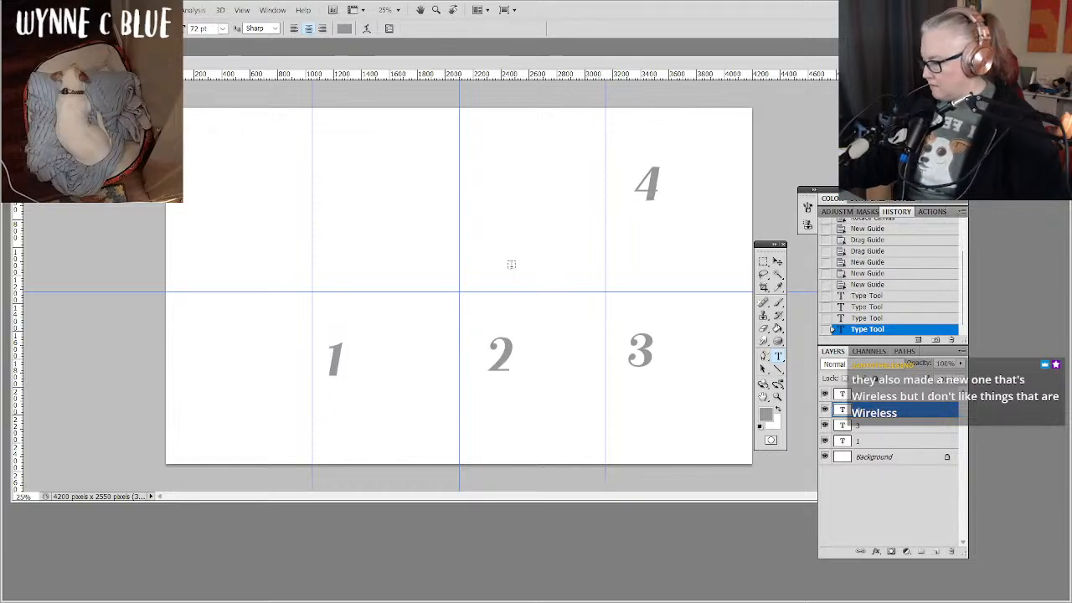
Add separate text layers reading "5" in the third cell and "6" in the second cell of the upper row.
{"action": "left_click", "coordinate": [500, 210]}
{"action": "type", "text": "5"}
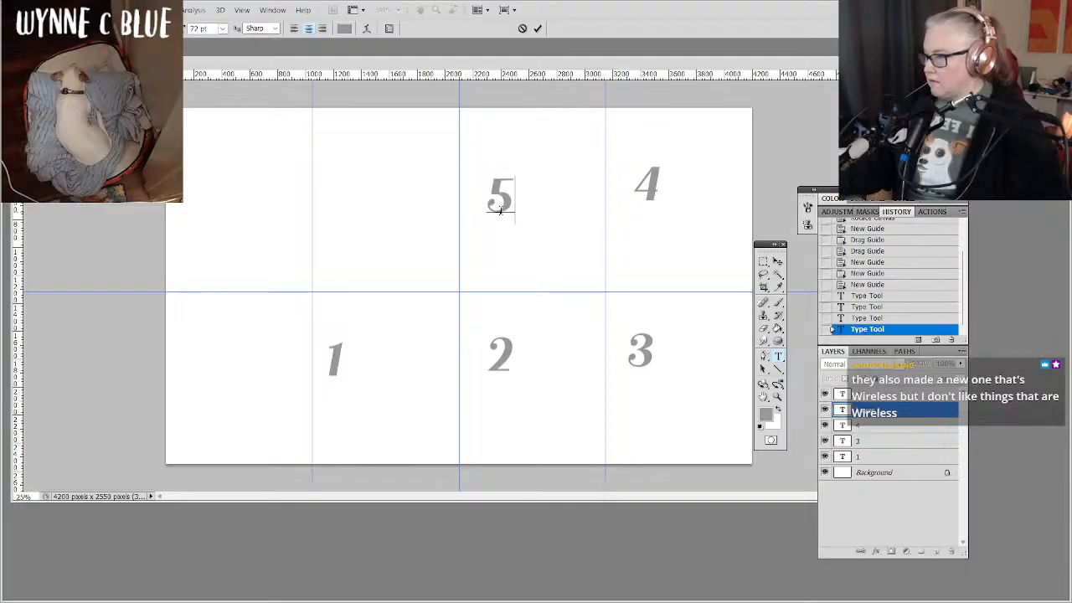
{"action": "left_click", "coordinate": [872, 414]}
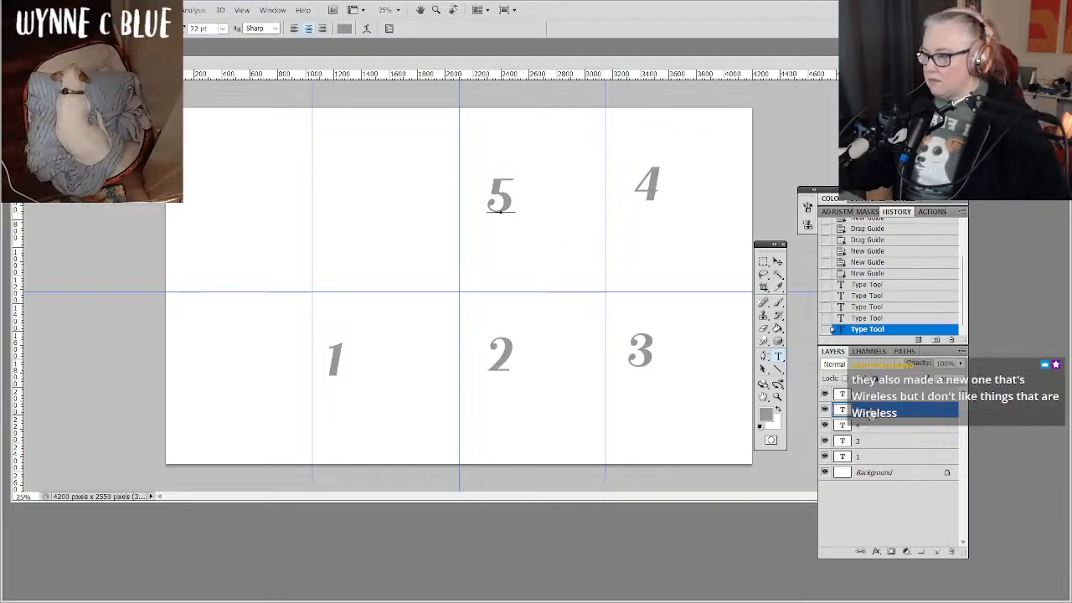
{"action": "left_click", "coordinate": [357, 195]}
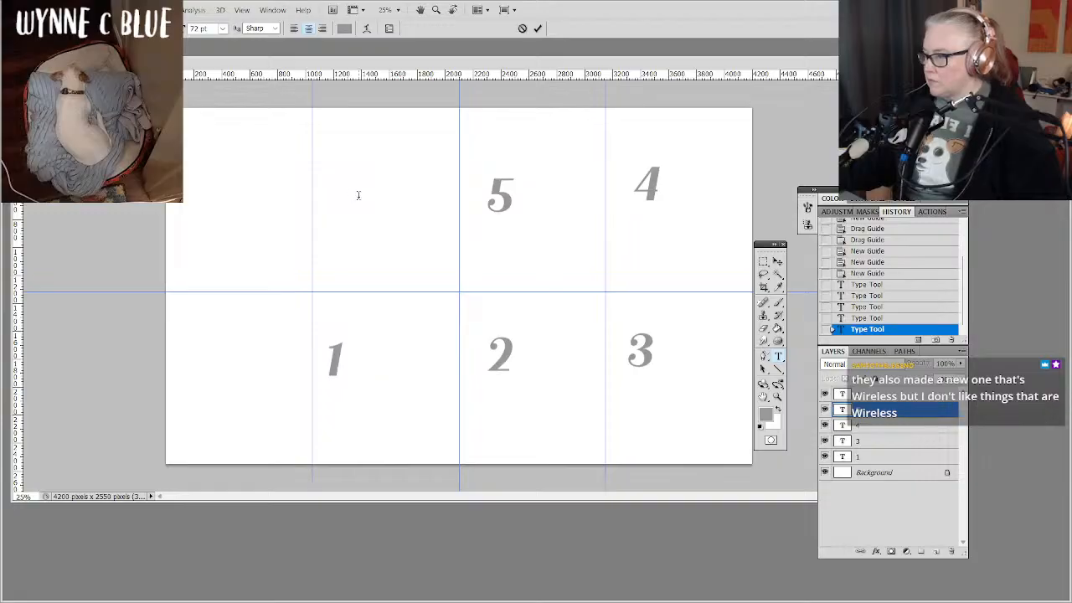
{"action": "type", "text": "6"}
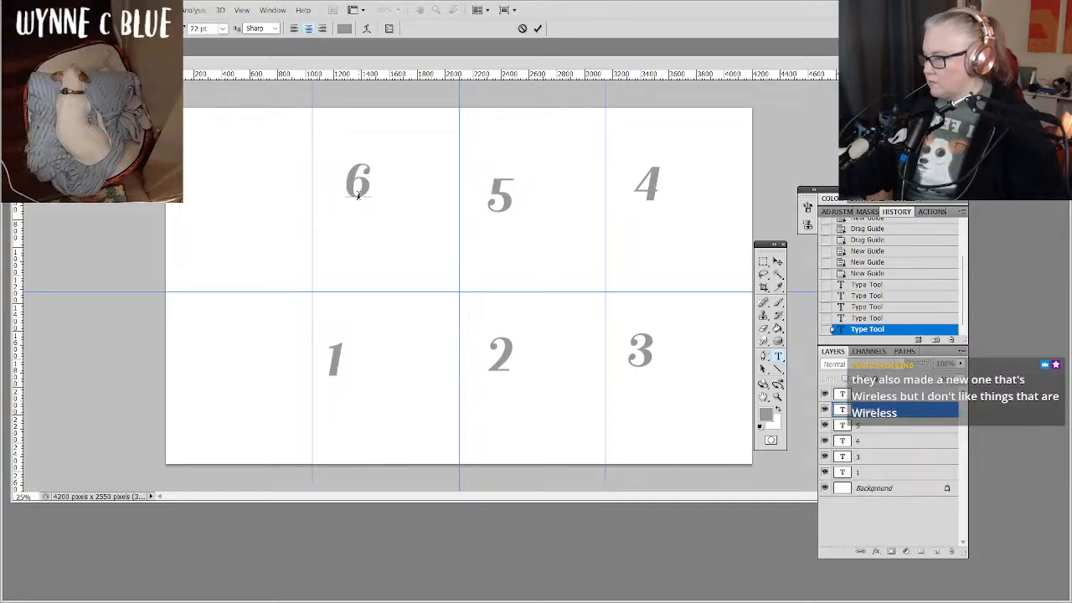
{"action": "left_click", "coordinate": [862, 410]}
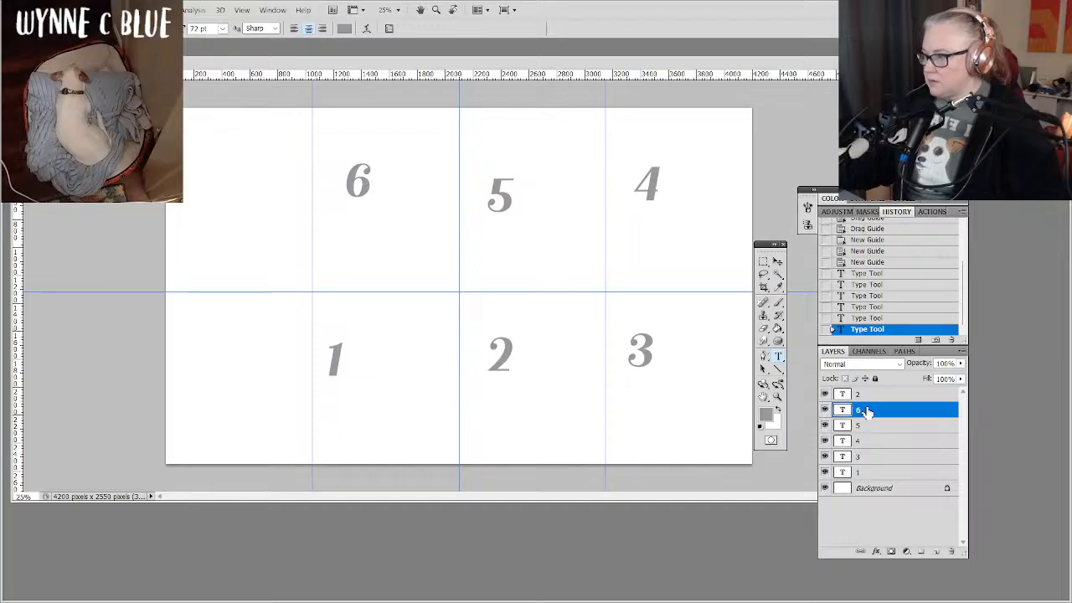
Add separate text layers reading "7" in the first cell of the upper row and "8" in the cell directly below it.
{"action": "left_click", "coordinate": [211, 192]}
{"action": "type", "text": "7"}
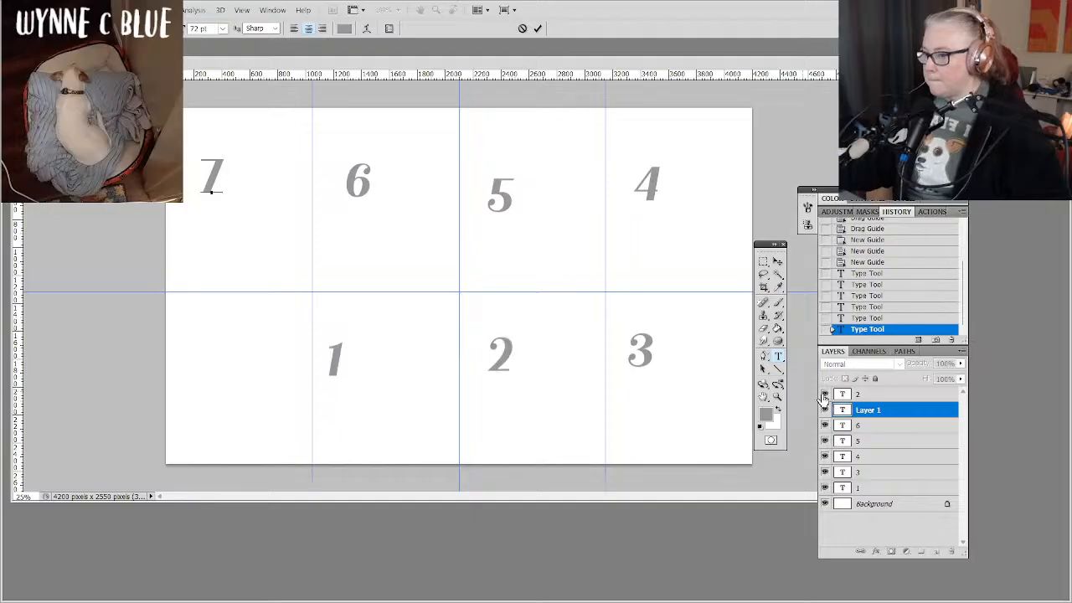
{"action": "left_click", "coordinate": [874, 410]}
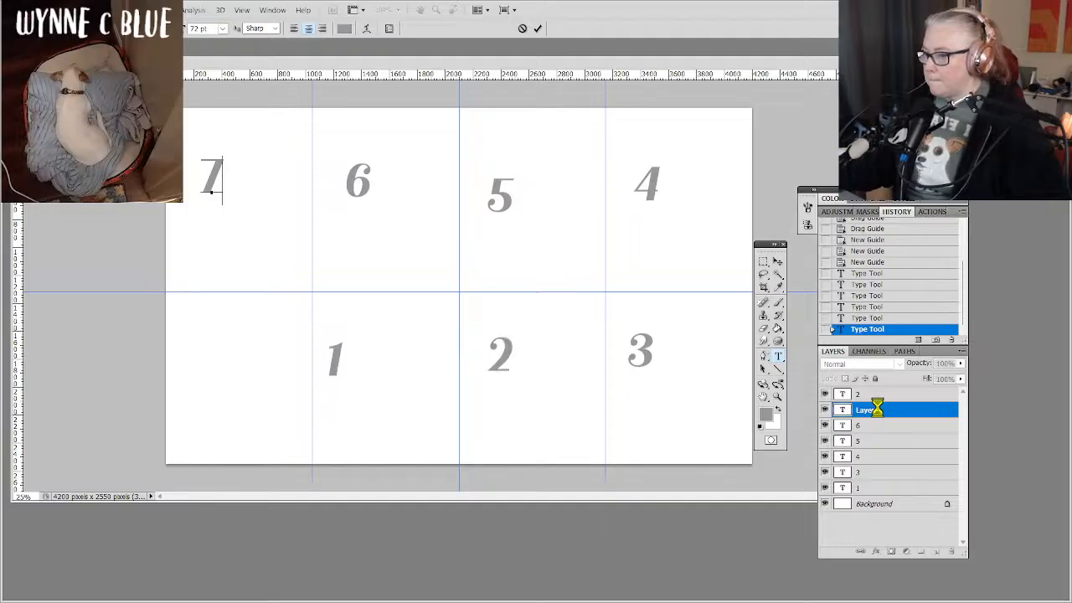
{"action": "left_click", "coordinate": [211, 340]}
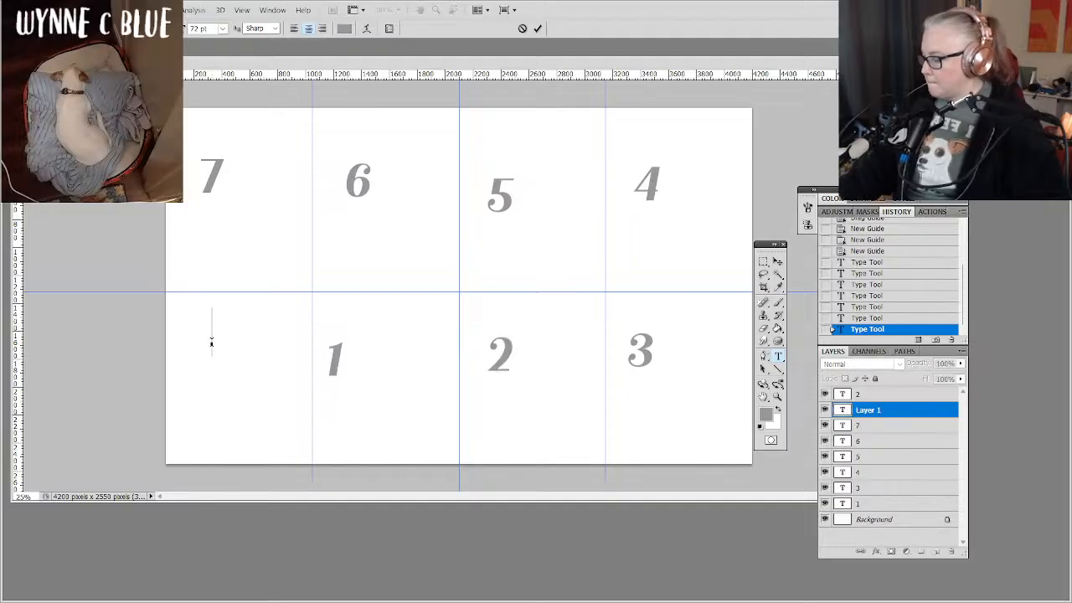
{"action": "type", "text": "8"}
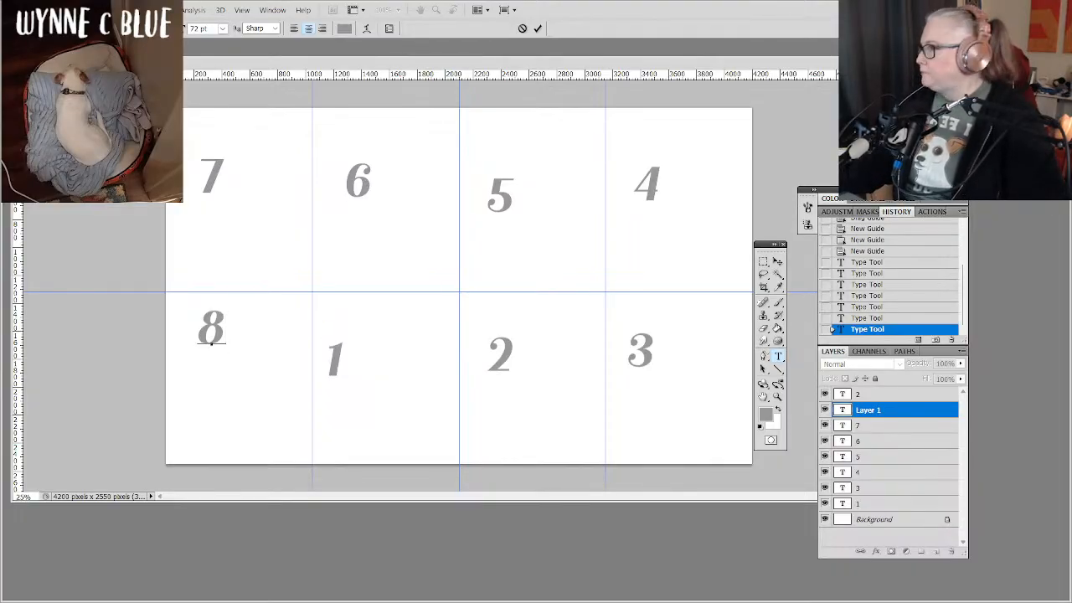
{"action": "left_click", "coordinate": [34, 10]}
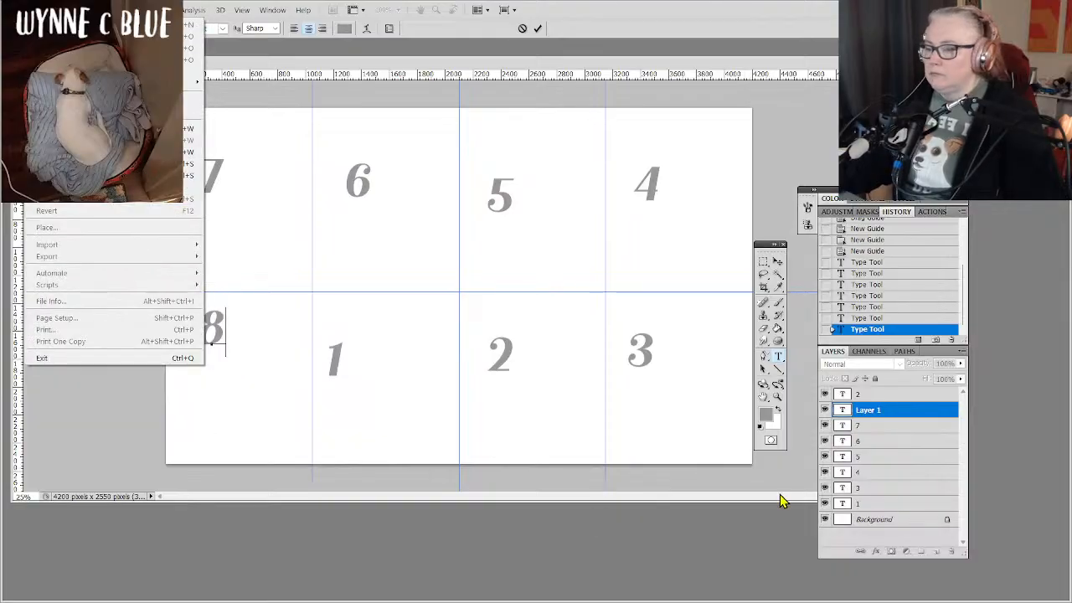
{"action": "left_click", "coordinate": [876, 412]}
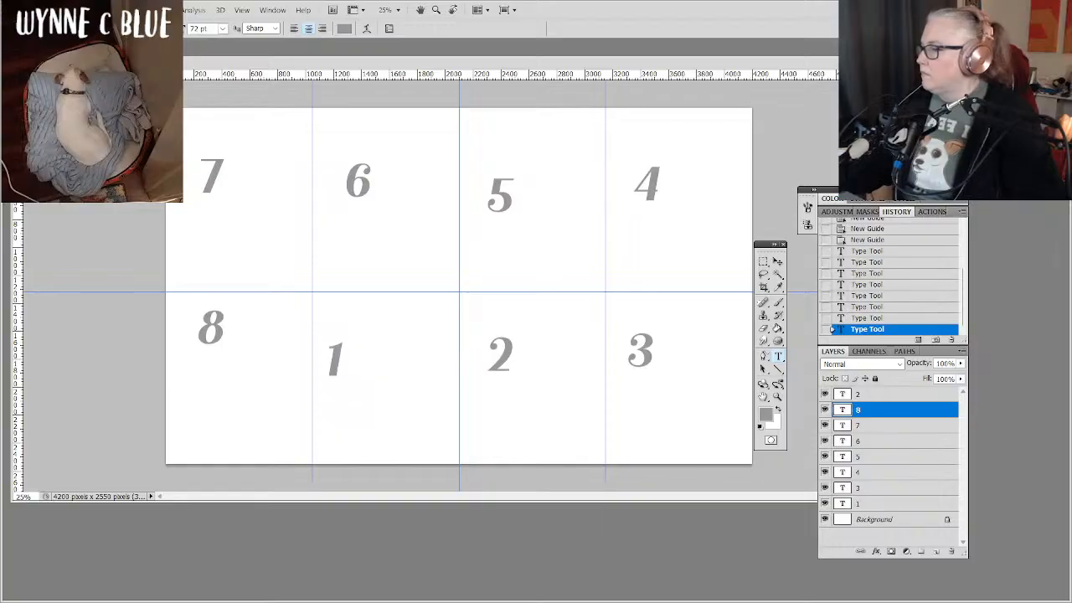
Group the eight number text layers into a layer group called "numbers", leaving no layer selected.
{"action": "left_click", "coordinate": [839, 393]}
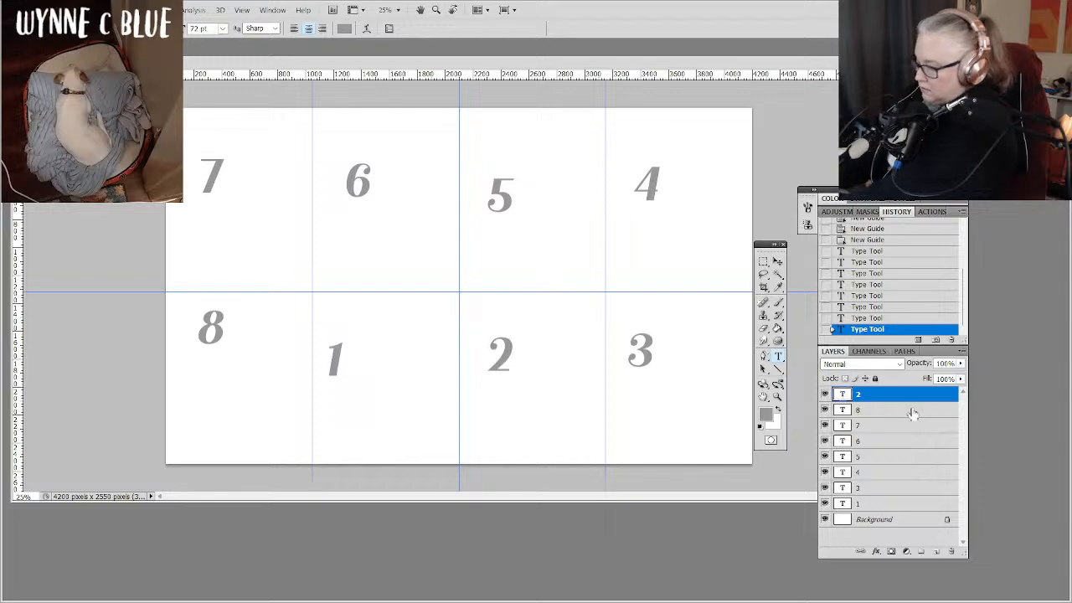
{"action": "left_click", "coordinate": [913, 504], "text": "shift"}
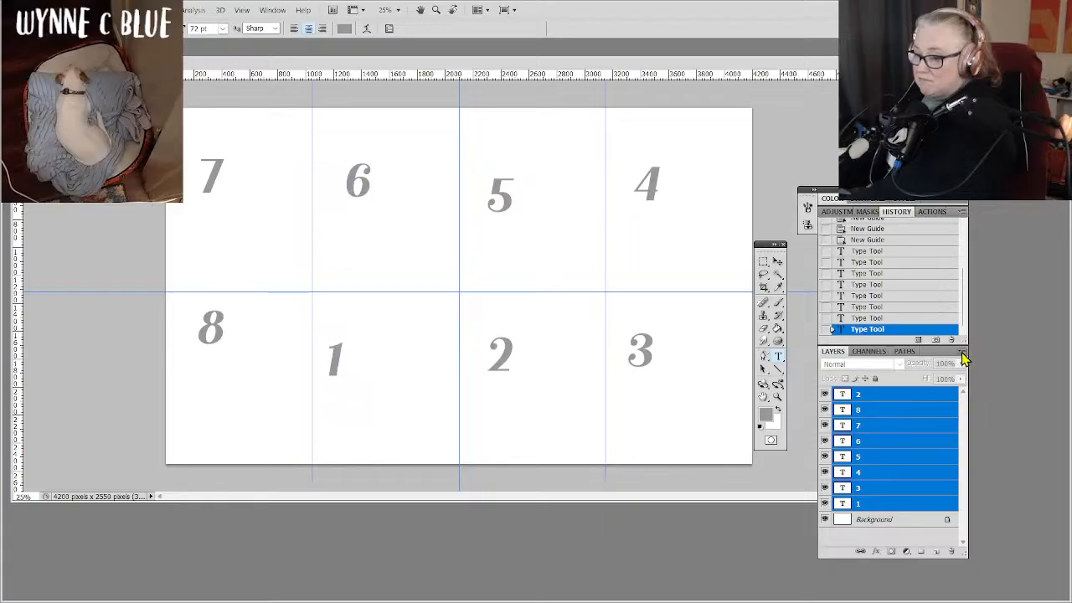
{"action": "right_click", "coordinate": [933, 425]}
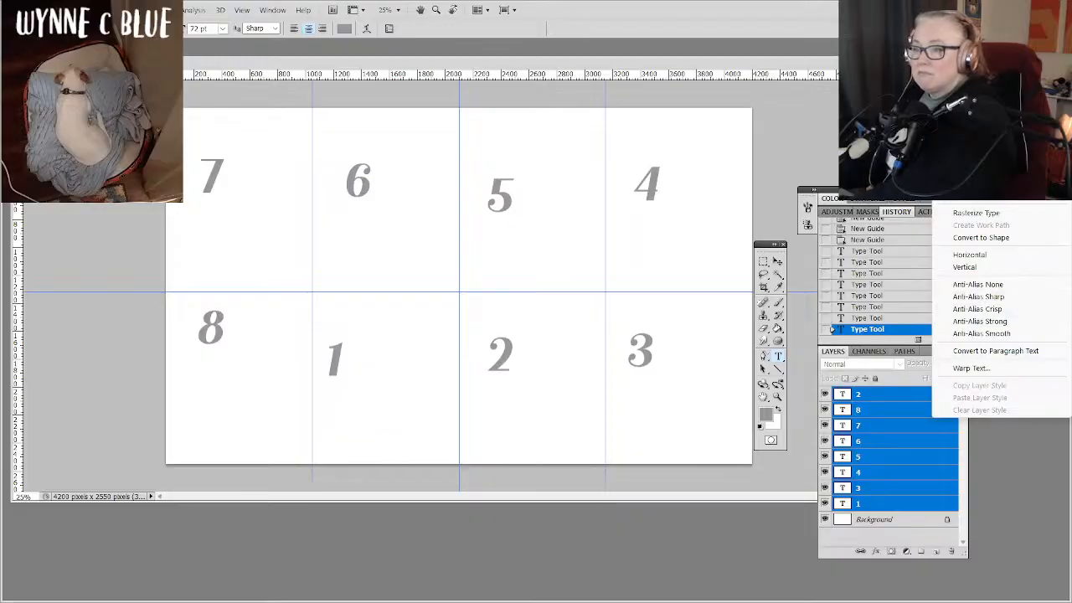
{"action": "left_click", "coordinate": [991, 486]}
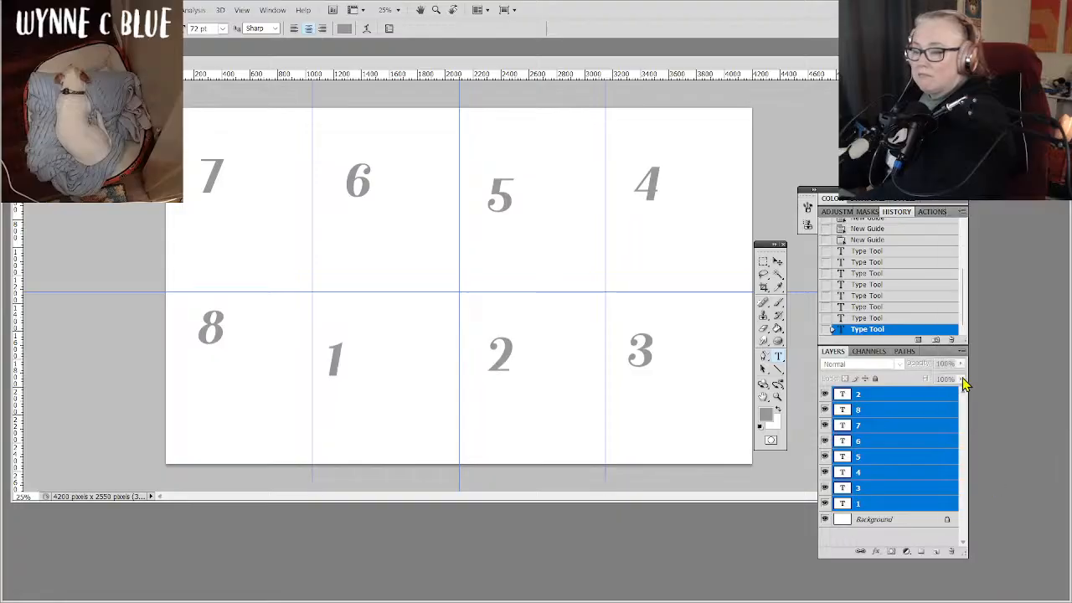
{"action": "left_click", "coordinate": [961, 352]}
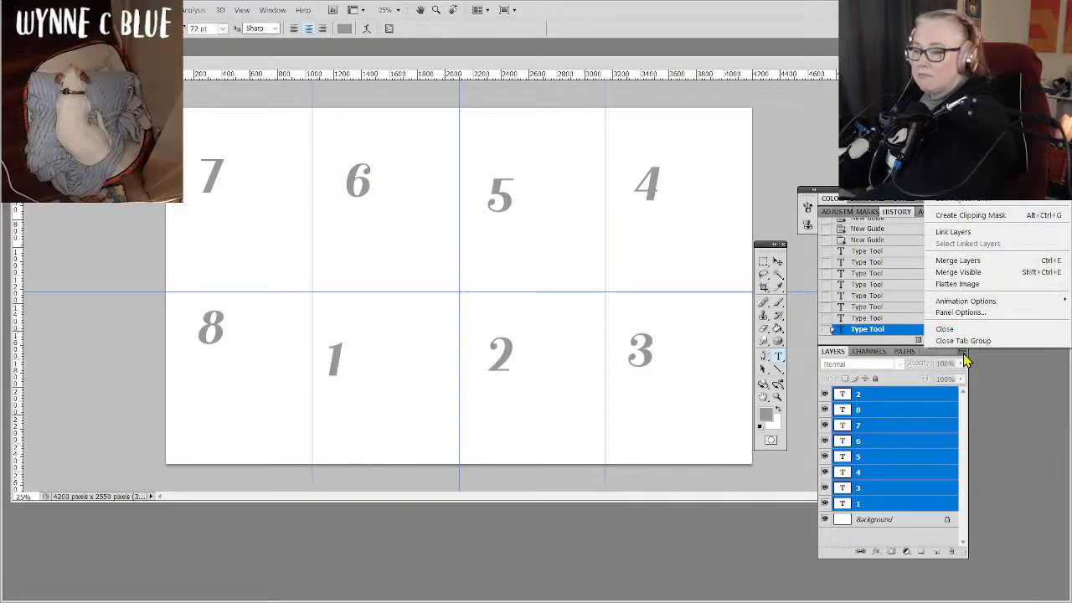
{"action": "left_click", "coordinate": [980, 118]}
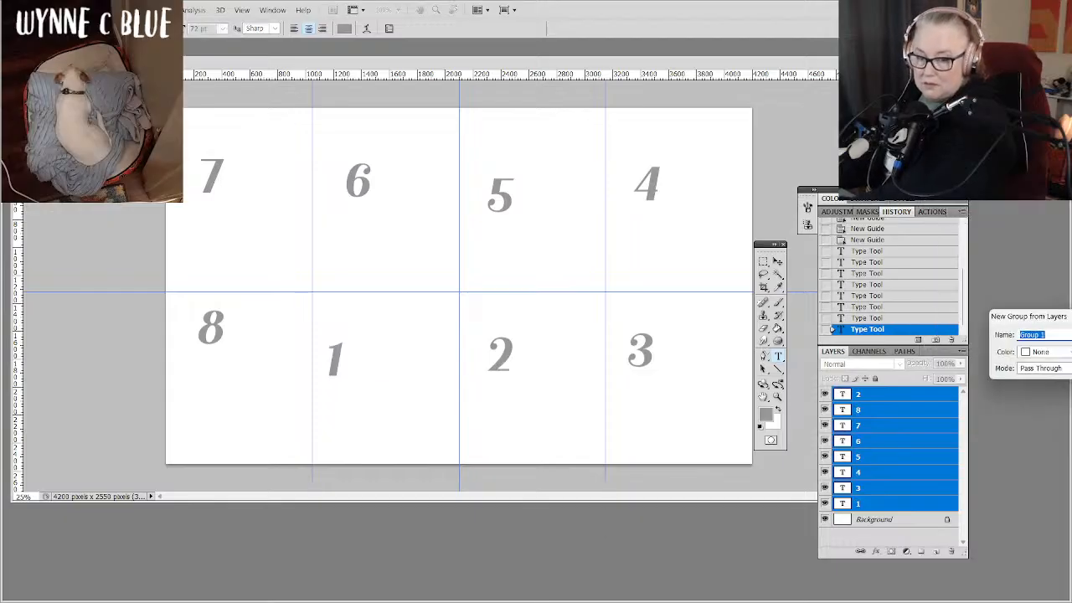
{"action": "left_click_drag", "start_coordinate": [1070, 311], "coordinate": [574, 255]}
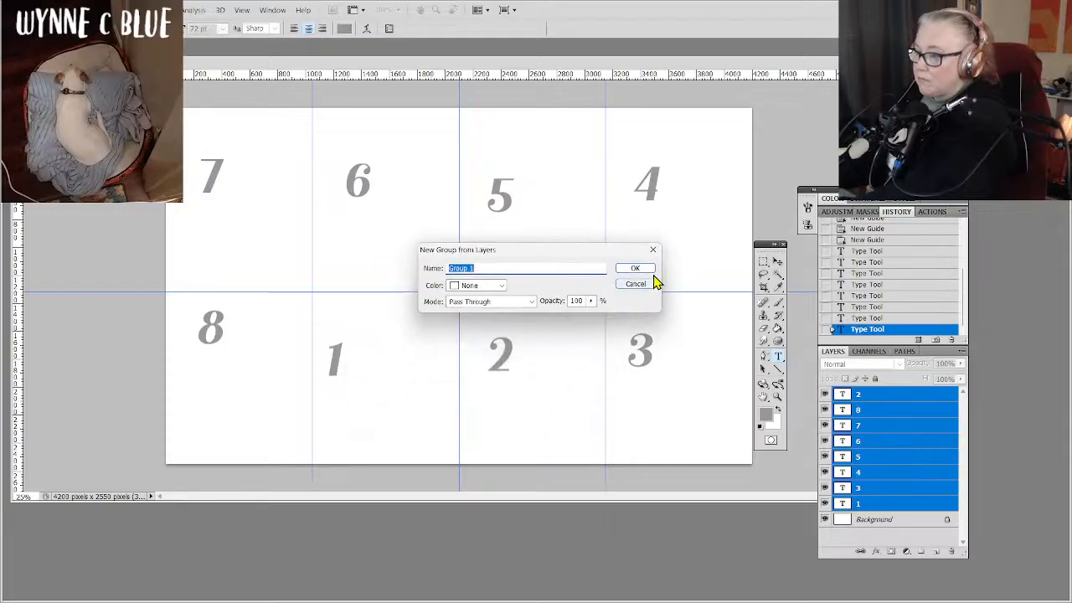
{"action": "type", "text": "nu"}
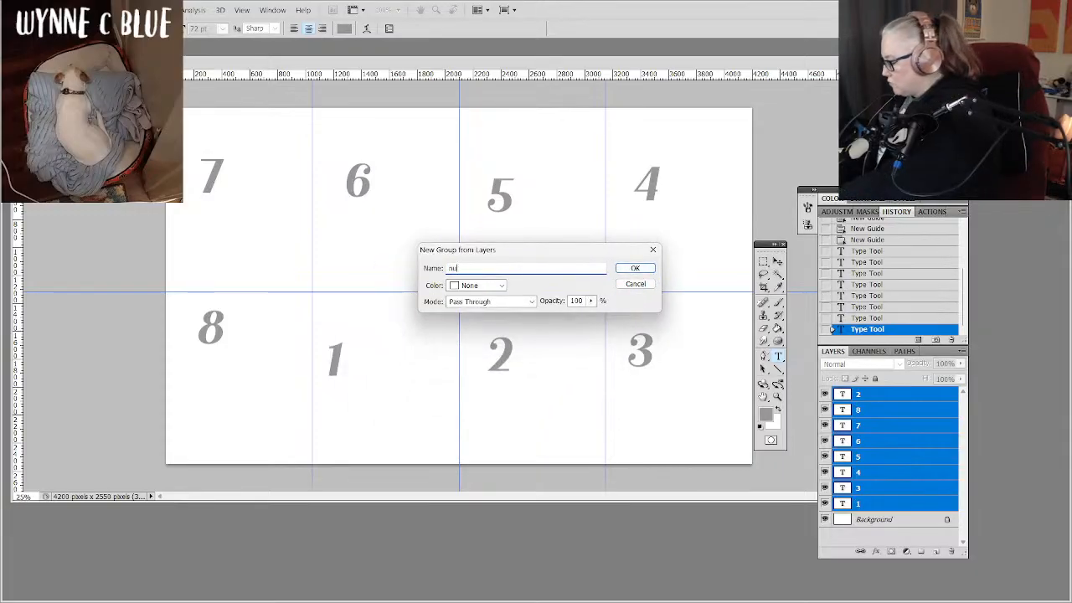
{"action": "type", "text": "mbers"}
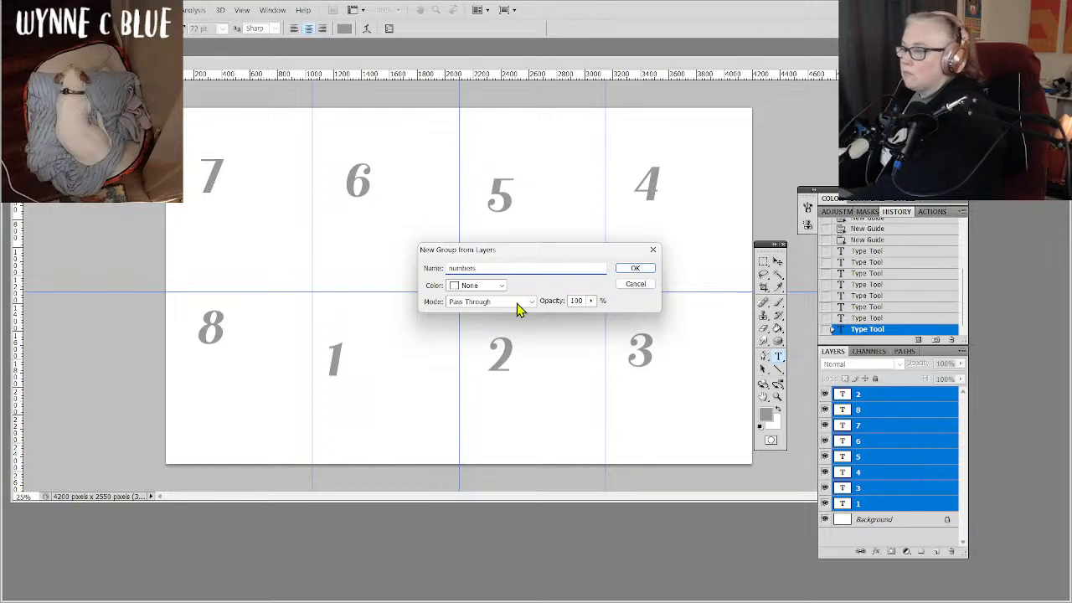
{"action": "left_click", "coordinate": [649, 269]}
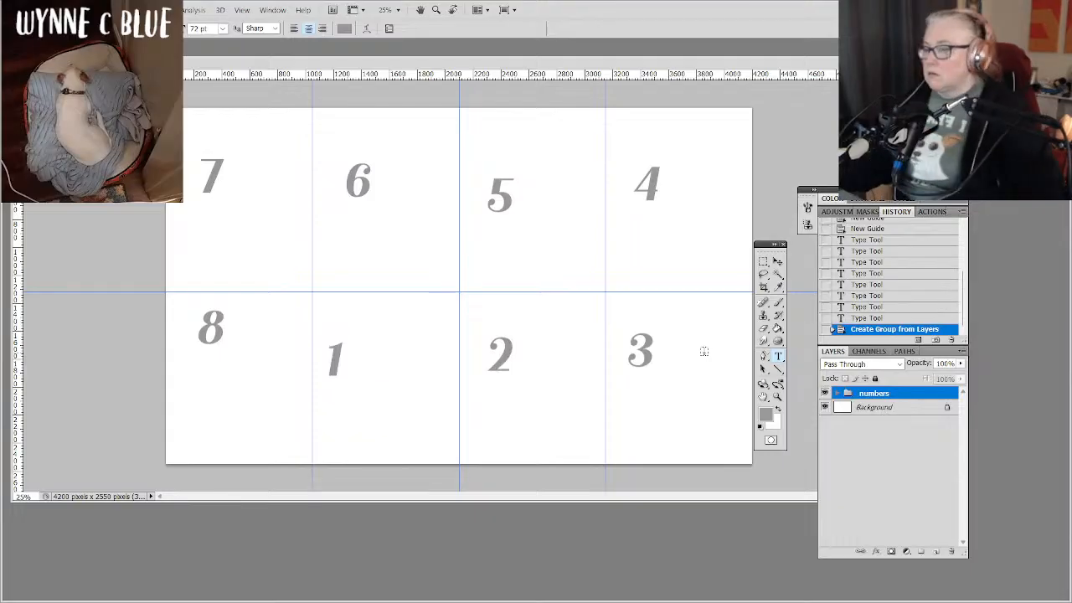
{"action": "left_click", "coordinate": [891, 456]}
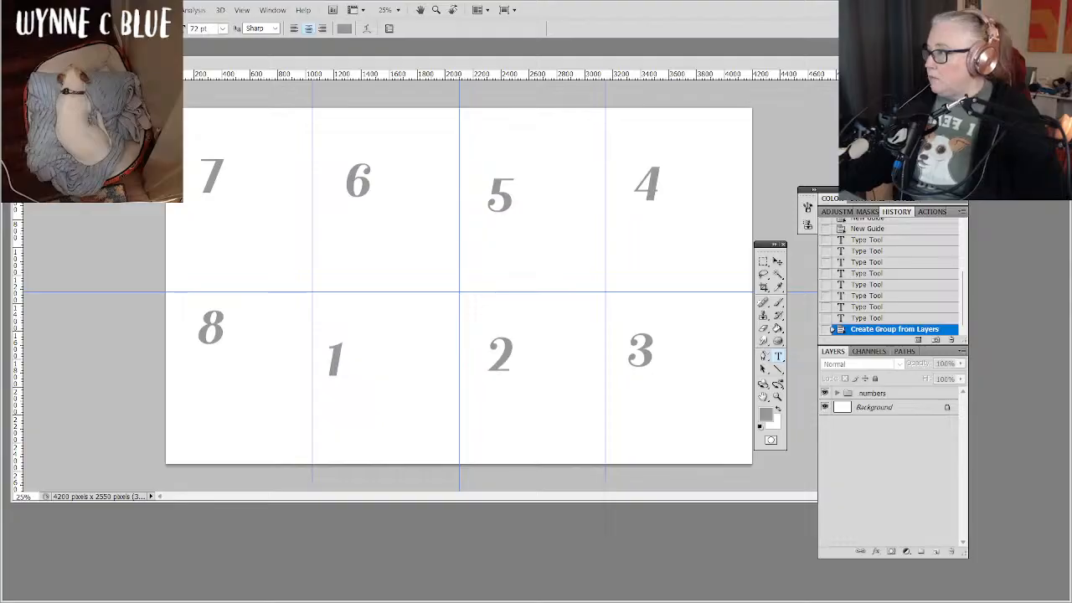
Place the purple house drawing, the 1712 x 1200 file 2025-10-02_183118.jpg, from the Inktober 2025 folder in Pictures.
{"action": "left_click", "coordinate": [34, 10]}
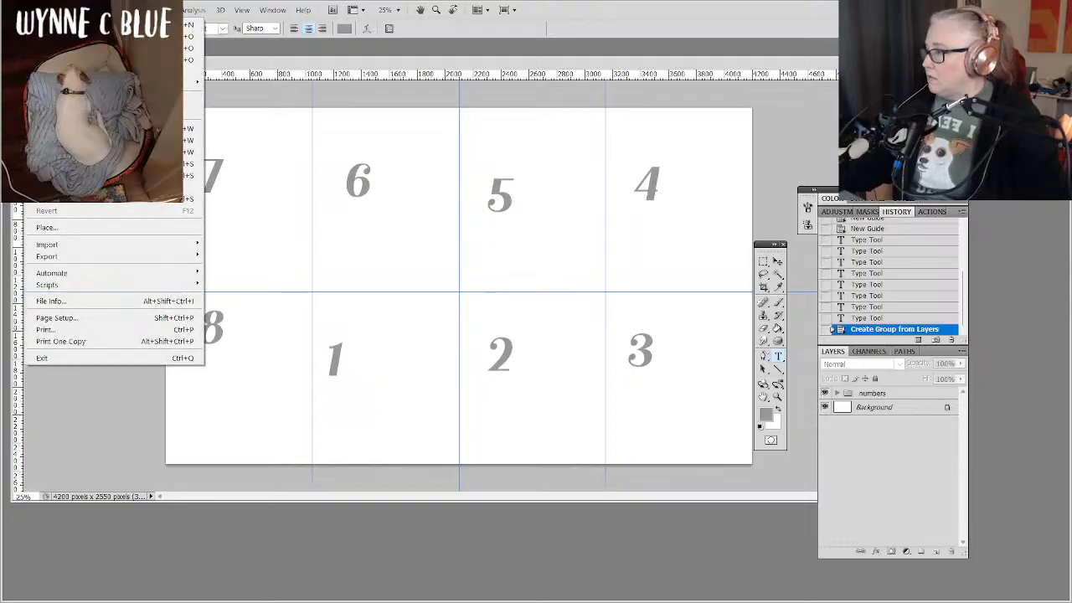
{"action": "left_click", "coordinate": [134, 236]}
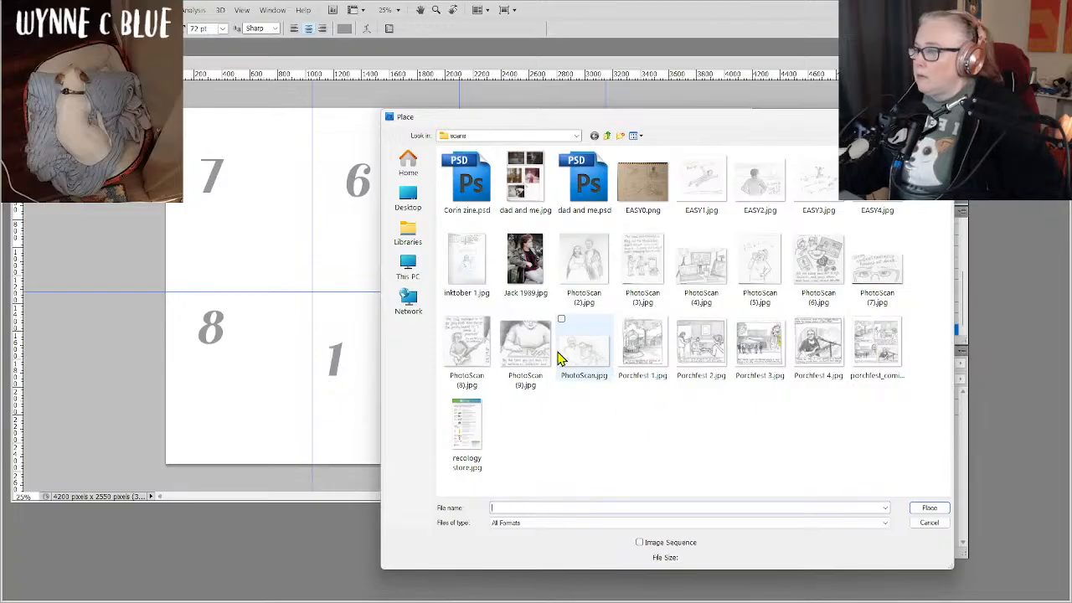
{"action": "left_click", "coordinate": [608, 136]}
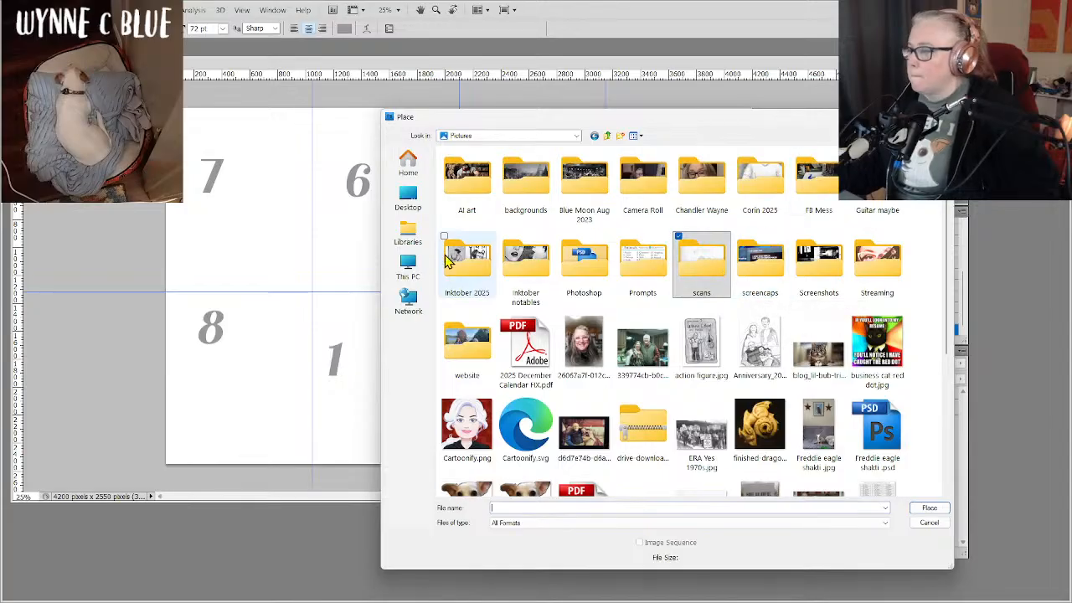
{"action": "double_click", "coordinate": [467, 268]}
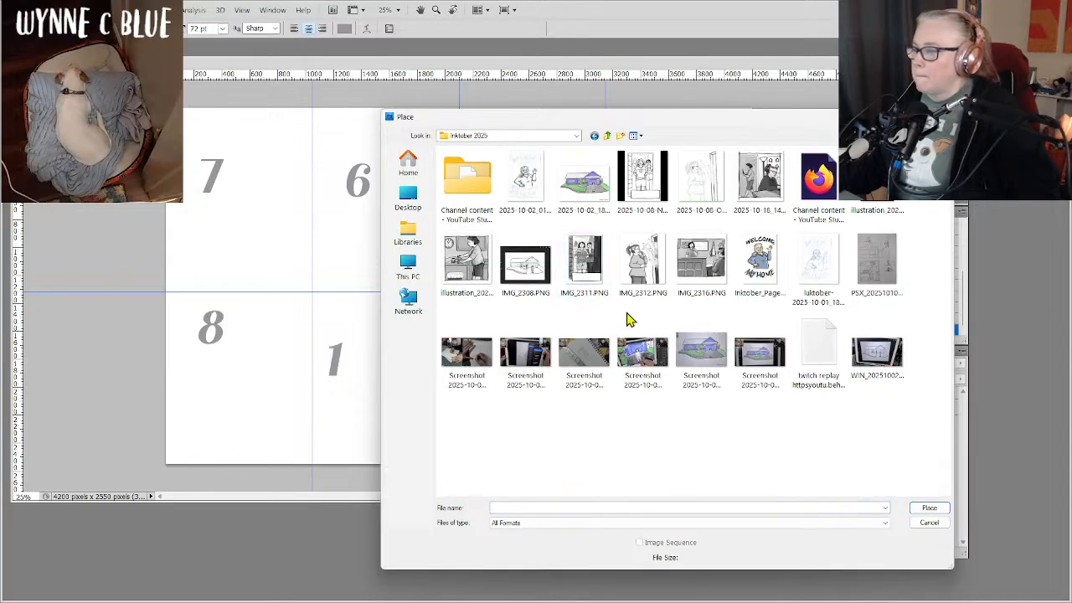
{"action": "double_click", "coordinate": [584, 186]}
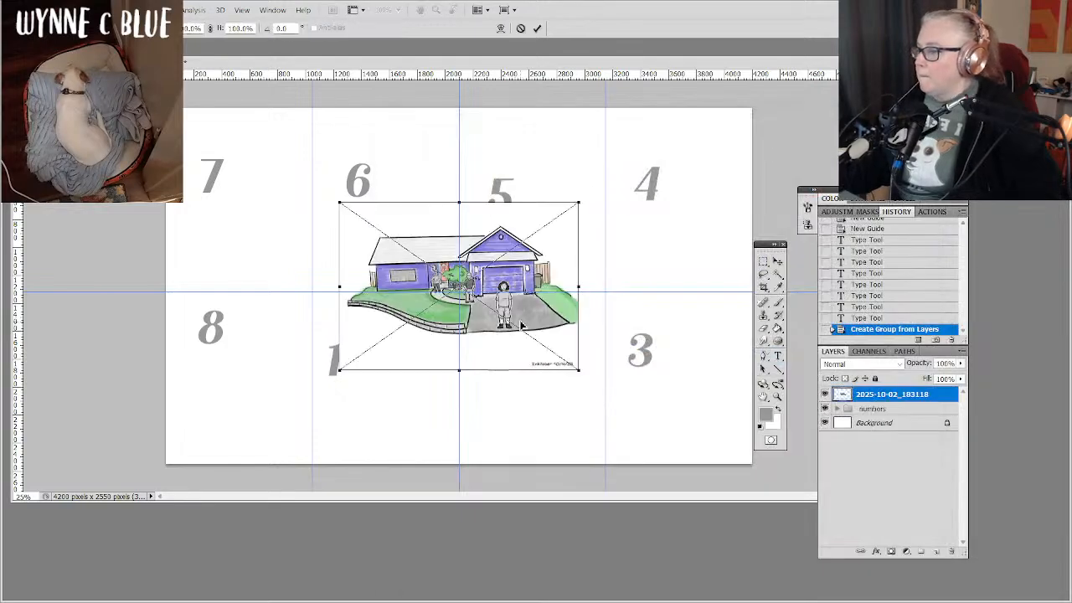
Scale the placed house drawing to about 59% and fit it against the top of cell 1, between its side guides.
{"action": "mouse_move", "coordinate": [521, 325]}
{"action": "left_mouse_down"}
{"action": "mouse_move", "coordinate": [505, 398]}
{"action": "mouse_move", "coordinate": [480, 446]}
{"action": "mouse_move", "coordinate": [457, 406]}
{"action": "mouse_move", "coordinate": [501, 428]}
{"action": "mouse_move", "coordinate": [459, 396]}
{"action": "left_mouse_up"}
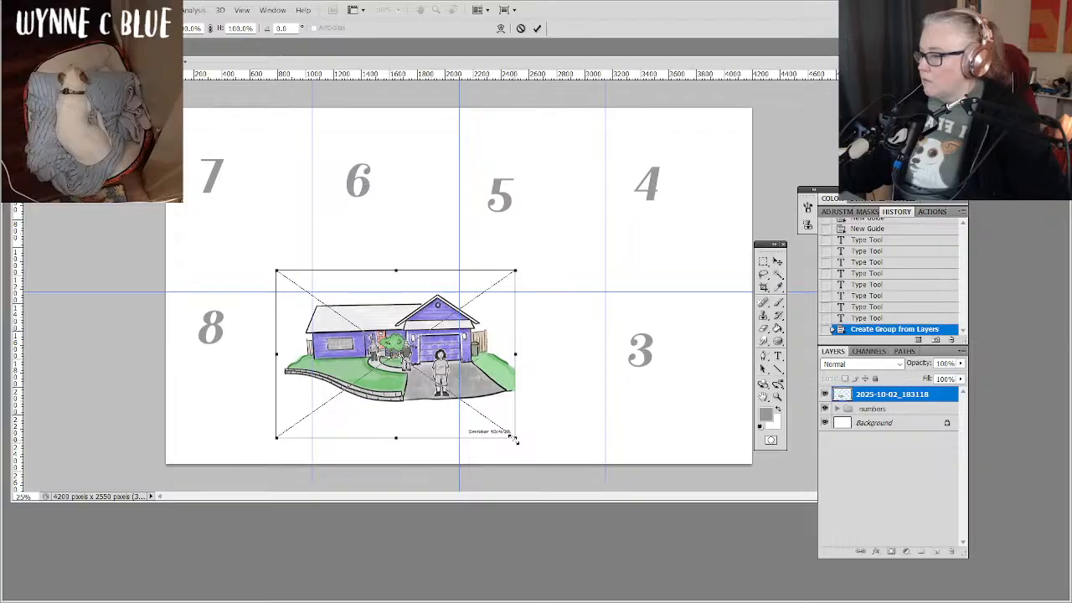
{"action": "left_click_drag", "start_coordinate": [516, 440], "coordinate": [436, 406]}
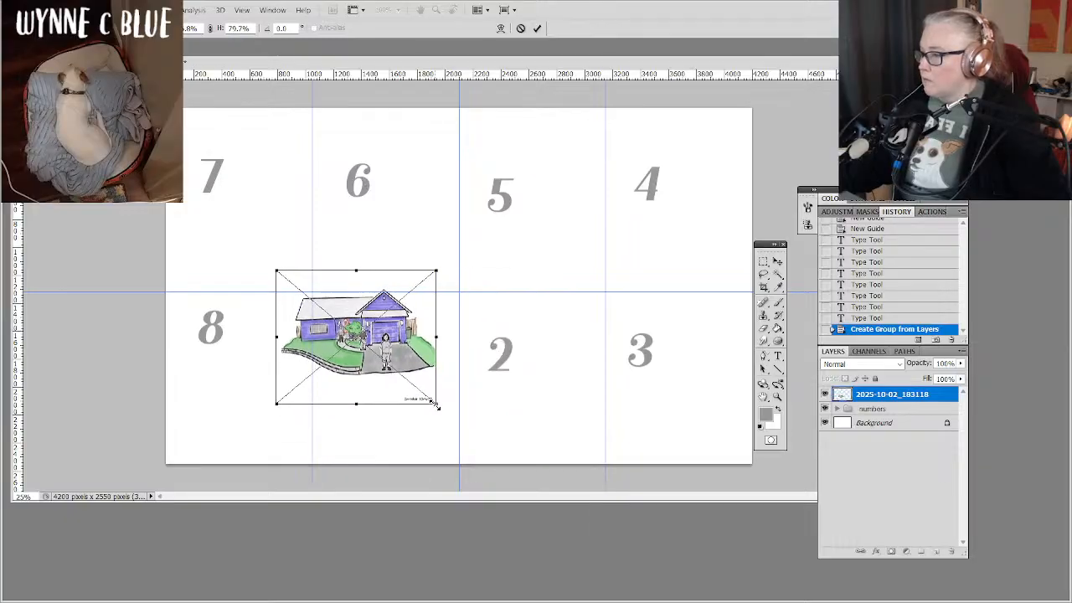
{"action": "key", "text": "ctrl+z"}
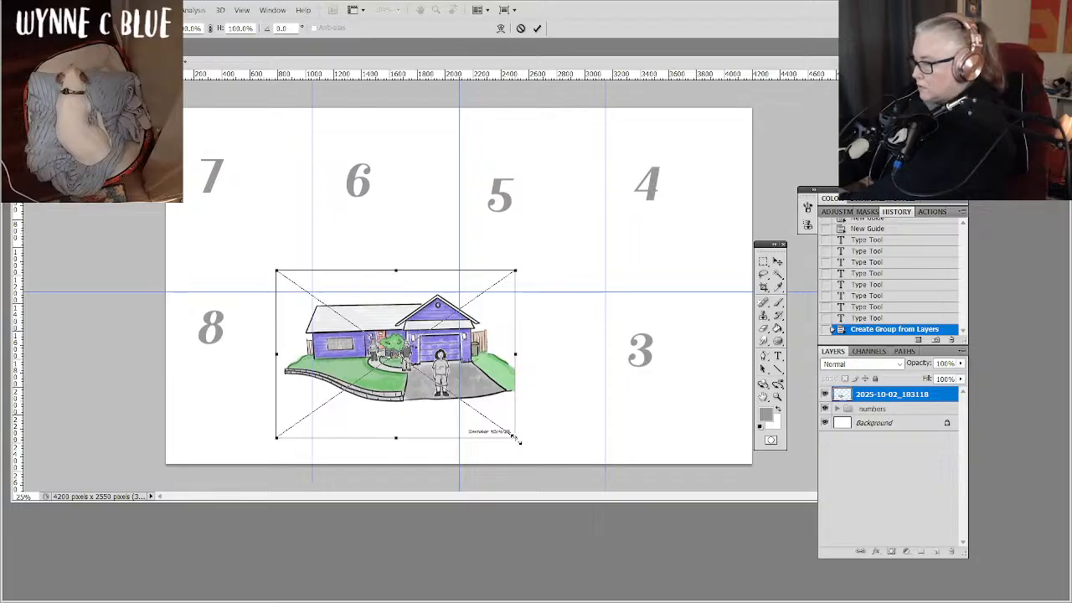
{"action": "left_click_drag", "start_coordinate": [517, 441], "coordinate": [435, 379]}
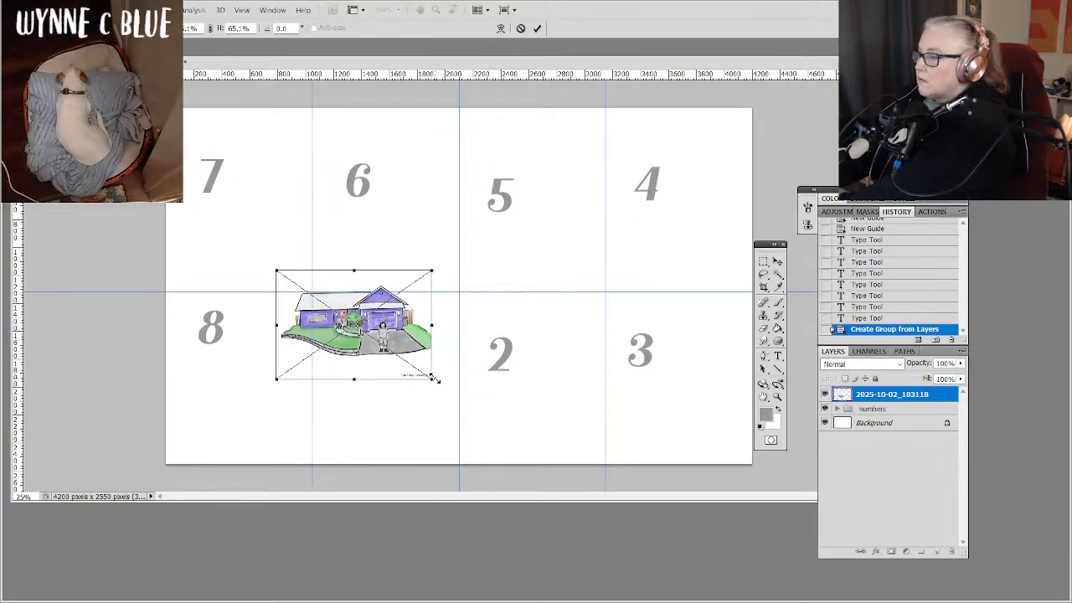
{"action": "left_click_drag", "start_coordinate": [400, 345], "coordinate": [424, 360]}
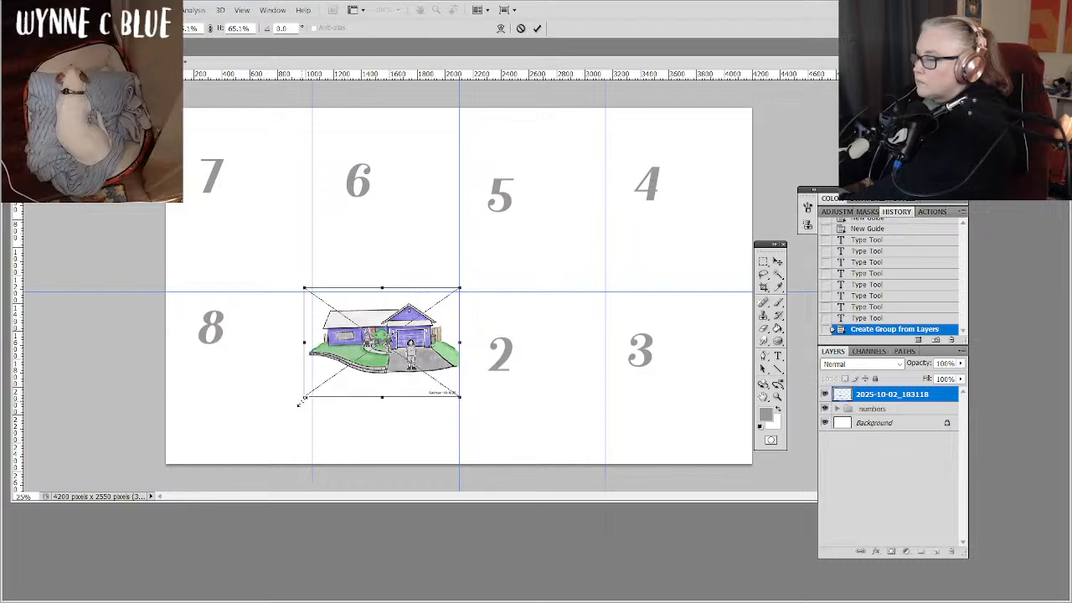
{"action": "left_click_drag", "start_coordinate": [301, 401], "coordinate": [319, 391]}
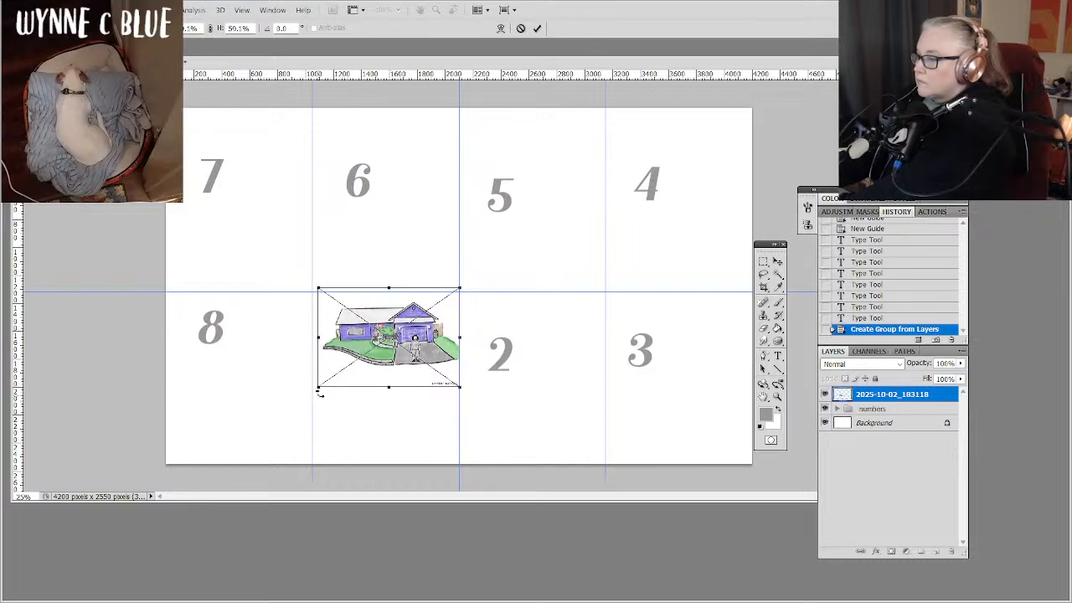
{"action": "left_click_drag", "start_coordinate": [413, 361], "coordinate": [408, 366]}
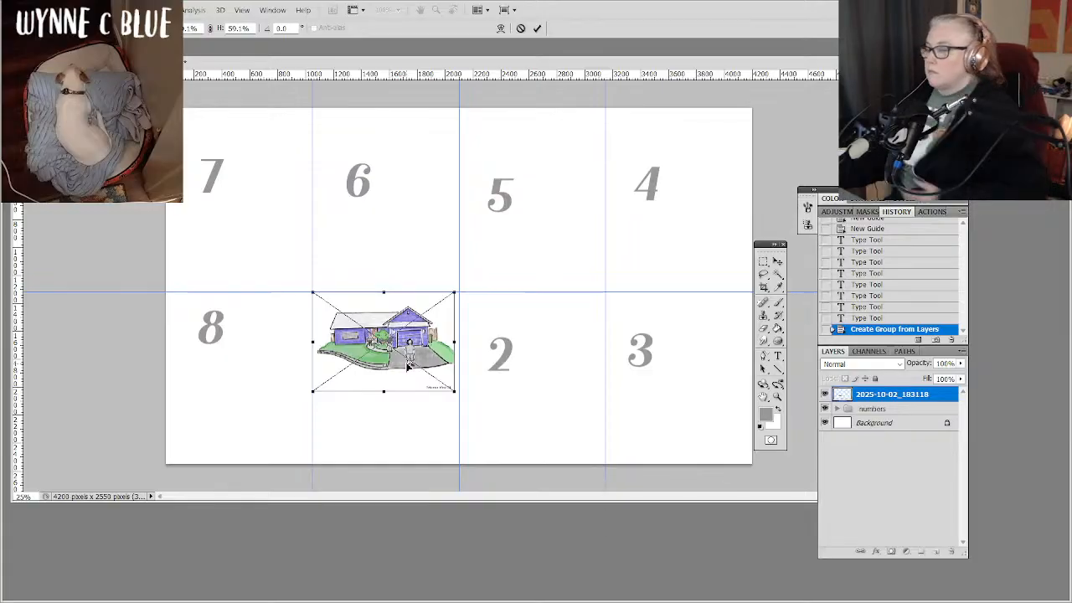
{"action": "key", "text": "Return"}
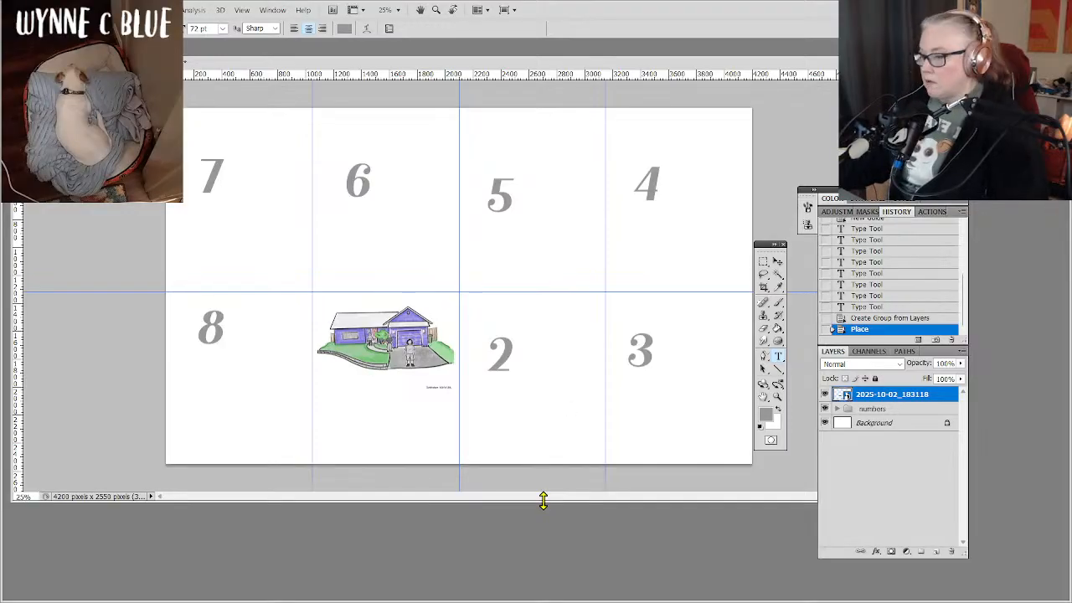
Extend the document window's height and enlarge the canvas view to 33.33%, leaving no layer selected.
{"action": "left_click_drag", "start_coordinate": [543, 499], "coordinate": [545, 575]}
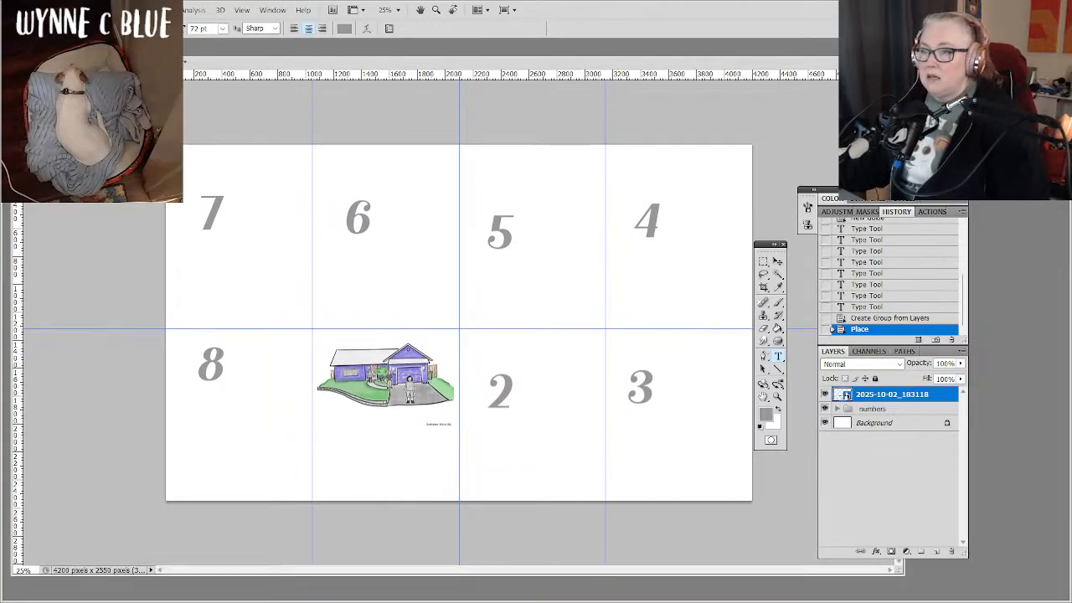
{"action": "key", "text": "ctrl+plus"}
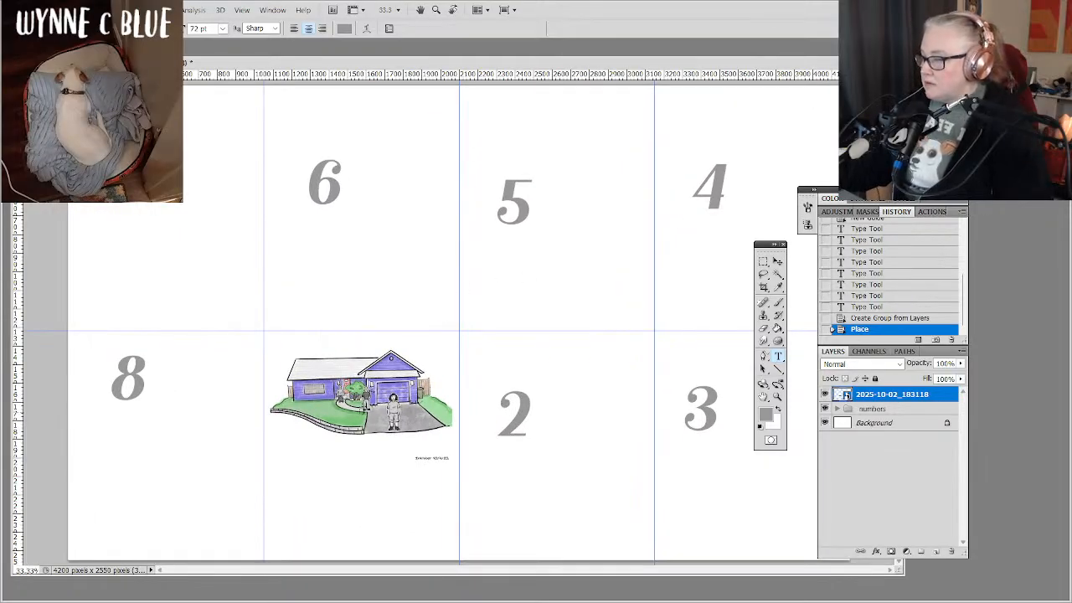
{"action": "left_click", "coordinate": [393, 427]}
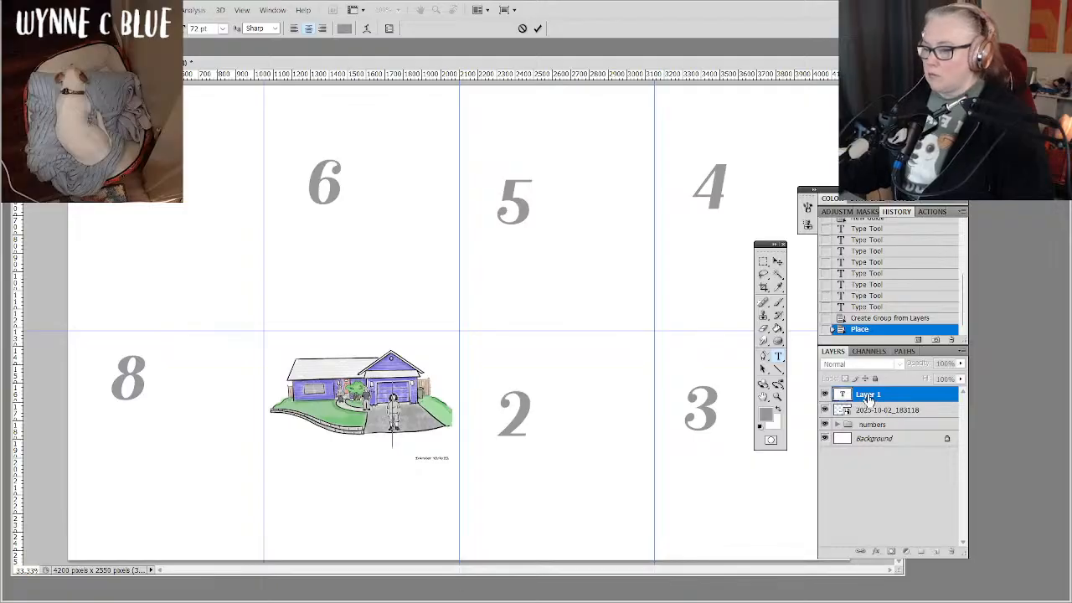
{"action": "left_click", "coordinate": [897, 406]}
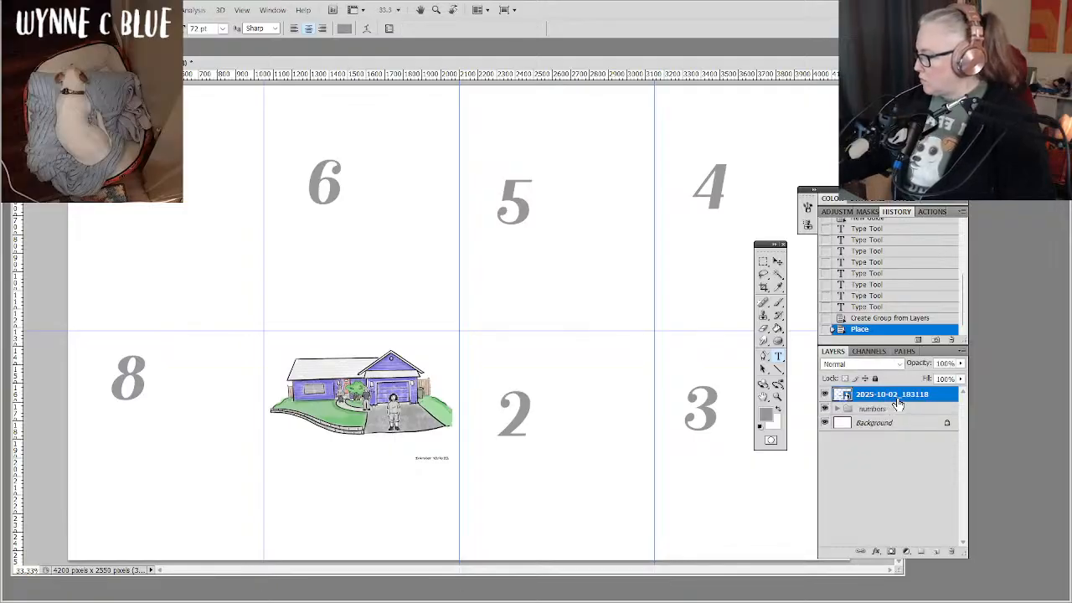
{"action": "left_click", "coordinate": [883, 501]}
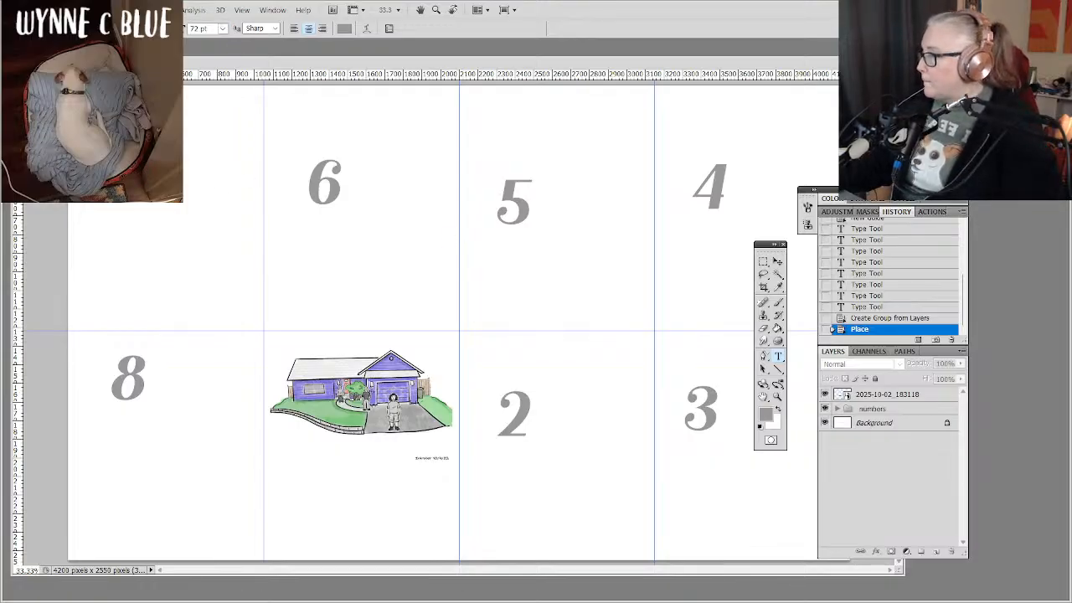
Place the file IMG_2311.PNG, the drawing of two figures in a doorway, from the Inktober 2025 folder.
{"action": "left_click", "coordinate": [36, 9]}
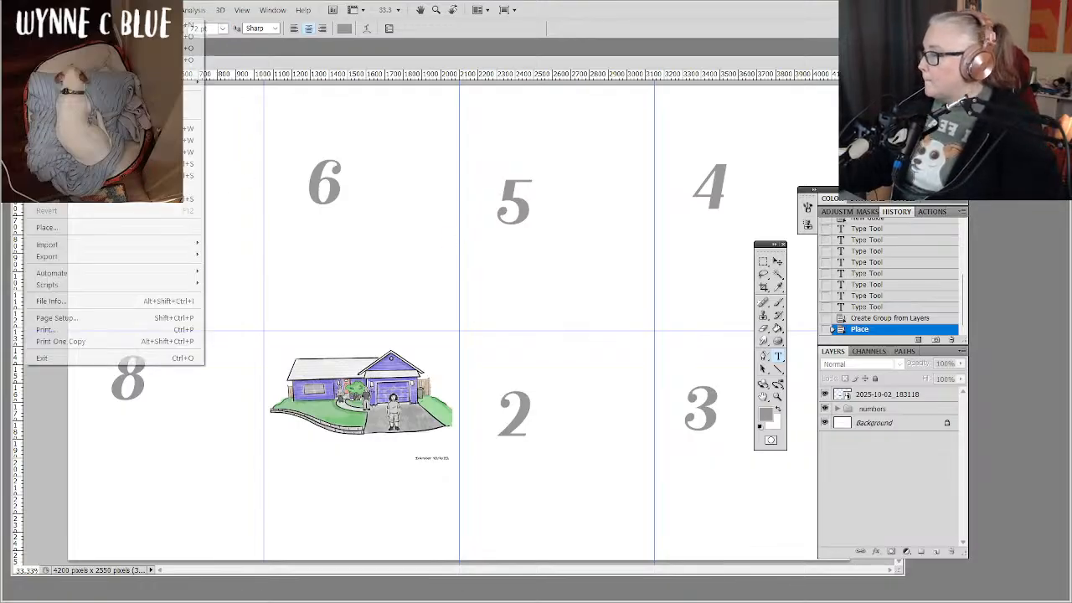
{"action": "left_click", "coordinate": [56, 231]}
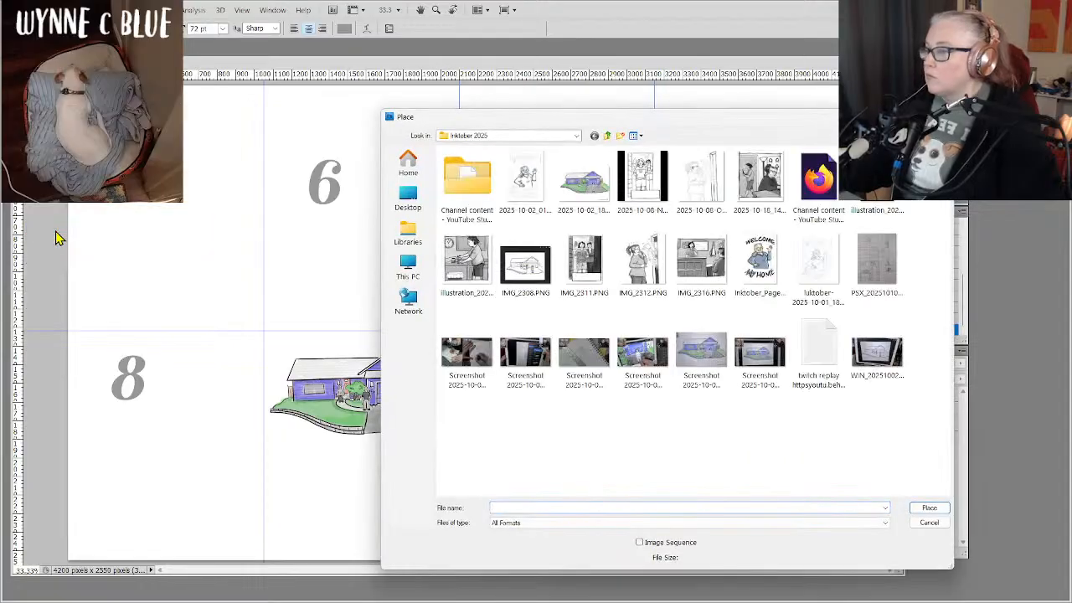
{"action": "left_click", "coordinate": [590, 249]}
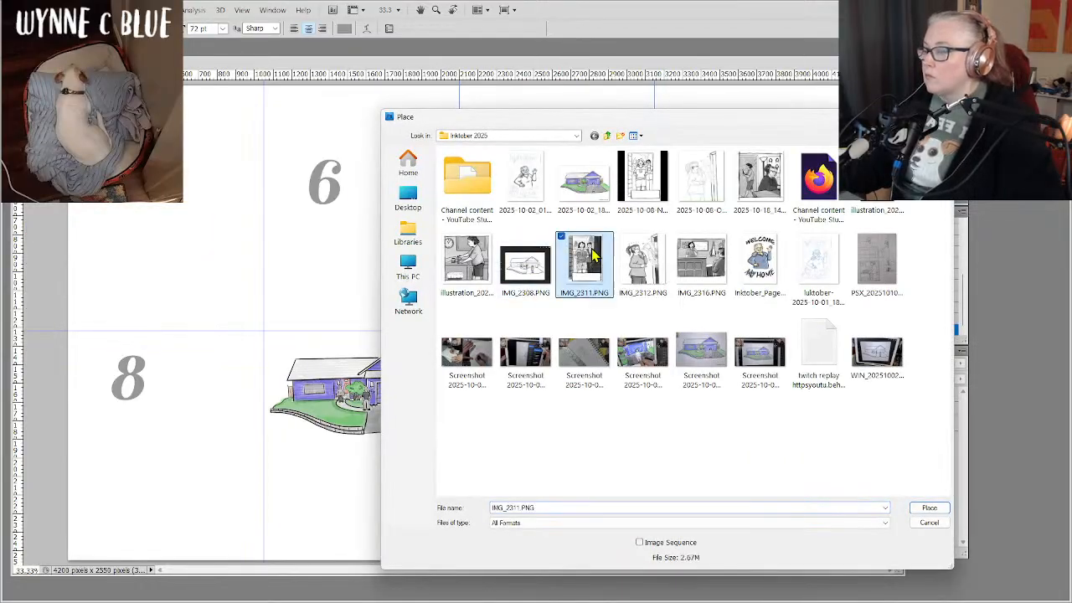
{"action": "double_click", "coordinate": [590, 249]}
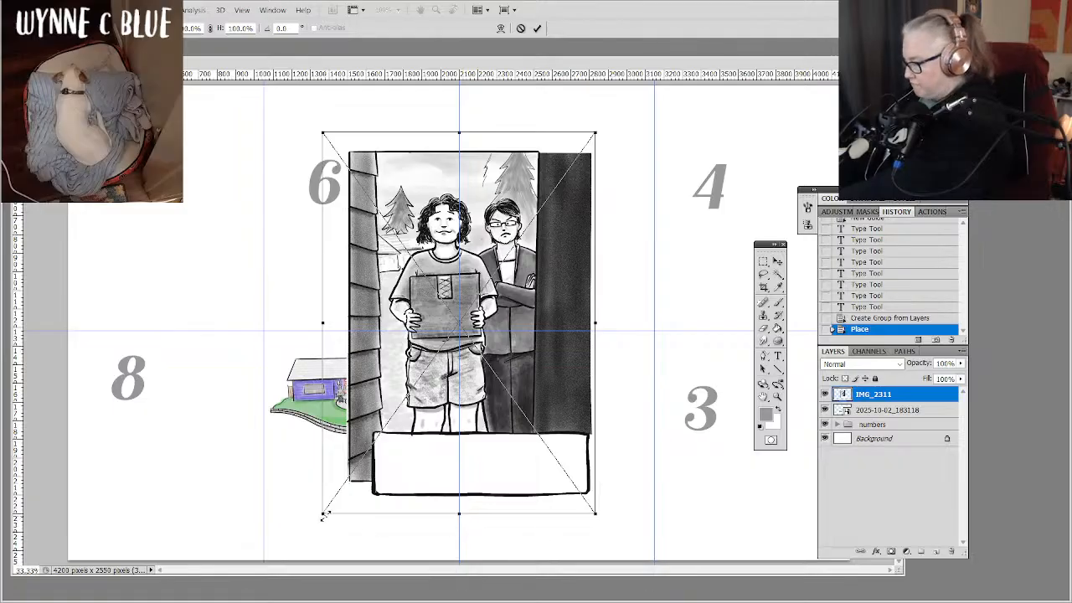
Scale the placed doorway drawing to about 48% and position it in cell 2, against the cell's left and upper guides.
{"action": "left_click_drag", "start_coordinate": [325, 514], "coordinate": [411, 338]}
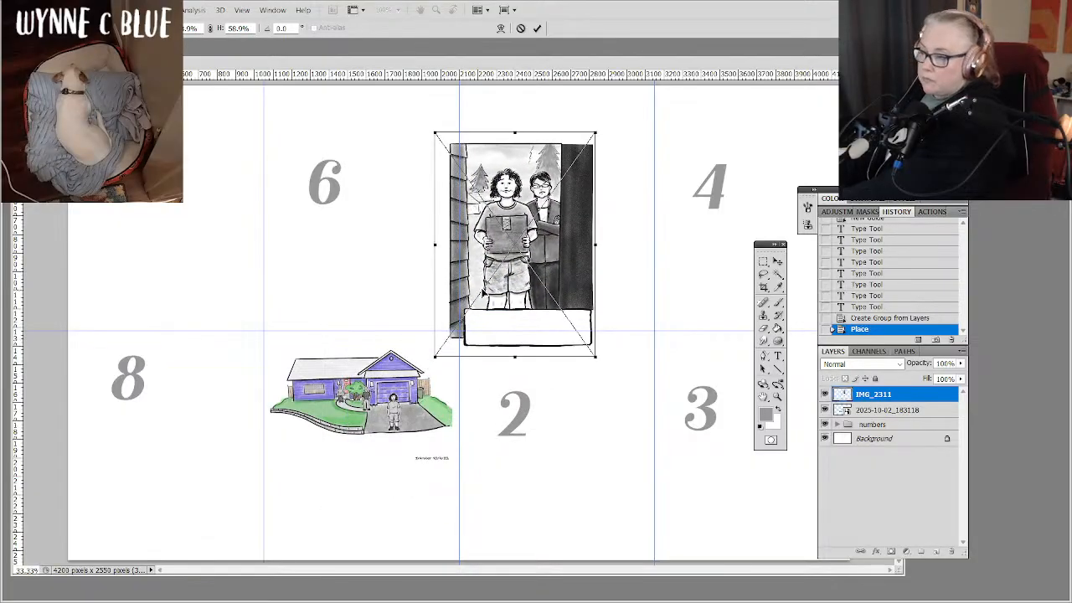
{"action": "left_click_drag", "start_coordinate": [529, 273], "coordinate": [547, 461]}
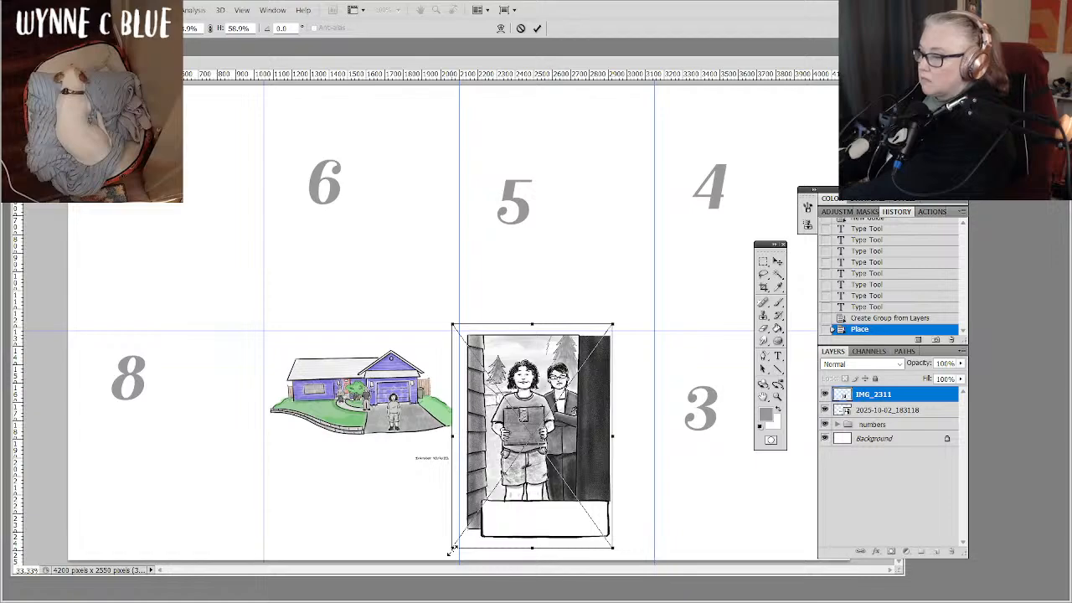
{"action": "left_click_drag", "start_coordinate": [451, 551], "coordinate": [492, 515]}
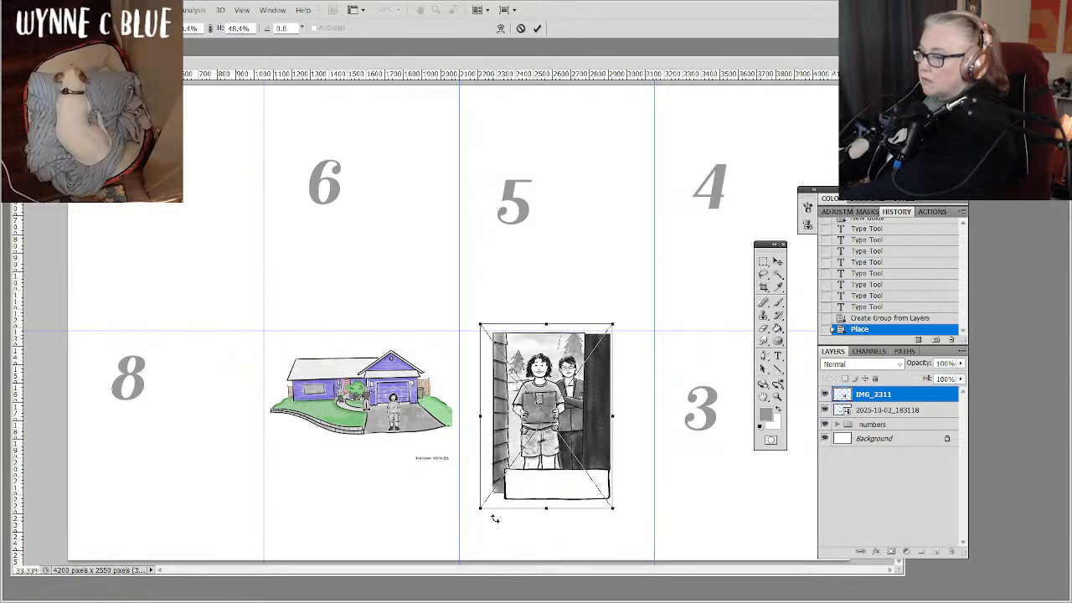
{"action": "left_click_drag", "start_coordinate": [546, 454], "coordinate": [523, 462]}
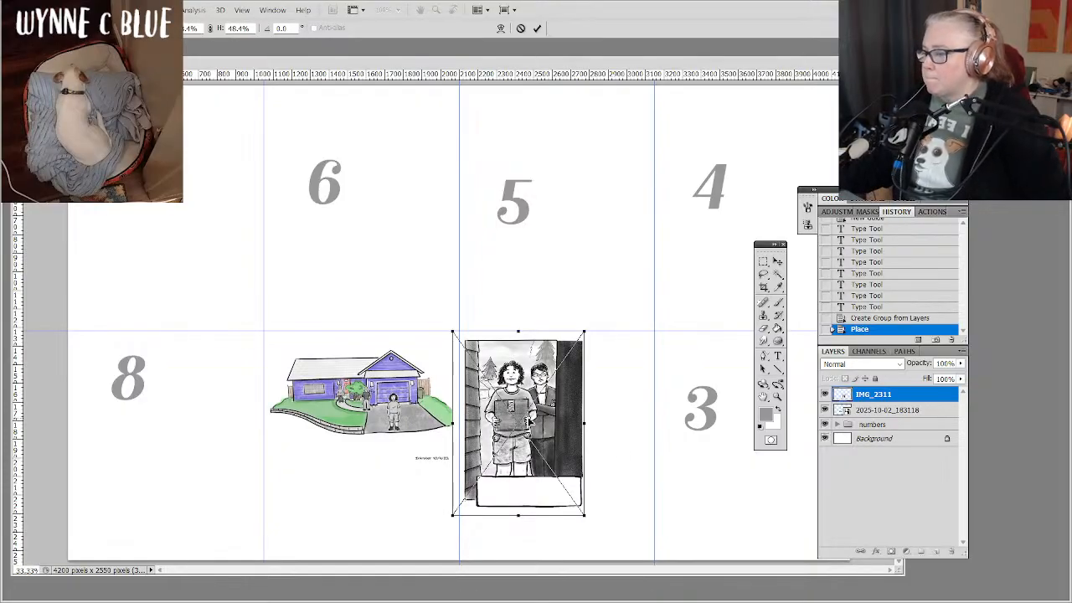
{"action": "key", "text": "Return"}
{"action": "key", "text": "t"}
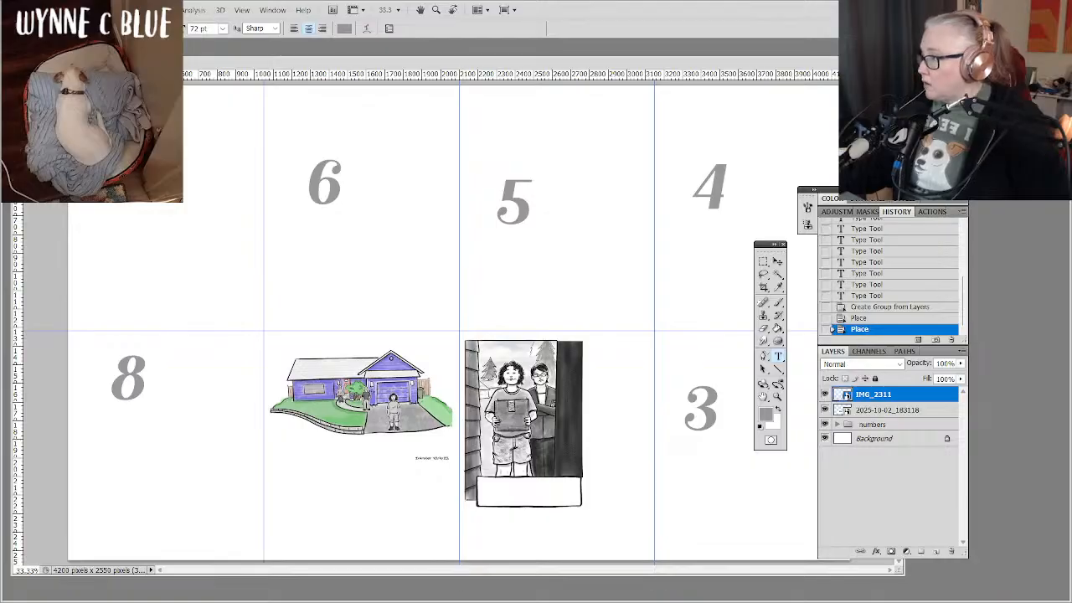
Place the file IMG_2312.PNG, the drawing of a woman beside an open door, from the Inktober 2025 folder.
{"action": "left_click", "coordinate": [35, 10]}
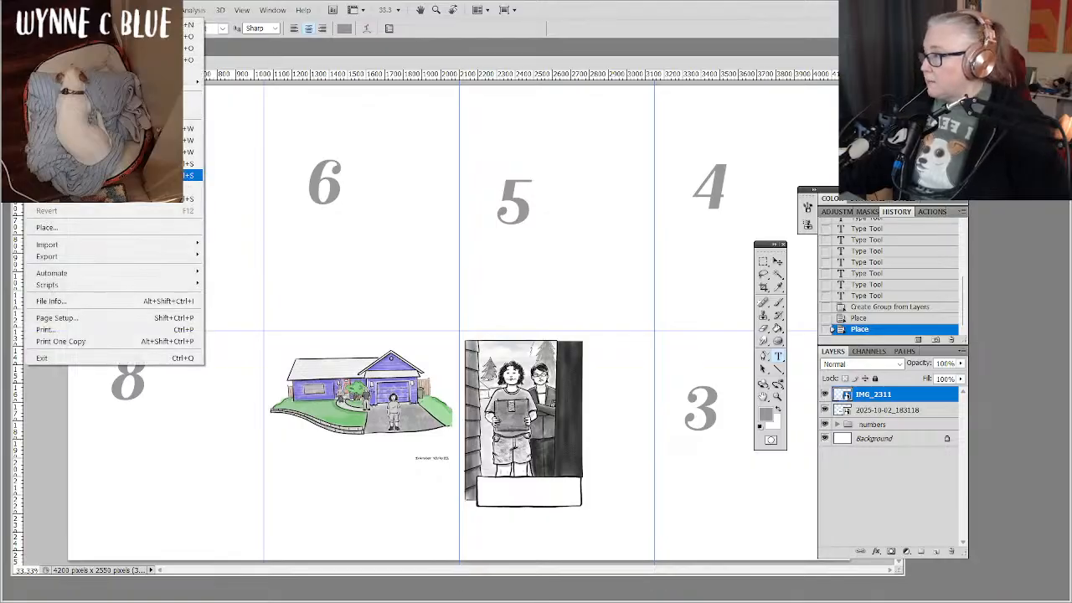
{"action": "left_click", "coordinate": [87, 232]}
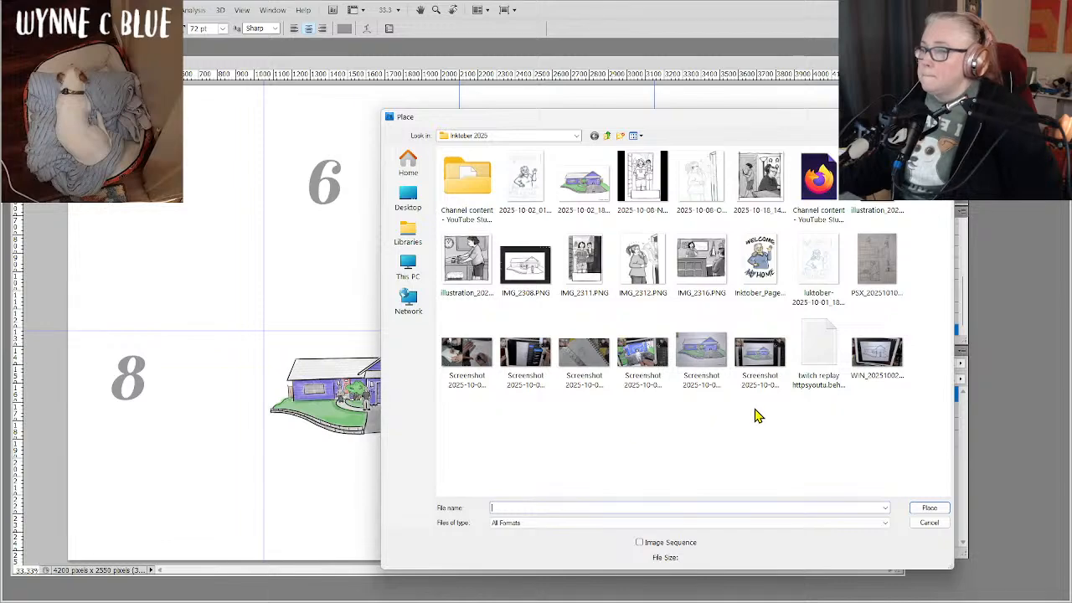
{"action": "left_click", "coordinate": [640, 272]}
{"action": "double_click", "coordinate": [640, 272]}
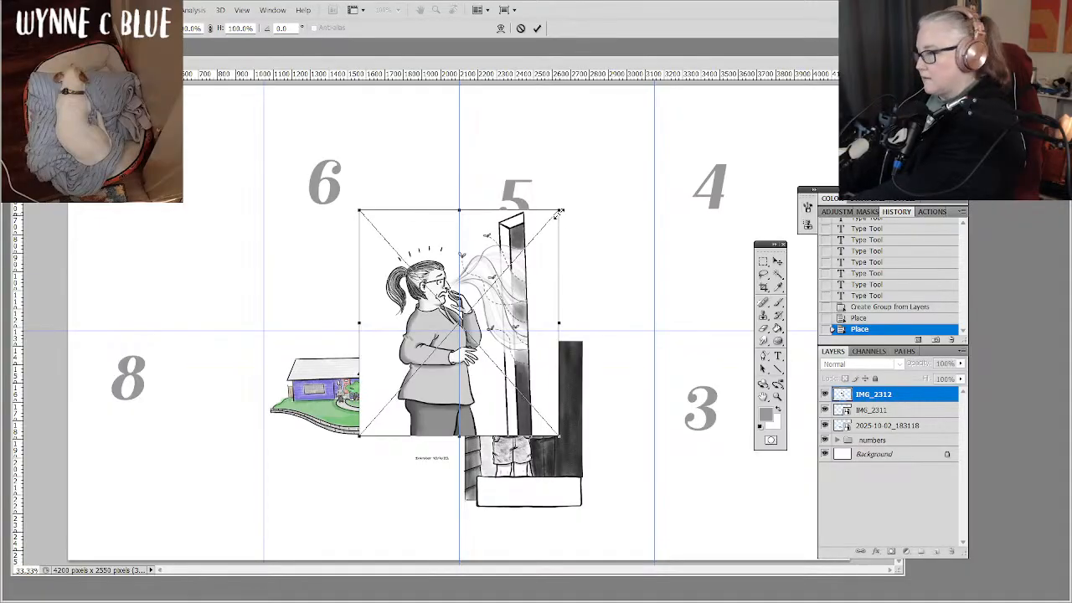
Scale the placed woman drawing proportionally to about 90% and move it over cell 3, narrowing the document window to uncover that cell.
{"action": "left_click_drag", "start_coordinate": [560, 212], "coordinate": [576, 264]}
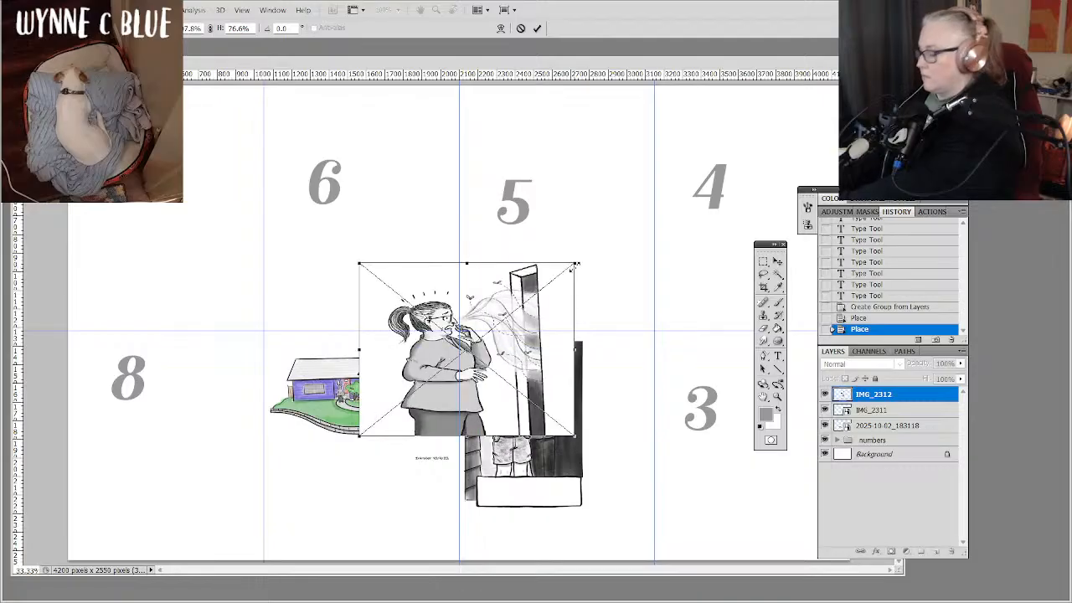
{"action": "key", "text": "ctrl+z"}
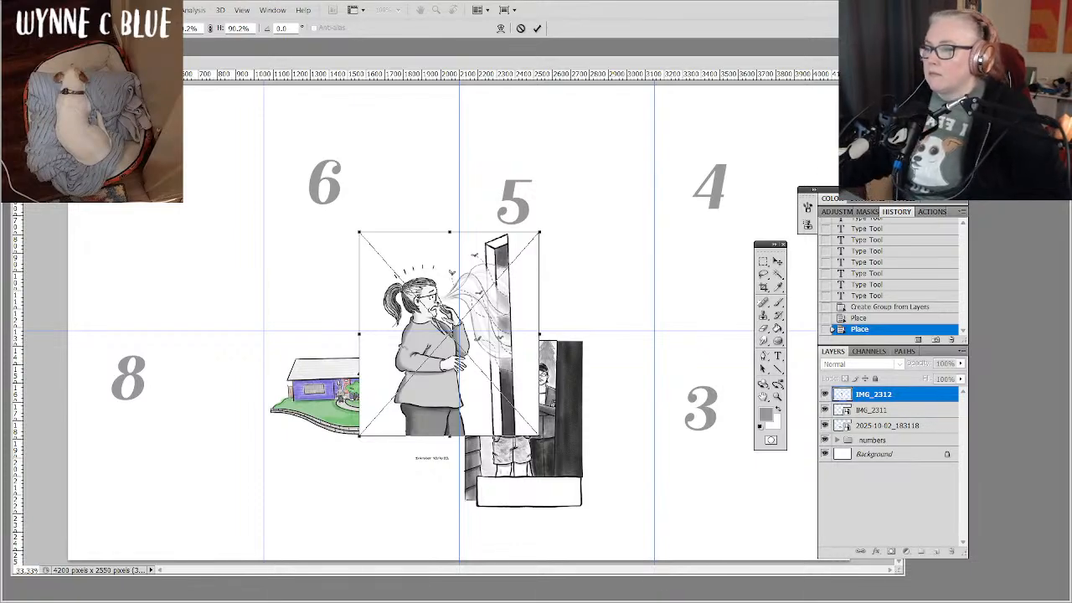
{"action": "left_click_drag", "start_coordinate": [909, 180], "coordinate": [746, 184]}
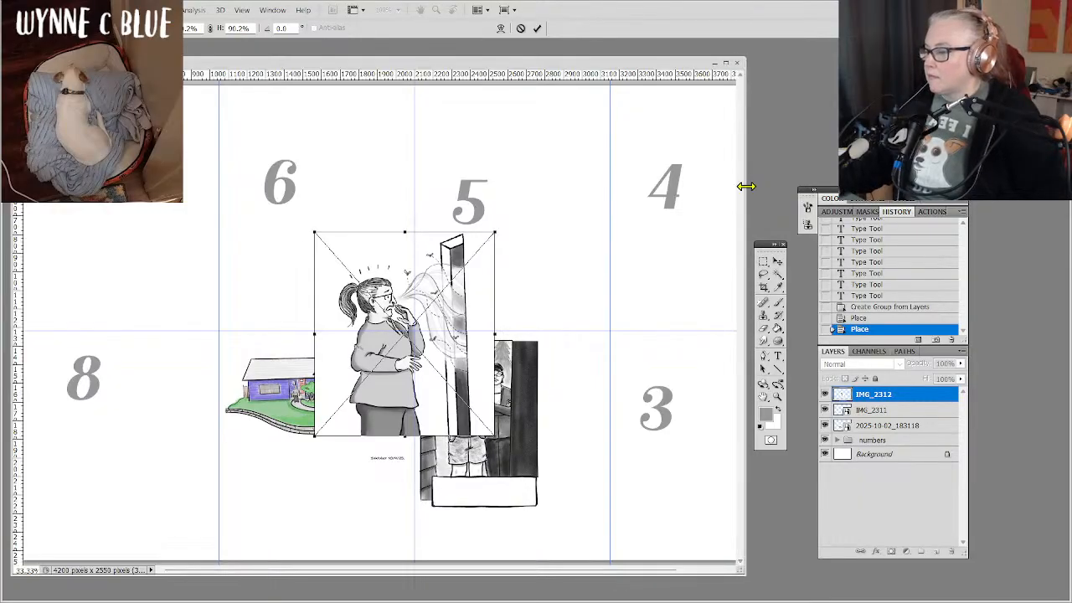
{"action": "left_click", "coordinate": [702, 570]}
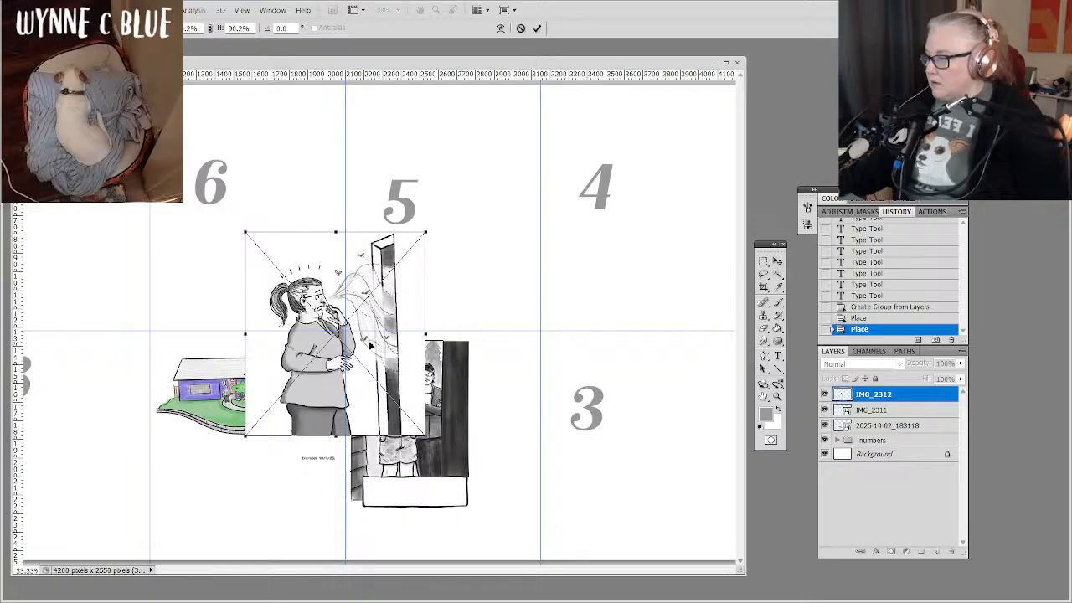
{"action": "left_click_drag", "start_coordinate": [369, 345], "coordinate": [645, 433]}
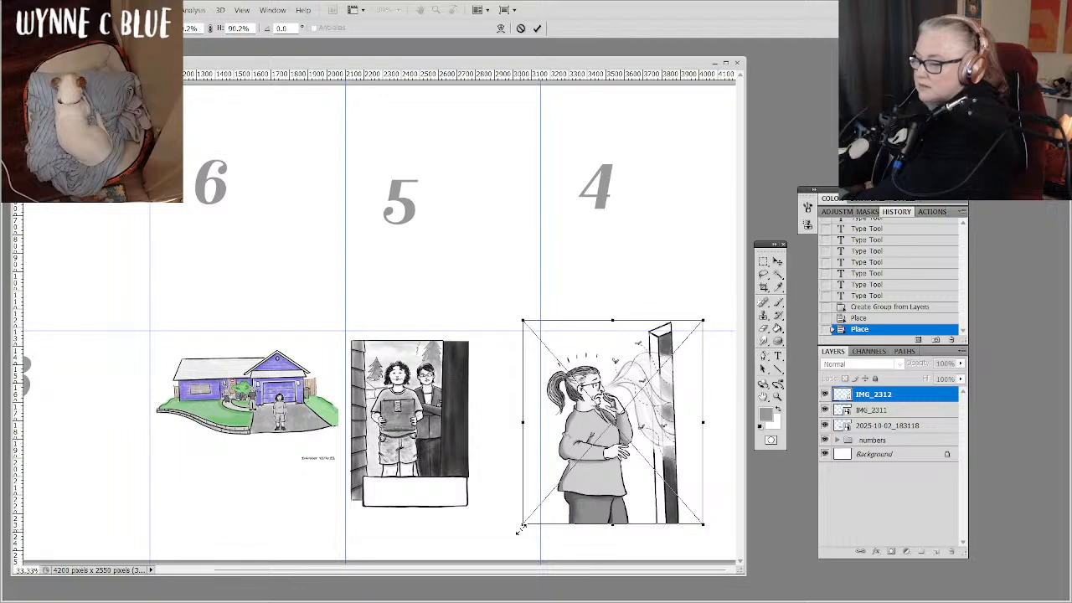
Reduce the woman drawing to about 71.5% and position it near the bottom of cell 3, beside the cell's left guide.
{"action": "left_click_drag", "start_coordinate": [521, 530], "coordinate": [557, 502]}
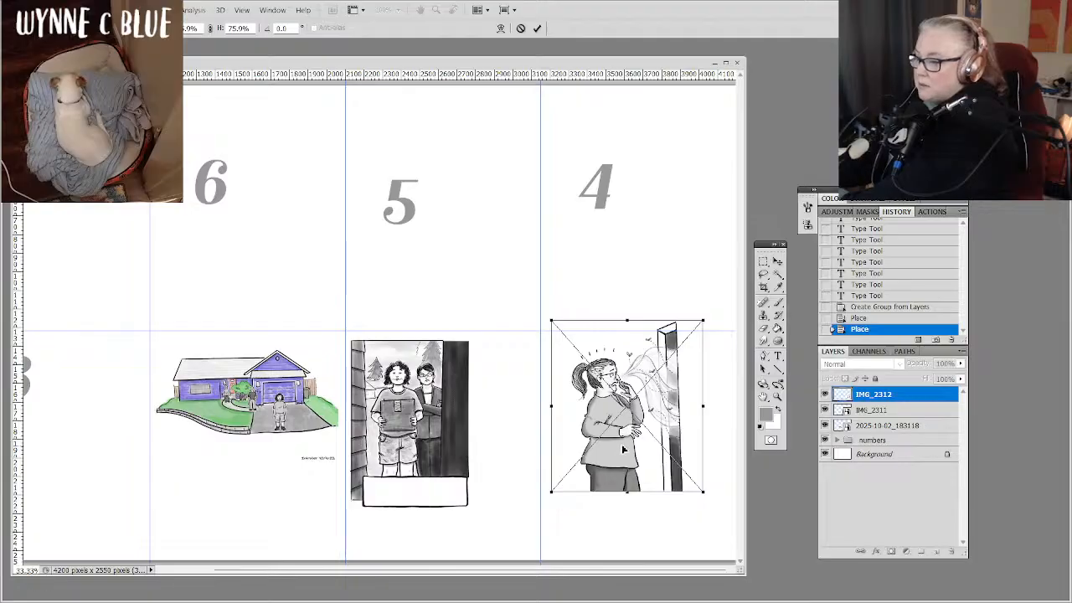
{"action": "left_click_drag", "start_coordinate": [624, 449], "coordinate": [615, 460]}
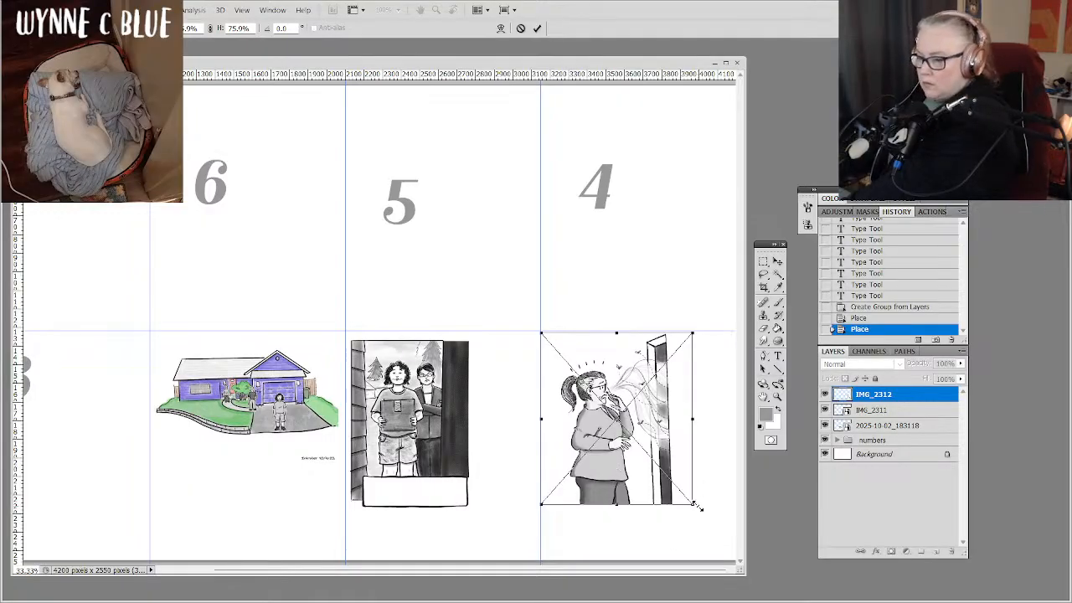
{"action": "left_click_drag", "start_coordinate": [692, 503], "coordinate": [683, 496]}
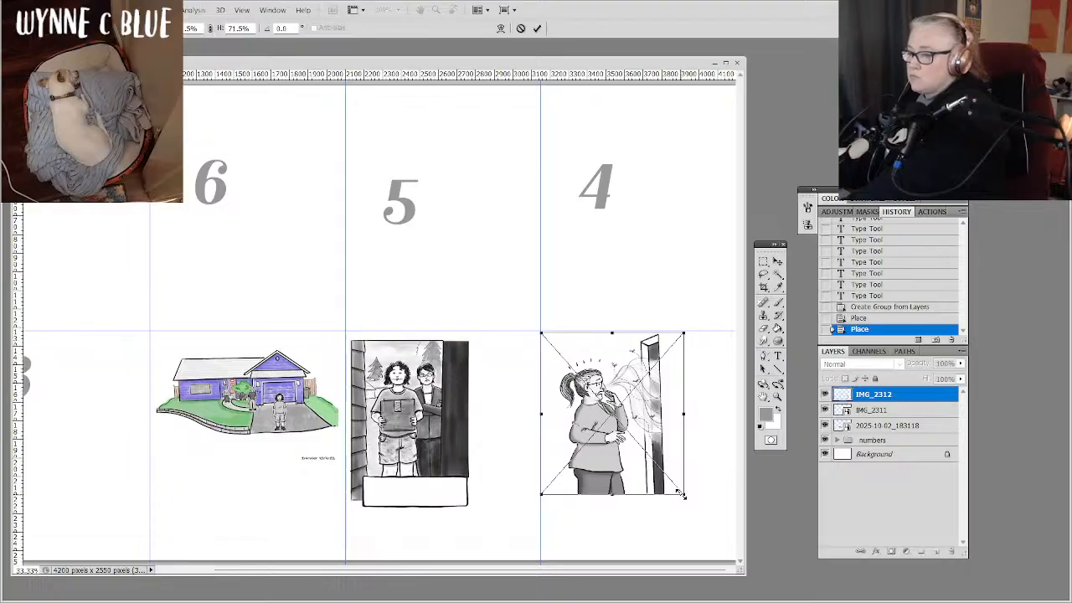
{"action": "mouse_move", "coordinate": [640, 452]}
{"action": "left_mouse_down"}
{"action": "mouse_move", "coordinate": [681, 450]}
{"action": "mouse_move", "coordinate": [640, 452]}
{"action": "left_mouse_up"}
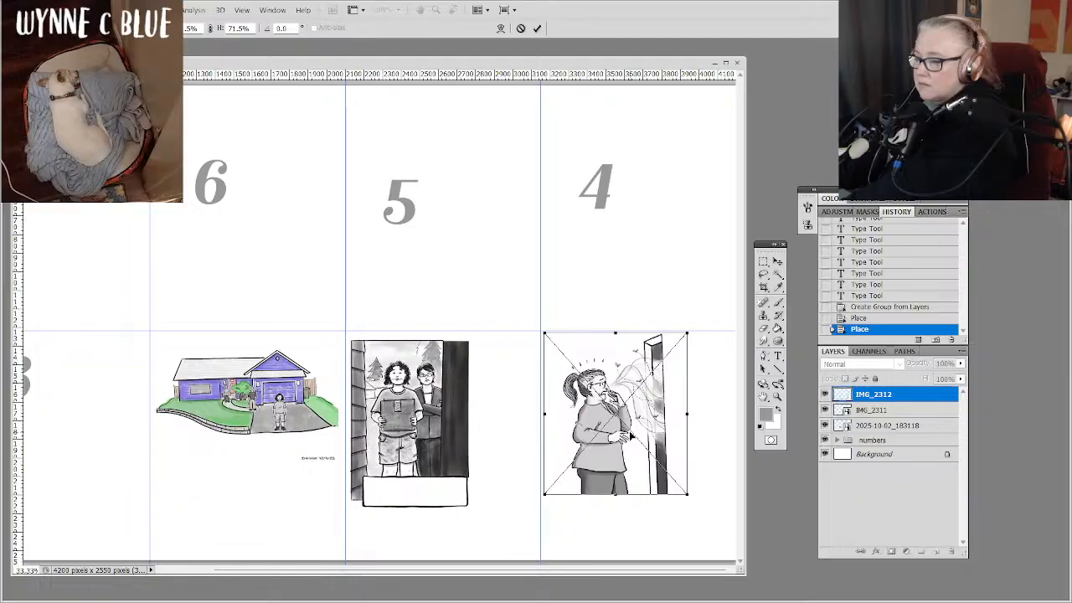
{"action": "left_click_drag", "start_coordinate": [642, 418], "coordinate": [634, 480]}
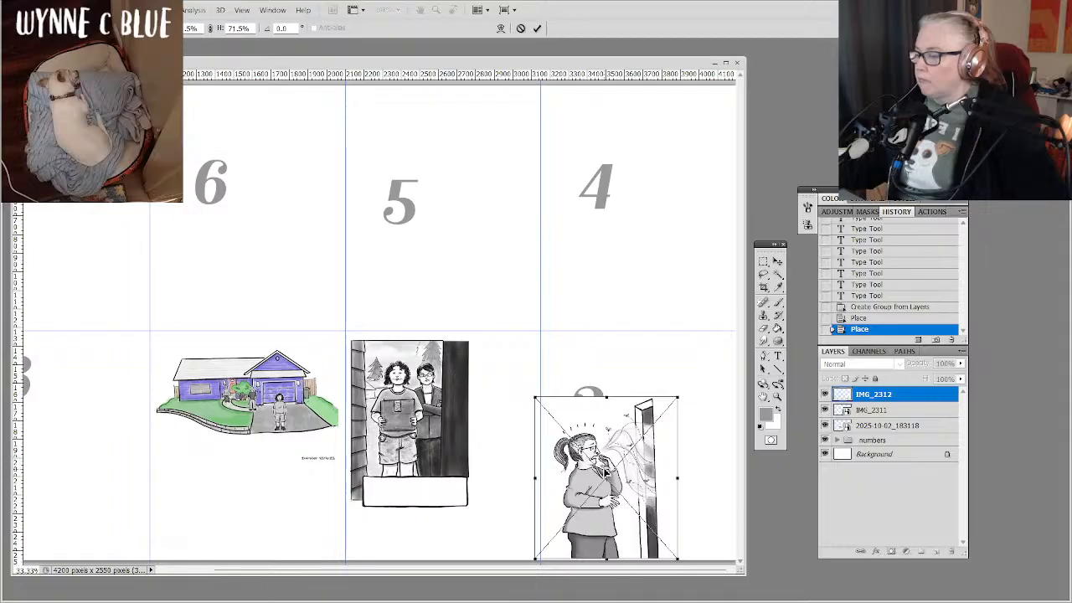
{"action": "left_click_drag", "start_coordinate": [601, 465], "coordinate": [599, 459]}
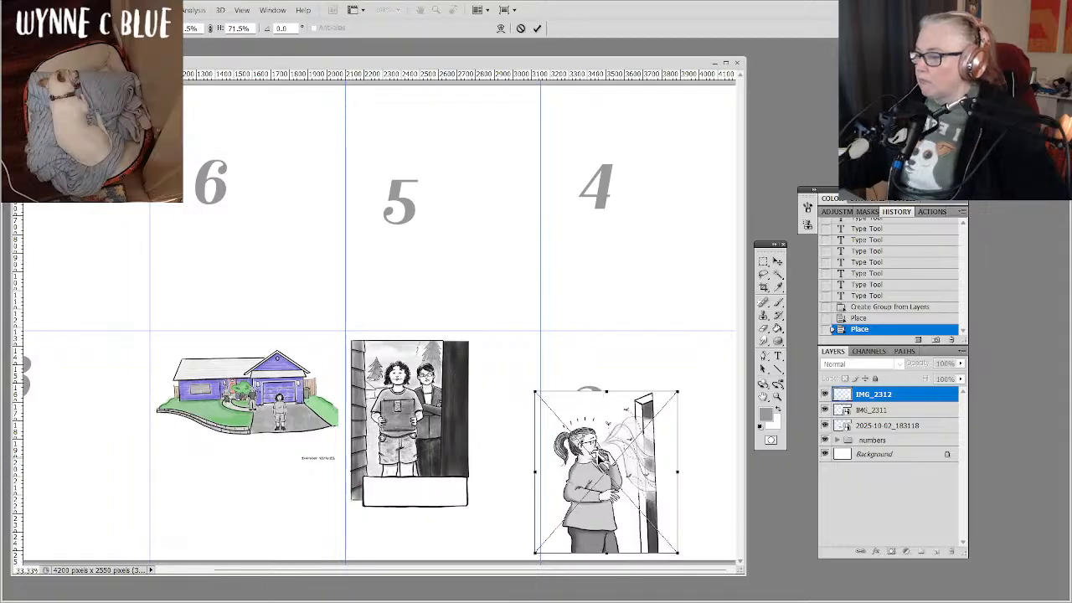
{"action": "key", "text": "Return"}
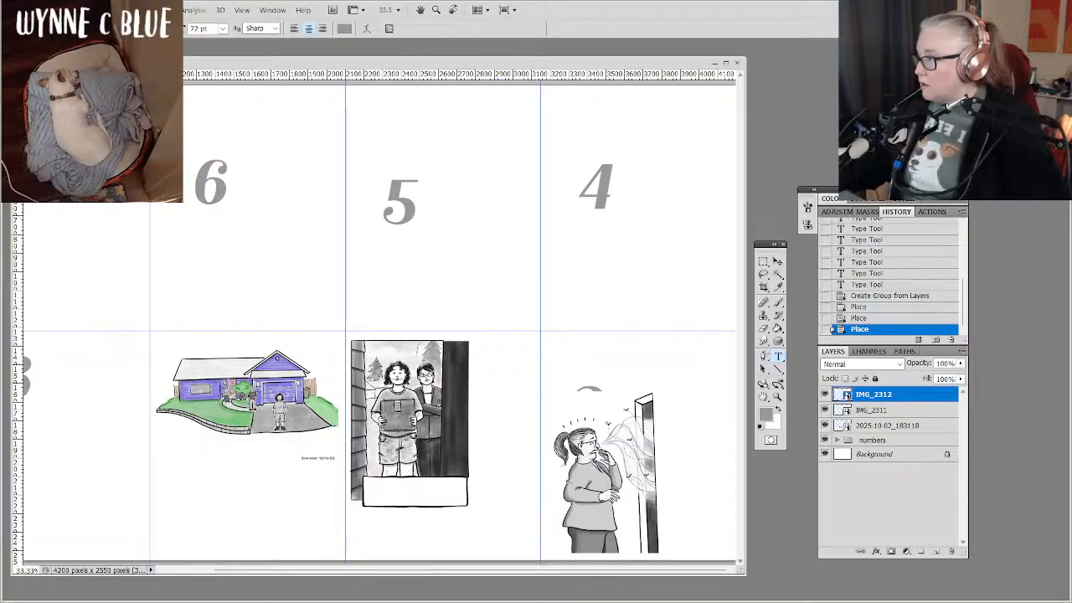
Place the kitchen drawing illustration_2025-10-11_123030.png and scale it to about 74% within the upper part of cell 4.
{"action": "left_click", "coordinate": [34, 10]}
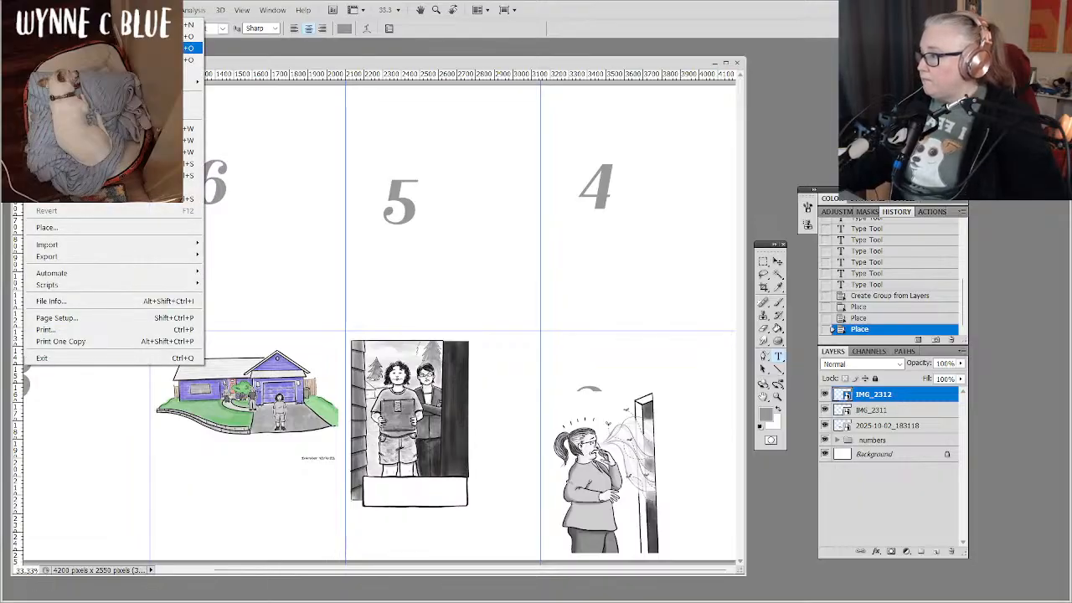
{"action": "left_click", "coordinate": [123, 227]}
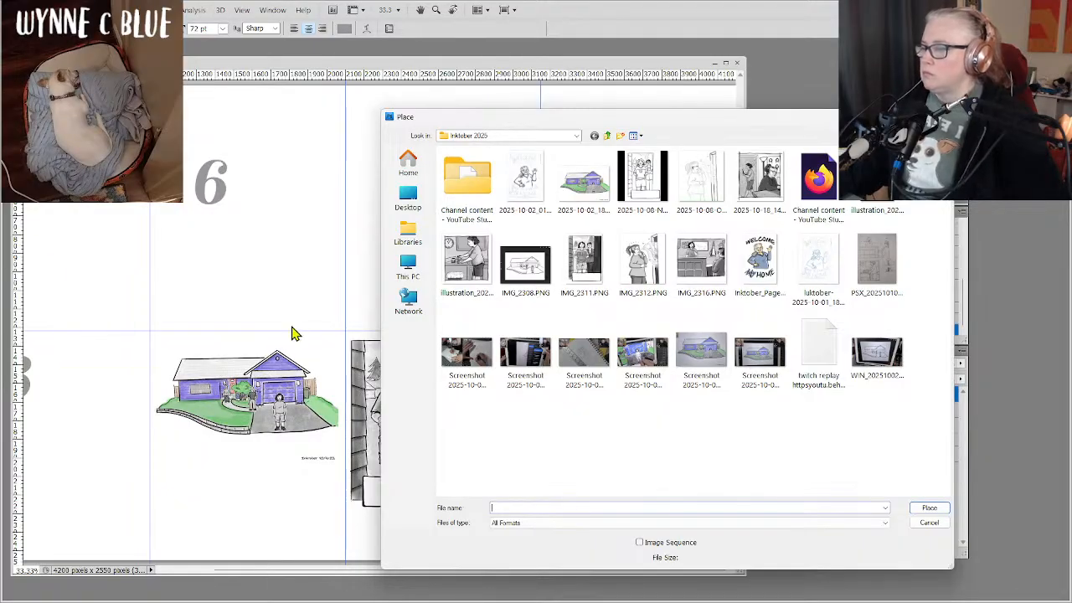
{"action": "double_click", "coordinate": [477, 268]}
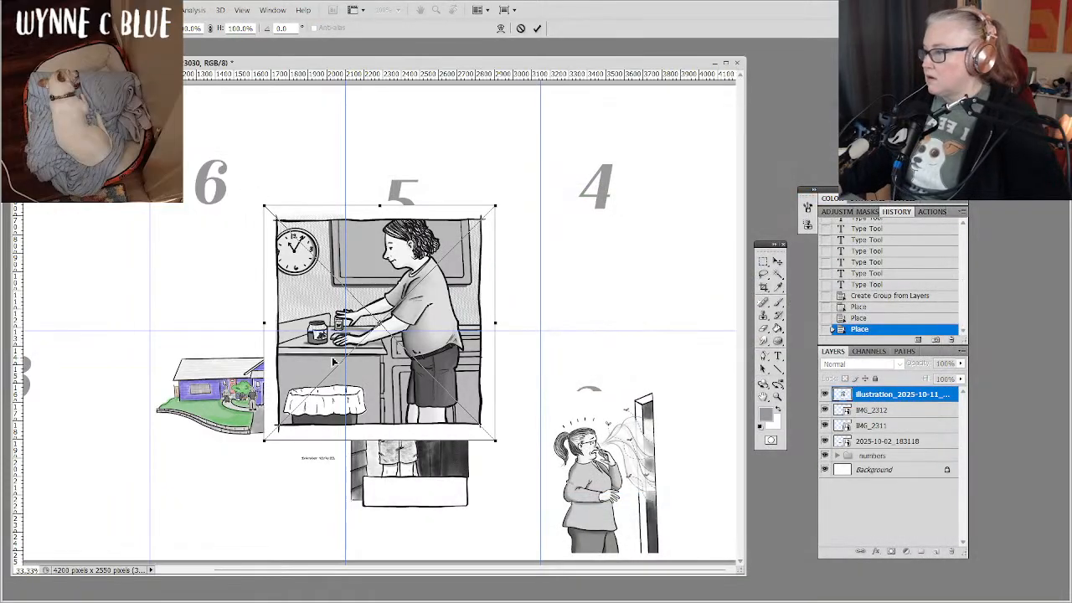
{"action": "left_click_drag", "start_coordinate": [333, 362], "coordinate": [553, 247]}
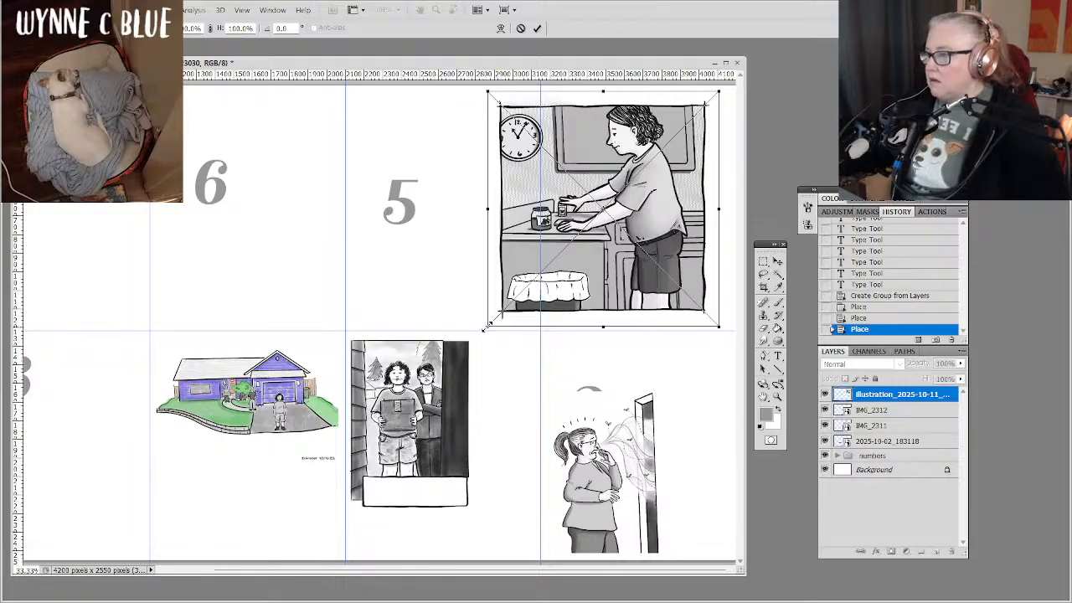
{"action": "left_click_drag", "start_coordinate": [483, 328], "coordinate": [559, 277]}
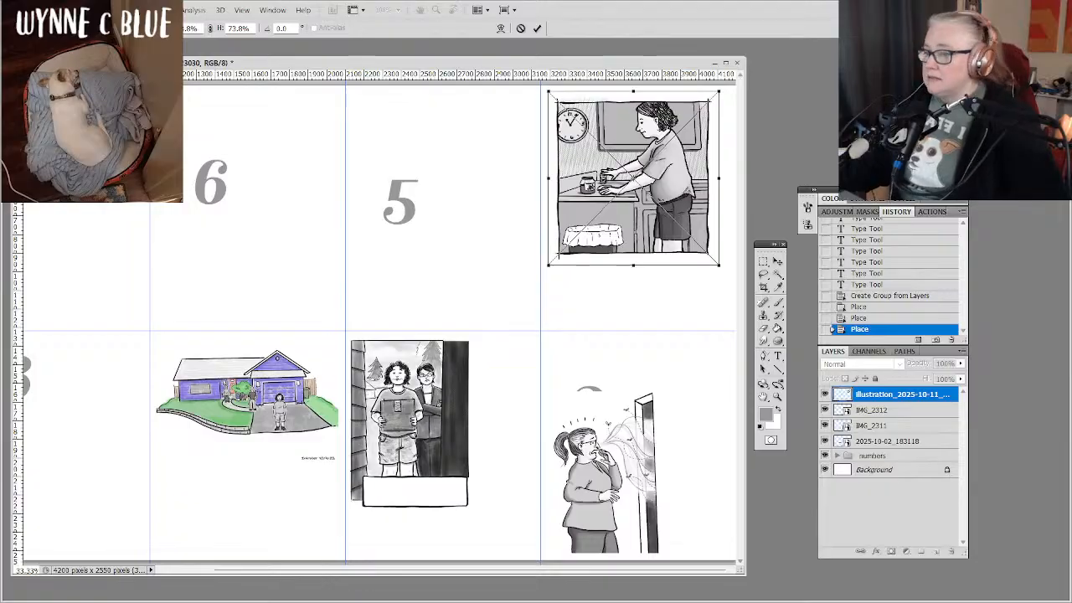
Rotate the placed kitchen drawing 180° and seat it on the horizontal guide at the base of cell 4.
{"action": "right_click", "coordinate": [634, 237]}
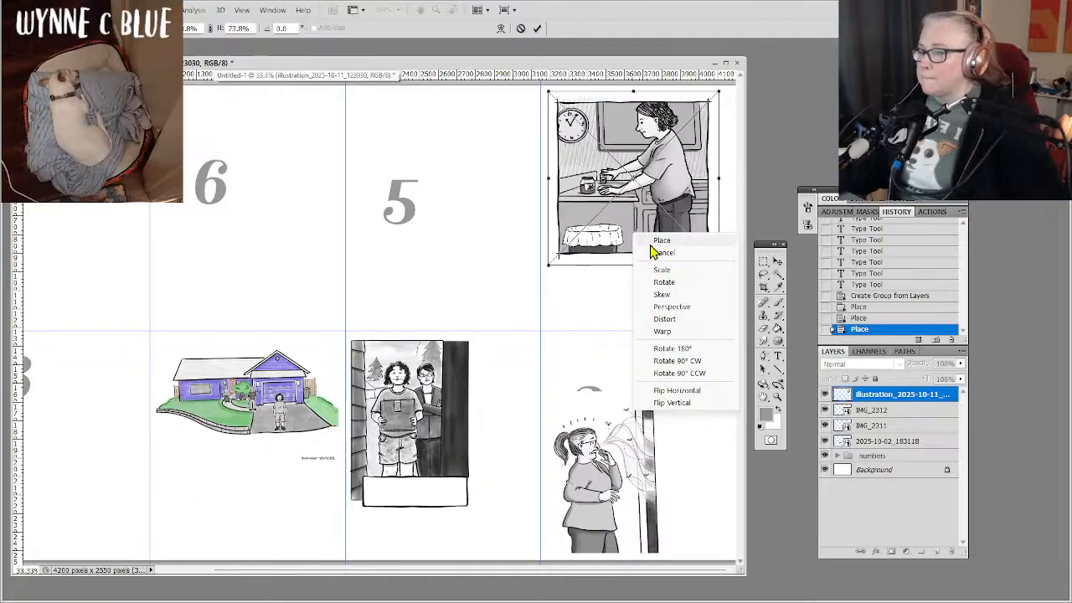
{"action": "left_click", "coordinate": [678, 348]}
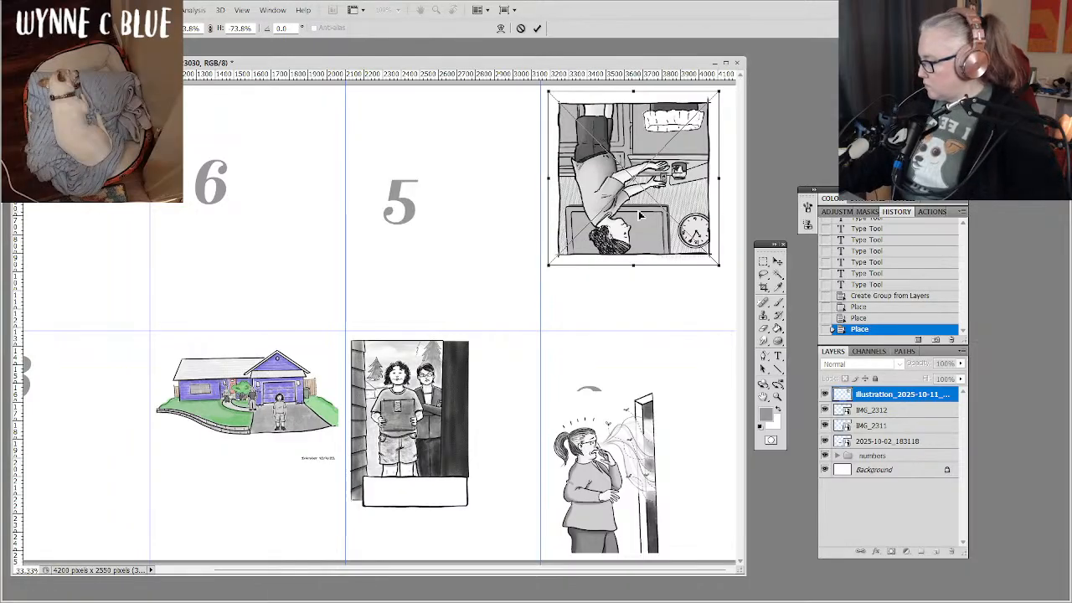
{"action": "left_click_drag", "start_coordinate": [639, 215], "coordinate": [644, 277]}
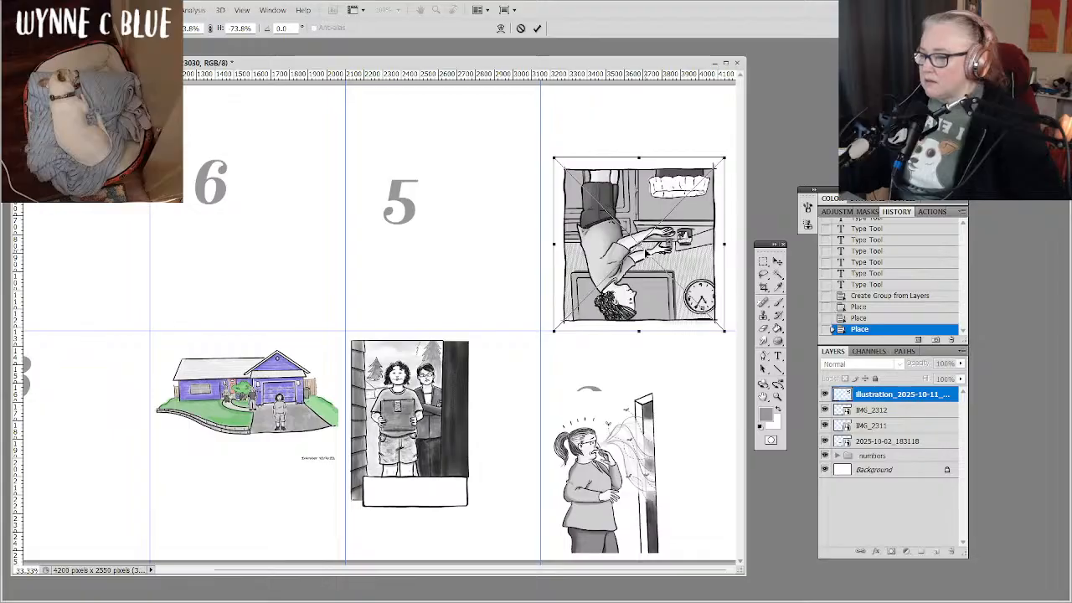
{"action": "key", "text": "Return"}
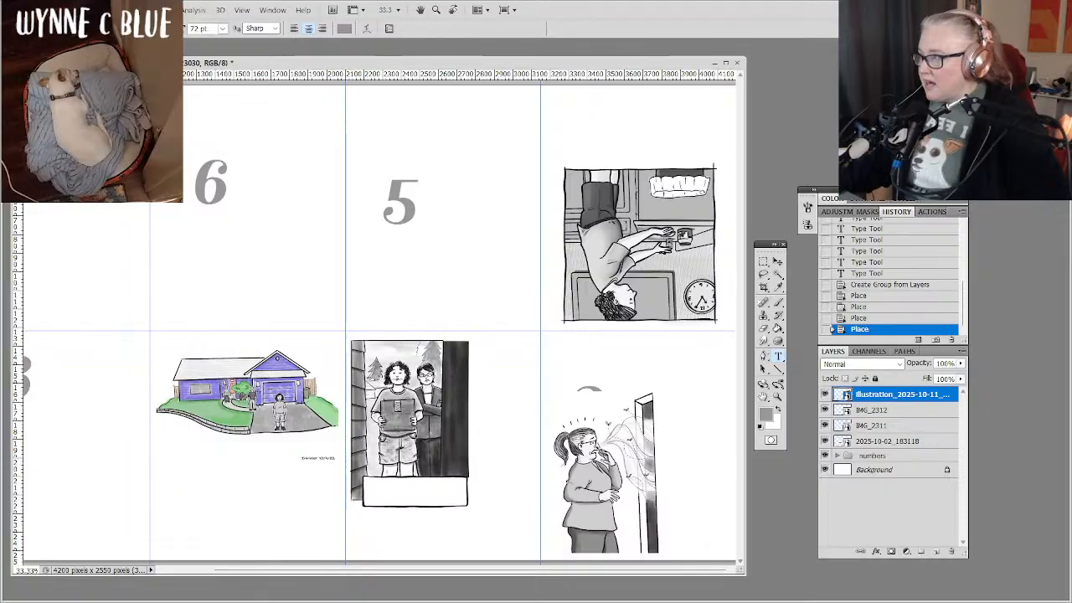
Place the counter drawing IMG_2316.PNG, scale it proportionally to about 58.3%, and fit it between the vertical guides of cell 5.
{"action": "left_click", "coordinate": [35, 10]}
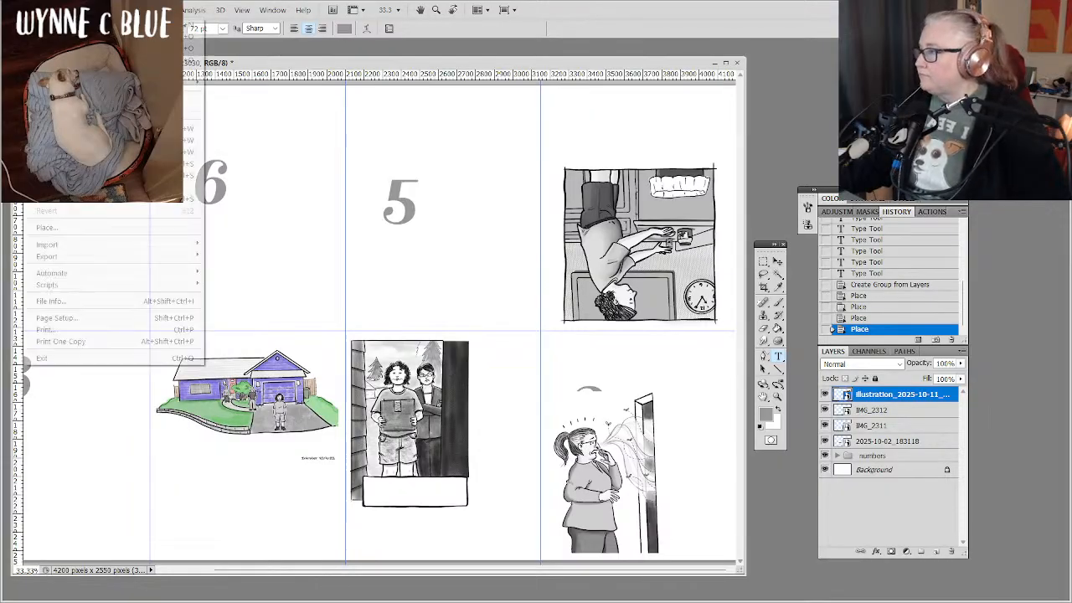
{"action": "left_click", "coordinate": [35, 10]}
{"action": "left_click", "coordinate": [35, 10]}
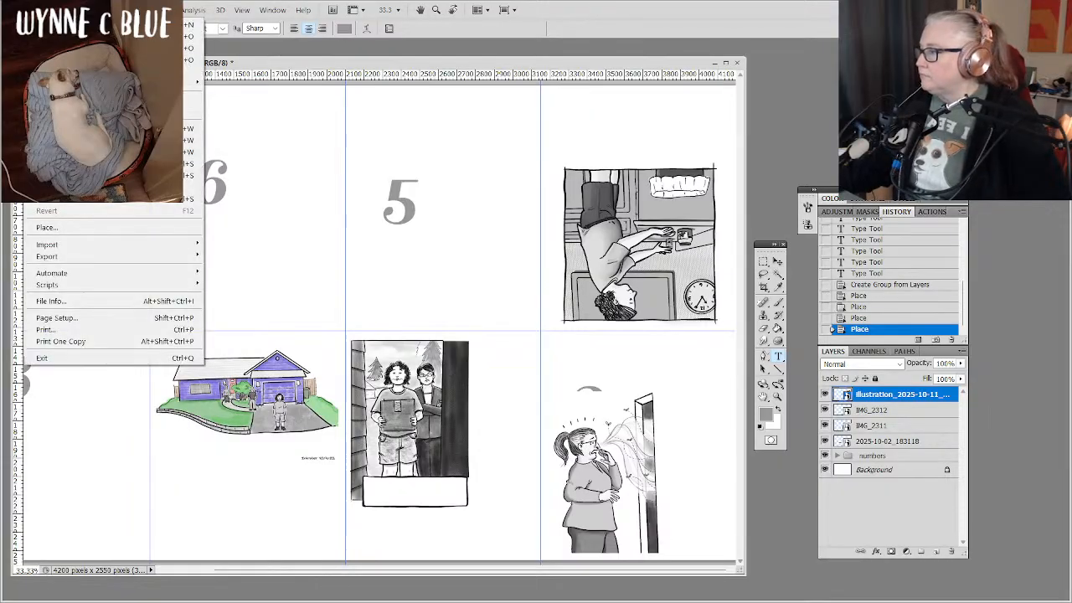
{"action": "left_click", "coordinate": [81, 227]}
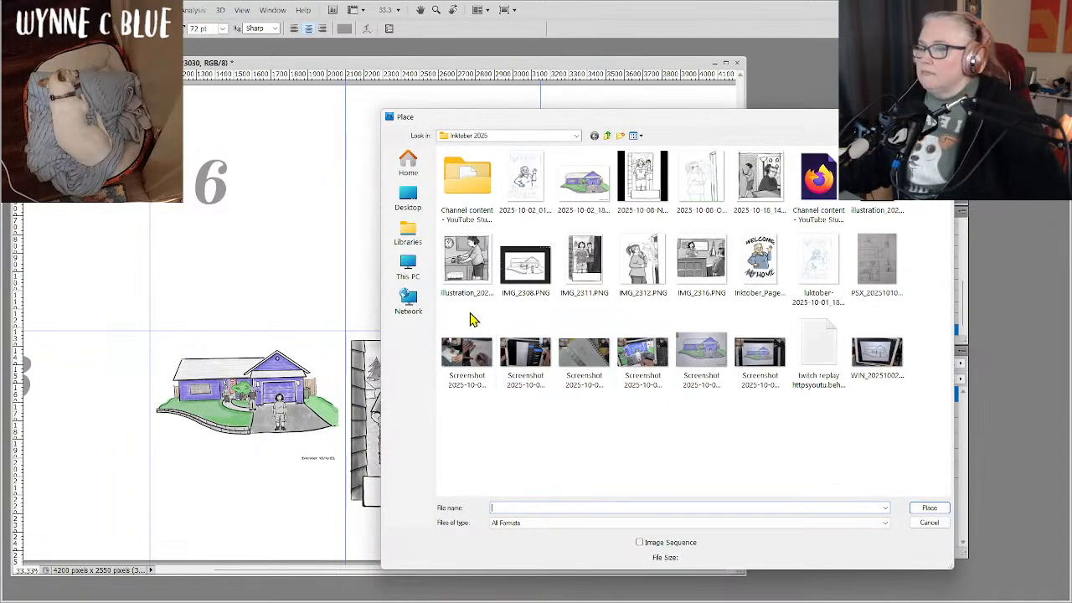
{"action": "double_click", "coordinate": [711, 272]}
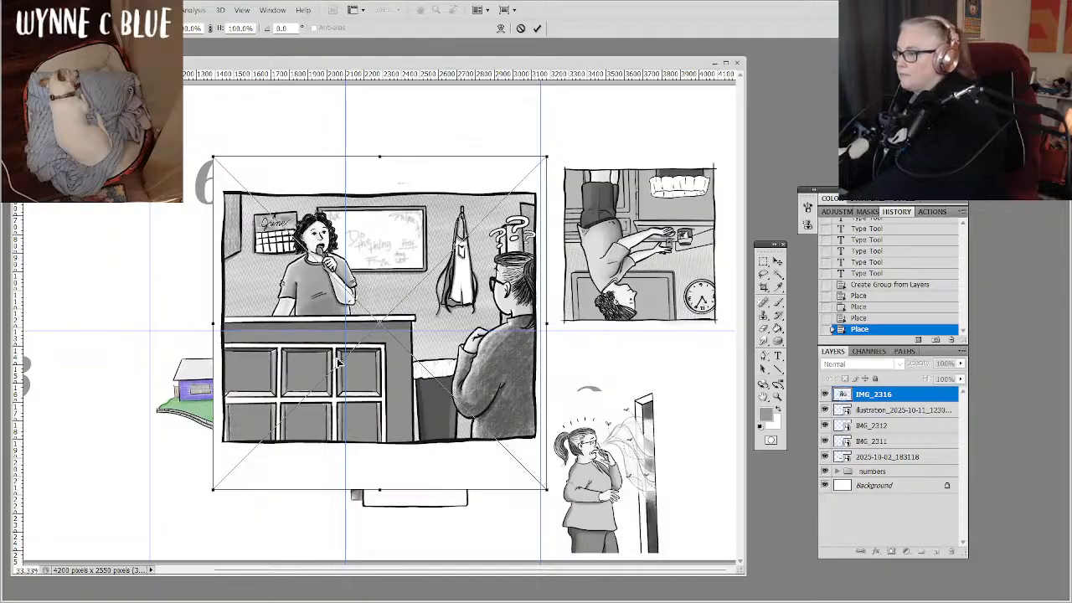
{"action": "left_click_drag", "start_coordinate": [341, 358], "coordinate": [342, 260]}
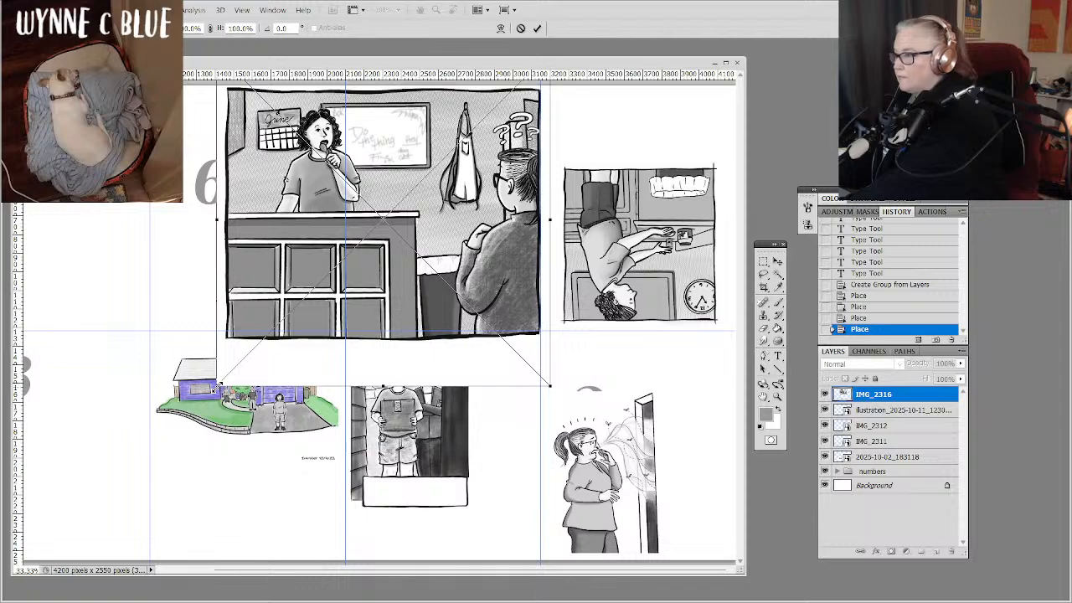
{"action": "left_click_drag", "start_coordinate": [217, 386], "coordinate": [372, 258]}
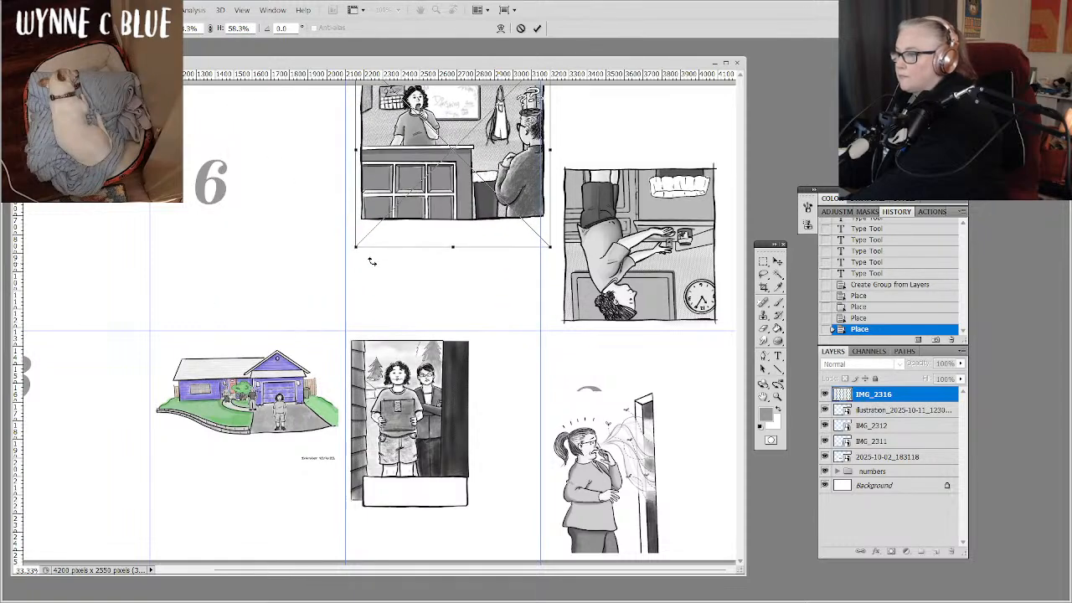
{"action": "left_click_drag", "start_coordinate": [430, 184], "coordinate": [420, 200]}
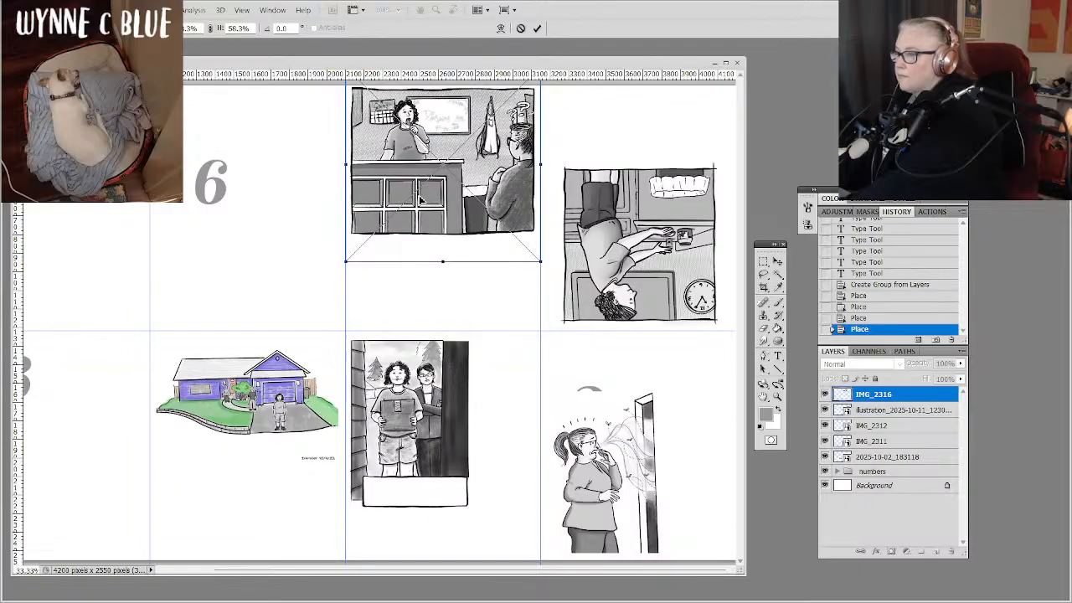
Rotate the placed counter drawing 180°, realign it between the guides in the upper part of cell 5, and commit the placement.
{"action": "scroll", "coordinate": [442, 251], "scroll_direction": "left", "scroll_amount": 2}
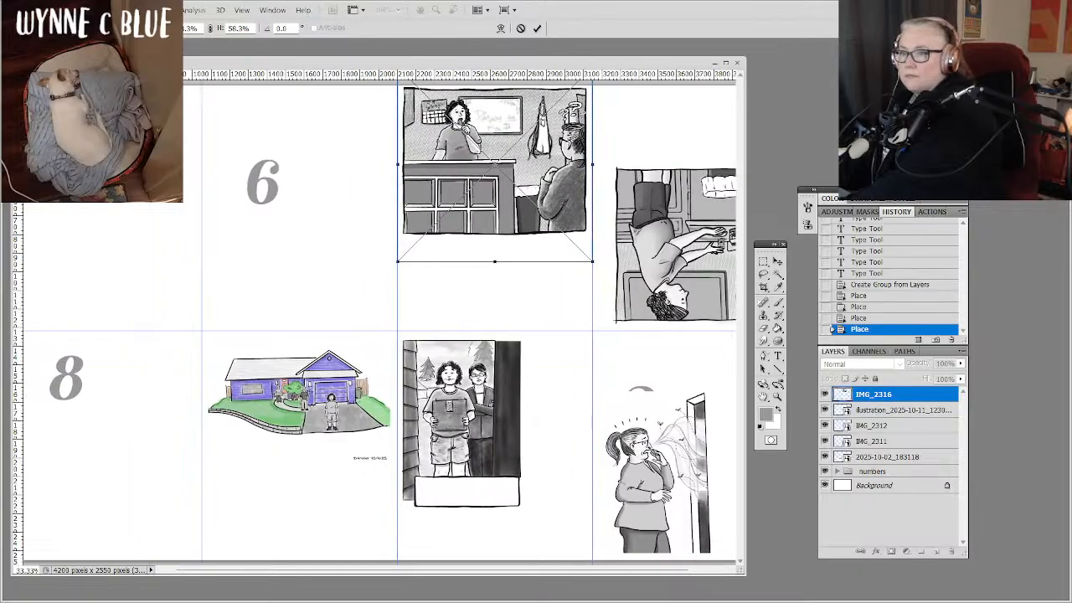
{"action": "scroll", "coordinate": [442, 251], "scroll_direction": "right", "scroll_amount": 2}
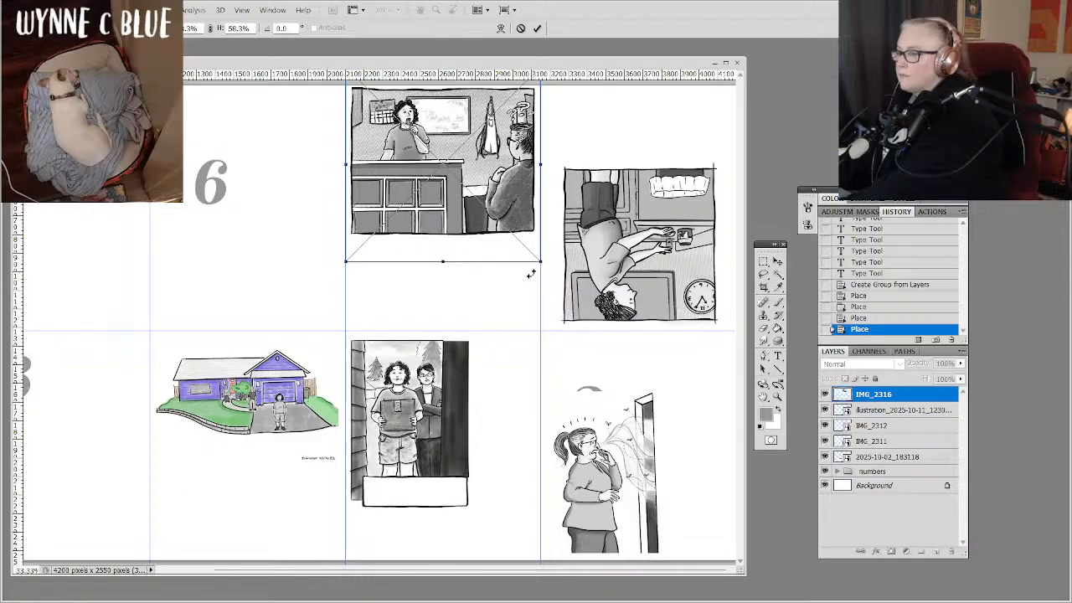
{"action": "right_click", "coordinate": [500, 188]}
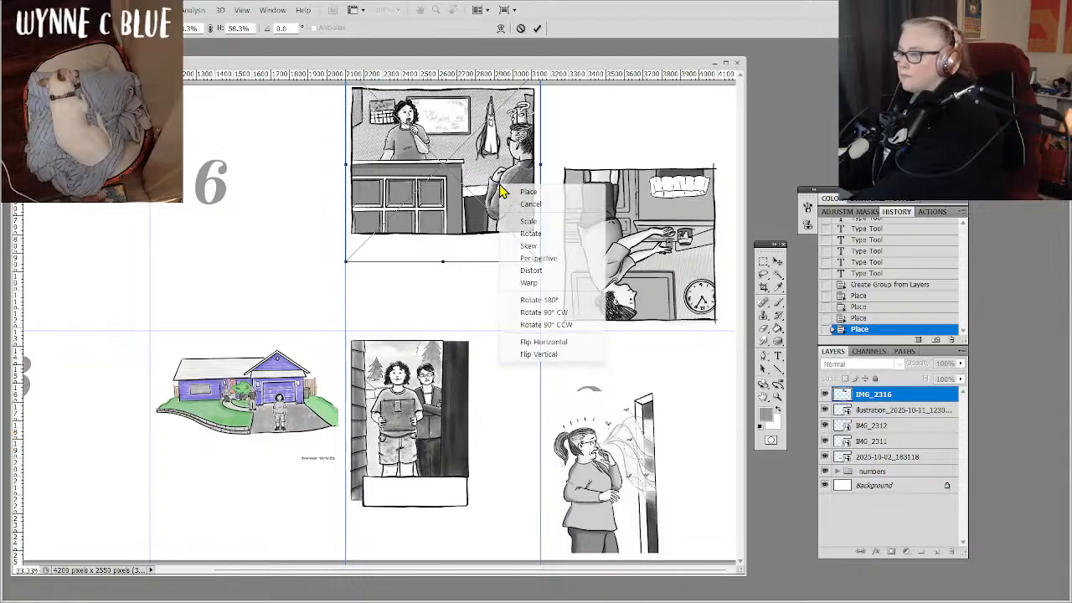
{"action": "left_click", "coordinate": [589, 301]}
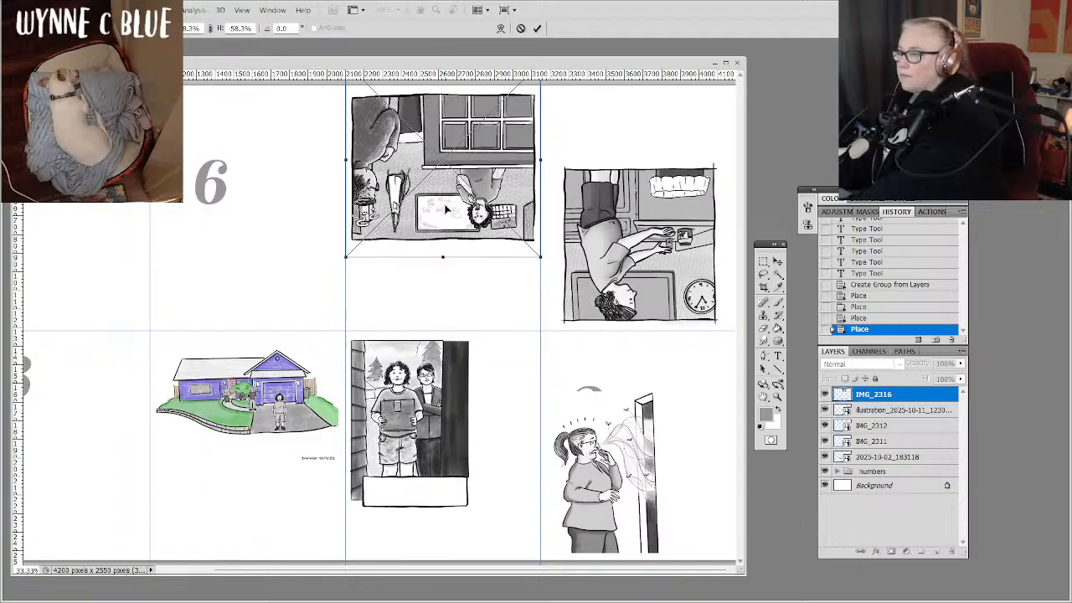
{"action": "left_click_drag", "start_coordinate": [444, 209], "coordinate": [448, 212]}
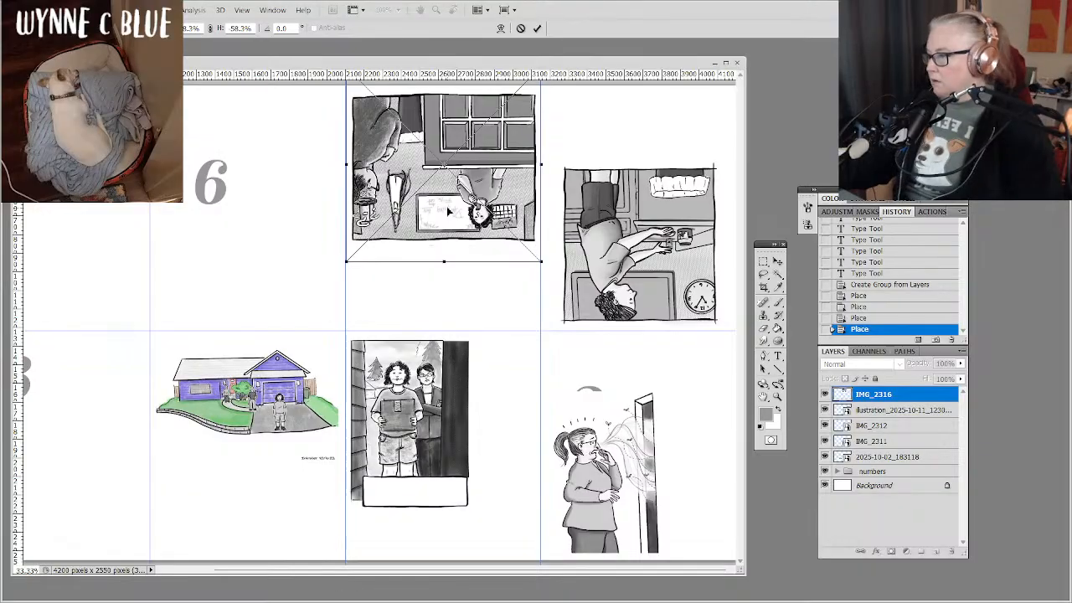
{"action": "key", "text": "Return"}
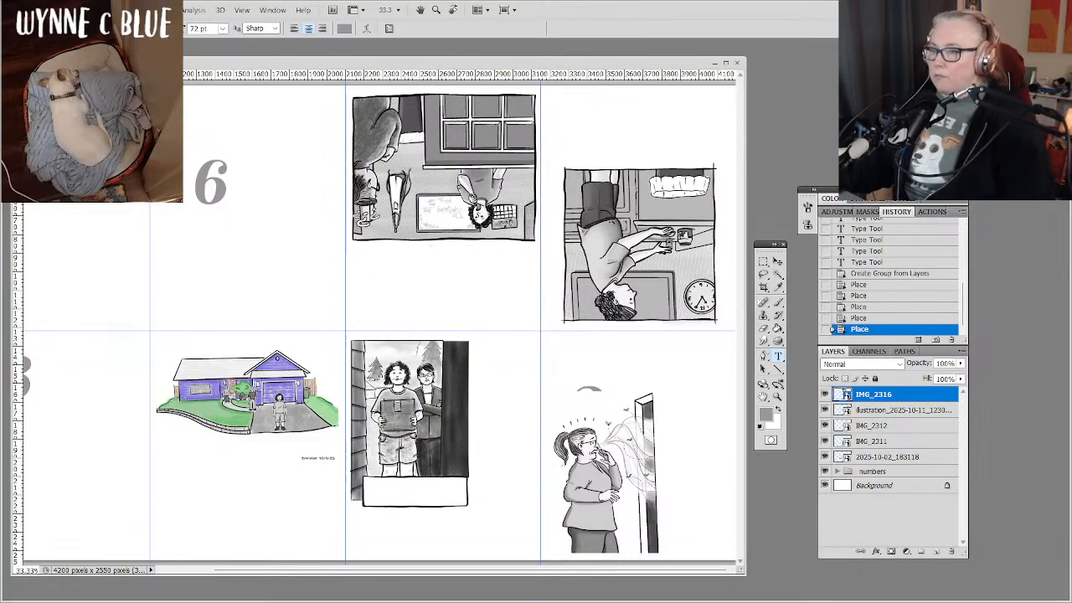
Place 2025-10-18_144247.png, scale it proportionally to about 84.6%, and position it in the upper part of cell 6.
{"action": "scroll", "coordinate": [460, 318], "scroll_direction": "left", "scroll_amount": 2}
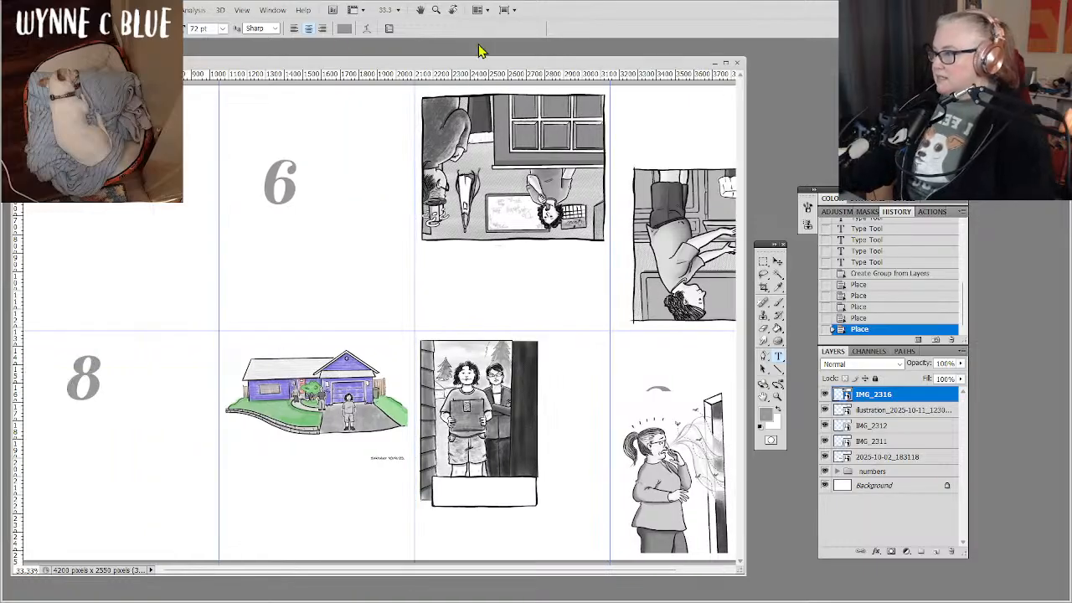
{"action": "left_click", "coordinate": [36, 10]}
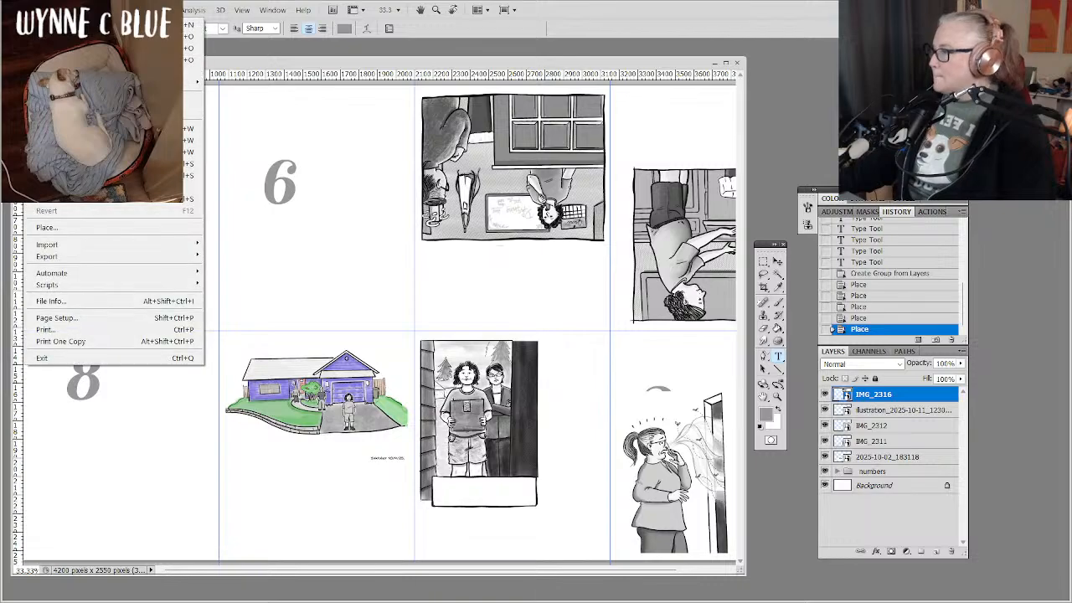
{"action": "left_click", "coordinate": [48, 235]}
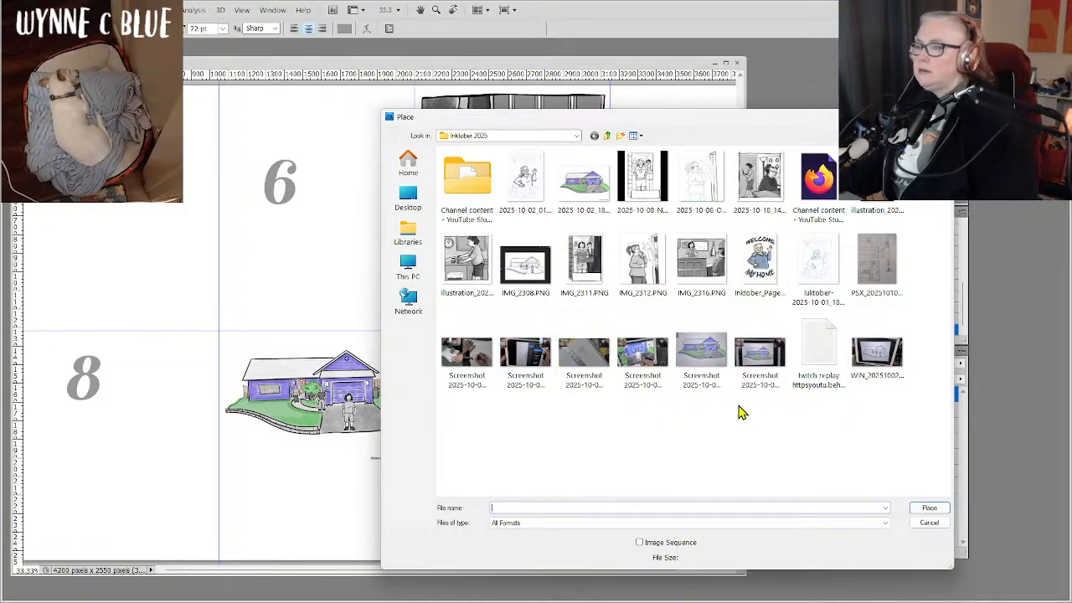
{"action": "double_click", "coordinate": [766, 176]}
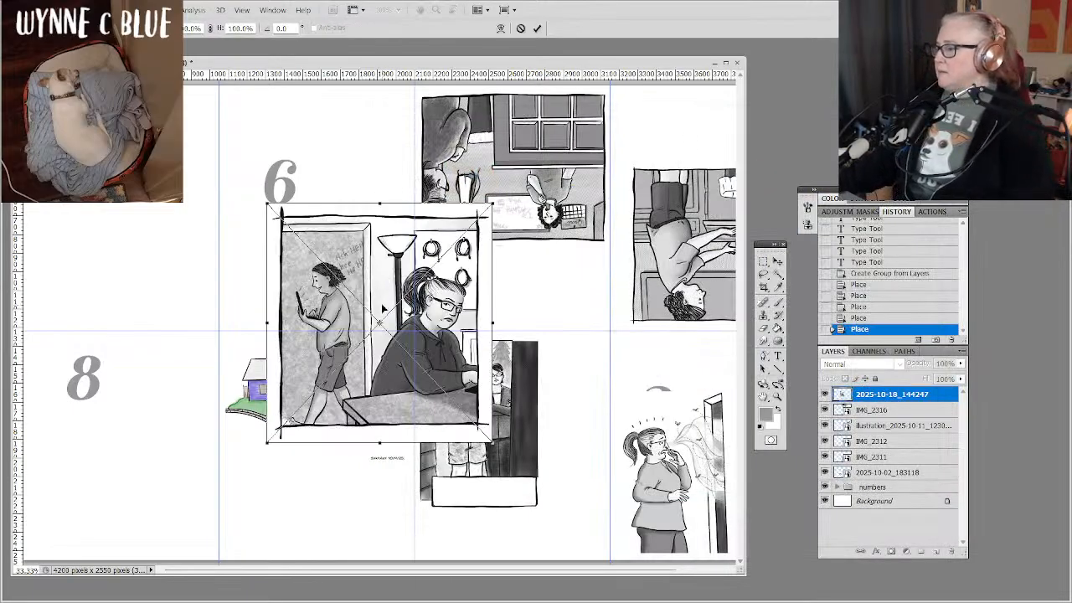
{"action": "left_click_drag", "start_coordinate": [383, 308], "coordinate": [336, 202]}
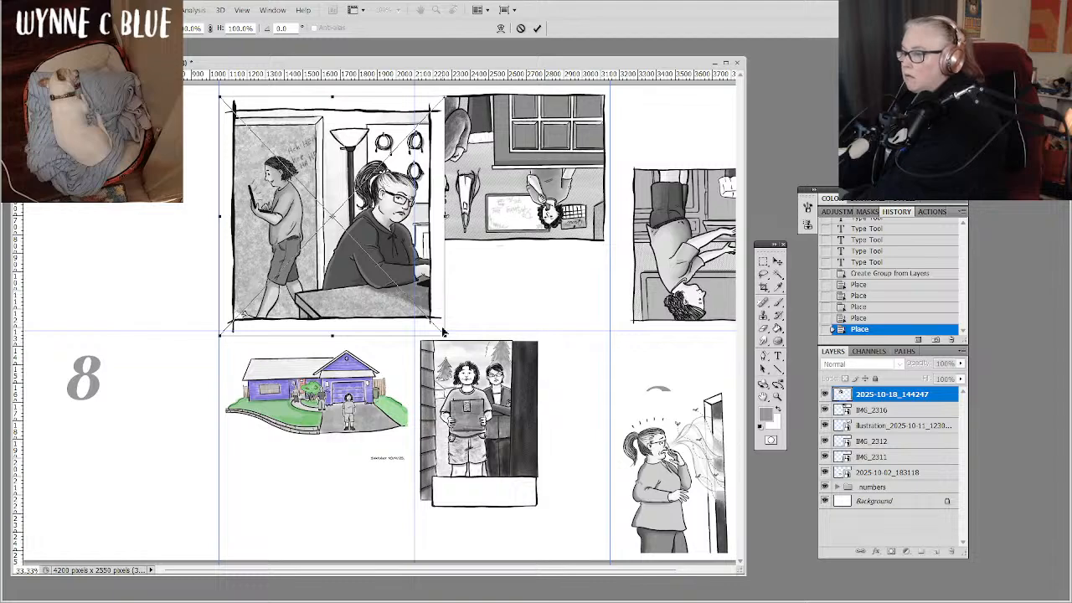
{"action": "left_click_drag", "start_coordinate": [444, 331], "coordinate": [410, 298]}
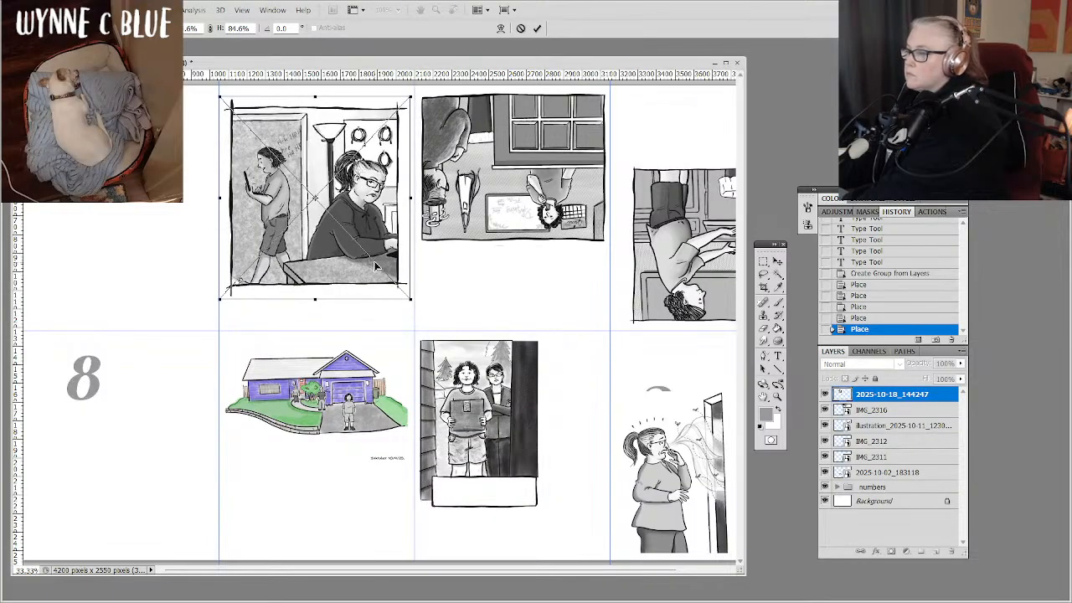
{"action": "left_click_drag", "start_coordinate": [375, 261], "coordinate": [374, 263]}
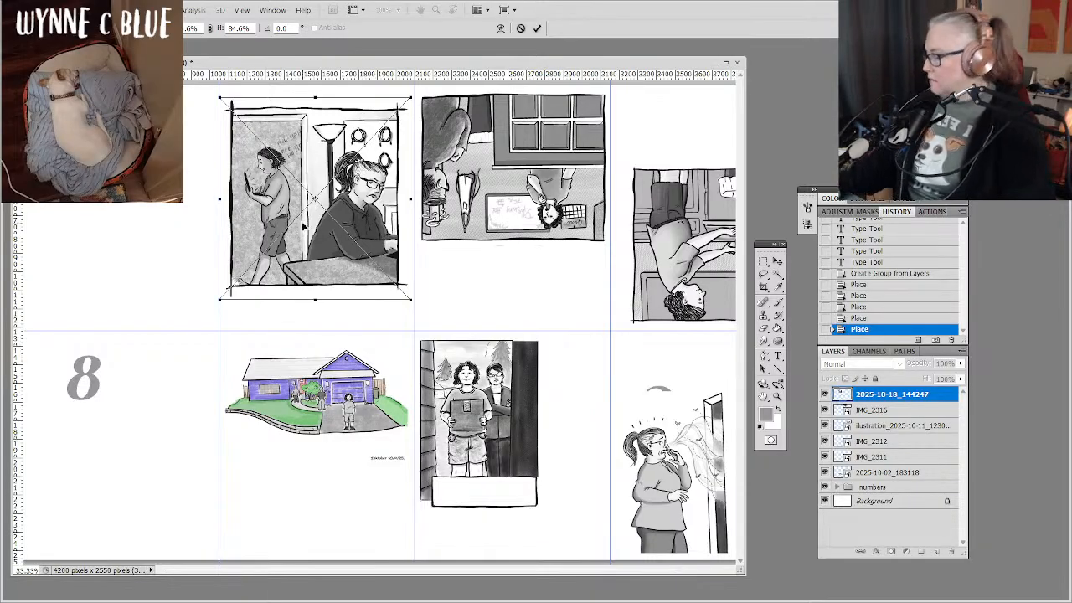
Rotate the placed desk drawing 180°, seat it on the horizontal guide at the base of cell 6, and commit it.
{"action": "right_click", "coordinate": [304, 226]}
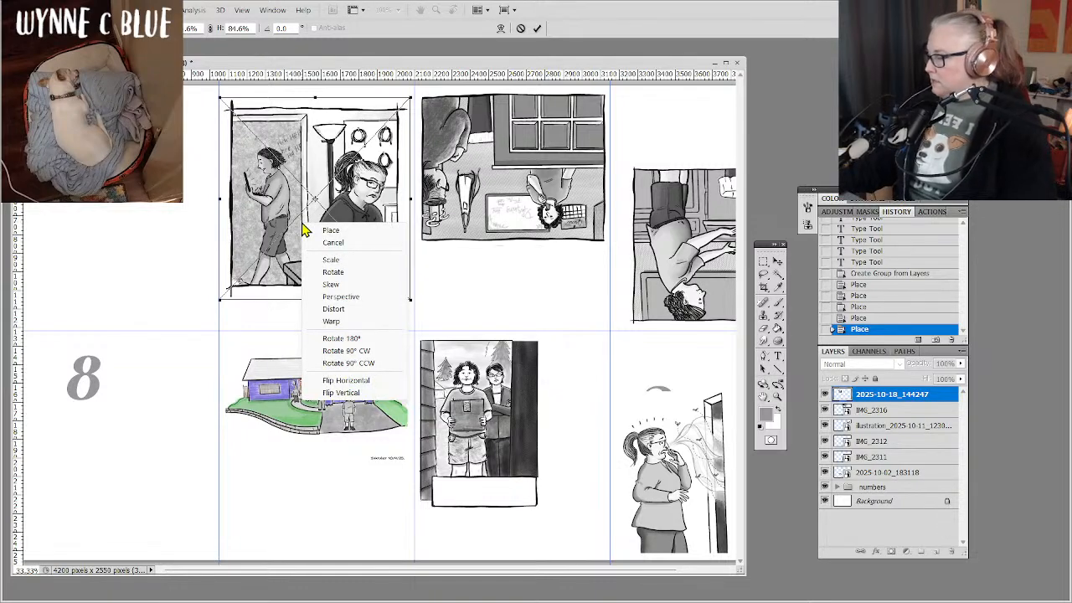
{"action": "left_click", "coordinate": [358, 339]}
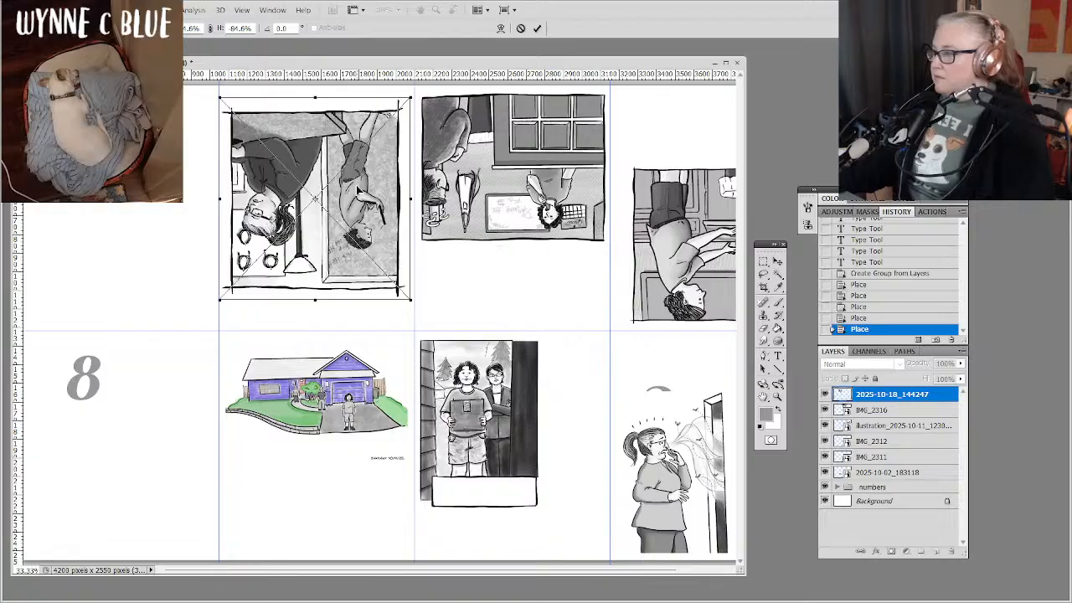
{"action": "left_click_drag", "start_coordinate": [358, 191], "coordinate": [362, 219]}
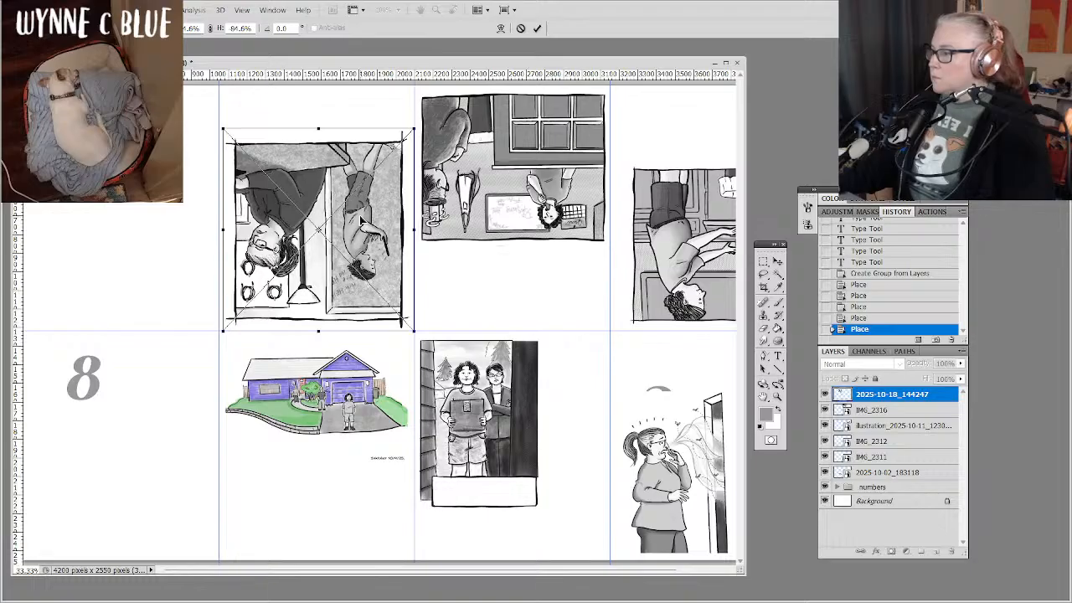
{"action": "left_click_drag", "start_coordinate": [362, 220], "coordinate": [362, 222]}
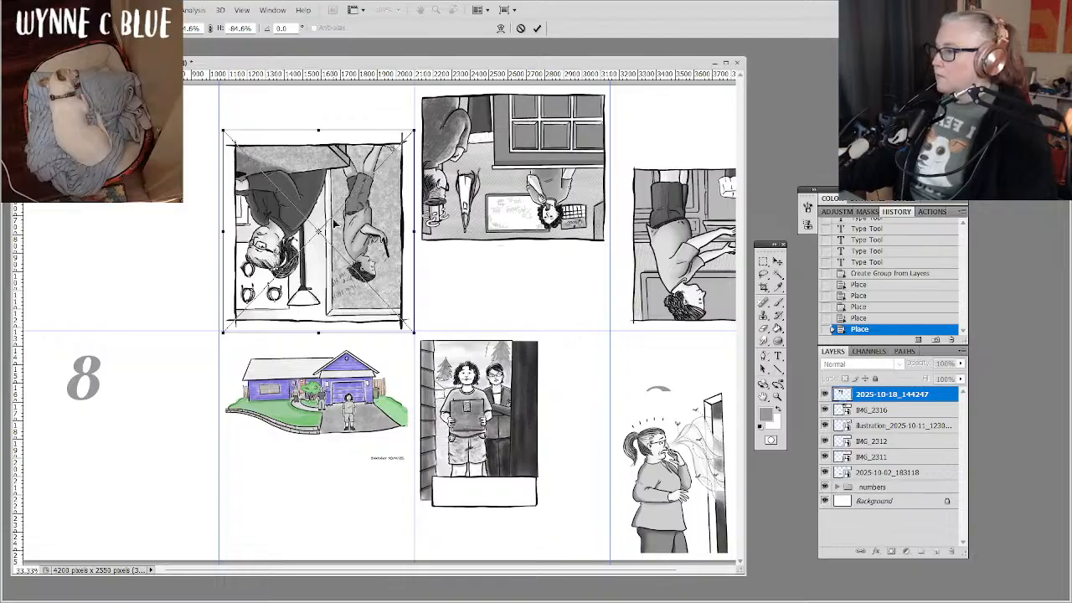
{"action": "key", "text": "Return"}
{"action": "key", "text": "t"}
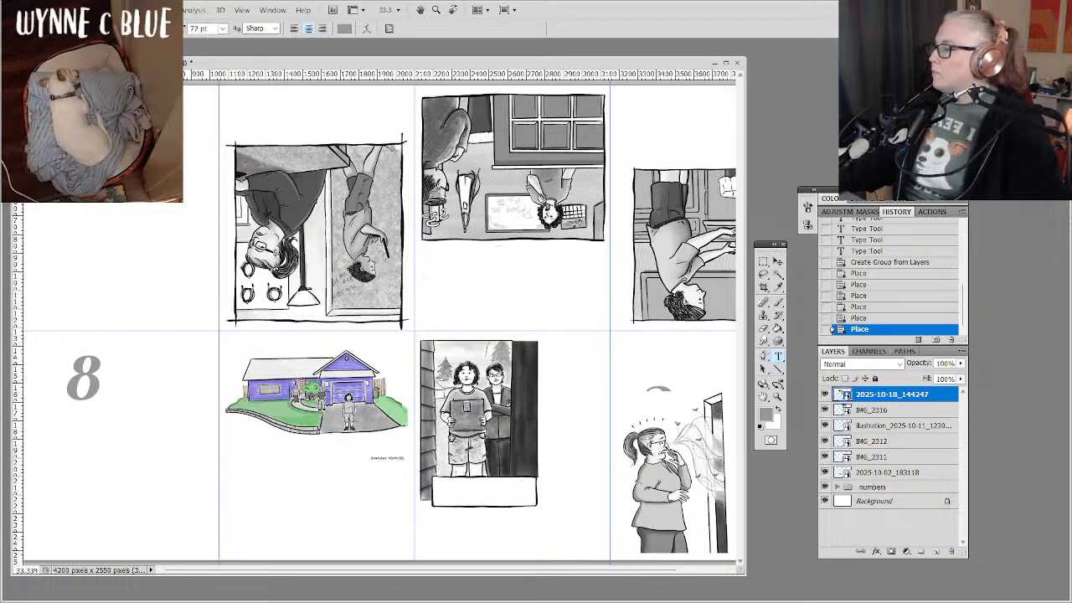
Start placing another drawing from the Inktober 2025 folder.
{"action": "left_click", "coordinate": [35, 10]}
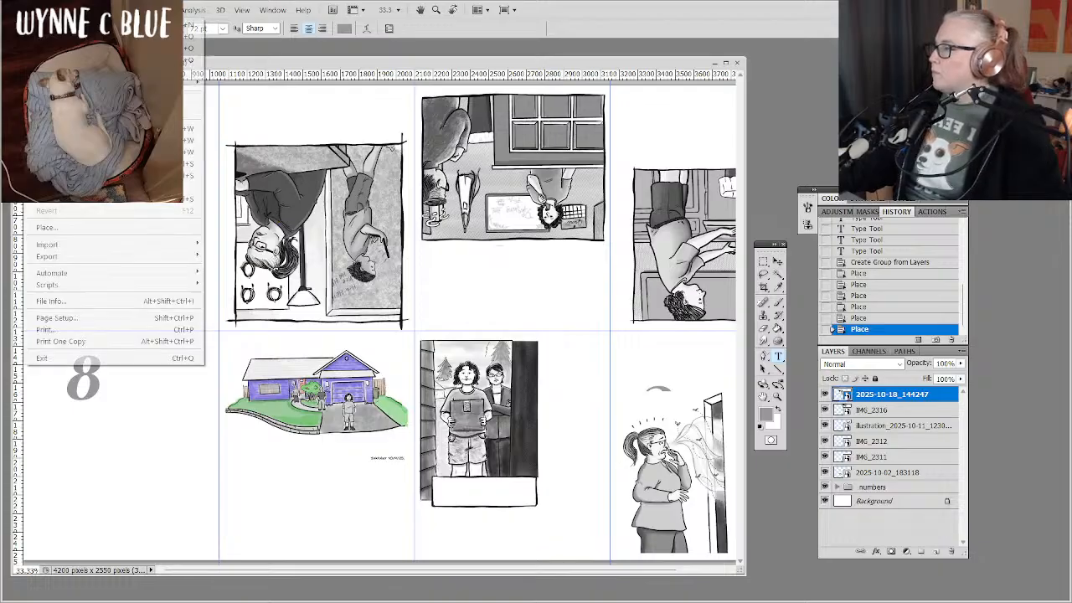
{"action": "left_click", "coordinate": [47, 227]}
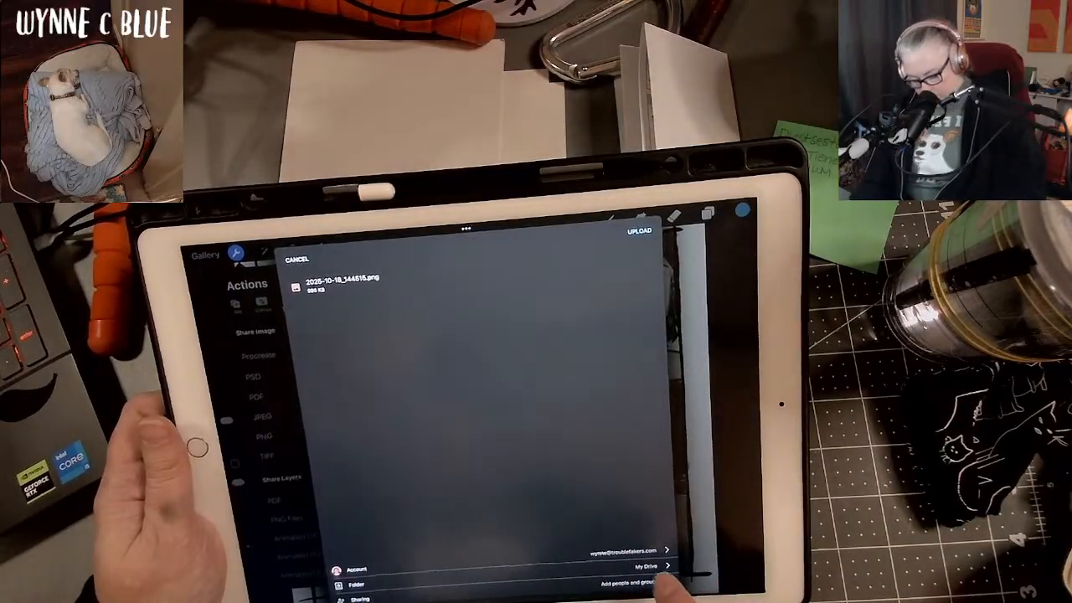
Switch to Procreate on the tablet, upload 2025-10-18_144515.png to the 2025 folder in Google Drive, and return to the gallery.
{"action": "left_click", "coordinate": [662, 568]}
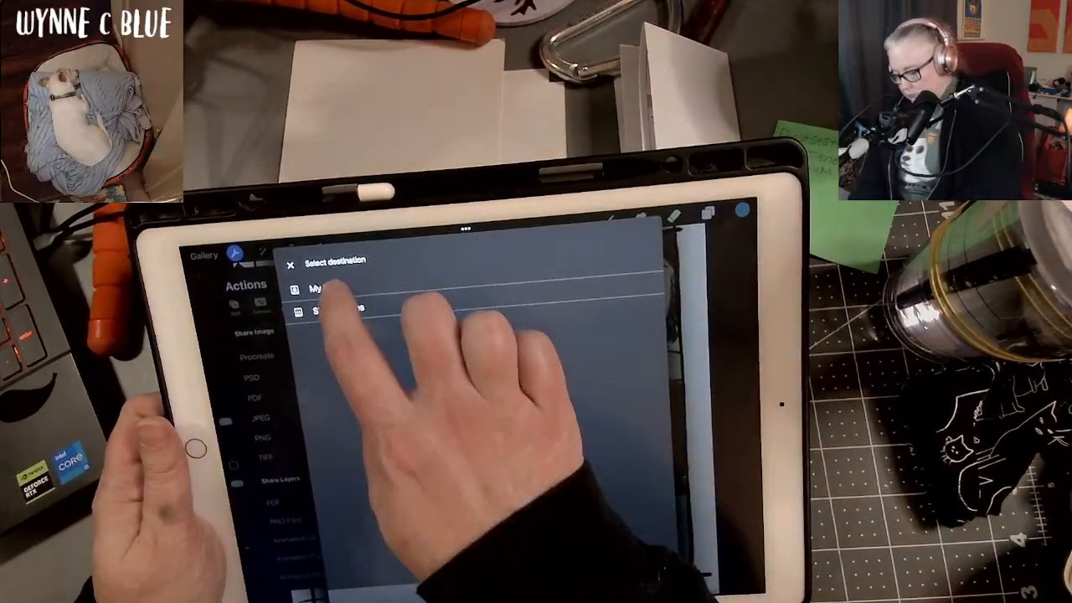
{"action": "left_click", "coordinate": [327, 289]}
{"action": "scroll", "coordinate": [469, 435], "scroll_direction": "down", "scroll_amount": 5}
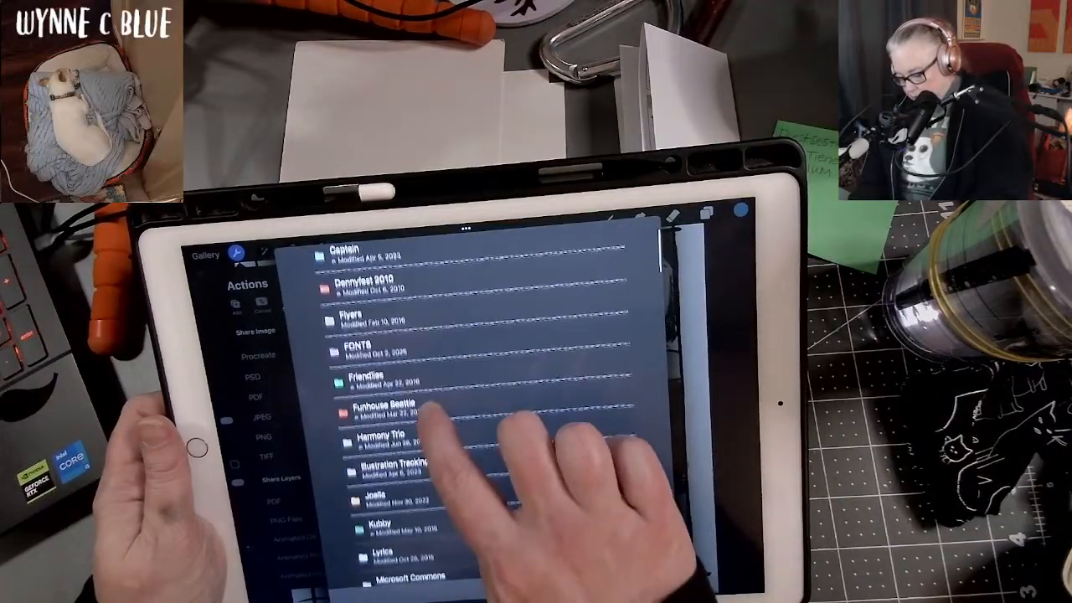
{"action": "scroll", "coordinate": [469, 418], "scroll_direction": "down", "scroll_amount": 5}
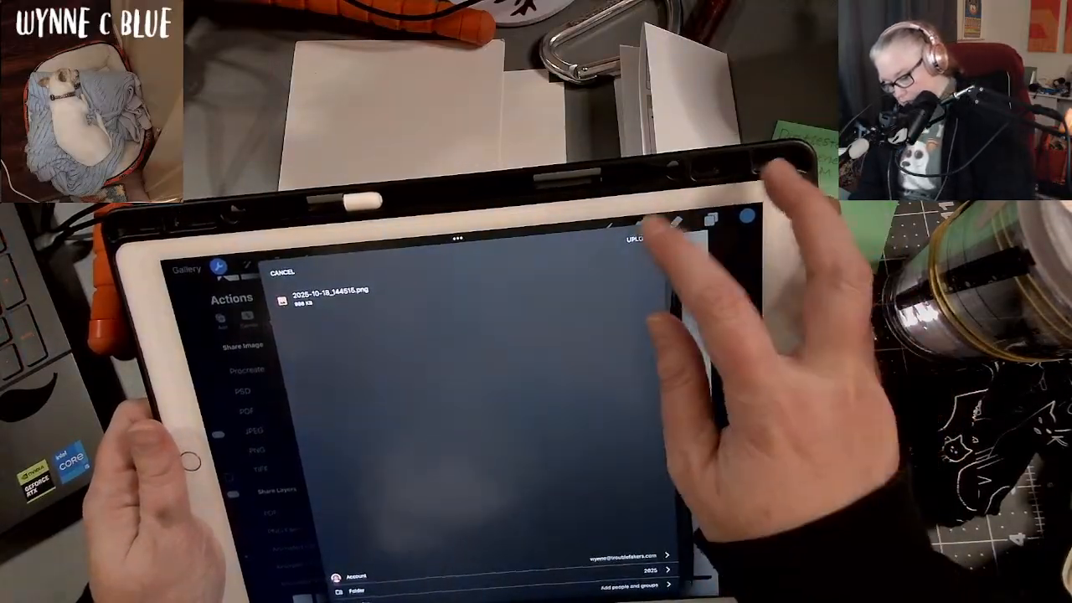
{"action": "left_click", "coordinate": [634, 238]}
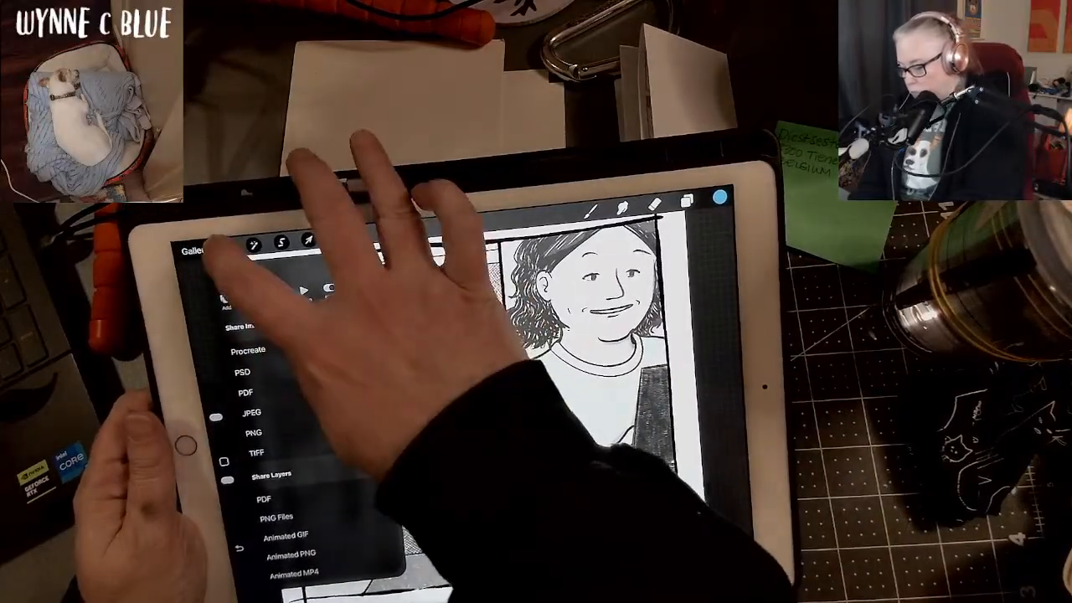
{"action": "left_click", "coordinate": [230, 245]}
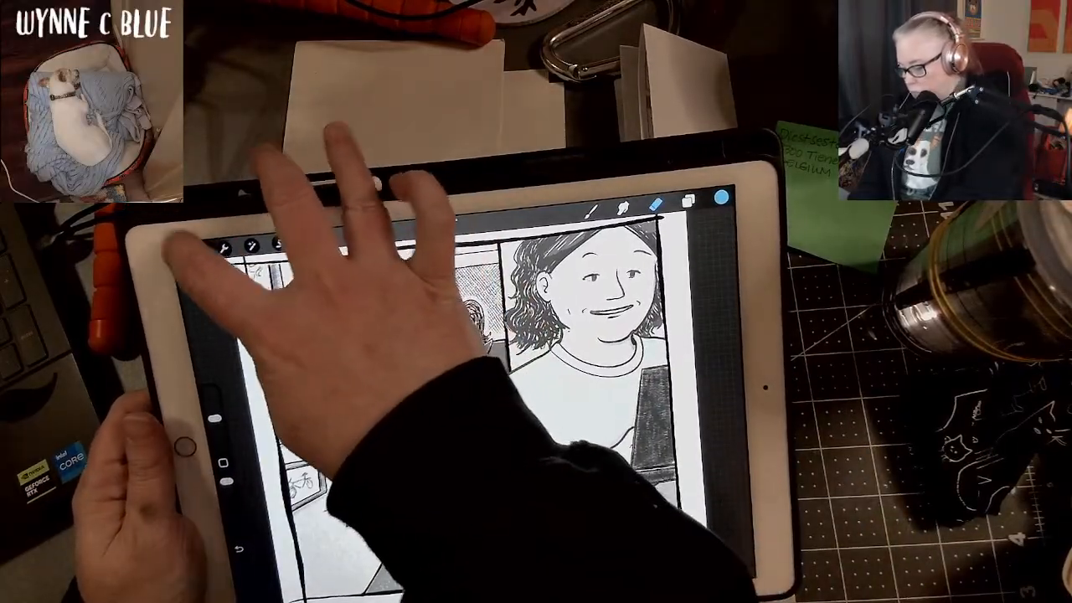
{"action": "left_click", "coordinate": [194, 251]}
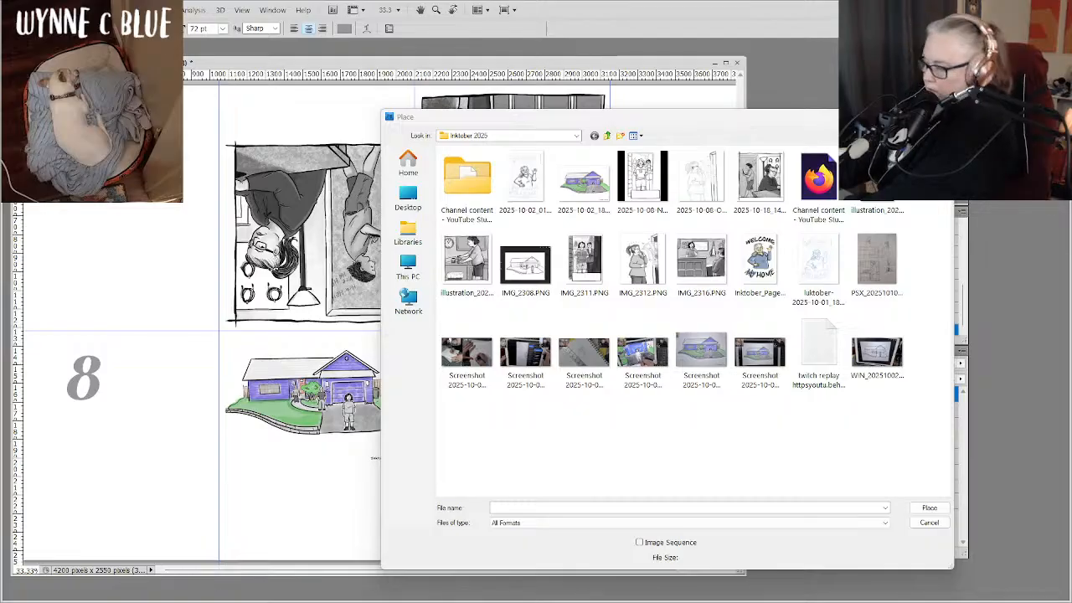
Switch to Google Drive in the browser and open the 2025 folder inside the Inktober folder.
{"action": "left_click_drag", "start_coordinate": [452, 602], "coordinate": [461, 132]}
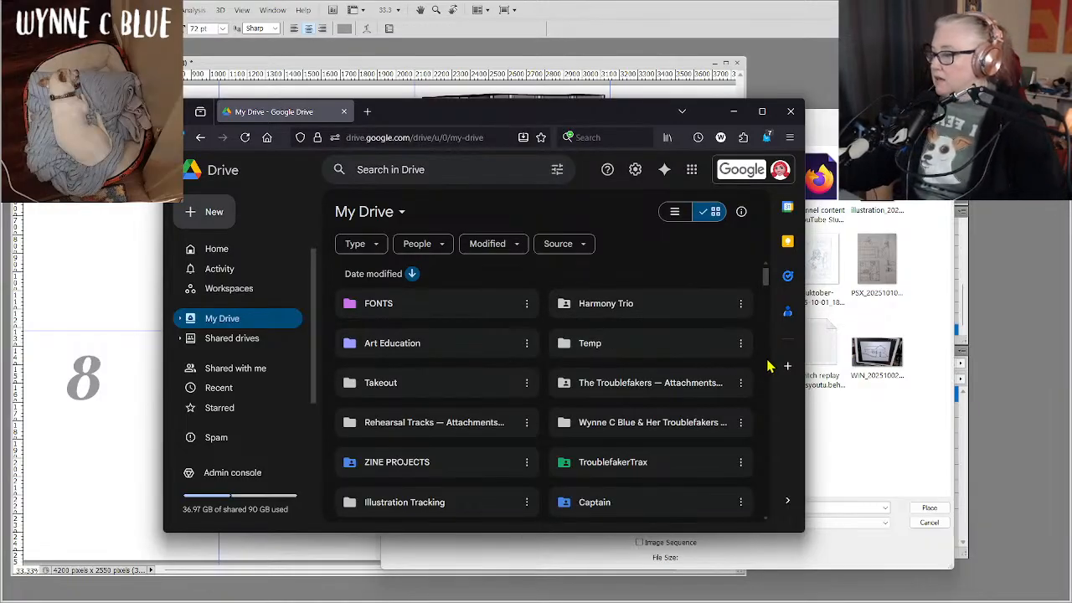
{"action": "scroll", "coordinate": [611, 402], "scroll_direction": "down", "scroll_amount": 3}
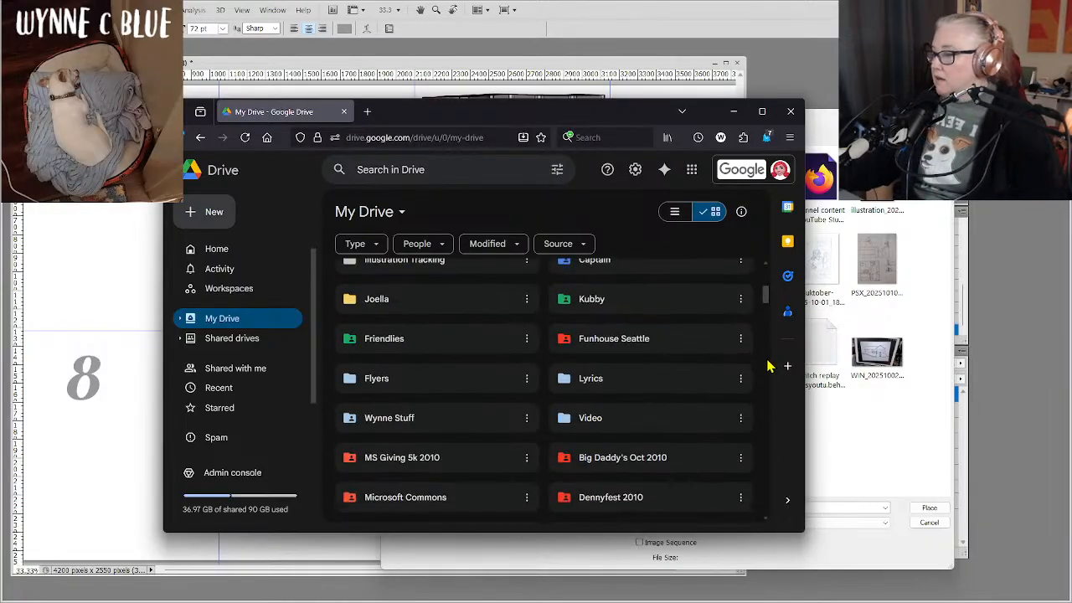
{"action": "double_click", "coordinate": [399, 421]}
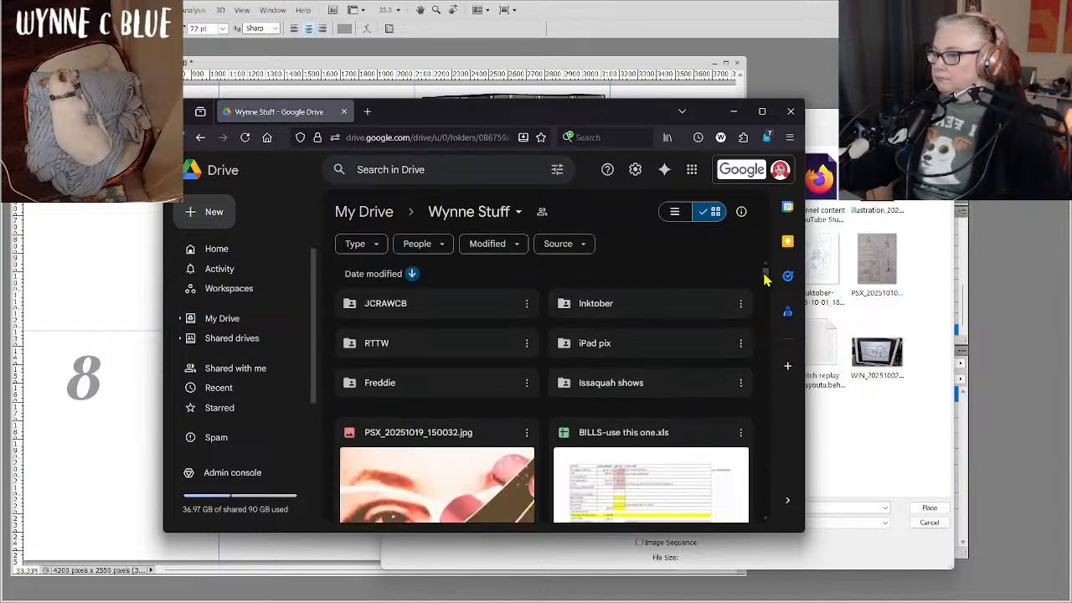
{"action": "double_click", "coordinate": [621, 308]}
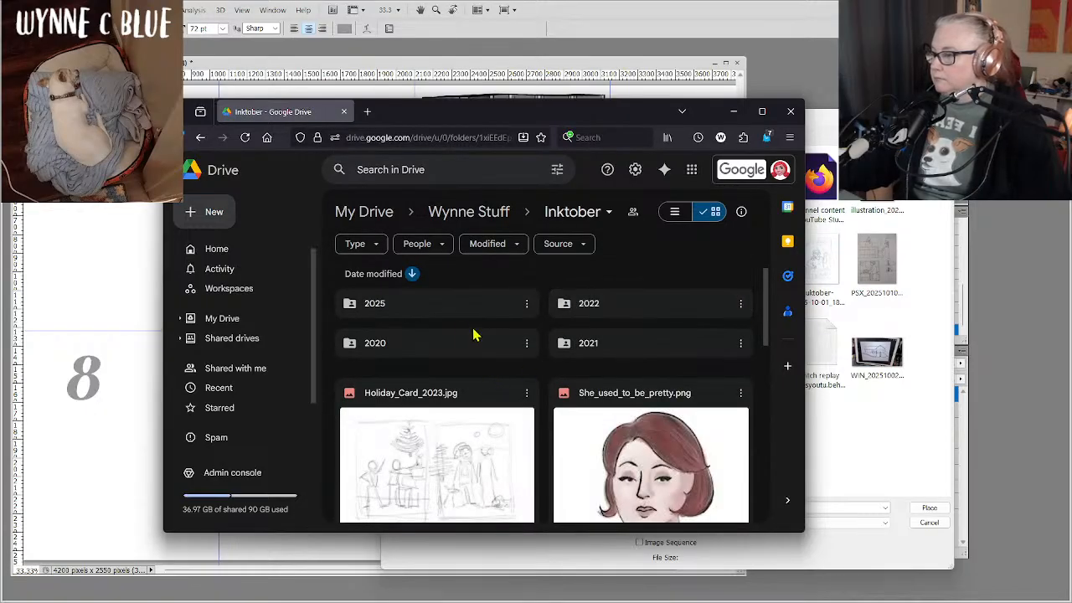
{"action": "double_click", "coordinate": [450, 304]}
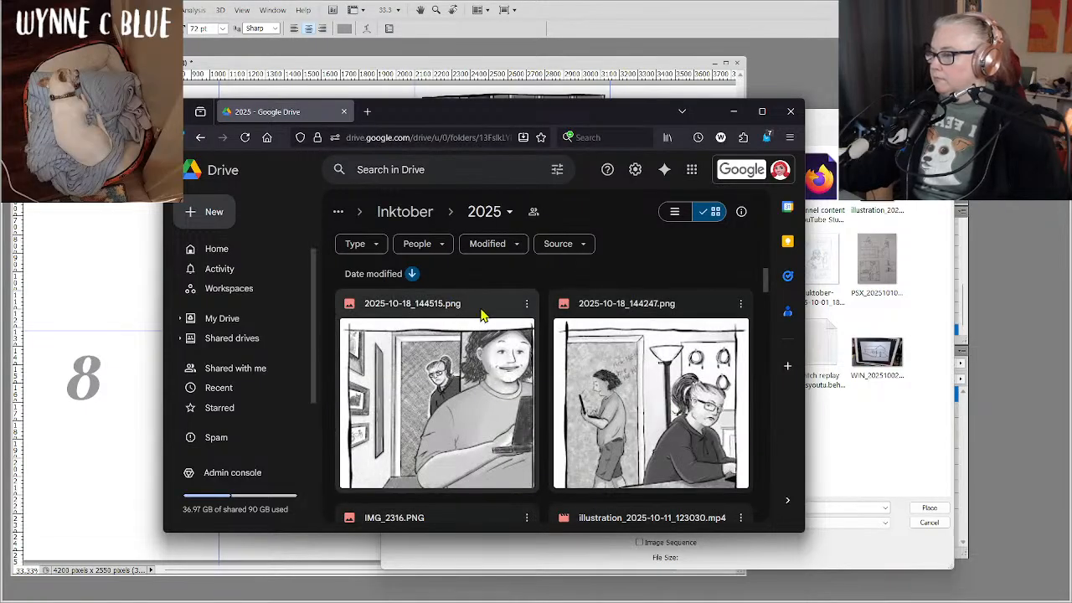
Download 2025-10-18_144515.png from Google Drive, save it in the Inktober 2025 pictures folder, and minimize the browser.
{"action": "left_click", "coordinate": [527, 304]}
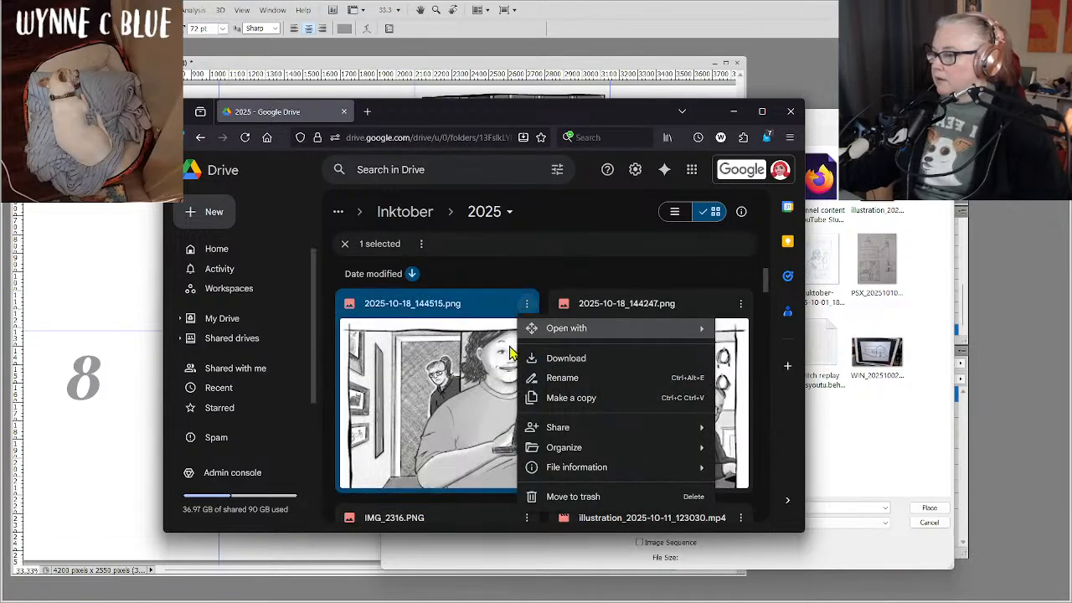
{"action": "left_click", "coordinate": [551, 360]}
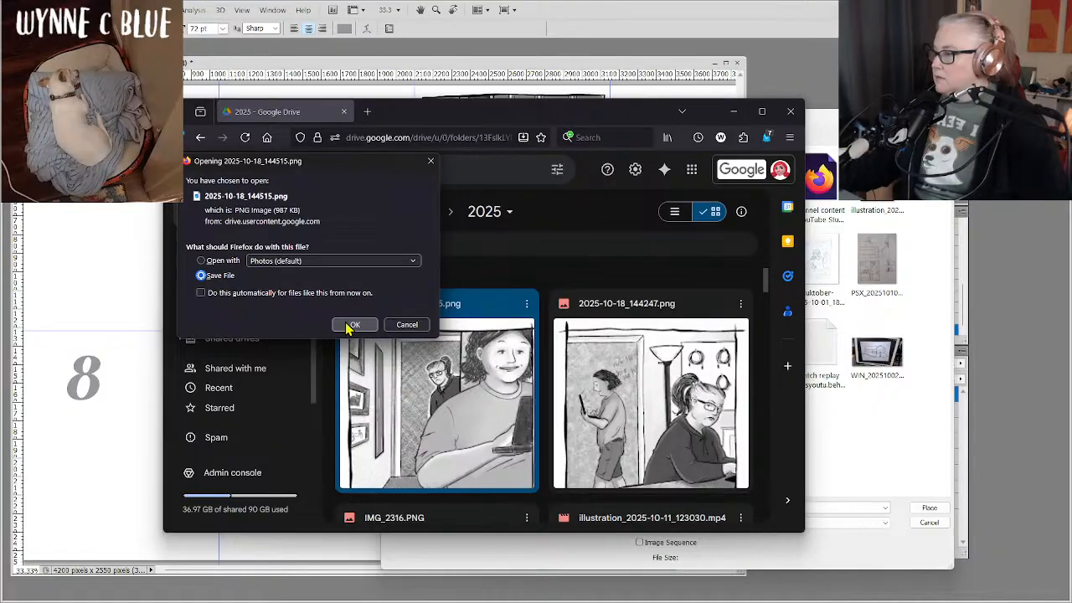
{"action": "left_click", "coordinate": [352, 325]}
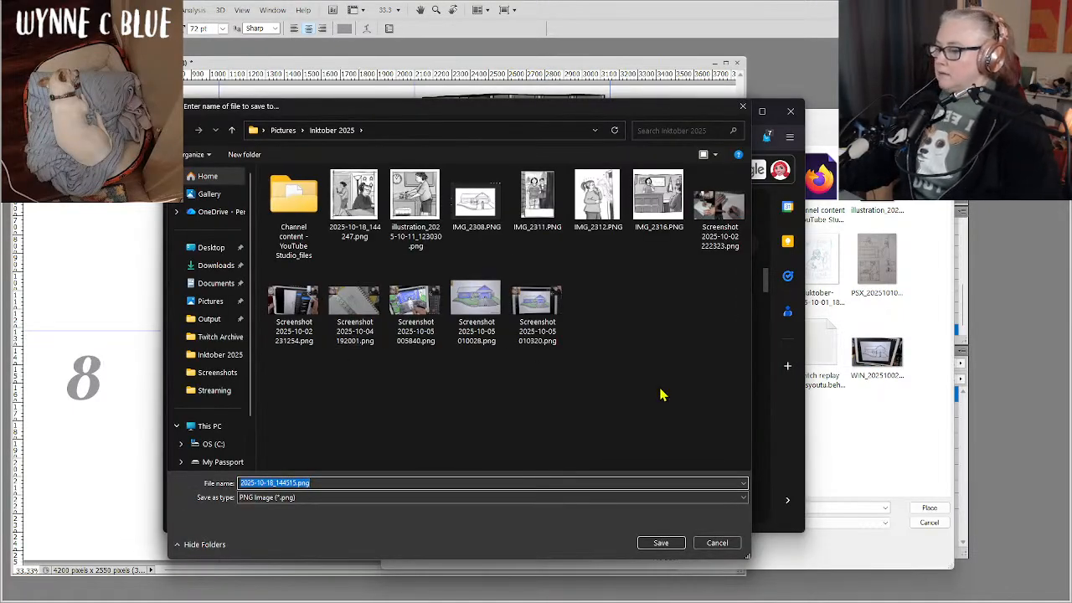
{"action": "left_click", "coordinate": [654, 543]}
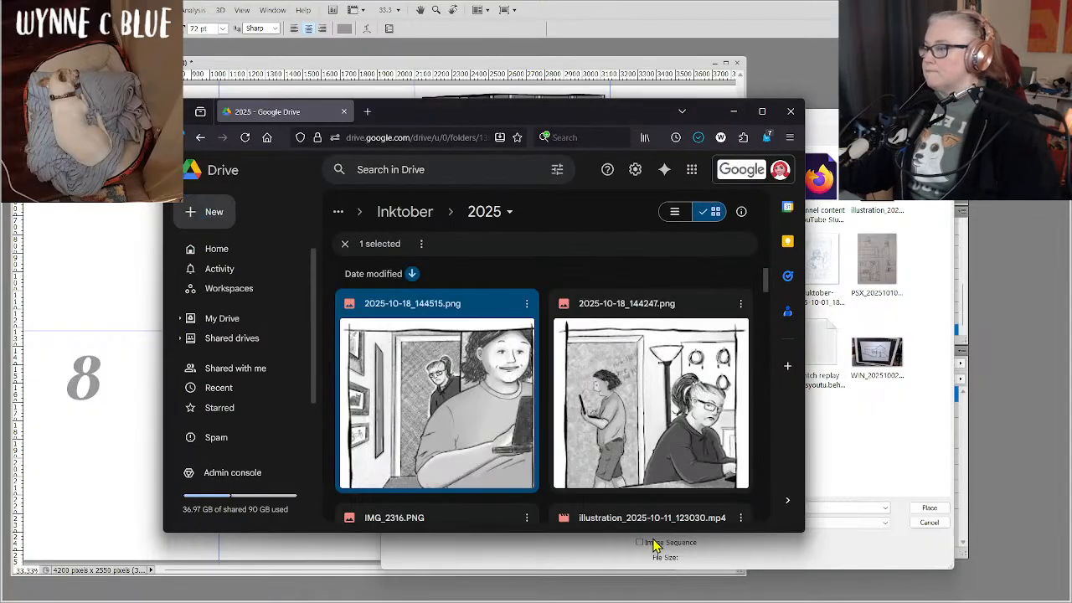
{"action": "left_click", "coordinate": [732, 111]}
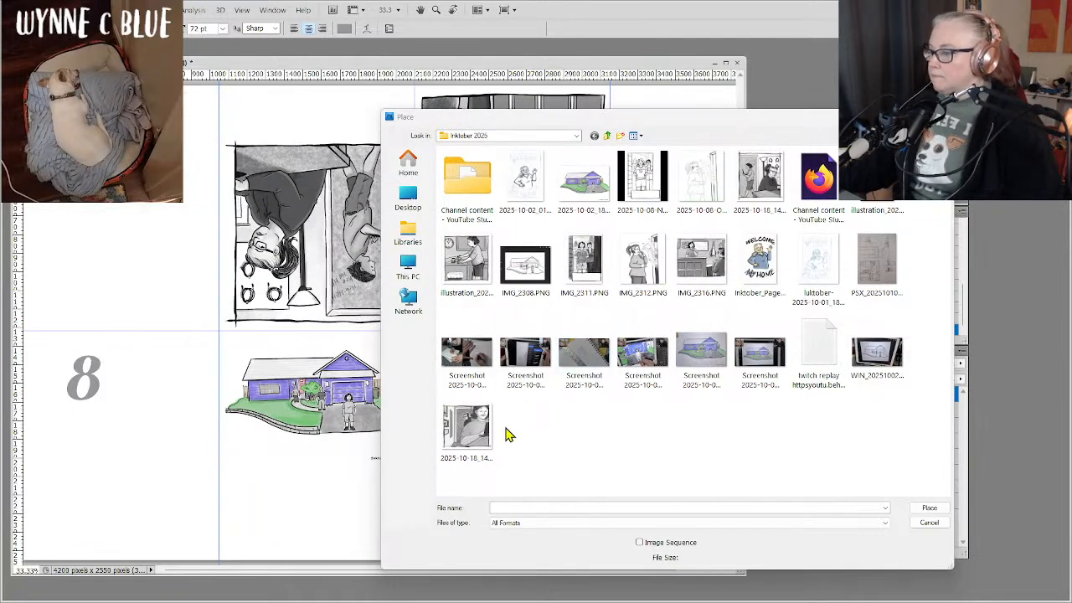
Place 2025-10-18_144515.png in the cell above page number 8 and scale it proportionally to about 83.8%.
{"action": "double_click", "coordinate": [466, 434]}
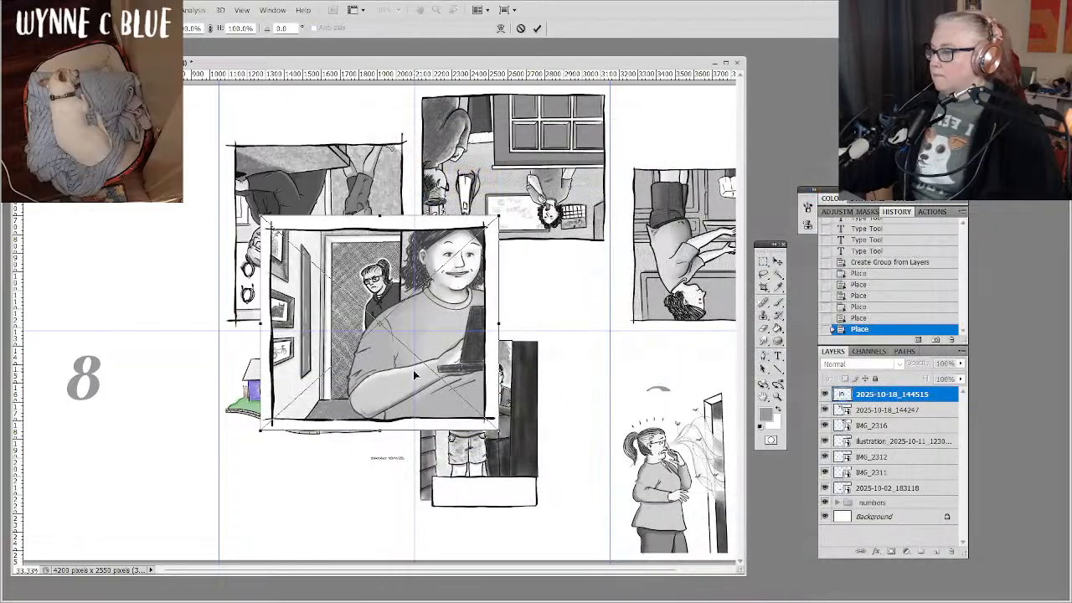
{"action": "left_click_drag", "start_coordinate": [397, 347], "coordinate": [211, 278]}
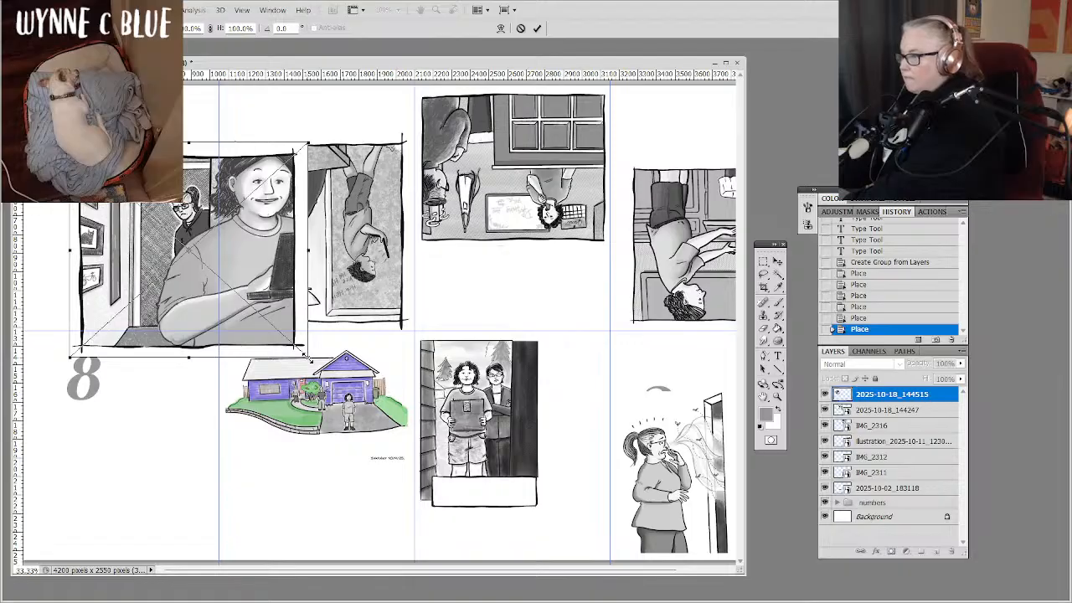
{"action": "left_click_drag", "start_coordinate": [307, 358], "coordinate": [226, 291]}
{"action": "left_click_drag", "start_coordinate": [167, 249], "coordinate": [121, 235]}
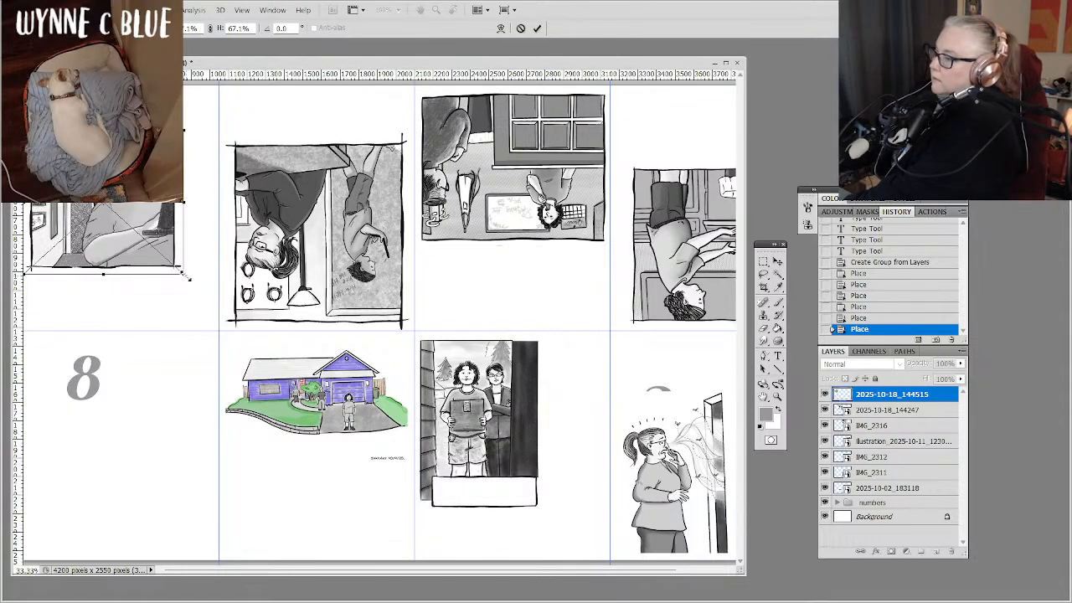
{"action": "left_click_drag", "start_coordinate": [186, 278], "coordinate": [237, 295]}
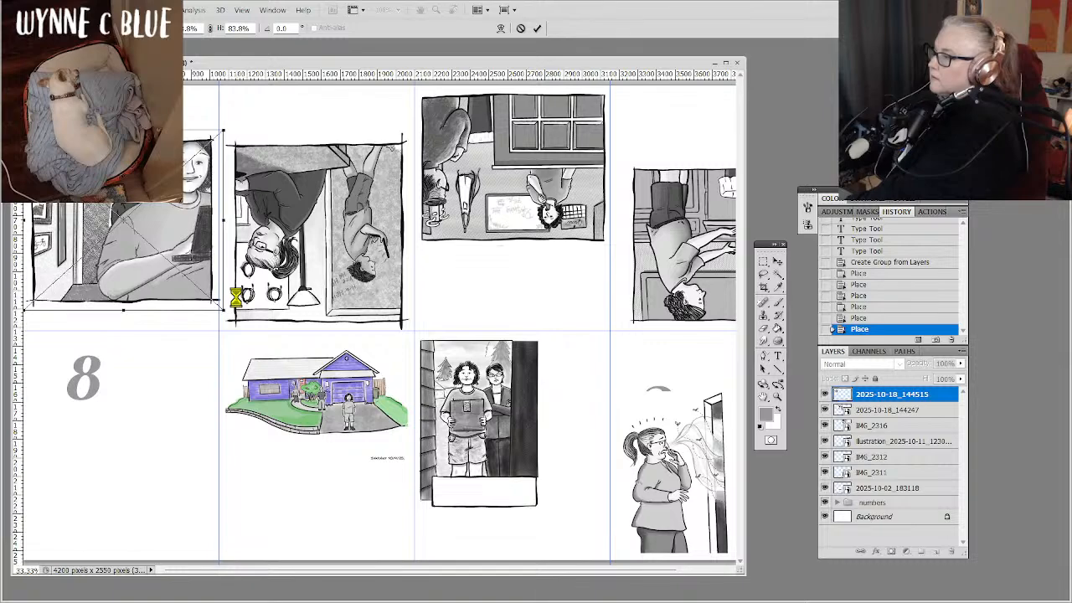
Rotate the placed drawing 180°, move it up within its cell, and reduce it to about 80.2%.
{"action": "right_click", "coordinate": [72, 227]}
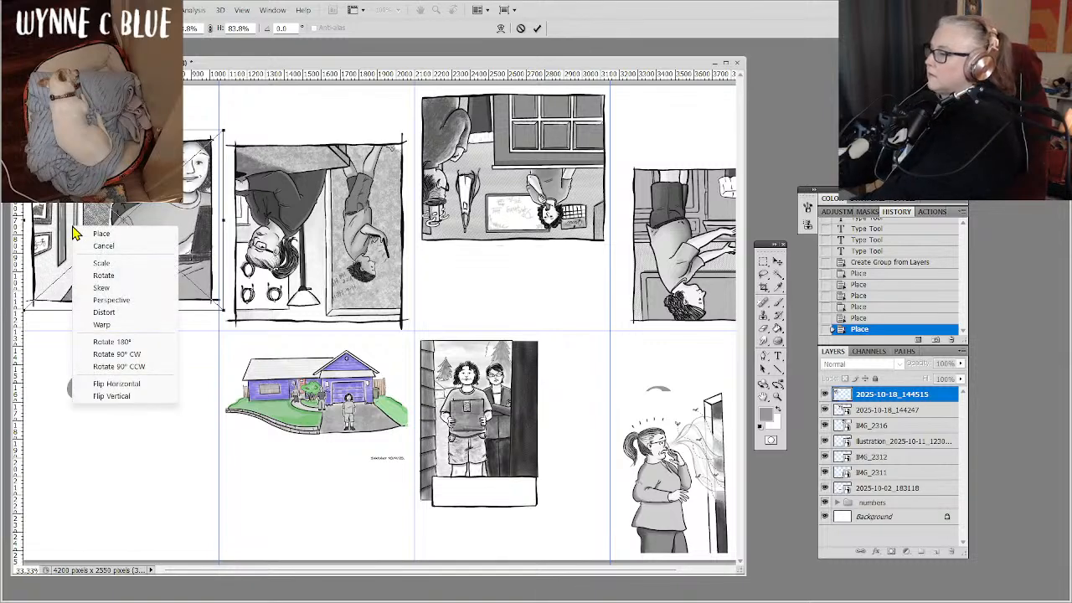
{"action": "left_click", "coordinate": [145, 341]}
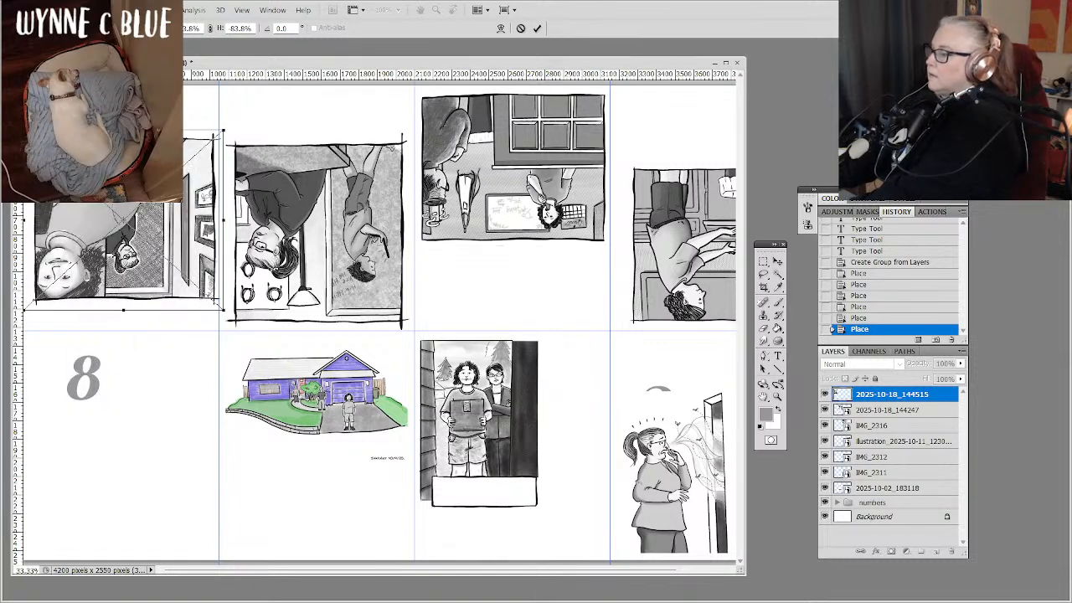
{"action": "left_click_drag", "start_coordinate": [154, 215], "coordinate": [154, 174]}
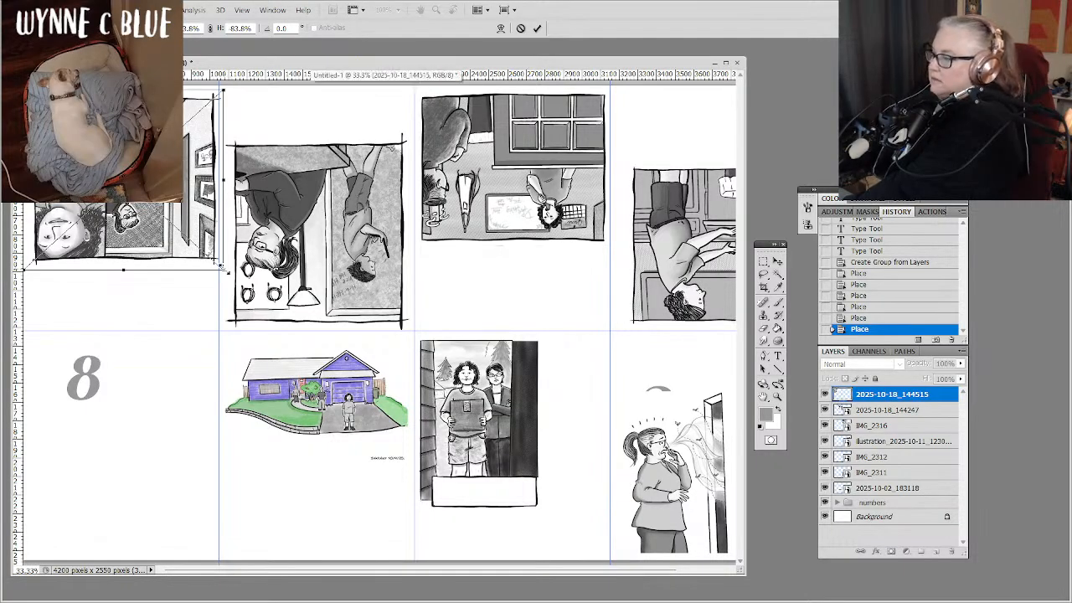
{"action": "left_click_drag", "start_coordinate": [223, 268], "coordinate": [214, 260]}
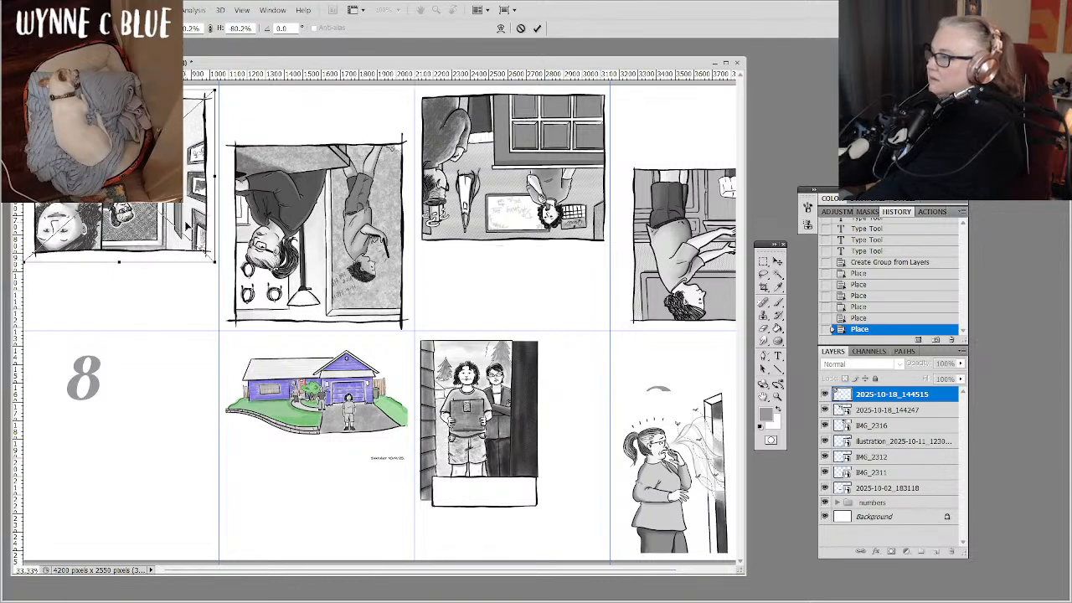
{"action": "left_click_drag", "start_coordinate": [188, 224], "coordinate": [191, 224]}
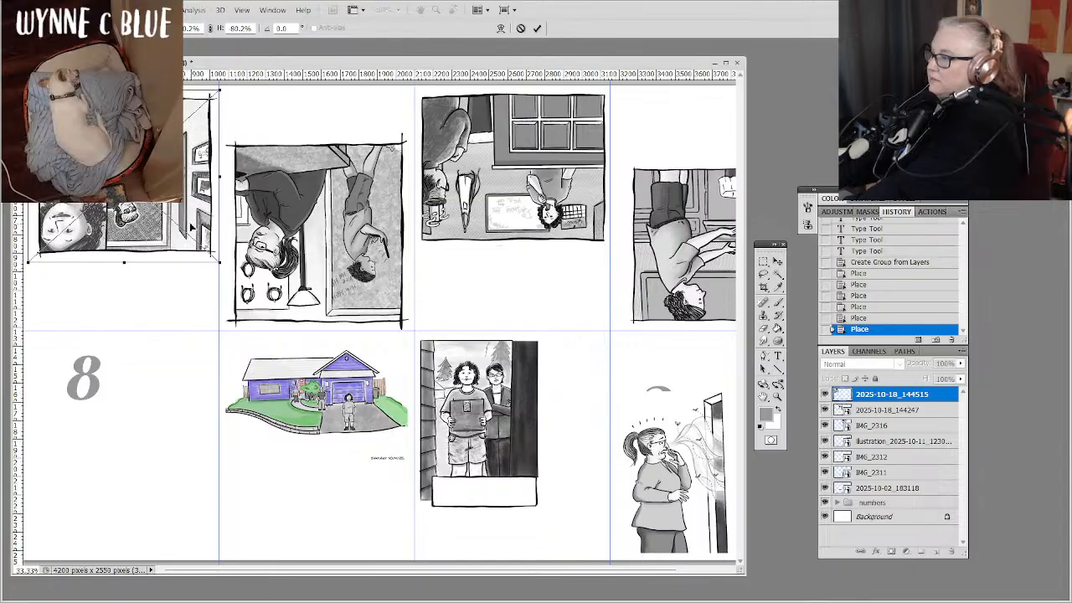
Nudge the drawing slightly left and up inside the cell above page number 8 and commit the placement.
{"action": "key", "text": "Left"}
{"action": "key", "text": "Left"}
{"action": "key", "text": "Left"}
{"action": "key", "text": "Left"}
{"action": "key", "text": "Left"}
{"action": "key", "text": "Left"}
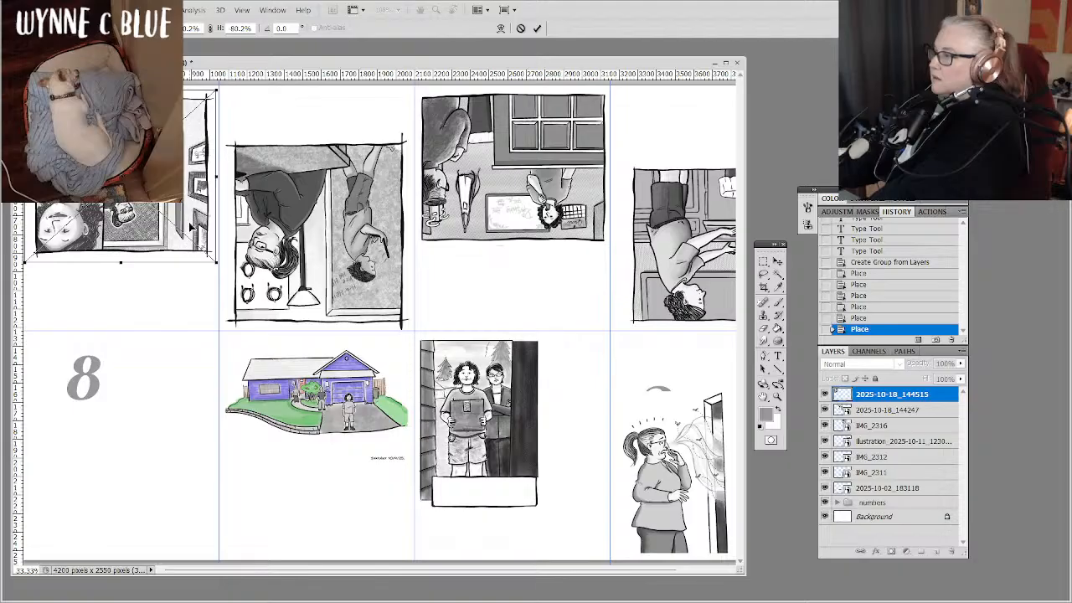
{"action": "key", "text": "Up"}
{"action": "key", "text": "Up"}
{"action": "key", "text": "Up"}
{"action": "key", "text": "Up"}
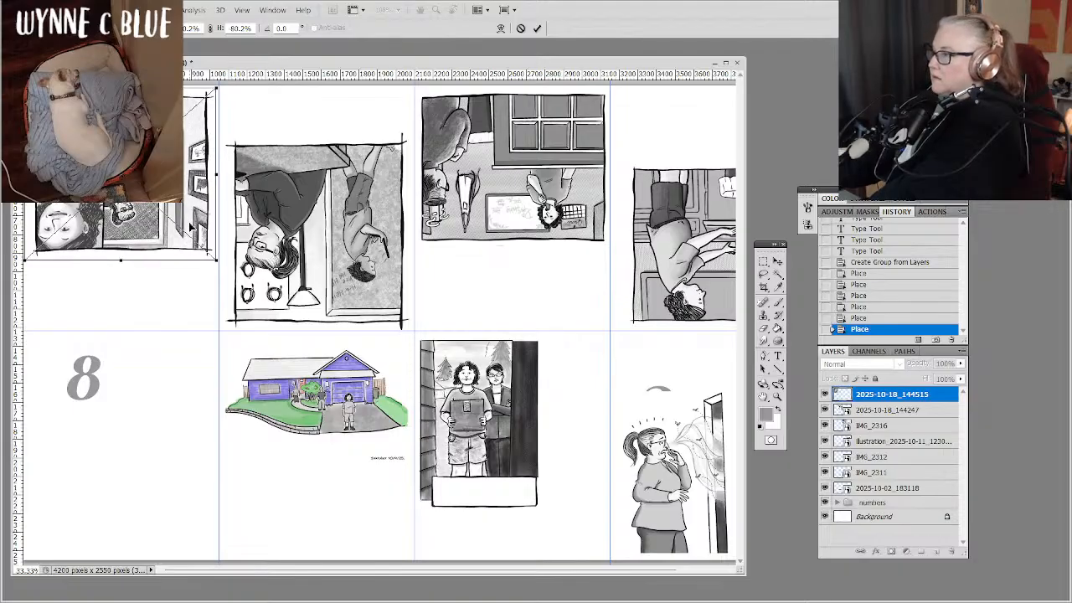
{"action": "key", "text": "Return"}
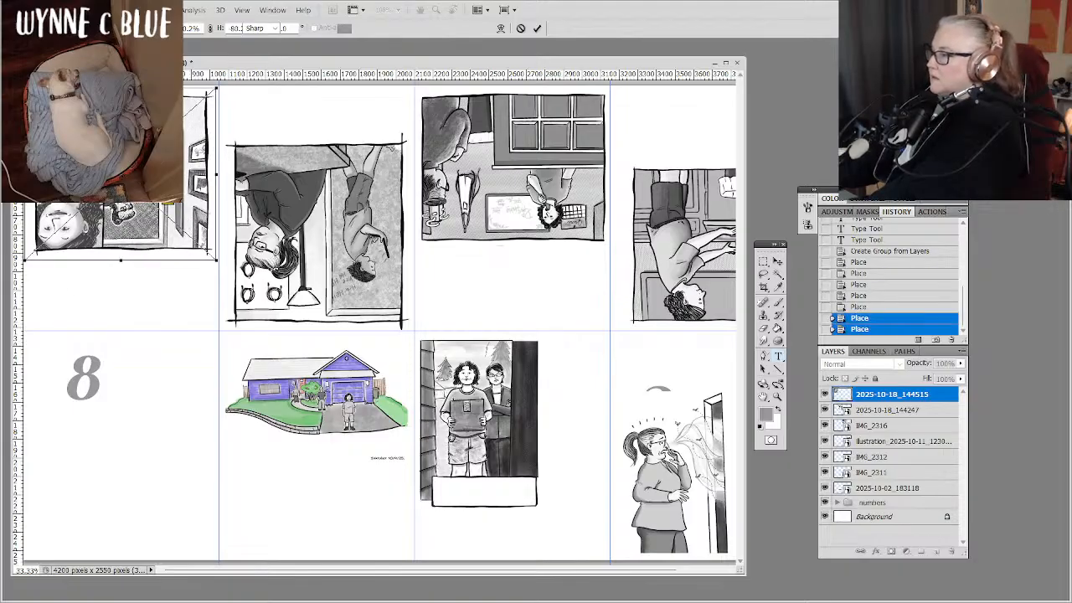
{"action": "key", "text": "t"}
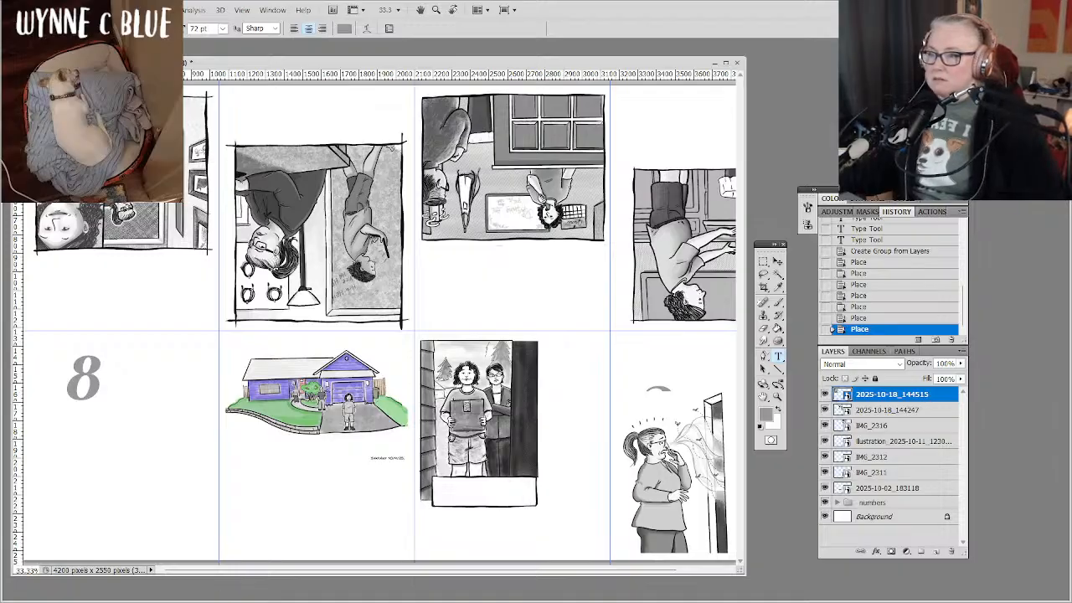
Save the layout as the layered Photoshop file "Inktober 2025 zine" in the Inktober 2025 folder with Maximize Compatibility enabled.
{"action": "key", "text": "ctrl+minus"}
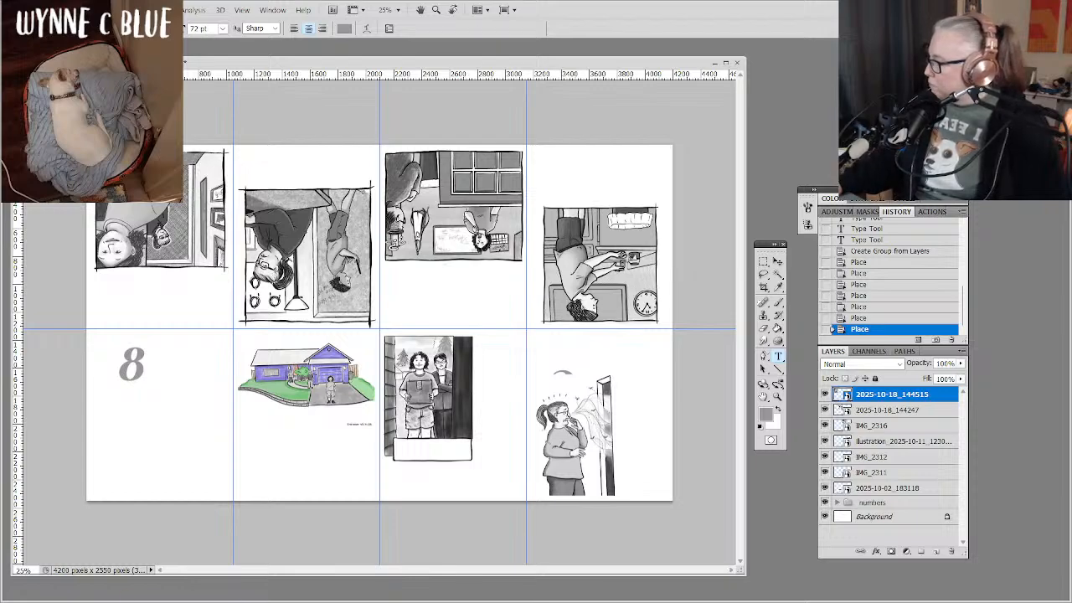
{"action": "left_click_drag", "start_coordinate": [20, 602], "coordinate": [50, 602]}
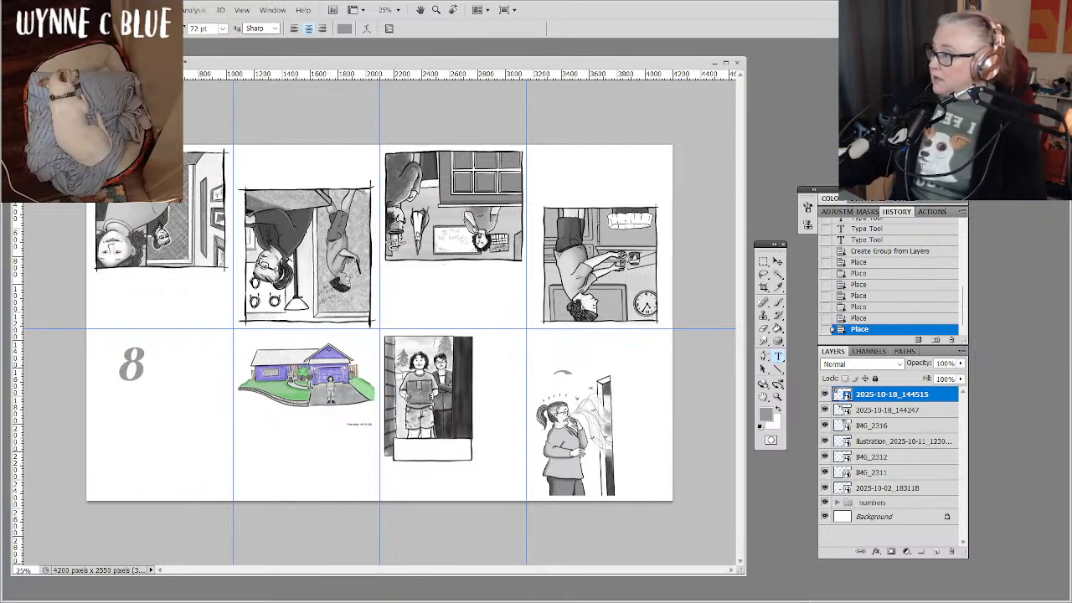
{"action": "left_click", "coordinate": [33, 11]}
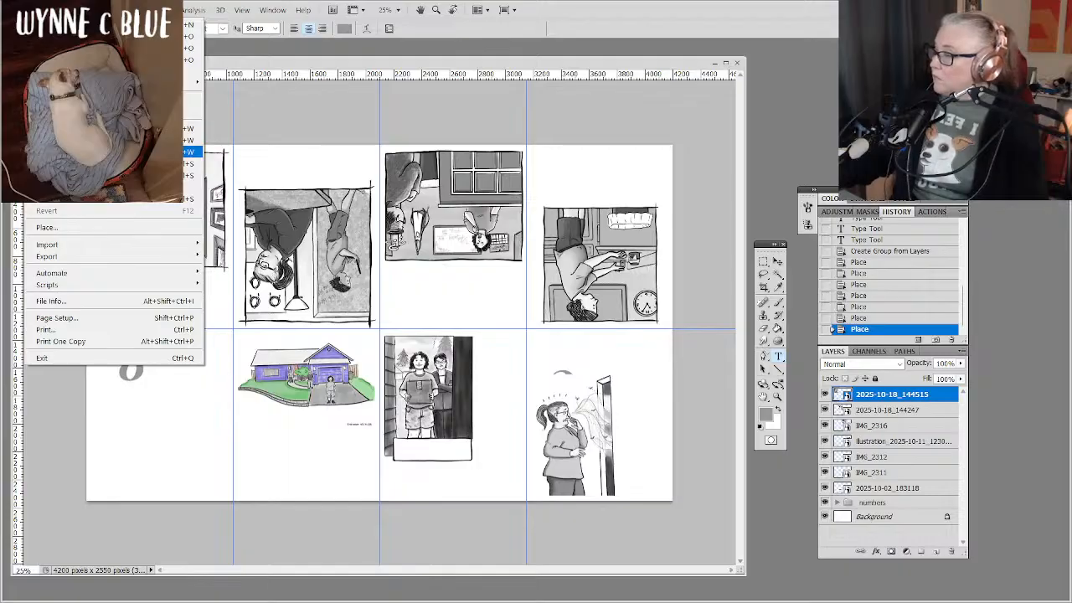
{"action": "left_click", "coordinate": [109, 175]}
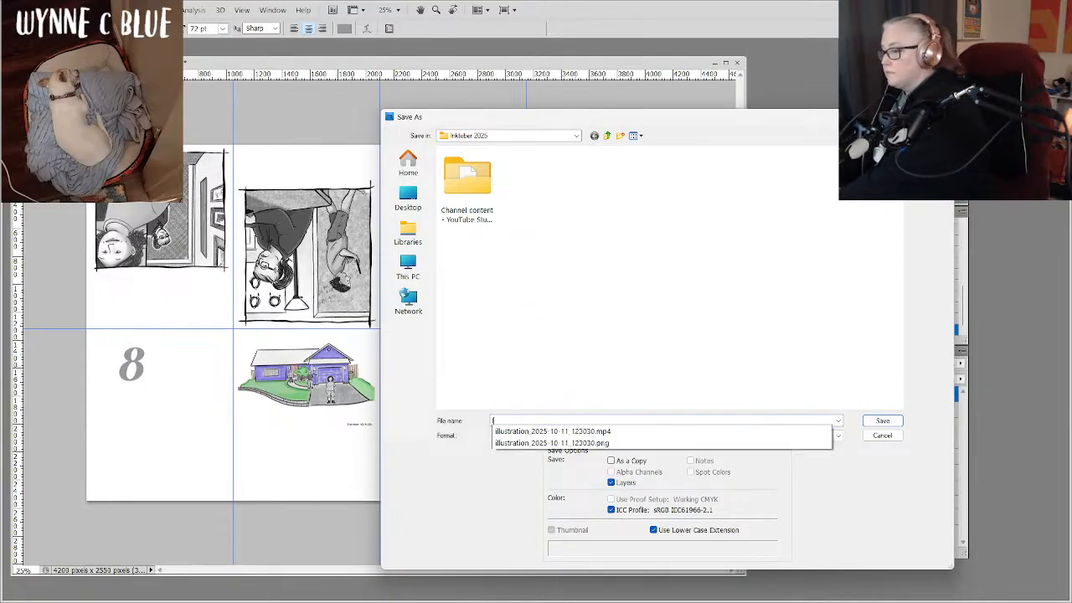
{"action": "type", "text": "Inktober"}
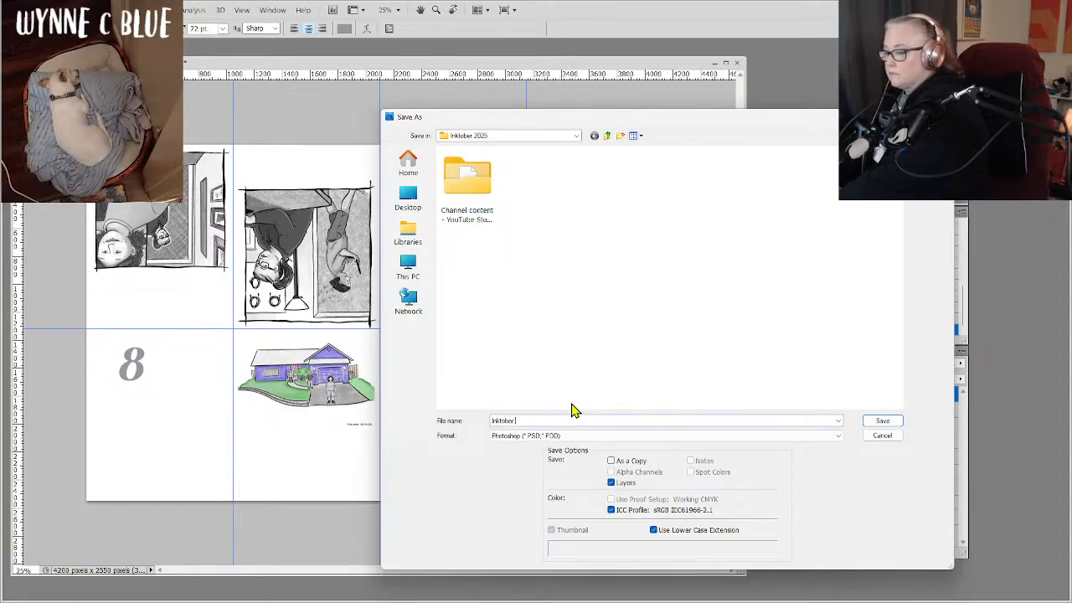
{"action": "type", "text": " 202"}
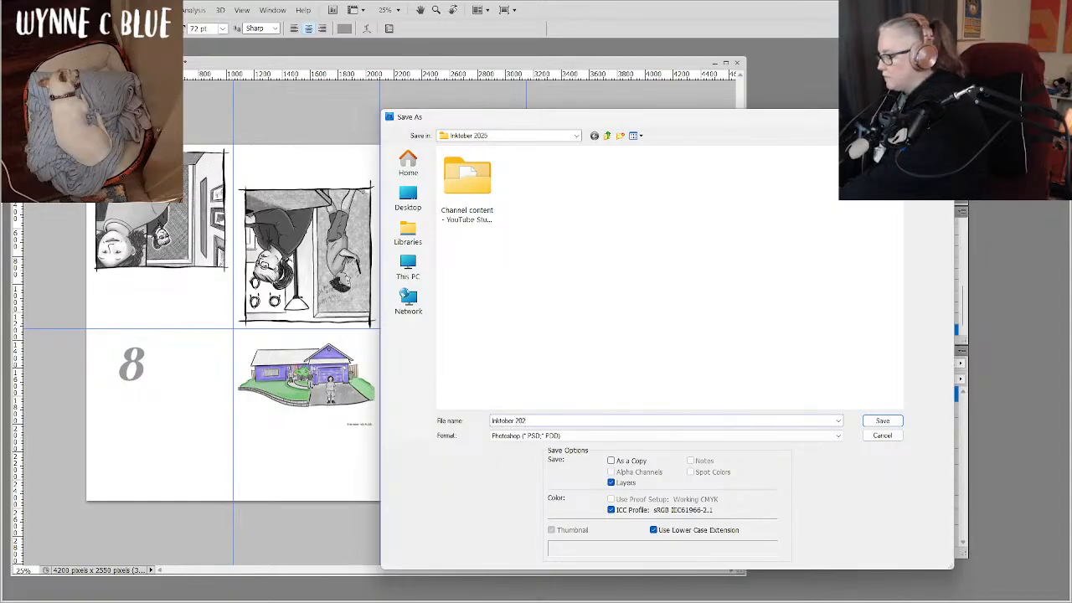
{"action": "type", "text": "5 "}
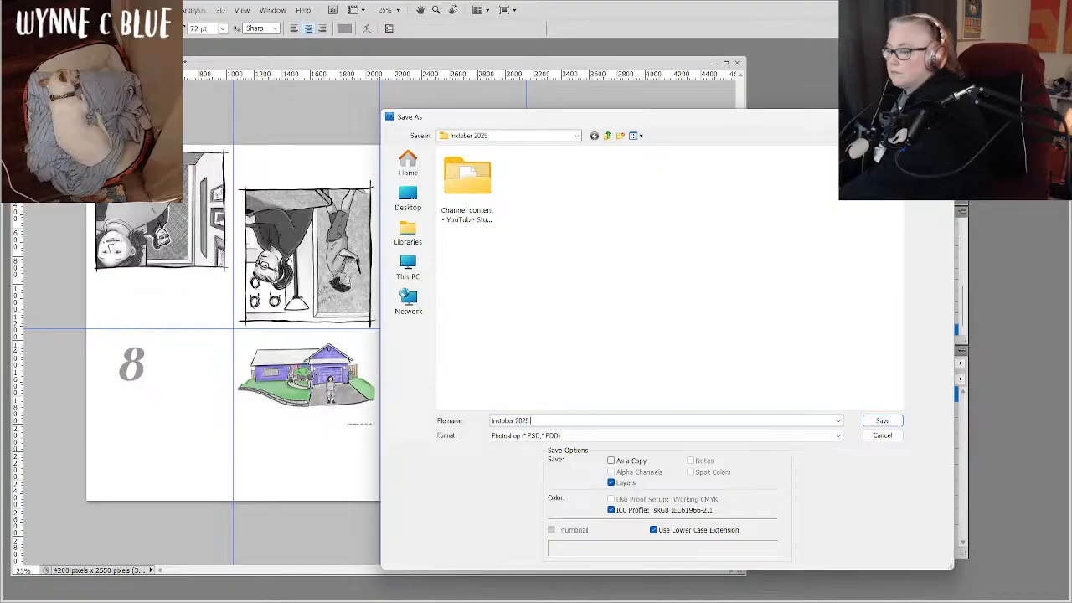
{"action": "type", "text": "zine"}
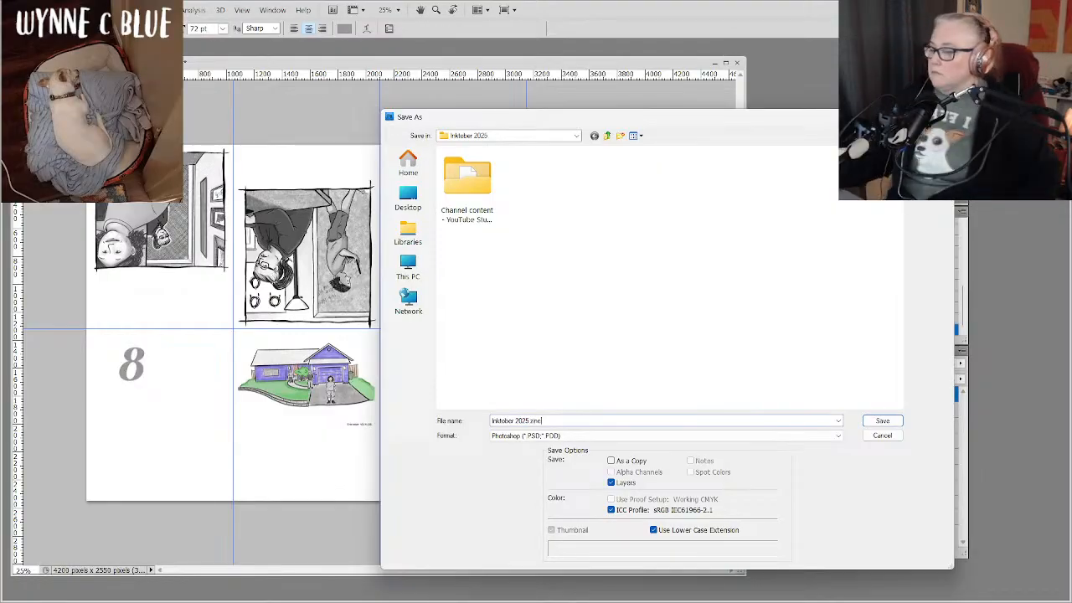
{"action": "left_click", "coordinate": [881, 423]}
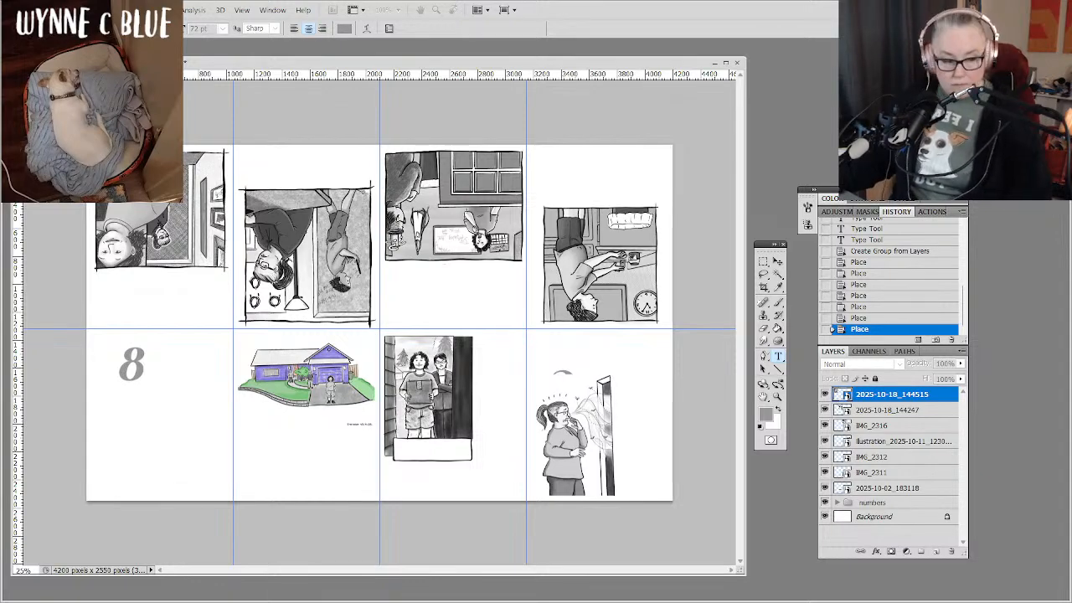
{"action": "key", "text": "ctrl+s"}
{"action": "left_click_drag", "start_coordinate": [1015, 444], "coordinate": [562, 241]}
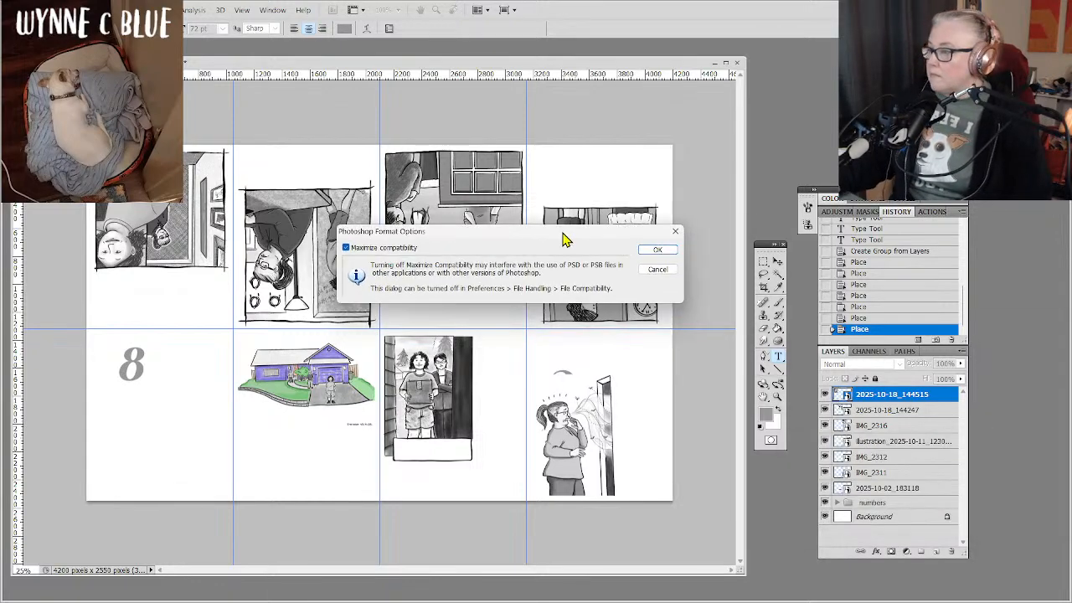
{"action": "left_click", "coordinate": [658, 252]}
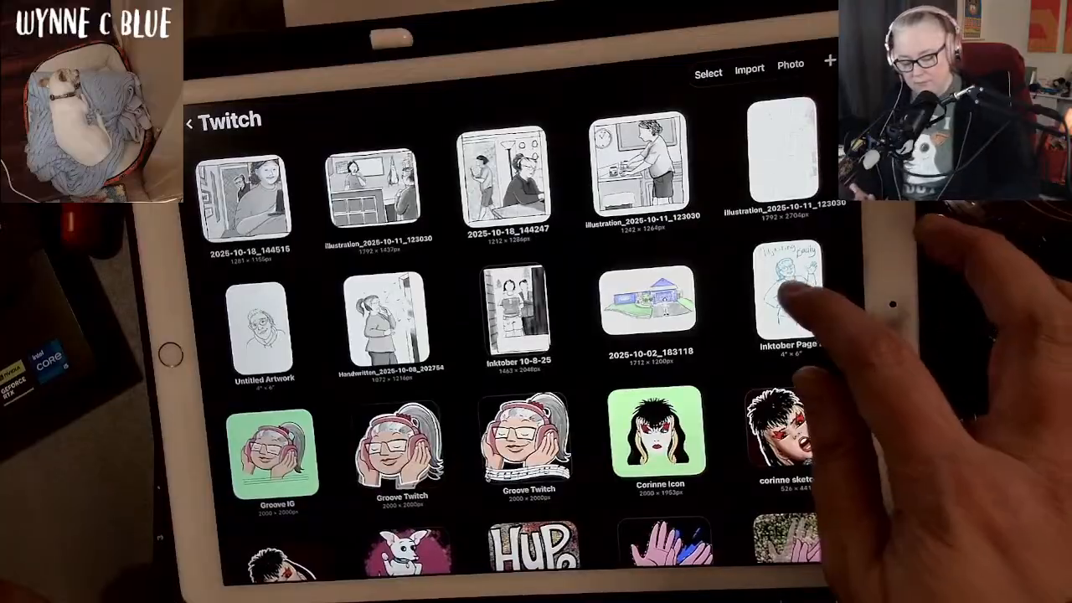
Switch to Procreate on the tablet and open the "Adjusting Badly" sketch of the waving woman from the Twitch stack.
{"action": "left_click", "coordinate": [787, 293]}
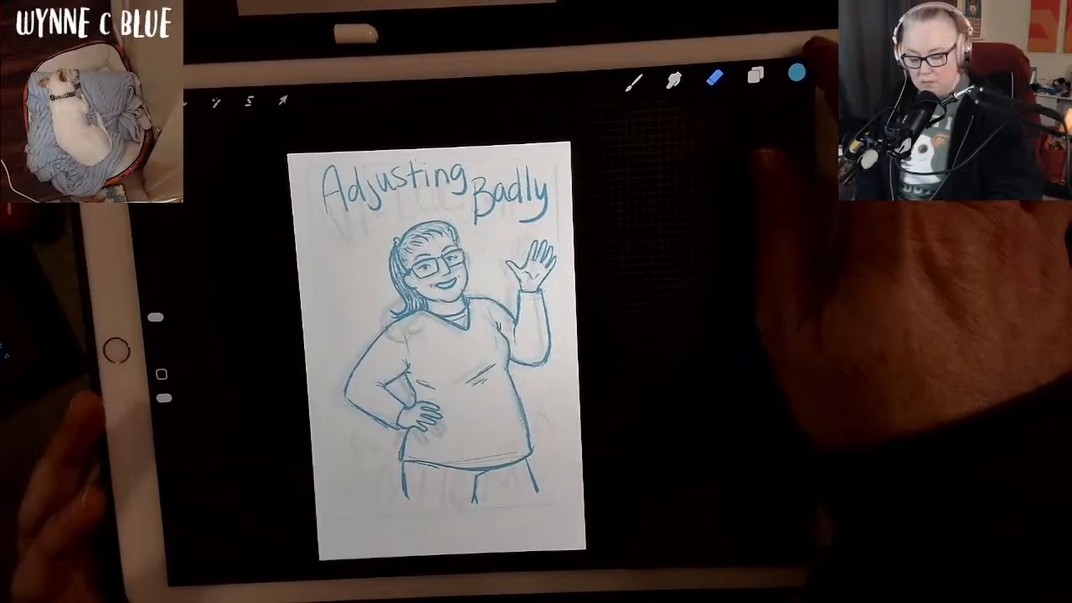
Raise the tablet's screen brightness in Control Center and return to the sketch canvas.
{"action": "left_click_drag", "start_coordinate": [792, 67], "coordinate": [779, 209]}
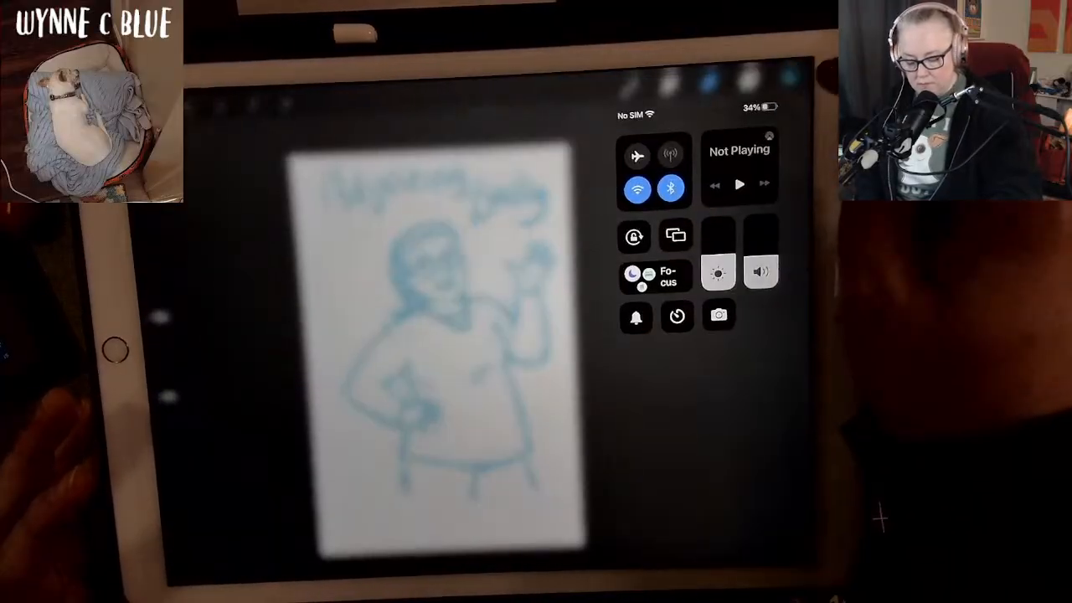
{"action": "left_click_drag", "start_coordinate": [723, 258], "coordinate": [719, 228]}
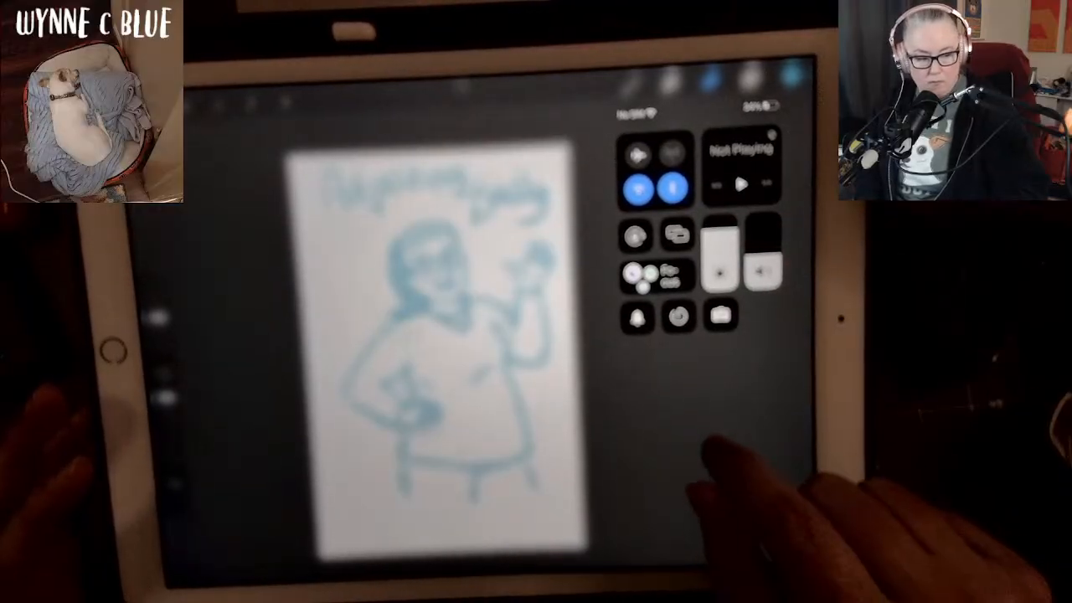
{"action": "left_click", "coordinate": [714, 446]}
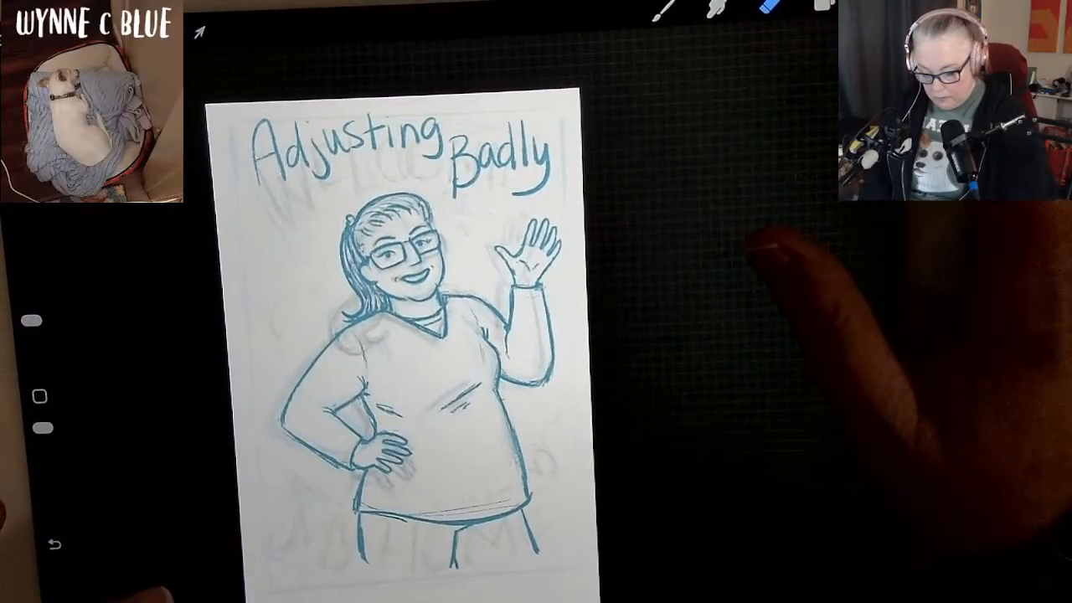
Compare the sketch with the earlier coloured drawing by temporarily showing the OLD layer group and briefly toggling the visibility of Layer 14.
{"action": "left_click", "coordinate": [824, 5]}
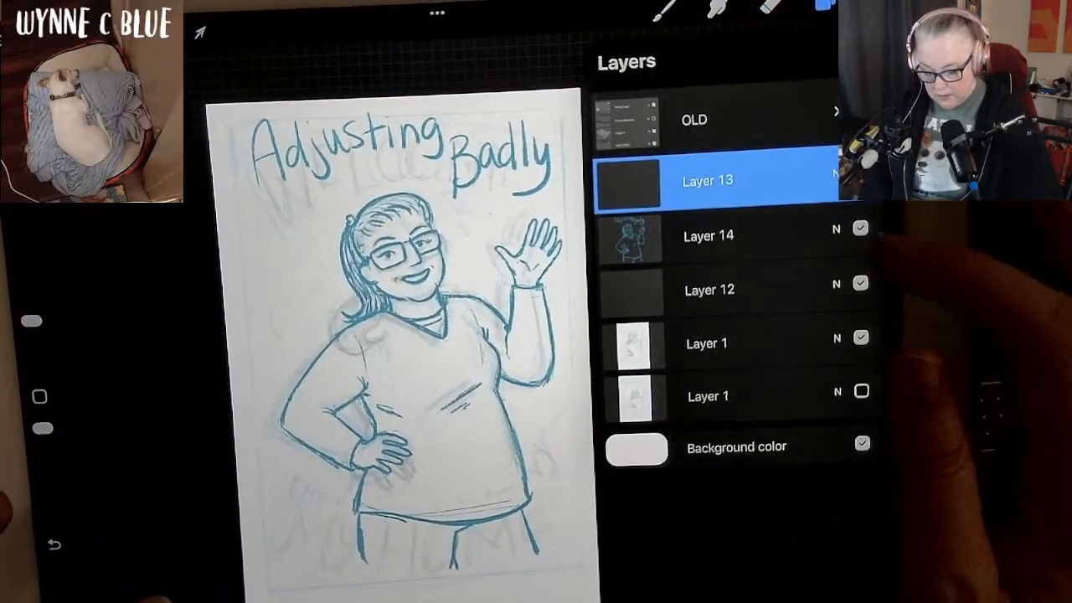
{"action": "left_click", "coordinate": [859, 108]}
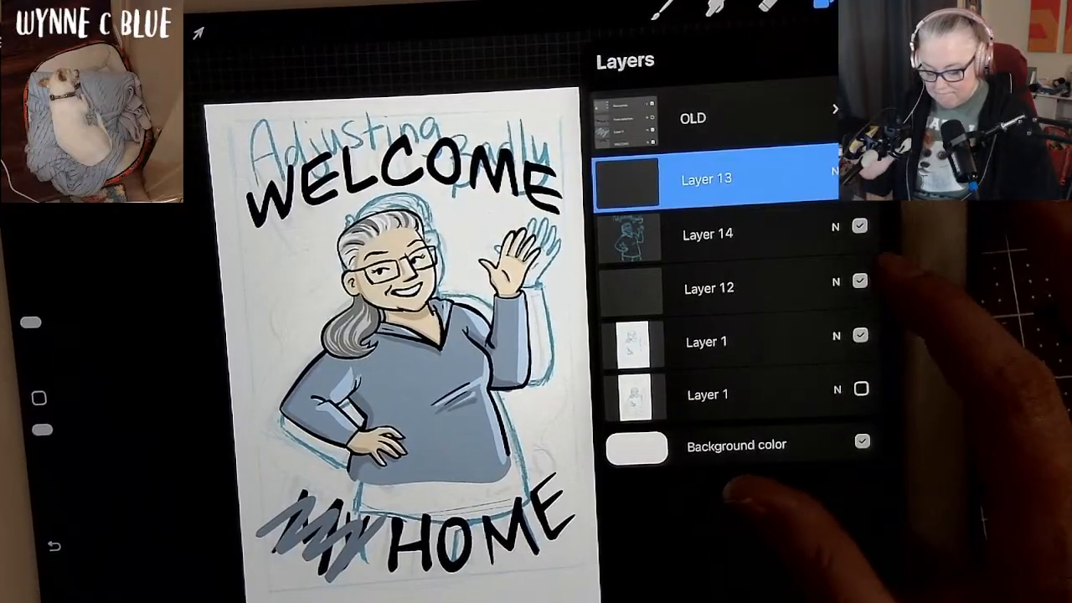
{"action": "left_click", "coordinate": [859, 226]}
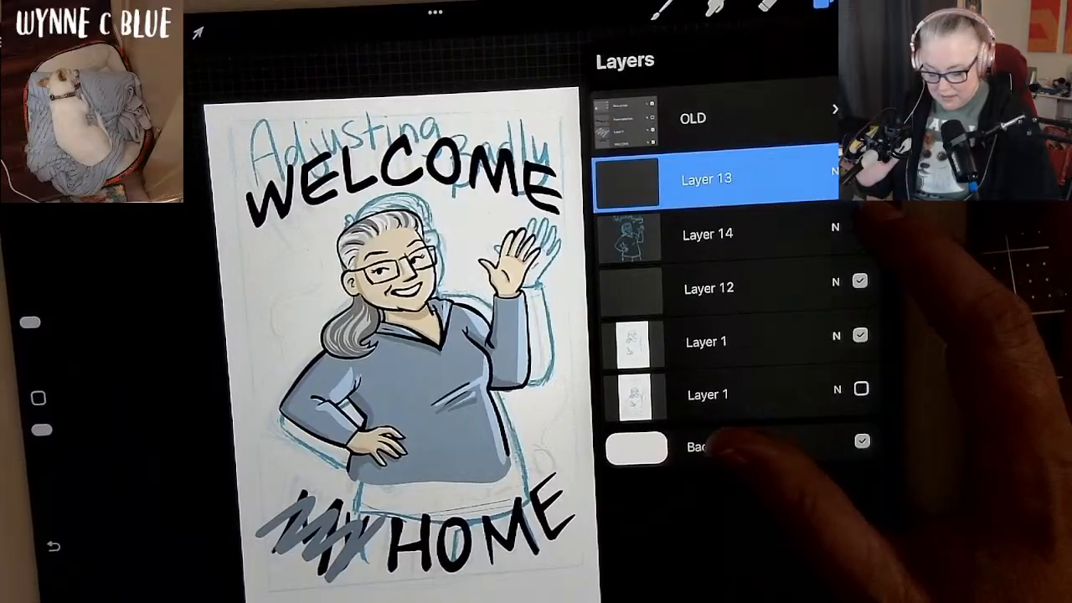
{"action": "left_click", "coordinate": [859, 226]}
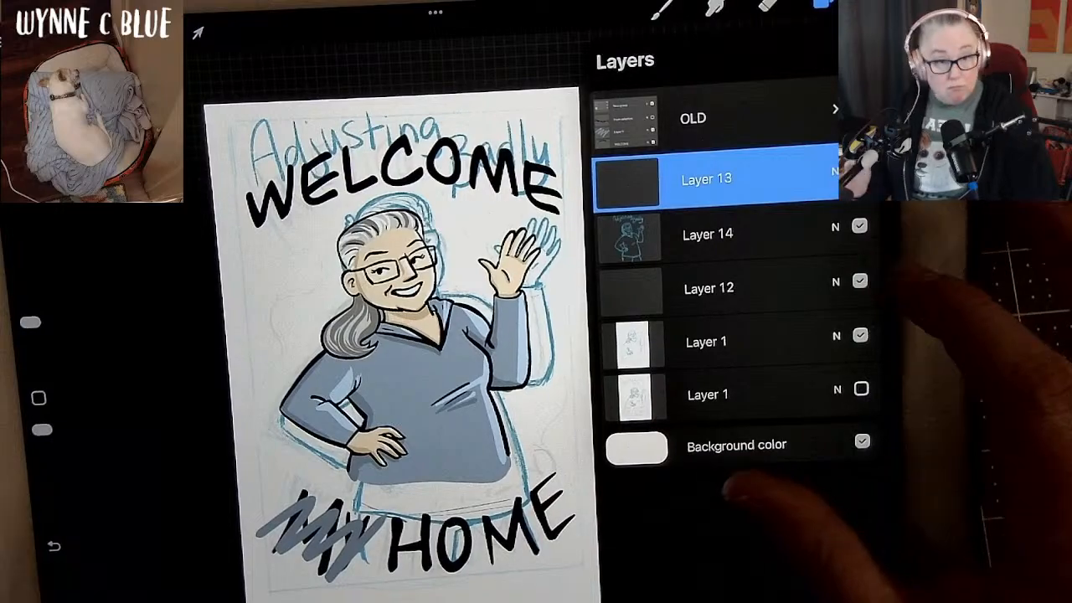
{"action": "left_click", "coordinate": [857, 108]}
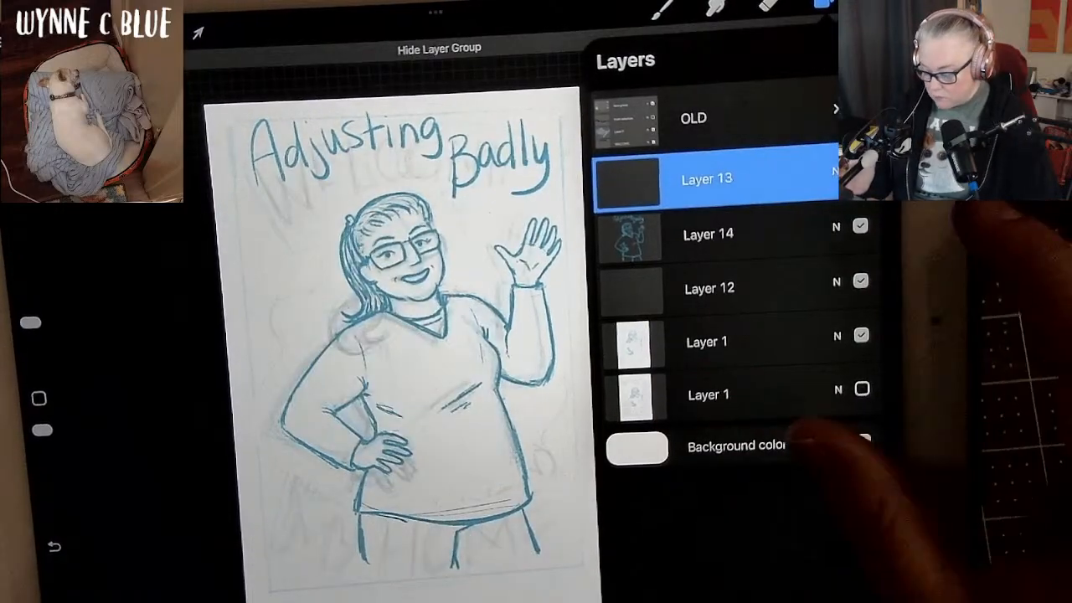
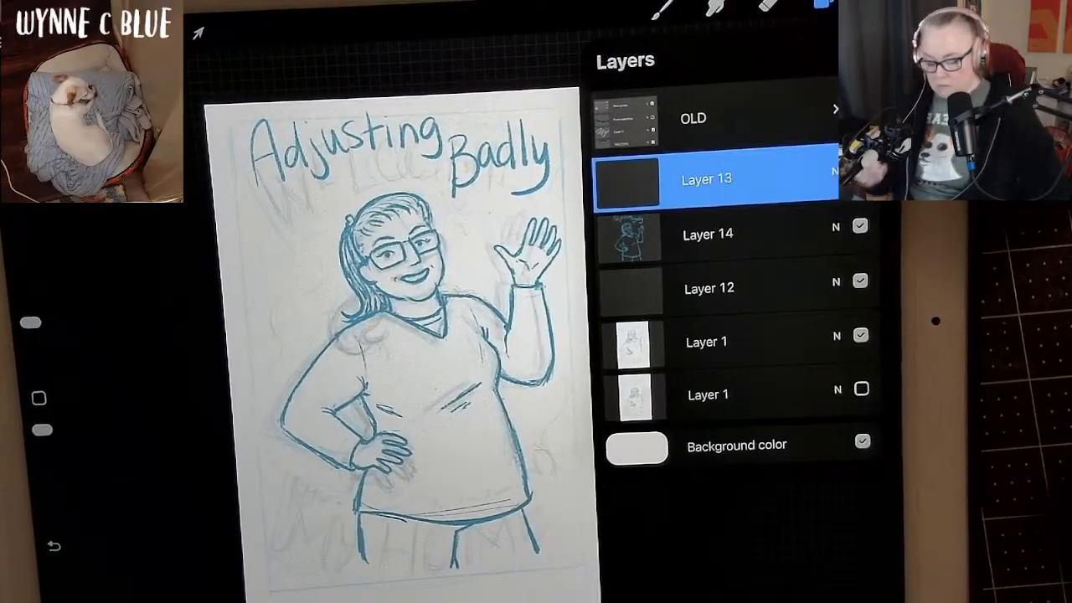
Hide Layer 12 and the upper Layer 1, leaving the blue Layer 14 sketch as the only drawing shown.
{"action": "left_click", "coordinate": [875, 3]}
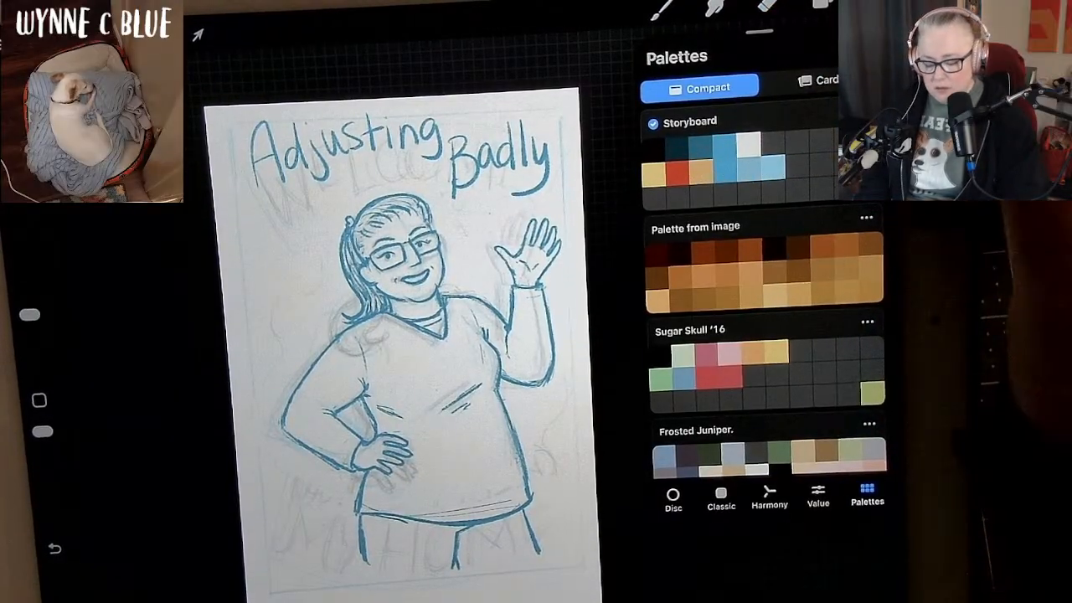
{"action": "left_click", "coordinate": [876, 4]}
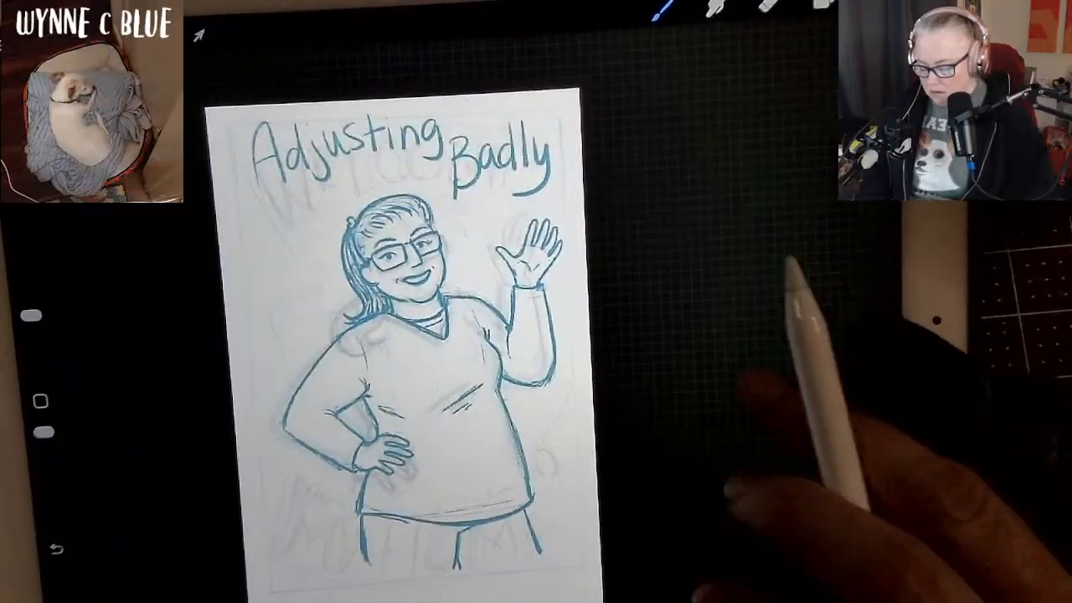
{"action": "scroll", "coordinate": [426, 343], "scroll_direction": "up", "scroll_amount": 2}
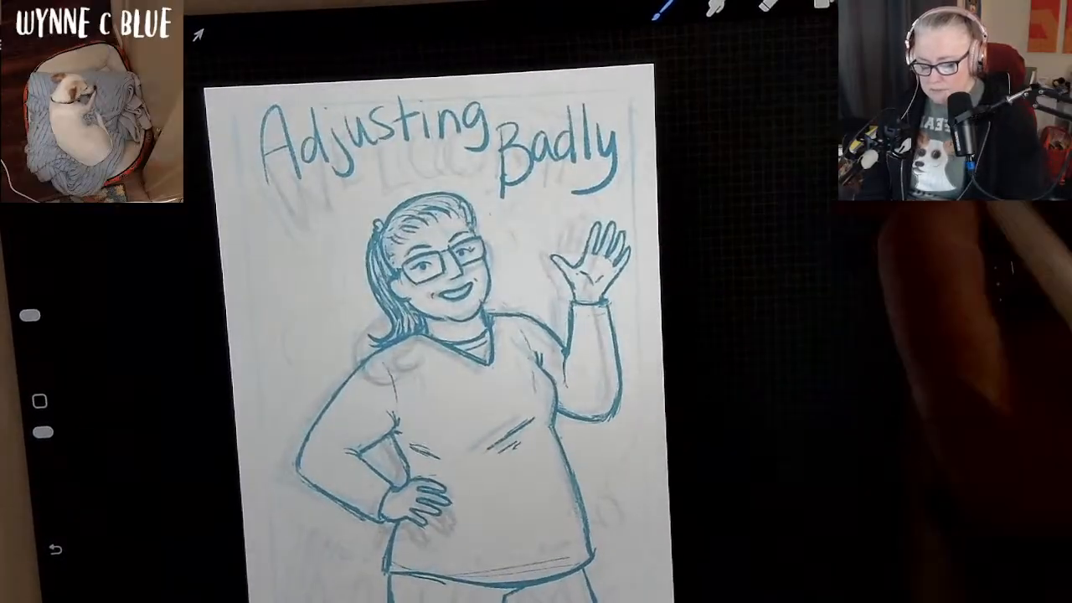
{"action": "left_click", "coordinate": [822, 5]}
{"action": "left_click", "coordinate": [860, 335]}
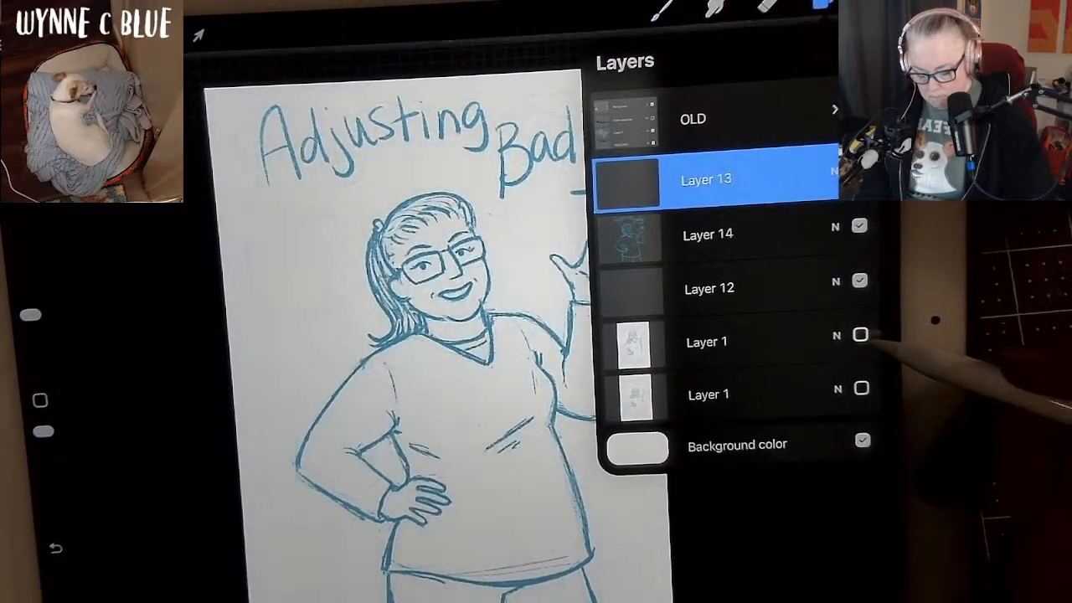
{"action": "left_click", "coordinate": [860, 281]}
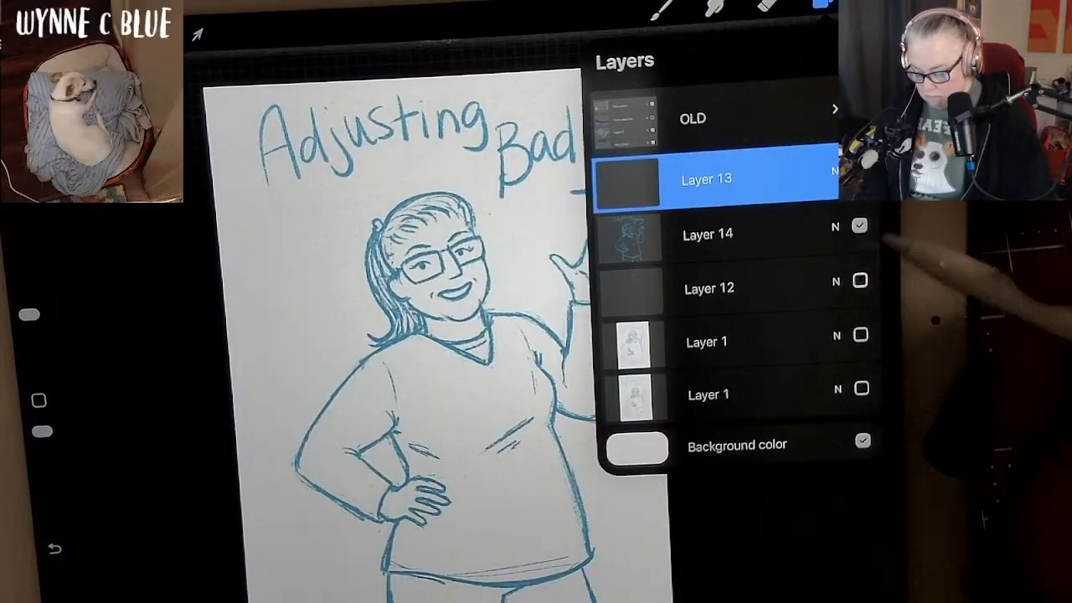
Choose the Syrup brush from the recent brushes for inking on Layer 13.
{"action": "left_click", "coordinate": [708, 179]}
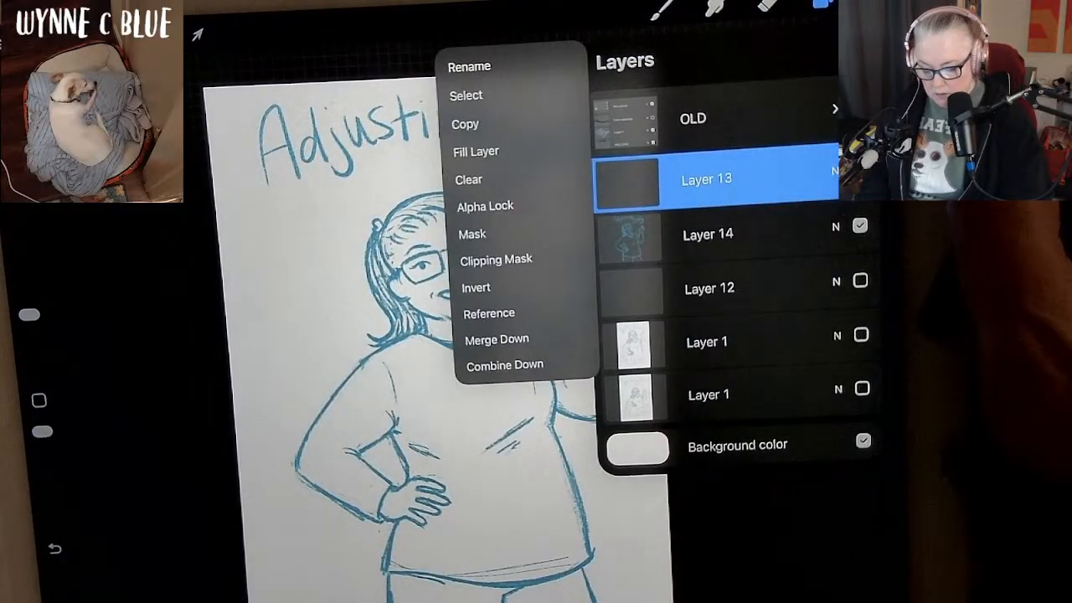
{"action": "left_click", "coordinate": [661, 9]}
{"action": "left_click", "coordinate": [662, 9]}
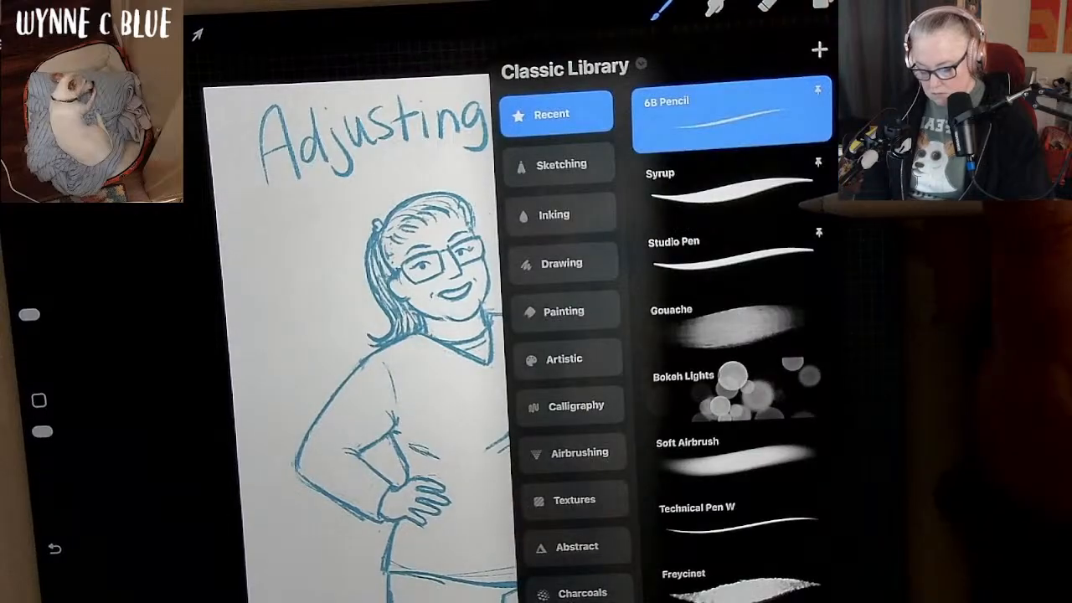
{"action": "left_click", "coordinate": [769, 194]}
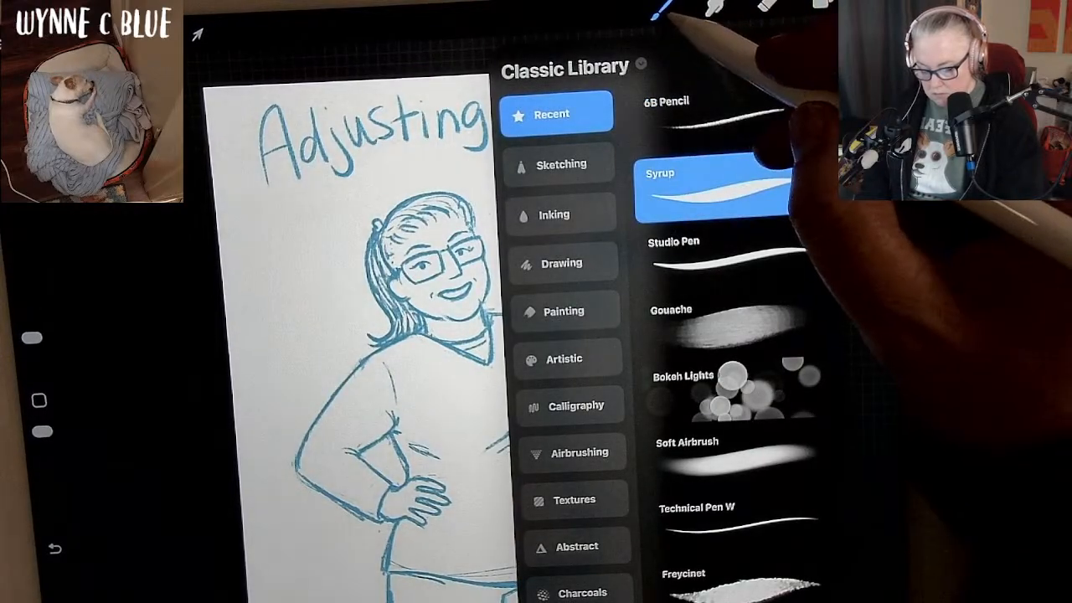
{"action": "left_click", "coordinate": [661, 9]}
Lower the opacity of the Layer 14 sketch to 13%, keeping its Normal blend mode.
{"action": "left_click_drag", "start_coordinate": [800, 436], "coordinate": [799, 360]}
{"action": "scroll", "coordinate": [578, 360], "scroll_direction": "up", "scroll_amount": 3}
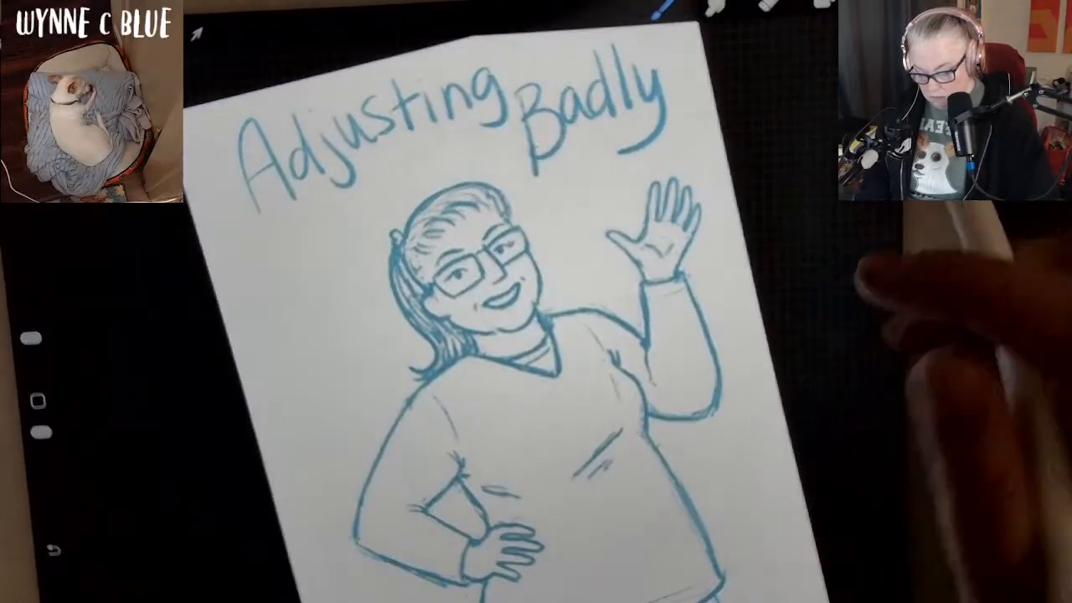
{"action": "left_click", "coordinate": [820, 5]}
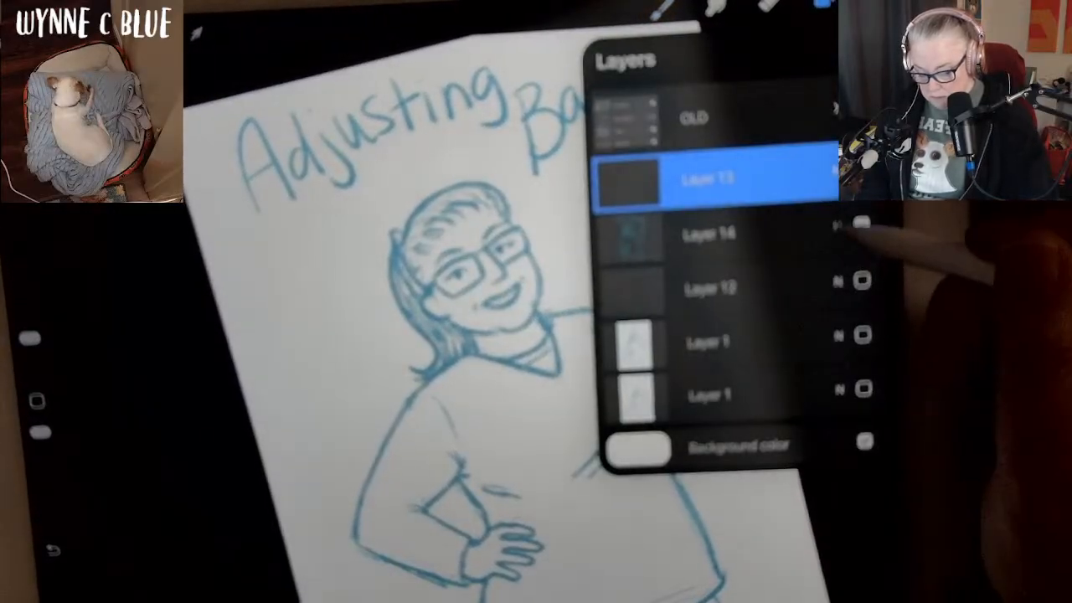
{"action": "left_click", "coordinate": [833, 171]}
{"action": "left_click_drag", "start_coordinate": [868, 292], "coordinate": [738, 297]}
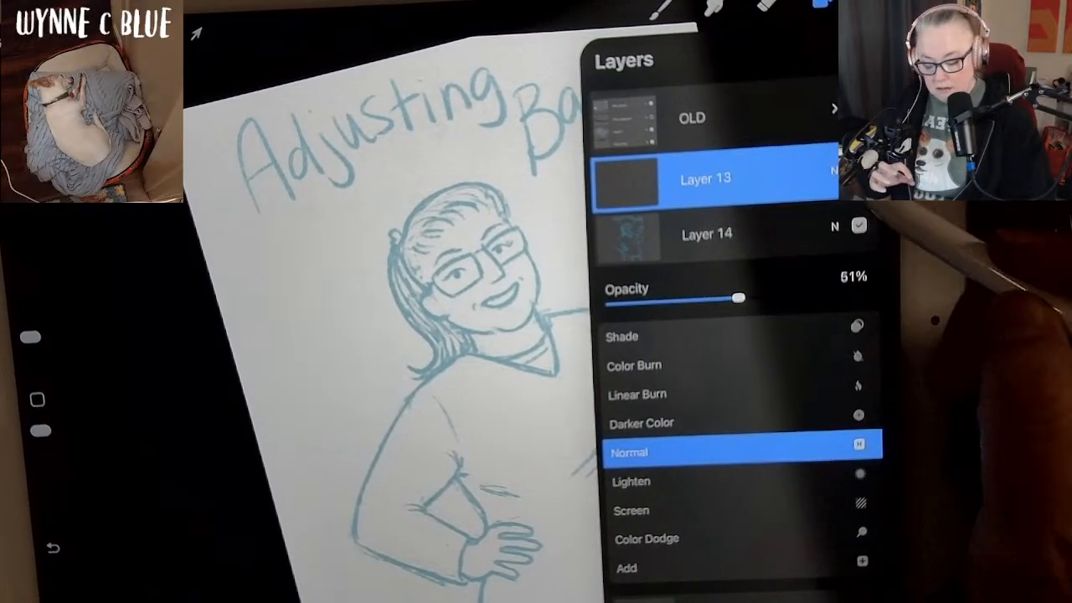
{"action": "left_click_drag", "start_coordinate": [737, 298], "coordinate": [643, 303]}
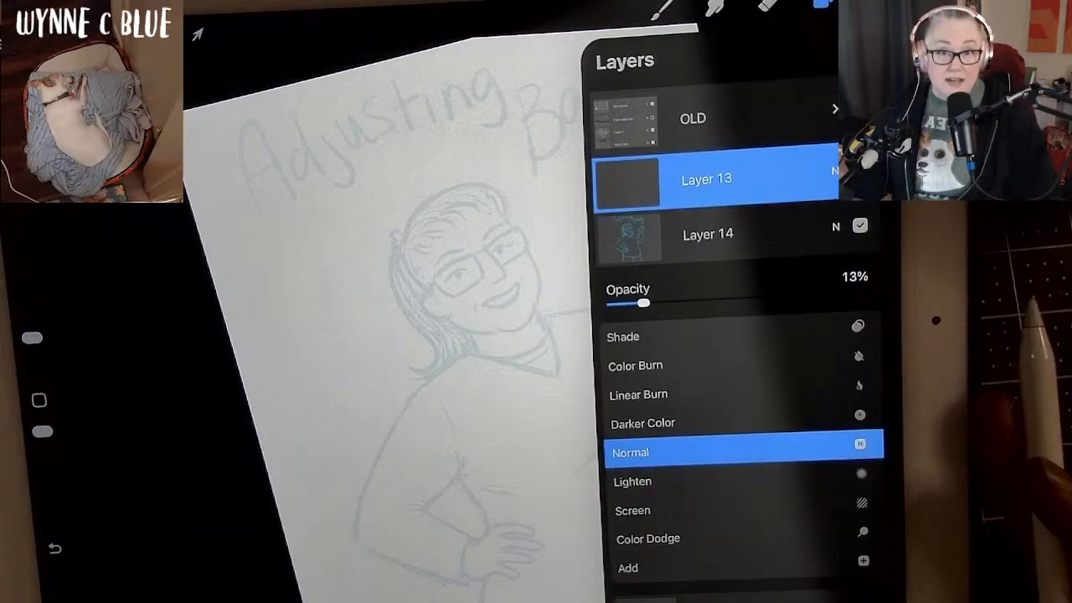
{"action": "left_click", "coordinate": [835, 227]}
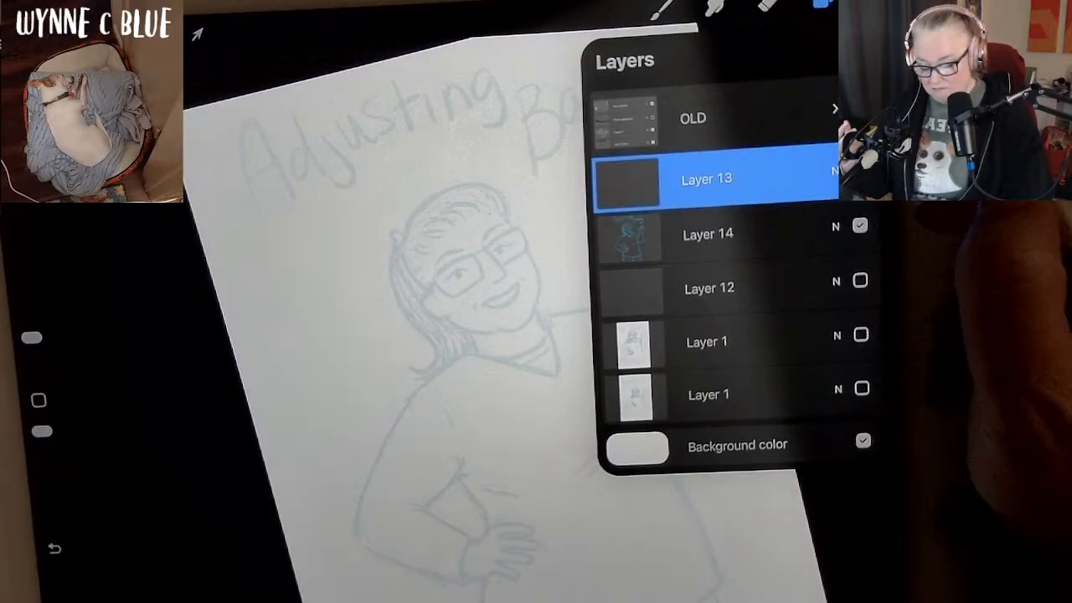
Check Layer 13's opacity and blend settings and make the layer visible for drawing.
{"action": "left_click", "coordinate": [835, 171]}
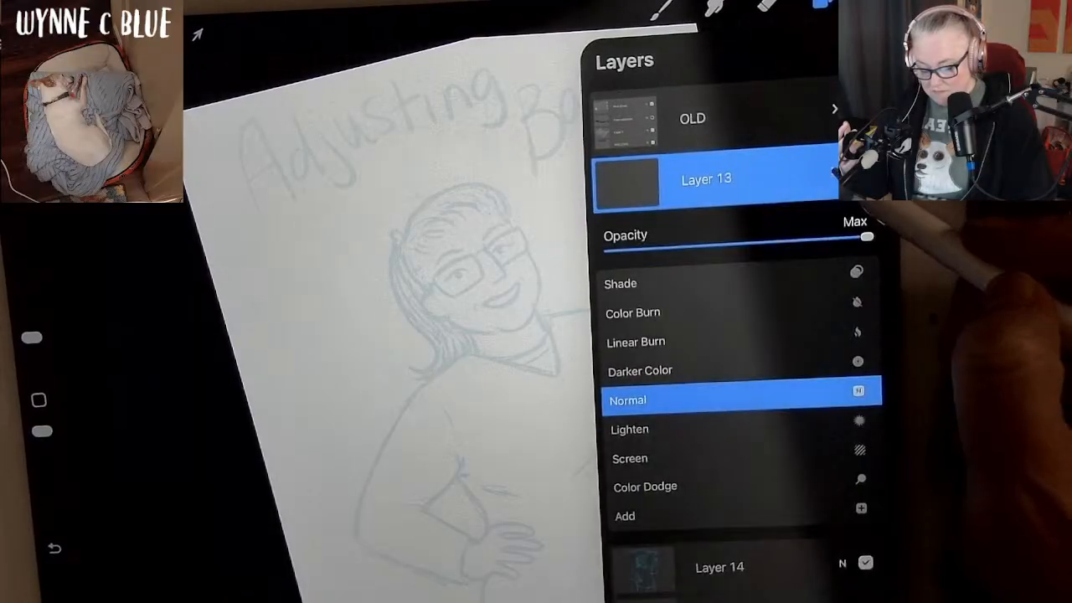
{"action": "left_click", "coordinate": [834, 171]}
{"action": "left_click", "coordinate": [821, 3]}
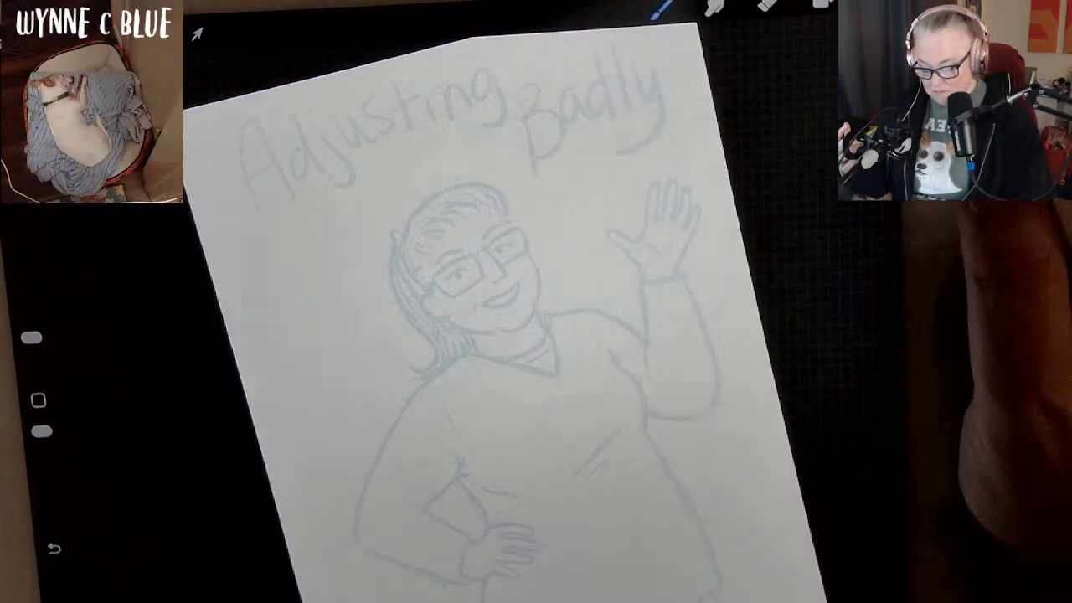
{"action": "left_click_drag", "start_coordinate": [766, 416], "coordinate": [795, 335]}
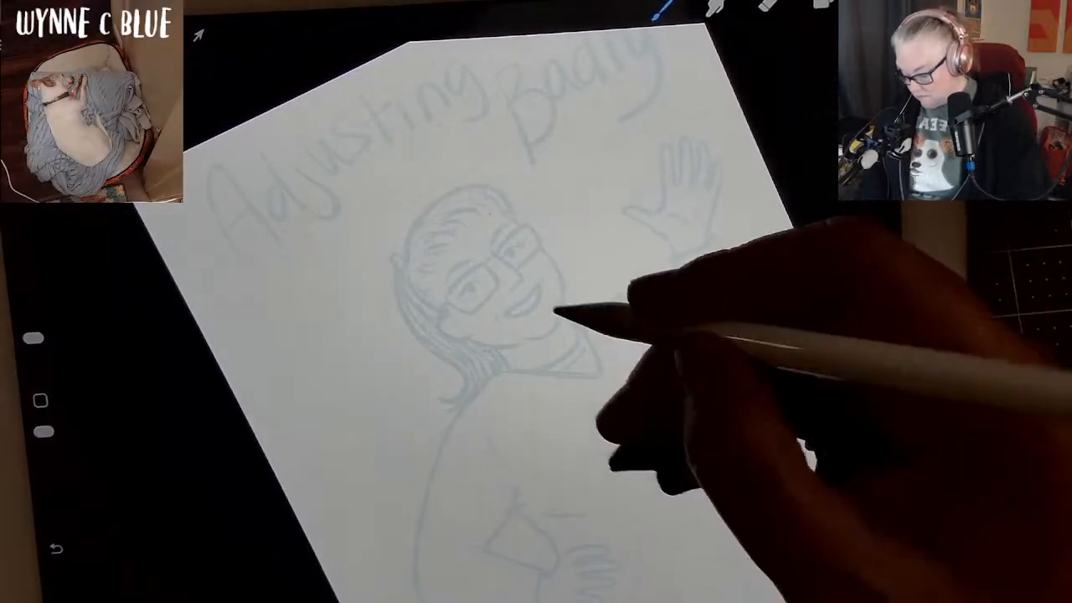
{"action": "left_click", "coordinate": [362, 490]}
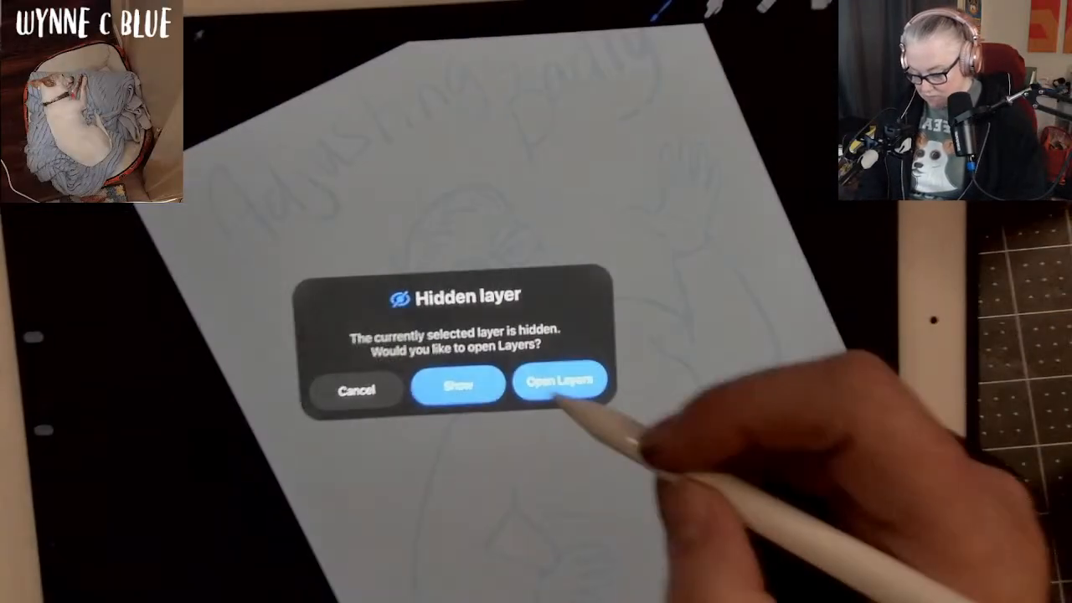
{"action": "left_click", "coordinate": [457, 383]}
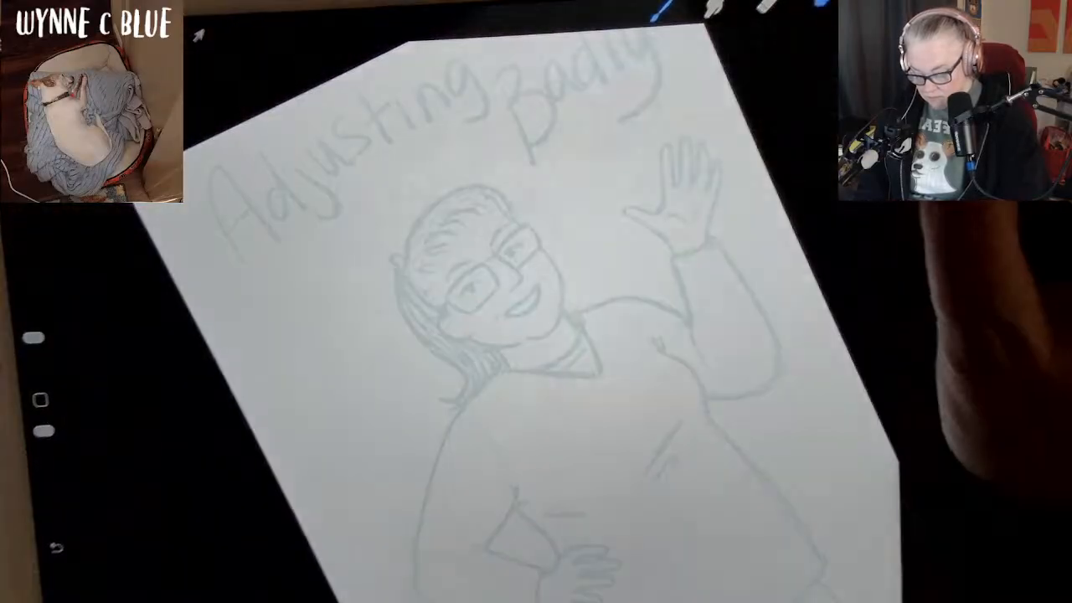
{"action": "left_click", "coordinate": [822, 4]}
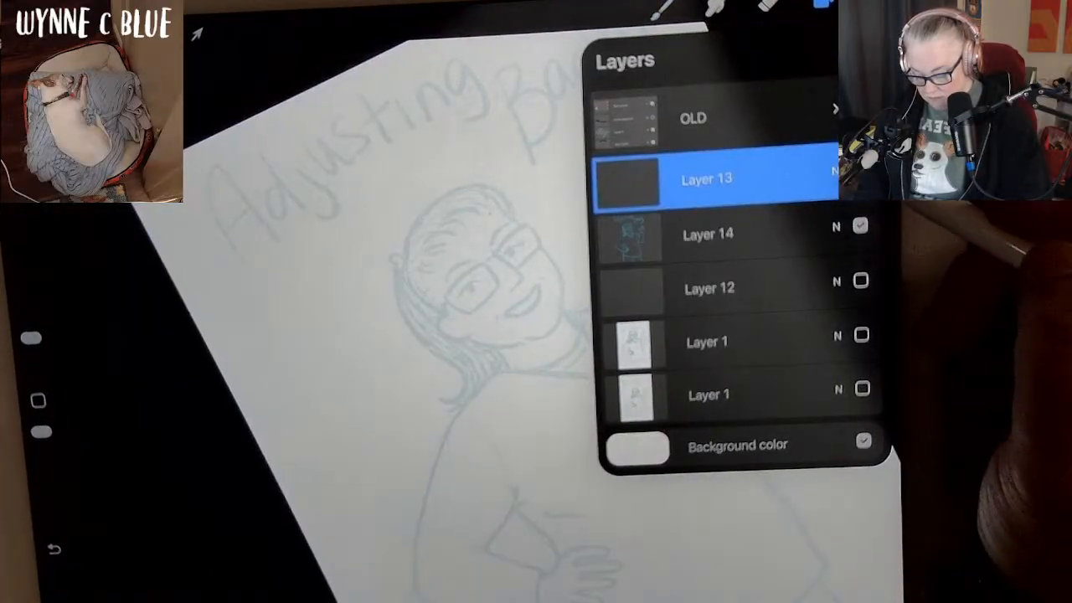
{"action": "left_click", "coordinate": [859, 173]}
{"action": "left_click", "coordinate": [822, 4]}
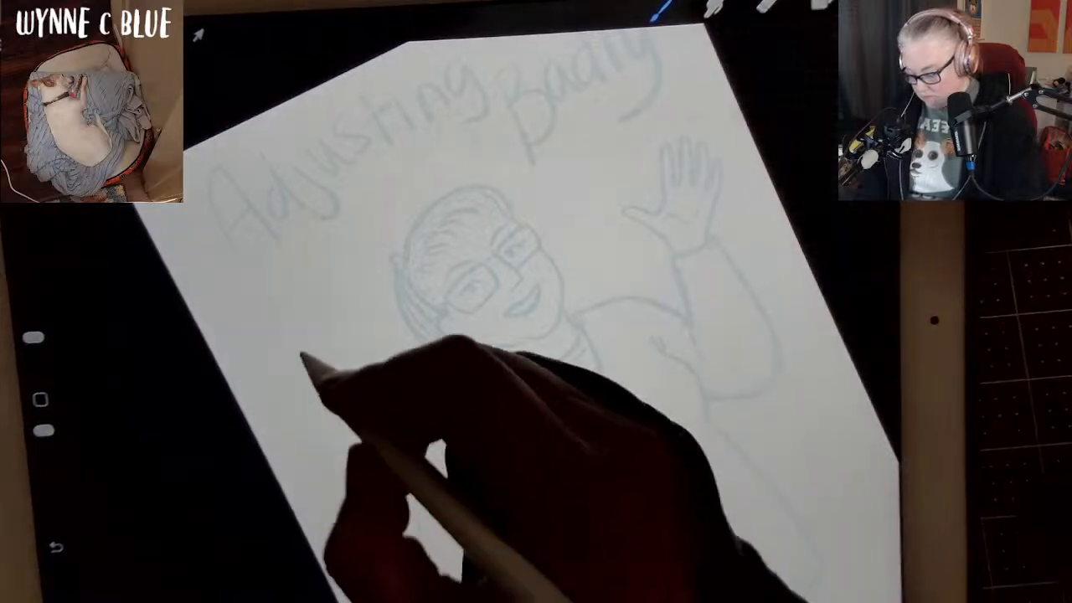
Test the brush with a loose squiggle on the blank area beside the woman's shoulder and undo it.
{"action": "mouse_move", "coordinate": [319, 310]}
{"action": "left_mouse_down"}
{"action": "mouse_move", "coordinate": [282, 394]}
{"action": "mouse_move", "coordinate": [335, 467]}
{"action": "left_mouse_up"}
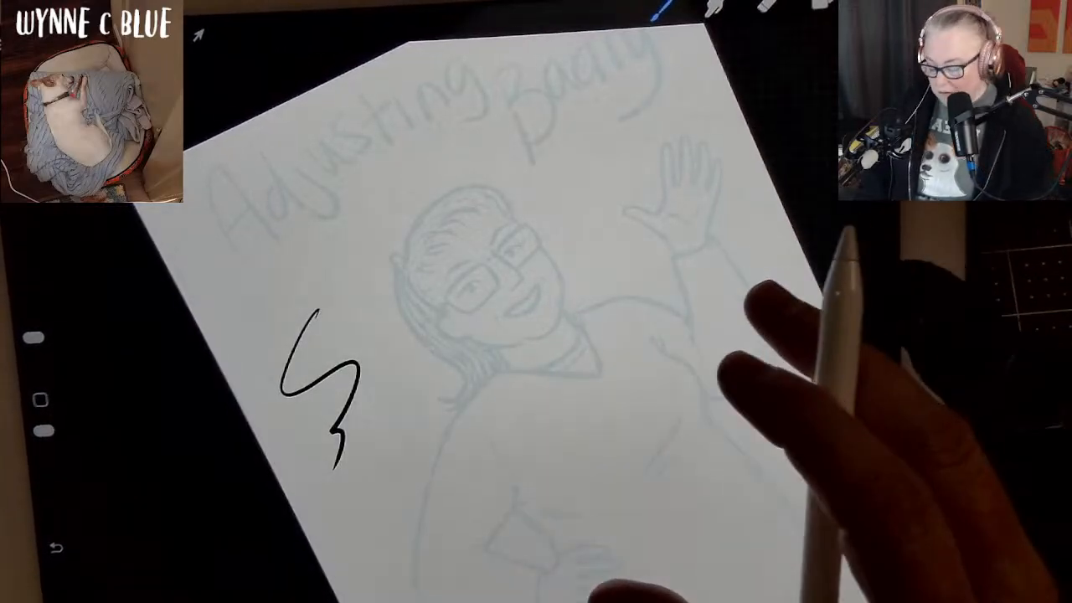
{"action": "key", "text": "ctrl+z"}
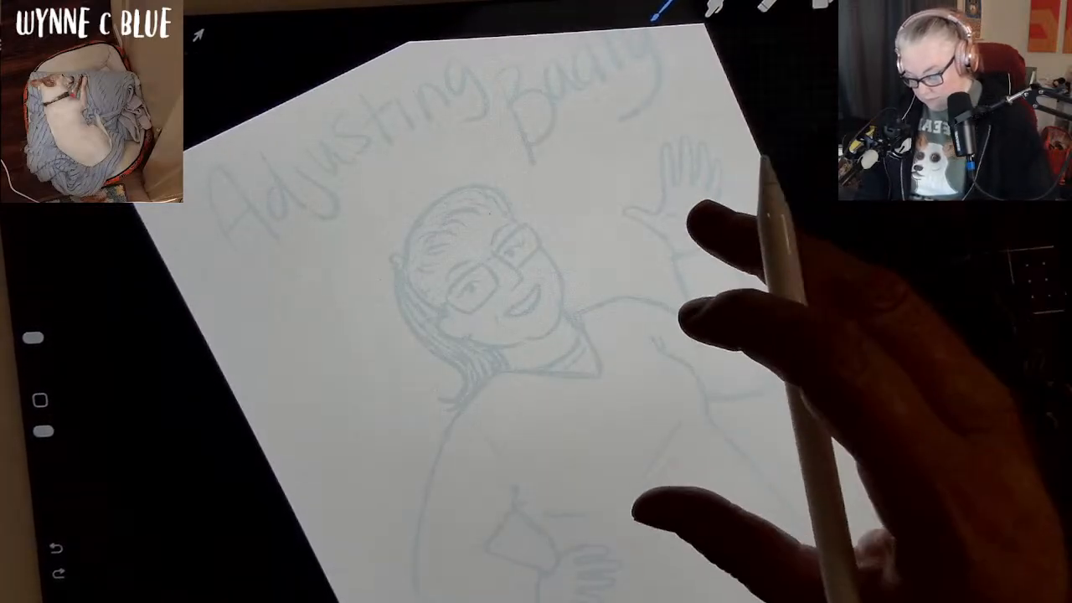
Ink the woman's glasses in black over the faint sketch, drawing both rectangular lenses and the bridge and redoing one lens edge.
{"action": "mouse_move", "coordinate": [653, 507]}
{"action": "left_mouse_down"}
{"action": "mouse_move", "coordinate": [614, 574]}
{"action": "mouse_move", "coordinate": [642, 550]}
{"action": "mouse_move", "coordinate": [663, 502]}
{"action": "mouse_move", "coordinate": [716, 511]}
{"action": "mouse_move", "coordinate": [710, 521]}
{"action": "left_mouse_up"}
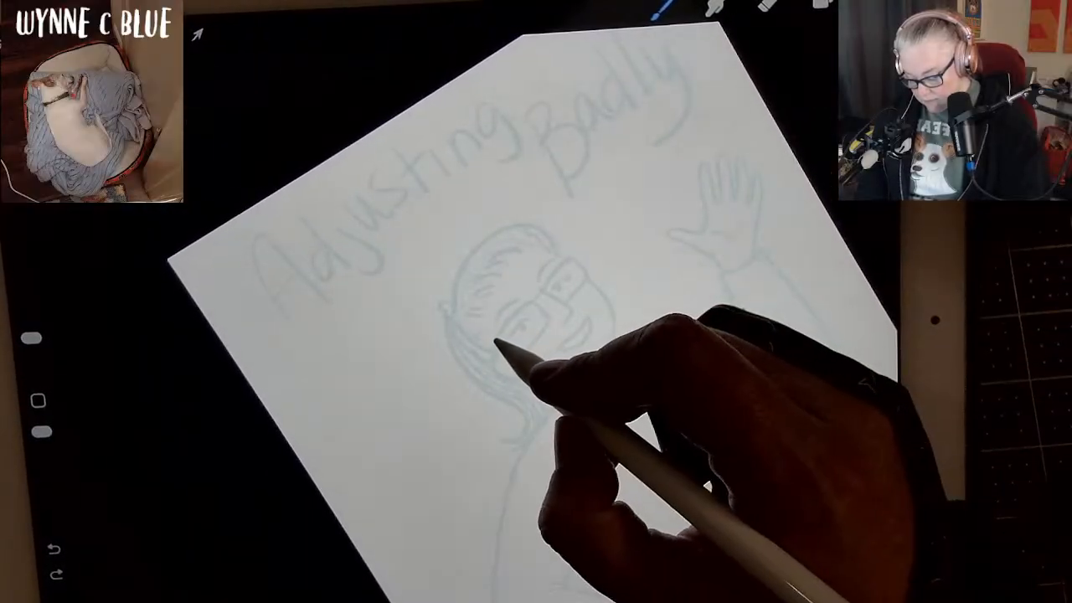
{"action": "left_click_drag", "start_coordinate": [498, 339], "coordinate": [536, 298]}
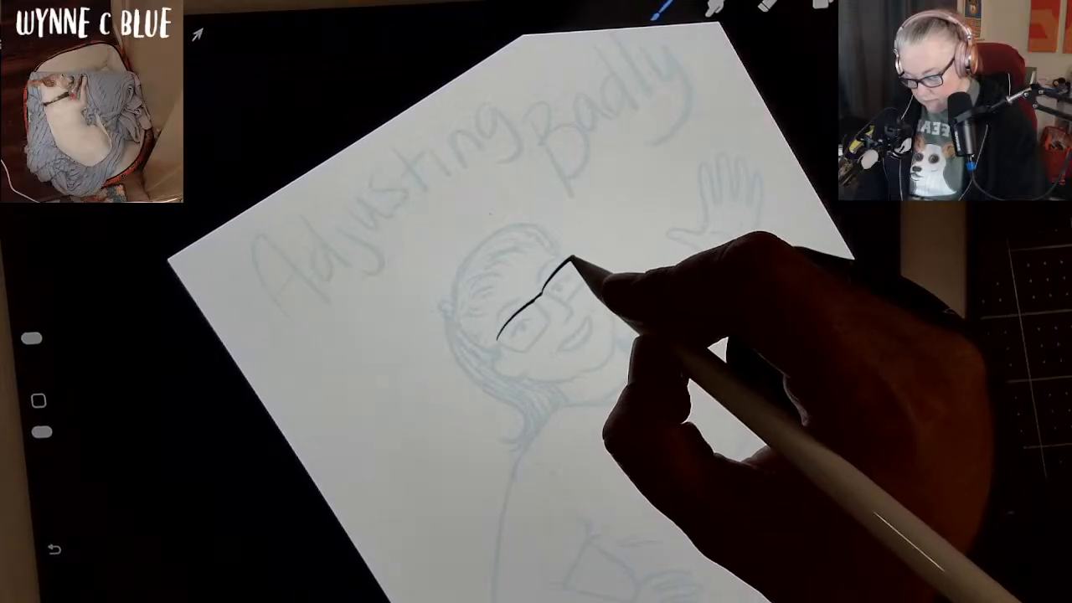
{"action": "left_click_drag", "start_coordinate": [565, 301], "coordinate": [588, 283]}
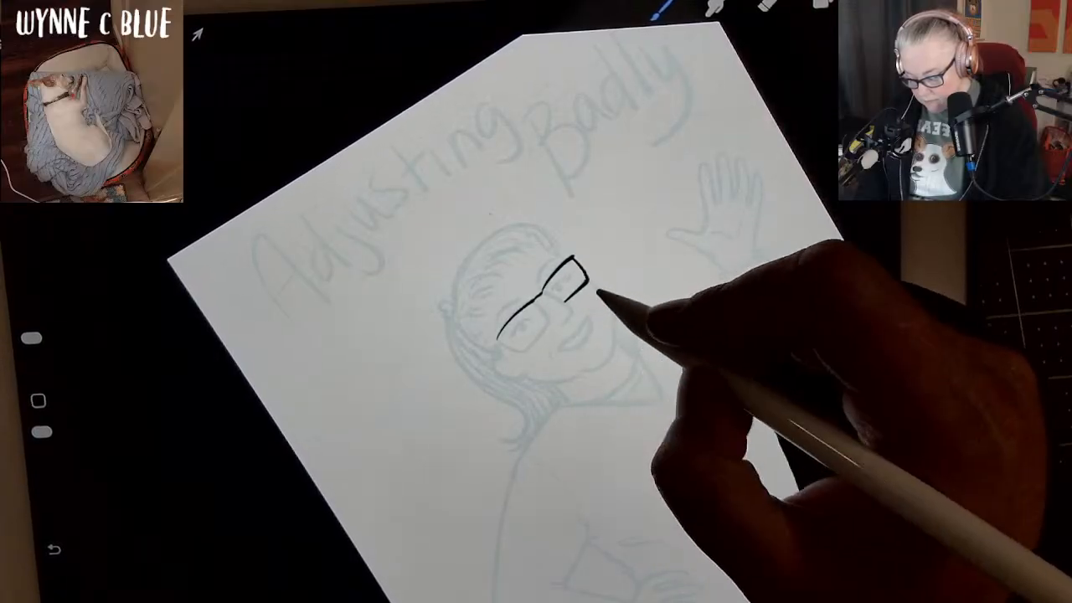
{"action": "mouse_move", "coordinate": [522, 350]}
{"action": "left_mouse_down"}
{"action": "mouse_move", "coordinate": [552, 314]}
{"action": "mouse_move", "coordinate": [545, 309]}
{"action": "mouse_move", "coordinate": [546, 320]}
{"action": "left_mouse_up"}
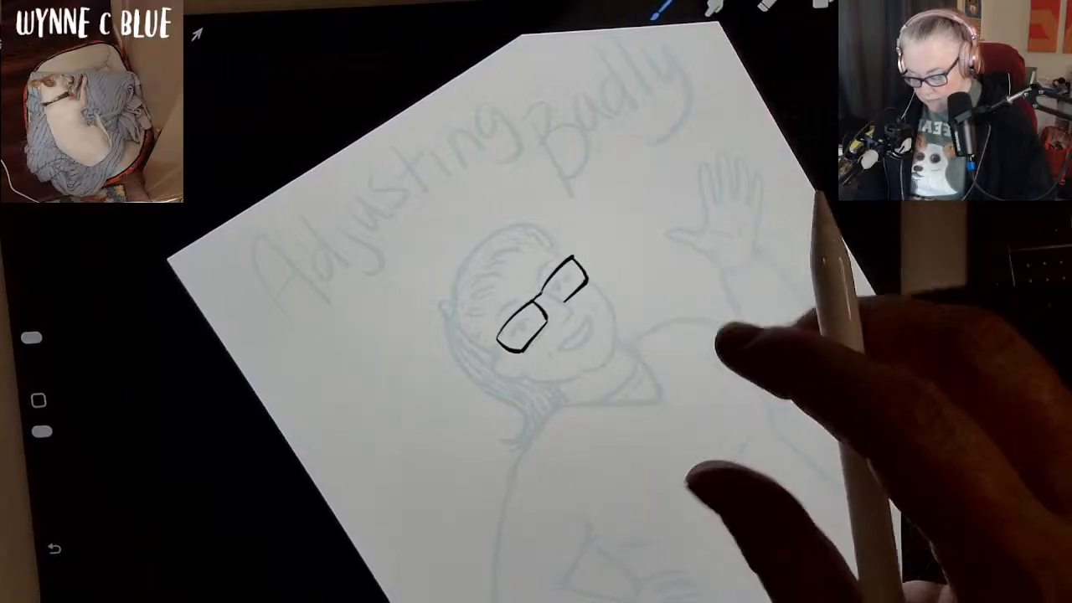
{"action": "key", "text": "ctrl+z"}
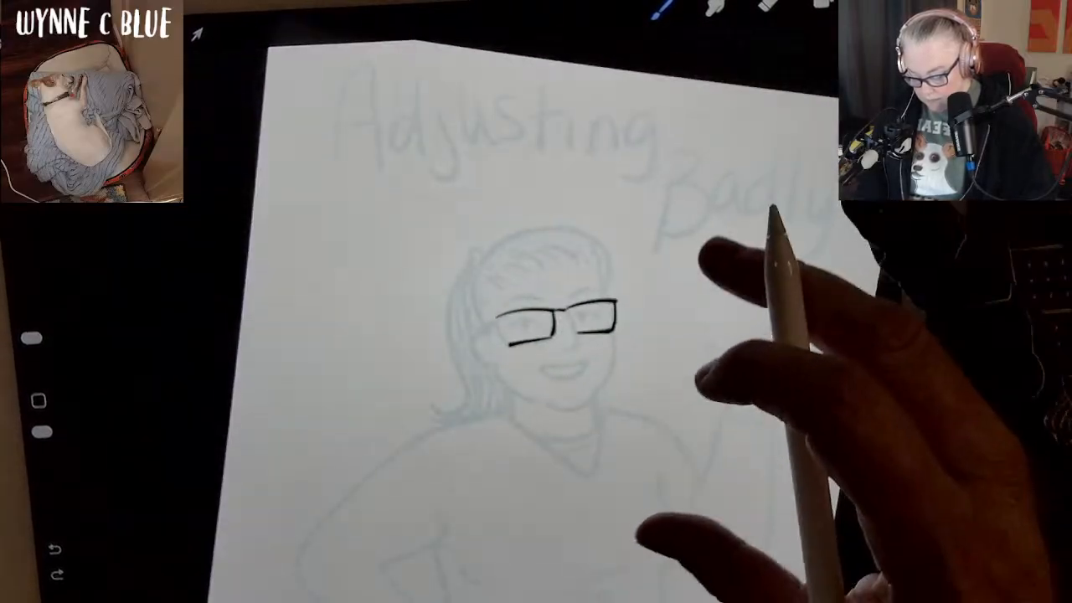
{"action": "left_click_drag", "start_coordinate": [707, 253], "coordinate": [770, 284]}
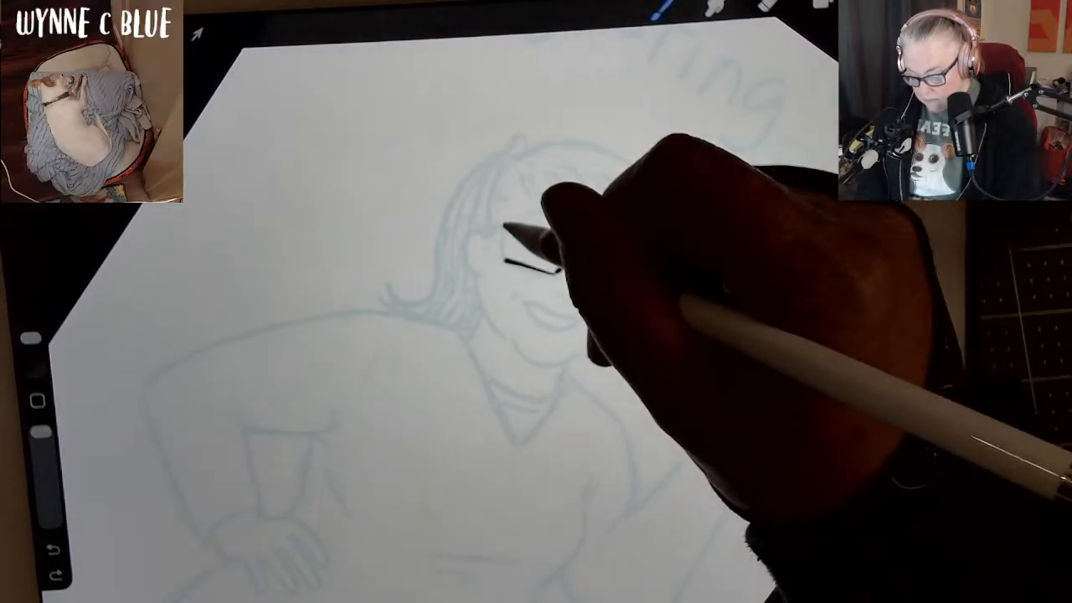
{"action": "left_click_drag", "start_coordinate": [505, 225], "coordinate": [506, 261]}
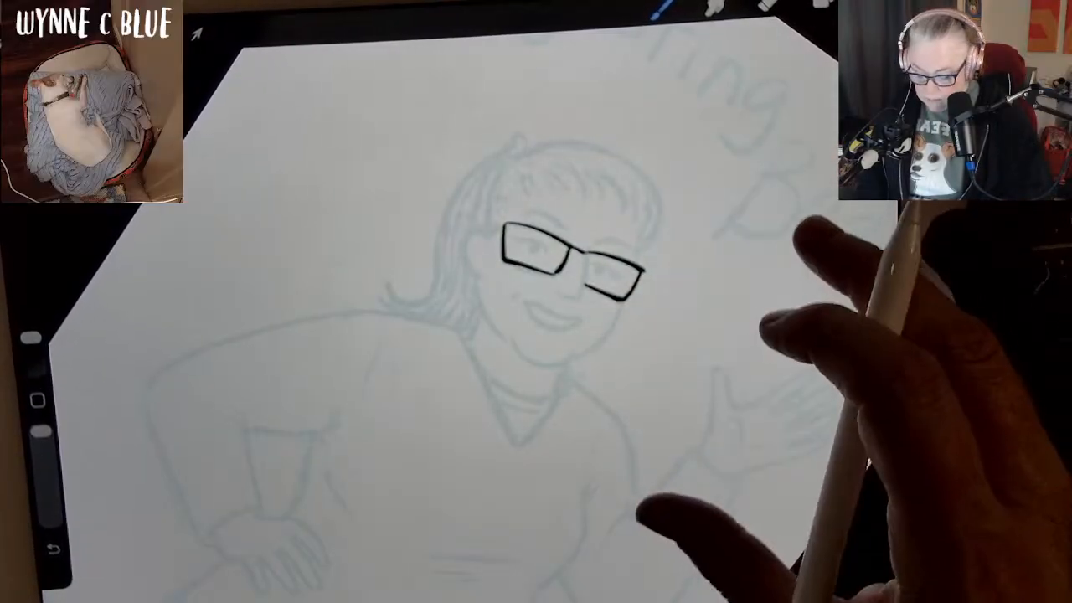
Ink the woman's nose between the lenses, undoing and redrawing the curved line at its tip.
{"action": "left_click_drag", "start_coordinate": [577, 277], "coordinate": [580, 323]}
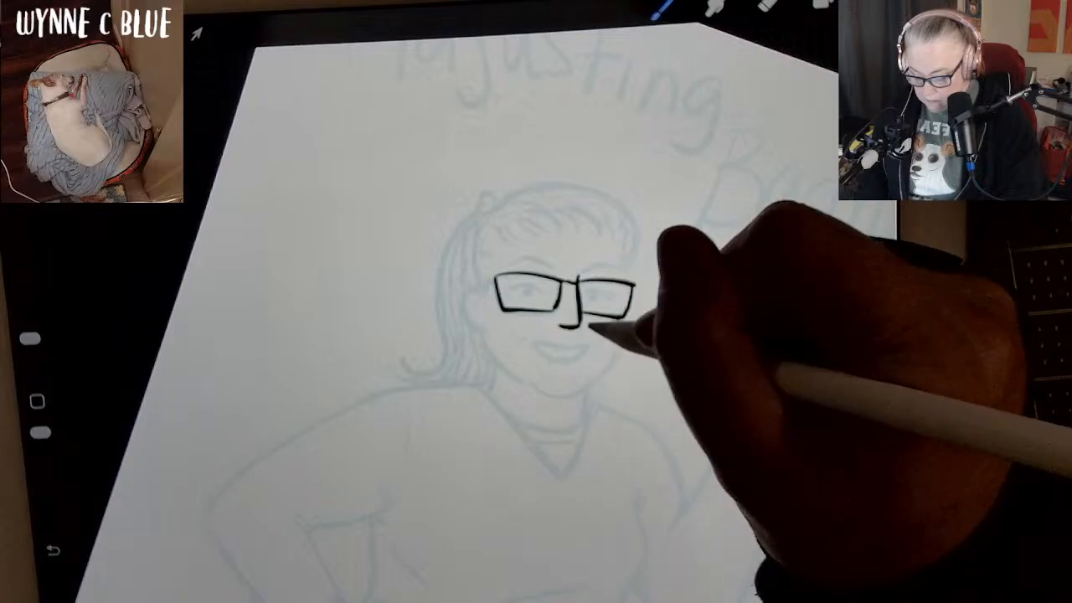
{"action": "key", "text": "ctrl+z"}
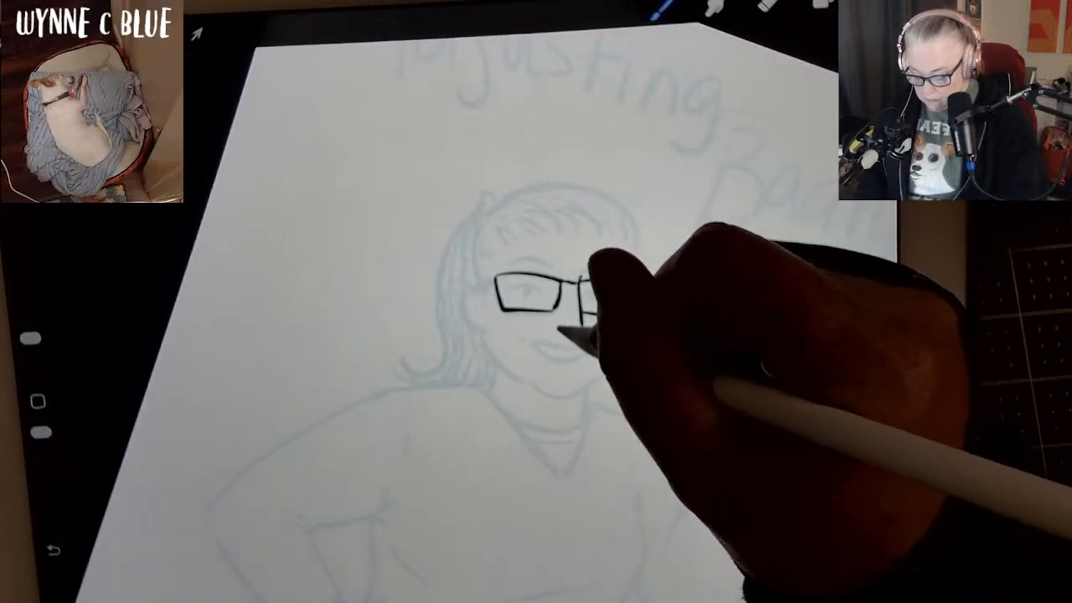
{"action": "left_click_drag", "start_coordinate": [556, 329], "coordinate": [580, 326]}
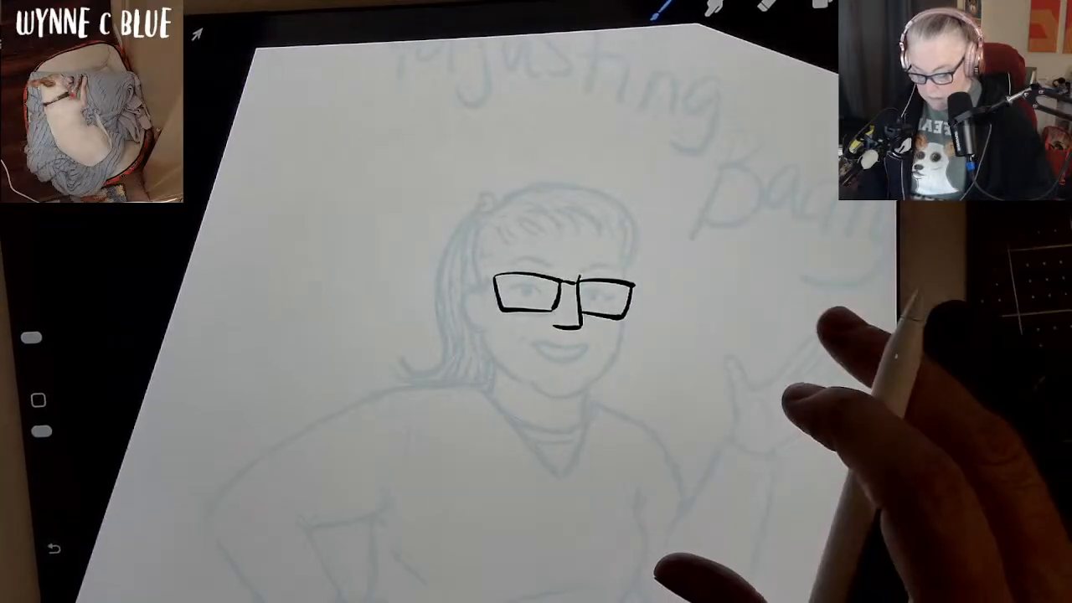
Ink both eyebrows and the eyes inside the glasses, adding upper lids, lashes and dark pupils over the sketch.
{"action": "left_click_drag", "start_coordinate": [799, 330], "coordinate": [707, 328]}
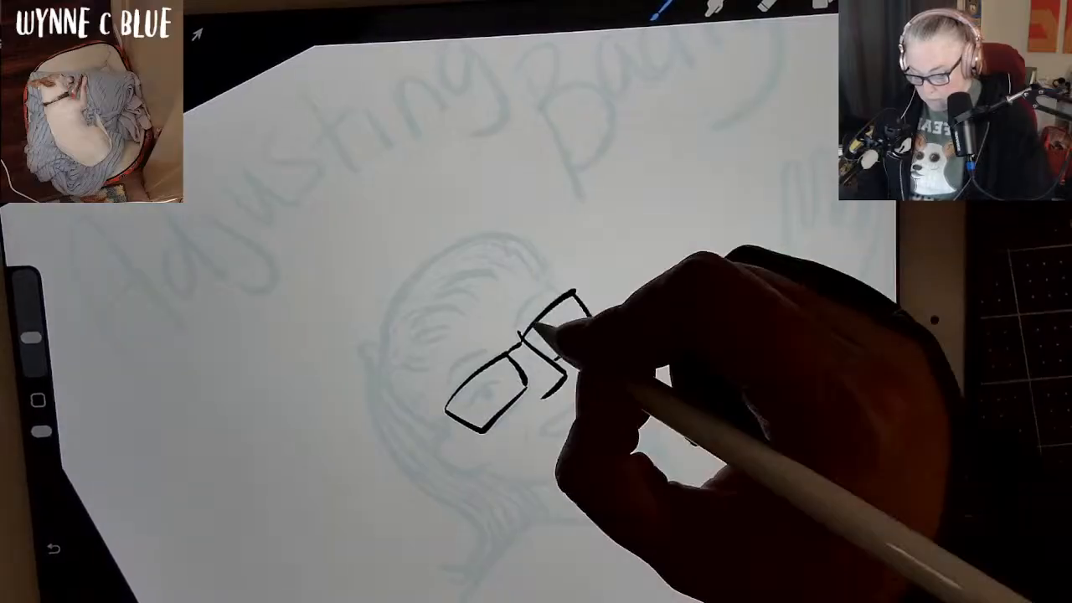
{"action": "left_click_drag", "start_coordinate": [528, 301], "coordinate": [546, 290]}
{"action": "mouse_move", "coordinate": [489, 351]}
{"action": "left_mouse_down"}
{"action": "mouse_move", "coordinate": [448, 378]}
{"action": "mouse_move", "coordinate": [488, 381]}
{"action": "mouse_move", "coordinate": [472, 402]}
{"action": "left_mouse_up"}
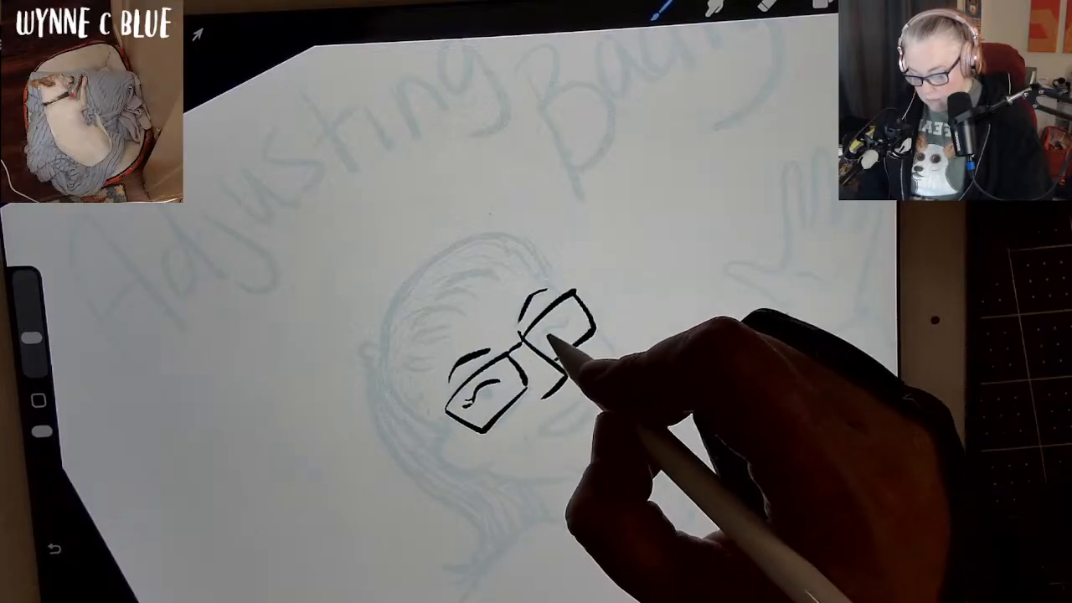
{"action": "mouse_move", "coordinate": [538, 342]}
{"action": "left_mouse_down"}
{"action": "mouse_move", "coordinate": [566, 318]}
{"action": "mouse_move", "coordinate": [556, 327]}
{"action": "left_mouse_up"}
{"action": "left_click_drag", "start_coordinate": [480, 388], "coordinate": [489, 393]}
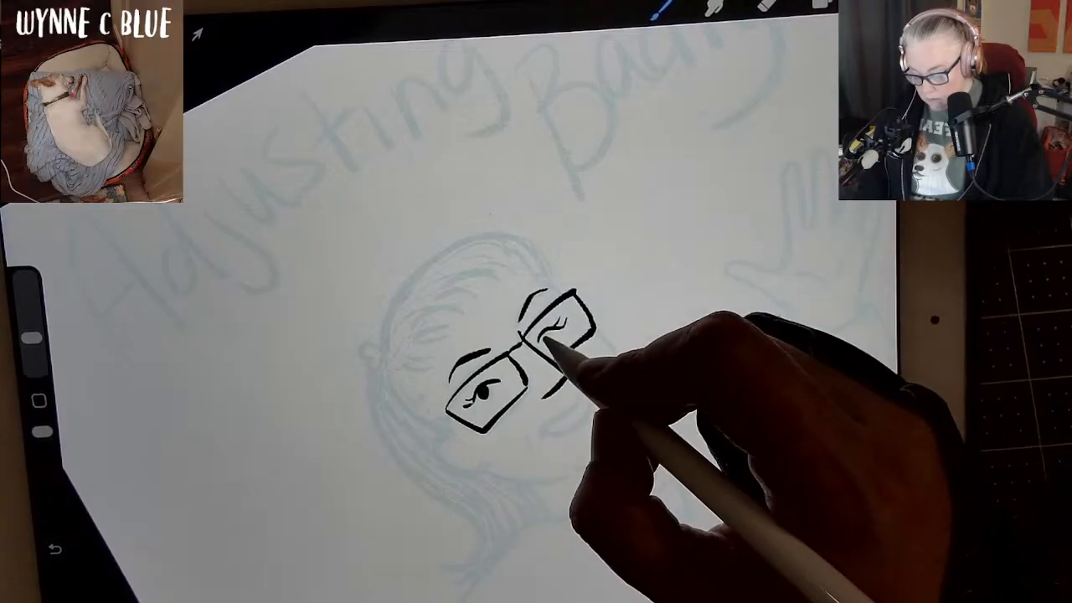
{"action": "left_click_drag", "start_coordinate": [544, 332], "coordinate": [552, 336]}
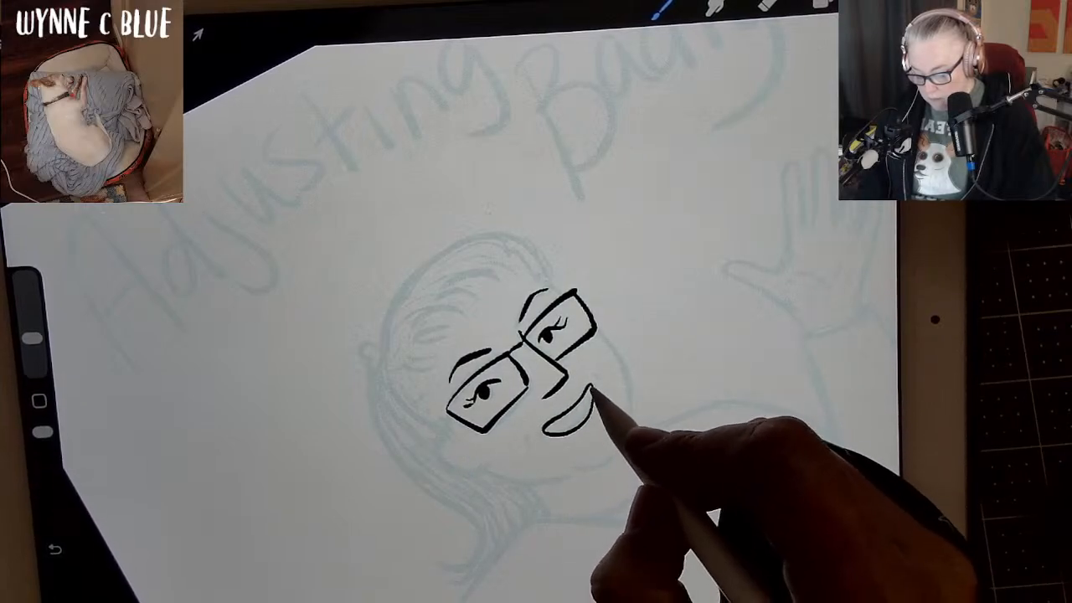
Ink the smiling mouth, redrawing its lower lip curve, add a small crease beside each corner, and finish the eye details.
{"action": "key", "text": "ctrl+z"}
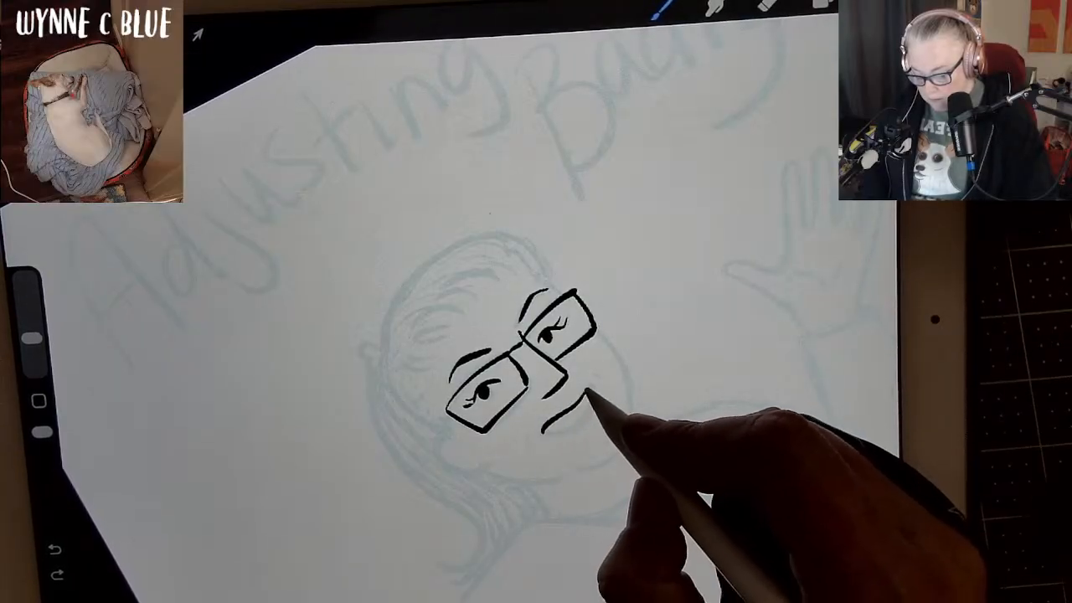
{"action": "left_click_drag", "start_coordinate": [588, 390], "coordinate": [593, 386]}
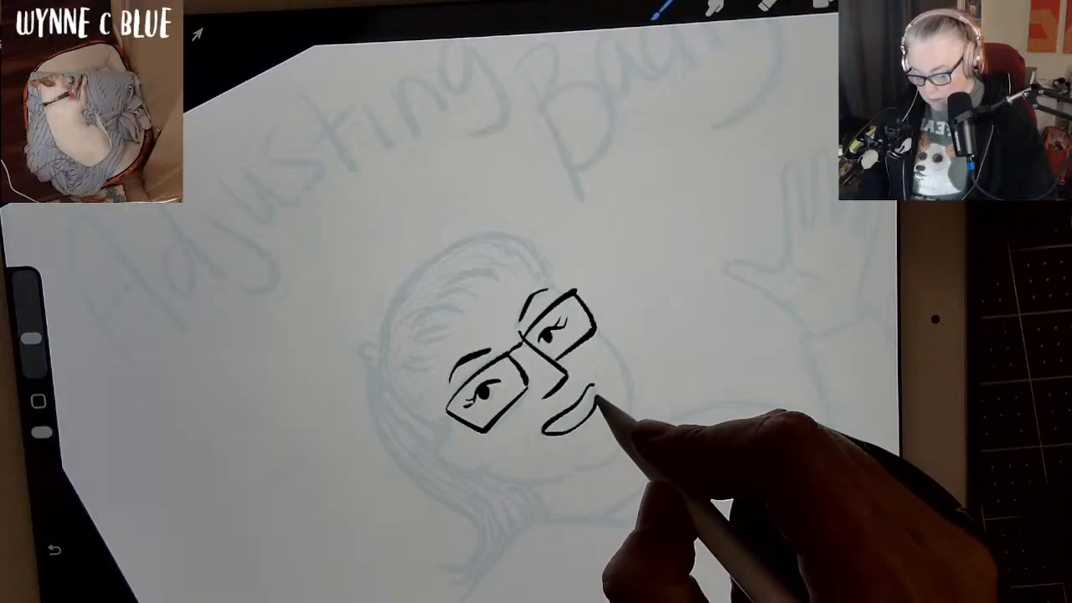
{"action": "left_click_drag", "start_coordinate": [529, 428], "coordinate": [526, 436]}
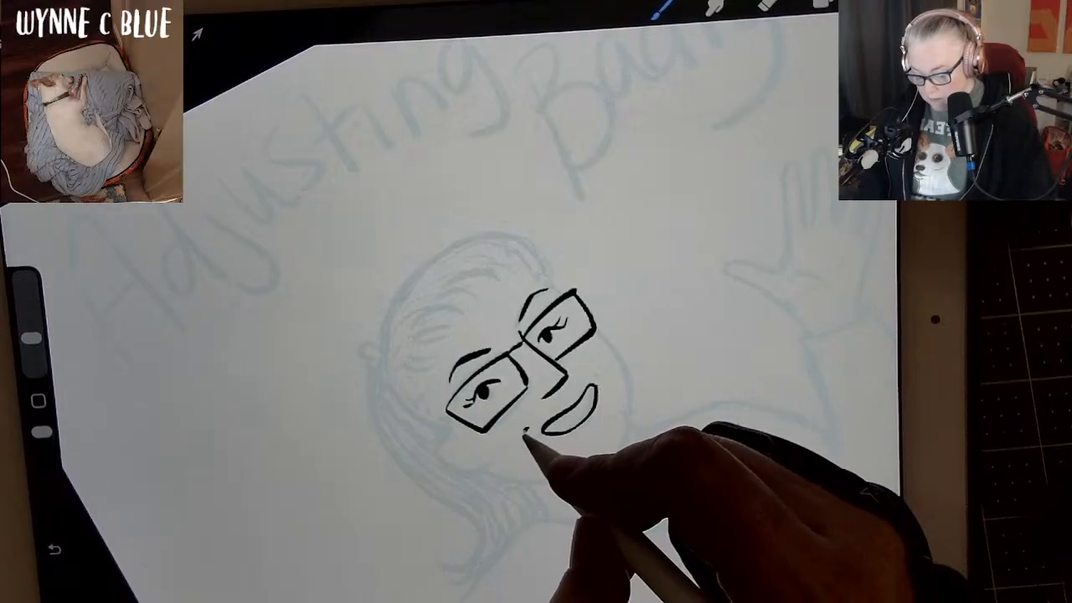
{"action": "left_click_drag", "start_coordinate": [592, 374], "coordinate": [601, 372]}
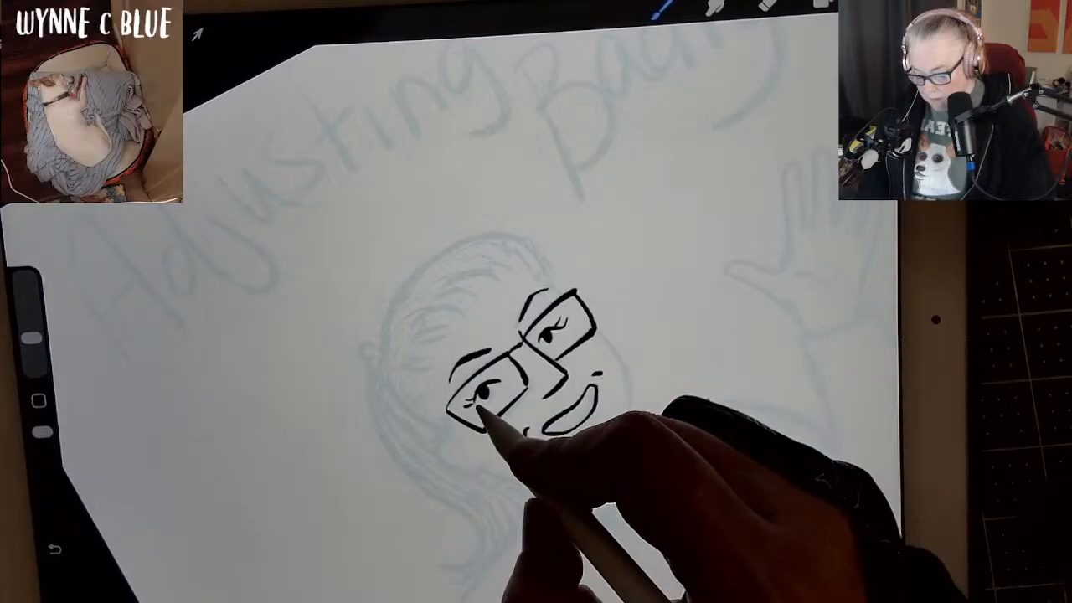
{"action": "left_click_drag", "start_coordinate": [542, 341], "coordinate": [556, 337]}
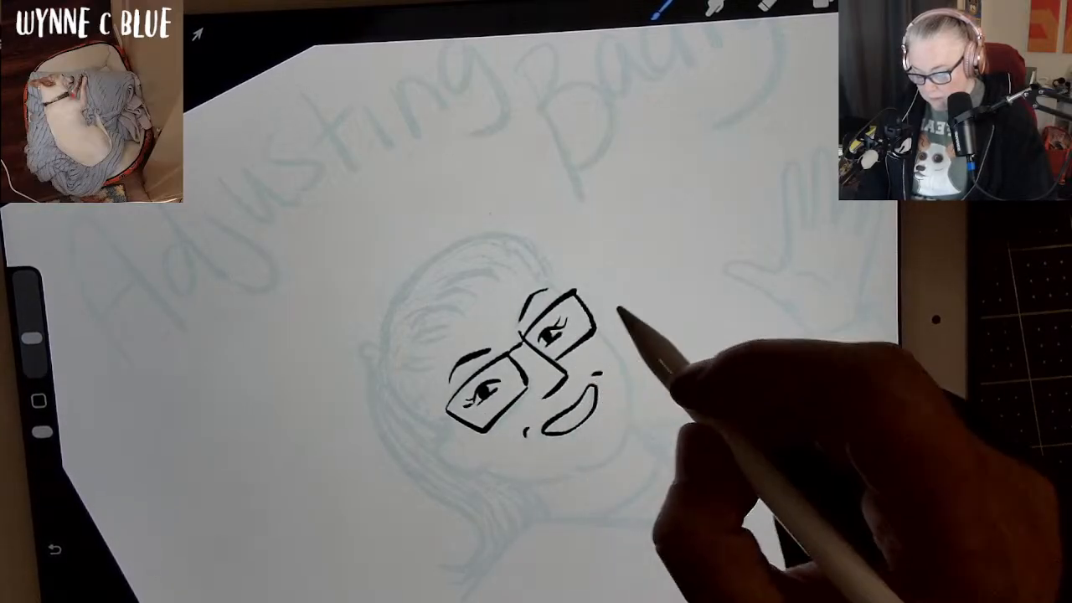
Ink the face outline with the ear, both cheeks and jaw, undoing and redrawing the curved chin line.
{"action": "mouse_move", "coordinate": [746, 287]}
{"action": "left_mouse_down"}
{"action": "mouse_move", "coordinate": [768, 356]}
{"action": "mouse_move", "coordinate": [668, 282]}
{"action": "mouse_move", "coordinate": [760, 300]}
{"action": "mouse_move", "coordinate": [751, 338]}
{"action": "left_mouse_up"}
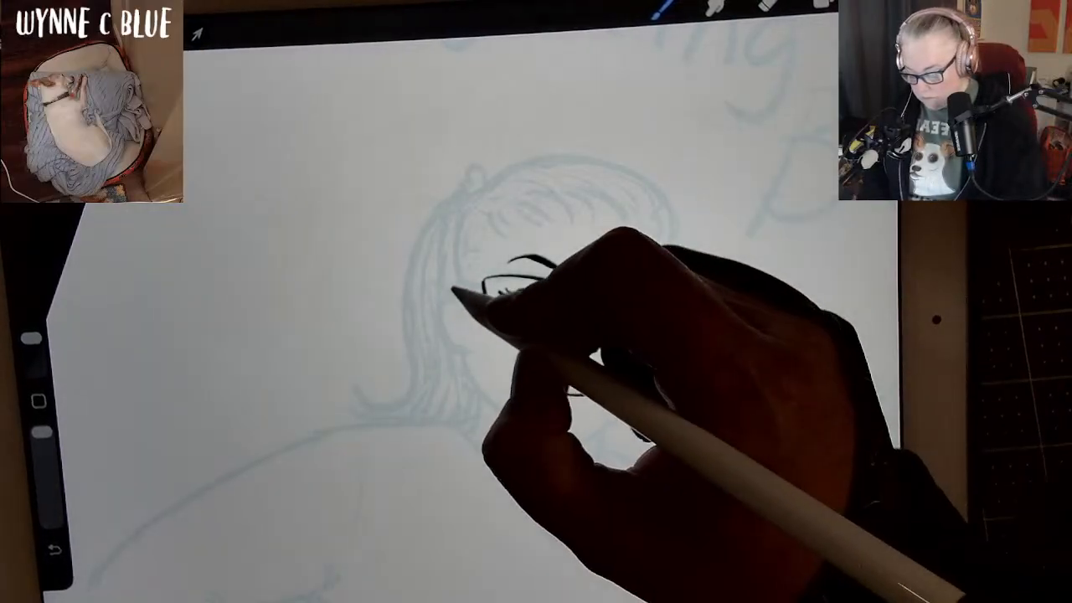
{"action": "mouse_move", "coordinate": [460, 292]}
{"action": "left_mouse_down"}
{"action": "mouse_move", "coordinate": [439, 317]}
{"action": "mouse_move", "coordinate": [449, 342]}
{"action": "mouse_move", "coordinate": [502, 410]}
{"action": "mouse_move", "coordinate": [531, 425]}
{"action": "mouse_move", "coordinate": [674, 322]}
{"action": "left_mouse_up"}
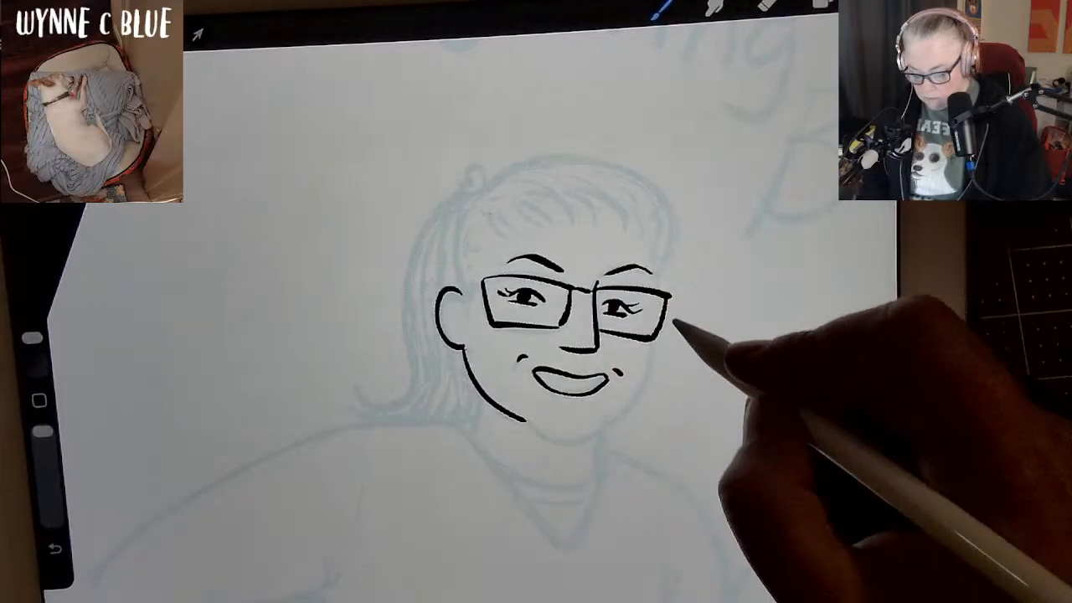
{"action": "left_click_drag", "start_coordinate": [656, 269], "coordinate": [657, 288]}
{"action": "left_click_drag", "start_coordinate": [650, 341], "coordinate": [644, 391]}
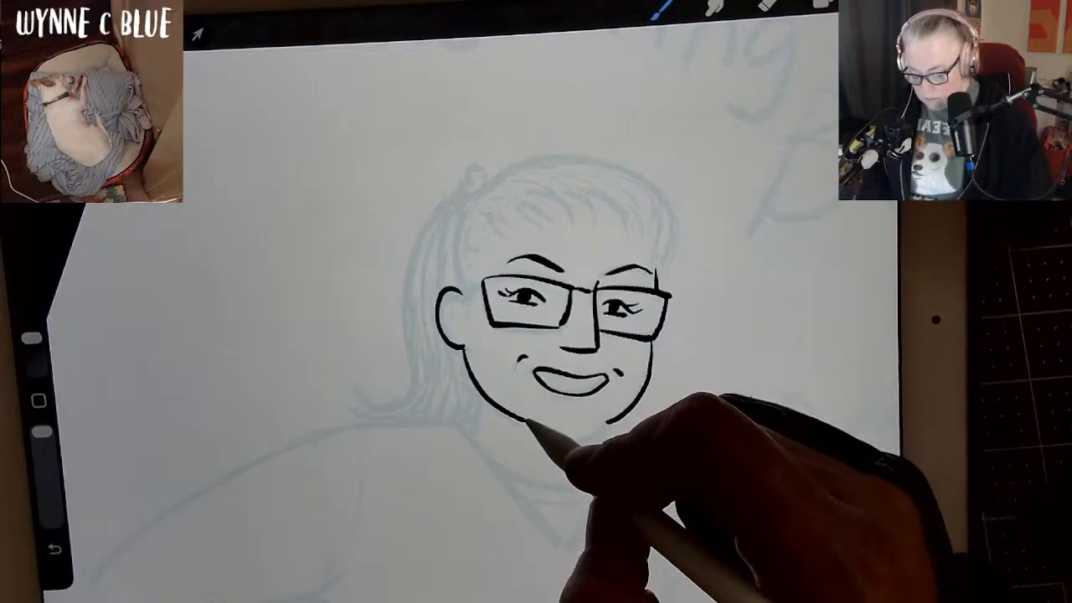
{"action": "left_click_drag", "start_coordinate": [526, 420], "coordinate": [578, 444]}
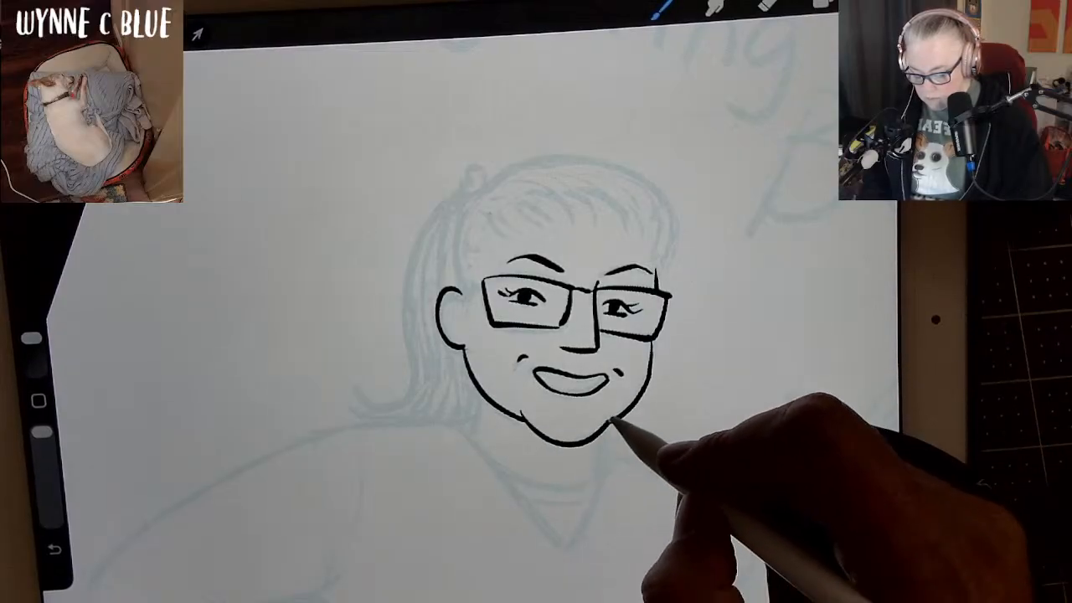
{"action": "key", "text": "ctrl+z"}
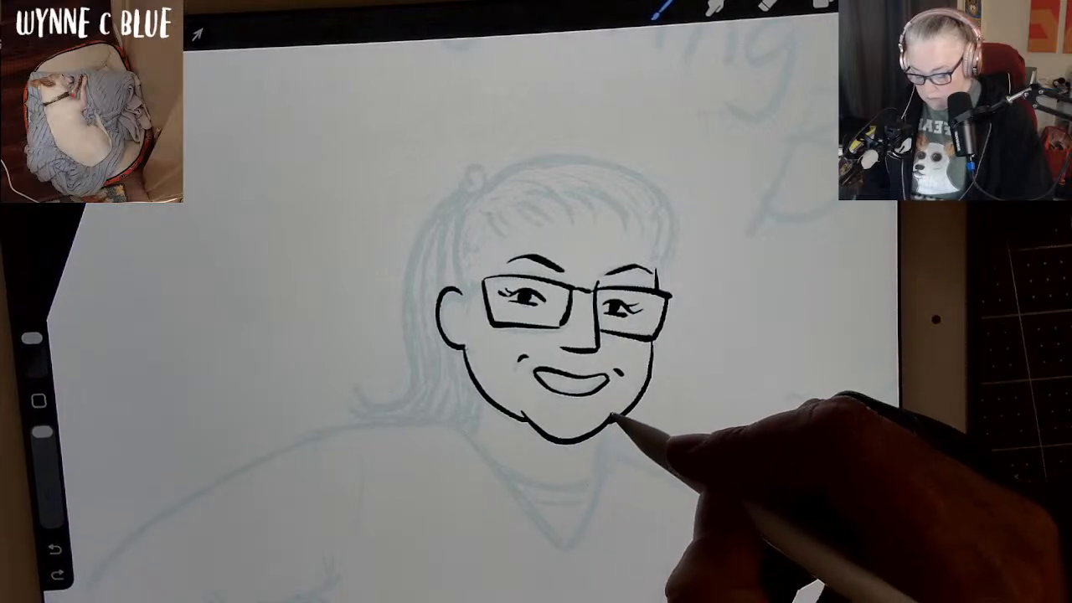
Ink the hair outline over the crown, the gathered hair tie and the long ponytail with its flicked end.
{"action": "mouse_move", "coordinate": [758, 398]}
{"action": "left_mouse_down"}
{"action": "mouse_move", "coordinate": [791, 335]}
{"action": "mouse_move", "coordinate": [801, 336]}
{"action": "mouse_move", "coordinate": [802, 371]}
{"action": "mouse_move", "coordinate": [621, 285]}
{"action": "mouse_move", "coordinate": [611, 265]}
{"action": "left_mouse_up"}
{"action": "key", "text": "ctrl+z"}
{"action": "mouse_move", "coordinate": [699, 445]}
{"action": "left_mouse_down"}
{"action": "mouse_move", "coordinate": [837, 395]}
{"action": "mouse_move", "coordinate": [792, 373]}
{"action": "left_mouse_up"}
{"action": "mouse_move", "coordinate": [558, 221]}
{"action": "left_mouse_down"}
{"action": "mouse_move", "coordinate": [545, 197]}
{"action": "mouse_move", "coordinate": [514, 185]}
{"action": "mouse_move", "coordinate": [463, 192]}
{"action": "mouse_move", "coordinate": [412, 226]}
{"action": "mouse_move", "coordinate": [392, 272]}
{"action": "left_mouse_up"}
{"action": "left_click_drag", "start_coordinate": [390, 310], "coordinate": [436, 360]}
{"action": "mouse_move", "coordinate": [391, 270]}
{"action": "left_mouse_down"}
{"action": "mouse_move", "coordinate": [393, 310]}
{"action": "mouse_move", "coordinate": [382, 325]}
{"action": "mouse_move", "coordinate": [369, 303]}
{"action": "mouse_move", "coordinate": [373, 281]}
{"action": "mouse_move", "coordinate": [356, 292]}
{"action": "mouse_move", "coordinate": [357, 335]}
{"action": "mouse_move", "coordinate": [397, 395]}
{"action": "mouse_move", "coordinate": [445, 432]}
{"action": "mouse_move", "coordinate": [472, 480]}
{"action": "mouse_move", "coordinate": [431, 490]}
{"action": "left_mouse_up"}
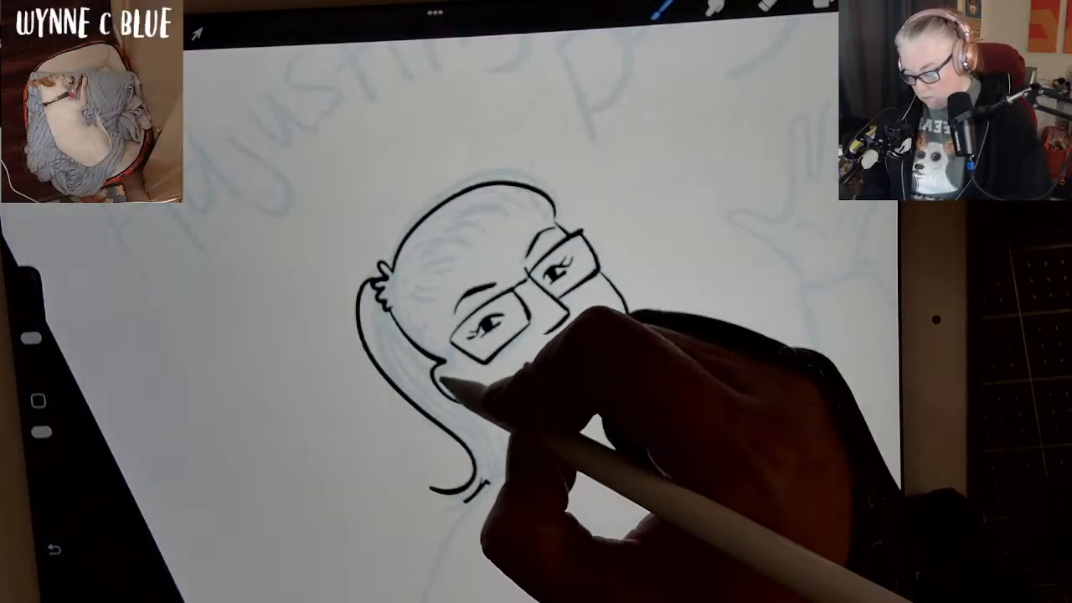
Ink the inner ear detail and the two neck lines running down from the jaw.
{"action": "left_click_drag", "start_coordinate": [443, 381], "coordinate": [464, 381]}
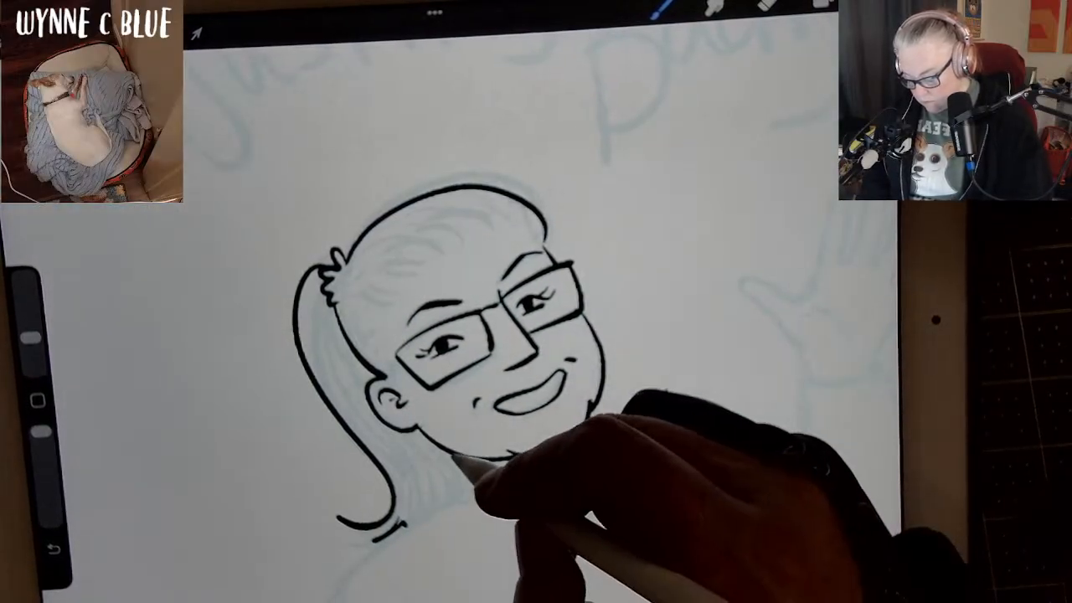
{"action": "left_click_drag", "start_coordinate": [458, 457], "coordinate": [473, 485]}
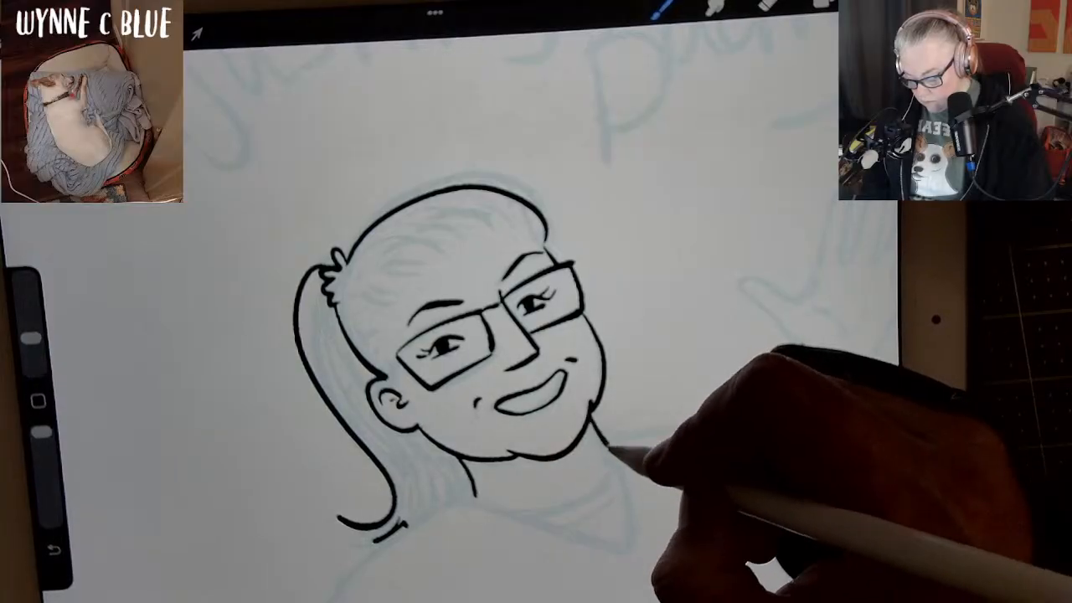
{"action": "scroll", "coordinate": [502, 351], "scroll_direction": "down", "scroll_amount": 1}
{"action": "scroll", "coordinate": [502, 351], "scroll_direction": "up", "scroll_amount": 3}
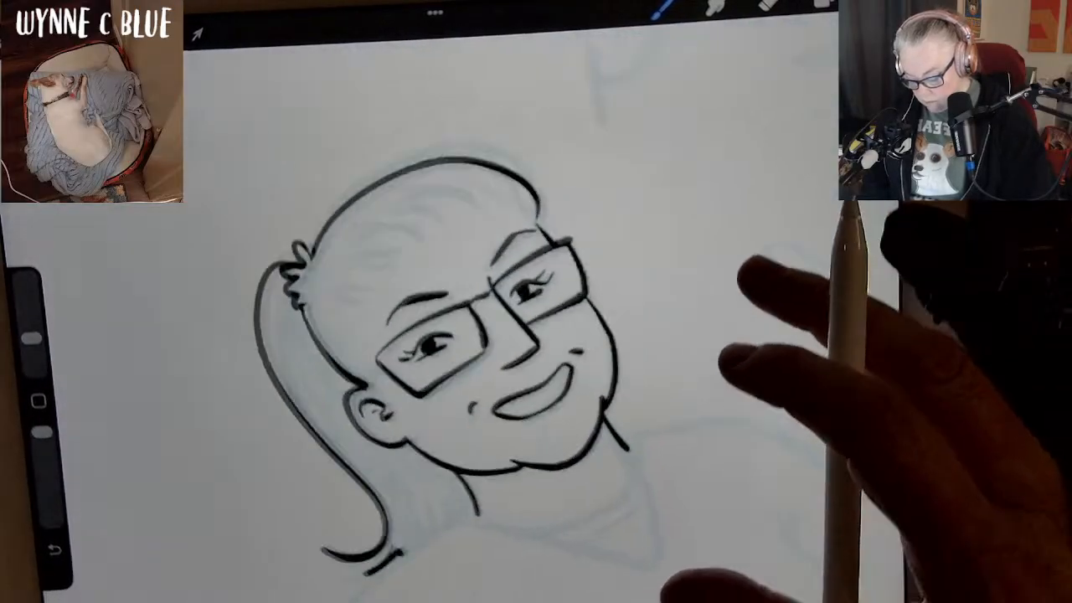
Try darkening the inside corners of the smiling mouth with black strokes, and undo them.
{"action": "left_click_drag", "start_coordinate": [737, 356], "coordinate": [732, 291]}
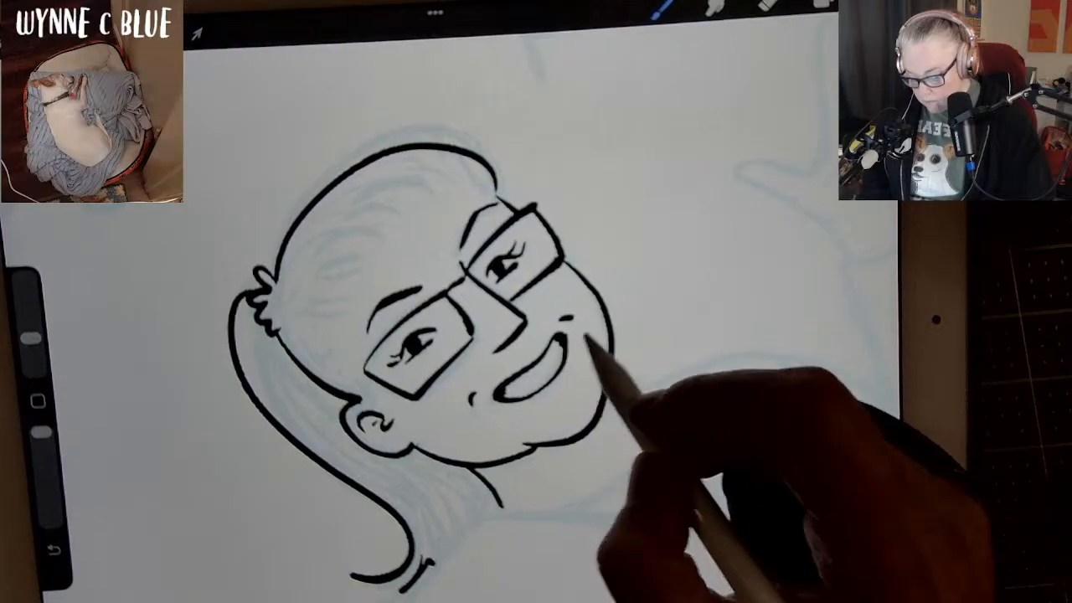
{"action": "key", "text": "ctrl+z"}
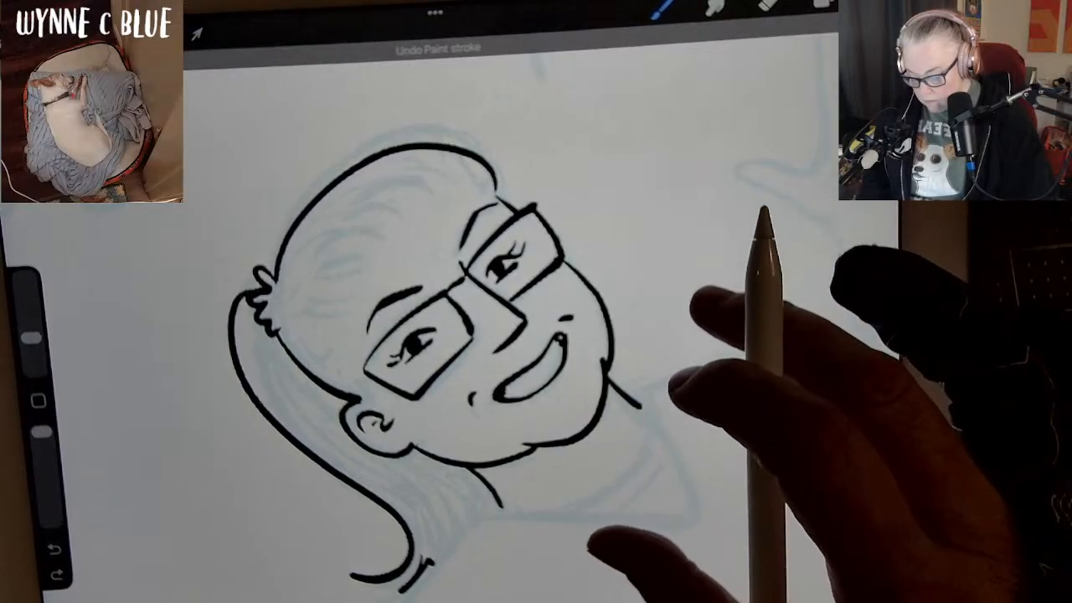
{"action": "key", "text": "ctrl+z"}
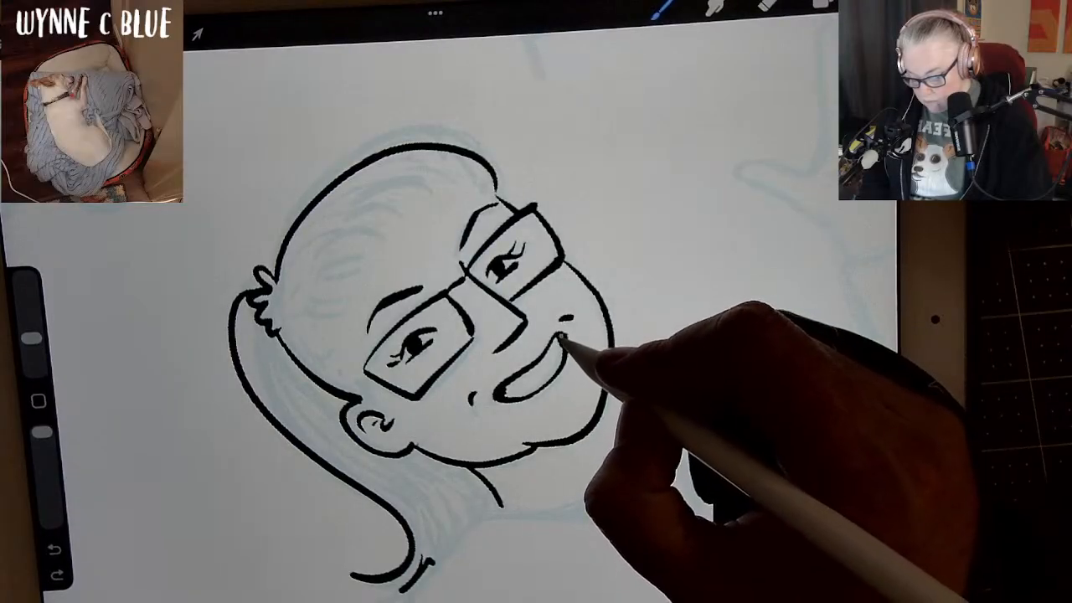
{"action": "left_click_drag", "start_coordinate": [562, 340], "coordinate": [566, 352]}
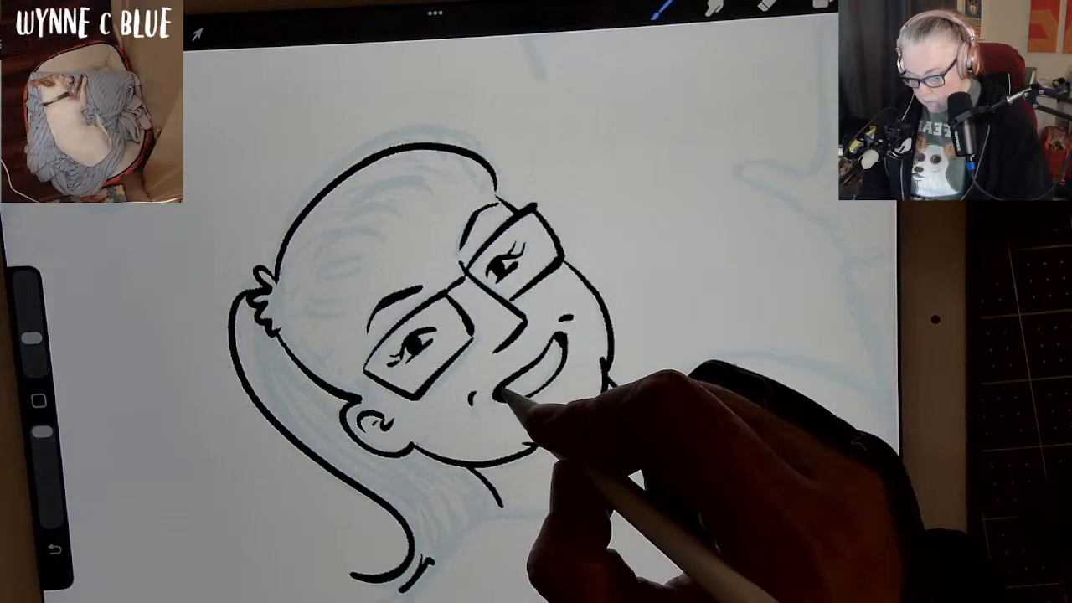
{"action": "left_click_drag", "start_coordinate": [511, 397], "coordinate": [544, 392]}
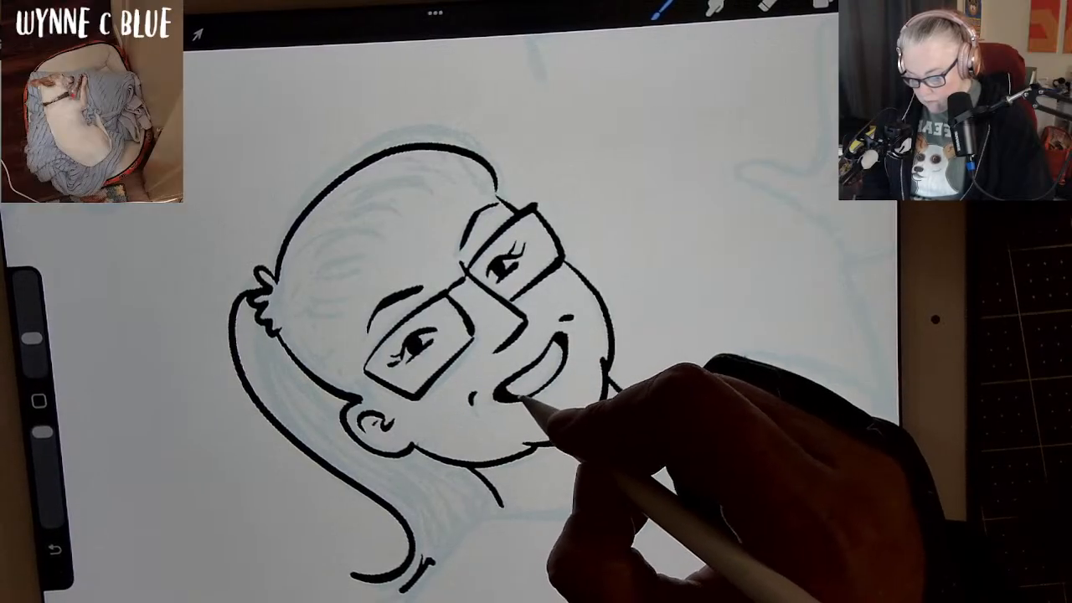
{"action": "mouse_move", "coordinate": [603, 374]}
{"action": "left_mouse_down"}
{"action": "mouse_move", "coordinate": [640, 406]}
{"action": "mouse_move", "coordinate": [728, 388]}
{"action": "mouse_move", "coordinate": [802, 448]}
{"action": "left_mouse_up"}
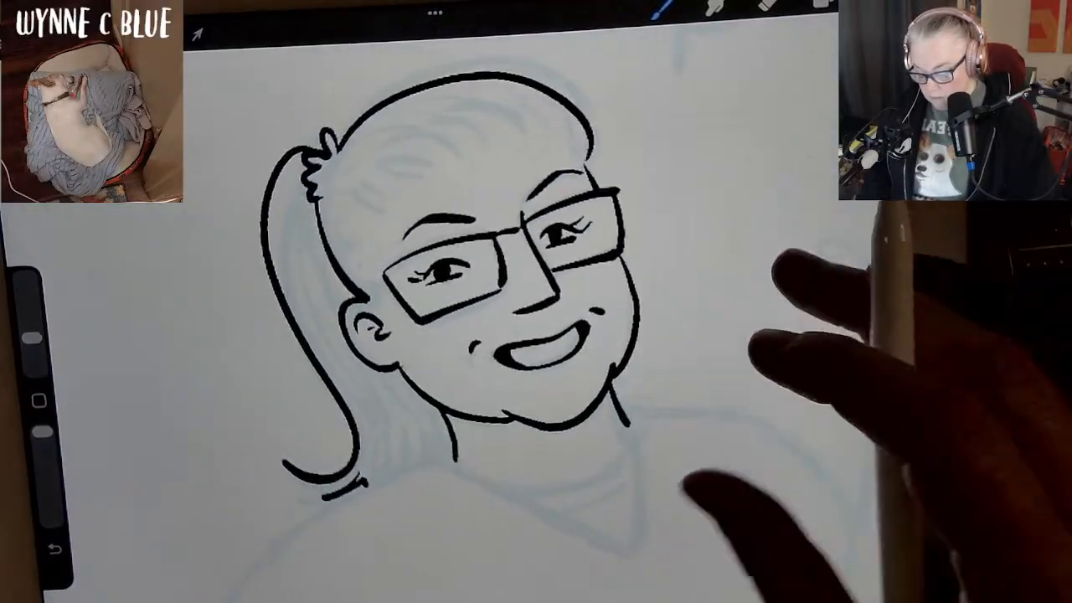
{"action": "key", "text": "ctrl+z"}
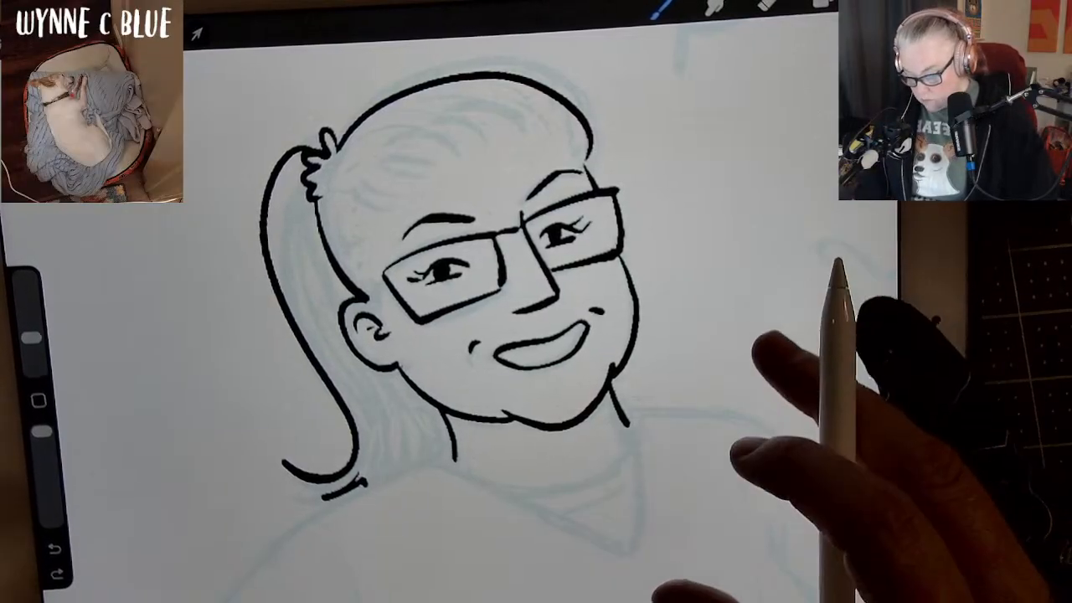
Extend the neck line and ink the V-shaped neckline with the curved shirt bands inside it.
{"action": "scroll", "coordinate": [469, 319], "scroll_direction": "down", "scroll_amount": 5}
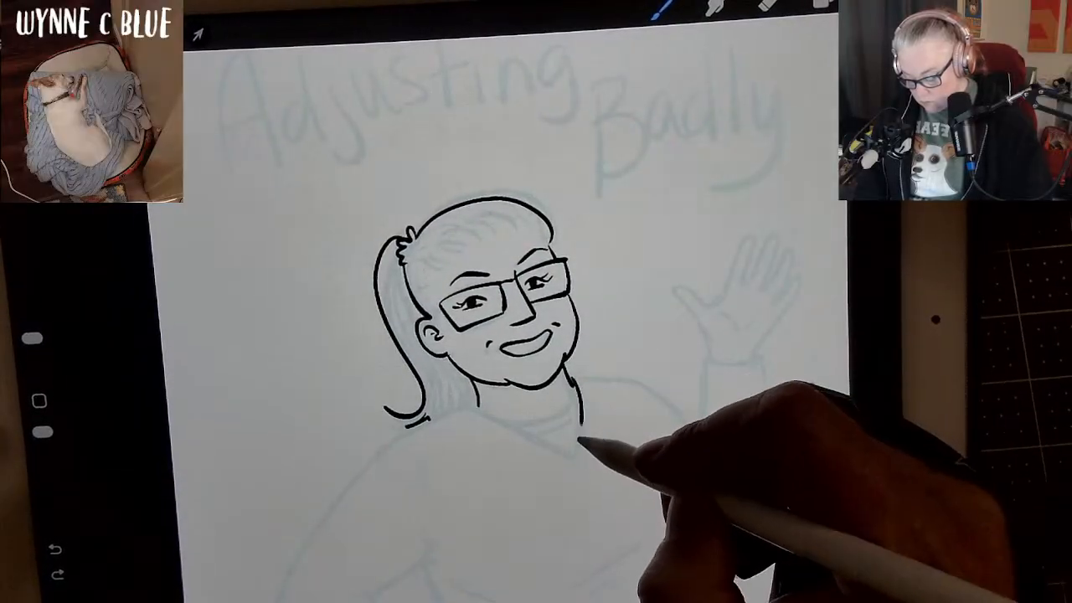
{"action": "left_click_drag", "start_coordinate": [578, 437], "coordinate": [574, 455]}
{"action": "left_click_drag", "start_coordinate": [466, 406], "coordinate": [570, 447]}
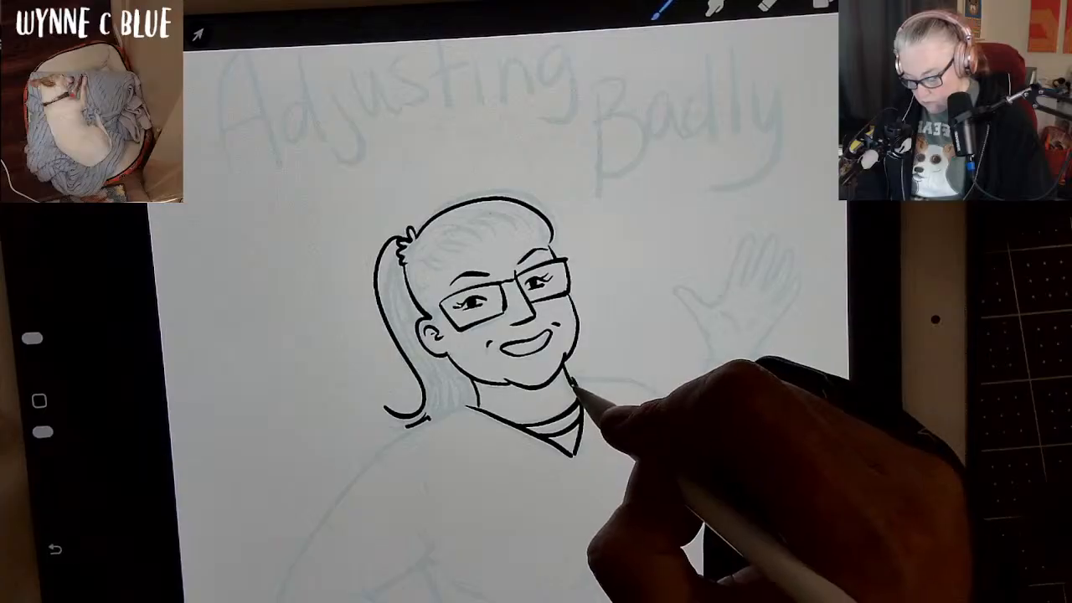
Ink the shoulder, outer upper arm and inner arm line of the bent arm, trying and undoing a short inner-elbow line.
{"action": "mouse_move", "coordinate": [784, 424]}
{"action": "left_mouse_down"}
{"action": "mouse_move", "coordinate": [797, 219]}
{"action": "mouse_move", "coordinate": [824, 167]}
{"action": "left_mouse_up"}
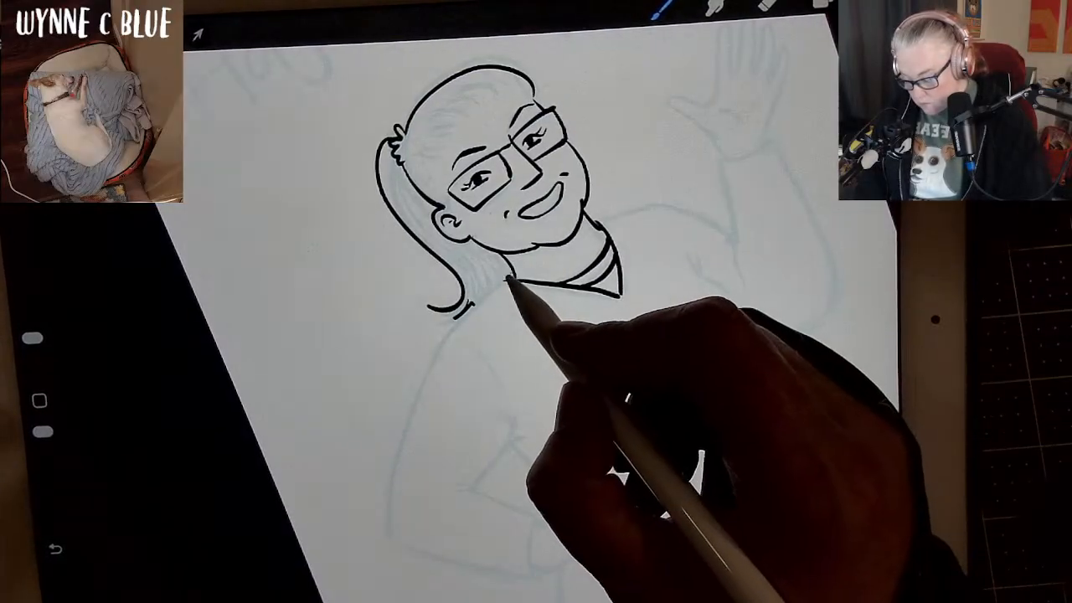
{"action": "mouse_move", "coordinate": [510, 276]}
{"action": "left_mouse_down"}
{"action": "mouse_move", "coordinate": [437, 358]}
{"action": "mouse_move", "coordinate": [420, 399]}
{"action": "mouse_move", "coordinate": [396, 533]}
{"action": "left_mouse_up"}
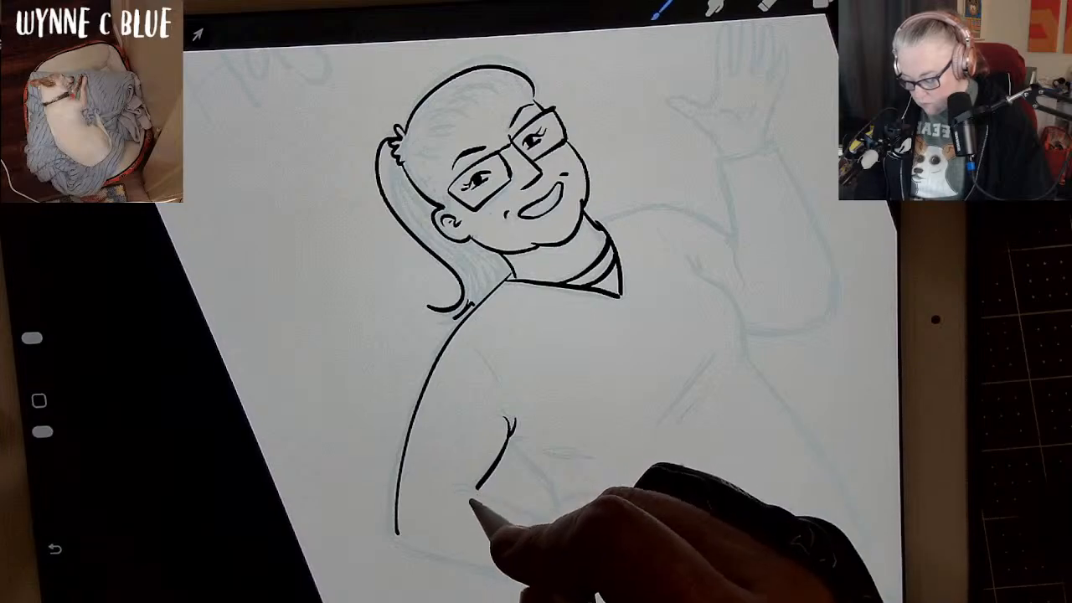
{"action": "left_click_drag", "start_coordinate": [453, 487], "coordinate": [476, 488]}
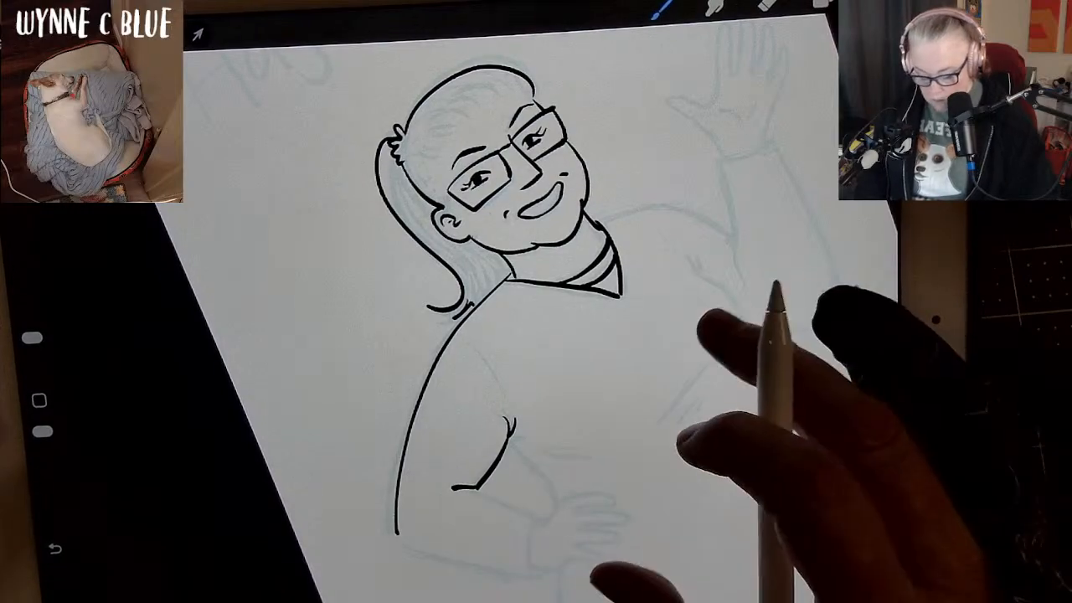
{"action": "key", "text": "ctrl+z"}
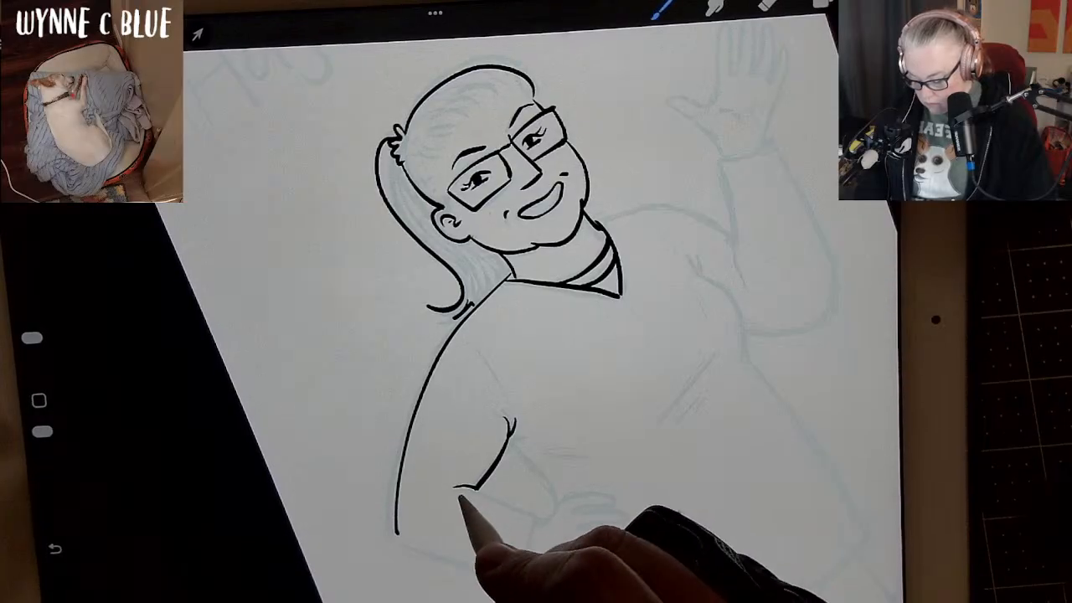
{"action": "left_click_drag", "start_coordinate": [453, 487], "coordinate": [475, 488]}
{"action": "key", "text": "ctrl+z"}
Ink the inner and outer forearm lines of the bent arm from the elbow to the wrist at the hip.
{"action": "mouse_move", "coordinate": [801, 287]}
{"action": "left_mouse_down"}
{"action": "mouse_move", "coordinate": [795, 242]}
{"action": "mouse_move", "coordinate": [617, 220]}
{"action": "mouse_move", "coordinate": [774, 306]}
{"action": "mouse_move", "coordinate": [694, 125]}
{"action": "mouse_move", "coordinate": [699, 100]}
{"action": "left_mouse_up"}
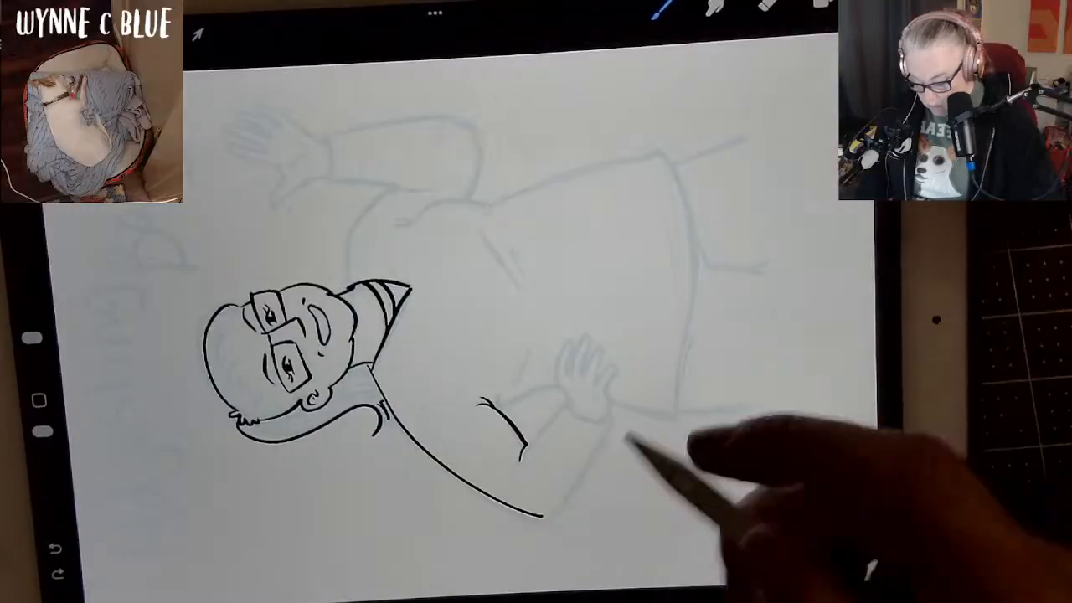
{"action": "left_click_drag", "start_coordinate": [522, 457], "coordinate": [565, 409]}
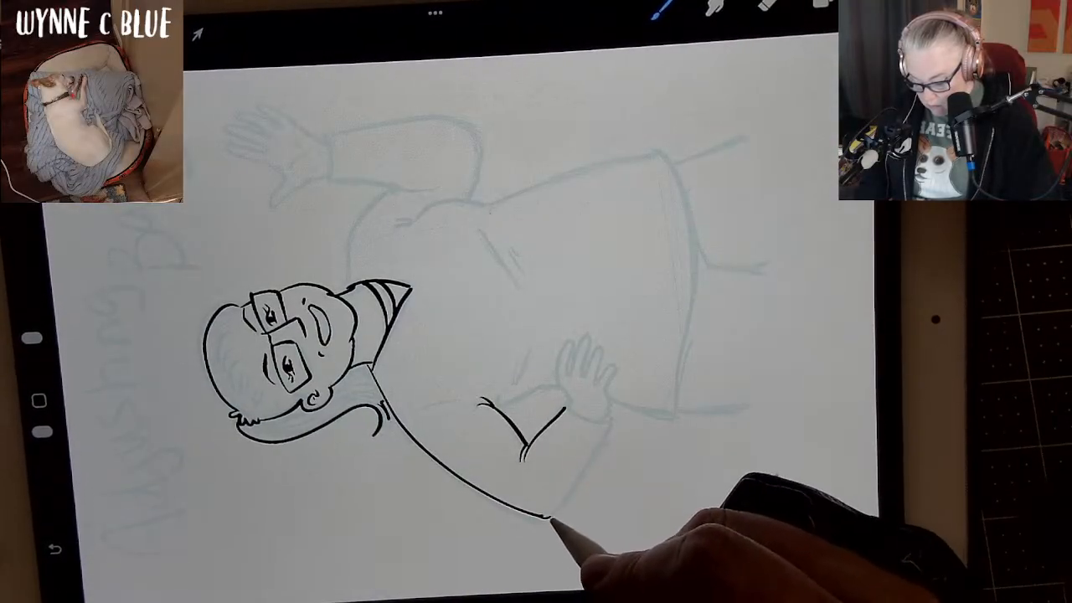
{"action": "left_click_drag", "start_coordinate": [610, 422], "coordinate": [610, 417]}
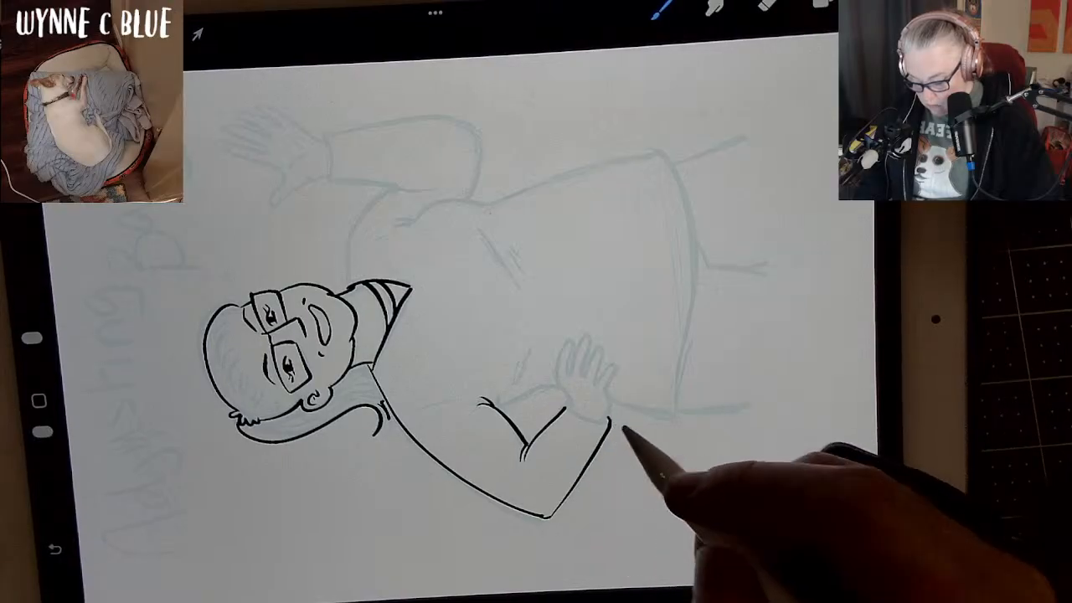
{"action": "scroll", "coordinate": [502, 318], "scroll_direction": "down", "scroll_amount": 3}
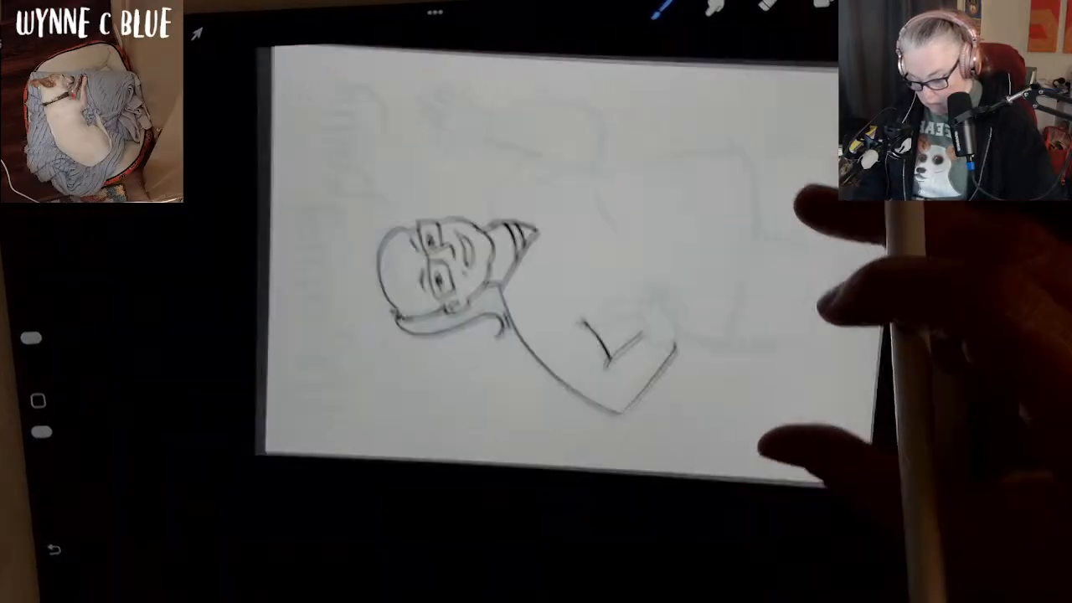
Ink the curved sleeve cuff across the wrist of the bent arm.
{"action": "scroll", "coordinate": [502, 318], "scroll_direction": "up", "scroll_amount": 5}
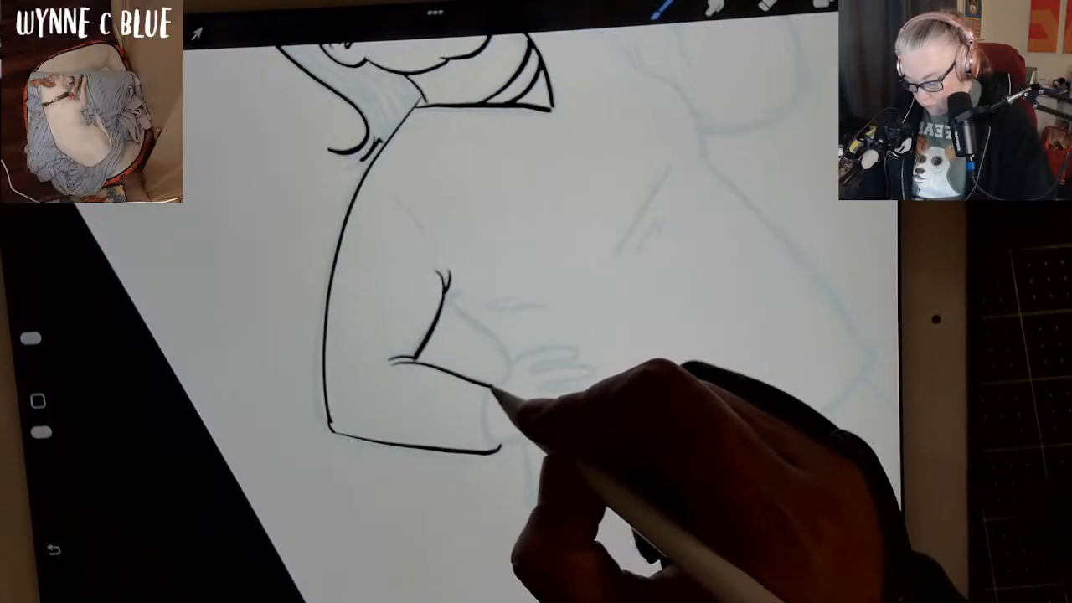
{"action": "mouse_move", "coordinate": [492, 387]}
{"action": "left_mouse_down"}
{"action": "mouse_move", "coordinate": [486, 419]}
{"action": "mouse_move", "coordinate": [500, 452]}
{"action": "left_mouse_up"}
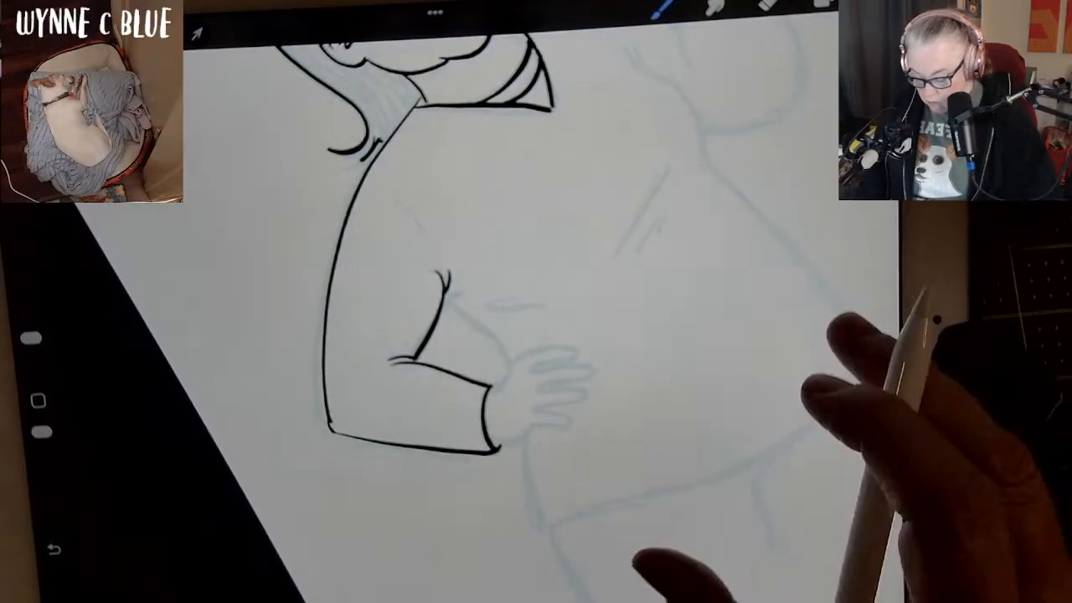
{"action": "key", "text": "ctrl+z"}
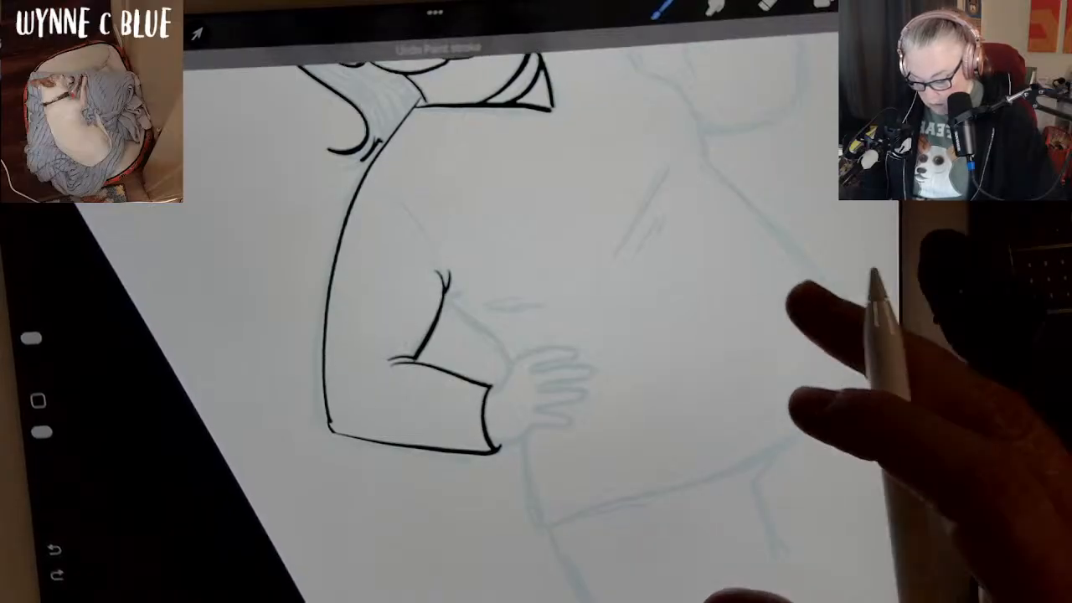
Ink both sides of the torso, the shoulder seams and the curved bottom hem of the shirt.
{"action": "mouse_move", "coordinate": [797, 289]}
{"action": "left_mouse_down"}
{"action": "mouse_move", "coordinate": [803, 297]}
{"action": "mouse_move", "coordinate": [733, 347]}
{"action": "mouse_move", "coordinate": [758, 337]}
{"action": "mouse_move", "coordinate": [680, 324]}
{"action": "left_mouse_up"}
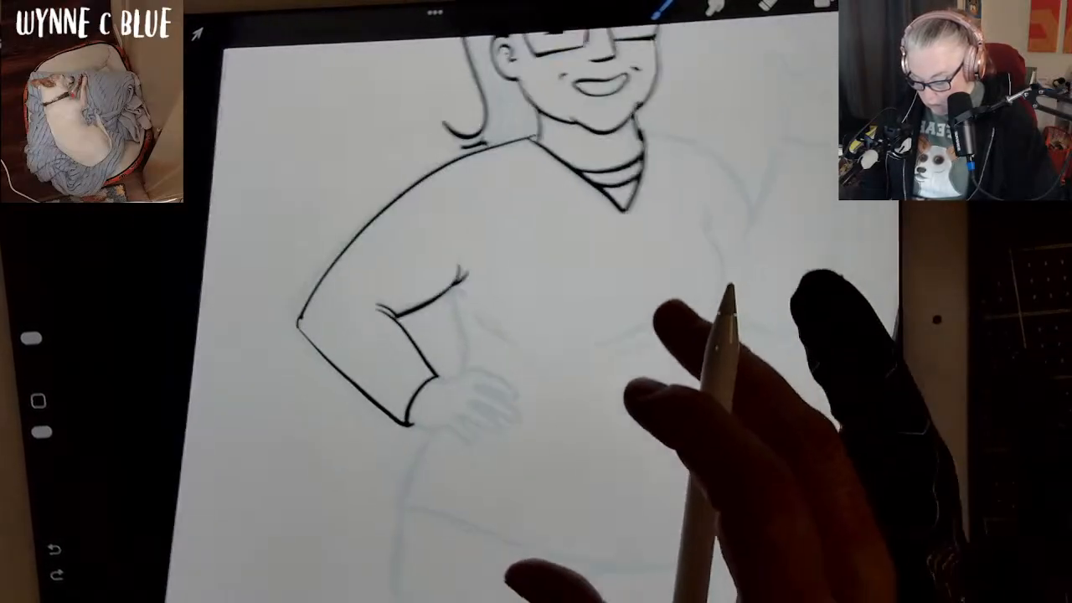
{"action": "left_click_drag", "start_coordinate": [446, 295], "coordinate": [458, 352]}
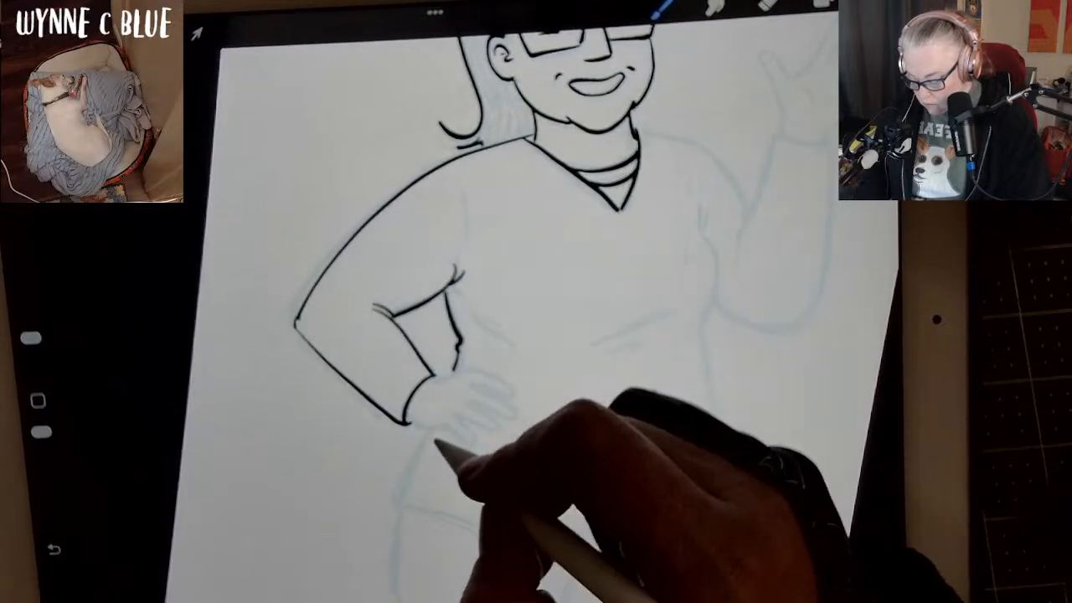
{"action": "left_click_drag", "start_coordinate": [430, 432], "coordinate": [393, 509]}
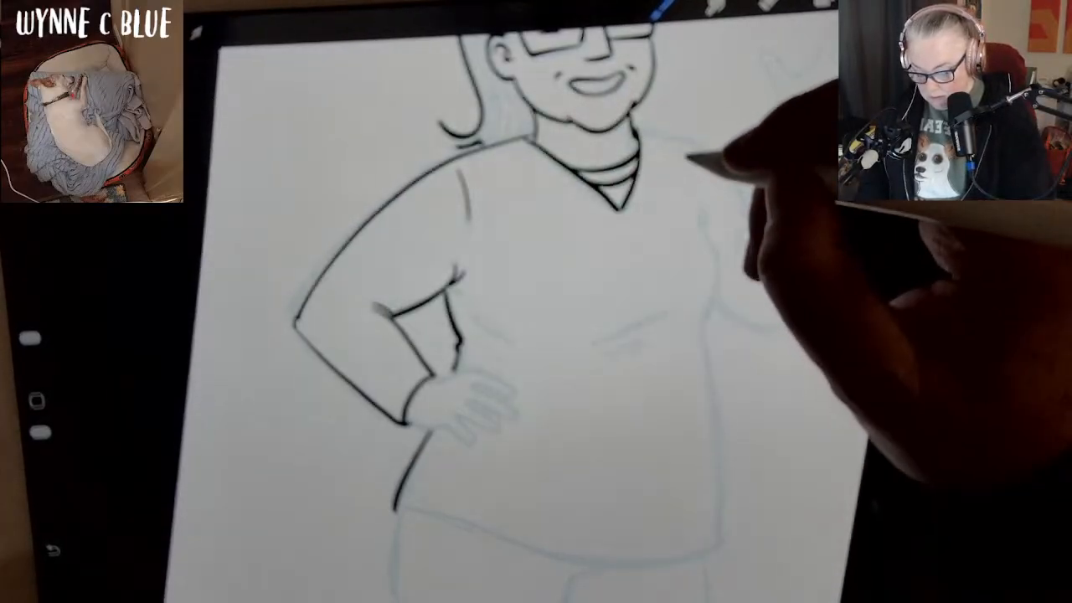
{"action": "mouse_move", "coordinate": [683, 152]}
{"action": "left_mouse_down"}
{"action": "mouse_move", "coordinate": [719, 268]}
{"action": "mouse_move", "coordinate": [704, 346]}
{"action": "left_mouse_up"}
{"action": "left_click_drag", "start_coordinate": [724, 460], "coordinate": [725, 537]}
{"action": "mouse_move", "coordinate": [396, 509]}
{"action": "left_mouse_down"}
{"action": "mouse_move", "coordinate": [602, 561]}
{"action": "mouse_move", "coordinate": [668, 563]}
{"action": "left_mouse_up"}
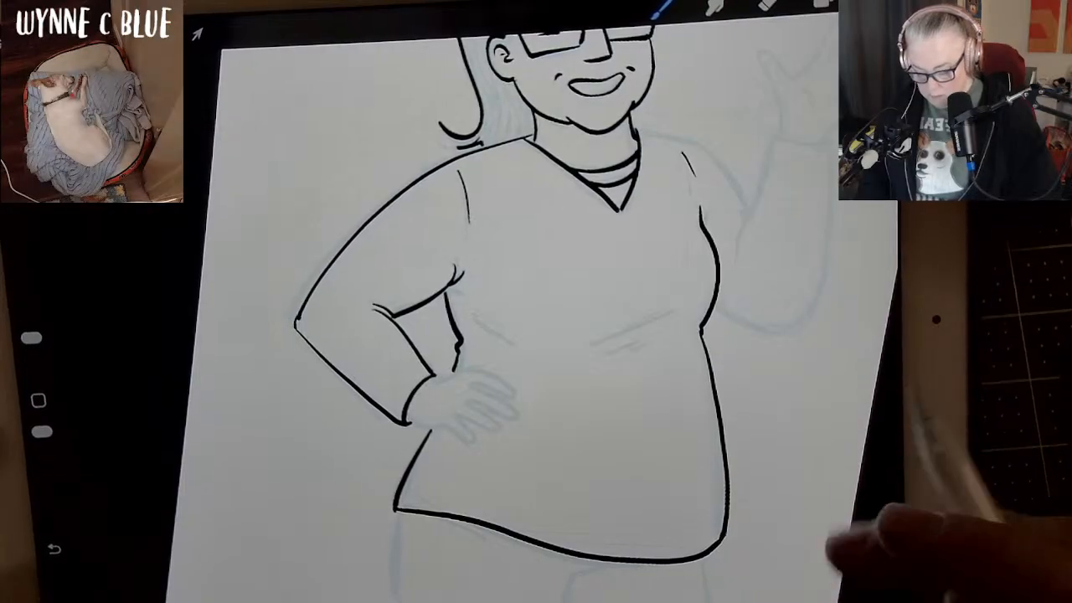
Add short paired fold lines on the shirt under the bust on both sides.
{"action": "mouse_move", "coordinate": [875, 360]}
{"action": "left_mouse_down"}
{"action": "mouse_move", "coordinate": [816, 431]}
{"action": "mouse_move", "coordinate": [754, 460]}
{"action": "mouse_move", "coordinate": [817, 418]}
{"action": "left_mouse_up"}
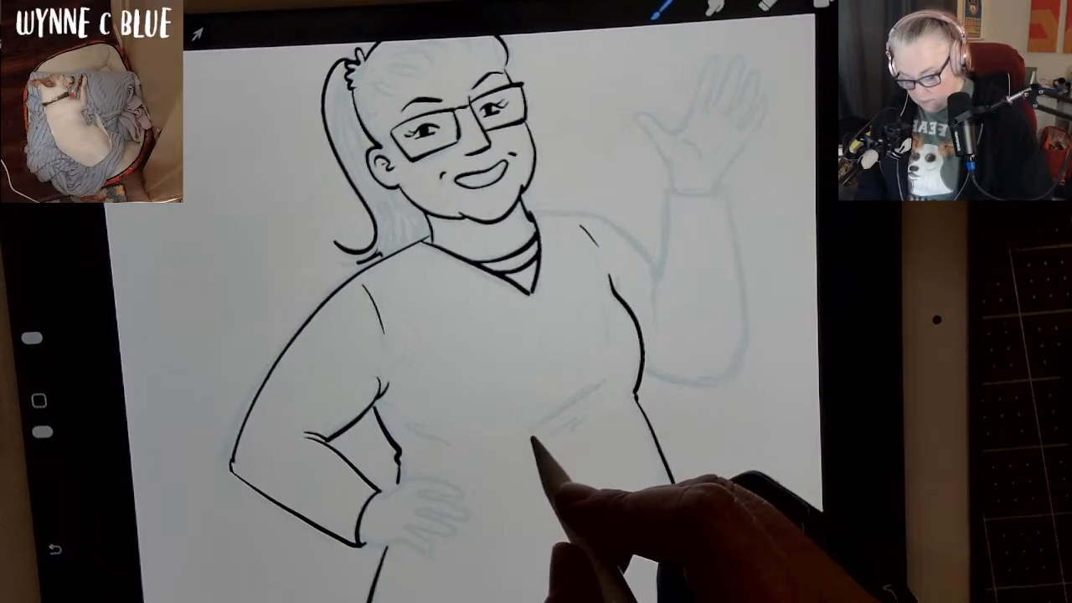
{"action": "left_click_drag", "start_coordinate": [532, 434], "coordinate": [609, 397]}
{"action": "left_click_drag", "start_coordinate": [564, 432], "coordinate": [593, 418]}
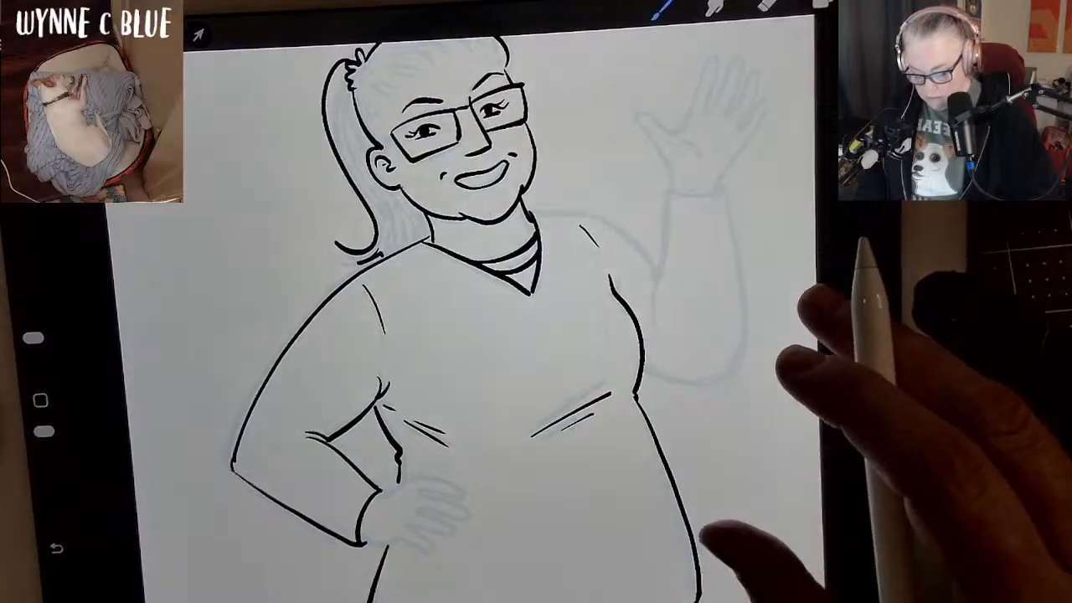
Ink the shoulder curve of the raised arm and the underside of its upper arm to the elbow.
{"action": "mouse_move", "coordinate": [754, 404]}
{"action": "left_mouse_down"}
{"action": "mouse_move", "coordinate": [758, 360]}
{"action": "mouse_move", "coordinate": [744, 435]}
{"action": "mouse_move", "coordinate": [777, 401]}
{"action": "mouse_move", "coordinate": [772, 247]}
{"action": "mouse_move", "coordinate": [775, 281]}
{"action": "mouse_move", "coordinate": [737, 309]}
{"action": "left_mouse_up"}
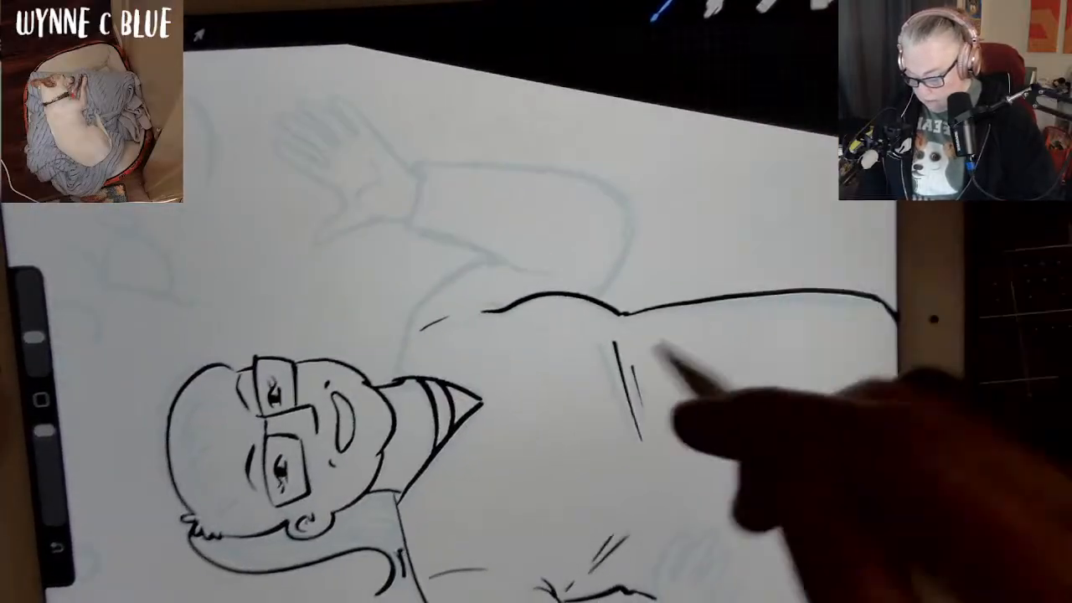
{"action": "mouse_move", "coordinate": [486, 263]}
{"action": "left_mouse_down"}
{"action": "mouse_move", "coordinate": [417, 308]}
{"action": "mouse_move", "coordinate": [393, 379]}
{"action": "left_mouse_up"}
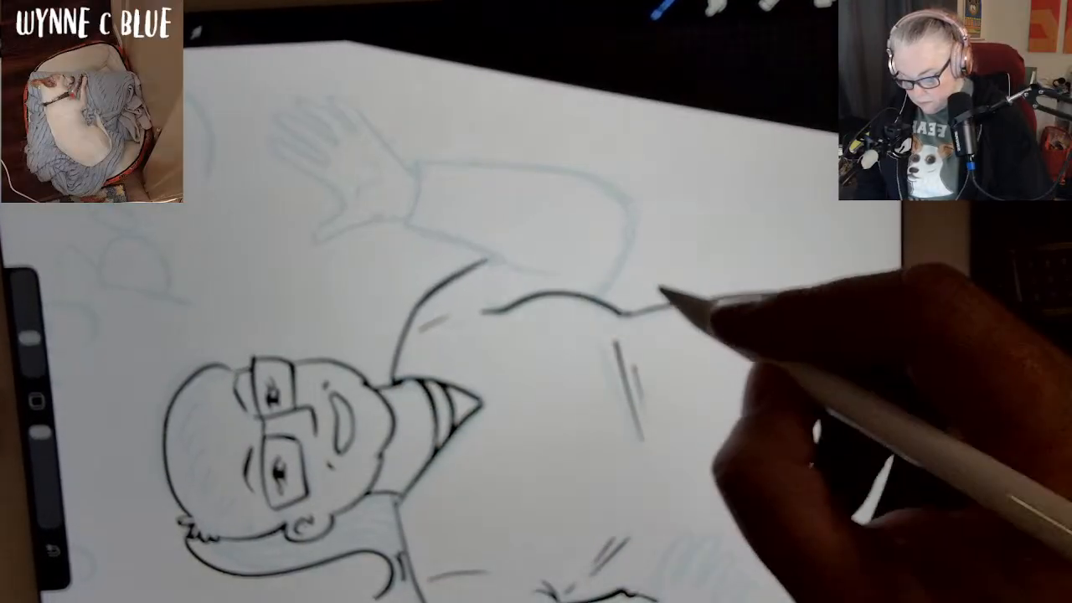
{"action": "mouse_move", "coordinate": [641, 215]}
{"action": "left_mouse_down"}
{"action": "mouse_move", "coordinate": [617, 282]}
{"action": "mouse_move", "coordinate": [595, 298]}
{"action": "left_mouse_up"}
{"action": "scroll", "coordinate": [795, 368], "scroll_direction": "down", "scroll_amount": 2}
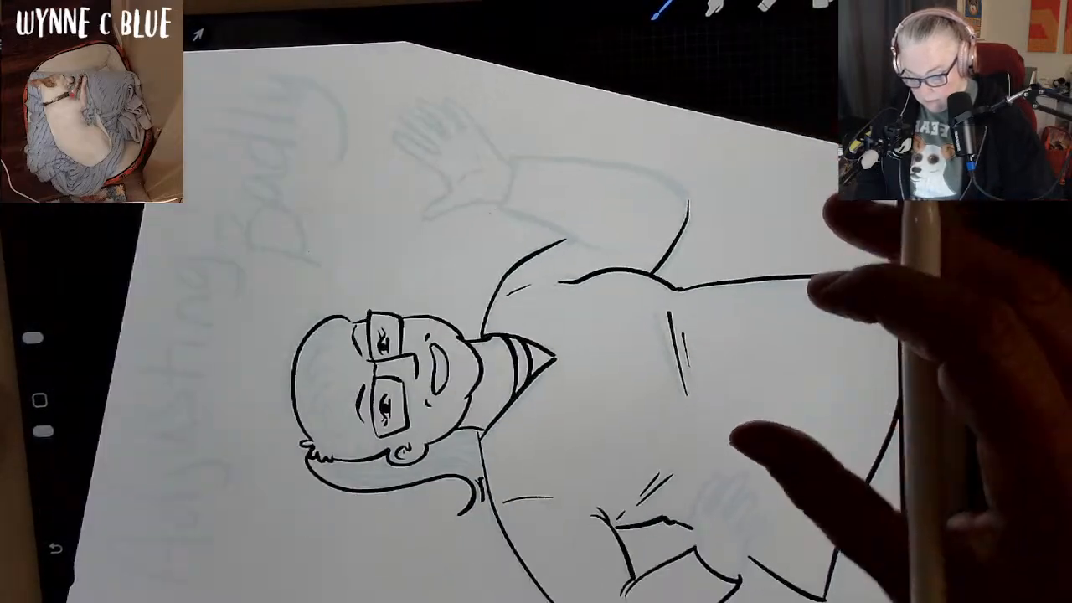
Ink the raised arm's inner-elbow folds, both forearm lines and the curved cuff, redoing the outer forearm line.
{"action": "mouse_move", "coordinate": [879, 273]}
{"action": "left_mouse_down"}
{"action": "mouse_move", "coordinate": [873, 234]}
{"action": "mouse_move", "coordinate": [750, 377]}
{"action": "mouse_move", "coordinate": [771, 374]}
{"action": "mouse_move", "coordinate": [678, 238]}
{"action": "mouse_move", "coordinate": [745, 313]}
{"action": "mouse_move", "coordinate": [689, 363]}
{"action": "left_mouse_up"}
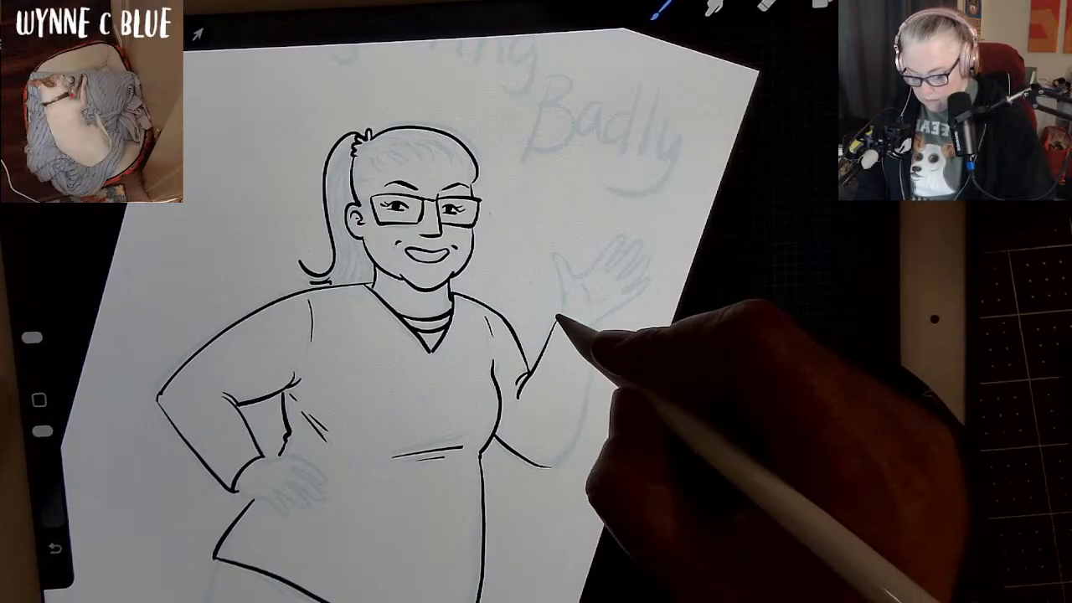
{"action": "left_click_drag", "start_coordinate": [556, 318], "coordinate": [595, 331]}
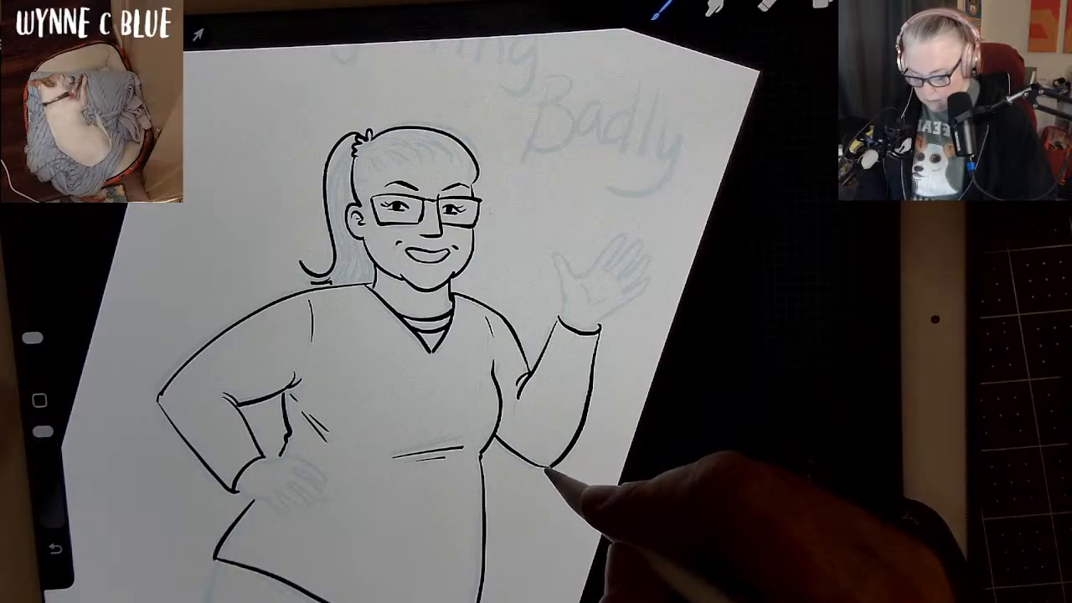
{"action": "key", "text": "ctrl+z"}
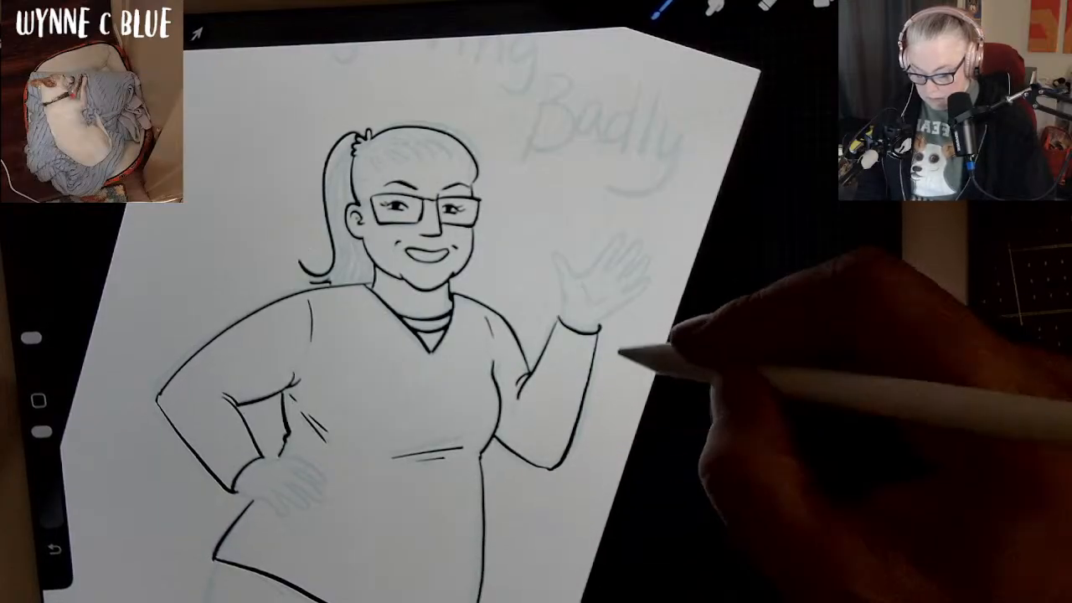
Try touching up the outer corner of the raised arm's cuff, and undo the stroke.
{"action": "scroll", "coordinate": [577, 277], "scroll_direction": "up", "scroll_amount": 5}
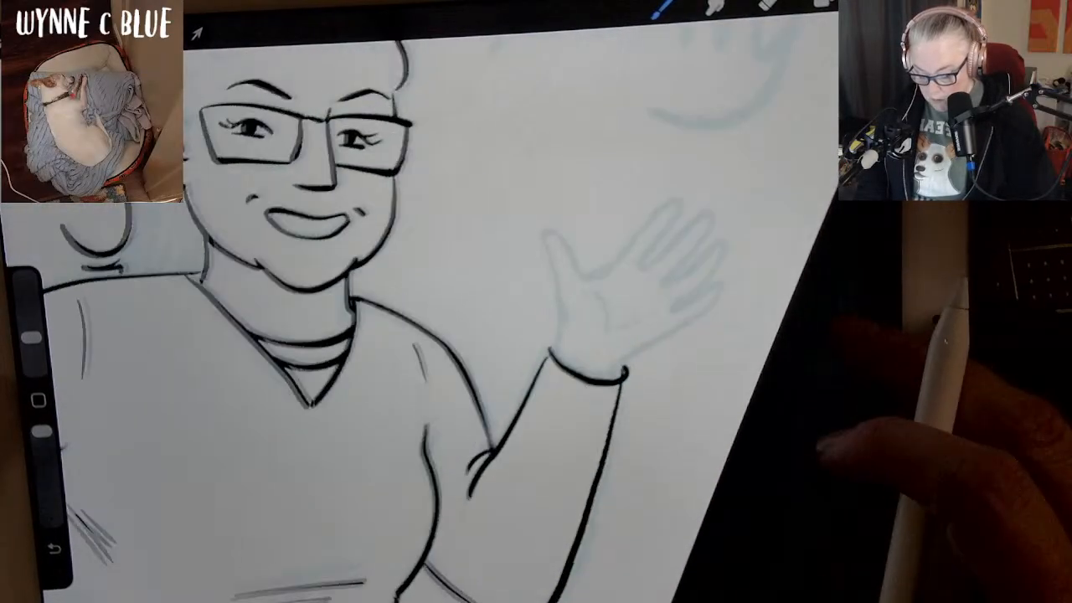
{"action": "left_click_drag", "start_coordinate": [619, 371], "coordinate": [616, 389]}
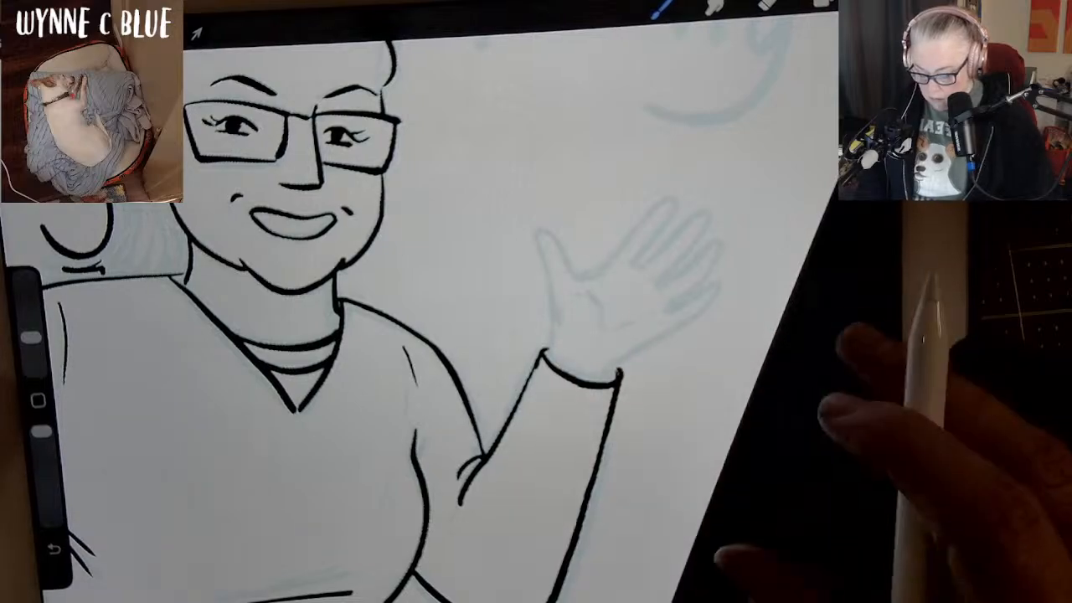
{"action": "scroll", "coordinate": [502, 319], "scroll_direction": "down", "scroll_amount": 3}
{"action": "scroll", "coordinate": [502, 318], "scroll_direction": "up", "scroll_amount": 3}
{"action": "key", "text": "ctrl+z"}
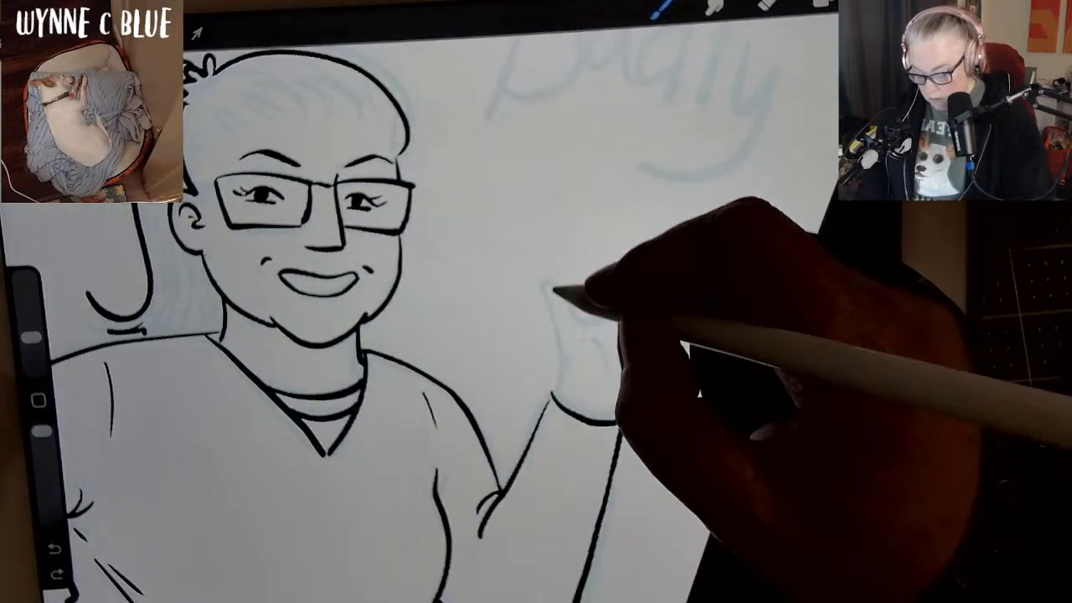
Ink the waving hand with its thumb, four fingers and a palm crease, trying and undoing a second crease.
{"action": "left_click_drag", "start_coordinate": [545, 287], "coordinate": [559, 399]}
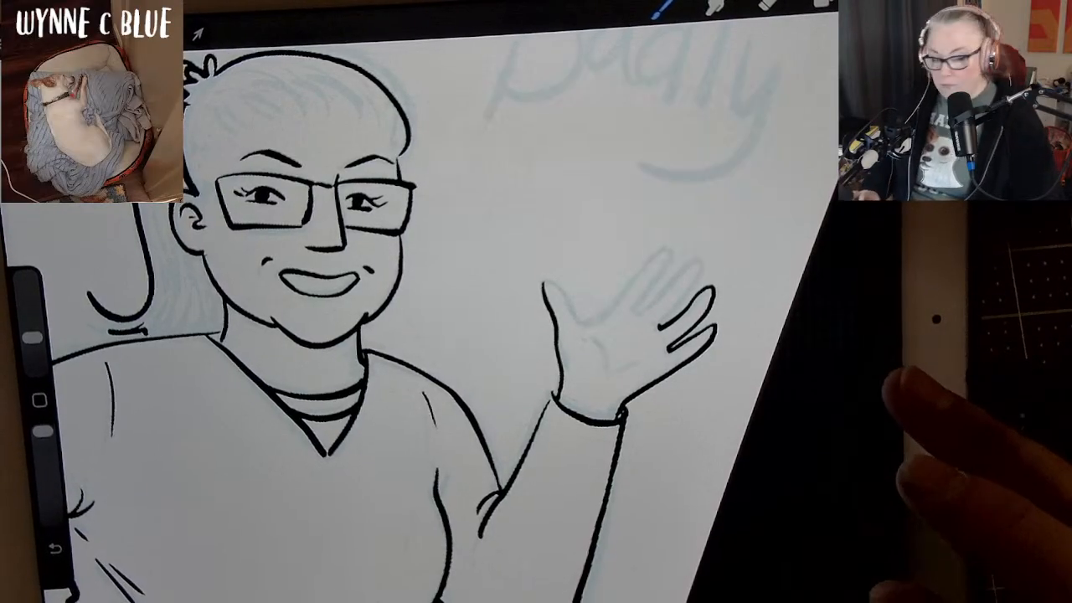
{"action": "mouse_move", "coordinate": [802, 312]}
{"action": "left_mouse_down"}
{"action": "mouse_move", "coordinate": [844, 372]}
{"action": "mouse_move", "coordinate": [827, 382]}
{"action": "mouse_move", "coordinate": [810, 314]}
{"action": "left_mouse_up"}
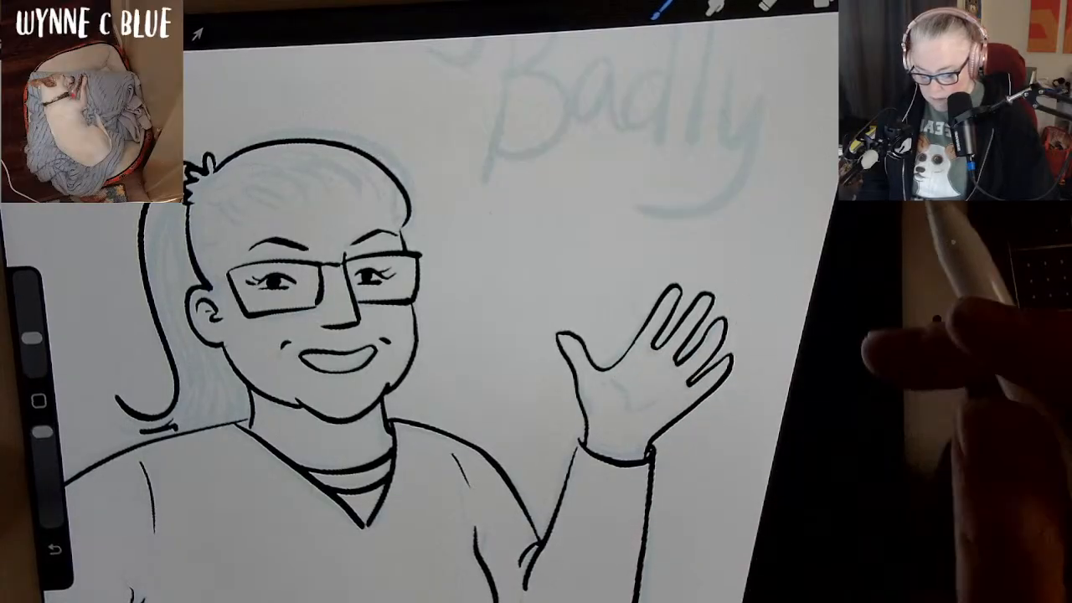
{"action": "key", "text": "ctrl+z"}
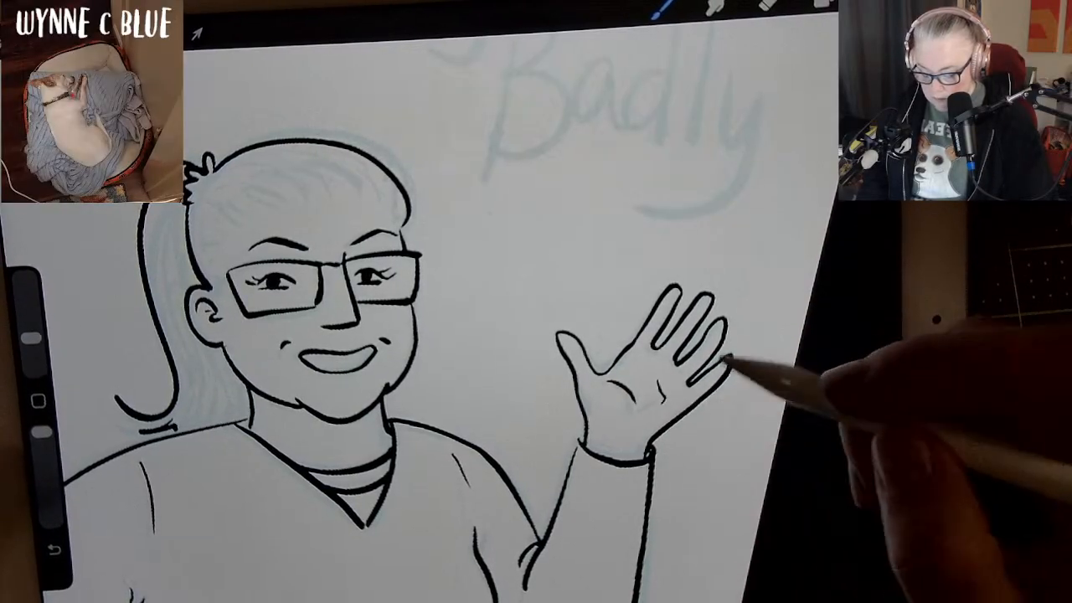
{"action": "key", "text": "ctrl+z"}
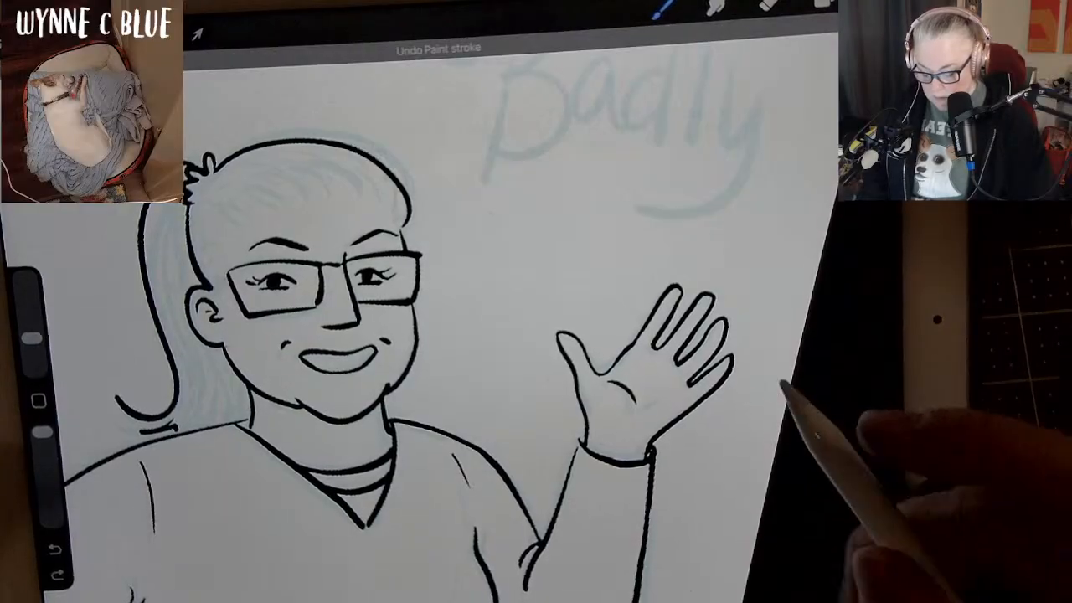
Ink the hand resting on the hip with its wrist and four fingers, redoing the stroke at the top fingertip.
{"action": "scroll", "coordinate": [469, 335], "scroll_direction": "down", "scroll_amount": 3}
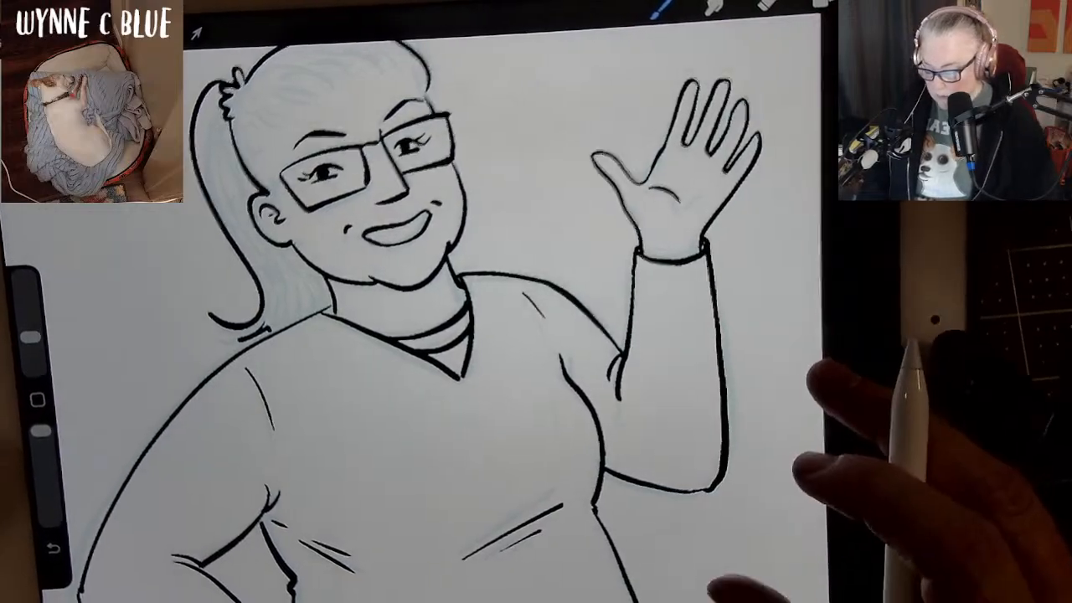
{"action": "scroll", "coordinate": [736, 376], "scroll_direction": "down", "scroll_amount": 2}
{"action": "scroll", "coordinate": [737, 377], "scroll_direction": "down", "scroll_amount": 2}
{"action": "mouse_move", "coordinate": [778, 436]}
{"action": "left_mouse_down"}
{"action": "mouse_move", "coordinate": [658, 259]}
{"action": "mouse_move", "coordinate": [656, 232]}
{"action": "left_mouse_up"}
{"action": "mouse_move", "coordinate": [711, 443]}
{"action": "left_mouse_down"}
{"action": "mouse_move", "coordinate": [747, 310]}
{"action": "mouse_move", "coordinate": [790, 296]}
{"action": "left_mouse_up"}
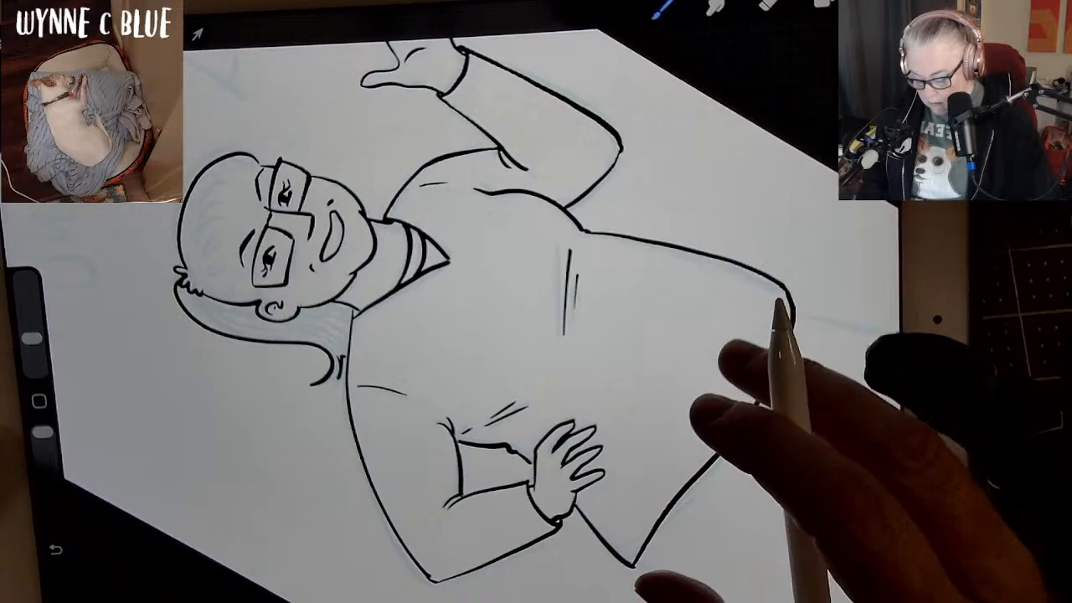
{"action": "key", "text": "ctrl+z"}
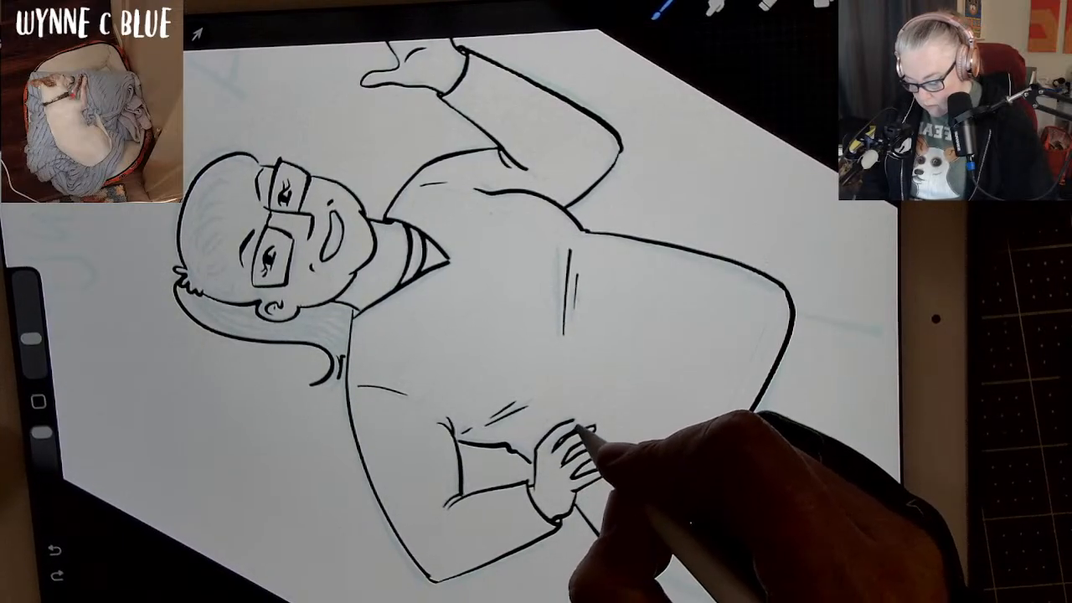
{"action": "left_click_drag", "start_coordinate": [575, 422], "coordinate": [570, 433]}
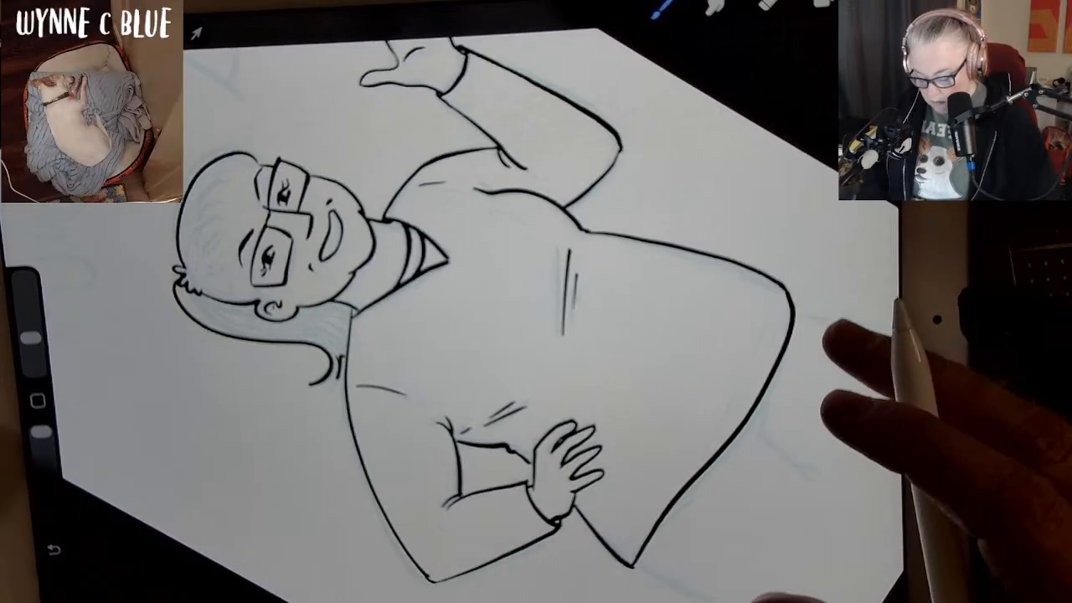
Erase the rough fingertip edges on the hip hand, and ink over the gaps at its cuff and the waist line.
{"action": "scroll", "coordinate": [536, 334], "scroll_direction": "up", "scroll_amount": 5}
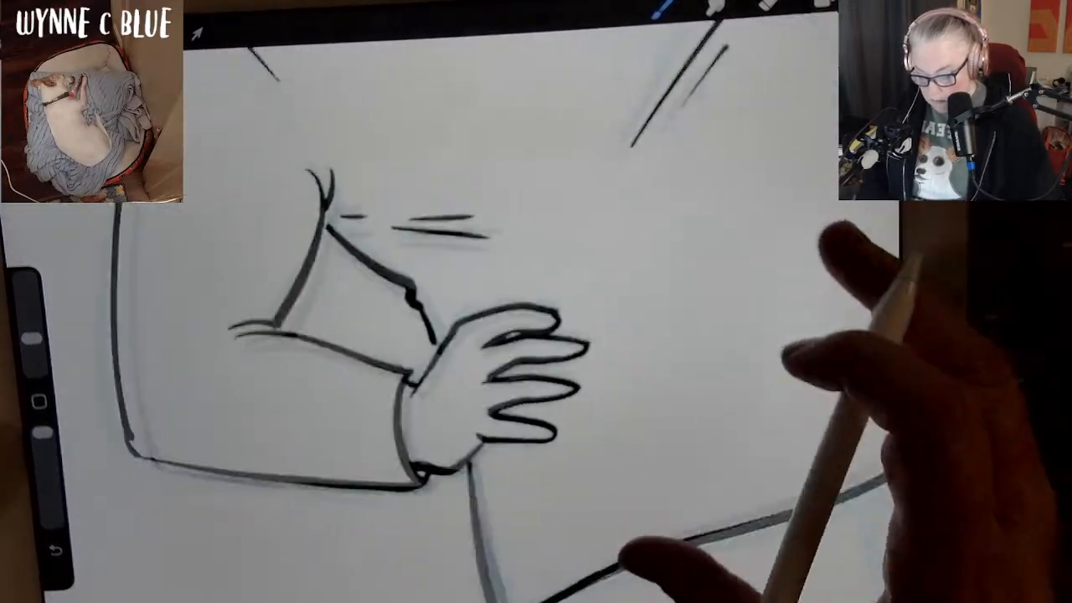
{"action": "scroll", "coordinate": [536, 335], "scroll_direction": "up", "scroll_amount": 1}
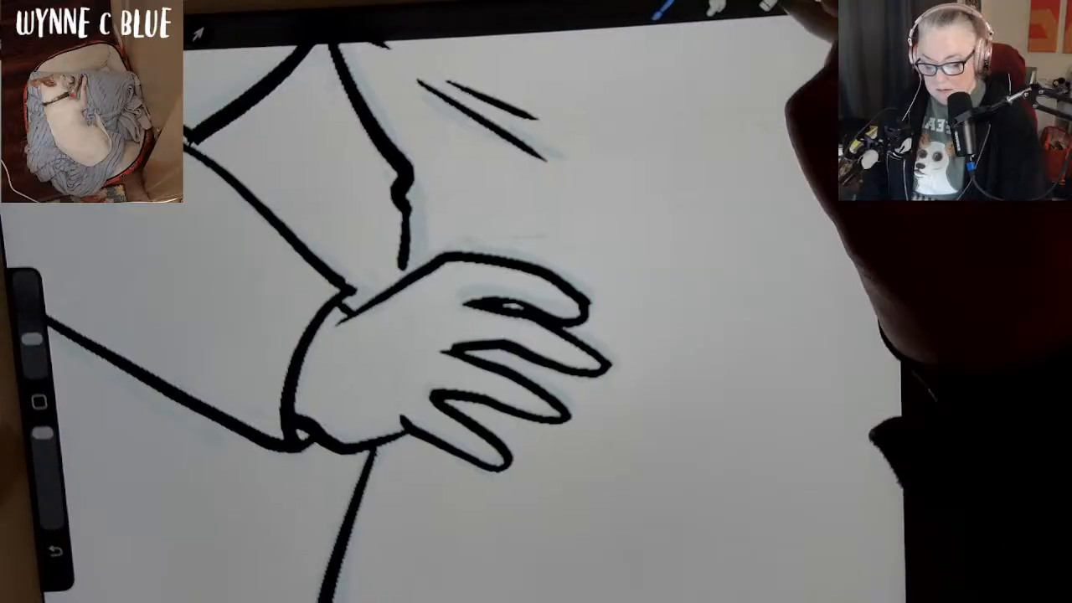
{"action": "left_click", "coordinate": [769, 4]}
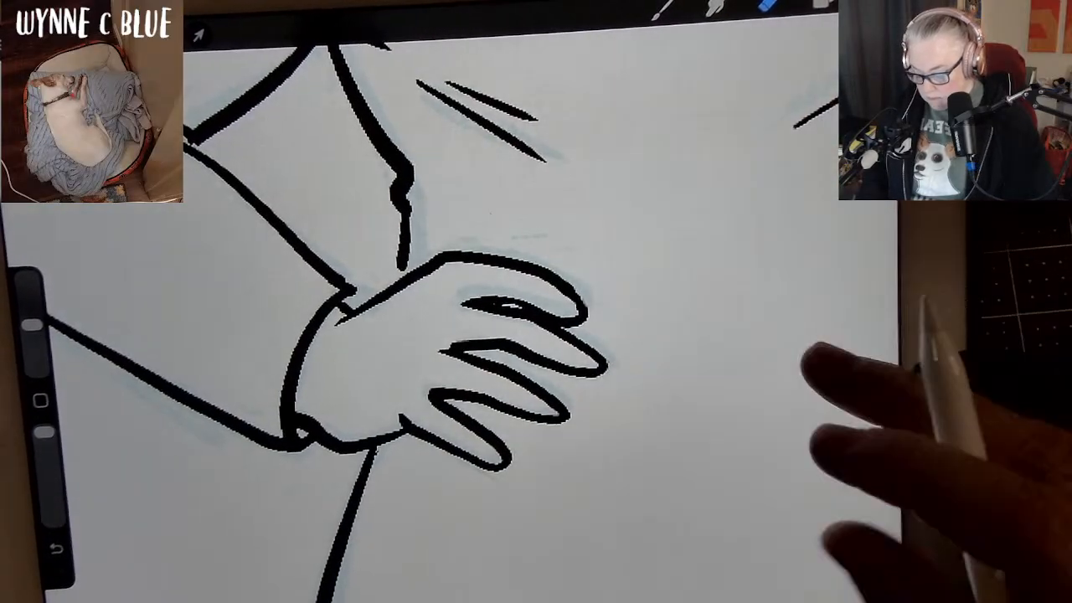
{"action": "scroll", "coordinate": [754, 435], "scroll_direction": "down", "scroll_amount": 3}
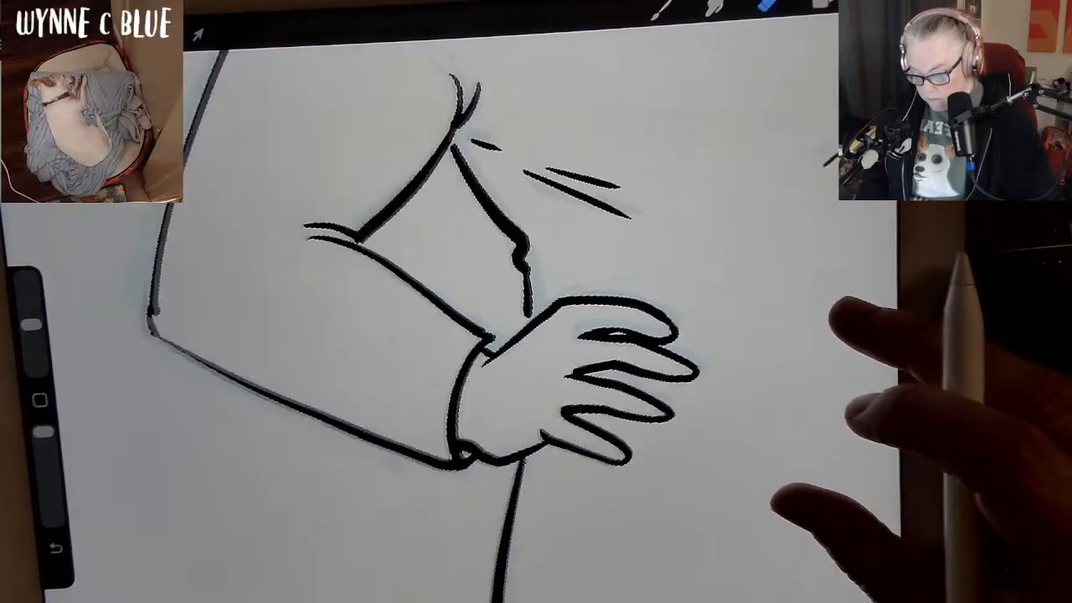
{"action": "left_click", "coordinate": [661, 7]}
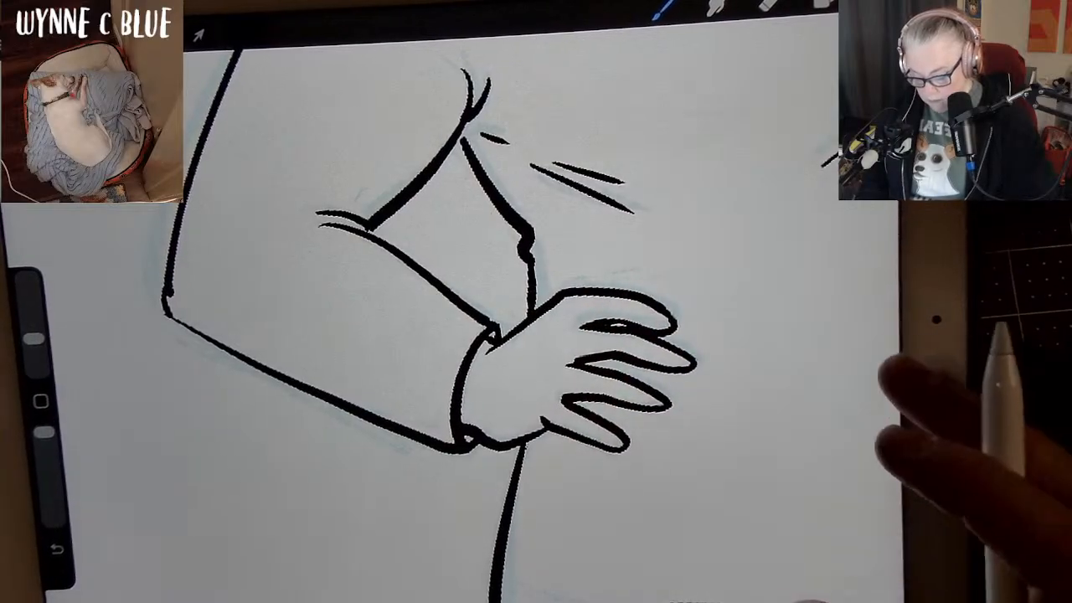
{"action": "scroll", "coordinate": [795, 511], "scroll_direction": "down", "scroll_amount": 2}
{"action": "scroll", "coordinate": [812, 469], "scroll_direction": "down", "scroll_amount": 2}
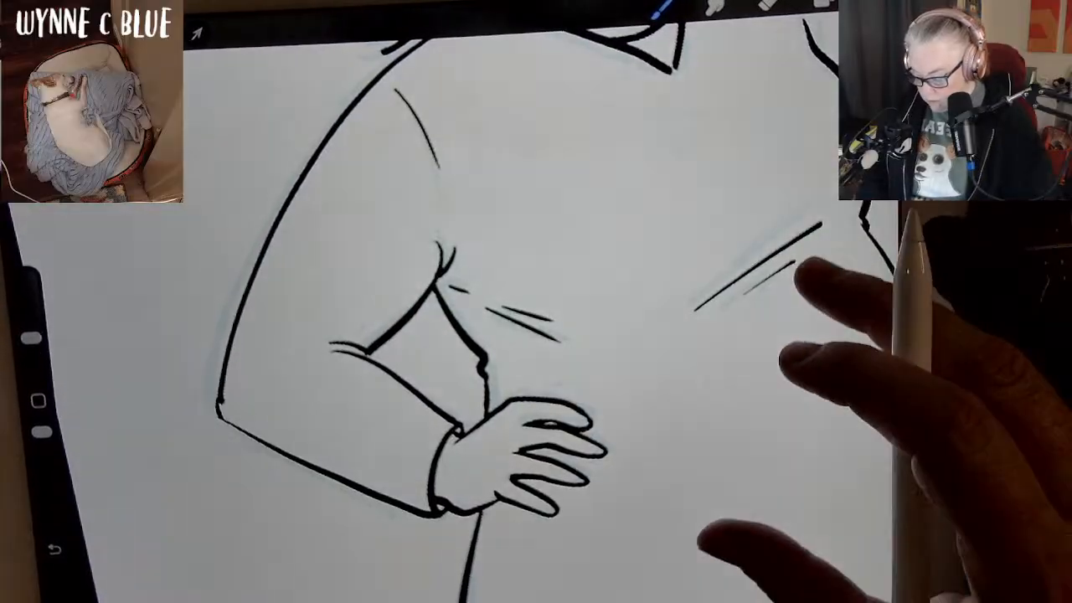
{"action": "scroll", "coordinate": [708, 404], "scroll_direction": "down", "scroll_amount": 2}
{"action": "scroll", "coordinate": [737, 401], "scroll_direction": "down", "scroll_amount": 5}
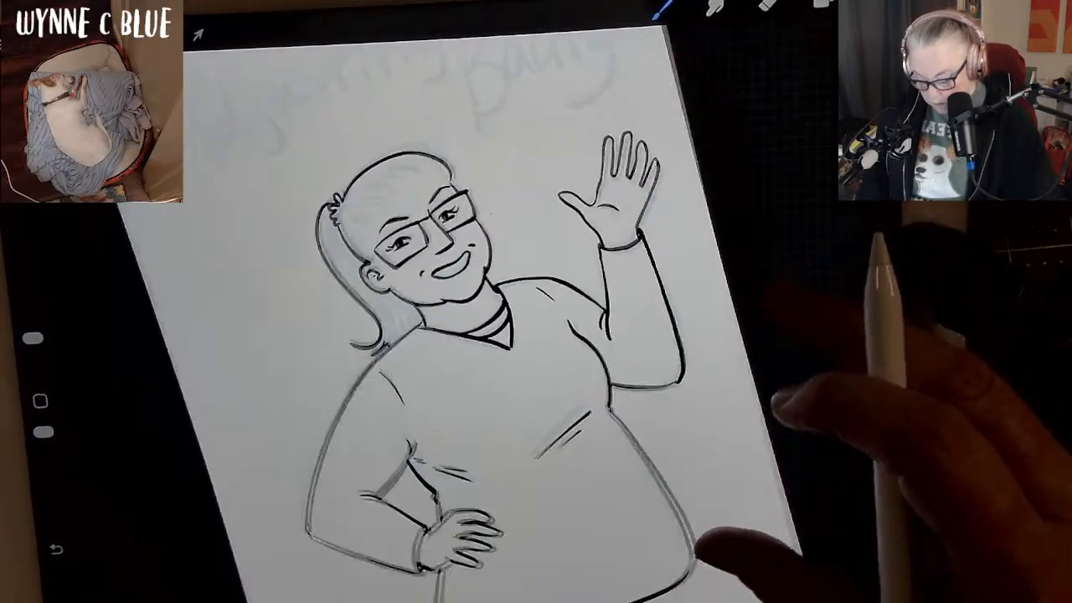
{"action": "scroll", "coordinate": [757, 465], "scroll_direction": "down", "scroll_amount": 2}
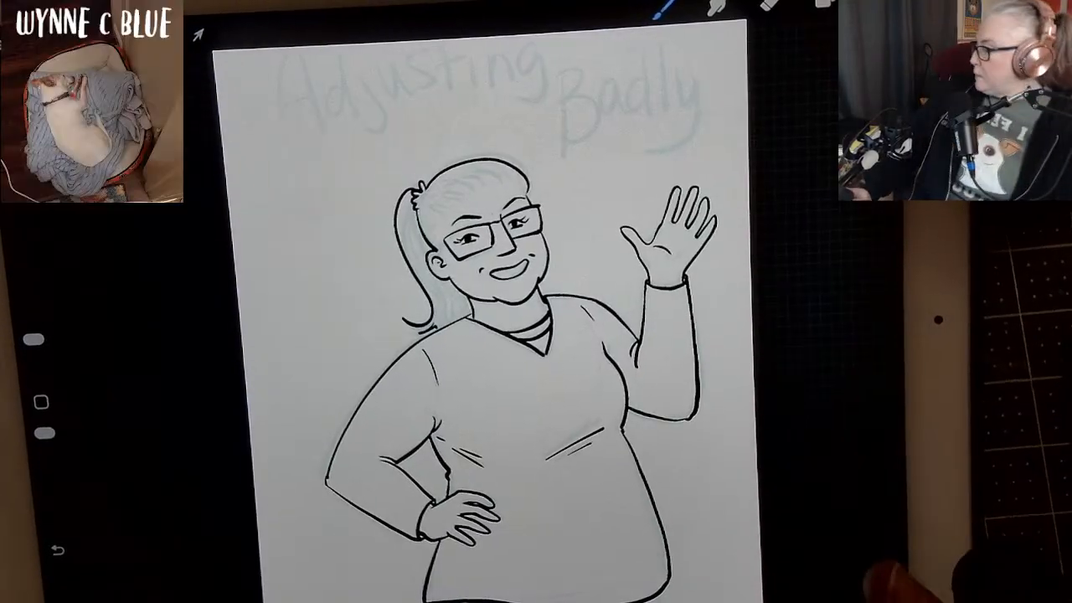
{"action": "scroll", "coordinate": [766, 485], "scroll_direction": "up", "scroll_amount": 1}
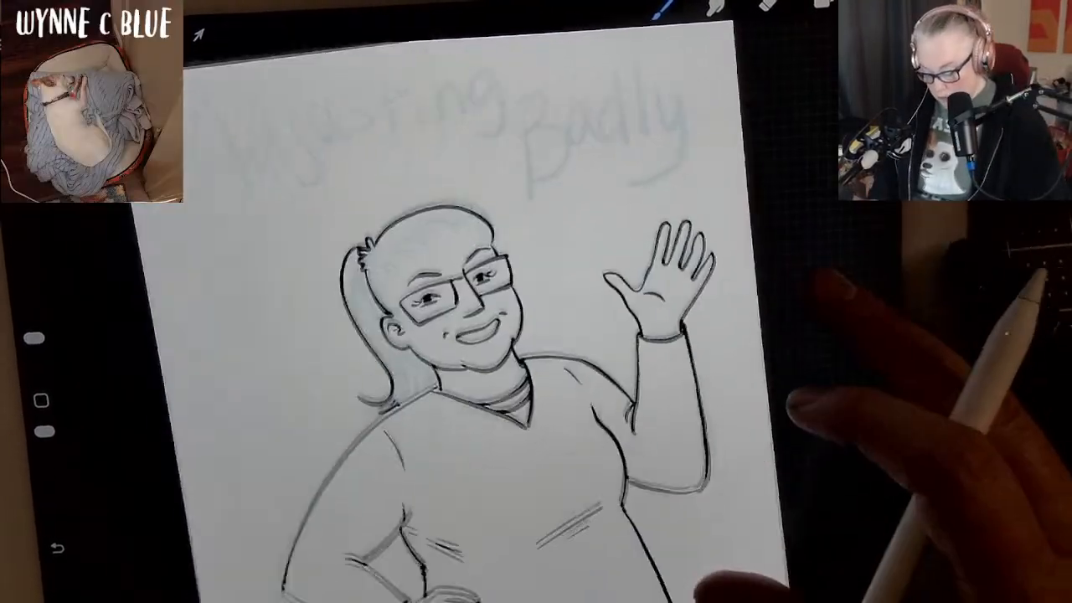
Ink the first hair strands sweeping back from the forehead and temple to the ponytail tie, following the sketch.
{"action": "mouse_move", "coordinate": [803, 406]}
{"action": "left_mouse_down"}
{"action": "mouse_move", "coordinate": [797, 390]}
{"action": "mouse_move", "coordinate": [770, 381]}
{"action": "mouse_move", "coordinate": [775, 390]}
{"action": "mouse_move", "coordinate": [829, 322]}
{"action": "mouse_move", "coordinate": [840, 285]}
{"action": "left_mouse_up"}
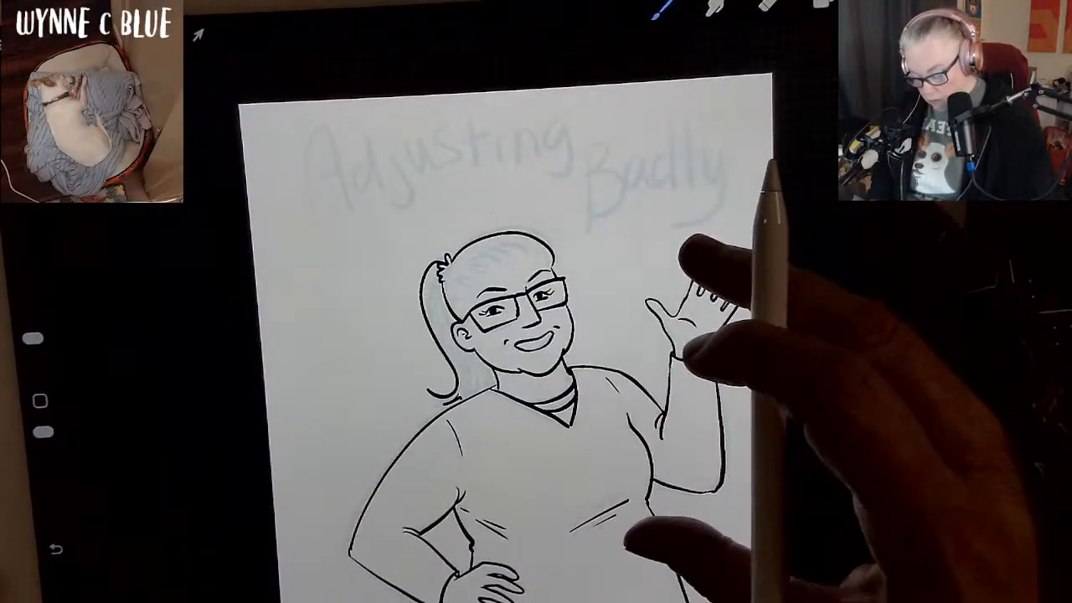
{"action": "scroll", "coordinate": [661, 394], "scroll_direction": "up", "scroll_amount": 3}
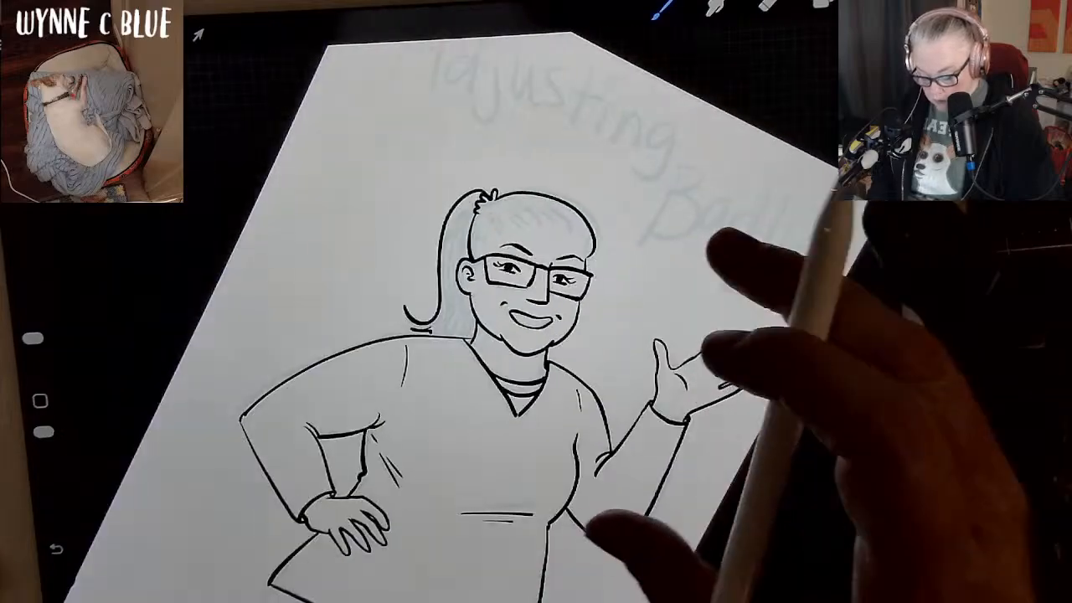
{"action": "scroll", "coordinate": [653, 410], "scroll_direction": "up", "scroll_amount": 2}
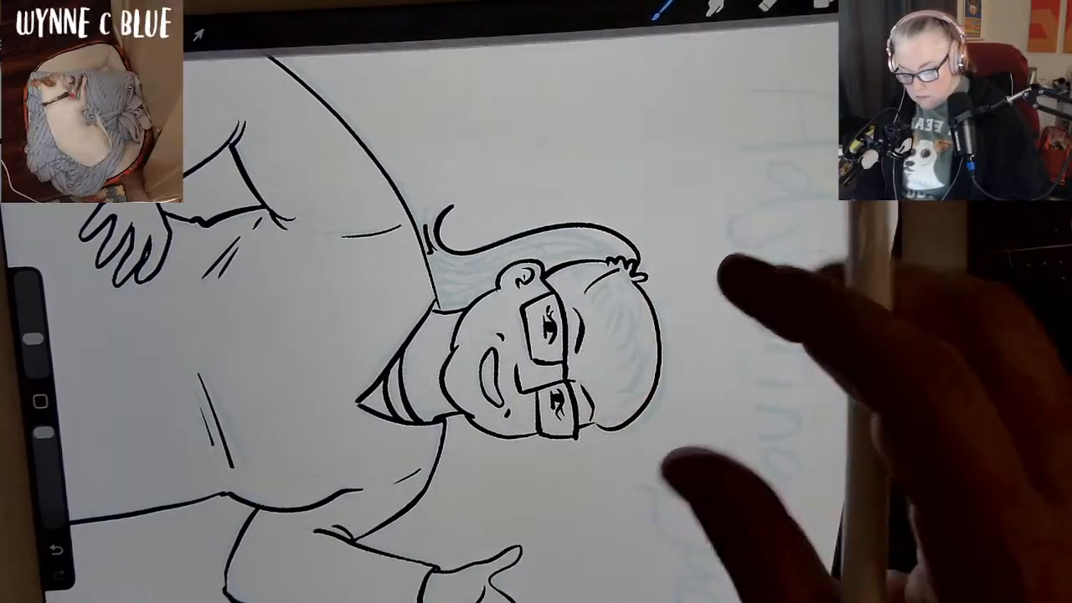
{"action": "key", "text": "ctrl+z"}
{"action": "mouse_move", "coordinate": [586, 280]}
{"action": "left_mouse_down"}
{"action": "mouse_move", "coordinate": [610, 271]}
{"action": "mouse_move", "coordinate": [563, 276]}
{"action": "left_mouse_up"}
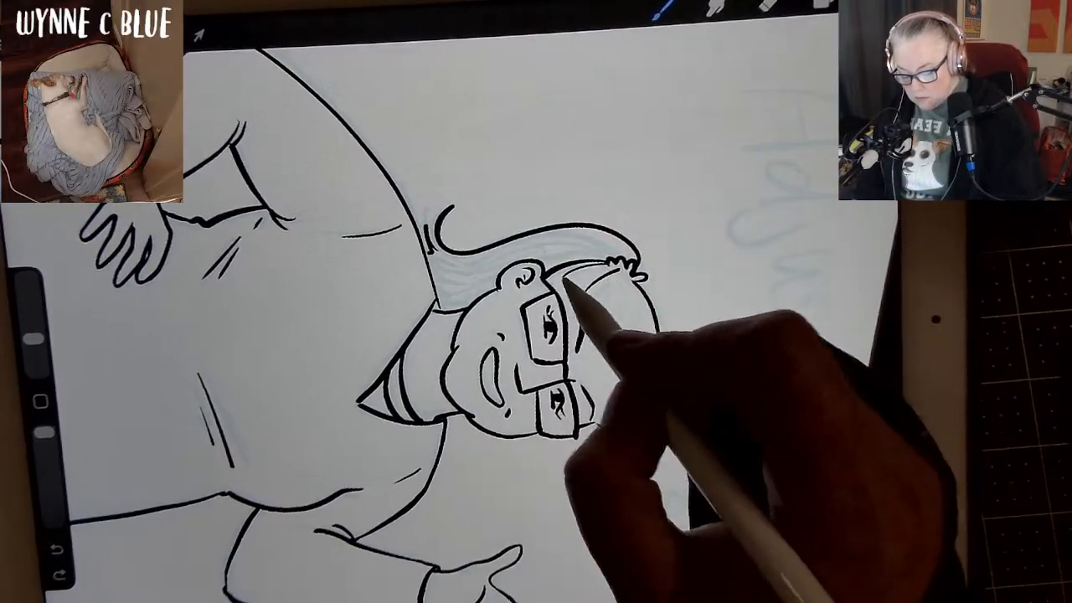
{"action": "mouse_move", "coordinate": [604, 413]}
{"action": "left_mouse_down"}
{"action": "mouse_move", "coordinate": [651, 363]}
{"action": "mouse_move", "coordinate": [649, 328]}
{"action": "left_mouse_up"}
{"action": "mouse_move", "coordinate": [626, 381]}
{"action": "left_mouse_down"}
{"action": "mouse_move", "coordinate": [645, 317]}
{"action": "mouse_move", "coordinate": [641, 289]}
{"action": "left_mouse_up"}
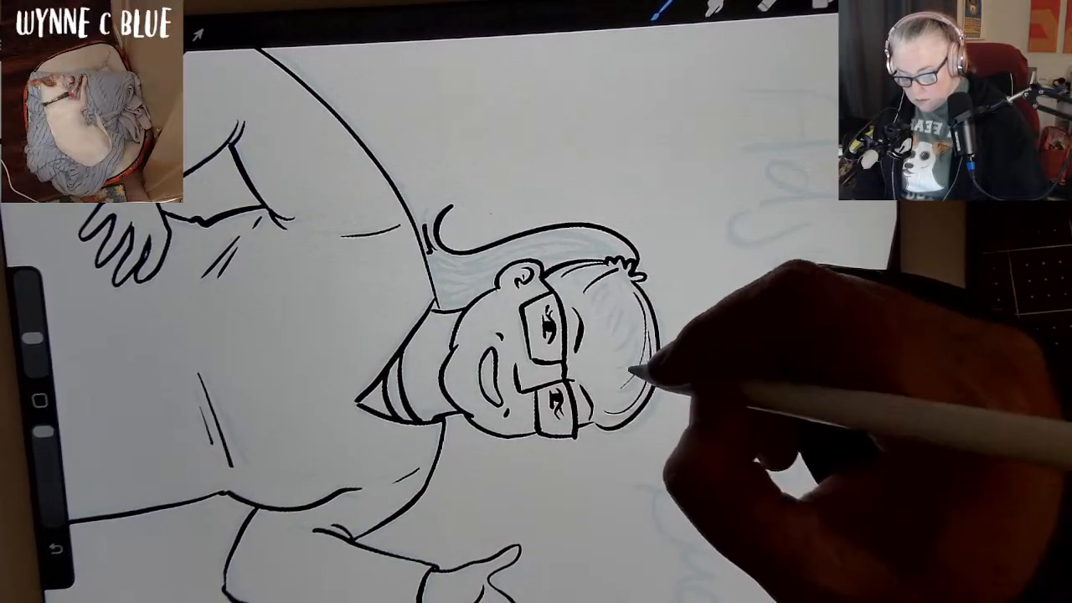
{"action": "mouse_move", "coordinate": [632, 373]}
{"action": "left_mouse_down"}
{"action": "mouse_move", "coordinate": [642, 331]}
{"action": "mouse_move", "coordinate": [633, 282]}
{"action": "mouse_move", "coordinate": [623, 329]}
{"action": "mouse_move", "coordinate": [636, 279]}
{"action": "left_mouse_up"}
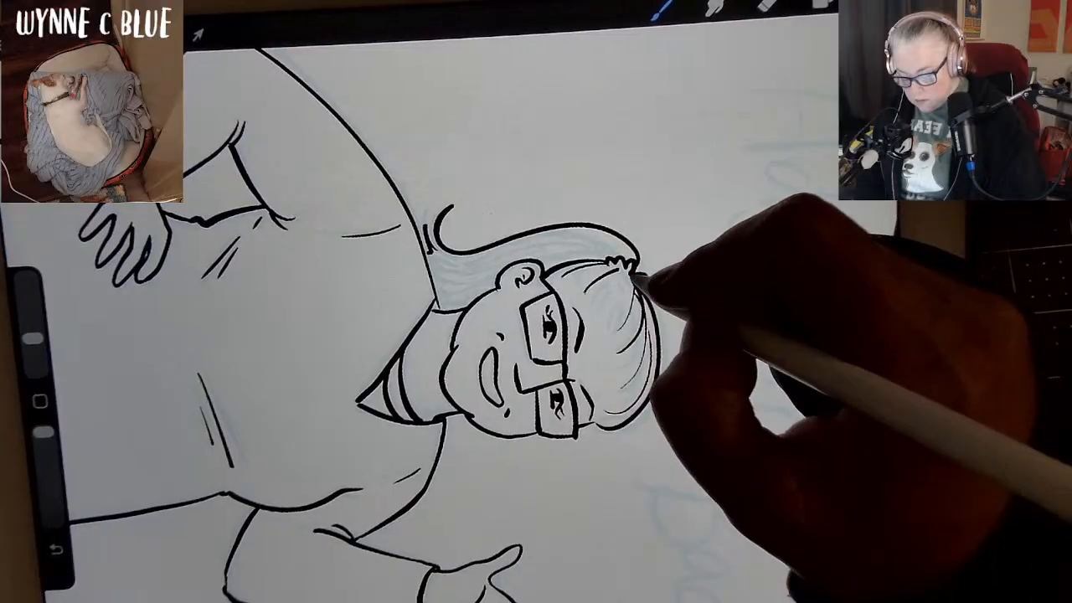
{"action": "left_click_drag", "start_coordinate": [613, 320], "coordinate": [636, 282]}
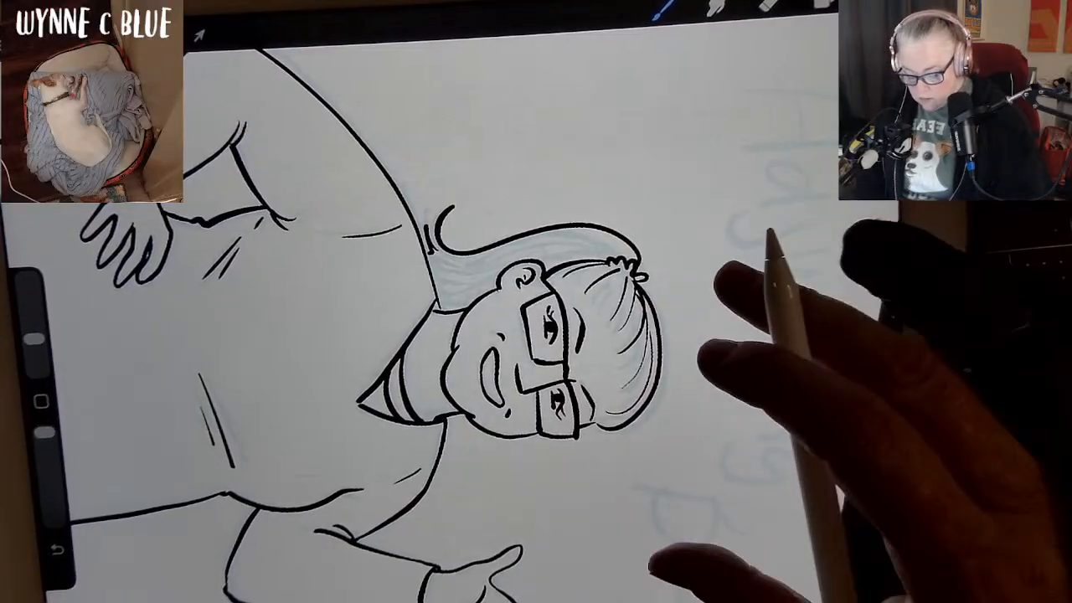
Fill the crown and hairline with finer hair strands between the existing ones, undoing a stroke along the way.
{"action": "scroll", "coordinate": [686, 394], "scroll_direction": "down", "scroll_amount": 3}
{"action": "scroll", "coordinate": [687, 393], "scroll_direction": "down", "scroll_amount": 5}
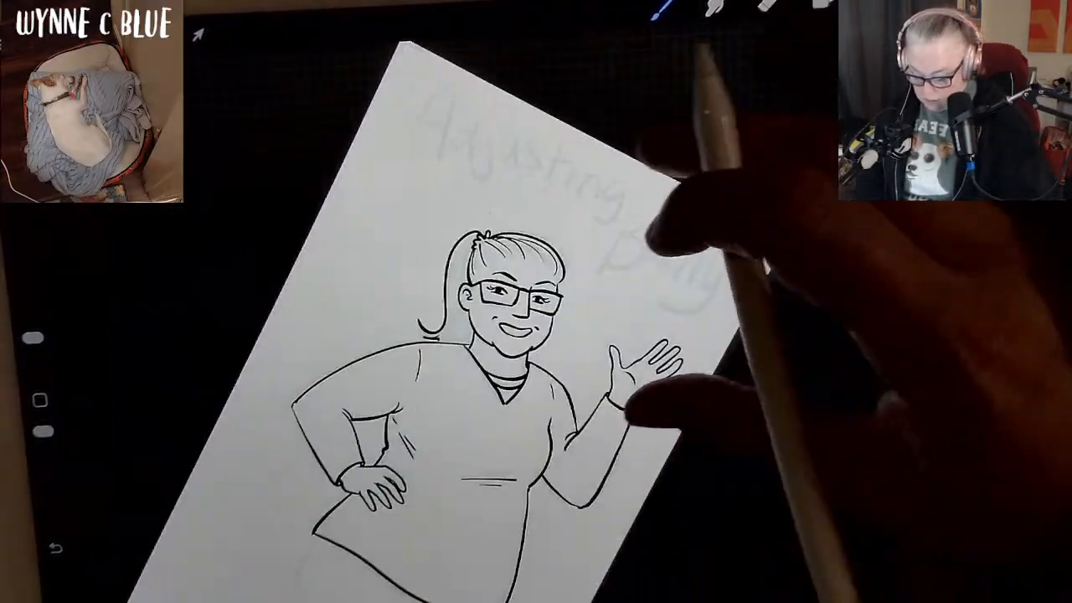
{"action": "left_click_drag", "start_coordinate": [749, 335], "coordinate": [694, 238]}
{"action": "left_click_drag", "start_coordinate": [753, 401], "coordinate": [712, 268]}
{"action": "scroll", "coordinate": [711, 360], "scroll_direction": "up", "scroll_amount": 4}
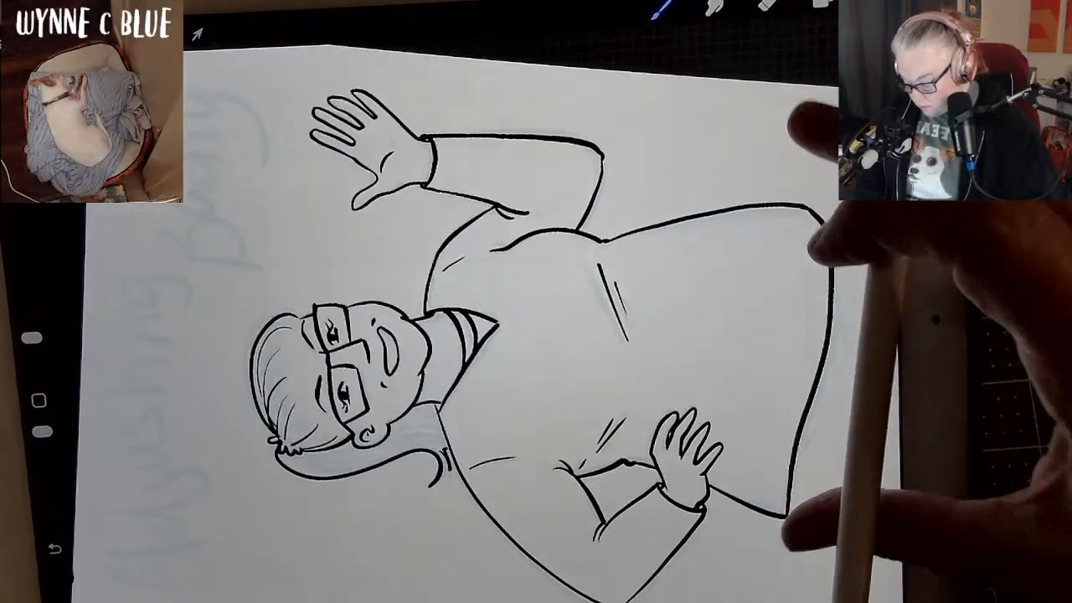
{"action": "mouse_move", "coordinate": [287, 339]}
{"action": "left_mouse_down"}
{"action": "mouse_move", "coordinate": [261, 353]}
{"action": "mouse_move", "coordinate": [266, 430]}
{"action": "left_mouse_up"}
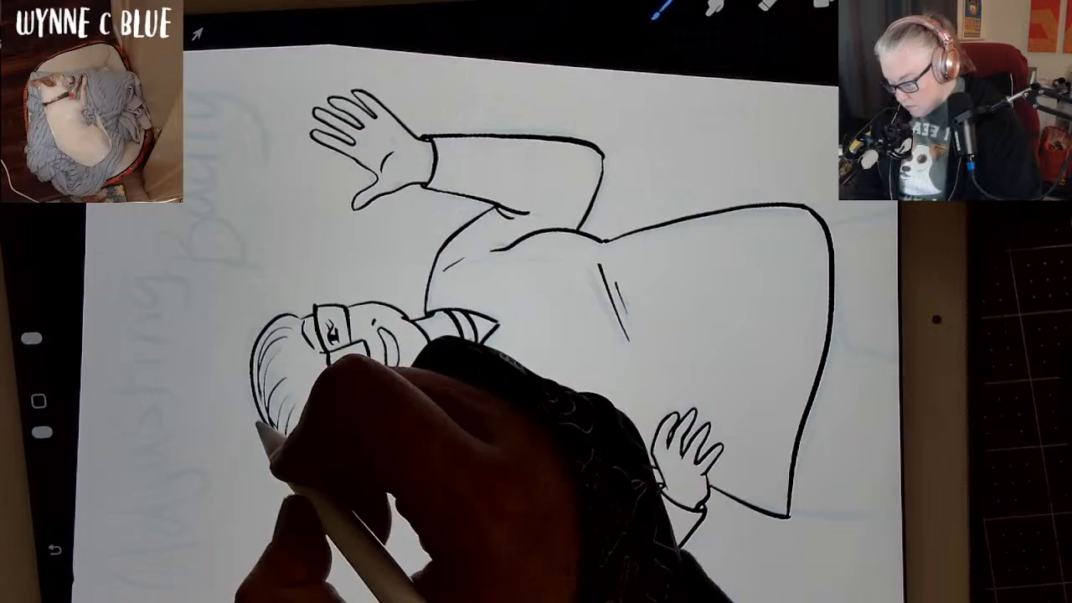
{"action": "left_click_drag", "start_coordinate": [275, 371], "coordinate": [264, 399]}
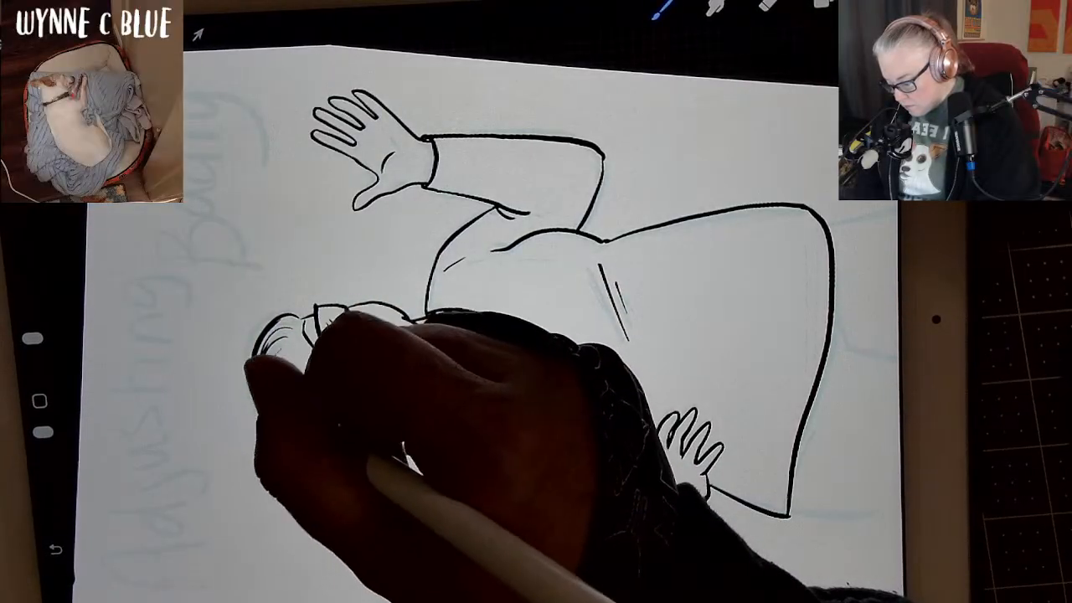
{"action": "key", "text": "ctrl+z"}
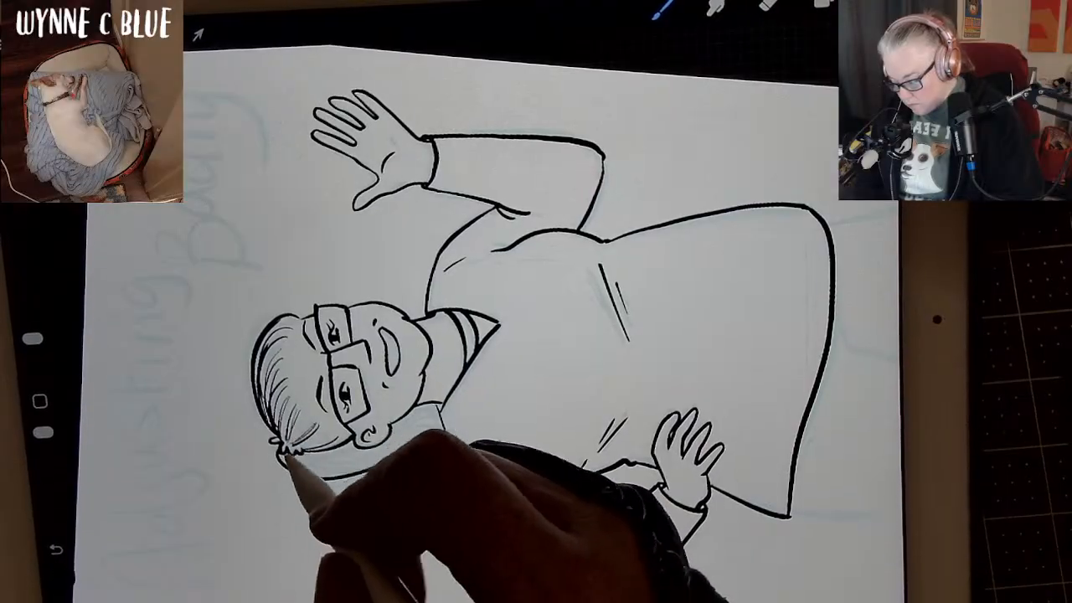
{"action": "left_click_drag", "start_coordinate": [274, 351], "coordinate": [262, 401]}
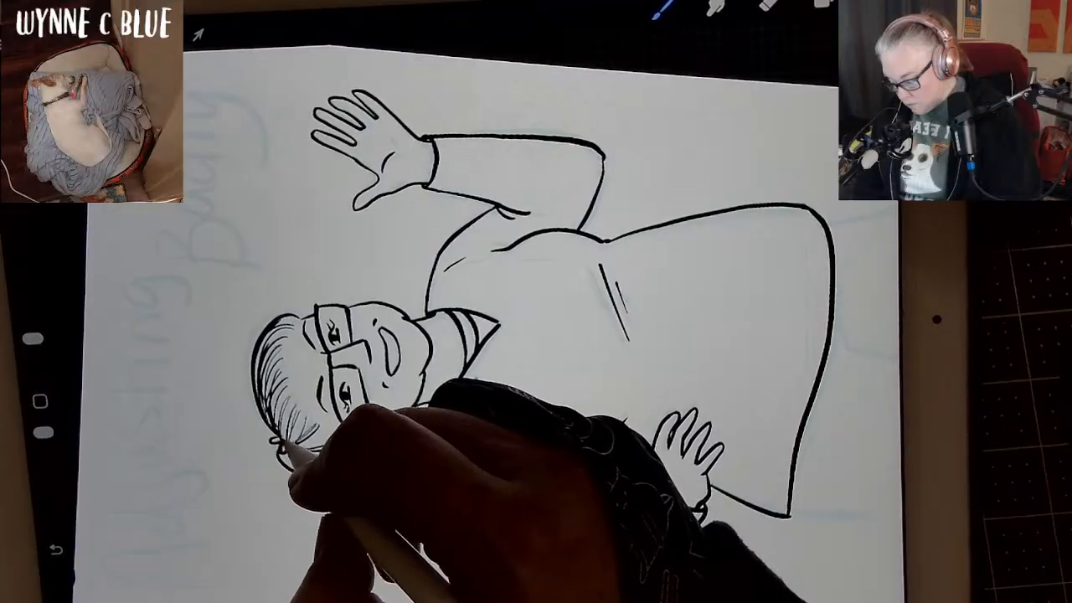
Ink long flowing strands down the ponytail from the hair tie to the shoulder, undoing a stroke along the way.
{"action": "mouse_move", "coordinate": [657, 226]}
{"action": "left_mouse_down"}
{"action": "mouse_move", "coordinate": [732, 217]}
{"action": "mouse_move", "coordinate": [711, 360]}
{"action": "left_mouse_up"}
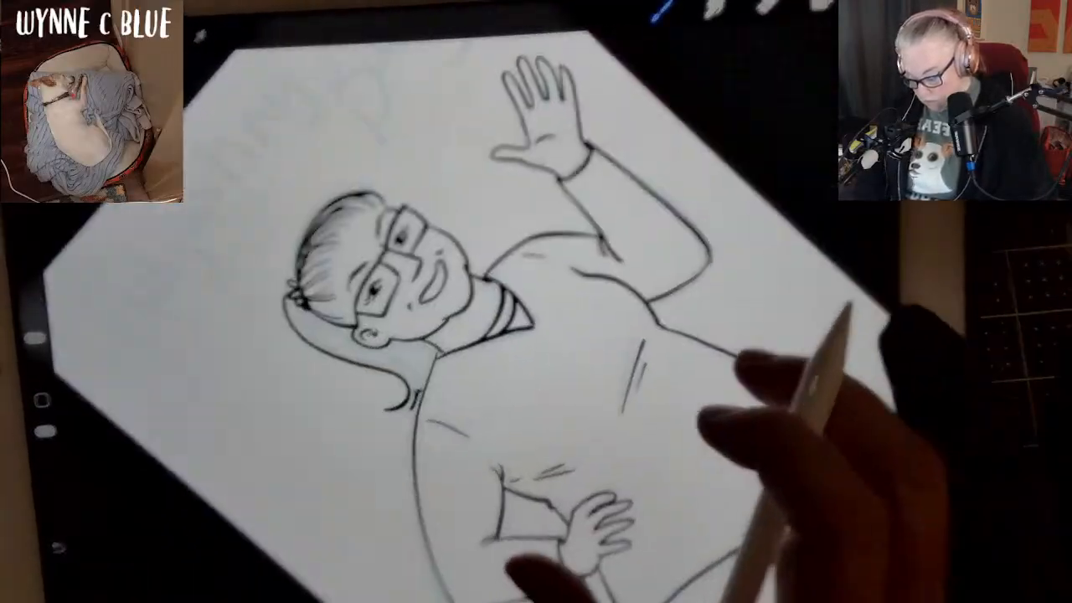
{"action": "mouse_move", "coordinate": [682, 288]}
{"action": "left_mouse_down"}
{"action": "mouse_move", "coordinate": [712, 348]}
{"action": "mouse_move", "coordinate": [738, 324]}
{"action": "mouse_move", "coordinate": [740, 414]}
{"action": "left_mouse_up"}
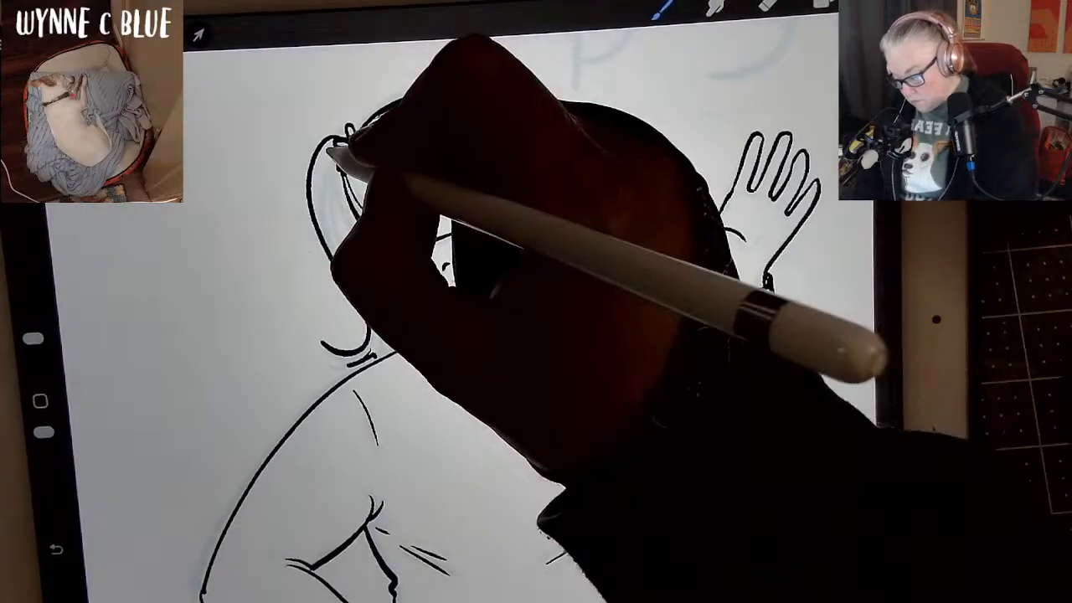
{"action": "mouse_move", "coordinate": [329, 150]}
{"action": "left_mouse_down"}
{"action": "mouse_move", "coordinate": [315, 172]}
{"action": "mouse_move", "coordinate": [330, 247]}
{"action": "mouse_move", "coordinate": [367, 301]}
{"action": "left_mouse_up"}
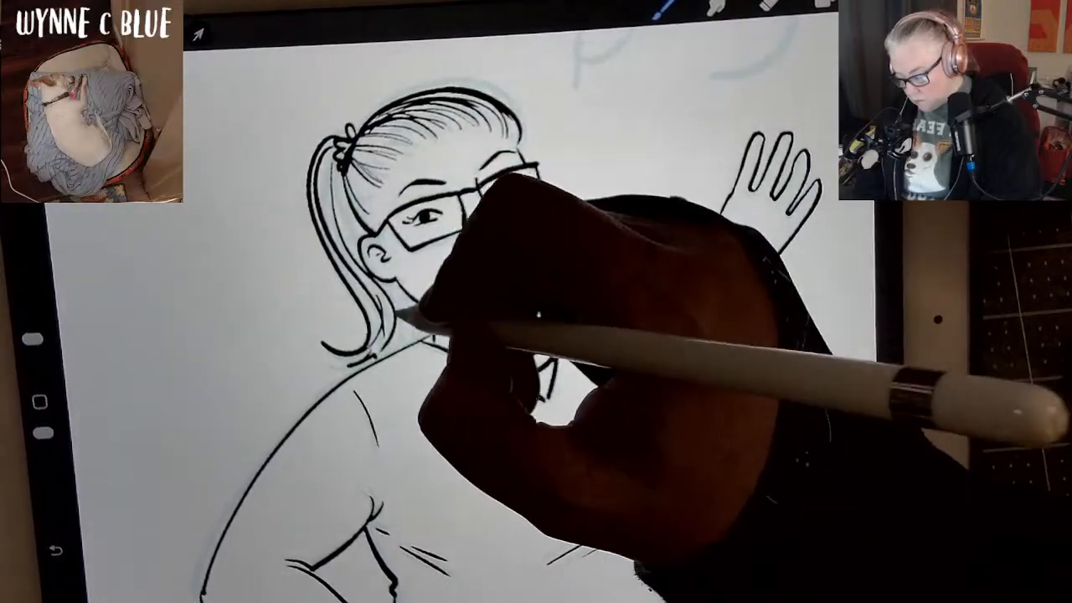
{"action": "key", "text": "ctrl+z"}
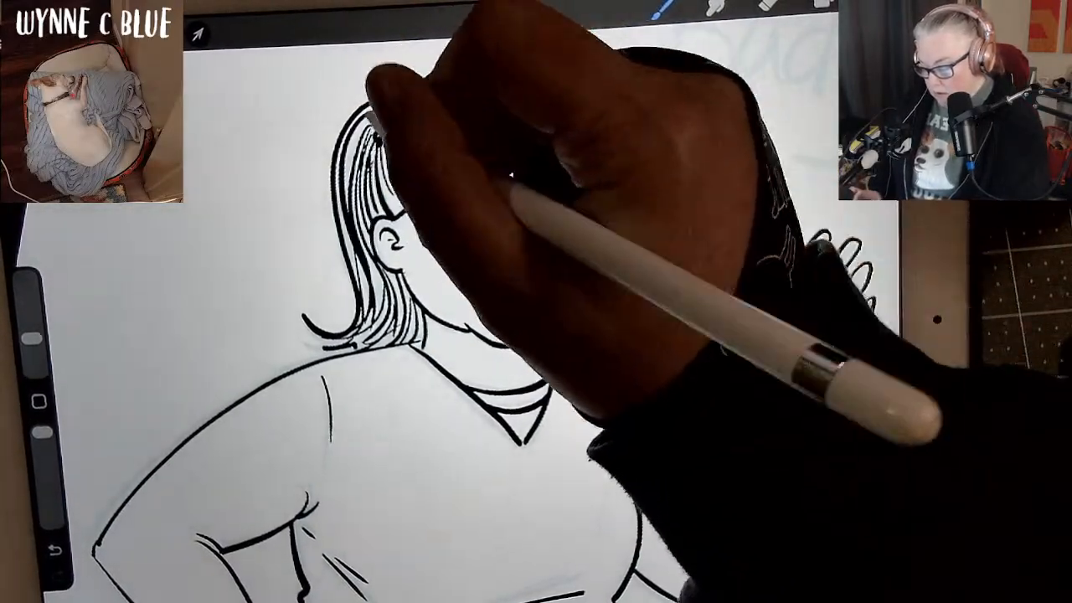
Ink the trousers below the shirt hem with outer leg lines, side seam, pocket curve and crotch fold, redoing the pocket and undoing an extra stroke.
{"action": "scroll", "coordinate": [758, 380], "scroll_direction": "down", "scroll_amount": 5}
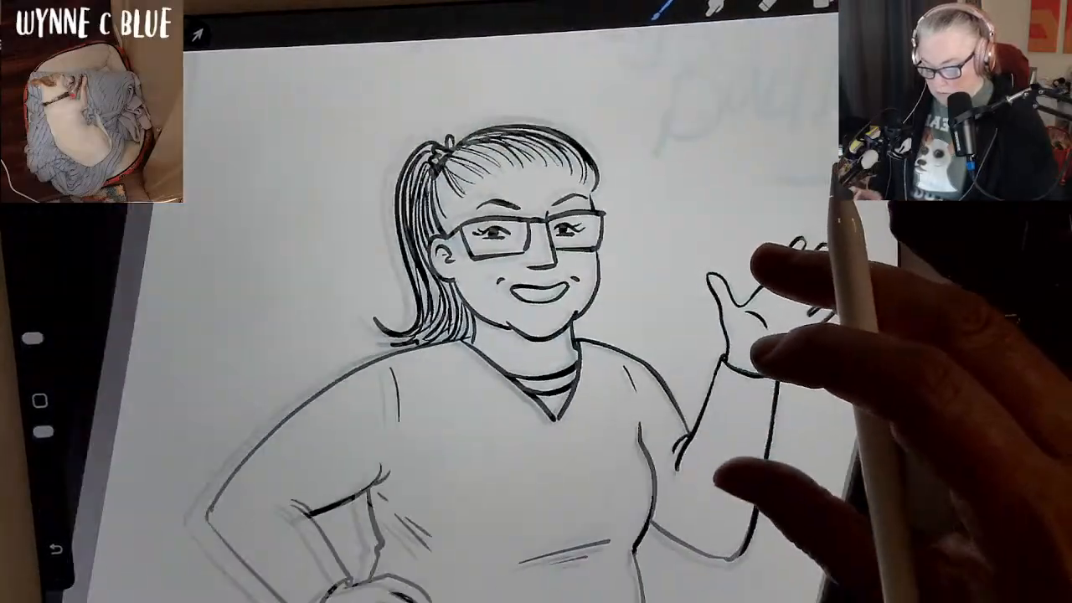
{"action": "scroll", "coordinate": [481, 327], "scroll_direction": "down", "scroll_amount": 2}
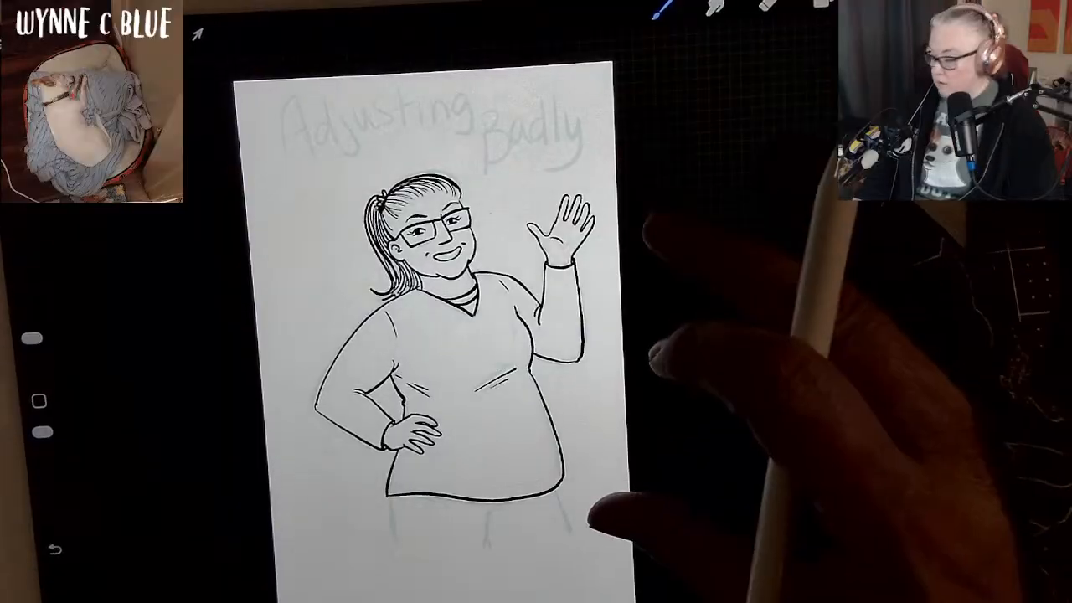
{"action": "scroll", "coordinate": [481, 335], "scroll_direction": "up", "scroll_amount": 2}
{"action": "scroll", "coordinate": [669, 351], "scroll_direction": "up", "scroll_amount": 3}
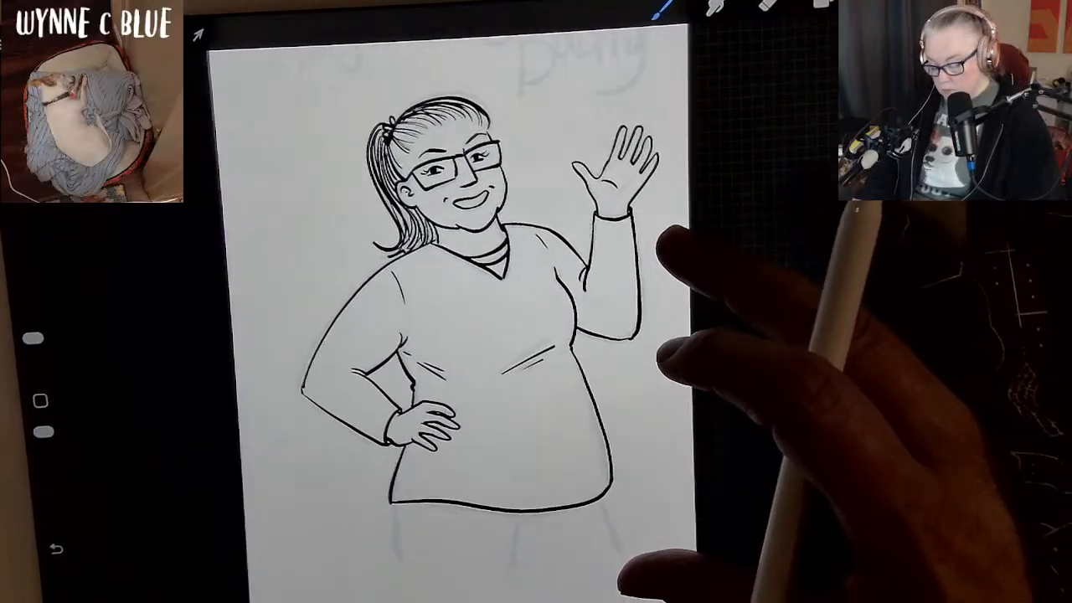
{"action": "scroll", "coordinate": [670, 335], "scroll_direction": "up", "scroll_amount": 1}
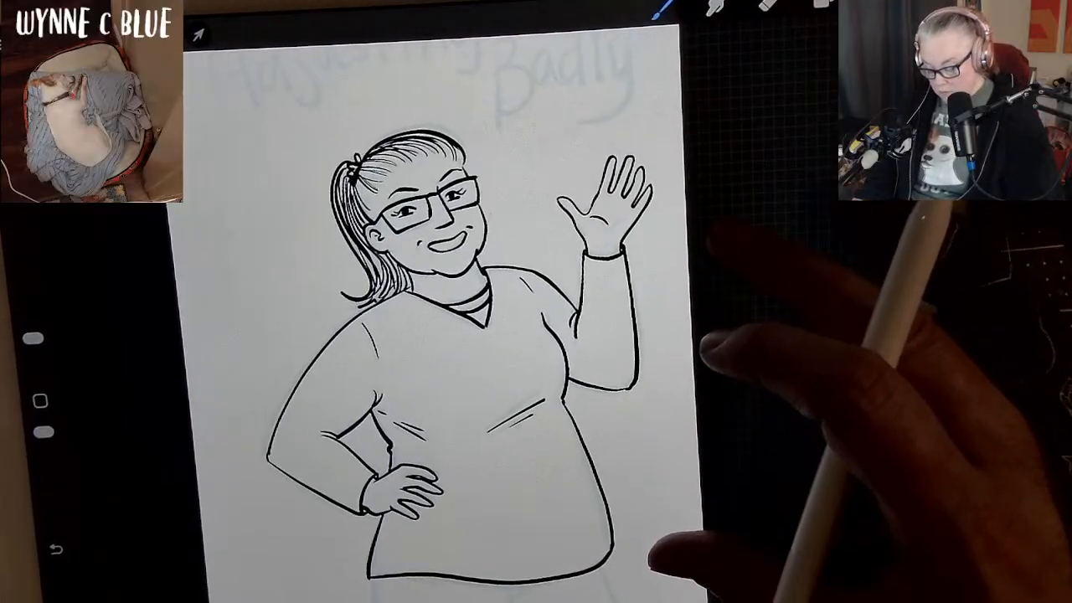
{"action": "left_click_drag", "start_coordinate": [374, 511], "coordinate": [376, 572]}
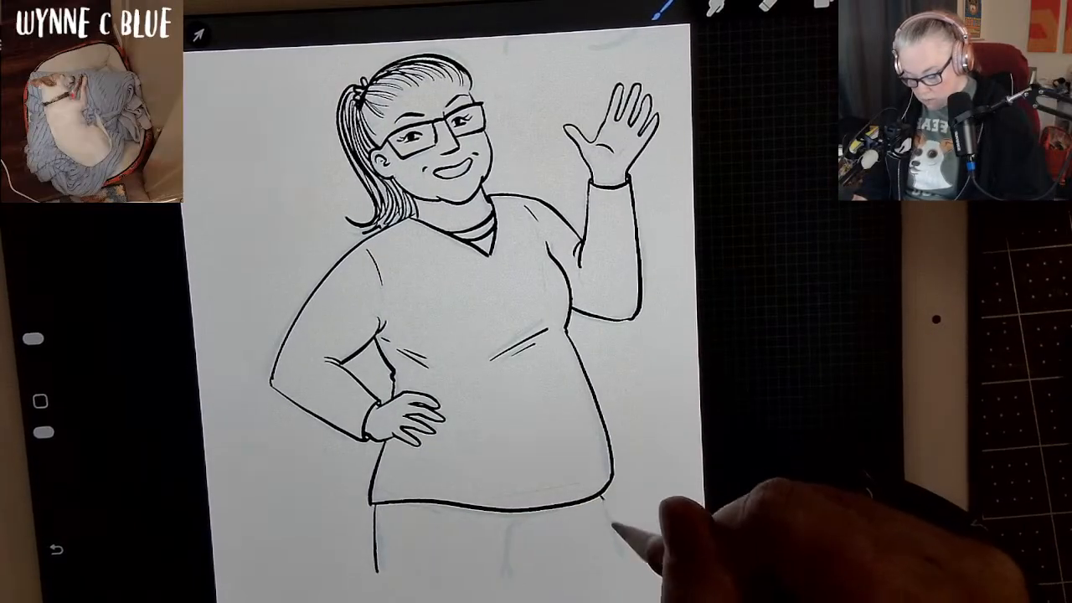
{"action": "left_click_drag", "start_coordinate": [600, 501], "coordinate": [626, 561]}
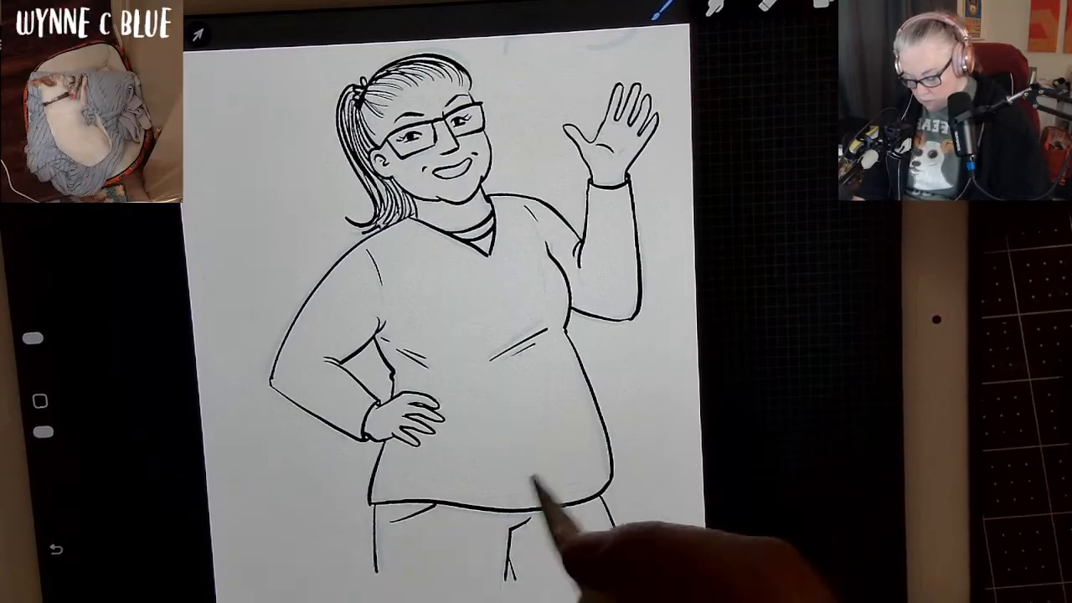
{"action": "key", "text": "ctrl+z"}
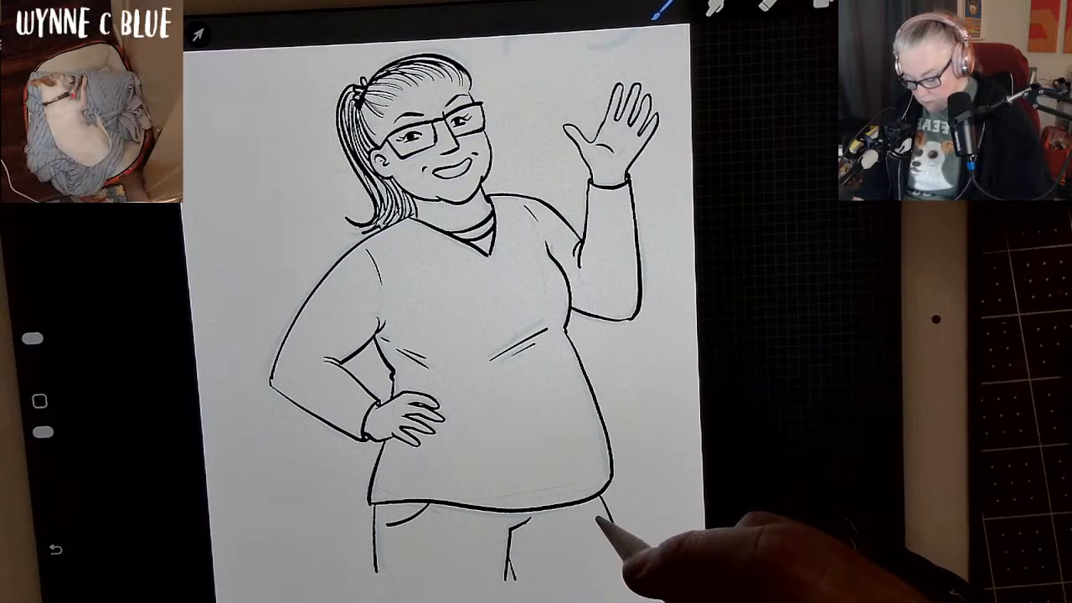
{"action": "left_click_drag", "start_coordinate": [383, 505], "coordinate": [387, 586]}
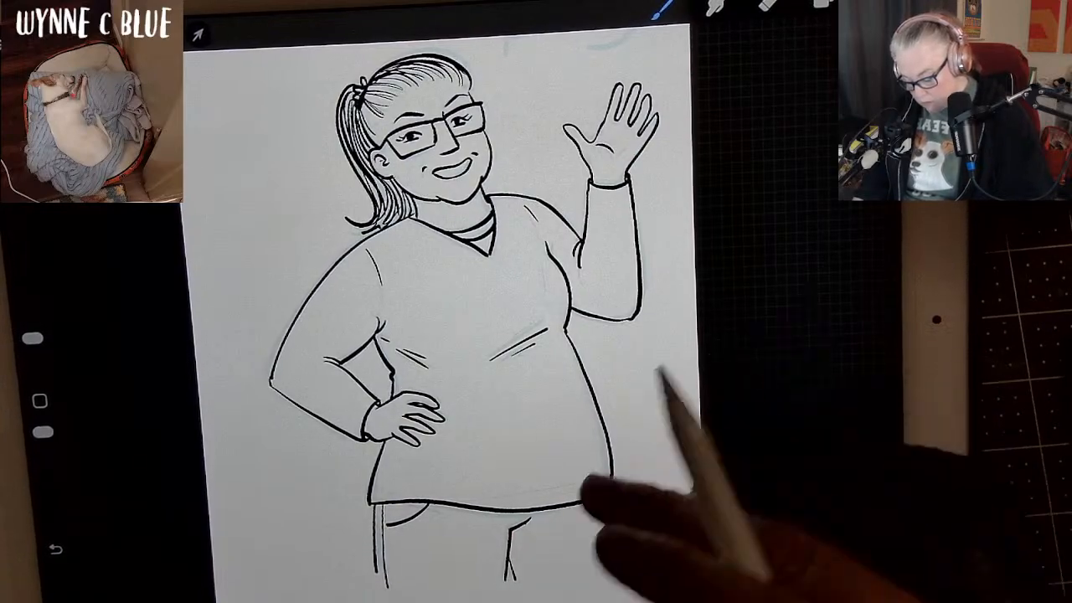
{"action": "left_click_drag", "start_coordinate": [535, 517], "coordinate": [471, 601]}
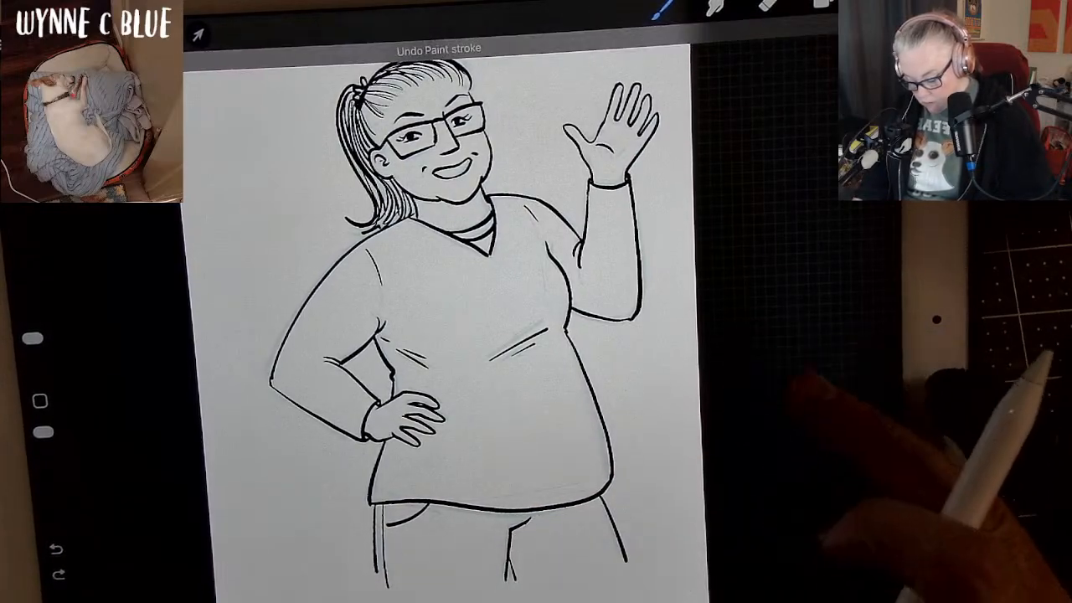
Erase the stray ink mark beside the upper end of the trousers' crotch fold.
{"action": "mouse_move", "coordinate": [808, 385]}
{"action": "left_mouse_down"}
{"action": "mouse_move", "coordinate": [810, 335]}
{"action": "mouse_move", "coordinate": [791, 332]}
{"action": "mouse_move", "coordinate": [804, 336]}
{"action": "left_mouse_up"}
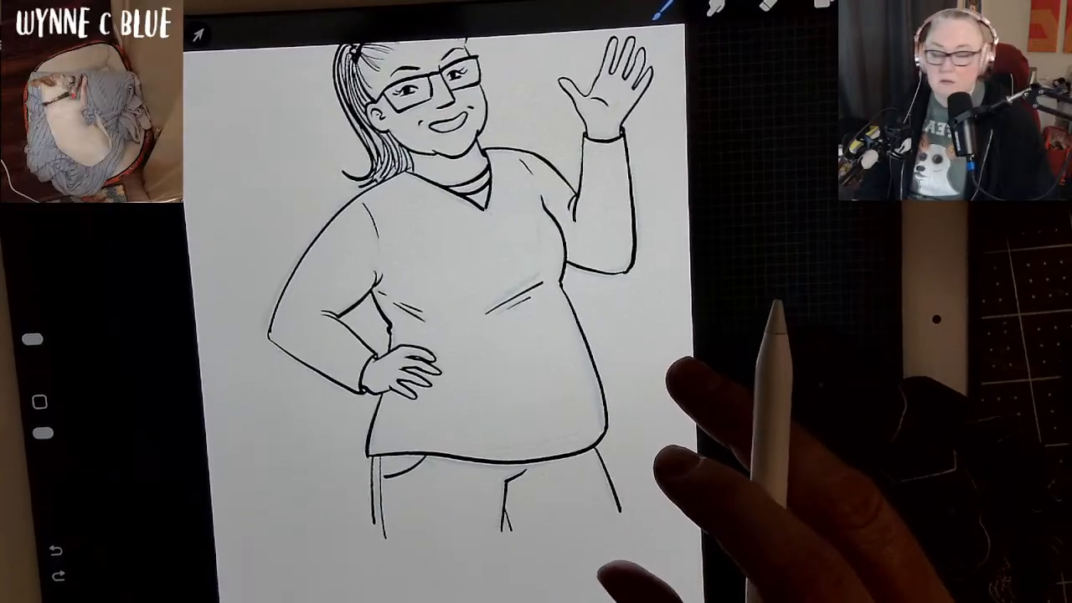
{"action": "scroll", "coordinate": [661, 460], "scroll_direction": "up", "scroll_amount": 5}
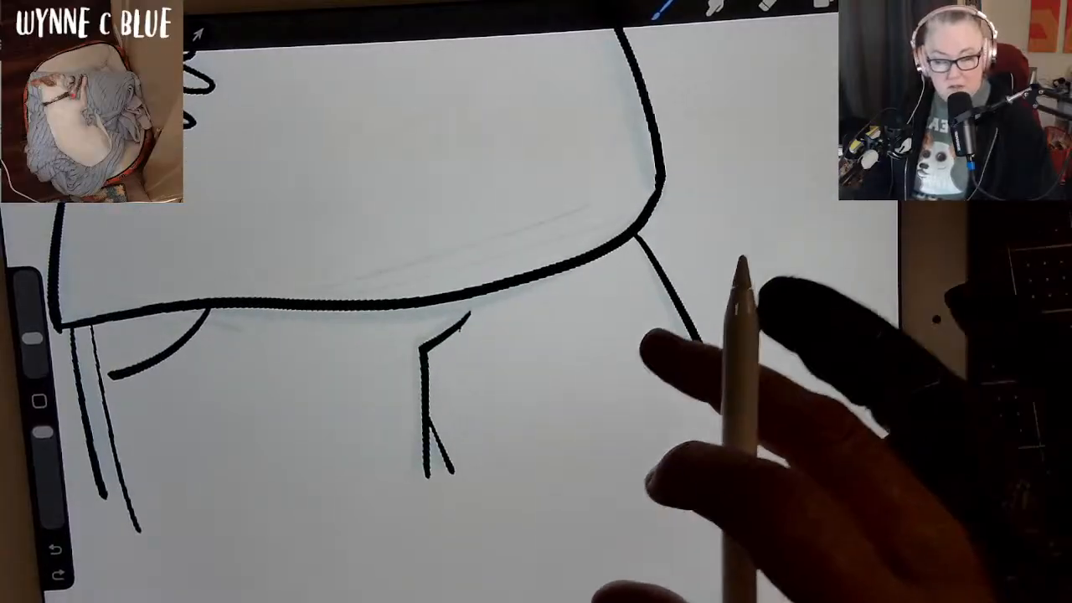
{"action": "scroll", "coordinate": [670, 376], "scroll_direction": "up", "scroll_amount": 4}
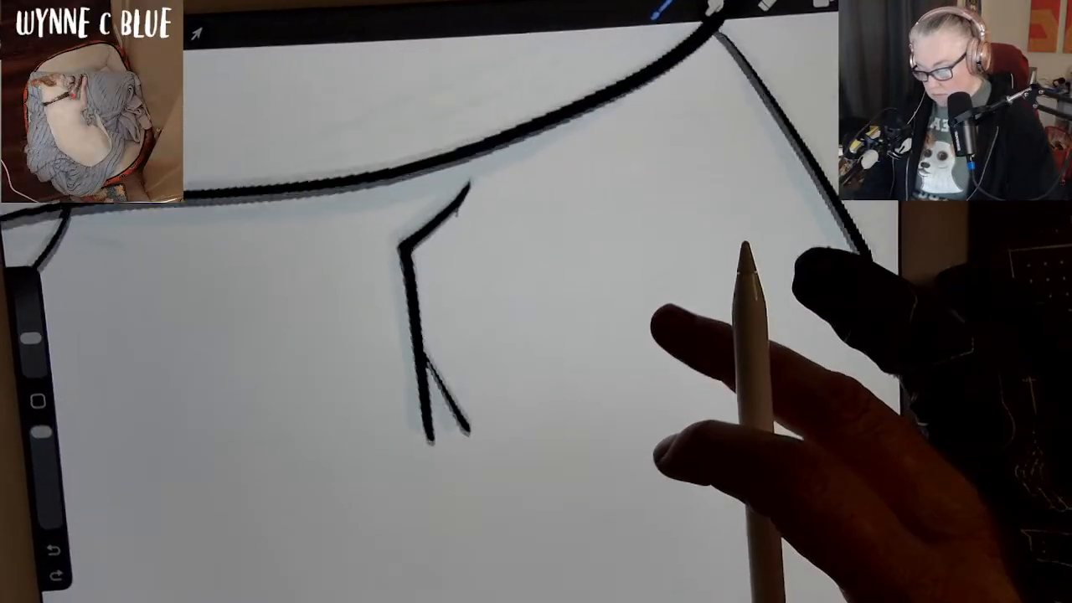
{"action": "left_click", "coordinate": [767, 5]}
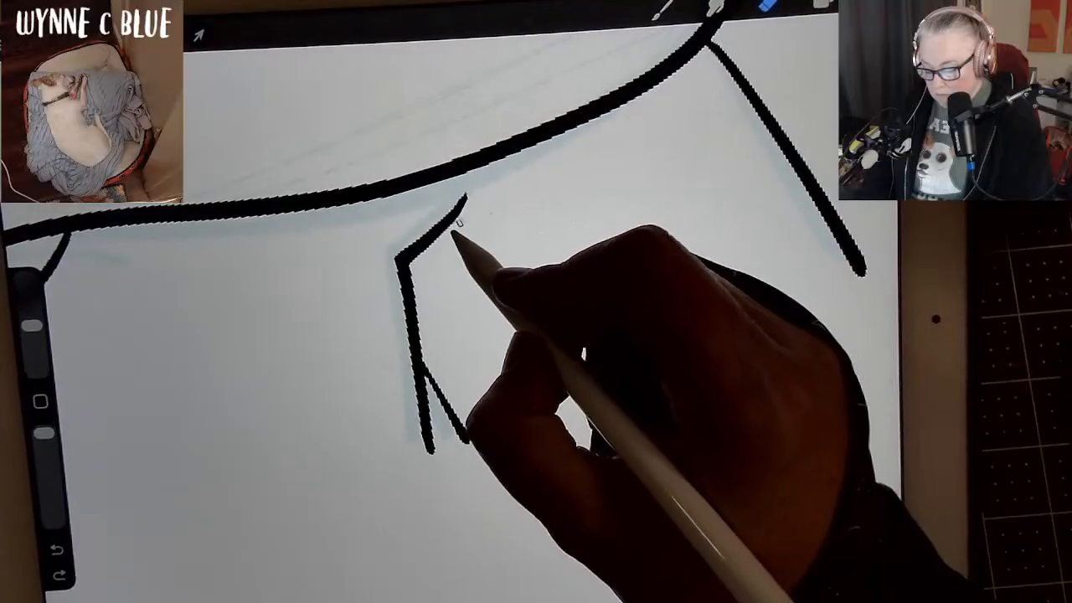
Compare the inks with and without the Layer 14 sketch, leave the sketch hidden, and make Layer 12 visible.
{"action": "scroll", "coordinate": [535, 335], "scroll_direction": "down", "scroll_amount": 5}
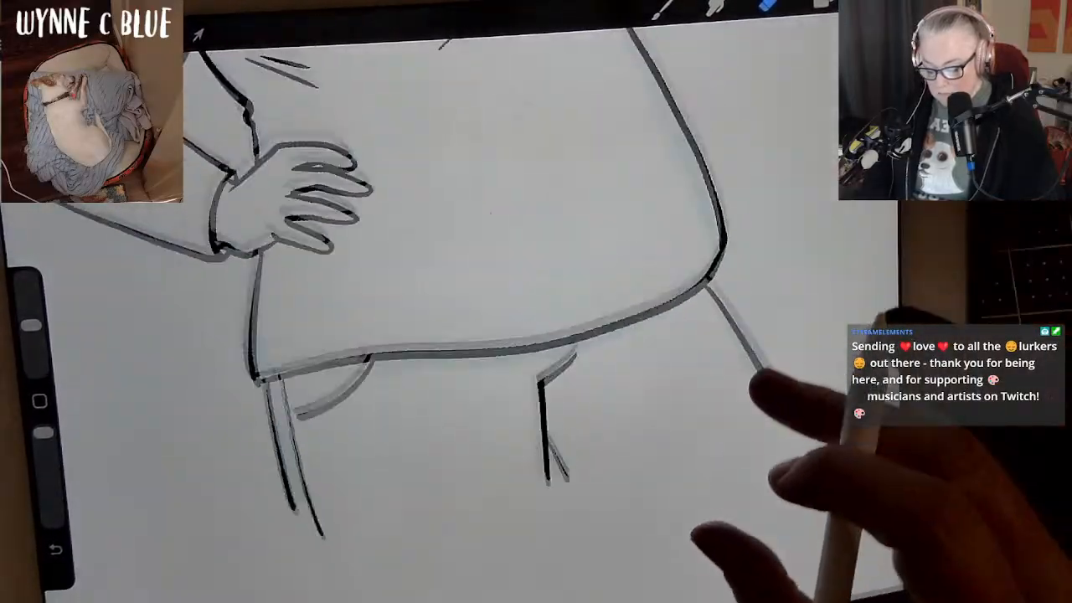
{"action": "scroll", "coordinate": [536, 334], "scroll_direction": "down", "scroll_amount": 5}
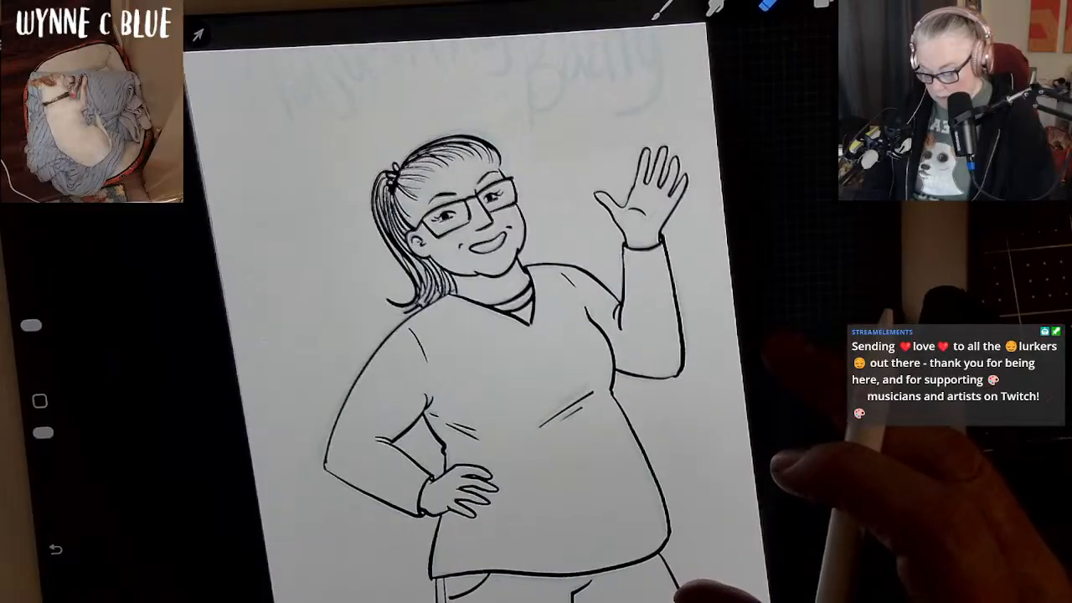
{"action": "scroll", "coordinate": [536, 335], "scroll_direction": "down", "scroll_amount": 2}
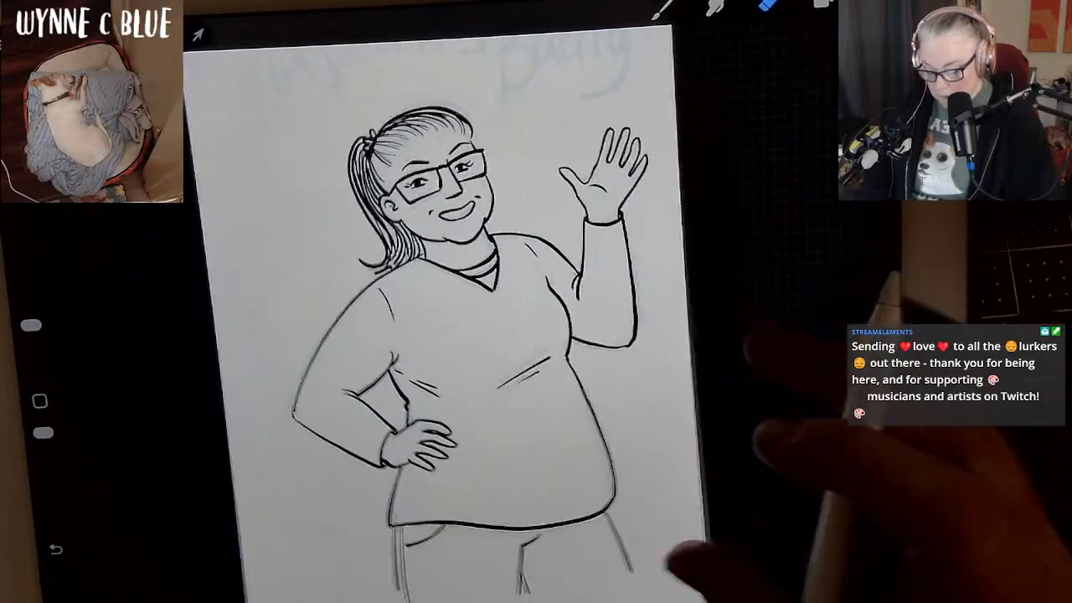
{"action": "left_click", "coordinate": [821, 4]}
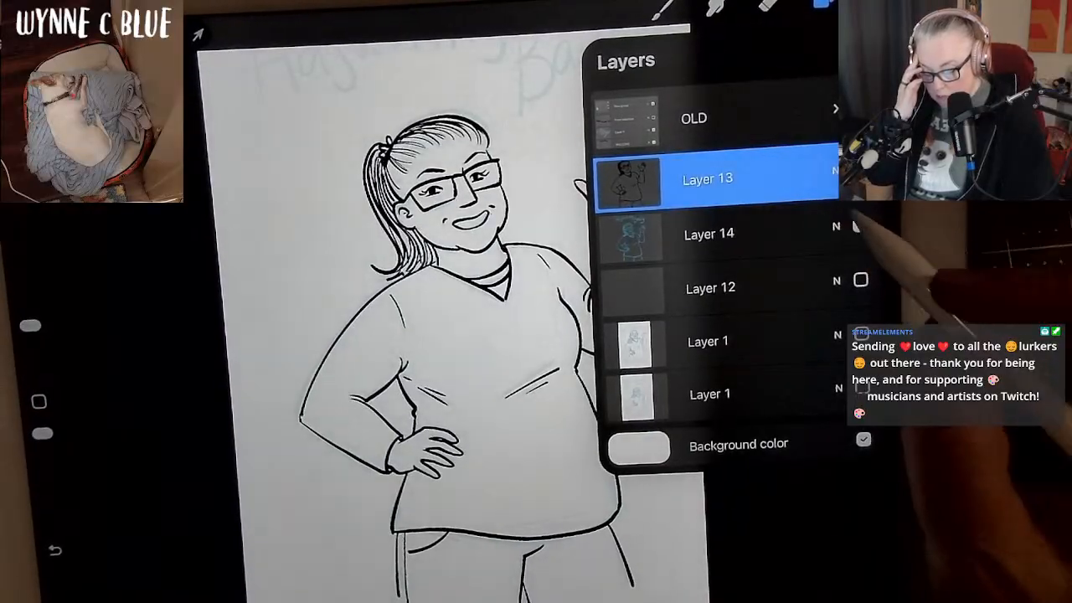
{"action": "scroll", "coordinate": [402, 335], "scroll_direction": "down", "scroll_amount": 2}
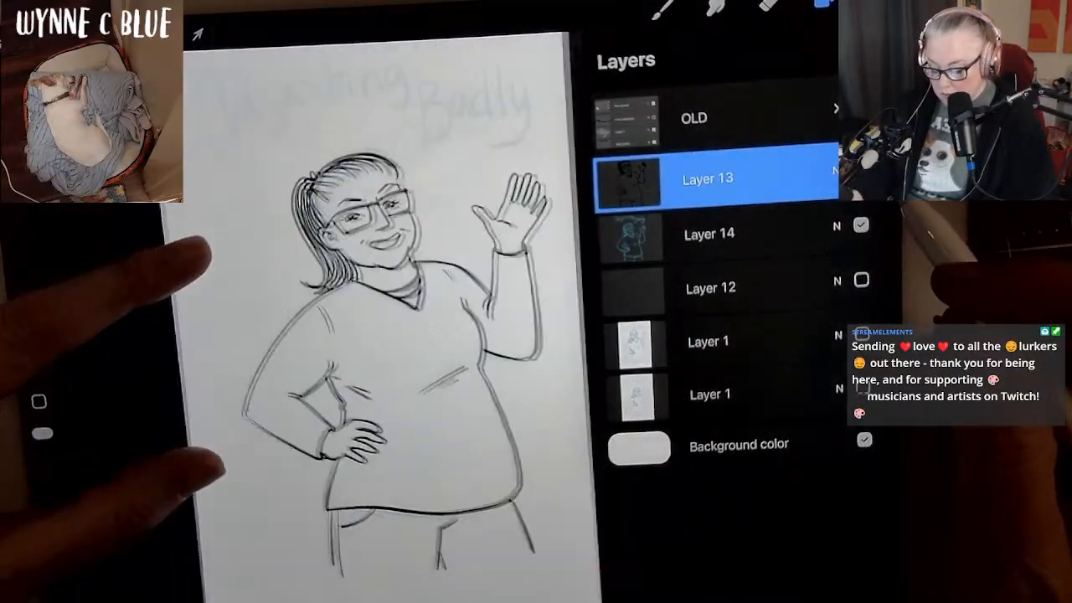
{"action": "left_click", "coordinate": [860, 225]}
{"action": "left_click", "coordinate": [860, 224]}
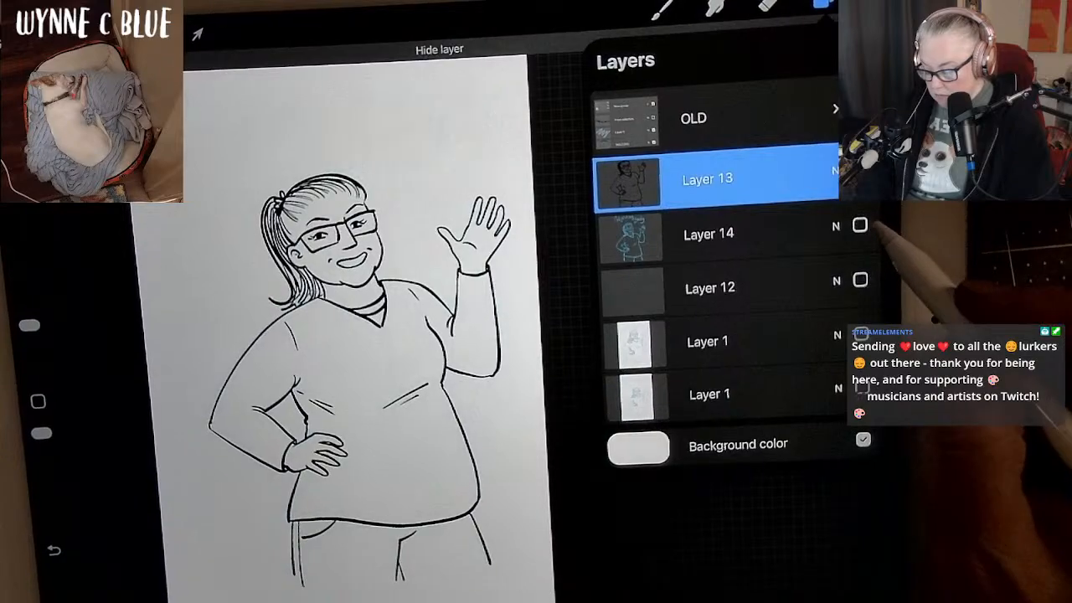
{"action": "left_click", "coordinate": [860, 224]}
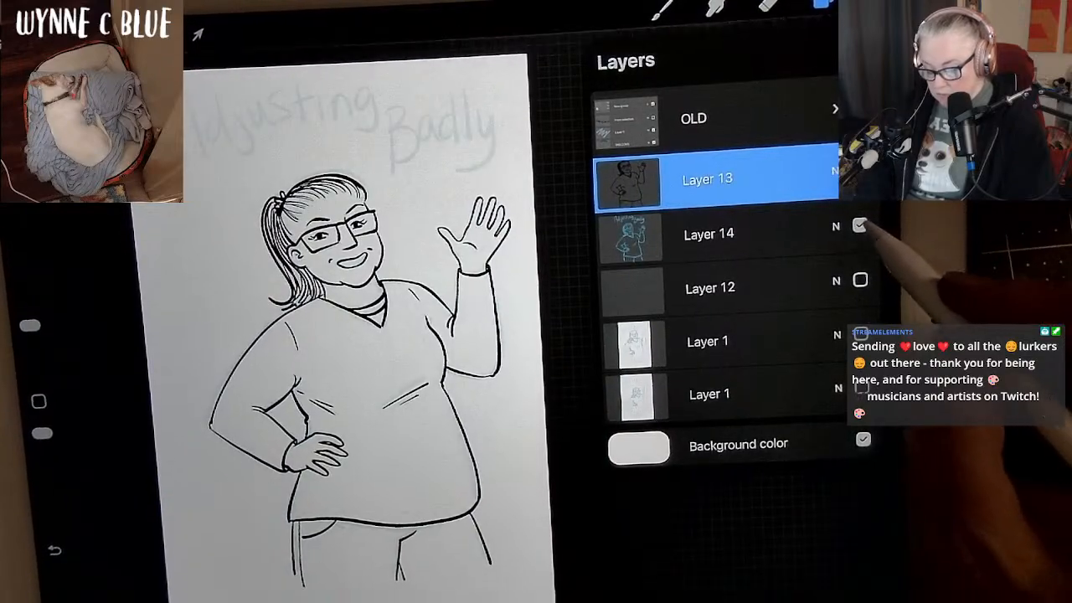
{"action": "left_click", "coordinate": [860, 224]}
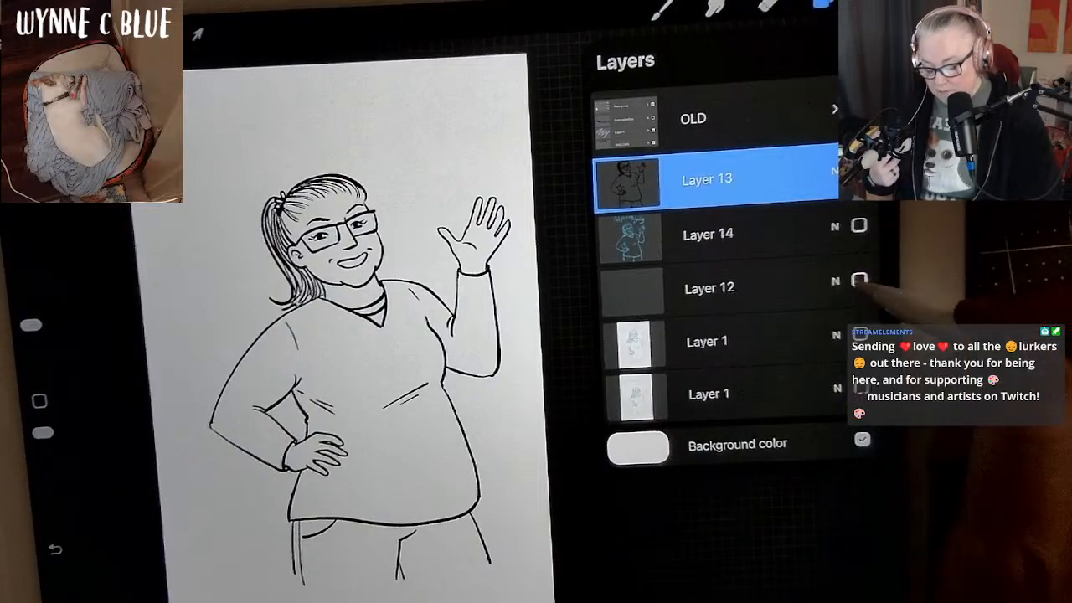
{"action": "left_click", "coordinate": [860, 280]}
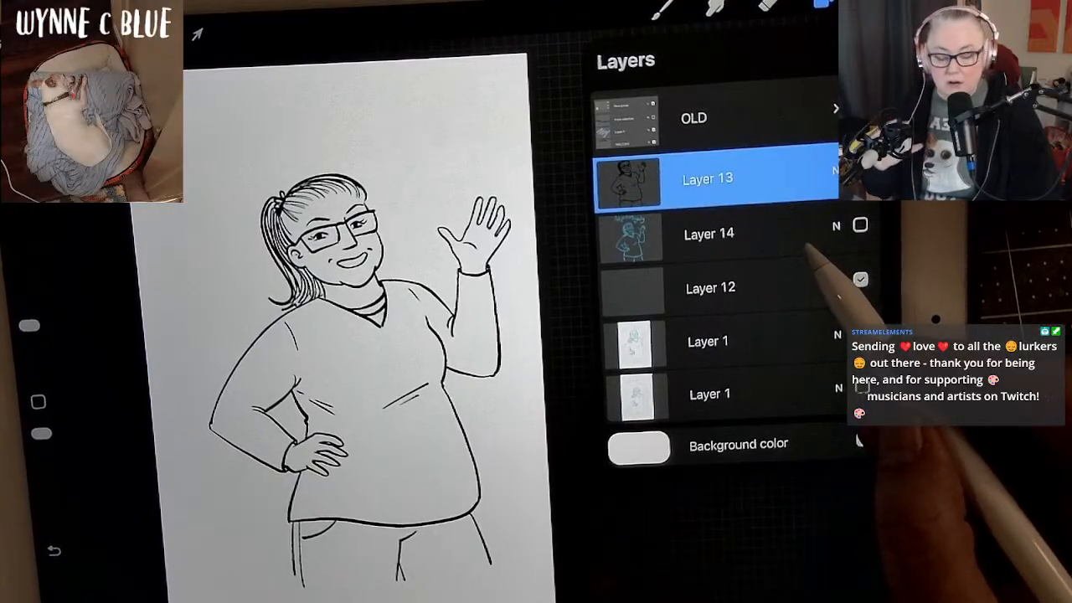
Choose white from the Storyboard palette as the brush colour and hide the canvas background colour.
{"action": "left_click", "coordinate": [663, 9]}
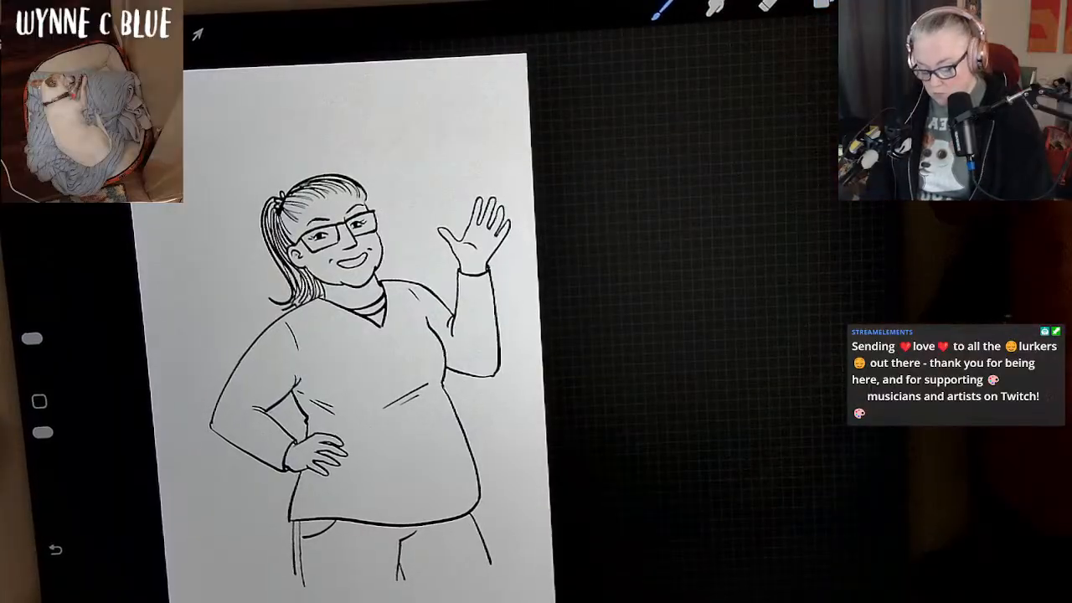
{"action": "left_click", "coordinate": [823, 4]}
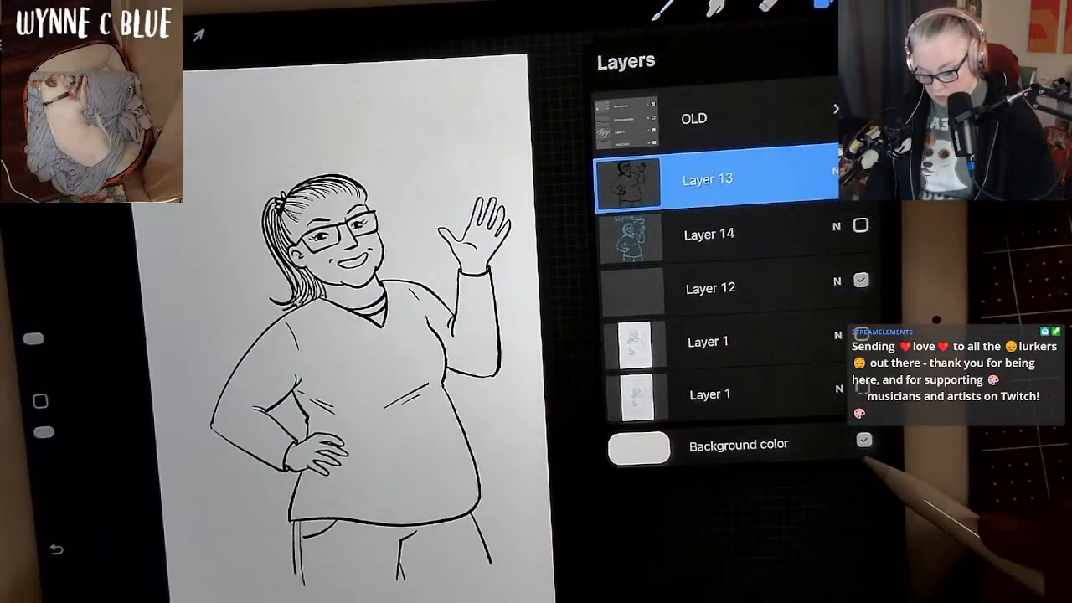
{"action": "left_click", "coordinate": [877, 3]}
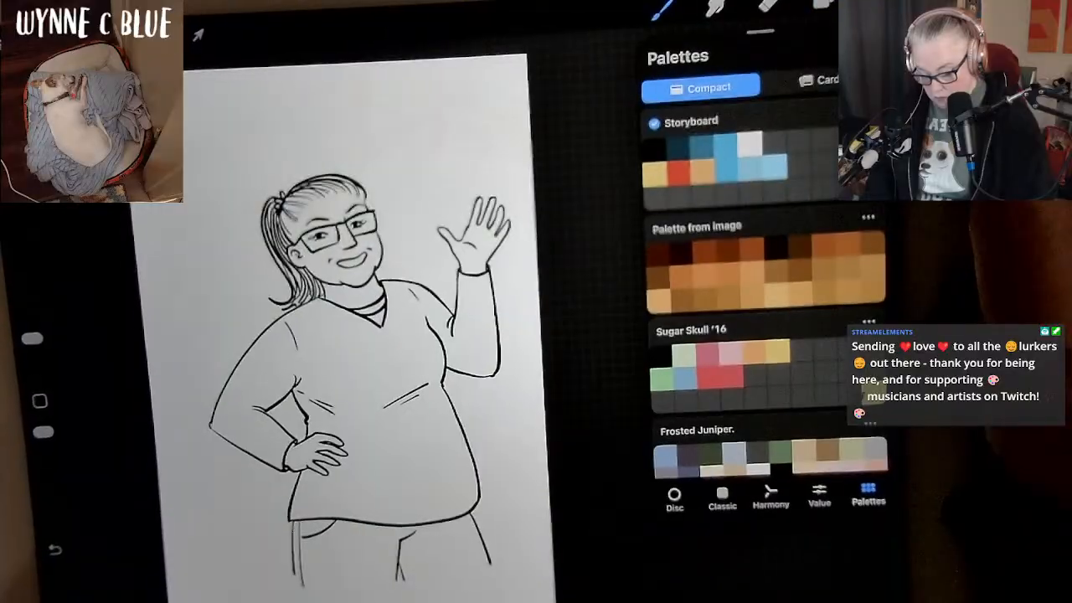
{"action": "left_click", "coordinate": [752, 148]}
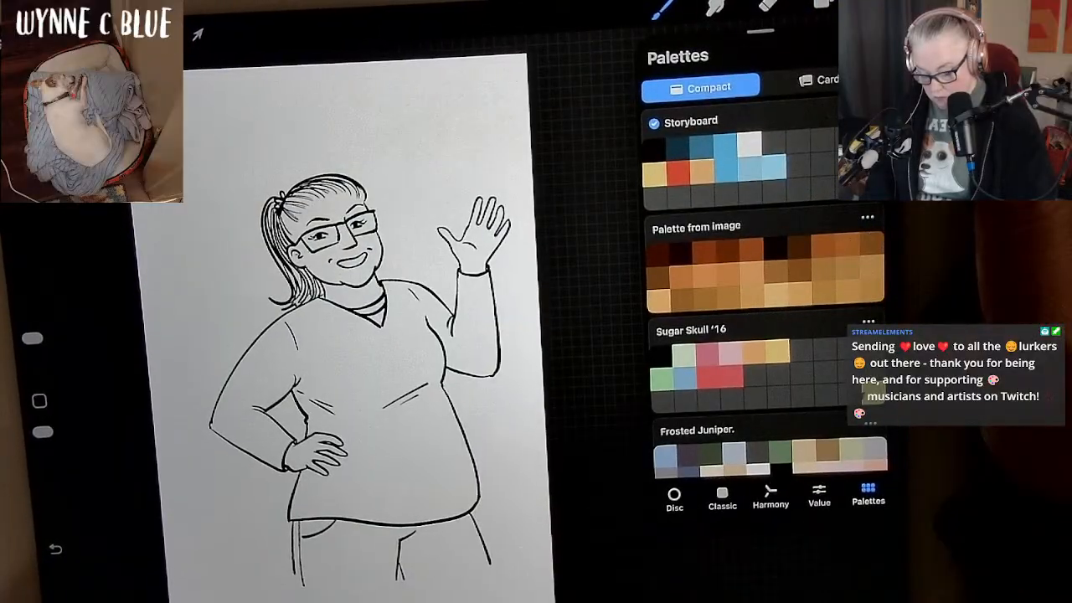
{"action": "left_click", "coordinate": [877, 4]}
{"action": "left_click", "coordinate": [878, 3]}
{"action": "left_click", "coordinate": [878, 3]}
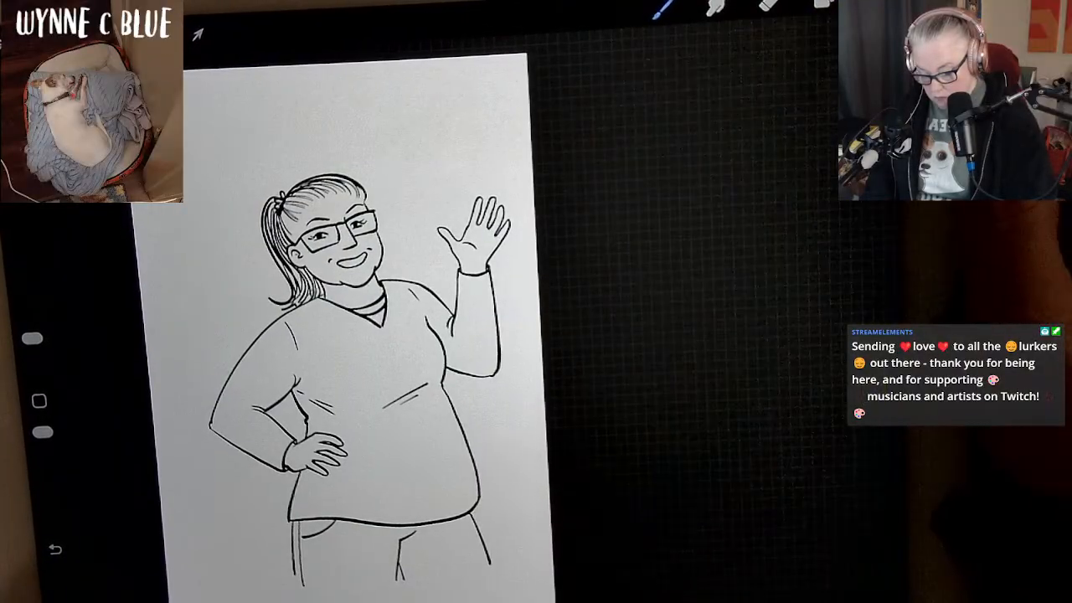
{"action": "left_click", "coordinate": [823, 4]}
{"action": "left_click", "coordinate": [863, 441]}
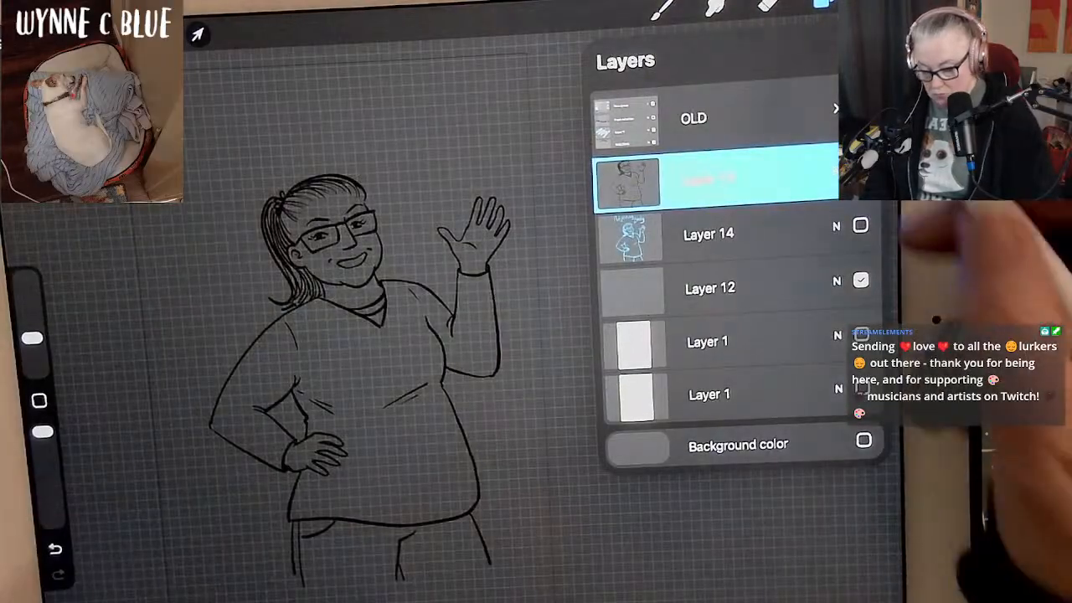
Enlarge the brush and try painting white over the hair on the Layer 13 inks, undoing that stroke.
{"action": "left_click", "coordinate": [823, 4]}
{"action": "mouse_move", "coordinate": [682, 358]}
{"action": "left_mouse_down"}
{"action": "mouse_move", "coordinate": [733, 354]}
{"action": "mouse_move", "coordinate": [794, 311]}
{"action": "left_mouse_up"}
{"action": "left_click_drag", "start_coordinate": [39, 340], "coordinate": [35, 287]}
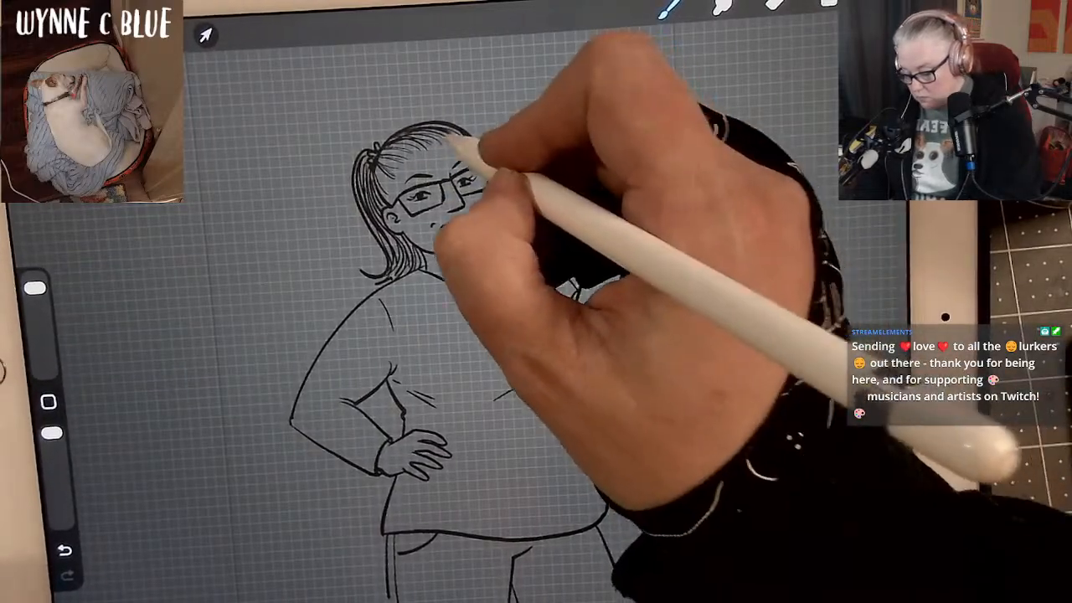
{"action": "mouse_move", "coordinate": [453, 135]}
{"action": "left_mouse_down"}
{"action": "mouse_move", "coordinate": [392, 163]}
{"action": "mouse_move", "coordinate": [392, 219]}
{"action": "left_mouse_up"}
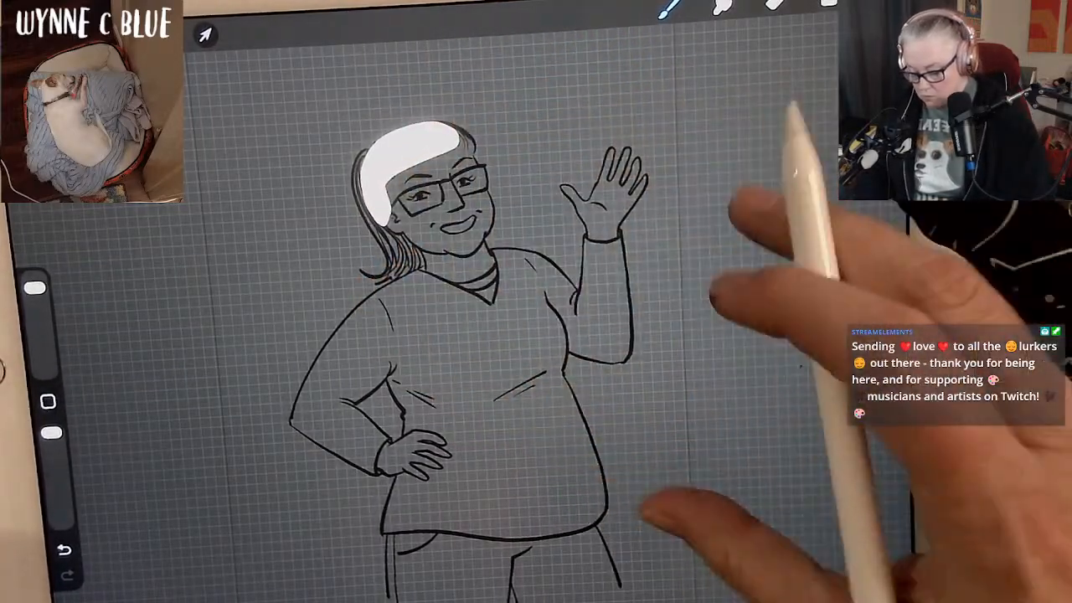
{"action": "key", "text": "ctrl+z"}
On Layer 12, paint white beneath the woman's hair, ponytail and outer face, with a narrow border outside the lines.
{"action": "left_click", "coordinate": [829, 4]}
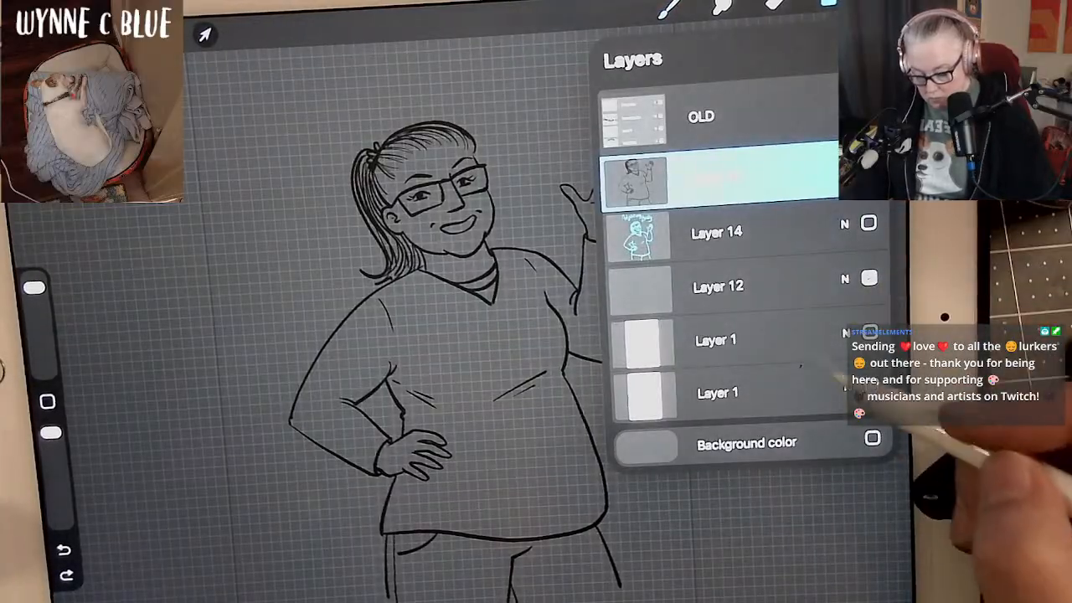
{"action": "left_click", "coordinate": [802, 282]}
{"action": "left_click", "coordinate": [828, 4]}
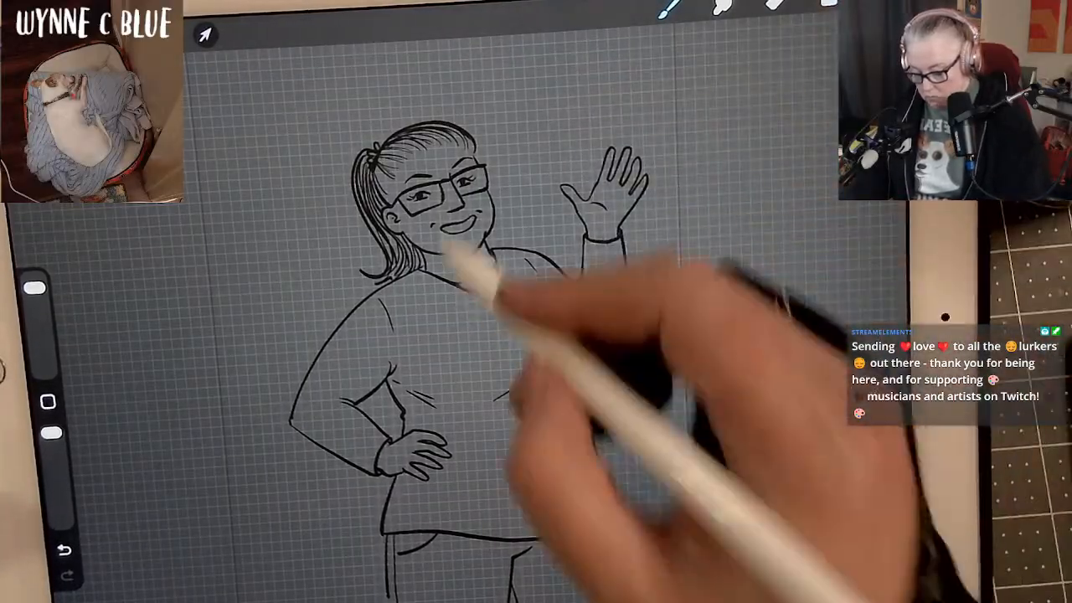
{"action": "mouse_move", "coordinate": [471, 151]}
{"action": "left_mouse_down"}
{"action": "mouse_move", "coordinate": [443, 143]}
{"action": "mouse_move", "coordinate": [391, 160]}
{"action": "mouse_move", "coordinate": [391, 230]}
{"action": "mouse_move", "coordinate": [367, 168]}
{"action": "mouse_move", "coordinate": [427, 136]}
{"action": "mouse_move", "coordinate": [459, 146]}
{"action": "mouse_move", "coordinate": [491, 214]}
{"action": "mouse_move", "coordinate": [481, 244]}
{"action": "mouse_move", "coordinate": [446, 257]}
{"action": "mouse_move", "coordinate": [403, 243]}
{"action": "mouse_move", "coordinate": [378, 211]}
{"action": "mouse_move", "coordinate": [372, 163]}
{"action": "mouse_move", "coordinate": [376, 201]}
{"action": "mouse_move", "coordinate": [401, 243]}
{"action": "mouse_move", "coordinate": [393, 268]}
{"action": "mouse_move", "coordinate": [368, 276]}
{"action": "mouse_move", "coordinate": [388, 289]}
{"action": "mouse_move", "coordinate": [404, 274]}
{"action": "mouse_move", "coordinate": [392, 299]}
{"action": "left_mouse_up"}
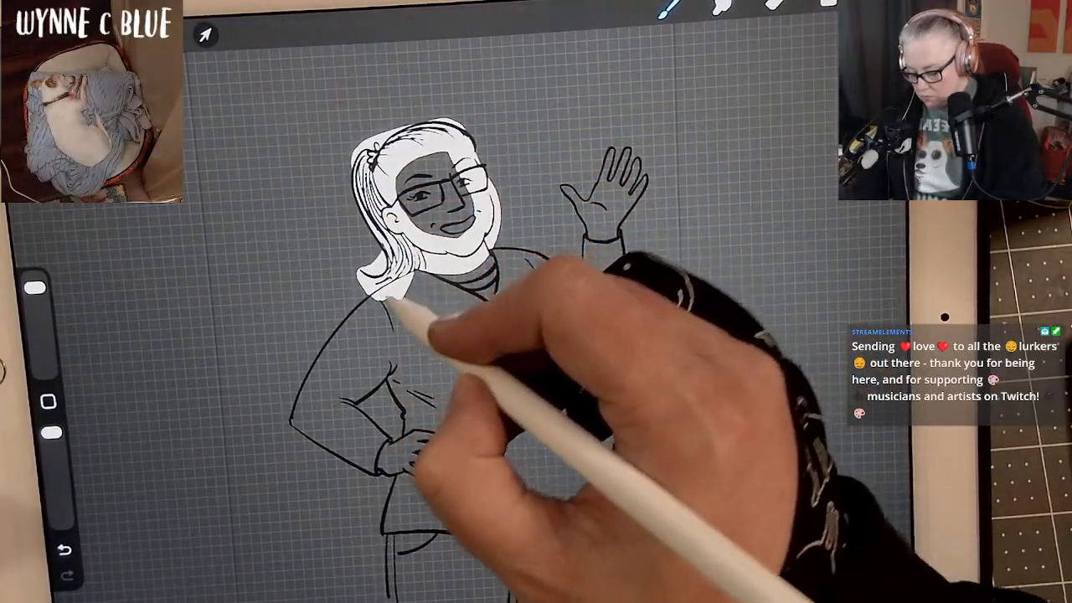
Paint white beneath the upper shirt, both arms and the waving hand, slightly past the outer ink lines.
{"action": "left_click_drag", "start_coordinate": [326, 374], "coordinate": [298, 426]}
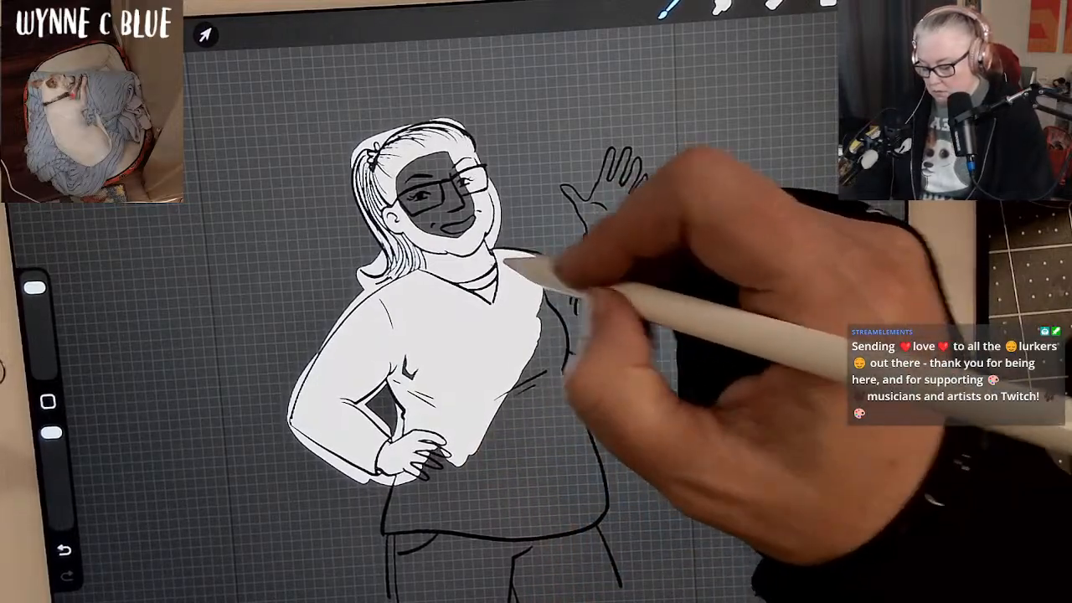
{"action": "mouse_move", "coordinate": [507, 249]}
{"action": "left_mouse_down"}
{"action": "mouse_move", "coordinate": [562, 292]}
{"action": "mouse_move", "coordinate": [593, 295]}
{"action": "left_mouse_up"}
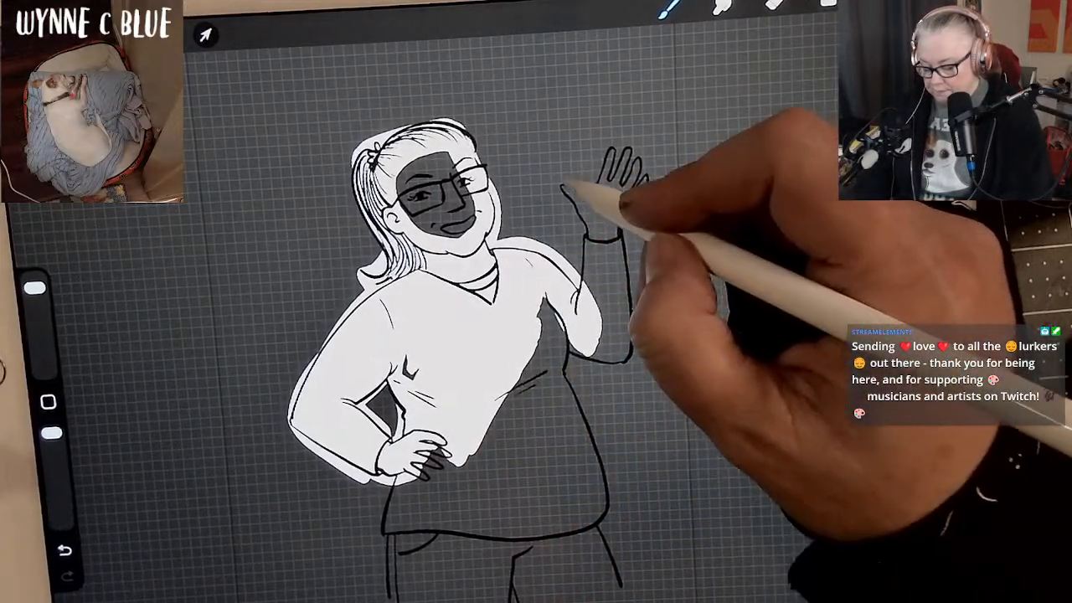
{"action": "mouse_move", "coordinate": [567, 187]}
{"action": "left_mouse_down"}
{"action": "mouse_move", "coordinate": [603, 241]}
{"action": "mouse_move", "coordinate": [615, 149]}
{"action": "mouse_move", "coordinate": [602, 217]}
{"action": "mouse_move", "coordinate": [629, 149]}
{"action": "mouse_move", "coordinate": [603, 227]}
{"action": "mouse_move", "coordinate": [639, 184]}
{"action": "mouse_move", "coordinate": [607, 251]}
{"action": "mouse_move", "coordinate": [620, 194]}
{"action": "mouse_move", "coordinate": [610, 153]}
{"action": "mouse_move", "coordinate": [629, 155]}
{"action": "mouse_move", "coordinate": [638, 203]}
{"action": "mouse_move", "coordinate": [612, 261]}
{"action": "mouse_move", "coordinate": [604, 150]}
{"action": "mouse_move", "coordinate": [586, 237]}
{"action": "mouse_move", "coordinate": [614, 301]}
{"action": "mouse_move", "coordinate": [616, 238]}
{"action": "mouse_move", "coordinate": [627, 337]}
{"action": "mouse_move", "coordinate": [604, 289]}
{"action": "left_mouse_up"}
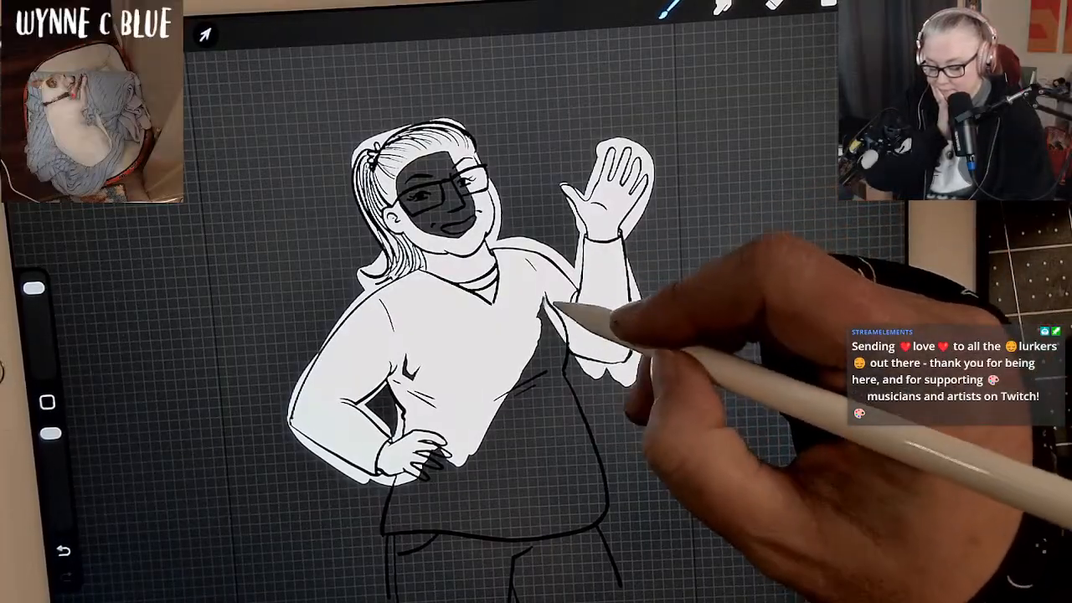
{"action": "left_click_drag", "start_coordinate": [550, 302], "coordinate": [544, 312]}
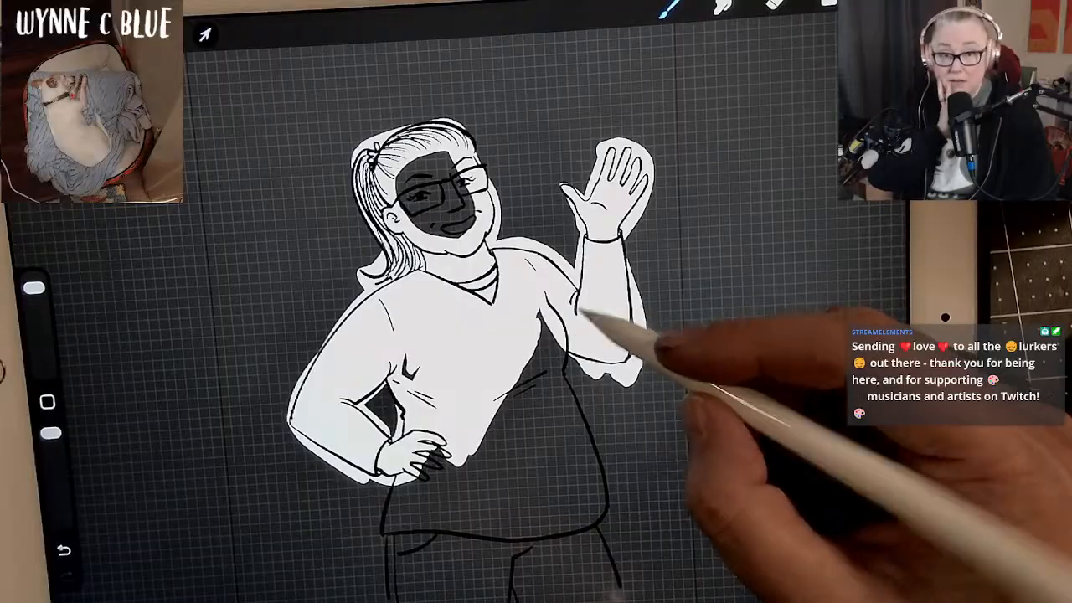
Fill the lower shirt and the trousers with white beneath the inks, closing the gaps around the belly.
{"action": "mouse_move", "coordinate": [557, 410]}
{"action": "left_mouse_down"}
{"action": "mouse_move", "coordinate": [582, 452]}
{"action": "mouse_move", "coordinate": [590, 508]}
{"action": "mouse_move", "coordinate": [554, 332]}
{"action": "mouse_move", "coordinate": [538, 305]}
{"action": "mouse_move", "coordinate": [563, 479]}
{"action": "mouse_move", "coordinate": [584, 515]}
{"action": "mouse_move", "coordinate": [461, 498]}
{"action": "mouse_move", "coordinate": [389, 472]}
{"action": "mouse_move", "coordinate": [400, 480]}
{"action": "mouse_move", "coordinate": [388, 534]}
{"action": "mouse_move", "coordinate": [528, 529]}
{"action": "left_mouse_up"}
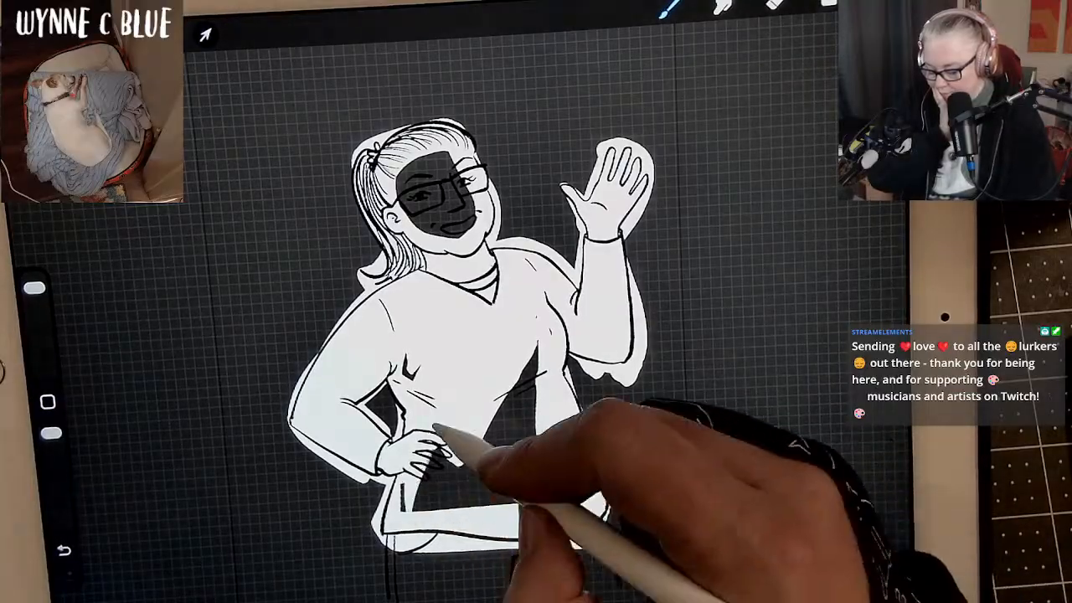
{"action": "mouse_move", "coordinate": [436, 427]}
{"action": "left_mouse_down"}
{"action": "mouse_move", "coordinate": [461, 425]}
{"action": "mouse_move", "coordinate": [507, 348]}
{"action": "mouse_move", "coordinate": [539, 427]}
{"action": "mouse_move", "coordinate": [543, 514]}
{"action": "mouse_move", "coordinate": [538, 300]}
{"action": "mouse_move", "coordinate": [564, 375]}
{"action": "mouse_move", "coordinate": [498, 478]}
{"action": "mouse_move", "coordinate": [503, 371]}
{"action": "mouse_move", "coordinate": [490, 509]}
{"action": "mouse_move", "coordinate": [477, 420]}
{"action": "left_mouse_up"}
{"action": "mouse_move", "coordinate": [454, 513]}
{"action": "left_mouse_down"}
{"action": "mouse_move", "coordinate": [451, 461]}
{"action": "mouse_move", "coordinate": [427, 505]}
{"action": "left_mouse_up"}
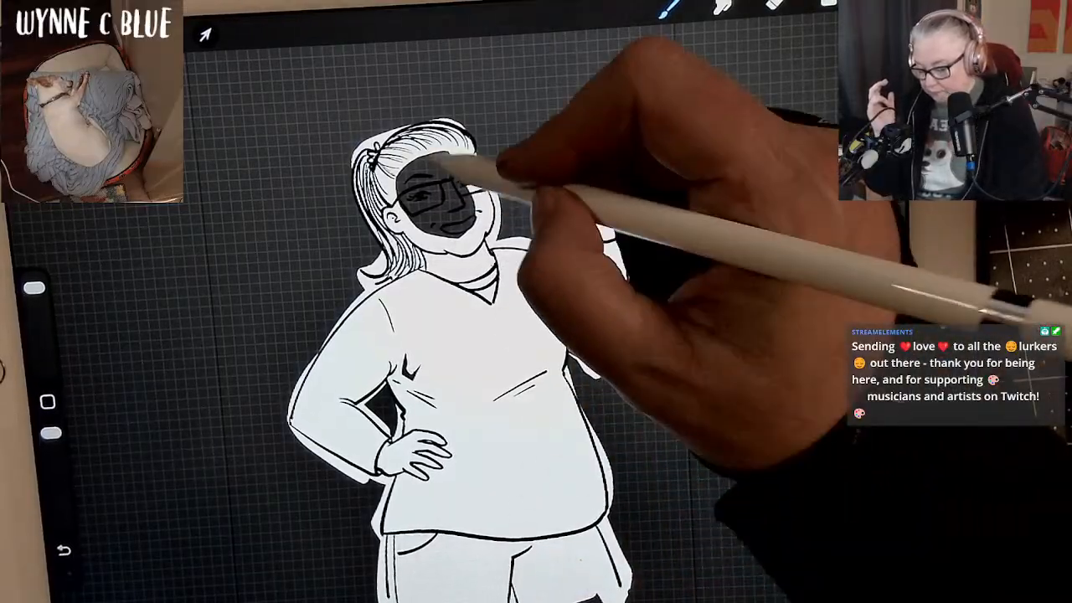
Fill the remaining face area with white and widen the white border around the head and the raised arm's elbow.
{"action": "mouse_move", "coordinate": [431, 161]}
{"action": "left_mouse_down"}
{"action": "mouse_move", "coordinate": [441, 247]}
{"action": "mouse_move", "coordinate": [421, 172]}
{"action": "mouse_move", "coordinate": [452, 171]}
{"action": "mouse_move", "coordinate": [450, 226]}
{"action": "mouse_move", "coordinate": [452, 174]}
{"action": "mouse_move", "coordinate": [478, 188]}
{"action": "left_mouse_up"}
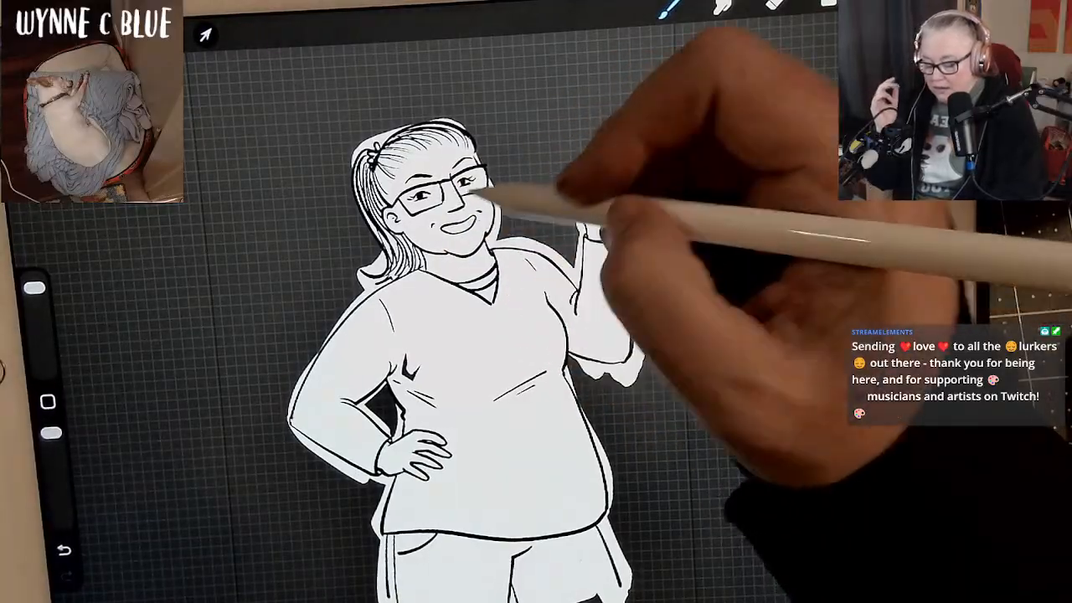
{"action": "mouse_move", "coordinate": [444, 124]}
{"action": "left_mouse_down"}
{"action": "mouse_move", "coordinate": [481, 155]}
{"action": "mouse_move", "coordinate": [493, 208]}
{"action": "left_mouse_up"}
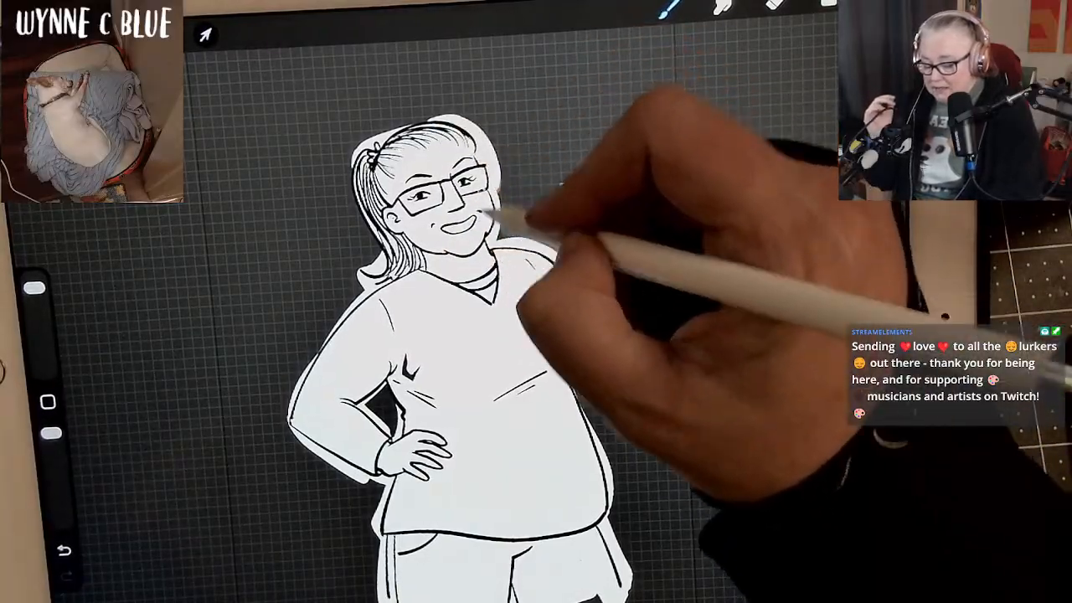
{"action": "mouse_move", "coordinate": [418, 126]}
{"action": "left_mouse_down"}
{"action": "mouse_move", "coordinate": [378, 165]}
{"action": "mouse_move", "coordinate": [439, 126]}
{"action": "mouse_move", "coordinate": [454, 152]}
{"action": "mouse_move", "coordinate": [379, 156]}
{"action": "mouse_move", "coordinate": [373, 143]}
{"action": "mouse_move", "coordinate": [370, 207]}
{"action": "mouse_move", "coordinate": [390, 248]}
{"action": "left_mouse_up"}
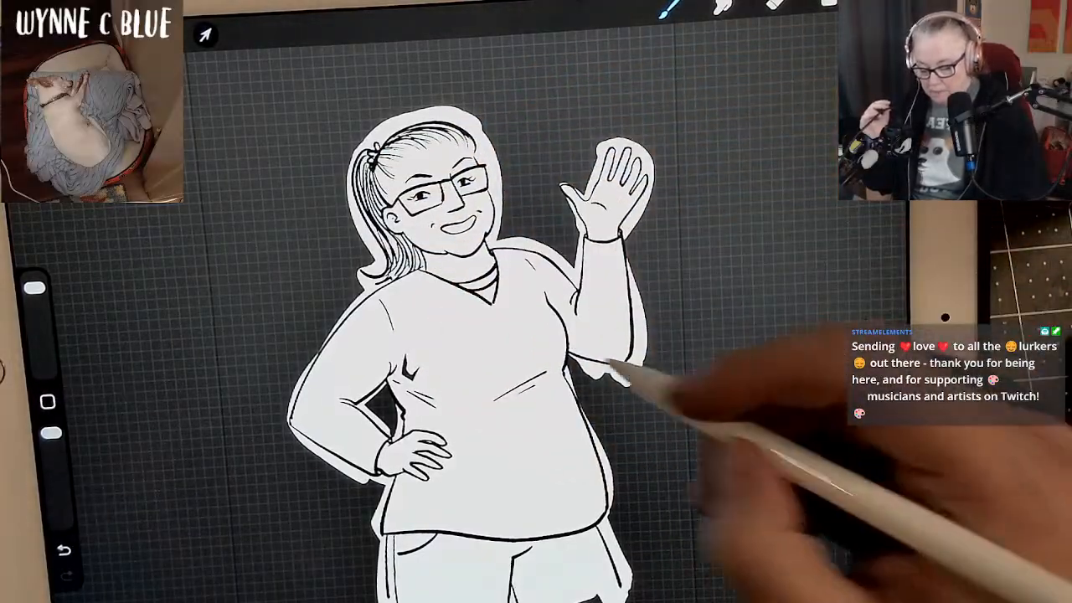
{"action": "mouse_move", "coordinate": [598, 365]}
{"action": "left_mouse_down"}
{"action": "mouse_move", "coordinate": [565, 356]}
{"action": "mouse_move", "coordinate": [602, 379]}
{"action": "mouse_move", "coordinate": [637, 360]}
{"action": "left_mouse_up"}
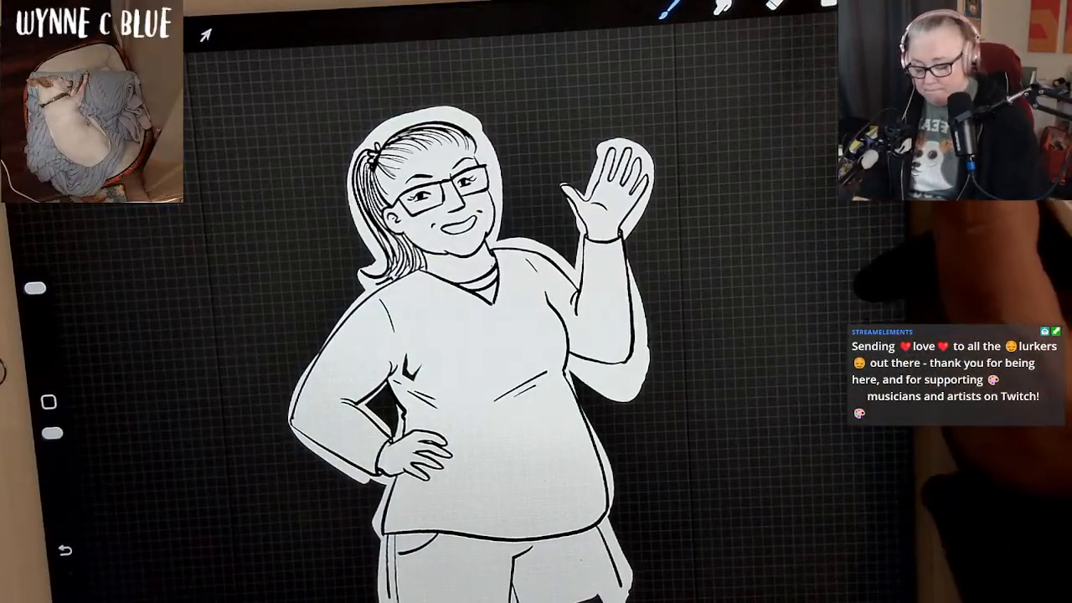
Add an empty layer directly above the white silhouette on Layer 12 and look through its blend mode options.
{"action": "left_click", "coordinate": [827, 4]}
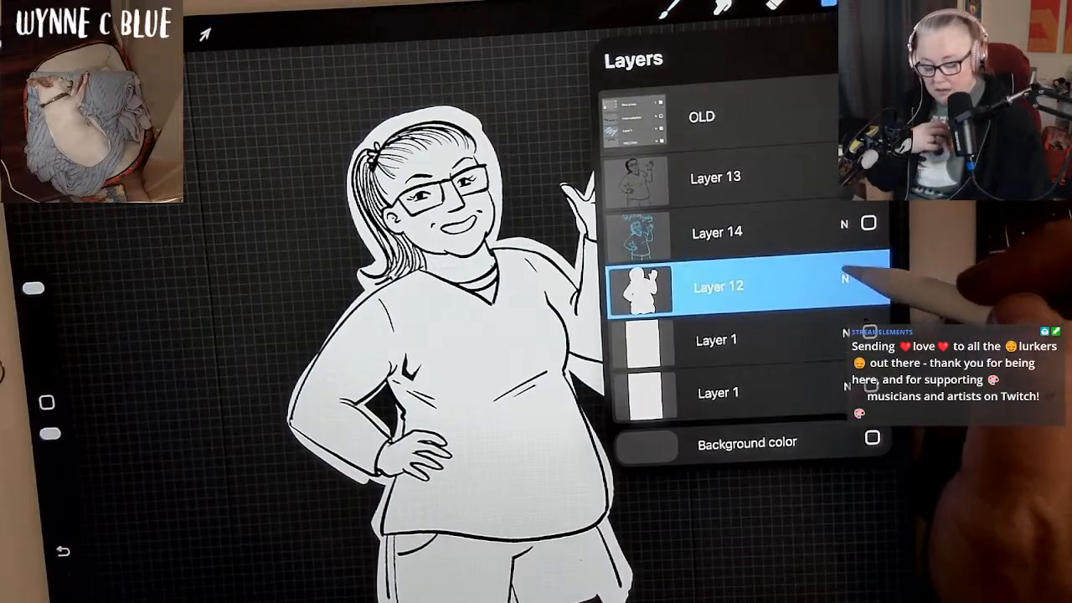
{"action": "left_click", "coordinate": [810, 282]}
{"action": "left_click", "coordinate": [809, 283]}
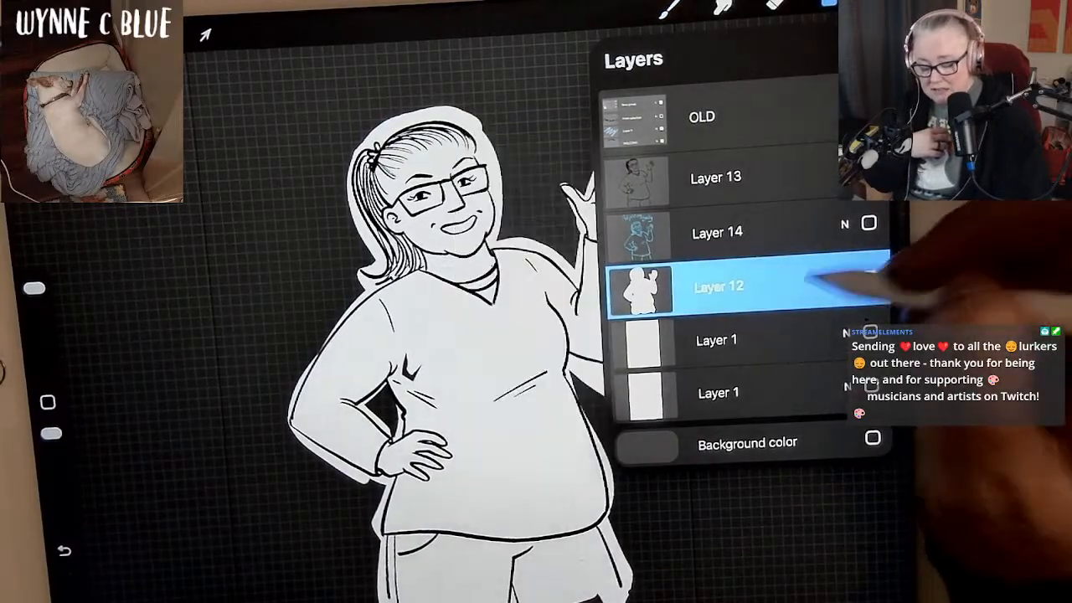
{"action": "left_click", "coordinate": [860, 45]}
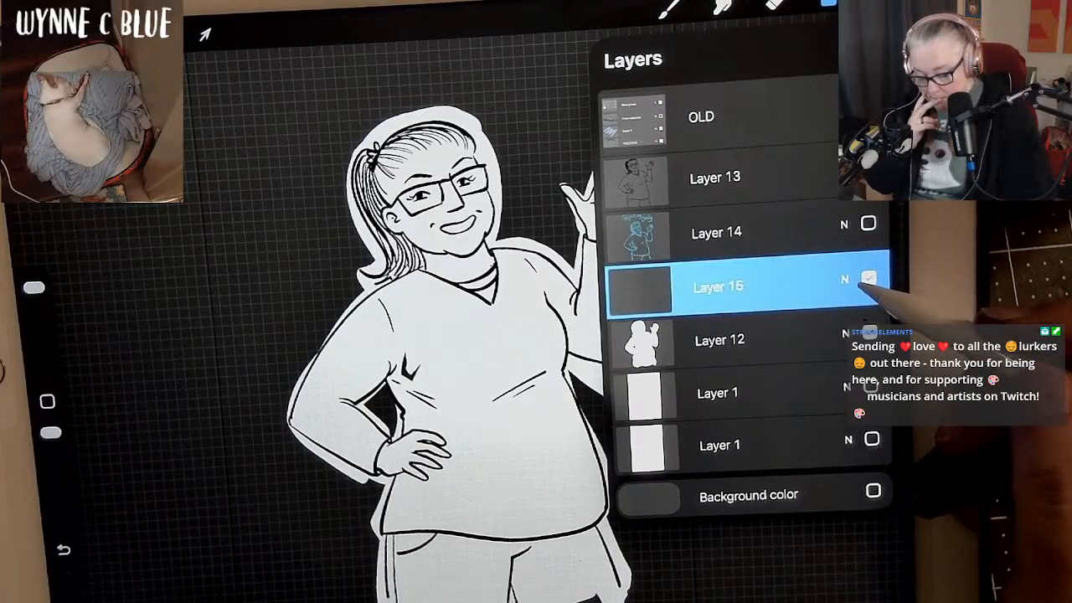
{"action": "left_click", "coordinate": [844, 281]}
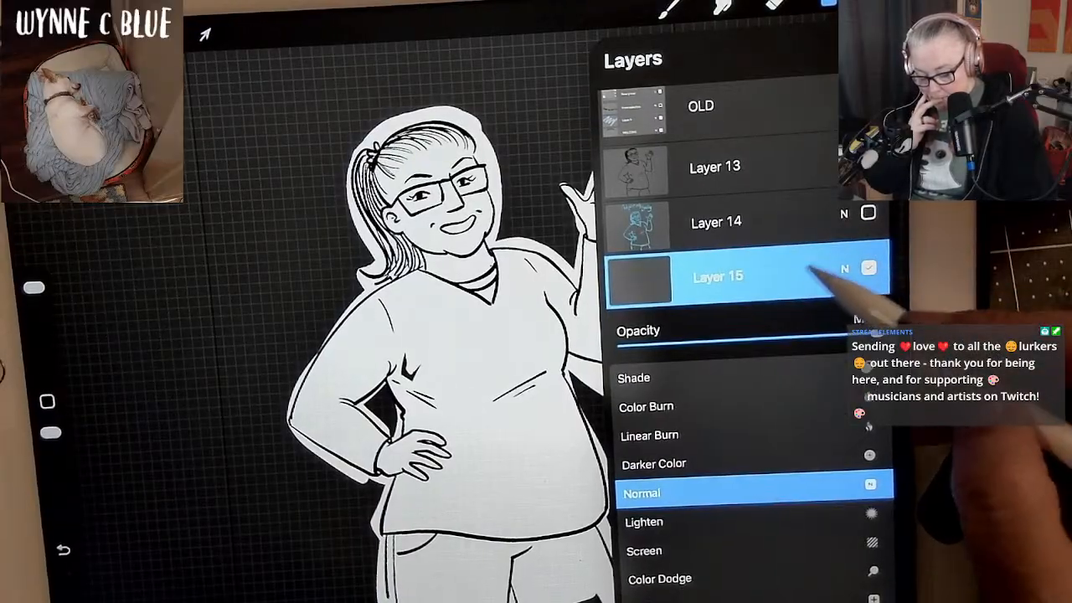
{"action": "left_click", "coordinate": [844, 269]}
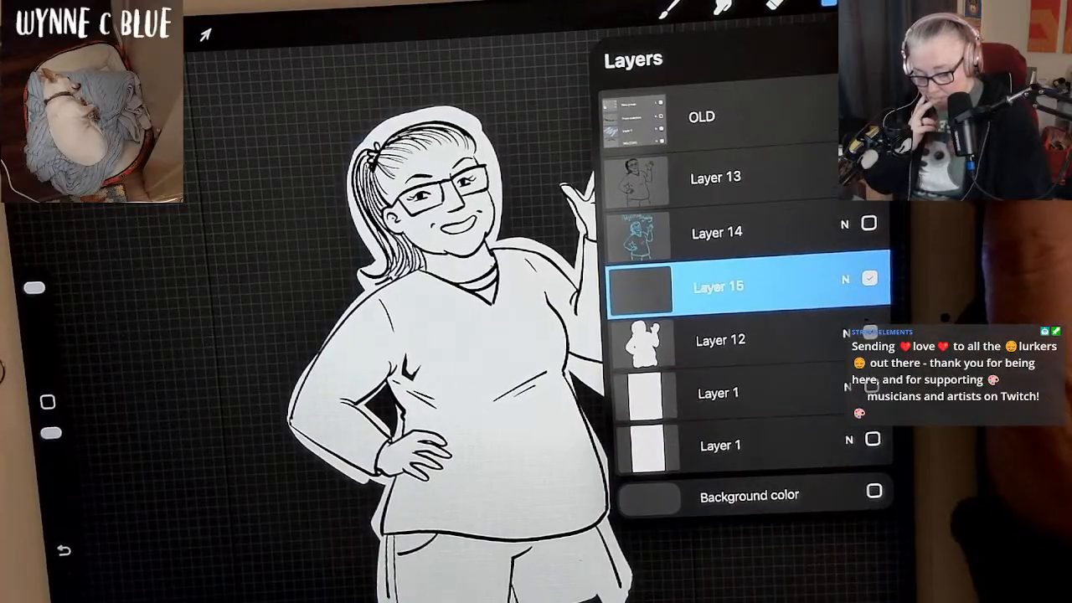
Make the untitled greyscale palette the default palette and show it with the Classic colour picker.
{"action": "left_click", "coordinate": [879, 3]}
{"action": "scroll", "coordinate": [766, 276], "scroll_direction": "up", "scroll_amount": 5}
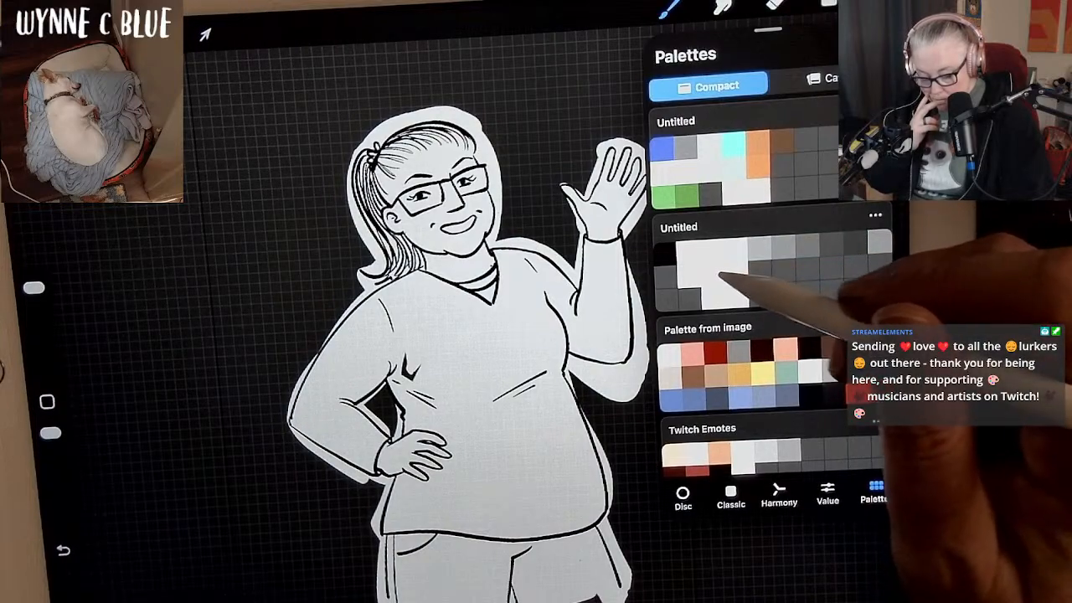
{"action": "left_click", "coordinate": [737, 270]}
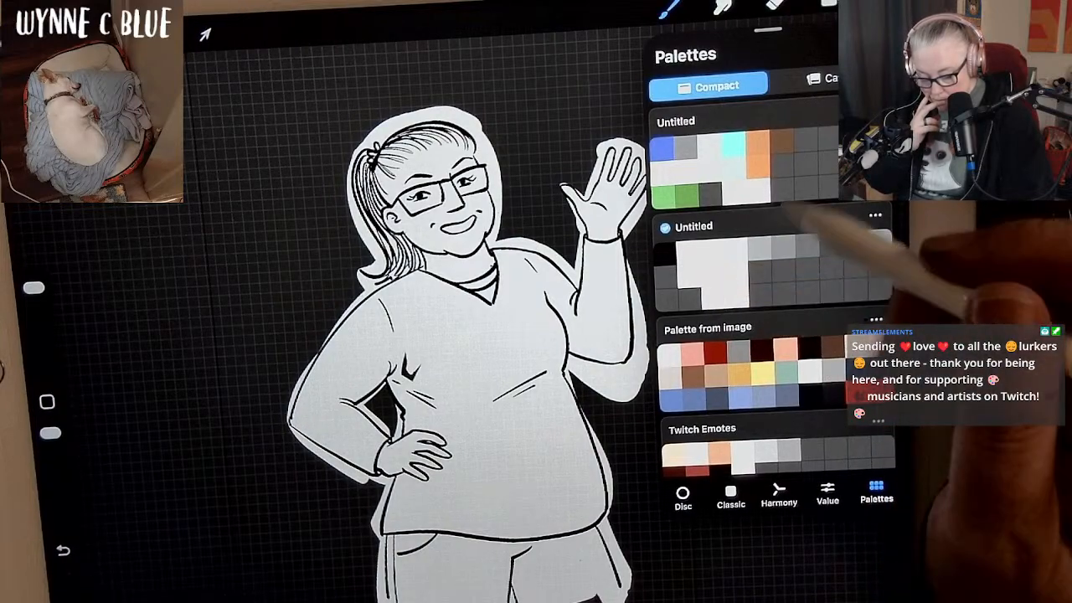
{"action": "left_click", "coordinate": [730, 494]}
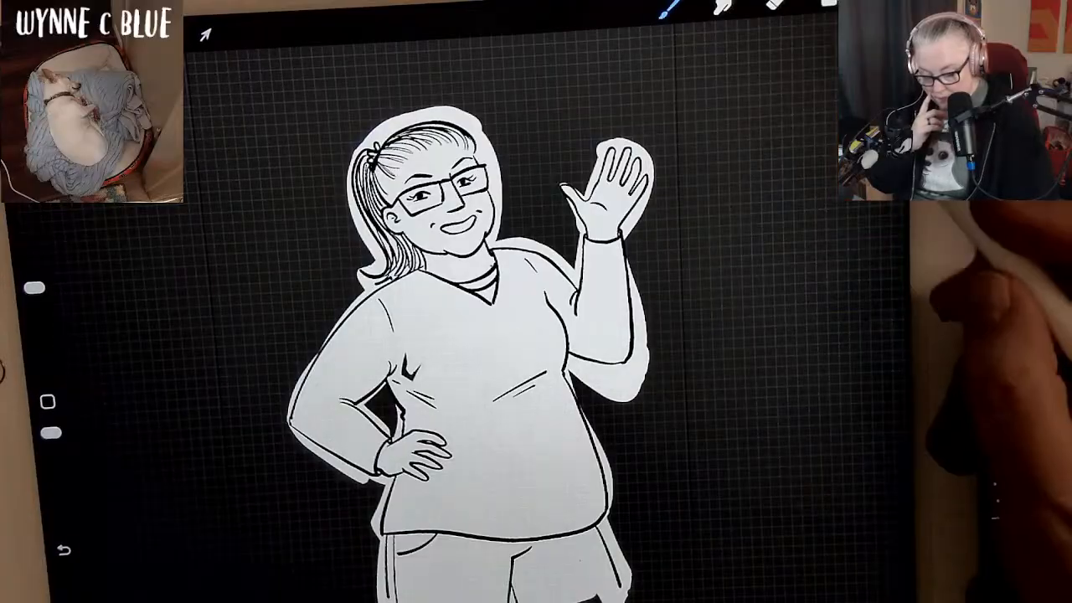
Turn the canvas background colour back on behind the waving woman.
{"action": "left_click", "coordinate": [828, 3]}
{"action": "left_click", "coordinate": [873, 490]}
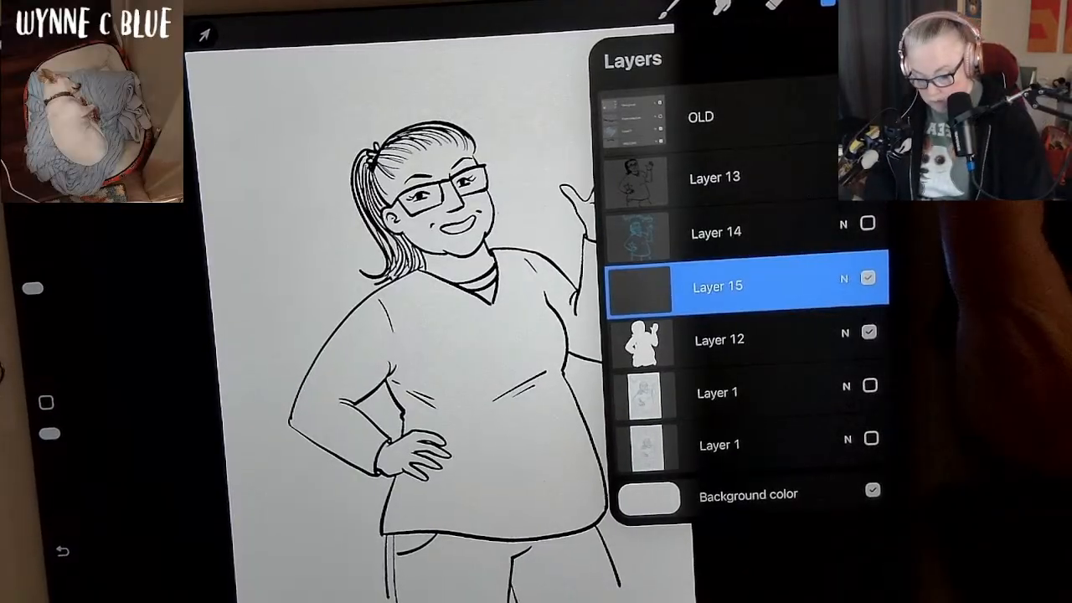
{"action": "left_click", "coordinate": [827, 3]}
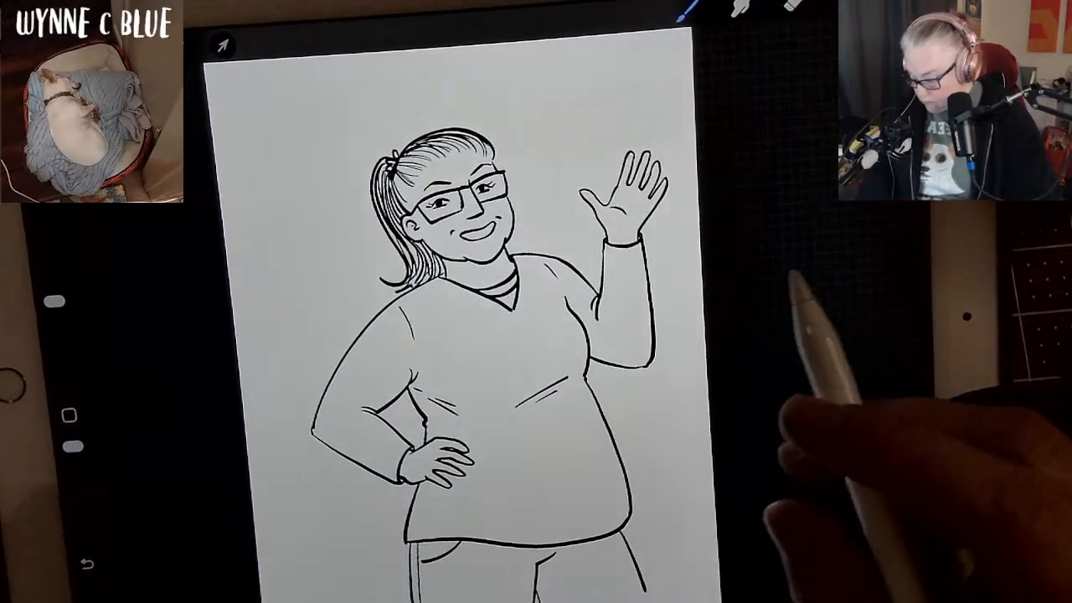
Reduce the brush size and paint light grey skin tone inside the raised hand and the hand on the hip.
{"action": "mouse_move", "coordinate": [41, 296]}
{"action": "left_mouse_down"}
{"action": "mouse_move", "coordinate": [48, 346]}
{"action": "mouse_move", "coordinate": [47, 328]}
{"action": "left_mouse_up"}
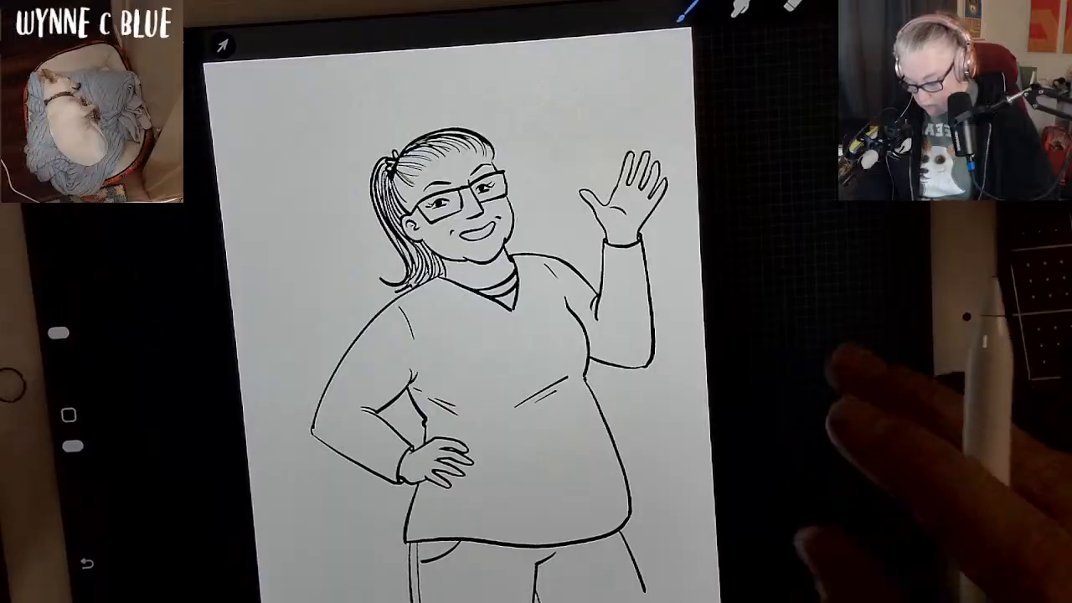
{"action": "scroll", "coordinate": [502, 318], "scroll_direction": "up", "scroll_amount": 4}
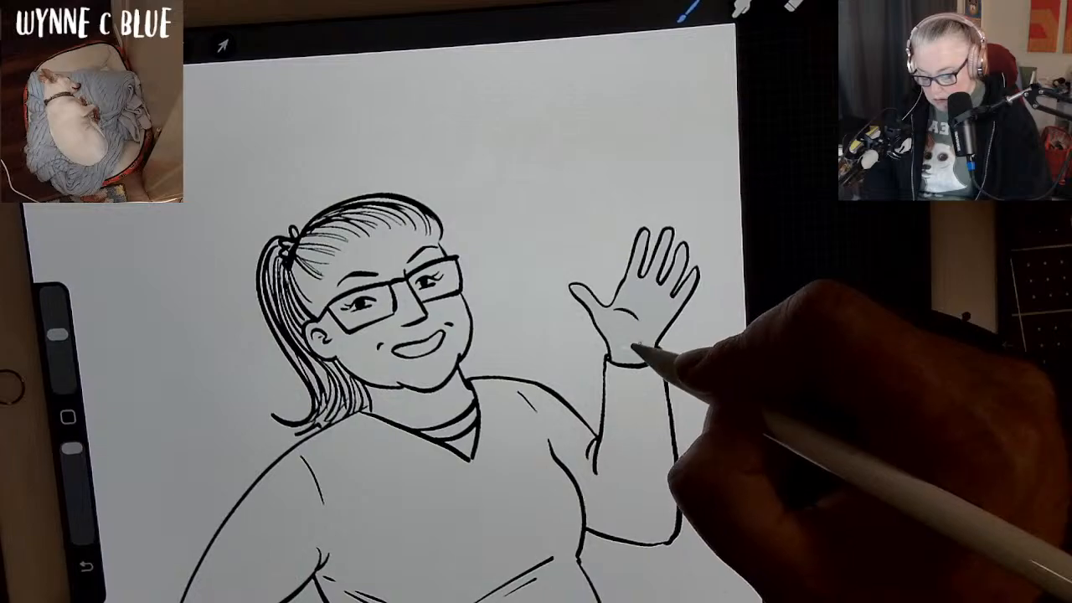
{"action": "left_click_drag", "start_coordinate": [719, 592], "coordinate": [784, 448]}
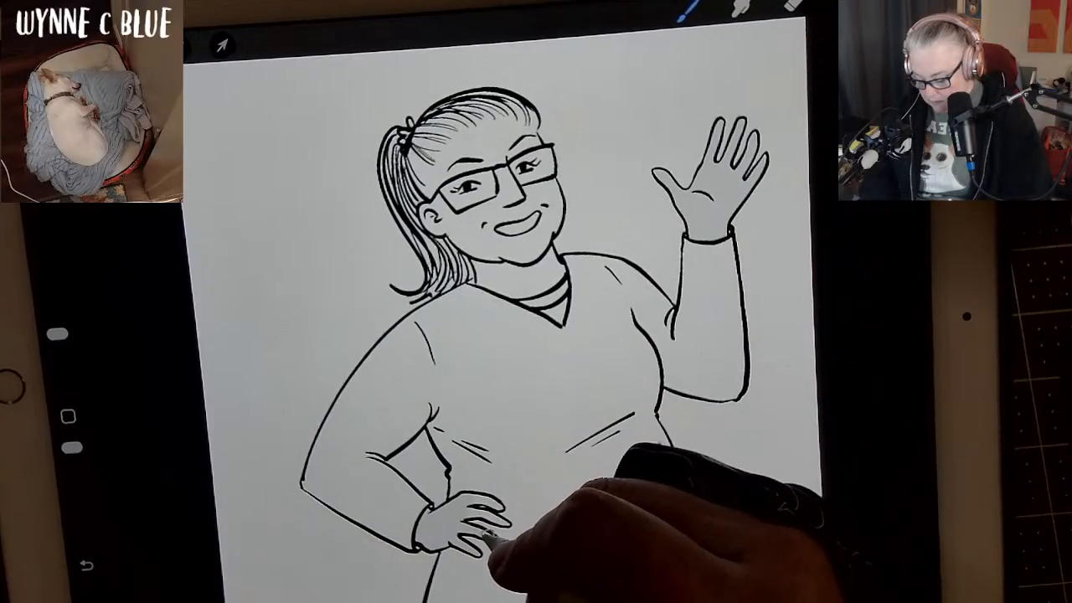
{"action": "scroll", "coordinate": [536, 376], "scroll_direction": "up", "scroll_amount": 5}
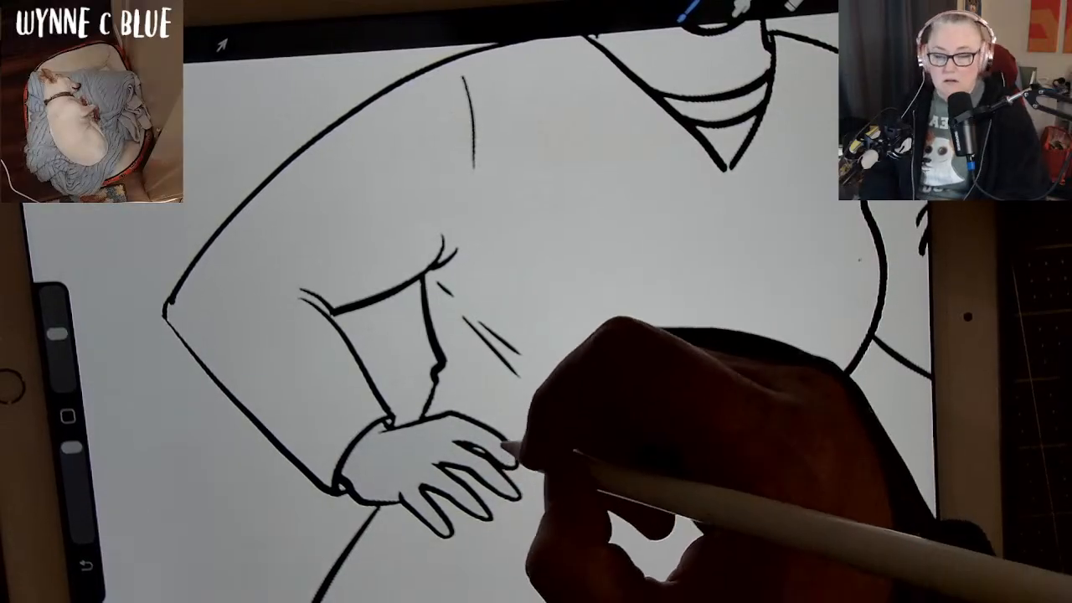
{"action": "left_click_drag", "start_coordinate": [806, 367], "coordinate": [659, 400]}
{"action": "left_click_drag", "start_coordinate": [767, 392], "coordinate": [710, 401]}
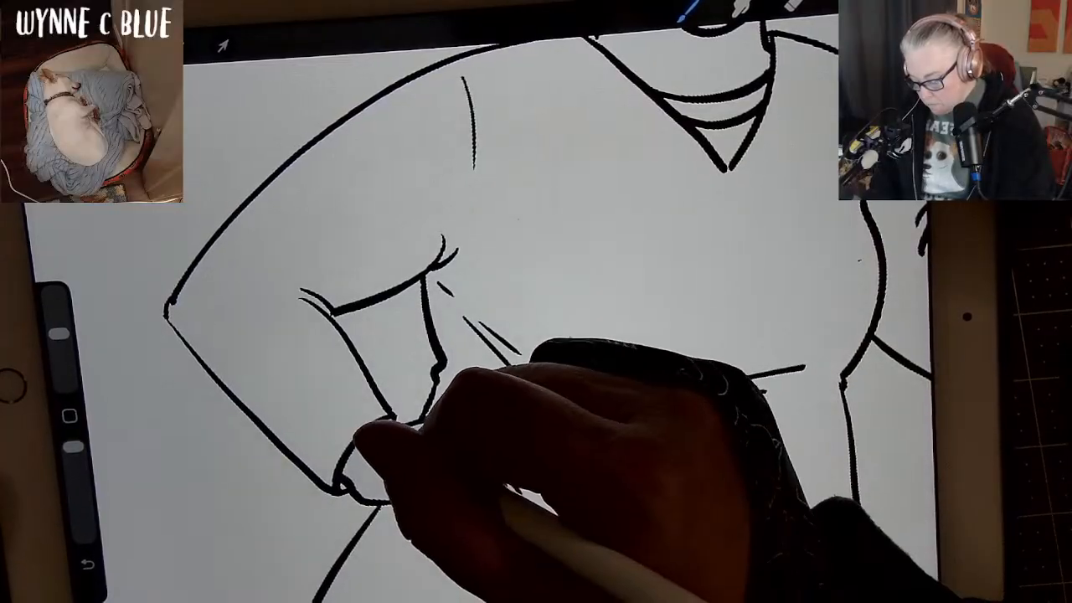
Fill the woman's face with light grey skin tone, covering the chin, cheeks, ear, area behind the glasses and forehead up to the hairline.
{"action": "scroll", "coordinate": [774, 368], "scroll_direction": "down", "scroll_amount": 3}
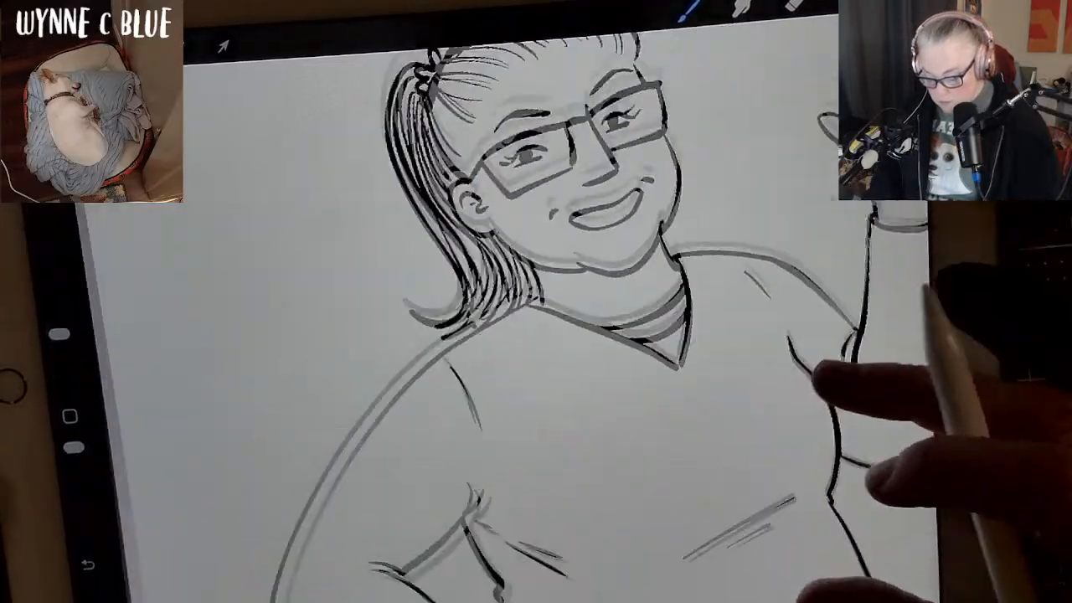
{"action": "scroll", "coordinate": [754, 359], "scroll_direction": "up", "scroll_amount": 3}
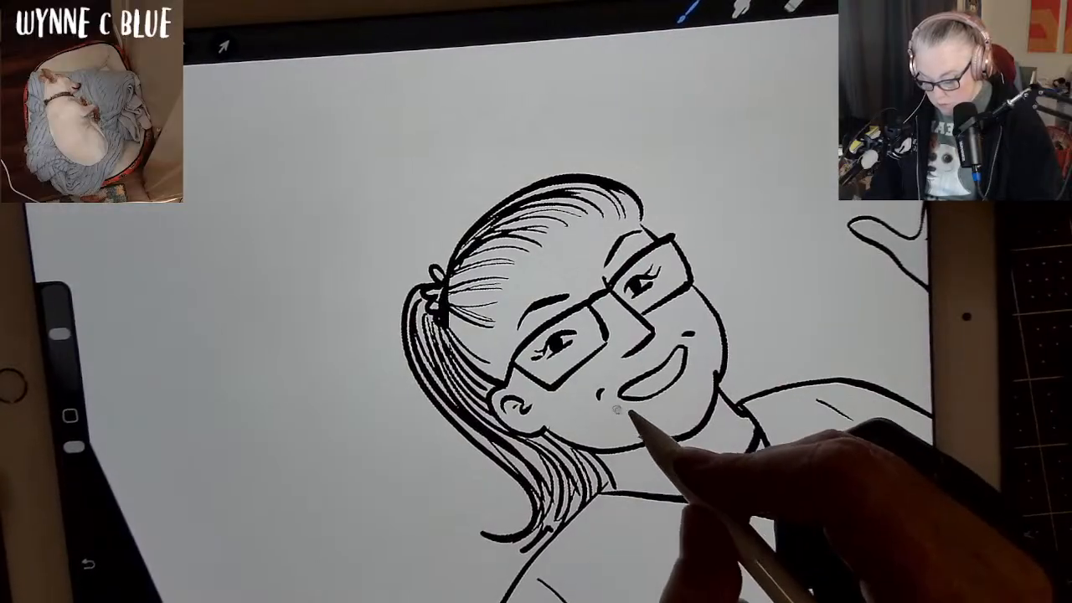
{"action": "mouse_move", "coordinate": [621, 408]}
{"action": "left_mouse_down"}
{"action": "mouse_move", "coordinate": [649, 412]}
{"action": "mouse_move", "coordinate": [697, 366]}
{"action": "left_mouse_up"}
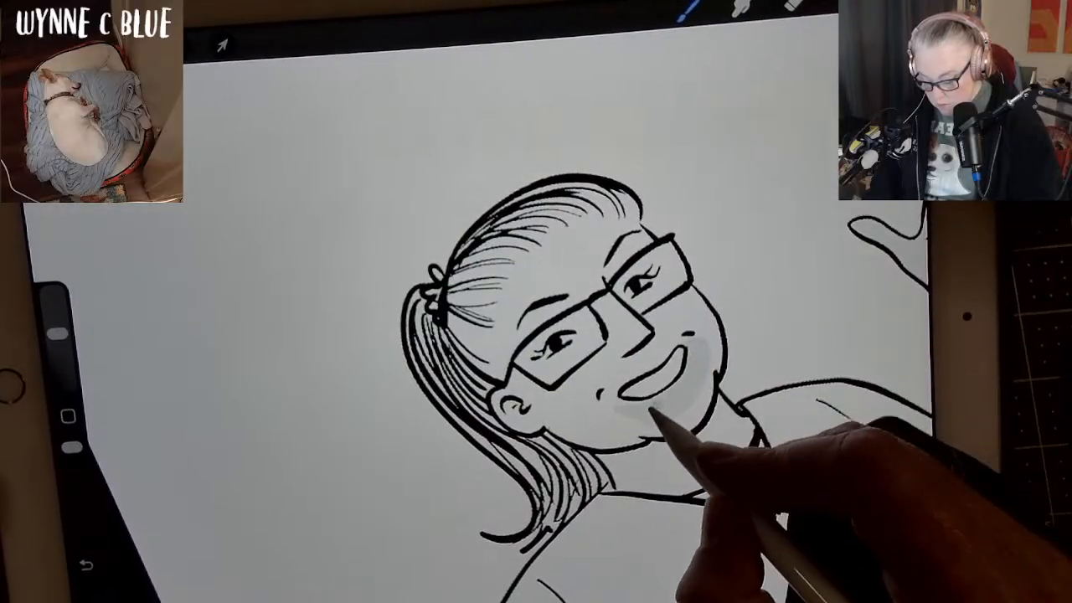
{"action": "left_click_drag", "start_coordinate": [634, 412], "coordinate": [628, 413]}
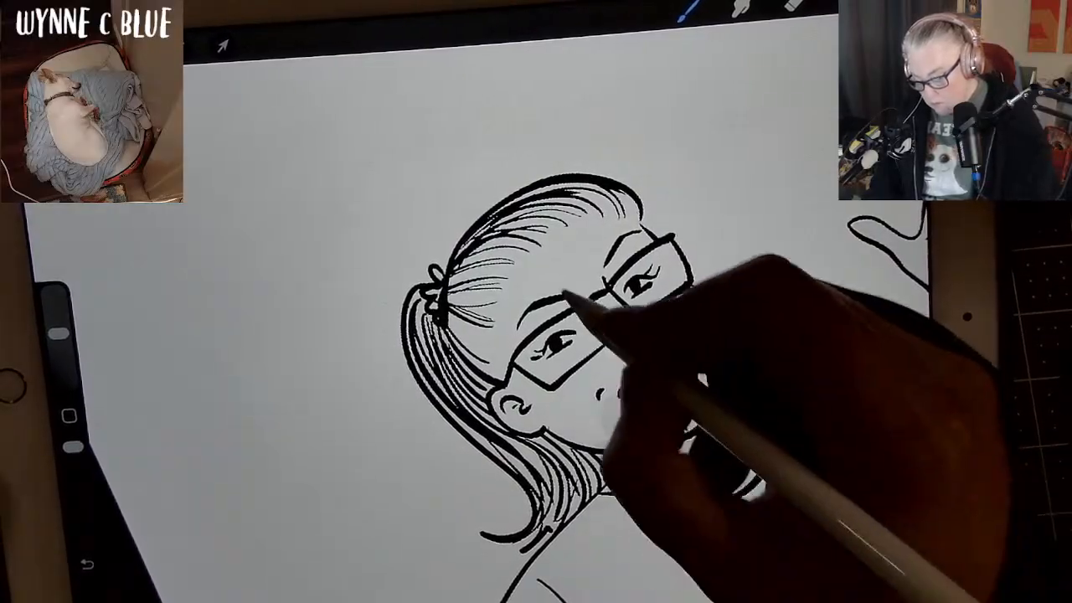
{"action": "mouse_move", "coordinate": [502, 335]}
{"action": "left_mouse_down"}
{"action": "mouse_move", "coordinate": [539, 261]}
{"action": "mouse_move", "coordinate": [619, 228]}
{"action": "mouse_move", "coordinate": [606, 261]}
{"action": "mouse_move", "coordinate": [505, 343]}
{"action": "mouse_move", "coordinate": [599, 255]}
{"action": "mouse_move", "coordinate": [588, 263]}
{"action": "mouse_move", "coordinate": [512, 345]}
{"action": "left_mouse_up"}
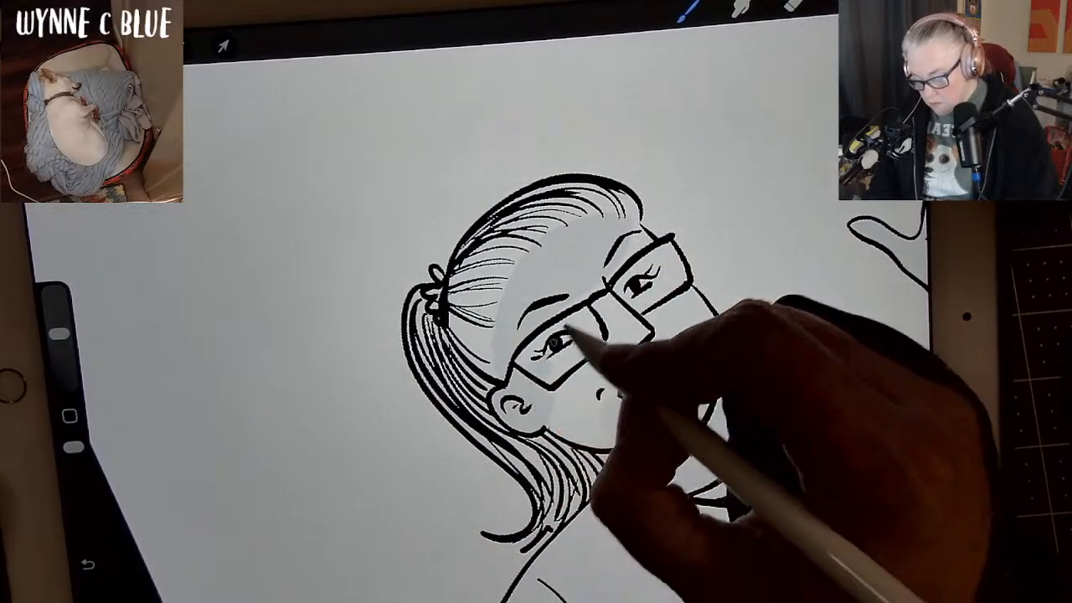
{"action": "left_click_drag", "start_coordinate": [553, 342], "coordinate": [634, 268]}
{"action": "mouse_move", "coordinate": [517, 365]}
{"action": "left_mouse_down"}
{"action": "mouse_move", "coordinate": [543, 403]}
{"action": "mouse_move", "coordinate": [656, 353]}
{"action": "mouse_move", "coordinate": [656, 265]}
{"action": "mouse_move", "coordinate": [641, 235]}
{"action": "mouse_move", "coordinate": [679, 283]}
{"action": "left_mouse_up"}
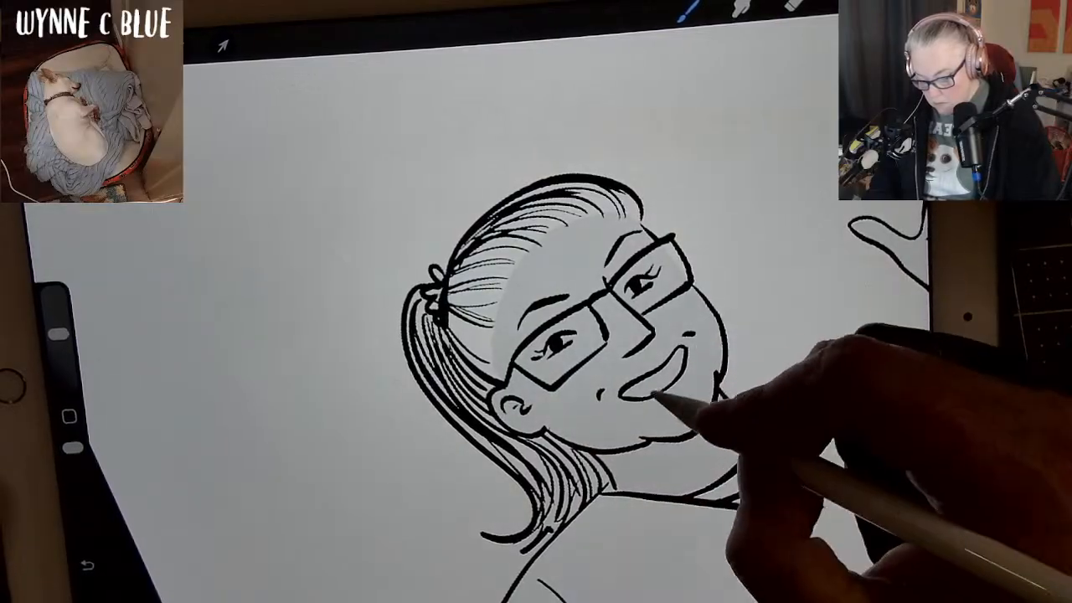
{"action": "mouse_move", "coordinate": [527, 283]}
{"action": "left_mouse_down"}
{"action": "mouse_move", "coordinate": [550, 243]}
{"action": "mouse_move", "coordinate": [510, 297]}
{"action": "mouse_move", "coordinate": [499, 347]}
{"action": "left_mouse_up"}
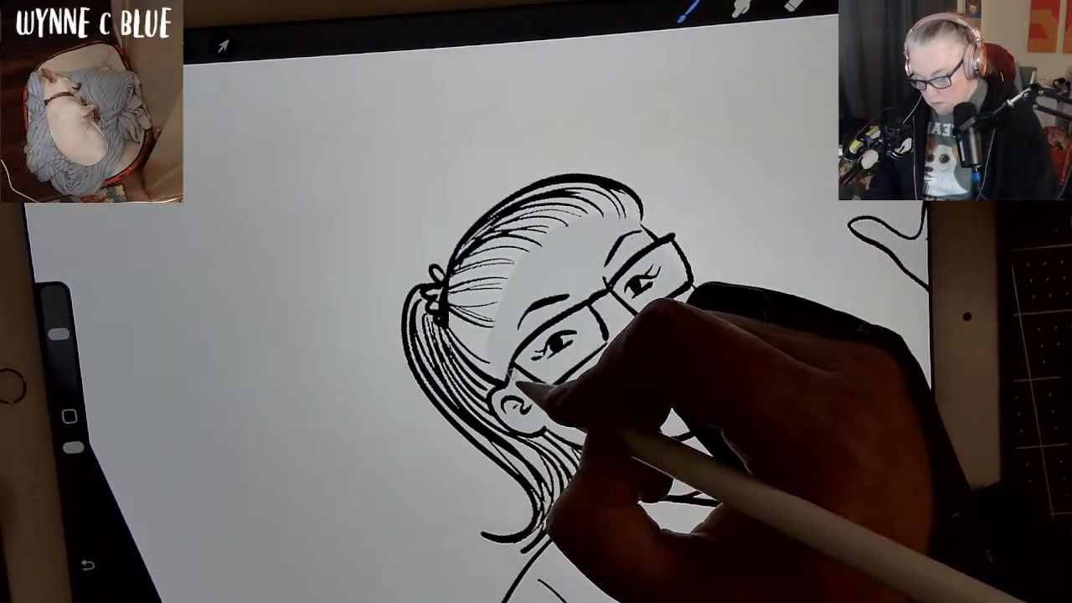
{"action": "mouse_move", "coordinate": [546, 278]}
{"action": "left_mouse_down"}
{"action": "mouse_move", "coordinate": [553, 249]}
{"action": "mouse_move", "coordinate": [628, 233]}
{"action": "left_mouse_up"}
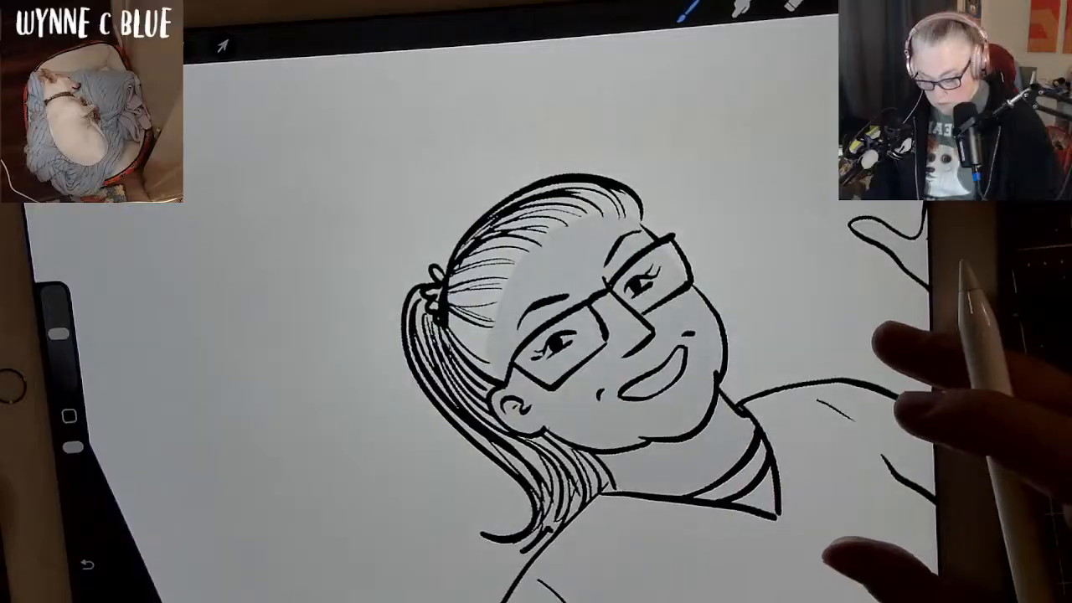
Erase the grey from the smile and the whites of both eyes using the Studio Pen as eraser.
{"action": "scroll", "coordinate": [854, 444], "scroll_direction": "down", "scroll_amount": 2}
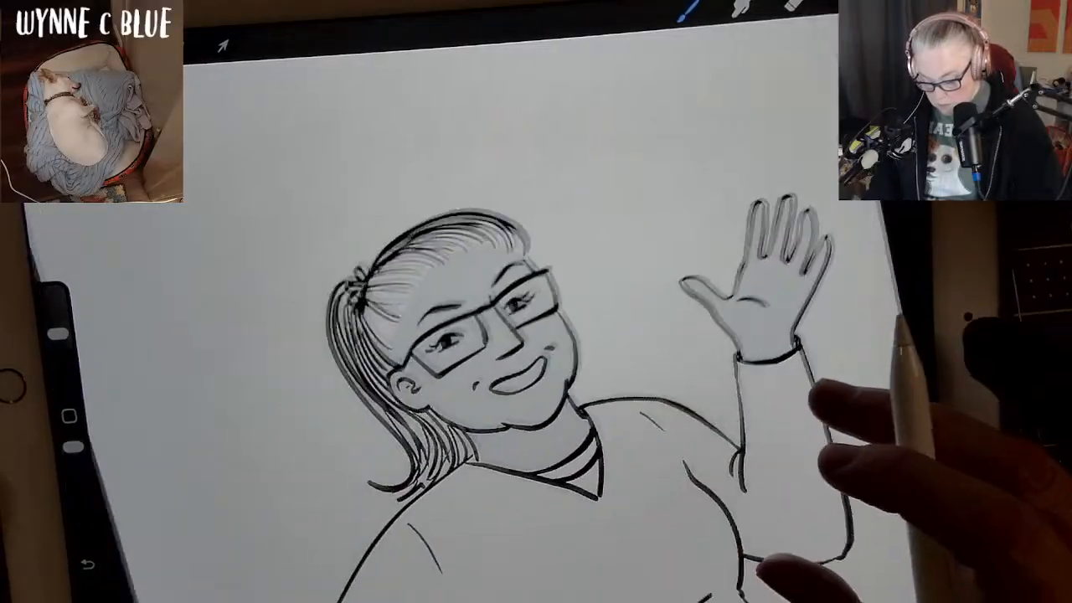
{"action": "scroll", "coordinate": [837, 457], "scroll_direction": "down", "scroll_amount": 2}
{"action": "scroll", "coordinate": [846, 444], "scroll_direction": "up", "scroll_amount": 1}
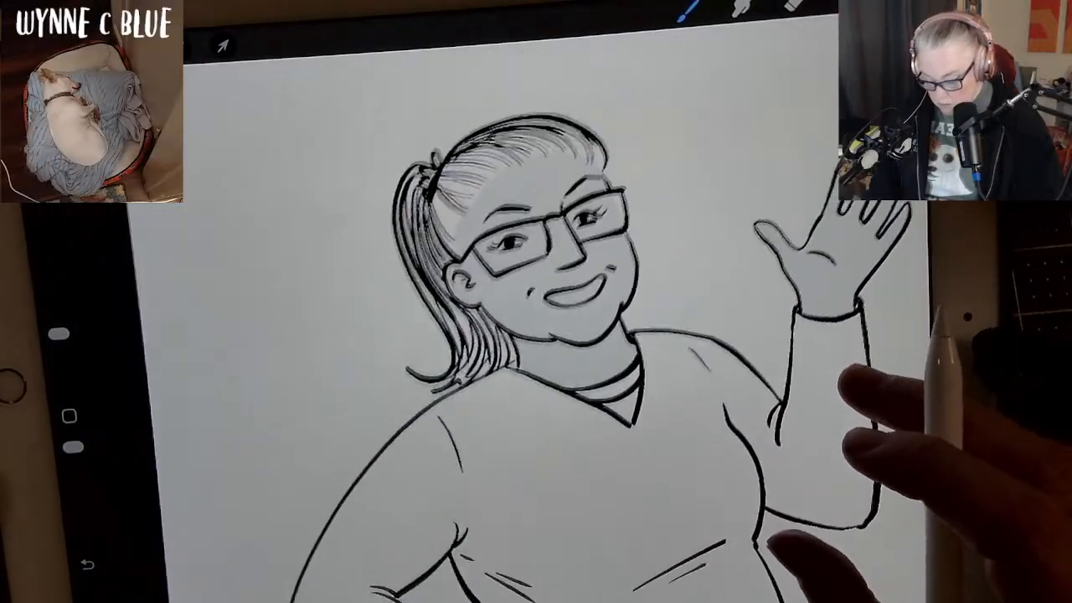
{"action": "scroll", "coordinate": [845, 444], "scroll_direction": "up", "scroll_amount": 2}
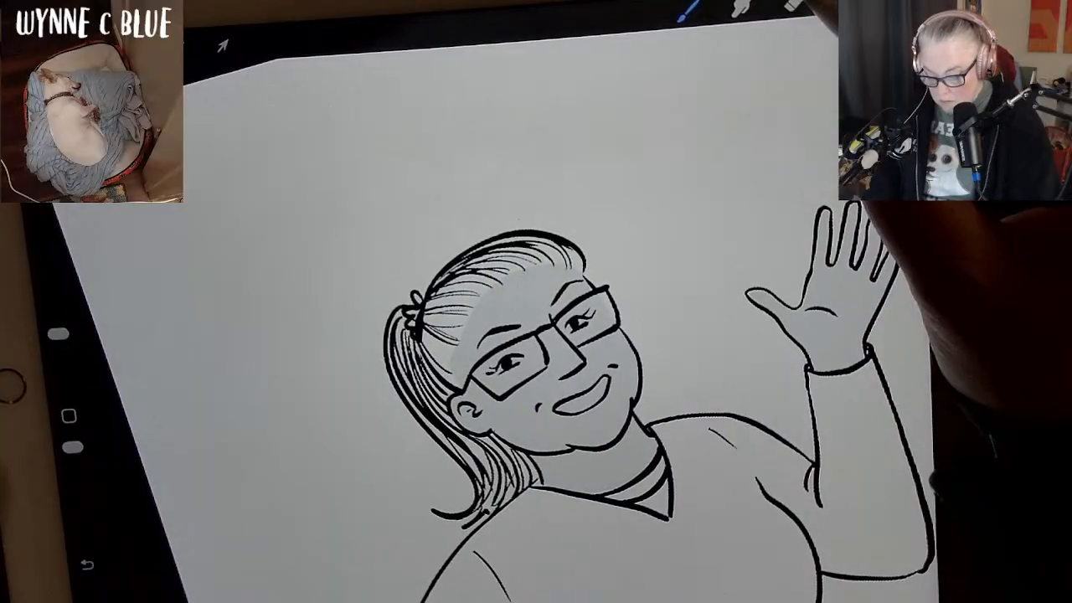
{"action": "left_click", "coordinate": [793, 5]}
{"action": "left_click", "coordinate": [793, 5]}
{"action": "left_click", "coordinate": [879, 253]}
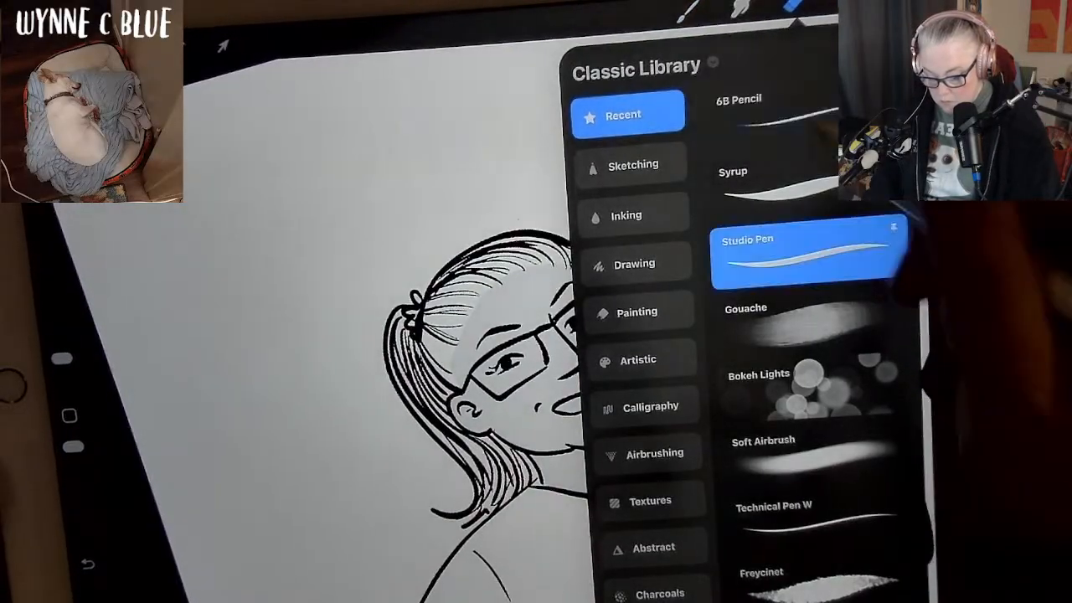
{"action": "left_click", "coordinate": [792, 5]}
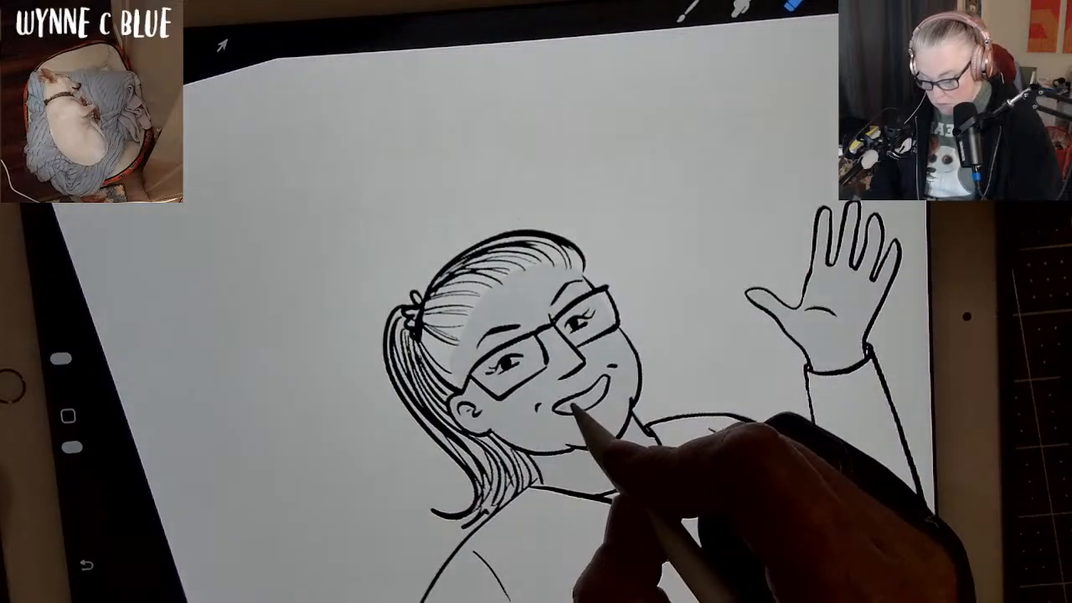
{"action": "left_click_drag", "start_coordinate": [563, 409], "coordinate": [608, 379]}
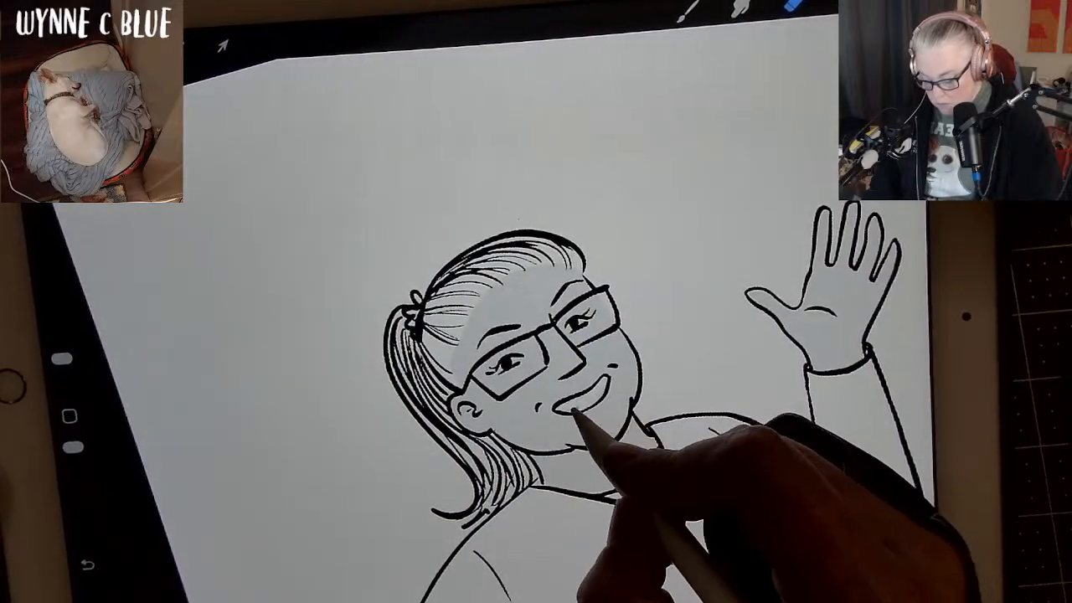
{"action": "left_click_drag", "start_coordinate": [571, 410], "coordinate": [608, 378]}
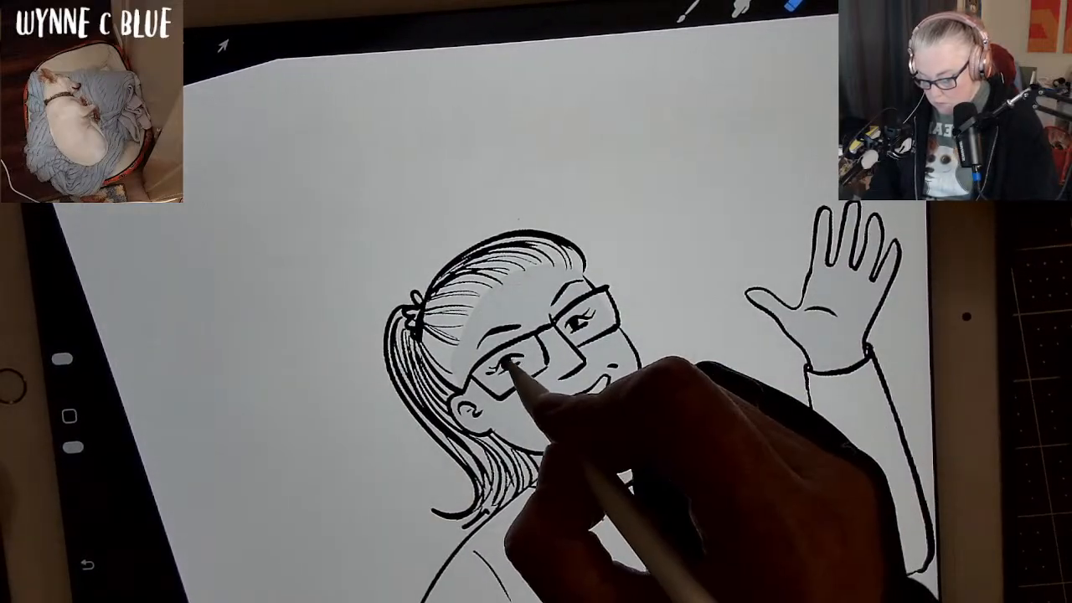
{"action": "left_click", "coordinate": [511, 363]}
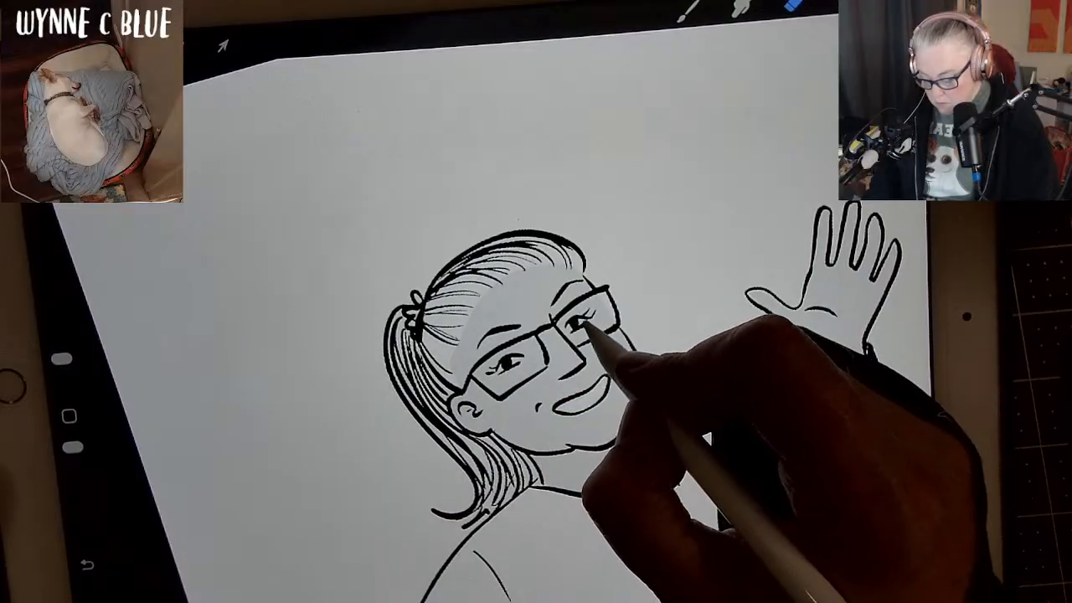
{"action": "left_click", "coordinate": [578, 325]}
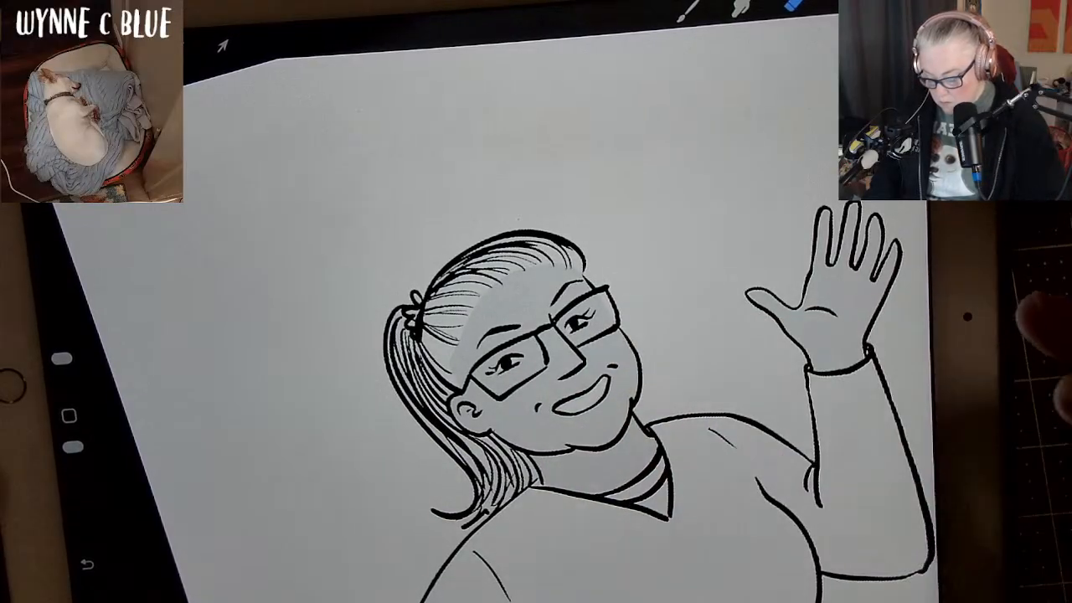
Choose a lighter grey swatch from the untitled palette and paint a second tone over the forehead, eye area and cheek.
{"action": "left_click_drag", "start_coordinate": [903, 360], "coordinate": [839, 304]}
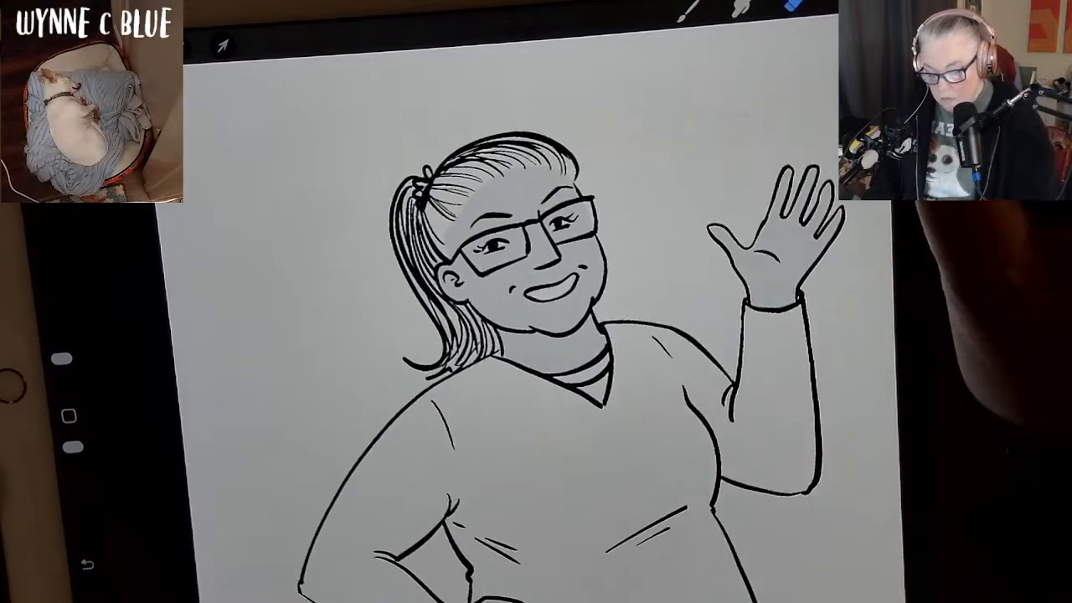
{"action": "left_click", "coordinate": [895, 3]}
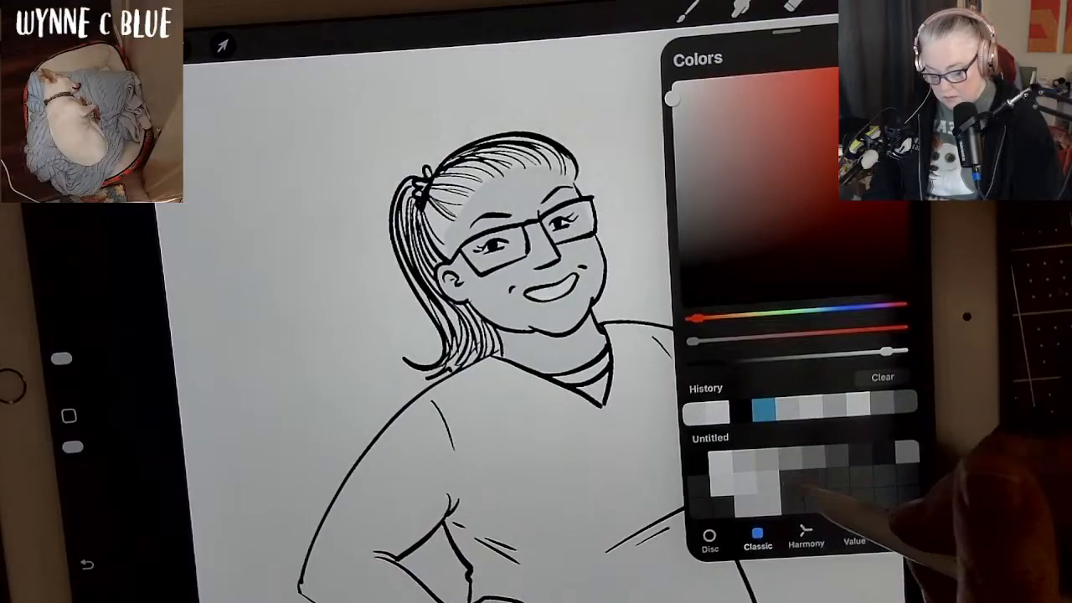
{"action": "left_click", "coordinate": [745, 483]}
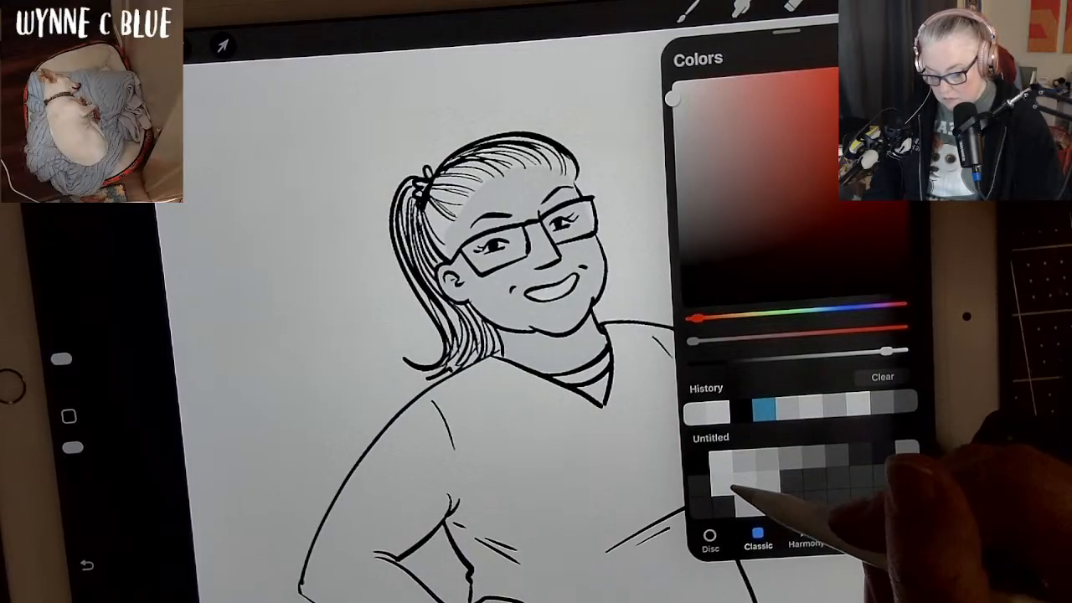
{"action": "left_click", "coordinate": [722, 483]}
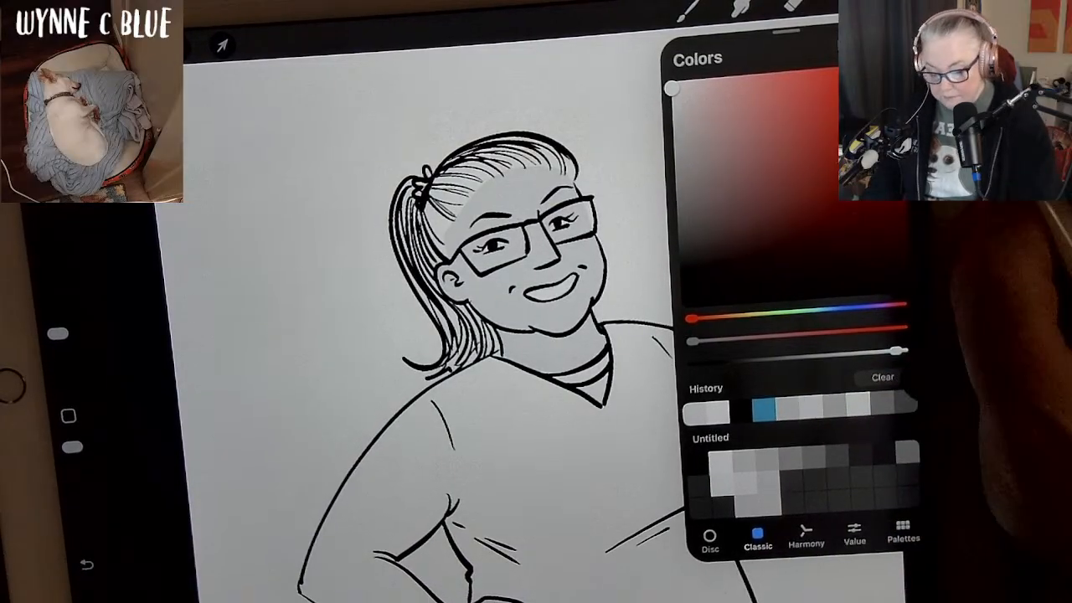
{"action": "left_click", "coordinate": [894, 2]}
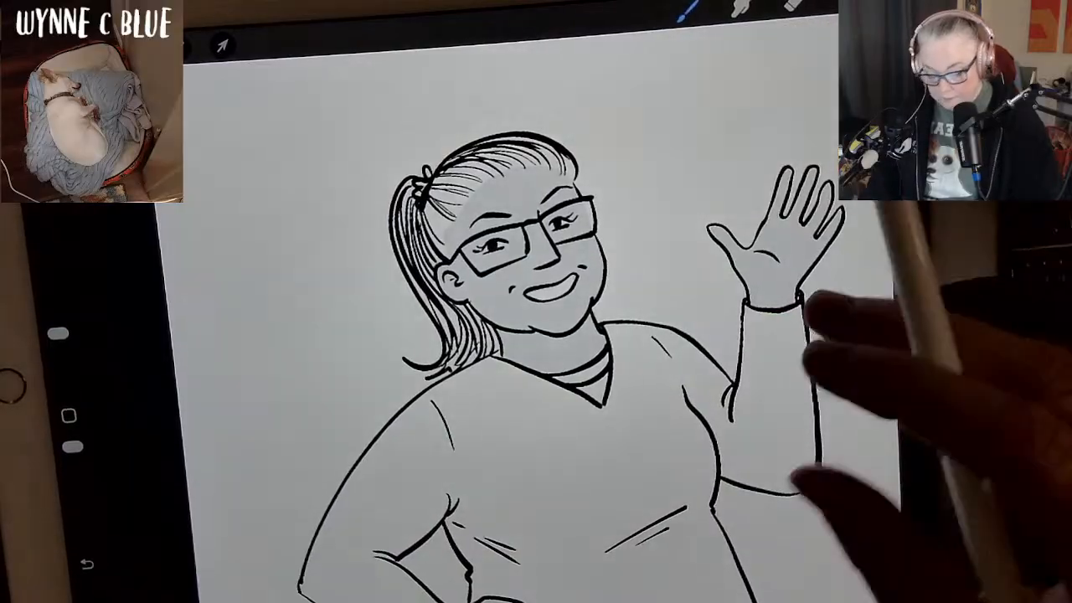
{"action": "left_click_drag", "start_coordinate": [725, 515], "coordinate": [769, 540]}
{"action": "mouse_move", "coordinate": [783, 314]}
{"action": "left_mouse_down"}
{"action": "mouse_move", "coordinate": [741, 315]}
{"action": "mouse_move", "coordinate": [816, 386]}
{"action": "mouse_move", "coordinate": [836, 333]}
{"action": "left_mouse_up"}
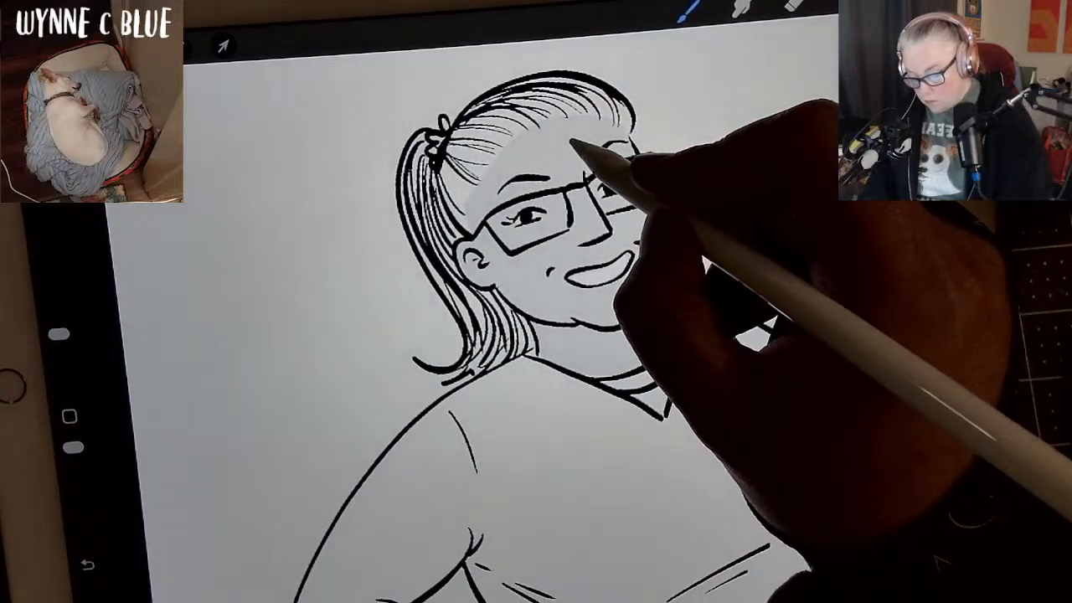
{"action": "mouse_move", "coordinate": [540, 166]}
{"action": "left_mouse_down"}
{"action": "mouse_move", "coordinate": [516, 233]}
{"action": "mouse_move", "coordinate": [534, 275]}
{"action": "mouse_move", "coordinate": [595, 292]}
{"action": "mouse_move", "coordinate": [630, 252]}
{"action": "mouse_move", "coordinate": [625, 198]}
{"action": "mouse_move", "coordinate": [574, 151]}
{"action": "mouse_move", "coordinate": [536, 243]}
{"action": "mouse_move", "coordinate": [571, 289]}
{"action": "mouse_move", "coordinate": [575, 186]}
{"action": "mouse_move", "coordinate": [612, 197]}
{"action": "left_mouse_up"}
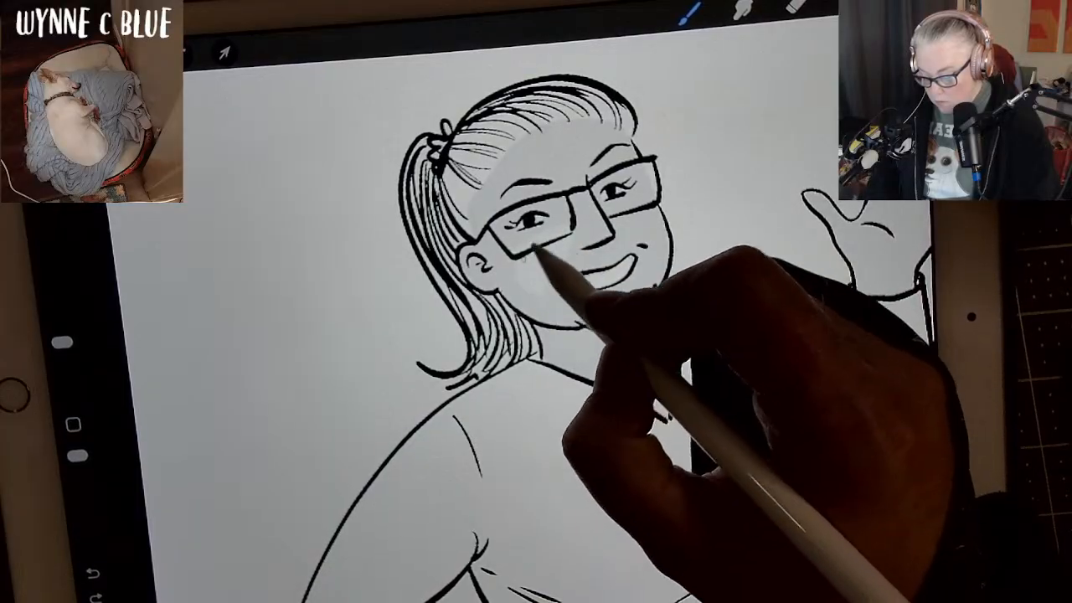
{"action": "mouse_move", "coordinate": [521, 279]}
{"action": "left_mouse_down"}
{"action": "mouse_move", "coordinate": [504, 256]}
{"action": "mouse_move", "coordinate": [492, 211]}
{"action": "mouse_move", "coordinate": [521, 279]}
{"action": "left_mouse_up"}
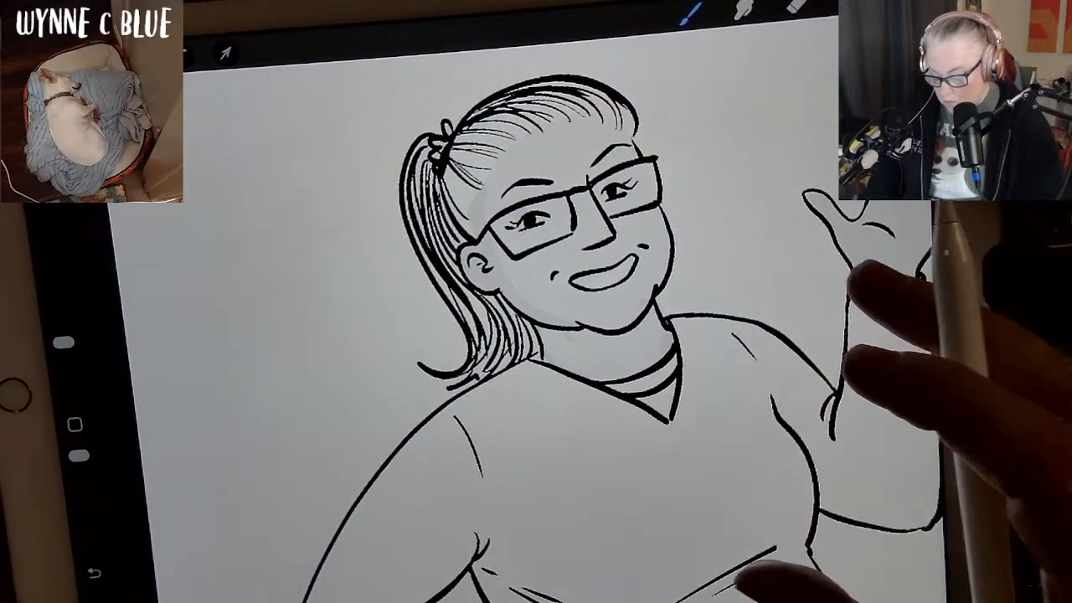
Undo the last skin stroke, choose a light grey from the untitled palette, fine-tune it, and refill the skin areas using ColorDrop with continued filling.
{"action": "key", "text": "ctrl+z"}
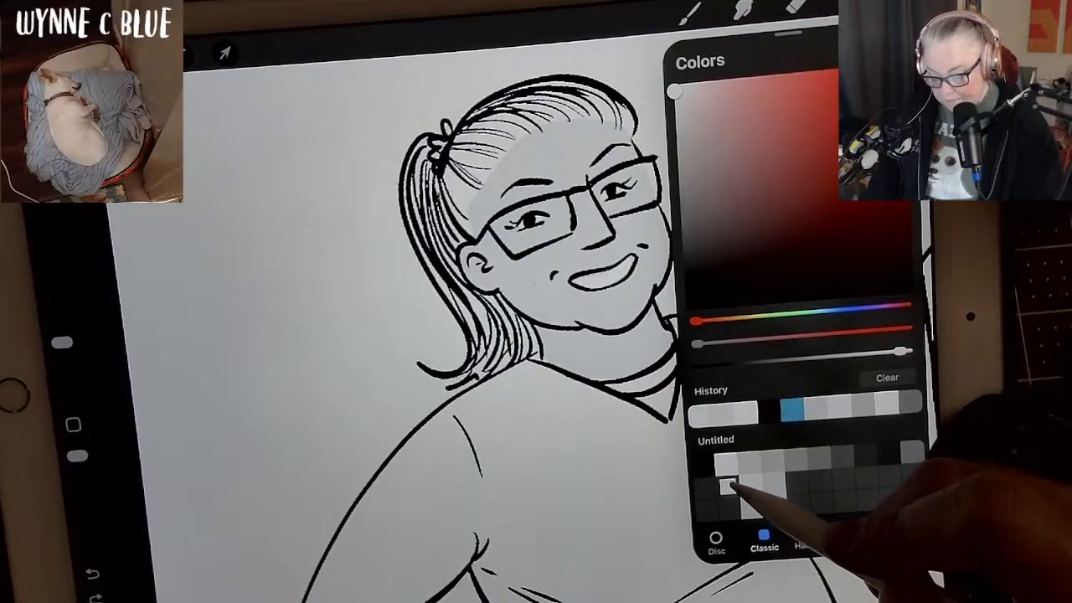
{"action": "left_click", "coordinate": [749, 483]}
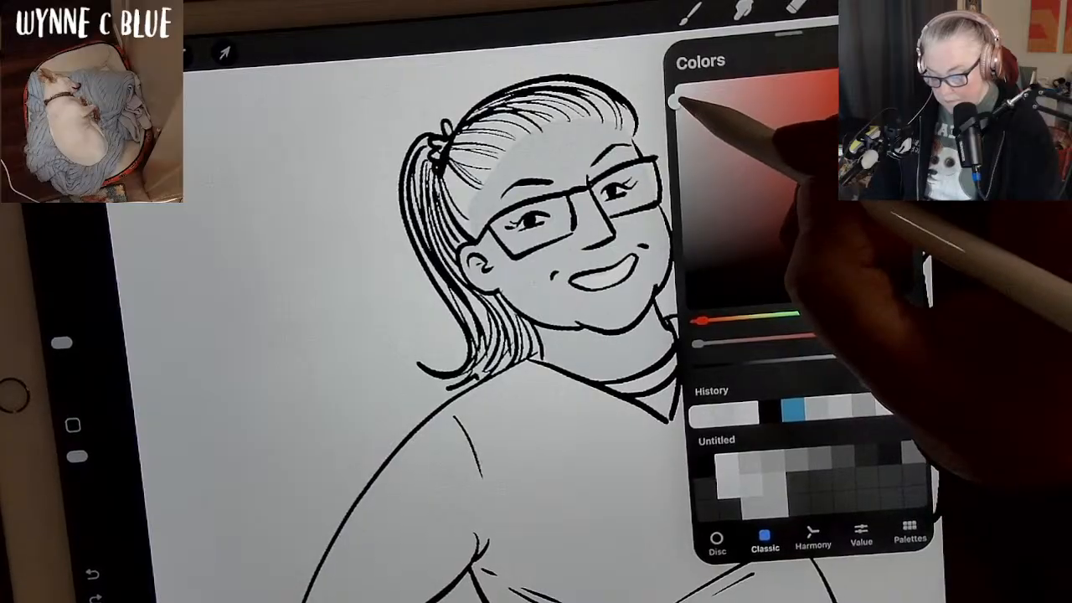
{"action": "left_click_drag", "start_coordinate": [673, 101], "coordinate": [676, 95]}
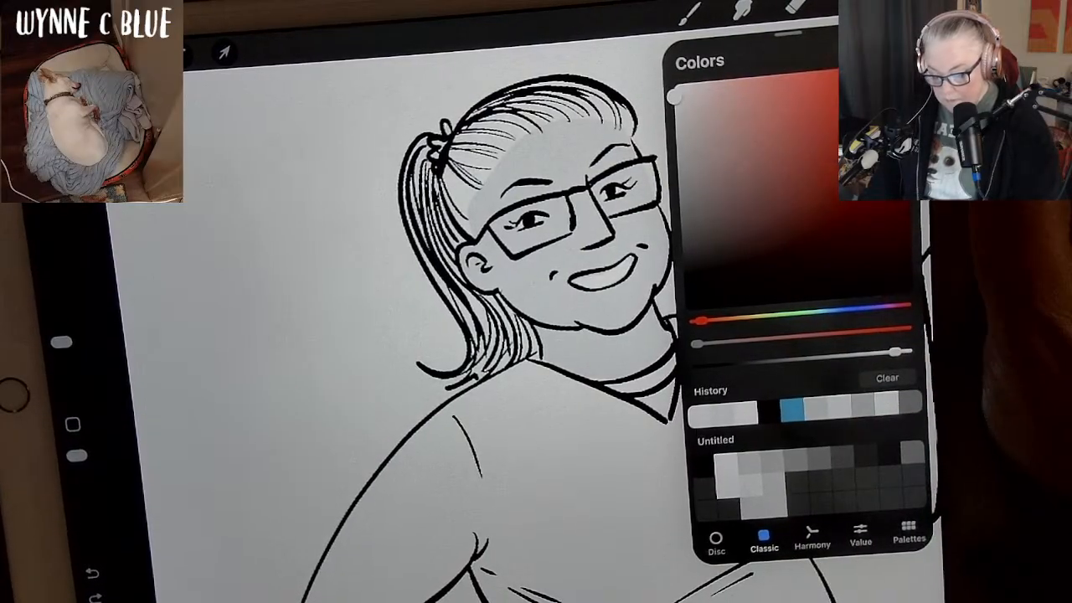
{"action": "left_click", "coordinate": [899, 3]}
{"action": "left_click_drag", "start_coordinate": [899, 4], "coordinate": [717, 204]}
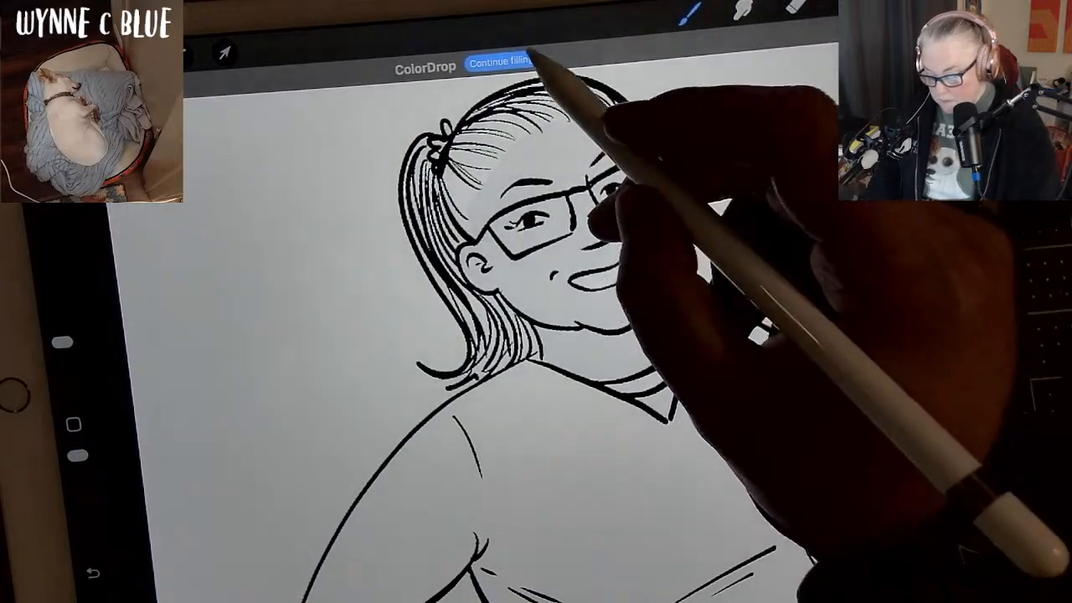
{"action": "left_click", "coordinate": [501, 60]}
{"action": "left_click_drag", "start_coordinate": [862, 510], "coordinate": [809, 331]}
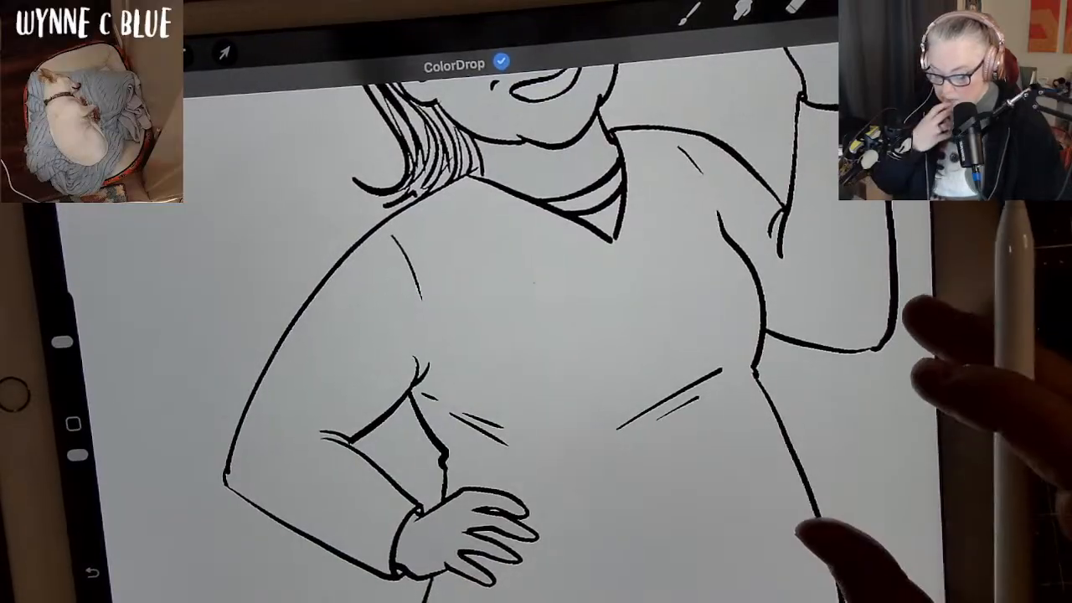
{"action": "scroll", "coordinate": [841, 402], "scroll_direction": "down", "scroll_amount": 3}
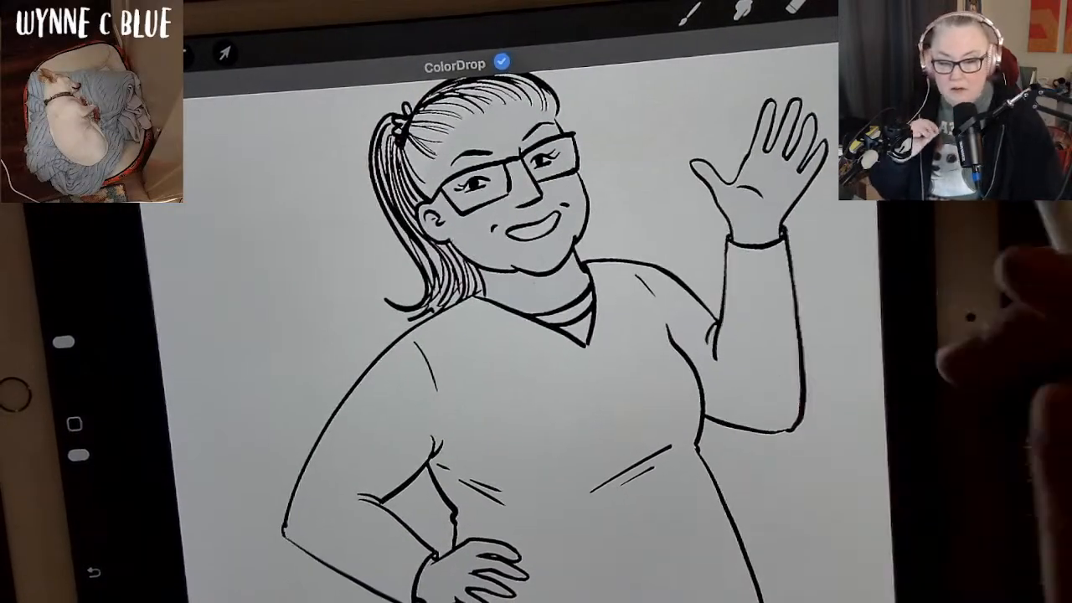
Set Layer 12's opacity to 99%, hiding and restoring the background color to check how solid the figure's base is.
{"action": "left_click", "coordinate": [847, 4]}
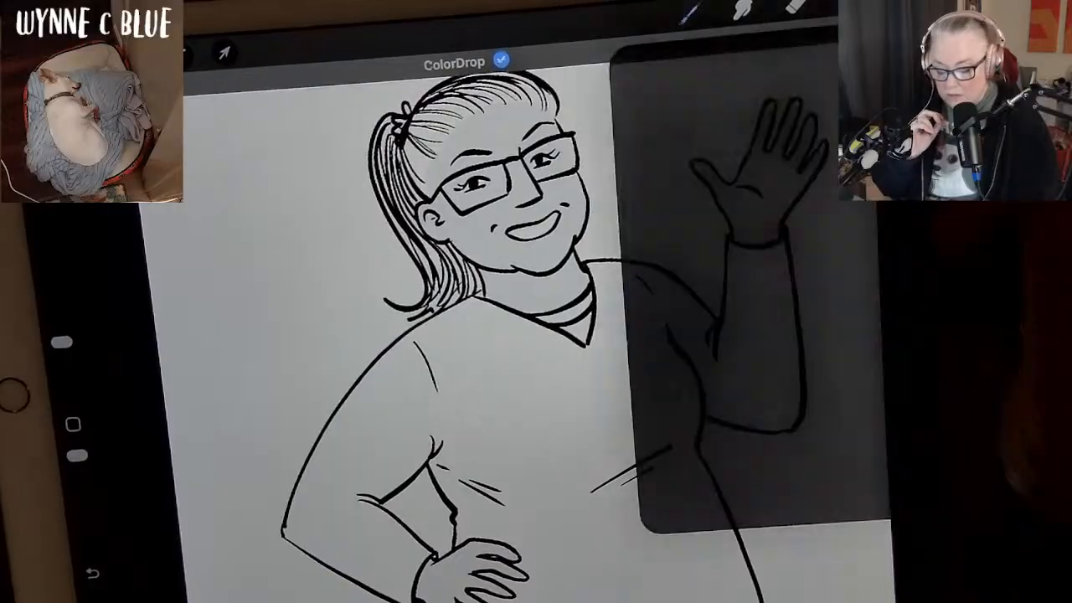
{"action": "left_click", "coordinate": [904, 492]}
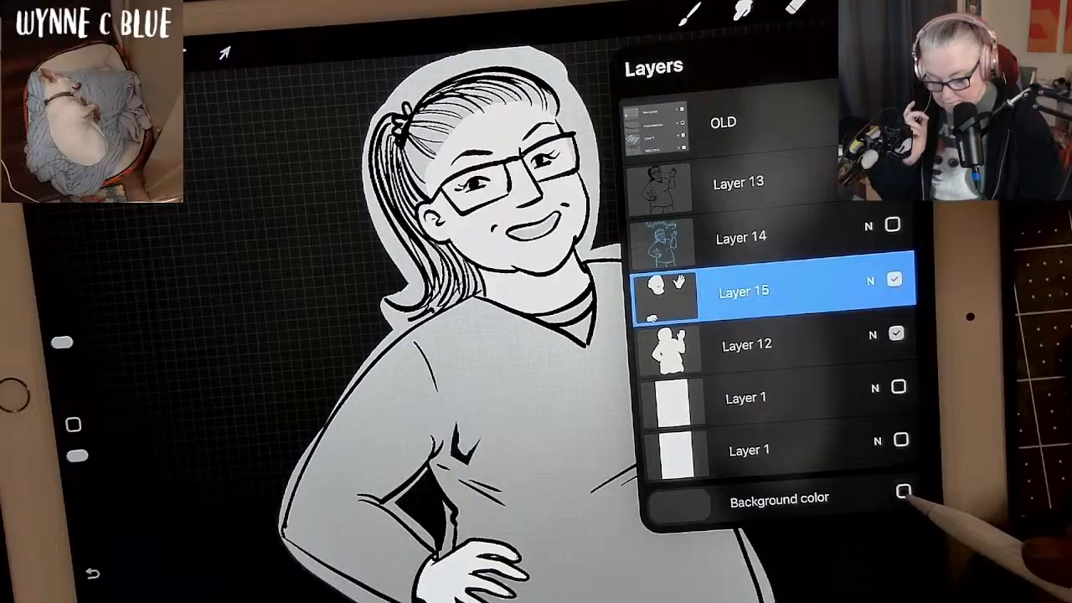
{"action": "left_click", "coordinate": [903, 491]}
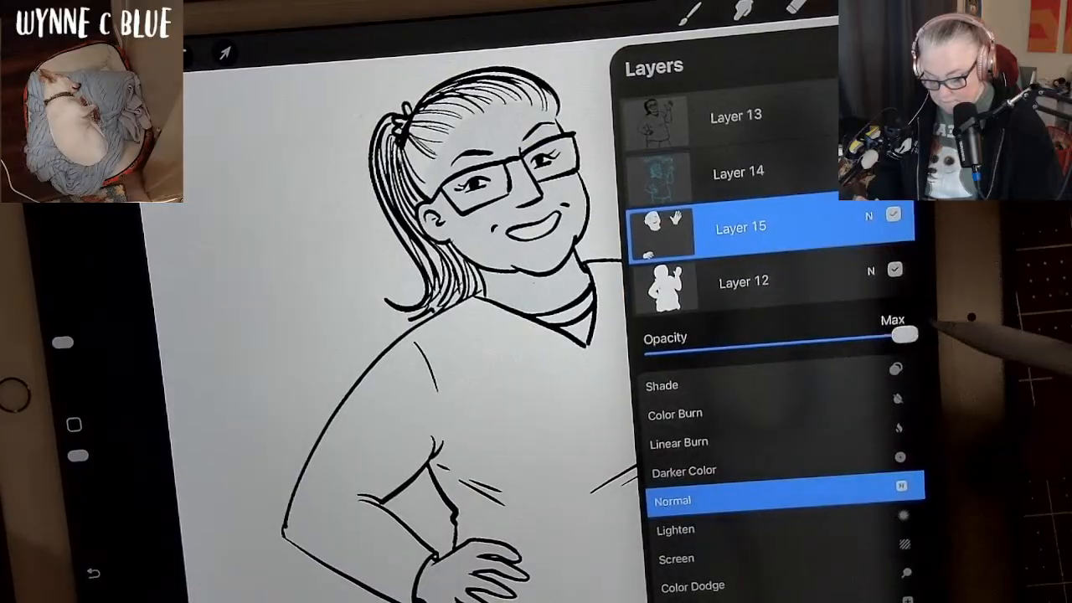
{"action": "left_click_drag", "start_coordinate": [913, 334], "coordinate": [903, 335]}
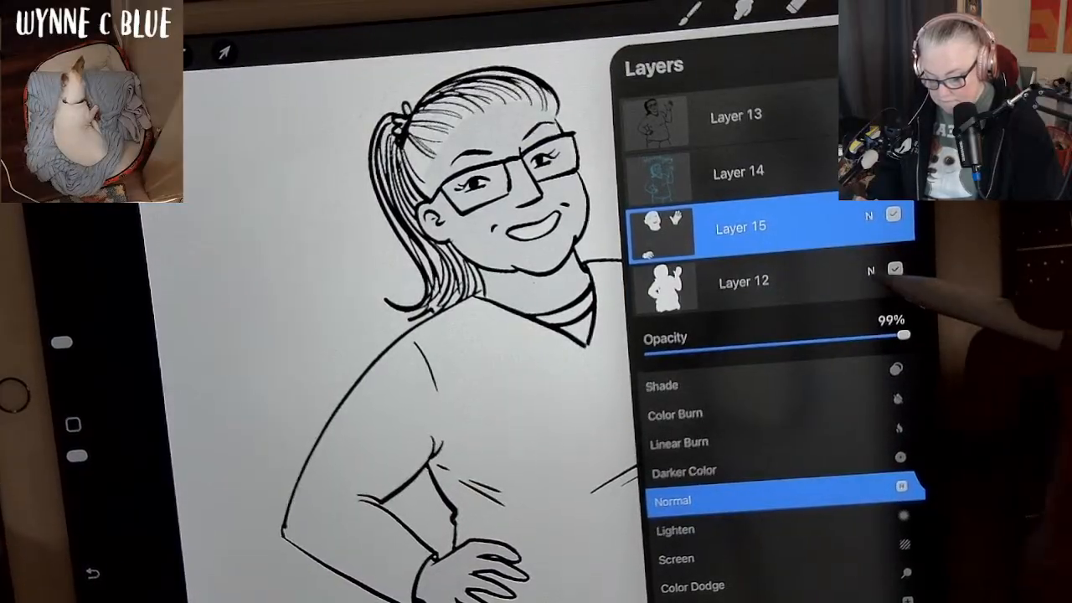
{"action": "left_click", "coordinate": [872, 271]}
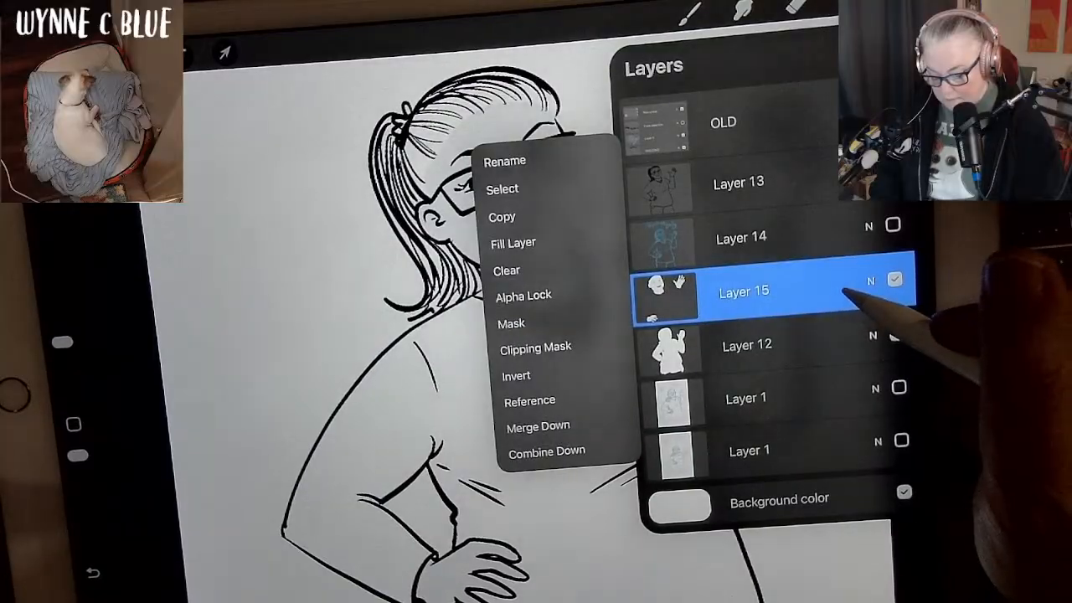
{"action": "left_click", "coordinate": [903, 493]}
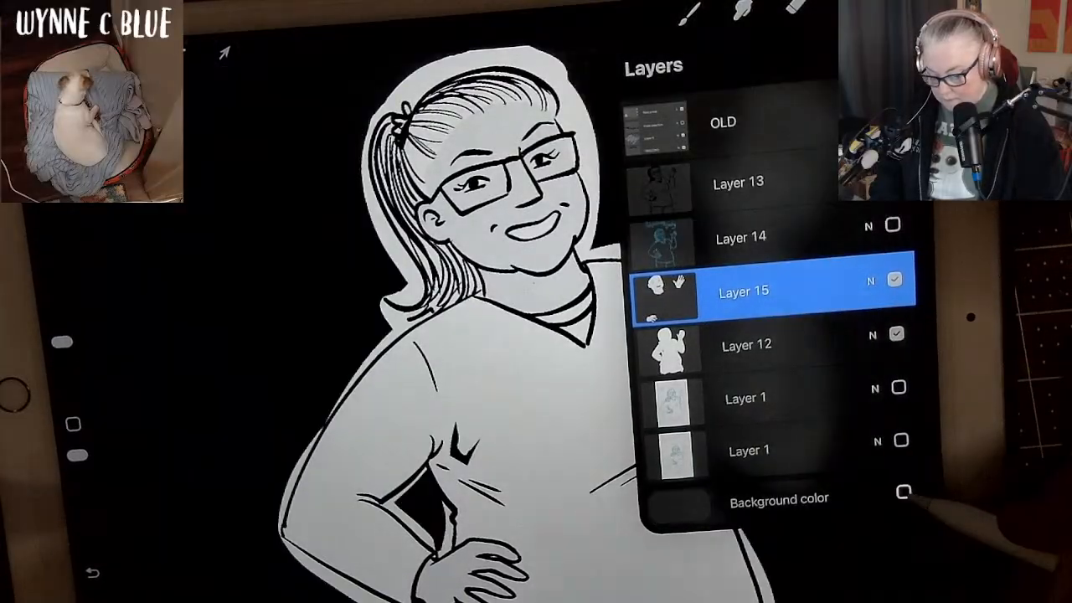
{"action": "left_click", "coordinate": [903, 493]}
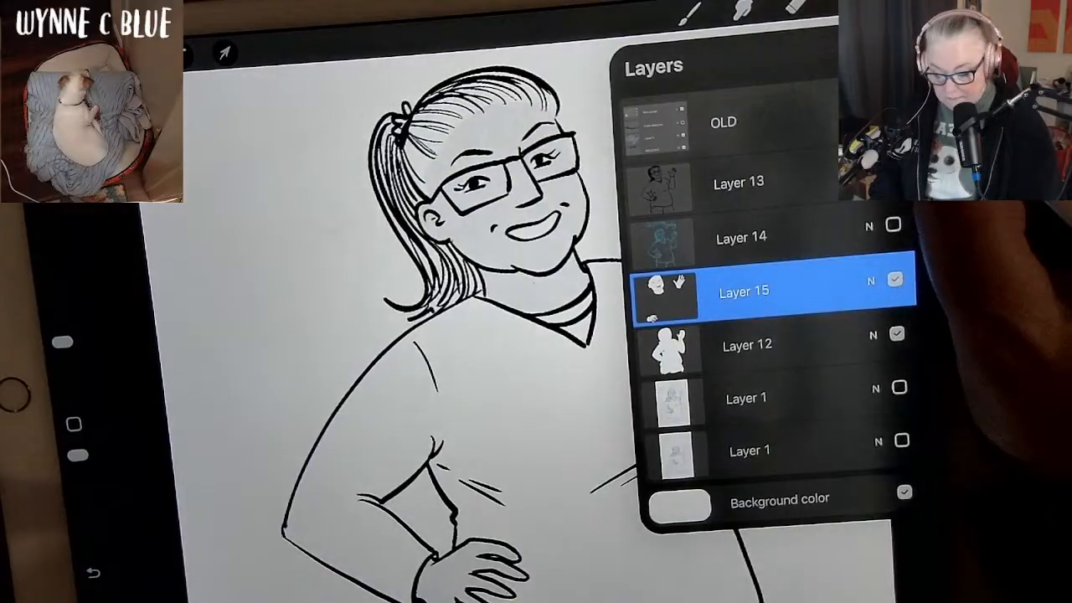
{"action": "left_click", "coordinate": [847, 4]}
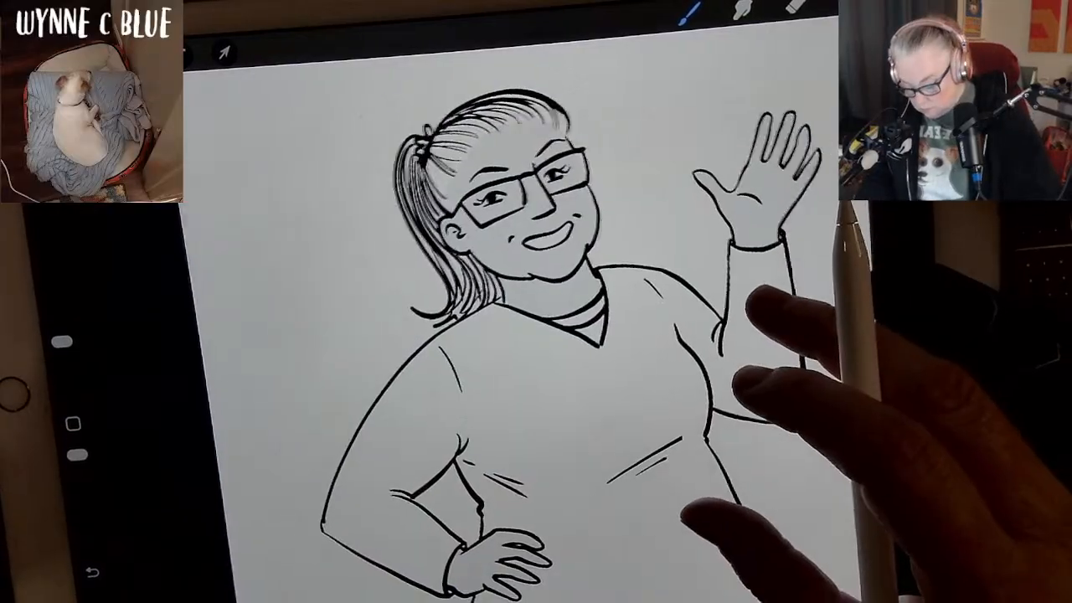
Choose a dark grey and paint the shirt sleeve of the arm on the hip, from shoulder to cuff.
{"action": "left_click", "coordinate": [900, 2]}
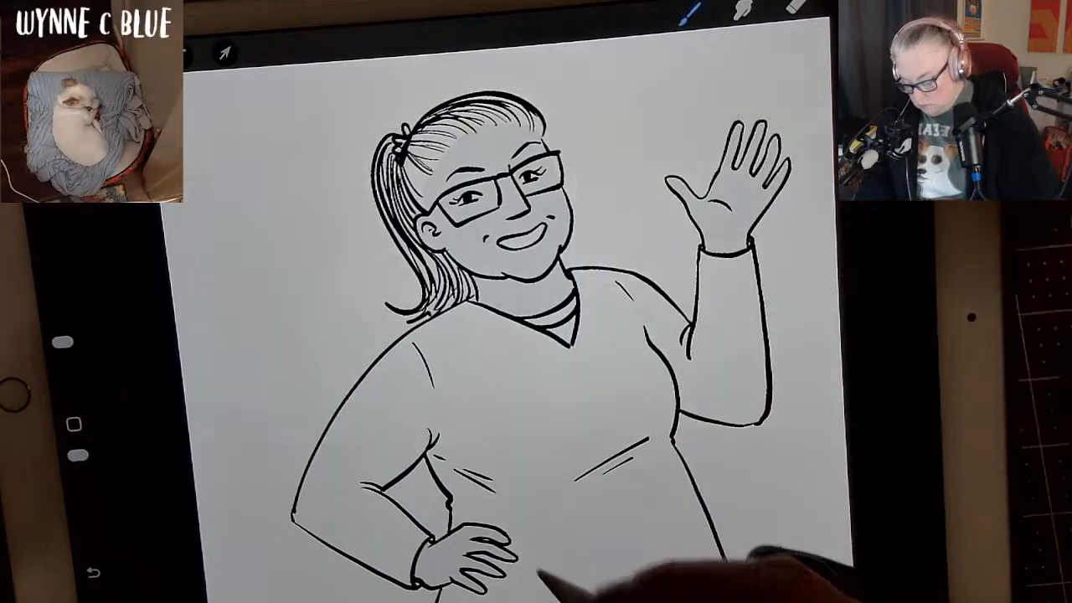
{"action": "left_click_drag", "start_coordinate": [314, 503], "coordinate": [383, 385]}
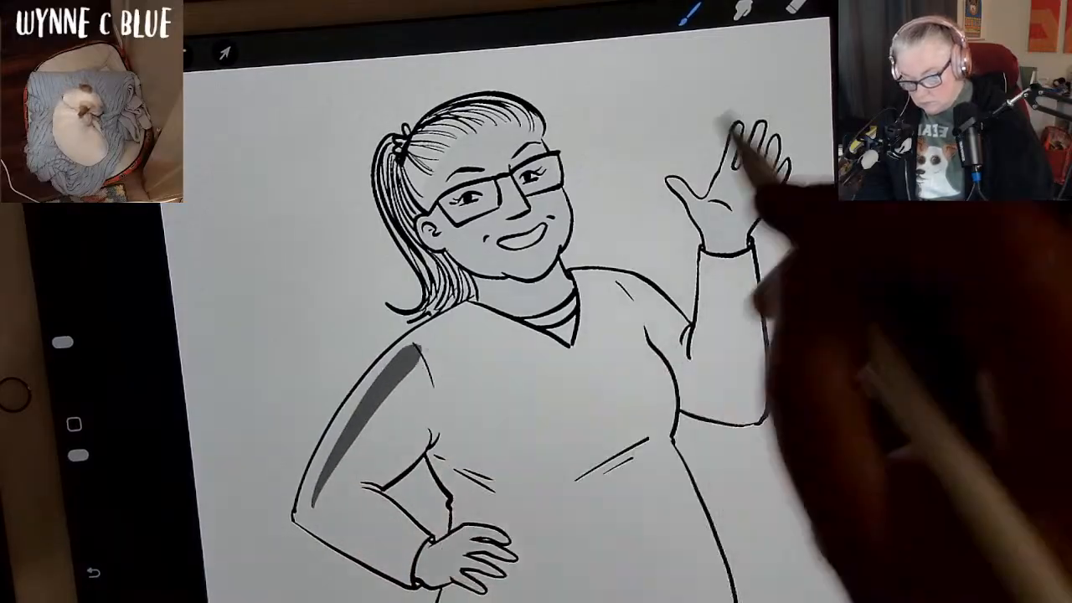
{"action": "left_click", "coordinate": [852, 5]}
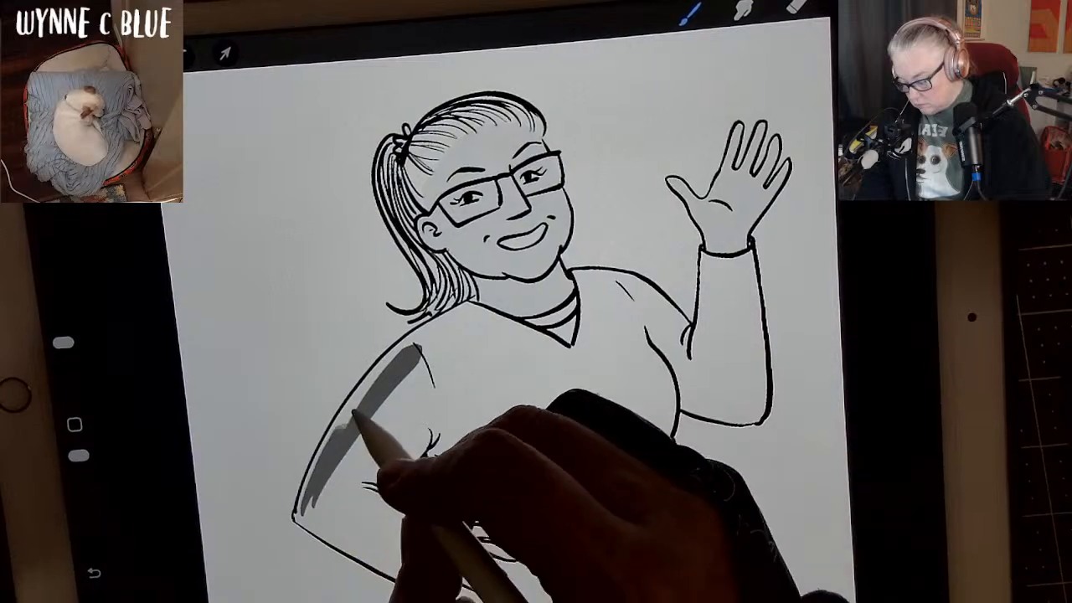
{"action": "left_click_drag", "start_coordinate": [415, 346], "coordinate": [390, 361]}
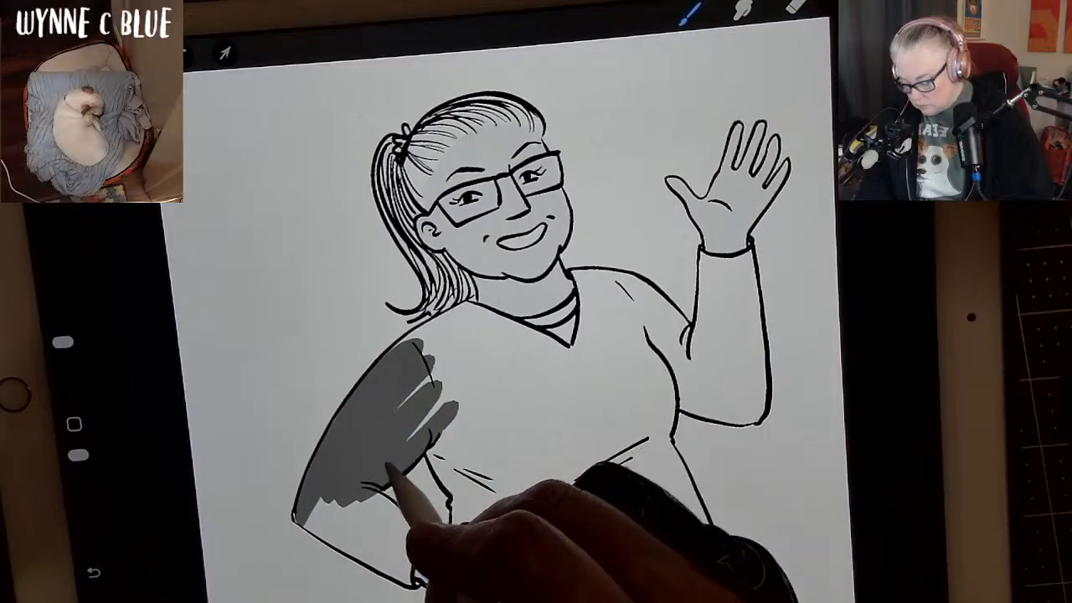
{"action": "left_click_drag", "start_coordinate": [440, 358], "coordinate": [387, 438]}
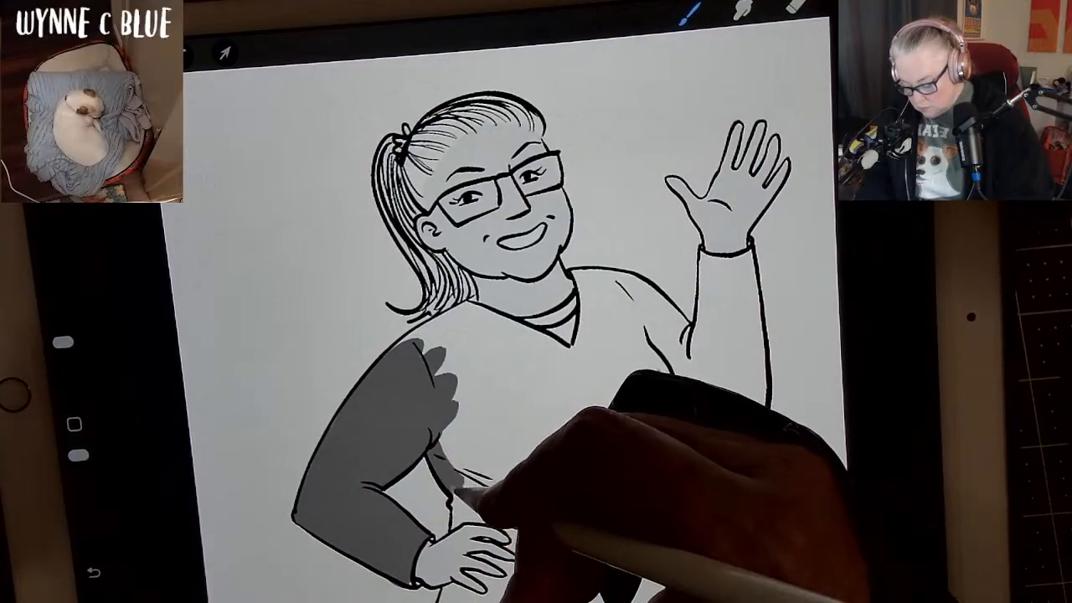
Extend the dark grey from the armpit across the adjoining side of the chest and up along the shoulder to the neckline.
{"action": "mouse_move", "coordinate": [473, 498]}
{"action": "left_mouse_down"}
{"action": "mouse_move", "coordinate": [446, 438]}
{"action": "mouse_move", "coordinate": [457, 461]}
{"action": "mouse_move", "coordinate": [451, 416]}
{"action": "mouse_move", "coordinate": [472, 446]}
{"action": "mouse_move", "coordinate": [469, 407]}
{"action": "left_mouse_up"}
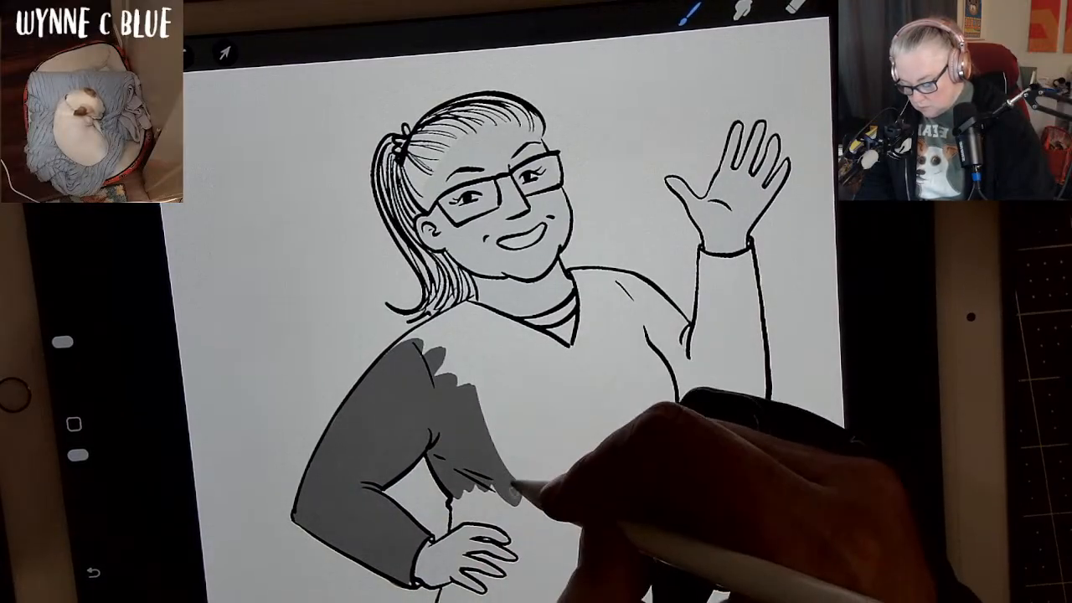
{"action": "left_click_drag", "start_coordinate": [513, 484], "coordinate": [431, 362]}
{"action": "mouse_move", "coordinate": [448, 318]}
{"action": "left_mouse_down"}
{"action": "mouse_move", "coordinate": [471, 306]}
{"action": "mouse_move", "coordinate": [412, 347]}
{"action": "left_mouse_up"}
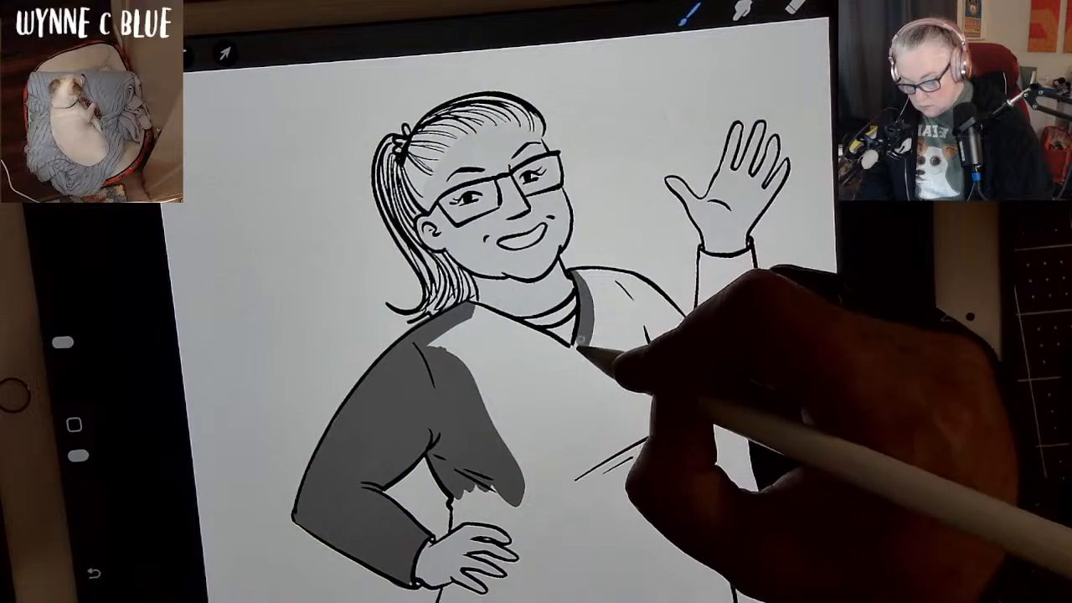
Paint the rest of the shirt's chest and upper belly dark grey, working from the V-neck down with an enlarged brush.
{"action": "mouse_move", "coordinate": [582, 348]}
{"action": "left_mouse_down"}
{"action": "mouse_move", "coordinate": [565, 376]}
{"action": "mouse_move", "coordinate": [610, 291]}
{"action": "mouse_move", "coordinate": [596, 378]}
{"action": "left_mouse_up"}
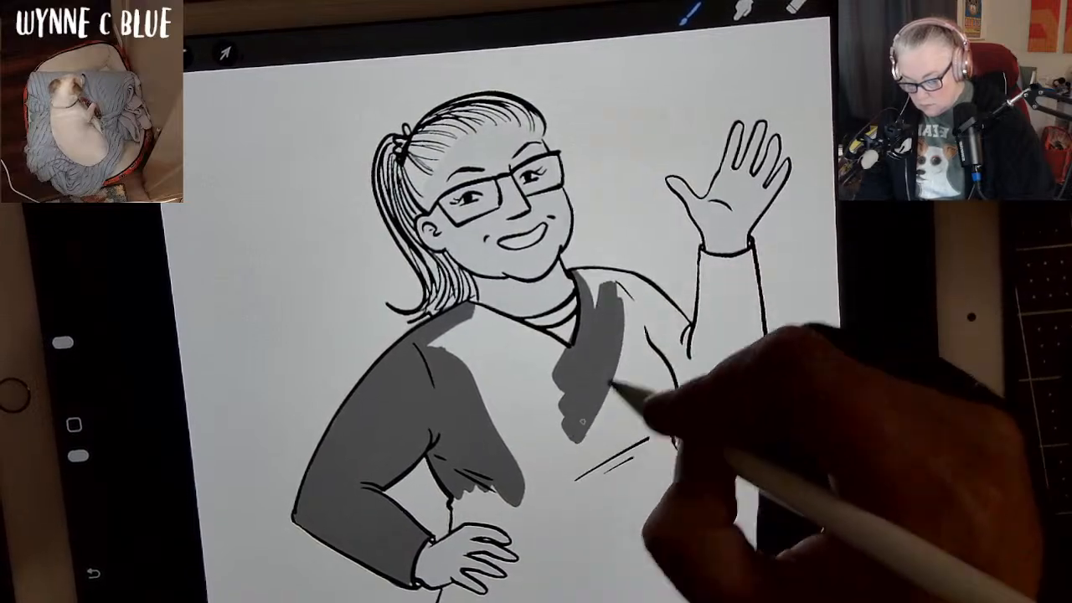
{"action": "mouse_move", "coordinate": [595, 437]}
{"action": "left_mouse_down"}
{"action": "mouse_move", "coordinate": [635, 316]}
{"action": "mouse_move", "coordinate": [649, 423]}
{"action": "left_mouse_up"}
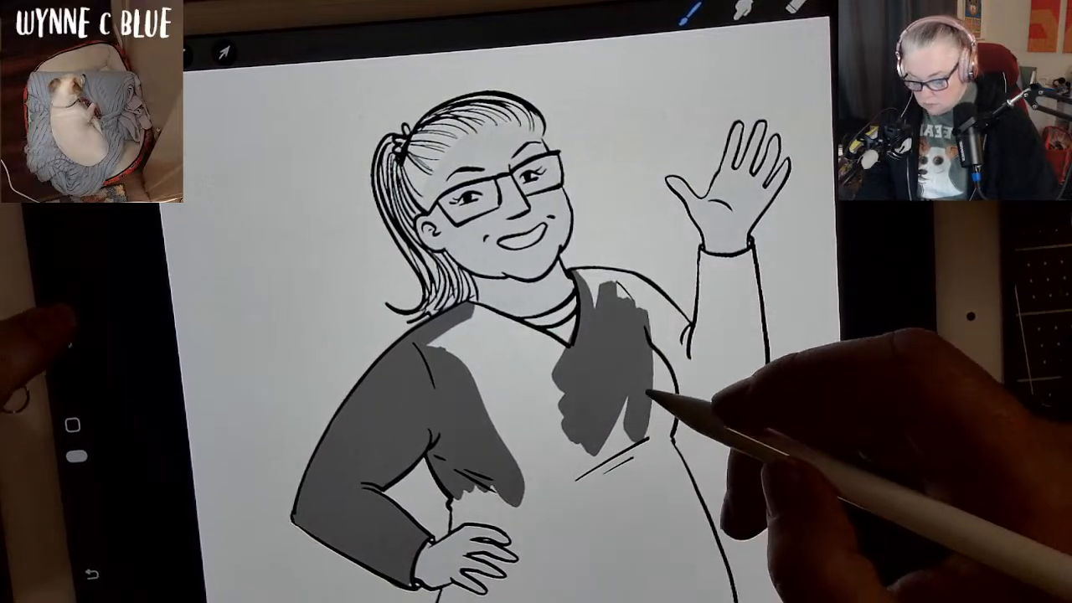
{"action": "mouse_move", "coordinate": [62, 342]}
{"action": "left_mouse_down"}
{"action": "mouse_move", "coordinate": [61, 303]}
{"action": "mouse_move", "coordinate": [57, 313]}
{"action": "left_mouse_up"}
{"action": "mouse_move", "coordinate": [651, 382]}
{"action": "left_mouse_down"}
{"action": "mouse_move", "coordinate": [649, 415]}
{"action": "mouse_move", "coordinate": [626, 455]}
{"action": "left_mouse_up"}
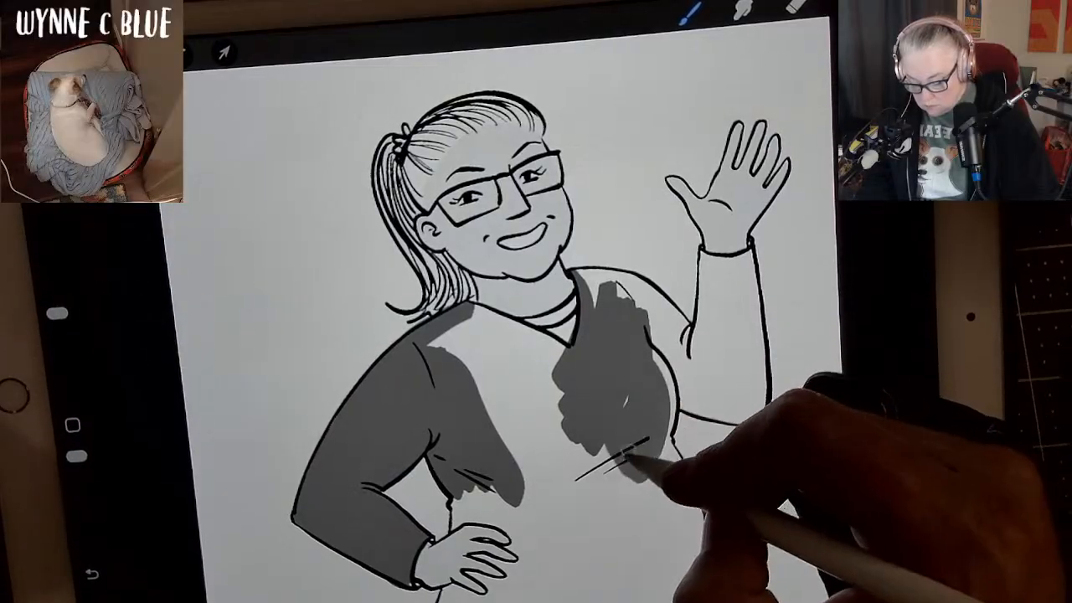
{"action": "mouse_move", "coordinate": [646, 392]}
{"action": "left_mouse_down"}
{"action": "mouse_move", "coordinate": [643, 367]}
{"action": "mouse_move", "coordinate": [649, 435]}
{"action": "left_mouse_up"}
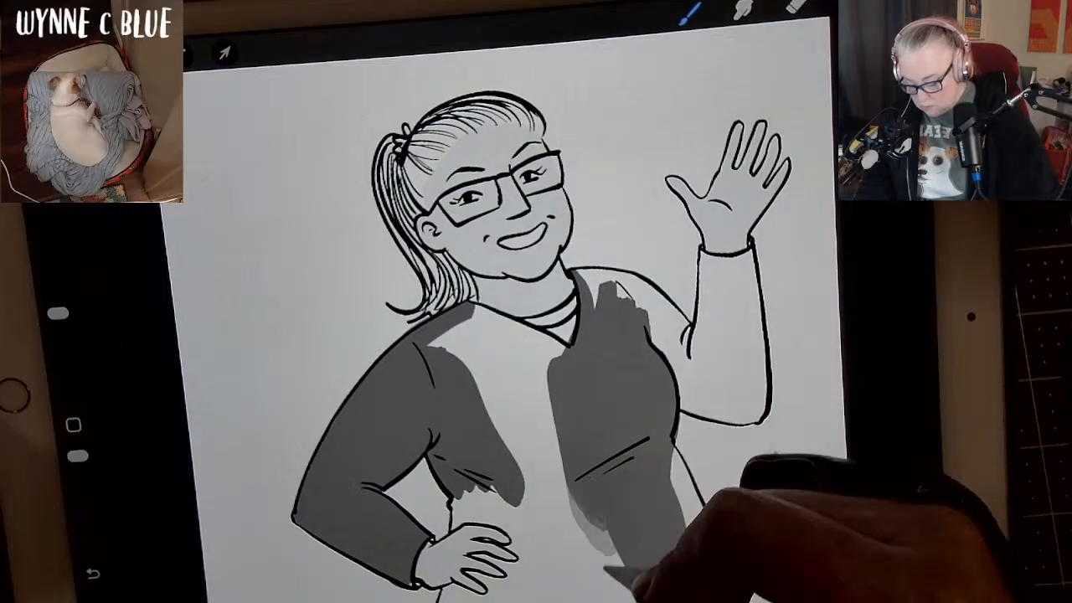
{"action": "mouse_move", "coordinate": [607, 570]}
{"action": "left_mouse_down"}
{"action": "mouse_move", "coordinate": [559, 474]}
{"action": "mouse_move", "coordinate": [496, 354]}
{"action": "left_mouse_up"}
{"action": "mouse_move", "coordinate": [537, 505]}
{"action": "left_mouse_down"}
{"action": "mouse_move", "coordinate": [490, 389]}
{"action": "mouse_move", "coordinate": [439, 359]}
{"action": "mouse_move", "coordinate": [481, 314]}
{"action": "mouse_move", "coordinate": [547, 352]}
{"action": "mouse_move", "coordinate": [599, 410]}
{"action": "mouse_move", "coordinate": [624, 291]}
{"action": "mouse_move", "coordinate": [594, 291]}
{"action": "left_mouse_up"}
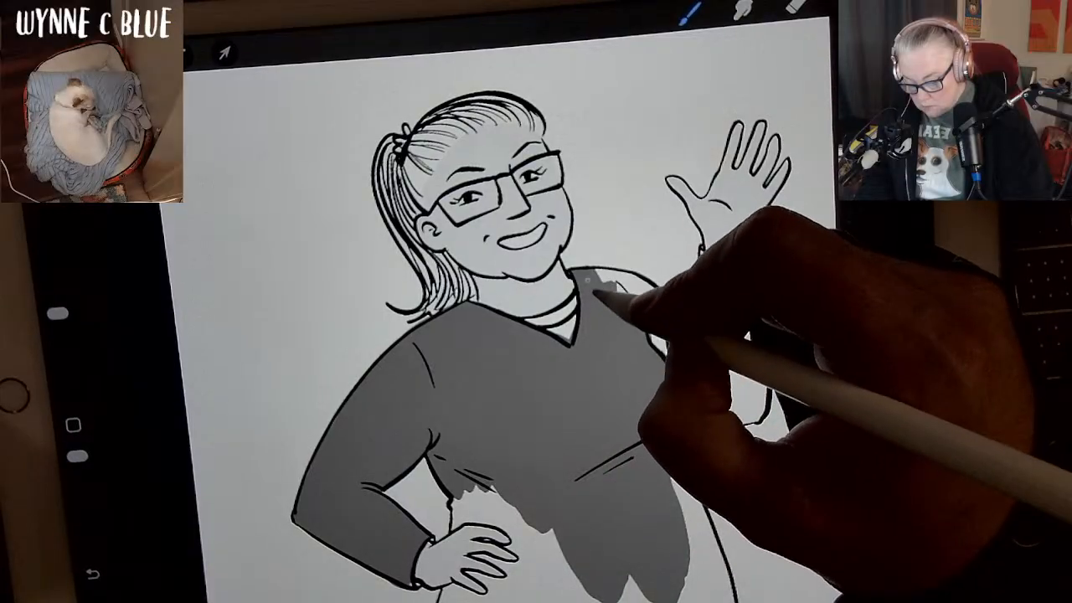
Undo the last shoulder stroke, then paint the raised arm's sleeve and its shoulder dark grey up to the ink lines.
{"action": "key", "text": "ctrl+z"}
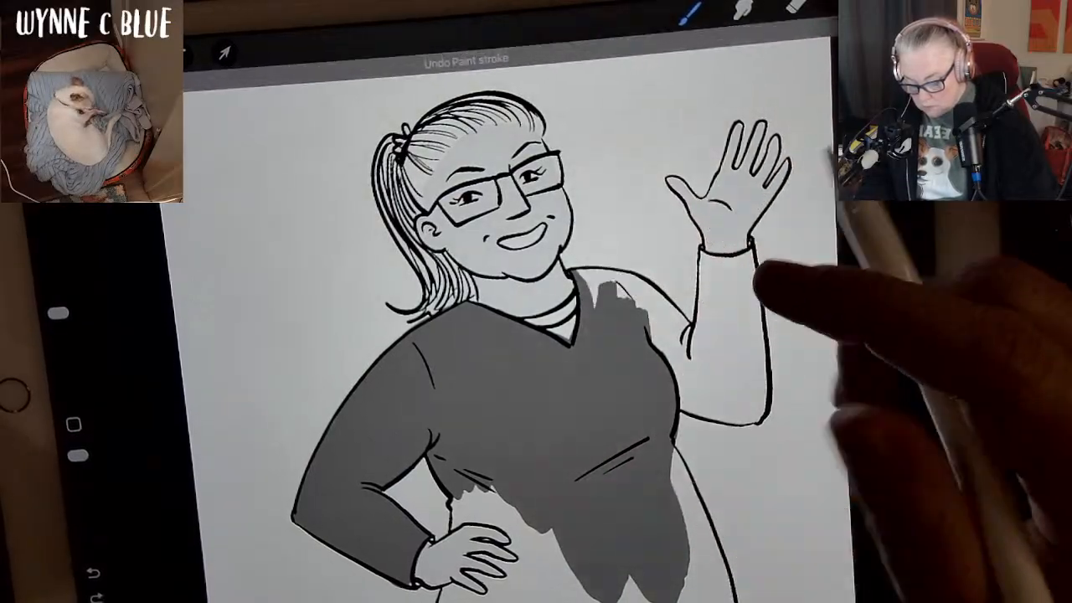
{"action": "mouse_move", "coordinate": [702, 257]}
{"action": "left_mouse_down"}
{"action": "mouse_move", "coordinate": [702, 358]}
{"action": "mouse_move", "coordinate": [719, 400]}
{"action": "mouse_move", "coordinate": [750, 394]}
{"action": "mouse_move", "coordinate": [751, 347]}
{"action": "mouse_move", "coordinate": [737, 278]}
{"action": "mouse_move", "coordinate": [720, 267]}
{"action": "mouse_move", "coordinate": [720, 367]}
{"action": "left_mouse_up"}
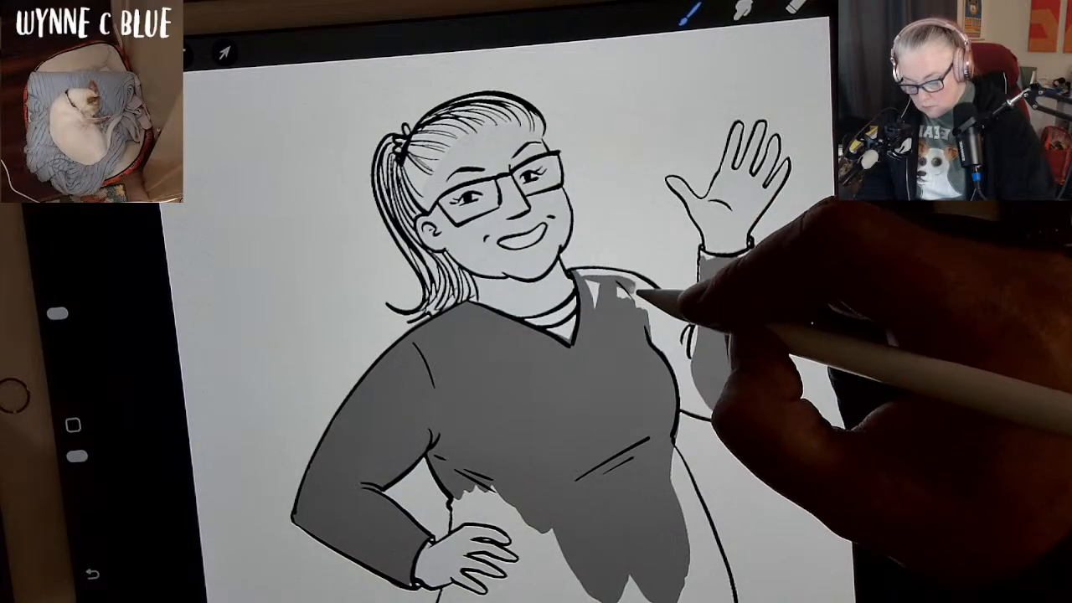
{"action": "mouse_move", "coordinate": [638, 292]}
{"action": "left_mouse_down"}
{"action": "mouse_move", "coordinate": [695, 361]}
{"action": "mouse_move", "coordinate": [705, 261]}
{"action": "mouse_move", "coordinate": [722, 255]}
{"action": "mouse_move", "coordinate": [703, 253]}
{"action": "mouse_move", "coordinate": [750, 250]}
{"action": "left_mouse_up"}
{"action": "key", "text": "ctrl+z"}
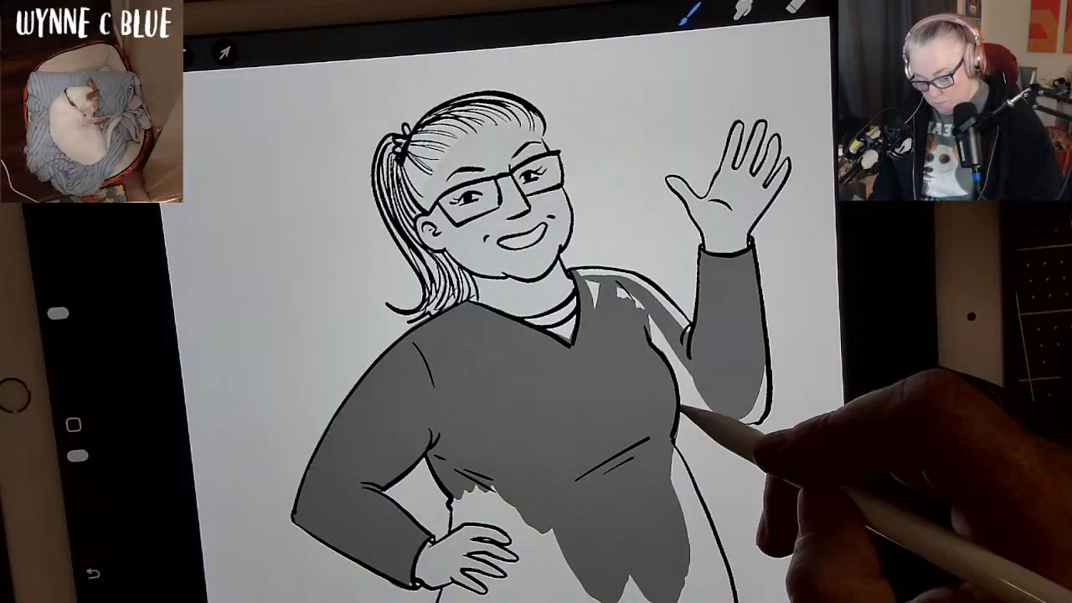
{"action": "left_click_drag", "start_coordinate": [686, 406], "coordinate": [722, 413]}
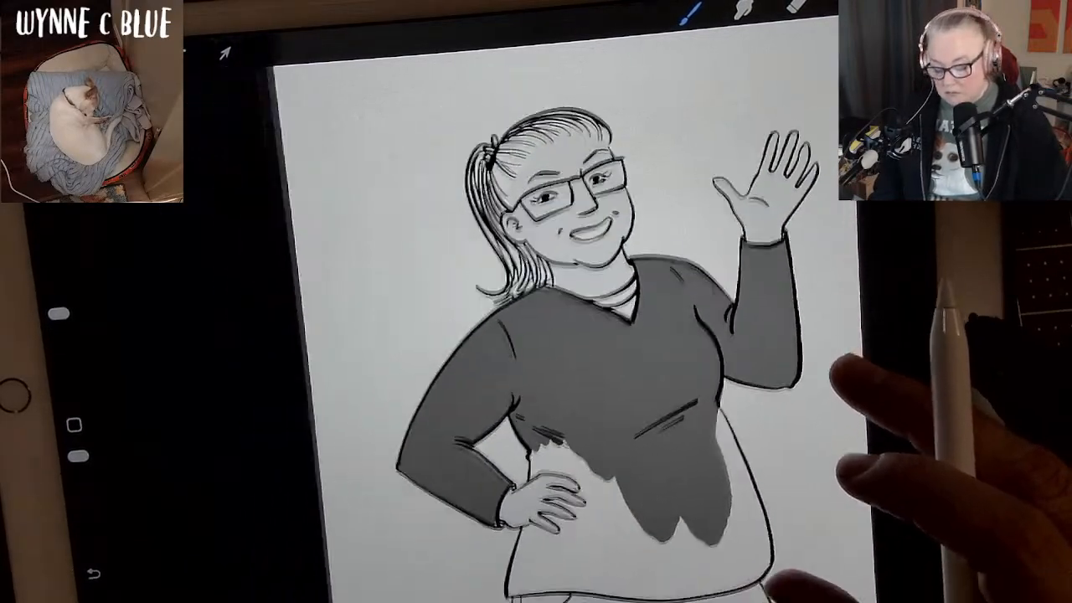
Extend the shirt's dark grey down the belly's outer side to the ink line near the hem, undoing stray strokes.
{"action": "scroll", "coordinate": [536, 335], "scroll_direction": "down", "scroll_amount": 3}
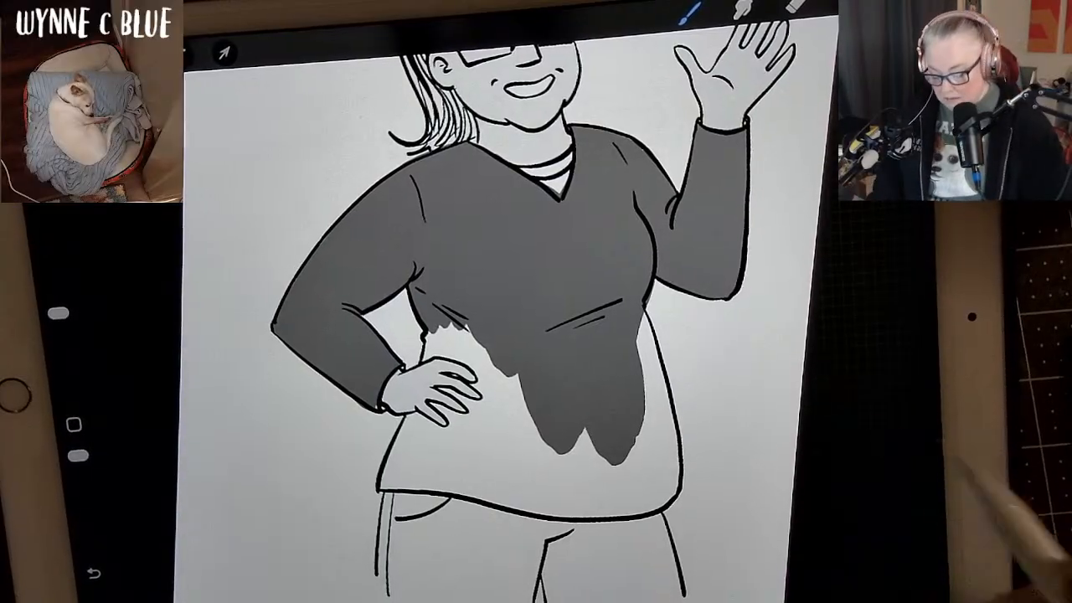
{"action": "mouse_move", "coordinate": [633, 346]}
{"action": "left_mouse_down"}
{"action": "mouse_move", "coordinate": [631, 319]}
{"action": "mouse_move", "coordinate": [653, 421]}
{"action": "left_mouse_up"}
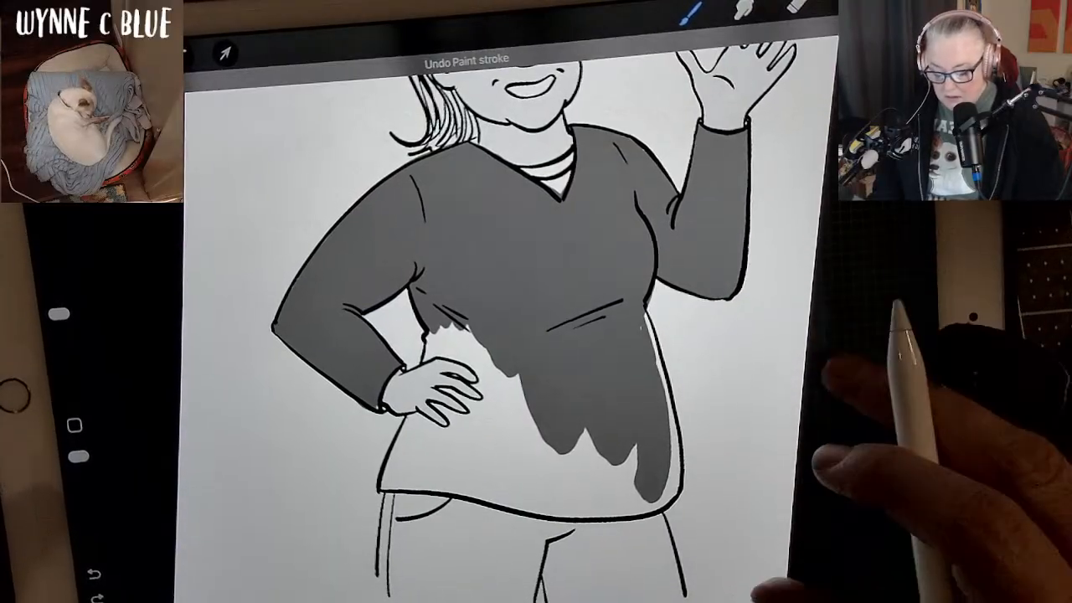
{"action": "scroll", "coordinate": [535, 335], "scroll_direction": "up", "scroll_amount": 5}
{"action": "scroll", "coordinate": [535, 335], "scroll_direction": "up", "scroll_amount": 5}
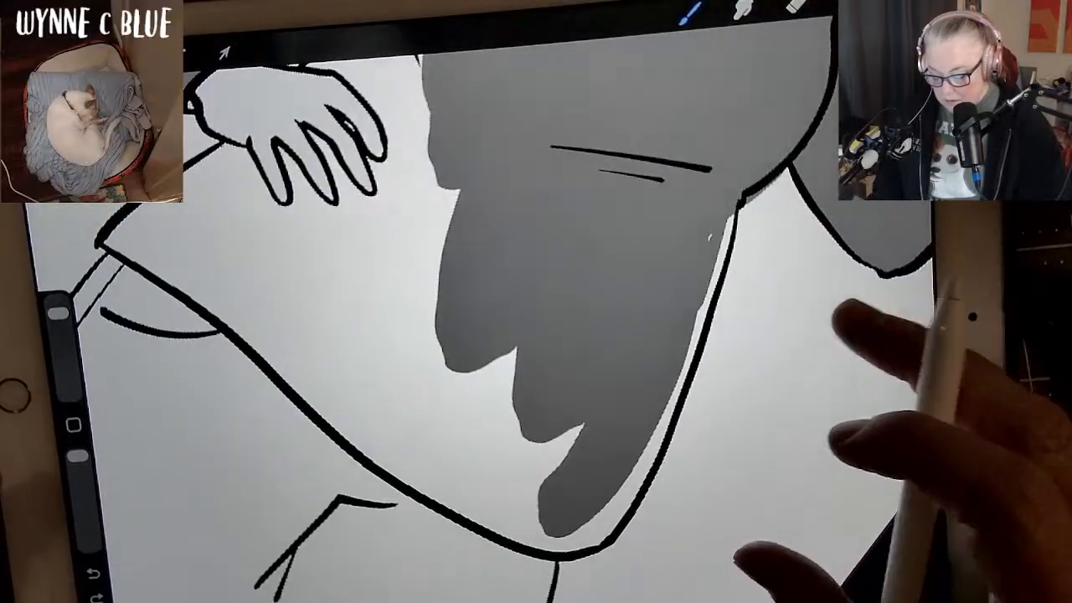
{"action": "mouse_move", "coordinate": [437, 531]}
{"action": "left_mouse_down"}
{"action": "mouse_move", "coordinate": [547, 443]}
{"action": "mouse_move", "coordinate": [688, 296]}
{"action": "mouse_move", "coordinate": [753, 200]}
{"action": "mouse_move", "coordinate": [669, 349]}
{"action": "mouse_move", "coordinate": [605, 422]}
{"action": "mouse_move", "coordinate": [755, 229]}
{"action": "mouse_move", "coordinate": [711, 284]}
{"action": "mouse_move", "coordinate": [737, 236]}
{"action": "left_mouse_up"}
{"action": "left_click_drag", "start_coordinate": [736, 410], "coordinate": [819, 398]}
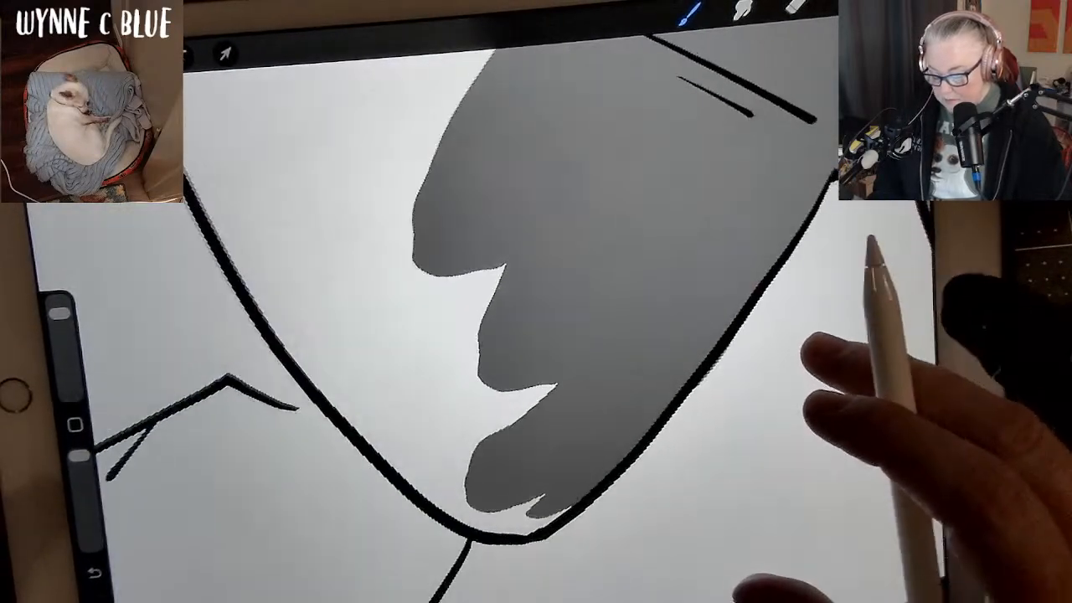
{"action": "left_click", "coordinate": [815, 551]}
{"action": "key", "text": "ctrl+z"}
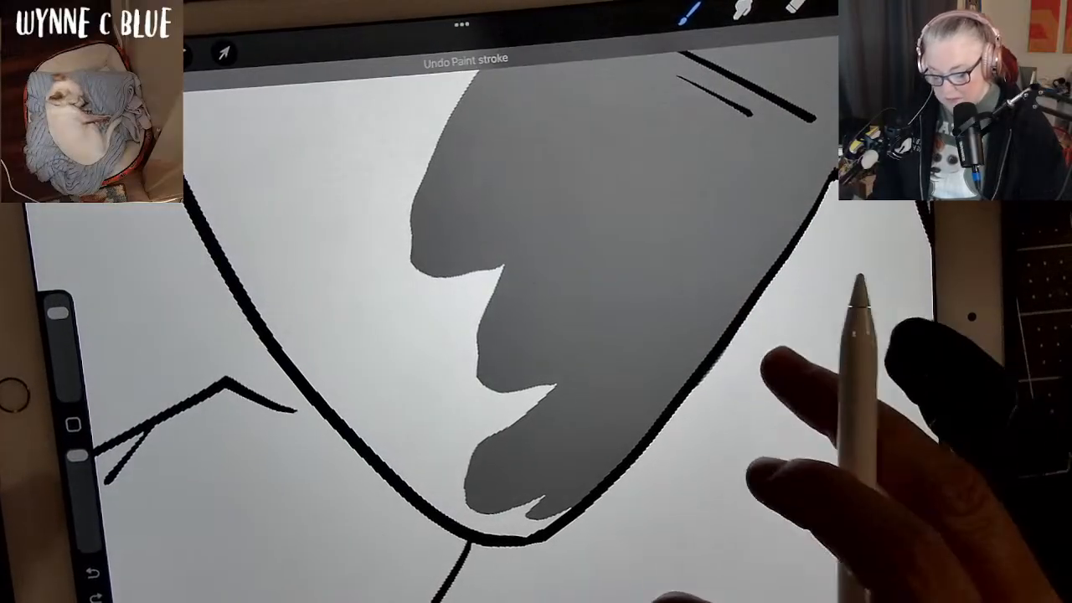
{"action": "left_click_drag", "start_coordinate": [770, 360], "coordinate": [827, 350]}
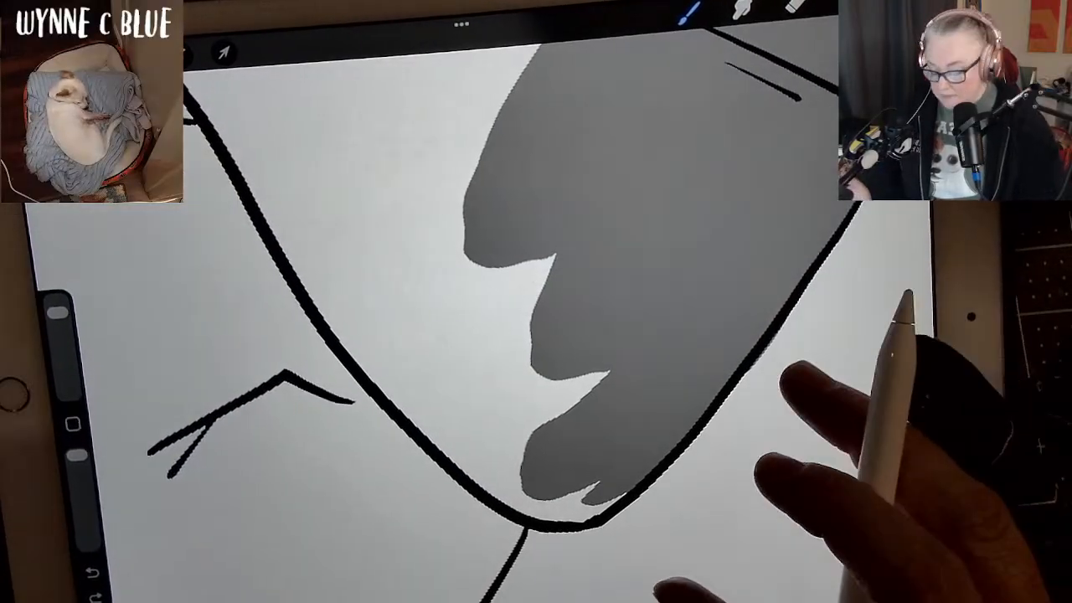
{"action": "mouse_move", "coordinate": [776, 419]}
{"action": "left_mouse_down"}
{"action": "mouse_move", "coordinate": [837, 400]}
{"action": "mouse_move", "coordinate": [840, 450]}
{"action": "left_mouse_up"}
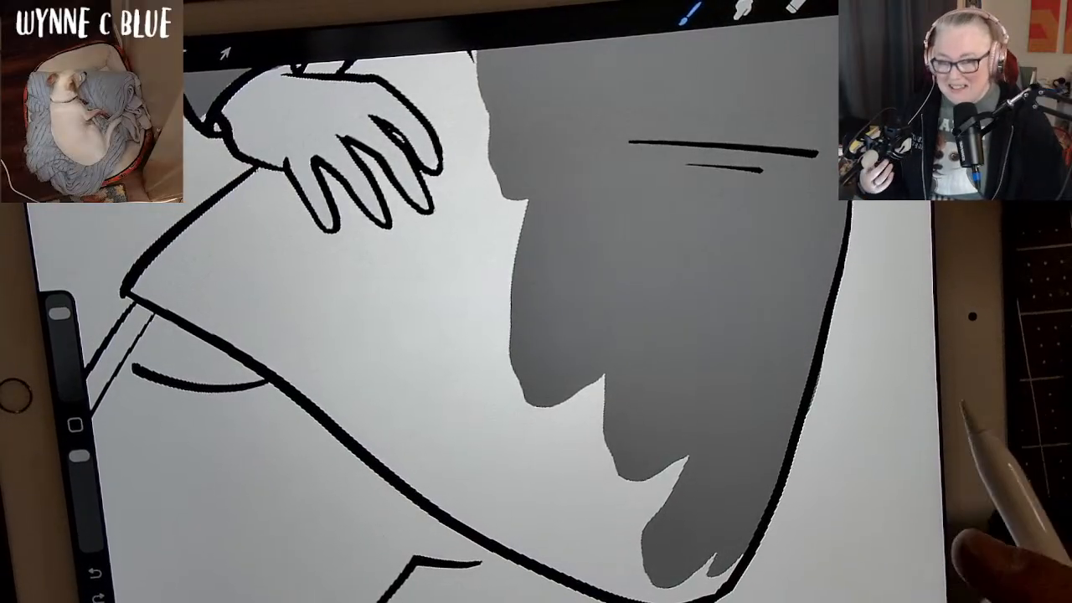
Paint the shirt's waist dark grey from below the armpit across the area just above the hand on the hip.
{"action": "mouse_move", "coordinate": [844, 438]}
{"action": "left_mouse_down"}
{"action": "mouse_move", "coordinate": [864, 423]}
{"action": "mouse_move", "coordinate": [808, 436]}
{"action": "mouse_move", "coordinate": [771, 381]}
{"action": "mouse_move", "coordinate": [795, 385]}
{"action": "left_mouse_up"}
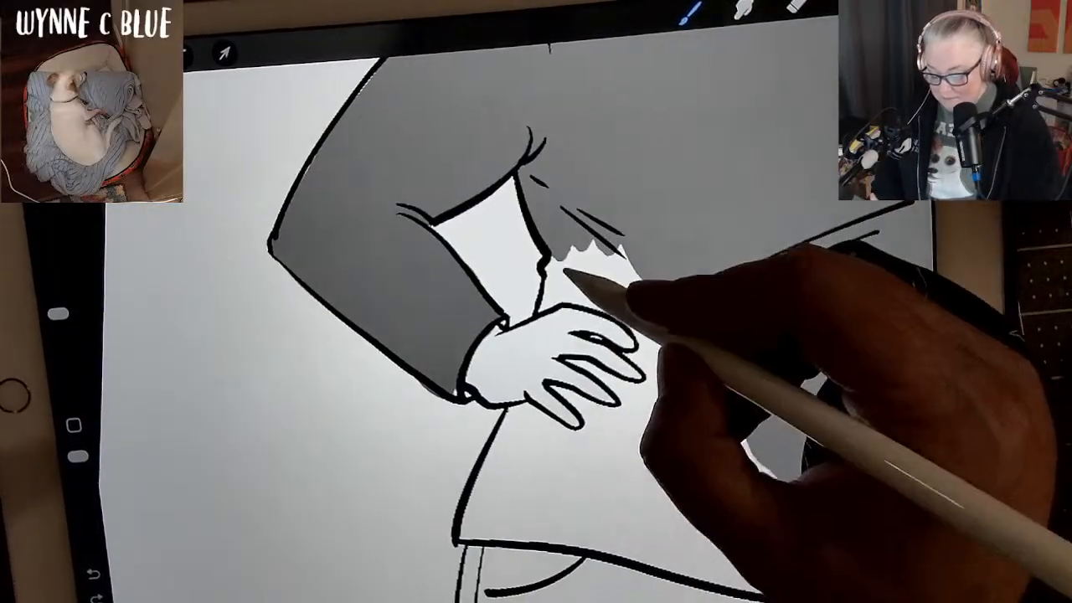
{"action": "mouse_move", "coordinate": [567, 269]}
{"action": "left_mouse_down"}
{"action": "mouse_move", "coordinate": [550, 265]}
{"action": "mouse_move", "coordinate": [651, 290]}
{"action": "mouse_move", "coordinate": [586, 235]}
{"action": "mouse_move", "coordinate": [697, 333]}
{"action": "left_mouse_up"}
{"action": "mouse_move", "coordinate": [891, 324]}
{"action": "left_mouse_down"}
{"action": "mouse_move", "coordinate": [825, 368]}
{"action": "mouse_move", "coordinate": [800, 226]}
{"action": "left_mouse_up"}
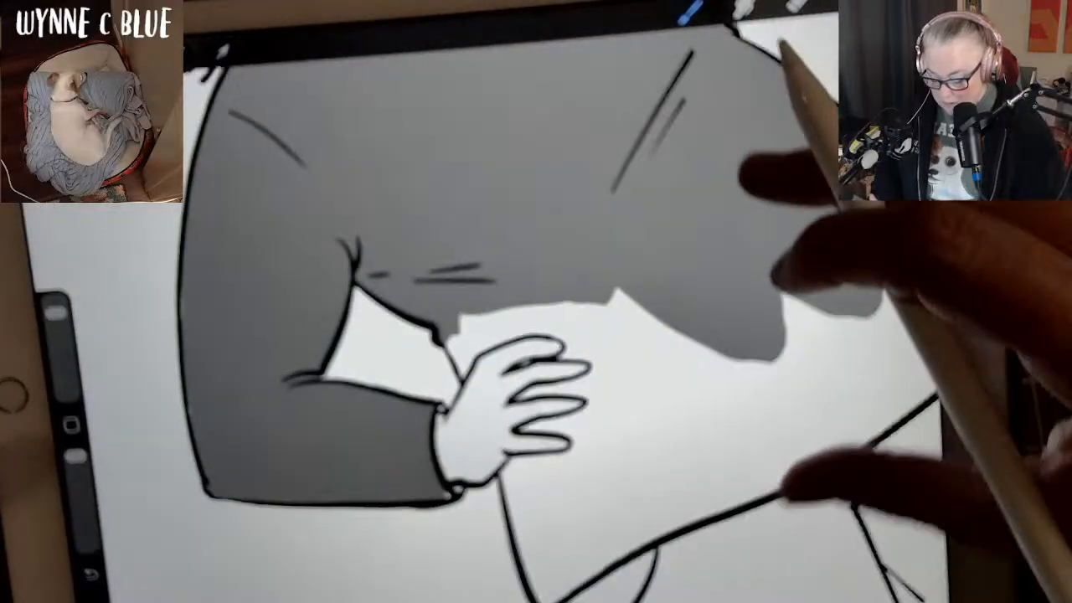
{"action": "mouse_move", "coordinate": [765, 310]}
{"action": "left_mouse_down"}
{"action": "mouse_move", "coordinate": [746, 196]}
{"action": "mouse_move", "coordinate": [700, 184]}
{"action": "left_mouse_up"}
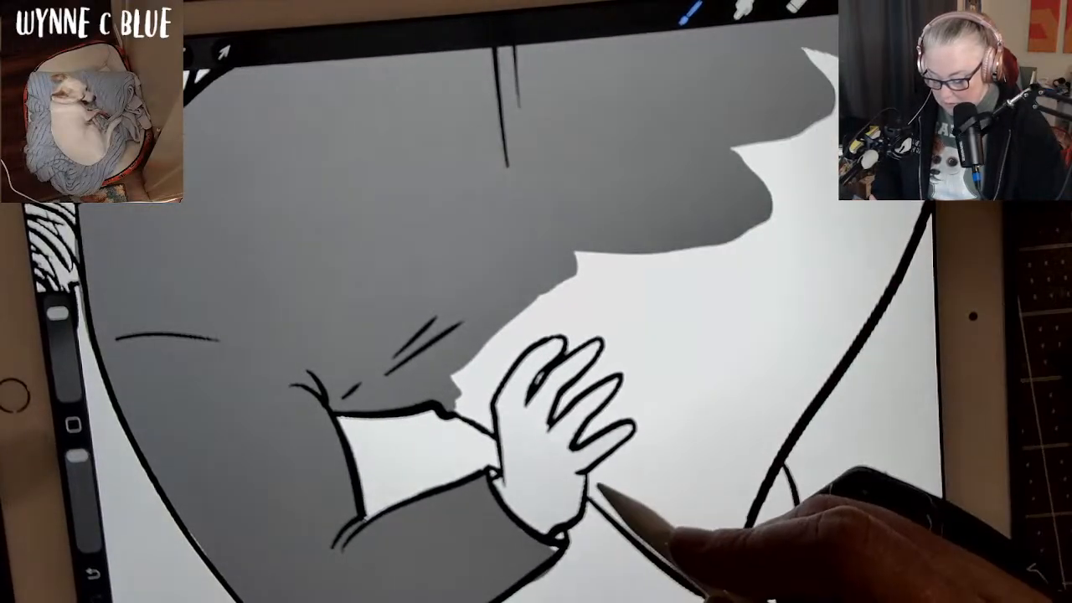
{"action": "mouse_move", "coordinate": [593, 495]}
{"action": "left_mouse_down"}
{"action": "mouse_move", "coordinate": [594, 474]}
{"action": "mouse_move", "coordinate": [648, 430]}
{"action": "left_mouse_up"}
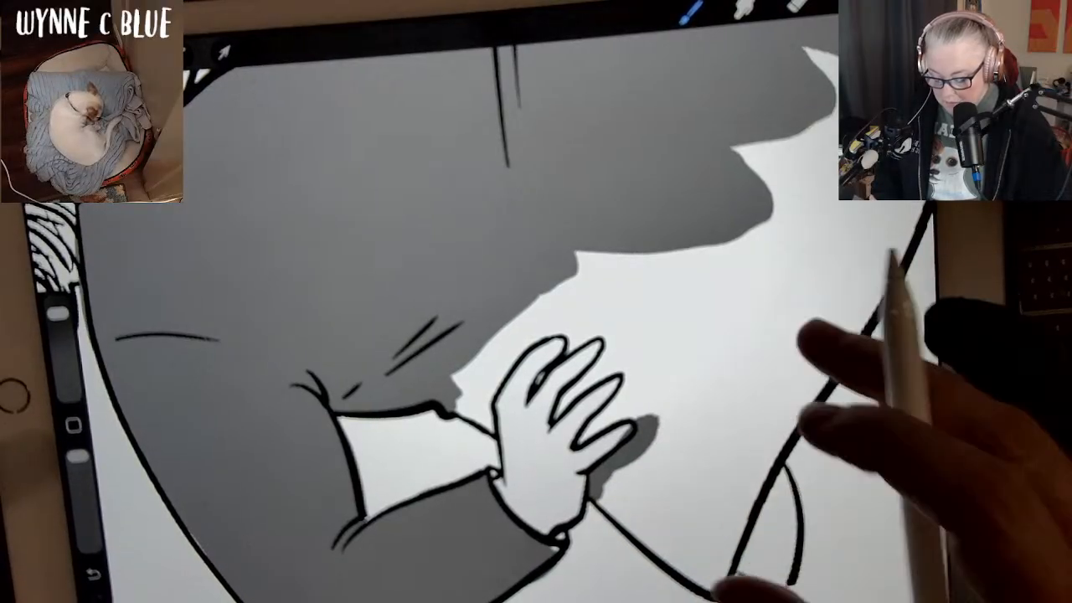
{"action": "left_click", "coordinate": [809, 331]}
{"action": "key", "text": "ctrl+z"}
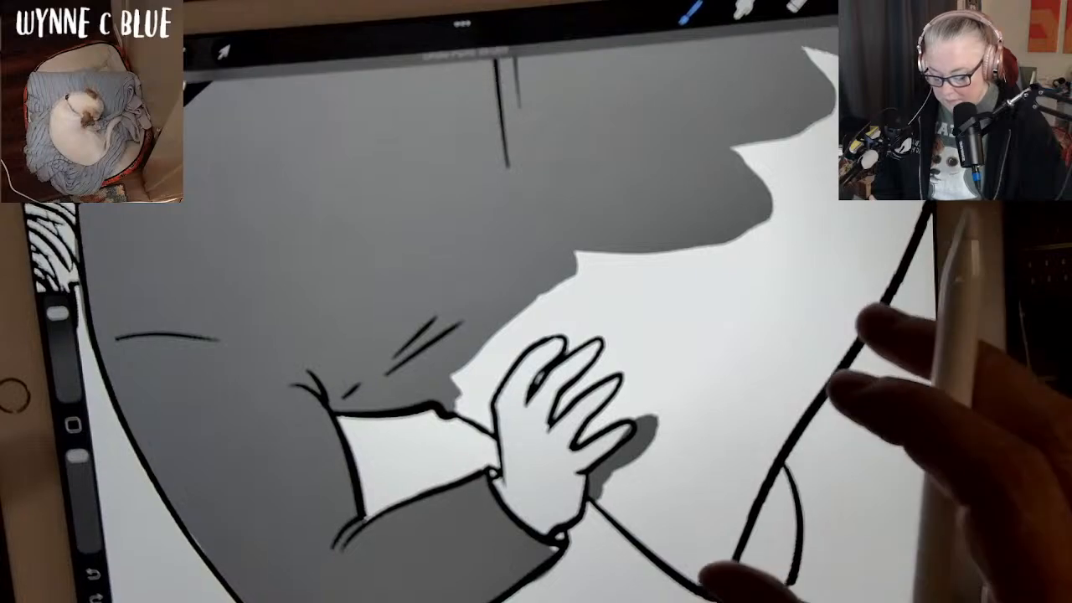
{"action": "key", "text": "ctrl+z"}
Paint the shirt's lower corner beneath the hand on the hip dark grey, following the little finger, side and hem lines and filling the gaps.
{"action": "left_click_drag", "start_coordinate": [642, 422], "coordinate": [618, 461]}
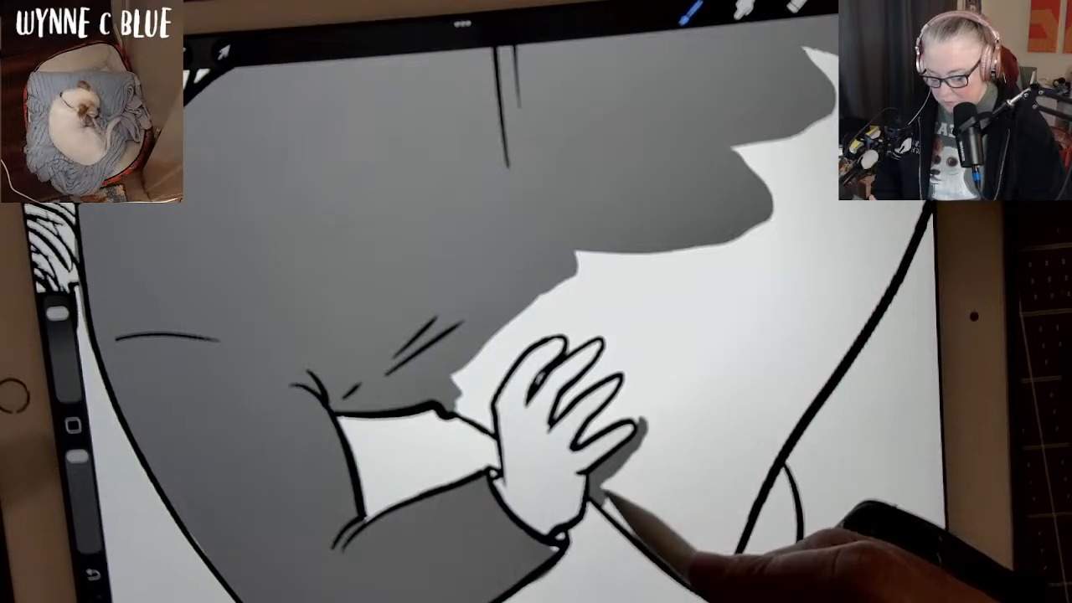
{"action": "mouse_move", "coordinate": [610, 442]}
{"action": "left_mouse_down"}
{"action": "mouse_move", "coordinate": [688, 400]}
{"action": "mouse_move", "coordinate": [703, 407]}
{"action": "mouse_move", "coordinate": [712, 501]}
{"action": "mouse_move", "coordinate": [720, 482]}
{"action": "left_mouse_up"}
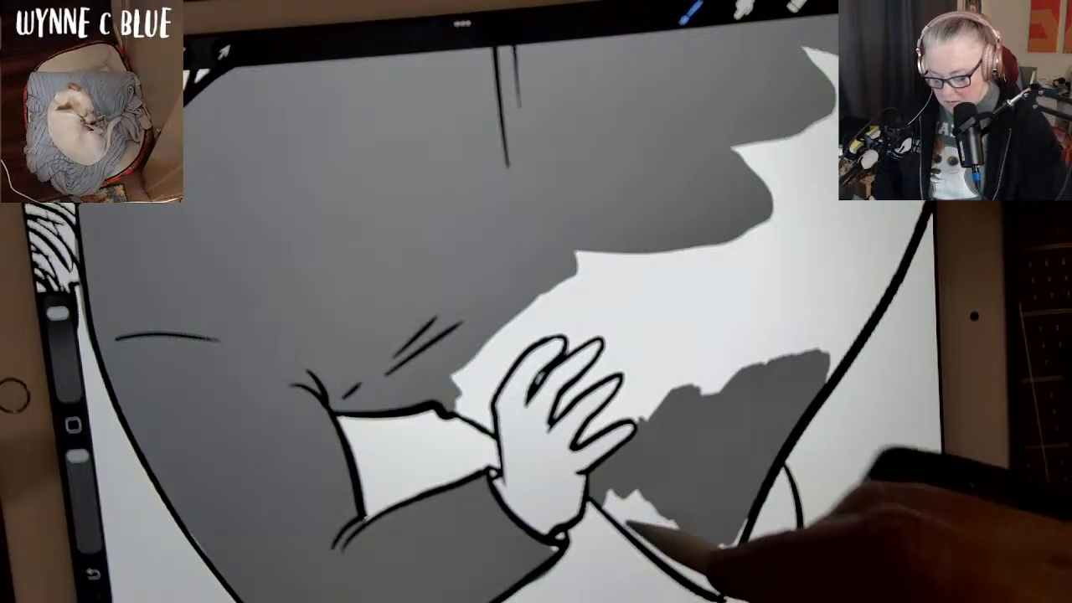
{"action": "left_click_drag", "start_coordinate": [616, 501], "coordinate": [638, 532]}
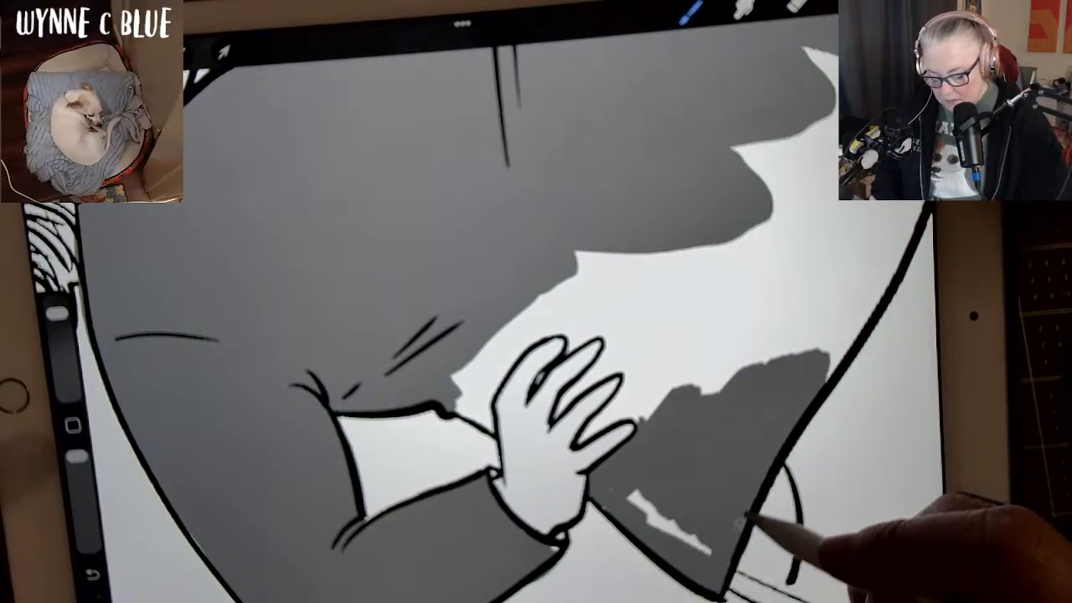
{"action": "key", "text": "ctrl+z"}
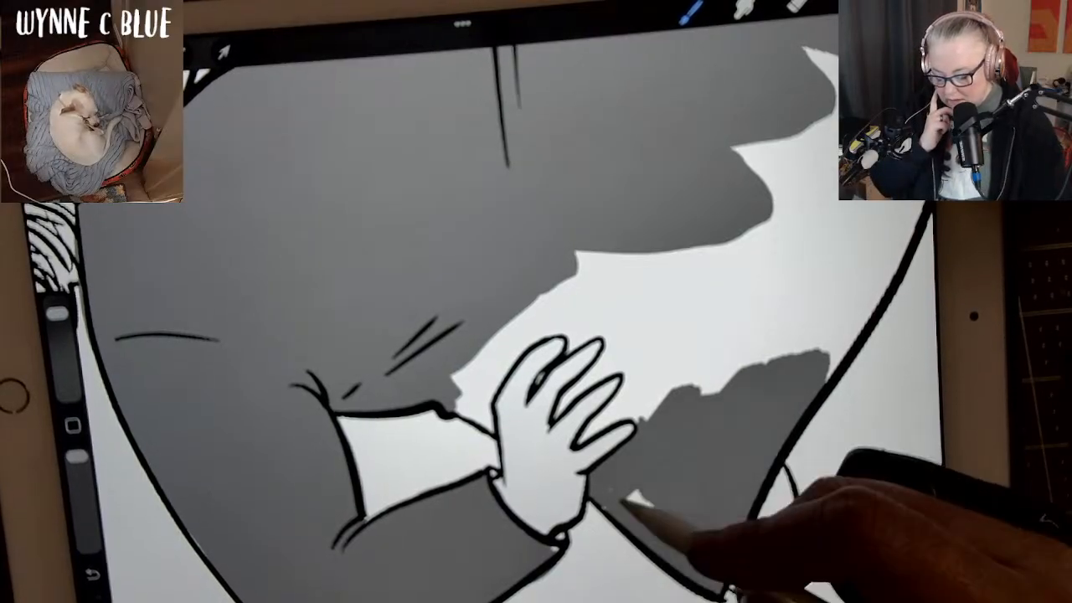
{"action": "mouse_move", "coordinate": [615, 509]}
{"action": "left_mouse_down"}
{"action": "mouse_move", "coordinate": [628, 492]}
{"action": "mouse_move", "coordinate": [698, 538]}
{"action": "left_mouse_up"}
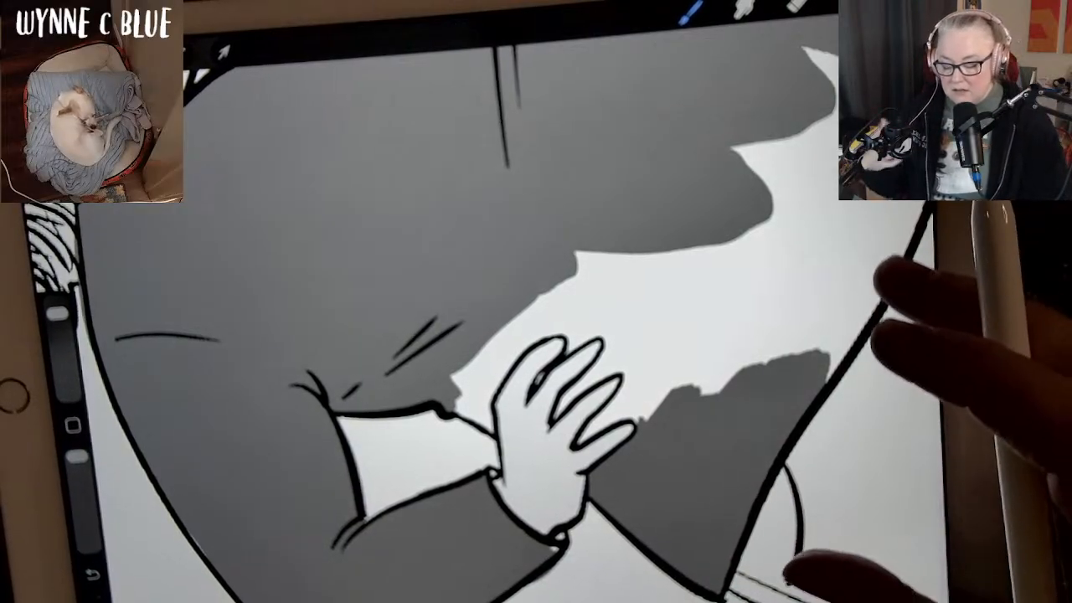
{"action": "mouse_move", "coordinate": [873, 308]}
{"action": "left_mouse_down"}
{"action": "mouse_move", "coordinate": [814, 325]}
{"action": "mouse_move", "coordinate": [875, 369]}
{"action": "left_mouse_up"}
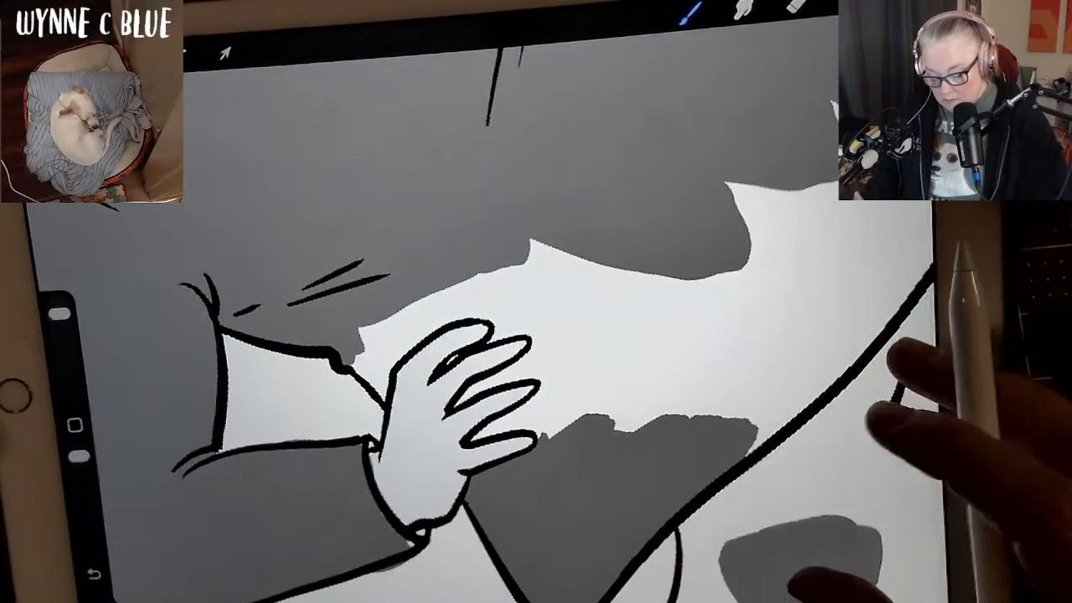
{"action": "left_click", "coordinate": [912, 364]}
{"action": "mouse_move", "coordinate": [874, 360]}
{"action": "left_mouse_down"}
{"action": "mouse_move", "coordinate": [771, 373]}
{"action": "mouse_move", "coordinate": [760, 411]}
{"action": "left_mouse_up"}
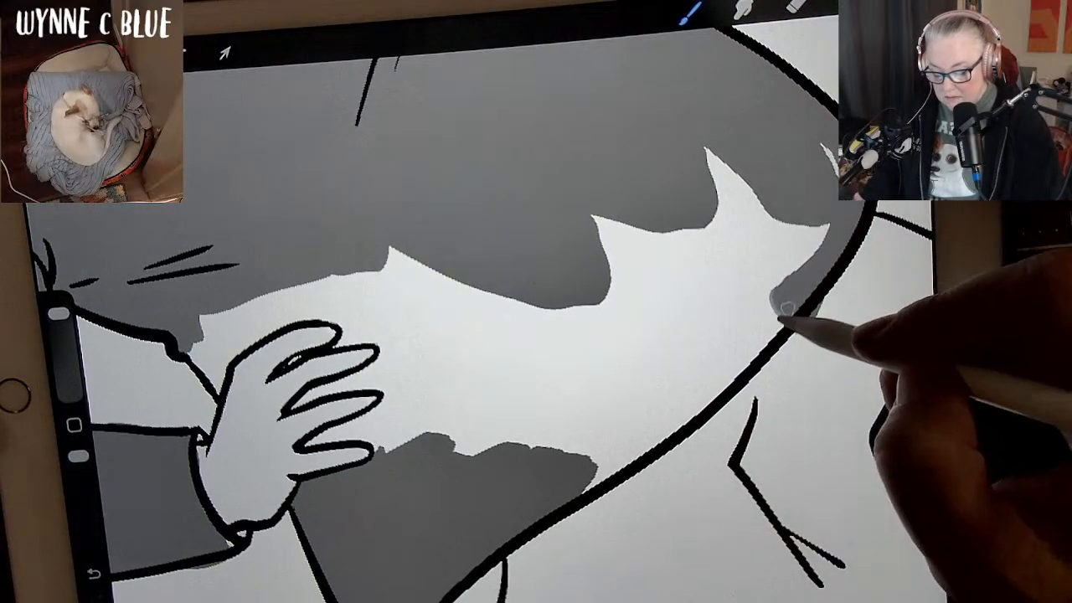
{"action": "key", "text": "ctrl+z"}
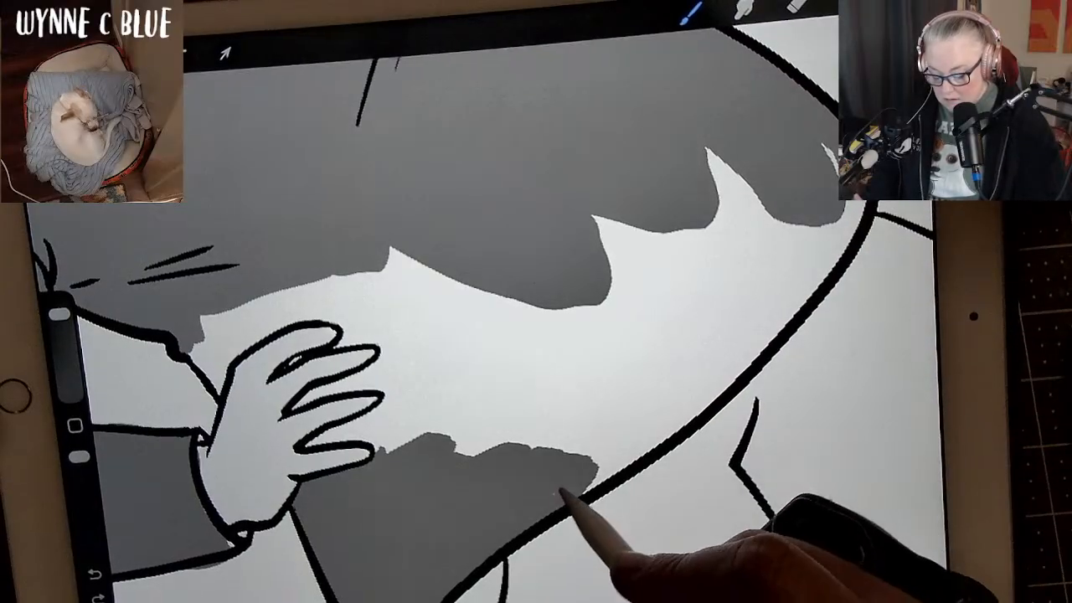
Paint a dark grey band along the shirt's hem and fill the belly above it.
{"action": "mouse_move", "coordinate": [586, 471]}
{"action": "left_mouse_down"}
{"action": "mouse_move", "coordinate": [700, 368]}
{"action": "mouse_move", "coordinate": [803, 226]}
{"action": "left_mouse_up"}
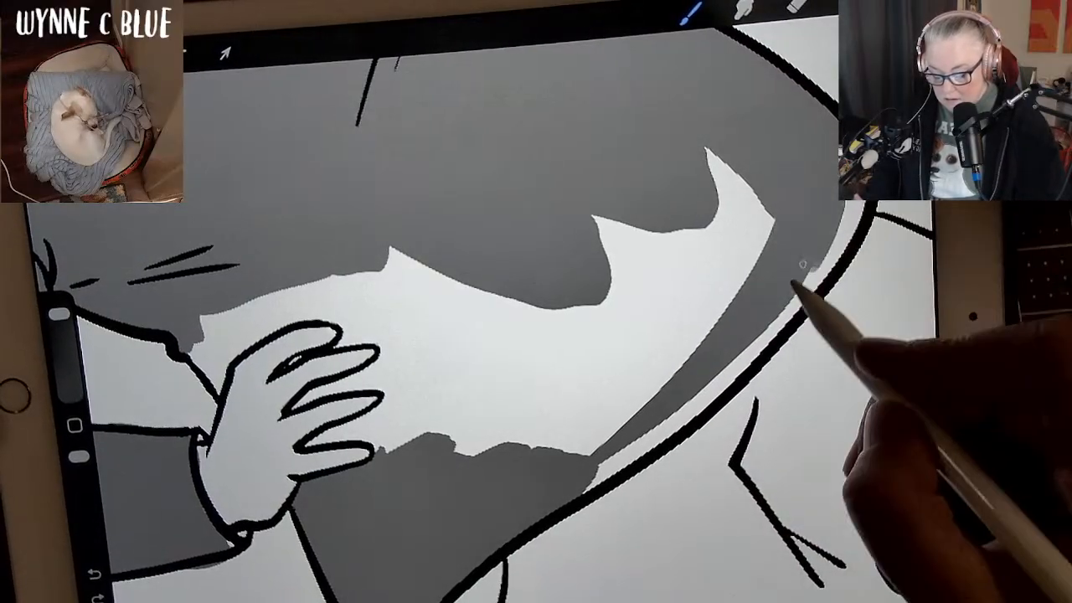
{"action": "left_click_drag", "start_coordinate": [794, 283], "coordinate": [688, 387]}
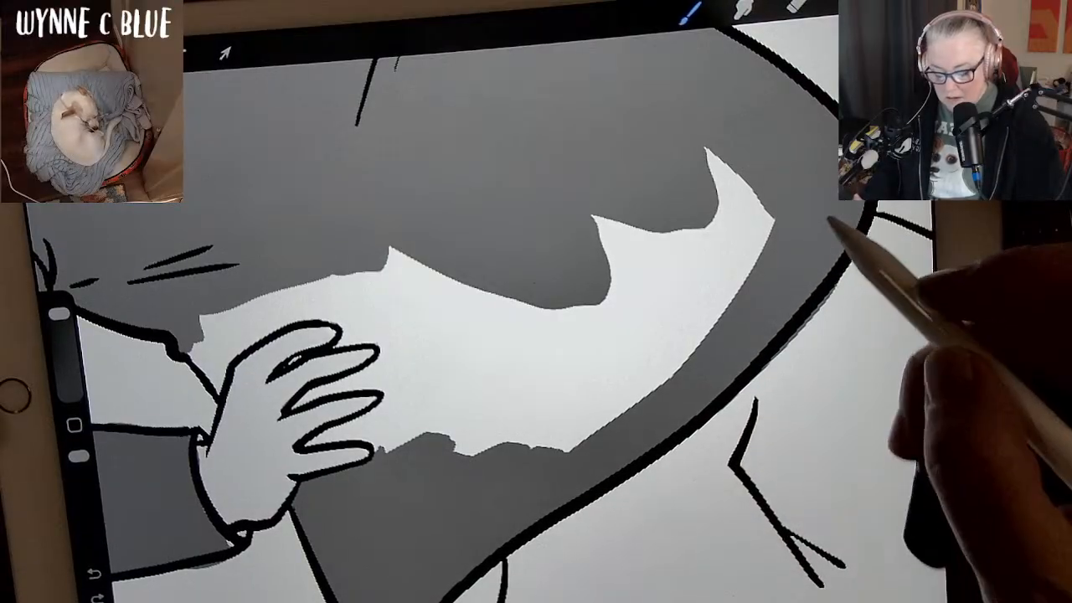
{"action": "mouse_move", "coordinate": [514, 486]}
{"action": "left_mouse_down"}
{"action": "mouse_move", "coordinate": [712, 306]}
{"action": "mouse_move", "coordinate": [734, 263]}
{"action": "mouse_move", "coordinate": [538, 434]}
{"action": "mouse_move", "coordinate": [753, 156]}
{"action": "mouse_move", "coordinate": [478, 430]}
{"action": "mouse_move", "coordinate": [718, 163]}
{"action": "mouse_move", "coordinate": [559, 289]}
{"action": "mouse_move", "coordinate": [593, 217]}
{"action": "left_mouse_up"}
Fill more of the unpainted belly beside the hand on the hip with dark grey, closing in towards the fingers.
{"action": "scroll", "coordinate": [862, 456], "scroll_direction": "down", "scroll_amount": 2}
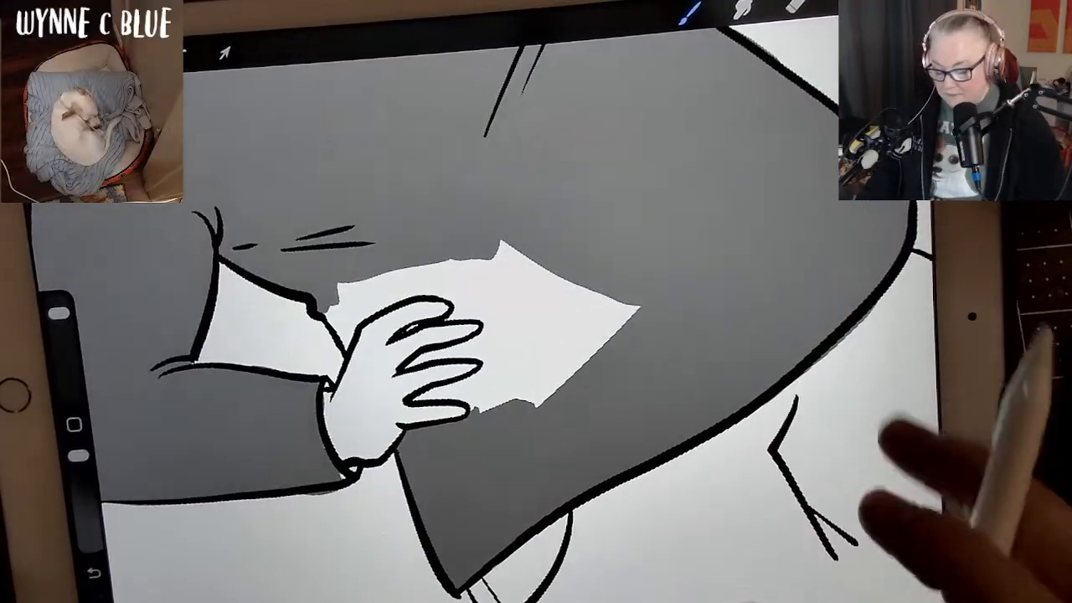
{"action": "scroll", "coordinate": [787, 360], "scroll_direction": "down", "scroll_amount": 2}
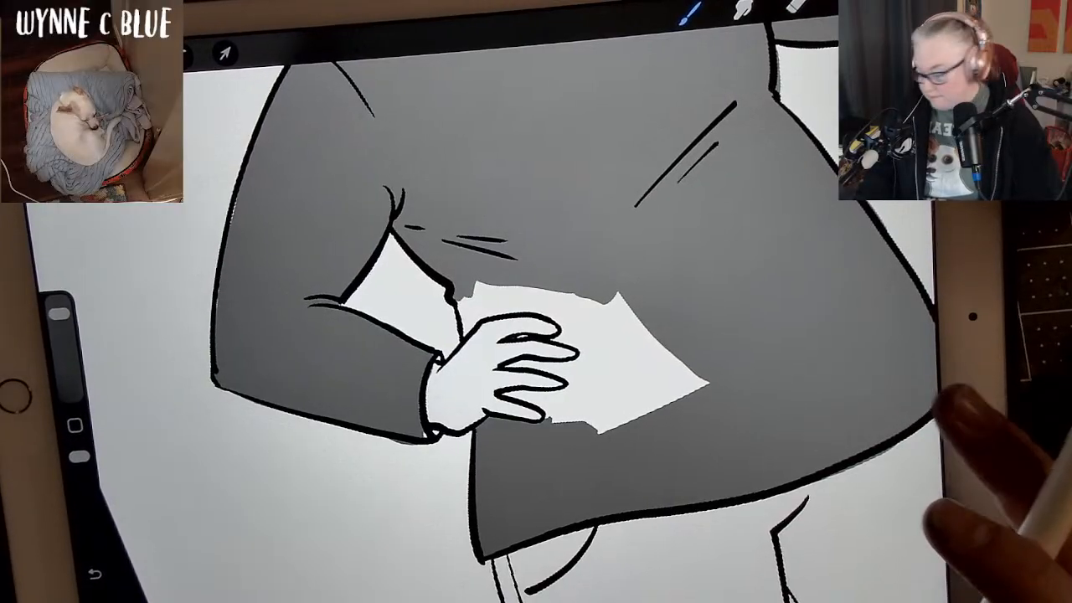
{"action": "scroll", "coordinate": [720, 410], "scroll_direction": "up", "scroll_amount": 2}
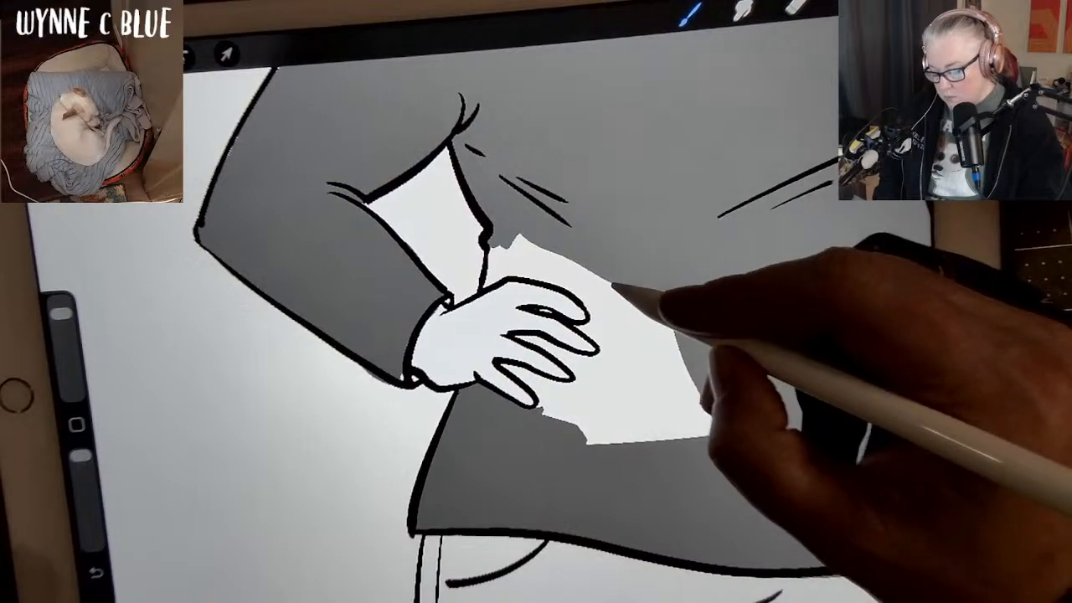
{"action": "mouse_move", "coordinate": [616, 287]}
{"action": "left_mouse_down"}
{"action": "mouse_move", "coordinate": [682, 411]}
{"action": "mouse_move", "coordinate": [550, 460]}
{"action": "mouse_move", "coordinate": [650, 307]}
{"action": "mouse_move", "coordinate": [645, 435]}
{"action": "mouse_move", "coordinate": [703, 410]}
{"action": "left_mouse_up"}
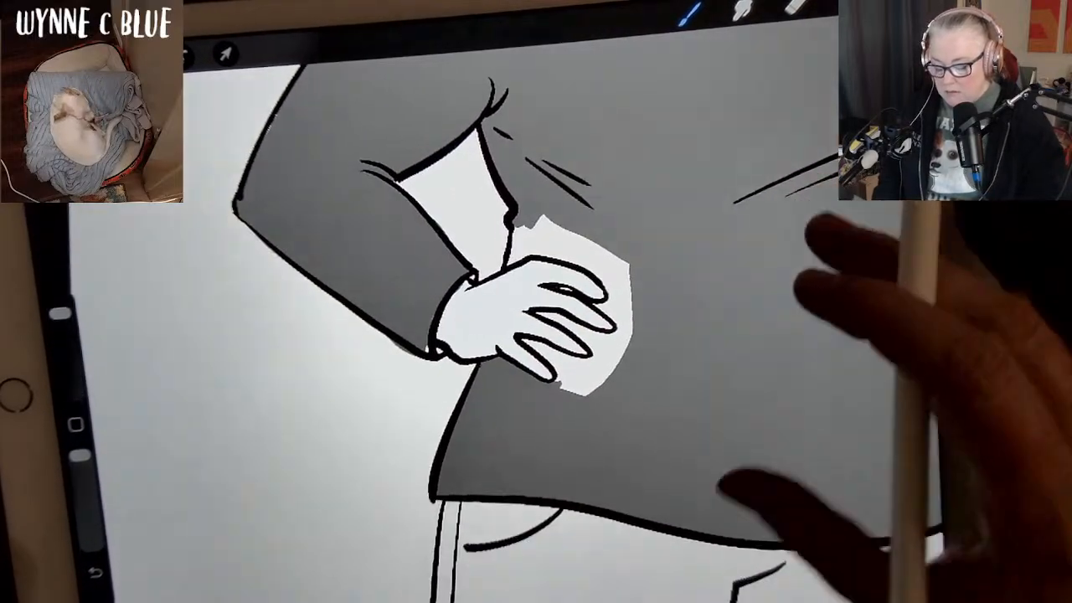
Paint the remaining shirt area dark grey from the waist line around the hand's outline and between its fingers.
{"action": "mouse_move", "coordinate": [727, 453]}
{"action": "left_mouse_down"}
{"action": "mouse_move", "coordinate": [715, 408]}
{"action": "mouse_move", "coordinate": [632, 500]}
{"action": "mouse_move", "coordinate": [578, 529]}
{"action": "left_mouse_up"}
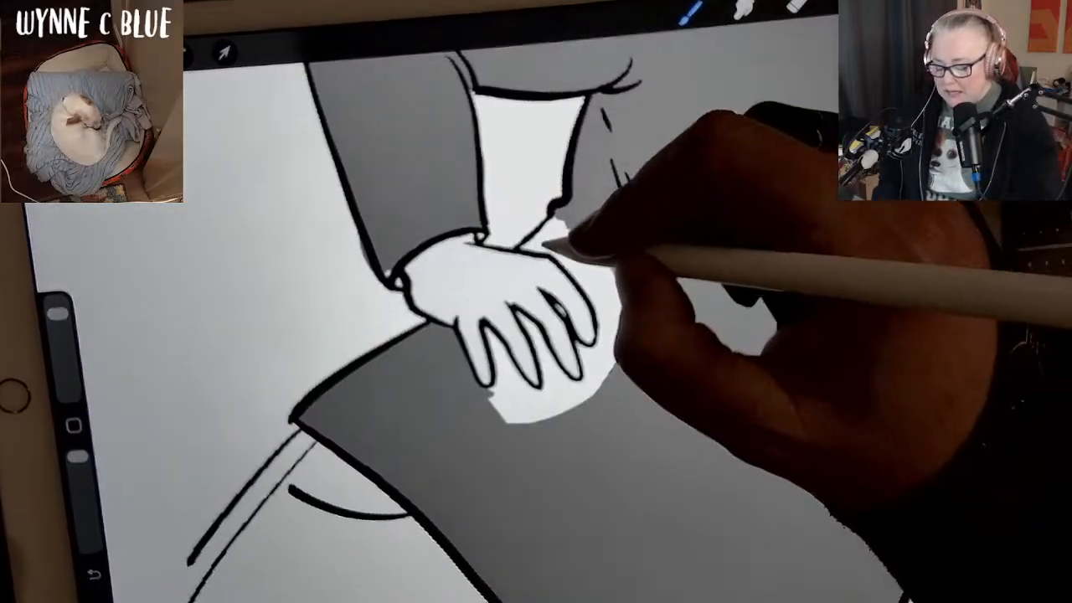
{"action": "mouse_move", "coordinate": [550, 241]}
{"action": "left_mouse_down"}
{"action": "mouse_move", "coordinate": [536, 249]}
{"action": "mouse_move", "coordinate": [559, 229]}
{"action": "left_mouse_up"}
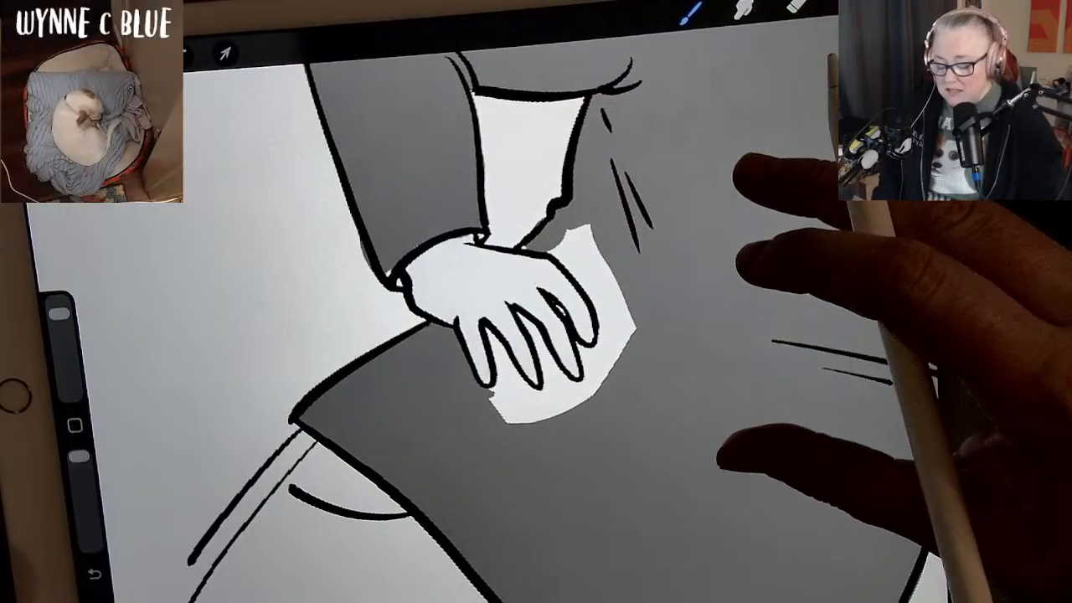
{"action": "mouse_move", "coordinate": [722, 449]}
{"action": "left_mouse_down"}
{"action": "mouse_move", "coordinate": [672, 494]}
{"action": "mouse_move", "coordinate": [762, 360]}
{"action": "left_mouse_up"}
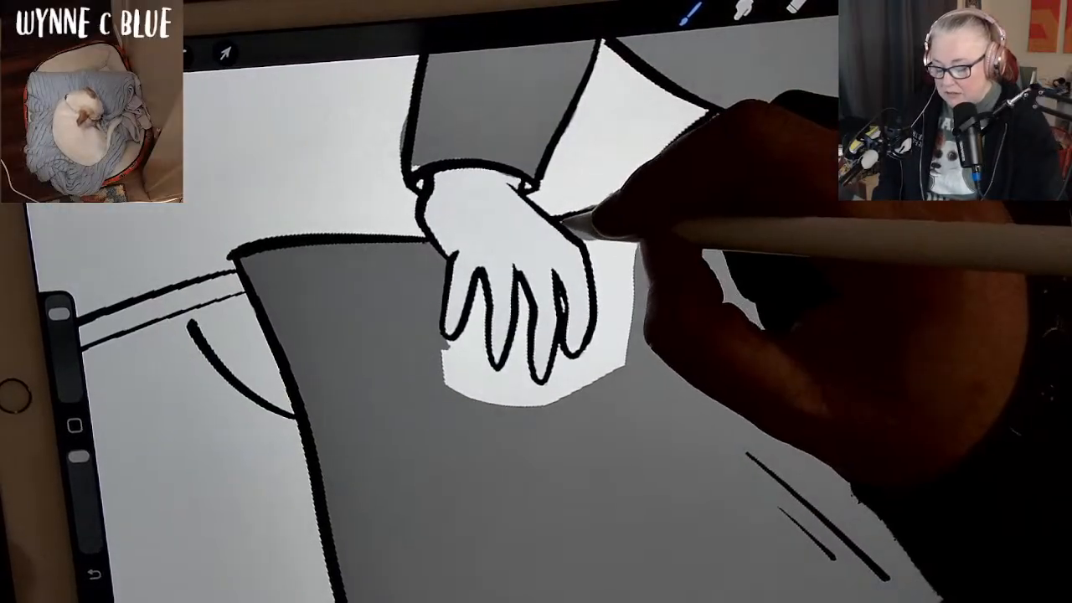
{"action": "mouse_move", "coordinate": [559, 221]}
{"action": "left_mouse_down"}
{"action": "mouse_move", "coordinate": [599, 233]}
{"action": "mouse_move", "coordinate": [609, 272]}
{"action": "mouse_move", "coordinate": [606, 238]}
{"action": "left_mouse_up"}
{"action": "mouse_move", "coordinate": [636, 272]}
{"action": "left_mouse_down"}
{"action": "mouse_move", "coordinate": [613, 285]}
{"action": "mouse_move", "coordinate": [598, 264]}
{"action": "mouse_move", "coordinate": [608, 304]}
{"action": "mouse_move", "coordinate": [596, 253]}
{"action": "mouse_move", "coordinate": [611, 321]}
{"action": "mouse_move", "coordinate": [604, 360]}
{"action": "left_mouse_up"}
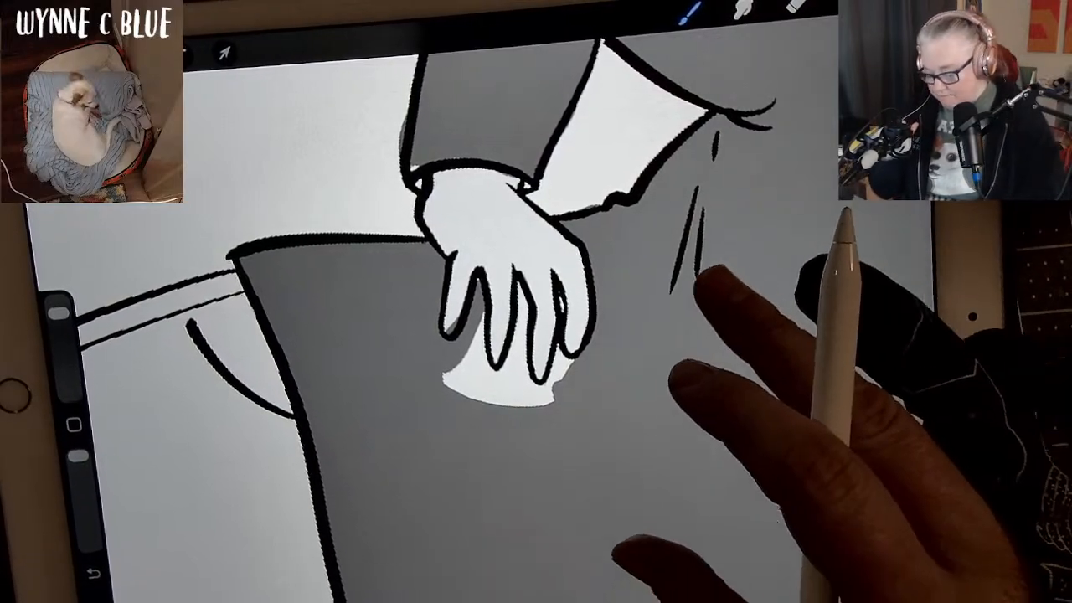
{"action": "key", "text": "ctrl+z"}
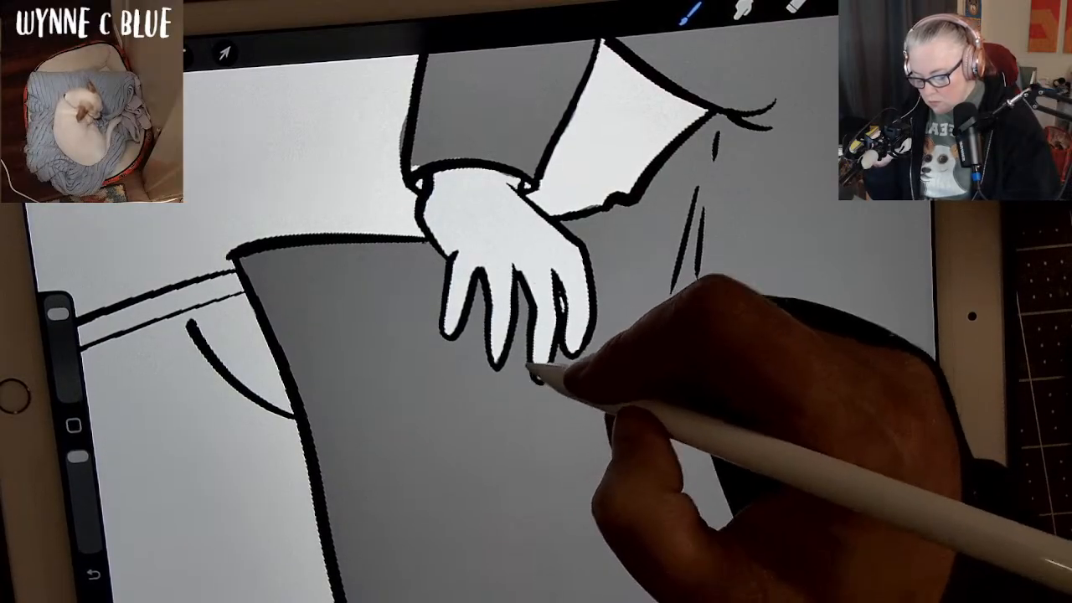
{"action": "scroll", "coordinate": [536, 335], "scroll_direction": "down", "scroll_amount": 5}
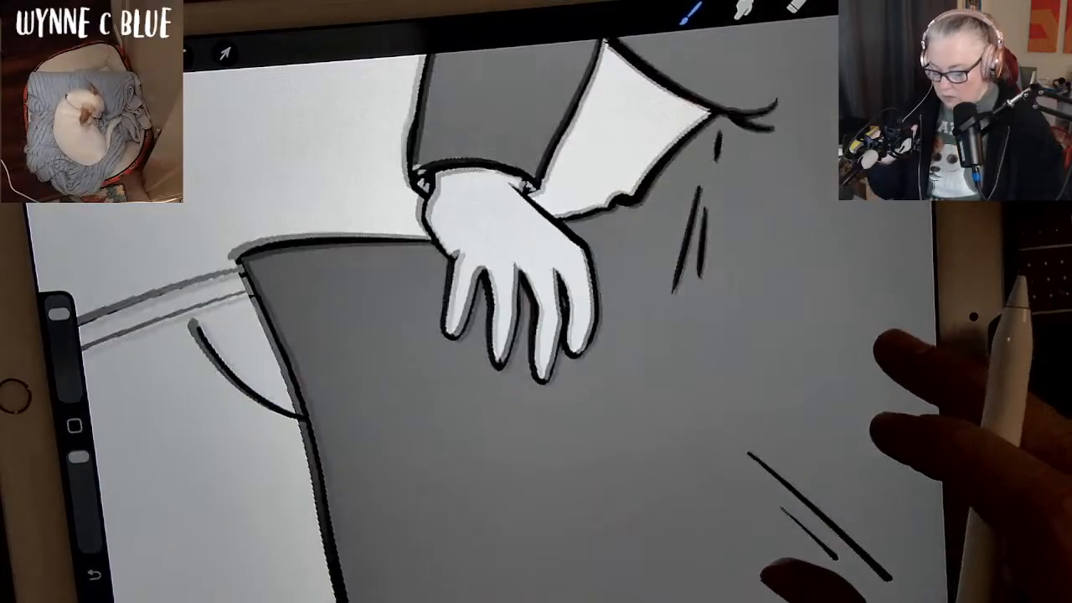
{"action": "left_click_drag", "start_coordinate": [881, 358], "coordinate": [753, 189]}
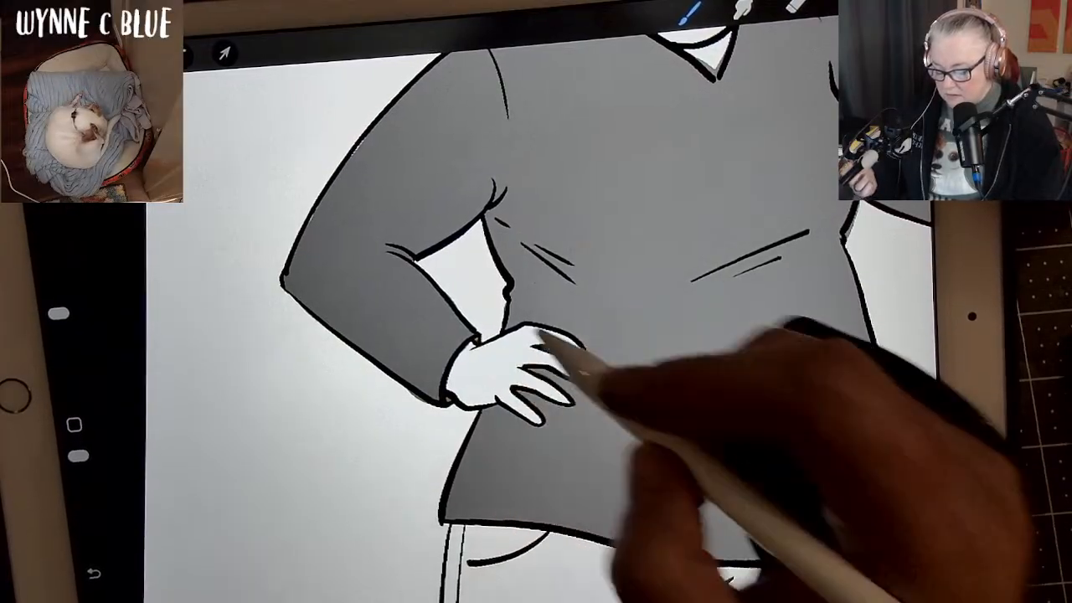
{"action": "scroll", "coordinate": [544, 335], "scroll_direction": "down", "scroll_amount": 4}
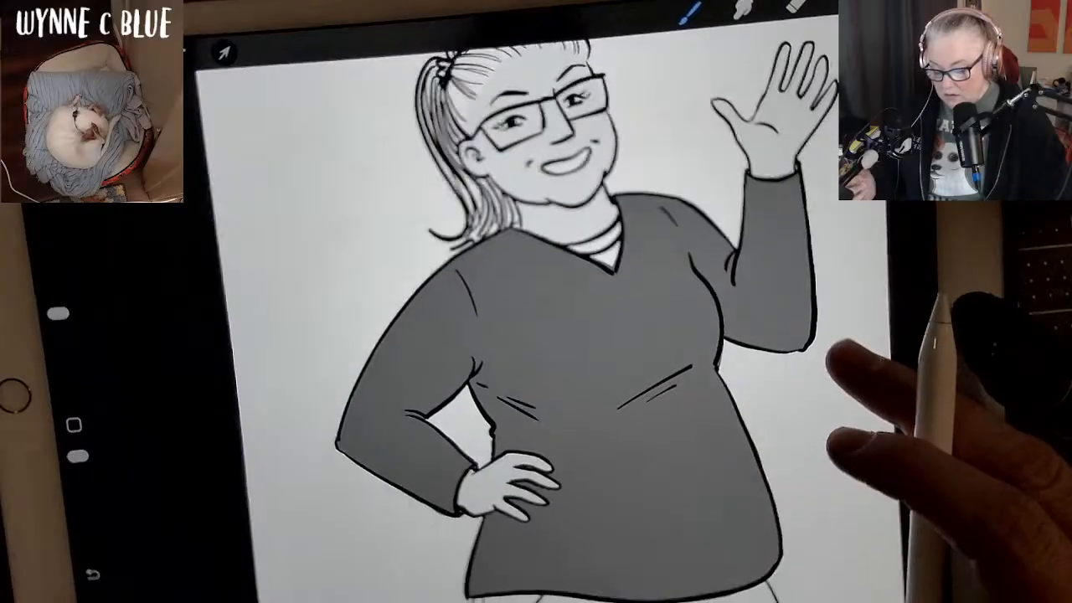
{"action": "scroll", "coordinate": [544, 335], "scroll_direction": "up", "scroll_amount": 2}
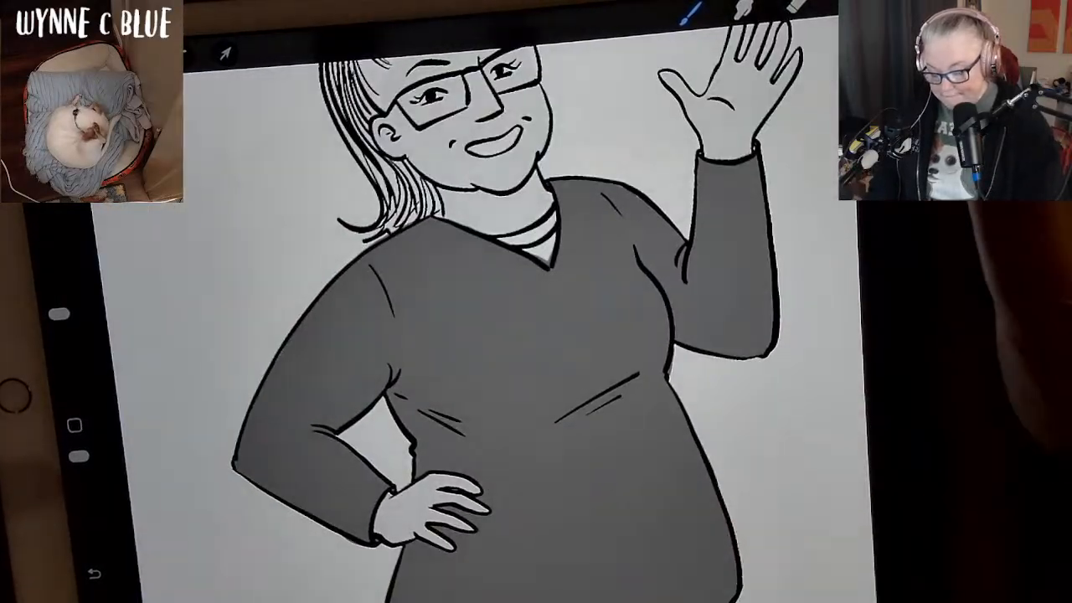
Pick a lighter mid grey from the palette and refill the whole shirt with it.
{"action": "left_click", "coordinate": [894, 4]}
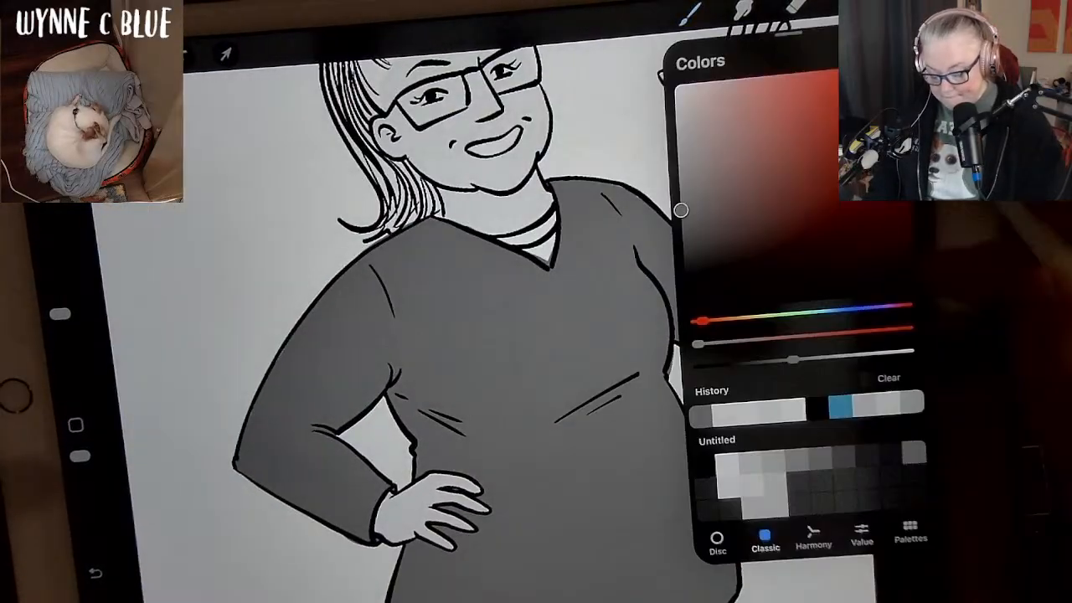
{"action": "left_click", "coordinate": [767, 476]}
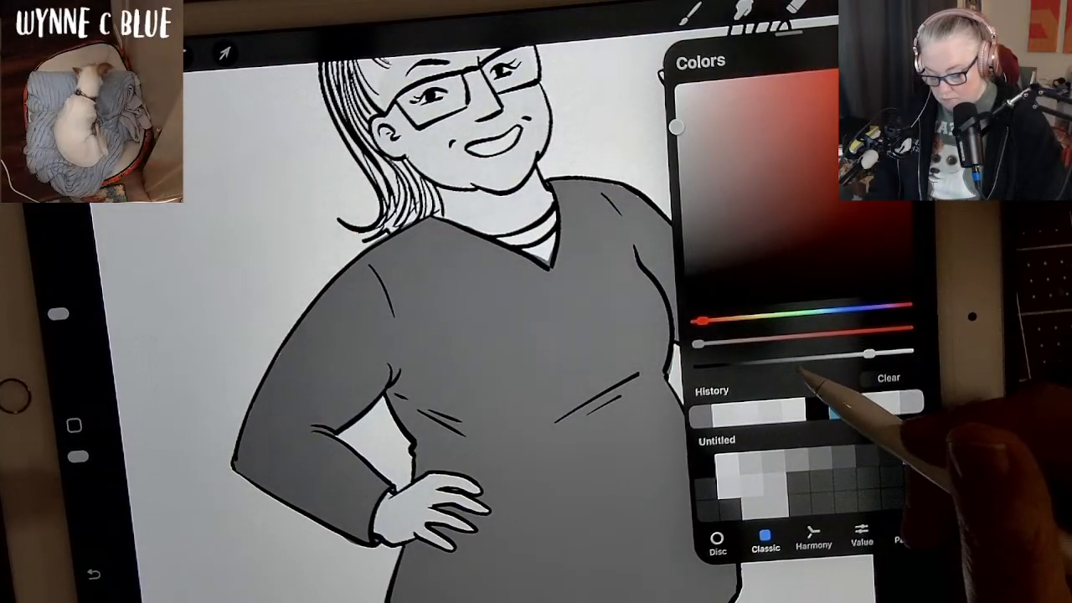
{"action": "left_click", "coordinate": [785, 470]}
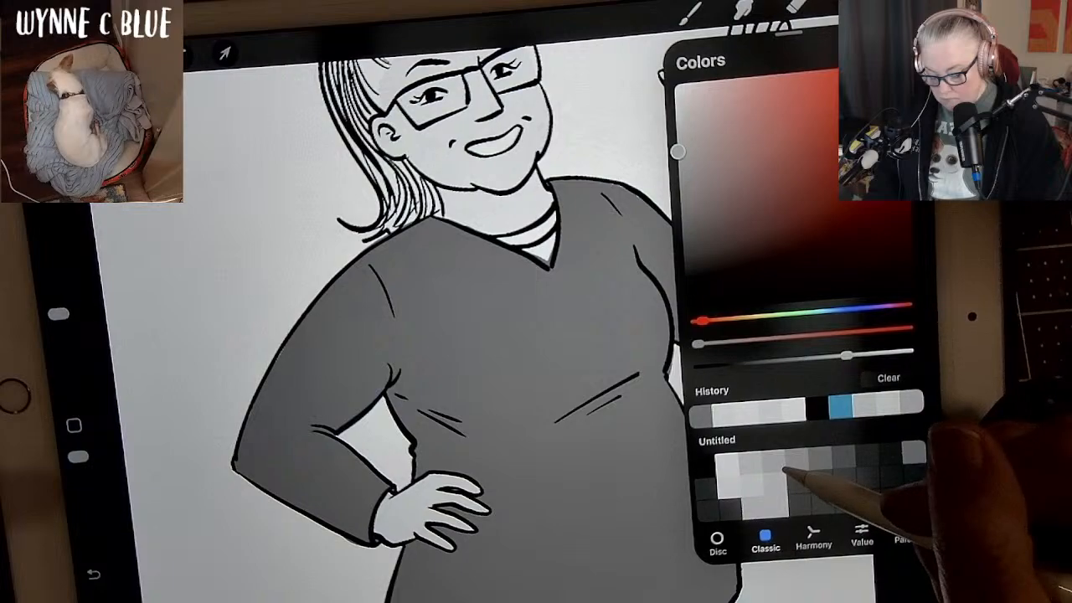
{"action": "left_click", "coordinate": [900, 3]}
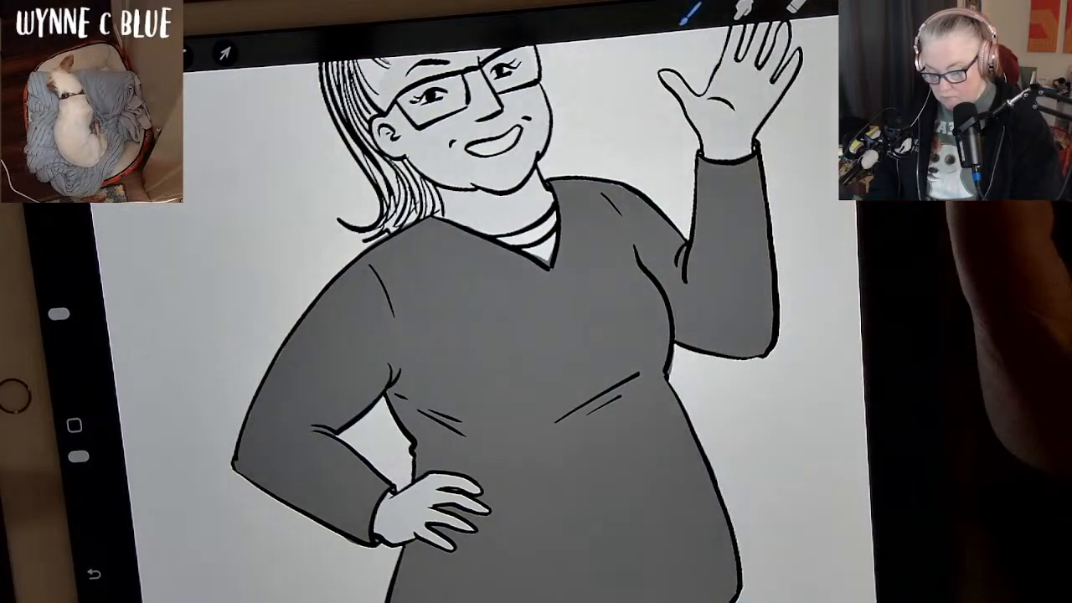
{"action": "left_click_drag", "start_coordinate": [900, 2], "coordinate": [756, 258]}
{"action": "left_click", "coordinate": [620, 494]}
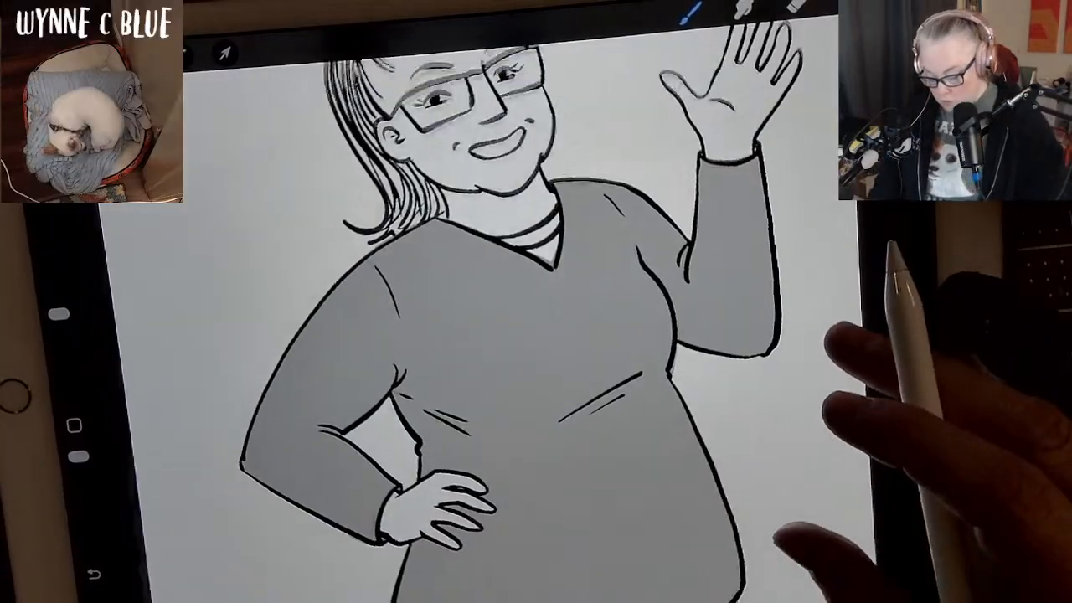
{"action": "scroll", "coordinate": [536, 335], "scroll_direction": "down", "scroll_amount": 3}
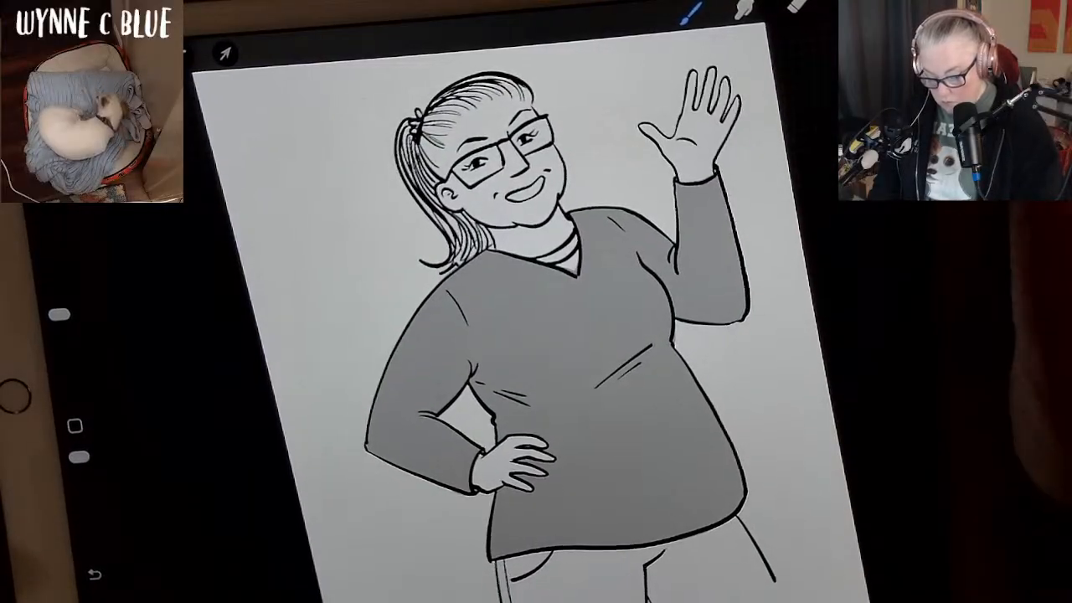
Choose a slightly darker grey from the palette as the shirt's shadow colour.
{"action": "left_click", "coordinate": [899, 3]}
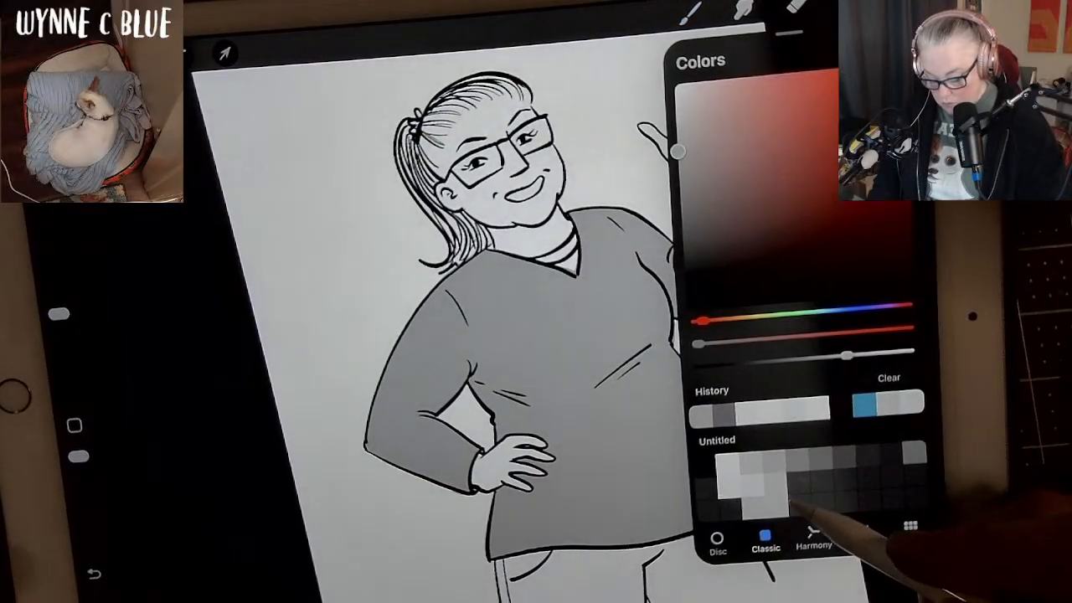
{"action": "left_click", "coordinate": [804, 477]}
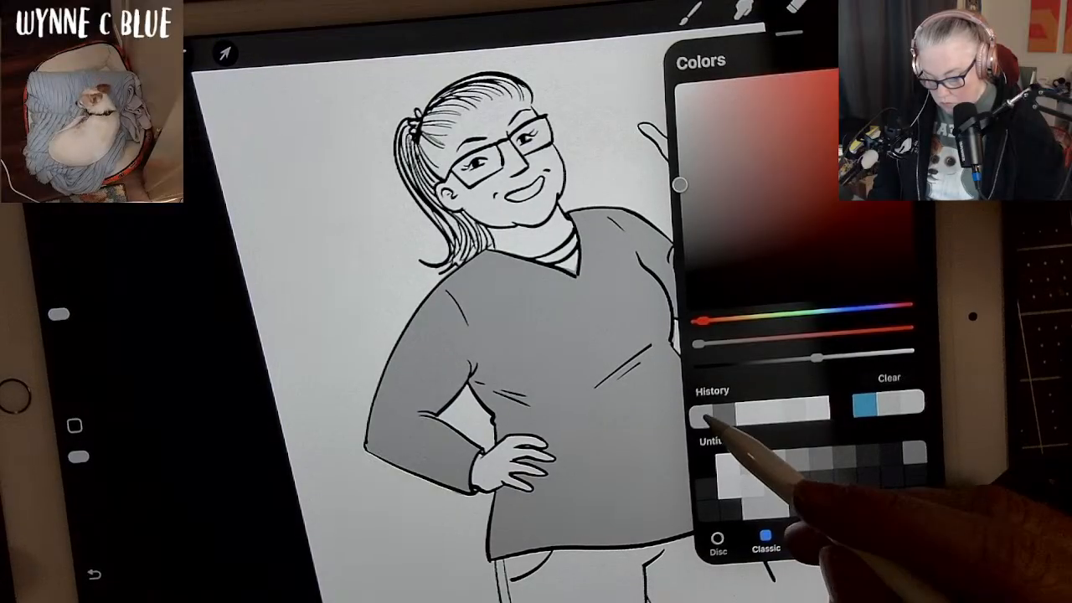
{"action": "left_click", "coordinate": [708, 416]}
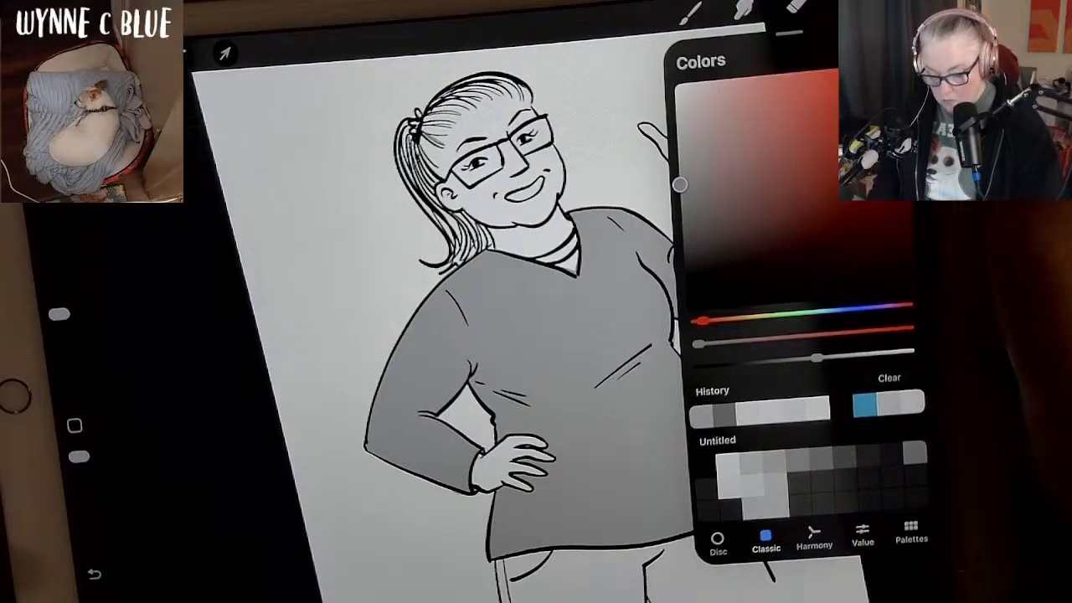
{"action": "left_click", "coordinate": [897, 4]}
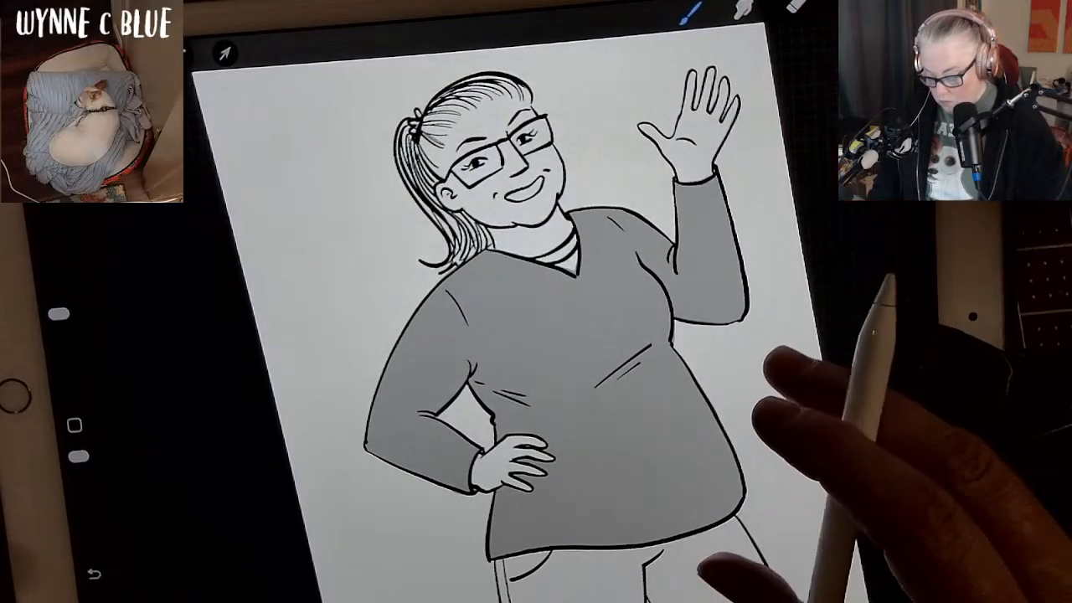
{"action": "left_click_drag", "start_coordinate": [776, 407], "coordinate": [886, 377]}
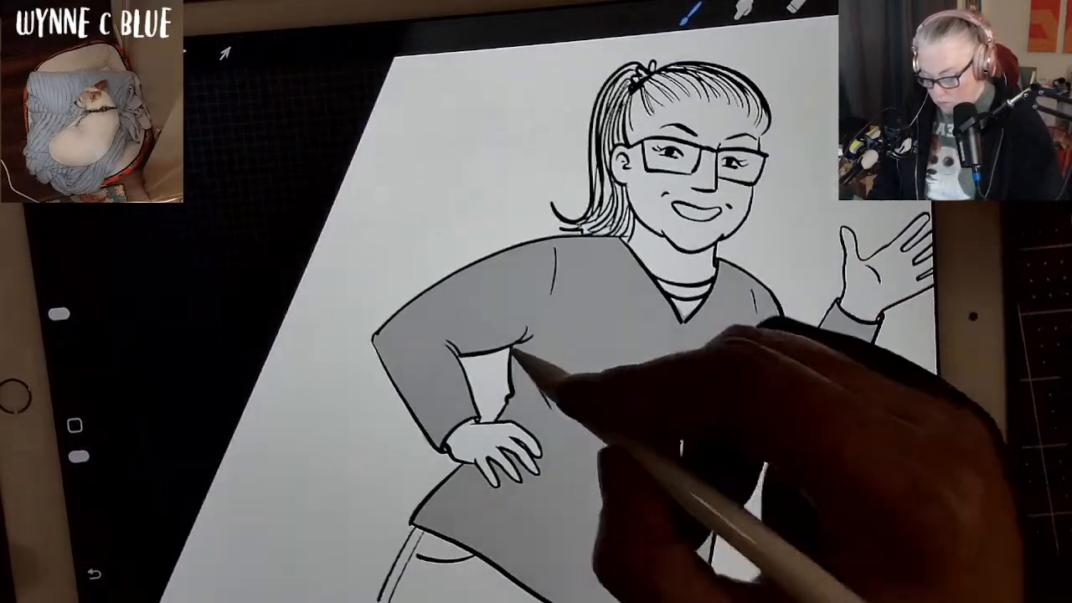
{"action": "left_click_drag", "start_coordinate": [518, 348], "coordinate": [515, 392]}
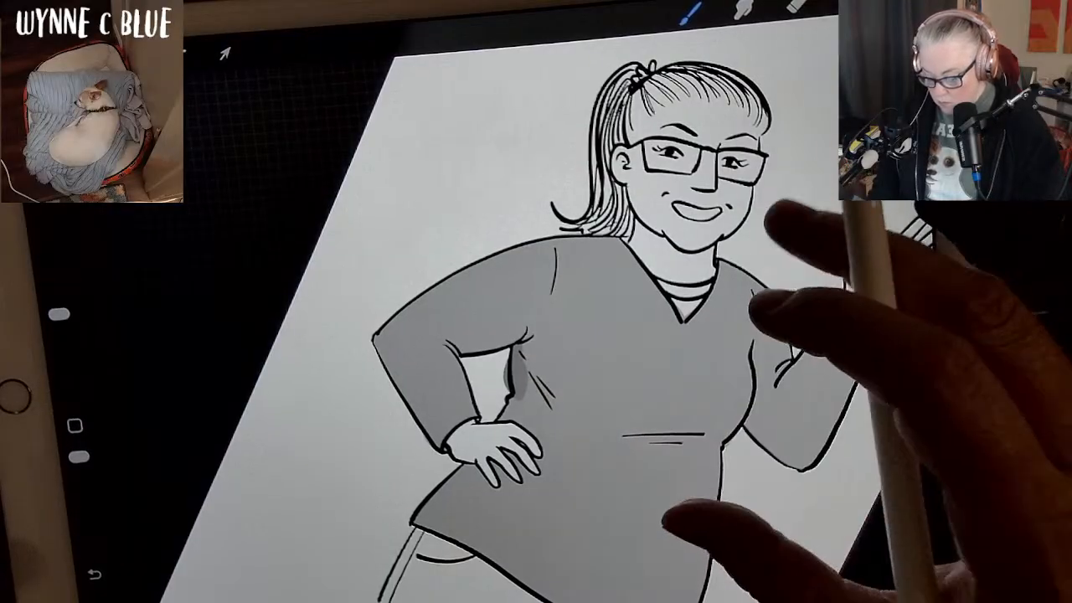
{"action": "left_click", "coordinate": [774, 235]}
{"action": "key", "text": "ctrl+z"}
{"action": "key", "text": "ctrl+z"}
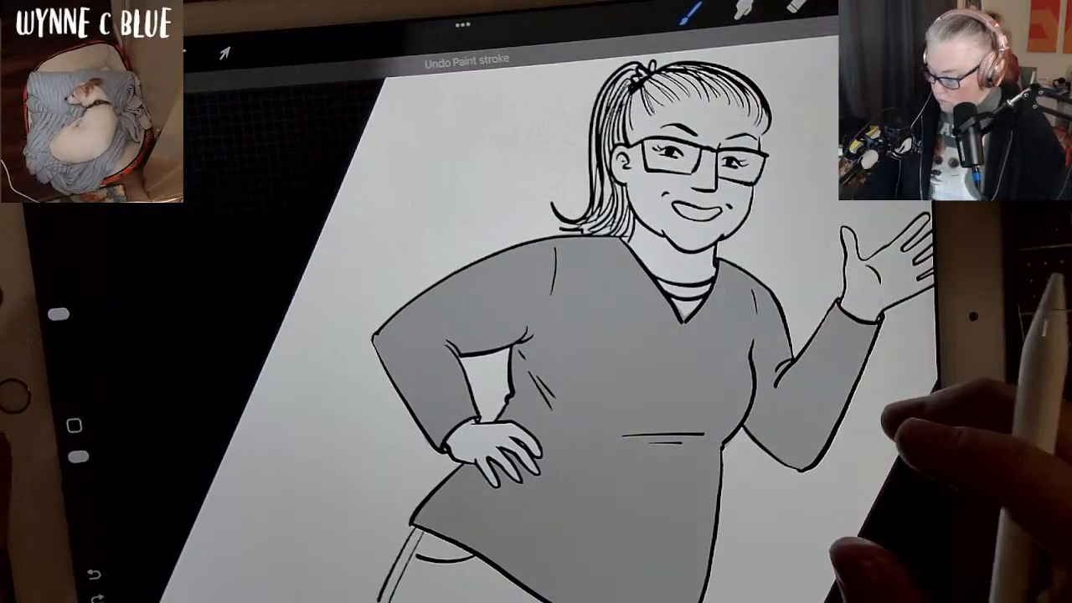
Reduce the brush size and paint a darker grey shadow down the shirt's side, from the elbow gap past the hand to the hem.
{"action": "left_click_drag", "start_coordinate": [59, 314], "coordinate": [66, 360]}
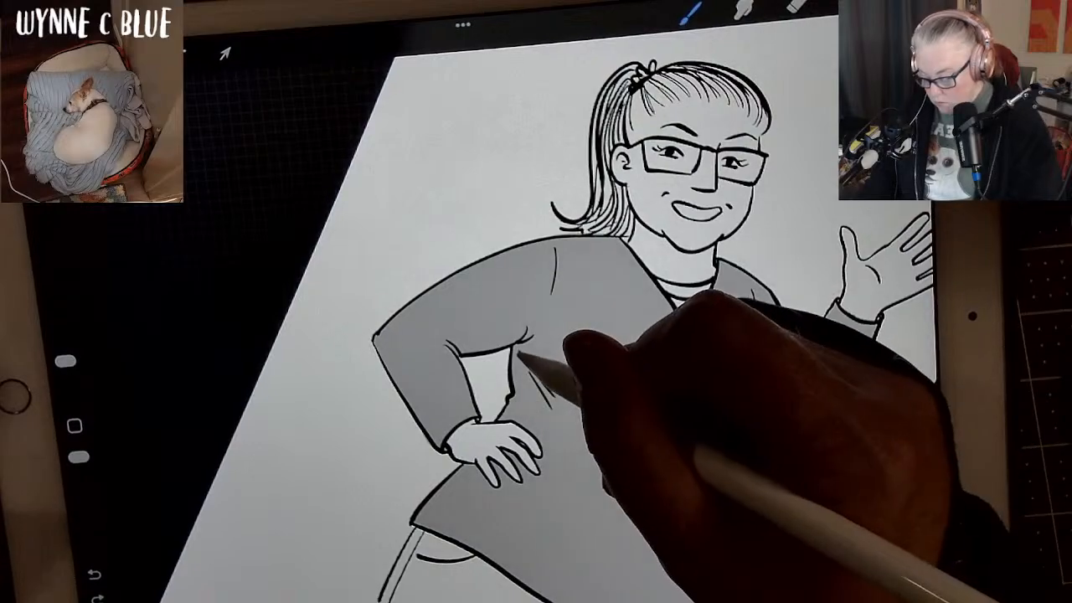
{"action": "mouse_move", "coordinate": [516, 353]}
{"action": "left_mouse_down"}
{"action": "mouse_move", "coordinate": [518, 400]}
{"action": "mouse_move", "coordinate": [503, 418]}
{"action": "left_mouse_up"}
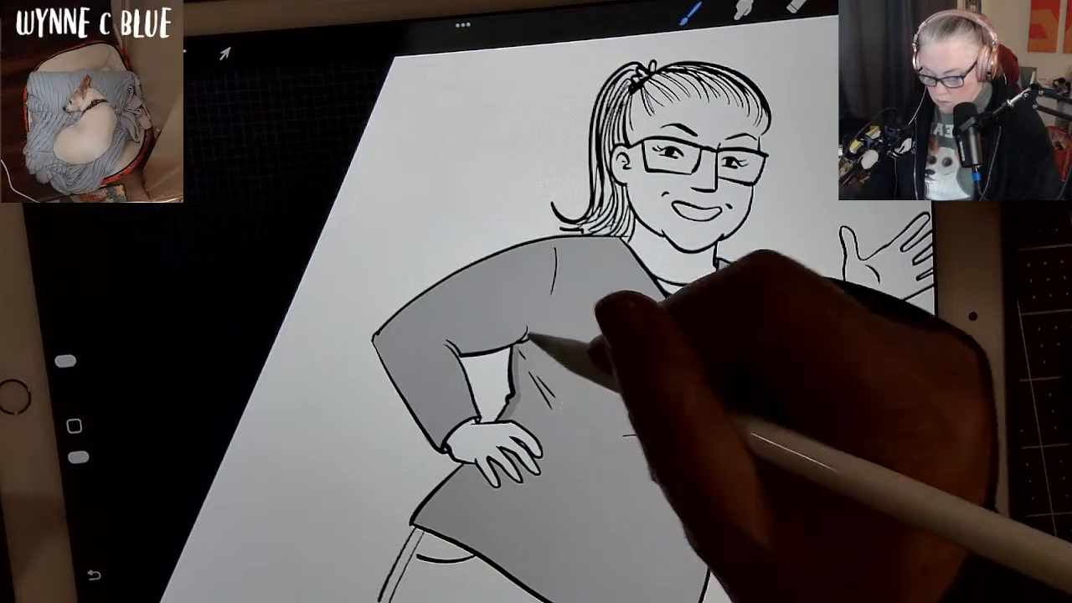
{"action": "mouse_move", "coordinate": [871, 395]}
{"action": "left_mouse_down"}
{"action": "mouse_move", "coordinate": [874, 358]}
{"action": "mouse_move", "coordinate": [824, 272]}
{"action": "mouse_move", "coordinate": [787, 307]}
{"action": "left_mouse_up"}
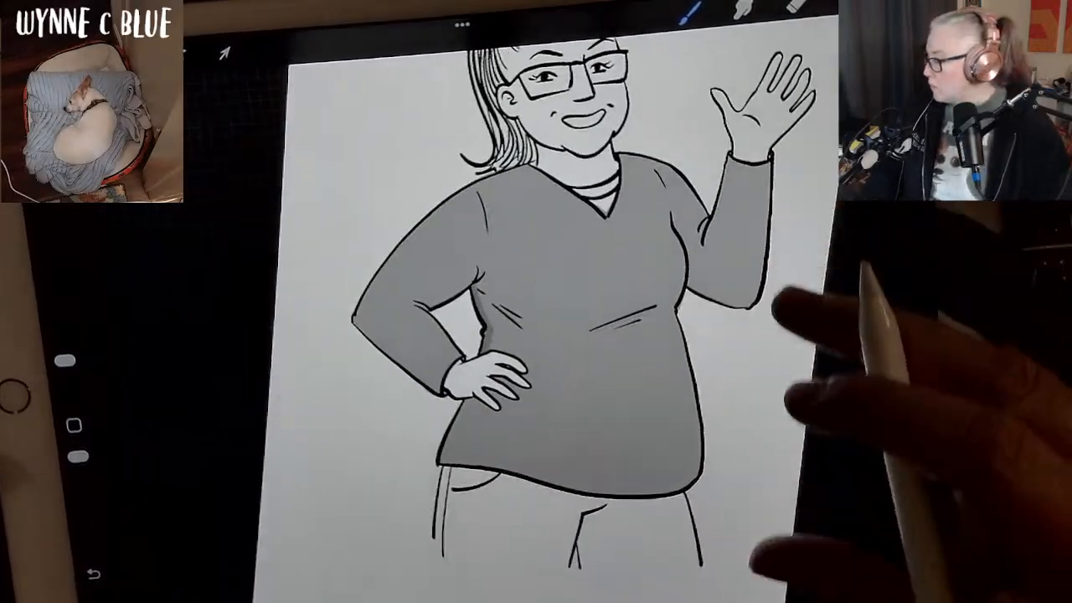
{"action": "left_click_drag", "start_coordinate": [824, 359], "coordinate": [850, 309]}
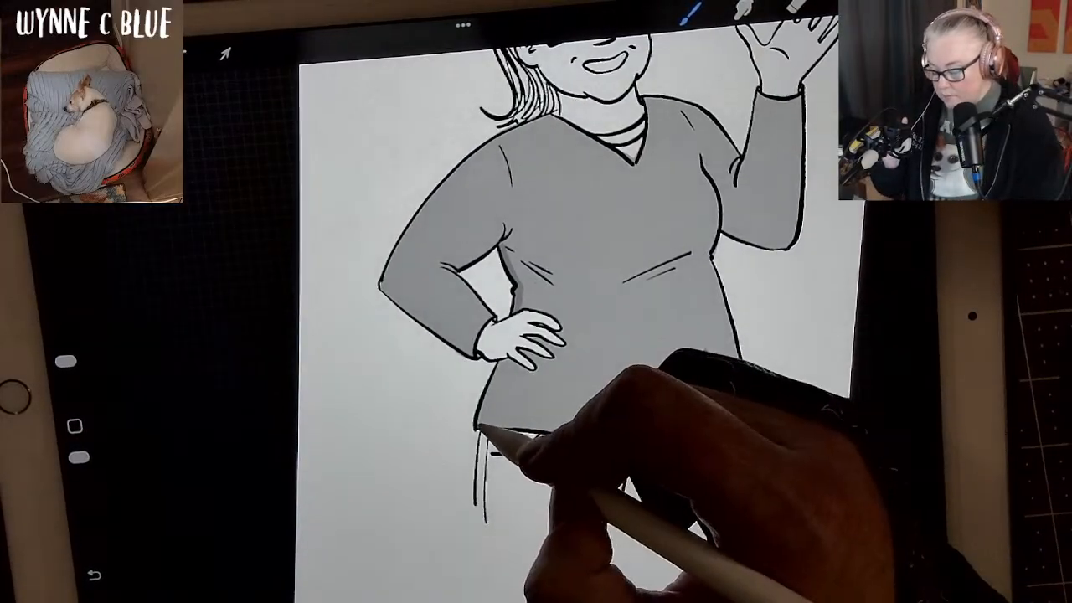
{"action": "left_click_drag", "start_coordinate": [484, 427], "coordinate": [507, 365]}
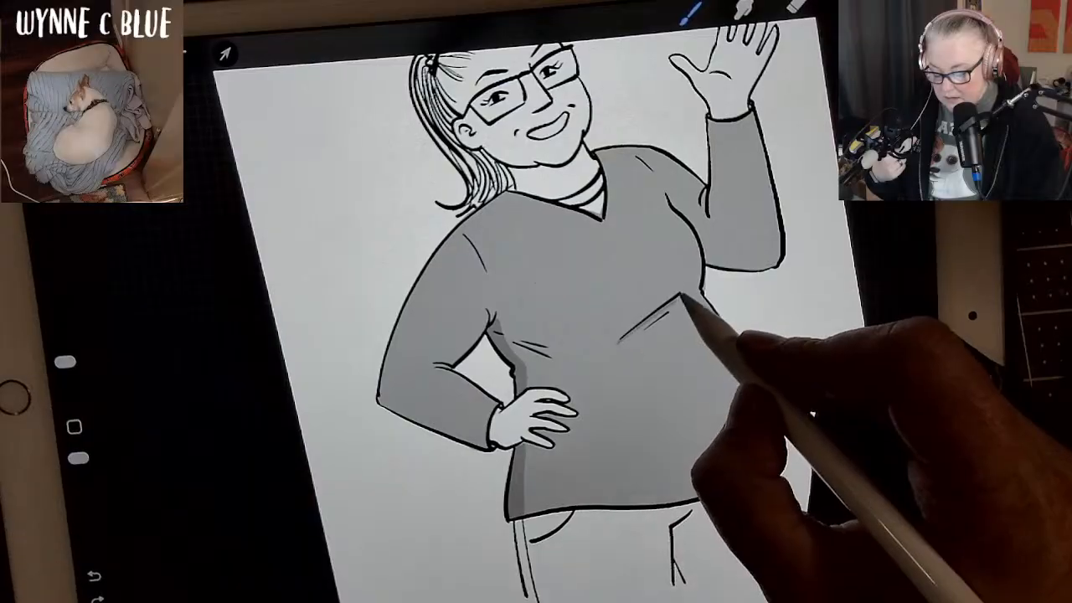
Add small darker grey shadow strokes beneath the fold lines under the bust.
{"action": "left_click_drag", "start_coordinate": [644, 333], "coordinate": [672, 315]}
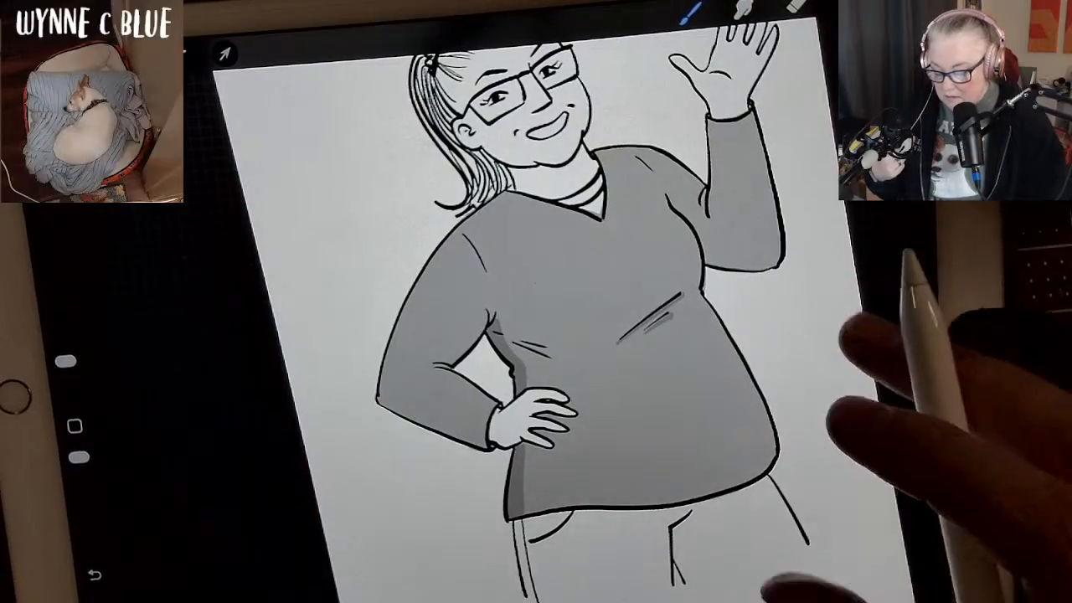
{"action": "scroll", "coordinate": [578, 335], "scroll_direction": "down", "scroll_amount": 1}
{"action": "scroll", "coordinate": [577, 335], "scroll_direction": "up", "scroll_amount": 2}
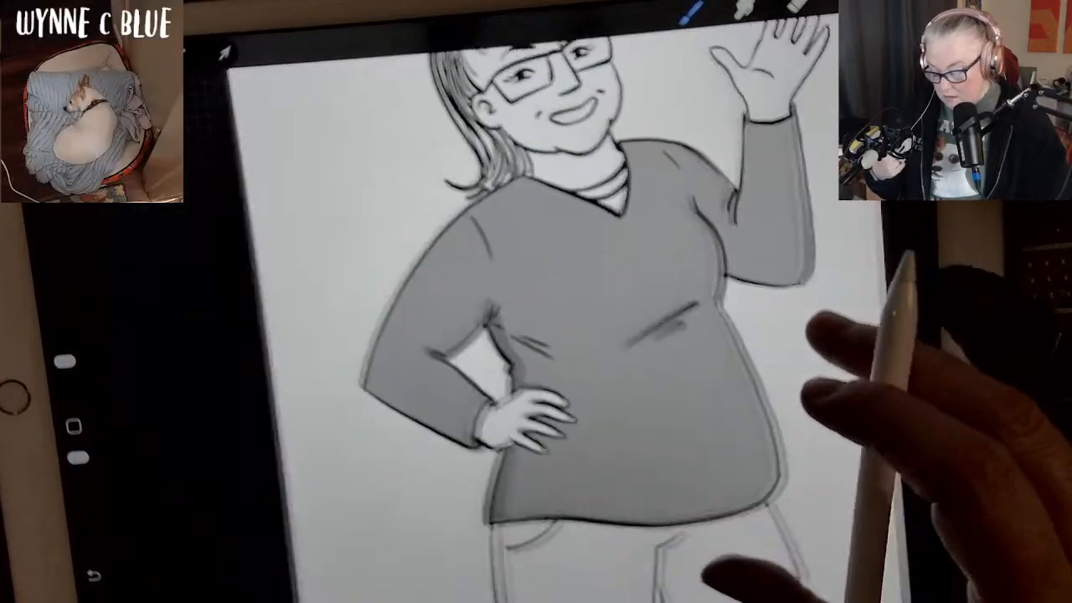
{"action": "scroll", "coordinate": [586, 335], "scroll_direction": "up", "scroll_amount": 1}
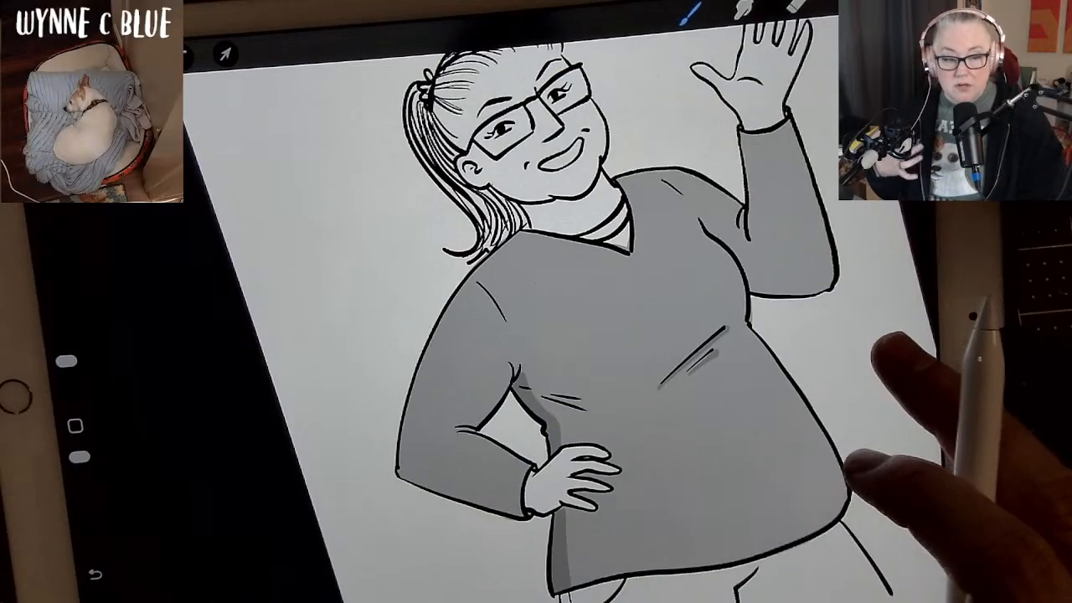
Shade the waving arm's sleeve darker grey near the elbow and along the forearm's inner edge up to the cuff.
{"action": "scroll", "coordinate": [586, 335], "scroll_direction": "down", "scroll_amount": 2}
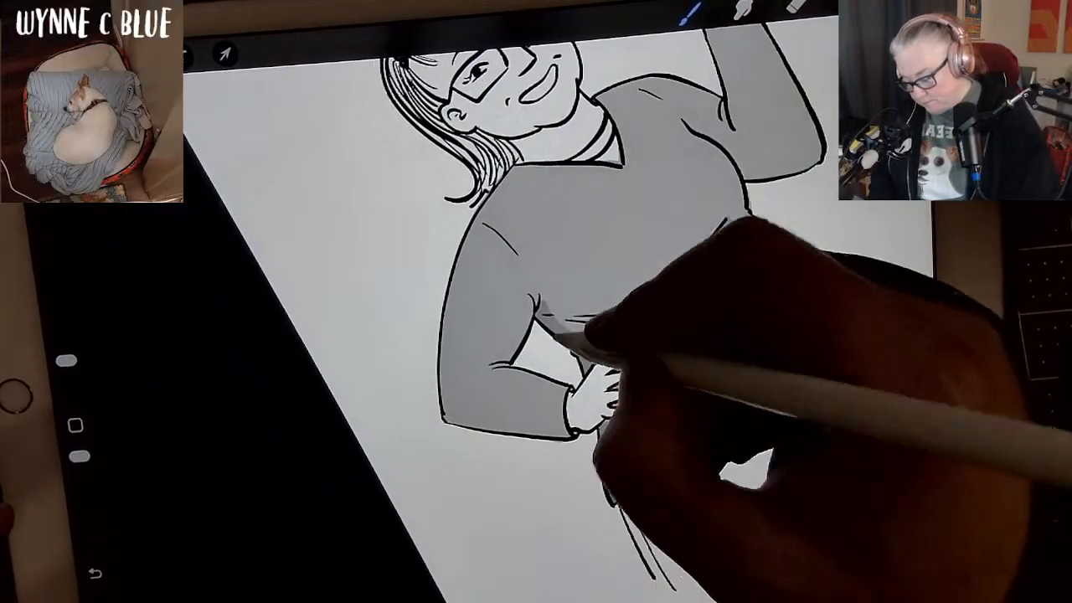
{"action": "mouse_move", "coordinate": [859, 219]}
{"action": "left_mouse_down"}
{"action": "mouse_move", "coordinate": [794, 305]}
{"action": "mouse_move", "coordinate": [743, 339]}
{"action": "mouse_move", "coordinate": [791, 339]}
{"action": "mouse_move", "coordinate": [698, 417]}
{"action": "left_mouse_up"}
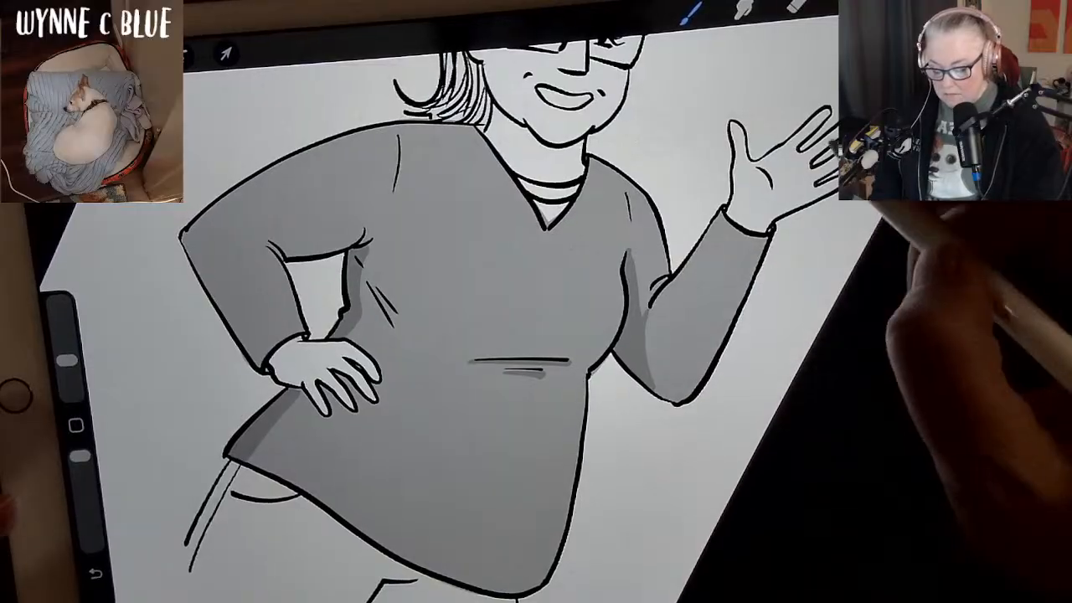
{"action": "left_click", "coordinate": [76, 425]}
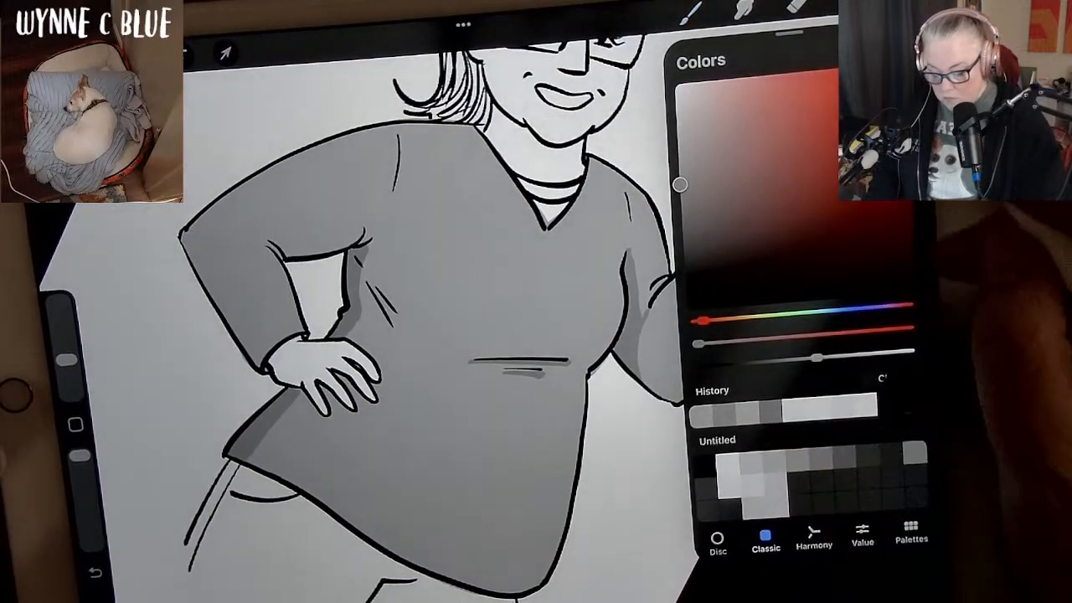
{"action": "left_click", "coordinate": [900, 4]}
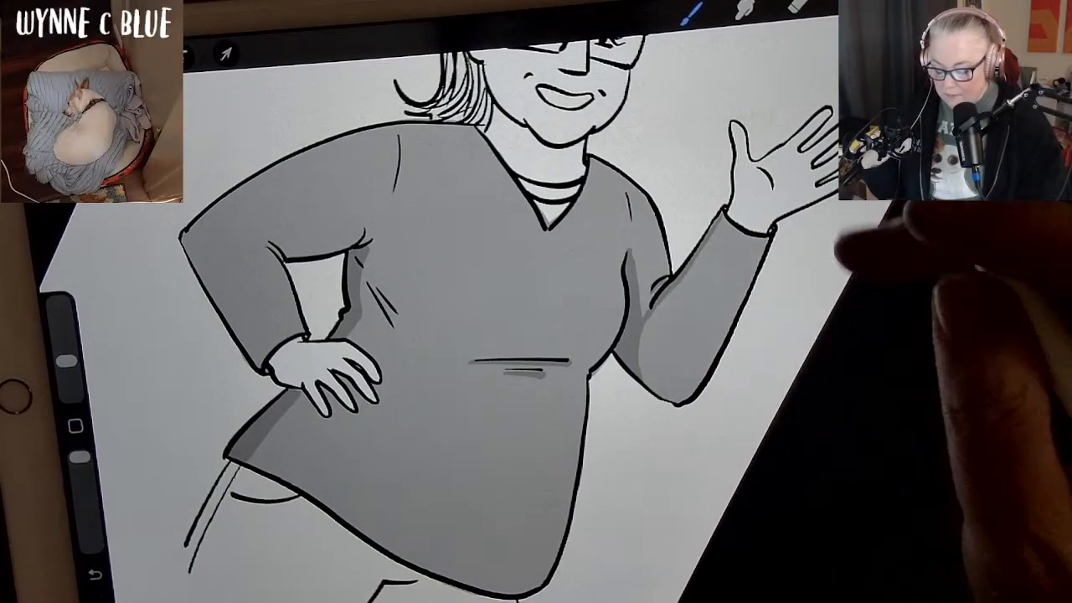
Shade the outer edge of the bent arm's sleeve darker grey, from the shoulder around the elbow to the cuff.
{"action": "mouse_move", "coordinate": [549, 228]}
{"action": "left_mouse_down"}
{"action": "mouse_move", "coordinate": [569, 282]}
{"action": "mouse_move", "coordinate": [557, 301]}
{"action": "mouse_move", "coordinate": [621, 266]}
{"action": "mouse_move", "coordinate": [656, 203]}
{"action": "left_mouse_up"}
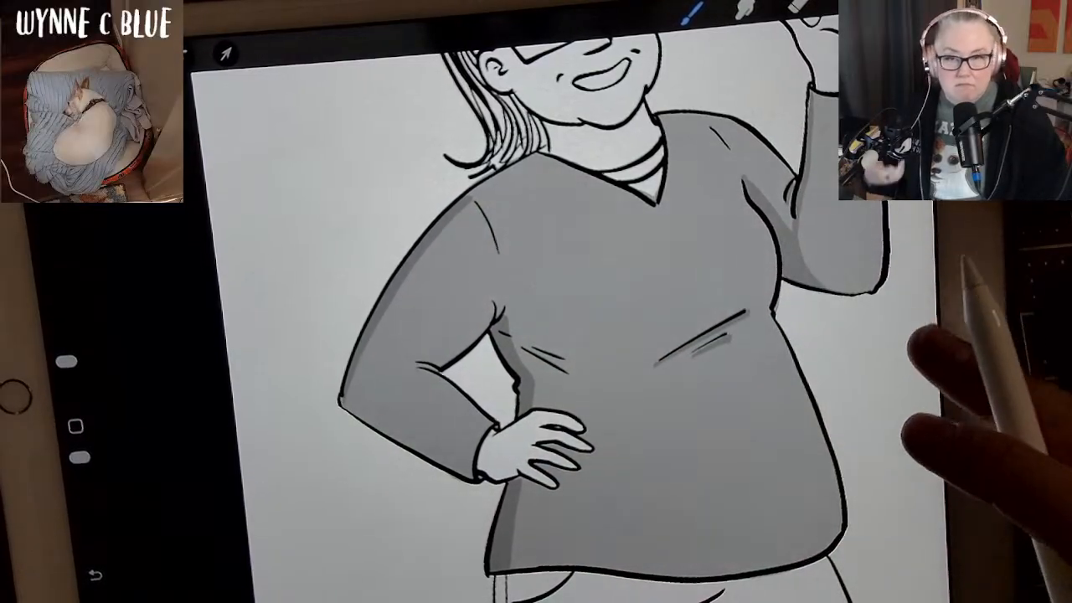
{"action": "scroll", "coordinate": [829, 436], "scroll_direction": "down", "scroll_amount": 3}
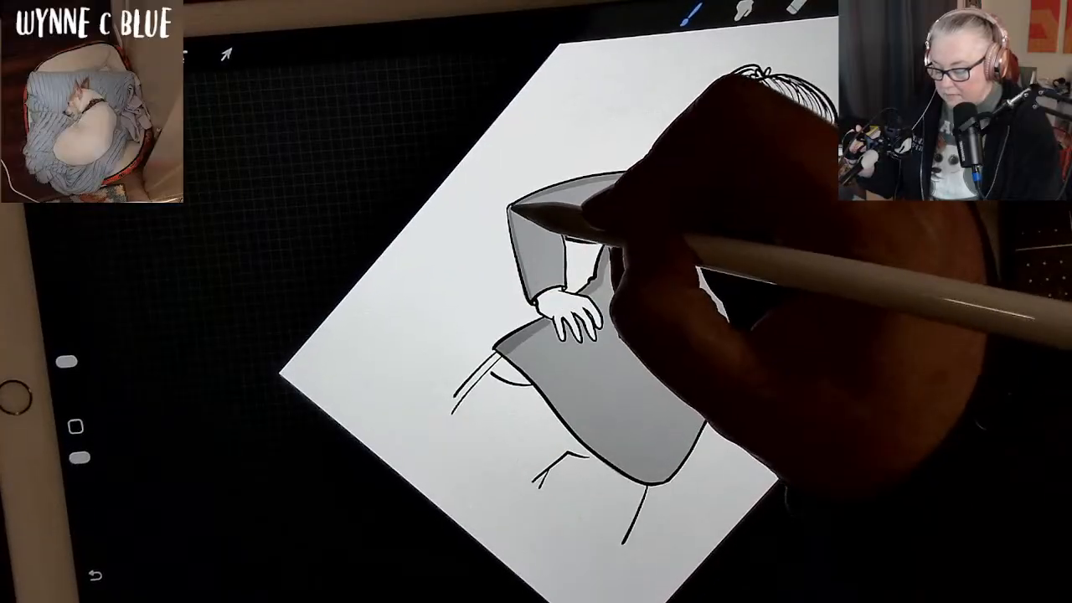
{"action": "left_click_drag", "start_coordinate": [511, 208], "coordinate": [530, 289]}
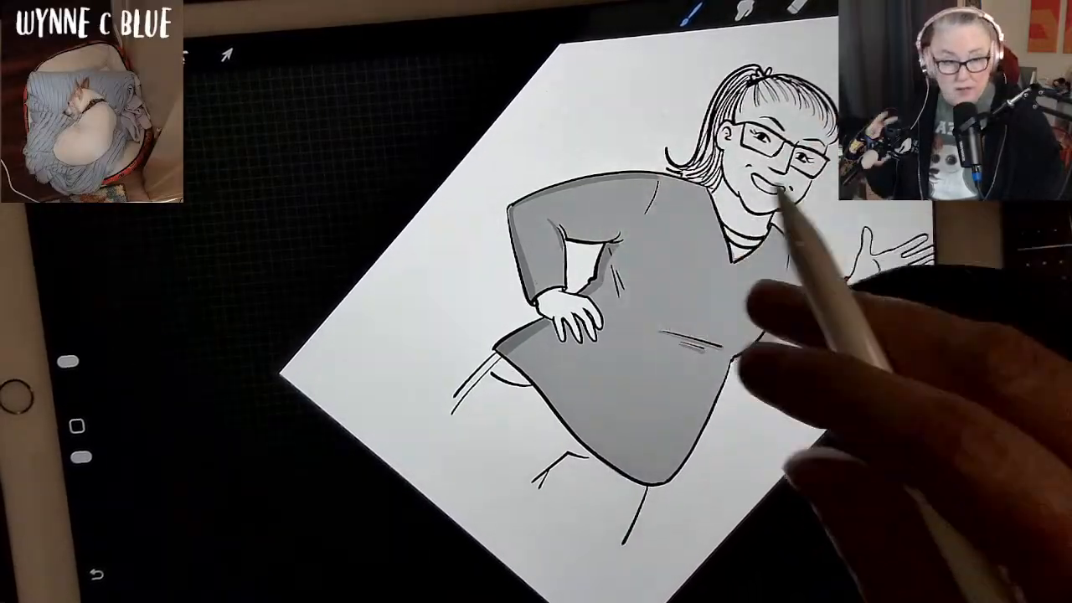
{"action": "left_click_drag", "start_coordinate": [896, 335], "coordinate": [837, 345]}
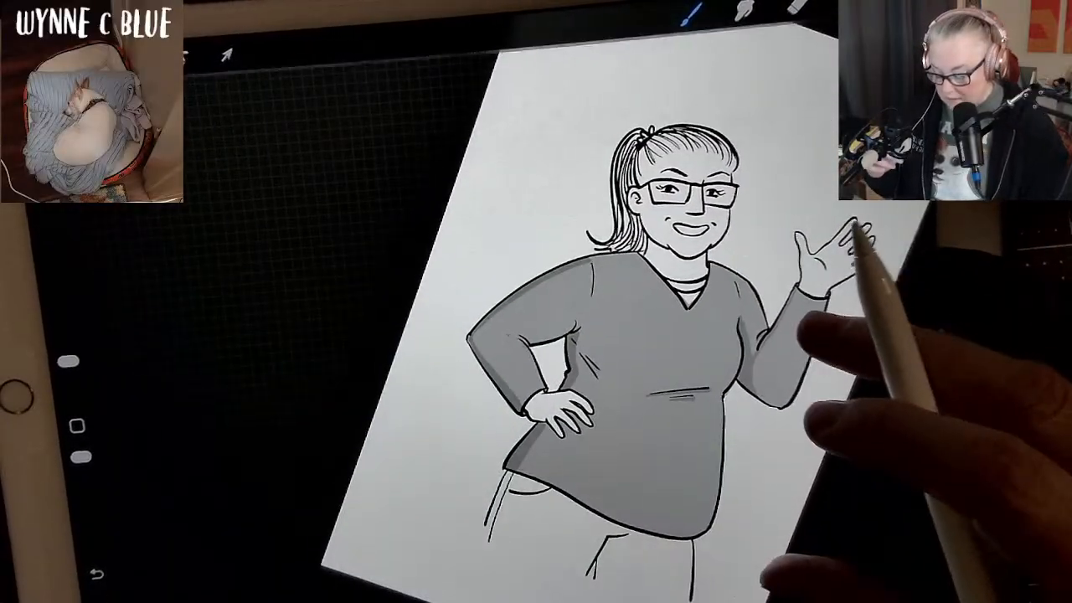
{"action": "key", "text": "ctrl+z"}
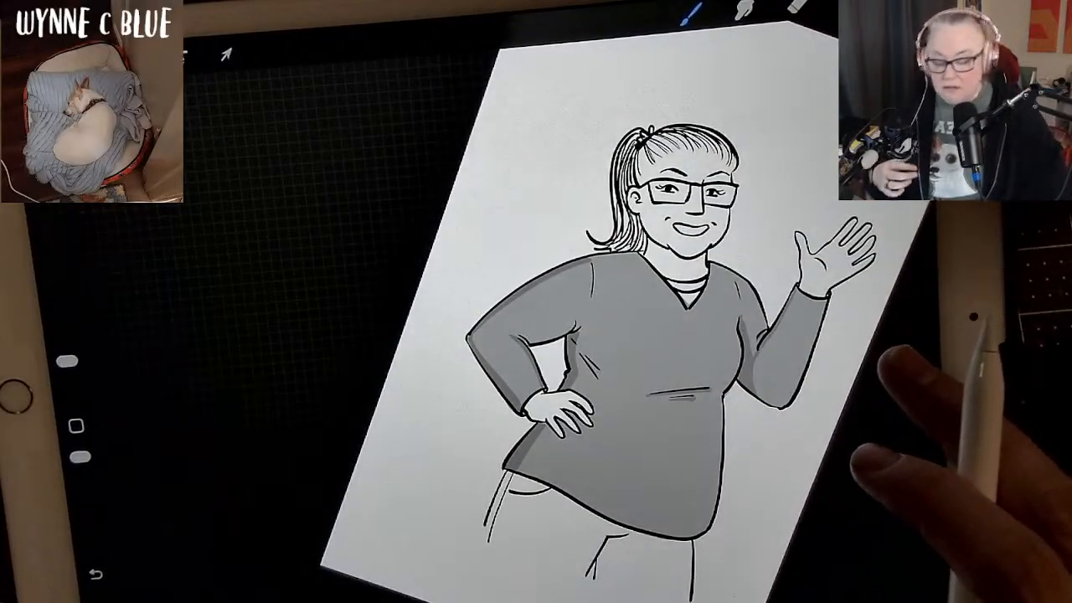
{"action": "mouse_move", "coordinate": [871, 458]}
{"action": "left_mouse_down"}
{"action": "mouse_move", "coordinate": [793, 445]}
{"action": "mouse_move", "coordinate": [886, 400]}
{"action": "left_mouse_up"}
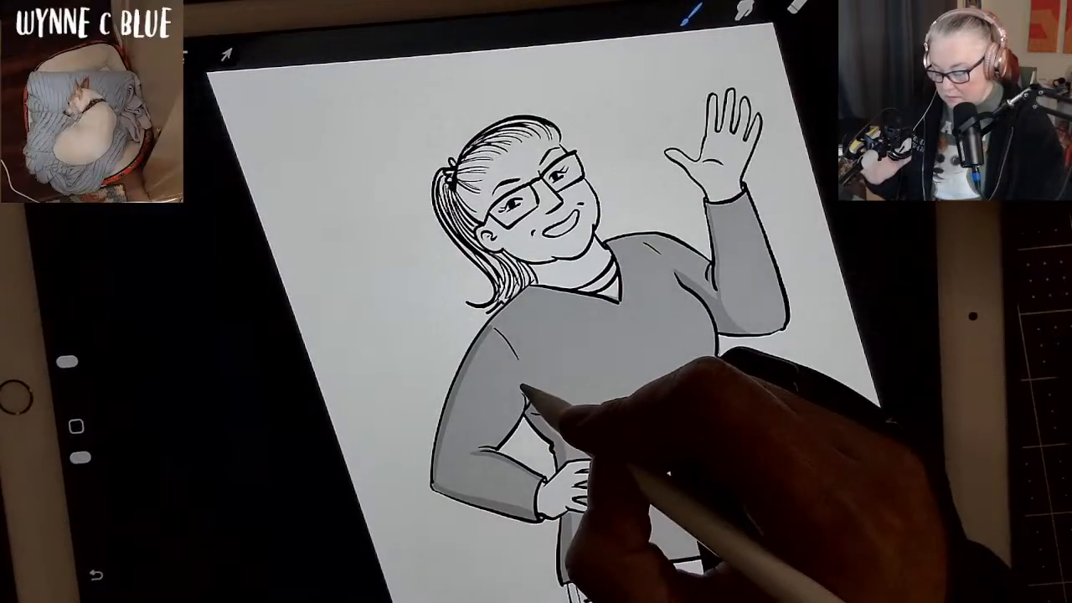
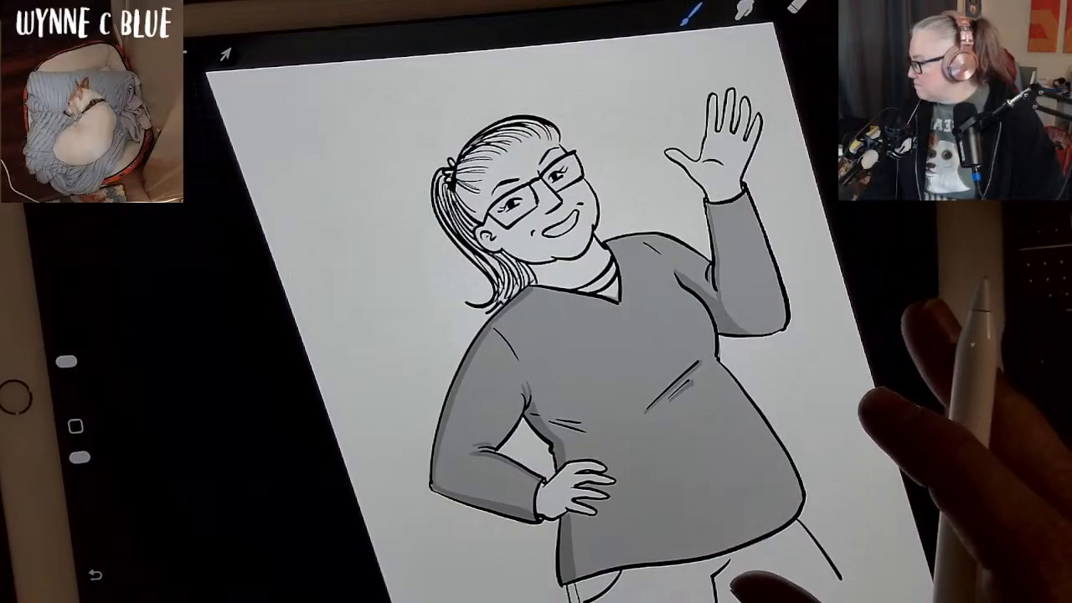
Add narrow darker grey shadows along the upper edge of the waving arm's shoulder and along the shirt's bottom hem.
{"action": "mouse_move", "coordinate": [740, 550]}
{"action": "left_mouse_down"}
{"action": "mouse_move", "coordinate": [771, 589]}
{"action": "mouse_move", "coordinate": [810, 601]}
{"action": "left_mouse_up"}
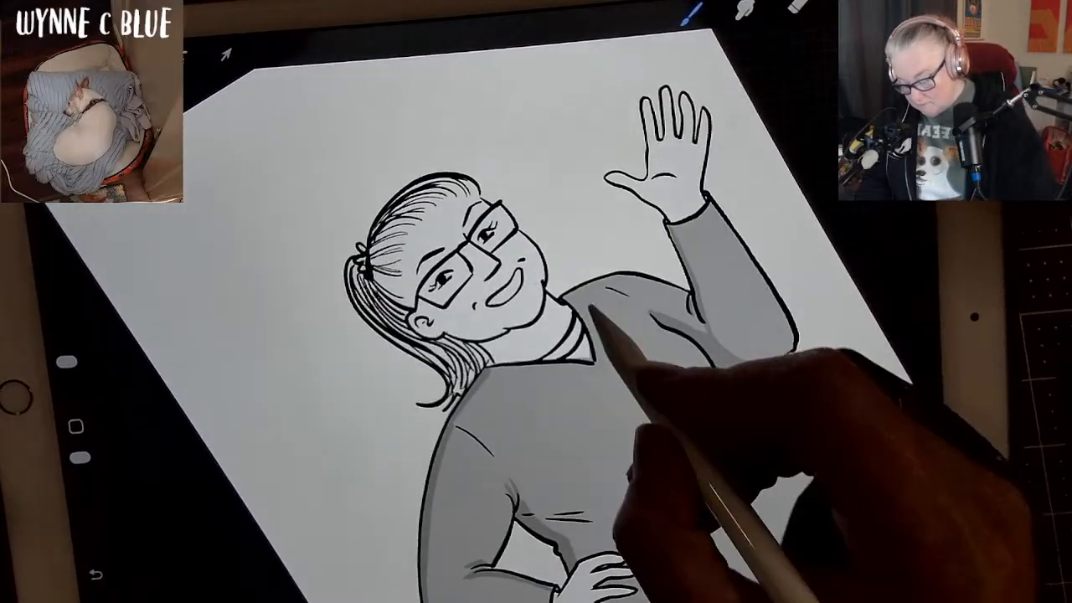
{"action": "mouse_move", "coordinate": [562, 296]}
{"action": "left_mouse_down"}
{"action": "mouse_move", "coordinate": [627, 276]}
{"action": "mouse_move", "coordinate": [680, 278]}
{"action": "left_mouse_up"}
{"action": "mouse_move", "coordinate": [837, 582]}
{"action": "left_mouse_down"}
{"action": "mouse_move", "coordinate": [778, 536]}
{"action": "mouse_move", "coordinate": [682, 532]}
{"action": "left_mouse_up"}
{"action": "left_click_drag", "start_coordinate": [809, 411], "coordinate": [816, 293]}
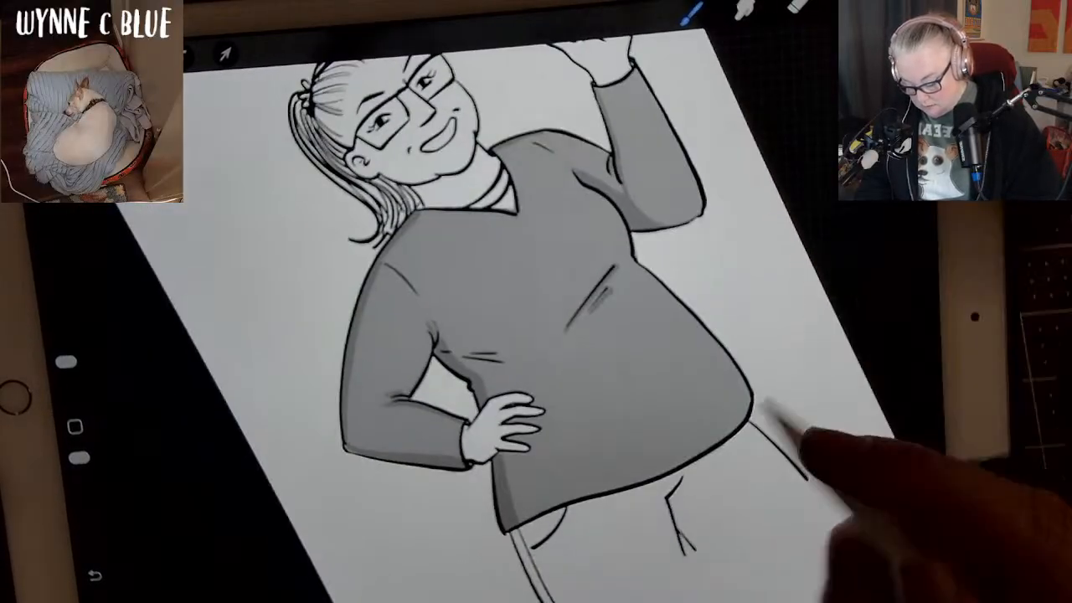
{"action": "left_click_drag", "start_coordinate": [515, 526], "coordinate": [610, 487]}
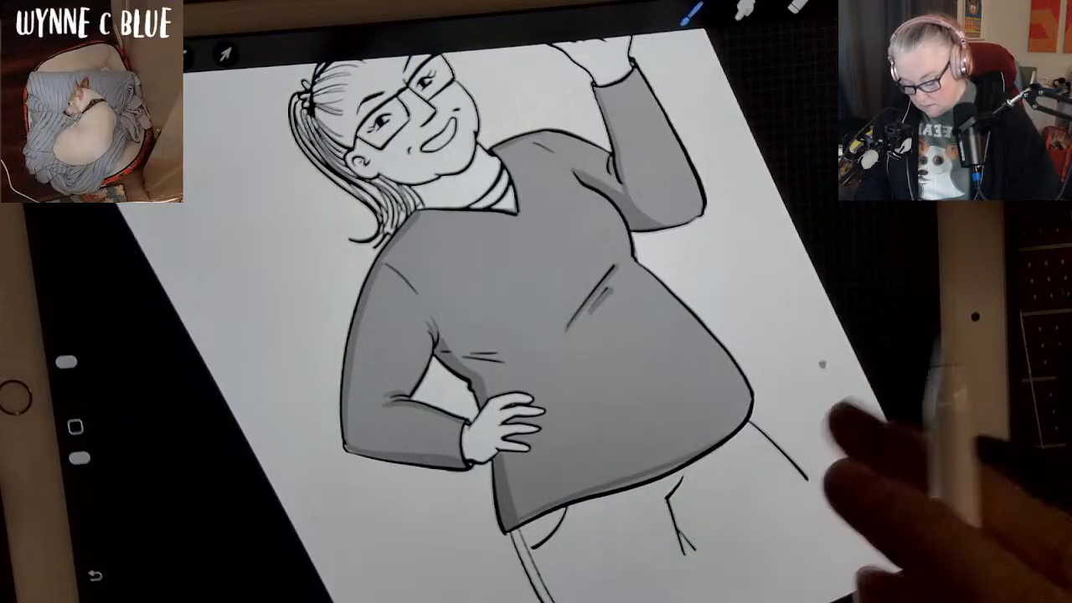
{"action": "key", "text": "ctrl+z"}
{"action": "left_click_drag", "start_coordinate": [515, 526], "coordinate": [588, 494]}
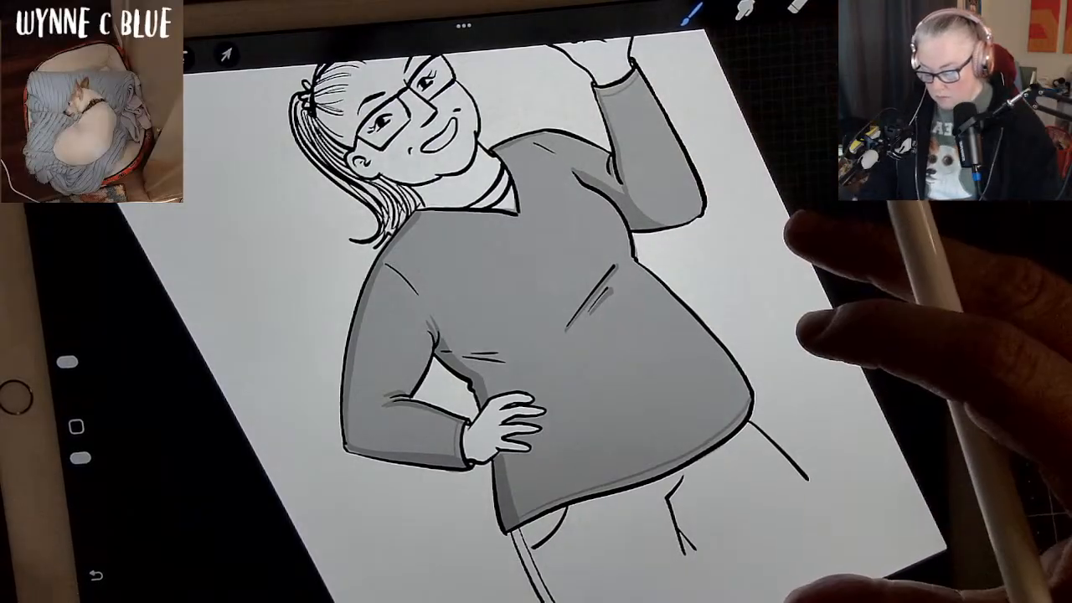
Shade a thin darker grey band along both sides of the shirt's V-neckline.
{"action": "scroll", "coordinate": [544, 335], "scroll_direction": "down", "scroll_amount": 5}
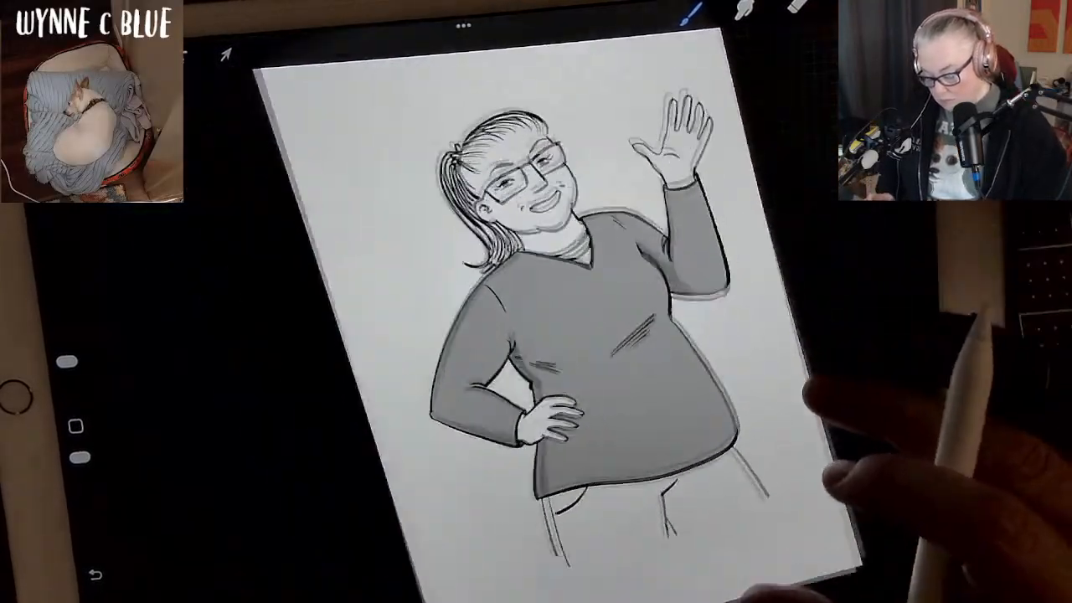
{"action": "scroll", "coordinate": [544, 335], "scroll_direction": "up", "scroll_amount": 4}
{"action": "scroll", "coordinate": [544, 335], "scroll_direction": "up", "scroll_amount": 5}
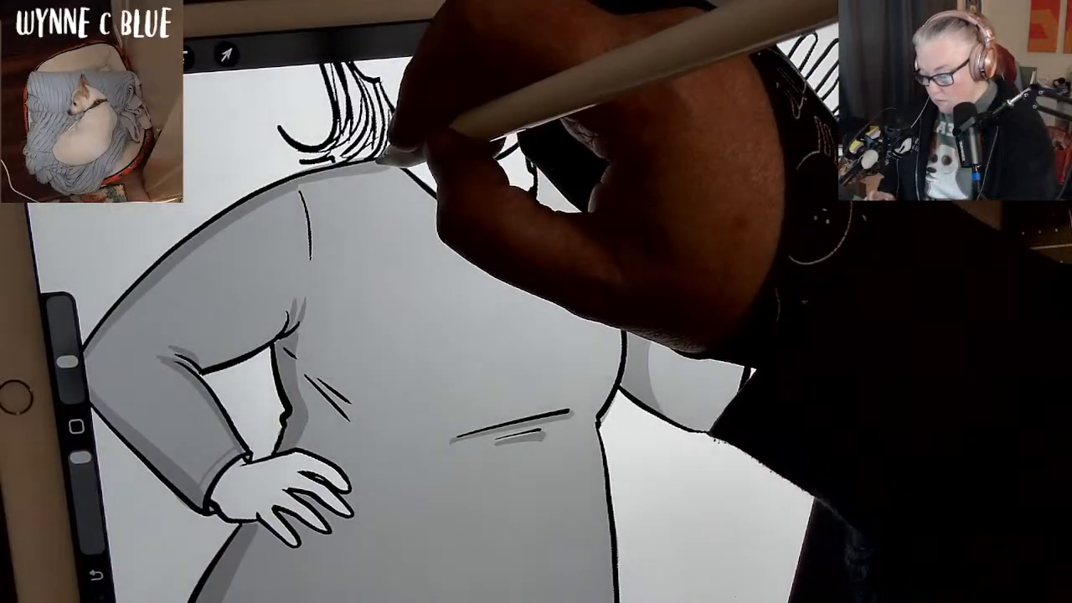
{"action": "left_click_drag", "start_coordinate": [384, 159], "coordinate": [433, 205]}
{"action": "key", "text": "ctrl+z"}
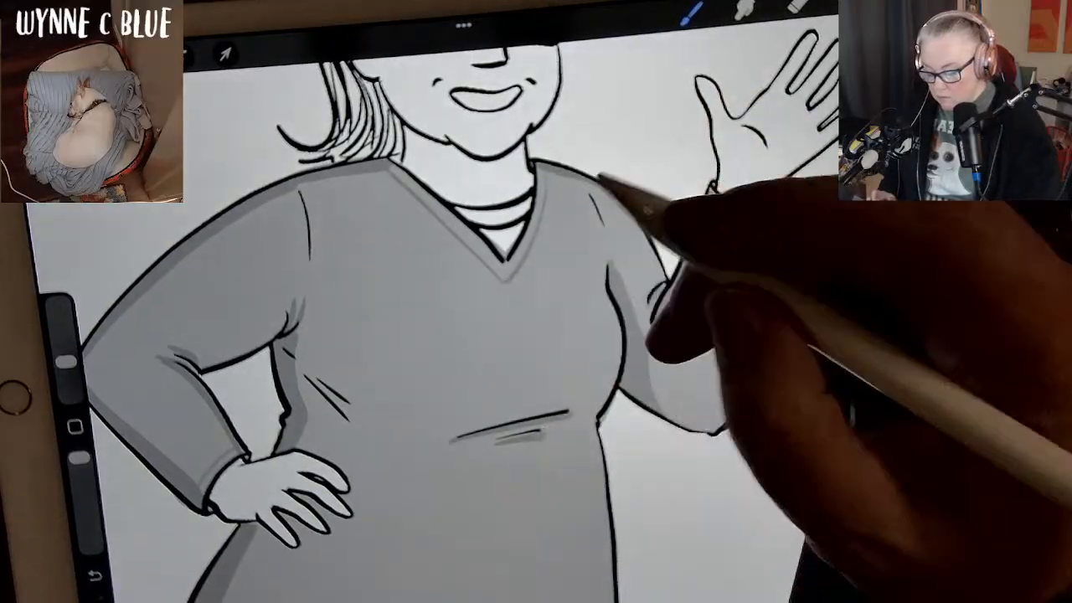
{"action": "scroll", "coordinate": [502, 319], "scroll_direction": "down", "scroll_amount": 3}
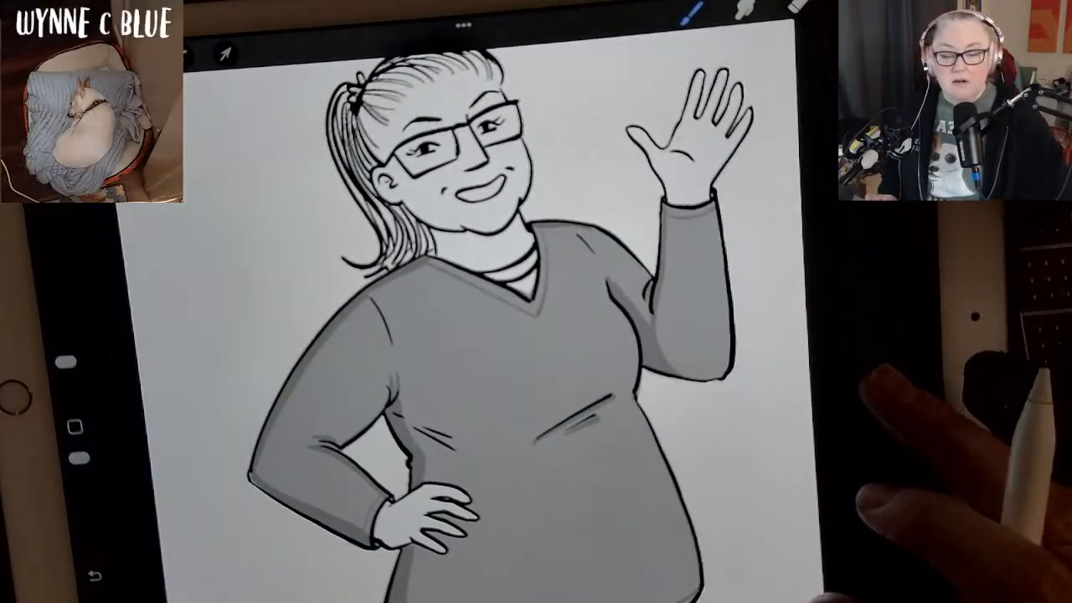
{"action": "scroll", "coordinate": [502, 335], "scroll_direction": "down", "scroll_amount": 1}
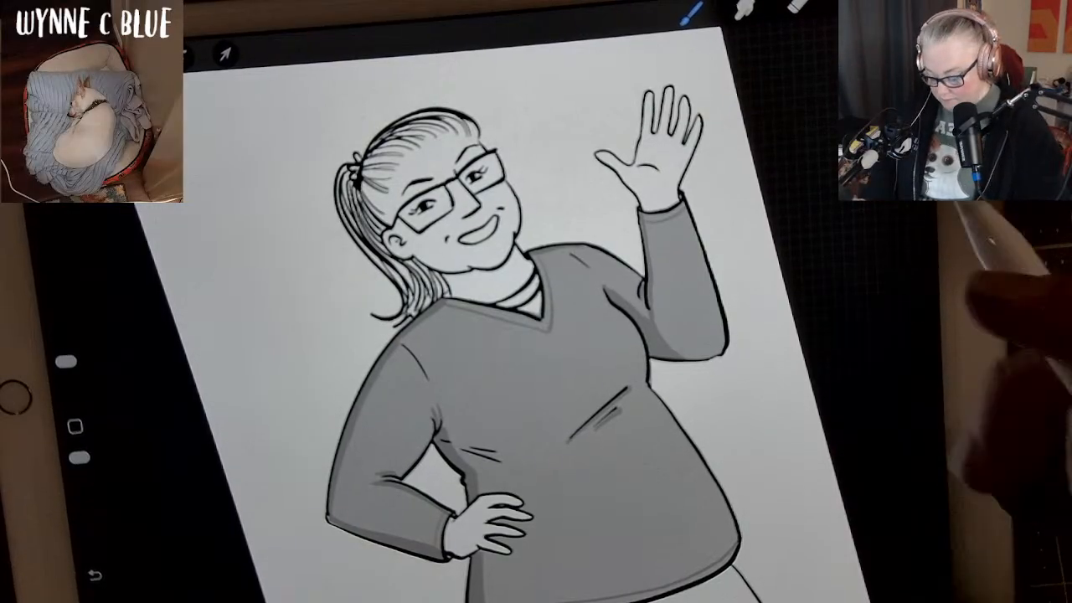
{"action": "scroll", "coordinate": [536, 335], "scroll_direction": "up", "scroll_amount": 3}
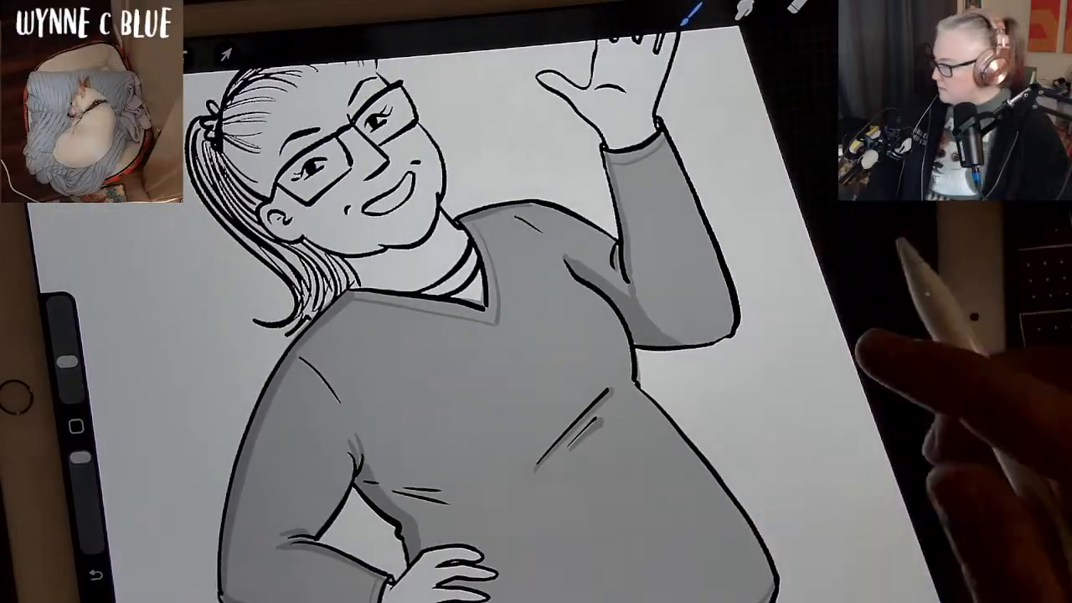
{"action": "left_click", "coordinate": [895, 4]}
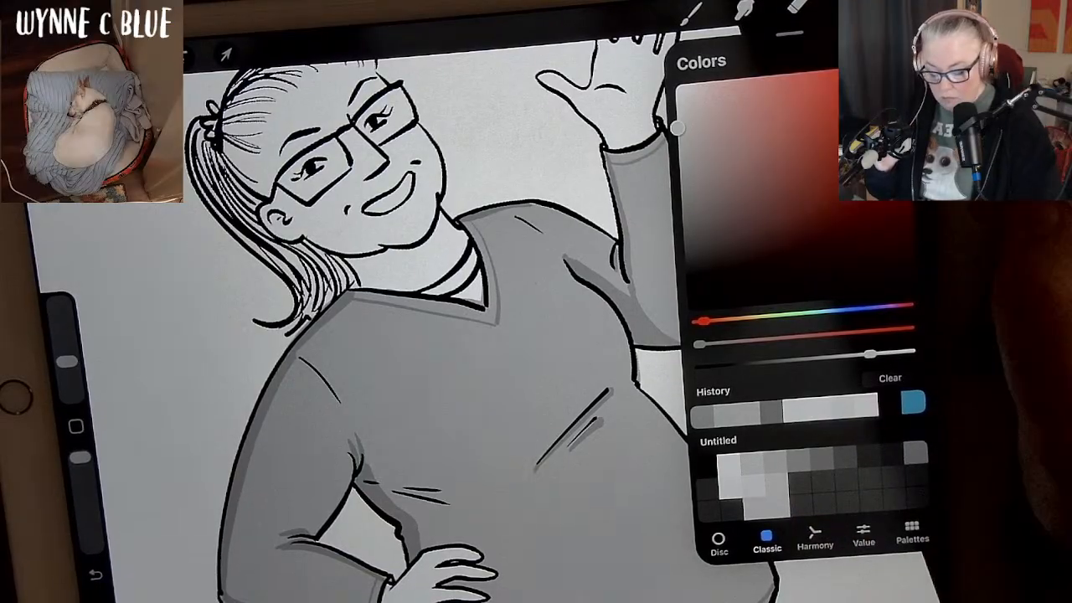
{"action": "left_click", "coordinate": [898, 7]}
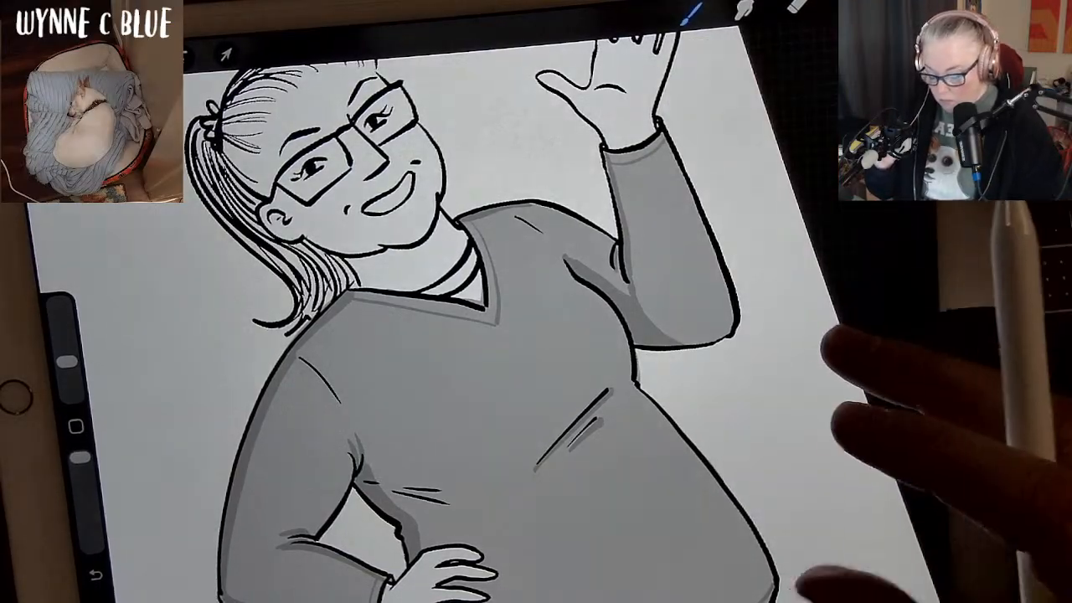
Hide the background color and trim the edge of Layer 12's white silhouette around the head with the eraser.
{"action": "left_click_drag", "start_coordinate": [813, 320], "coordinate": [867, 369]}
{"action": "mouse_move", "coordinate": [782, 256]}
{"action": "left_mouse_down"}
{"action": "mouse_move", "coordinate": [866, 315]}
{"action": "mouse_move", "coordinate": [862, 377]}
{"action": "left_mouse_up"}
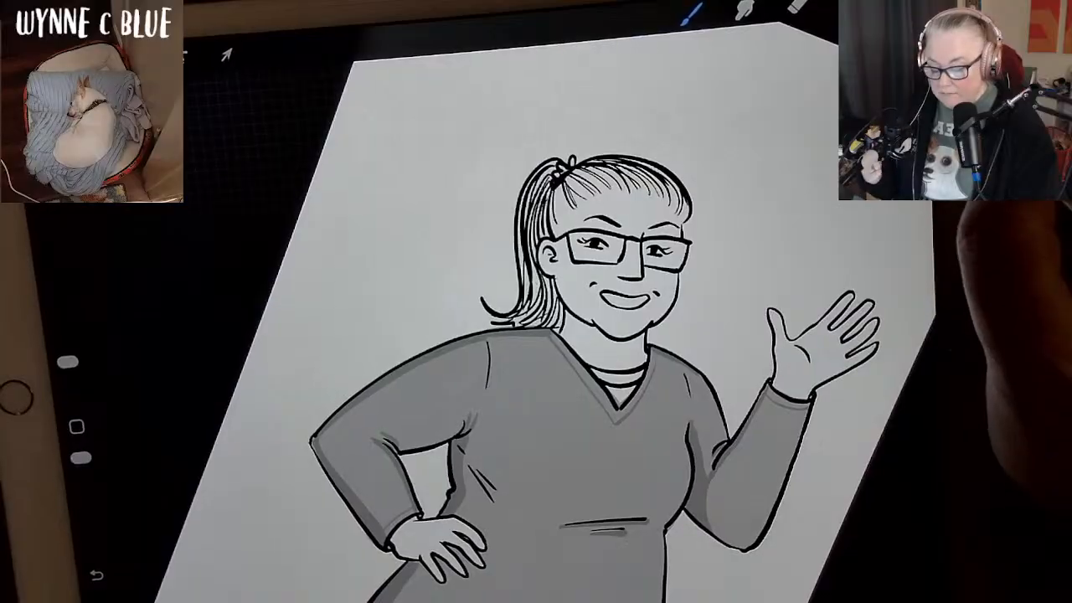
{"action": "left_click", "coordinate": [887, 11]}
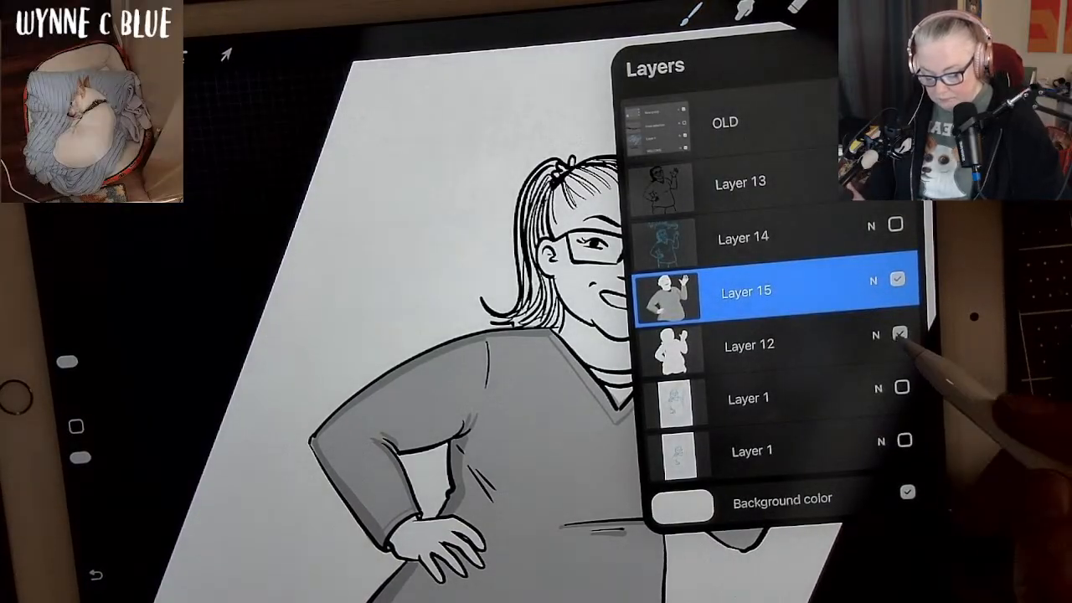
{"action": "left_click", "coordinate": [907, 492]}
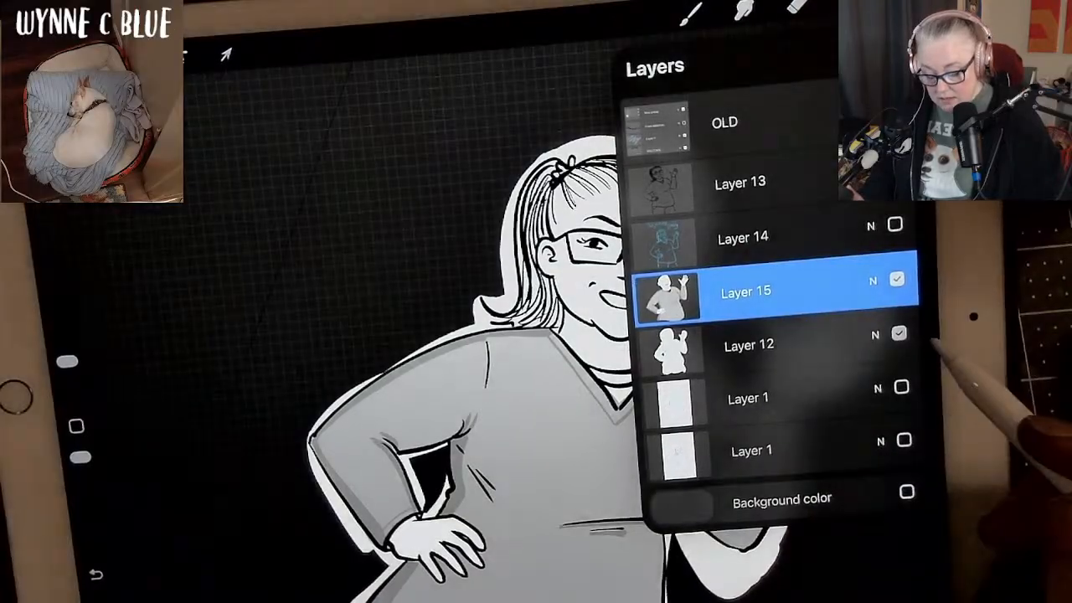
{"action": "left_click", "coordinate": [837, 345]}
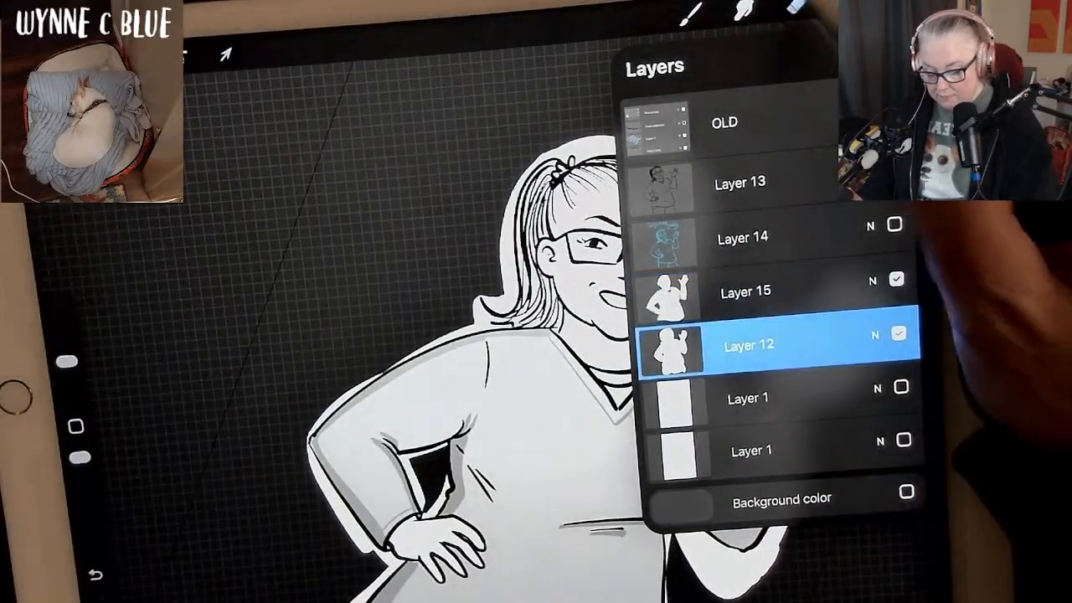
{"action": "left_click", "coordinate": [797, 7]}
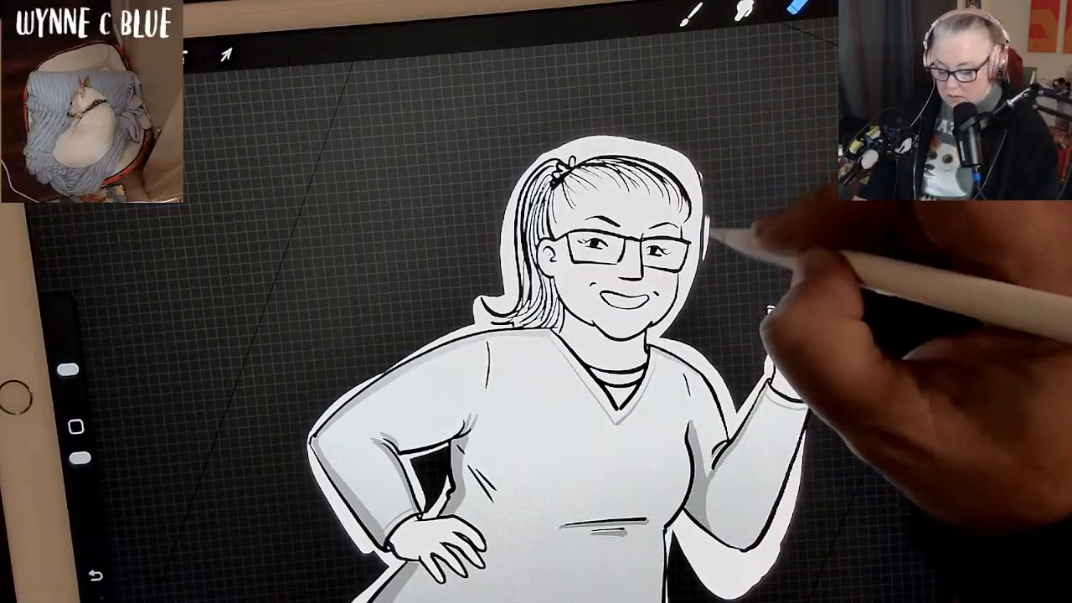
{"action": "left_click_drag", "start_coordinate": [67, 369], "coordinate": [64, 344]}
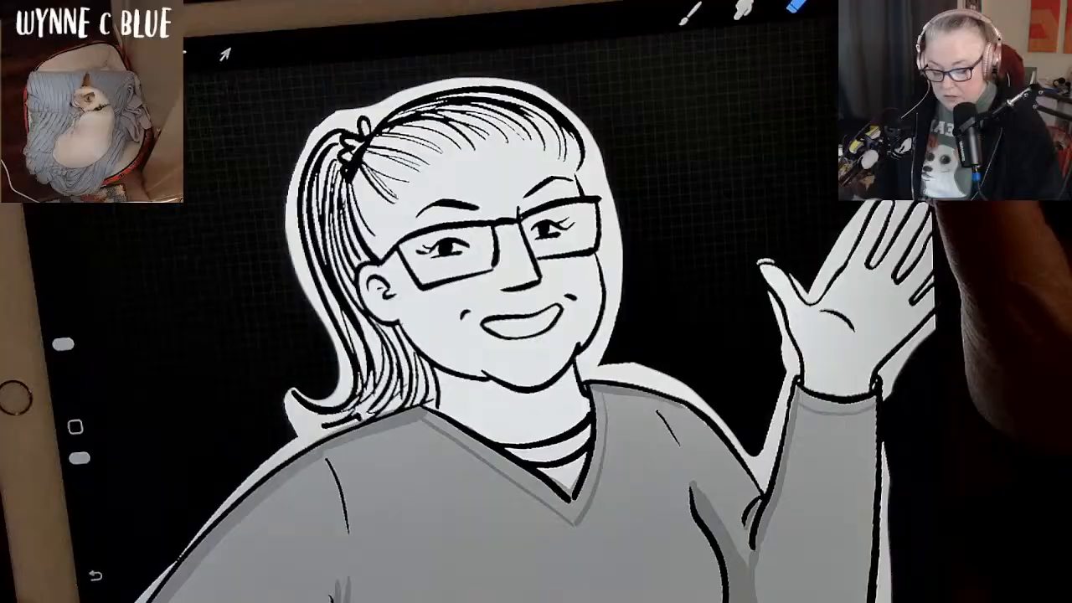
Make Layer 15 active, sample the face's color and lighten it slightly to a very light grey for painting.
{"action": "left_click", "coordinate": [847, 2]}
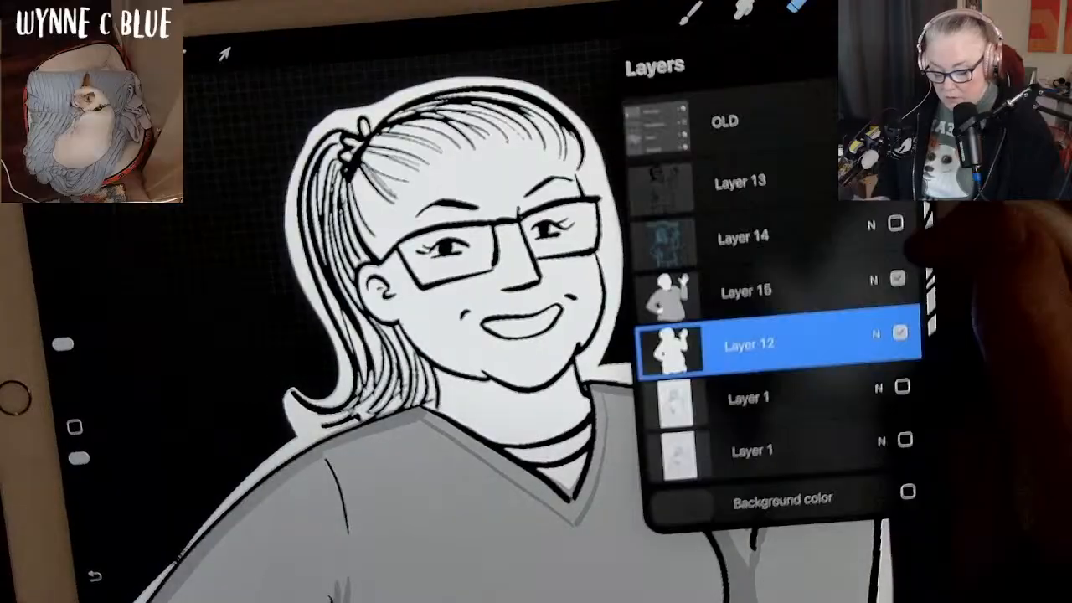
{"action": "left_click_drag", "start_coordinate": [816, 289], "coordinate": [852, 283]}
{"action": "left_click", "coordinate": [849, 284]}
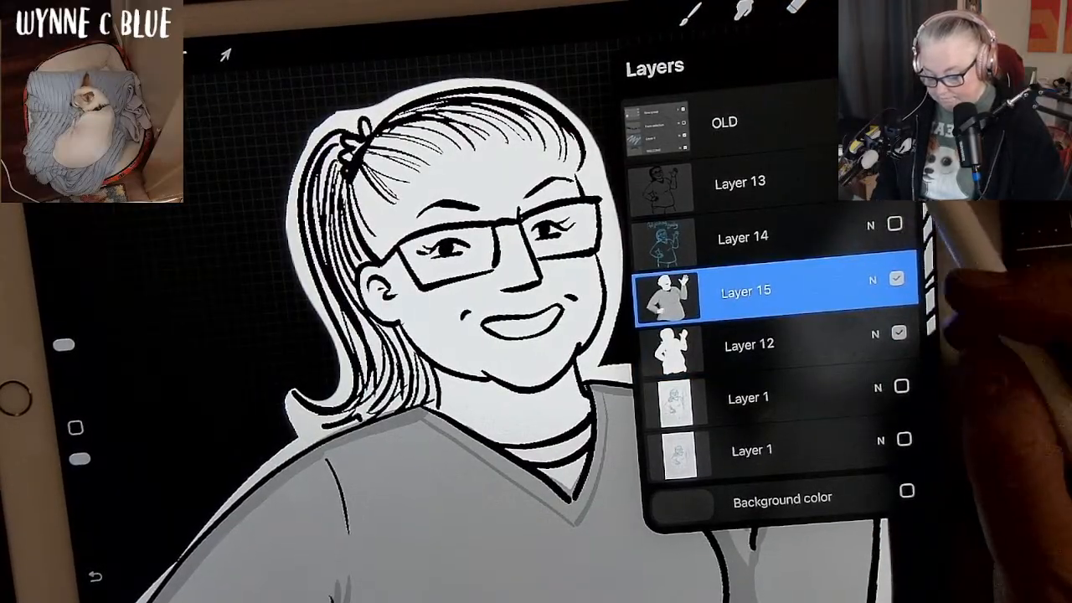
{"action": "left_click", "coordinate": [899, 2]}
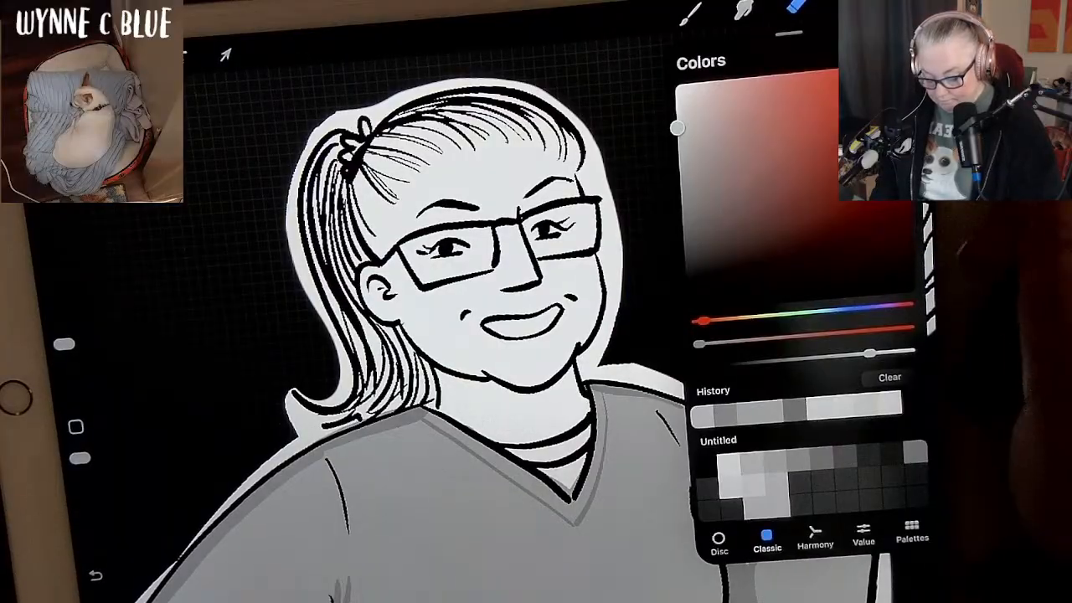
{"action": "left_click", "coordinate": [75, 426]}
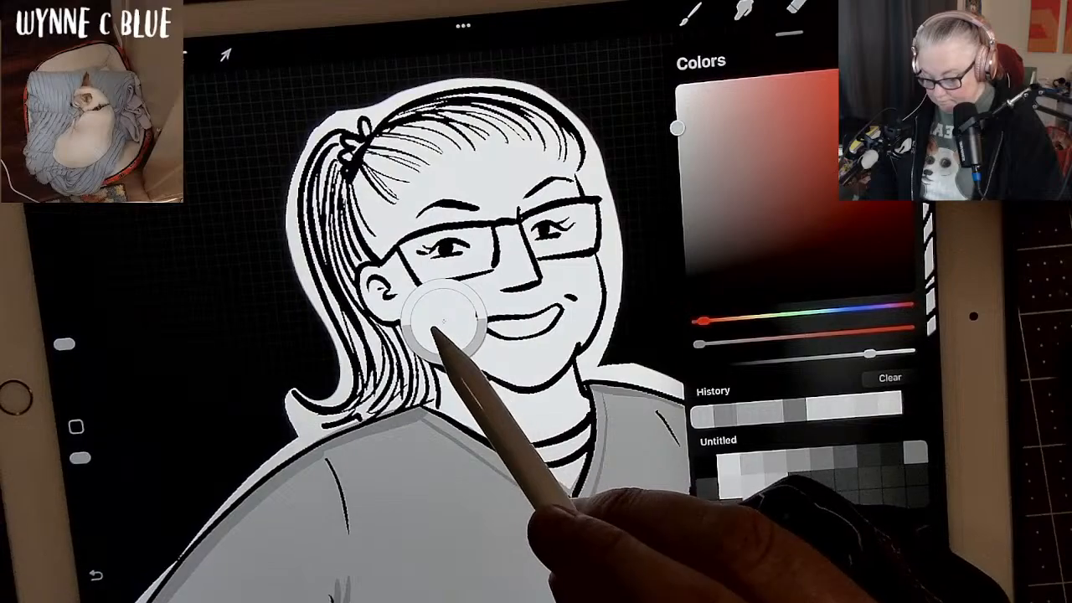
{"action": "left_click", "coordinate": [444, 316]}
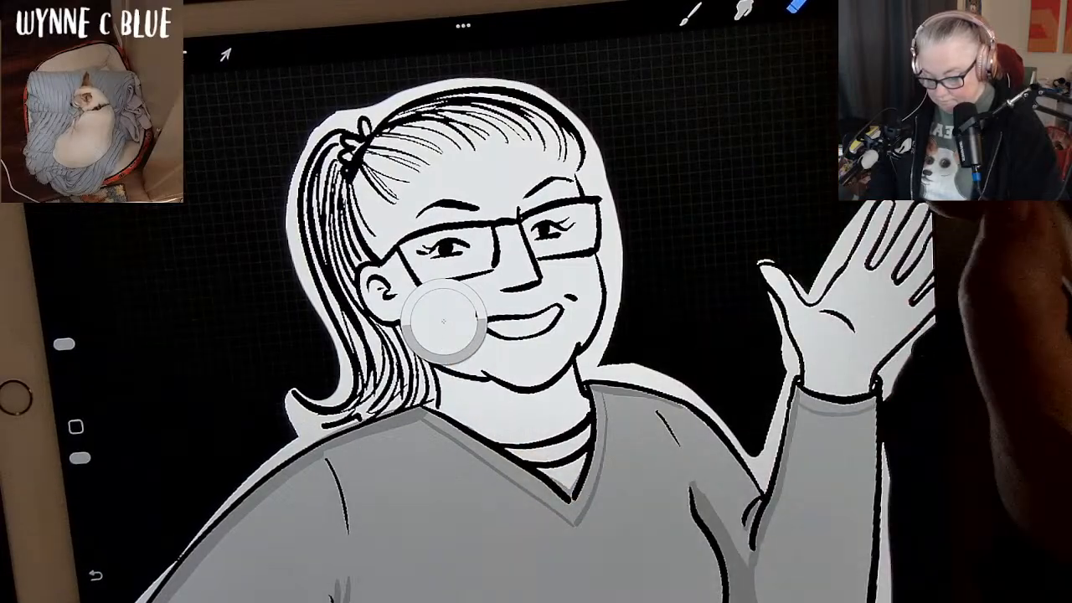
{"action": "left_click", "coordinate": [899, 2]}
{"action": "left_click_drag", "start_coordinate": [682, 128], "coordinate": [680, 103]}
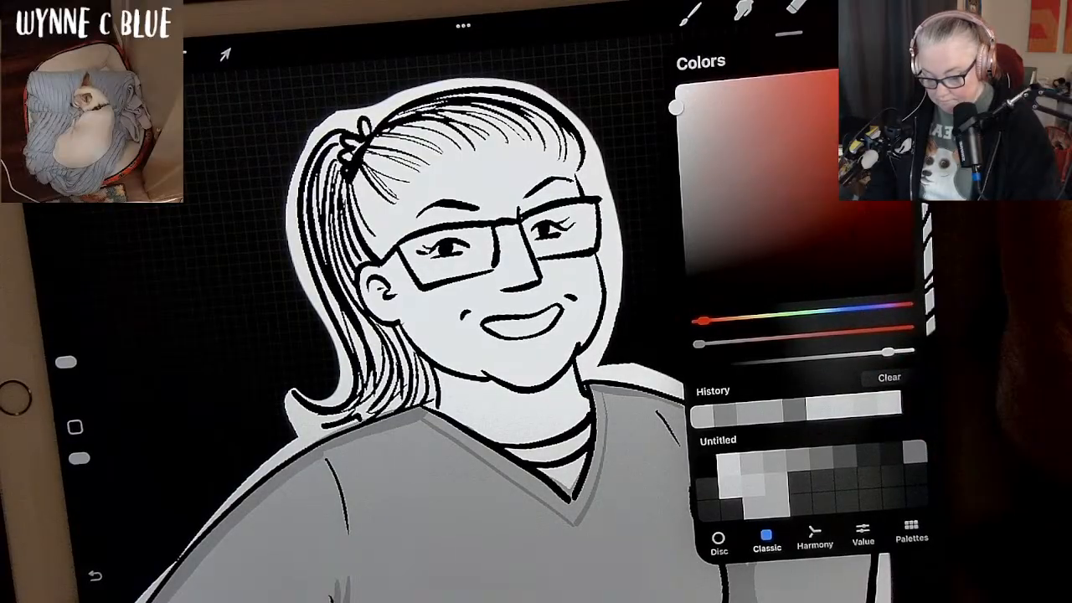
{"action": "left_click", "coordinate": [899, 2]}
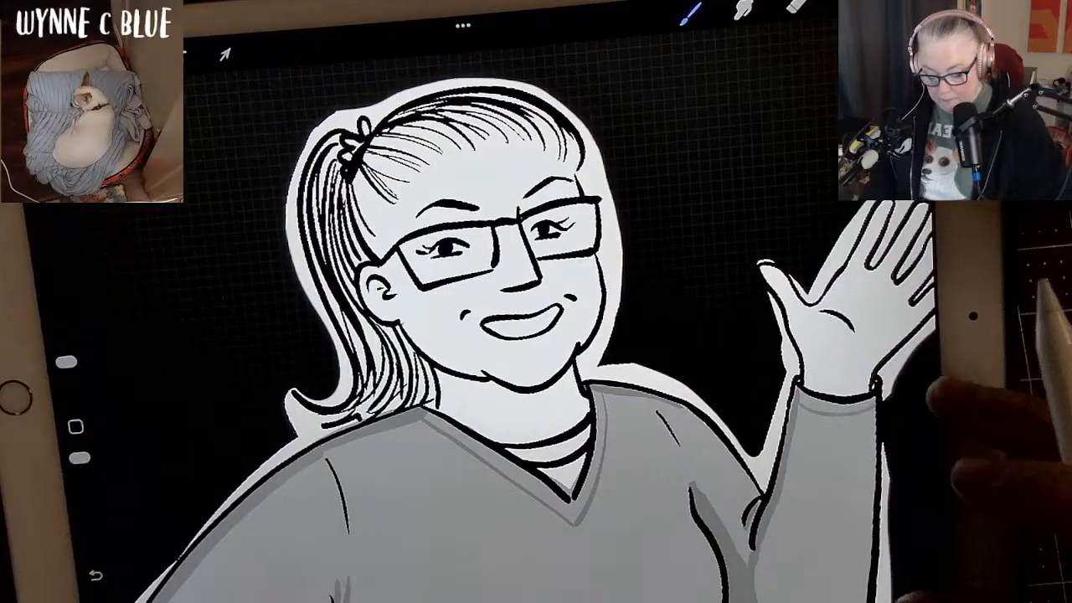
Undo the last stroke and readjust the very light grey for shading the waving hand.
{"action": "scroll", "coordinate": [873, 397], "scroll_direction": "down", "scroll_amount": 1}
{"action": "scroll", "coordinate": [795, 410], "scroll_direction": "up", "scroll_amount": 2}
{"action": "scroll", "coordinate": [766, 469], "scroll_direction": "up", "scroll_amount": 2}
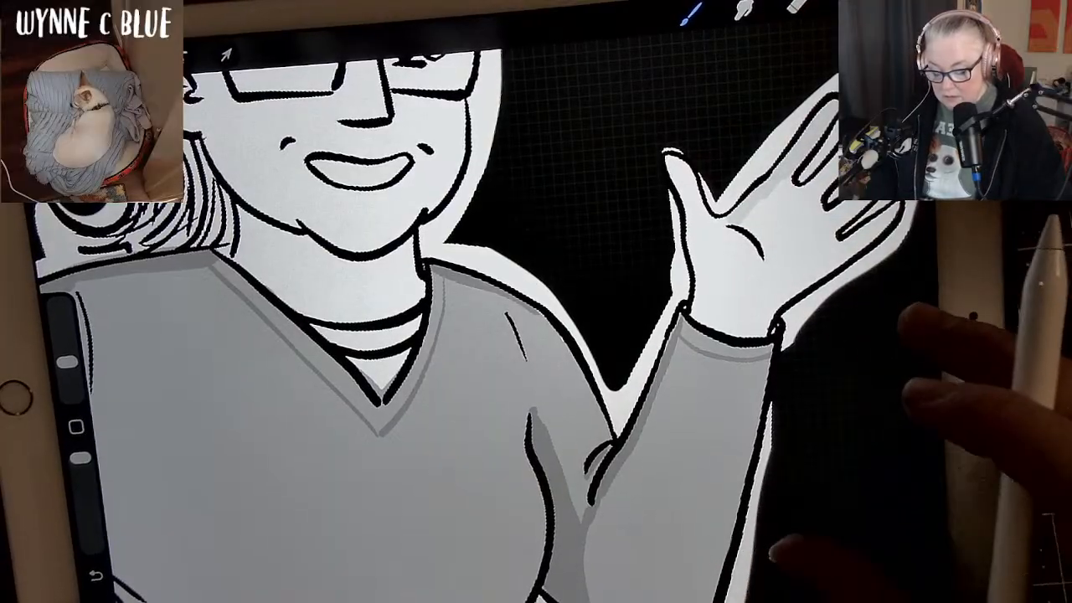
{"action": "key", "text": "ctrl+z"}
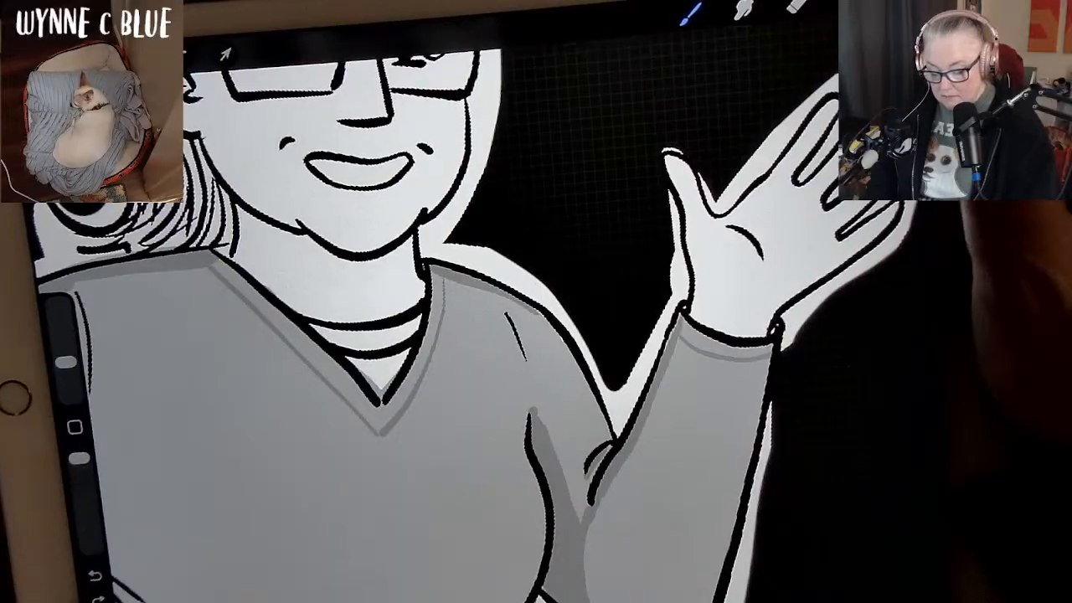
{"action": "left_click", "coordinate": [899, 4]}
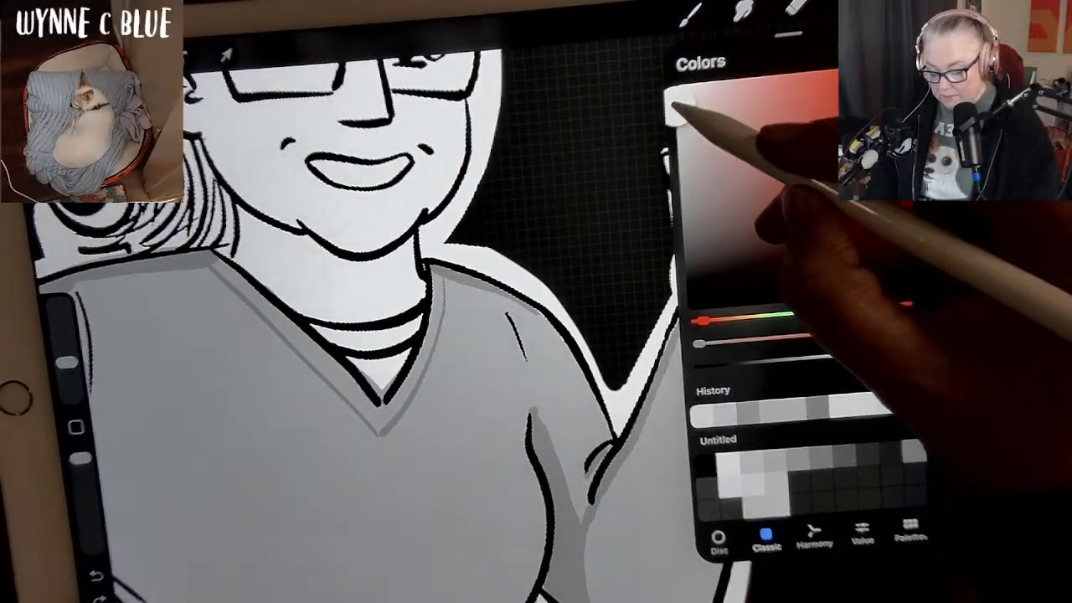
{"action": "left_click", "coordinate": [899, 4]}
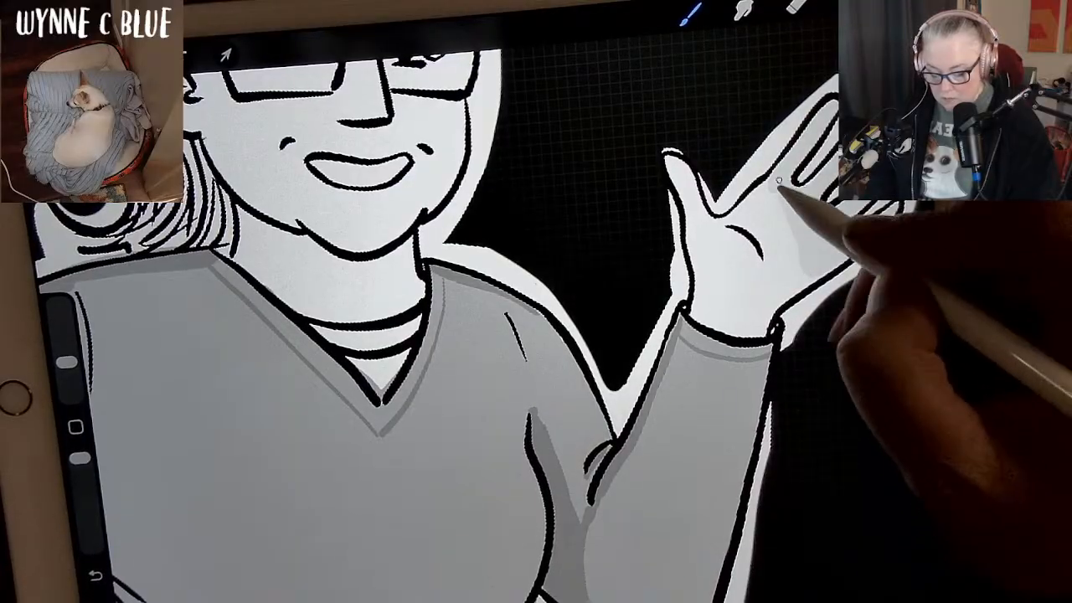
Paint light grey shading on the waving hand's palm and wrist, redoing the stroke that spills onto the sleeve.
{"action": "mouse_move", "coordinate": [778, 180]}
{"action": "left_mouse_down"}
{"action": "mouse_move", "coordinate": [798, 251]}
{"action": "mouse_move", "coordinate": [760, 202]}
{"action": "mouse_move", "coordinate": [773, 185]}
{"action": "mouse_move", "coordinate": [730, 223]}
{"action": "mouse_move", "coordinate": [733, 241]}
{"action": "mouse_move", "coordinate": [755, 258]}
{"action": "left_mouse_up"}
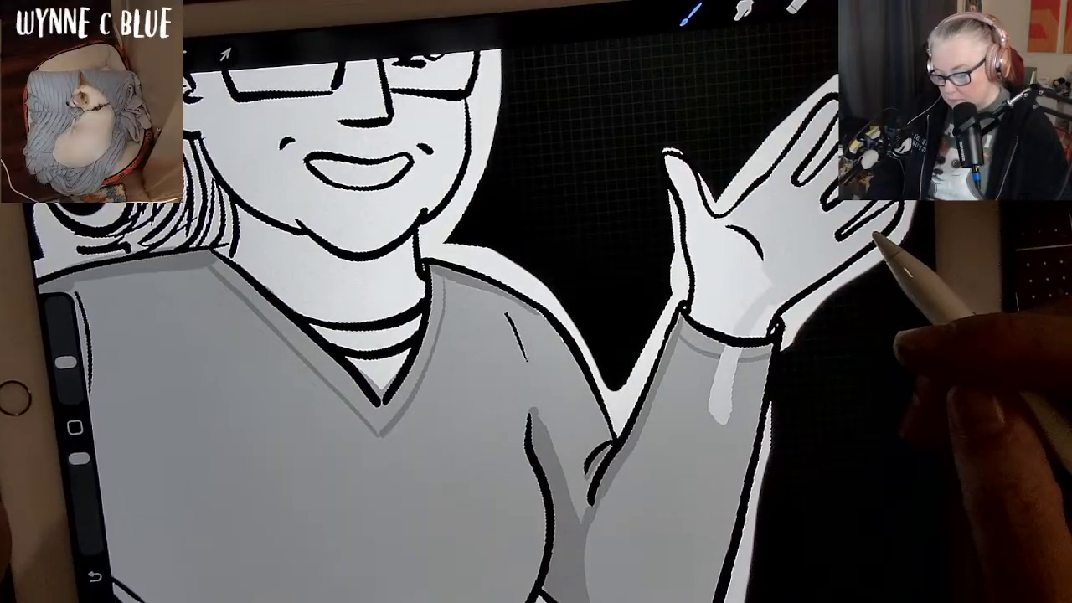
{"action": "key", "text": "ctrl+z"}
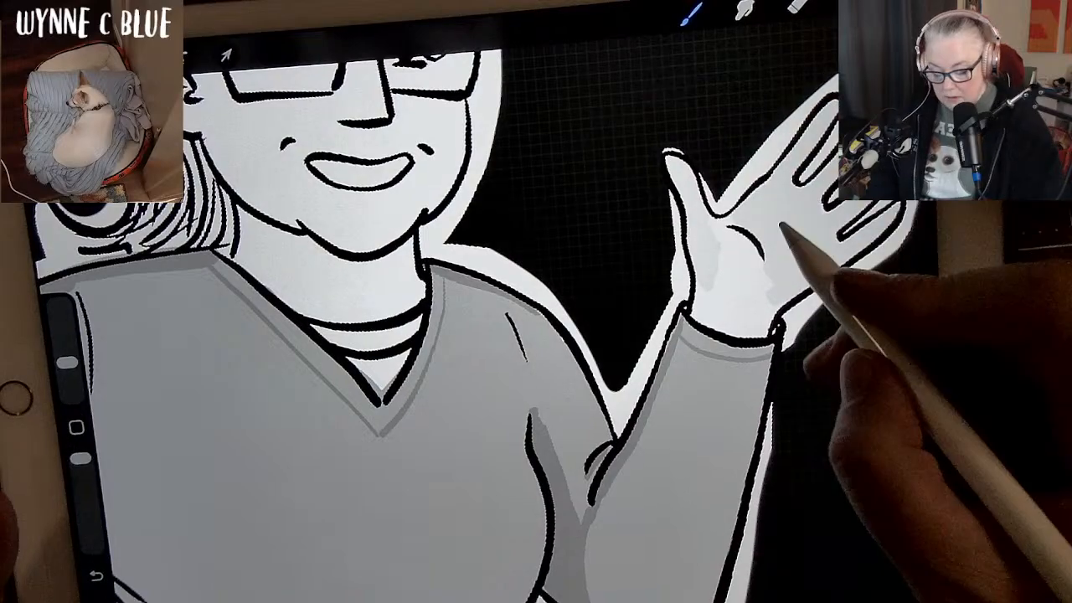
{"action": "mouse_move", "coordinate": [784, 227]}
{"action": "left_mouse_down"}
{"action": "mouse_move", "coordinate": [710, 223]}
{"action": "mouse_move", "coordinate": [746, 215]}
{"action": "mouse_move", "coordinate": [707, 223]}
{"action": "mouse_move", "coordinate": [738, 223]}
{"action": "mouse_move", "coordinate": [771, 182]}
{"action": "mouse_move", "coordinate": [740, 211]}
{"action": "left_mouse_up"}
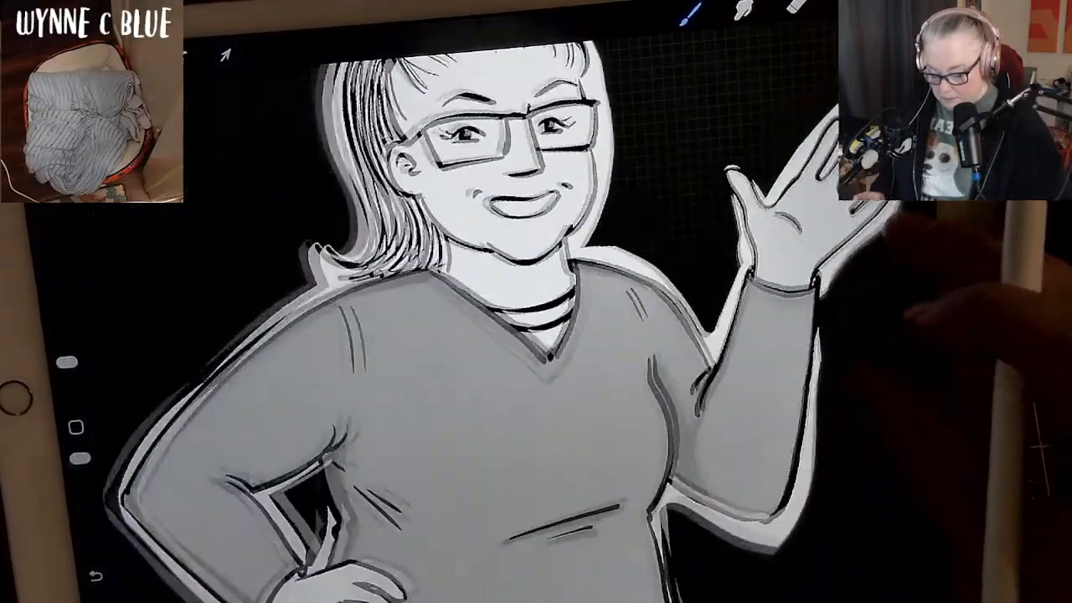
Paint light grey over the hand resting on the hip on Layer 15 and undo the misplaced ColorDrop fill.
{"action": "mouse_move", "coordinate": [909, 314]}
{"action": "left_mouse_down"}
{"action": "mouse_move", "coordinate": [863, 419]}
{"action": "mouse_move", "coordinate": [891, 335]}
{"action": "mouse_move", "coordinate": [921, 419]}
{"action": "mouse_move", "coordinate": [778, 276]}
{"action": "mouse_move", "coordinate": [801, 311]}
{"action": "mouse_move", "coordinate": [849, 288]}
{"action": "mouse_move", "coordinate": [862, 241]}
{"action": "mouse_move", "coordinate": [883, 251]}
{"action": "left_mouse_up"}
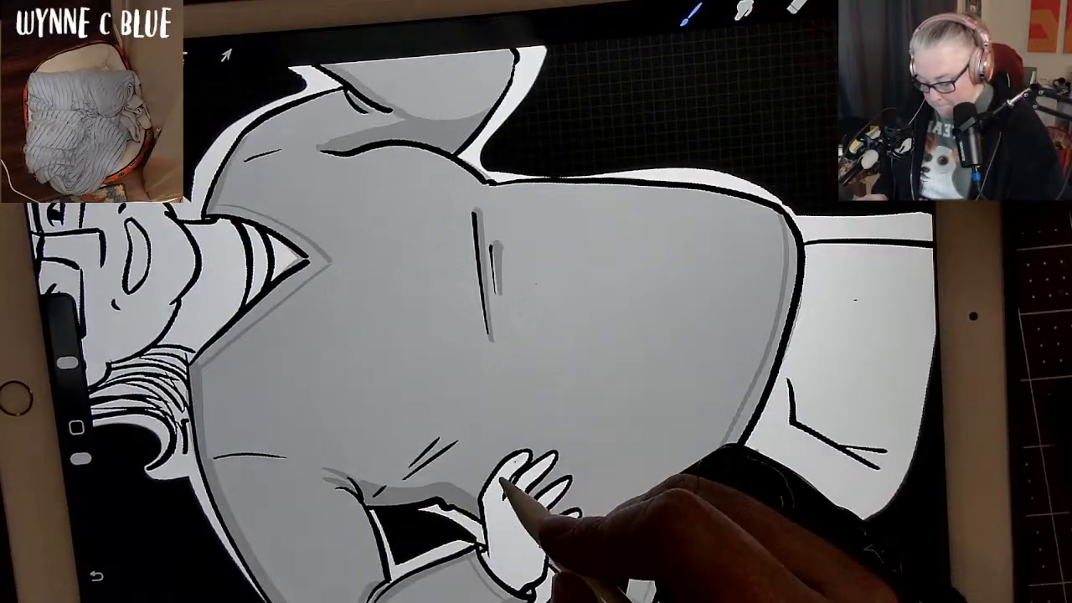
{"action": "mouse_move", "coordinate": [494, 486]}
{"action": "left_mouse_down"}
{"action": "mouse_move", "coordinate": [525, 458]}
{"action": "mouse_move", "coordinate": [488, 511]}
{"action": "mouse_move", "coordinate": [483, 502]}
{"action": "mouse_move", "coordinate": [494, 555]}
{"action": "left_mouse_up"}
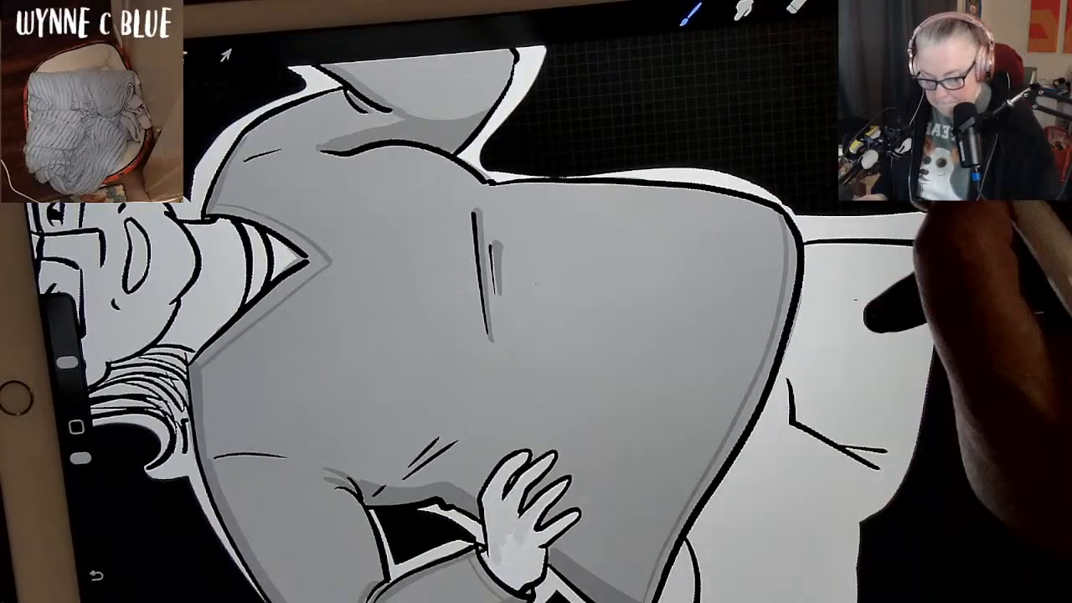
{"action": "left_click_drag", "start_coordinate": [897, 3], "coordinate": [727, 303]}
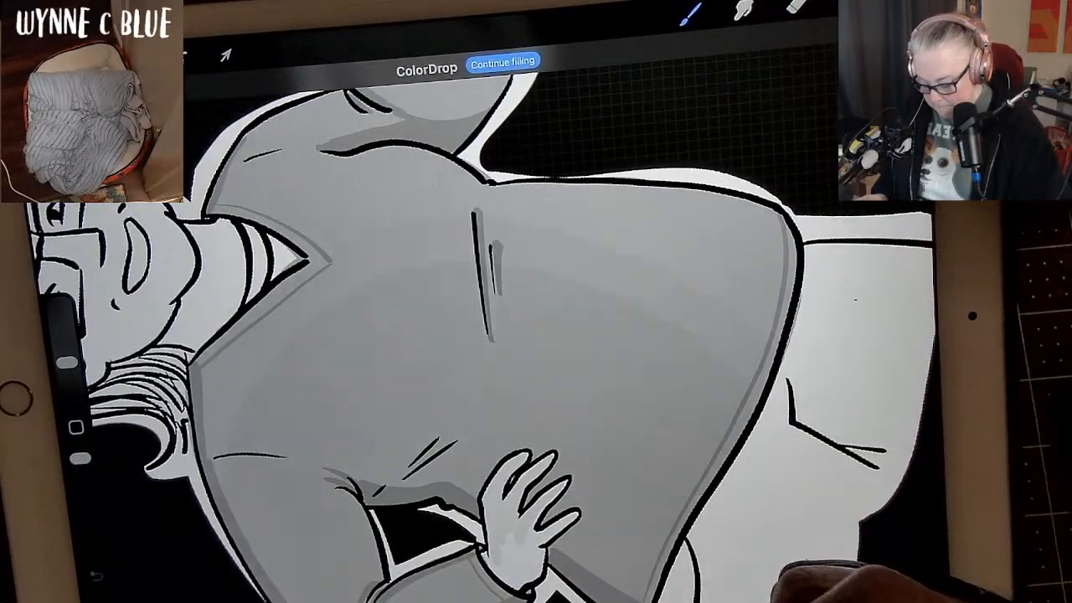
{"action": "key", "text": "ctrl+z"}
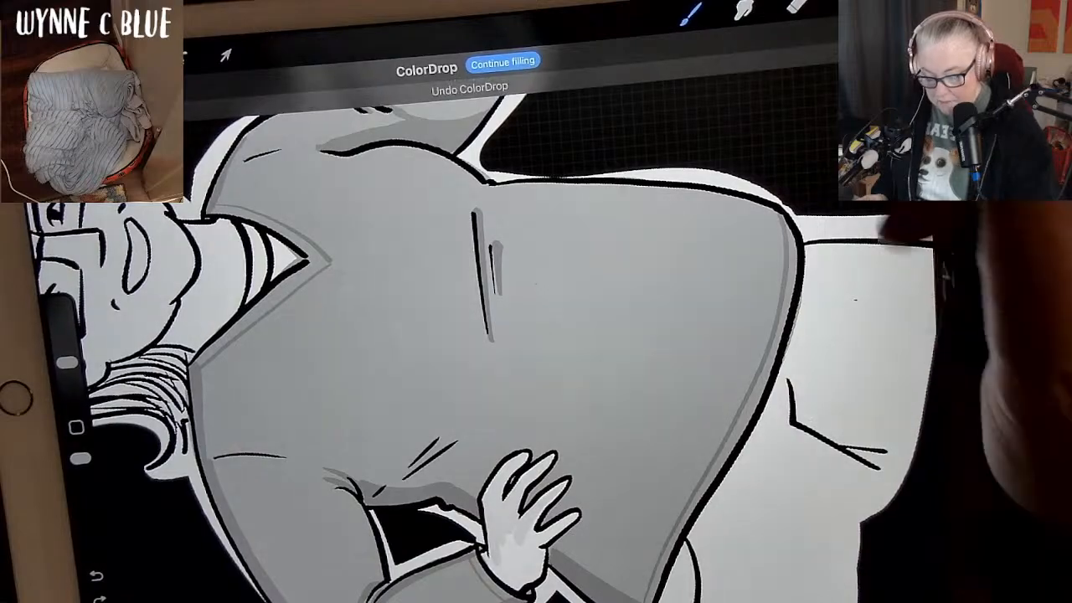
{"action": "left_click", "coordinate": [847, 4]}
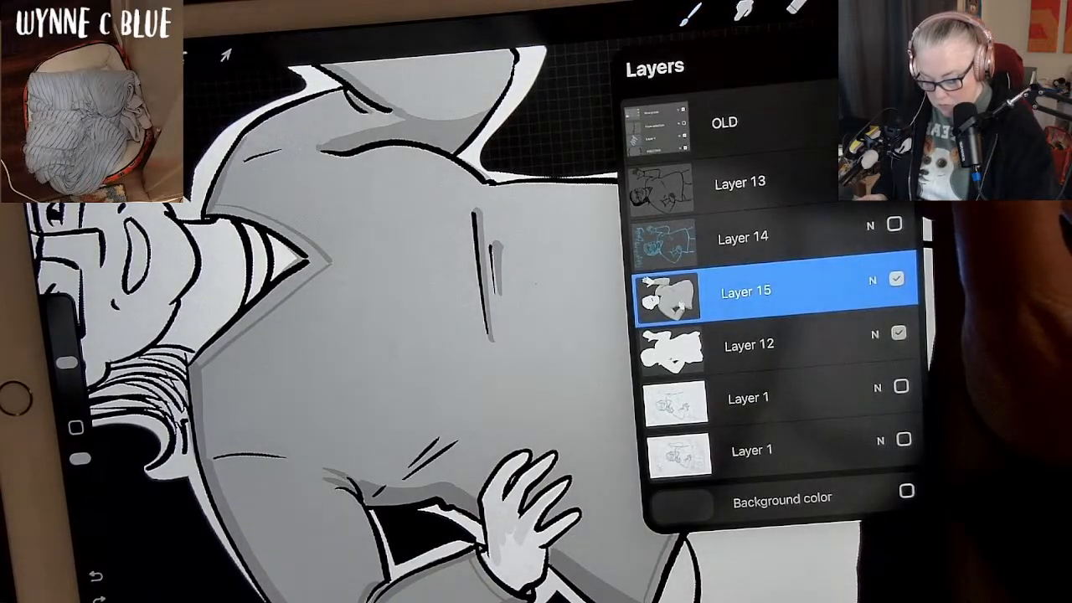
{"action": "left_click", "coordinate": [847, 3]}
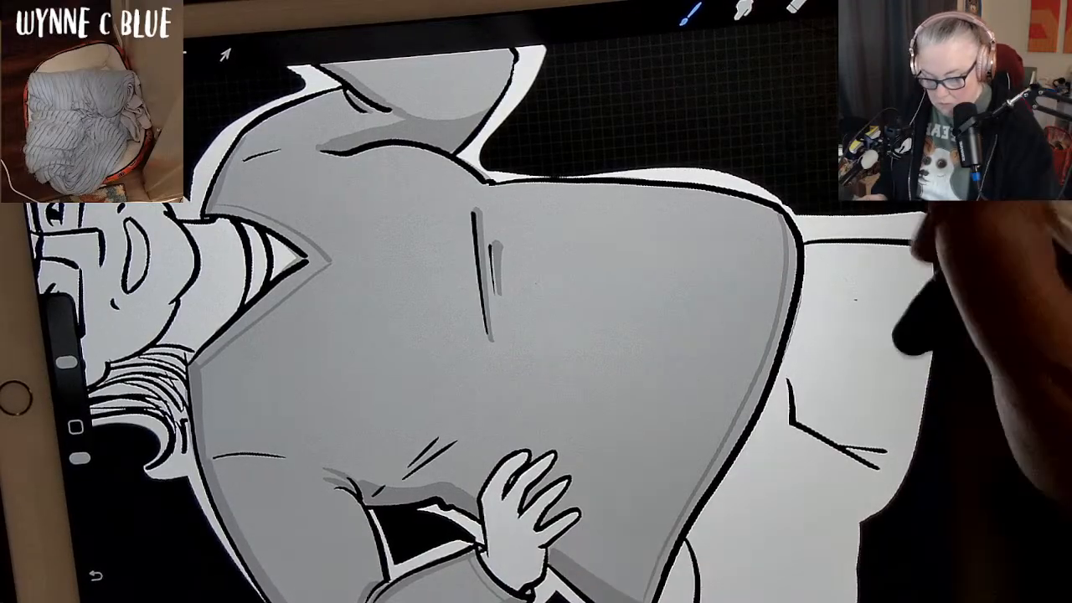
{"action": "left_click", "coordinate": [847, 4]}
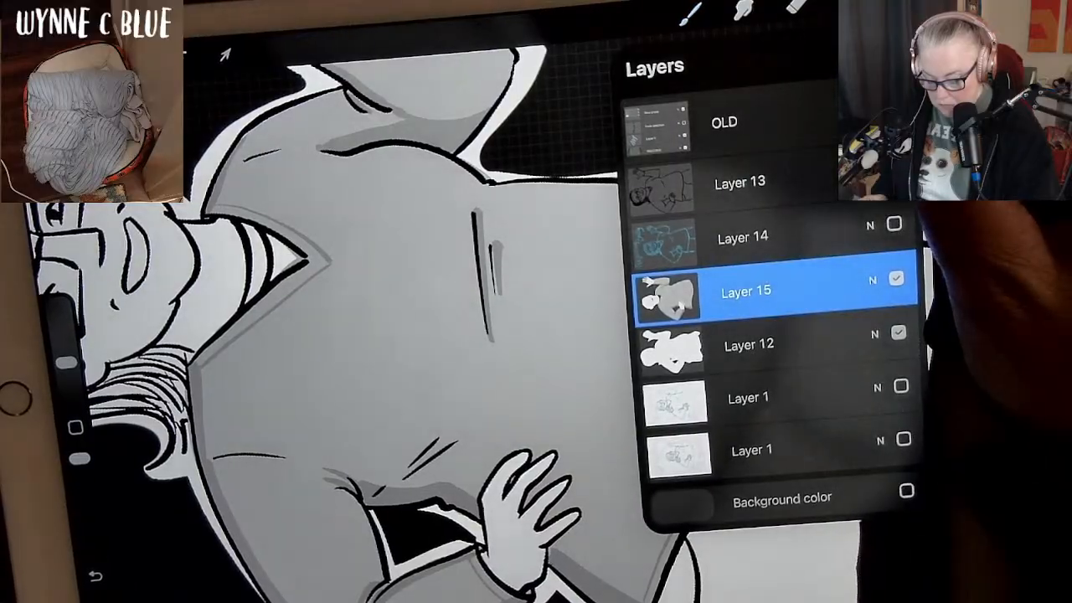
{"action": "left_click", "coordinate": [847, 4]}
{"action": "left_click_drag", "start_coordinate": [856, 283], "coordinate": [847, 369]}
{"action": "scroll", "coordinate": [645, 335], "scroll_direction": "down", "scroll_amount": 3}
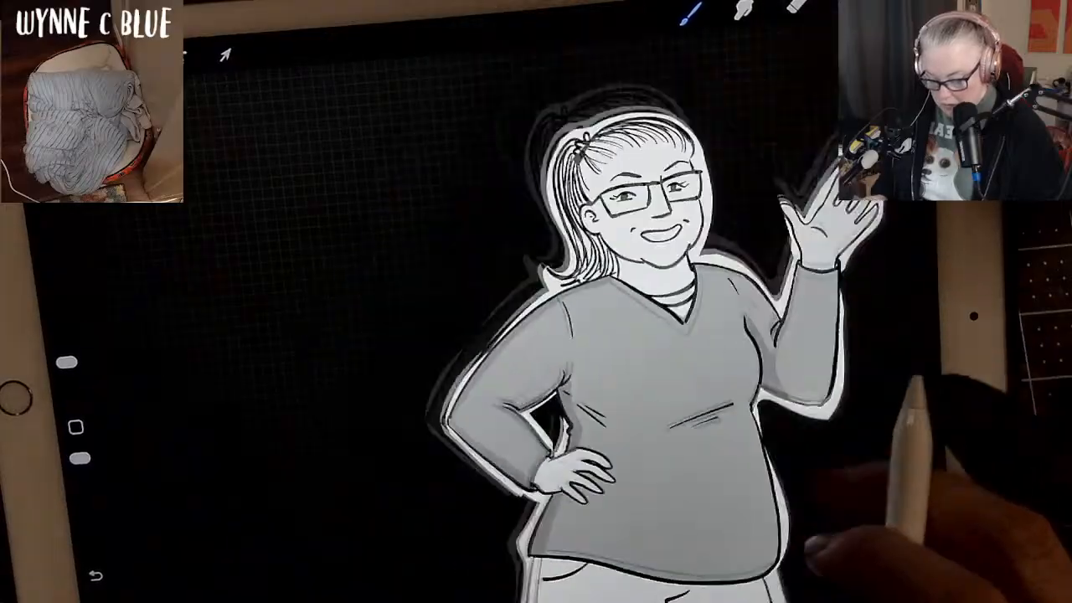
Enlarge the brush slightly and paint light grey on the neck below the chin.
{"action": "scroll", "coordinate": [645, 335], "scroll_direction": "up", "scroll_amount": 3}
{"action": "scroll", "coordinate": [644, 335], "scroll_direction": "up", "scroll_amount": 3}
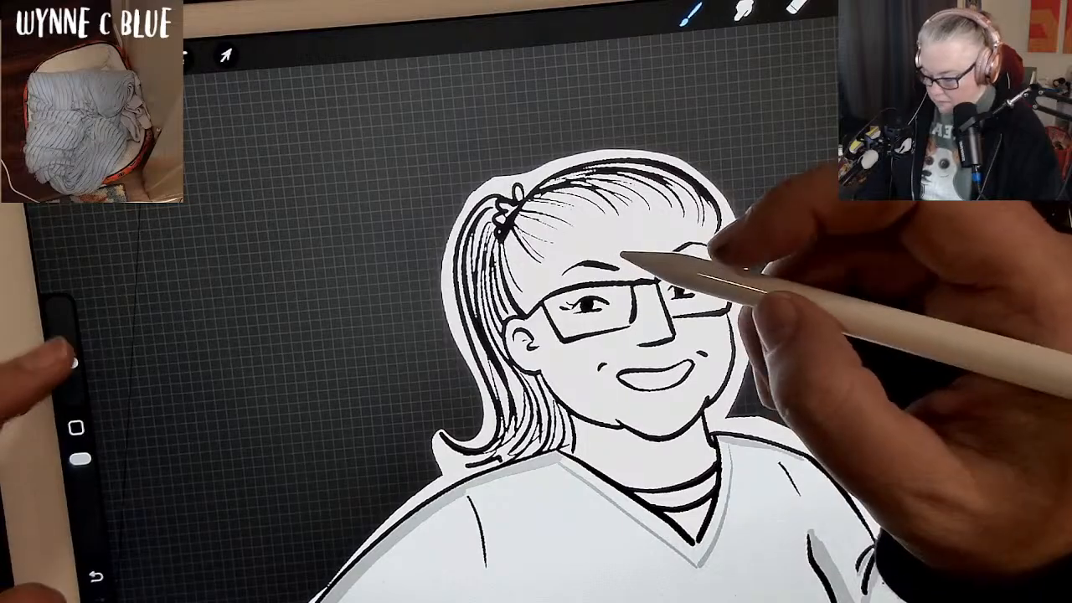
{"action": "left_click_drag", "start_coordinate": [67, 362], "coordinate": [65, 352]}
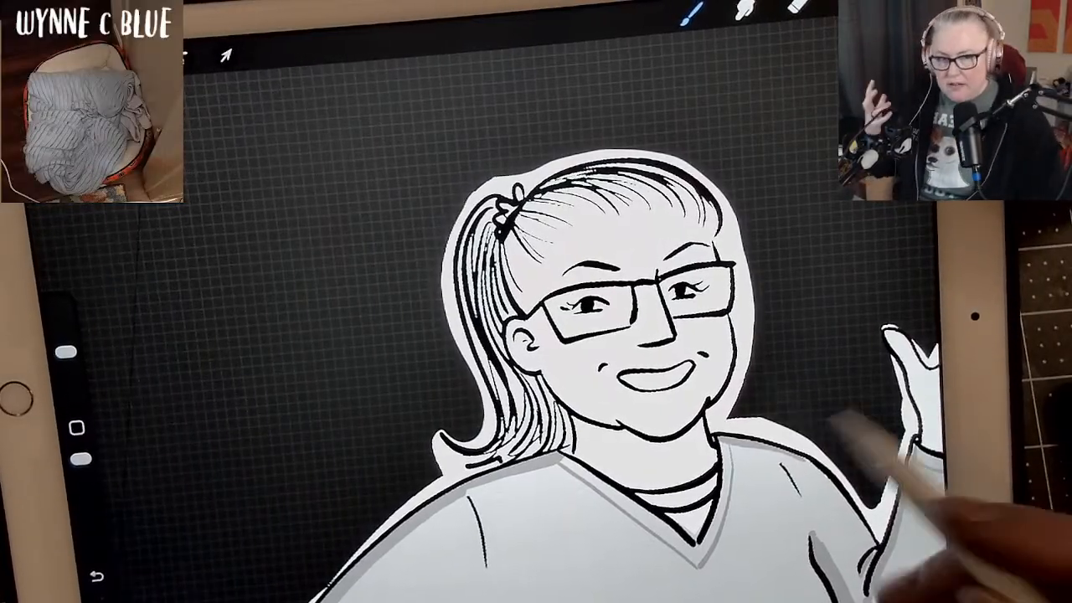
{"action": "scroll", "coordinate": [620, 335], "scroll_direction": "up", "scroll_amount": 3}
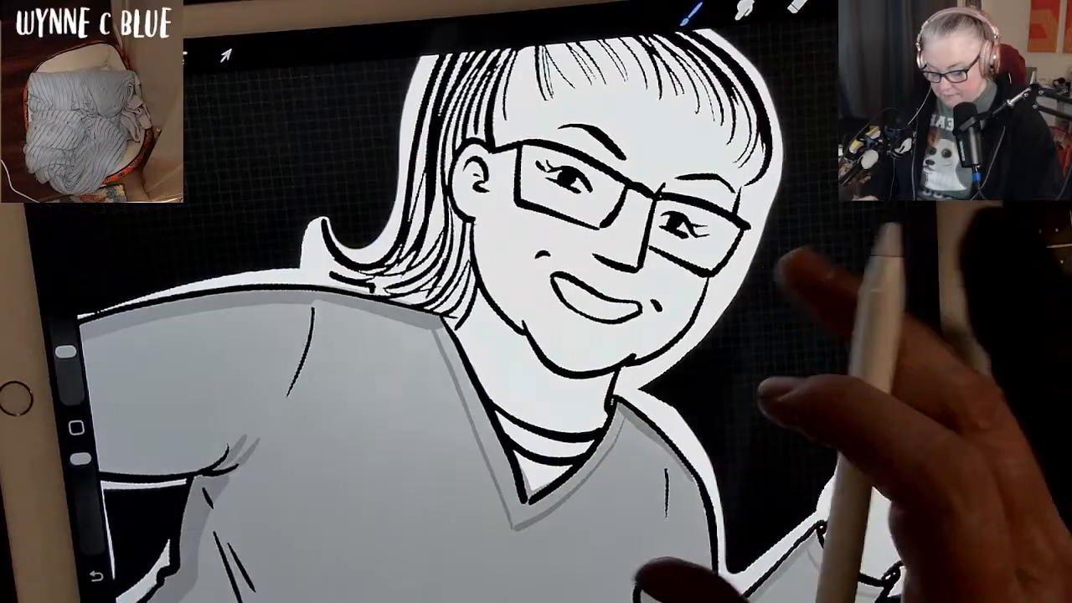
{"action": "scroll", "coordinate": [619, 335], "scroll_direction": "up", "scroll_amount": 1}
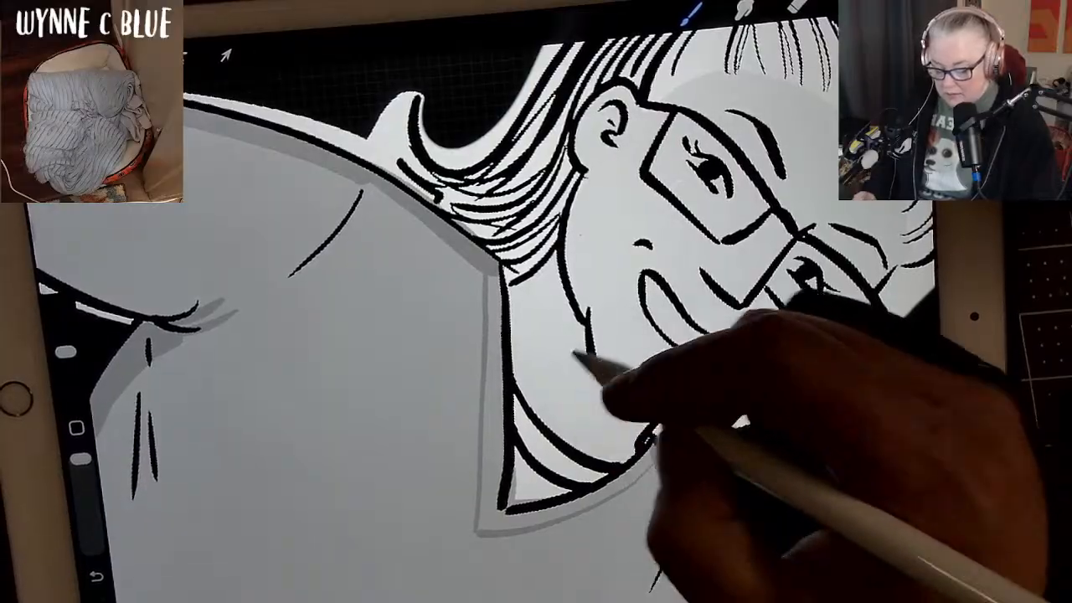
{"action": "scroll", "coordinate": [536, 335], "scroll_direction": "up", "scroll_amount": 3}
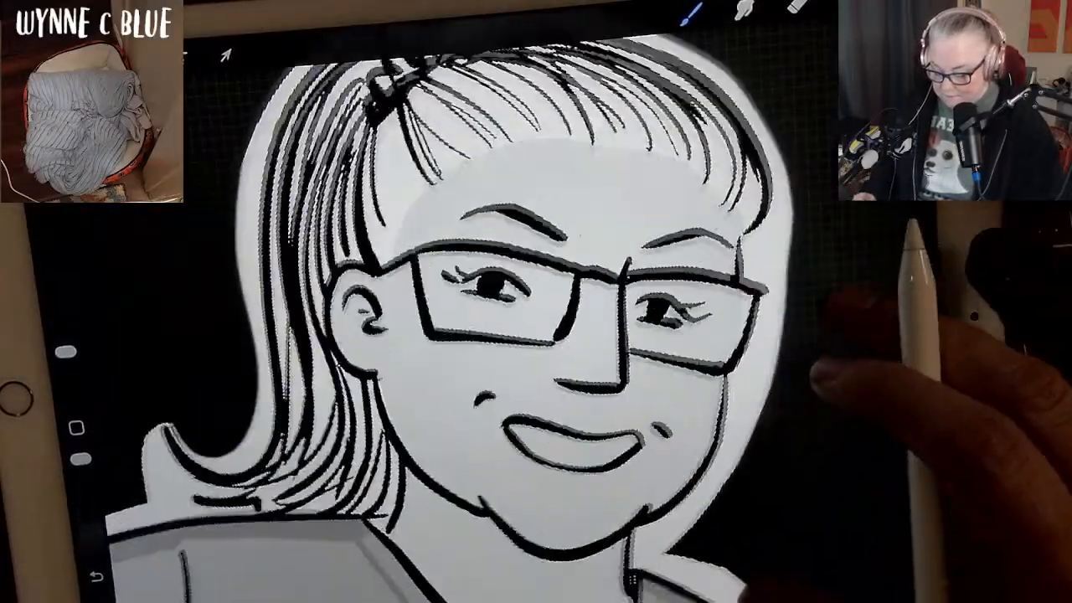
Choose white, reduce the brush size, and paint the teeth and the whites of both eyes.
{"action": "scroll", "coordinate": [536, 335], "scroll_direction": "up", "scroll_amount": 2}
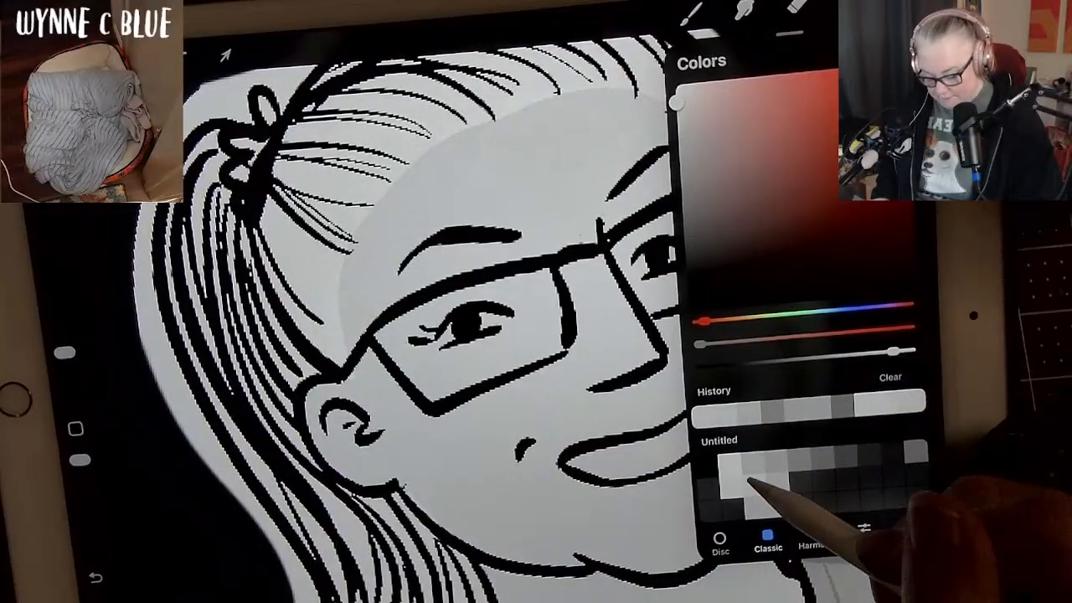
{"action": "left_click", "coordinate": [731, 467]}
{"action": "left_click", "coordinate": [896, 5]}
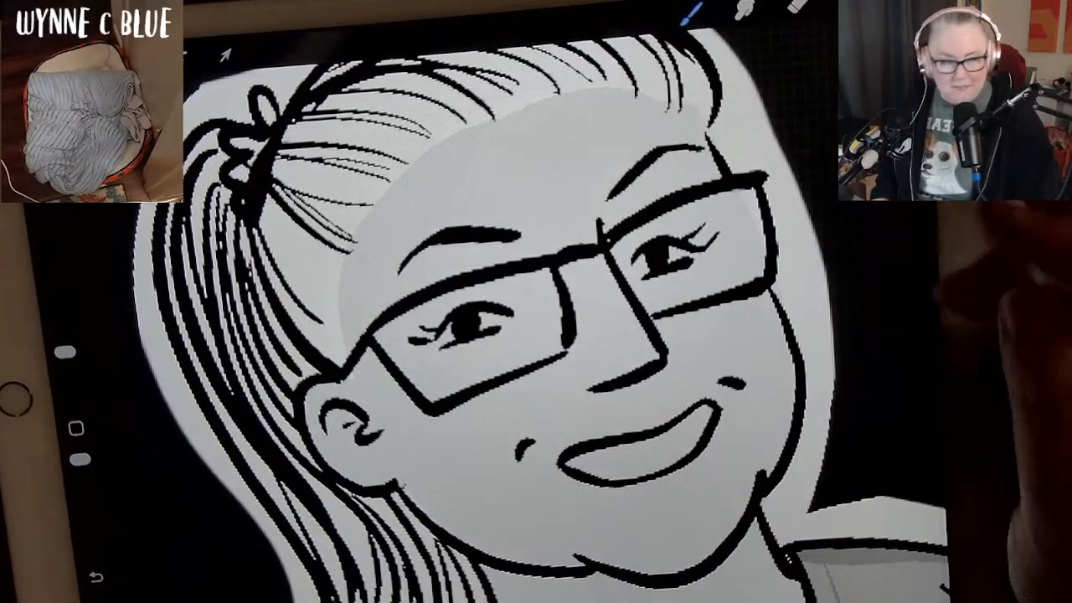
{"action": "scroll", "coordinate": [687, 368], "scroll_direction": "up", "scroll_amount": 2}
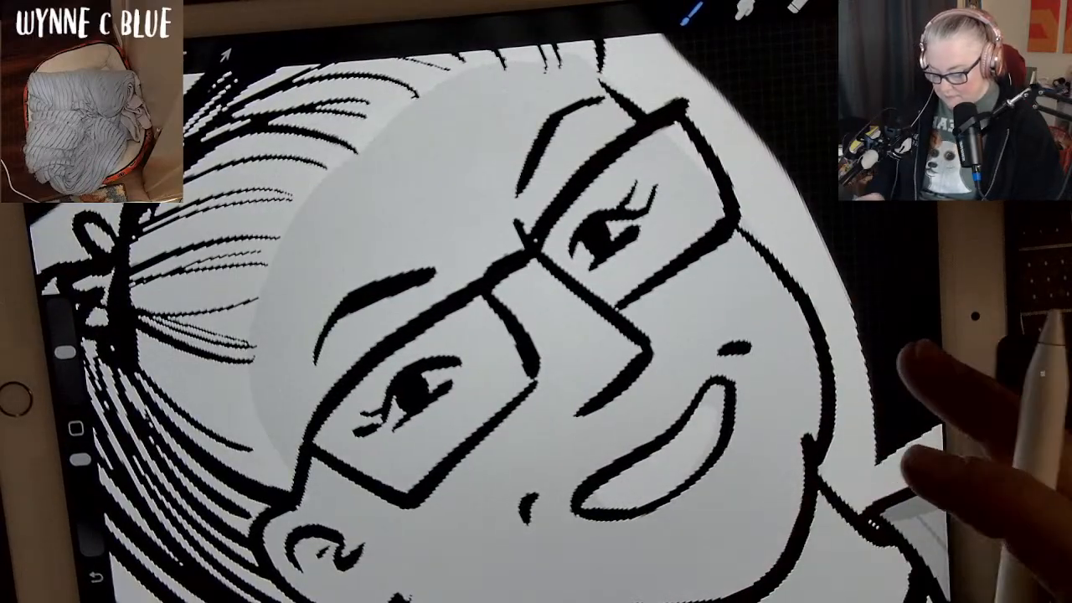
{"action": "left_click_drag", "start_coordinate": [65, 352], "coordinate": [67, 368]}
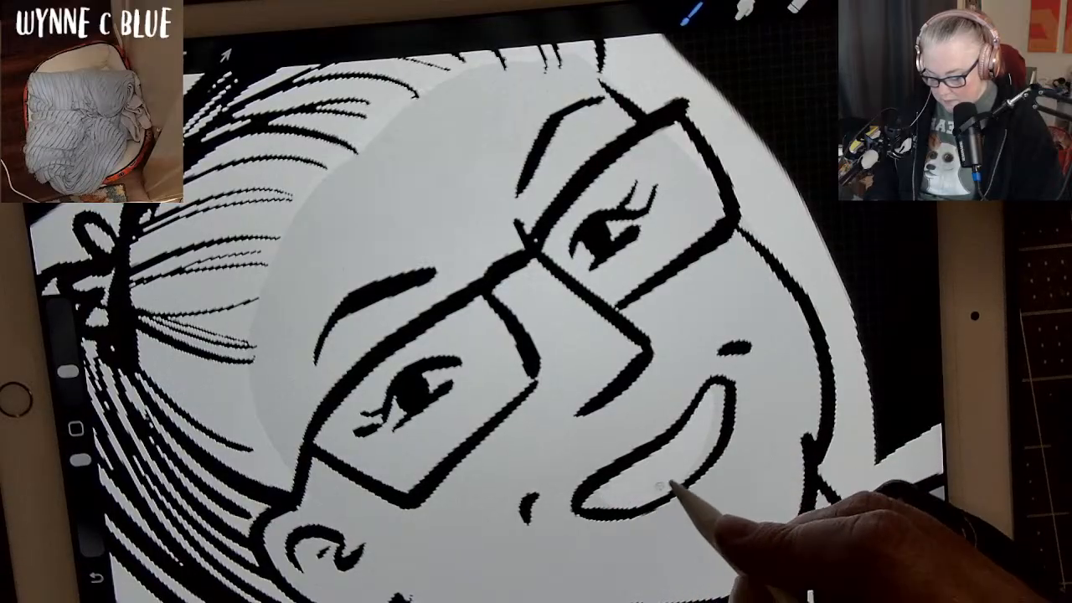
{"action": "mouse_move", "coordinate": [712, 406]}
{"action": "left_mouse_down"}
{"action": "mouse_move", "coordinate": [723, 408]}
{"action": "mouse_move", "coordinate": [712, 425]}
{"action": "left_mouse_up"}
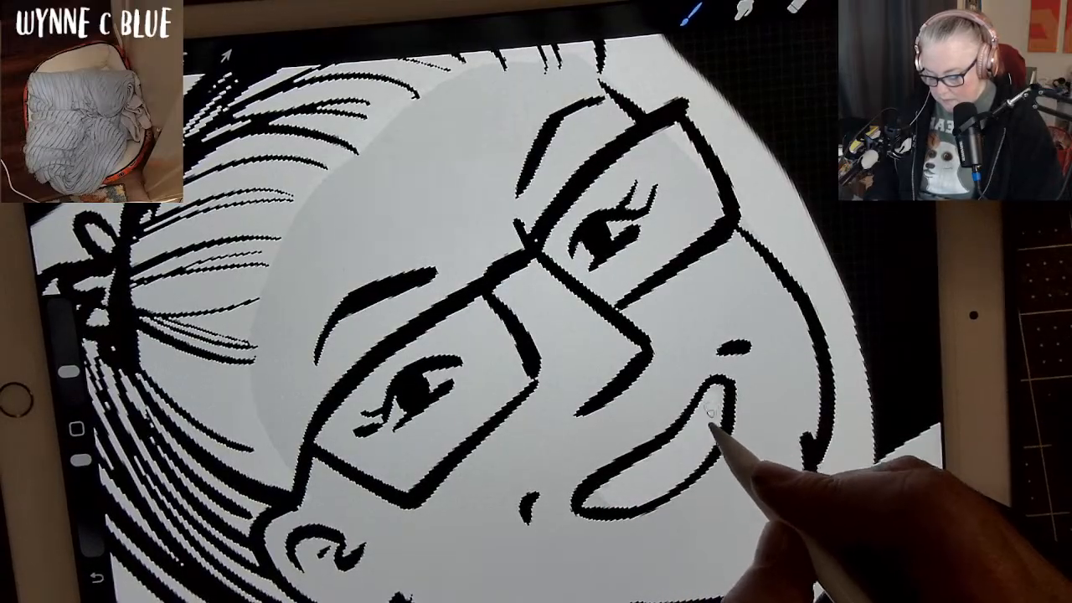
{"action": "mouse_move", "coordinate": [443, 378]}
{"action": "left_mouse_down"}
{"action": "mouse_move", "coordinate": [411, 392]}
{"action": "mouse_move", "coordinate": [400, 419]}
{"action": "left_mouse_up"}
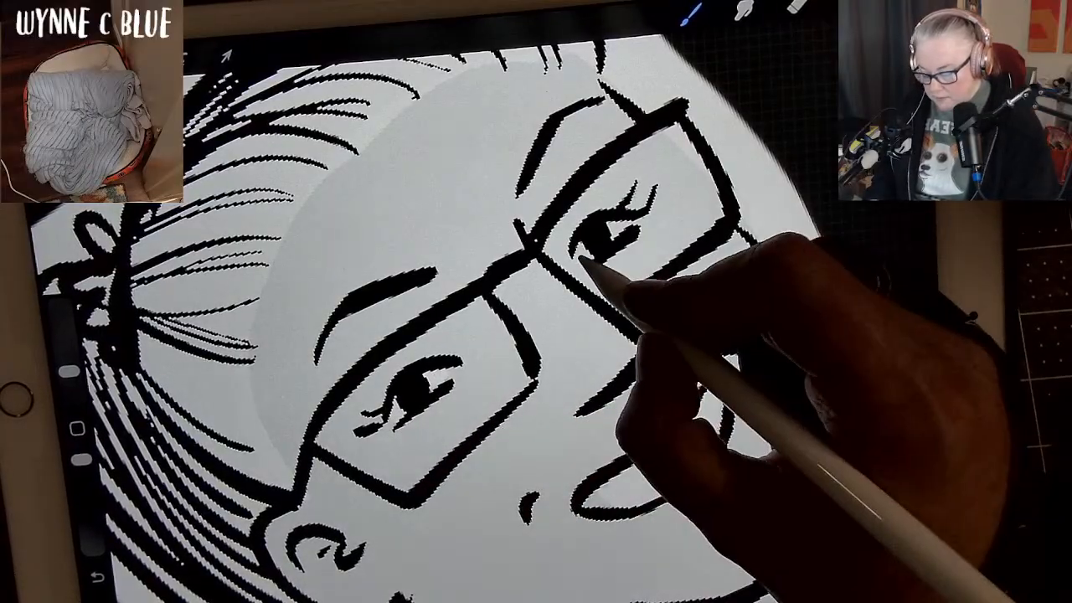
{"action": "left_click_drag", "start_coordinate": [591, 257], "coordinate": [623, 230]}
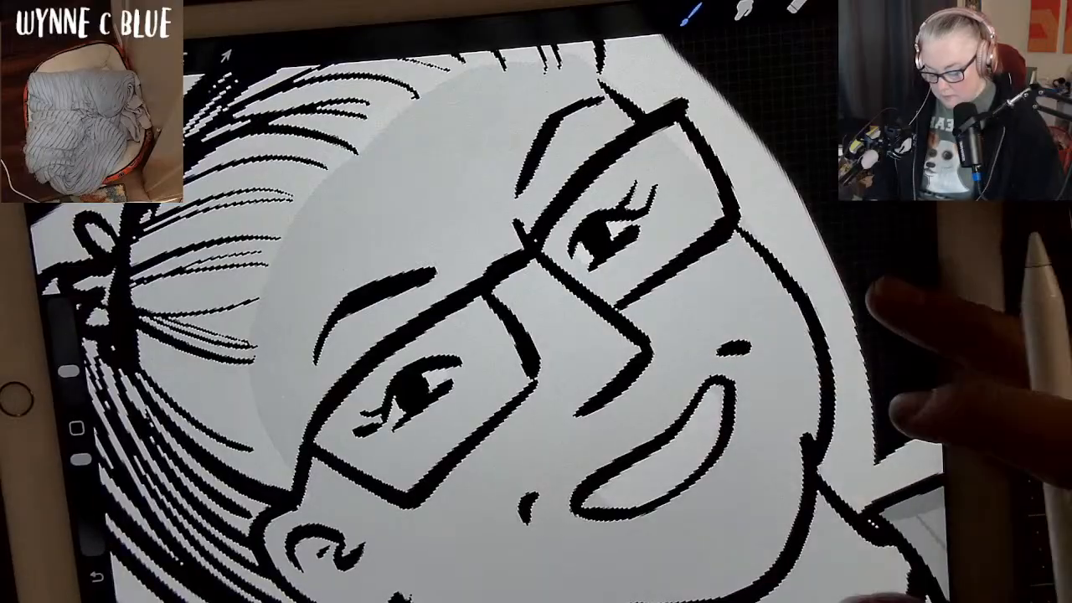
Choose a light grey swatch from the palette for shading the face and undo the last test change.
{"action": "scroll", "coordinate": [846, 406], "scroll_direction": "down", "scroll_amount": 3}
{"action": "scroll", "coordinate": [846, 406], "scroll_direction": "up", "scroll_amount": 2}
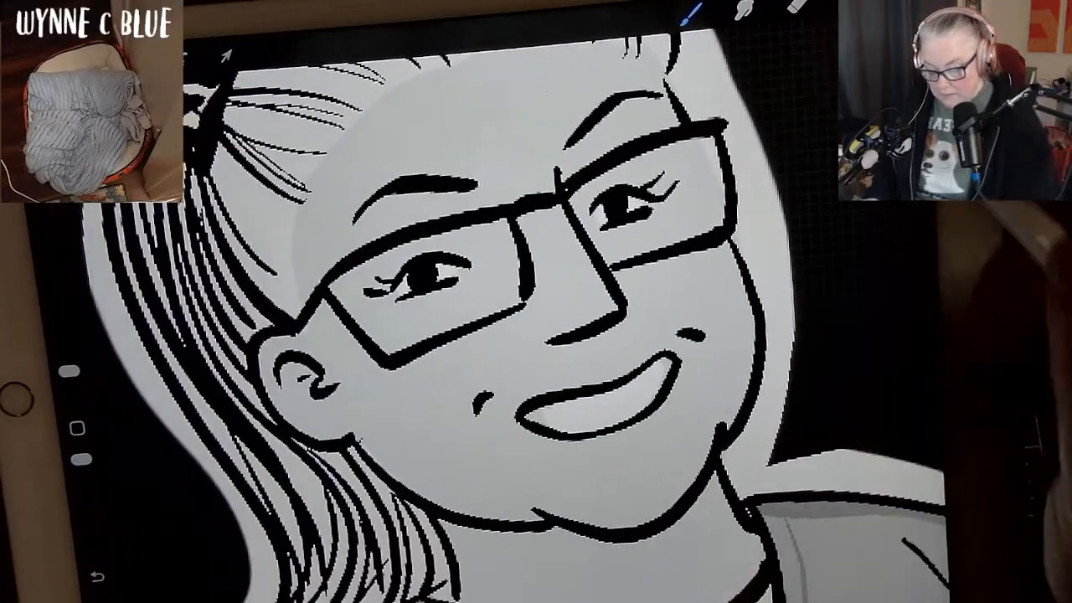
{"action": "left_click", "coordinate": [899, 3]}
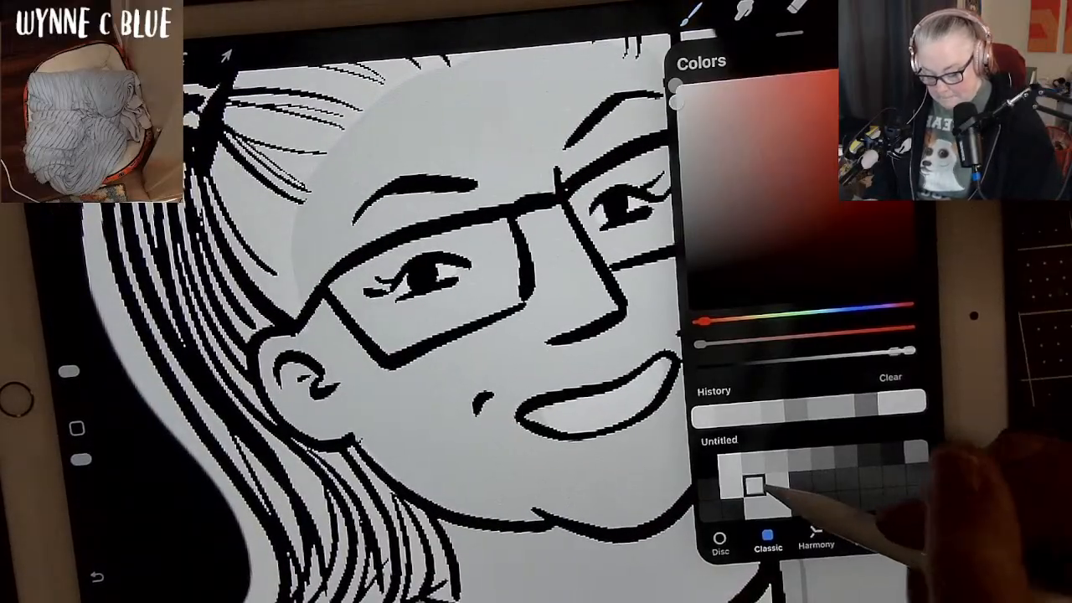
{"action": "left_click", "coordinate": [756, 485]}
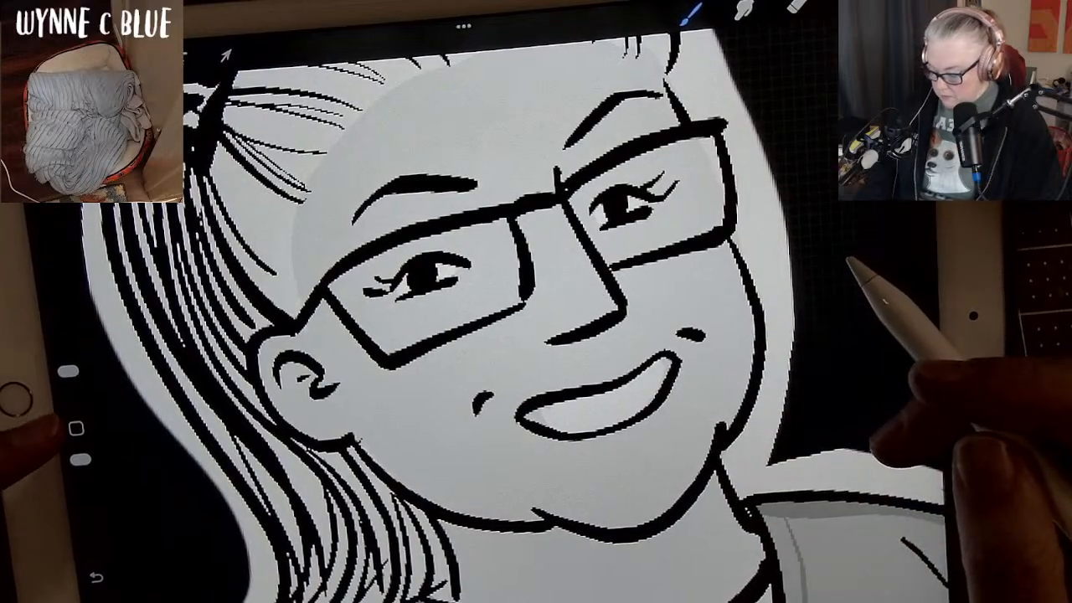
{"action": "left_click", "coordinate": [847, 4]}
{"action": "left_click", "coordinate": [899, 2]}
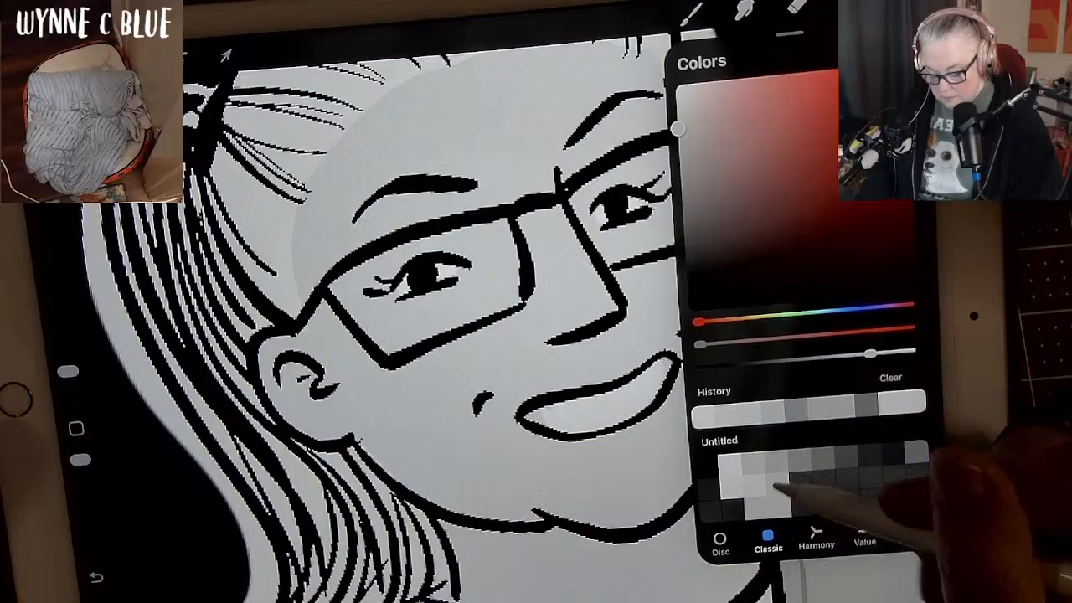
{"action": "left_click", "coordinate": [749, 483]}
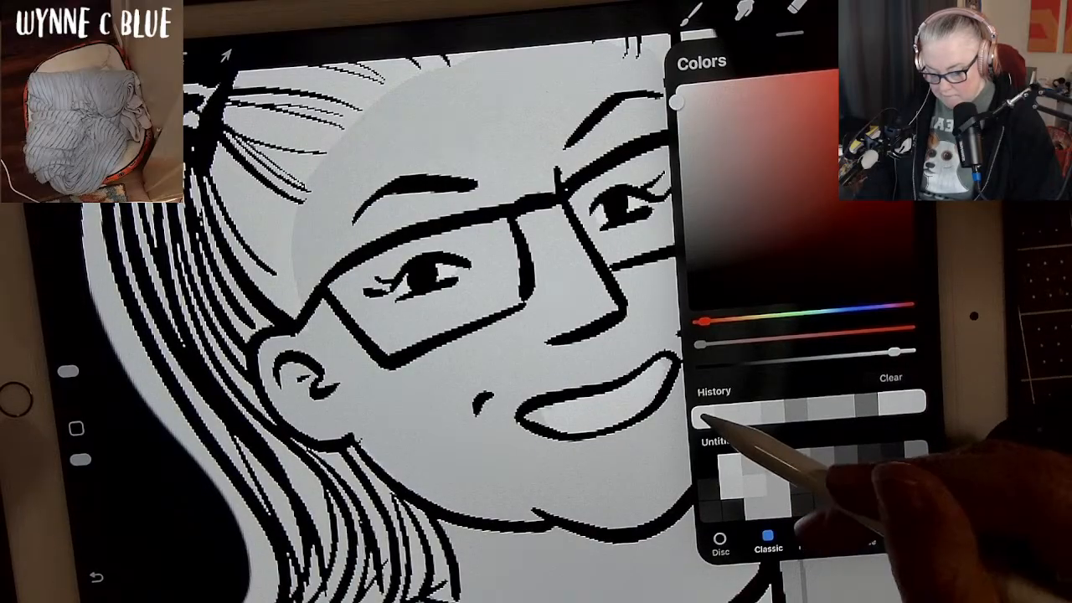
{"action": "left_click", "coordinate": [707, 419]}
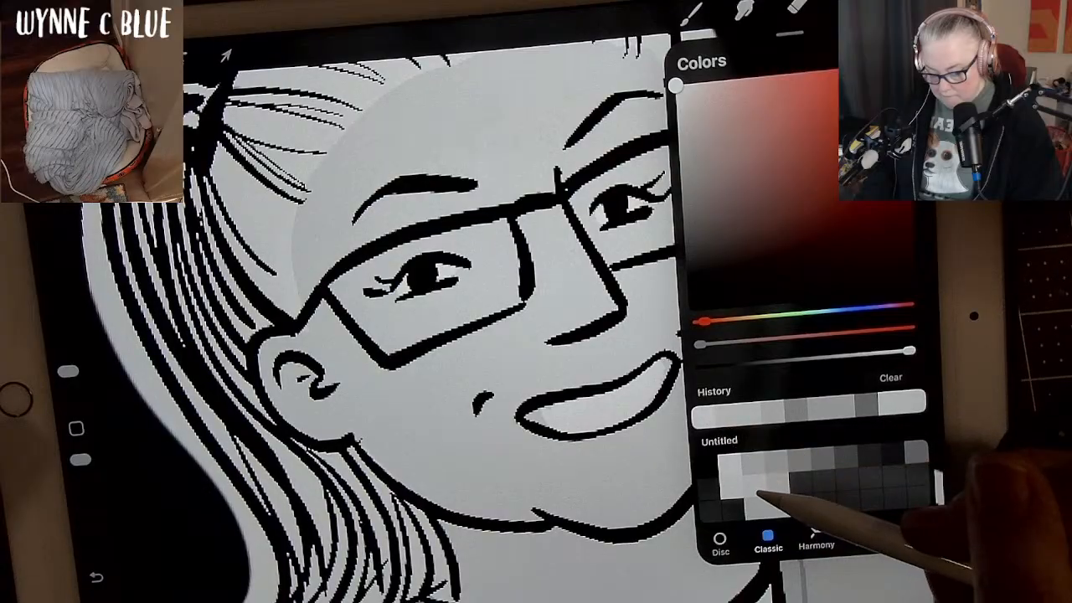
{"action": "left_click", "coordinate": [757, 491]}
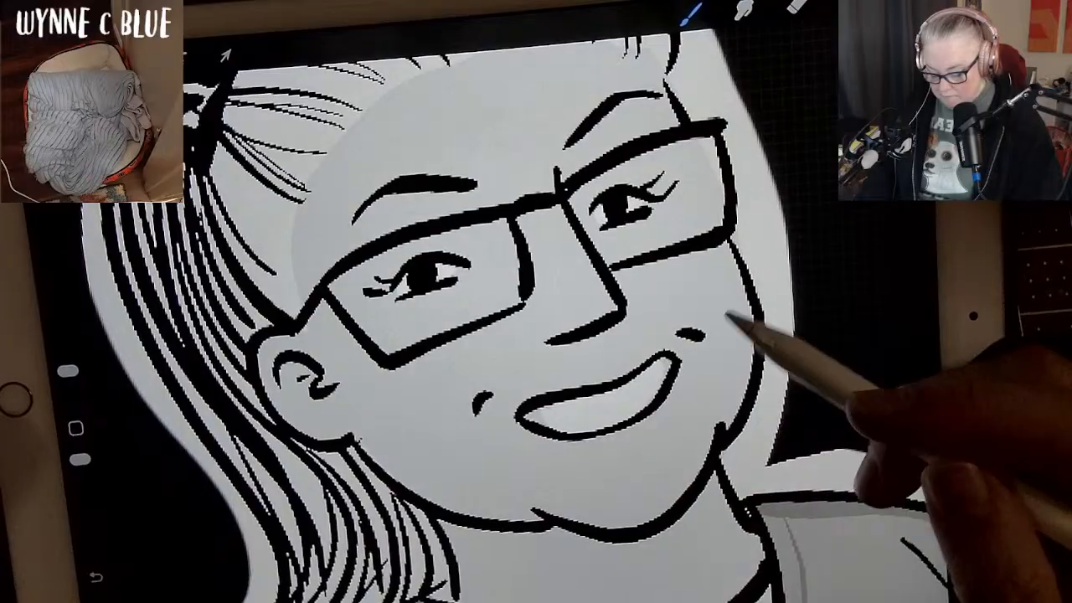
{"action": "key", "text": "ctrl+z"}
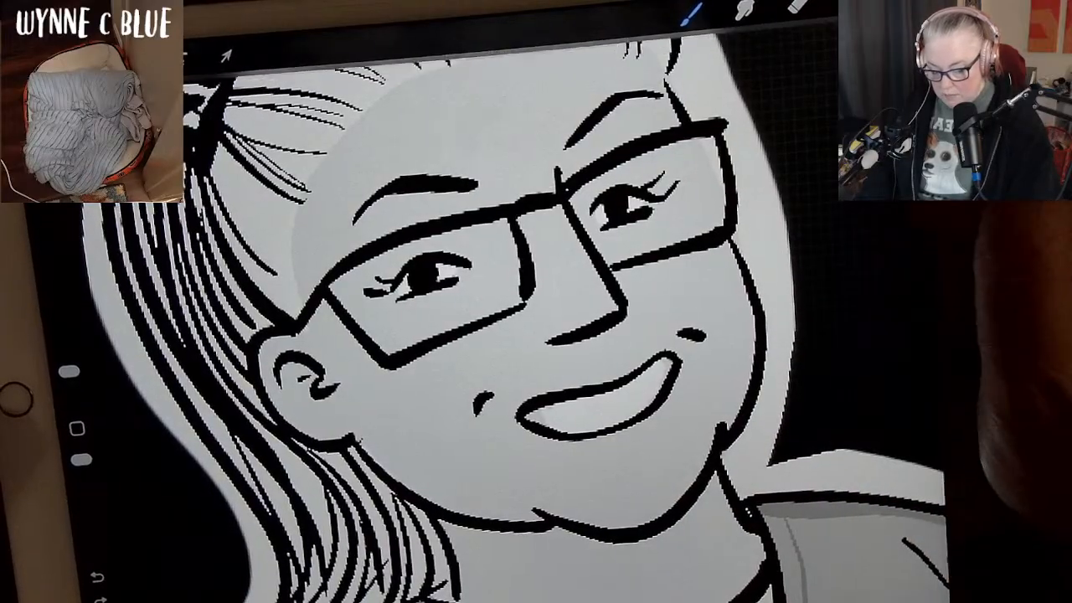
Try a slightly darker grey shadow along the side of the face from the temple to the jaw, and undo it.
{"action": "left_click", "coordinate": [898, 3]}
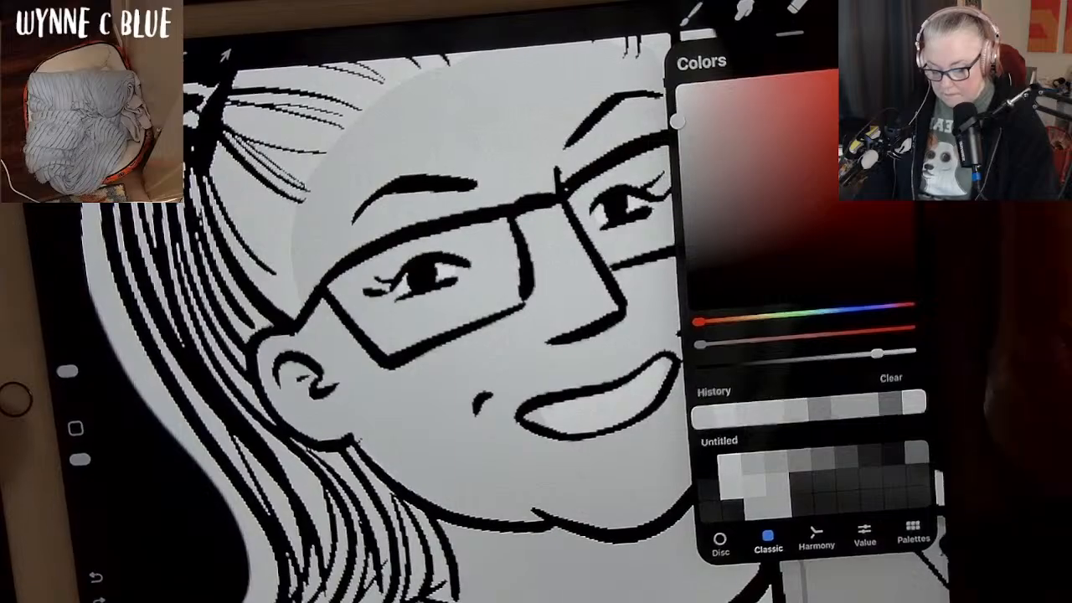
{"action": "left_click", "coordinate": [898, 3]}
{"action": "scroll", "coordinate": [535, 335], "scroll_direction": "down", "scroll_amount": 2}
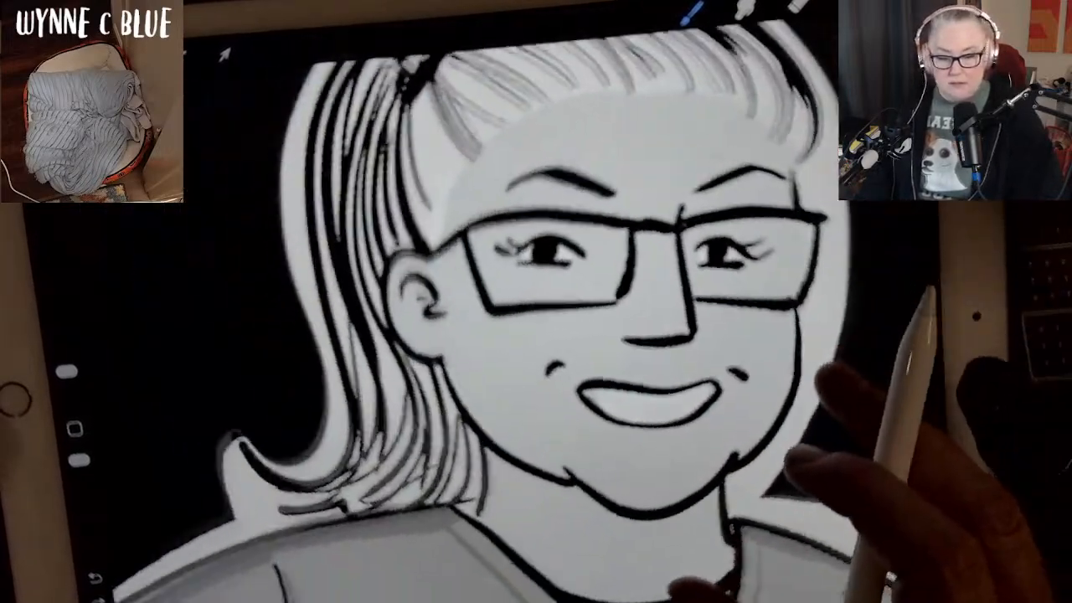
{"action": "scroll", "coordinate": [536, 335], "scroll_direction": "down", "scroll_amount": 2}
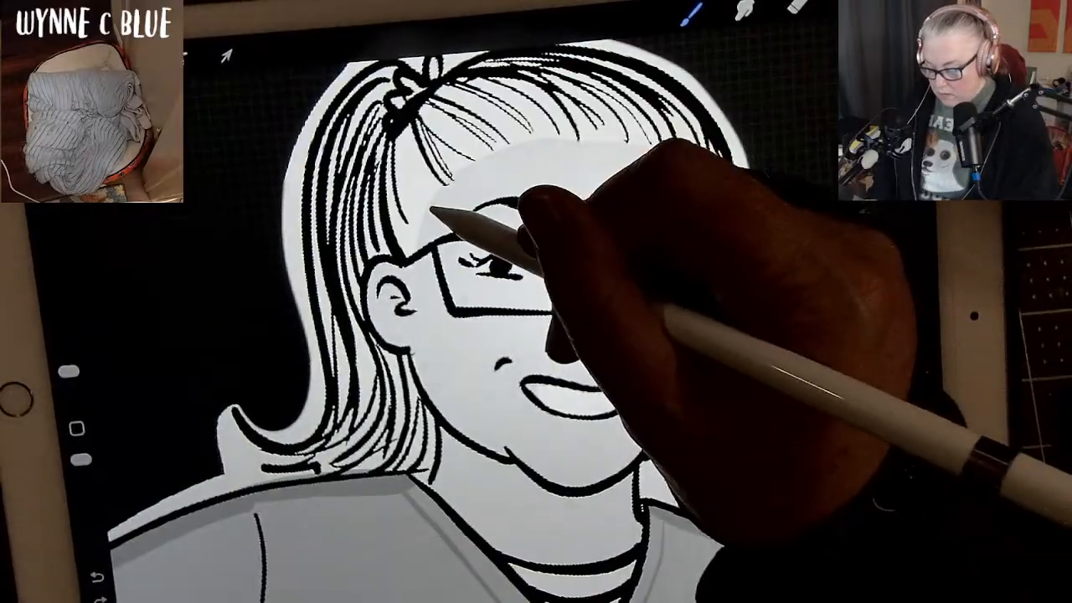
{"action": "left_click_drag", "start_coordinate": [431, 378], "coordinate": [478, 448]}
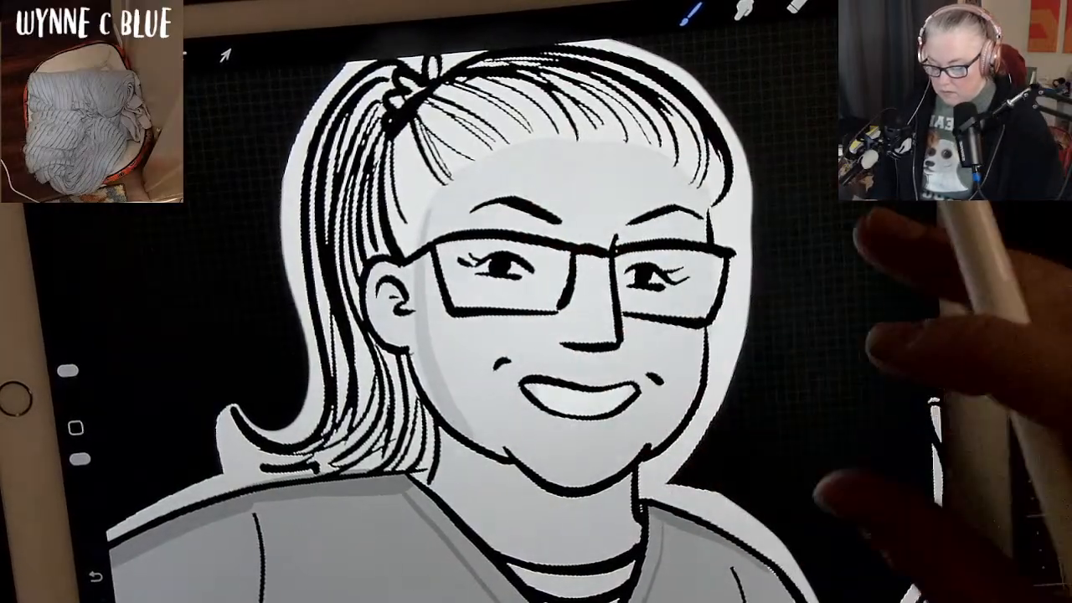
{"action": "key", "text": "ctrl+z"}
Show the background color again behind the waving woman.
{"action": "left_click", "coordinate": [847, 3]}
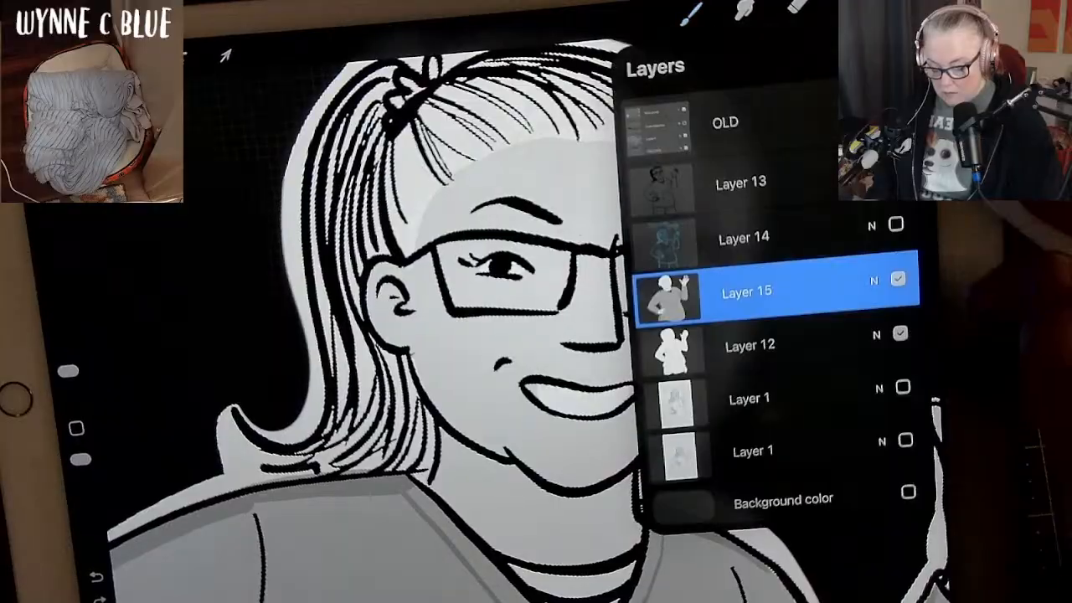
{"action": "left_click", "coordinate": [907, 491]}
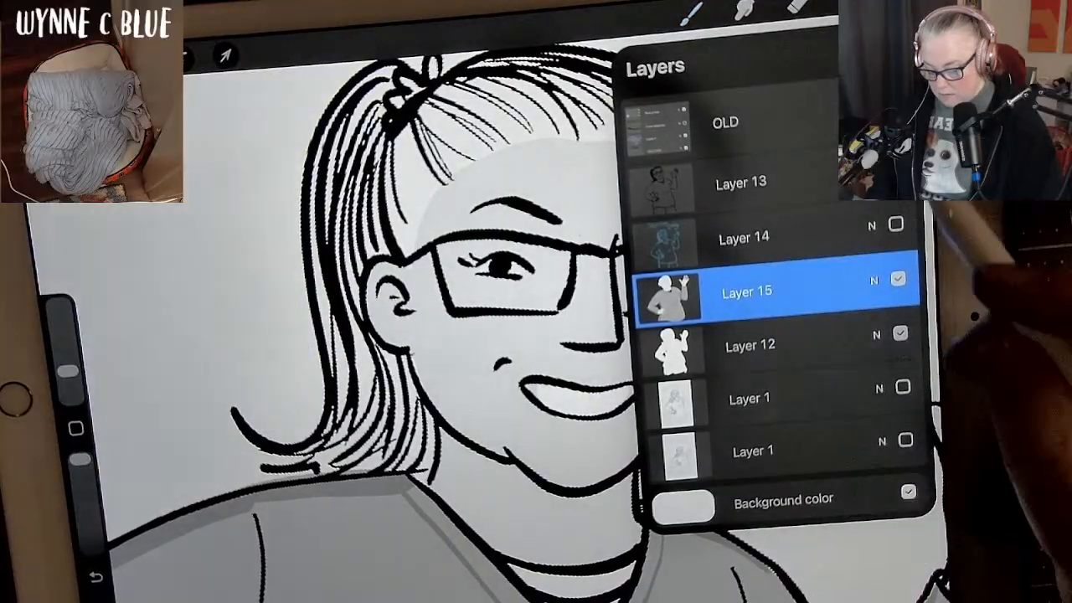
{"action": "left_click", "coordinate": [848, 4]}
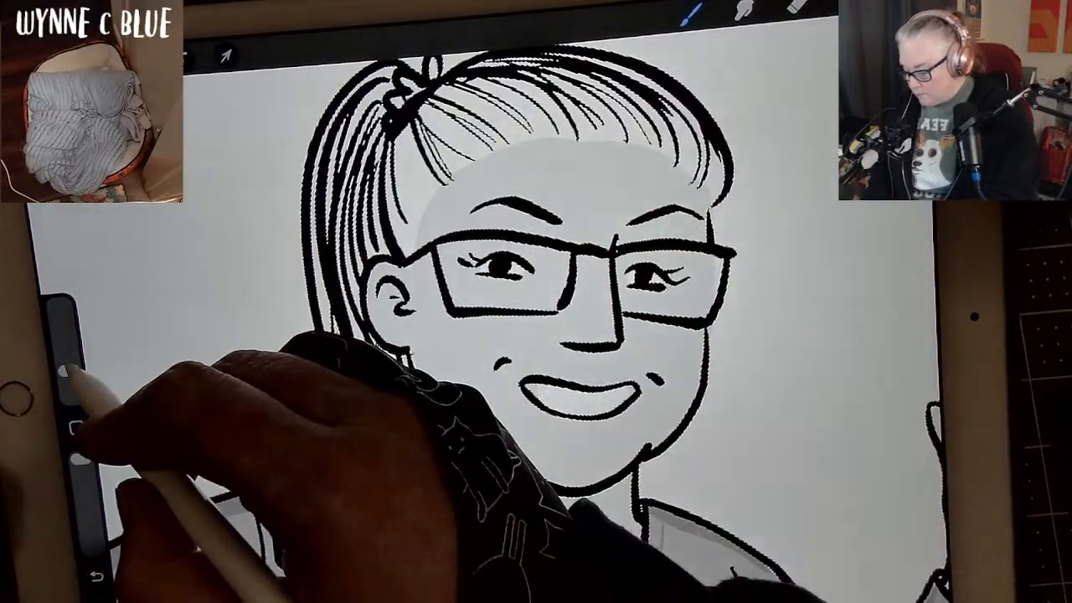
Enlarge the brush slightly and paint a soft grey shadow along the face from temple to jaw, including the ear and jaw crease.
{"action": "left_click_drag", "start_coordinate": [67, 370], "coordinate": [67, 358]}
{"action": "mouse_move", "coordinate": [436, 206]}
{"action": "left_mouse_down"}
{"action": "mouse_move", "coordinate": [419, 272]}
{"action": "mouse_move", "coordinate": [427, 357]}
{"action": "mouse_move", "coordinate": [459, 410]}
{"action": "mouse_move", "coordinate": [514, 453]}
{"action": "left_mouse_up"}
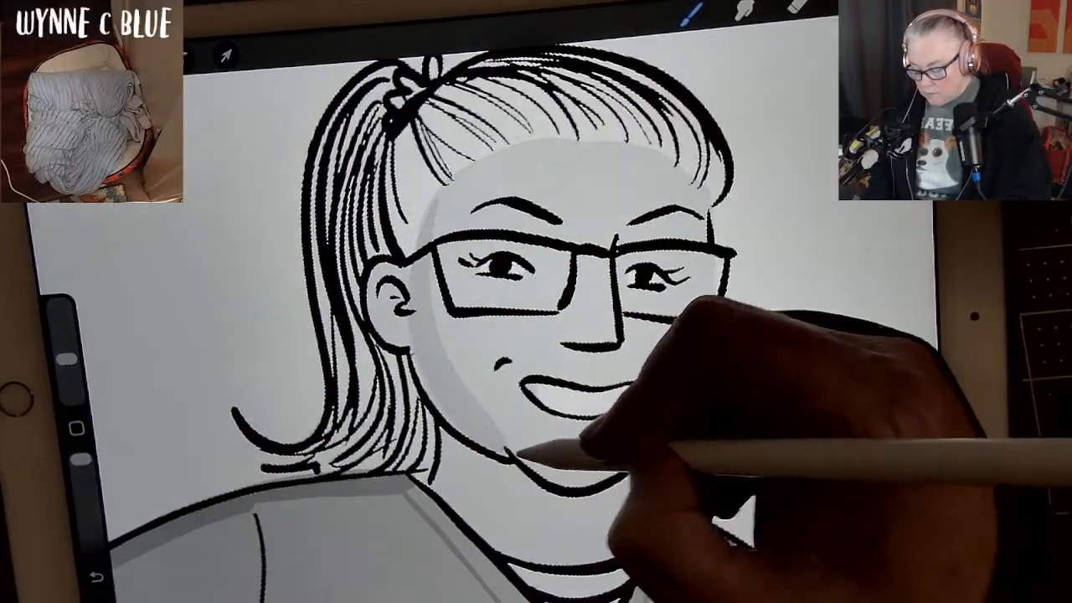
{"action": "mouse_move", "coordinate": [395, 282]}
{"action": "left_mouse_down"}
{"action": "mouse_move", "coordinate": [398, 322]}
{"action": "mouse_move", "coordinate": [395, 310]}
{"action": "left_mouse_up"}
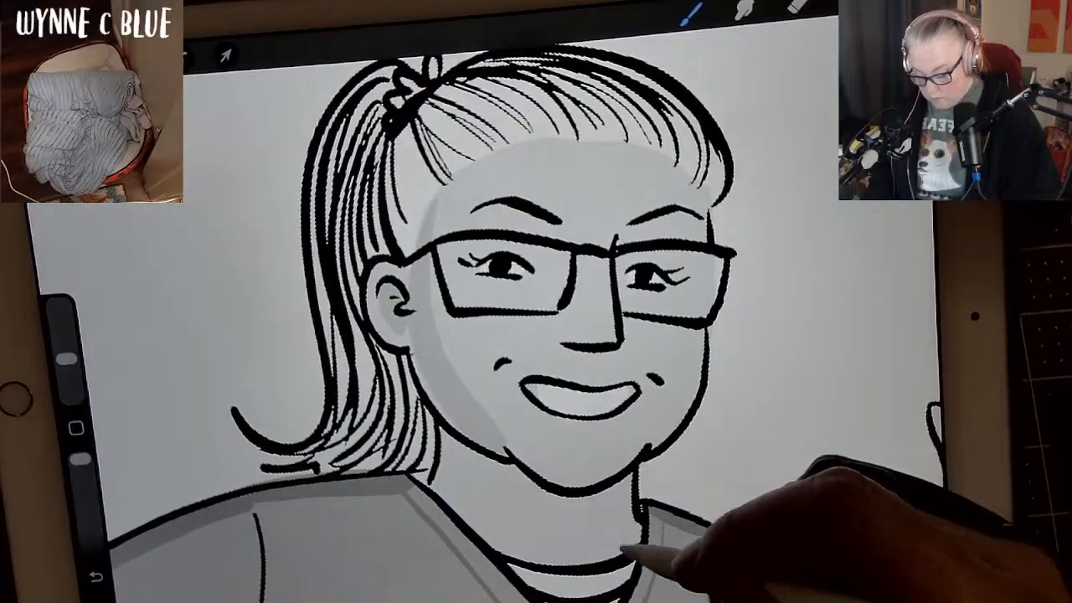
{"action": "mouse_move", "coordinate": [509, 437]}
{"action": "left_mouse_down"}
{"action": "mouse_move", "coordinate": [503, 421]}
{"action": "mouse_move", "coordinate": [514, 454]}
{"action": "left_mouse_up"}
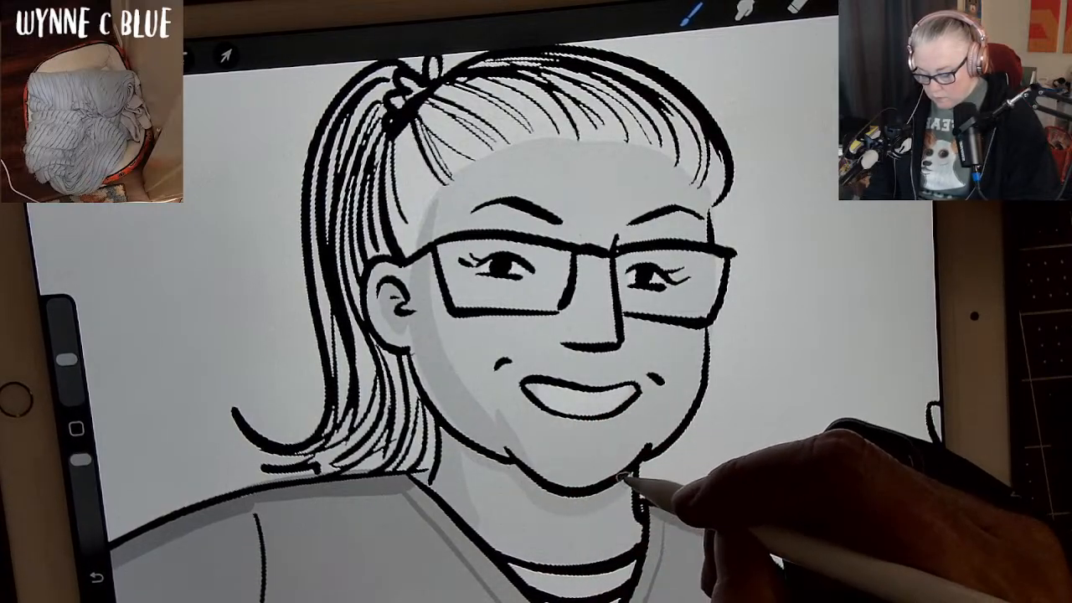
Undo the last stroke and paint a curved grey shadow on the neck beneath the chin.
{"action": "key", "text": "ctrl+z"}
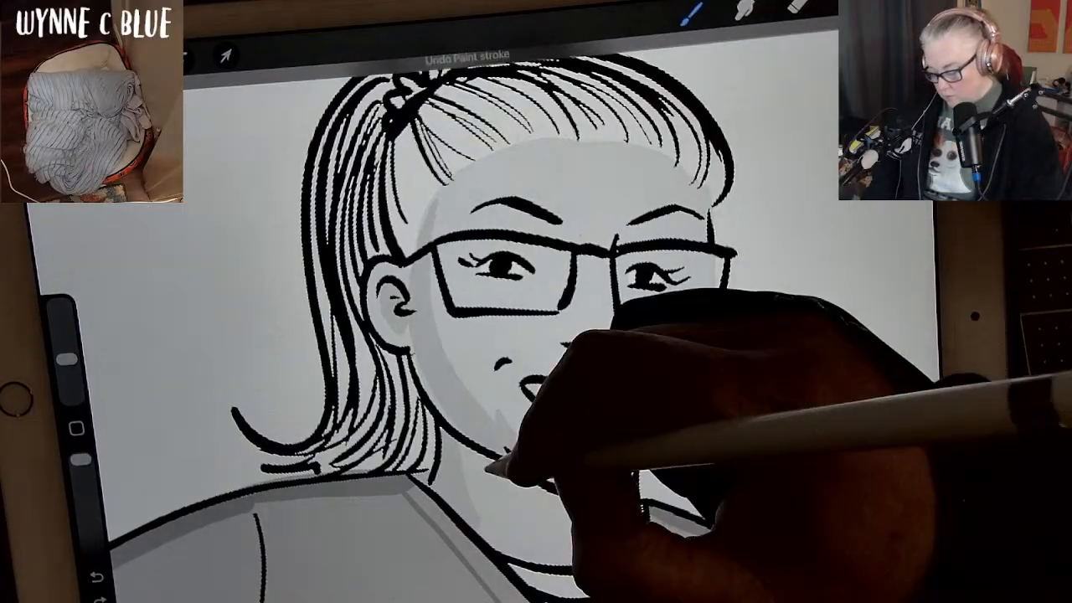
{"action": "mouse_move", "coordinate": [489, 463]}
{"action": "left_mouse_down"}
{"action": "mouse_move", "coordinate": [545, 503]}
{"action": "mouse_move", "coordinate": [589, 511]}
{"action": "mouse_move", "coordinate": [641, 483]}
{"action": "left_mouse_up"}
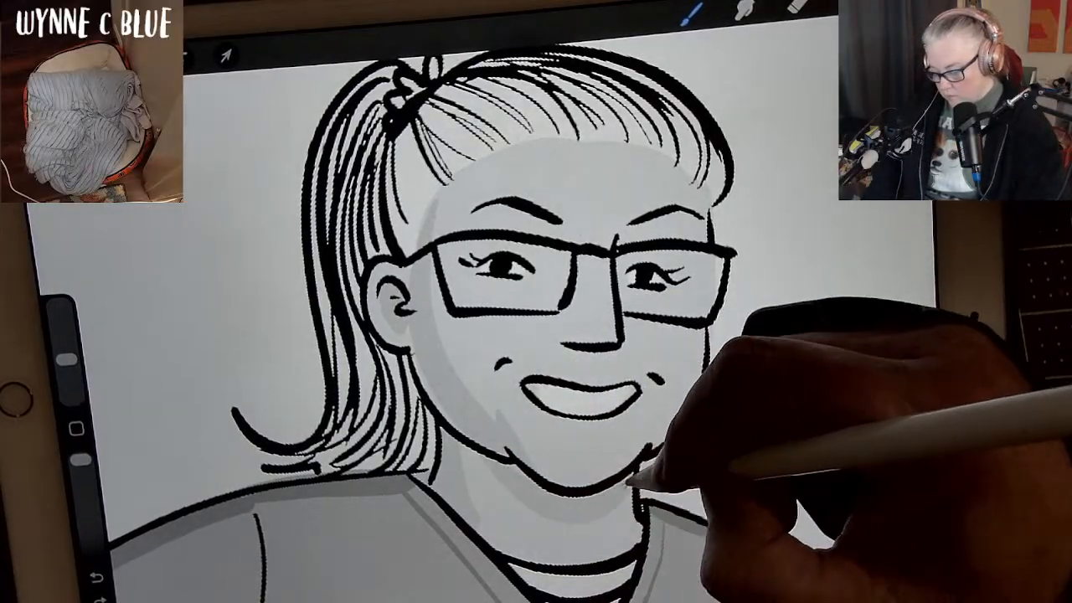
{"action": "left_click_drag", "start_coordinate": [536, 487], "coordinate": [576, 499]}
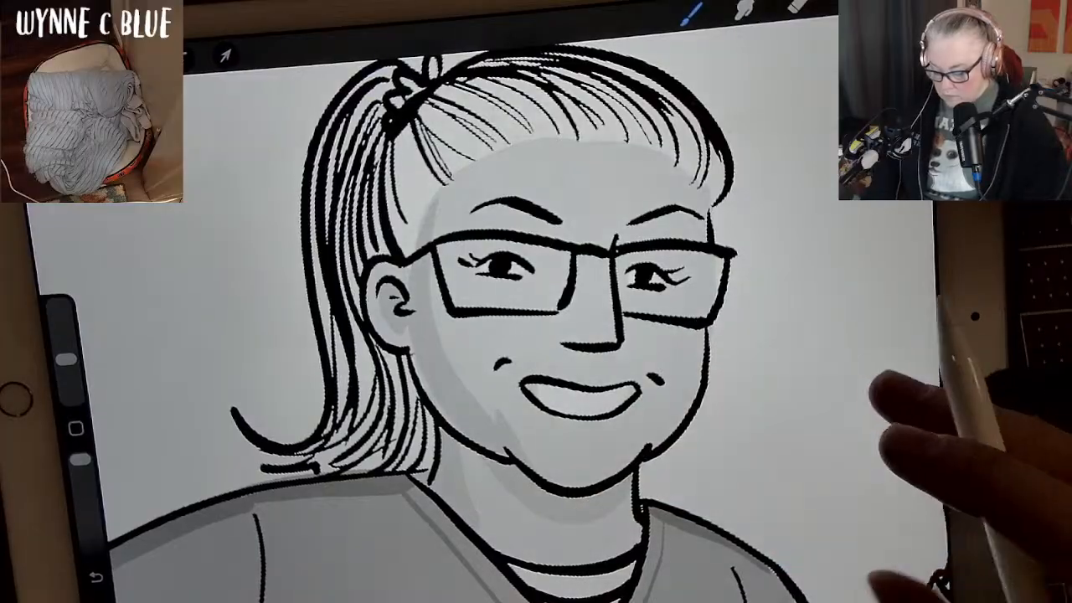
Try a small grey shadow beneath the lower lip and undo it.
{"action": "mouse_move", "coordinate": [870, 381]}
{"action": "left_mouse_down"}
{"action": "mouse_move", "coordinate": [864, 352]}
{"action": "mouse_move", "coordinate": [820, 293]}
{"action": "mouse_move", "coordinate": [877, 369]}
{"action": "mouse_move", "coordinate": [858, 260]}
{"action": "mouse_move", "coordinate": [862, 205]}
{"action": "left_mouse_up"}
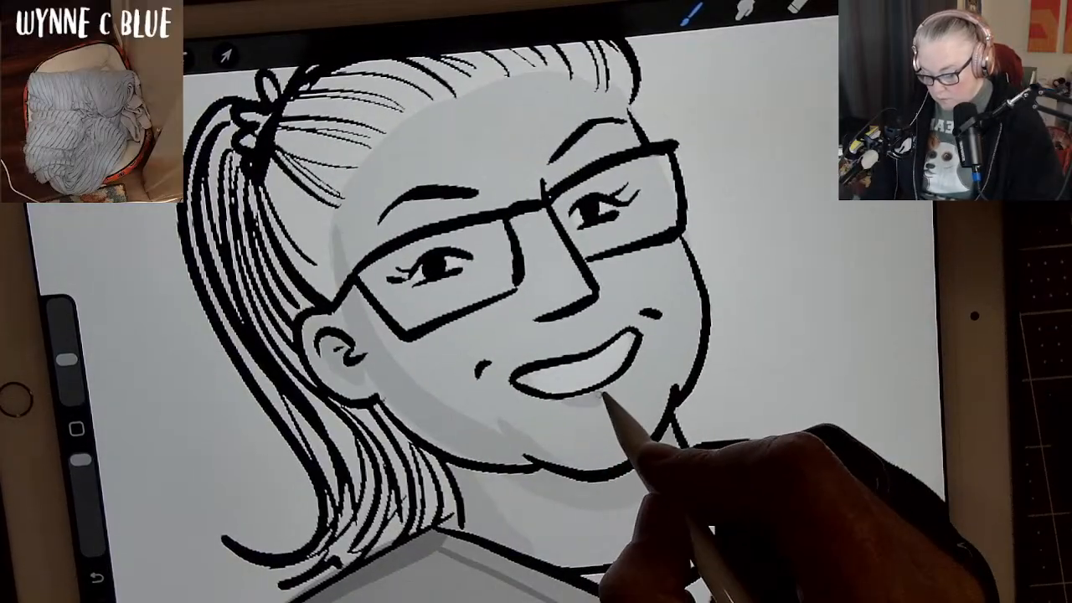
{"action": "key", "text": "ctrl+z"}
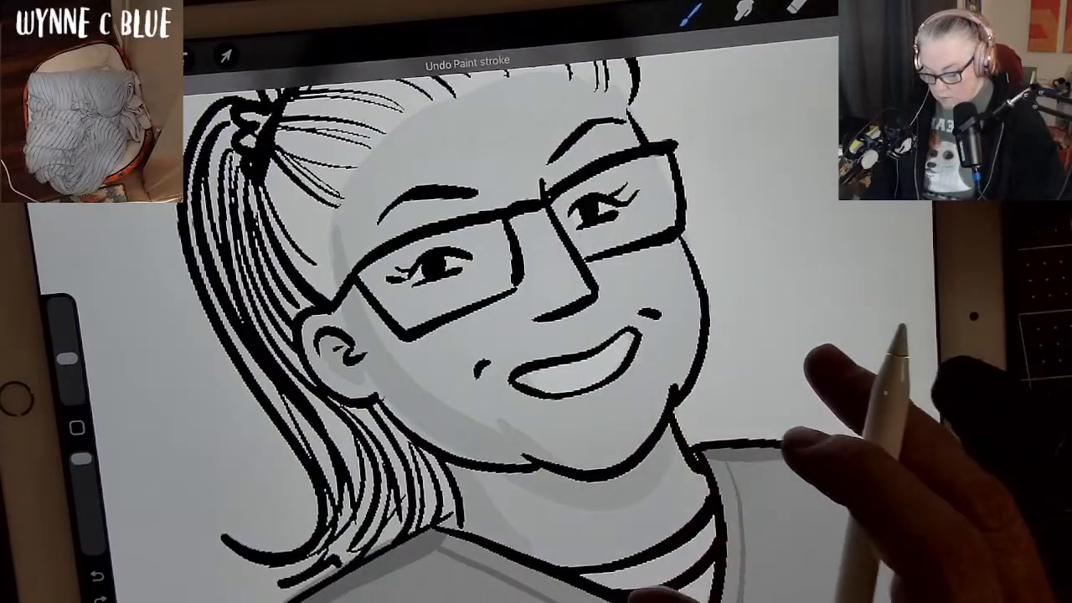
{"action": "left_click_drag", "start_coordinate": [790, 435], "coordinate": [766, 239]}
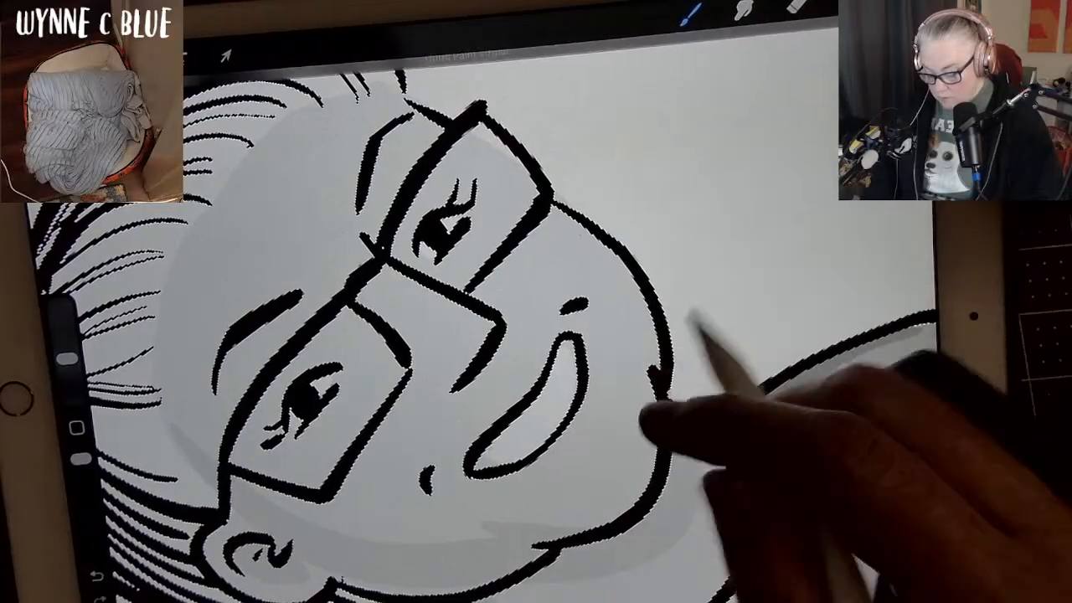
{"action": "key", "text": "ctrl+z"}
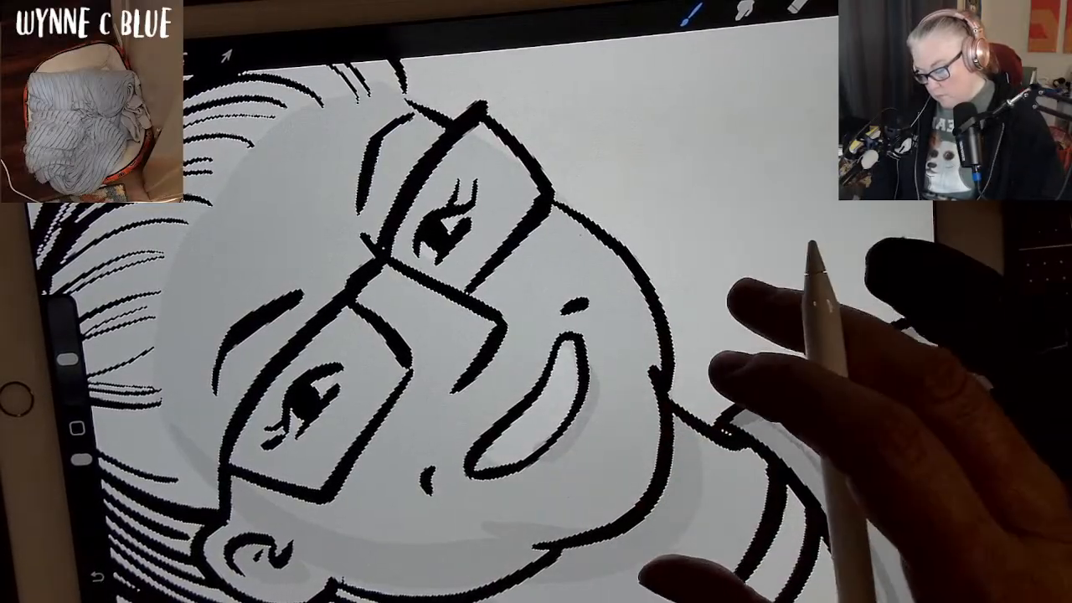
{"action": "key", "text": "ctrl+z"}
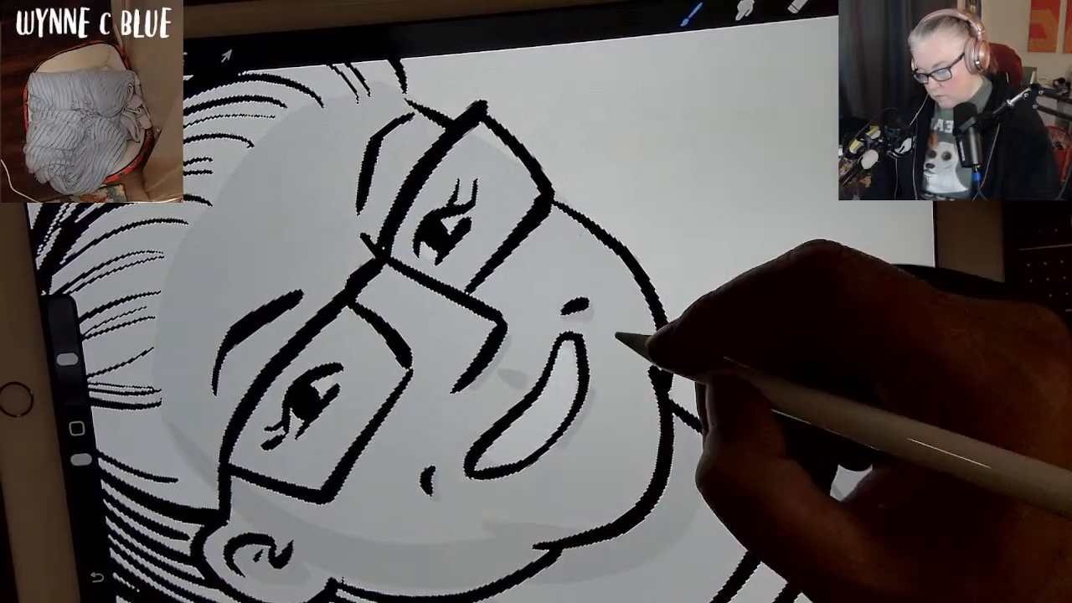
Add small grey shadows beneath the nose and at the crease on the far side of the jaw.
{"action": "left_click_drag", "start_coordinate": [749, 199], "coordinate": [866, 211]}
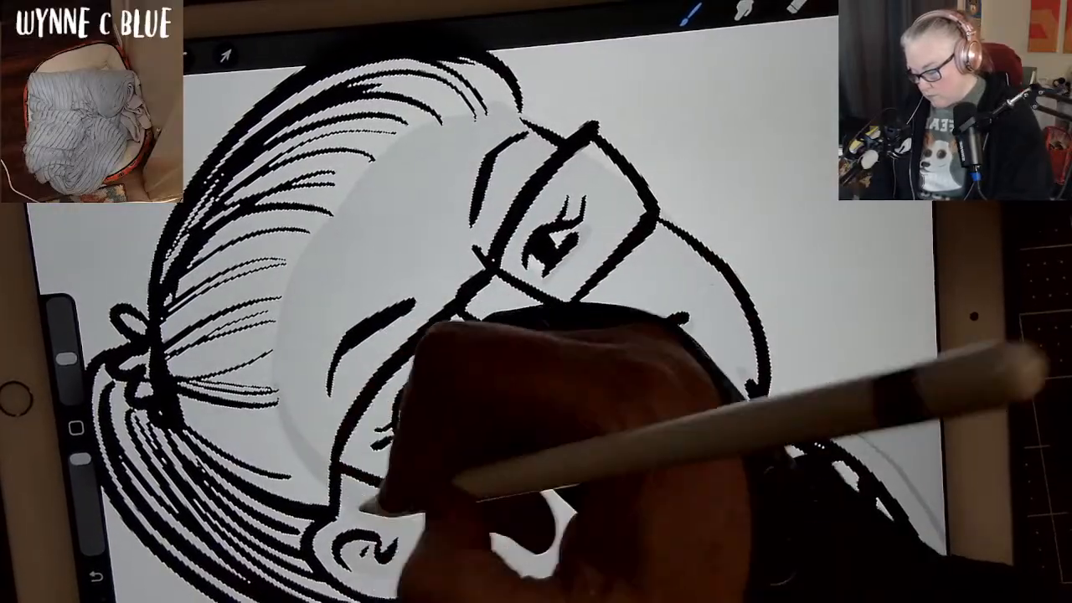
{"action": "scroll", "coordinate": [779, 368], "scroll_direction": "down", "scroll_amount": 3}
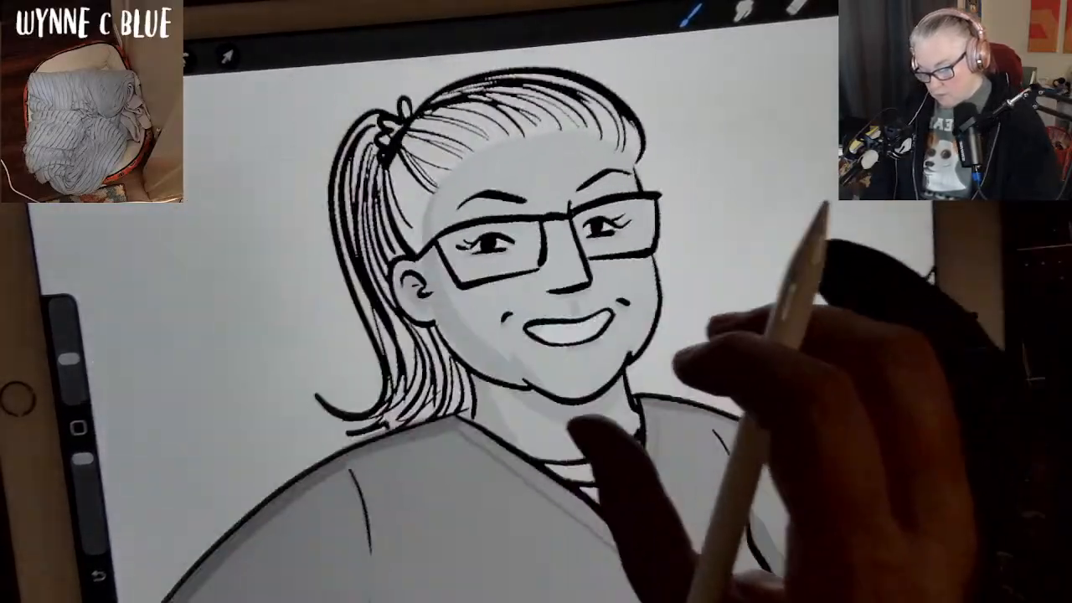
{"action": "scroll", "coordinate": [640, 393], "scroll_direction": "down", "scroll_amount": 2}
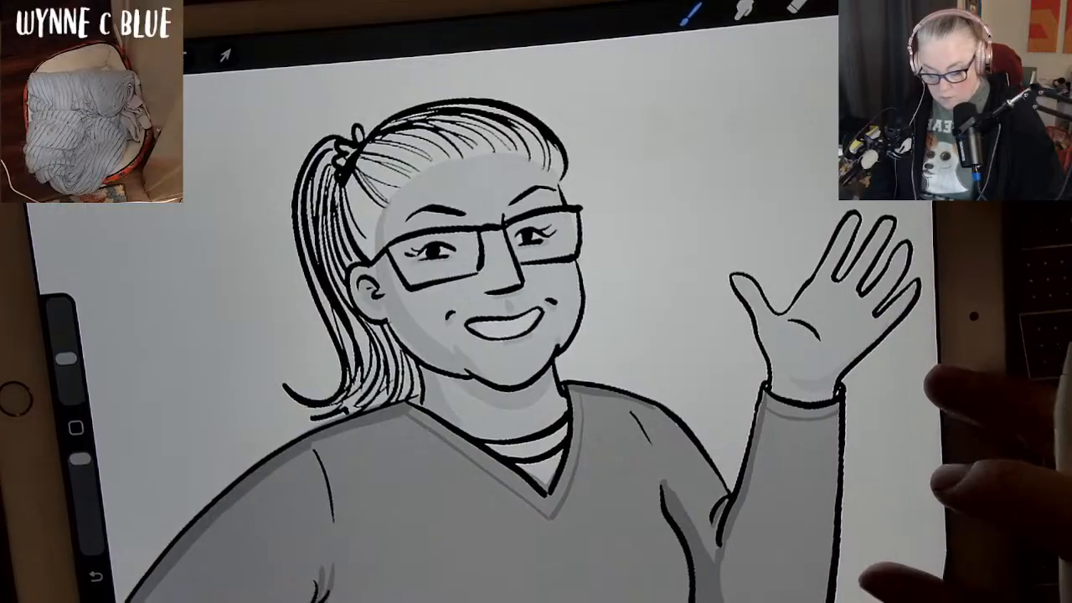
Undo and repaint the grey shadow on the raised wrist, and undo the test shading on the palm.
{"action": "key", "text": "ctrl+z"}
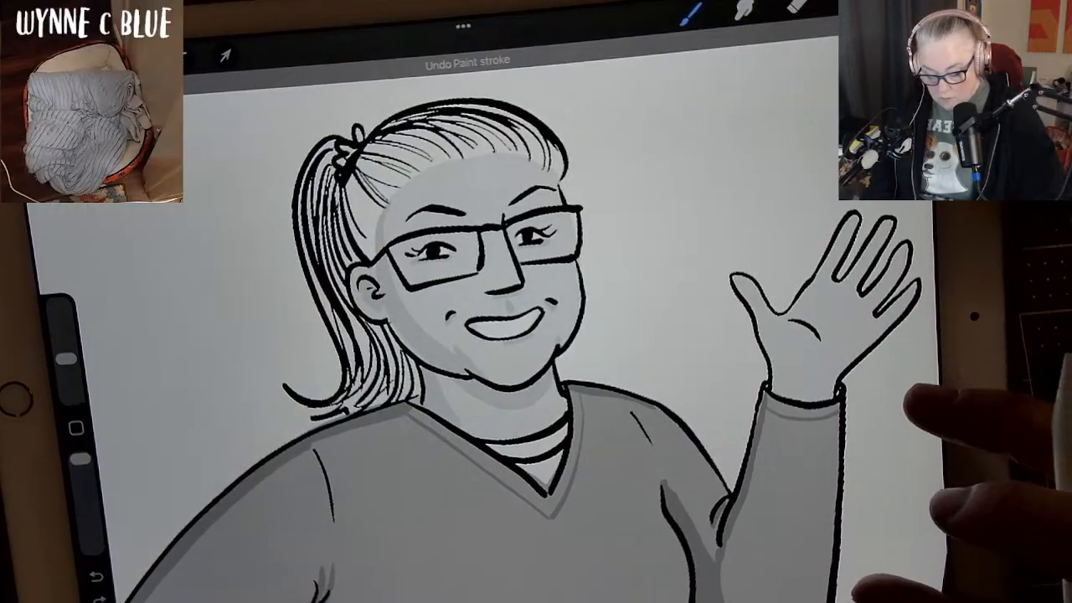
{"action": "left_click_drag", "start_coordinate": [885, 379], "coordinate": [723, 320]}
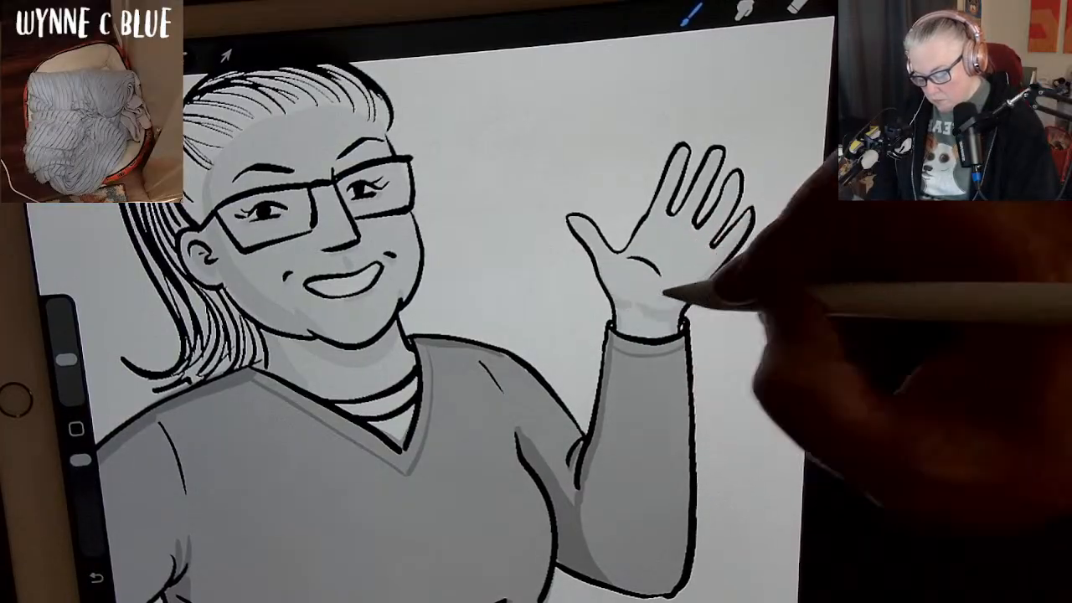
{"action": "left_click_drag", "start_coordinate": [661, 247], "coordinate": [693, 261]}
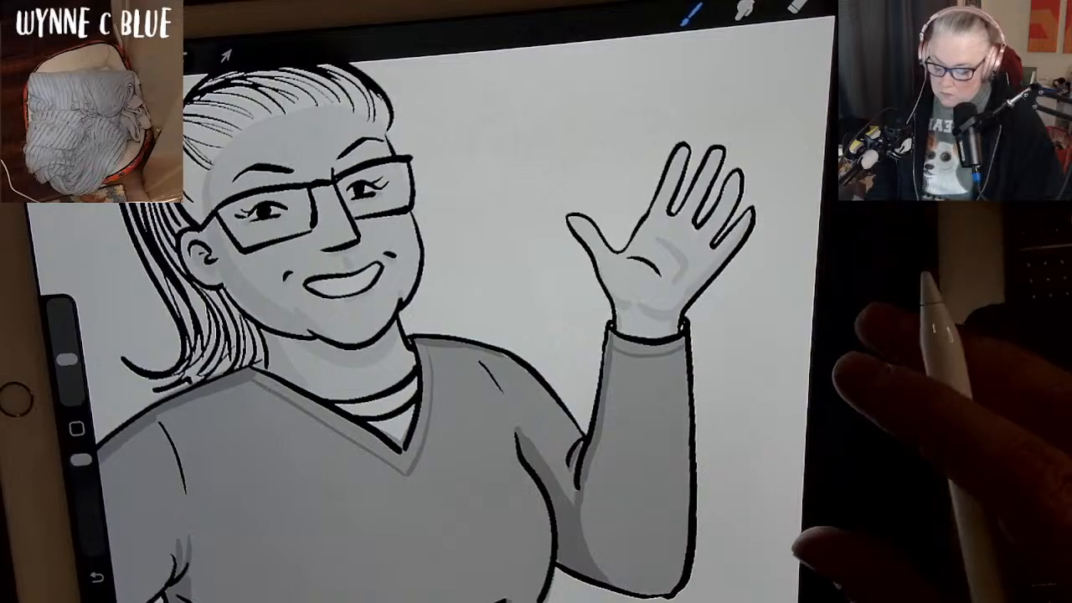
{"action": "key", "text": "ctrl+z"}
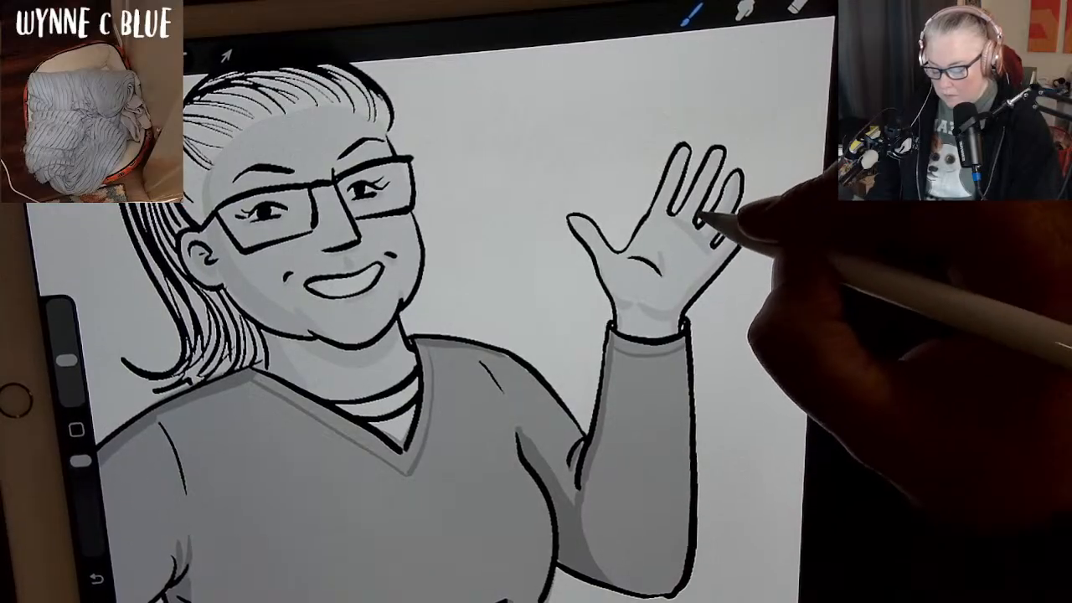
{"action": "key", "text": "ctrl+z"}
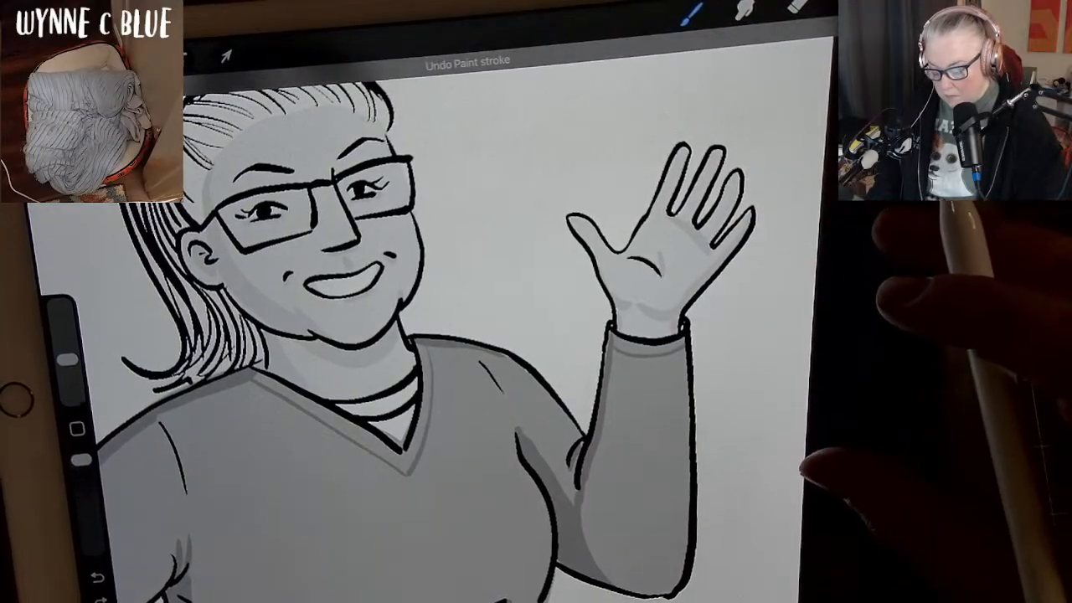
Shade the fingers of the raised hand and the wrist just above the sleeve cuff in light grey.
{"action": "mouse_move", "coordinate": [627, 251]}
{"action": "left_mouse_down"}
{"action": "mouse_move", "coordinate": [679, 149]}
{"action": "mouse_move", "coordinate": [663, 188]}
{"action": "mouse_move", "coordinate": [691, 159]}
{"action": "left_mouse_up"}
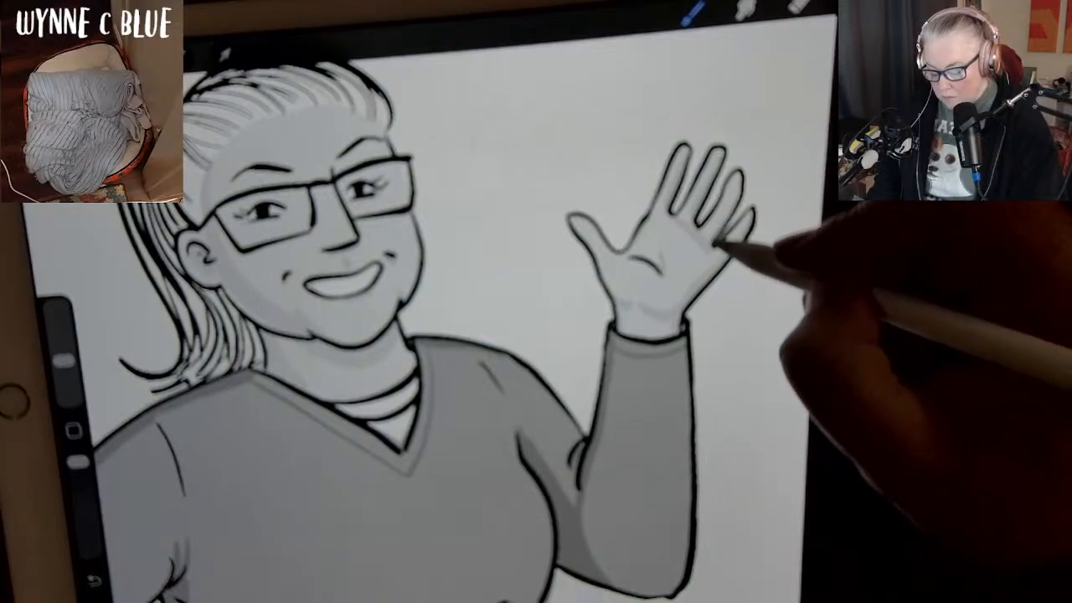
{"action": "scroll", "coordinate": [536, 335], "scroll_direction": "down", "scroll_amount": 4}
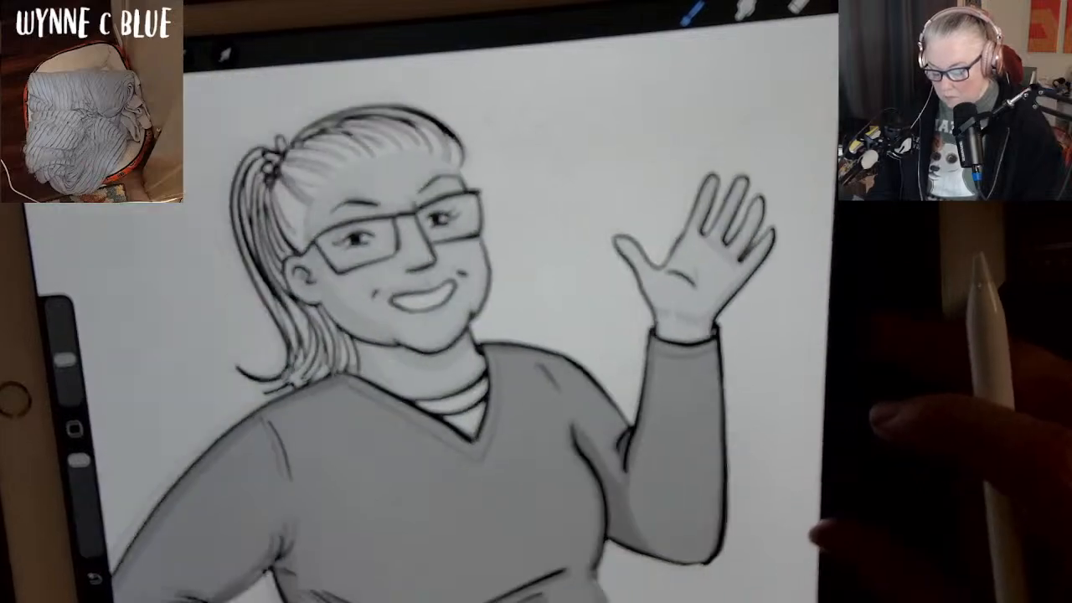
{"action": "scroll", "coordinate": [536, 302], "scroll_direction": "up", "scroll_amount": 4}
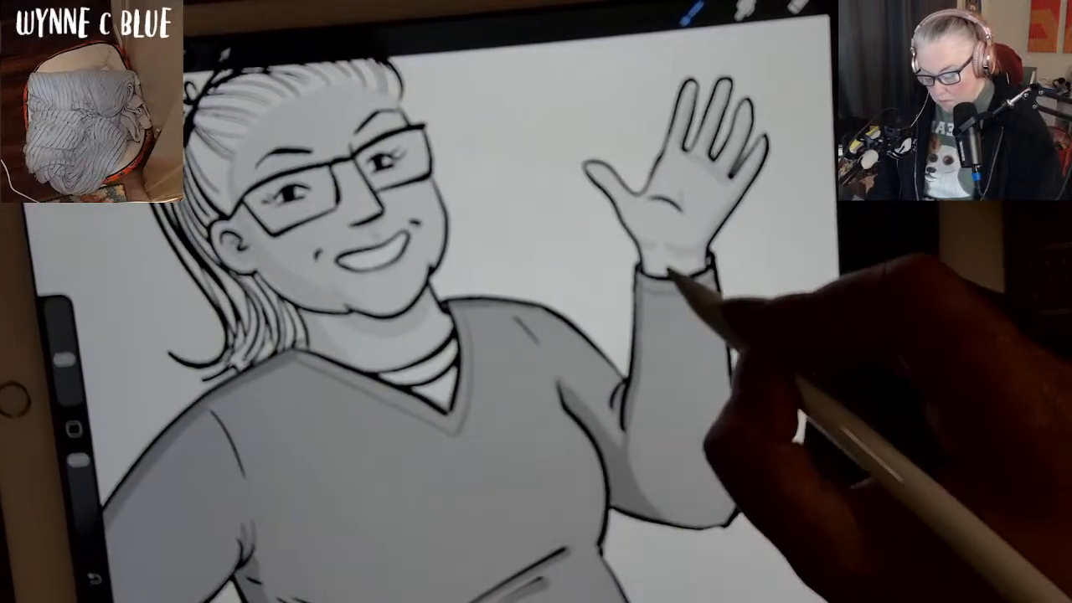
{"action": "mouse_move", "coordinate": [645, 268]}
{"action": "left_mouse_down"}
{"action": "mouse_move", "coordinate": [673, 278]}
{"action": "mouse_move", "coordinate": [698, 269]}
{"action": "left_mouse_up"}
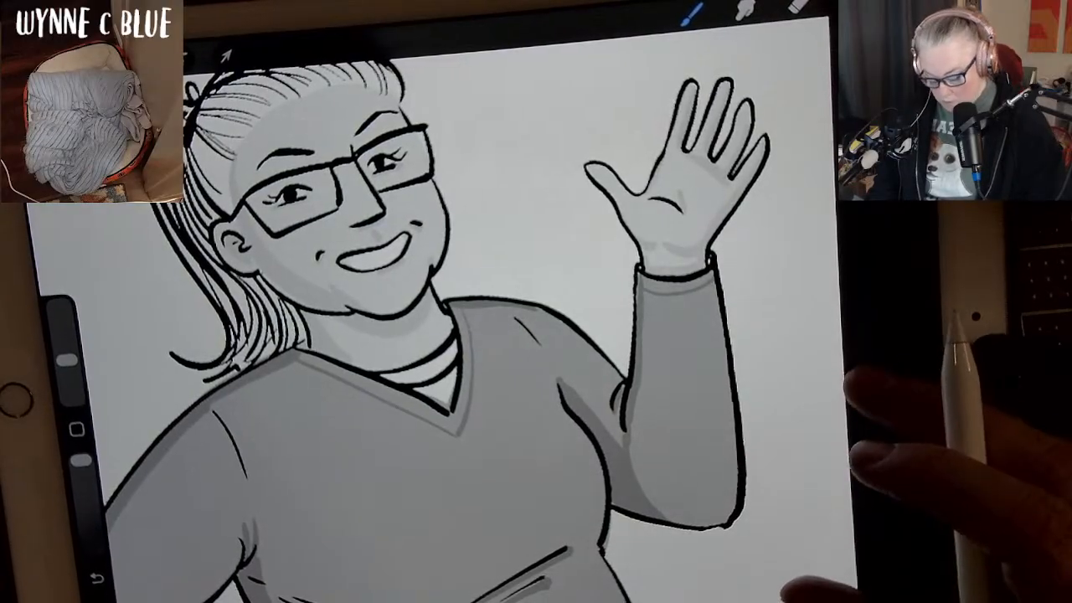
Shade the hand resting on the hip in light grey, undoing the unwanted stroke.
{"action": "scroll", "coordinate": [536, 335], "scroll_direction": "down", "scroll_amount": 4}
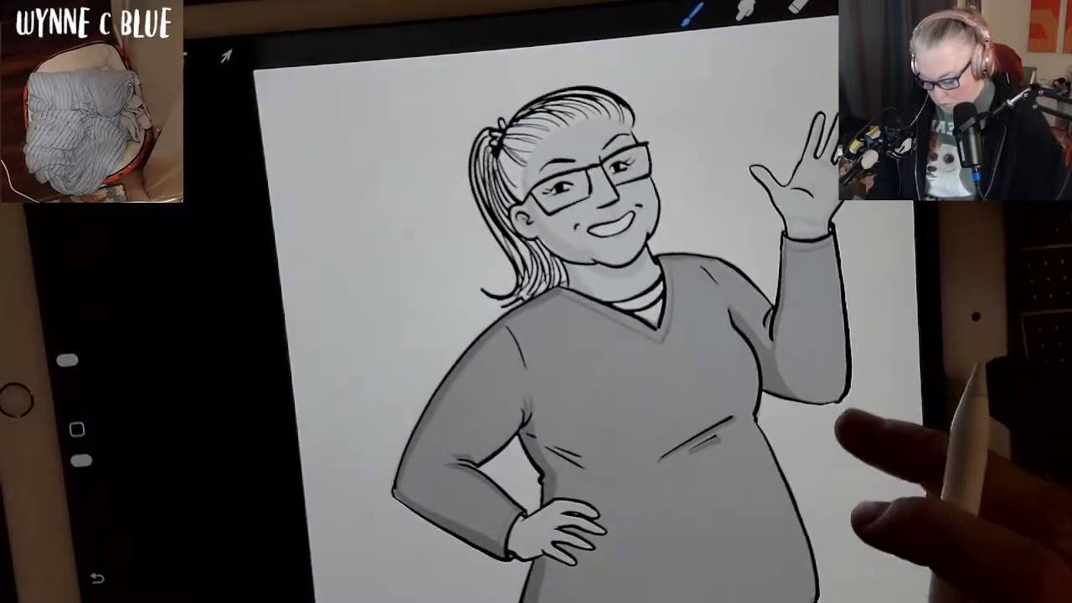
{"action": "scroll", "coordinate": [586, 335], "scroll_direction": "up", "scroll_amount": 4}
{"action": "scroll", "coordinate": [888, 352], "scroll_direction": "up", "scroll_amount": 4}
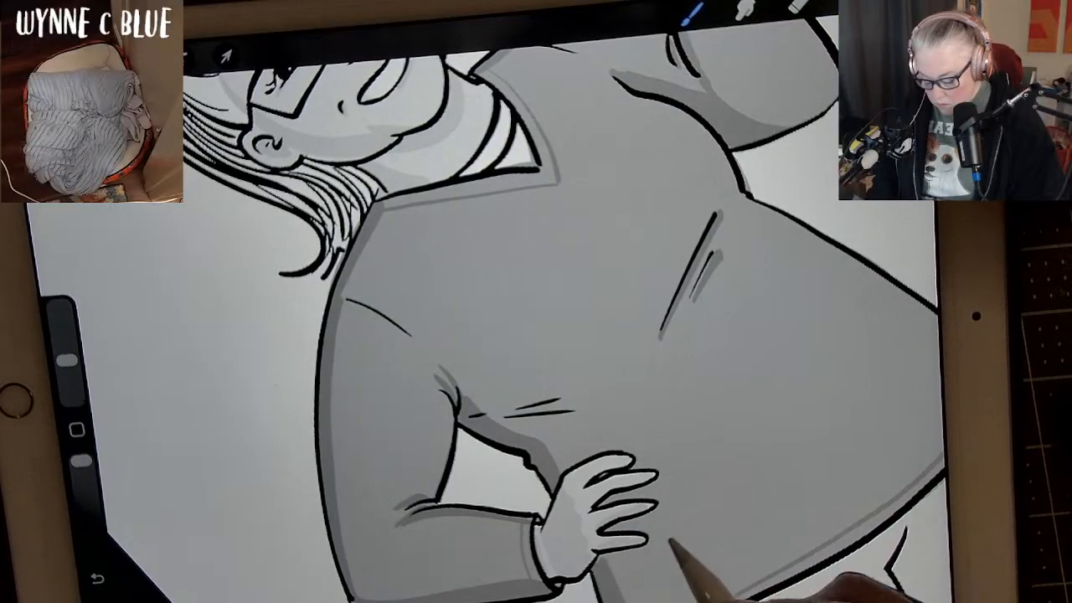
{"action": "key", "text": "ctrl+z"}
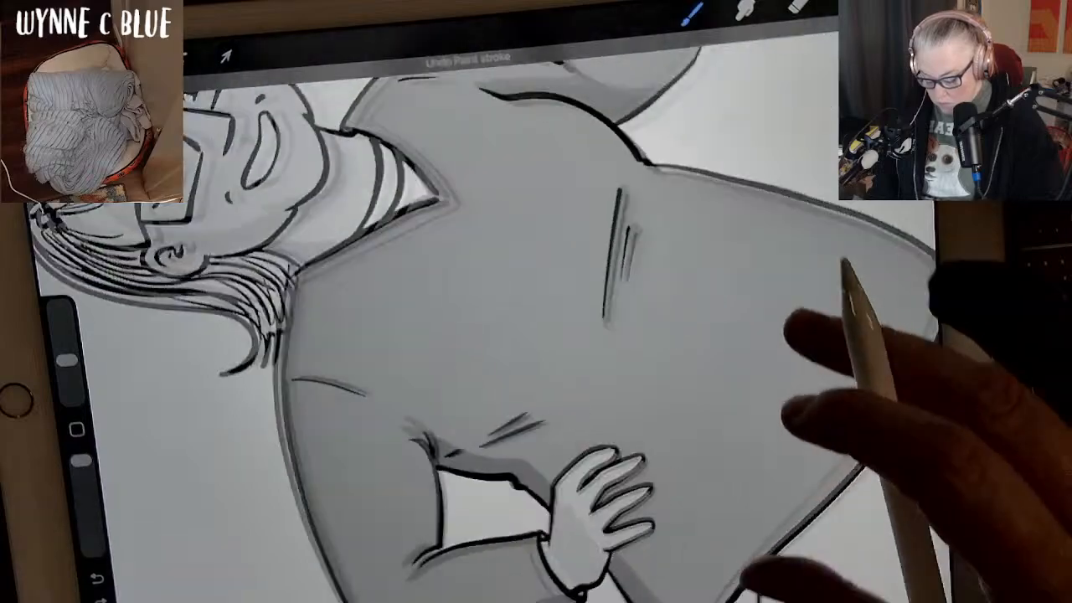
{"action": "left_click_drag", "start_coordinate": [795, 410], "coordinate": [712, 425]}
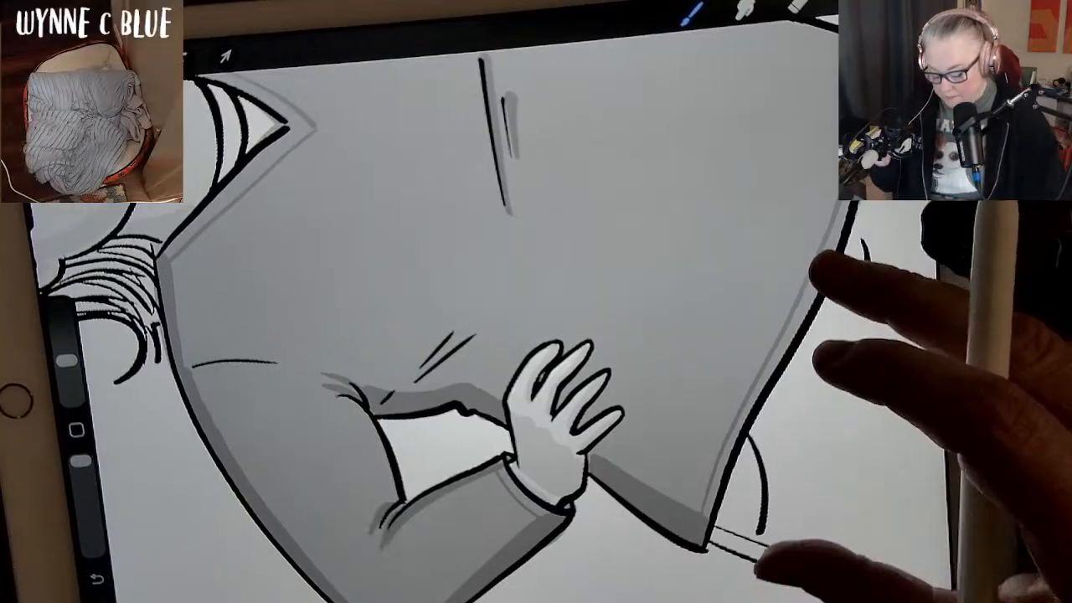
{"action": "left_click_drag", "start_coordinate": [820, 263], "coordinate": [801, 310]}
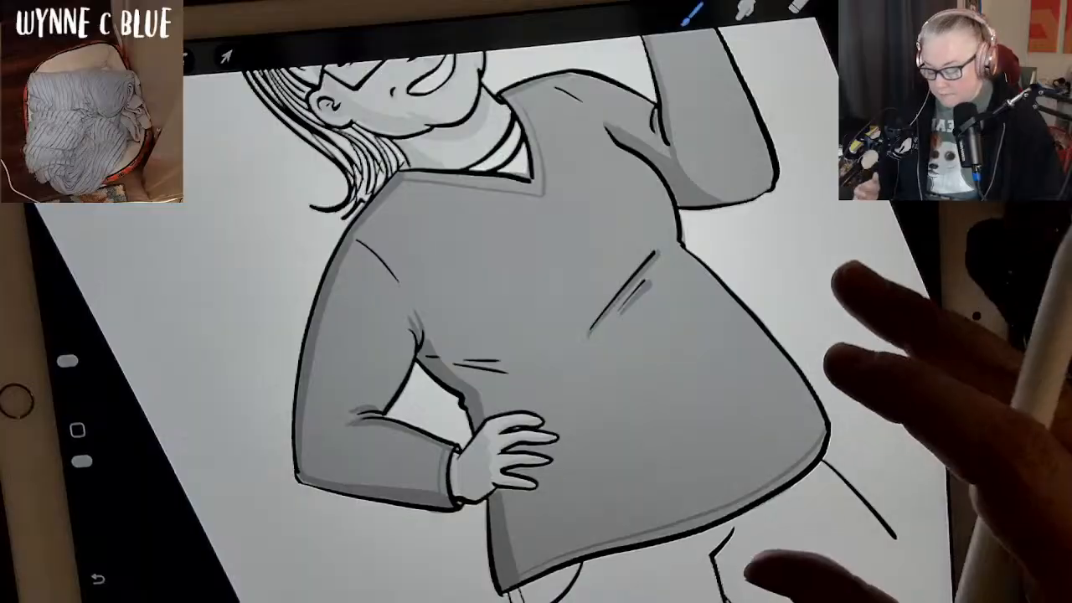
{"action": "left_click_drag", "start_coordinate": [837, 360], "coordinate": [841, 477]}
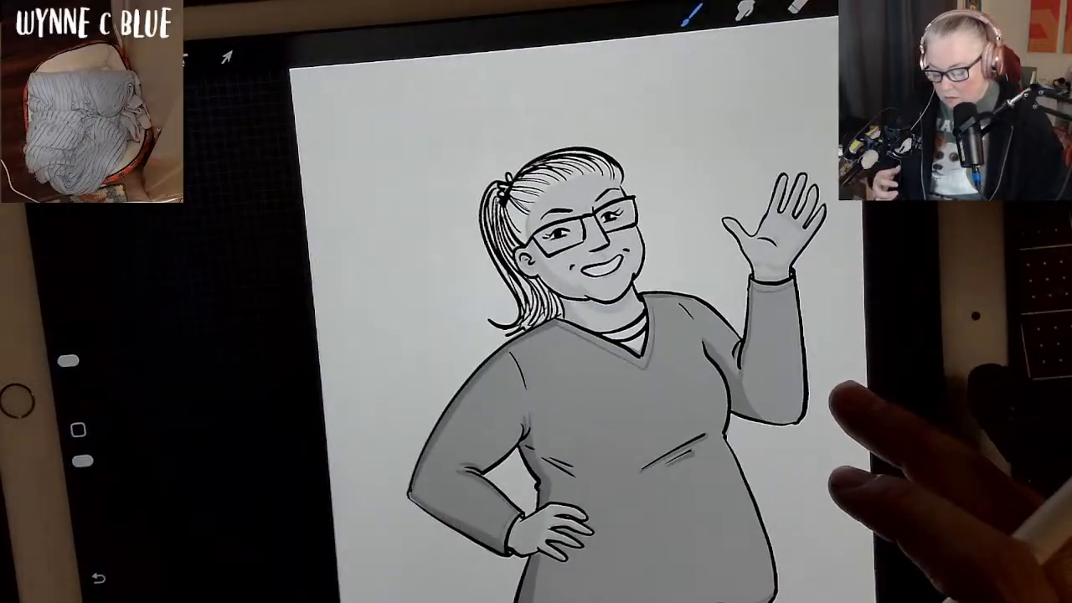
Choose a medium grey and shade the hair along the outer edge of the crown down to the front hairline.
{"action": "left_click_drag", "start_coordinate": [847, 395], "coordinate": [908, 331]}
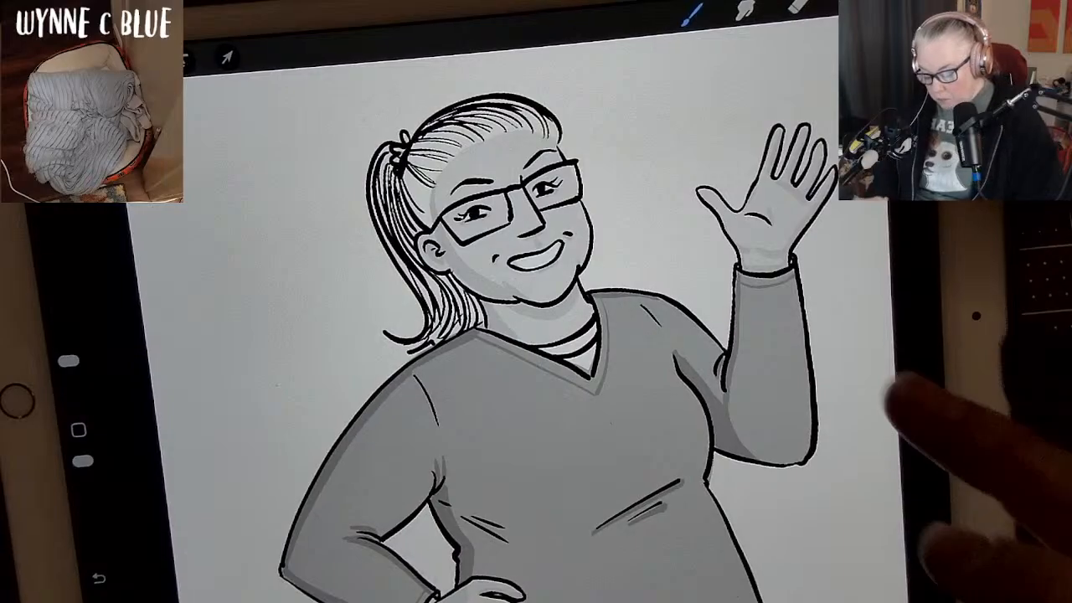
{"action": "scroll", "coordinate": [770, 368], "scroll_direction": "up", "scroll_amount": 3}
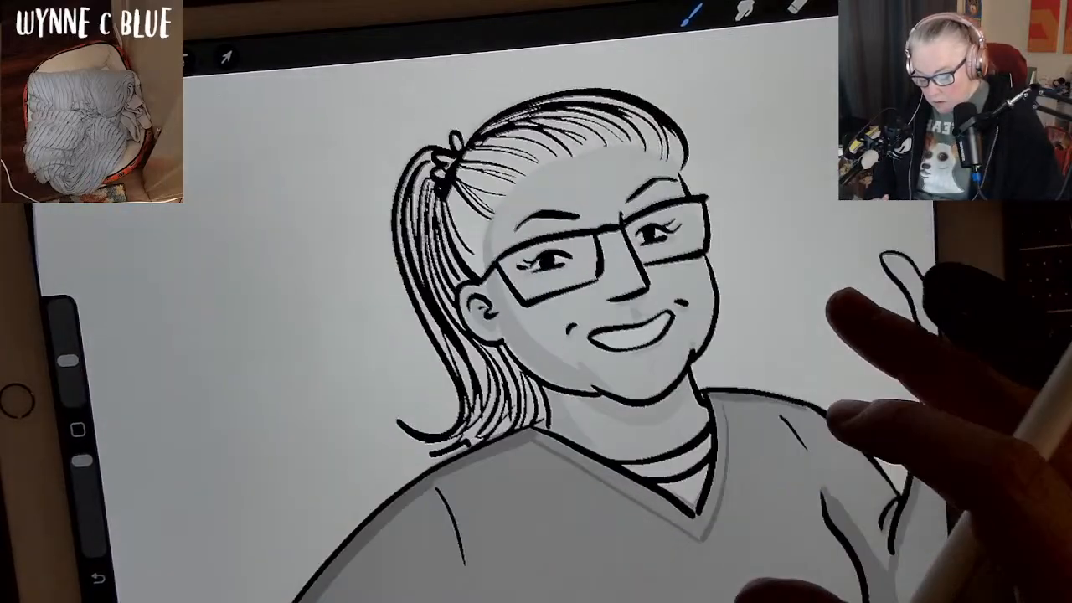
{"action": "scroll", "coordinate": [795, 443], "scroll_direction": "up", "scroll_amount": 1}
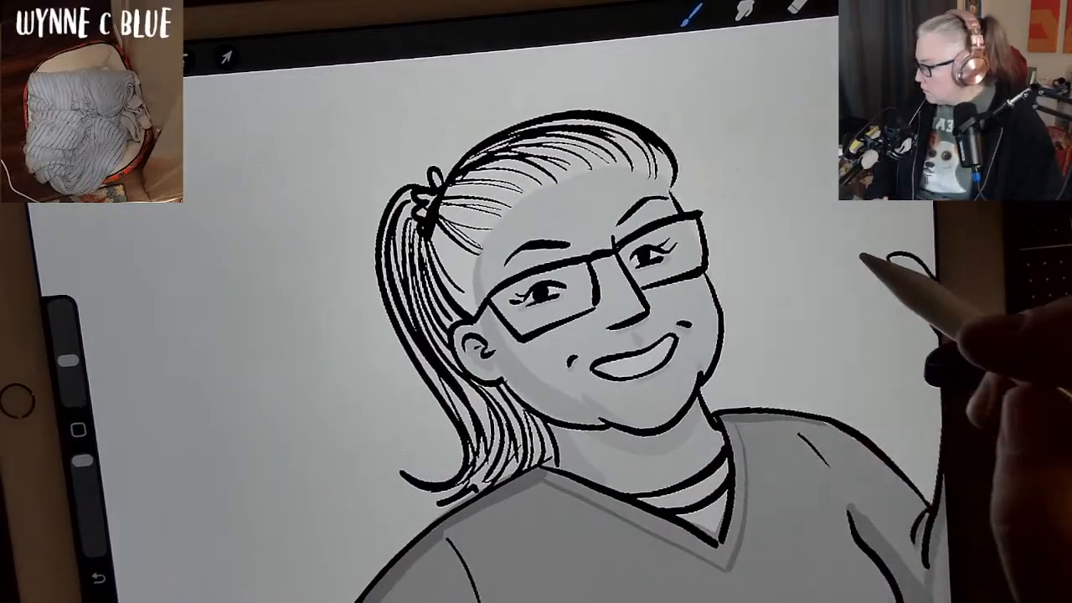
{"action": "left_click", "coordinate": [900, 3]}
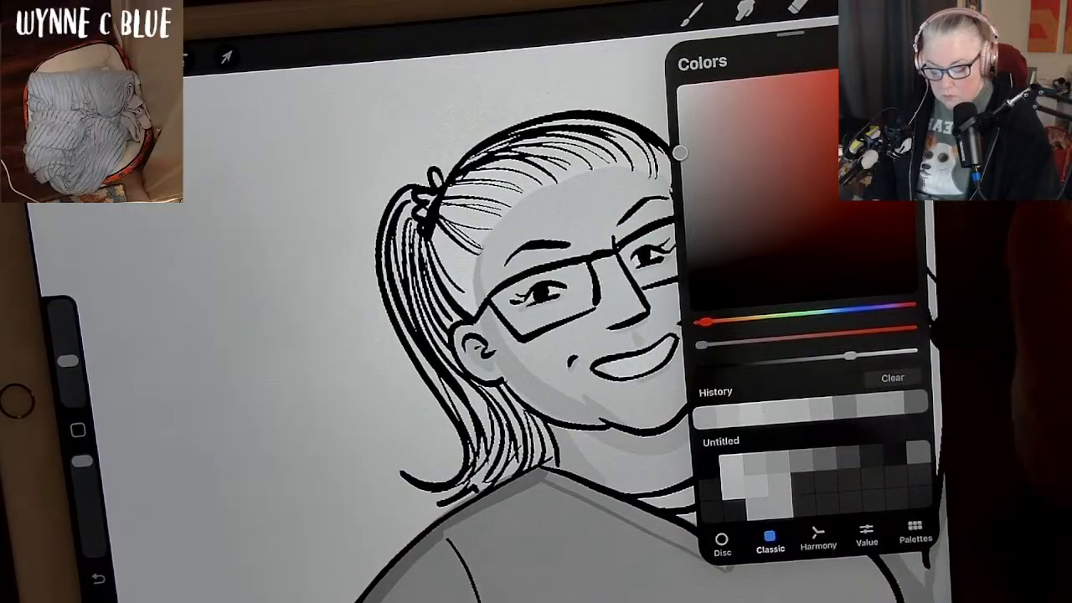
{"action": "left_click", "coordinate": [900, 2]}
{"action": "left_click_drag", "start_coordinate": [670, 497], "coordinate": [801, 478]}
{"action": "mouse_move", "coordinate": [571, 145]}
{"action": "left_mouse_down"}
{"action": "mouse_move", "coordinate": [515, 153]}
{"action": "mouse_move", "coordinate": [429, 214]}
{"action": "mouse_move", "coordinate": [372, 297]}
{"action": "mouse_move", "coordinate": [560, 158]}
{"action": "mouse_move", "coordinate": [581, 163]}
{"action": "mouse_move", "coordinate": [569, 144]}
{"action": "mouse_move", "coordinate": [495, 151]}
{"action": "mouse_move", "coordinate": [410, 222]}
{"action": "mouse_move", "coordinate": [374, 268]}
{"action": "left_mouse_up"}
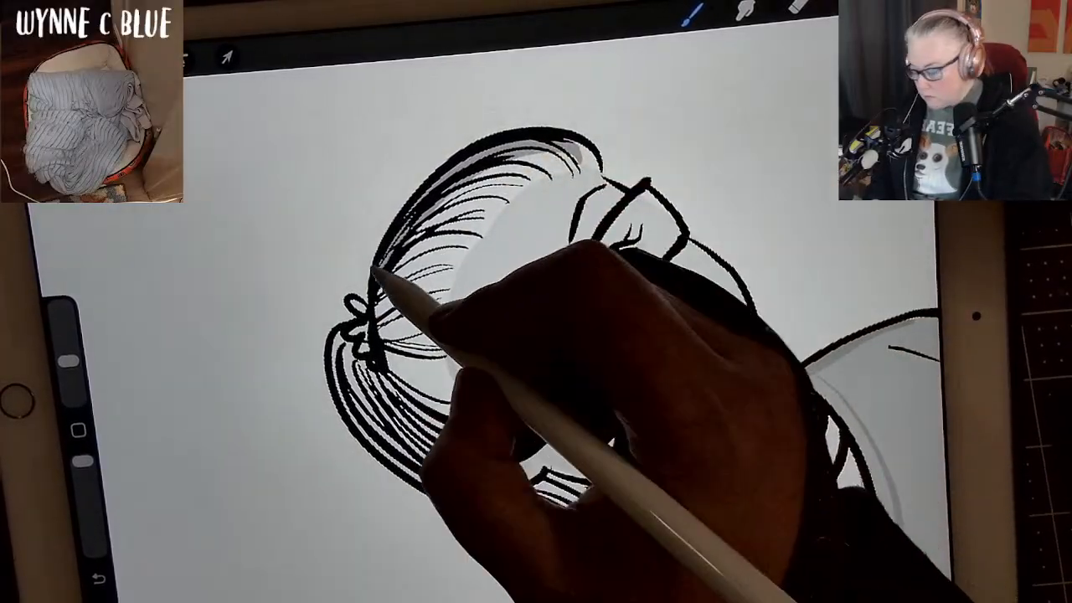
{"action": "left_click_drag", "start_coordinate": [559, 145], "coordinate": [565, 166]}
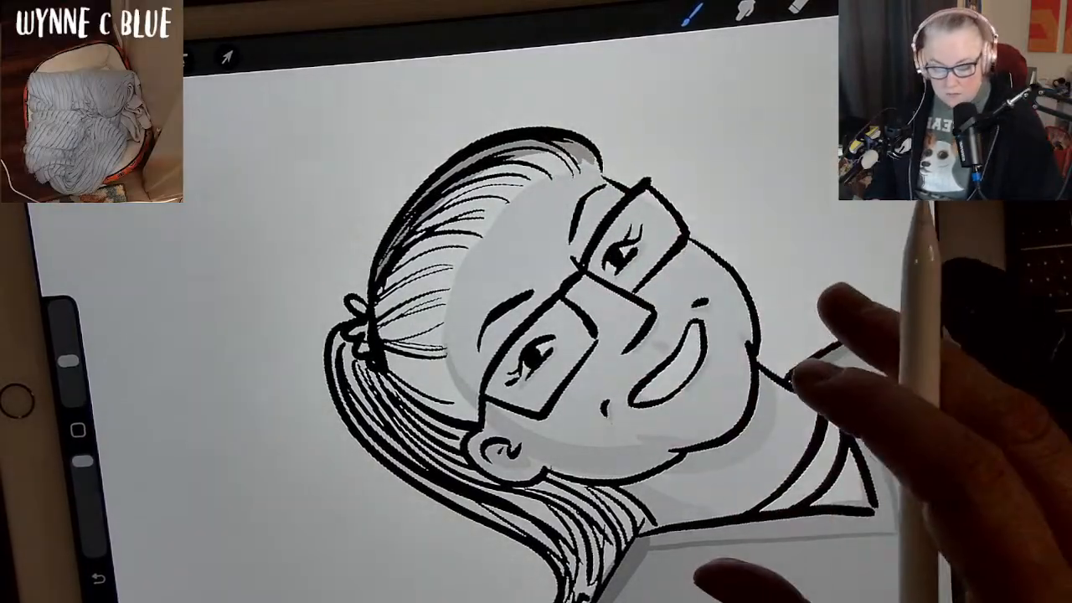
Paint medium grey strands from the front hairline above the forehead back over the crown, following the inked hair lines.
{"action": "mouse_move", "coordinate": [790, 366]}
{"action": "left_mouse_down"}
{"action": "mouse_move", "coordinate": [805, 355]}
{"action": "mouse_move", "coordinate": [736, 294]}
{"action": "mouse_move", "coordinate": [724, 308]}
{"action": "left_mouse_up"}
{"action": "left_click_drag", "start_coordinate": [482, 249], "coordinate": [437, 278]}
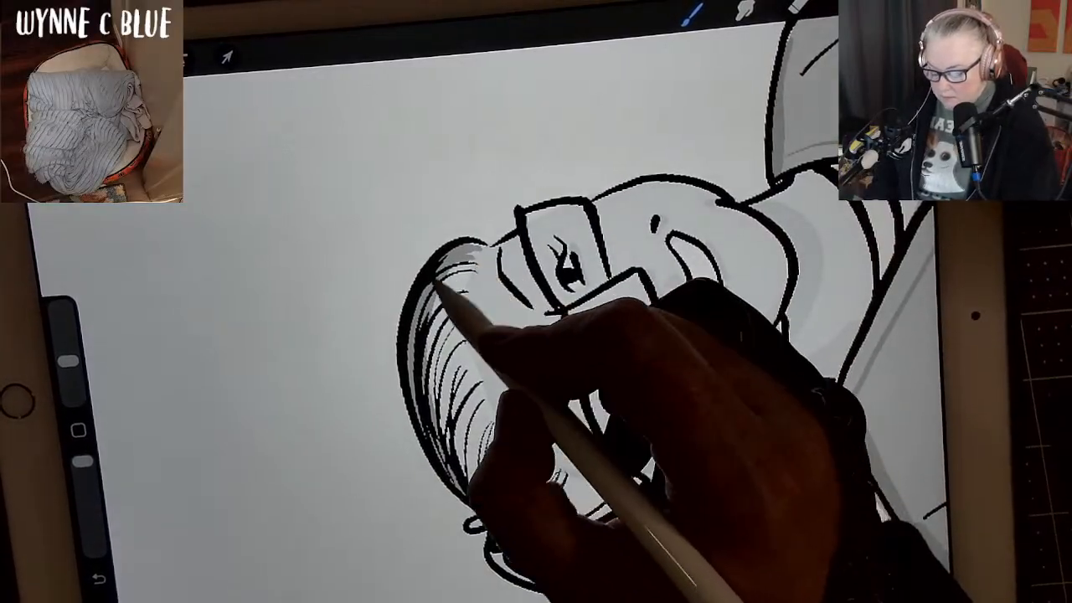
{"action": "left_click_drag", "start_coordinate": [486, 250], "coordinate": [442, 308]}
{"action": "left_click_drag", "start_coordinate": [474, 268], "coordinate": [421, 349]}
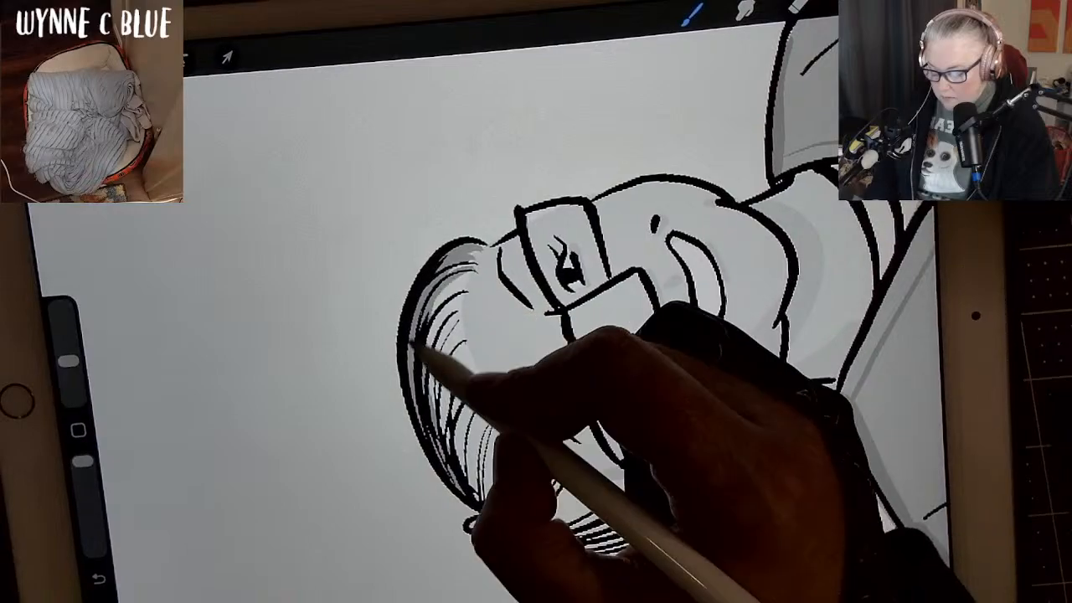
{"action": "mouse_move", "coordinate": [466, 292]}
{"action": "left_mouse_down"}
{"action": "mouse_move", "coordinate": [432, 317]}
{"action": "mouse_move", "coordinate": [424, 409]}
{"action": "mouse_move", "coordinate": [438, 478]}
{"action": "left_mouse_up"}
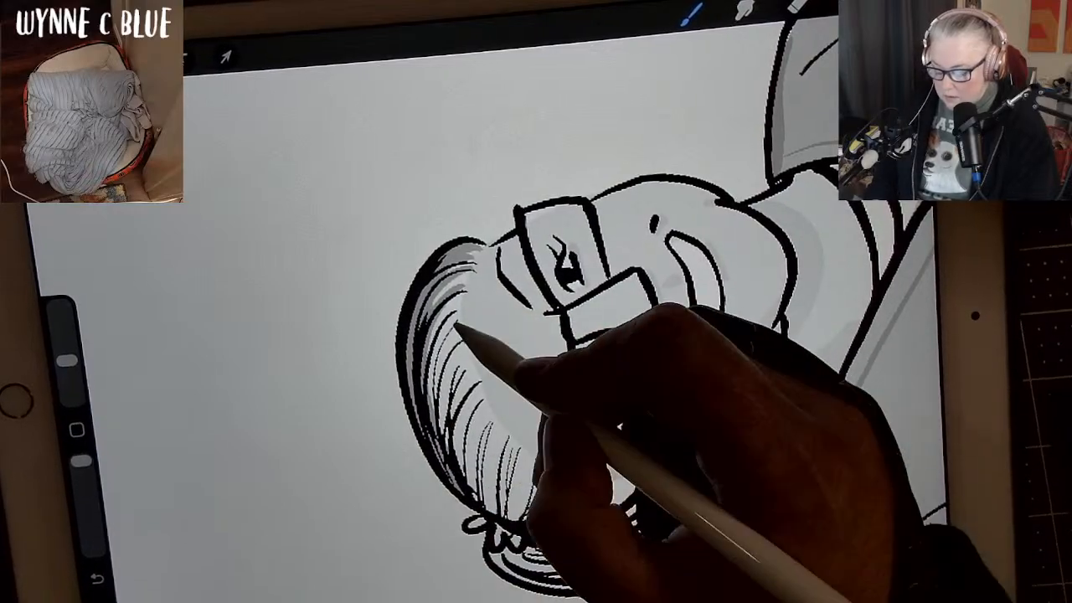
{"action": "left_click_drag", "start_coordinate": [460, 325], "coordinate": [442, 487]}
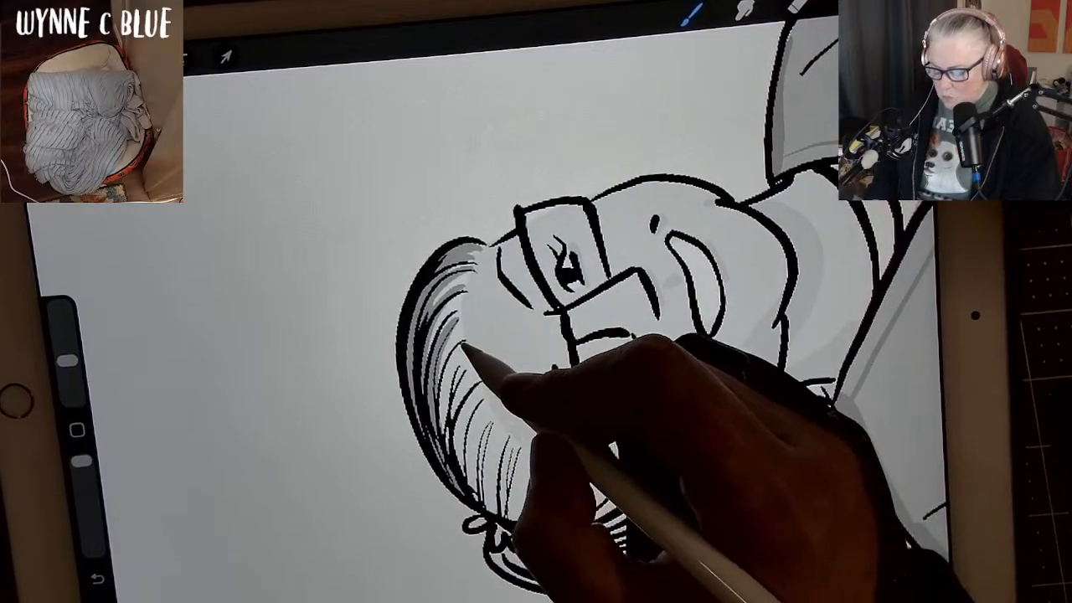
{"action": "mouse_move", "coordinate": [467, 345]}
{"action": "left_mouse_down"}
{"action": "mouse_move", "coordinate": [438, 441]}
{"action": "mouse_move", "coordinate": [462, 494]}
{"action": "left_mouse_up"}
{"action": "left_click_drag", "start_coordinate": [474, 380], "coordinate": [463, 475]}
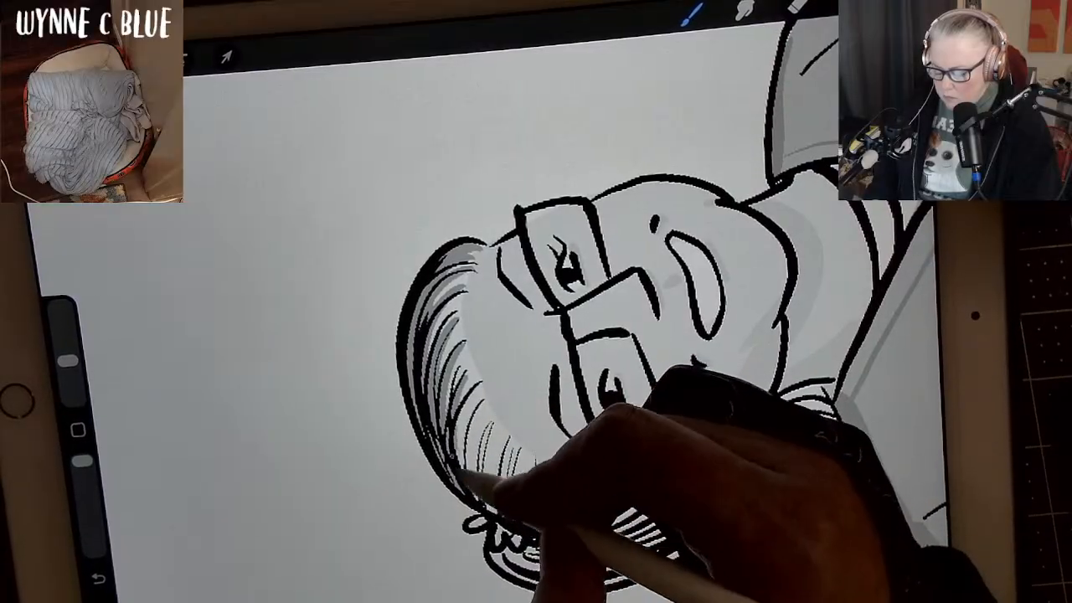
Paint medium grey strands from the side hairline above the temple back towards the hair tie.
{"action": "left_click_drag", "start_coordinate": [493, 431], "coordinate": [491, 511]}
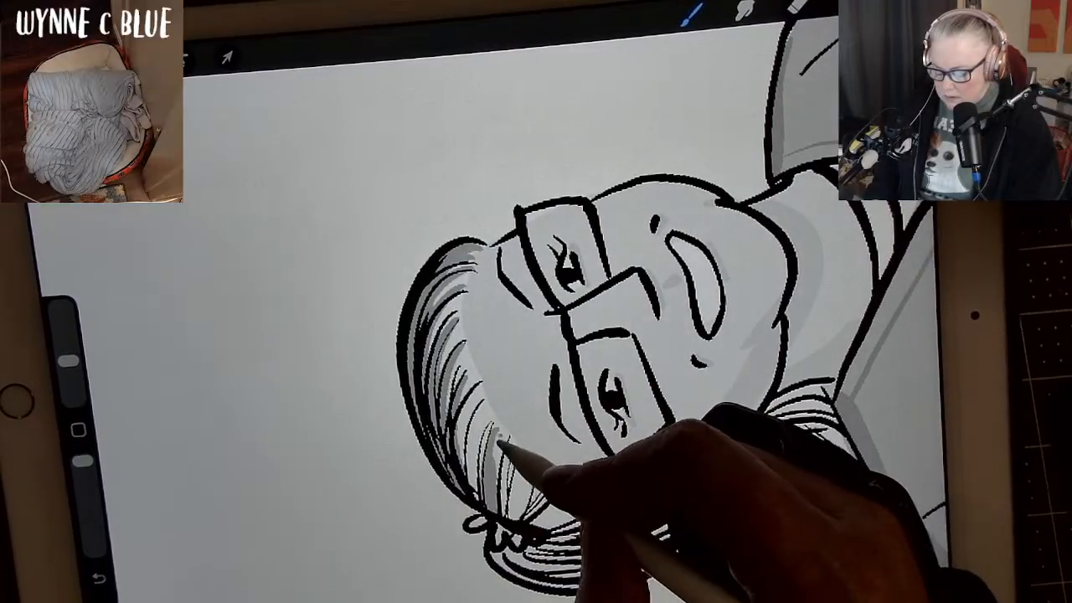
{"action": "left_click_drag", "start_coordinate": [501, 442], "coordinate": [495, 494]}
{"action": "left_click_drag", "start_coordinate": [507, 432], "coordinate": [496, 511]}
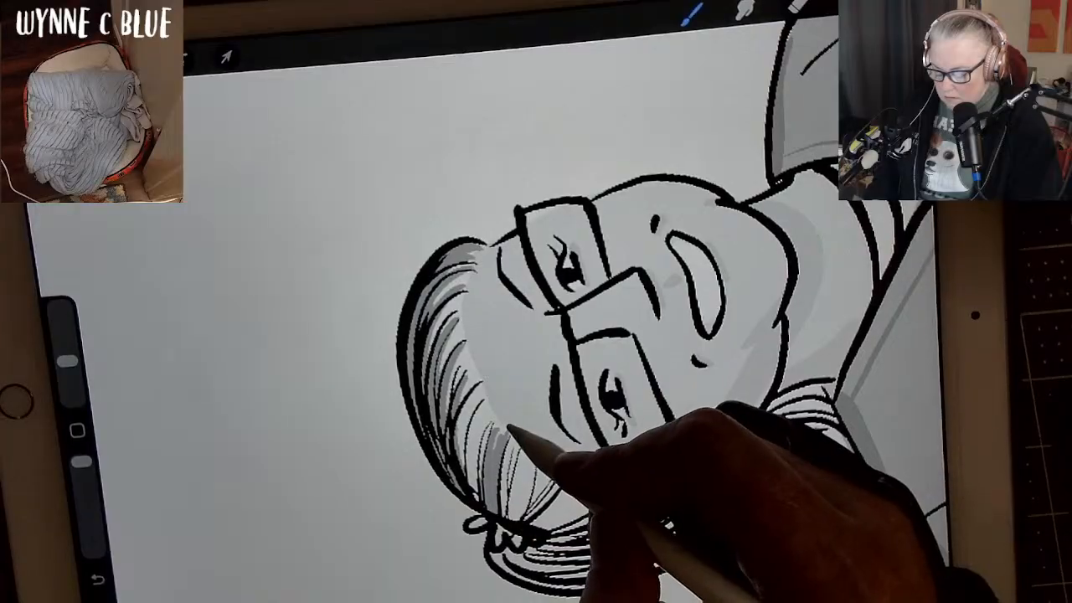
{"action": "left_click_drag", "start_coordinate": [509, 432], "coordinate": [499, 479]}
{"action": "left_click_drag", "start_coordinate": [500, 429], "coordinate": [501, 513]}
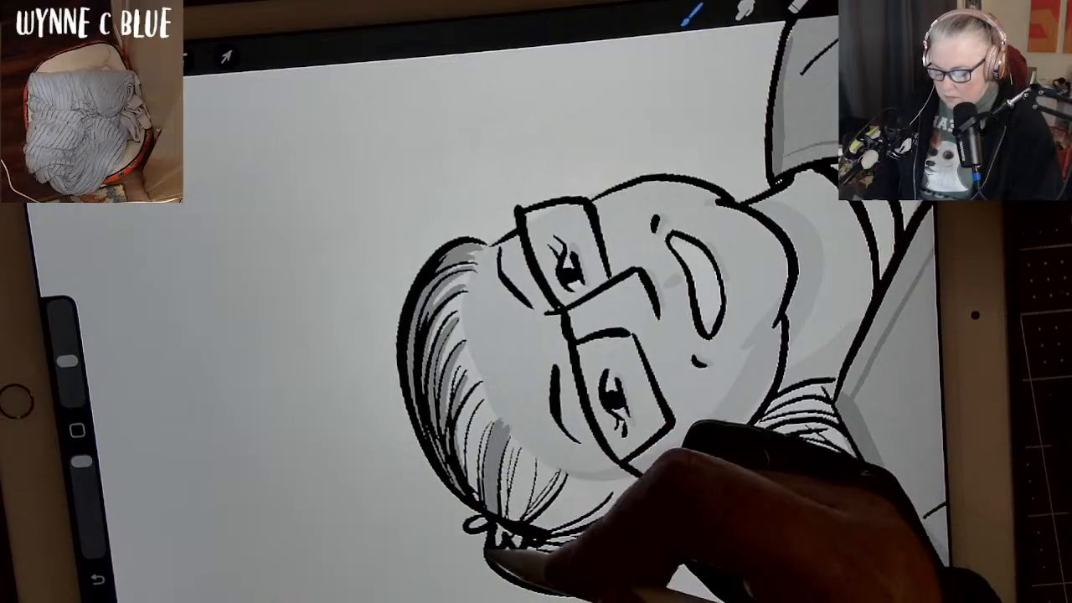
Thicken the grey strands along the forehead hairline with a second pass of short tapered strokes.
{"action": "mouse_move", "coordinate": [468, 340]}
{"action": "left_mouse_down"}
{"action": "mouse_move", "coordinate": [452, 371]}
{"action": "mouse_move", "coordinate": [458, 424]}
{"action": "left_mouse_up"}
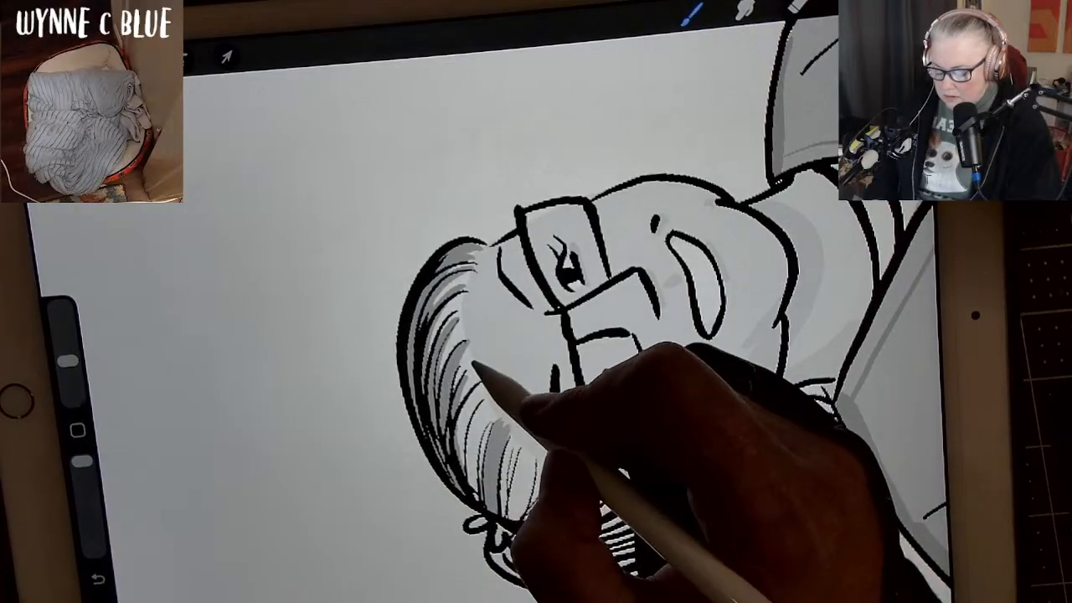
{"action": "left_click_drag", "start_coordinate": [476, 365], "coordinate": [452, 412]}
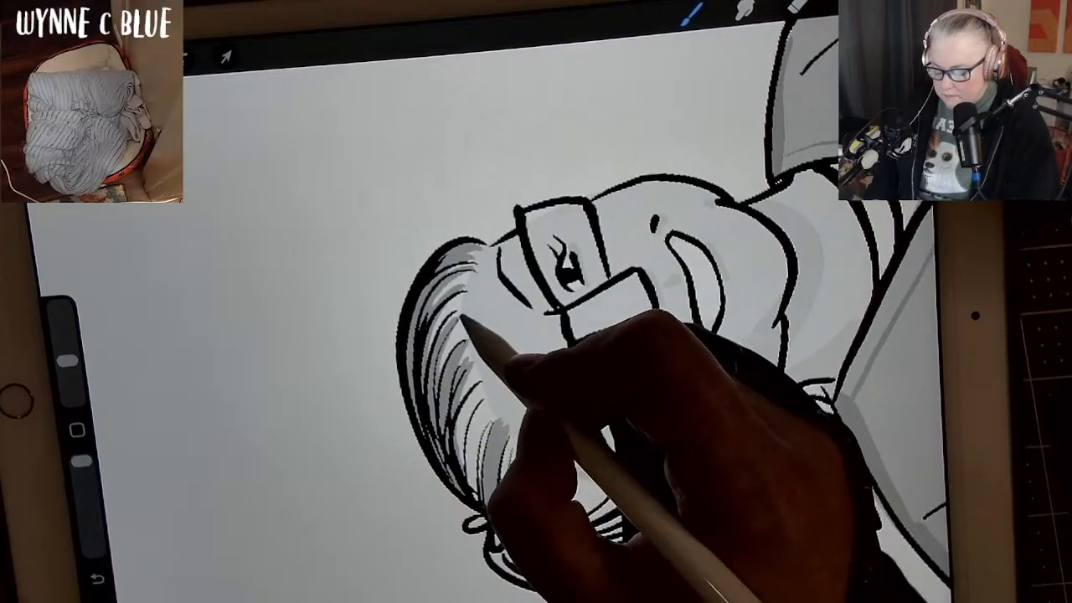
{"action": "mouse_move", "coordinate": [469, 311]}
{"action": "left_mouse_down"}
{"action": "mouse_move", "coordinate": [442, 320]}
{"action": "mouse_move", "coordinate": [430, 355]}
{"action": "left_mouse_up"}
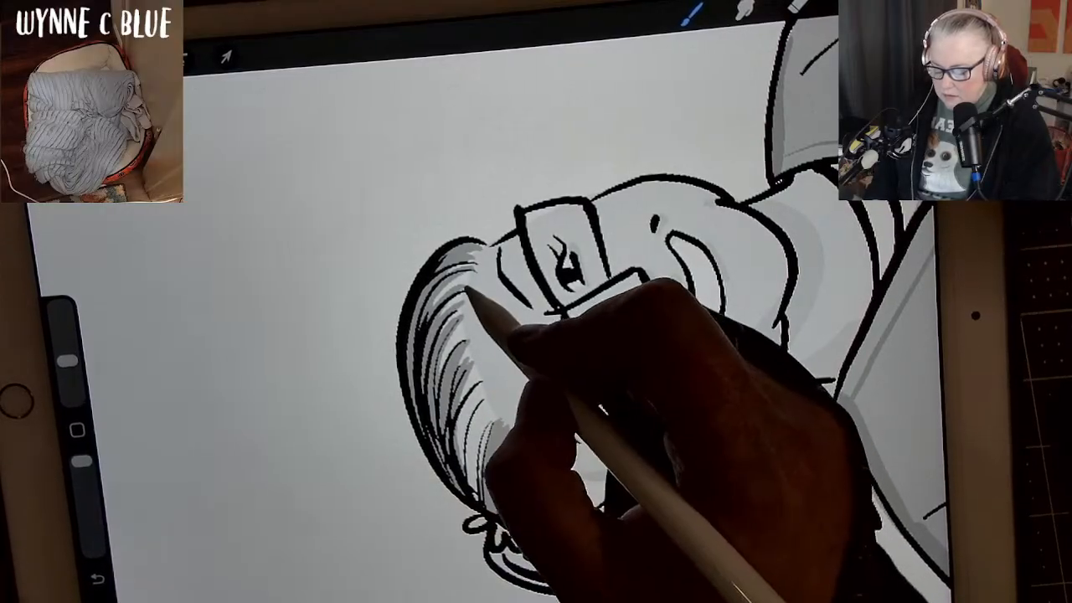
{"action": "left_click_drag", "start_coordinate": [469, 290], "coordinate": [428, 368]}
{"action": "left_click_drag", "start_coordinate": [477, 266], "coordinate": [420, 318]}
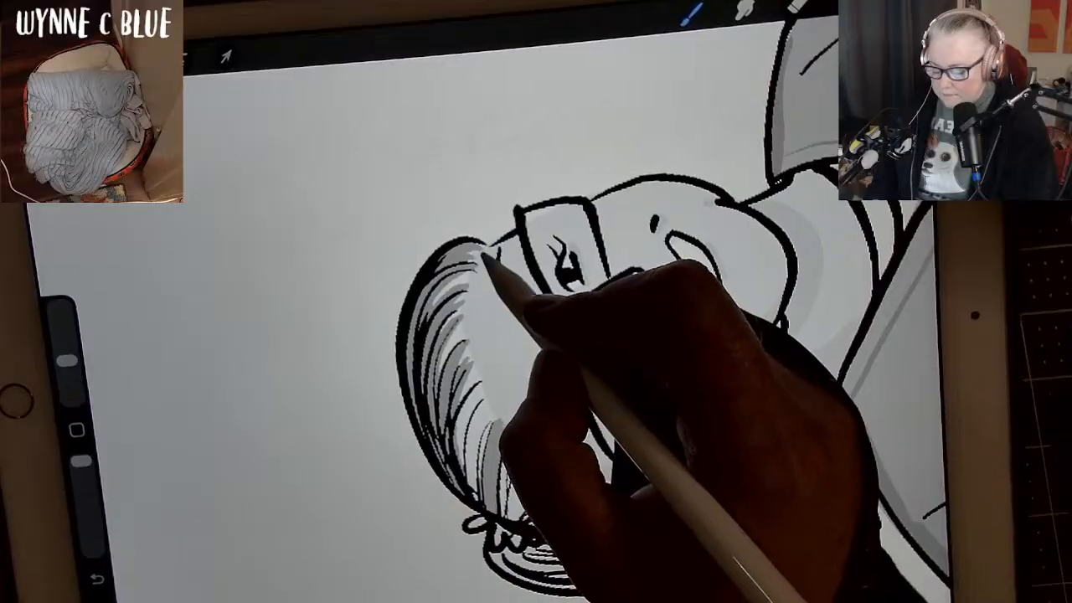
{"action": "left_click_drag", "start_coordinate": [487, 250], "coordinate": [434, 270]}
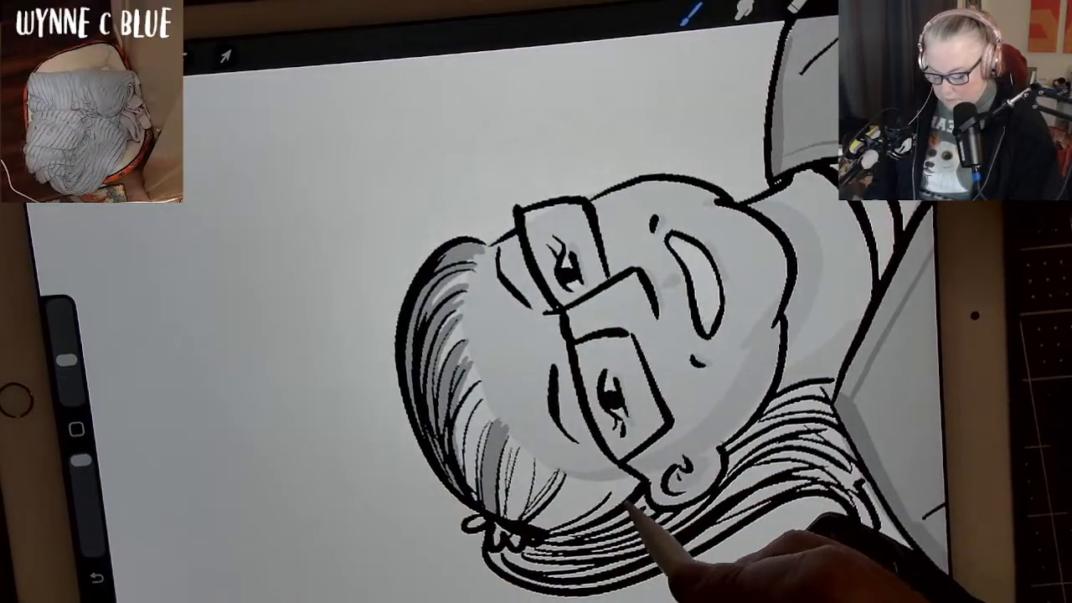
Shade the hair behind the temple and ear and the whole ponytail in medium grey, leaving a few strands light.
{"action": "mouse_move", "coordinate": [638, 480]}
{"action": "left_mouse_down"}
{"action": "mouse_move", "coordinate": [607, 515]}
{"action": "mouse_move", "coordinate": [556, 536]}
{"action": "mouse_move", "coordinate": [589, 534]}
{"action": "mouse_move", "coordinate": [564, 536]}
{"action": "mouse_move", "coordinate": [622, 499]}
{"action": "left_mouse_up"}
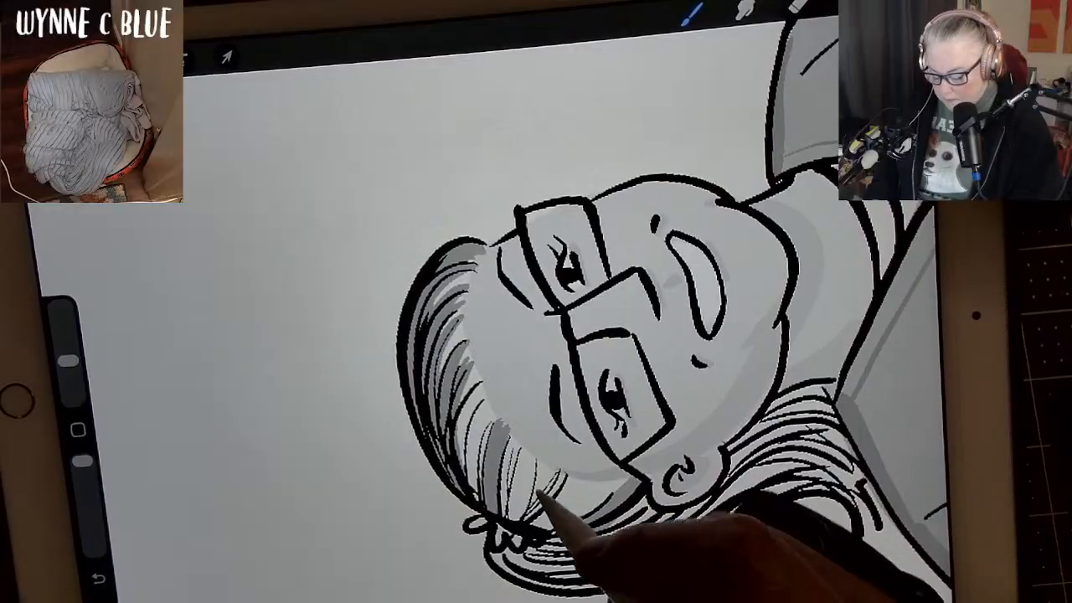
{"action": "left_click_drag", "start_coordinate": [537, 462], "coordinate": [509, 519]}
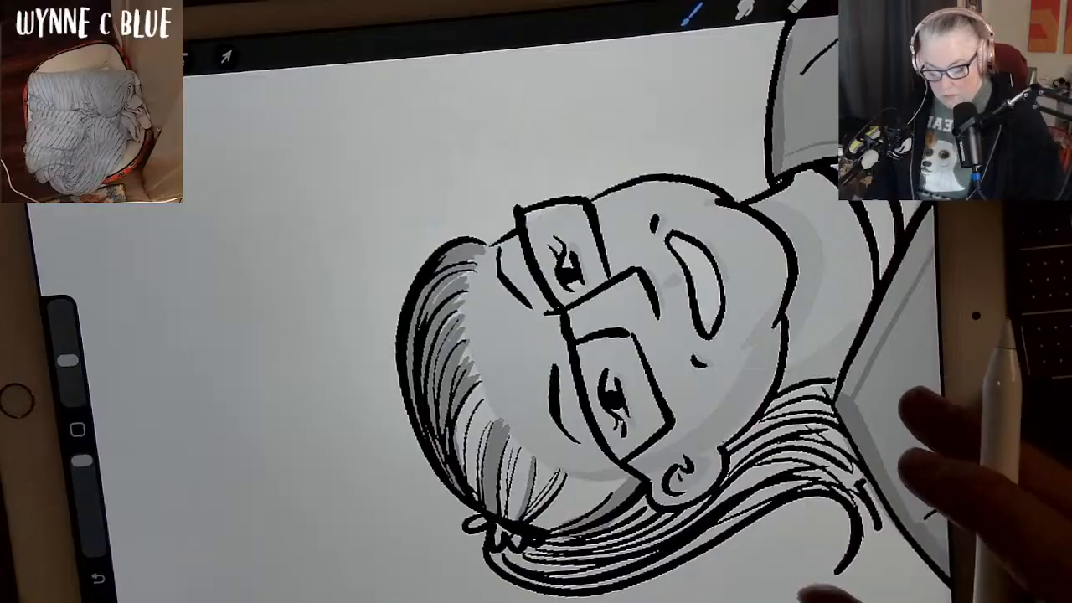
{"action": "mouse_move", "coordinate": [904, 463]}
{"action": "left_mouse_down"}
{"action": "mouse_move", "coordinate": [862, 392]}
{"action": "mouse_move", "coordinate": [833, 272]}
{"action": "left_mouse_up"}
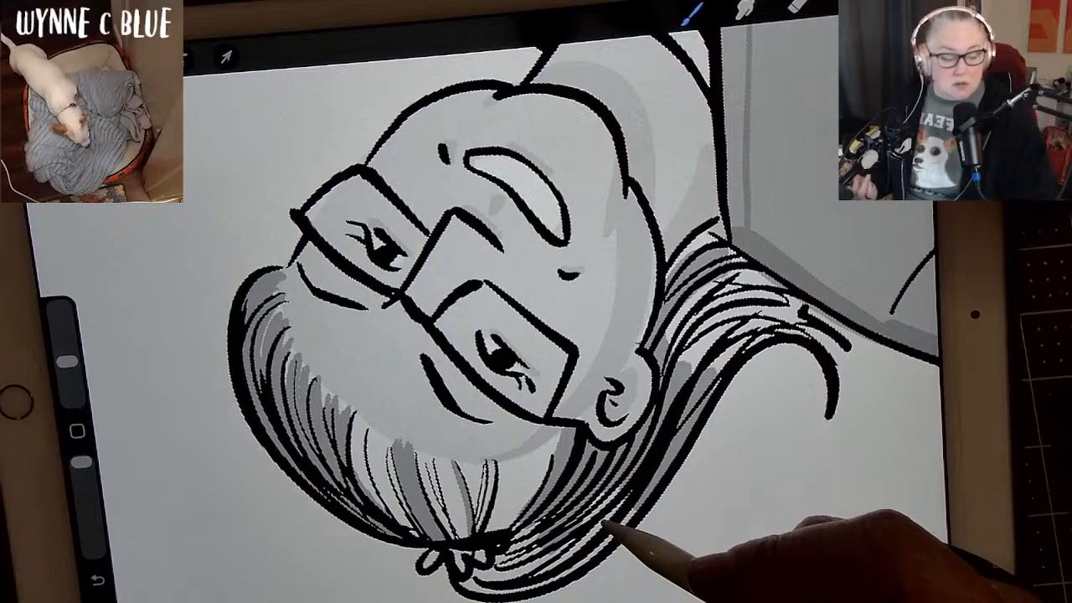
{"action": "left_click_drag", "start_coordinate": [837, 381], "coordinate": [842, 314]}
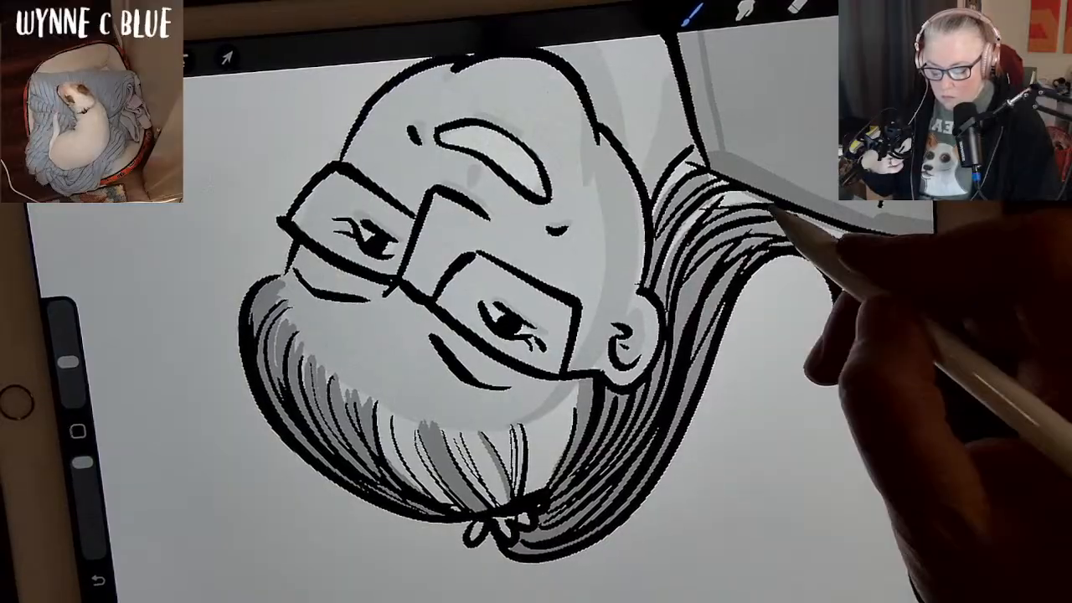
{"action": "mouse_move", "coordinate": [690, 243]}
{"action": "left_mouse_down"}
{"action": "mouse_move", "coordinate": [689, 270]}
{"action": "mouse_move", "coordinate": [753, 199]}
{"action": "mouse_move", "coordinate": [737, 209]}
{"action": "mouse_move", "coordinate": [694, 181]}
{"action": "mouse_move", "coordinate": [688, 244]}
{"action": "left_mouse_up"}
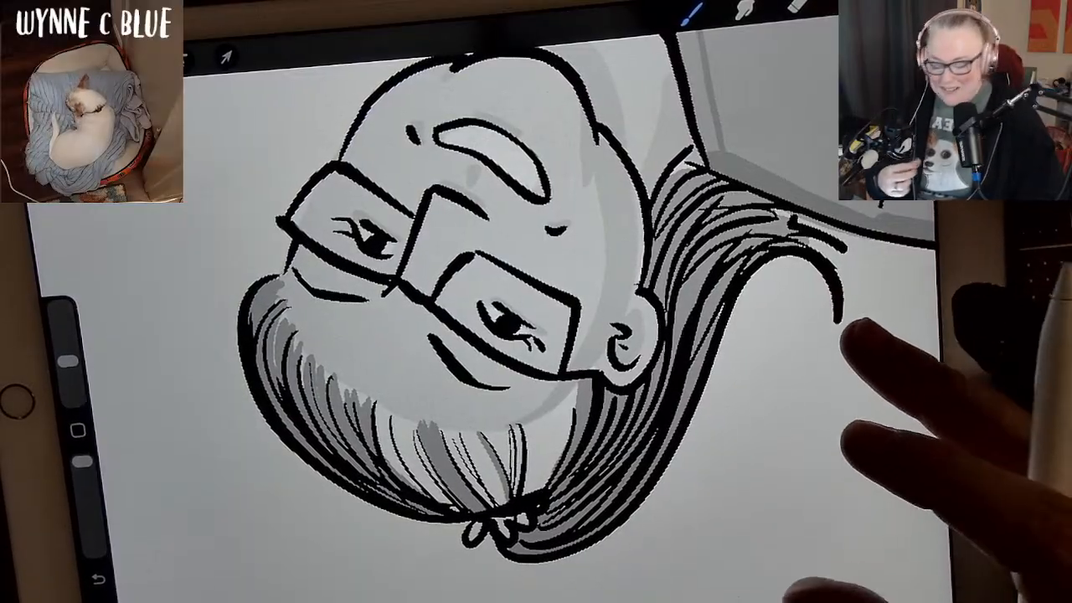
Choose a lighter grey and paint soft strands into the pale hair between the forehead, temple and hair tie.
{"action": "left_click_drag", "start_coordinate": [754, 593], "coordinate": [714, 545]}
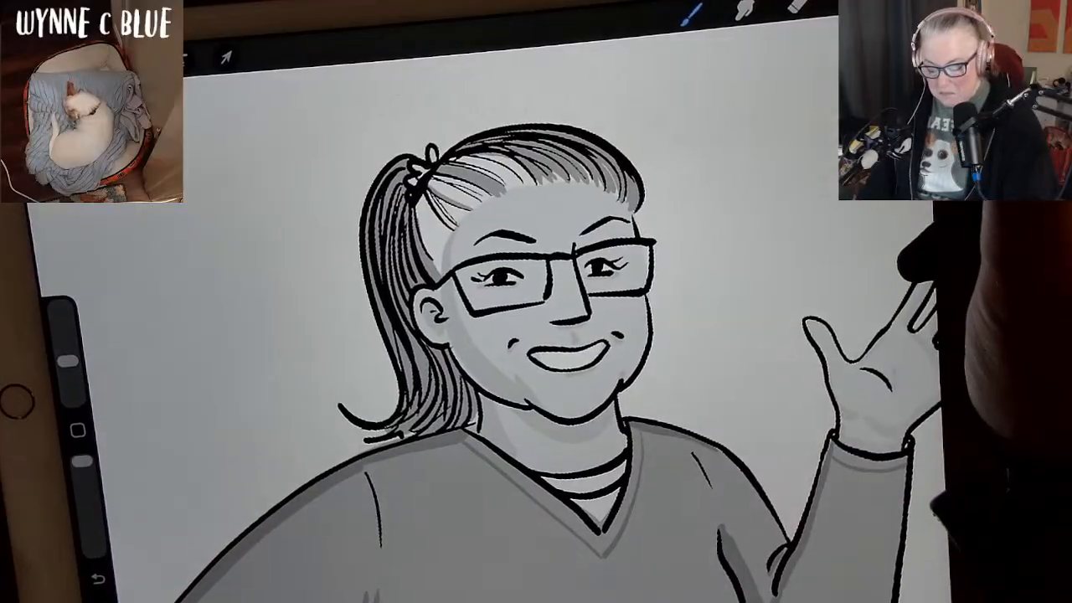
{"action": "left_click", "coordinate": [900, 3]}
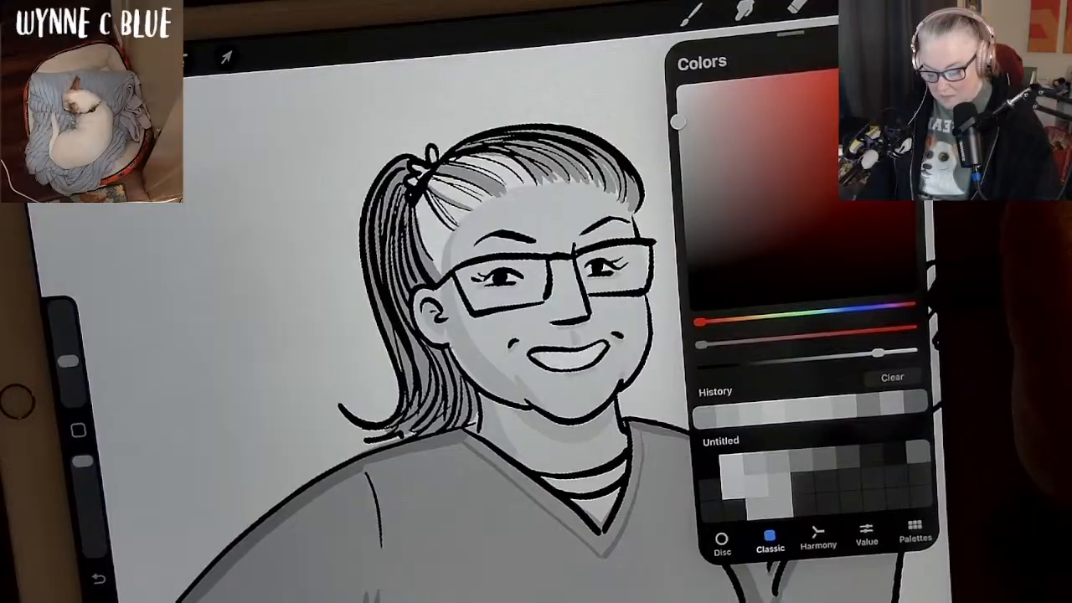
{"action": "left_click", "coordinate": [899, 3]}
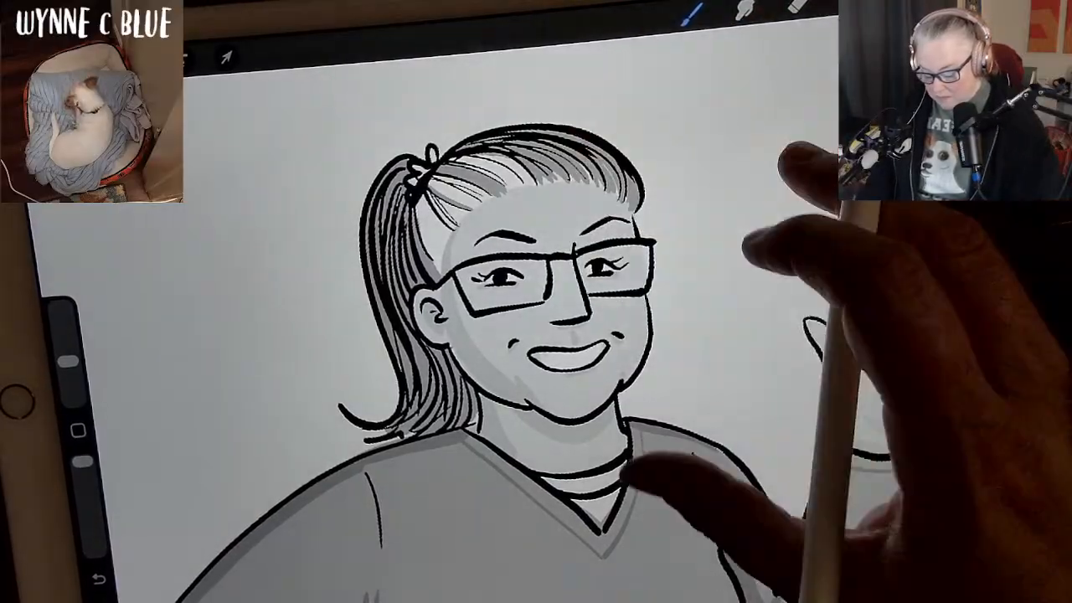
{"action": "left_click_drag", "start_coordinate": [632, 474], "coordinate": [779, 509]}
{"action": "left_click_drag", "start_coordinate": [686, 515], "coordinate": [758, 386]}
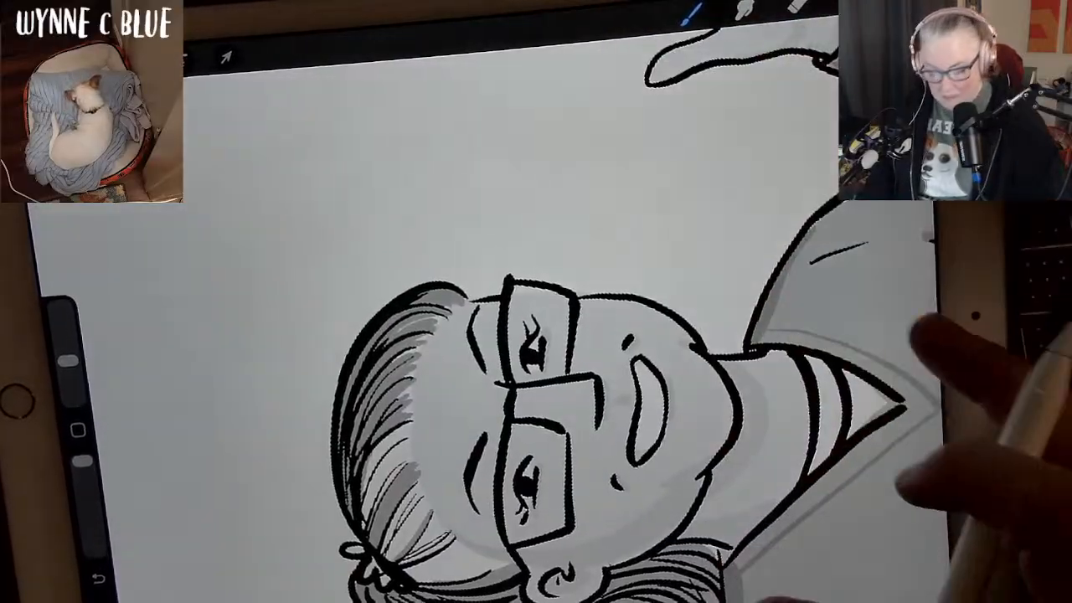
{"action": "left_click_drag", "start_coordinate": [873, 426], "coordinate": [852, 360]}
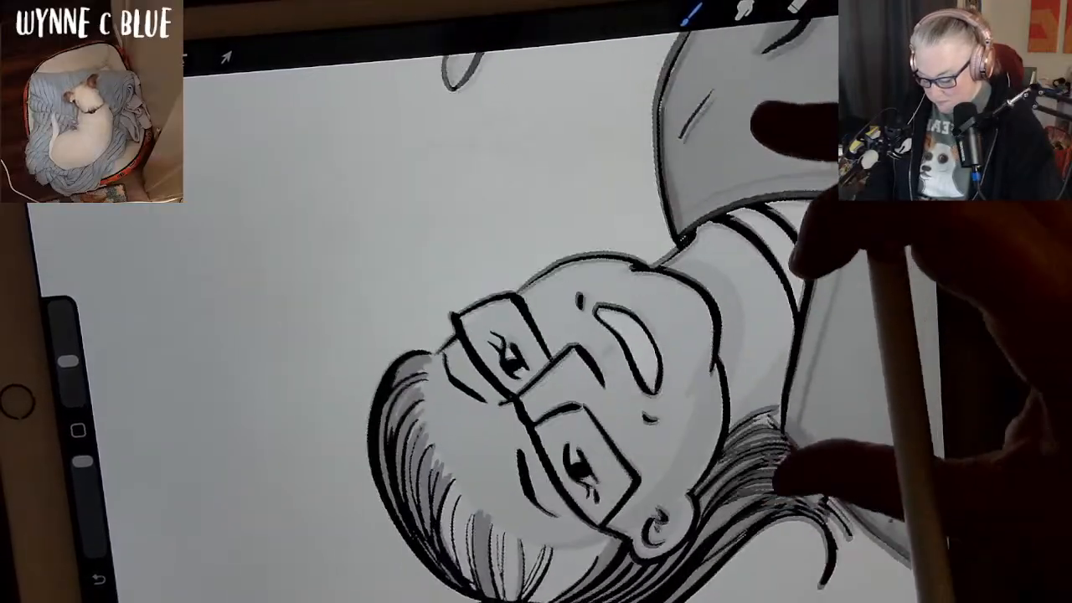
{"action": "mouse_move", "coordinate": [407, 447]}
{"action": "left_mouse_down"}
{"action": "mouse_move", "coordinate": [420, 413]}
{"action": "mouse_move", "coordinate": [397, 492]}
{"action": "mouse_move", "coordinate": [420, 390]}
{"action": "left_mouse_up"}
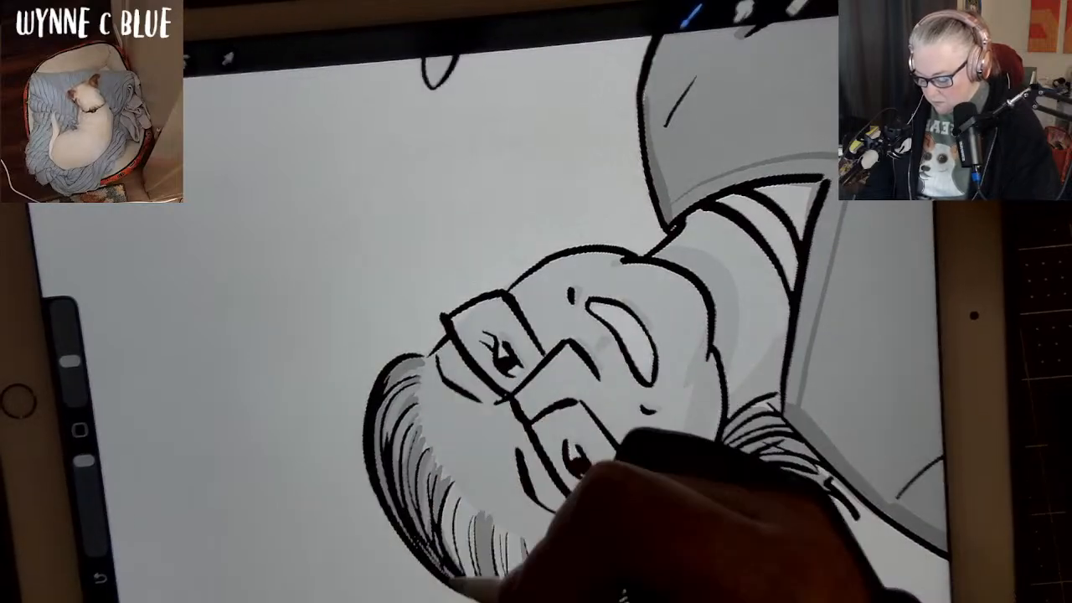
{"action": "mouse_move", "coordinate": [467, 576]}
{"action": "left_mouse_down"}
{"action": "mouse_move", "coordinate": [446, 479]}
{"action": "mouse_move", "coordinate": [440, 551]}
{"action": "mouse_move", "coordinate": [443, 481]}
{"action": "mouse_move", "coordinate": [435, 510]}
{"action": "mouse_move", "coordinate": [462, 560]}
{"action": "mouse_move", "coordinate": [453, 491]}
{"action": "mouse_move", "coordinate": [445, 556]}
{"action": "mouse_move", "coordinate": [470, 581]}
{"action": "left_mouse_up"}
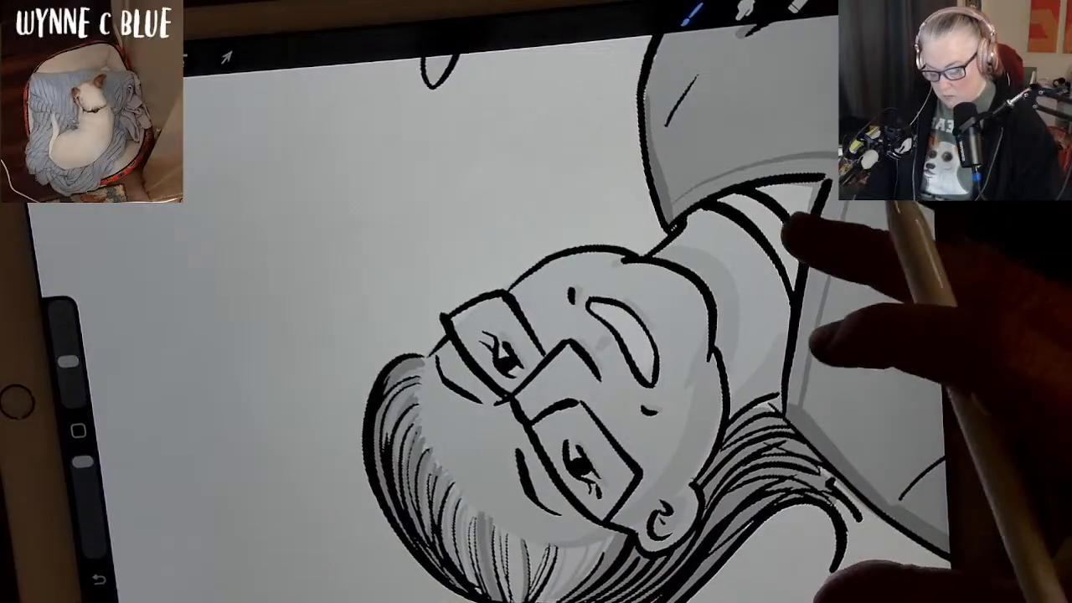
Pick a mid grey and paint tapered strands around the hair tie, behind the temple and down the ponytail.
{"action": "scroll", "coordinate": [670, 335], "scroll_direction": "down", "scroll_amount": 5}
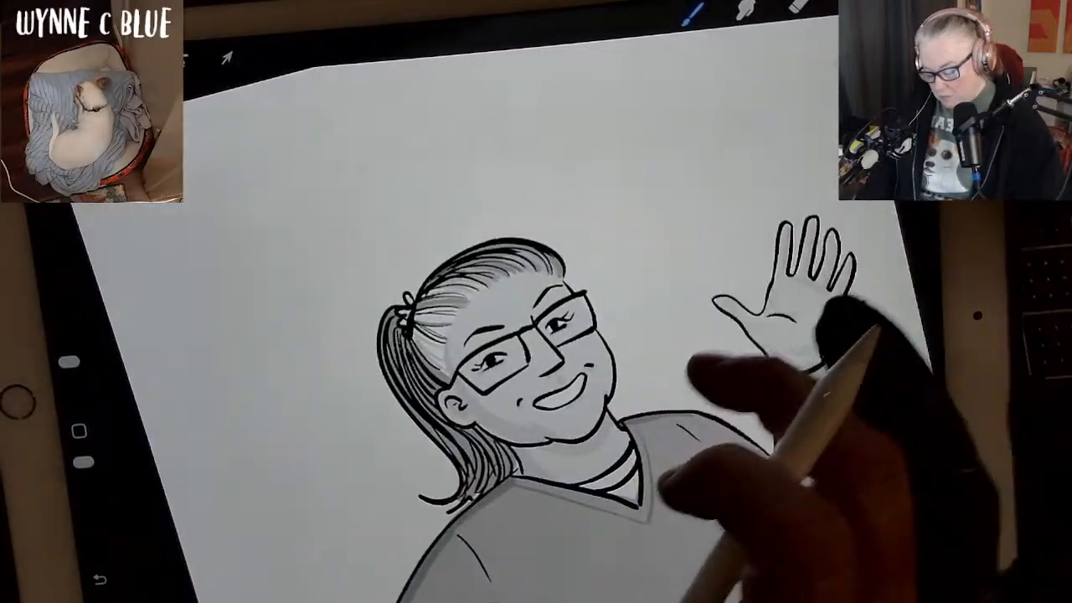
{"action": "scroll", "coordinate": [695, 427], "scroll_direction": "up", "scroll_amount": 2}
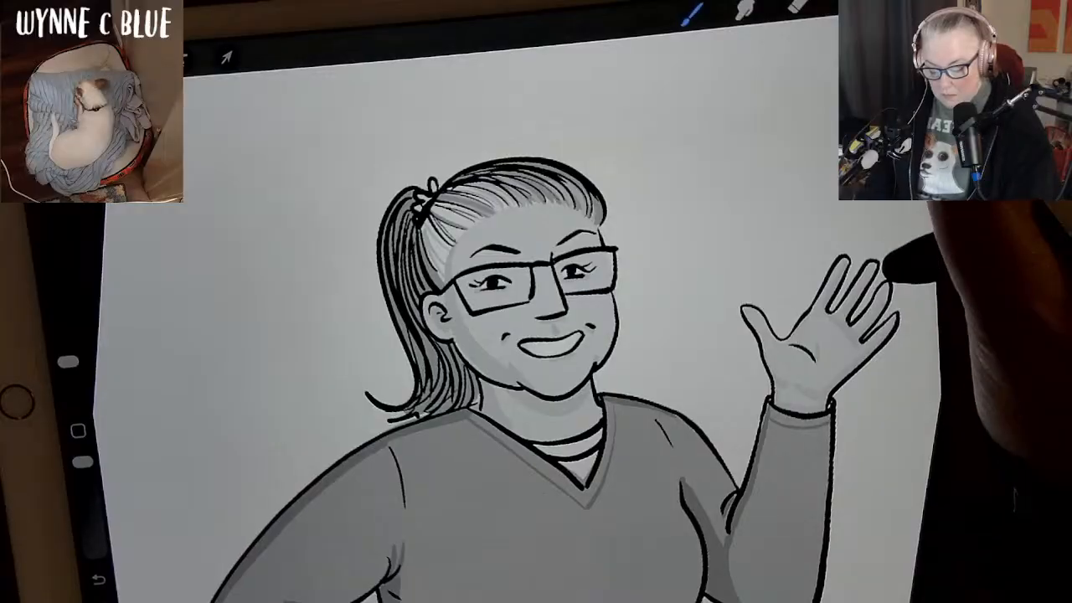
{"action": "left_click", "coordinate": [919, 452]}
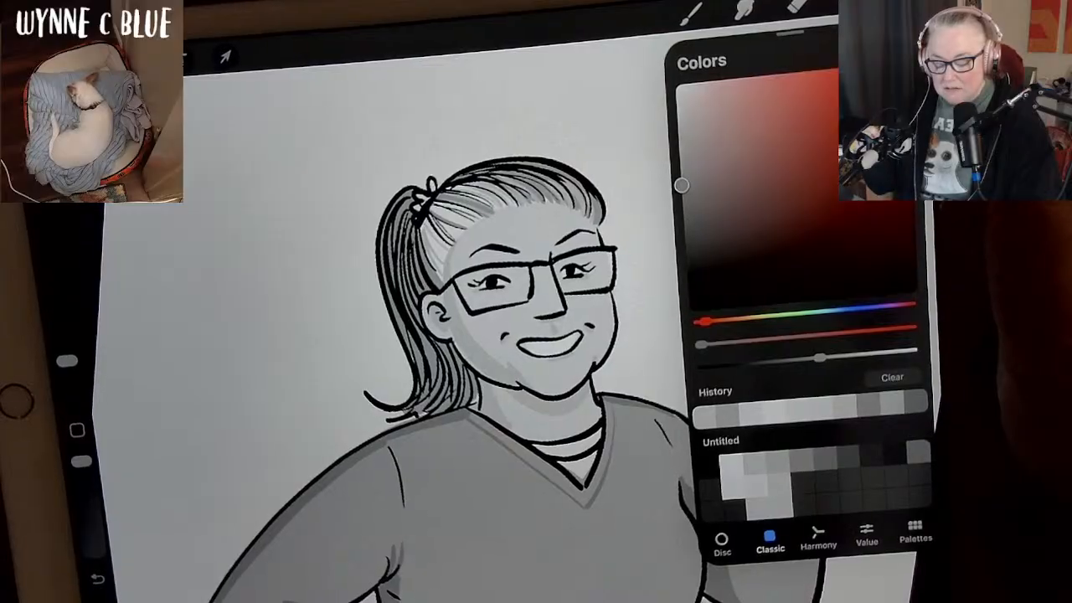
{"action": "left_click", "coordinate": [896, 4]}
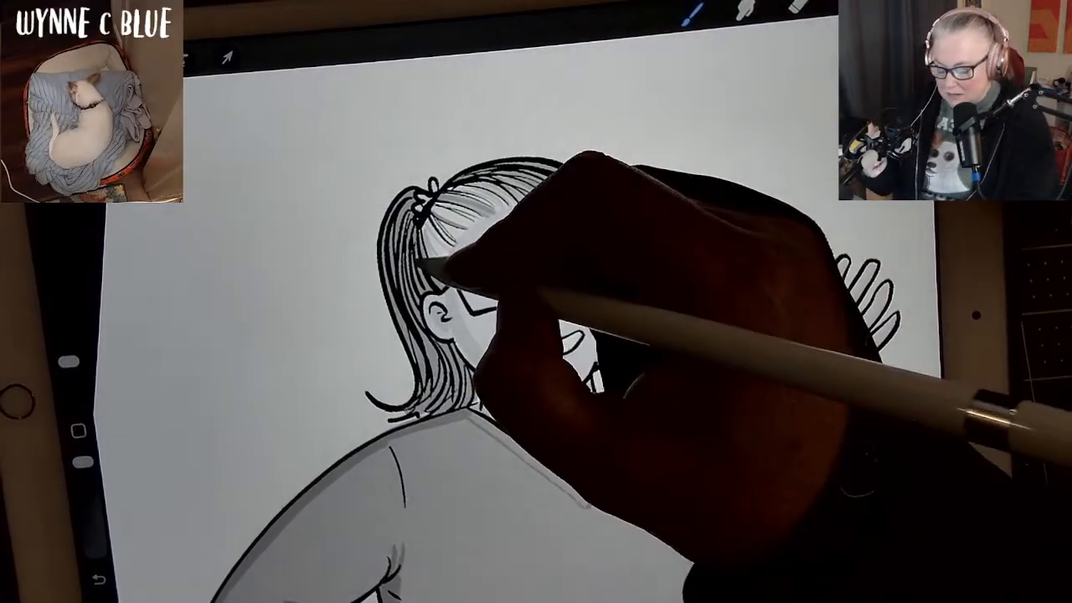
{"action": "mouse_move", "coordinate": [455, 352]}
{"action": "left_mouse_down"}
{"action": "mouse_move", "coordinate": [460, 382]}
{"action": "mouse_move", "coordinate": [471, 379]}
{"action": "left_mouse_up"}
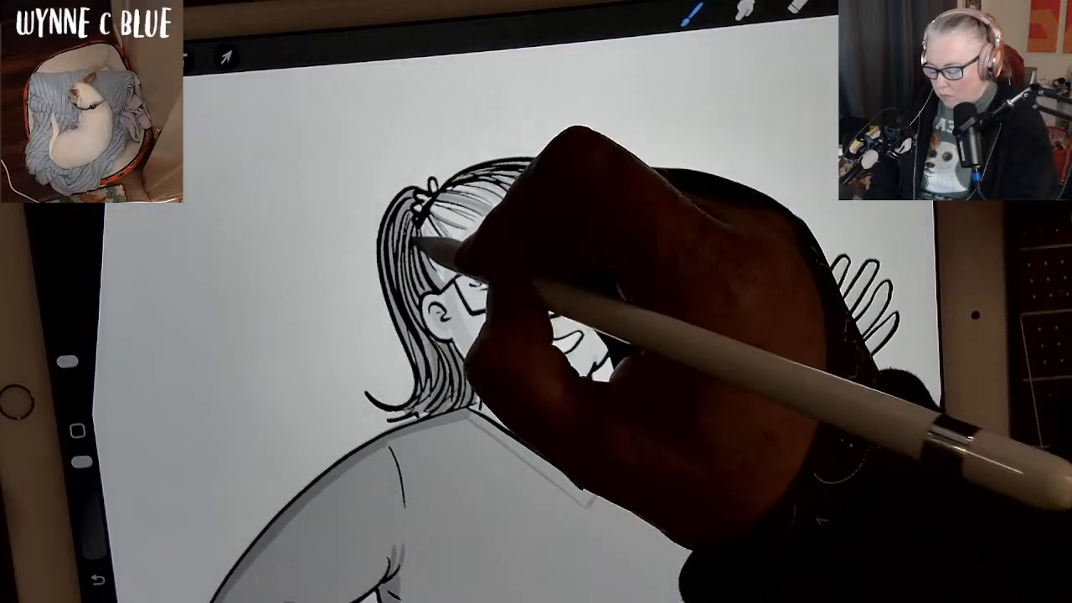
{"action": "left_click_drag", "start_coordinate": [422, 238], "coordinate": [429, 272]}
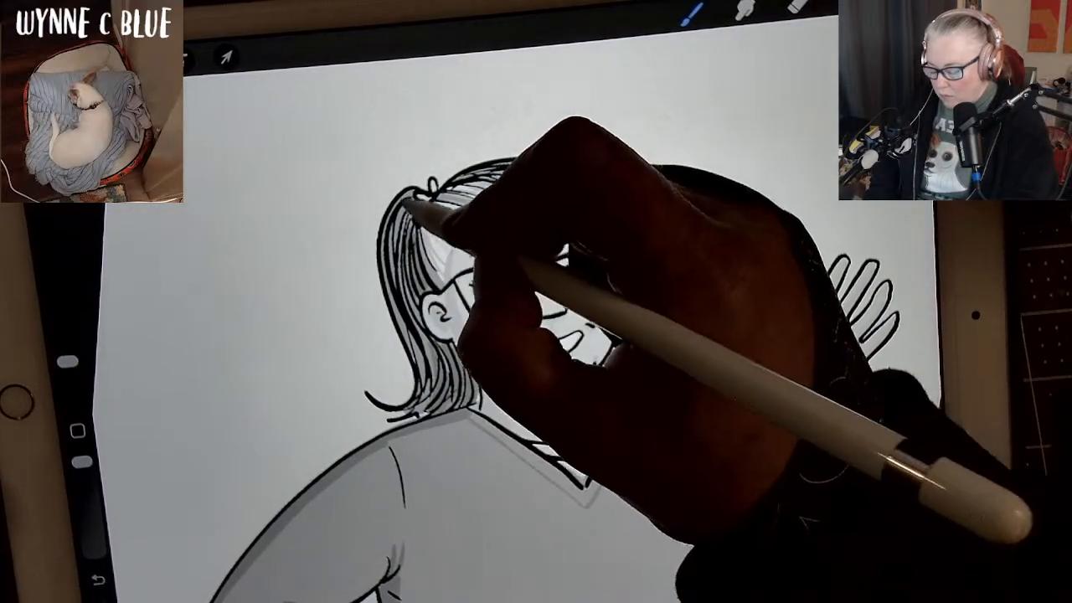
{"action": "mouse_move", "coordinate": [414, 213]}
{"action": "left_mouse_down"}
{"action": "mouse_move", "coordinate": [406, 295]}
{"action": "mouse_move", "coordinate": [429, 328]}
{"action": "mouse_move", "coordinate": [420, 353]}
{"action": "mouse_move", "coordinate": [411, 386]}
{"action": "left_mouse_up"}
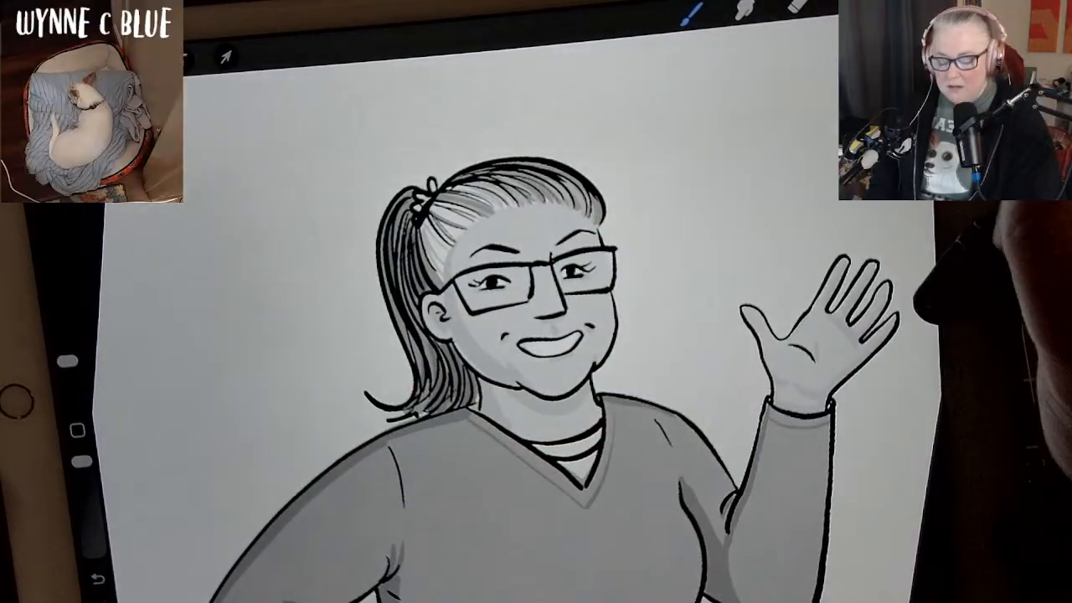
Choose a darker grey and shade the ponytail strands from the hair tie down to the sweater collar.
{"action": "left_click", "coordinate": [897, 3]}
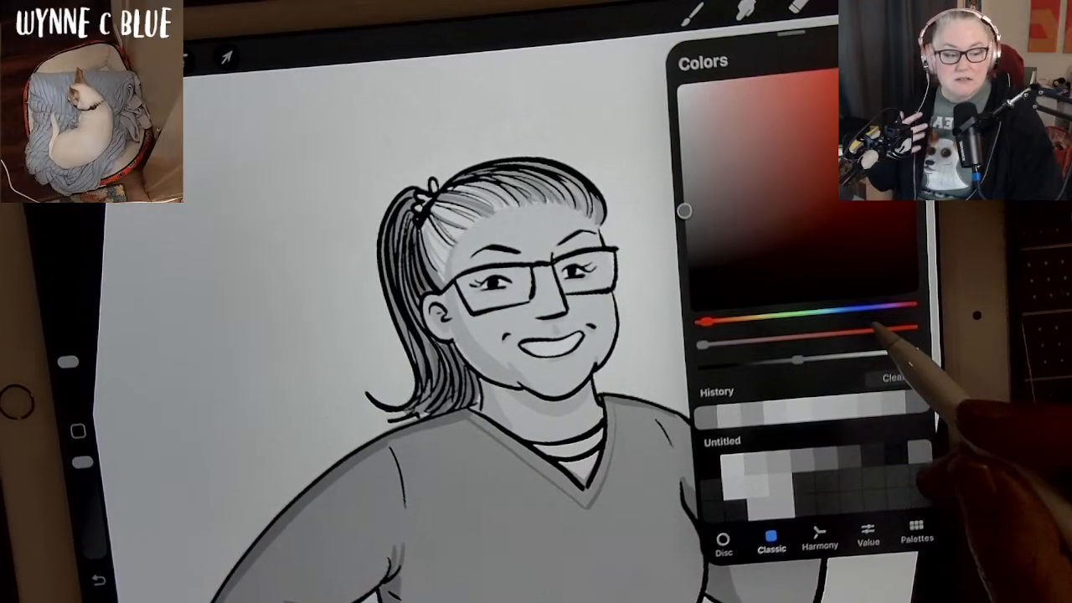
{"action": "left_click", "coordinate": [571, 320]}
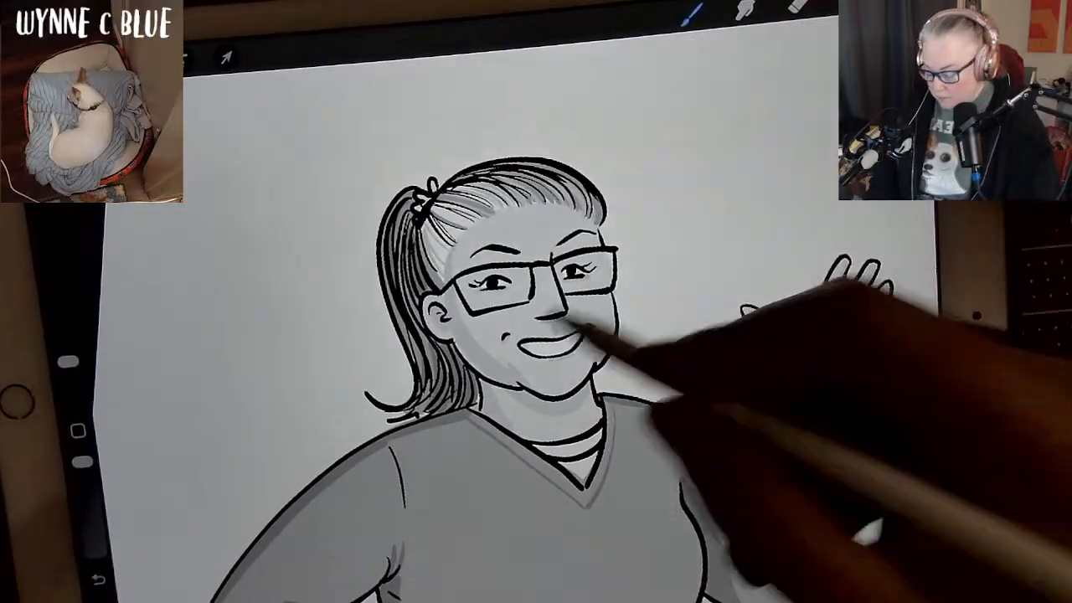
{"action": "mouse_move", "coordinate": [425, 216]}
{"action": "left_mouse_down"}
{"action": "mouse_move", "coordinate": [436, 277]}
{"action": "mouse_move", "coordinate": [416, 303]}
{"action": "mouse_move", "coordinate": [432, 328]}
{"action": "mouse_move", "coordinate": [431, 361]}
{"action": "mouse_move", "coordinate": [456, 395]}
{"action": "left_mouse_up"}
{"action": "mouse_move", "coordinate": [449, 341]}
{"action": "left_mouse_down"}
{"action": "mouse_move", "coordinate": [476, 398]}
{"action": "mouse_move", "coordinate": [443, 412]}
{"action": "mouse_move", "coordinate": [464, 379]}
{"action": "mouse_move", "coordinate": [461, 398]}
{"action": "mouse_move", "coordinate": [478, 381]}
{"action": "mouse_move", "coordinate": [474, 398]}
{"action": "mouse_move", "coordinate": [470, 375]}
{"action": "mouse_move", "coordinate": [482, 402]}
{"action": "mouse_move", "coordinate": [443, 344]}
{"action": "mouse_move", "coordinate": [465, 385]}
{"action": "mouse_move", "coordinate": [443, 382]}
{"action": "mouse_move", "coordinate": [460, 376]}
{"action": "mouse_move", "coordinate": [412, 412]}
{"action": "left_mouse_up"}
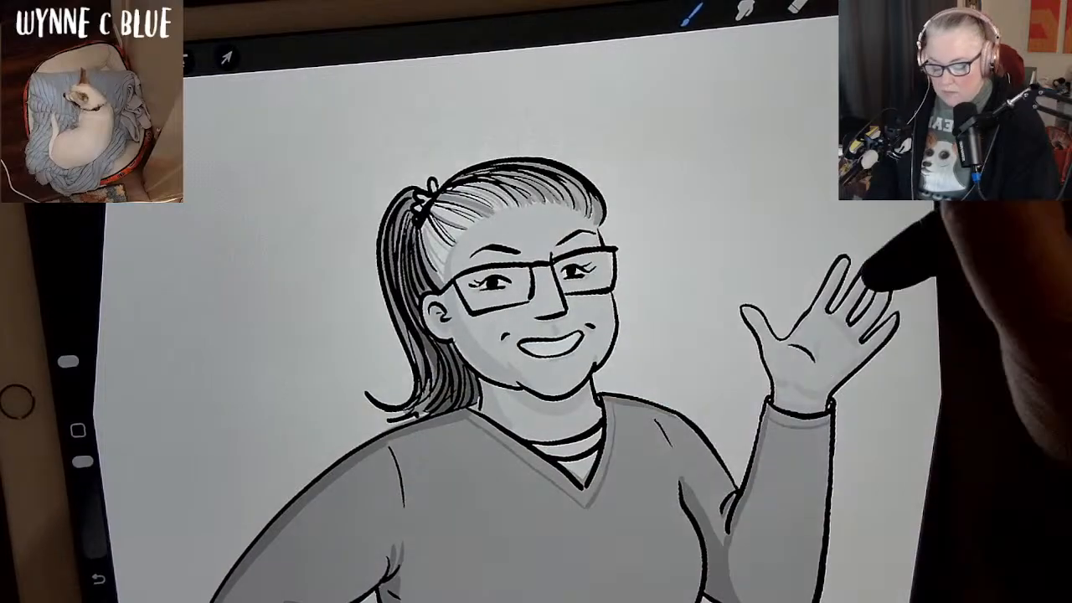
Switch to a still darker grey and deepen the ponytail shadows below the hair tie and behind the neck.
{"action": "left_click", "coordinate": [900, 3]}
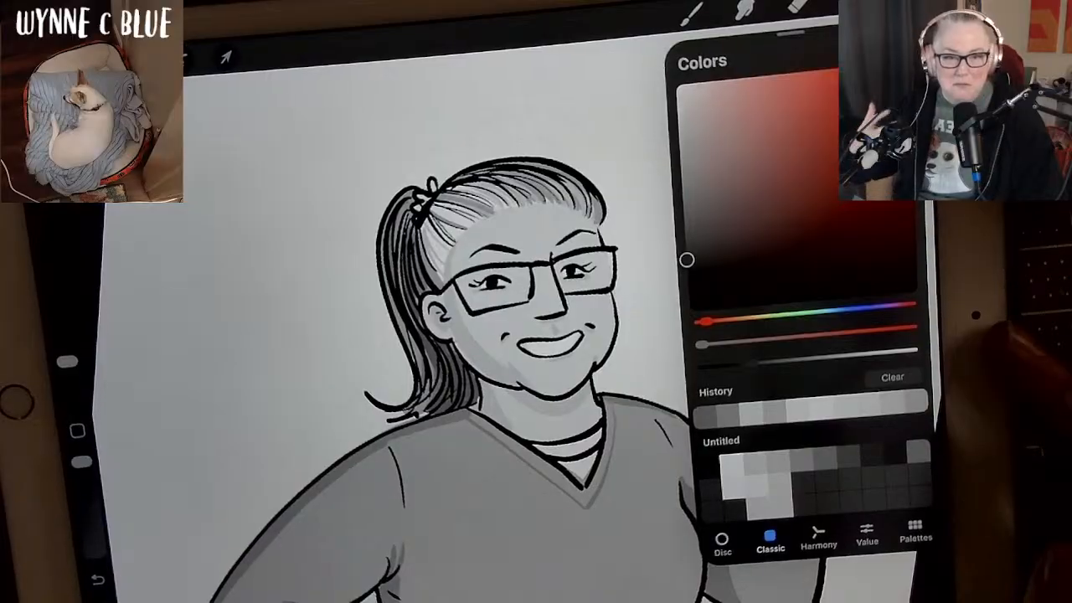
{"action": "left_click", "coordinate": [932, 339]}
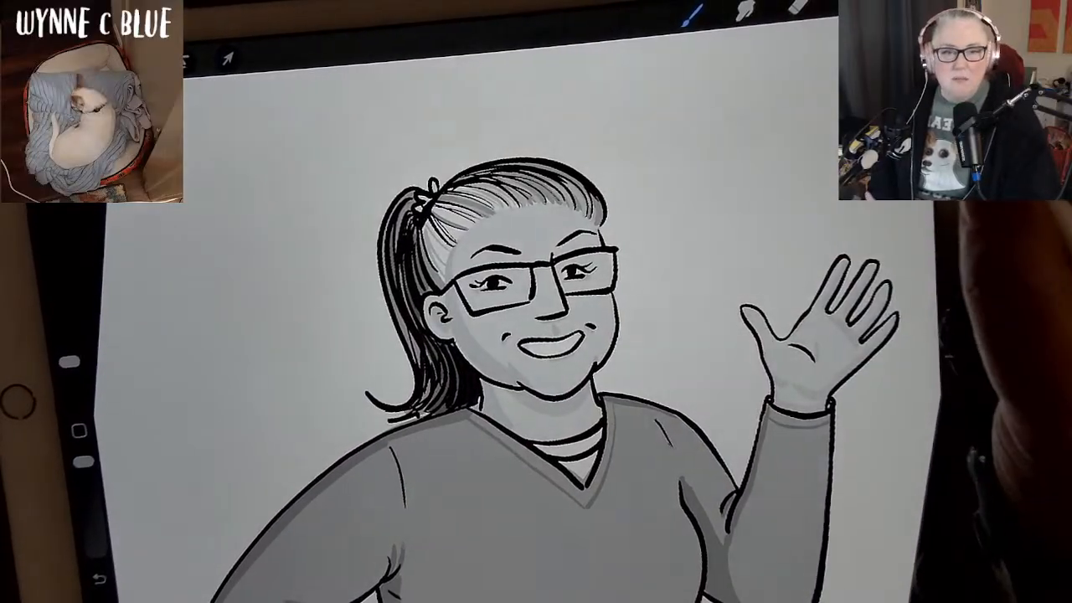
{"action": "left_click", "coordinate": [899, 2]}
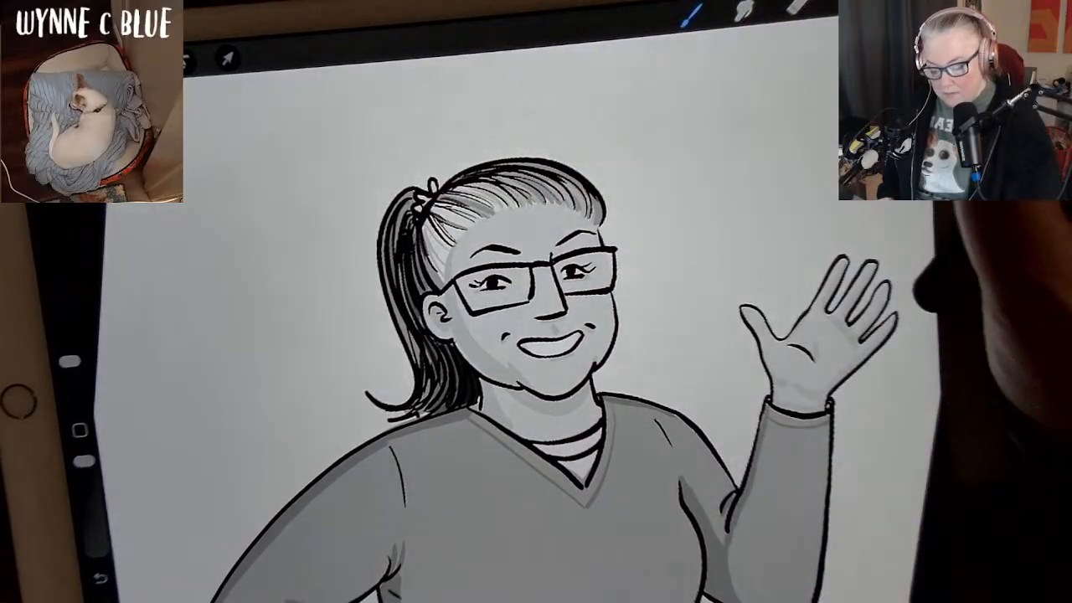
{"action": "left_click", "coordinate": [899, 4]}
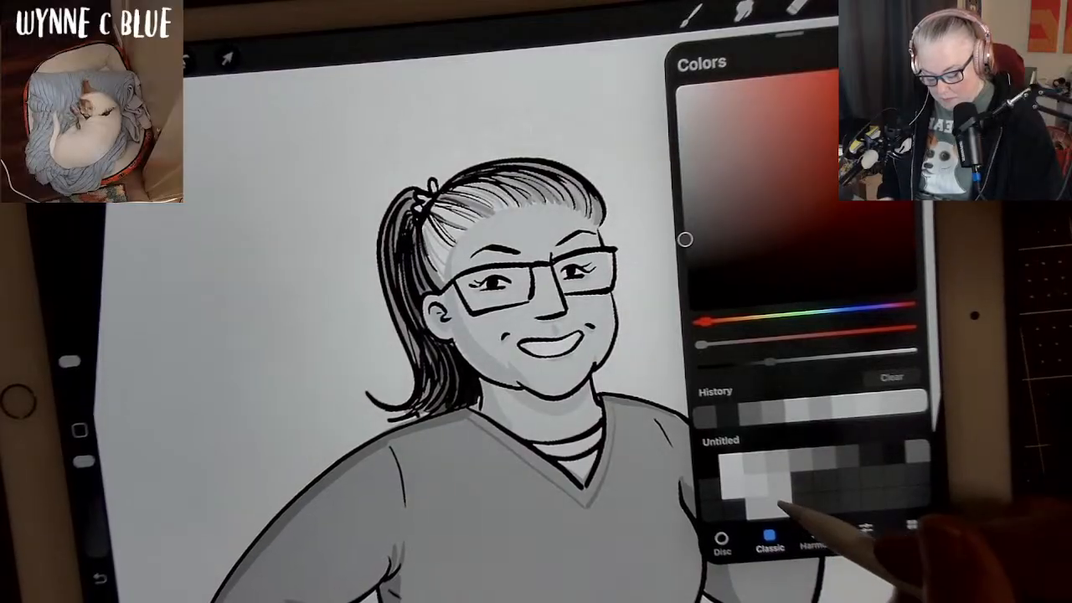
{"action": "left_click", "coordinate": [779, 485]}
{"action": "left_click", "coordinate": [899, 3]}
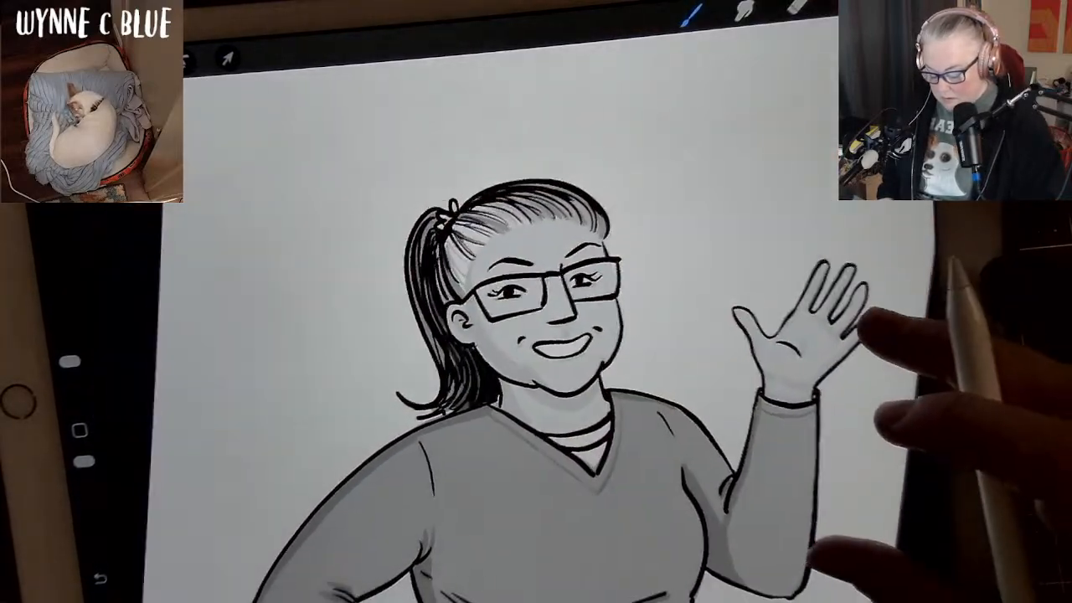
{"action": "scroll", "coordinate": [818, 513], "scroll_direction": "up", "scroll_amount": 2}
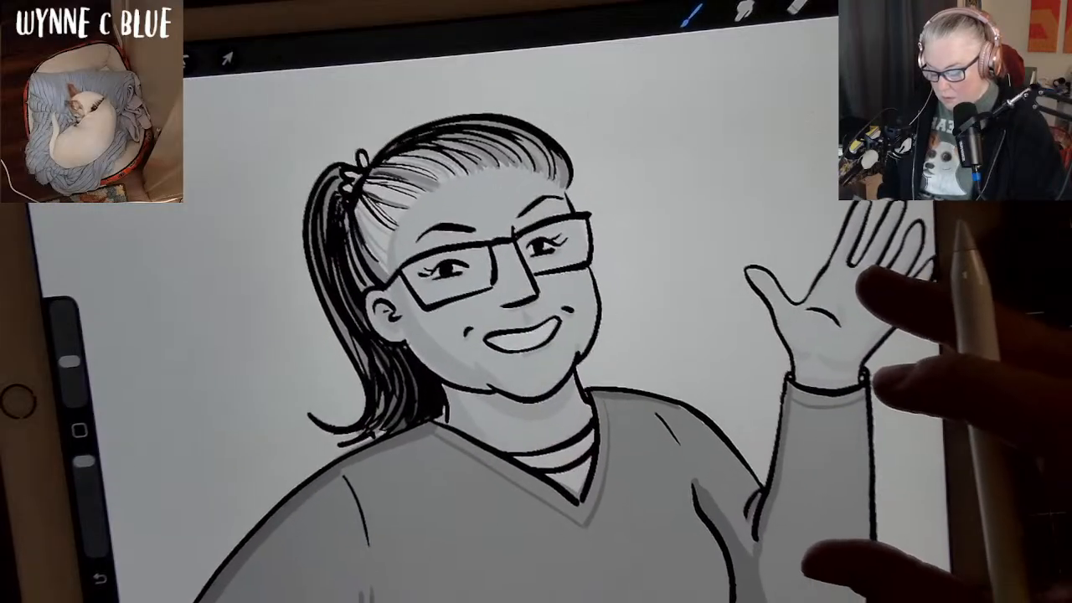
{"action": "scroll", "coordinate": [818, 469], "scroll_direction": "down", "scroll_amount": 2}
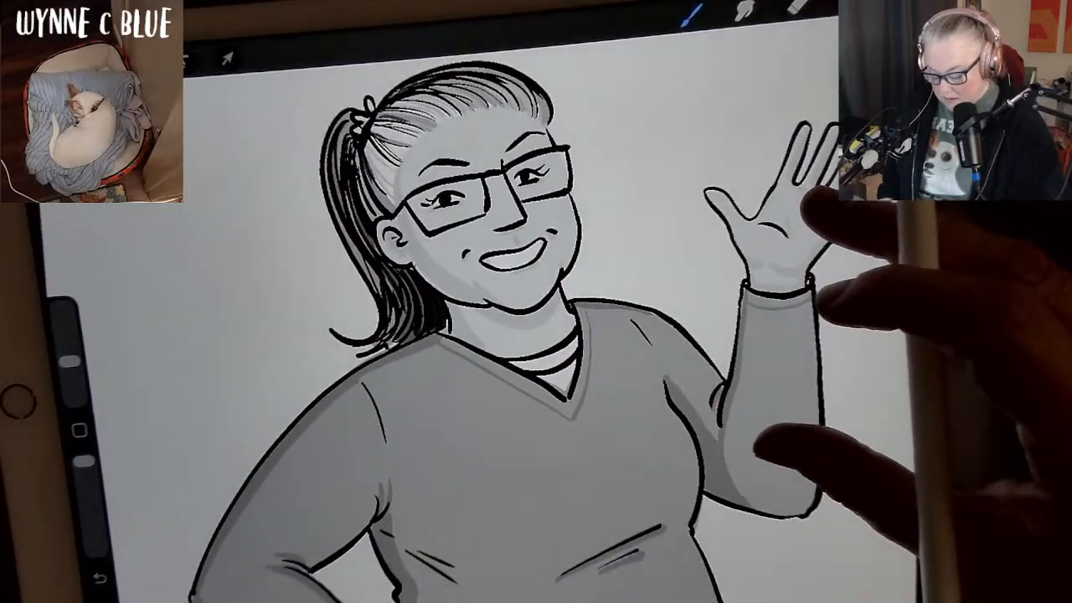
{"action": "scroll", "coordinate": [796, 335], "scroll_direction": "up", "scroll_amount": 2}
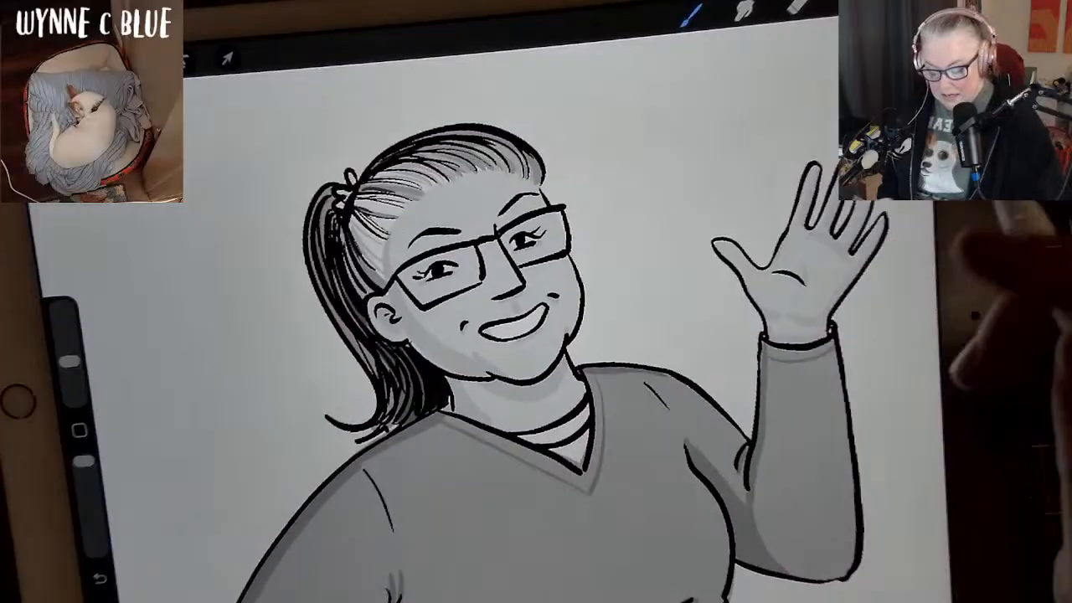
Pick a dark grey swatch and fill the striped undershirt inside the sweater's V-neck.
{"action": "left_click", "coordinate": [899, 3]}
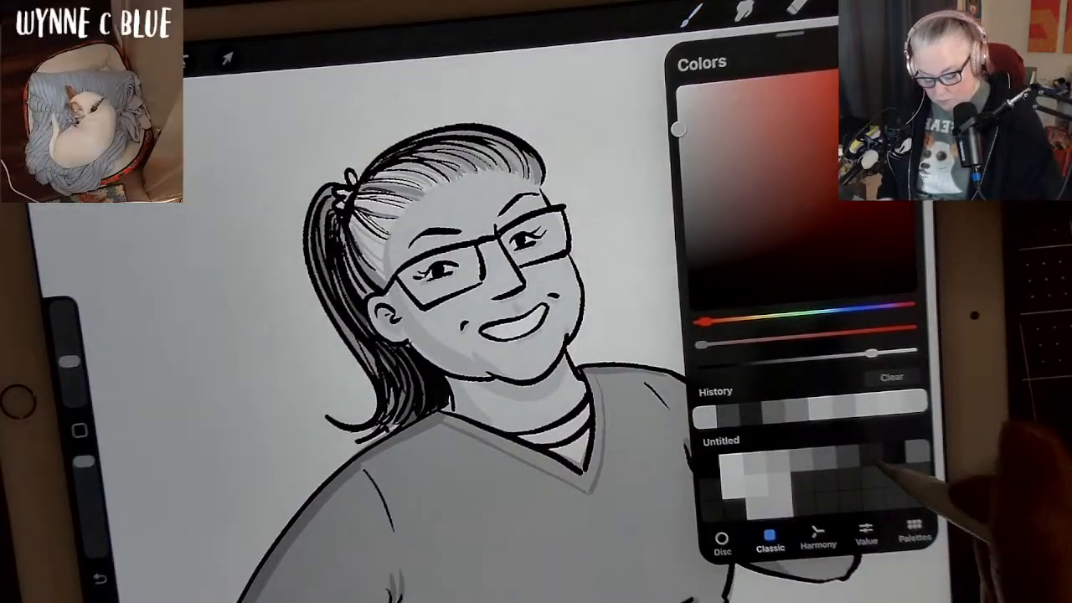
{"action": "left_click", "coordinate": [918, 452]}
{"action": "left_click", "coordinate": [899, 2]}
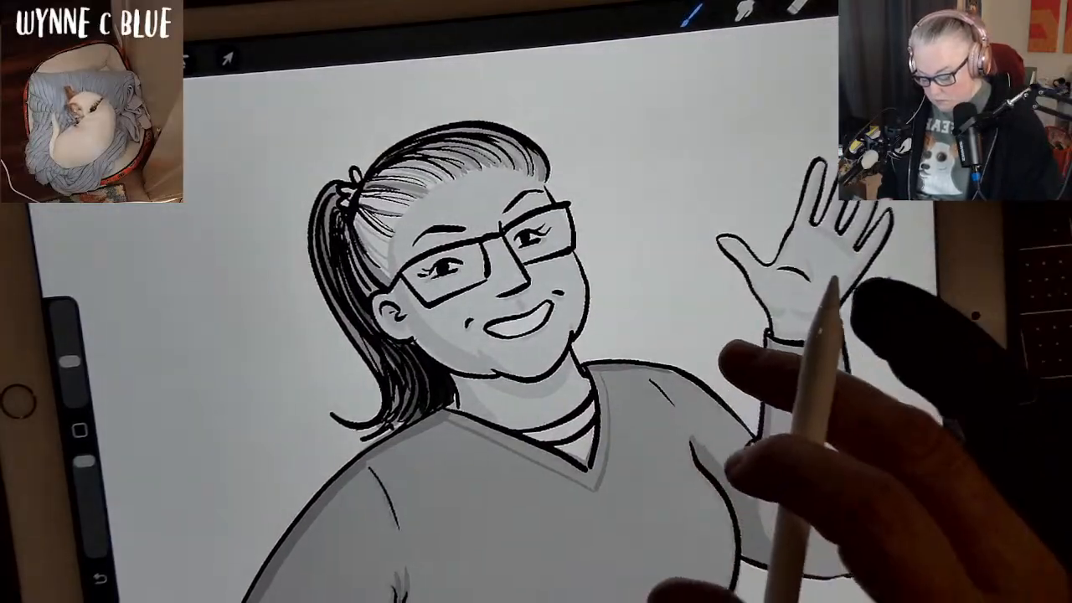
{"action": "scroll", "coordinate": [791, 377], "scroll_direction": "up", "scroll_amount": 2}
{"action": "mouse_move", "coordinate": [567, 432]}
{"action": "left_mouse_down"}
{"action": "mouse_move", "coordinate": [596, 407]}
{"action": "mouse_move", "coordinate": [617, 368]}
{"action": "mouse_move", "coordinate": [581, 426]}
{"action": "mouse_move", "coordinate": [618, 407]}
{"action": "mouse_move", "coordinate": [617, 372]}
{"action": "mouse_move", "coordinate": [604, 420]}
{"action": "mouse_move", "coordinate": [579, 427]}
{"action": "left_mouse_up"}
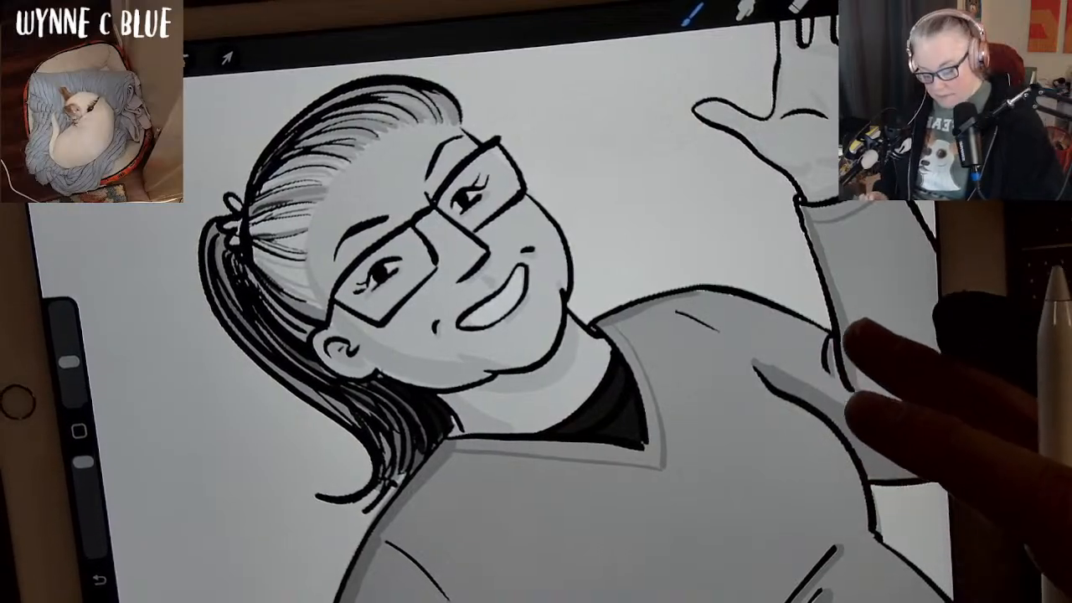
Paint the outer edge of the trouser leg on the hand-on-hip side in dark grey below the sweater hem.
{"action": "mouse_move", "coordinate": [852, 335]}
{"action": "left_mouse_down"}
{"action": "mouse_move", "coordinate": [740, 342]}
{"action": "mouse_move", "coordinate": [746, 326]}
{"action": "mouse_move", "coordinate": [825, 310]}
{"action": "mouse_move", "coordinate": [807, 268]}
{"action": "left_mouse_up"}
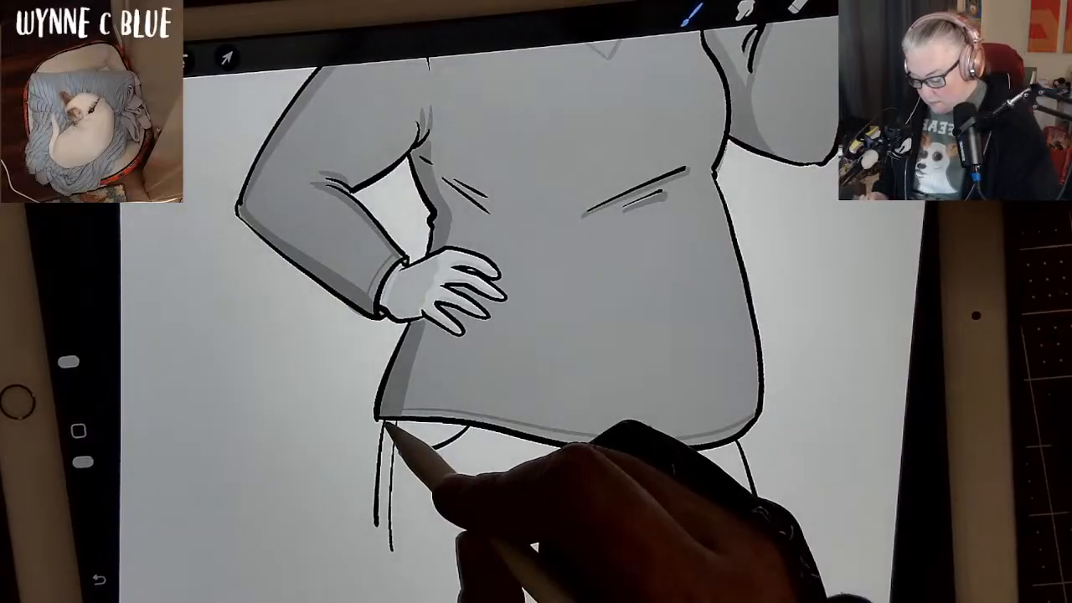
{"action": "mouse_move", "coordinate": [387, 428]}
{"action": "left_mouse_down"}
{"action": "mouse_move", "coordinate": [381, 521]}
{"action": "mouse_move", "coordinate": [387, 466]}
{"action": "left_mouse_up"}
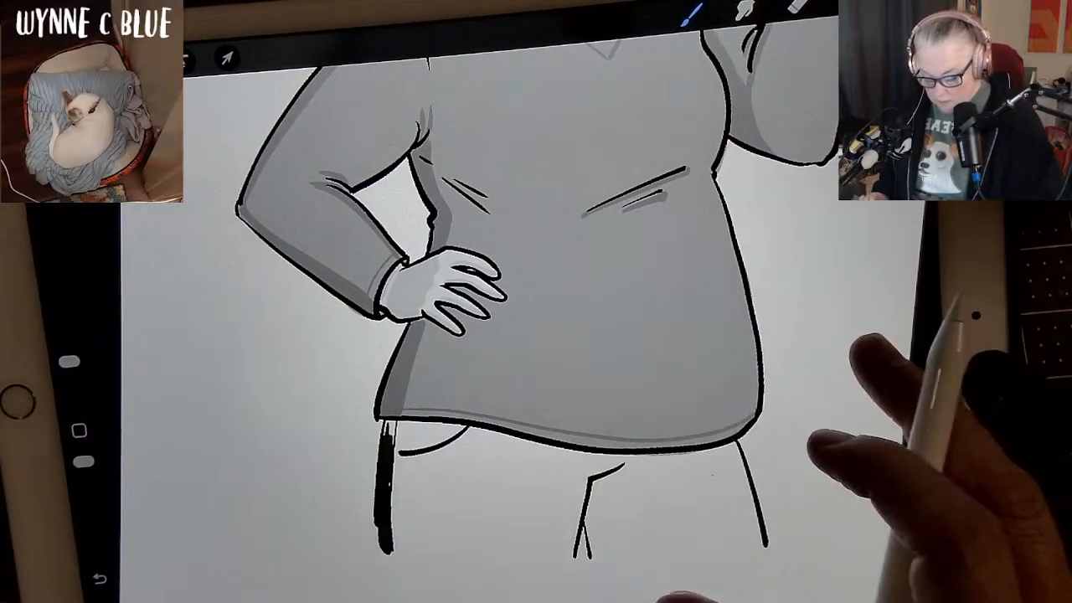
{"action": "left_click_drag", "start_coordinate": [810, 278], "coordinate": [832, 338]}
{"action": "key", "text": "ctrl+z"}
Fill both trouser legs in dark grey from the sweater hem downwards, using a larger brush for the wide areas.
{"action": "mouse_move", "coordinate": [888, 360]}
{"action": "left_mouse_down"}
{"action": "mouse_move", "coordinate": [754, 159]}
{"action": "mouse_move", "coordinate": [799, 322]}
{"action": "mouse_move", "coordinate": [778, 226]}
{"action": "left_mouse_up"}
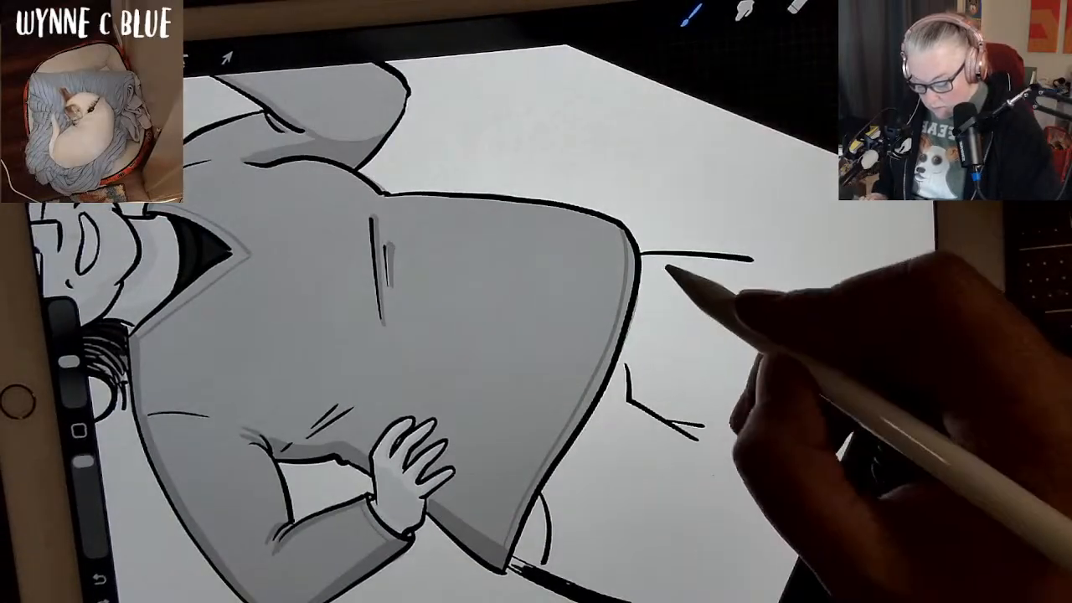
{"action": "mouse_move", "coordinate": [644, 258]}
{"action": "left_mouse_down"}
{"action": "mouse_move", "coordinate": [625, 363]}
{"action": "mouse_move", "coordinate": [582, 444]}
{"action": "left_mouse_up"}
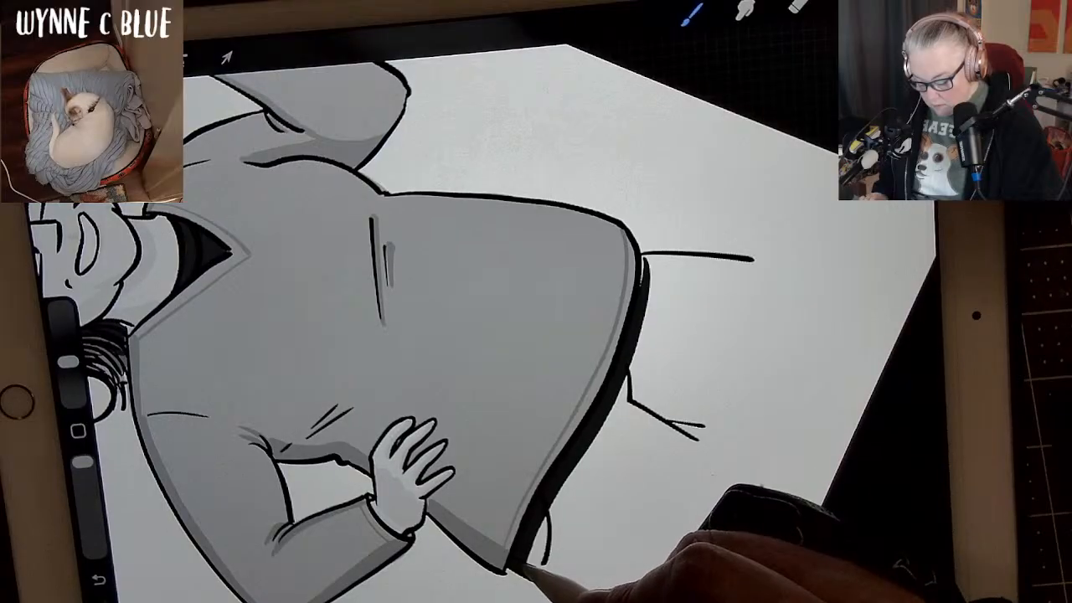
{"action": "left_click_drag", "start_coordinate": [665, 352], "coordinate": [629, 402]}
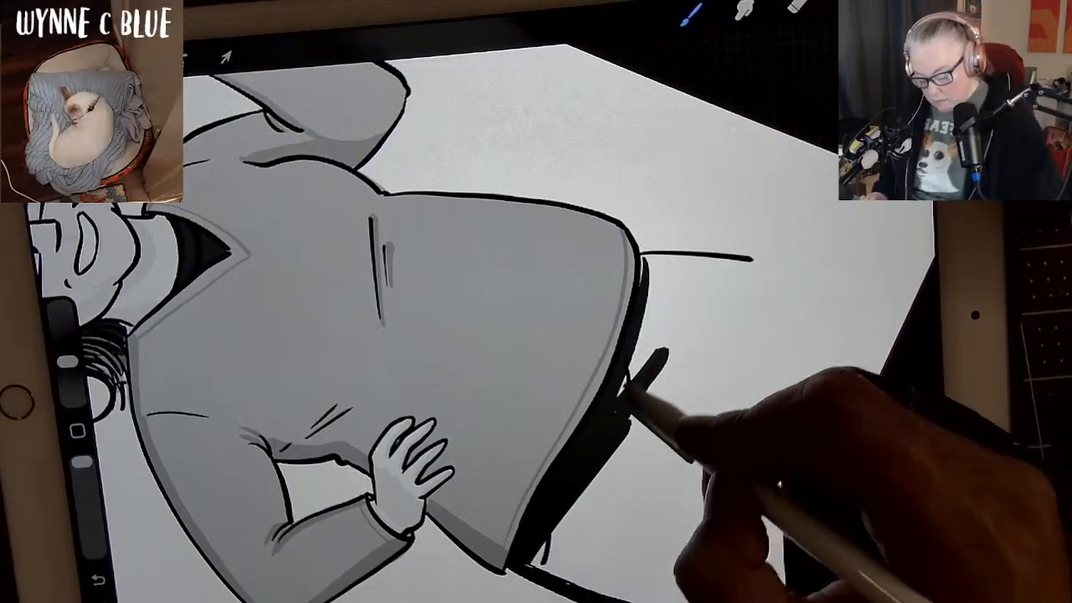
{"action": "left_click_drag", "start_coordinate": [644, 339], "coordinate": [629, 389]}
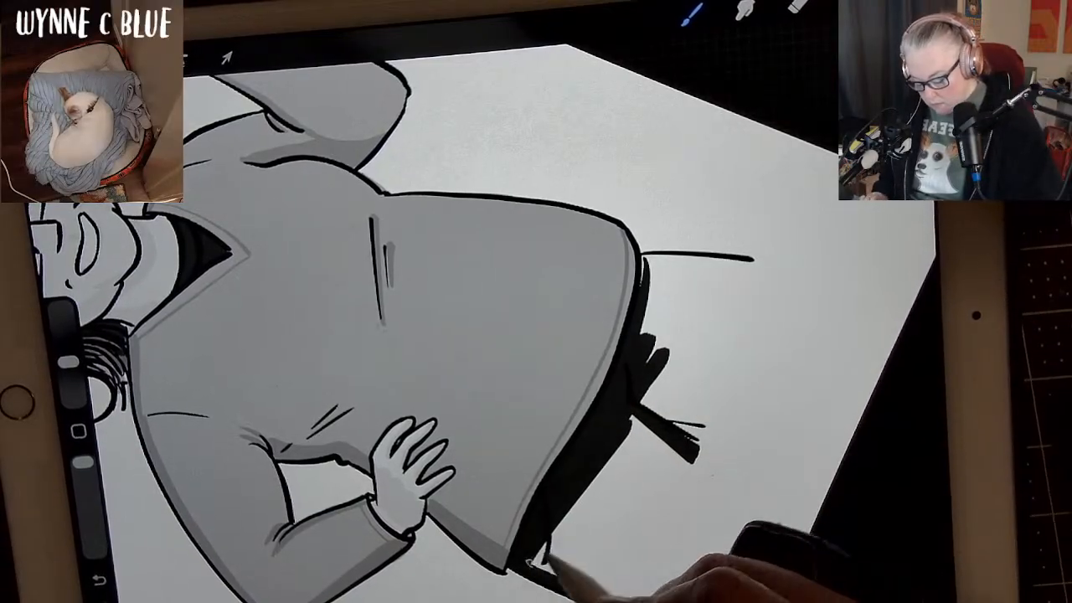
{"action": "left_click_drag", "start_coordinate": [69, 362], "coordinate": [65, 346]}
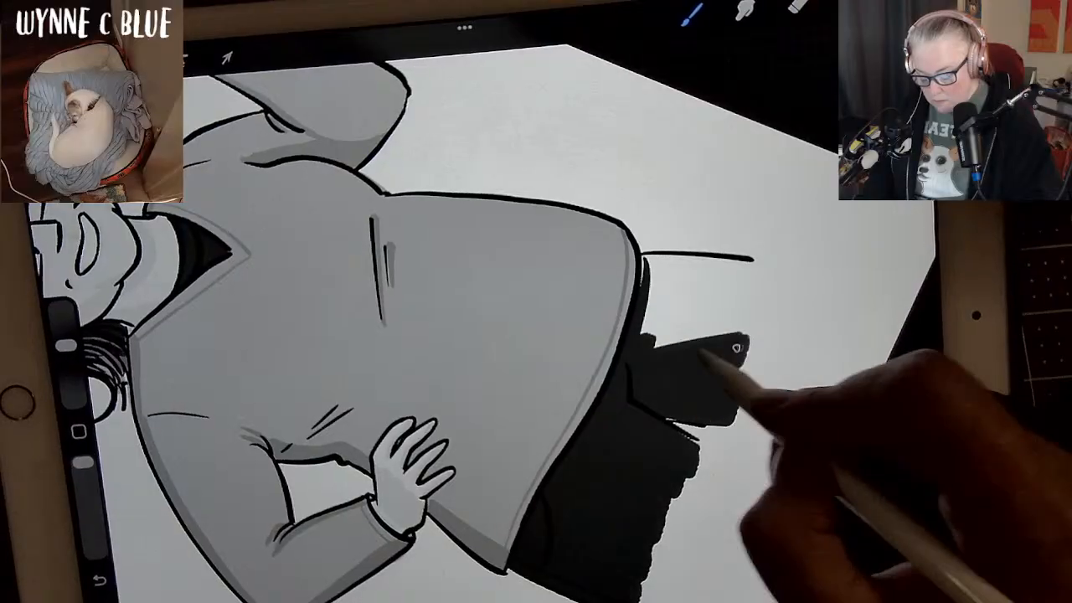
{"action": "mouse_move", "coordinate": [730, 325]}
{"action": "left_mouse_down"}
{"action": "mouse_move", "coordinate": [725, 306]}
{"action": "mouse_move", "coordinate": [742, 298]}
{"action": "mouse_move", "coordinate": [730, 287]}
{"action": "mouse_move", "coordinate": [651, 272]}
{"action": "mouse_move", "coordinate": [717, 299]}
{"action": "mouse_move", "coordinate": [746, 283]}
{"action": "mouse_move", "coordinate": [653, 263]}
{"action": "mouse_move", "coordinate": [648, 271]}
{"action": "mouse_move", "coordinate": [656, 257]}
{"action": "mouse_move", "coordinate": [671, 259]}
{"action": "mouse_move", "coordinate": [646, 261]}
{"action": "left_mouse_up"}
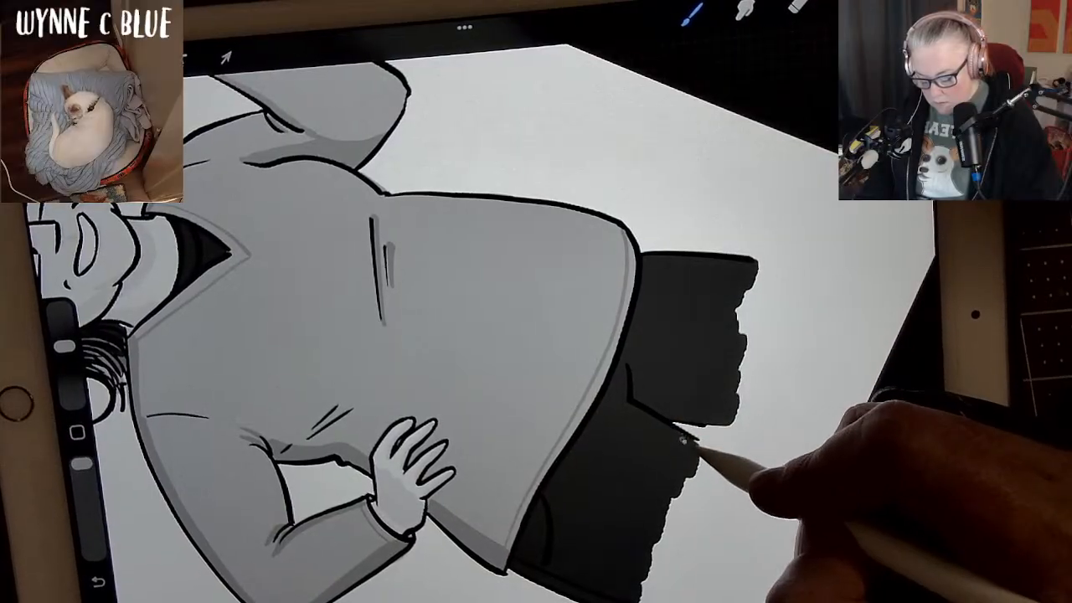
Paint a stroke across the woman's smile from one corner of the mouth to the other.
{"action": "scroll", "coordinate": [502, 335], "scroll_direction": "down", "scroll_amount": 3}
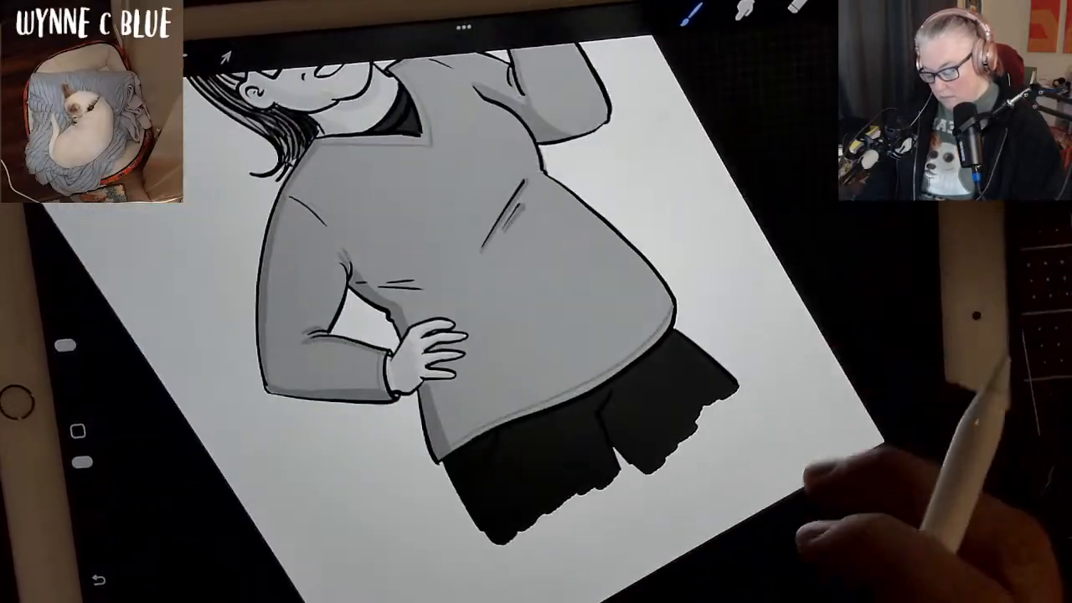
{"action": "scroll", "coordinate": [502, 335], "scroll_direction": "down", "scroll_amount": 2}
{"action": "scroll", "coordinate": [502, 335], "scroll_direction": "up", "scroll_amount": 3}
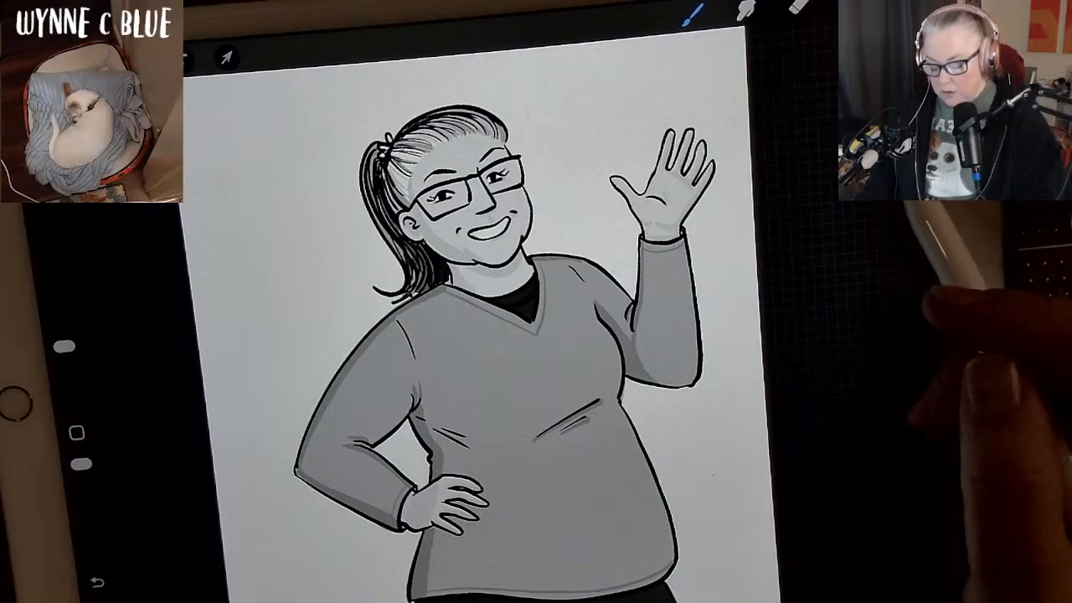
{"action": "scroll", "coordinate": [494, 318], "scroll_direction": "up", "scroll_amount": 2}
{"action": "scroll", "coordinate": [494, 318], "scroll_direction": "up", "scroll_amount": 2}
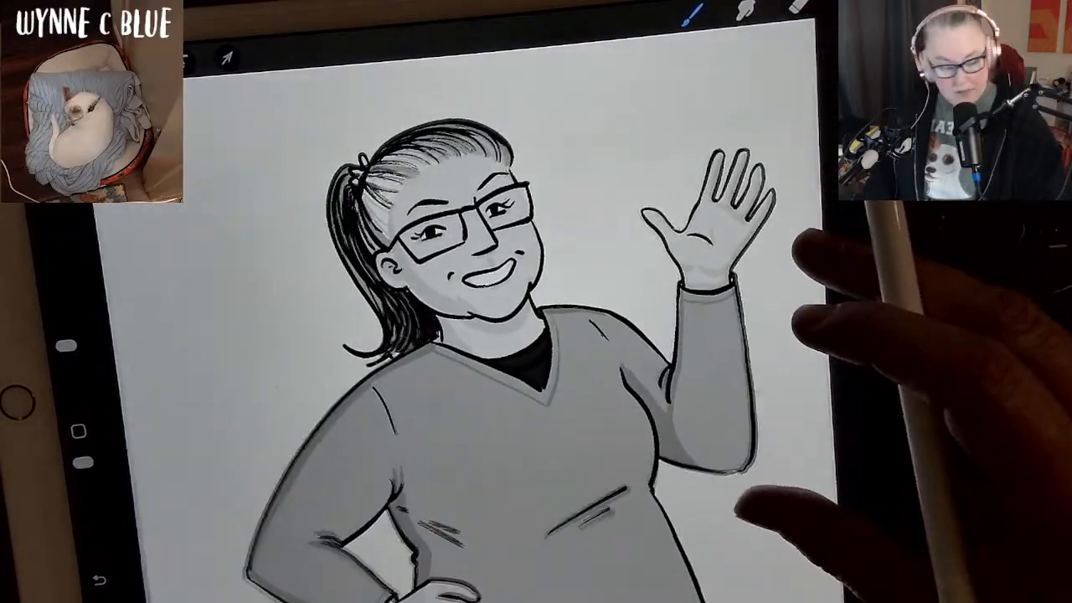
{"action": "scroll", "coordinate": [494, 318], "scroll_direction": "up", "scroll_amount": 2}
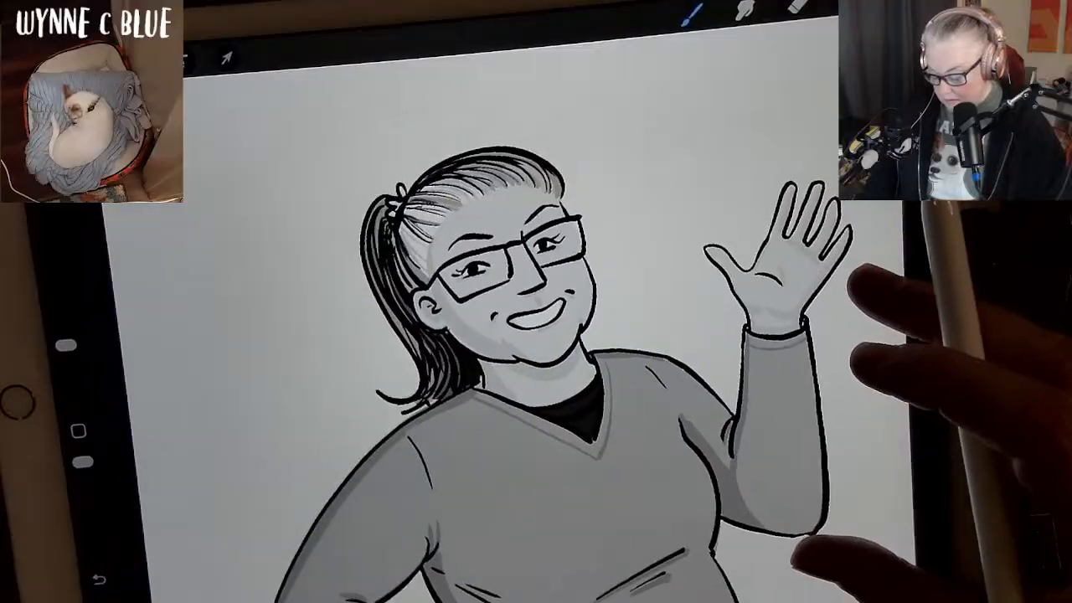
{"action": "scroll", "coordinate": [494, 318], "scroll_direction": "up", "scroll_amount": 1}
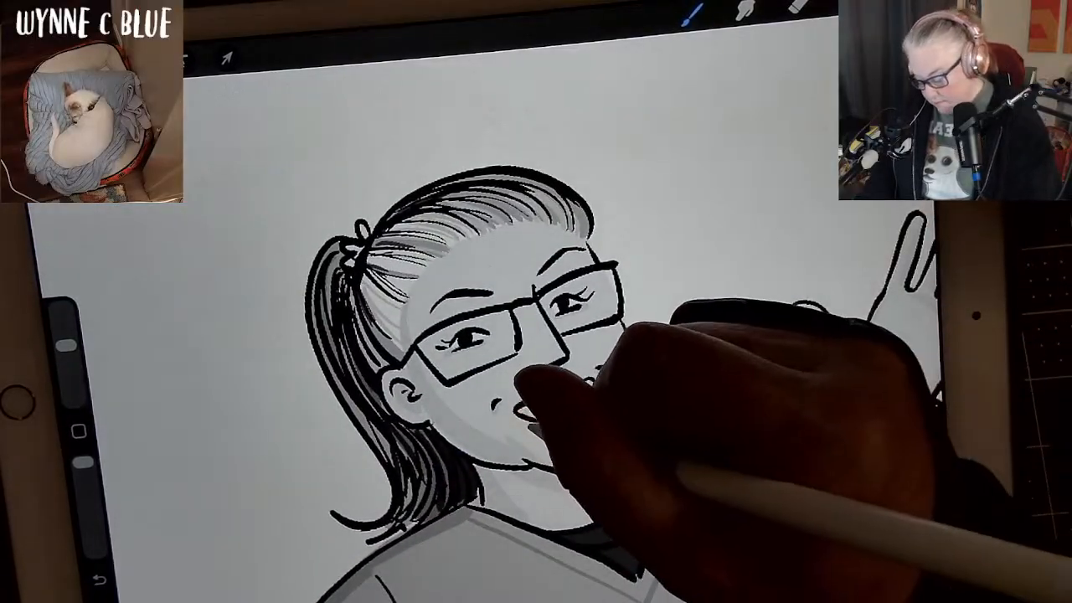
{"action": "mouse_move", "coordinate": [521, 411]}
{"action": "left_mouse_down"}
{"action": "mouse_move", "coordinate": [547, 415]}
{"action": "mouse_move", "coordinate": [589, 388]}
{"action": "left_mouse_up"}
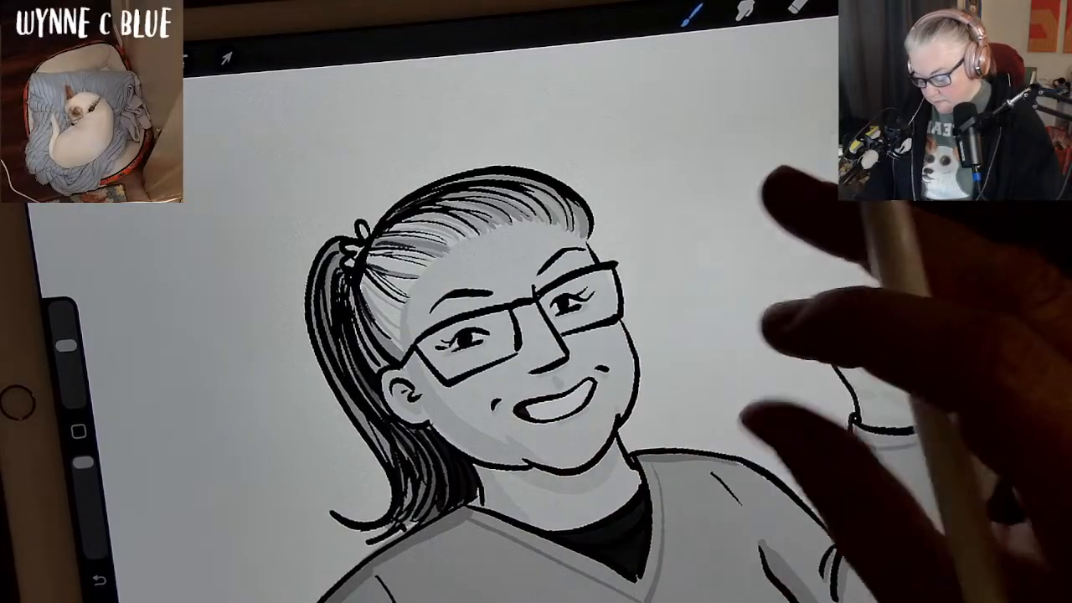
Undo the stroke across the smile and try painting the mouth again with a smaller brush.
{"action": "key", "text": "ctrl+z"}
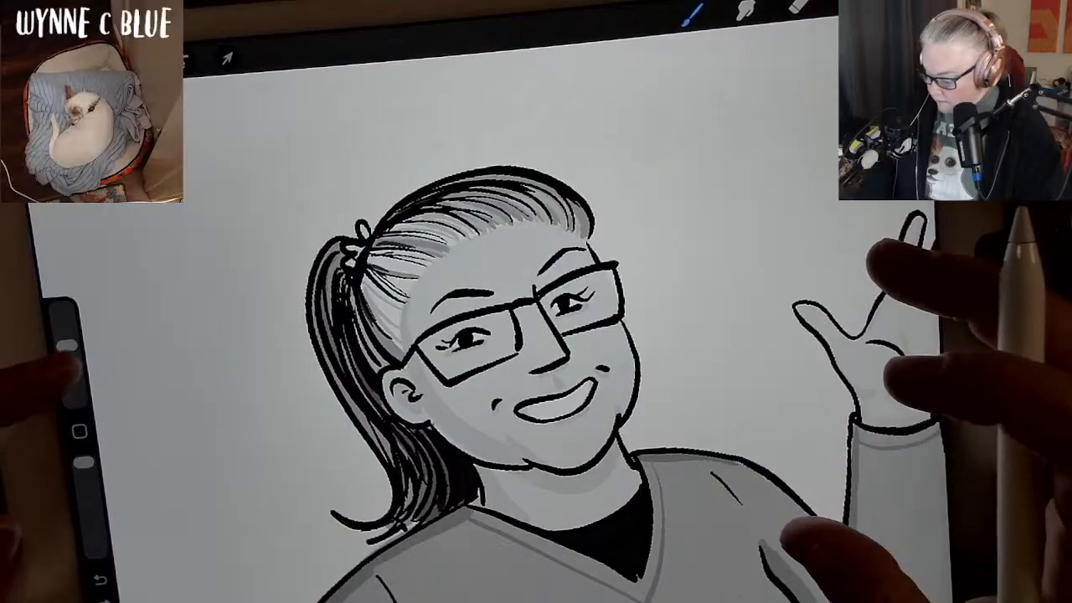
{"action": "left_click_drag", "start_coordinate": [67, 344], "coordinate": [70, 375]}
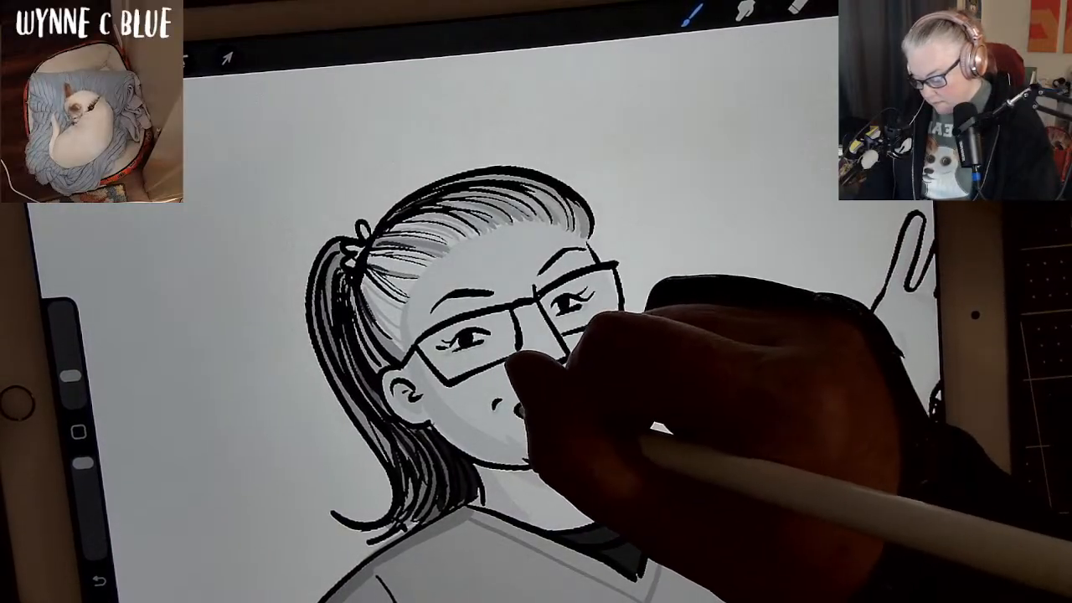
{"action": "mouse_move", "coordinate": [516, 410]}
{"action": "left_mouse_down"}
{"action": "mouse_move", "coordinate": [555, 433]}
{"action": "mouse_move", "coordinate": [592, 384]}
{"action": "left_mouse_up"}
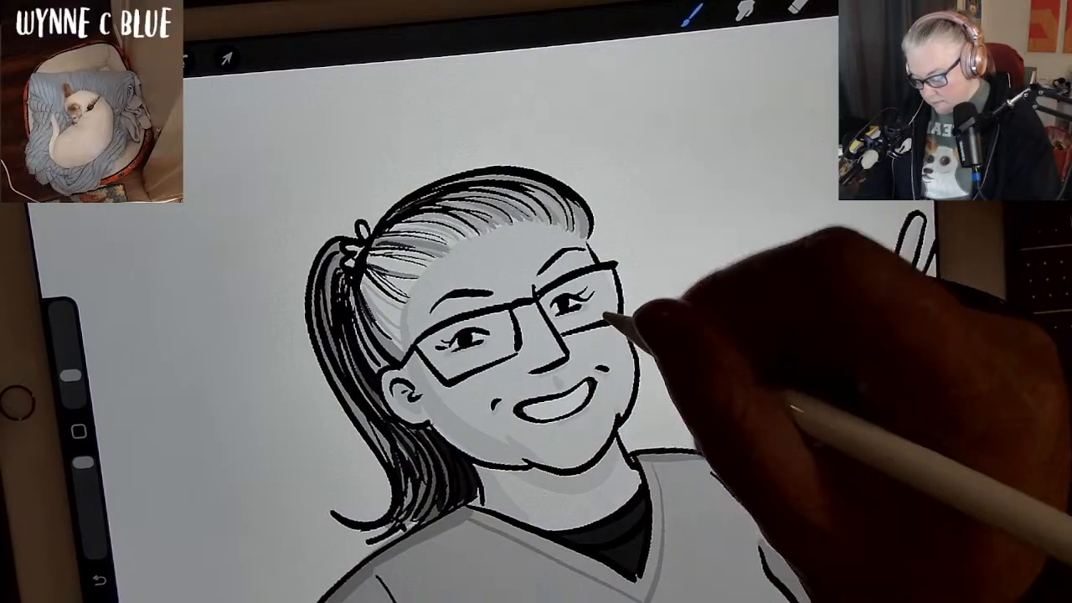
{"action": "key", "text": "ctrl+z"}
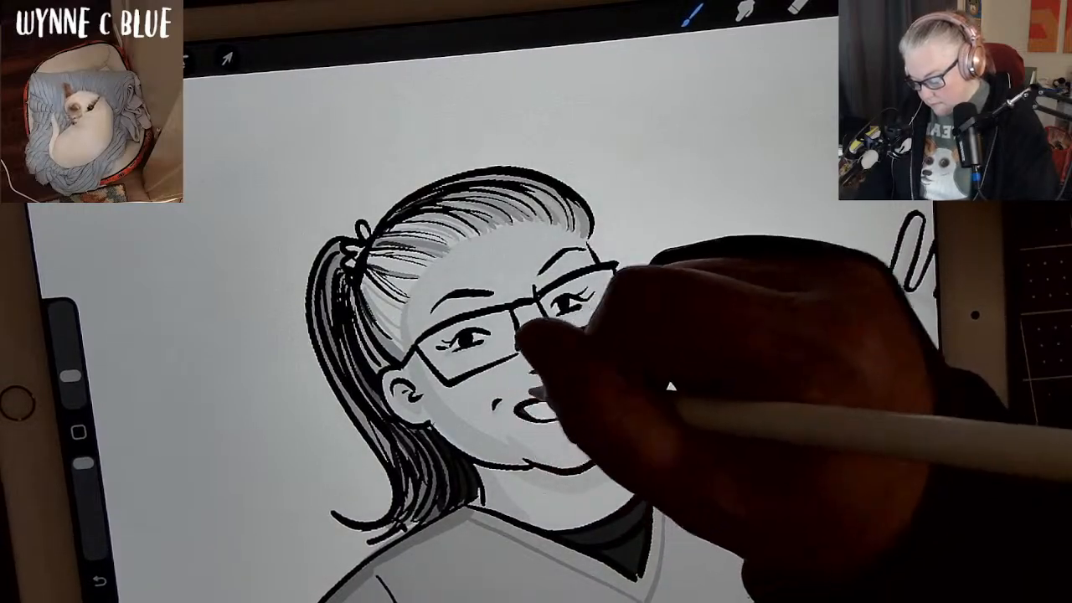
{"action": "key", "text": "ctrl+z"}
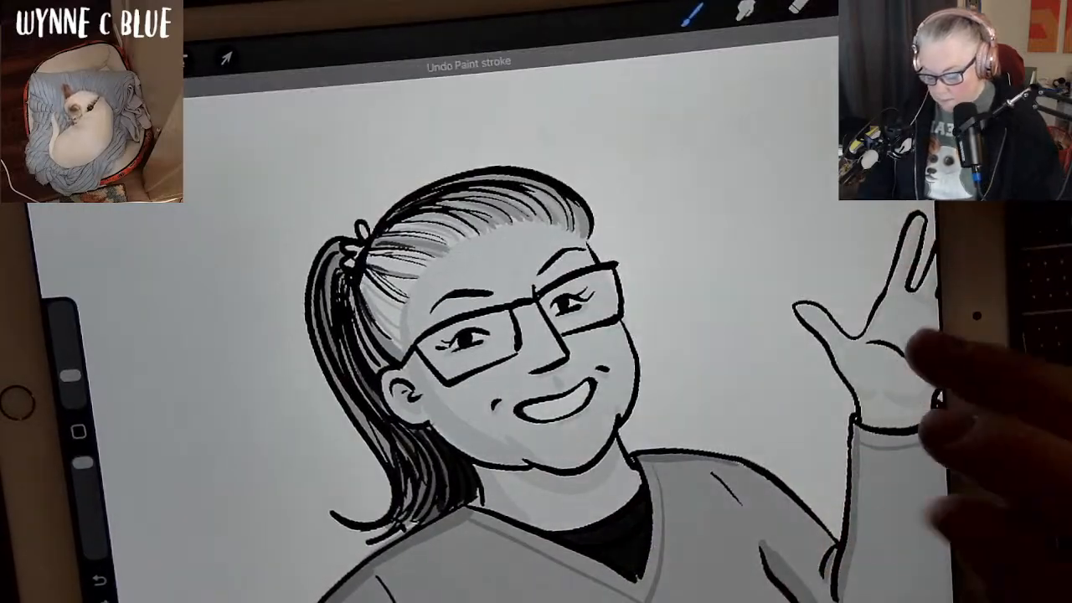
Pick a light grey swatch from the palette as the paint colour.
{"action": "scroll", "coordinate": [536, 335], "scroll_direction": "up", "scroll_amount": 1}
{"action": "scroll", "coordinate": [536, 352], "scroll_direction": "up", "scroll_amount": 1}
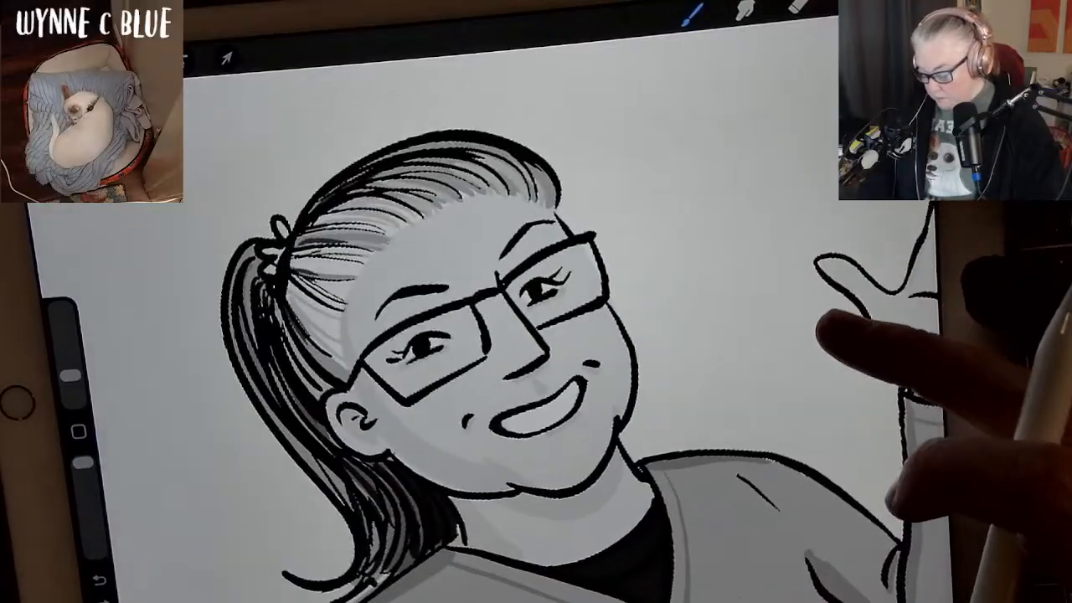
{"action": "scroll", "coordinate": [535, 351], "scroll_direction": "down", "scroll_amount": 2}
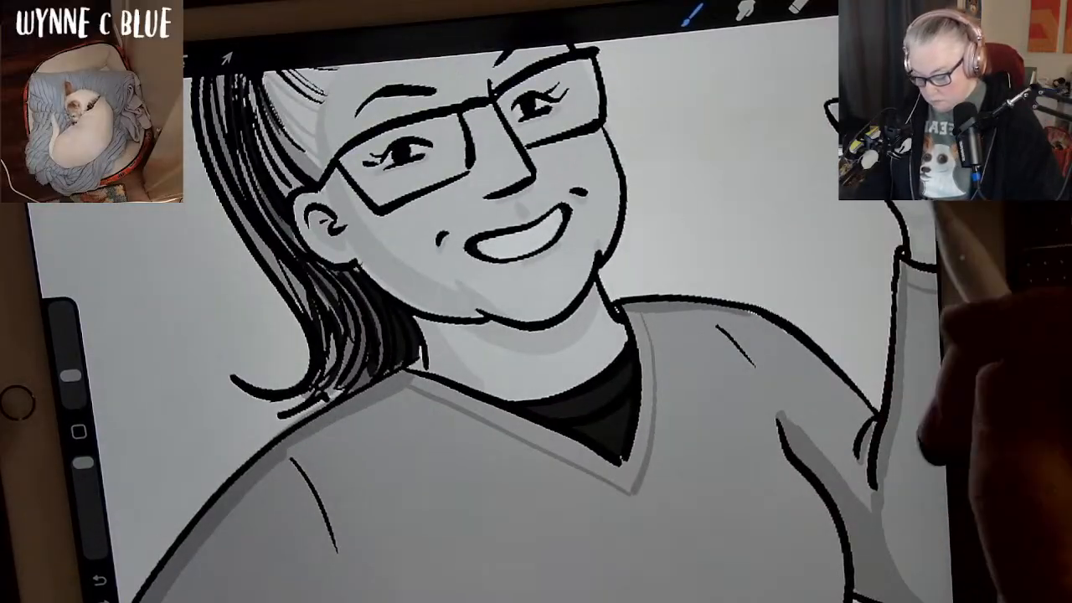
{"action": "left_click", "coordinate": [78, 431]}
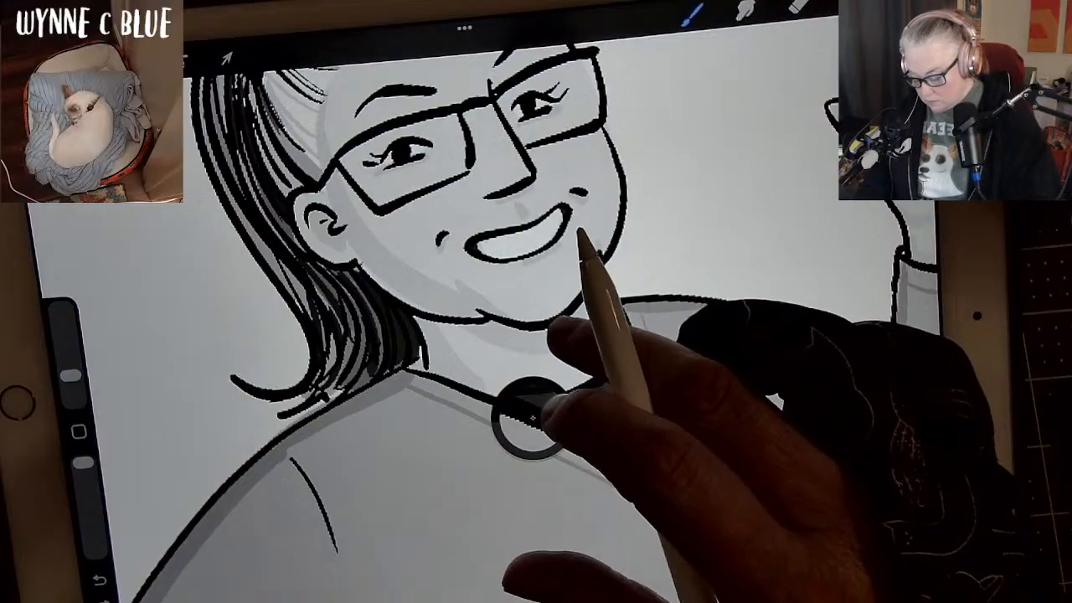
{"action": "left_click", "coordinate": [532, 418]}
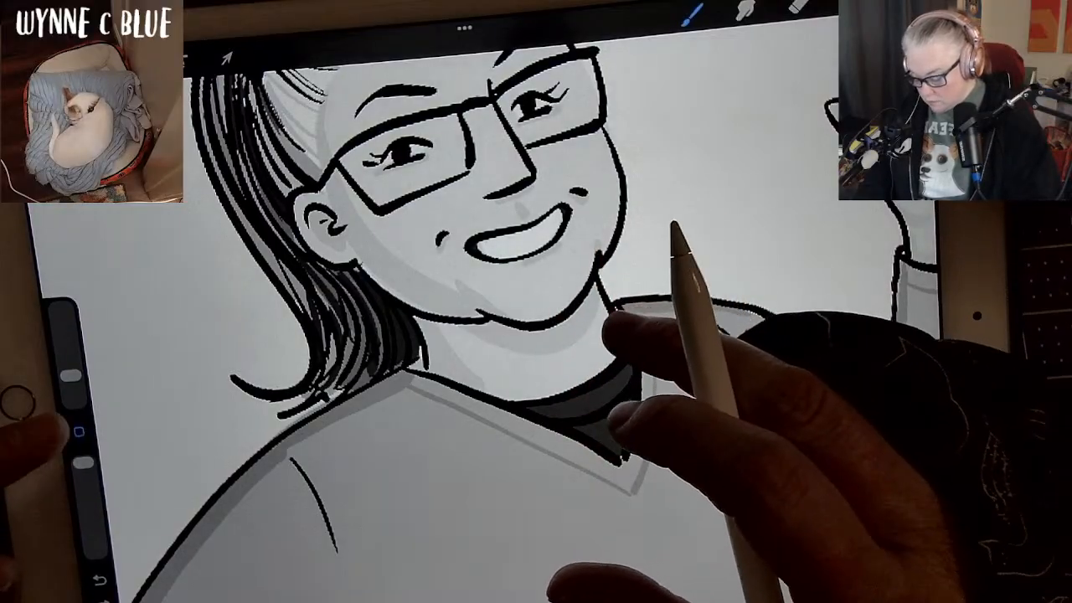
{"action": "left_click", "coordinate": [79, 432]}
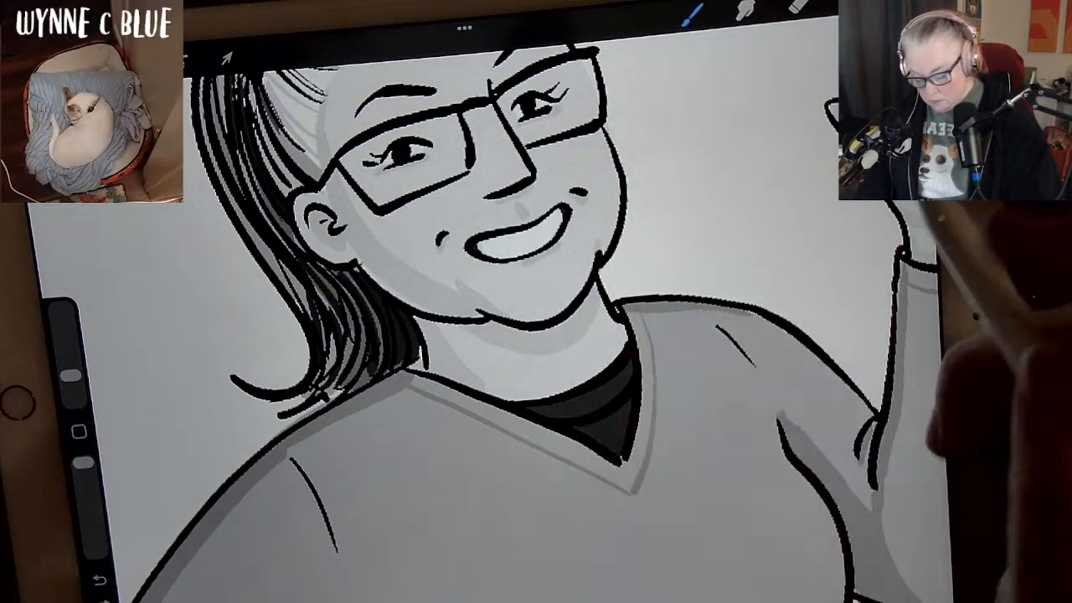
{"action": "left_click", "coordinate": [902, 1]}
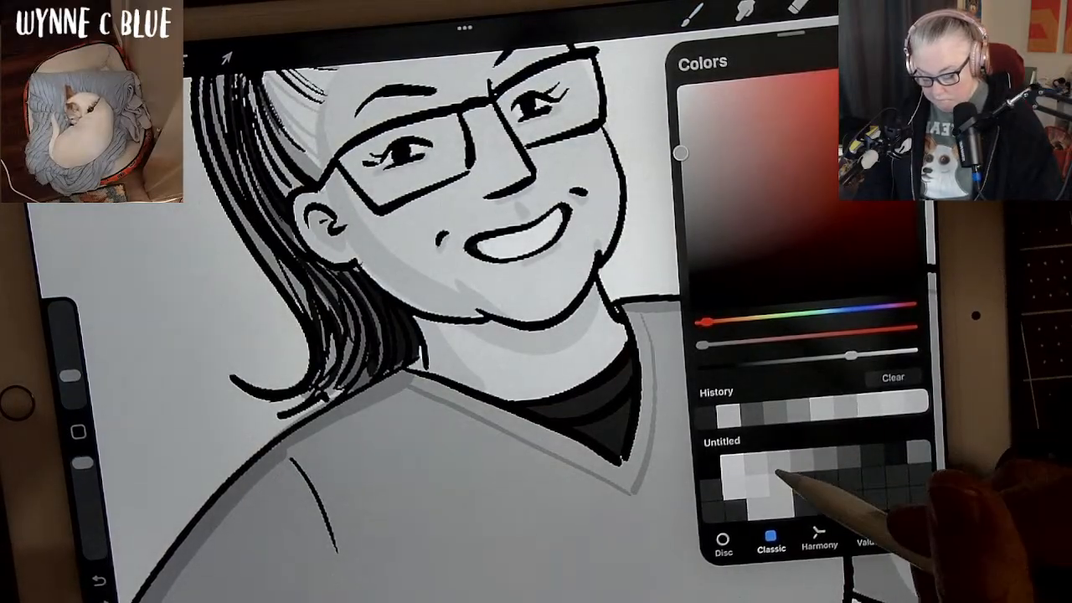
{"action": "left_click", "coordinate": [778, 463]}
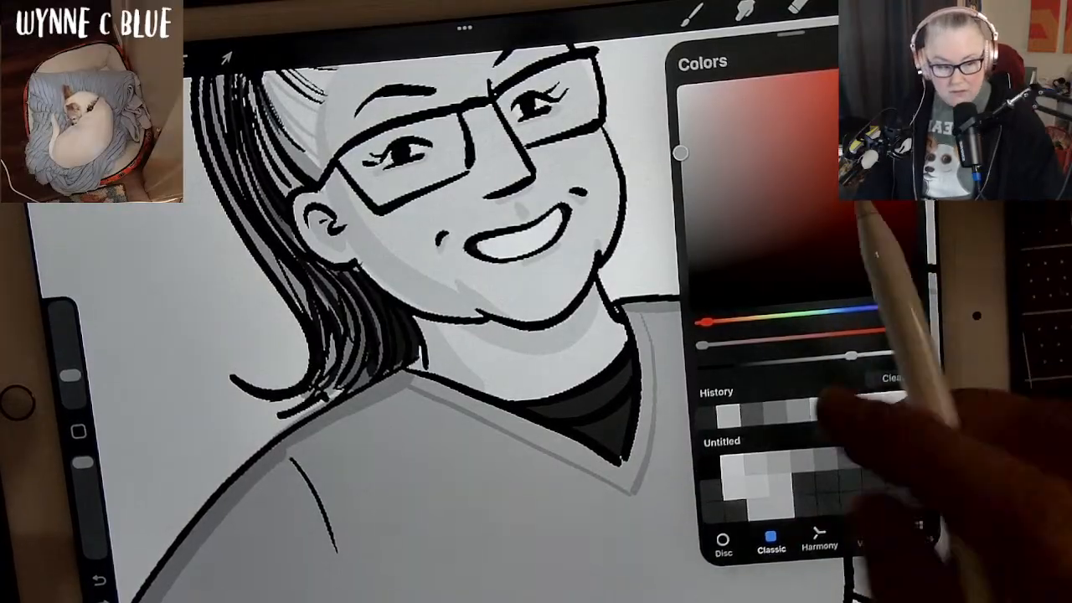
{"action": "left_click", "coordinate": [901, 1]}
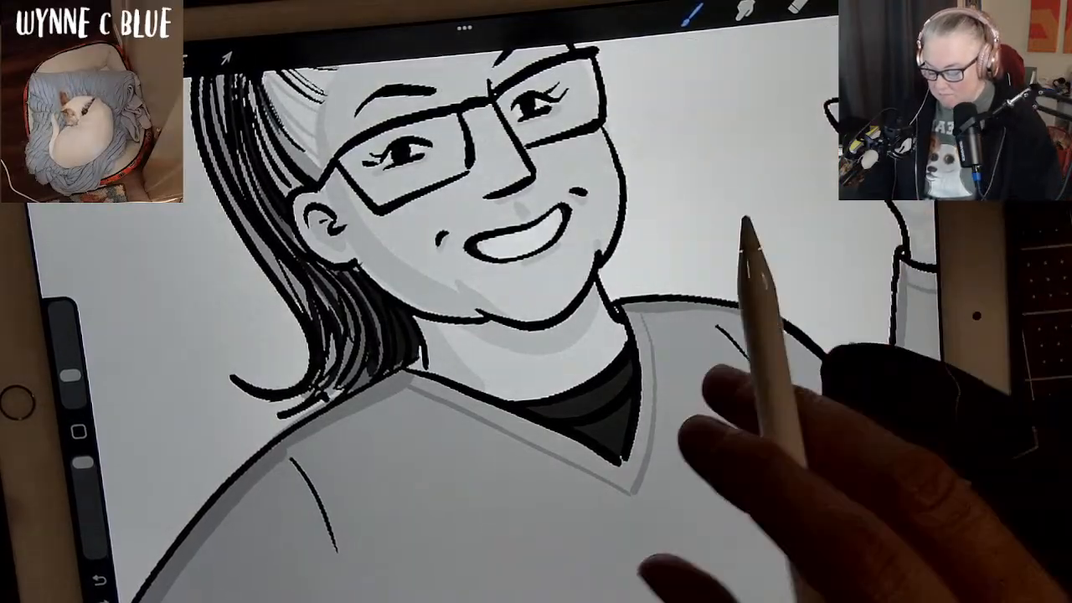
Examine the face and neck shading up close from different angles, followed by the whole figure.
{"action": "left_click_drag", "start_coordinate": [727, 343], "coordinate": [829, 373]}
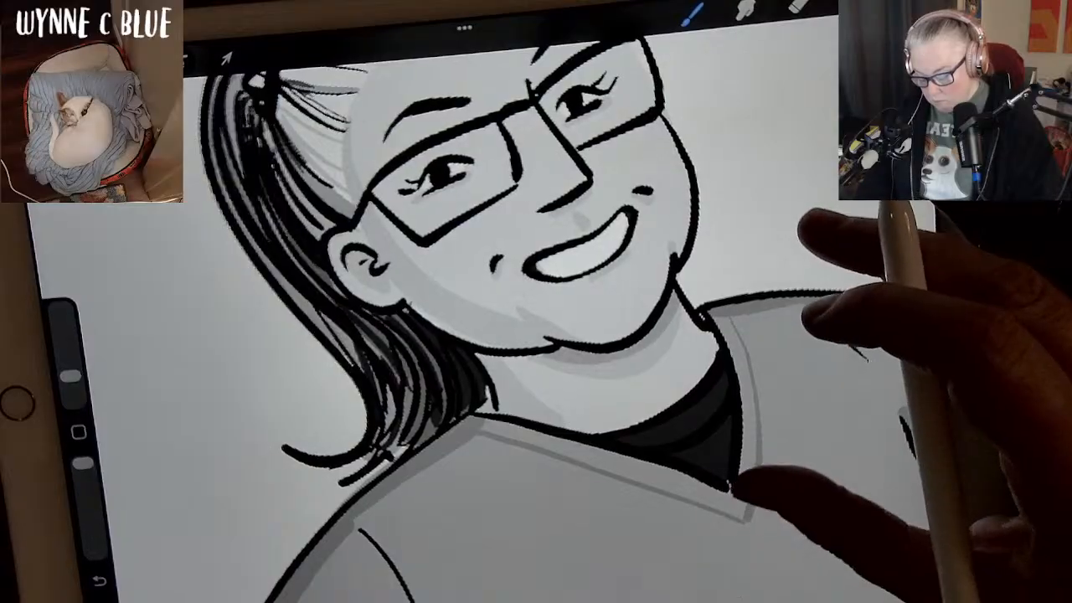
{"action": "mouse_move", "coordinate": [741, 494]}
{"action": "left_mouse_down"}
{"action": "mouse_move", "coordinate": [705, 480]}
{"action": "mouse_move", "coordinate": [565, 590]}
{"action": "left_mouse_up"}
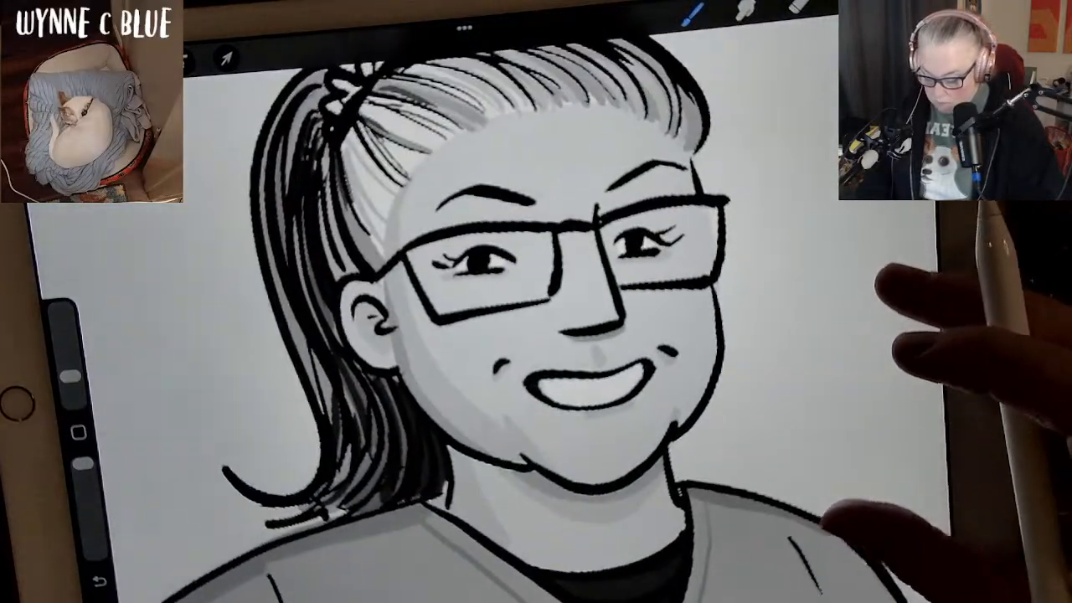
{"action": "scroll", "coordinate": [536, 301], "scroll_direction": "up", "scroll_amount": 2}
{"action": "mouse_move", "coordinate": [876, 253]}
{"action": "left_mouse_down"}
{"action": "mouse_move", "coordinate": [765, 171]}
{"action": "mouse_move", "coordinate": [758, 97]}
{"action": "left_mouse_up"}
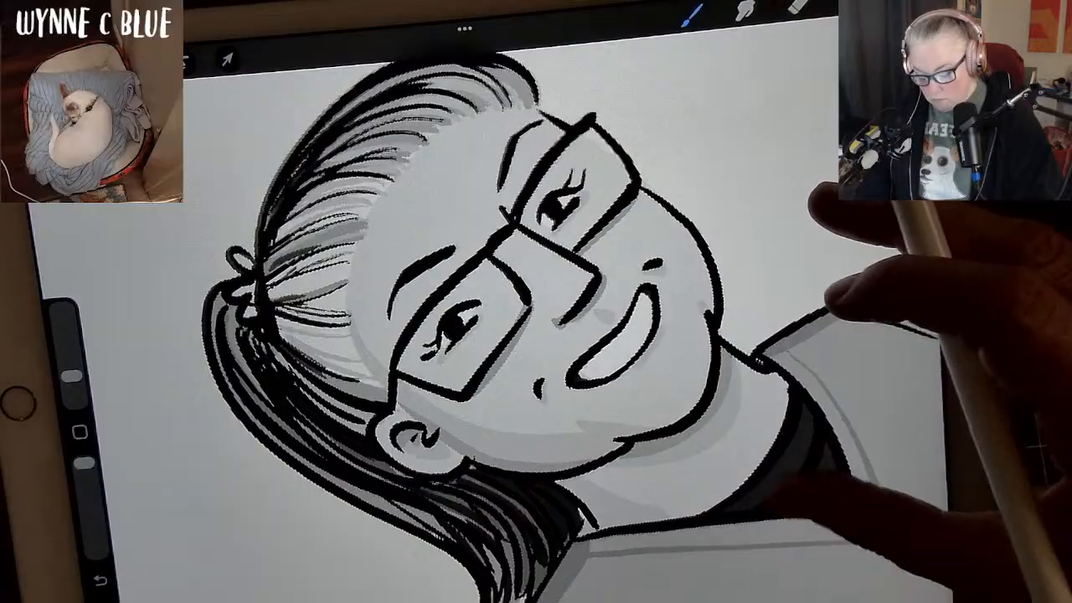
{"action": "scroll", "coordinate": [691, 411], "scroll_direction": "down", "scroll_amount": 2}
{"action": "scroll", "coordinate": [687, 410], "scroll_direction": "down", "scroll_amount": 5}
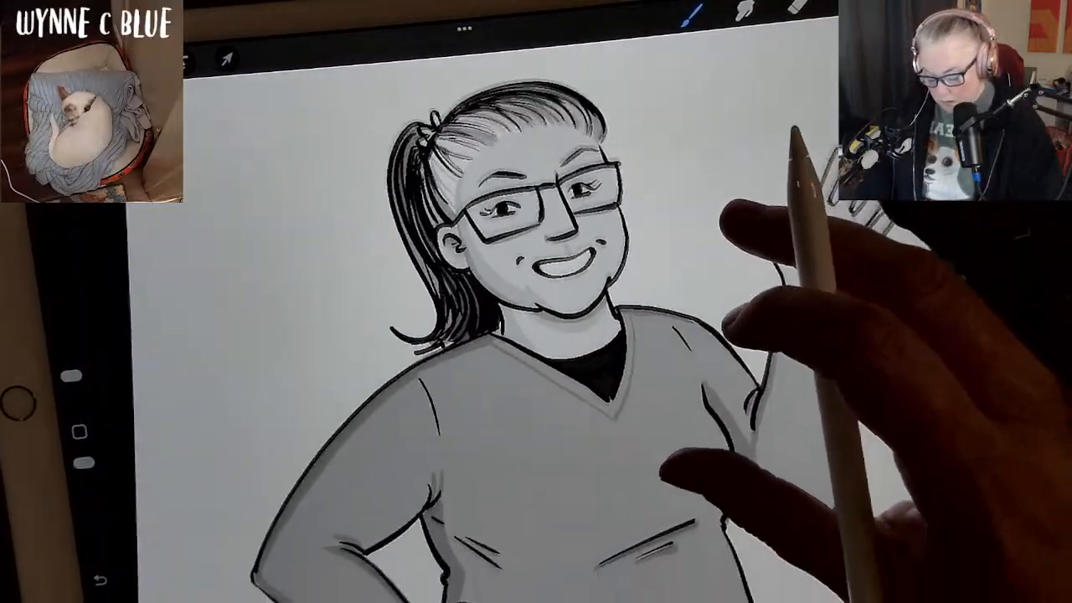
{"action": "scroll", "coordinate": [774, 402], "scroll_direction": "down", "scroll_amount": 2}
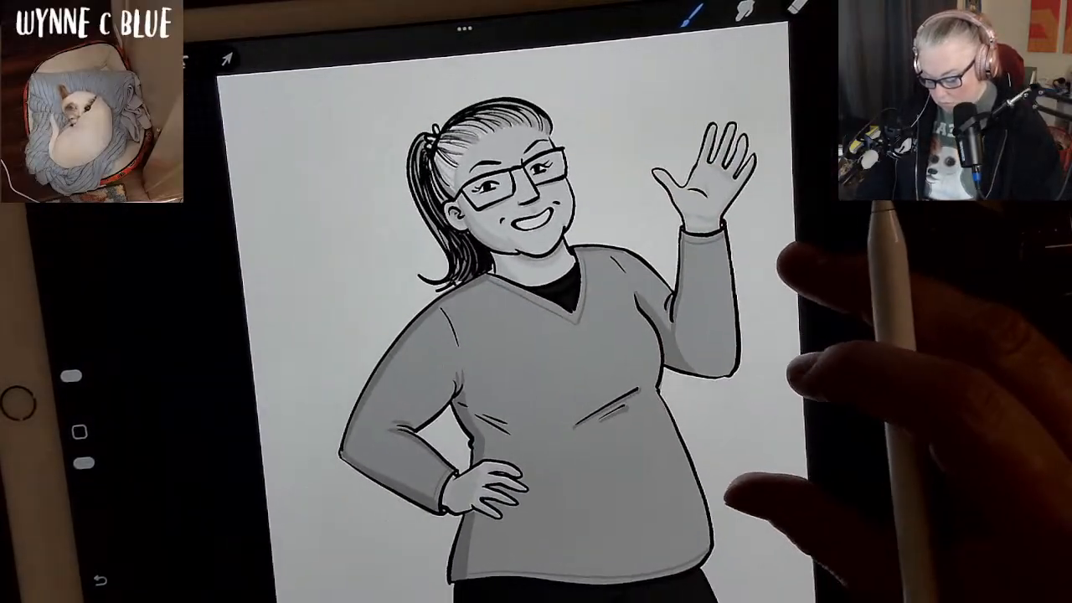
{"action": "scroll", "coordinate": [782, 461], "scroll_direction": "down", "scroll_amount": 2}
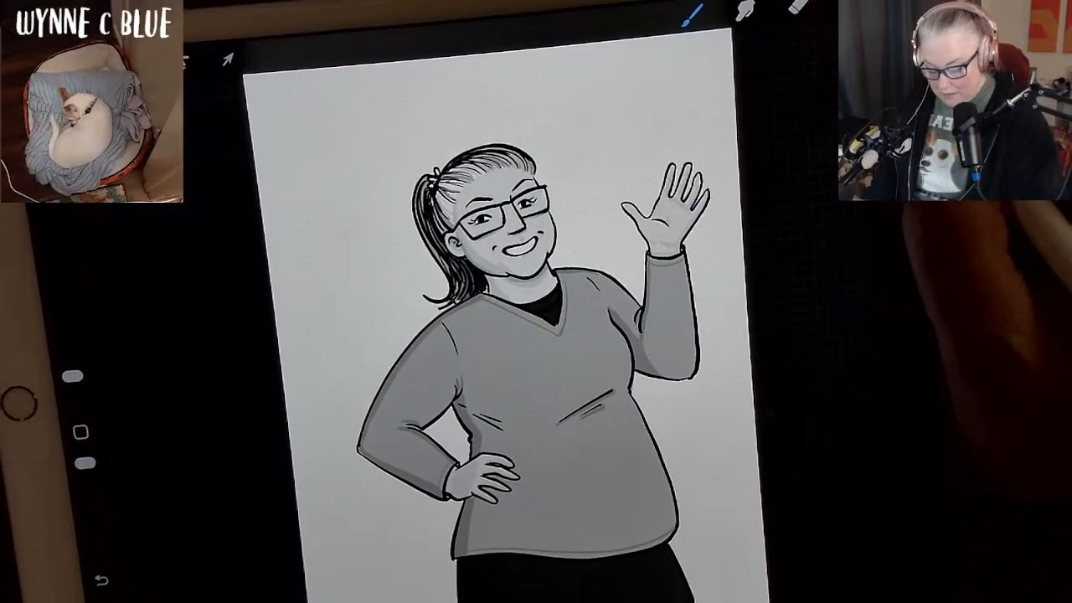
Hide the background colour and erase Layer 12's white overhang outside the raised forearm, the shoulder and the adjacent side of the sweater.
{"action": "left_click", "coordinate": [849, 3]}
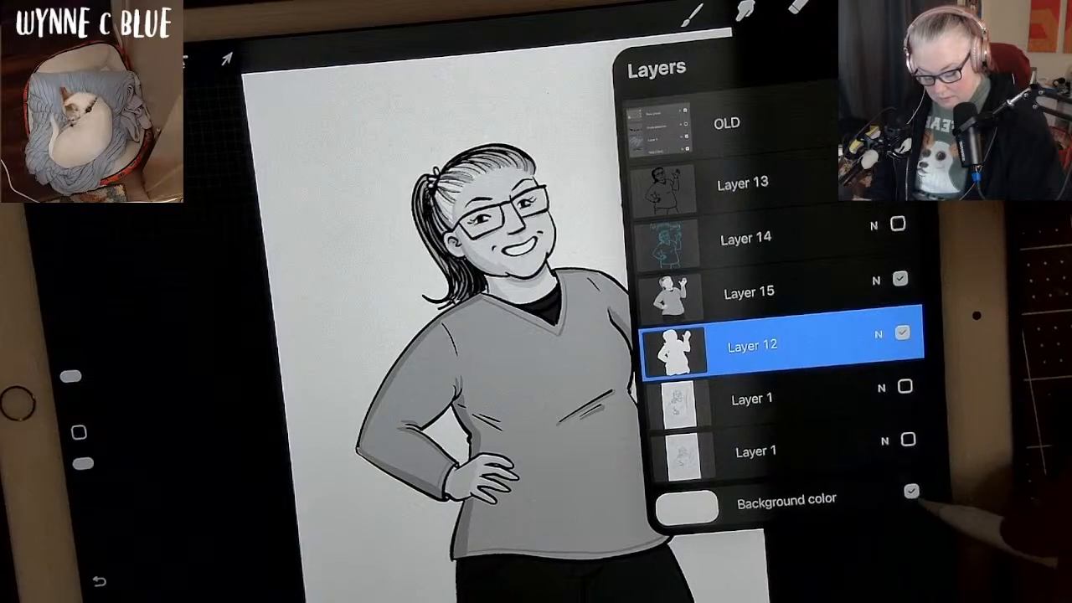
{"action": "left_click", "coordinate": [911, 491]}
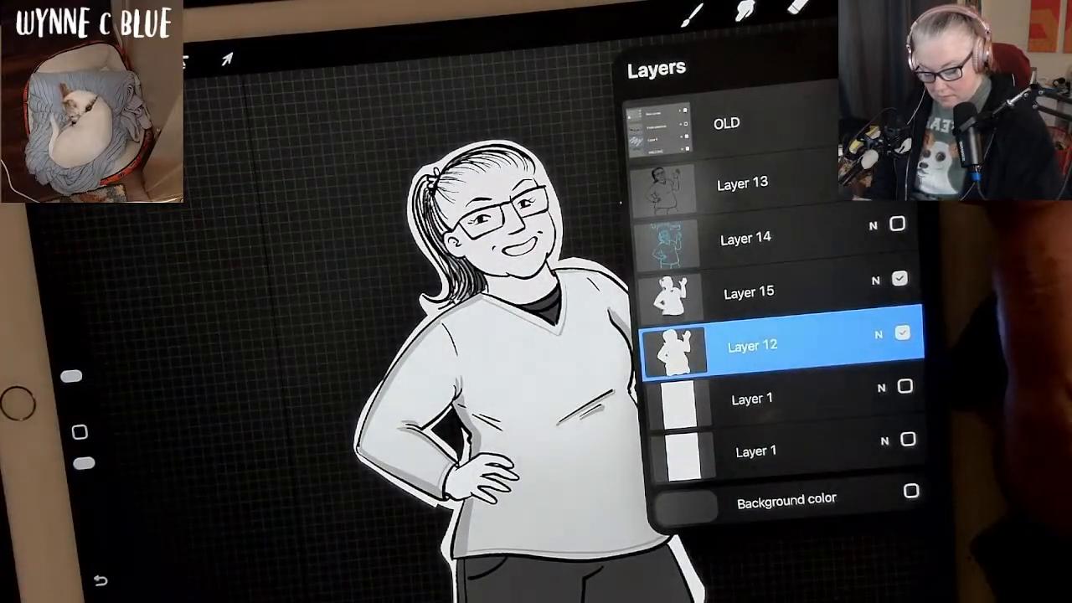
{"action": "left_click", "coordinate": [797, 7]}
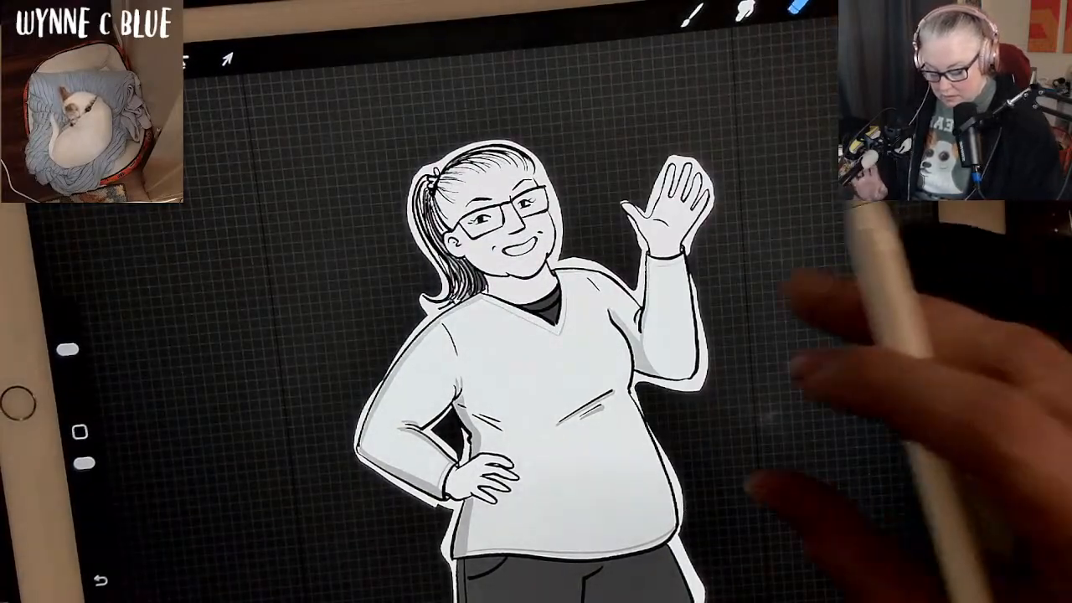
{"action": "scroll", "coordinate": [720, 402], "scroll_direction": "up", "scroll_amount": 5}
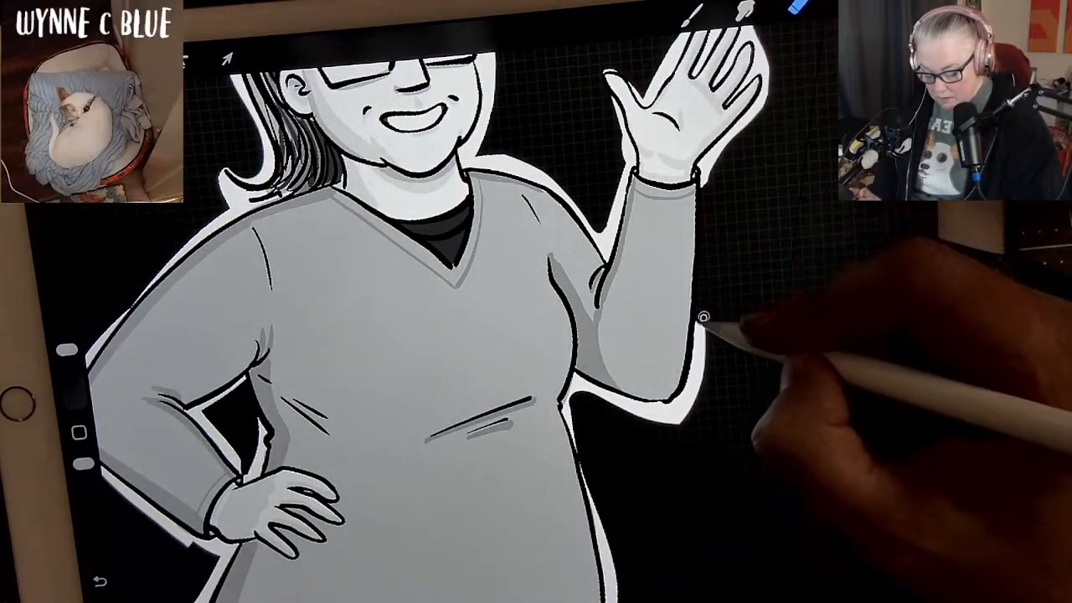
{"action": "mouse_move", "coordinate": [701, 353]}
{"action": "left_mouse_down"}
{"action": "mouse_move", "coordinate": [683, 413]}
{"action": "mouse_move", "coordinate": [650, 444]}
{"action": "mouse_move", "coordinate": [694, 398]}
{"action": "mouse_move", "coordinate": [659, 438]}
{"action": "mouse_move", "coordinate": [575, 401]}
{"action": "left_mouse_up"}
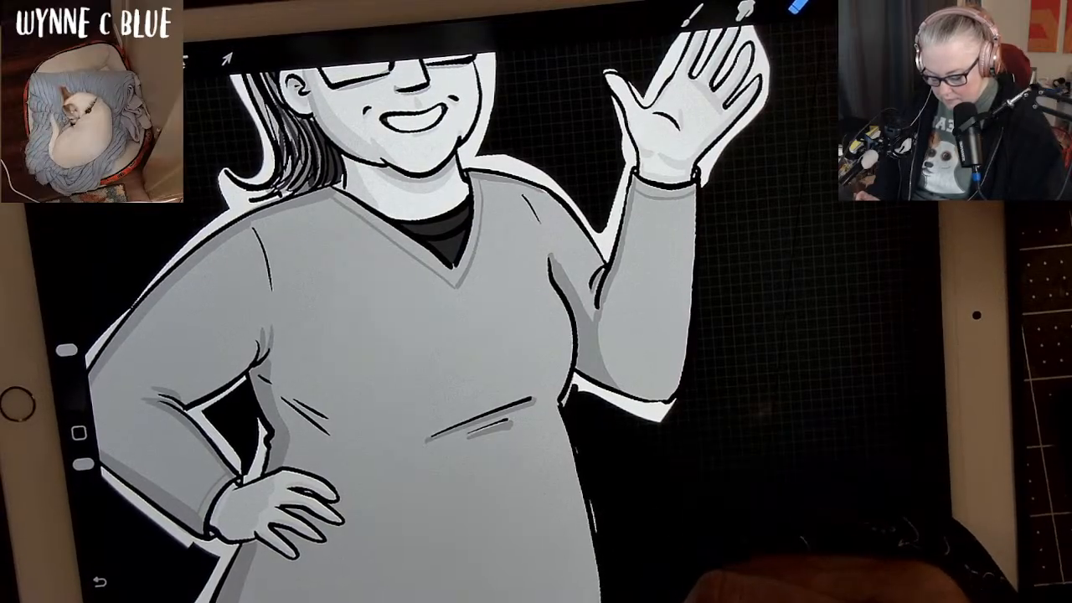
{"action": "mouse_move", "coordinate": [605, 254]}
{"action": "left_mouse_down"}
{"action": "mouse_move", "coordinate": [620, 183]}
{"action": "mouse_move", "coordinate": [596, 219]}
{"action": "mouse_move", "coordinate": [507, 153]}
{"action": "mouse_move", "coordinate": [591, 226]}
{"action": "left_mouse_up"}
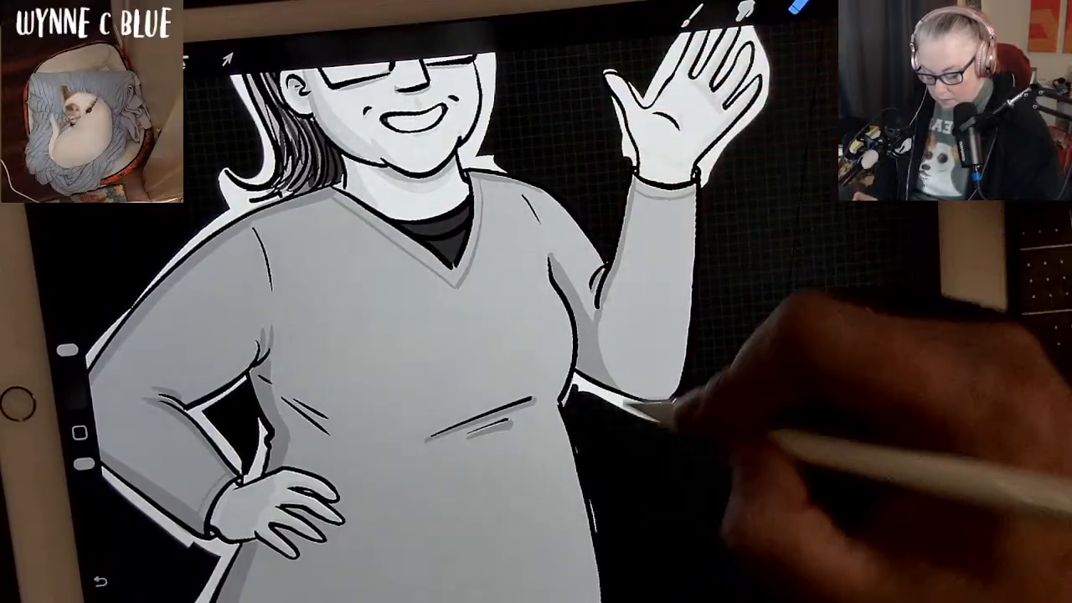
{"action": "mouse_move", "coordinate": [639, 407]}
{"action": "left_mouse_down"}
{"action": "mouse_move", "coordinate": [581, 380]}
{"action": "mouse_move", "coordinate": [572, 391]}
{"action": "mouse_move", "coordinate": [573, 374]}
{"action": "mouse_move", "coordinate": [635, 415]}
{"action": "mouse_move", "coordinate": [674, 415]}
{"action": "mouse_move", "coordinate": [630, 398]}
{"action": "mouse_move", "coordinate": [683, 390]}
{"action": "mouse_move", "coordinate": [615, 404]}
{"action": "left_mouse_up"}
Erase the white overhang beside the woman's glasses, cheek and jaw down to the neck.
{"action": "scroll", "coordinate": [787, 335], "scroll_direction": "down", "scroll_amount": 2}
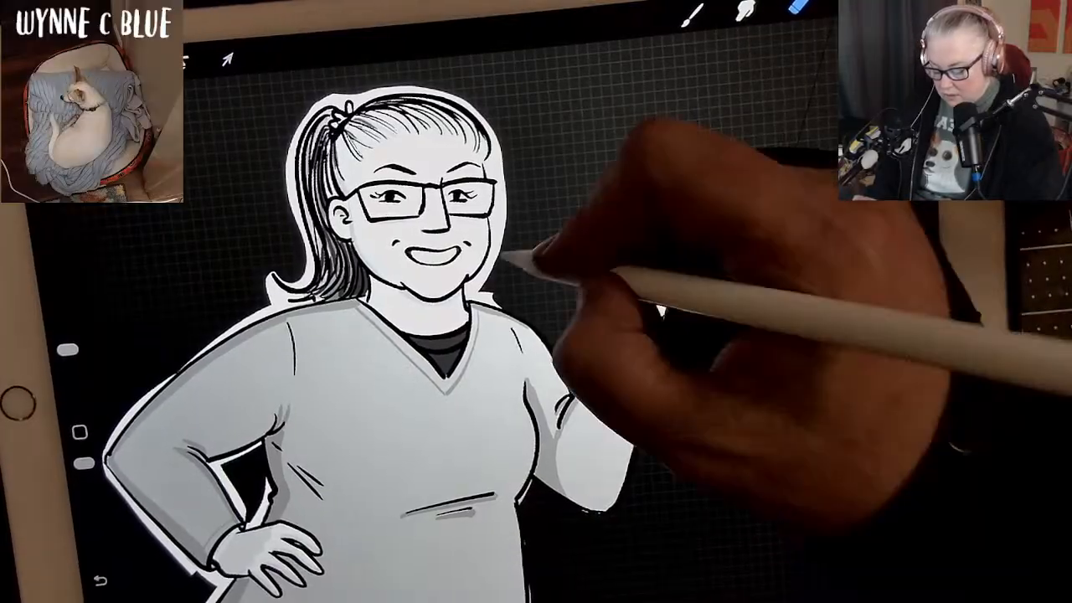
{"action": "mouse_move", "coordinate": [495, 162]}
{"action": "left_mouse_down"}
{"action": "mouse_move", "coordinate": [502, 224]}
{"action": "mouse_move", "coordinate": [494, 273]}
{"action": "mouse_move", "coordinate": [478, 290]}
{"action": "mouse_move", "coordinate": [497, 201]}
{"action": "mouse_move", "coordinate": [494, 156]}
{"action": "mouse_move", "coordinate": [494, 218]}
{"action": "left_mouse_up"}
{"action": "left_click_drag", "start_coordinate": [492, 173], "coordinate": [477, 281]}
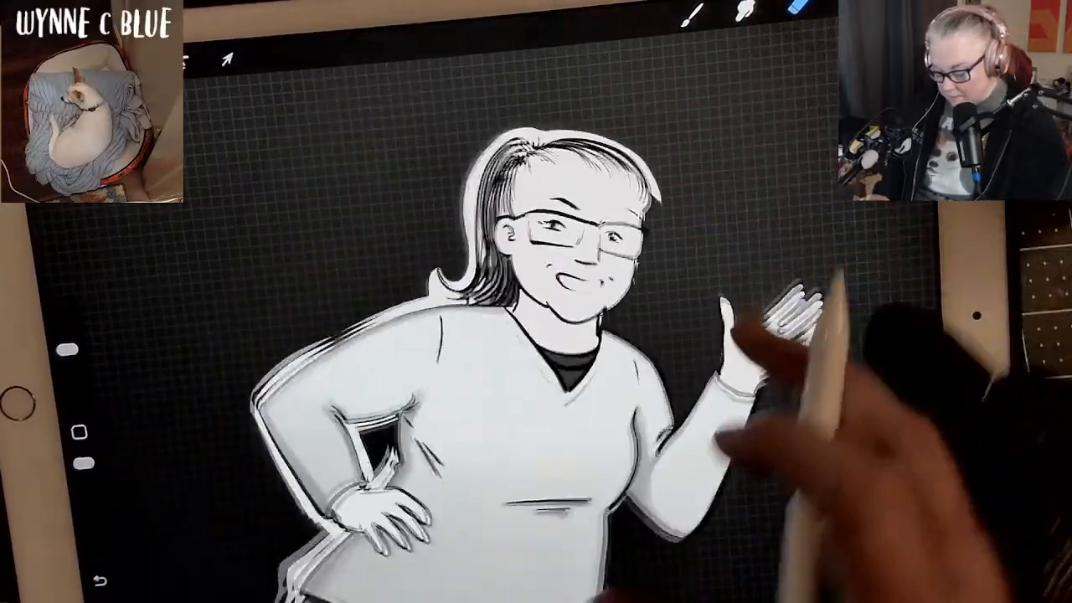
Erase the remaining white overhang around the top of the hair, the ponytail and the hand-on-hip arm.
{"action": "mouse_move", "coordinate": [726, 244]}
{"action": "left_mouse_down"}
{"action": "mouse_move", "coordinate": [795, 232]}
{"action": "mouse_move", "coordinate": [710, 335]}
{"action": "left_mouse_up"}
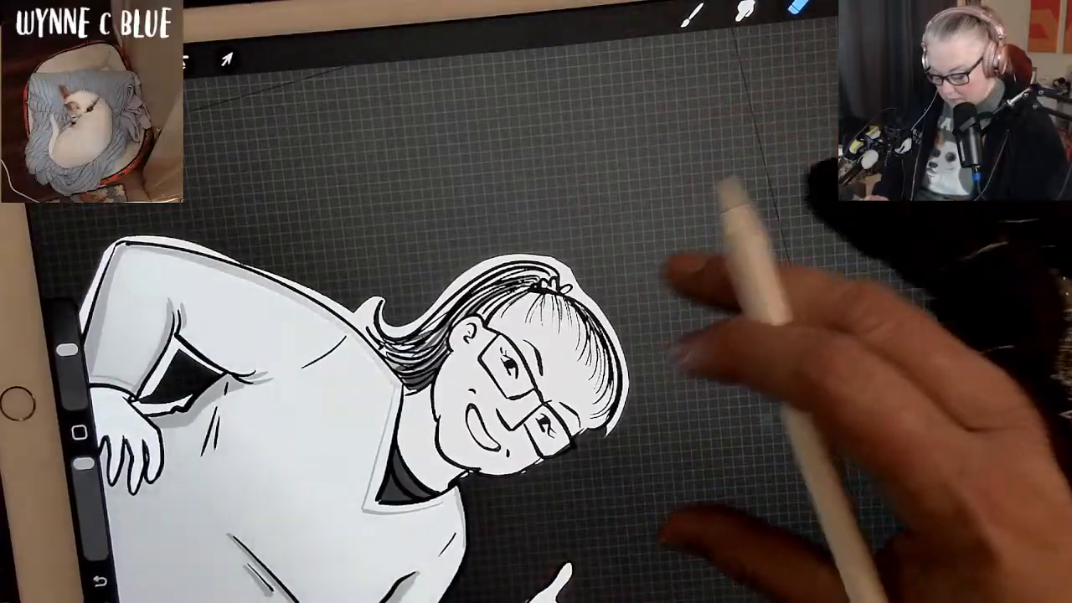
{"action": "left_click_drag", "start_coordinate": [726, 289], "coordinate": [757, 273]}
{"action": "mouse_move", "coordinate": [687, 293]}
{"action": "left_mouse_down"}
{"action": "mouse_move", "coordinate": [685, 382]}
{"action": "mouse_move", "coordinate": [639, 444]}
{"action": "left_mouse_up"}
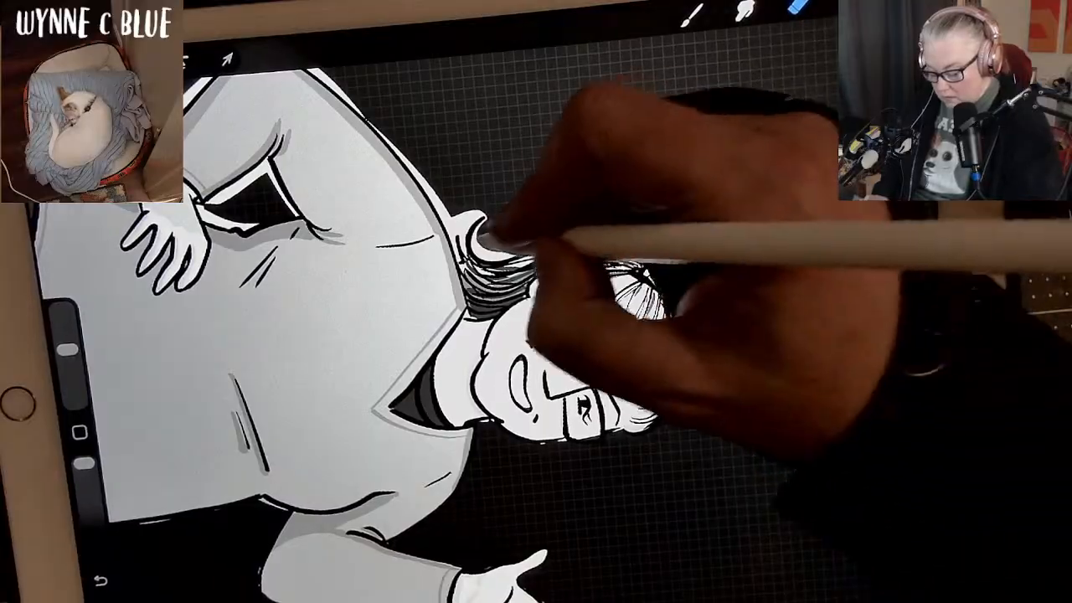
{"action": "mouse_move", "coordinate": [471, 210]}
{"action": "left_mouse_down"}
{"action": "mouse_move", "coordinate": [458, 211]}
{"action": "mouse_move", "coordinate": [480, 241]}
{"action": "mouse_move", "coordinate": [475, 258]}
{"action": "left_mouse_up"}
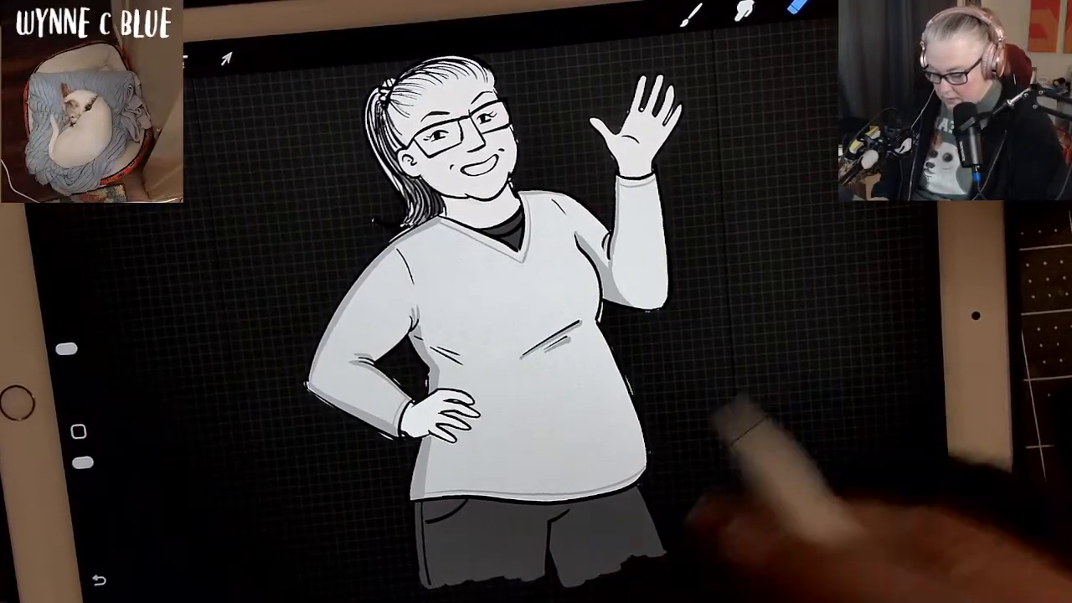
Select Layer 15 and erase the stray marks outside the outline along the woman's glasses, cheek and neck.
{"action": "scroll", "coordinate": [808, 461], "scroll_direction": "down", "scroll_amount": 2}
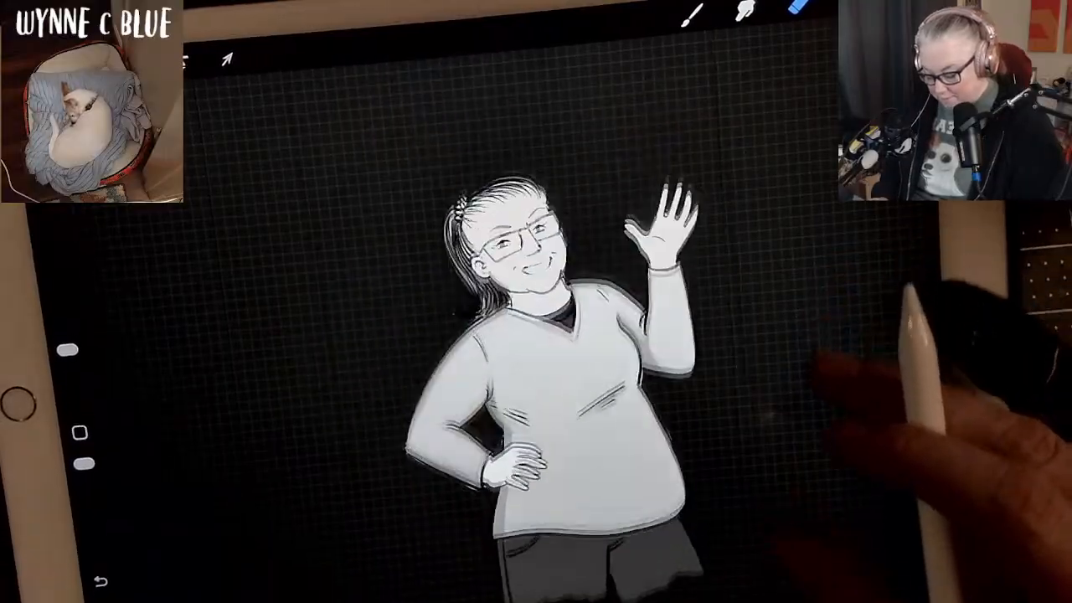
{"action": "scroll", "coordinate": [808, 418], "scroll_direction": "up", "scroll_amount": 3}
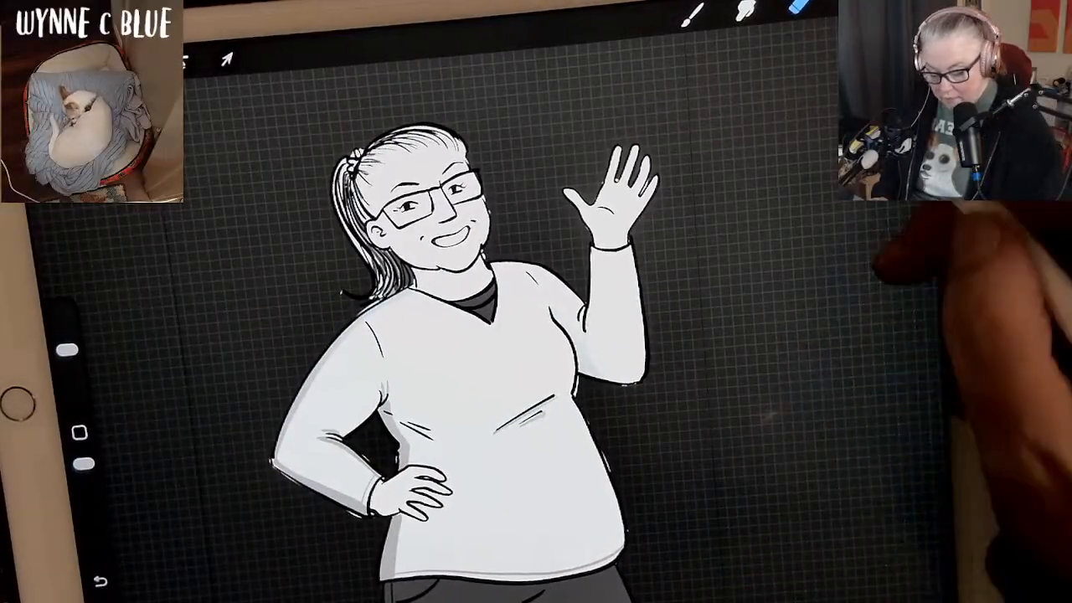
{"action": "left_click", "coordinate": [837, 10]}
{"action": "left_click", "coordinate": [870, 289]}
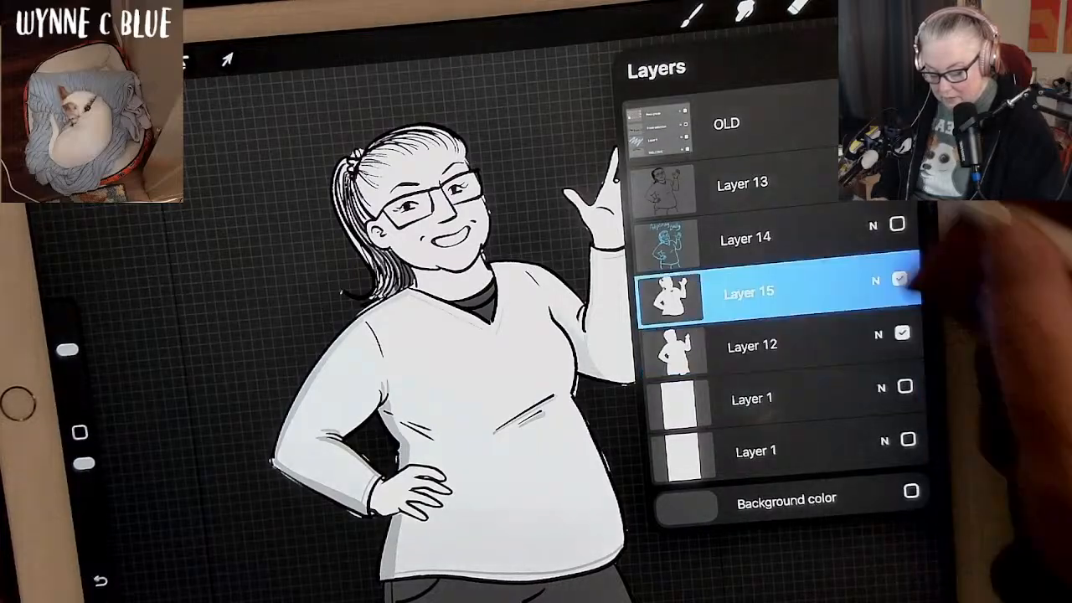
{"action": "left_click", "coordinate": [797, 7]}
{"action": "scroll", "coordinate": [779, 385], "scroll_direction": "up", "scroll_amount": 4}
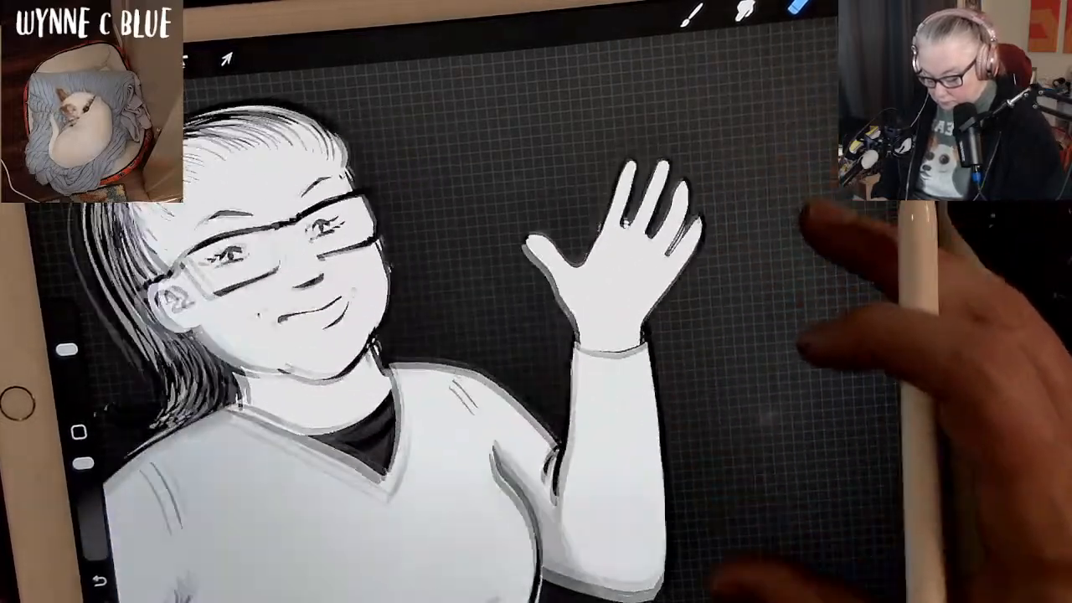
{"action": "scroll", "coordinate": [837, 318], "scroll_direction": "up", "scroll_amount": 3}
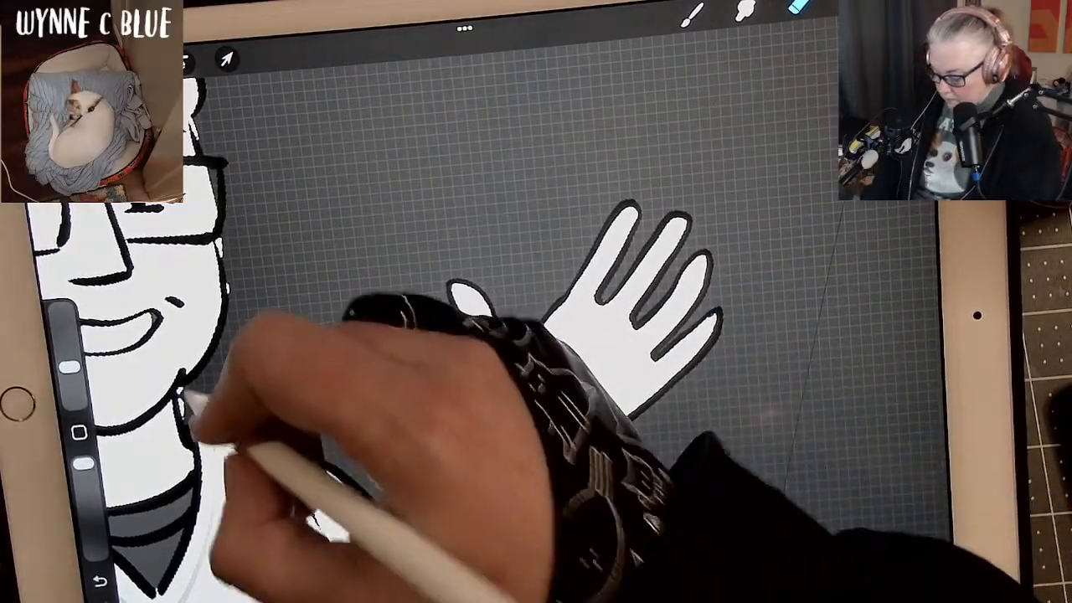
{"action": "left_click_drag", "start_coordinate": [185, 389], "coordinate": [178, 407]}
{"action": "left_click_drag", "start_coordinate": [224, 241], "coordinate": [234, 316]}
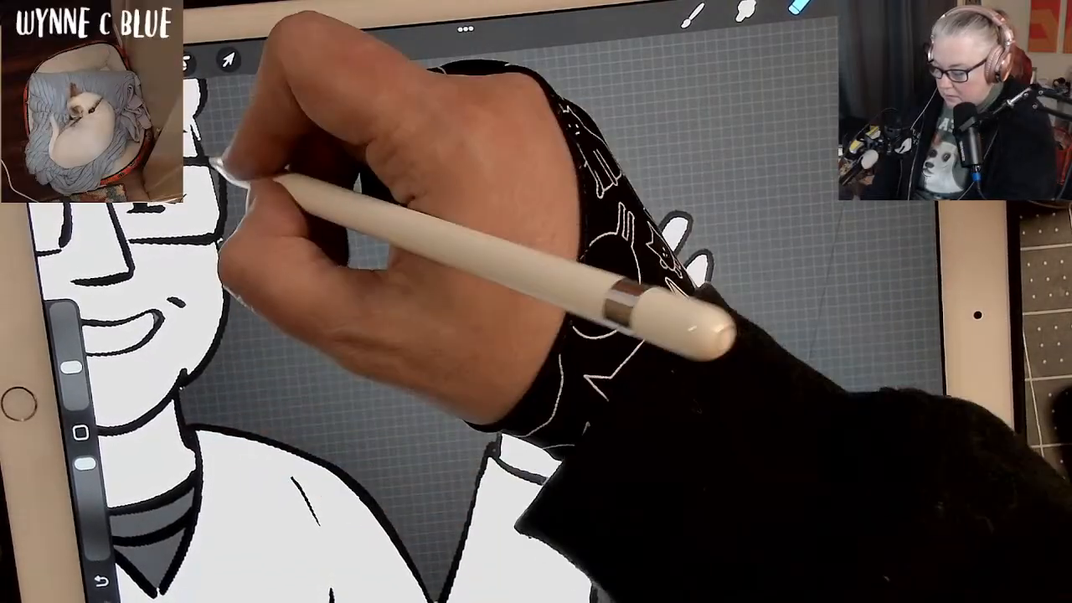
{"action": "mouse_move", "coordinate": [224, 179]}
{"action": "left_mouse_down"}
{"action": "mouse_move", "coordinate": [233, 233]}
{"action": "mouse_move", "coordinate": [206, 144]}
{"action": "mouse_move", "coordinate": [229, 263]}
{"action": "left_mouse_up"}
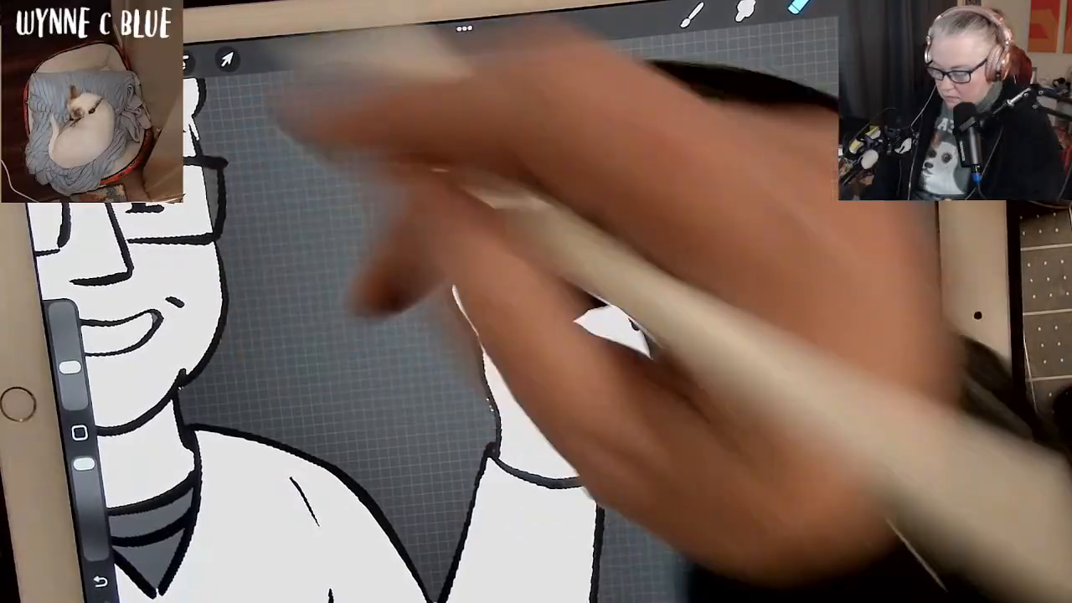
Erase the stray marks around the hand-on-hip arm's elbow, lower sleeve and cuff, and inside the gap beside the waist.
{"action": "scroll", "coordinate": [736, 360], "scroll_direction": "down", "scroll_amount": 3}
{"action": "scroll", "coordinate": [762, 452], "scroll_direction": "down", "scroll_amount": 1}
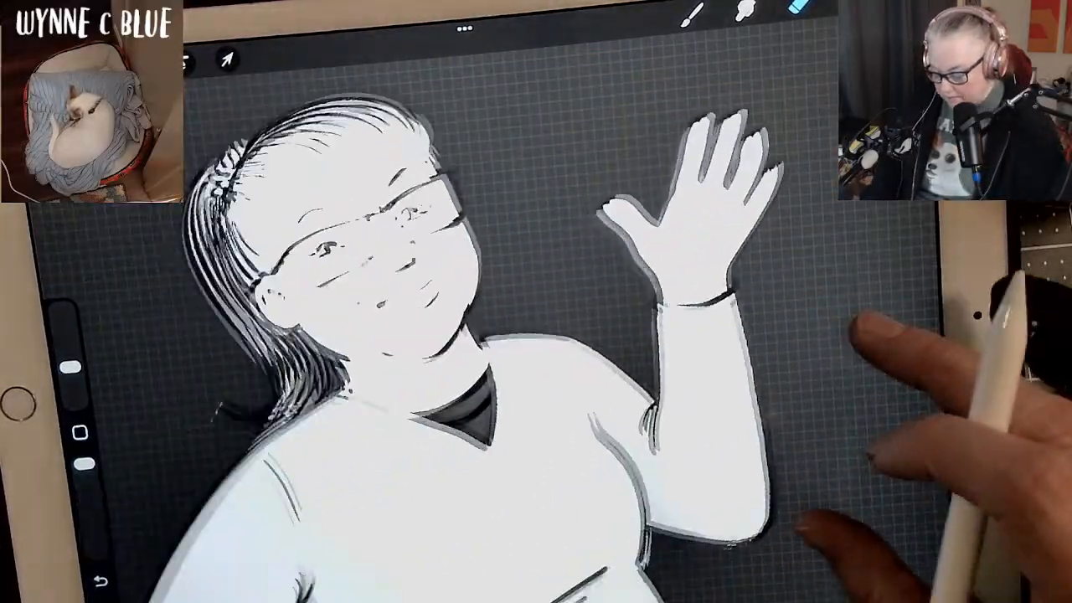
{"action": "scroll", "coordinate": [837, 402], "scroll_direction": "up", "scroll_amount": 3}
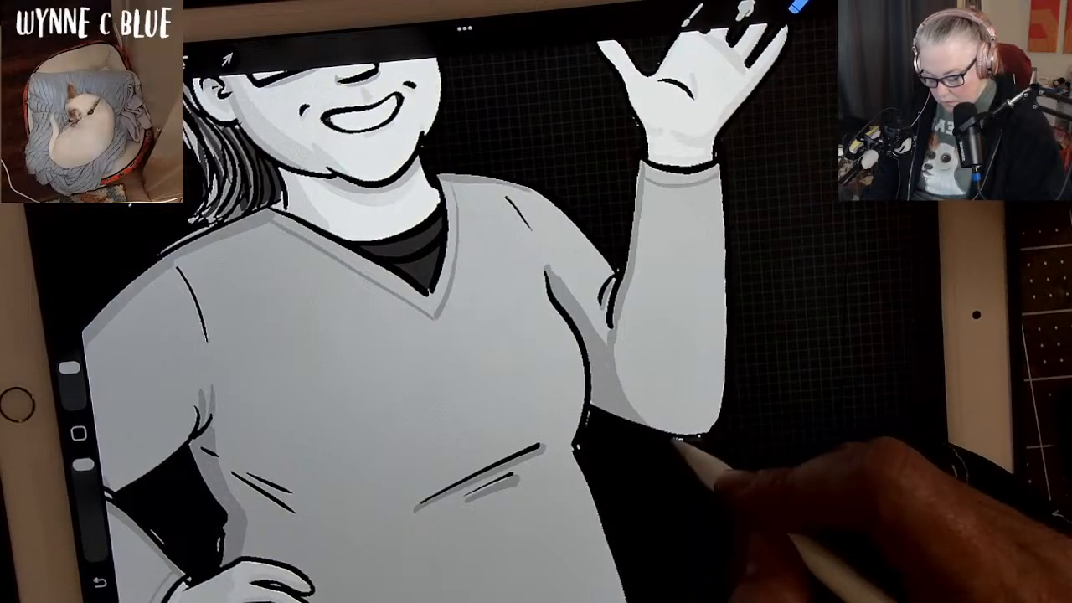
{"action": "scroll", "coordinate": [837, 376], "scroll_direction": "down", "scroll_amount": 2}
{"action": "scroll", "coordinate": [469, 335], "scroll_direction": "down", "scroll_amount": 5}
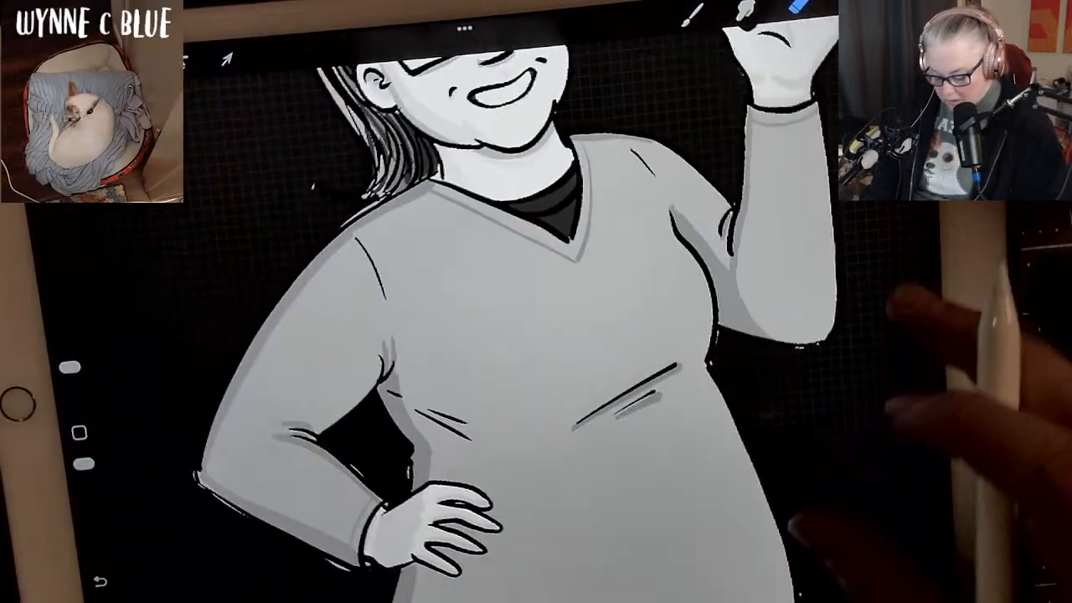
{"action": "scroll", "coordinate": [536, 335], "scroll_direction": "up", "scroll_amount": 3}
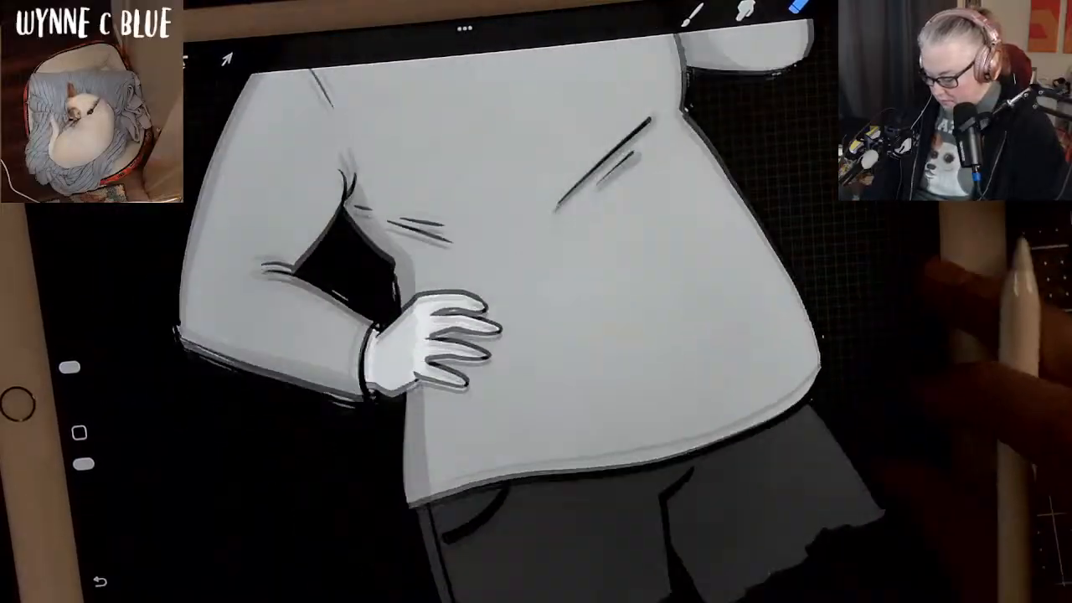
{"action": "left_click_drag", "start_coordinate": [230, 440], "coordinate": [231, 444]}
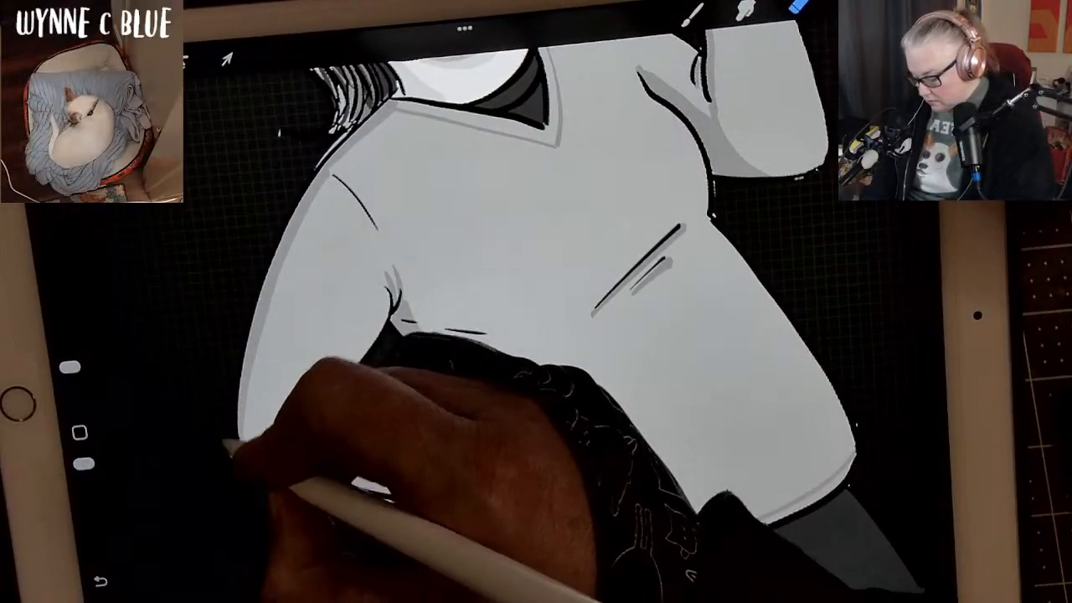
{"action": "left_click_drag", "start_coordinate": [400, 410], "coordinate": [381, 400]}
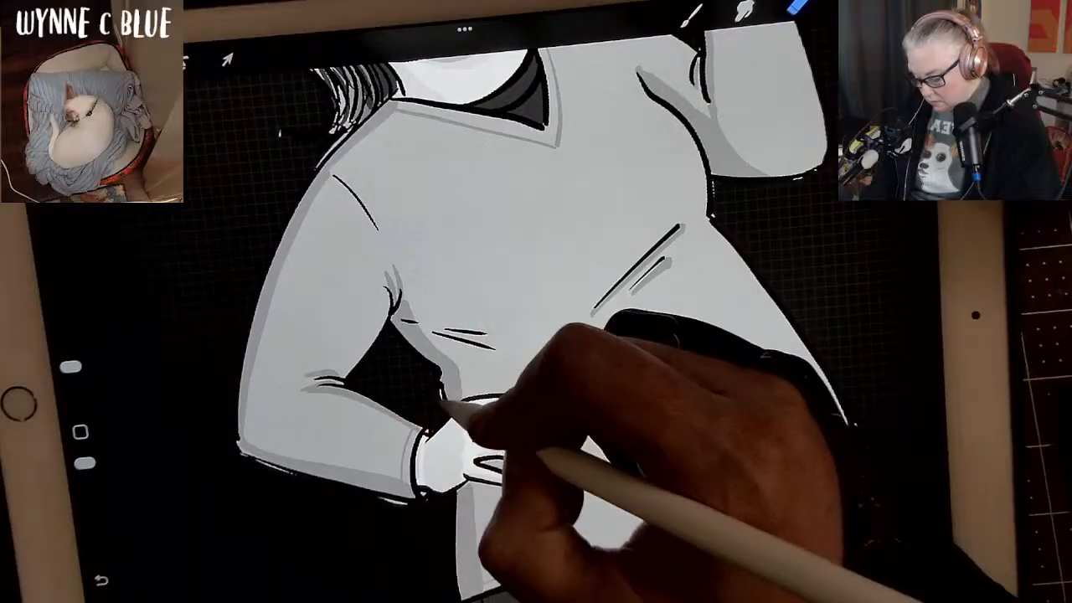
{"action": "left_click_drag", "start_coordinate": [445, 394], "coordinate": [443, 402]}
{"action": "left_click_drag", "start_coordinate": [392, 509], "coordinate": [412, 508]}
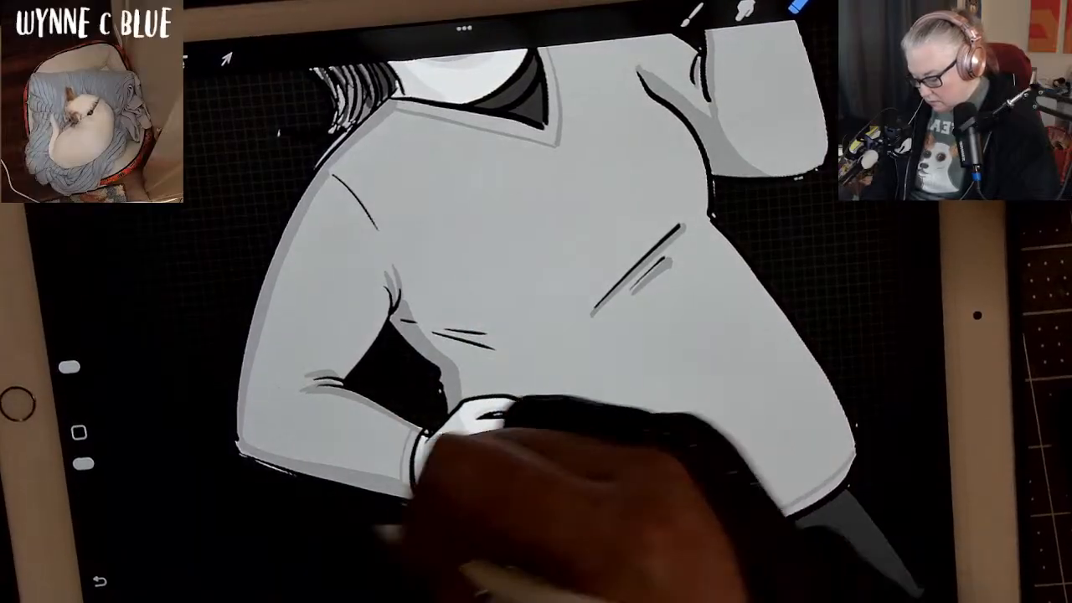
{"action": "left_click_drag", "start_coordinate": [252, 466], "coordinate": [308, 482]}
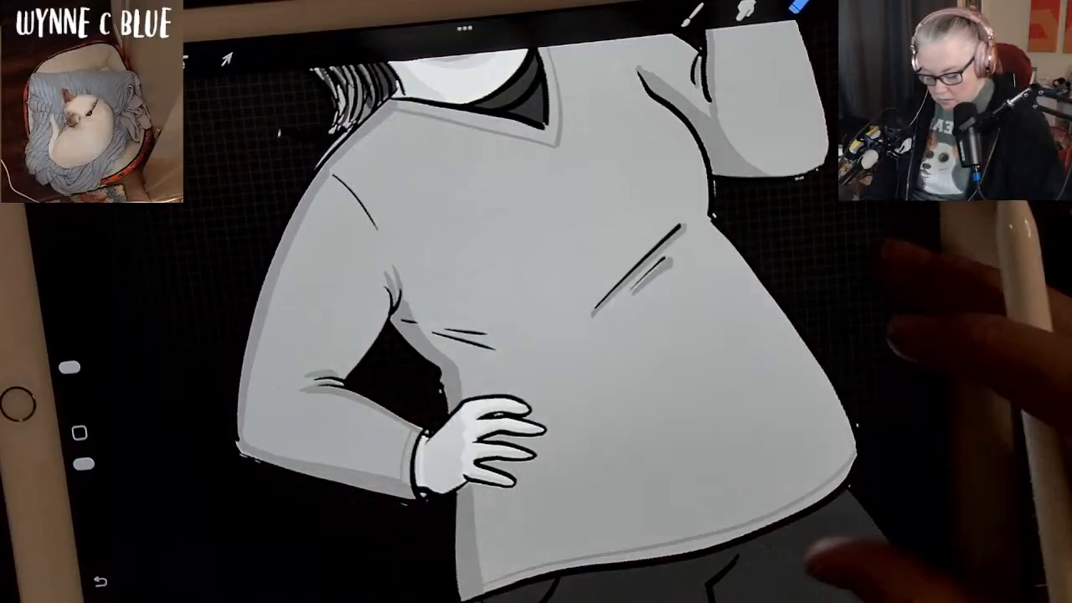
Turn the background colour back on and check the whole figure against it.
{"action": "scroll", "coordinate": [804, 502], "scroll_direction": "down", "scroll_amount": 3}
{"action": "scroll", "coordinate": [786, 469], "scroll_direction": "down", "scroll_amount": 1}
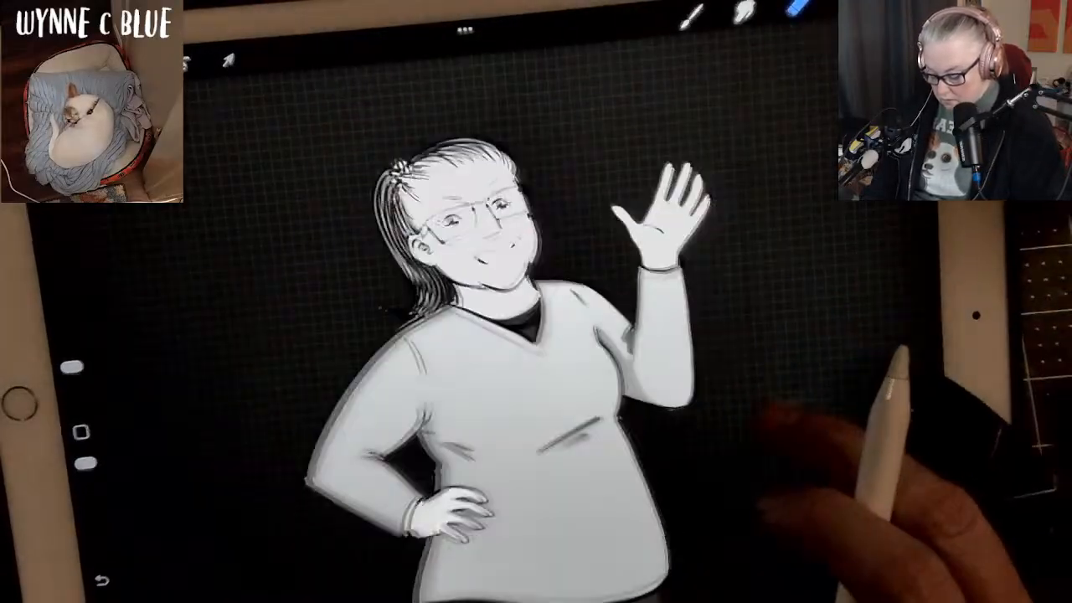
{"action": "scroll", "coordinate": [787, 469], "scroll_direction": "up", "scroll_amount": 2}
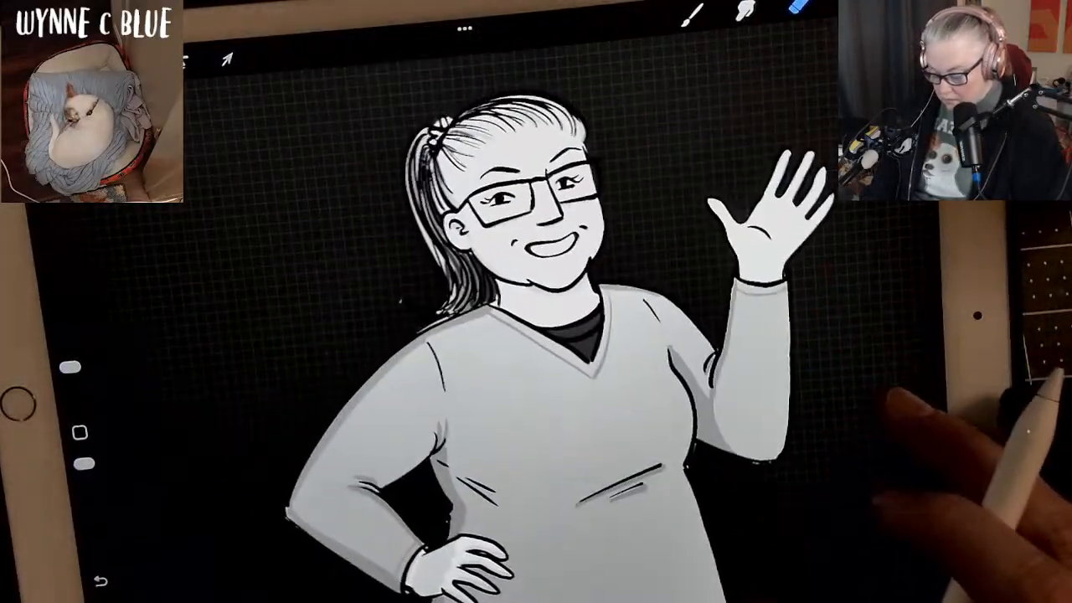
{"action": "left_click_drag", "start_coordinate": [897, 402], "coordinate": [814, 376]}
{"action": "left_click", "coordinate": [850, 4]}
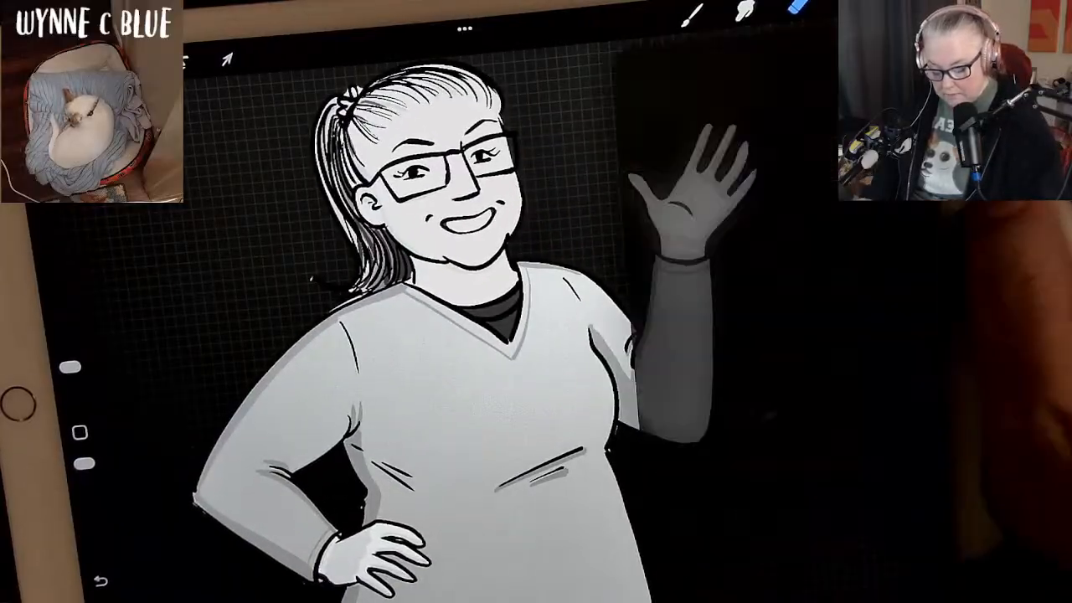
{"action": "left_click", "coordinate": [911, 490]}
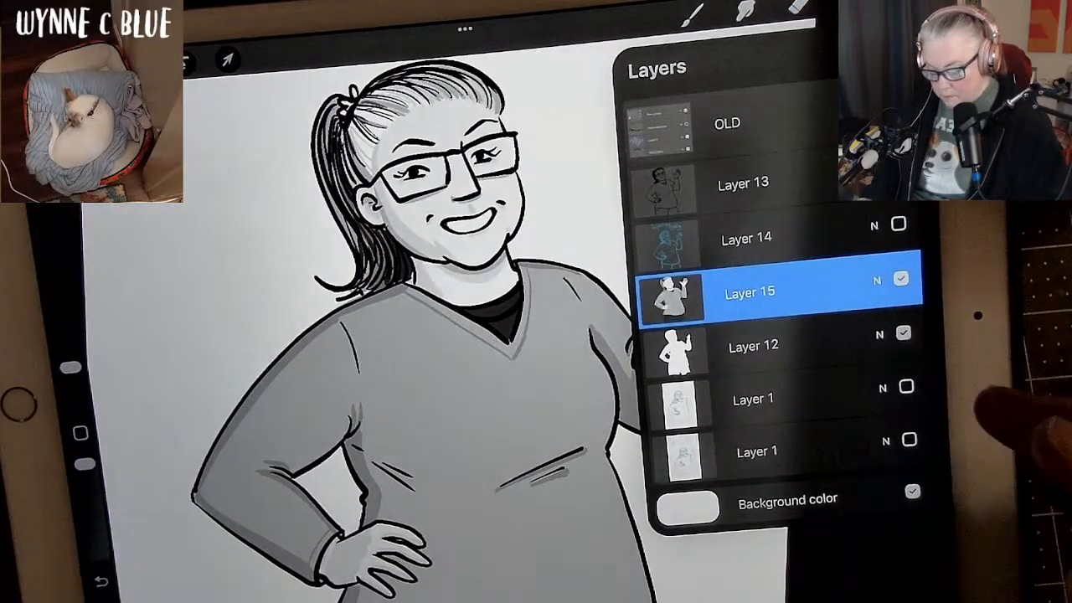
{"action": "left_click", "coordinate": [851, 3]}
{"action": "scroll", "coordinate": [837, 435], "scroll_direction": "down", "scroll_amount": 3}
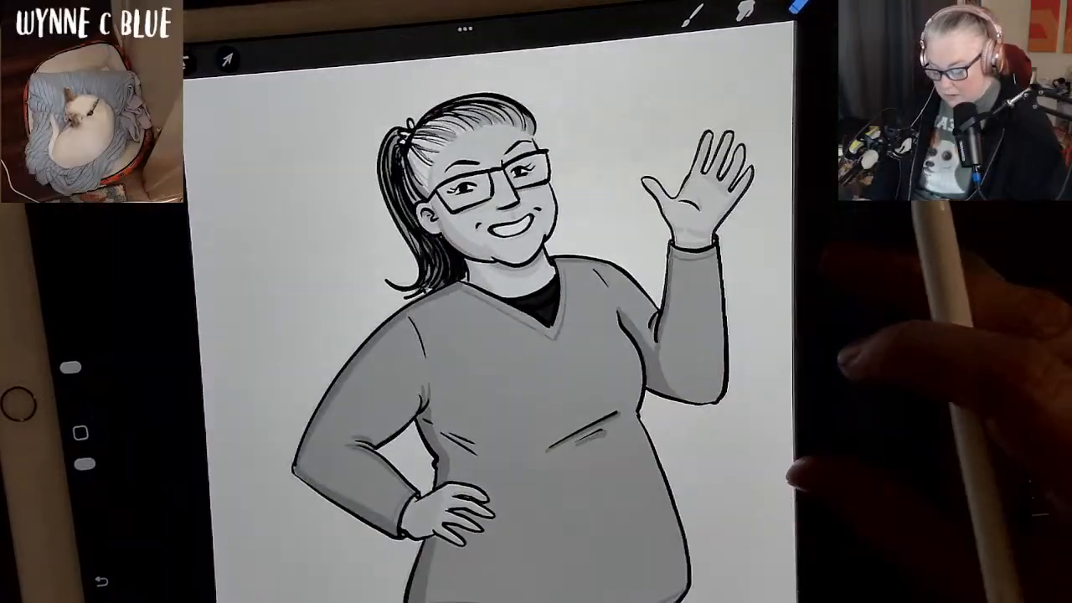
{"action": "scroll", "coordinate": [741, 385], "scroll_direction": "down", "scroll_amount": 1}
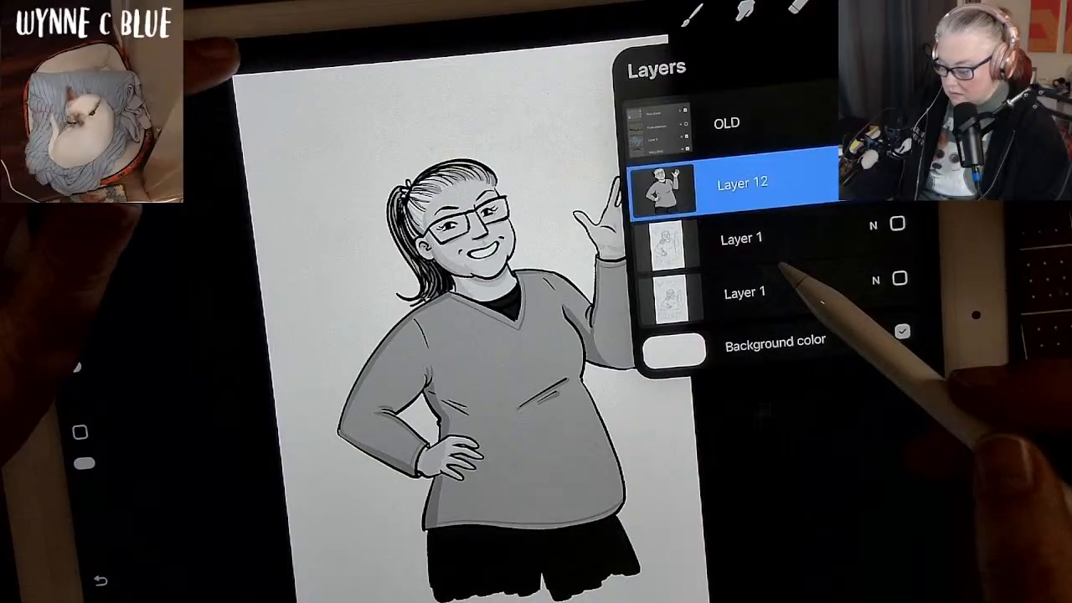
Scale the Layer 12 figure up uniformly until its bounding box spans nearly the full page width.
{"action": "left_click", "coordinate": [226, 58]}
{"action": "scroll", "coordinate": [481, 327], "scroll_direction": "down", "scroll_amount": 2}
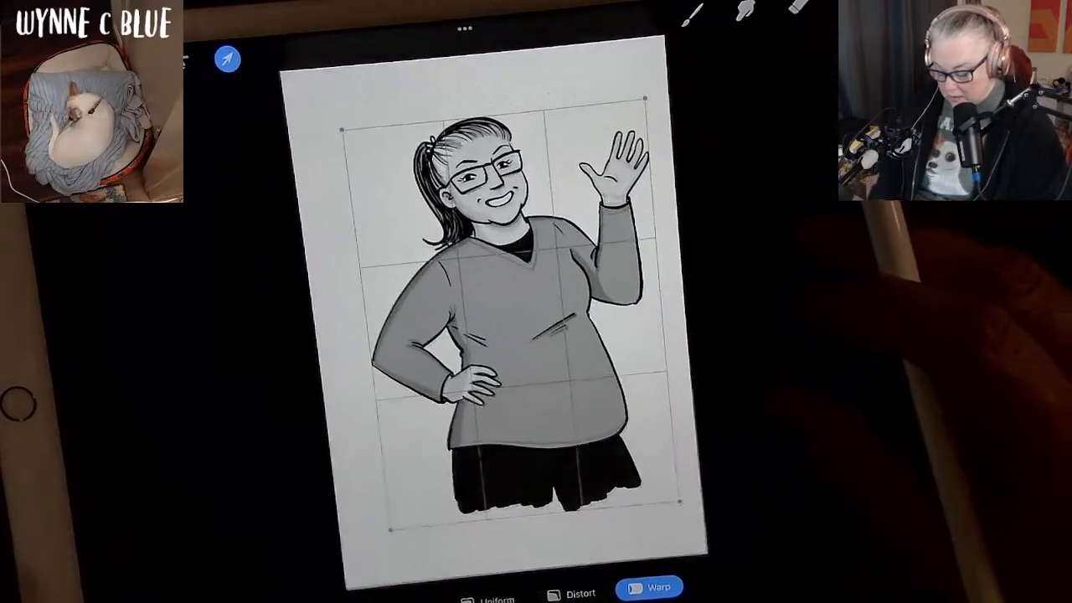
{"action": "left_click", "coordinate": [496, 597]}
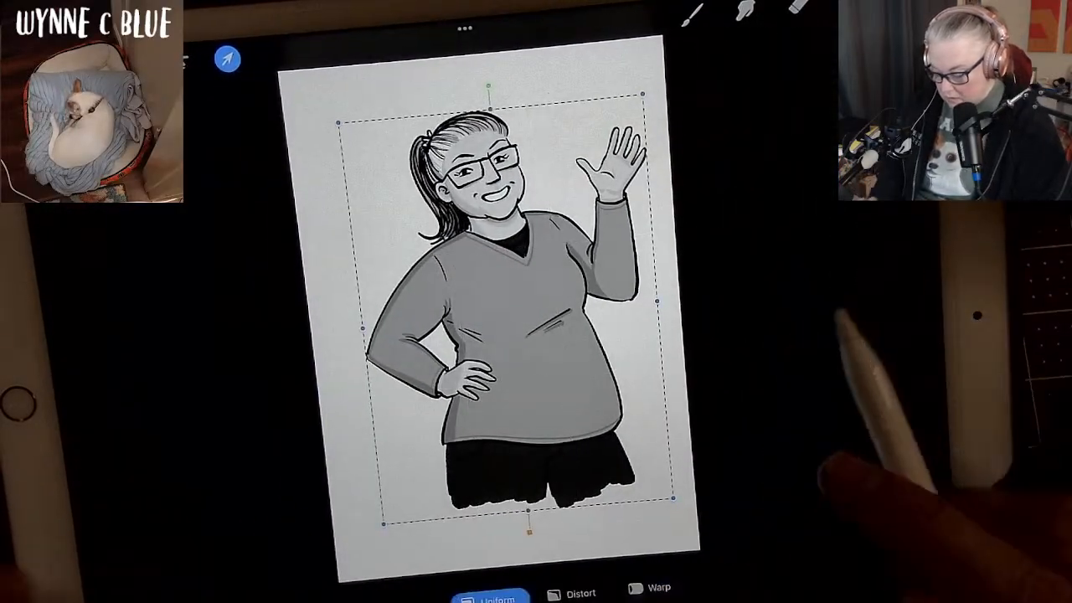
{"action": "left_click_drag", "start_coordinate": [382, 522], "coordinate": [353, 573]}
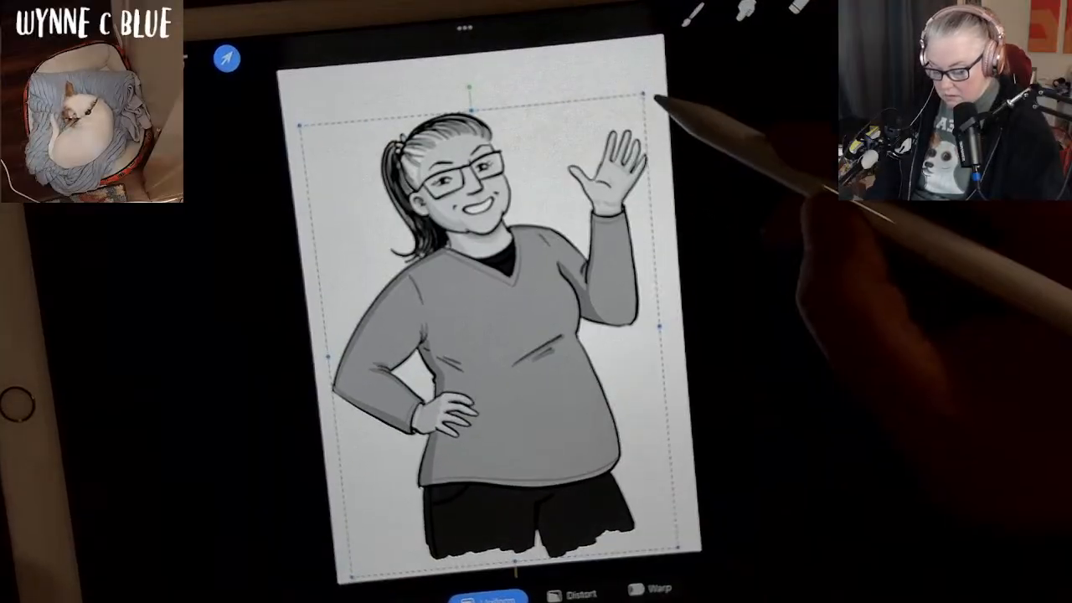
{"action": "left_click_drag", "start_coordinate": [647, 87], "coordinate": [660, 69]}
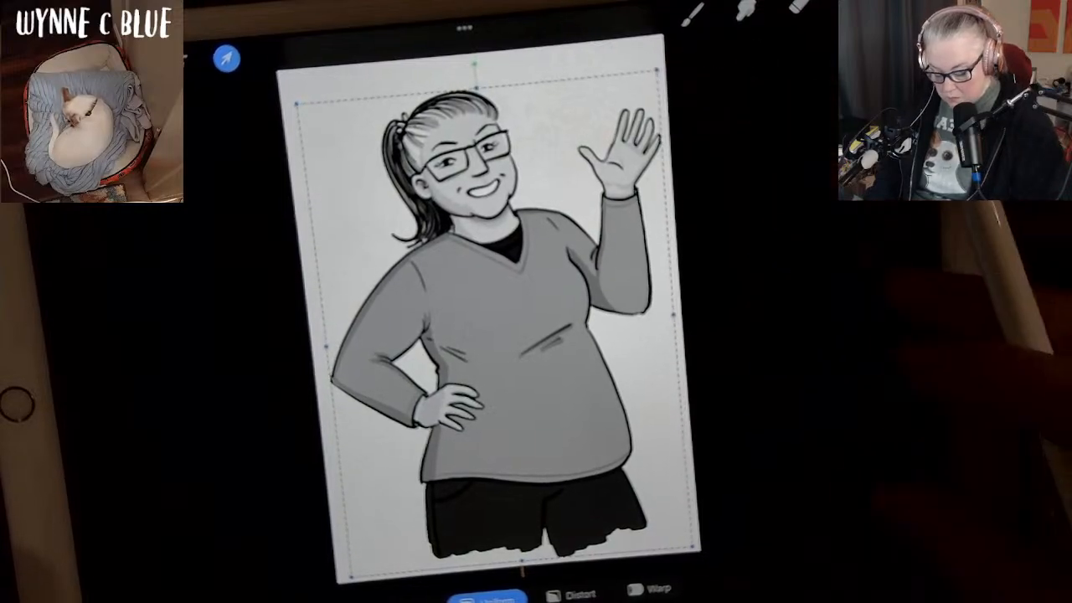
Move the enlarged figure up to the top of the page and dismiss the low-battery alert.
{"action": "scroll", "coordinate": [513, 335], "scroll_direction": "down", "scroll_amount": 3}
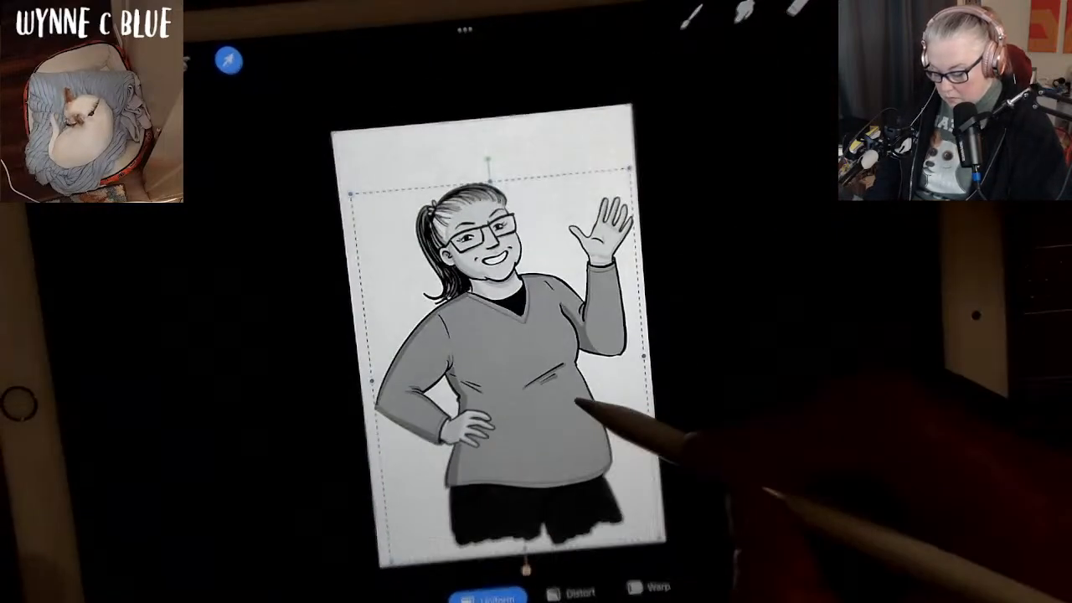
{"action": "left_click_drag", "start_coordinate": [544, 389], "coordinate": [537, 329]}
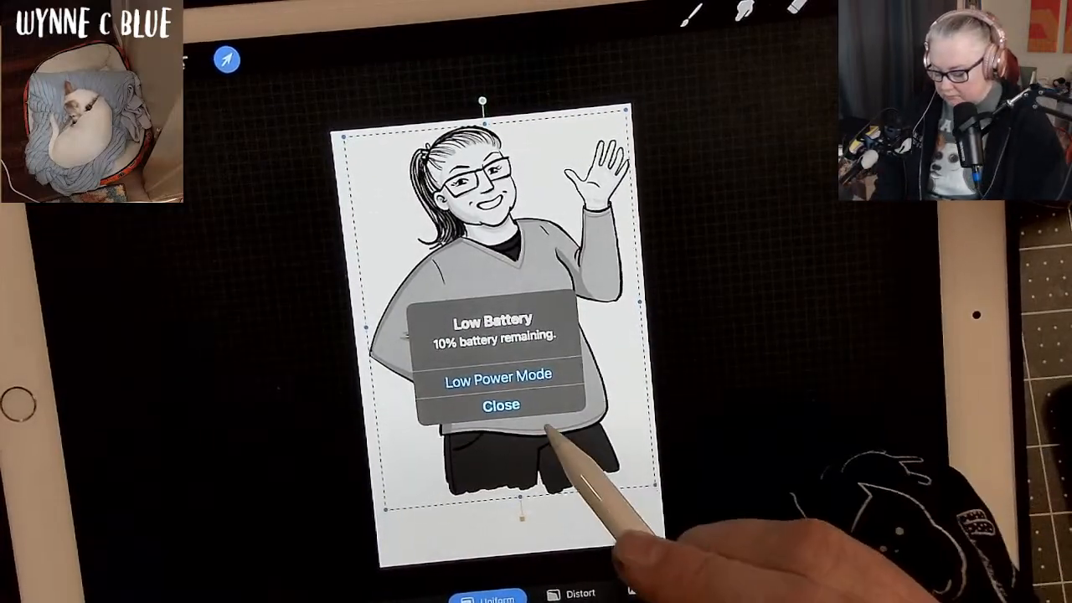
{"action": "left_click", "coordinate": [540, 409]}
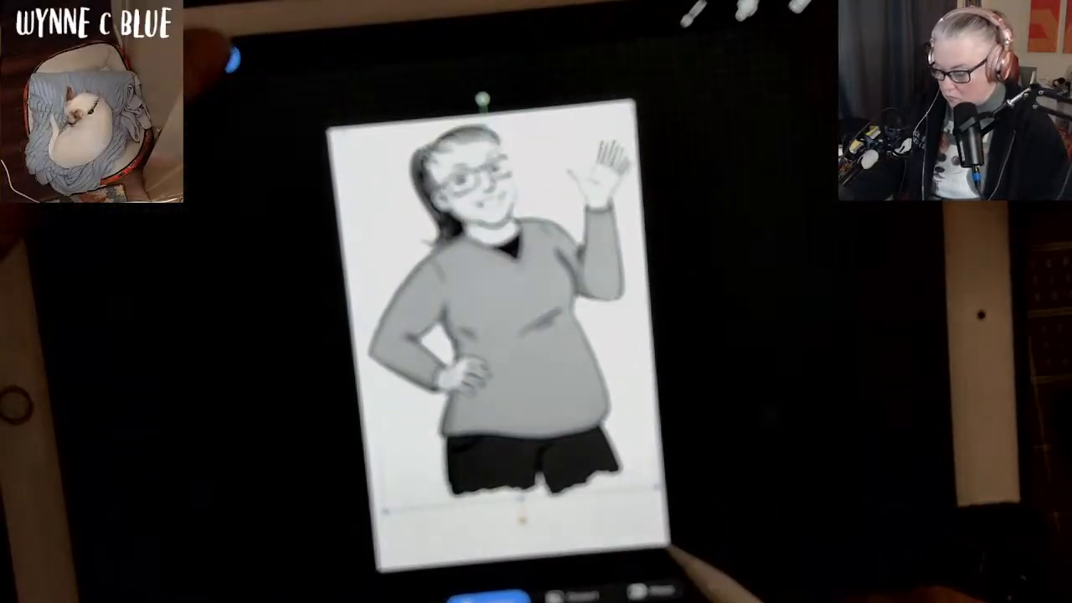
Crop the canvas from below so that it ends just under the ragged edge of the trousers.
{"action": "left_click", "coordinate": [103, 70]}
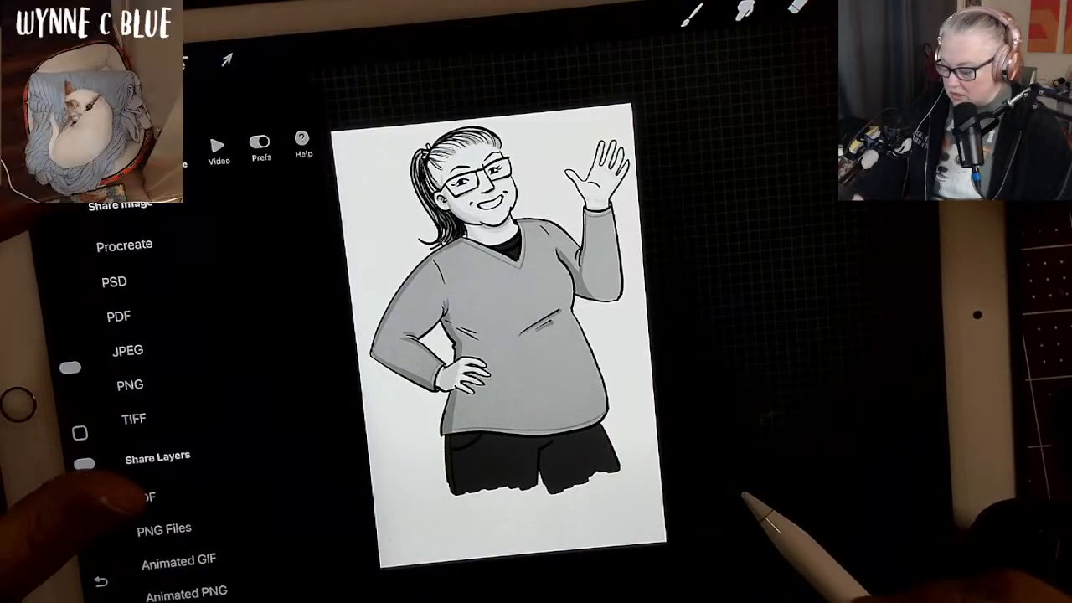
{"action": "left_click", "coordinate": [132, 157]}
{"action": "left_click", "coordinate": [139, 205]}
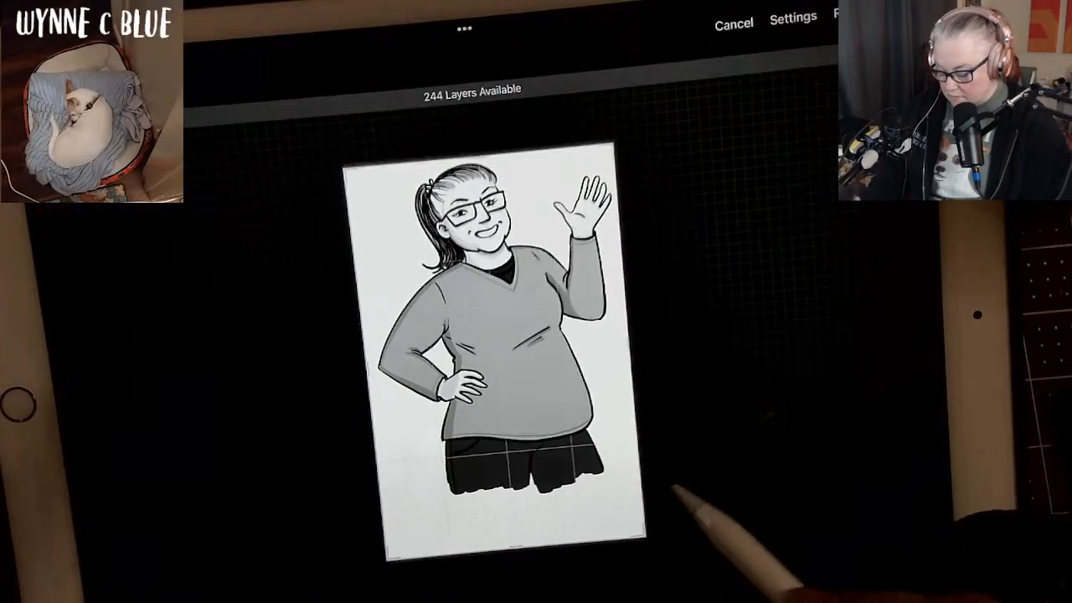
{"action": "left_click_drag", "start_coordinate": [514, 552], "coordinate": [519, 501]}
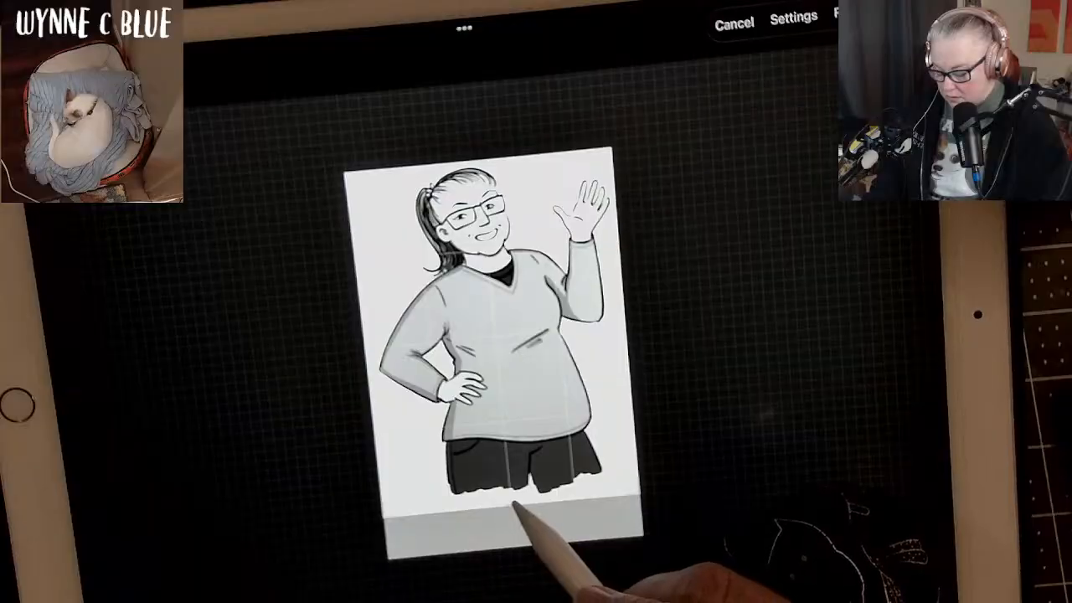
{"action": "left_click_drag", "start_coordinate": [514, 509], "coordinate": [512, 499]}
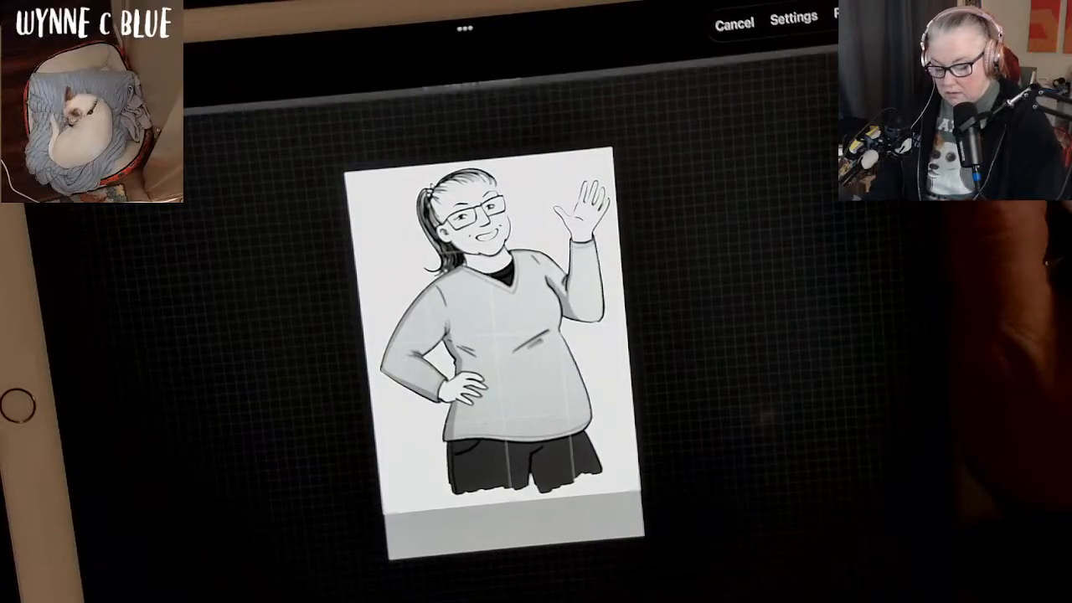
{"action": "left_click", "coordinate": [842, 15]}
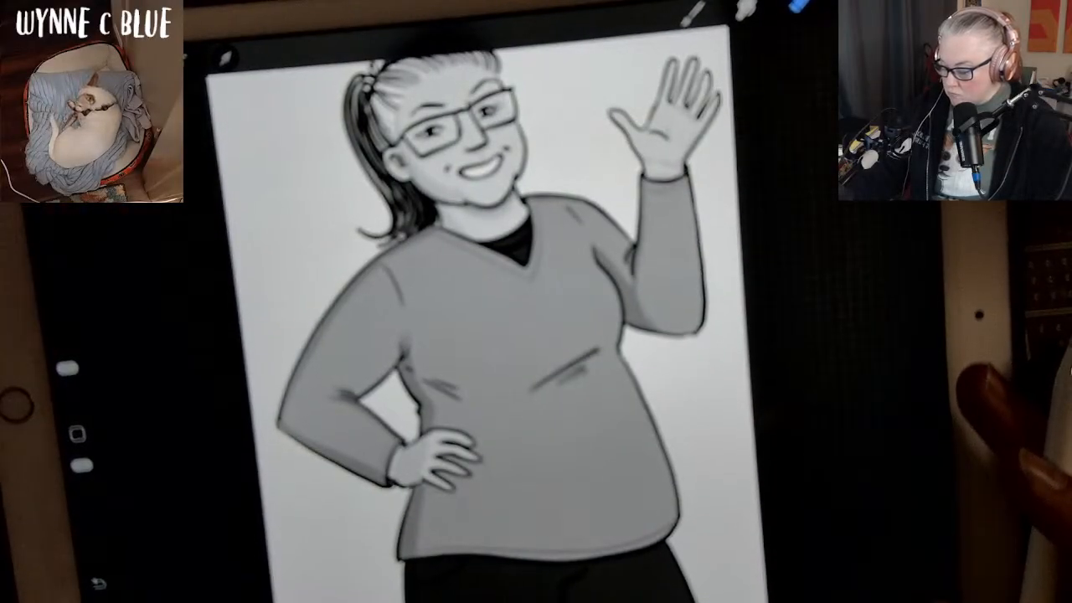
Export the waving-woman page as a PNG image and send it to Drive.
{"action": "left_click", "coordinate": [100, 69]}
{"action": "left_click", "coordinate": [175, 154]}
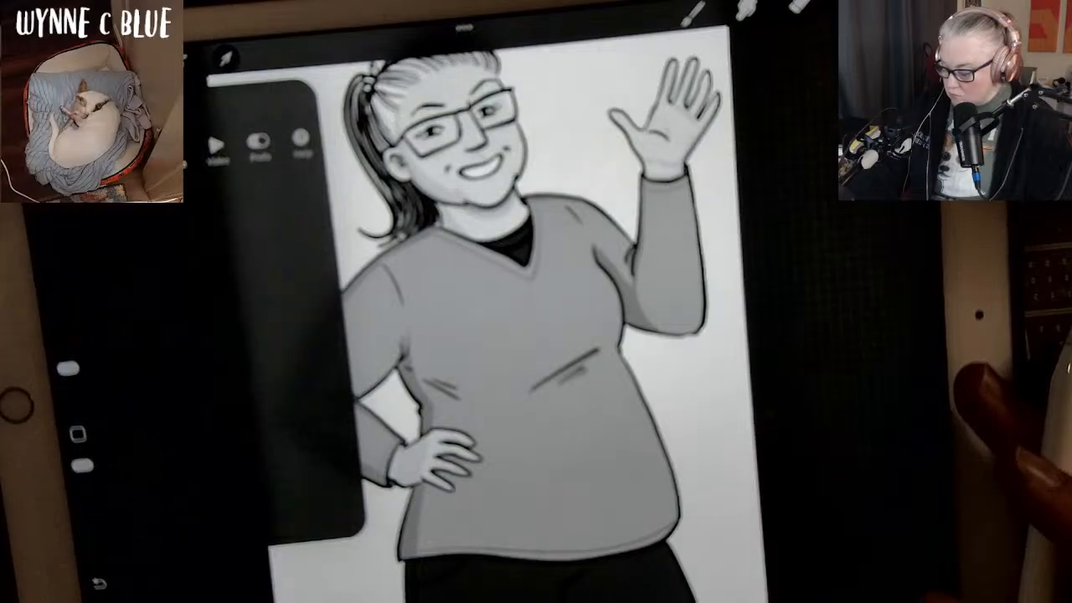
{"action": "left_click", "coordinate": [128, 385]}
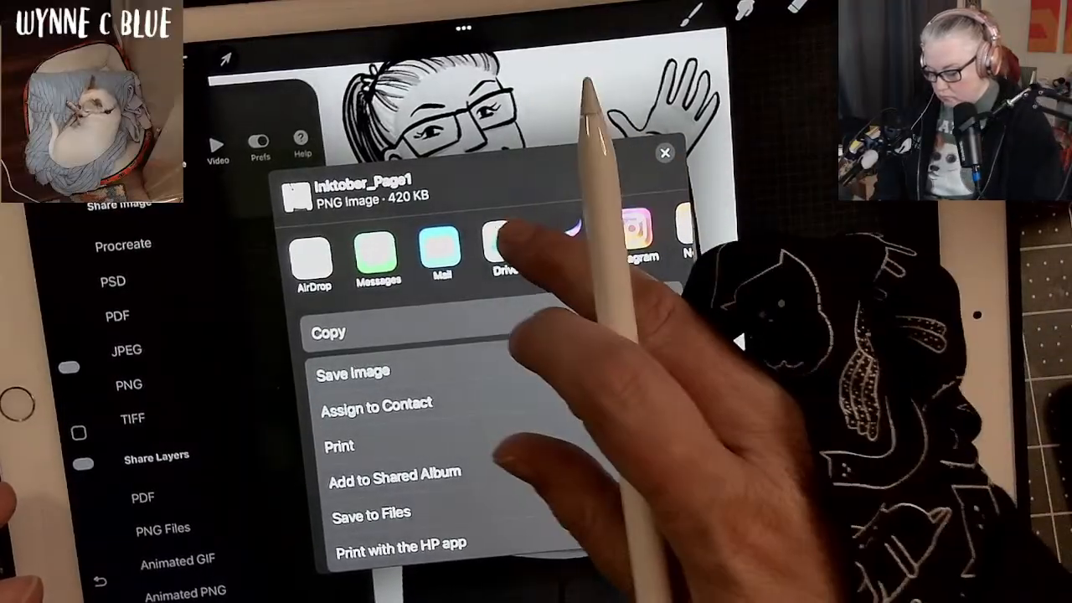
{"action": "left_click", "coordinate": [505, 244]}
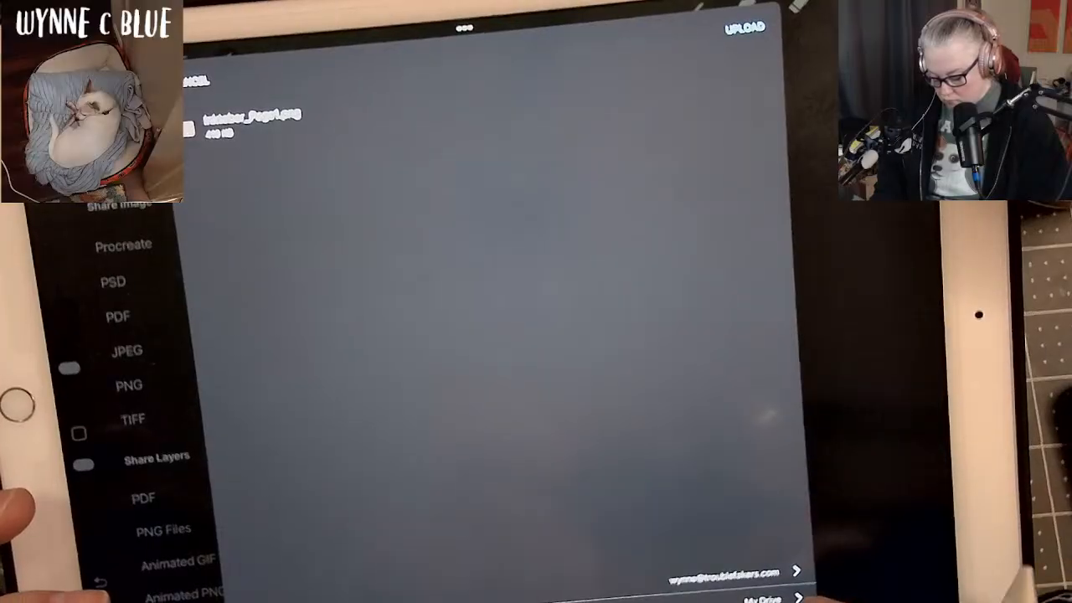
Choose the 2025 folder within My Drive as the destination and upload Inktober_Page1.png there.
{"action": "left_click", "coordinate": [762, 597]}
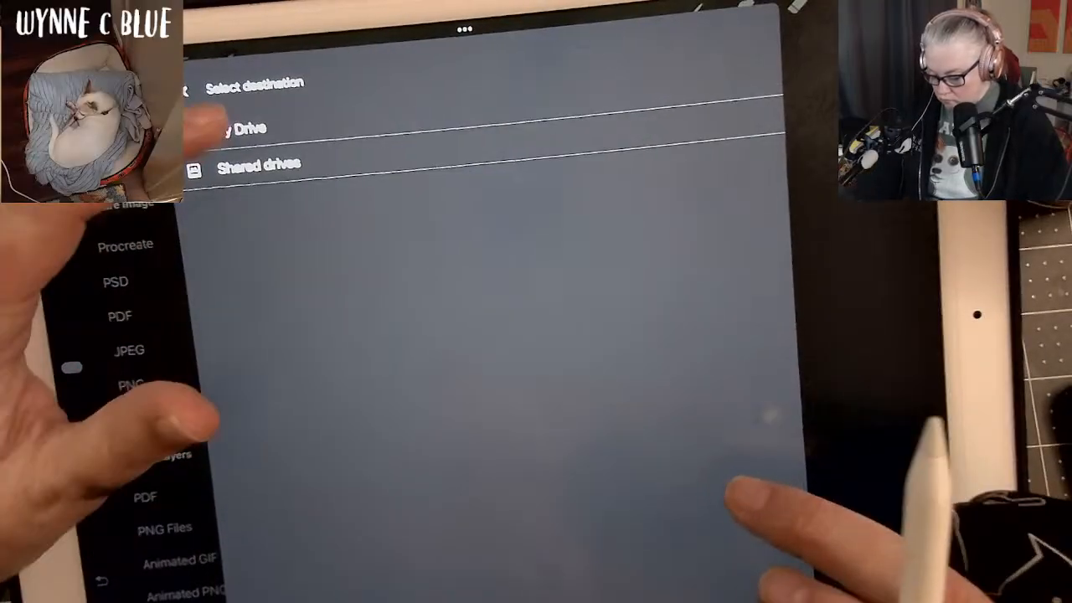
{"action": "left_click", "coordinate": [218, 127]}
{"action": "scroll", "coordinate": [720, 469], "scroll_direction": "down", "scroll_amount": 15}
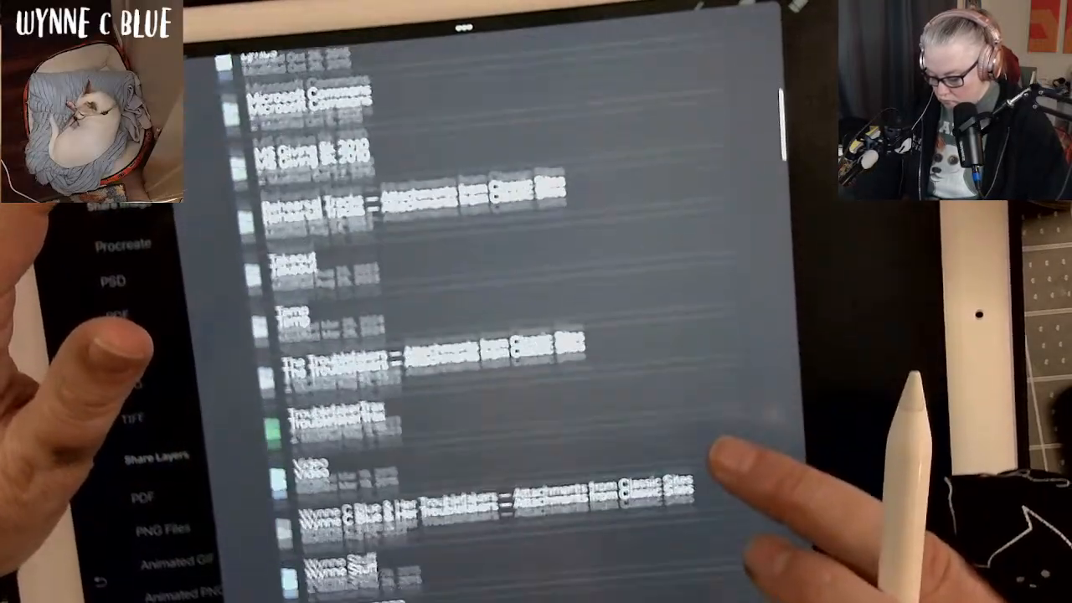
{"action": "left_click", "coordinate": [716, 415]}
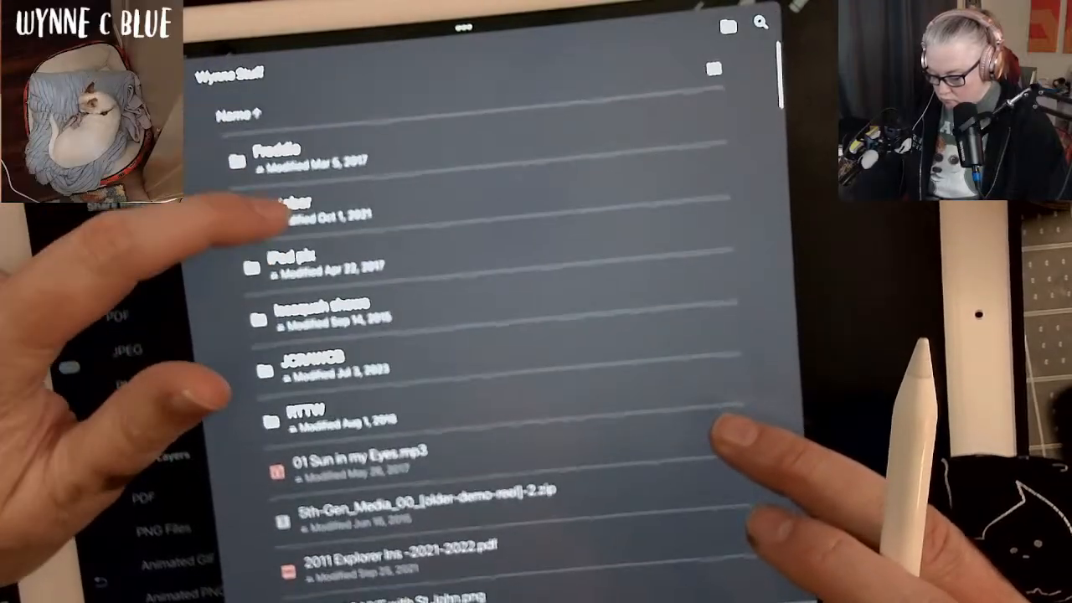
{"action": "left_click", "coordinate": [285, 207]}
{"action": "left_click", "coordinate": [285, 311]}
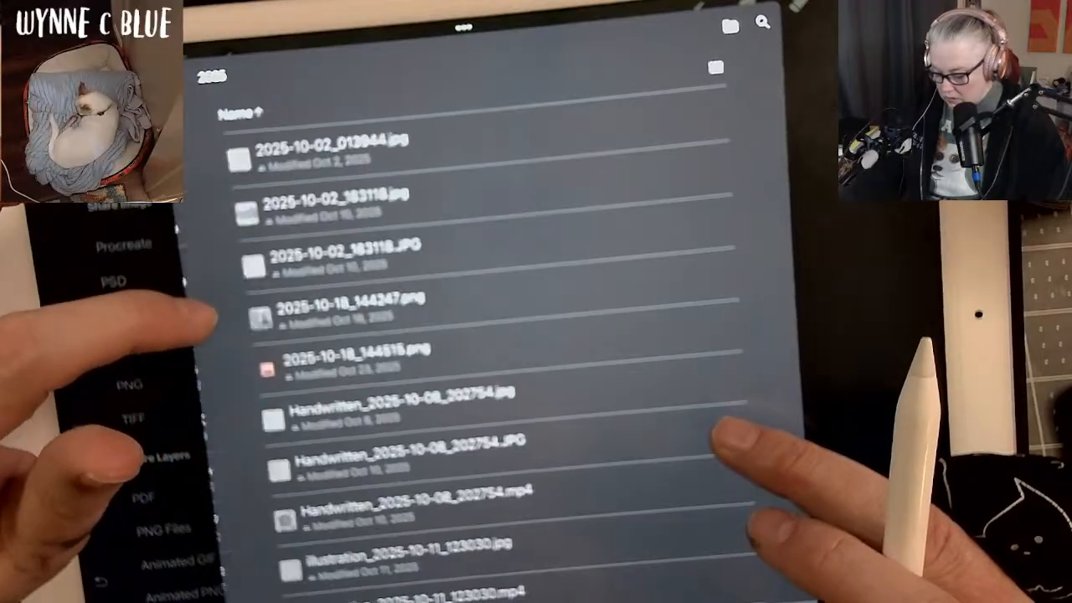
{"action": "scroll", "coordinate": [737, 468], "scroll_direction": "down", "scroll_amount": 2}
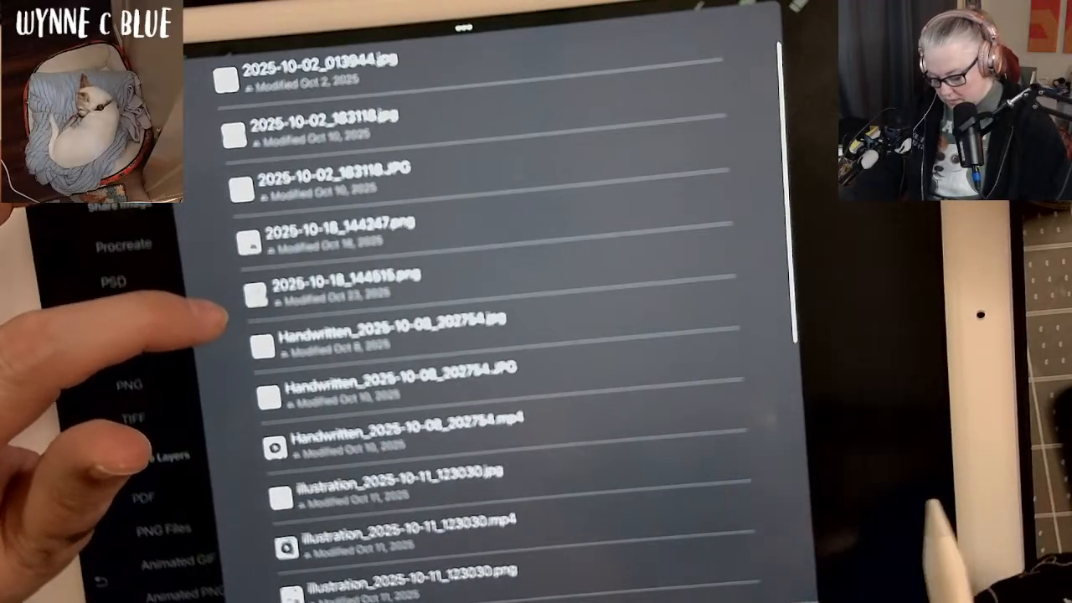
{"action": "left_click", "coordinate": [791, 596]}
{"action": "left_click", "coordinate": [745, 27]}
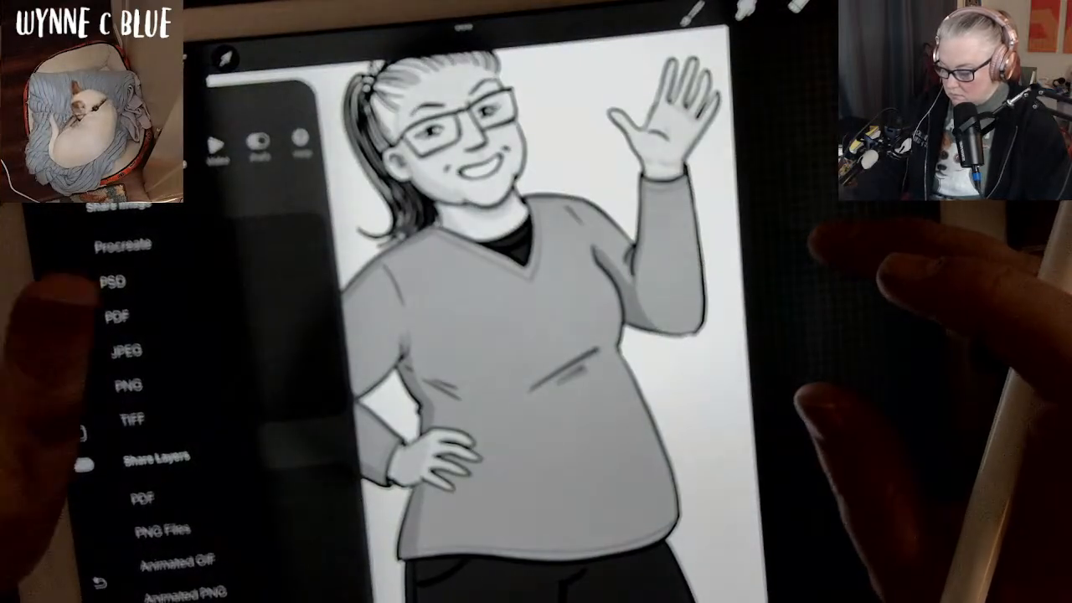
Hide the background colour so the figure sits on a transparent canvas.
{"action": "left_click", "coordinate": [816, 241]}
{"action": "left_click", "coordinate": [850, 3]}
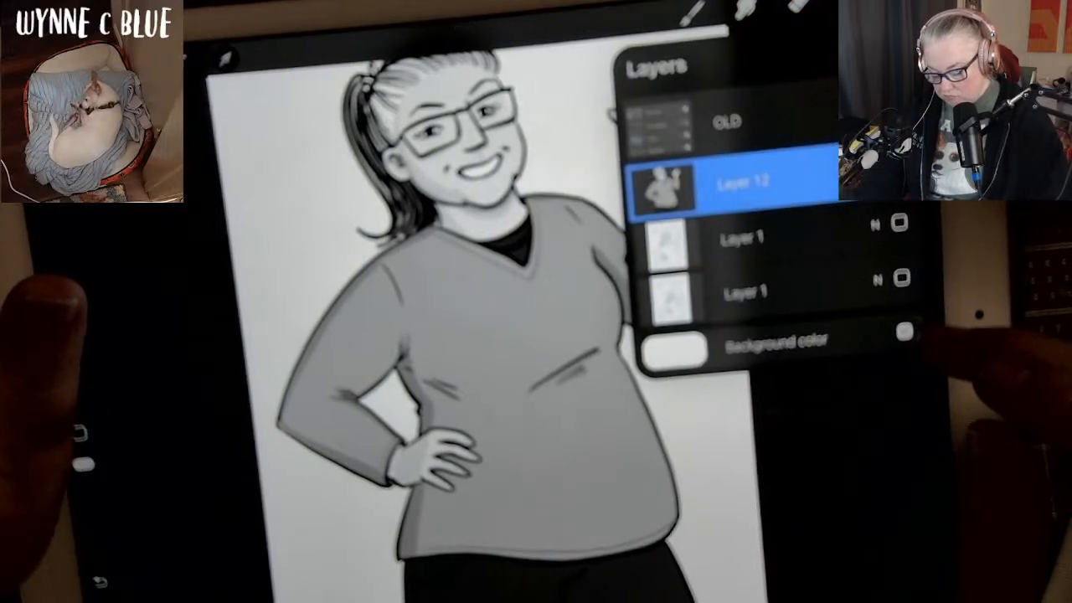
{"action": "left_click", "coordinate": [904, 332]}
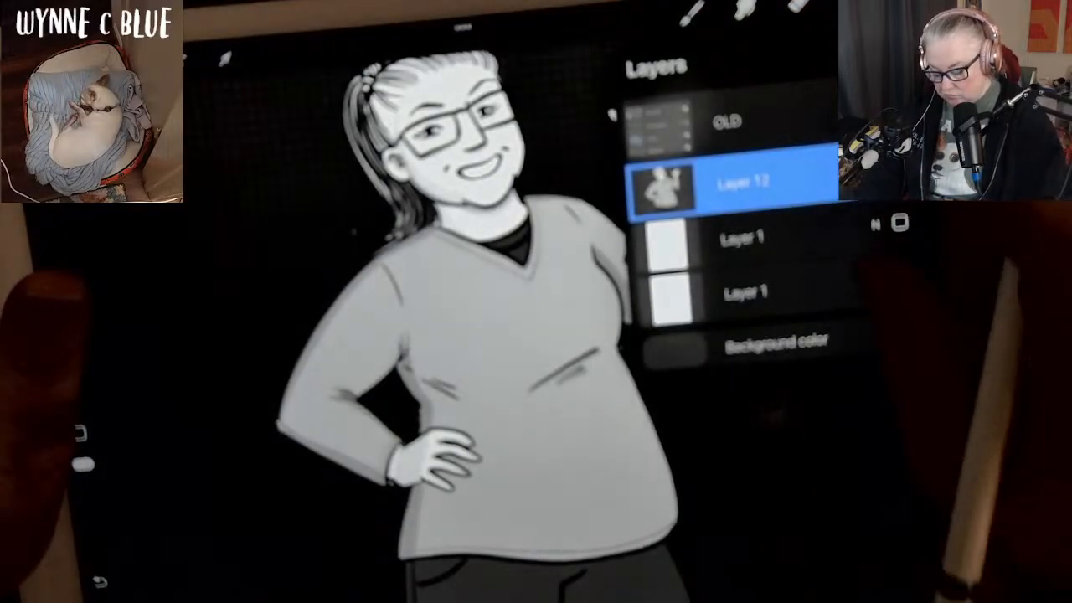
{"action": "left_click", "coordinate": [850, 3]}
{"action": "scroll", "coordinate": [519, 318], "scroll_direction": "down", "scroll_amount": 3}
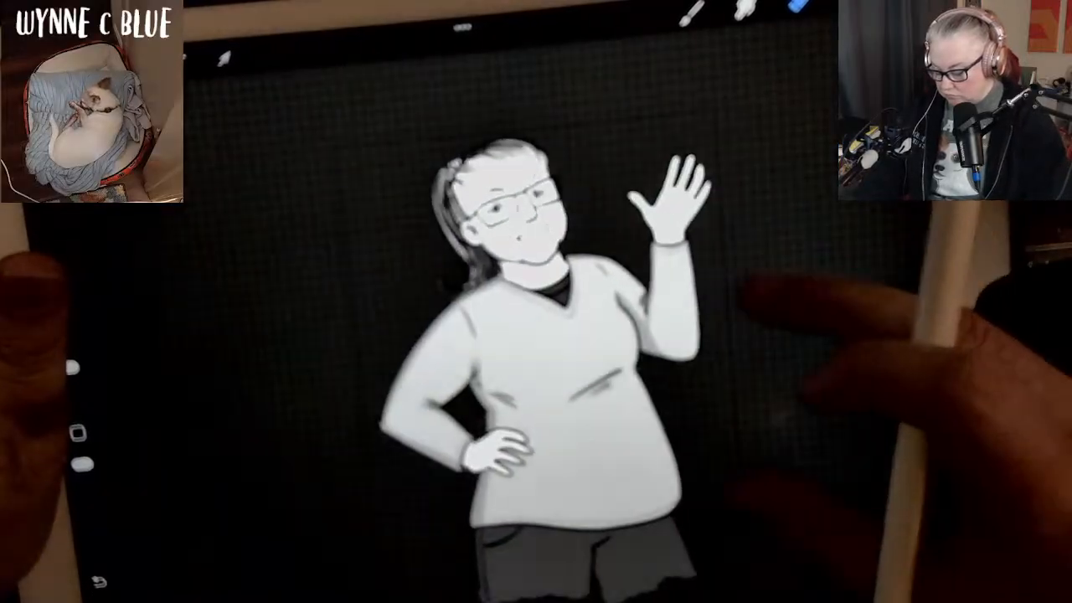
Export the transparent version of the figure as a PNG and send it to Drive.
{"action": "left_click", "coordinate": [102, 72]}
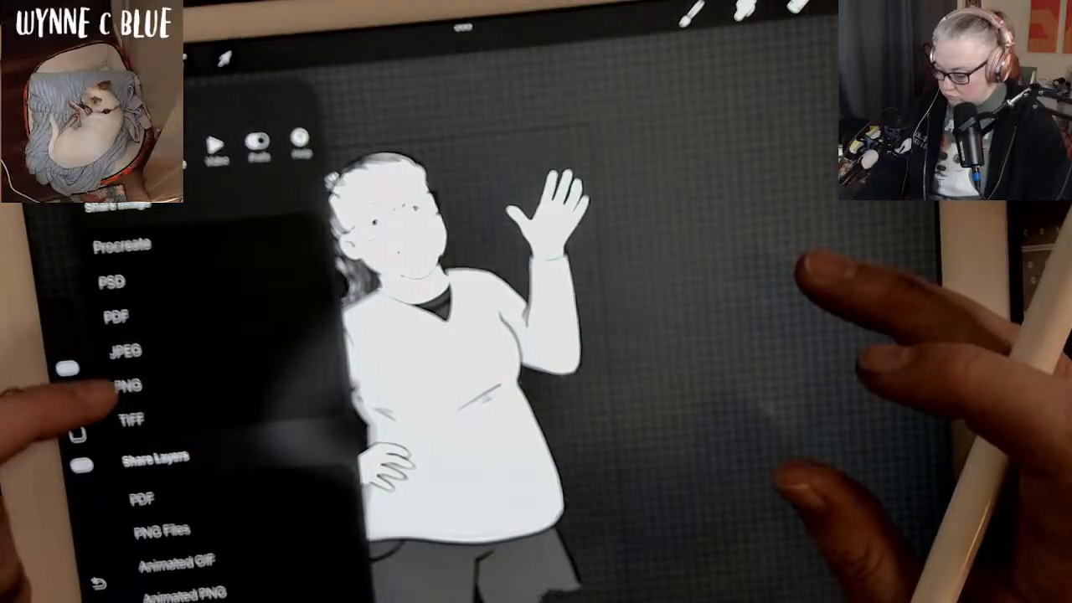
{"action": "left_click", "coordinate": [126, 385]}
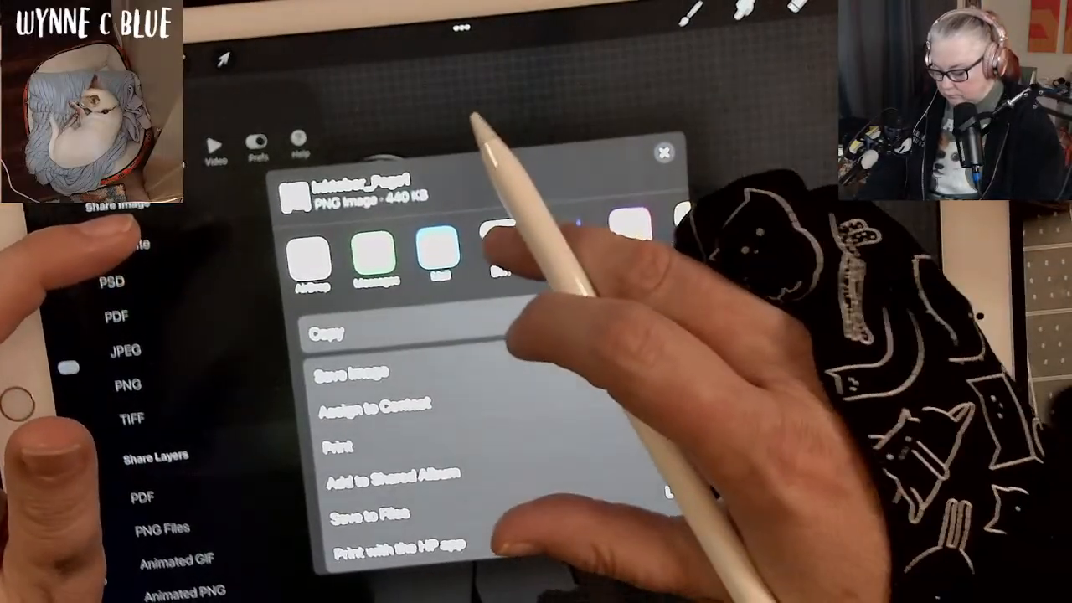
{"action": "left_click", "coordinate": [502, 245]}
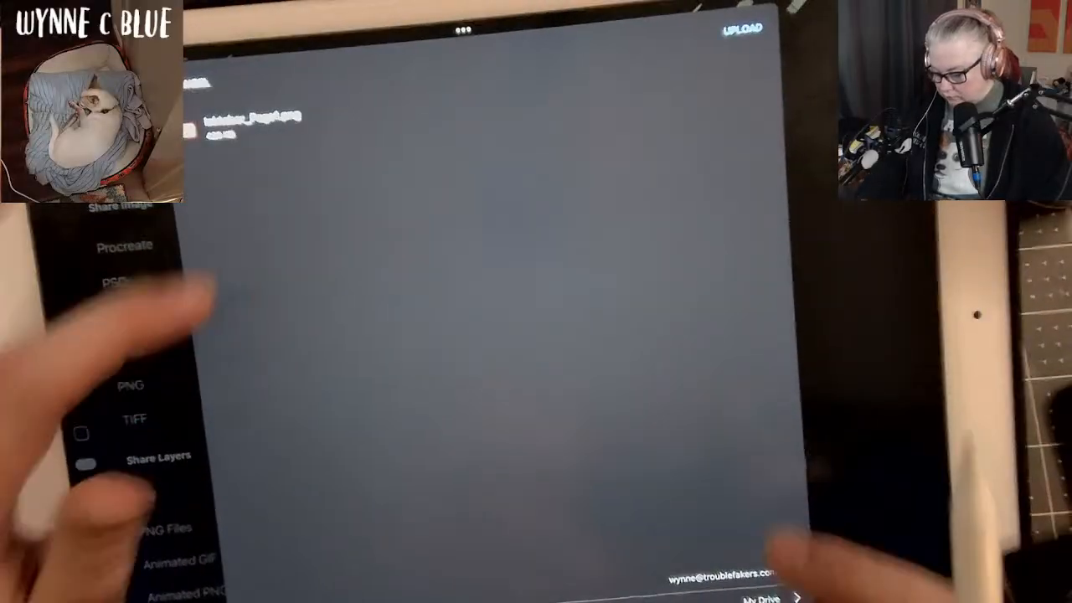
Add "clear" after Page1 in the transparent PNG's file name and upload it to Drive.
{"action": "left_click", "coordinate": [269, 115]}
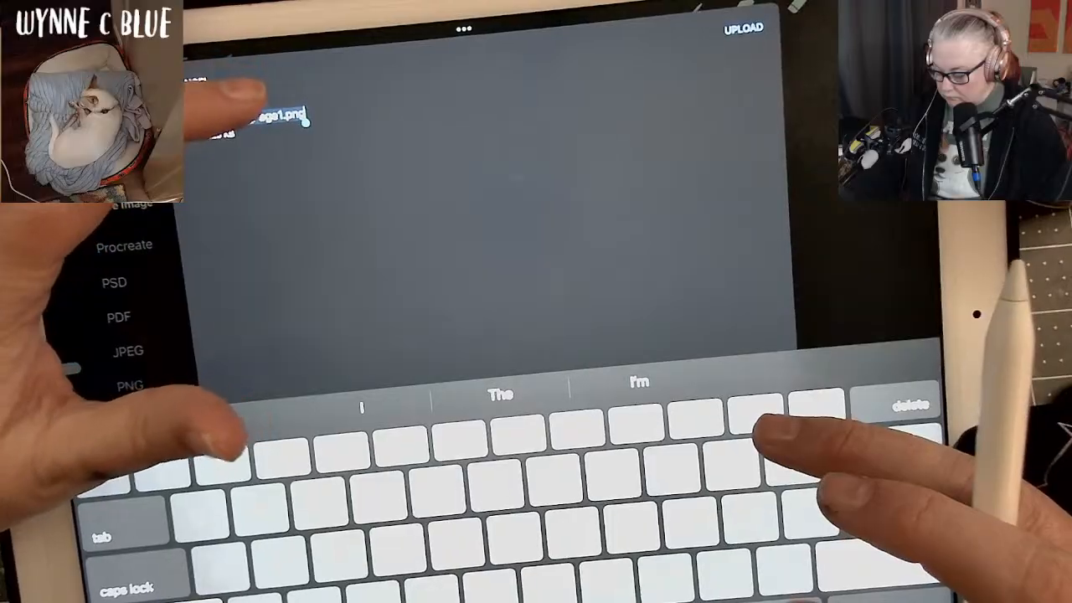
{"action": "left_click", "coordinate": [238, 123]}
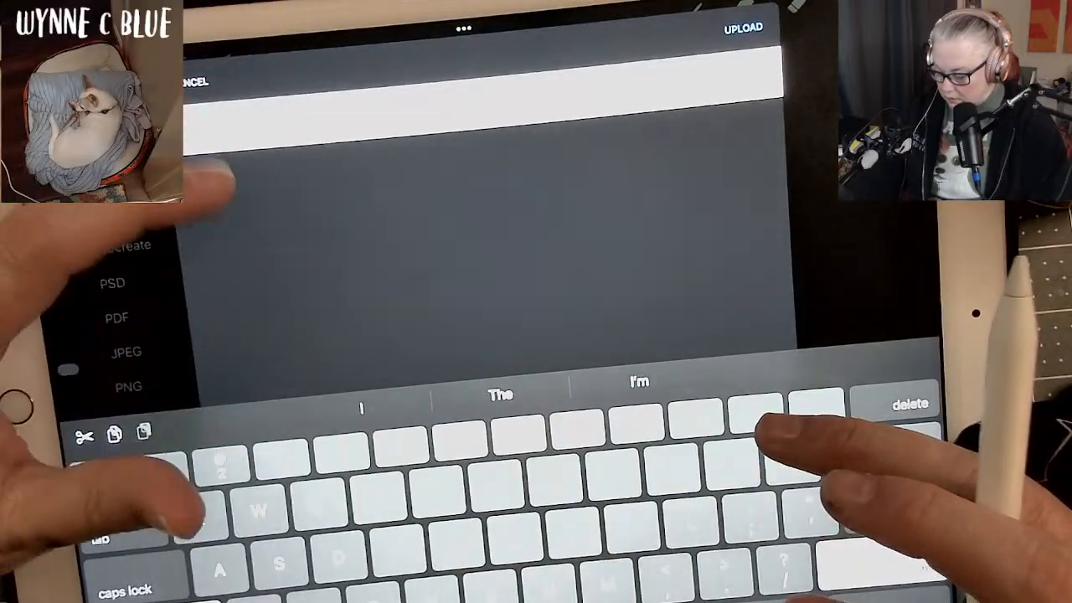
{"action": "left_click", "coordinate": [358, 96]}
{"action": "left_click", "coordinate": [258, 220]}
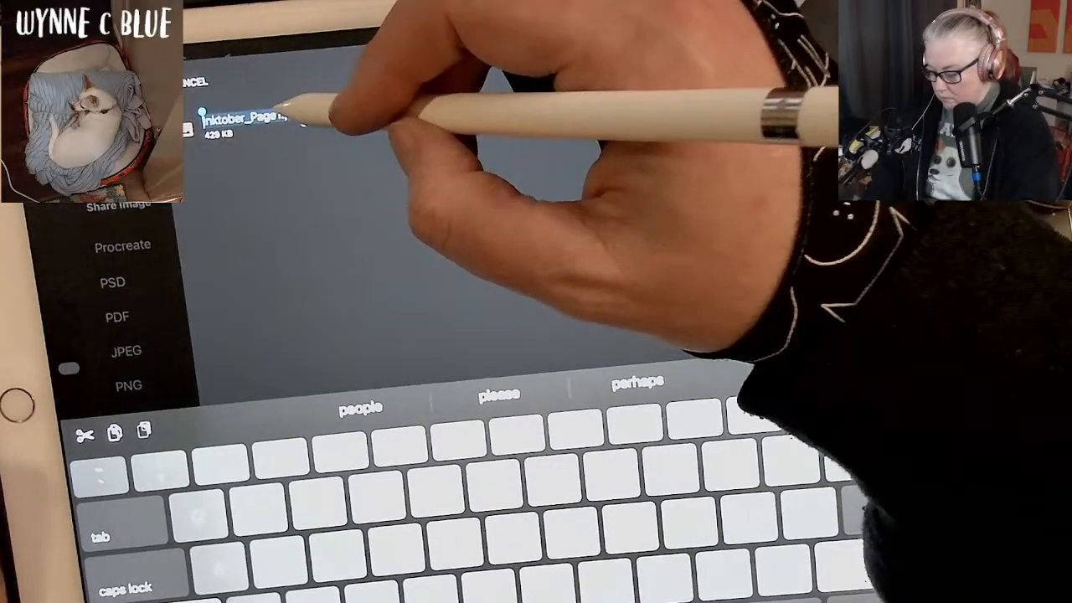
{"action": "left_click", "coordinate": [278, 112]}
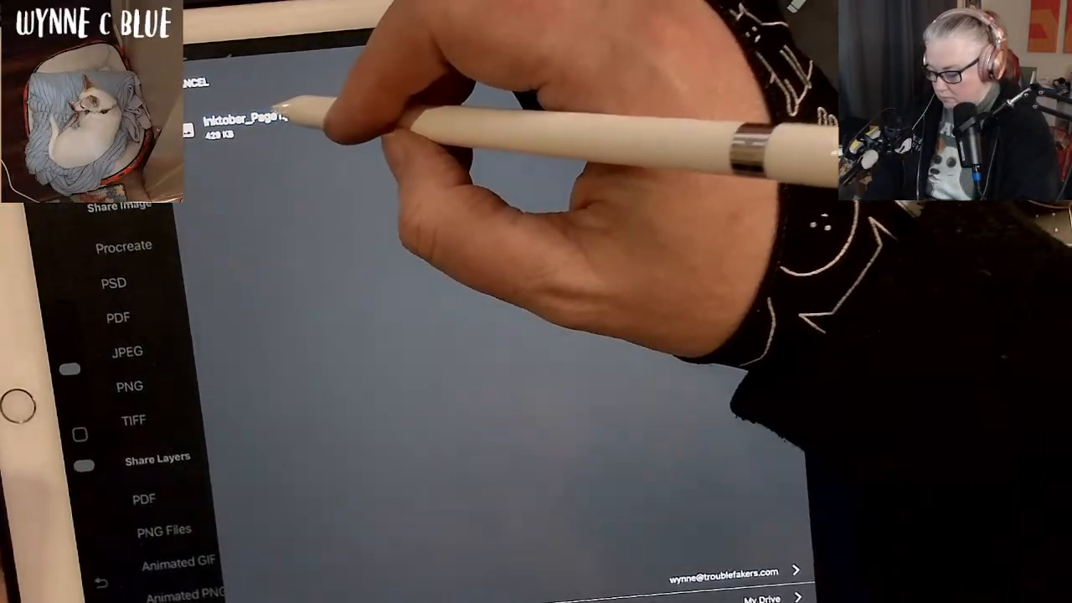
{"action": "left_click", "coordinate": [279, 114]}
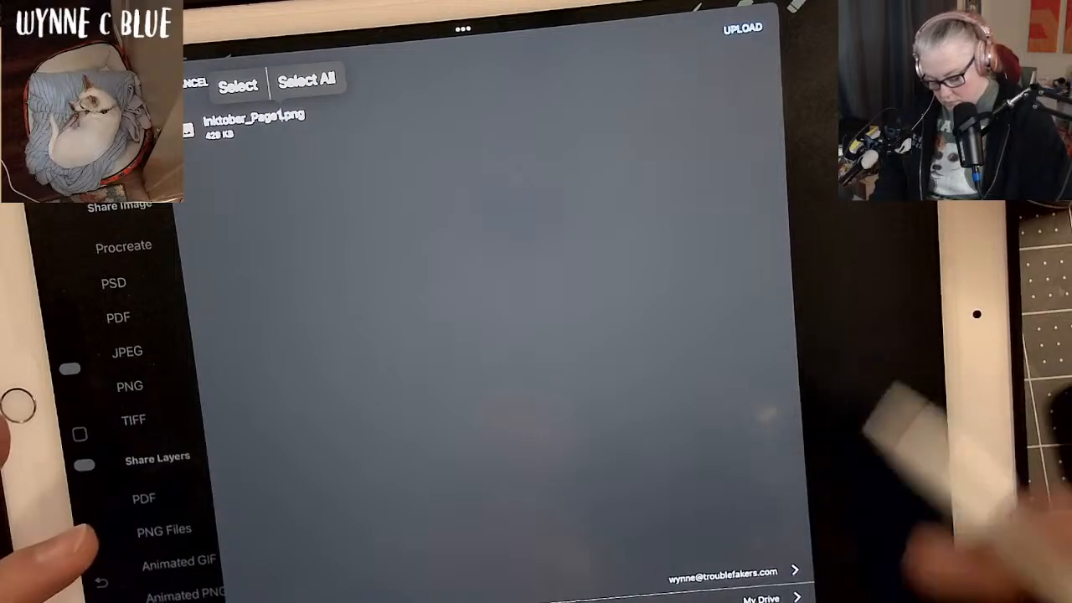
{"action": "left_click", "coordinate": [889, 599]}
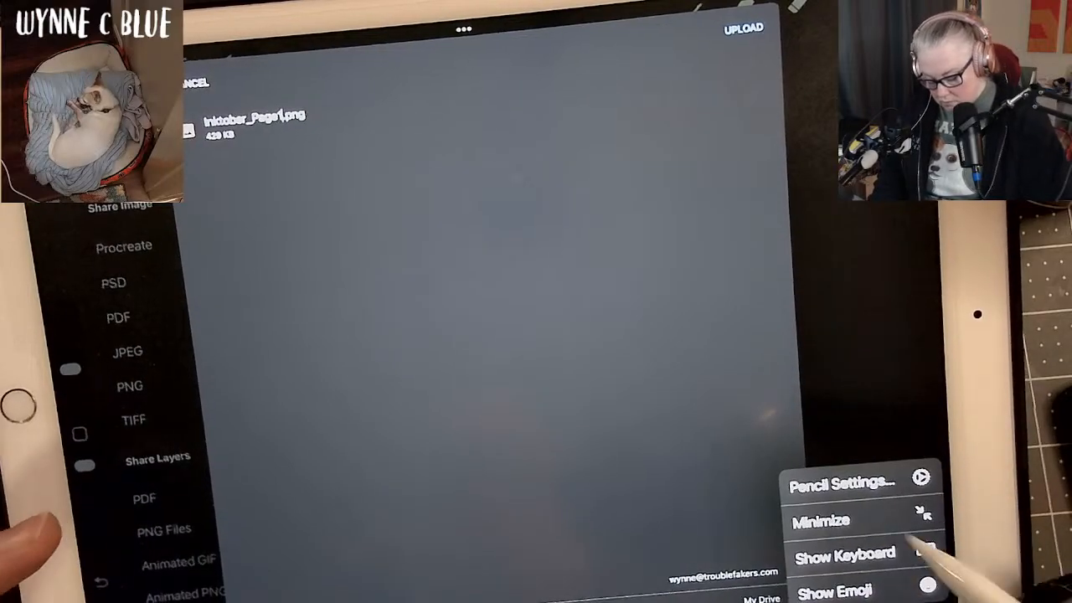
{"action": "left_click", "coordinate": [924, 551]}
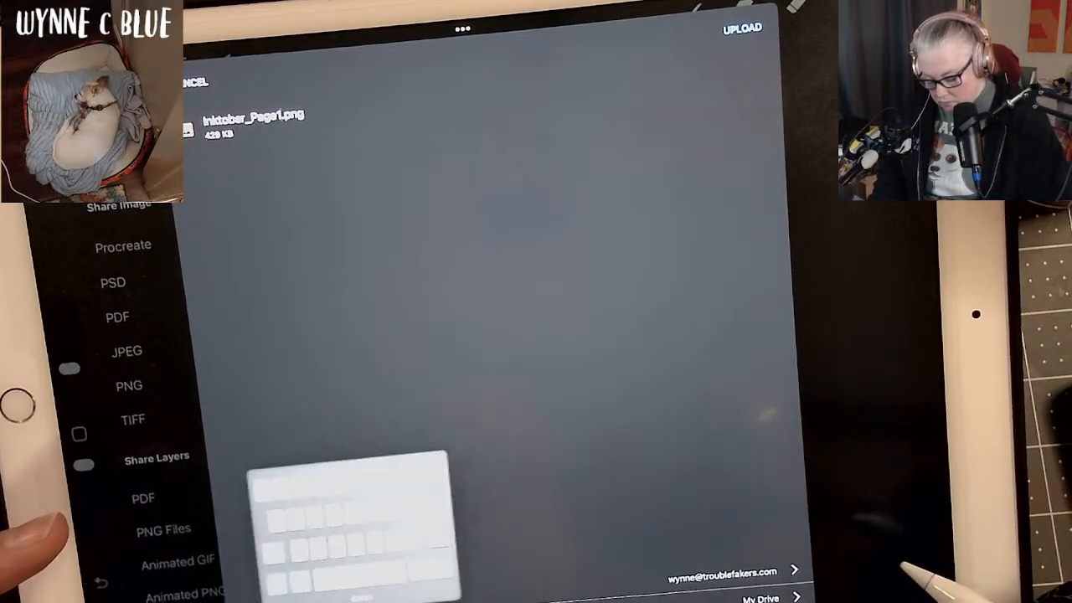
{"action": "type", "text": "clas"}
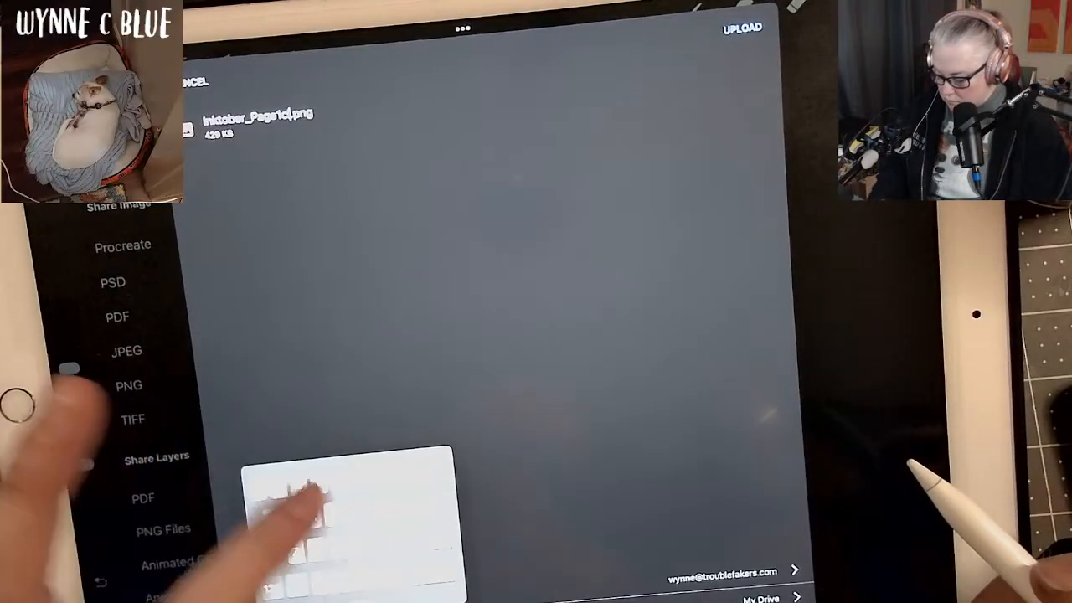
{"action": "type", "text": "s"}
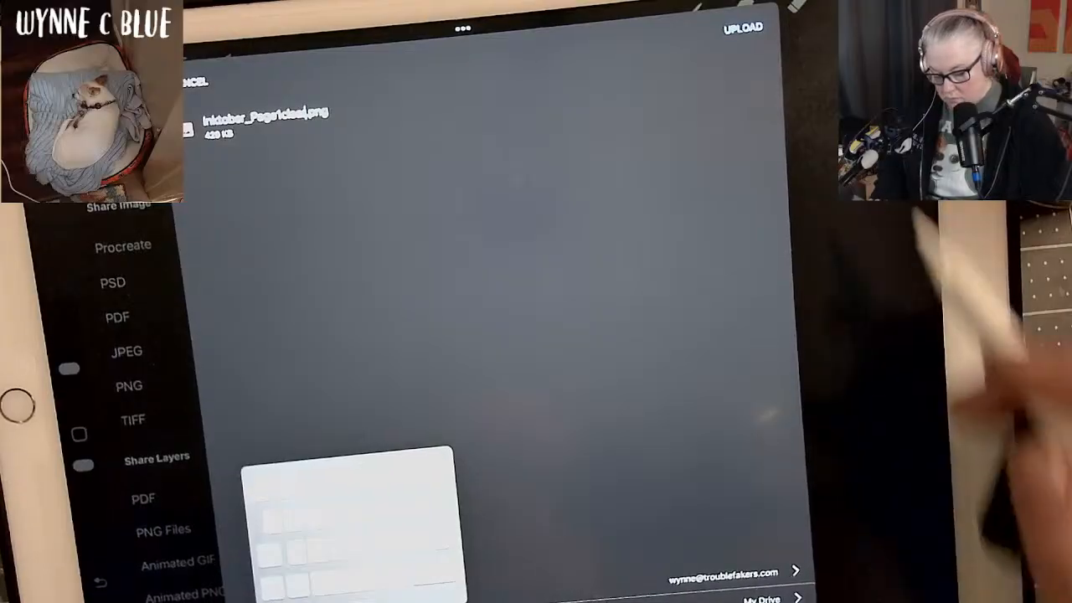
{"action": "left_click", "coordinate": [745, 27]}
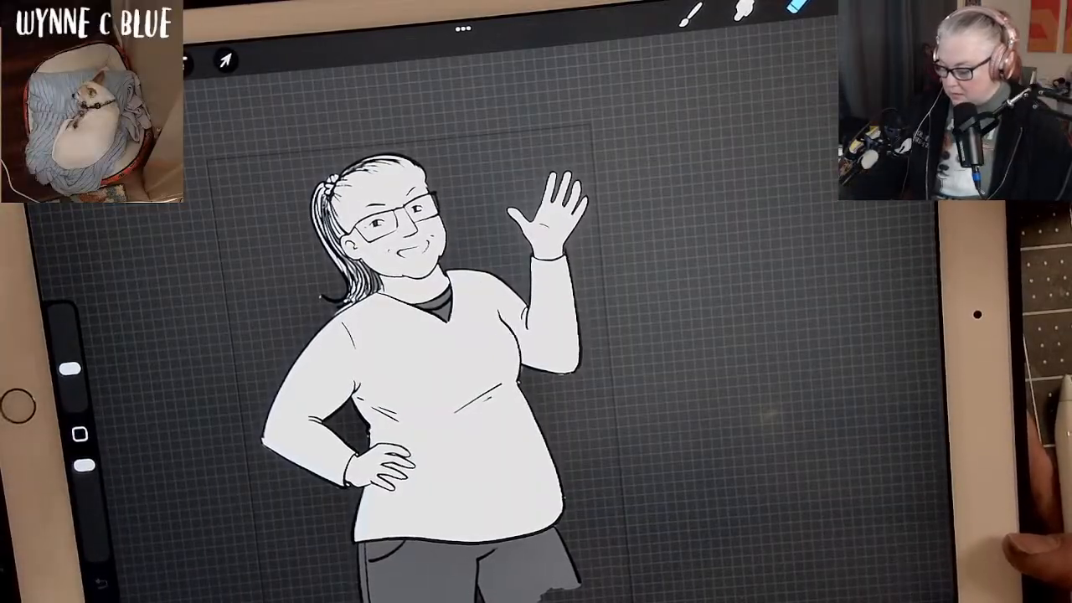
Close the artwork back to the gallery and switch to the iPad home screen.
{"action": "left_click", "coordinate": [57, 77]}
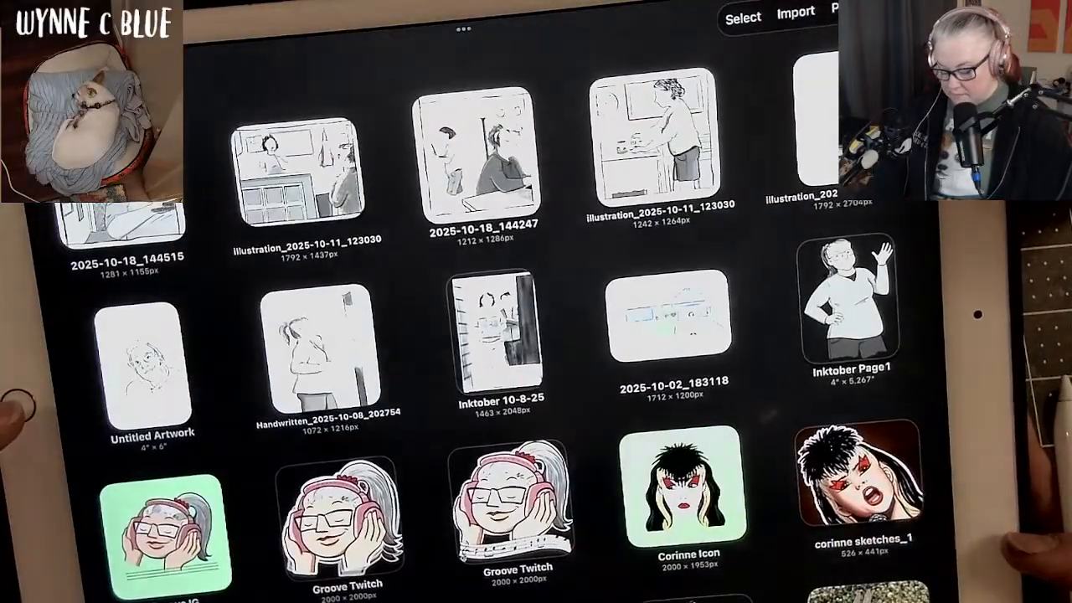
{"action": "left_click", "coordinate": [17, 406]}
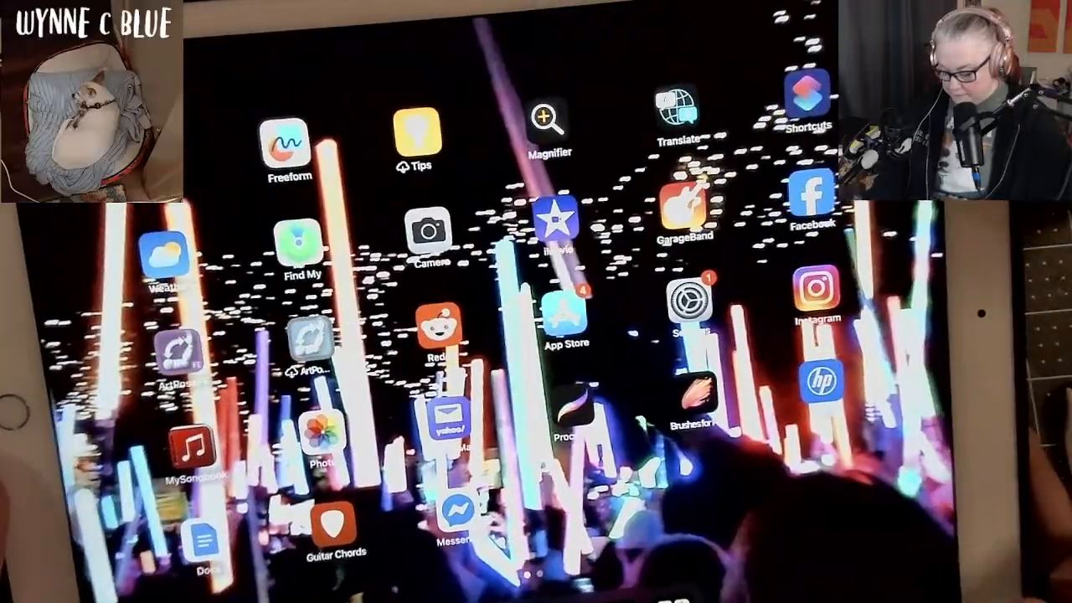
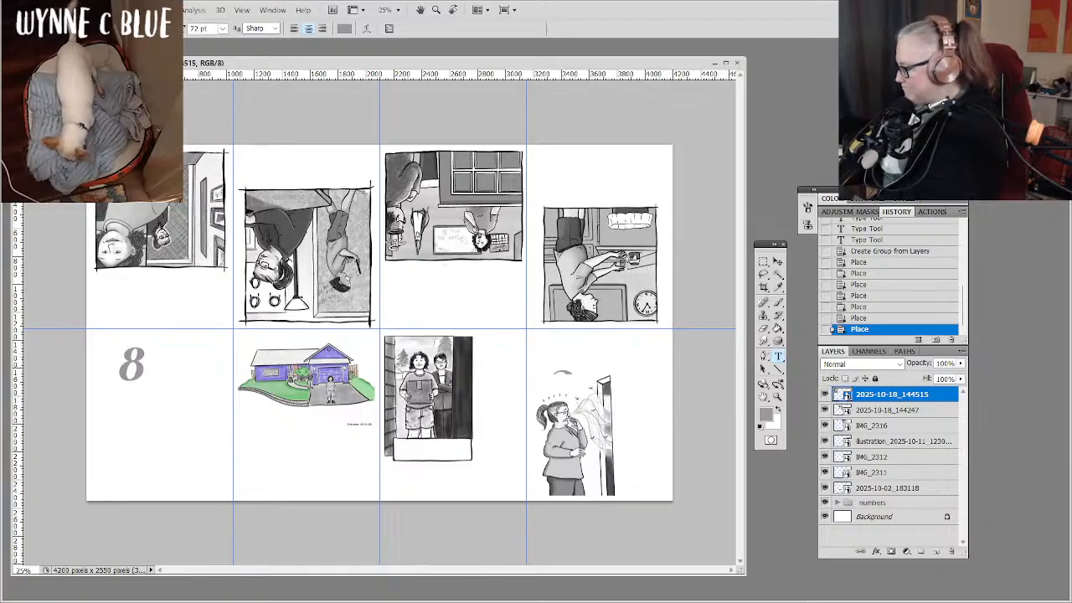
Switch to Google Drive in Firefox and download Inktober_Page1.png from the 2025 folder into the local Inktober 2025 folder.
{"action": "key", "text": "alt+Tab"}
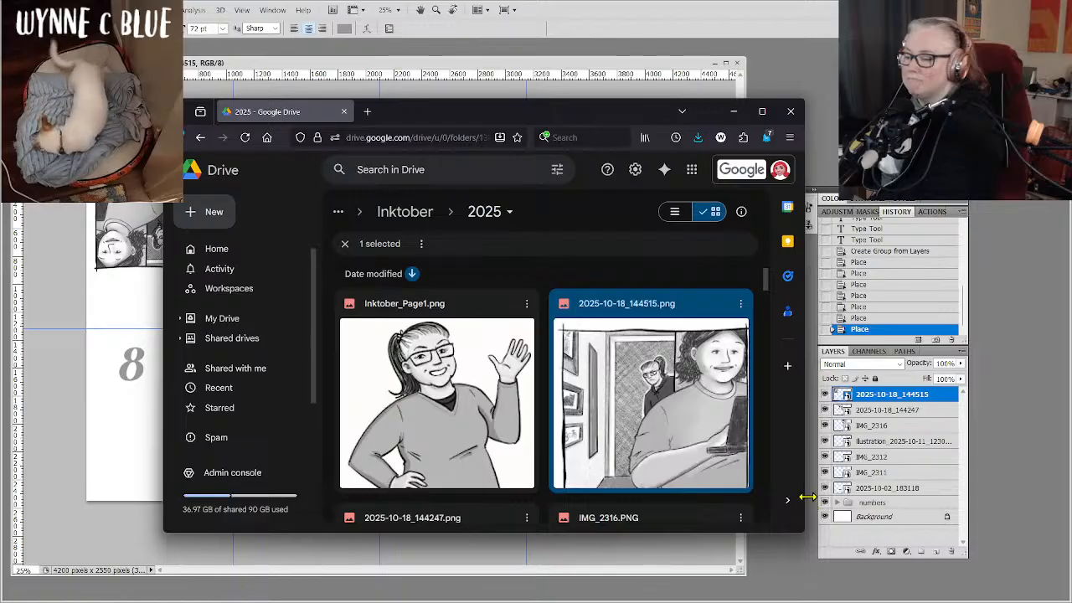
{"action": "left_click_drag", "start_coordinate": [805, 500], "coordinate": [1013, 457]}
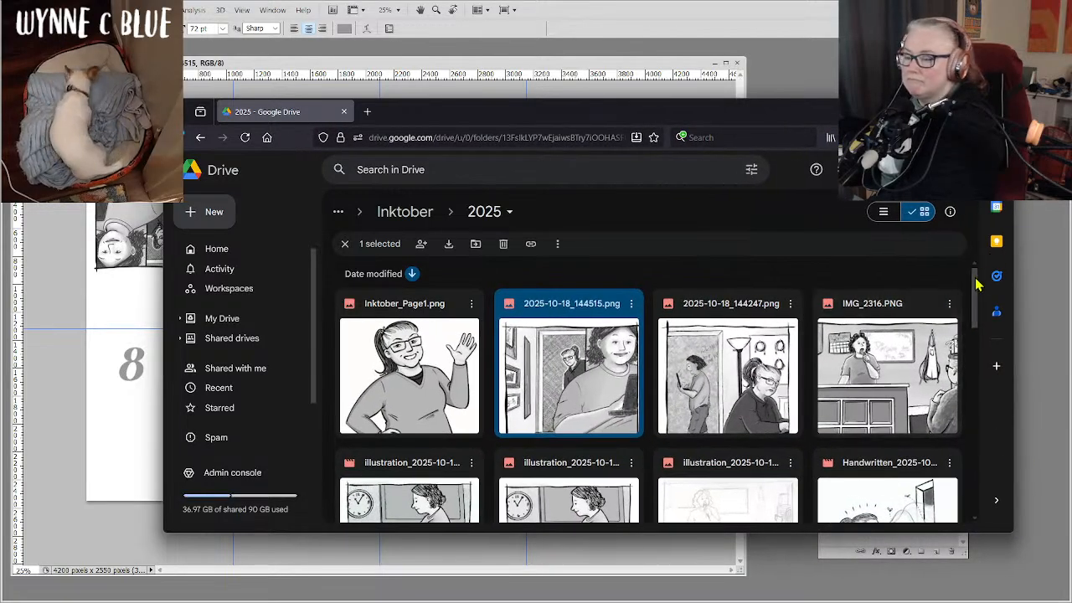
{"action": "left_click_drag", "start_coordinate": [975, 286], "coordinate": [952, 254]}
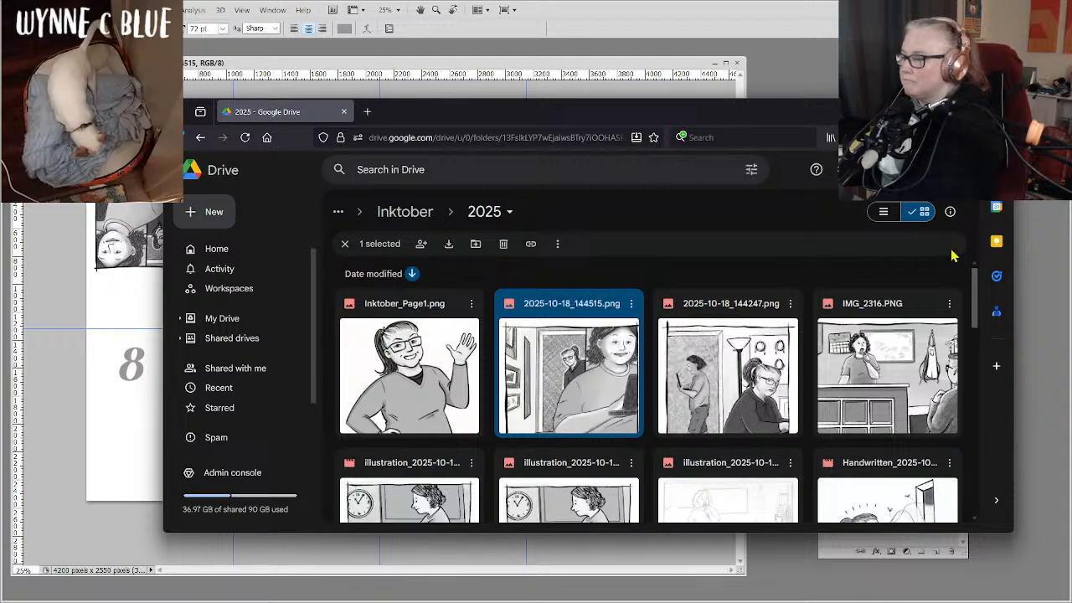
{"action": "left_click", "coordinate": [469, 305]}
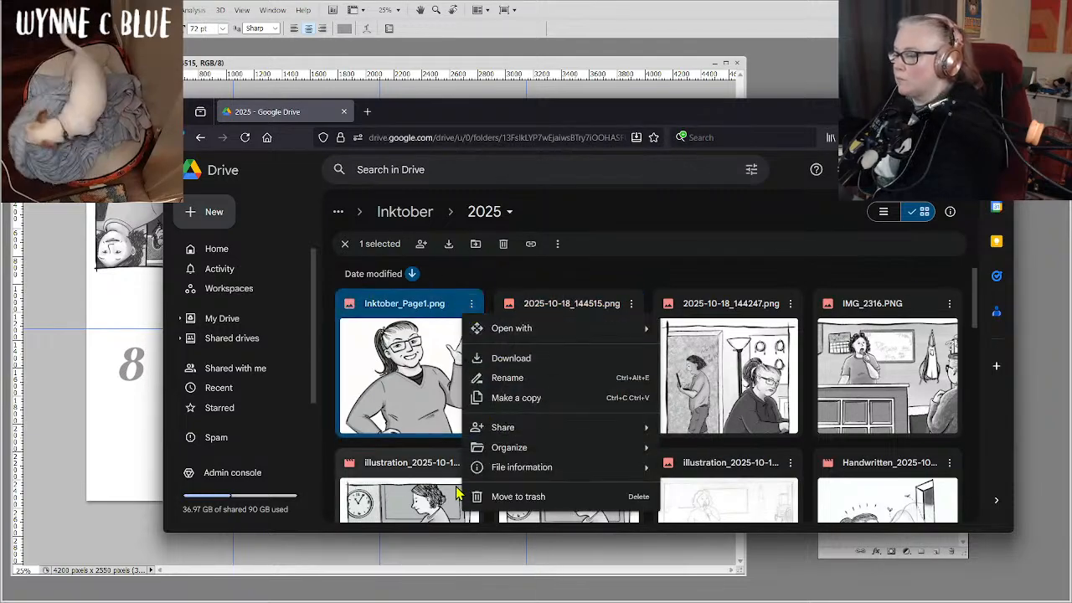
{"action": "left_click", "coordinate": [556, 360]}
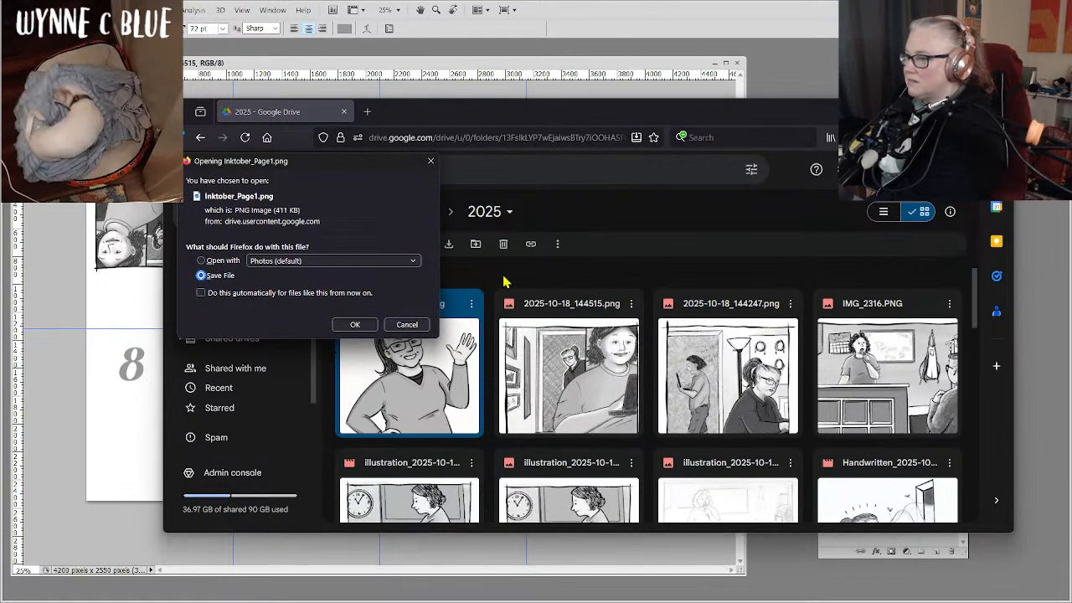
{"action": "left_click", "coordinate": [353, 324]}
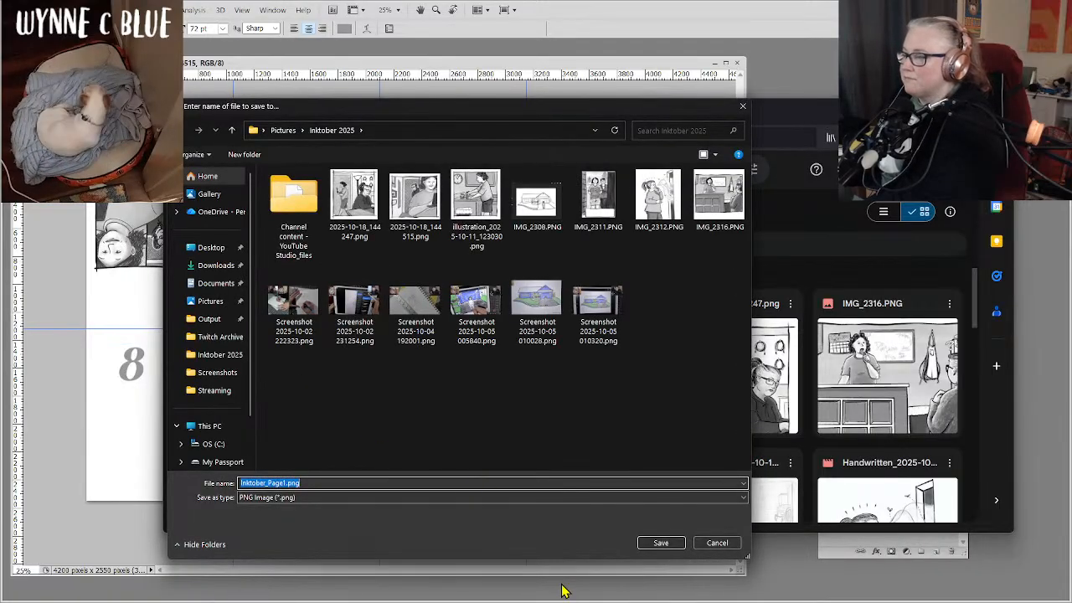
{"action": "left_click", "coordinate": [660, 545]}
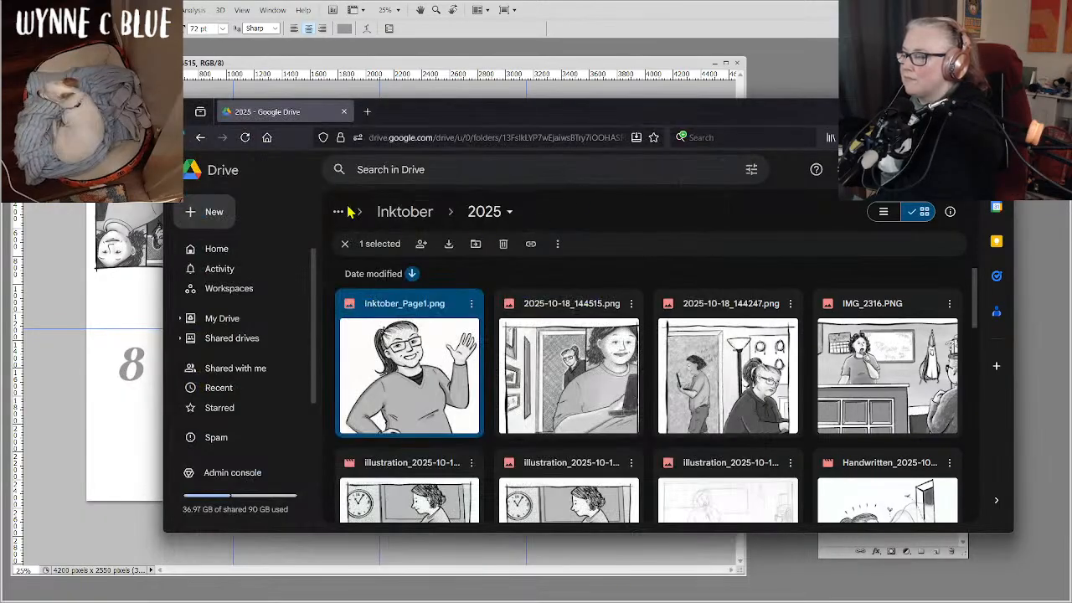
Move Inktober_Page1clear.png from My Drive into the 2025 folder under Inktober, accepting the access change.
{"action": "left_click", "coordinate": [228, 321]}
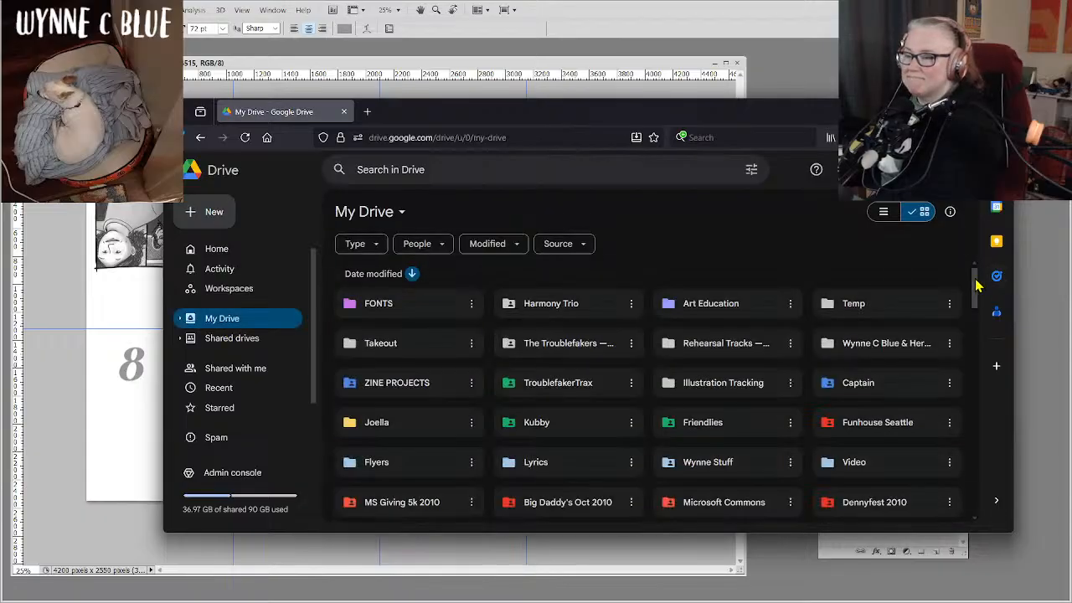
{"action": "left_click_drag", "start_coordinate": [977, 286], "coordinate": [975, 347]}
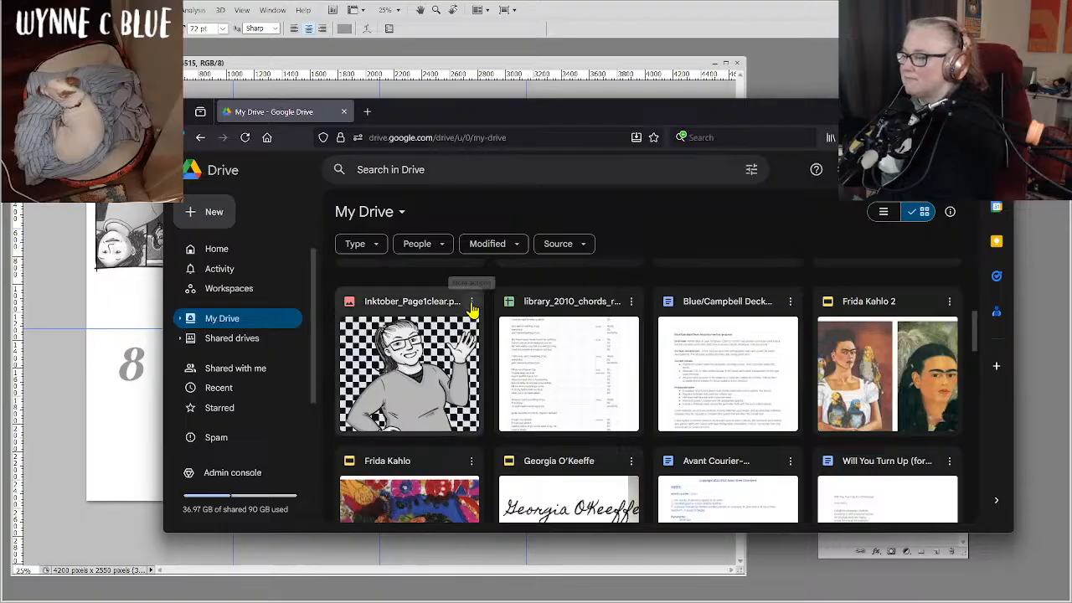
{"action": "right_click", "coordinate": [465, 315]}
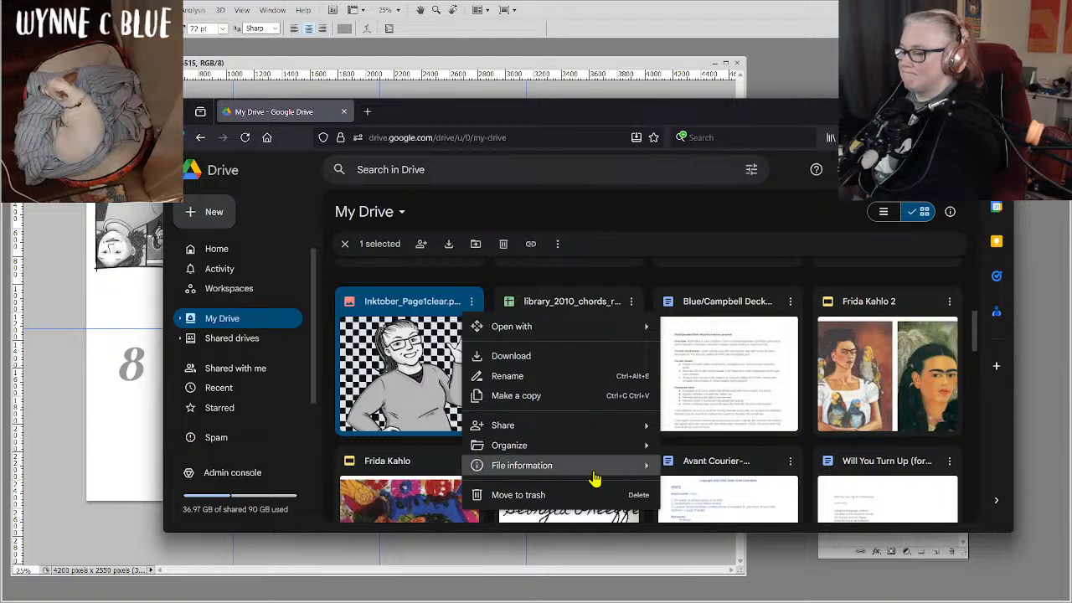
{"action": "mouse_move", "coordinate": [617, 451]}
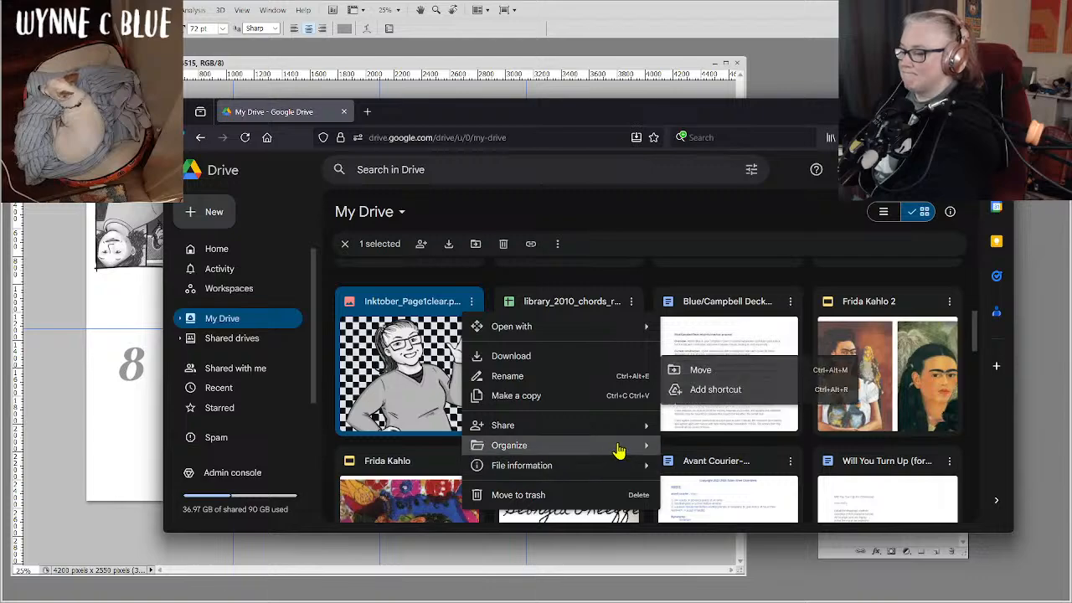
{"action": "left_click", "coordinate": [741, 378]}
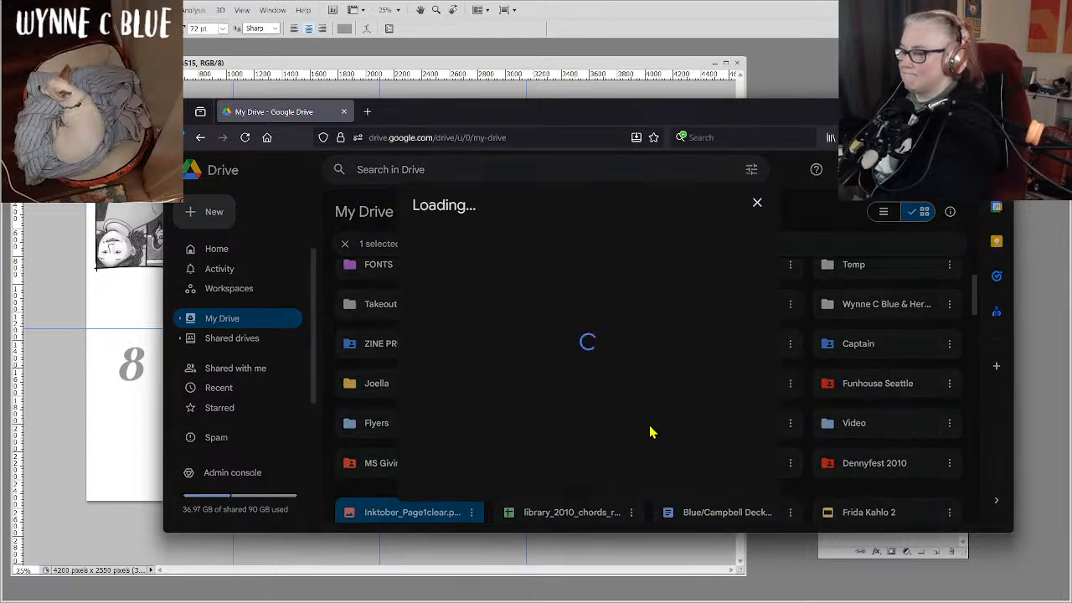
{"action": "mouse_move", "coordinate": [442, 311]}
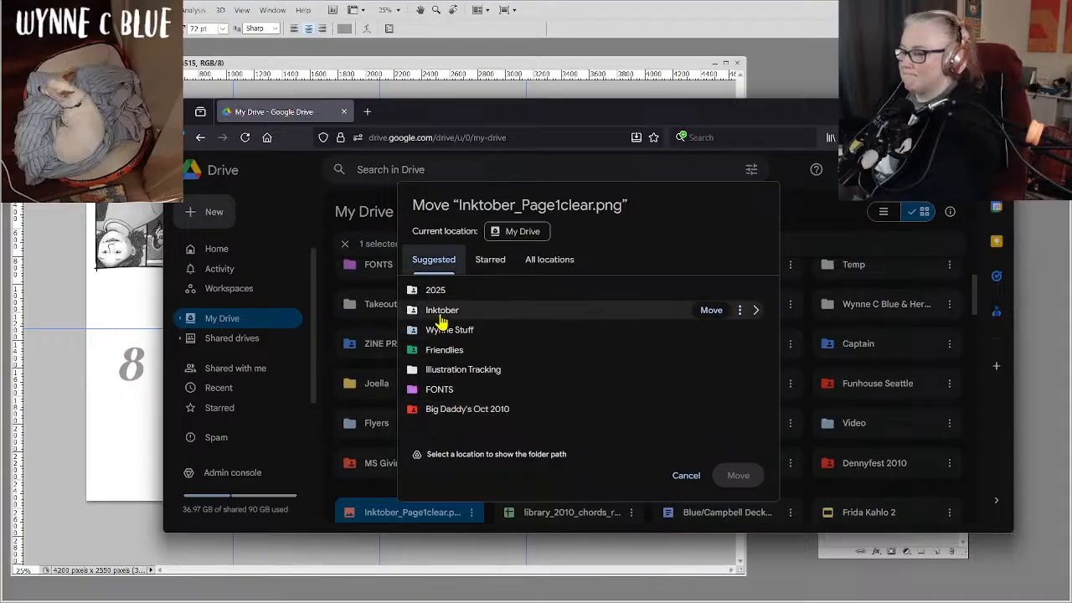
{"action": "left_click", "coordinate": [437, 293]}
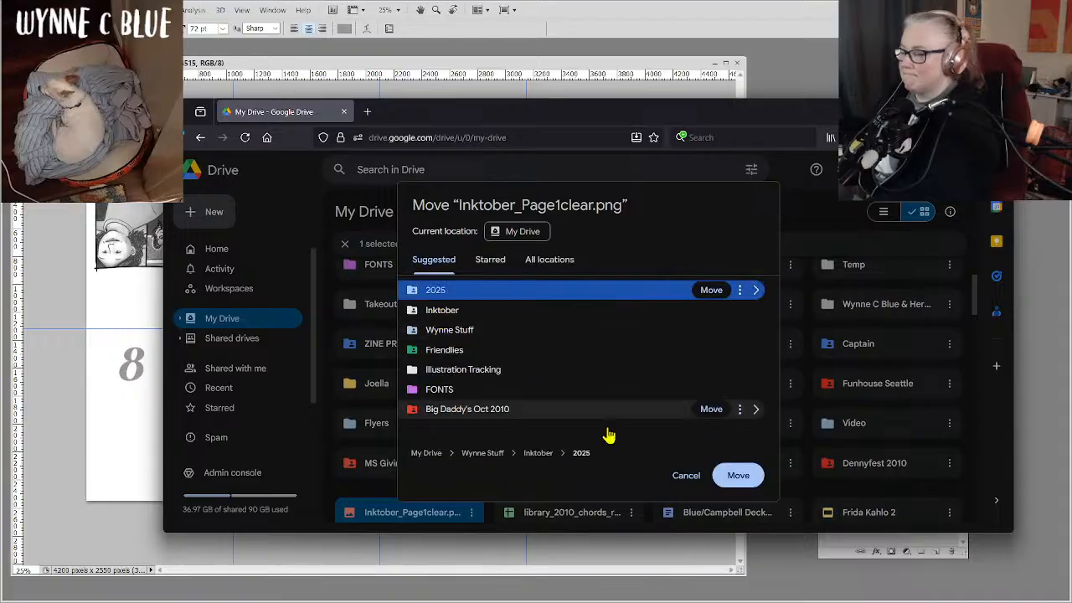
{"action": "left_click", "coordinate": [721, 476]}
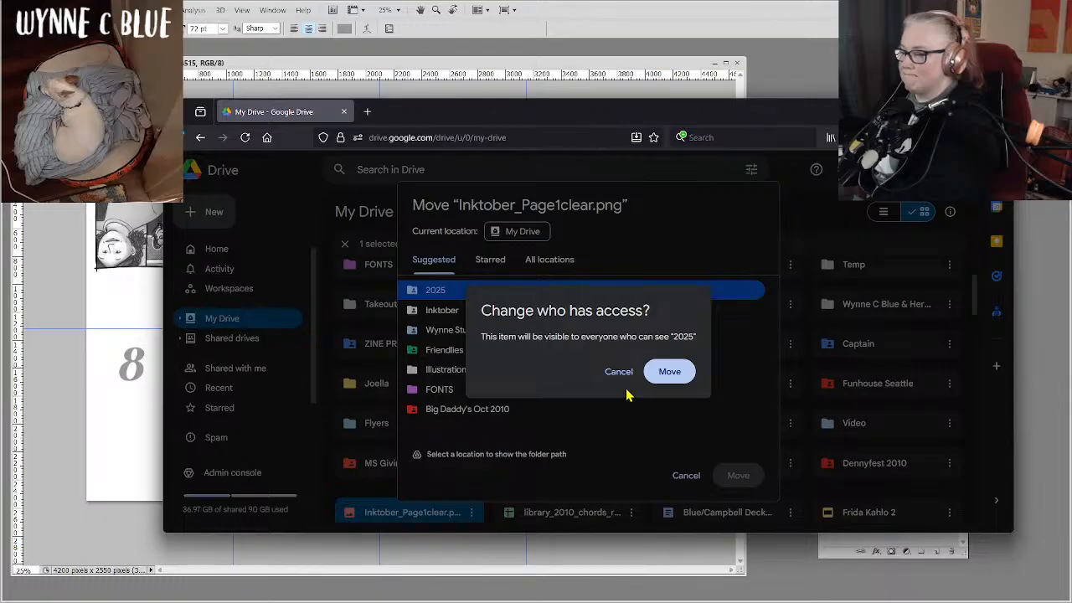
{"action": "left_click", "coordinate": [665, 376]}
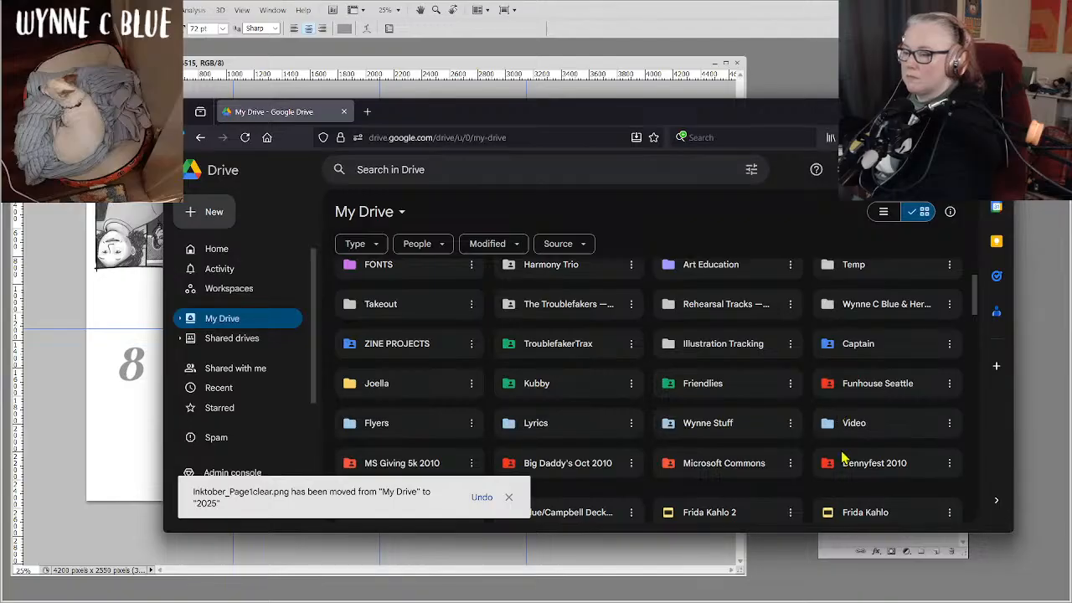
Open the 2025 folder inside Inktober and download Inktober_Page1clear.png into the local Inktober 2025 folder.
{"action": "double_click", "coordinate": [701, 428]}
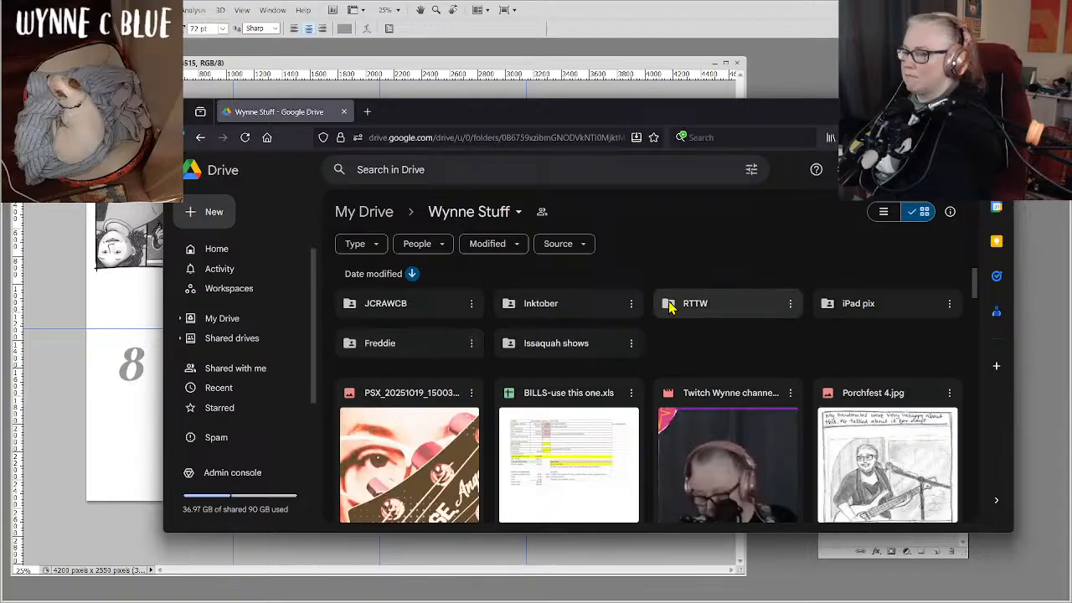
{"action": "left_click", "coordinate": [570, 309]}
{"action": "double_click", "coordinate": [570, 309]}
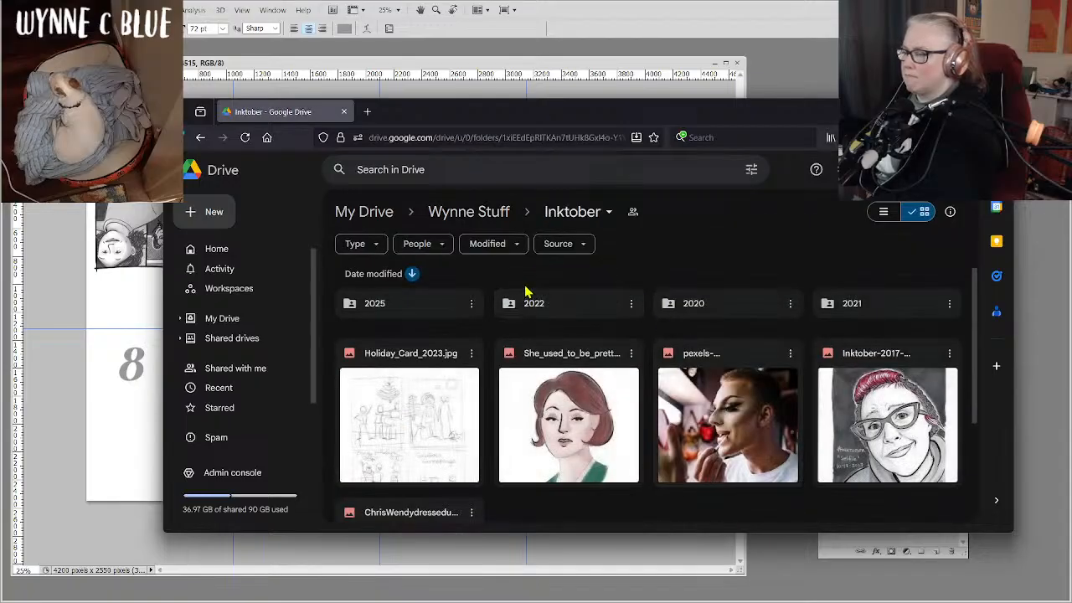
{"action": "double_click", "coordinate": [383, 305]}
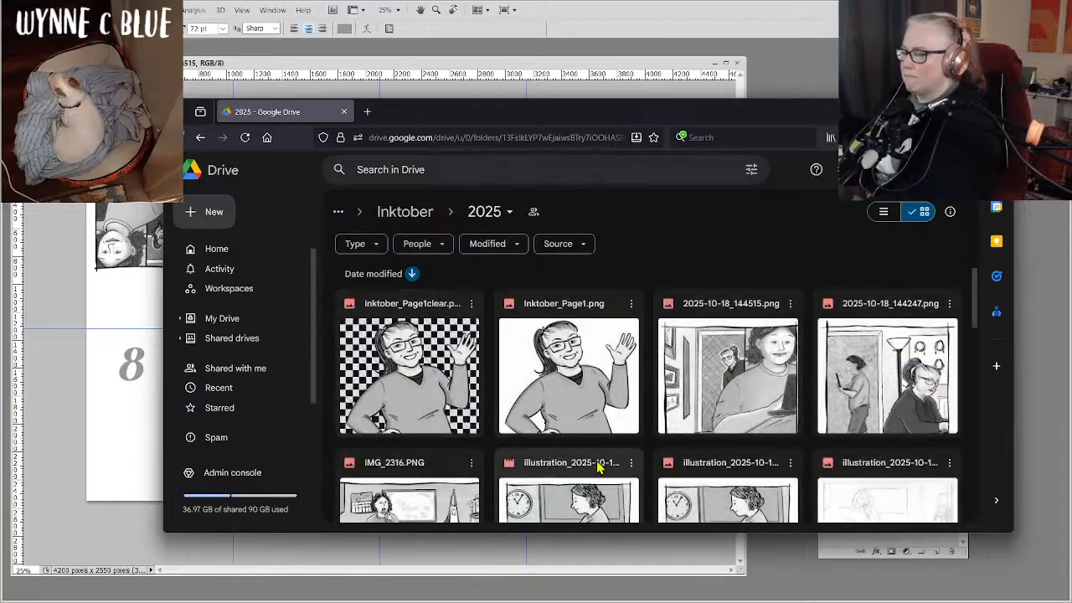
{"action": "left_click", "coordinate": [472, 304]}
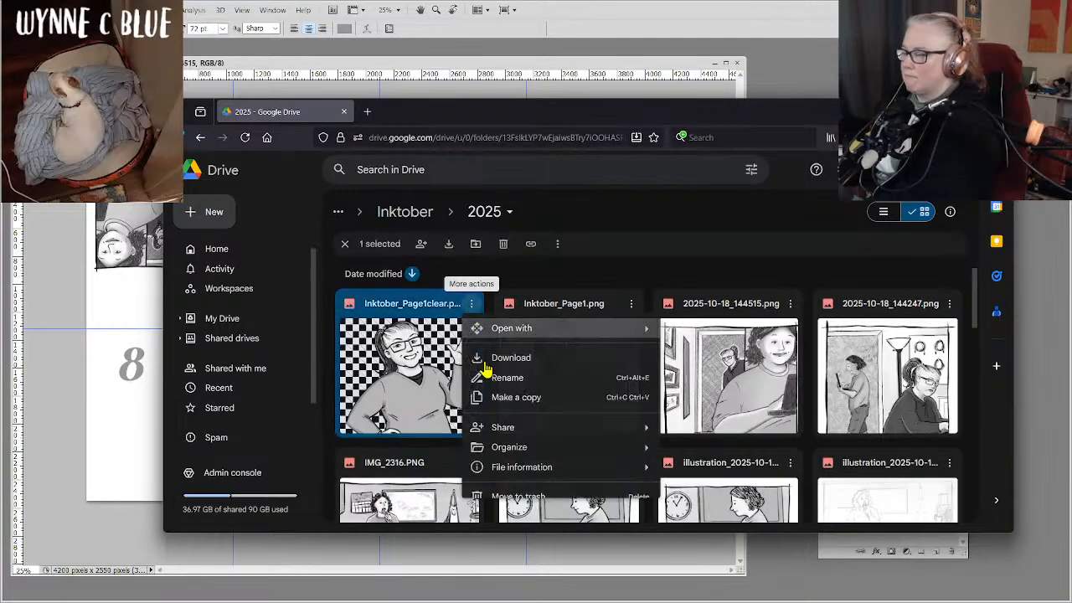
{"action": "left_click", "coordinate": [533, 364]}
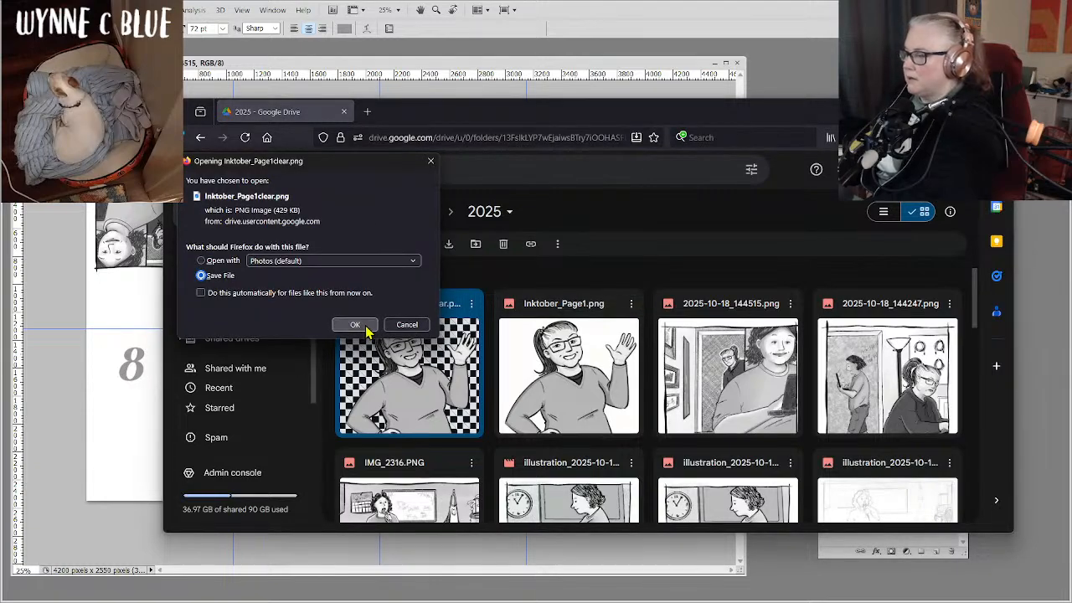
{"action": "left_click", "coordinate": [369, 328]}
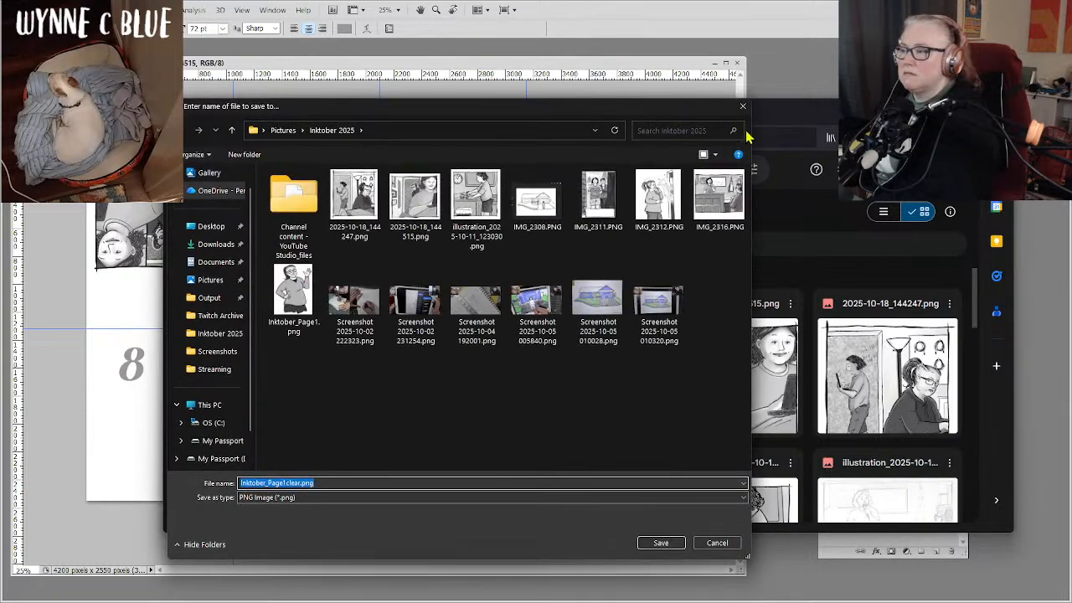
{"action": "left_click", "coordinate": [659, 542]}
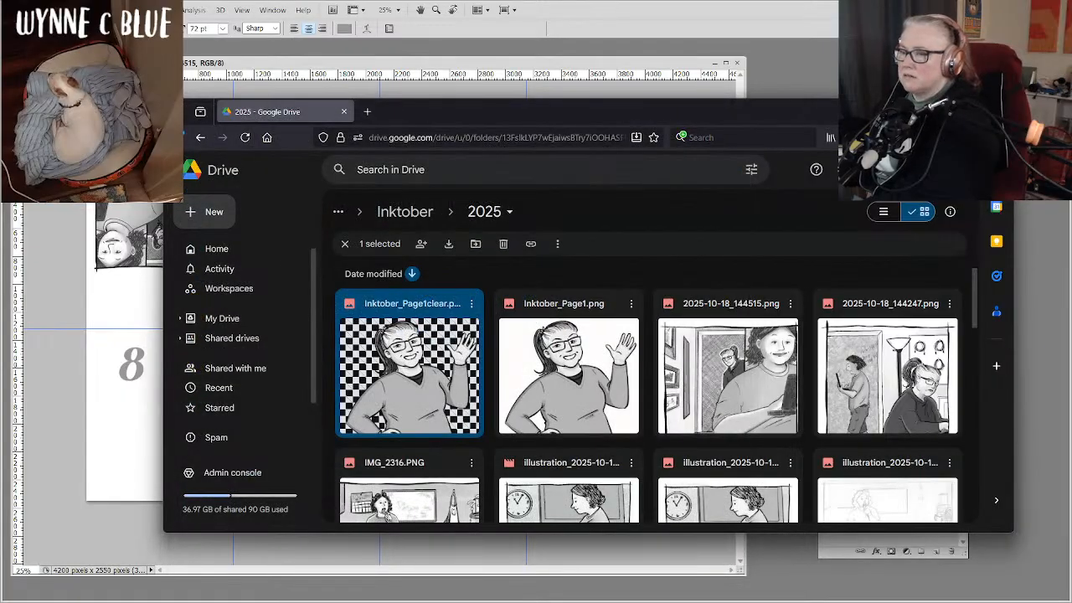
Return to the zine in Photoshop and place Inktober_Page1clear.png from the Inktober 2025 folder.
{"action": "left_click", "coordinate": [947, 111]}
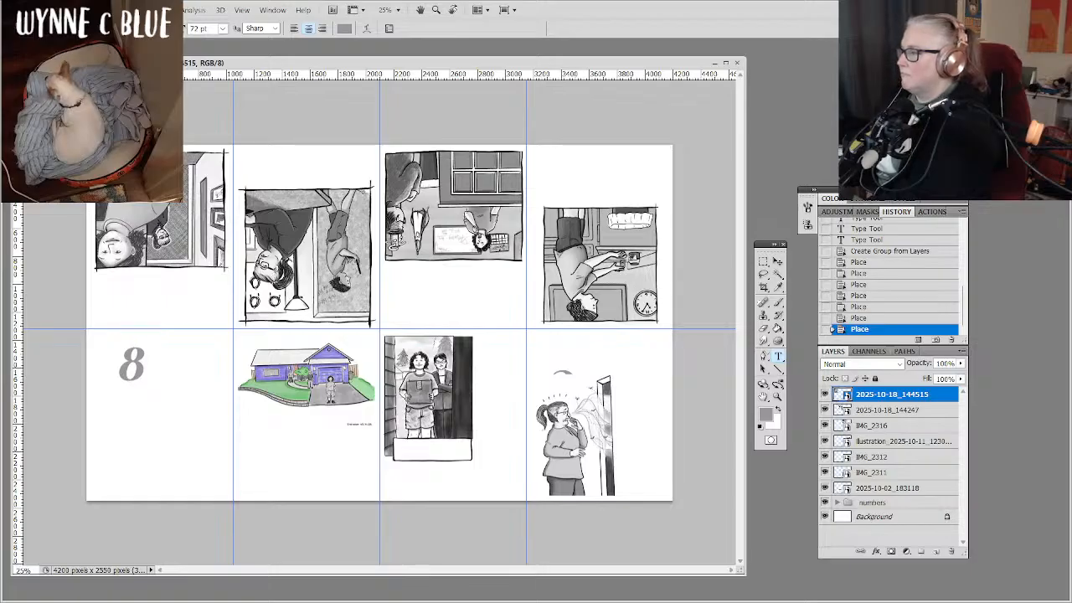
{"action": "left_click", "coordinate": [35, 10]}
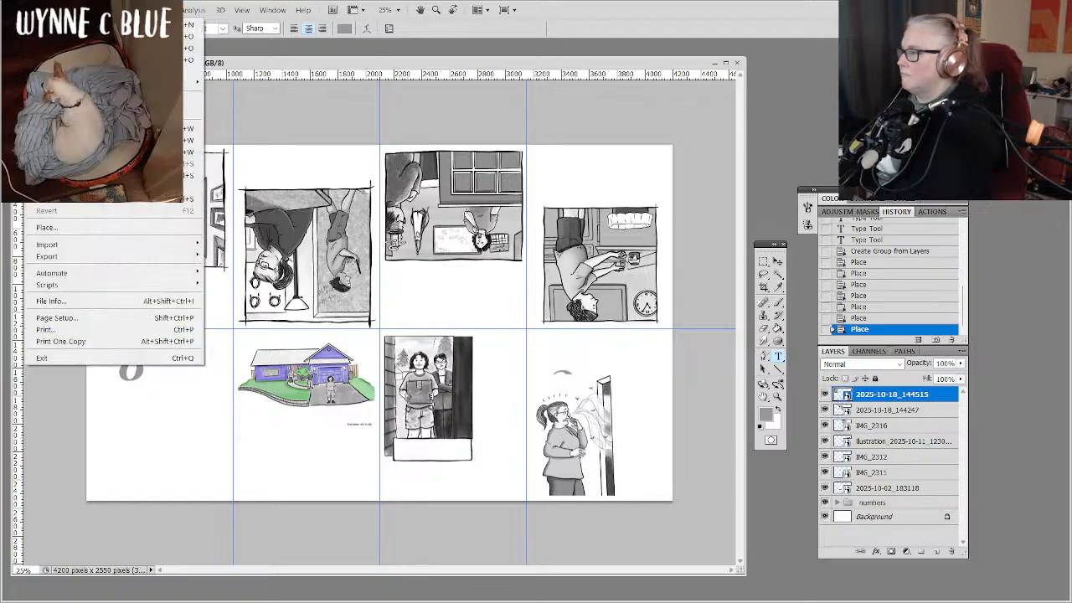
{"action": "left_click", "coordinate": [108, 229]}
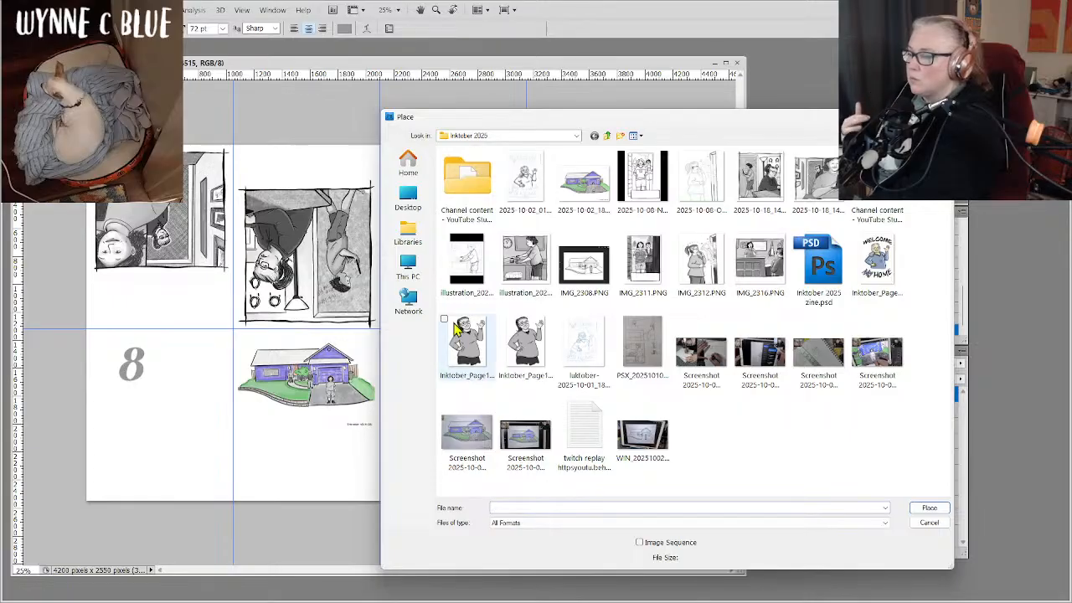
{"action": "left_click", "coordinate": [529, 358]}
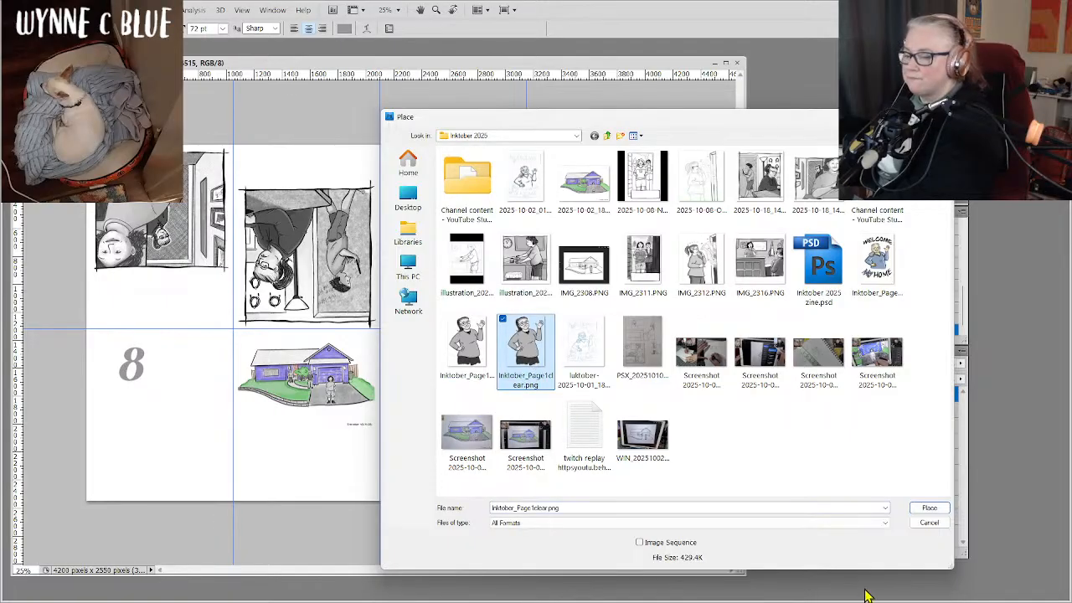
{"action": "left_click", "coordinate": [936, 509]}
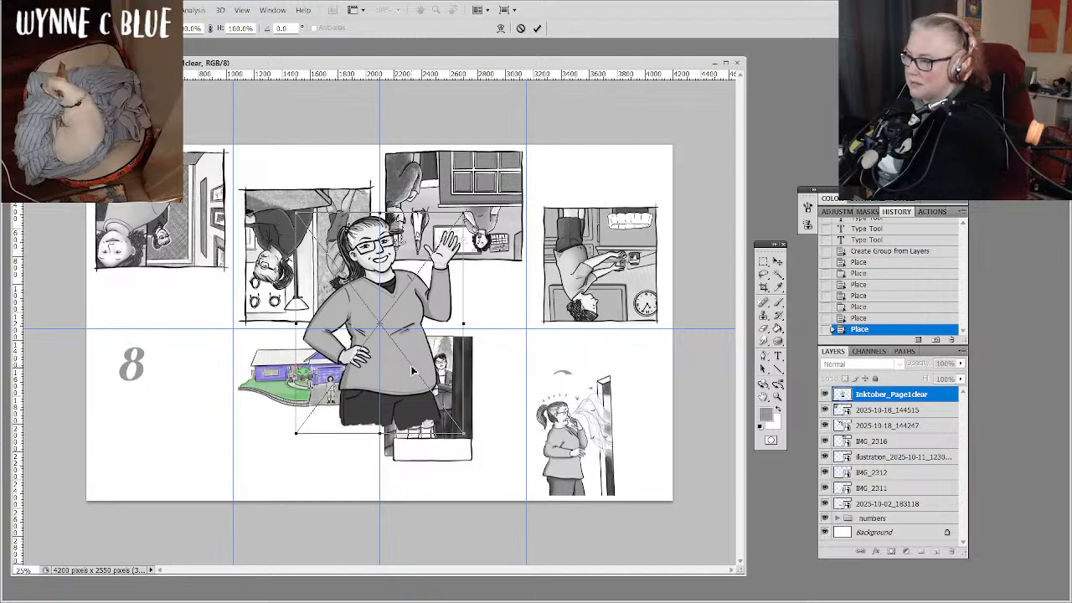
Fit the waving woman into the page cell marked 8, scaled to about 65.4%, and commit the placement.
{"action": "left_click_drag", "start_coordinate": [404, 363], "coordinate": [202, 432]}
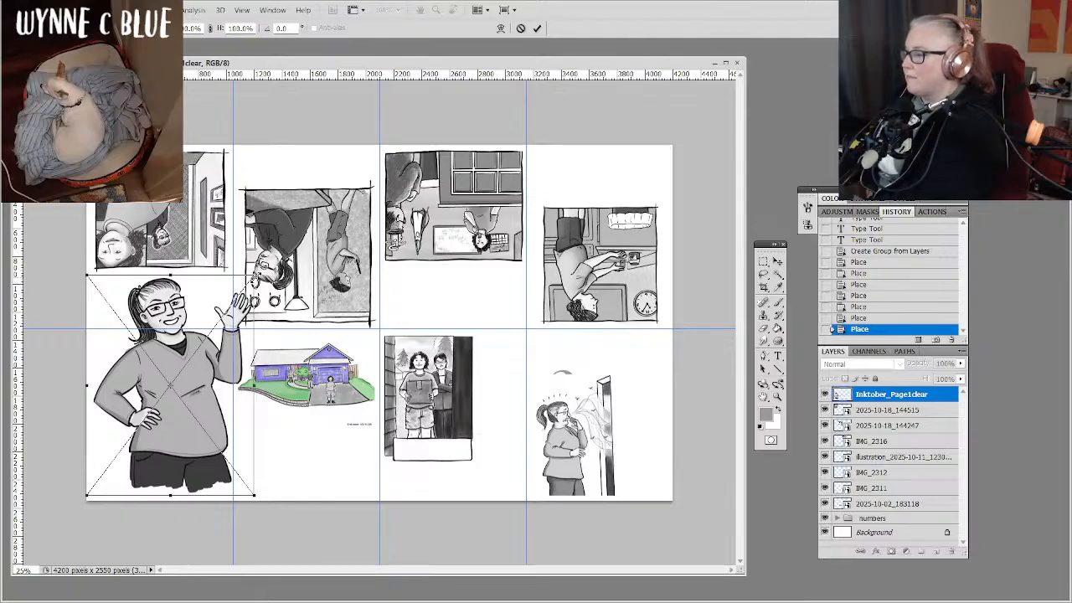
{"action": "left_click_drag", "start_coordinate": [256, 279], "coordinate": [202, 358]}
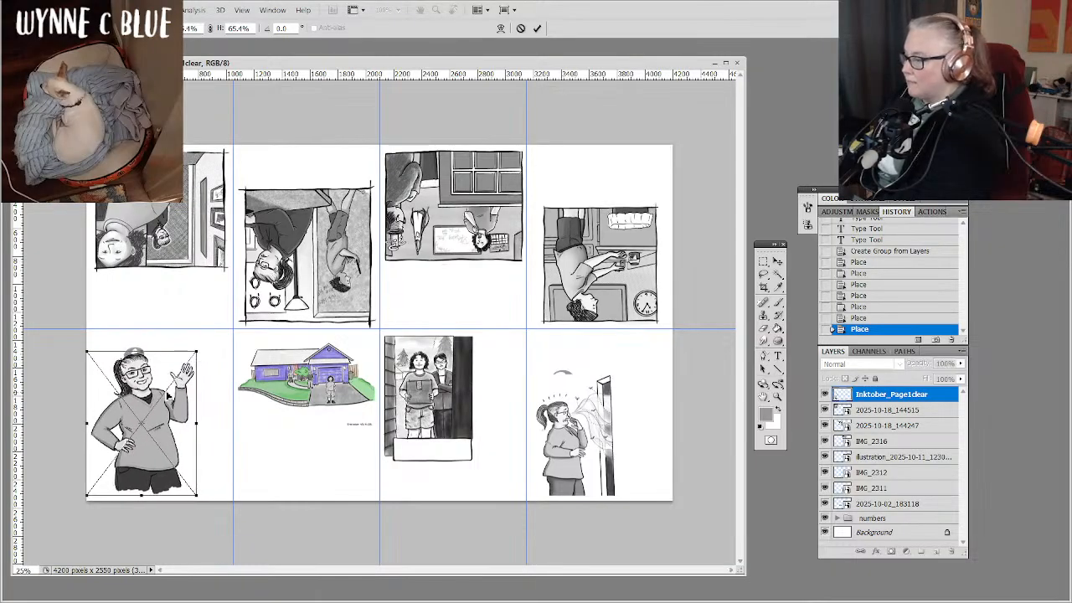
{"action": "left_click_drag", "start_coordinate": [168, 394], "coordinate": [175, 390]}
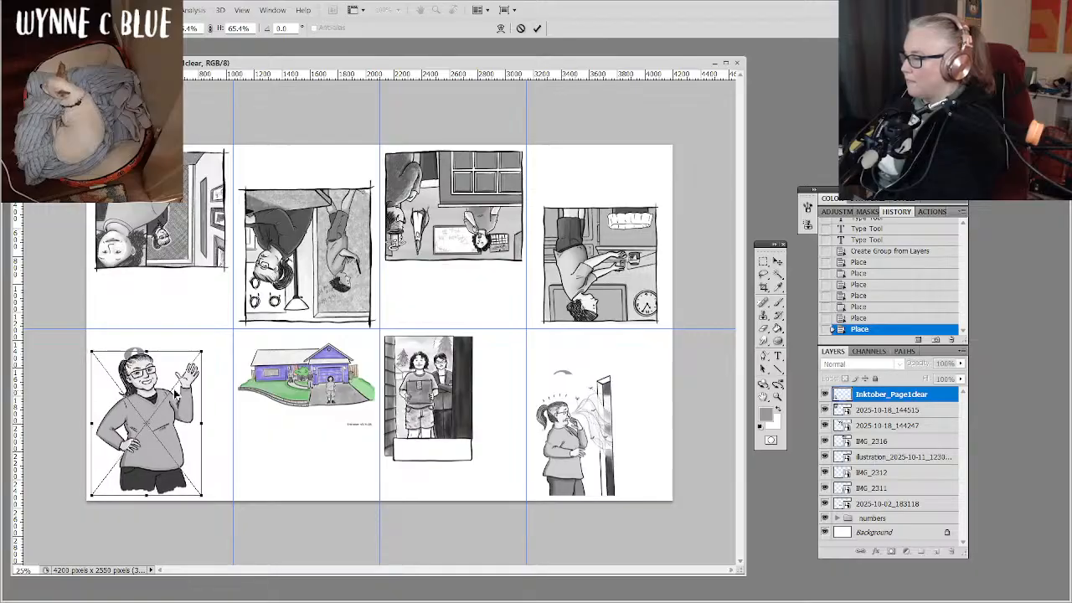
{"action": "key", "text": "Return"}
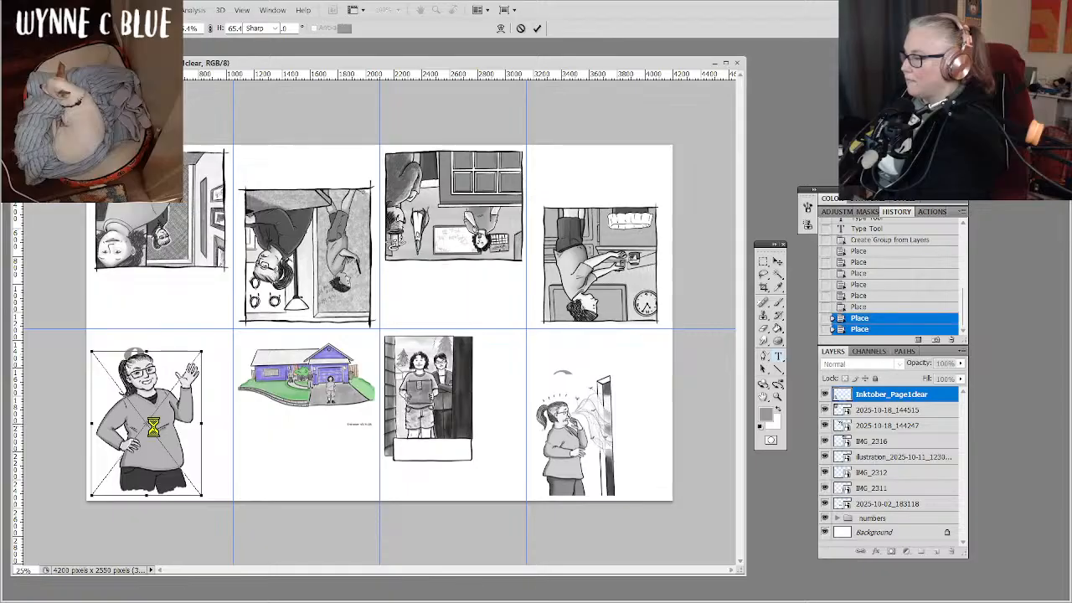
{"action": "key", "text": "t"}
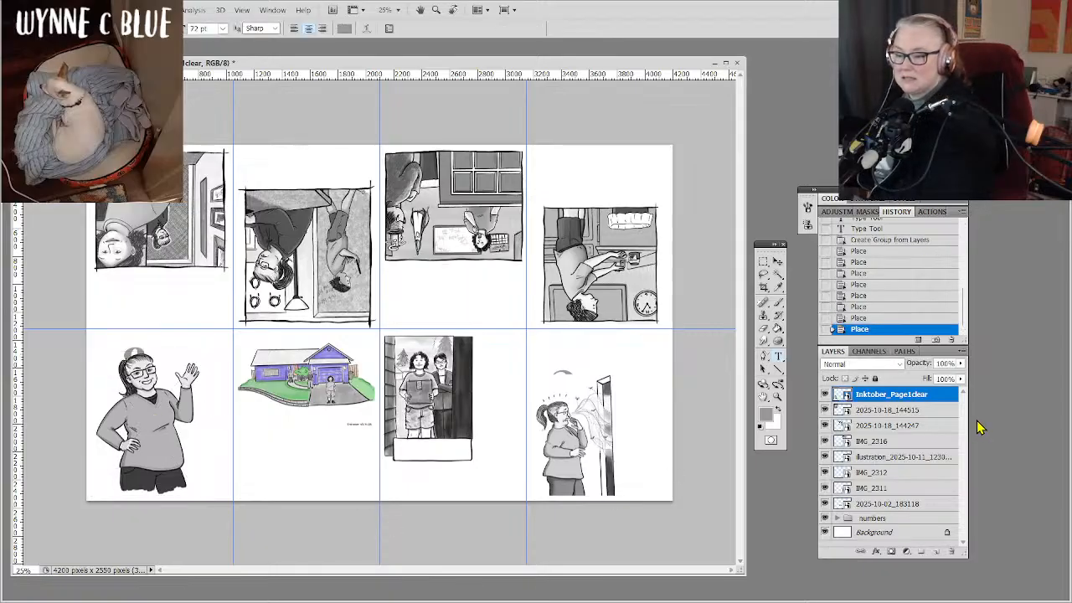
Hide the numbers layer group and add a horizontal guide just below the sheet's upper edge.
{"action": "left_click", "coordinate": [824, 519]}
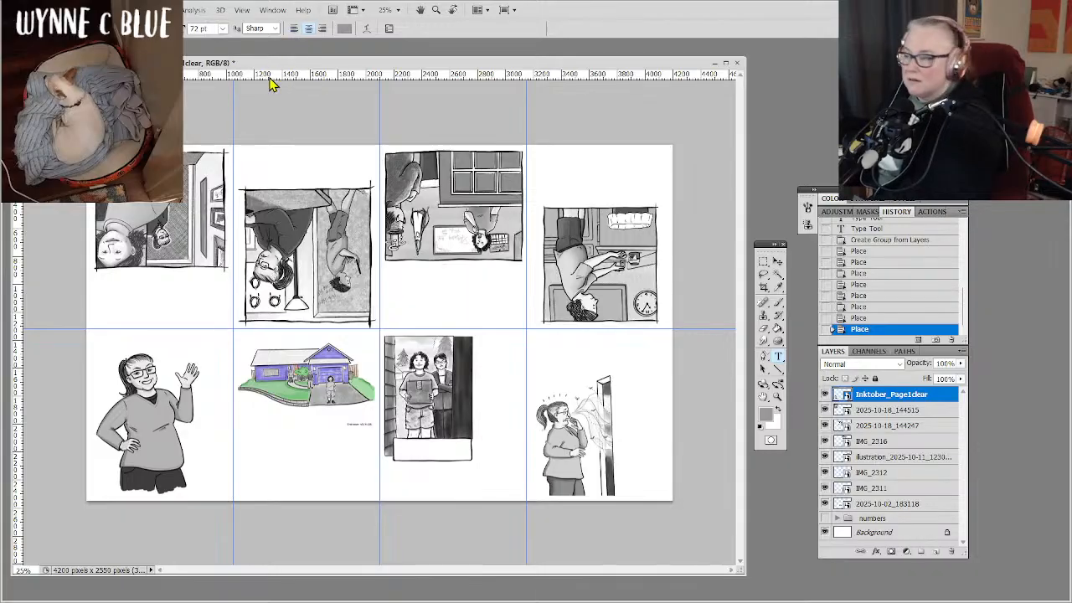
{"action": "left_click_drag", "start_coordinate": [269, 81], "coordinate": [293, 151]}
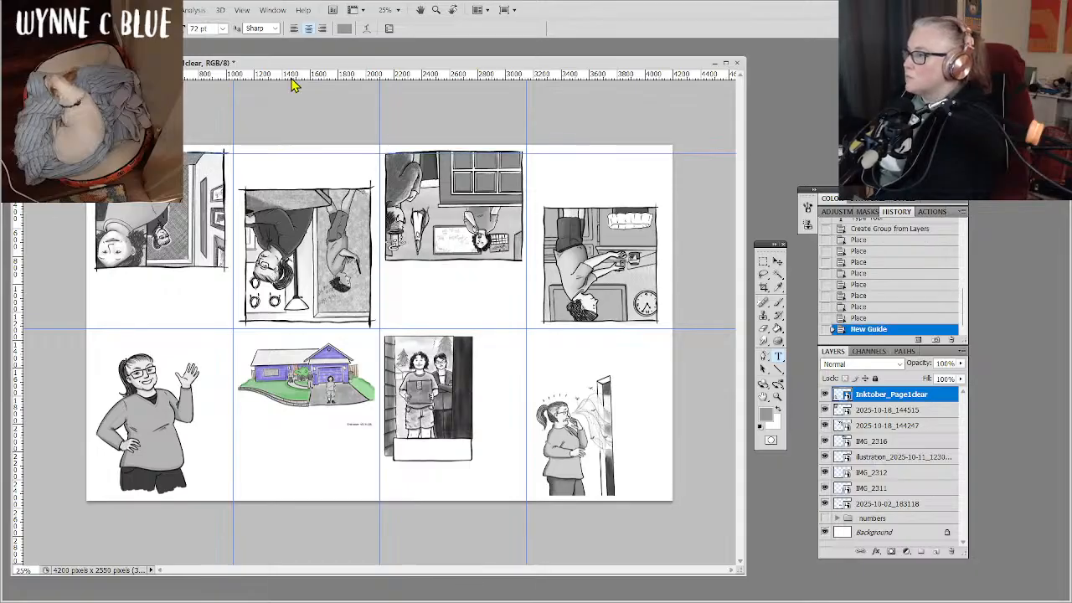
Add a horizontal guide just inside the sheet's lower edge and vertical guides just inside its right and left edges.
{"action": "left_click_drag", "start_coordinate": [293, 83], "coordinate": [298, 499]}
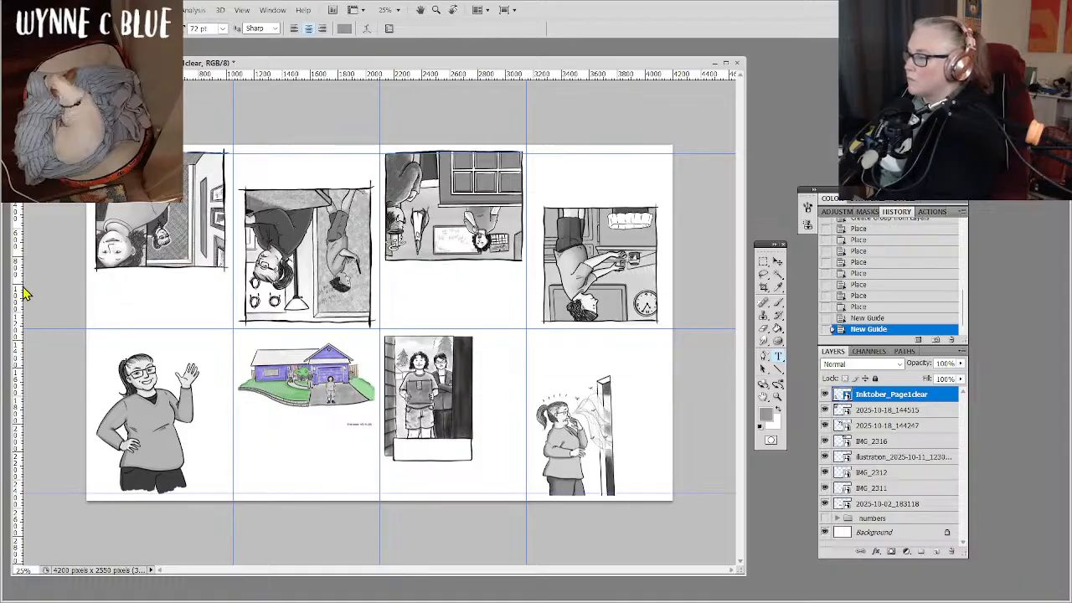
{"action": "left_click_drag", "start_coordinate": [24, 290], "coordinate": [478, 295]}
{"action": "left_click_drag", "start_coordinate": [644, 289], "coordinate": [664, 290]}
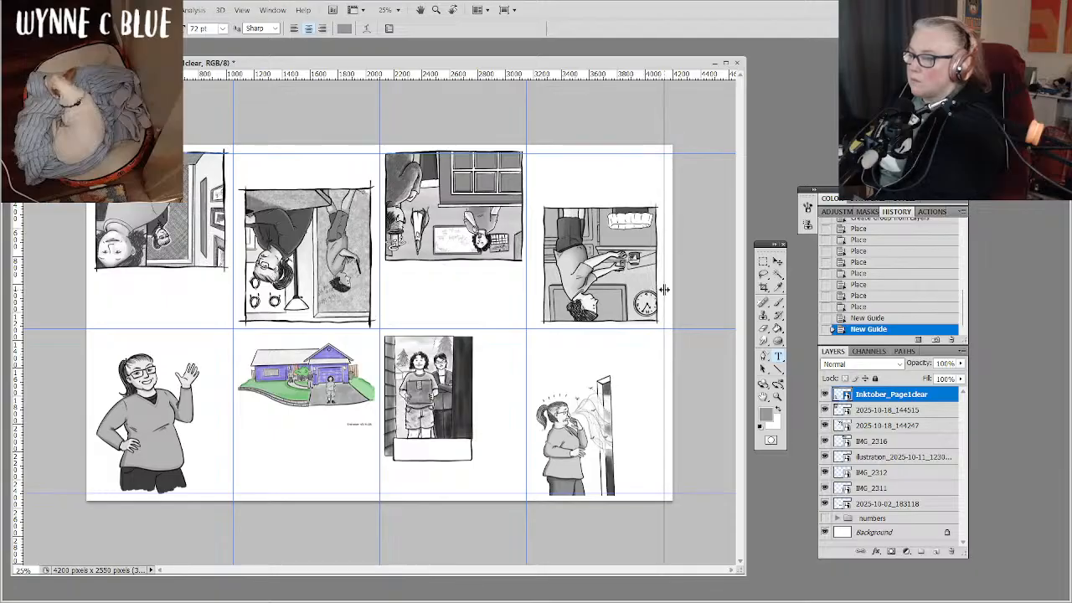
{"action": "left_click_drag", "start_coordinate": [664, 289], "coordinate": [663, 289]}
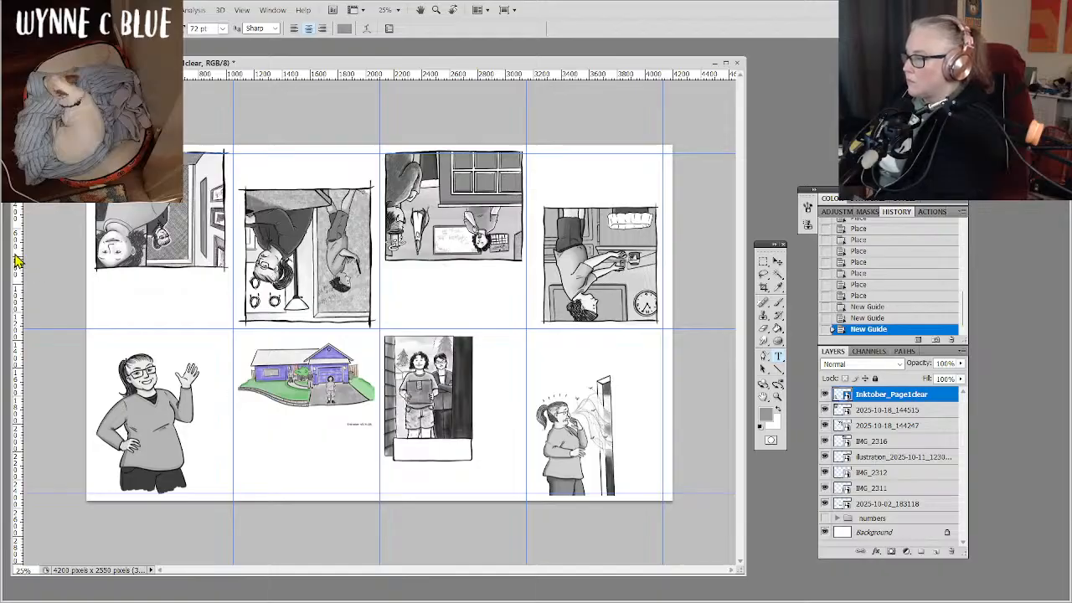
{"action": "left_click_drag", "start_coordinate": [19, 259], "coordinate": [97, 281]}
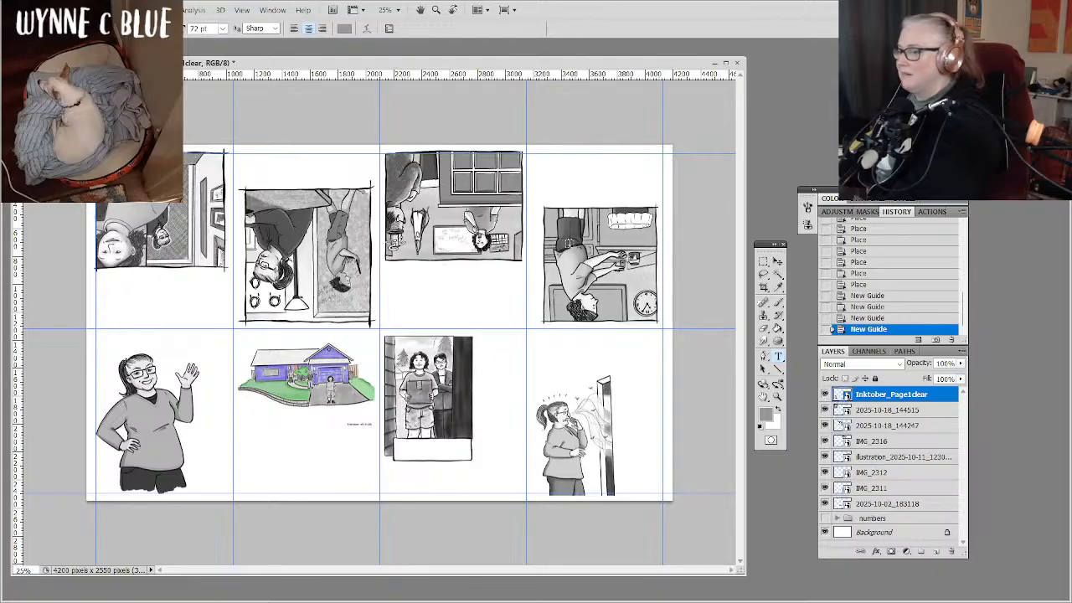
Rename the purple house artwork's layer, 2025-10-02_183118, as page 2.
{"action": "left_click", "coordinate": [777, 262]}
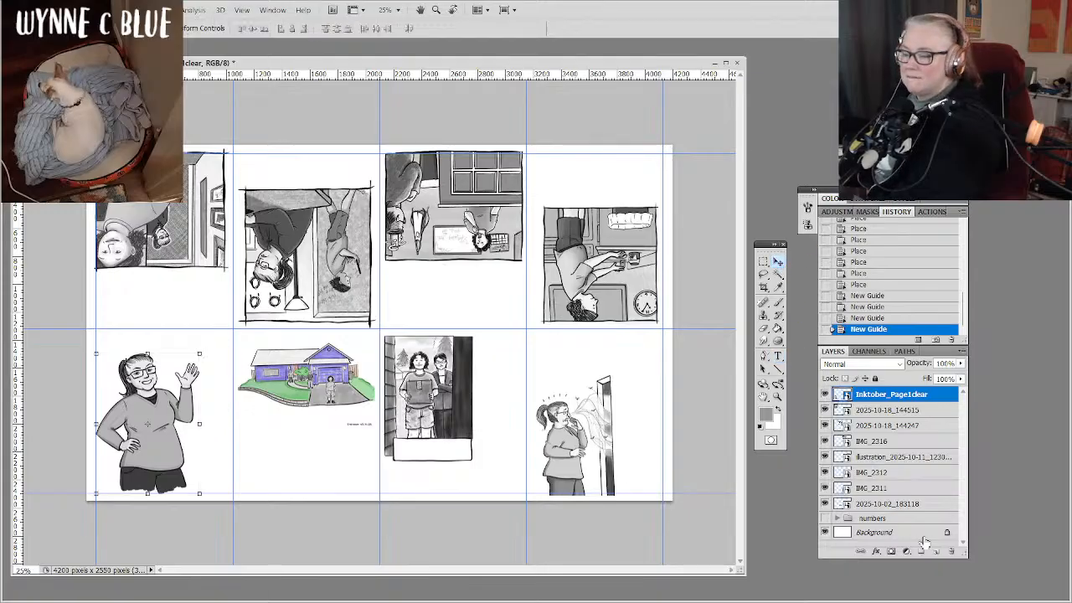
{"action": "left_click", "coordinate": [903, 505]}
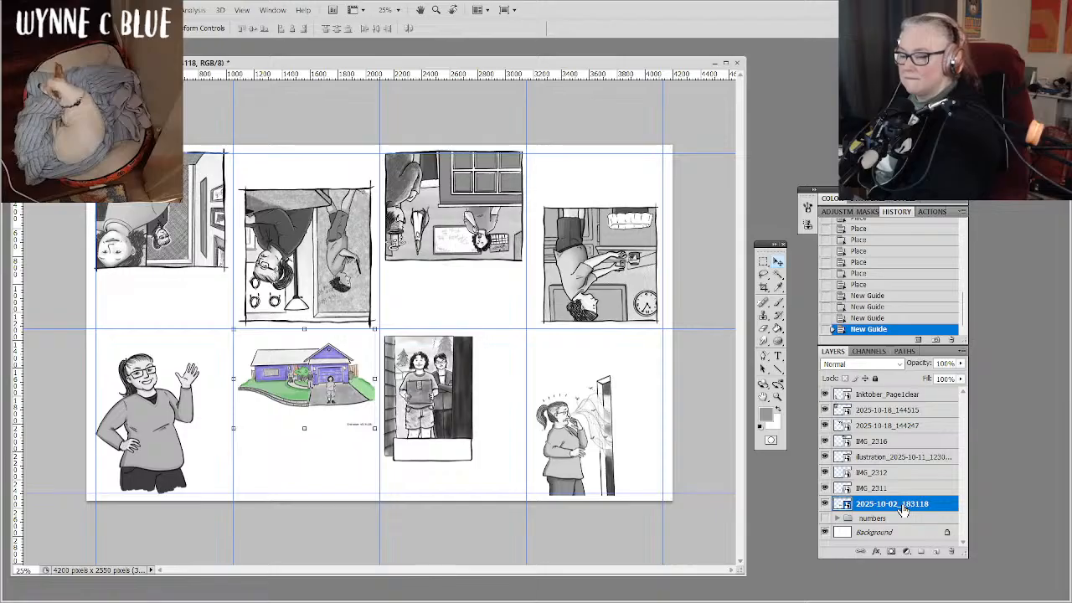
{"action": "right_click", "coordinate": [903, 509]}
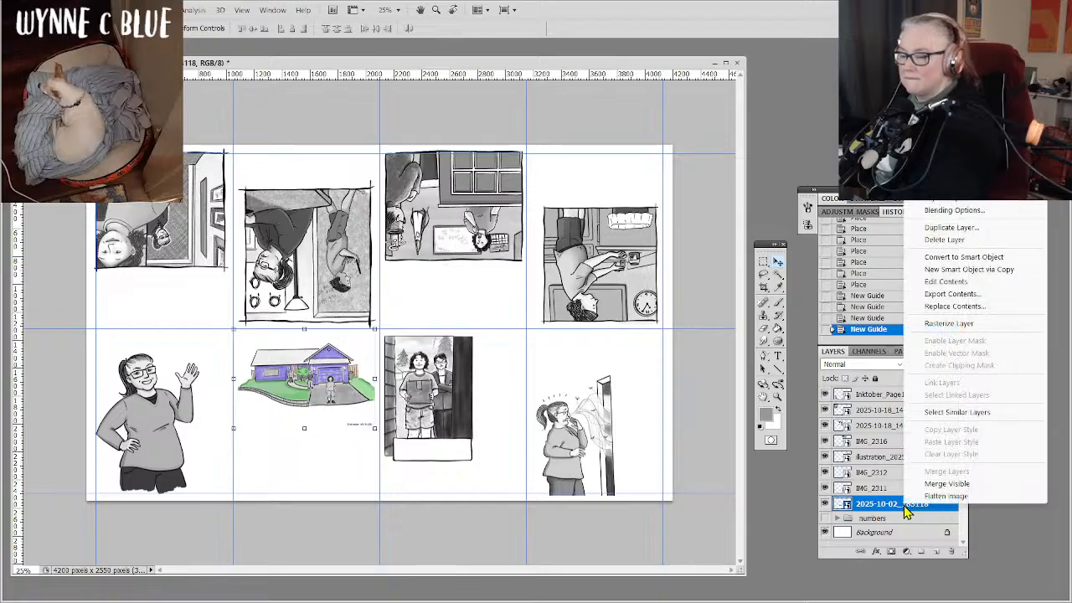
{"action": "left_click", "coordinate": [961, 209]}
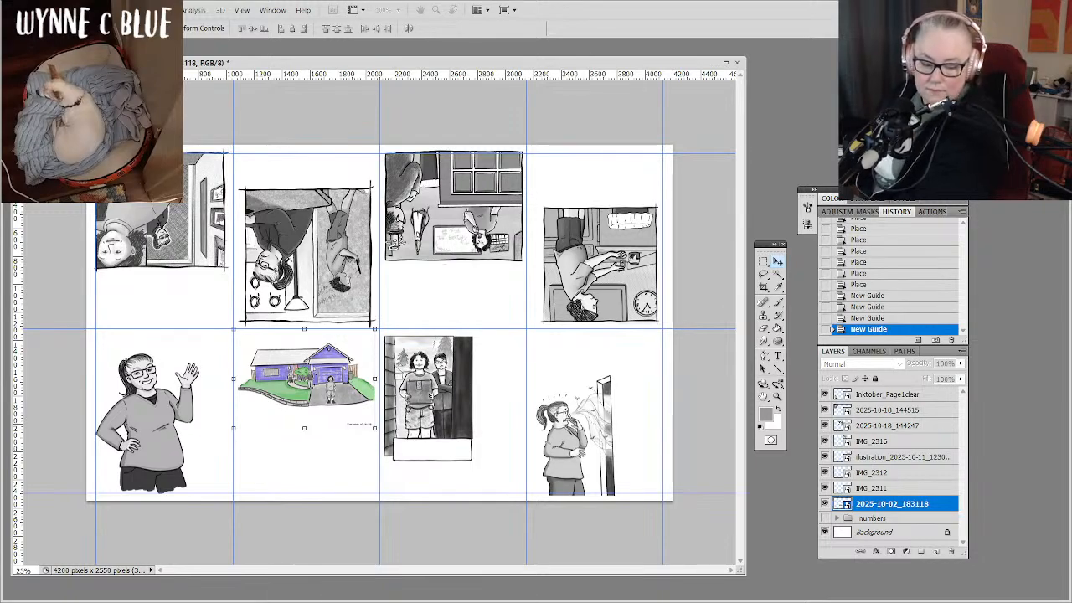
{"action": "left_click", "coordinate": [963, 507]}
{"action": "left_click_drag", "start_coordinate": [1023, 467], "coordinate": [510, 242]}
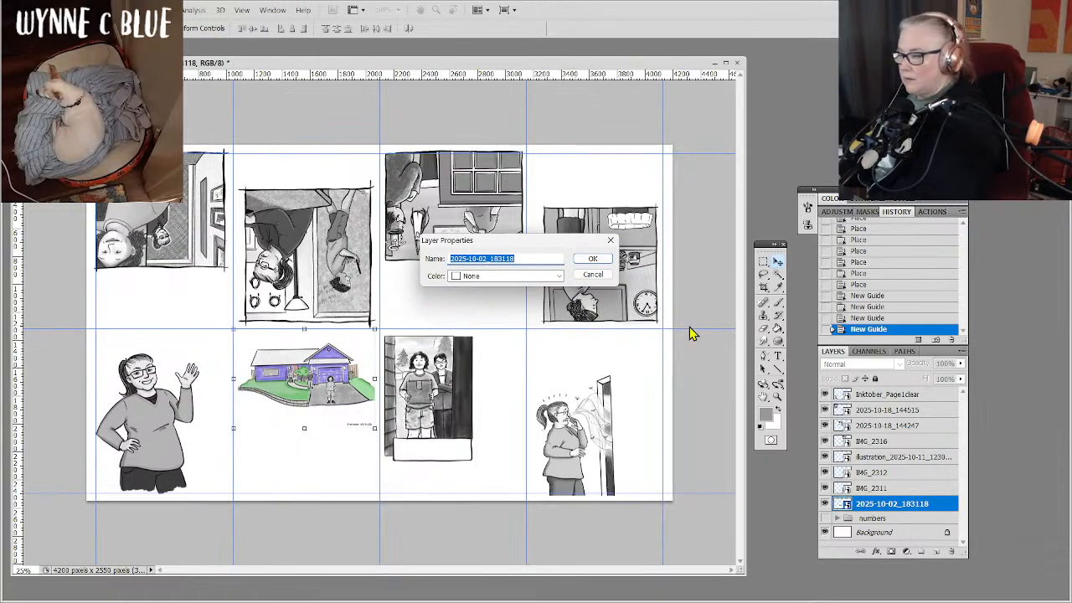
{"action": "type", "text": "page"}
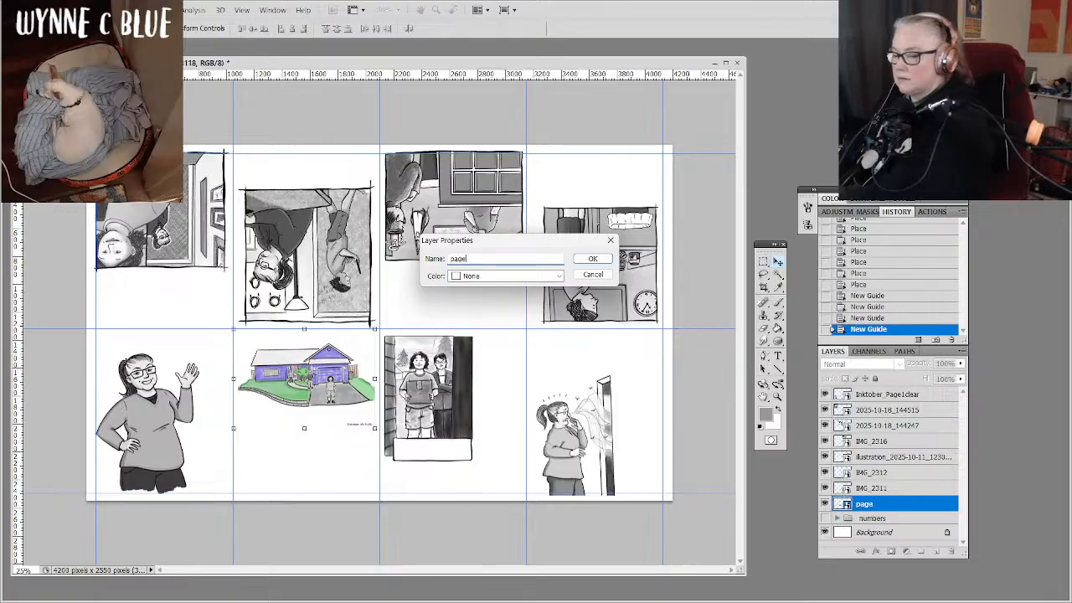
{"action": "type", "text": " 2"}
{"action": "key", "text": "Return"}
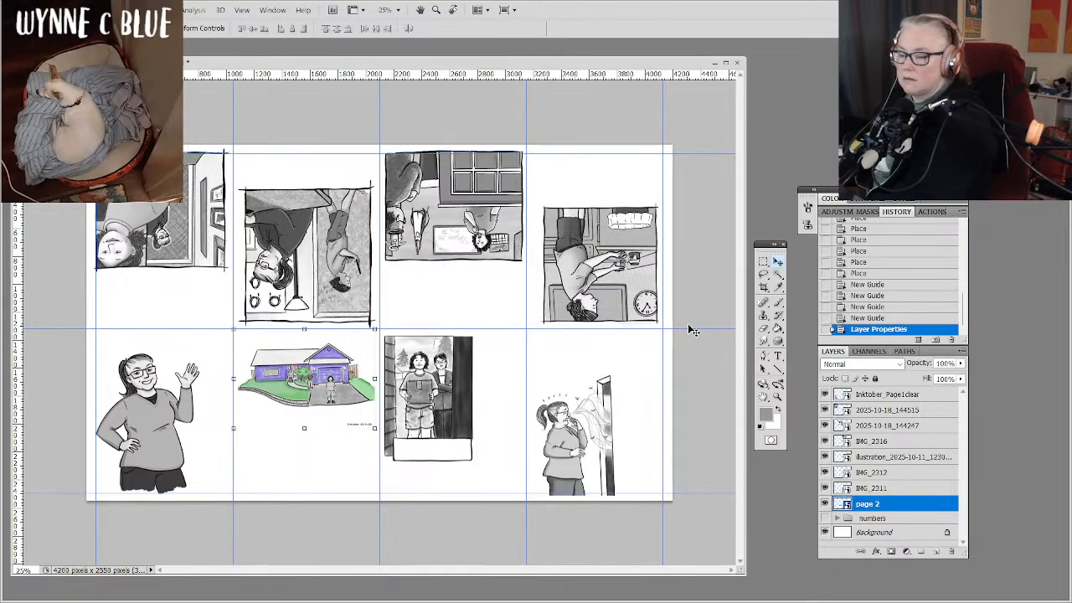
Rename layer IMG_2311, the two people standing in the doorway, as page 3.
{"action": "left_click", "coordinate": [895, 489]}
{"action": "right_click", "coordinate": [896, 489]}
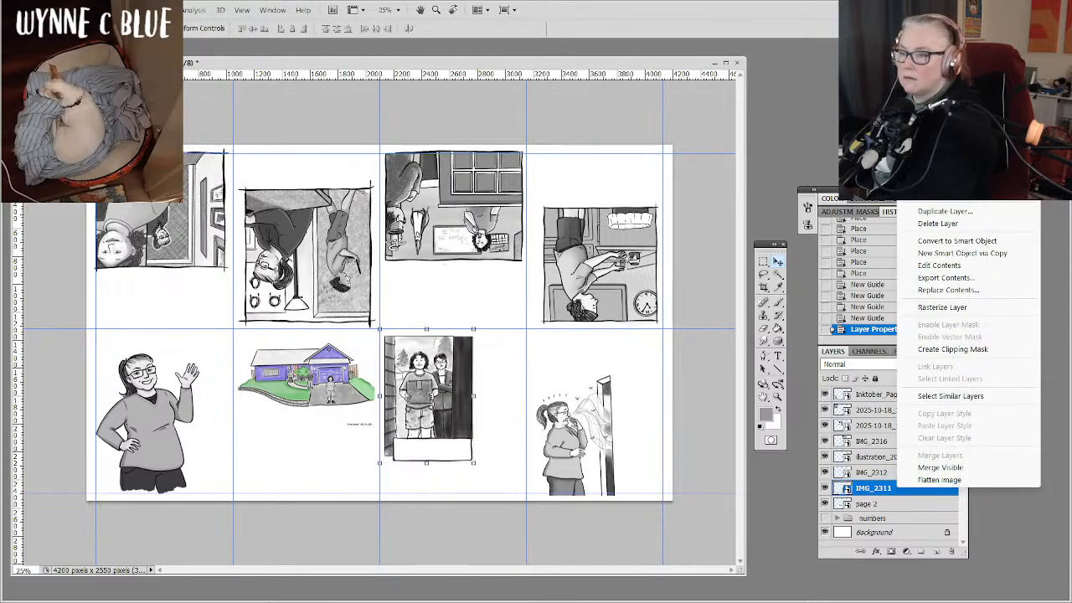
{"action": "left_click", "coordinate": [938, 183]}
{"action": "type", "text": "pa"}
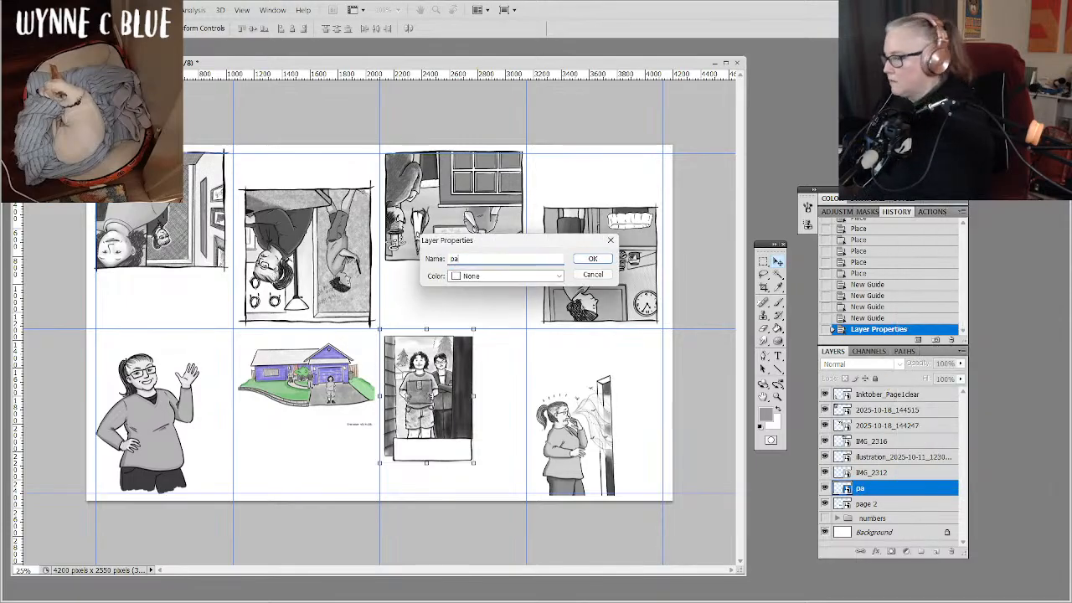
{"action": "type", "text": "ge 3"}
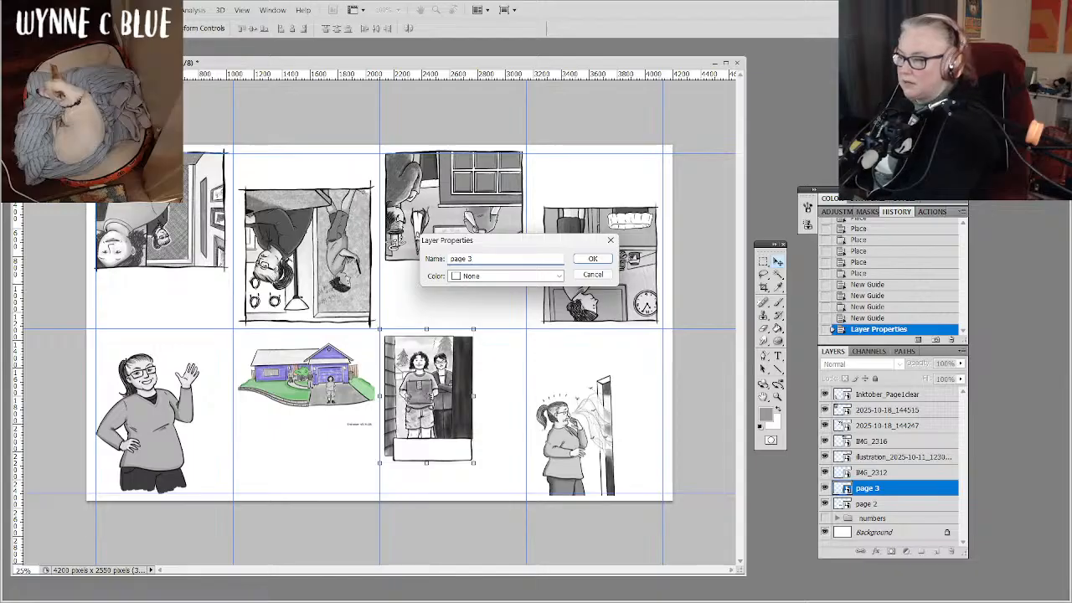
{"action": "left_click", "coordinate": [593, 259]}
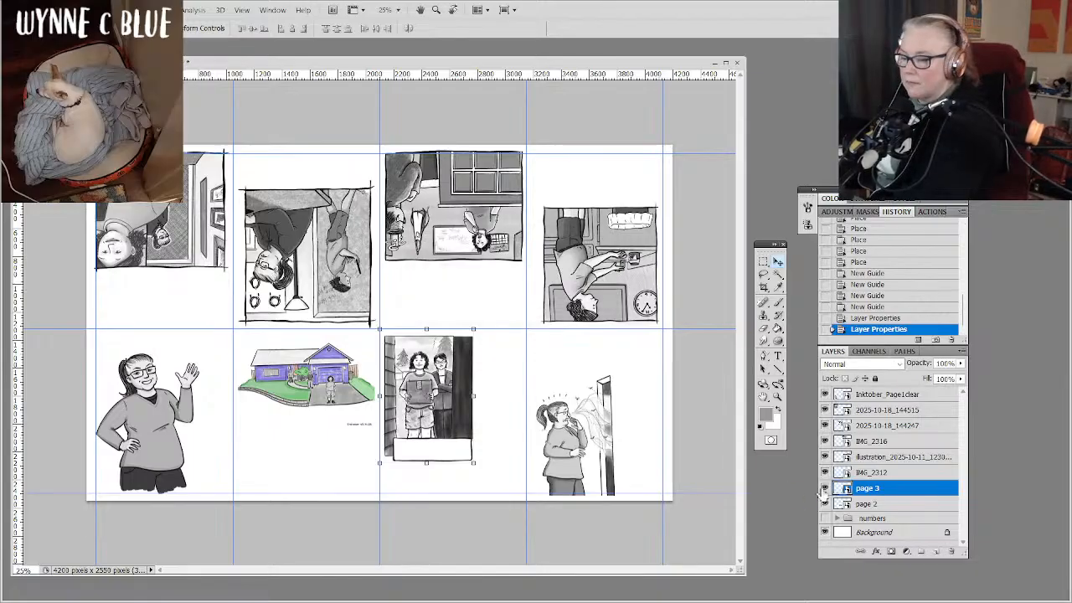
Rename layer IMG_2312, the surprised woman beside the door, as page 4.
{"action": "left_click", "coordinate": [870, 472]}
{"action": "double_click", "coordinate": [886, 473]}
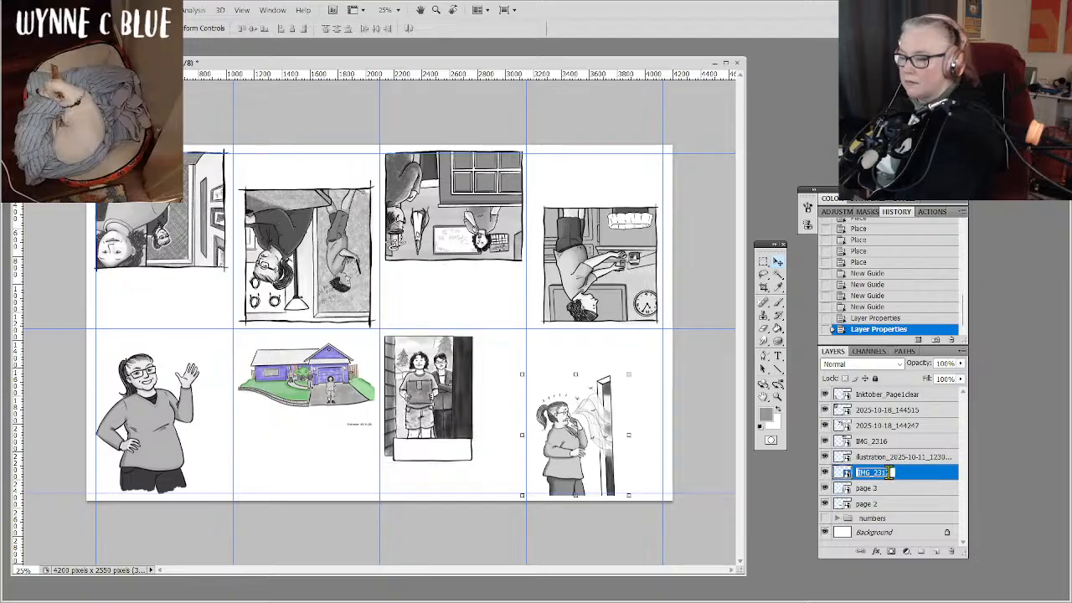
{"action": "type", "text": "page "}
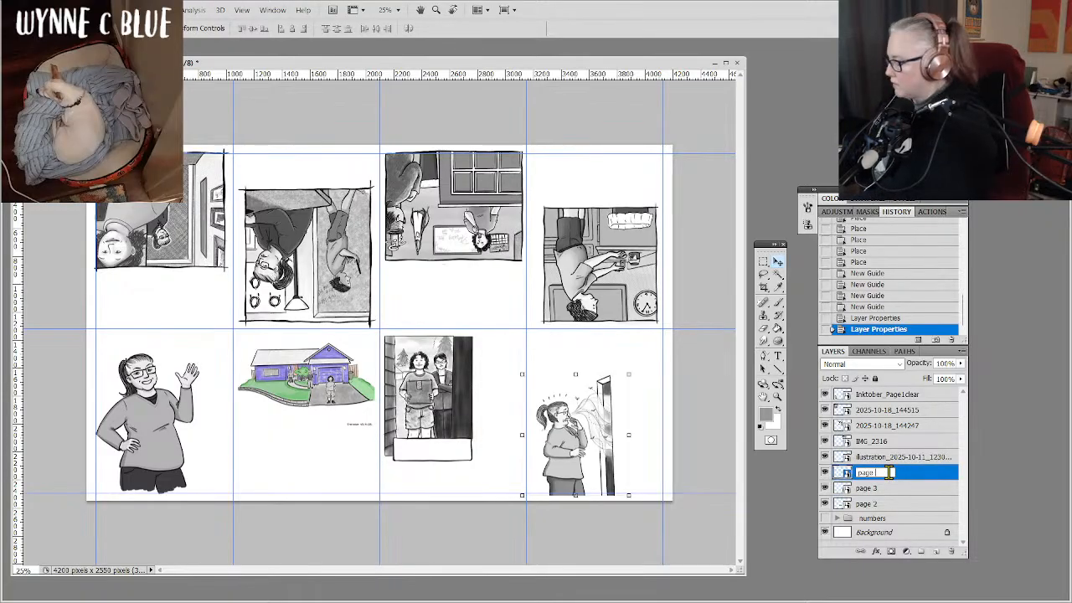
{"action": "type", "text": "4"}
{"action": "key", "text": "Return"}
Rename the illustration_2025-10-11 layer, the upside-down room with the wall clock, as page 5.
{"action": "left_click", "coordinate": [892, 459]}
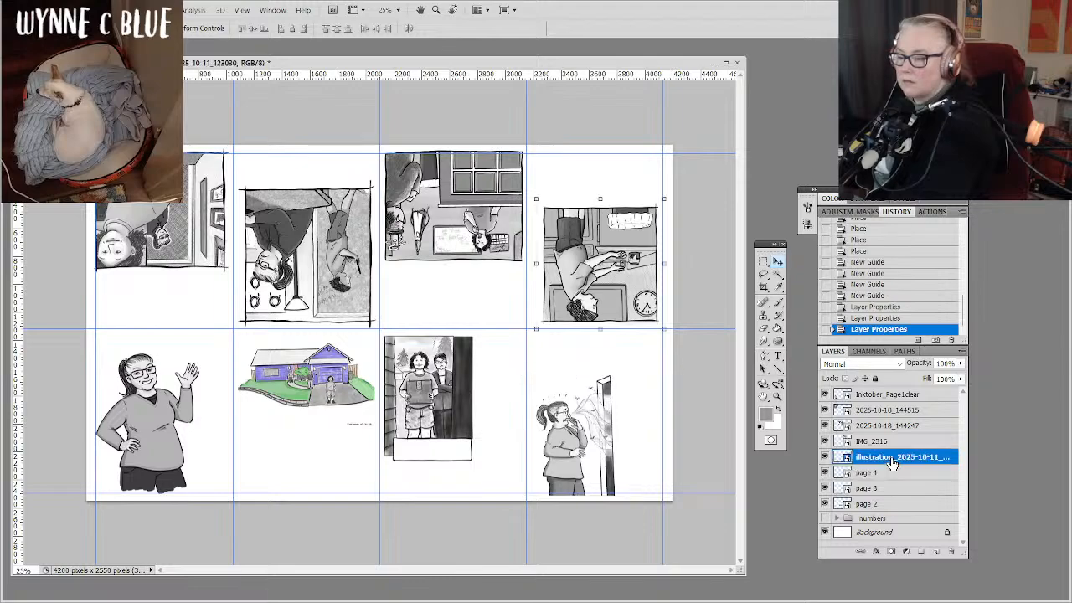
{"action": "double_click", "coordinate": [892, 460]}
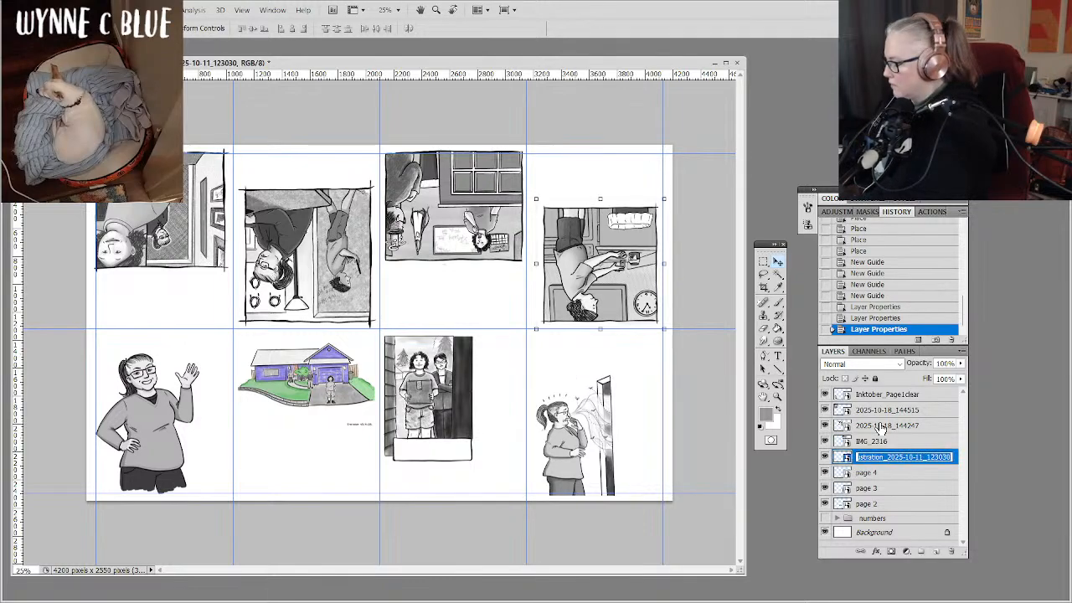
{"action": "type", "text": "page 5"}
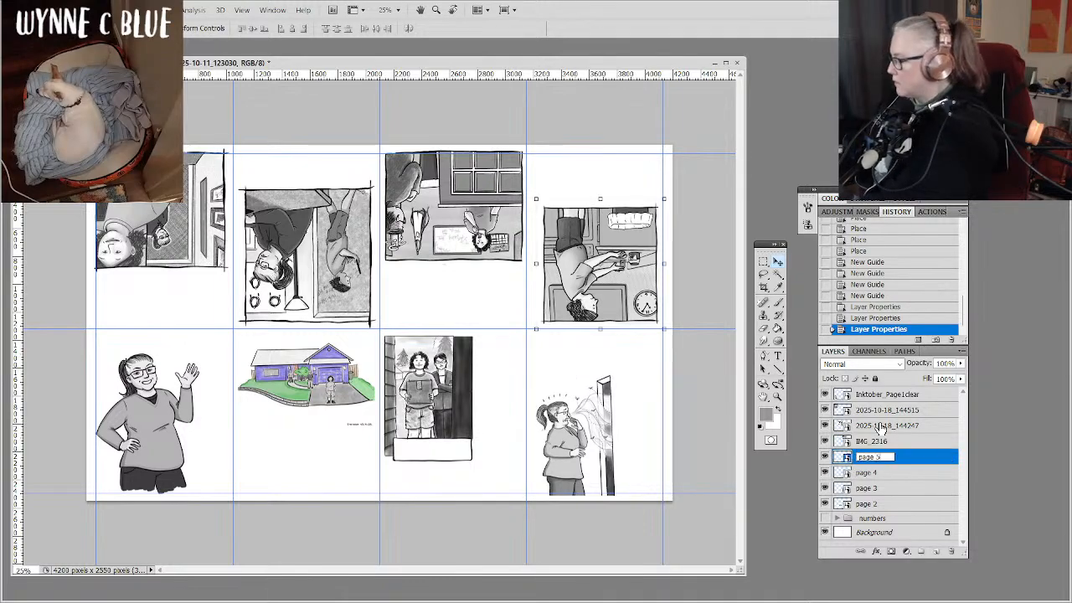
Rename layer IMG_2316, the upside-down scene with the paned window, as page 6.
{"action": "left_click", "coordinate": [904, 443]}
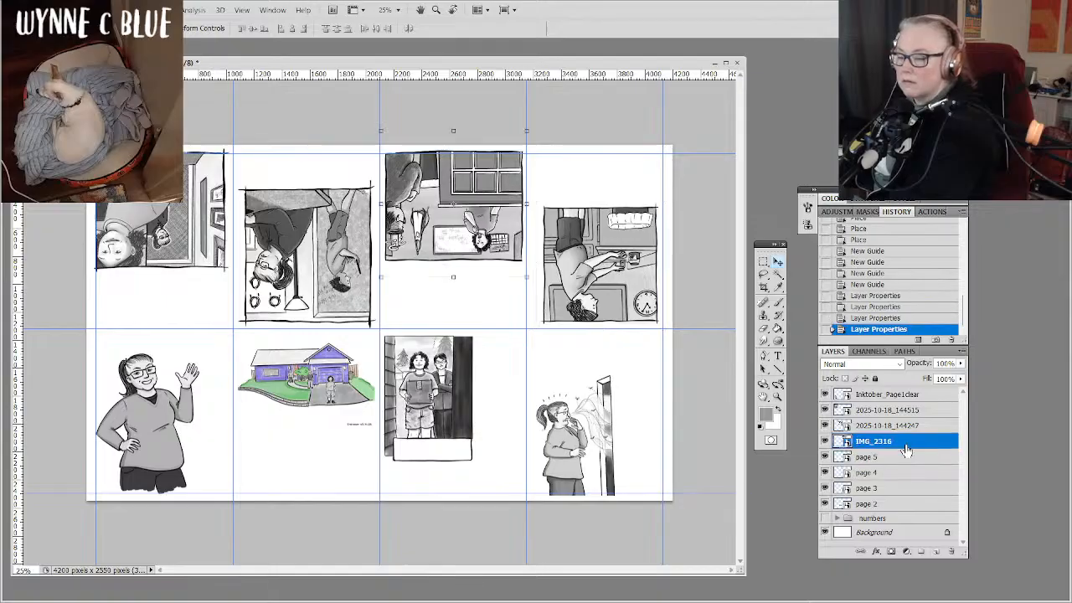
{"action": "double_click", "coordinate": [904, 444]}
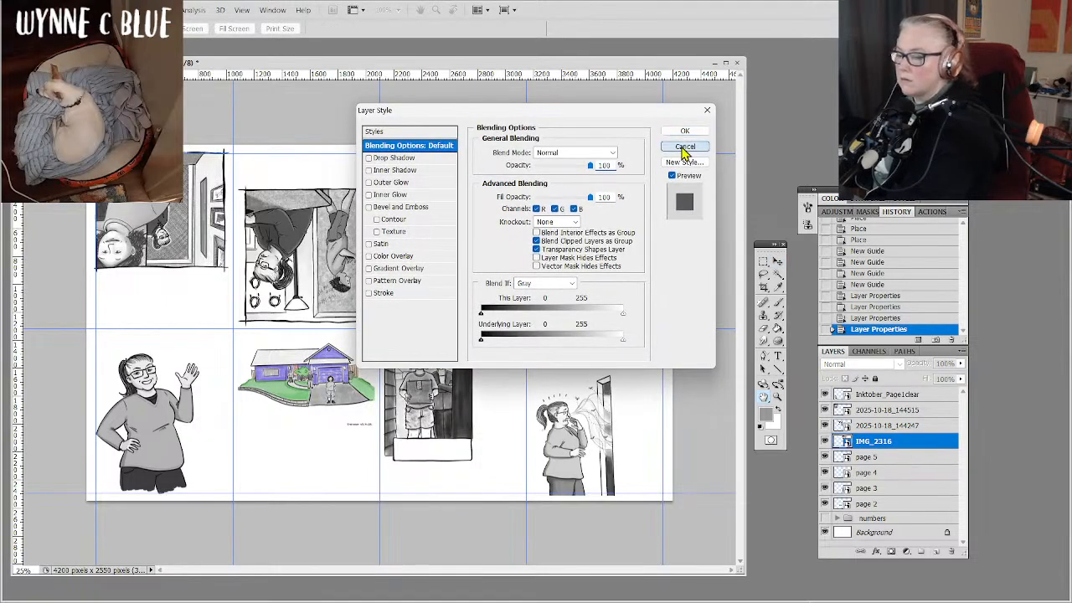
{"action": "left_click", "coordinate": [684, 147]}
{"action": "double_click", "coordinate": [874, 441]}
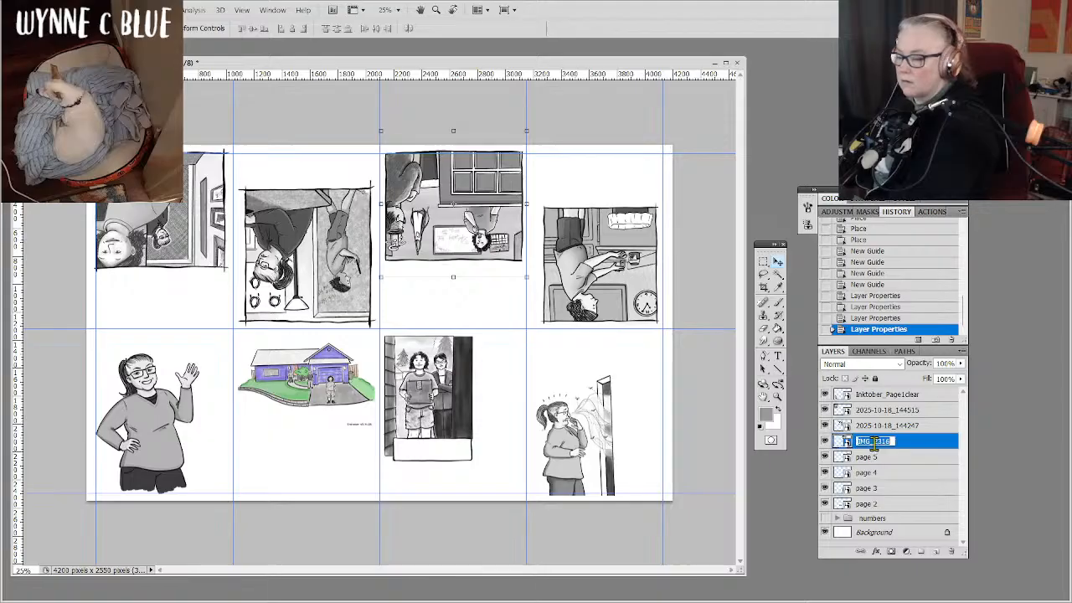
{"action": "type", "text": "page"}
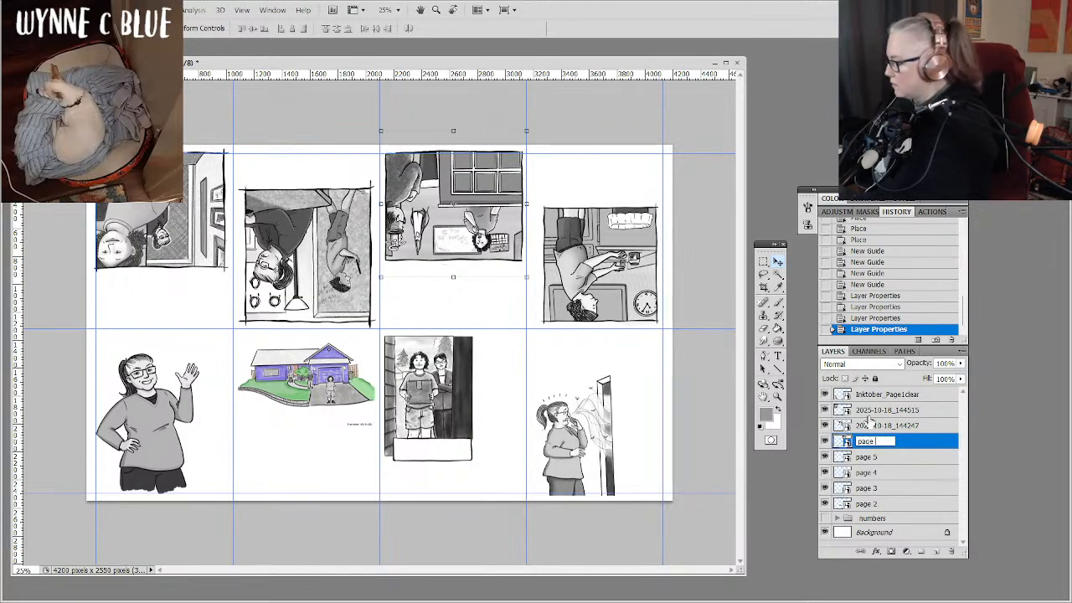
{"action": "type", "text": " 6"}
{"action": "key", "text": "Return"}
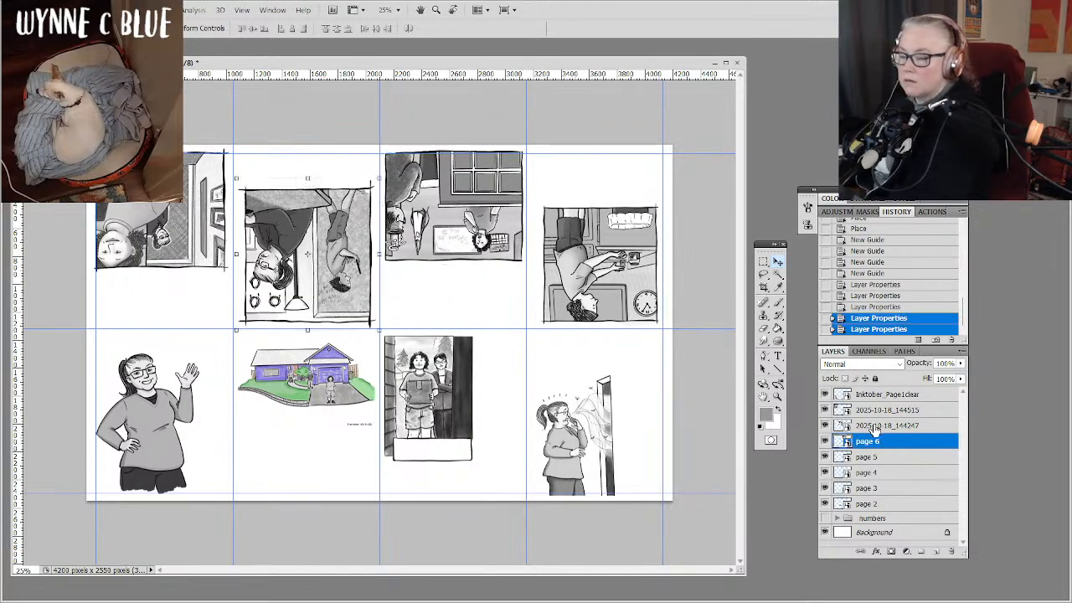
Rename layer 2025-10-18_144247 as page 7.
{"action": "left_click", "coordinate": [874, 425]}
{"action": "double_click", "coordinate": [873, 427]}
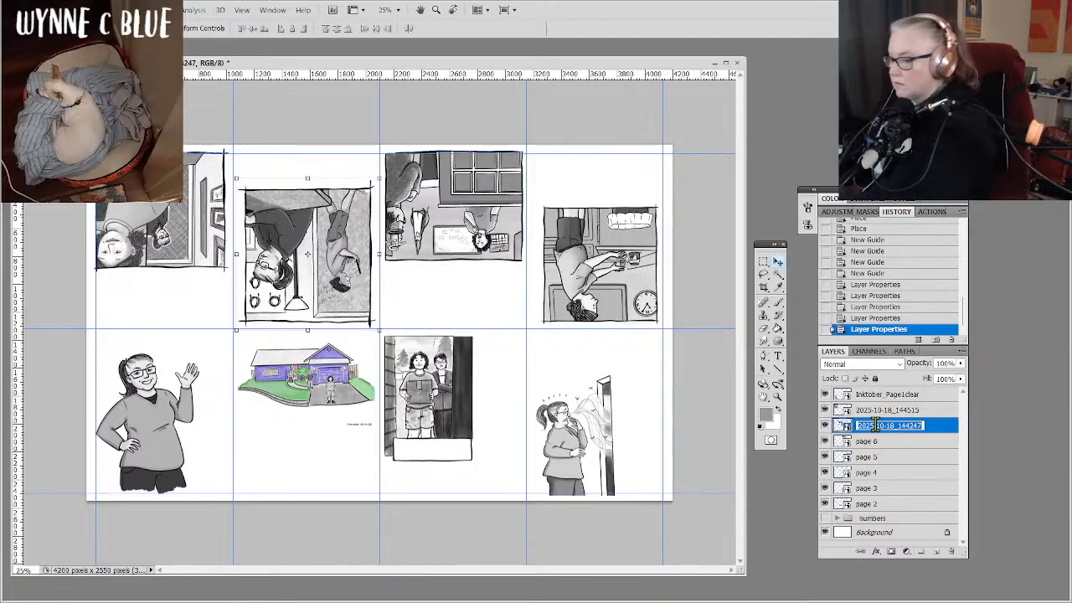
{"action": "type", "text": "page"}
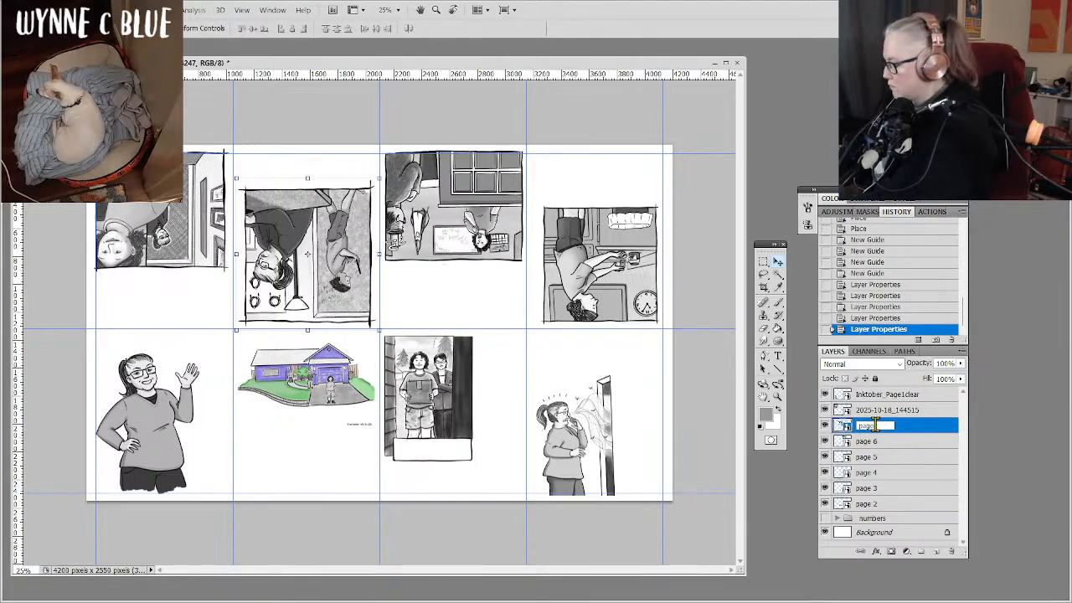
{"action": "type", "text": " 7"}
{"action": "key", "text": "Return"}
Rename layer 2025-10-18_144515 as page 8.
{"action": "left_click", "coordinate": [879, 410]}
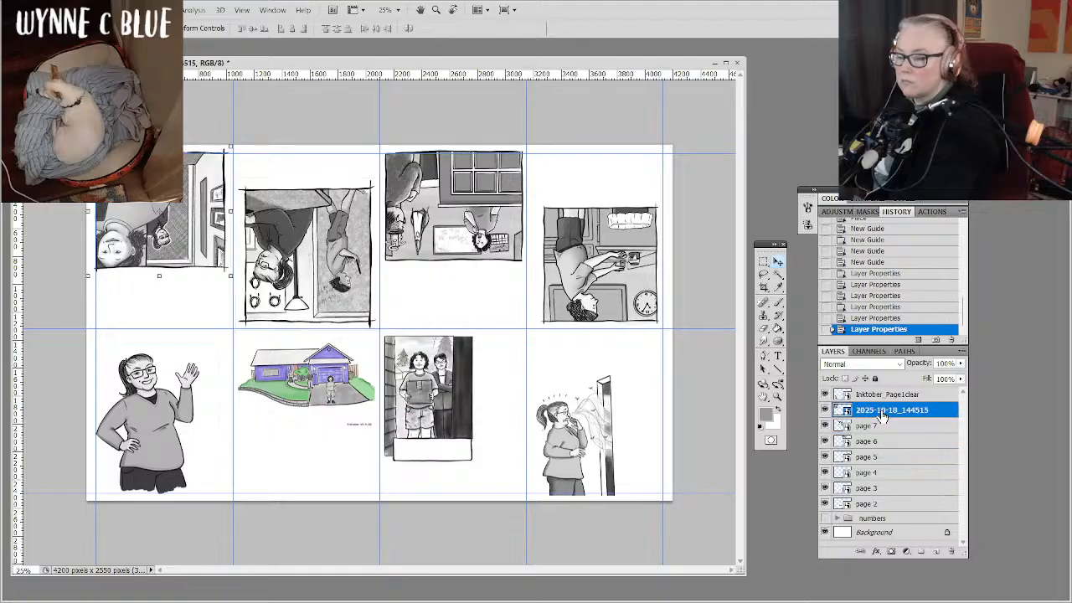
{"action": "double_click", "coordinate": [882, 410]}
{"action": "type", "text": "page"}
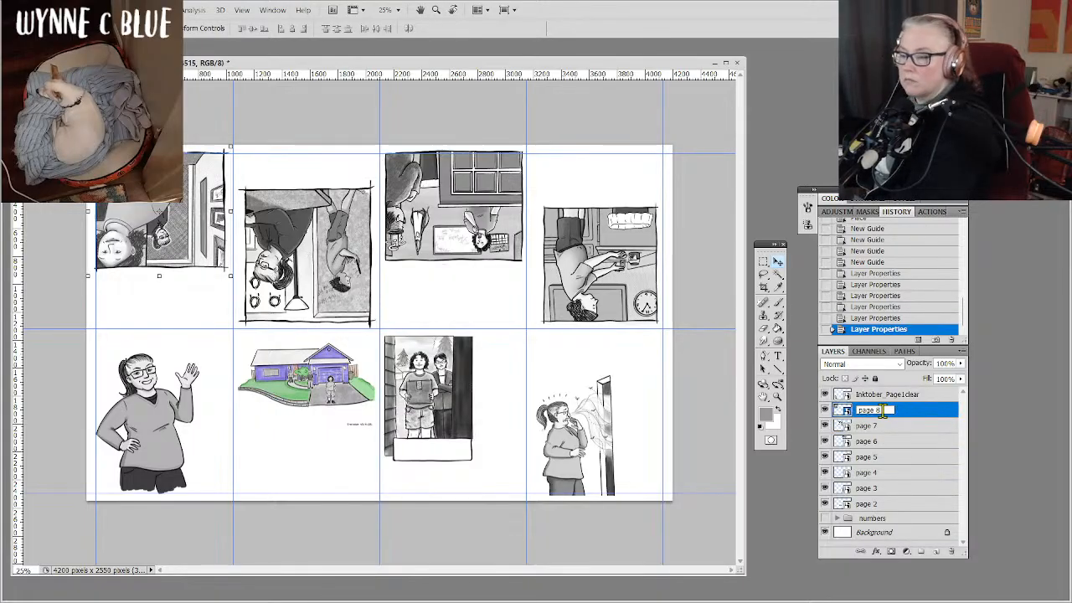
{"action": "type", "text": " 8"}
{"action": "key", "text": "Return"}
Rename the waving woman's layer, Inktober_Page1clear, as page 1.
{"action": "double_click", "coordinate": [880, 394]}
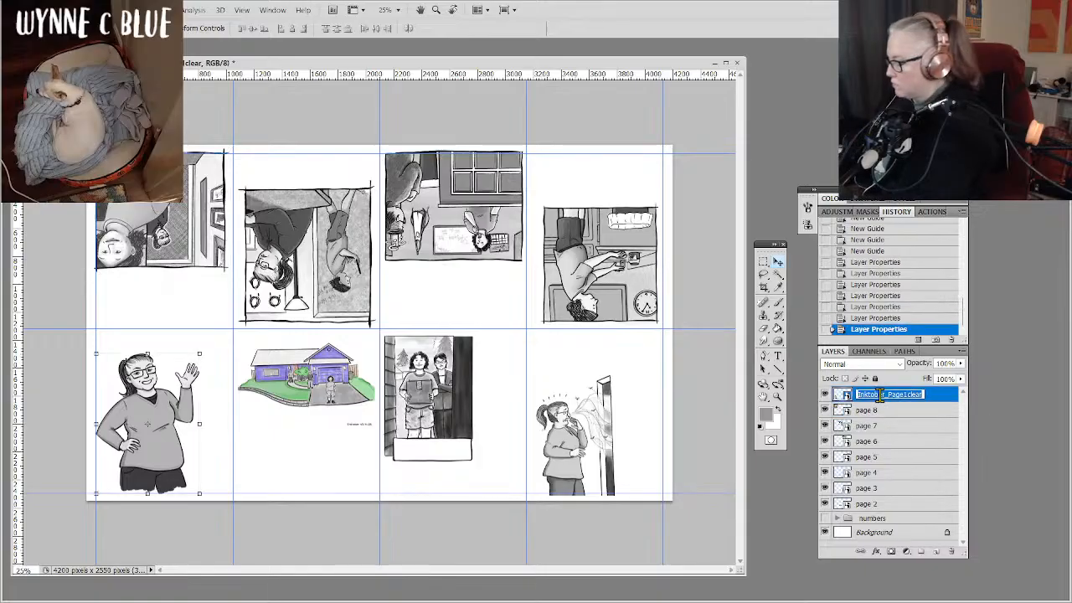
{"action": "type", "text": "page 9"}
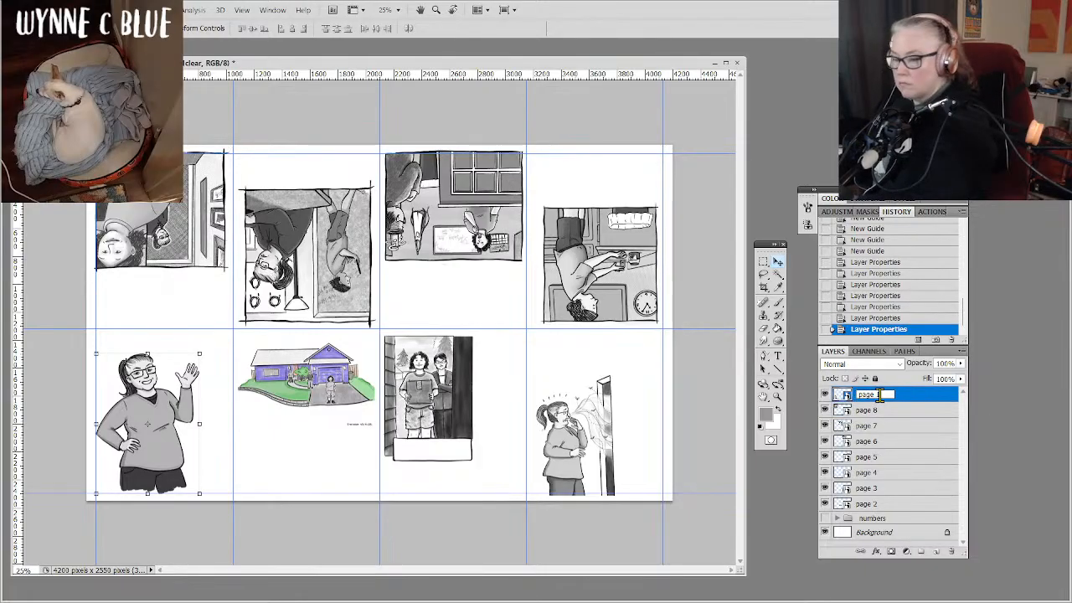
{"action": "type", "text": " 1"}
{"action": "key", "text": "Return"}
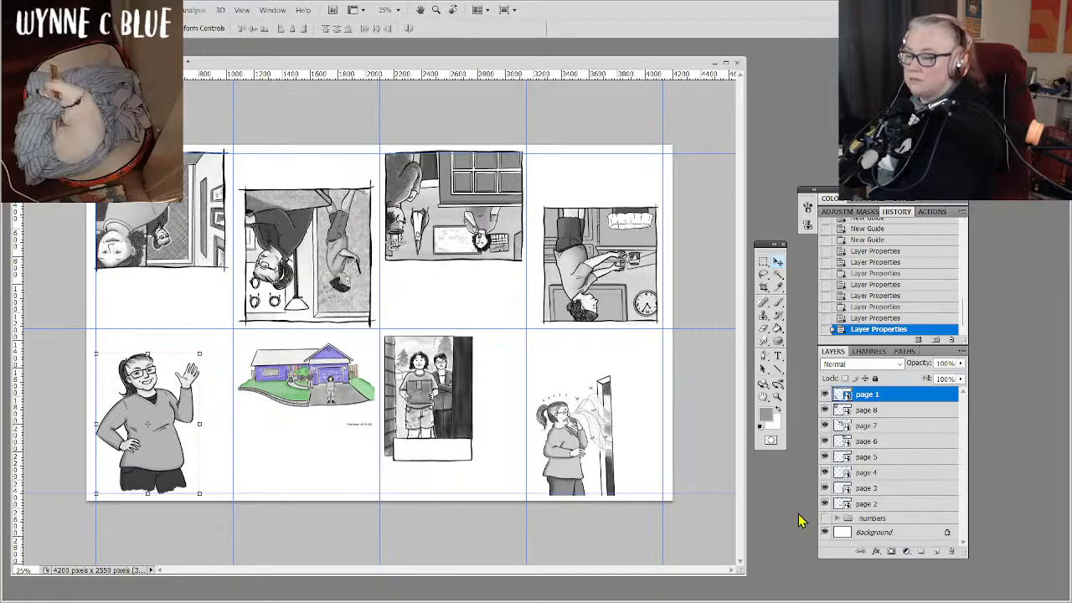
Enlarge the page 5 artwork with the wall clock to 79.7% scale and shift it slightly right within its cell.
{"action": "left_click", "coordinate": [892, 462]}
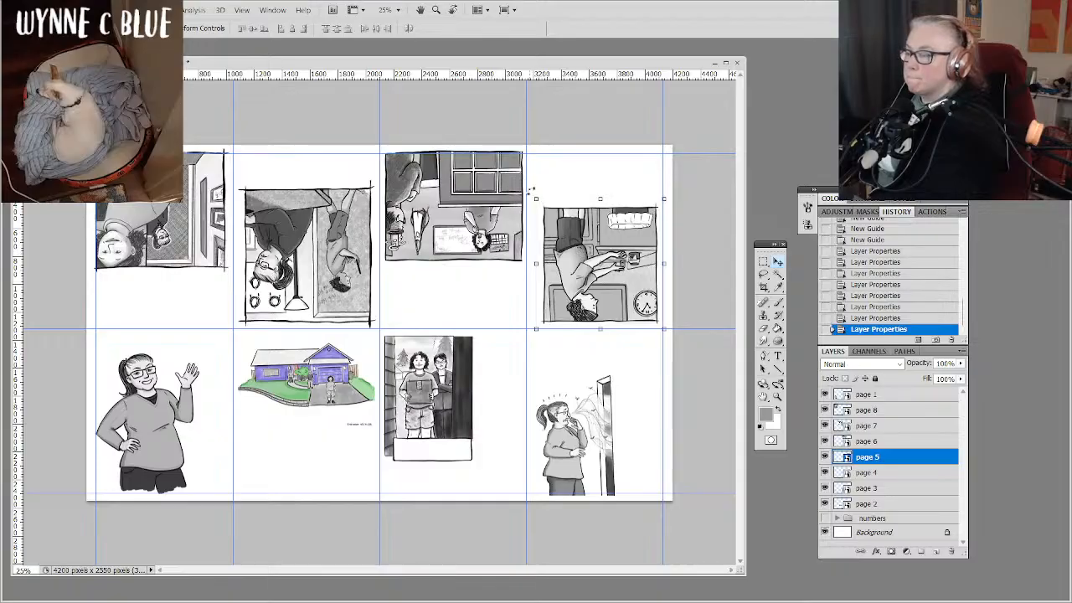
{"action": "left_click_drag", "start_coordinate": [530, 189], "coordinate": [541, 196]}
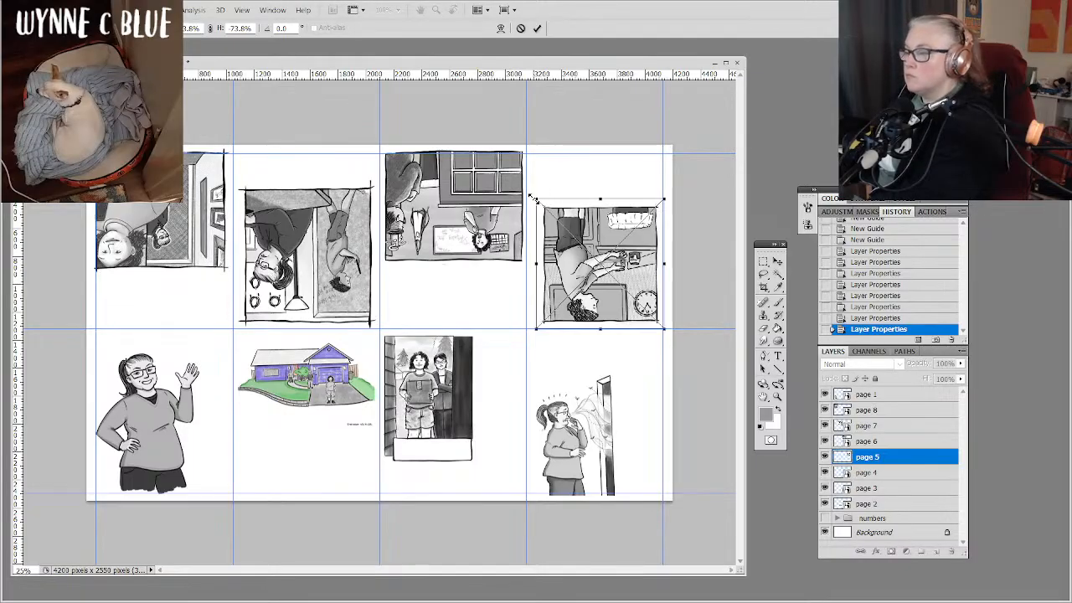
{"action": "left_click_drag", "start_coordinate": [532, 199], "coordinate": [521, 191]}
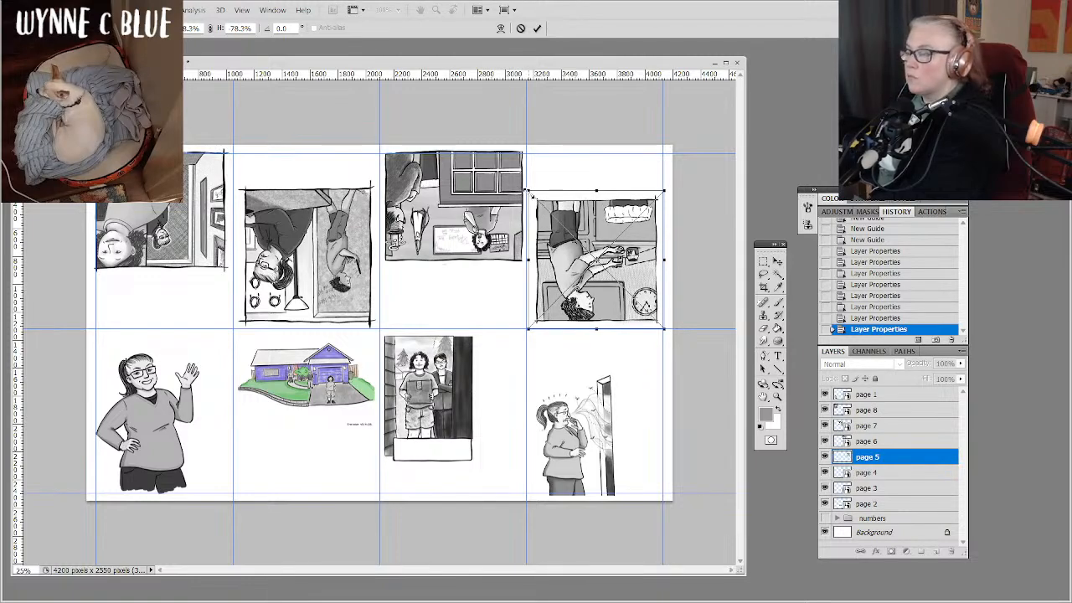
{"action": "left_click_drag", "start_coordinate": [525, 193], "coordinate": [522, 189]}
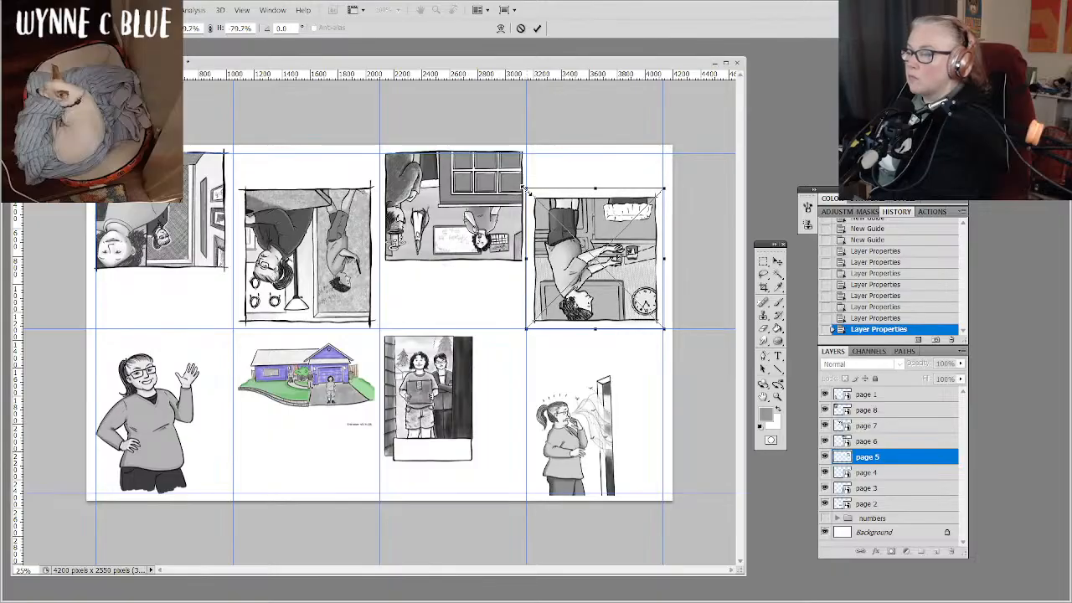
{"action": "key", "text": "Right"}
{"action": "key", "text": "Right"}
{"action": "key", "text": "Right"}
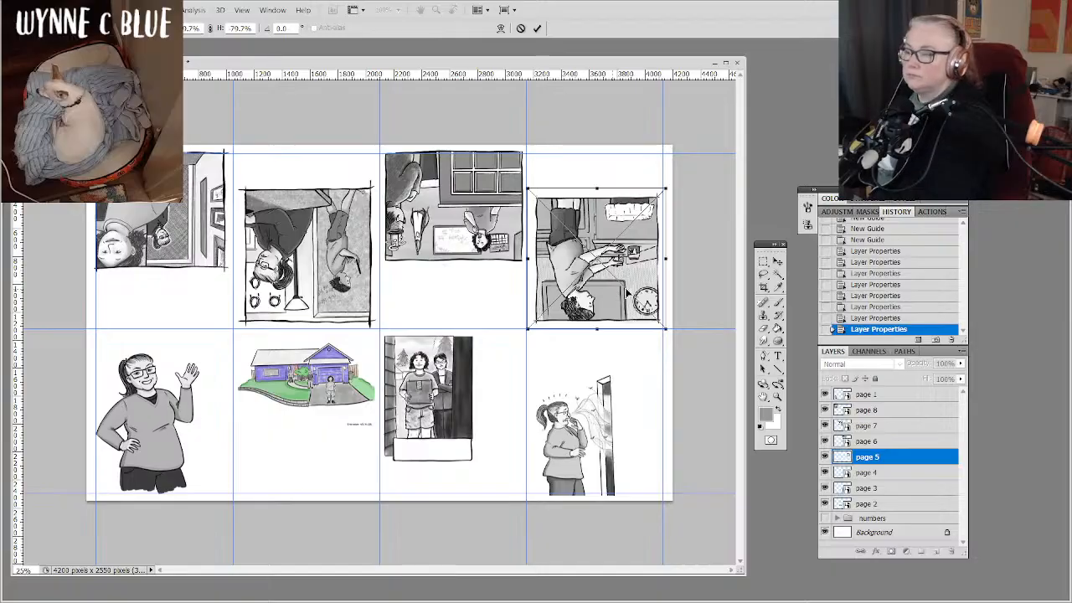
{"action": "key", "text": "Return"}
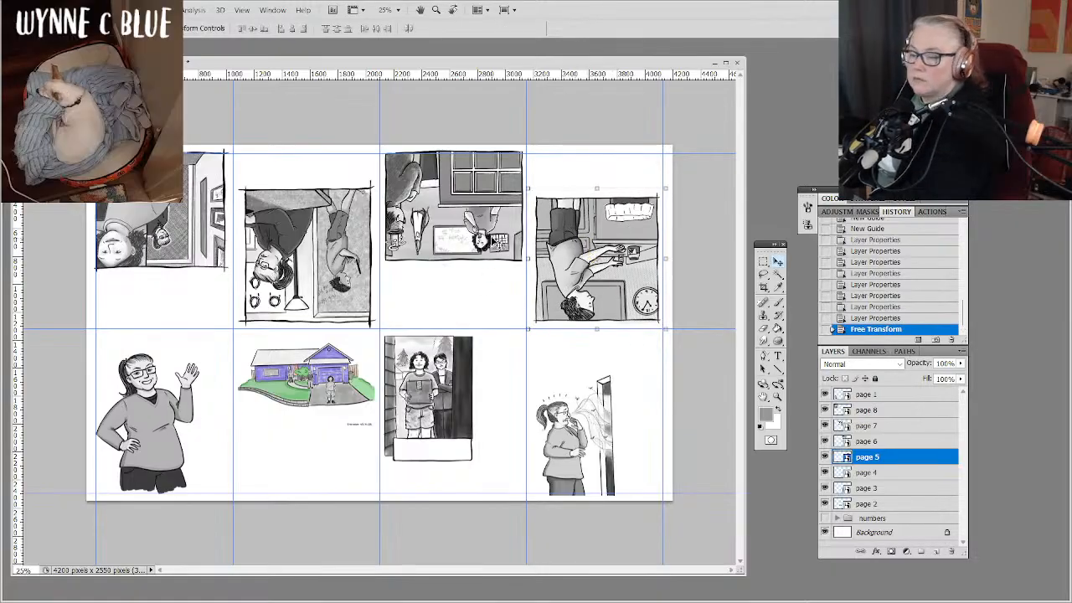
Nudge the page 6 artwork down so its upper edge sits just below the upper margin guide.
{"action": "left_click", "coordinate": [886, 443]}
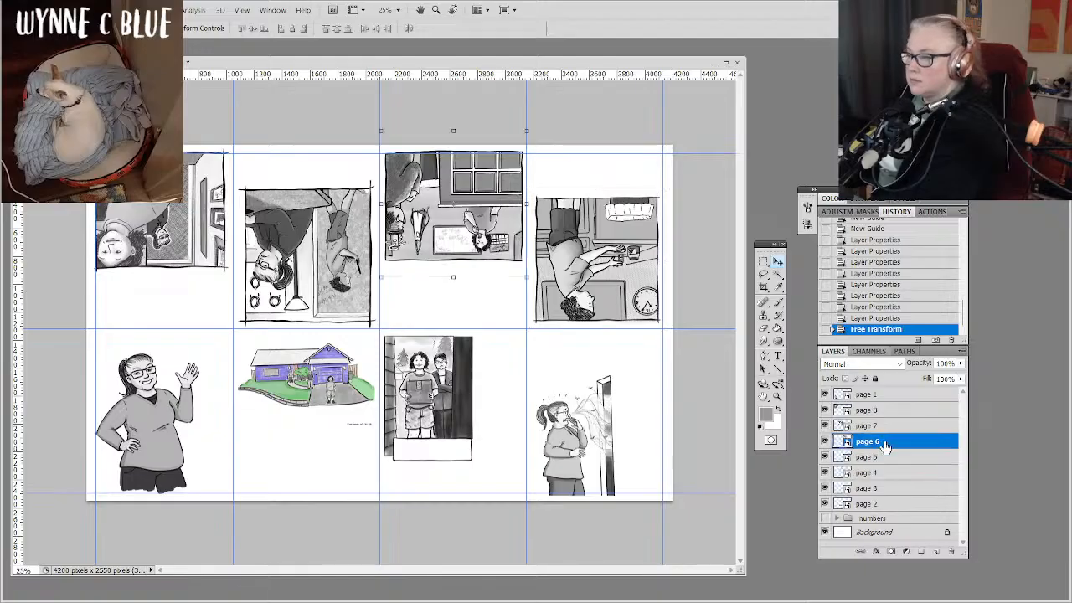
{"action": "key", "text": "Down"}
{"action": "key", "text": "Down"}
{"action": "key", "text": "Down"}
{"action": "key", "text": "Down"}
{"action": "key", "text": "Down"}
{"action": "key", "text": "Down"}
{"action": "key", "text": "Down"}
{"action": "key", "text": "Down"}
{"action": "key", "text": "Down"}
{"action": "key", "text": "Down"}
{"action": "key", "text": "Down"}
{"action": "key", "text": "Down"}
{"action": "key", "text": "Down"}
{"action": "key", "text": "Down"}
{"action": "key", "text": "Down"}
{"action": "key", "text": "Down"}
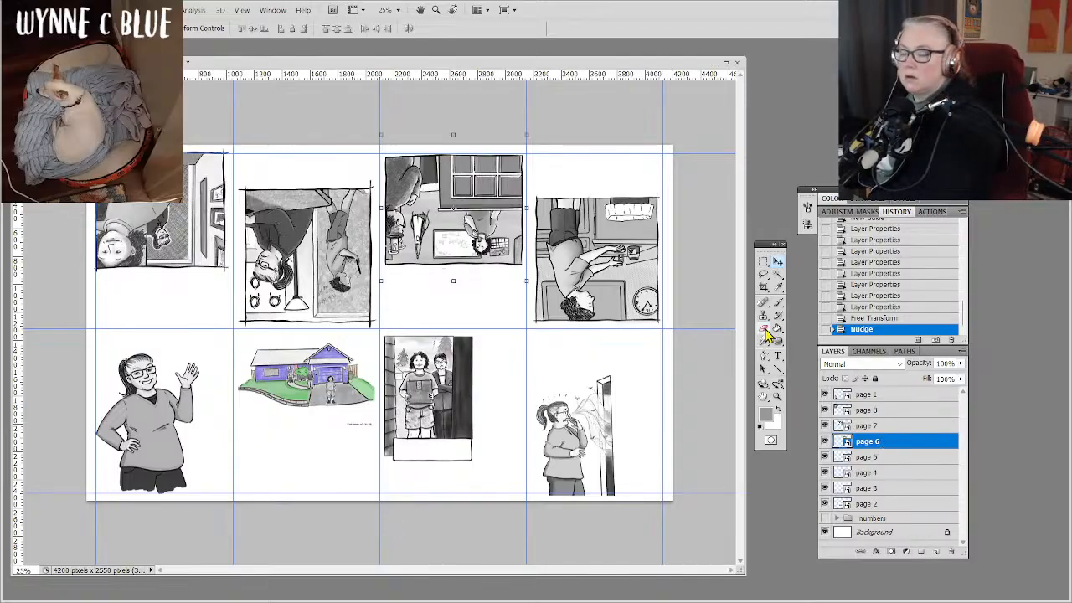
Nudge the page 7 artwork slightly down and left to centre it between its vertical guides.
{"action": "left_click", "coordinate": [901, 427]}
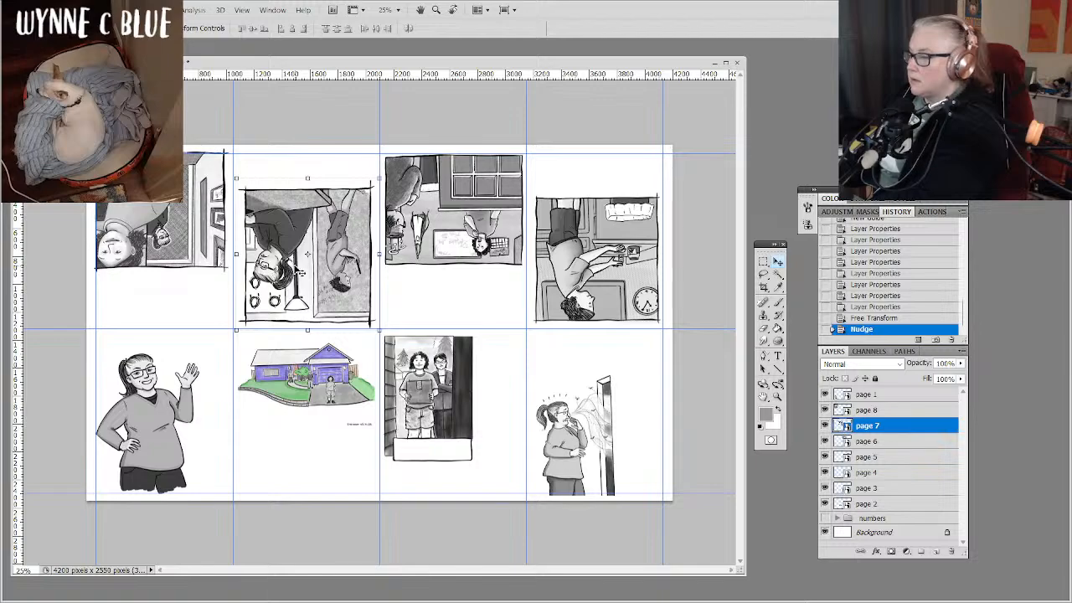
{"action": "key", "text": "shift+Down"}
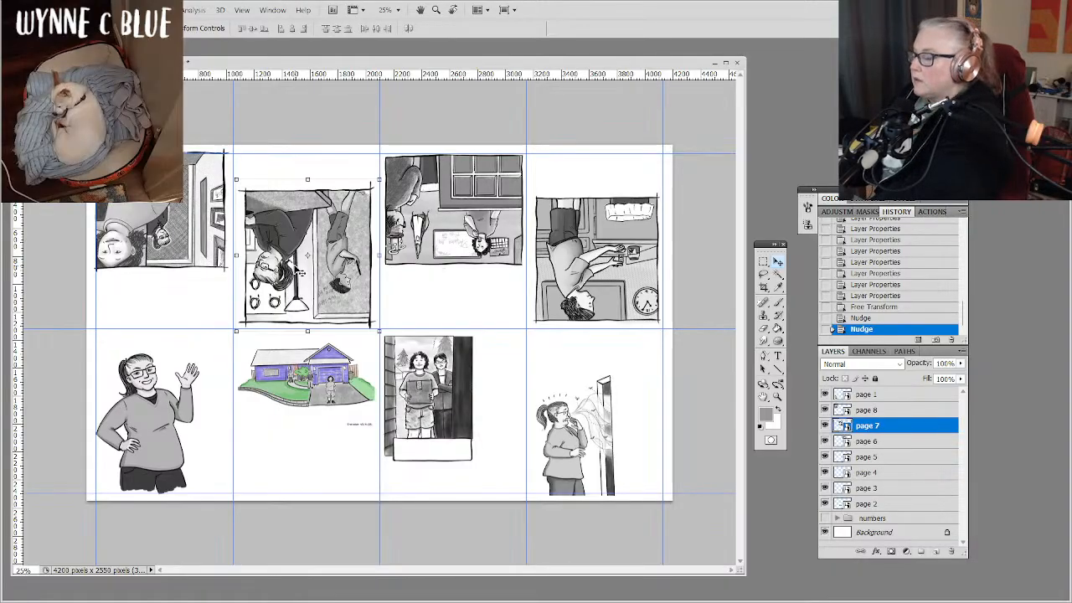
{"action": "key", "text": "Left"}
{"action": "key", "text": "Left"}
{"action": "key", "text": "Left"}
{"action": "key", "text": "Left"}
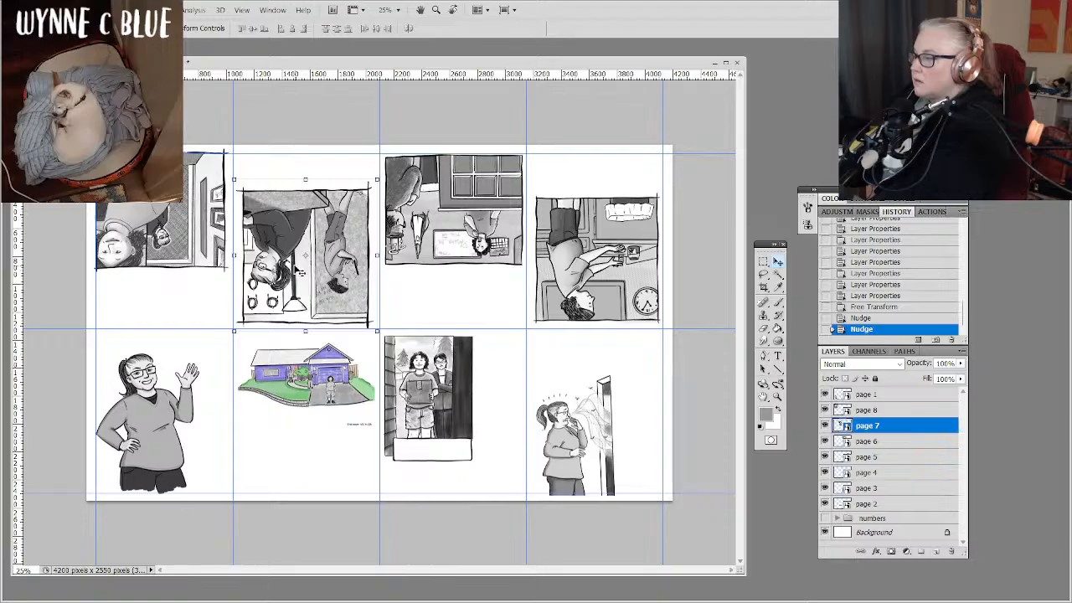
{"action": "key", "text": "Left"}
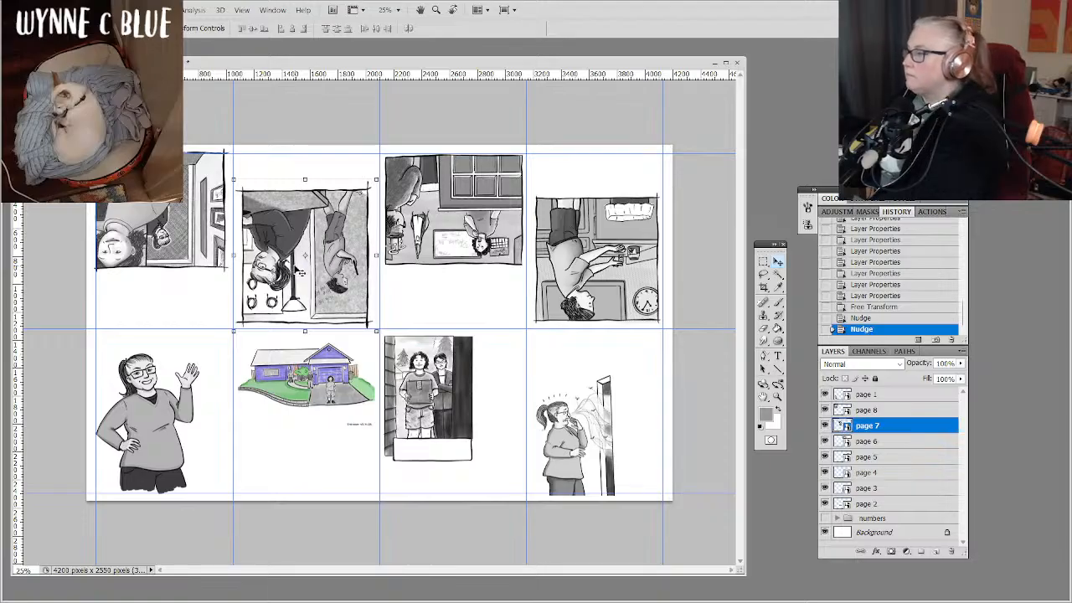
Nudge the page 8 artwork down below the upper margin guide and right to centre it in its cell.
{"action": "left_click", "coordinate": [917, 410]}
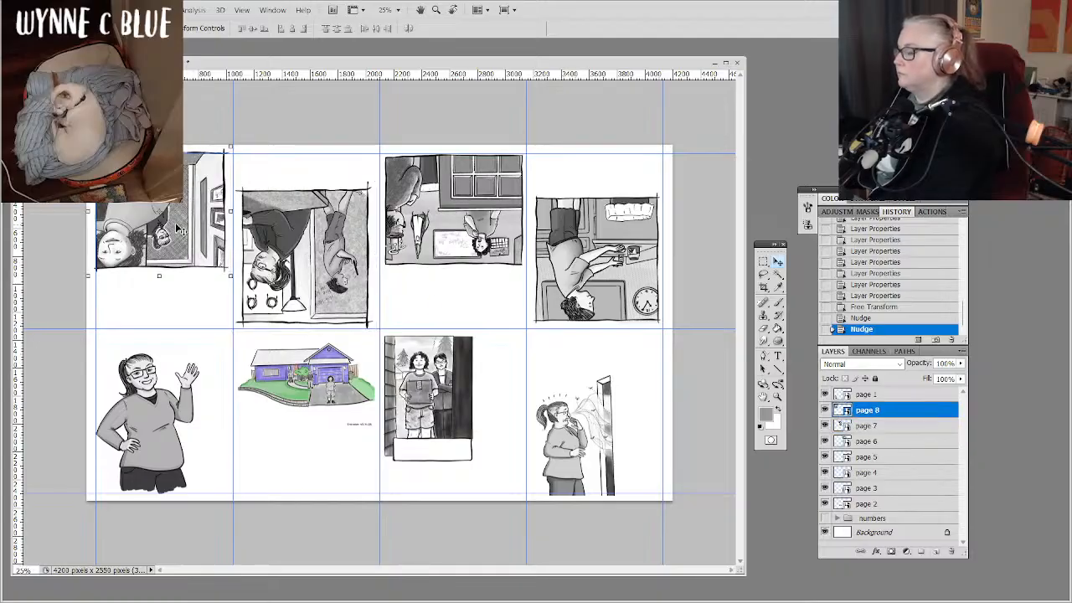
{"action": "key", "text": "shift+Down"}
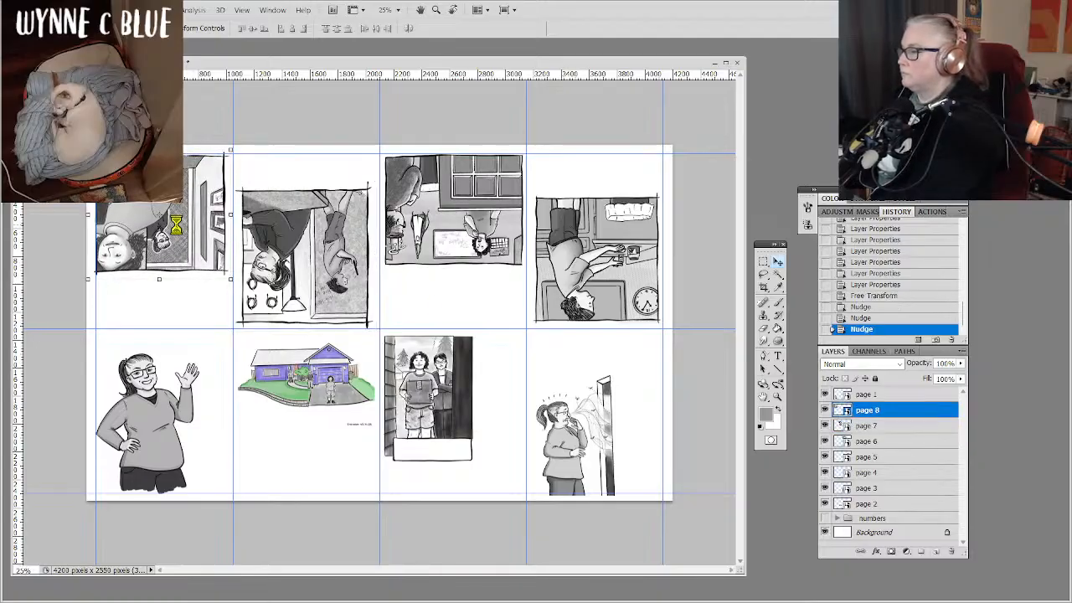
{"action": "key", "text": "shift+Right"}
{"action": "key", "text": "shift+Right"}
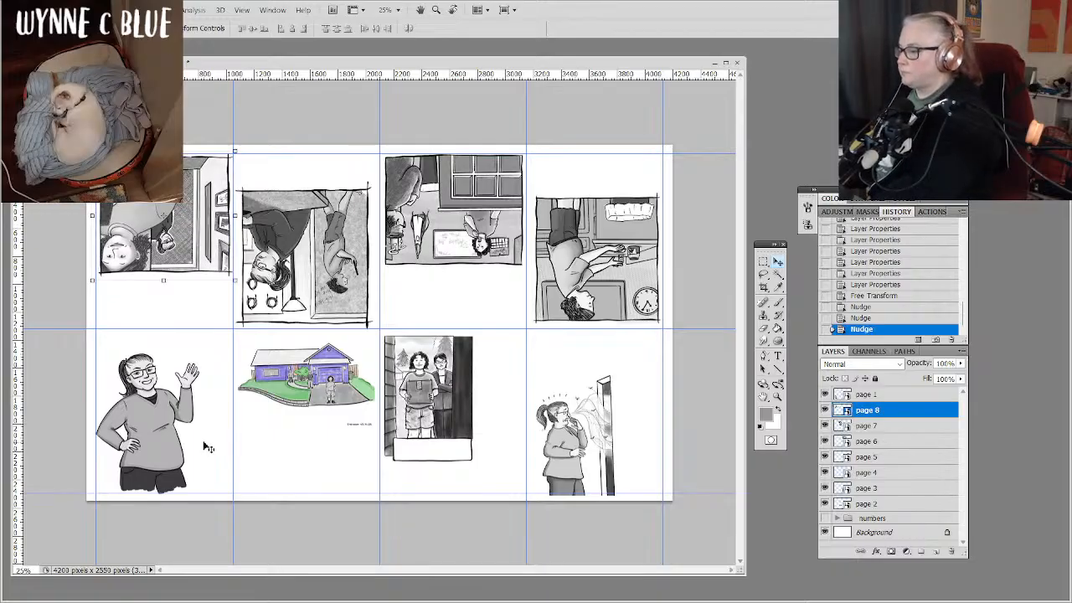
{"action": "key", "text": "Right"}
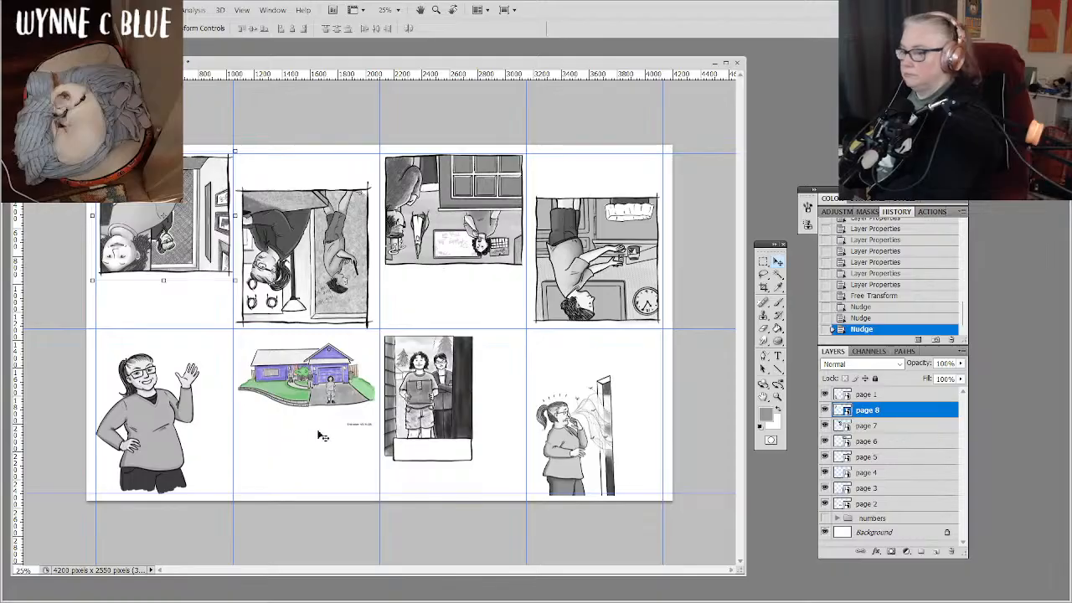
Enlarge the page 3 doorway artwork proportionally to 52.6% scale.
{"action": "left_click", "coordinate": [893, 505]}
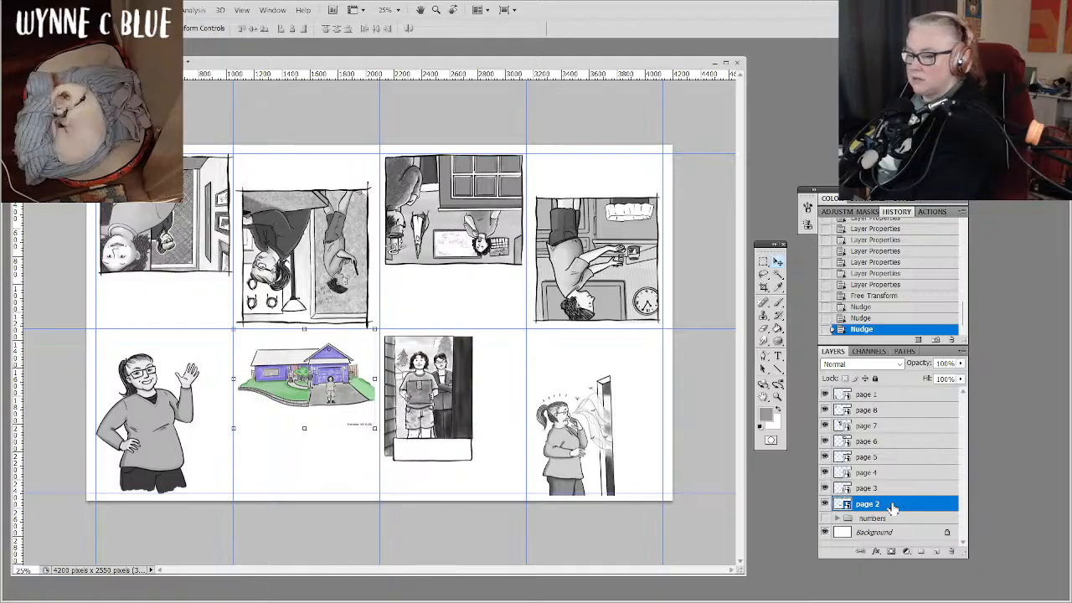
{"action": "left_click", "coordinate": [909, 489]}
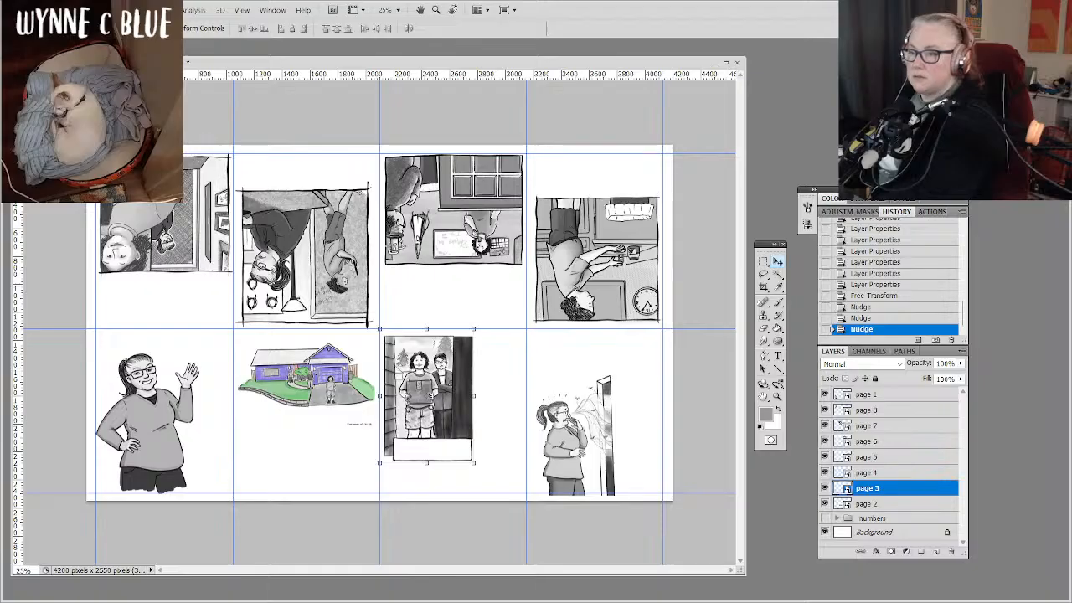
{"action": "key", "text": "ctrl+plus"}
{"action": "key", "text": "ctrl+plus"}
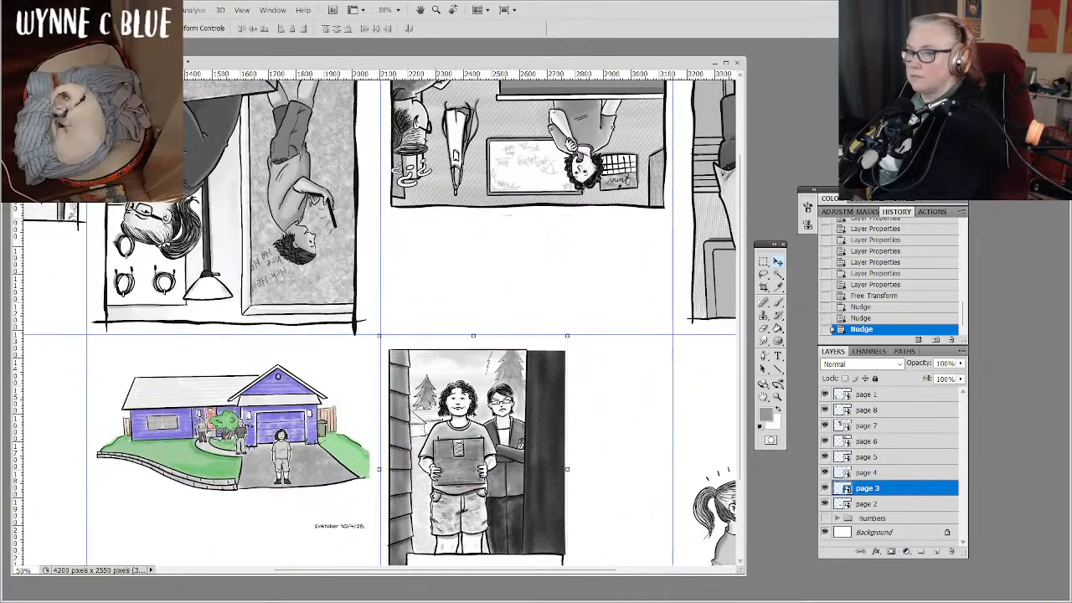
{"action": "left_click_drag", "start_coordinate": [733, 292], "coordinate": [634, 179]}
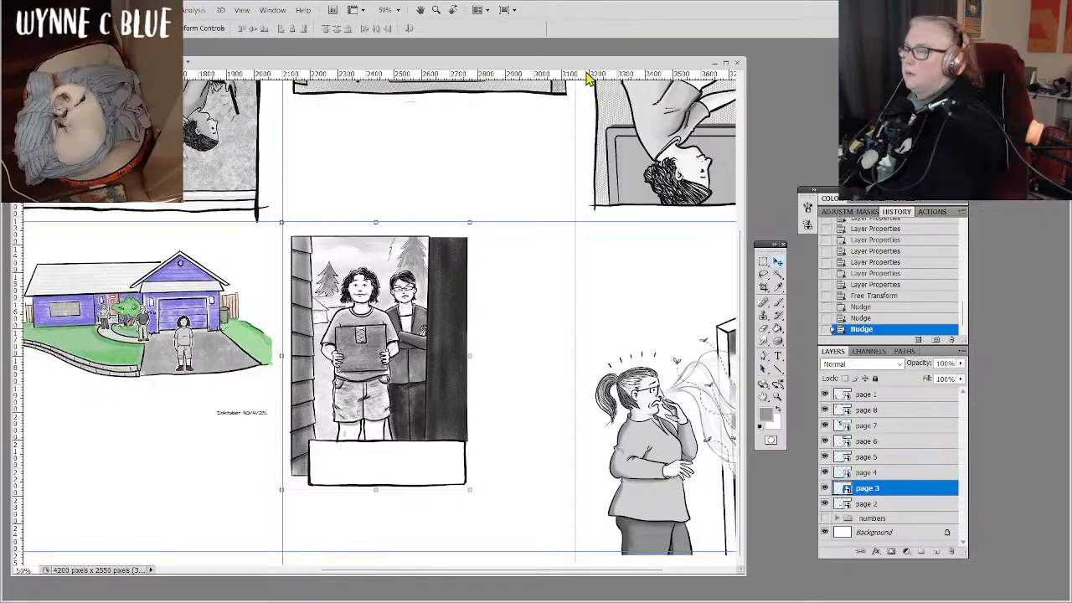
{"action": "right_click", "coordinate": [425, 366]}
{"action": "left_click", "coordinate": [415, 356]}
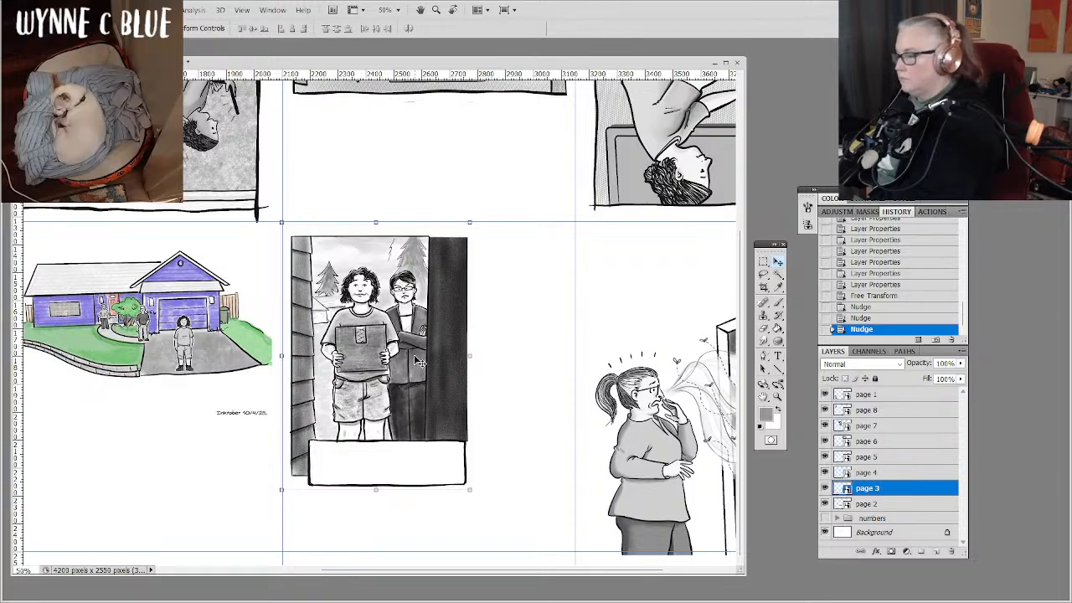
{"action": "left_click", "coordinate": [415, 358]}
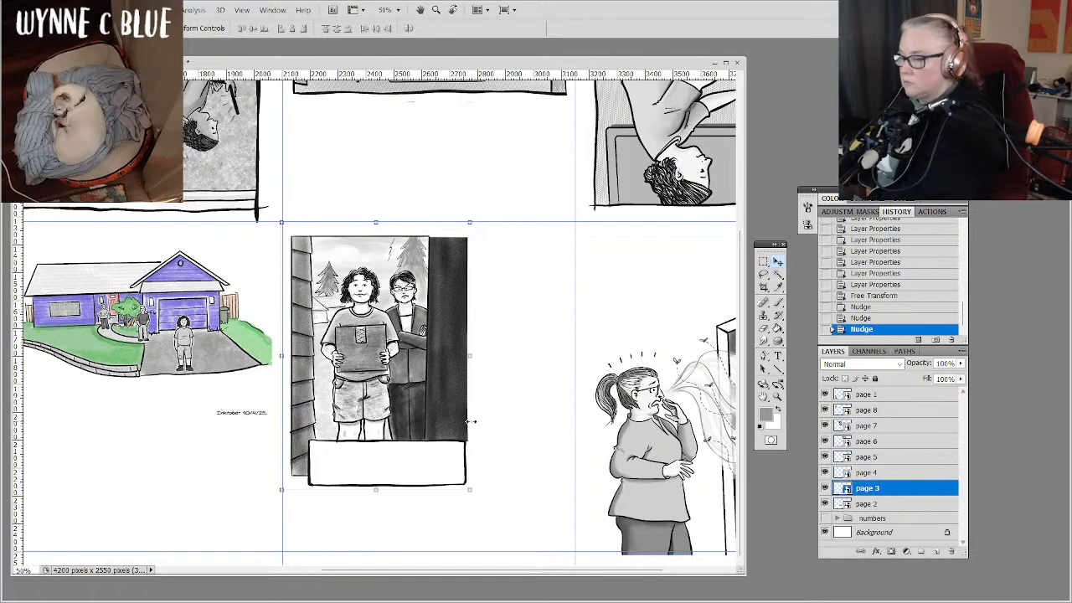
{"action": "left_click_drag", "start_coordinate": [473, 493], "coordinate": [500, 517]}
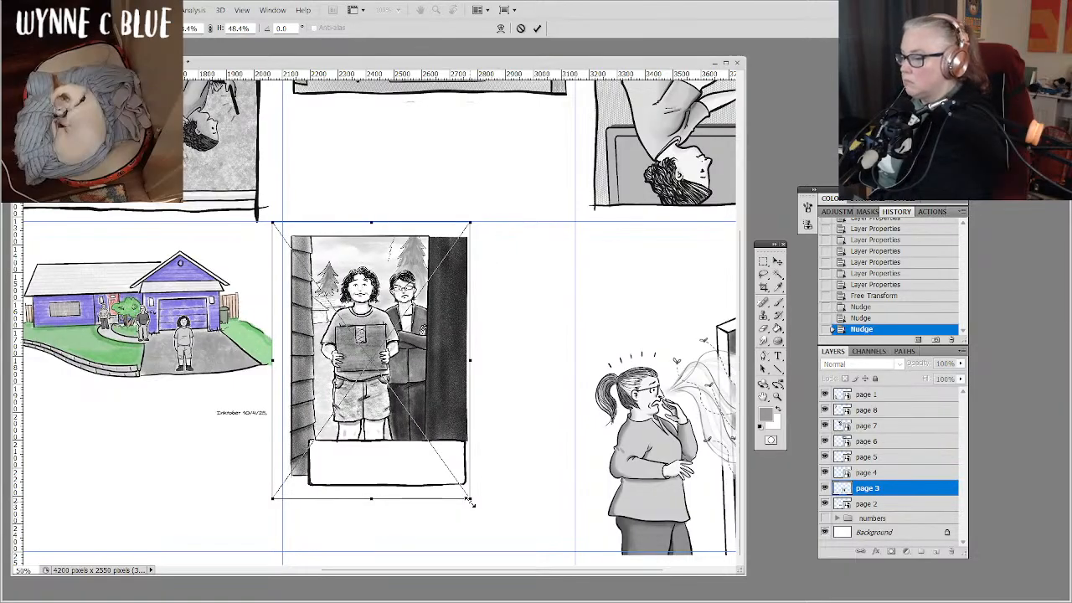
{"action": "left_click_drag", "start_coordinate": [470, 500], "coordinate": [489, 522]}
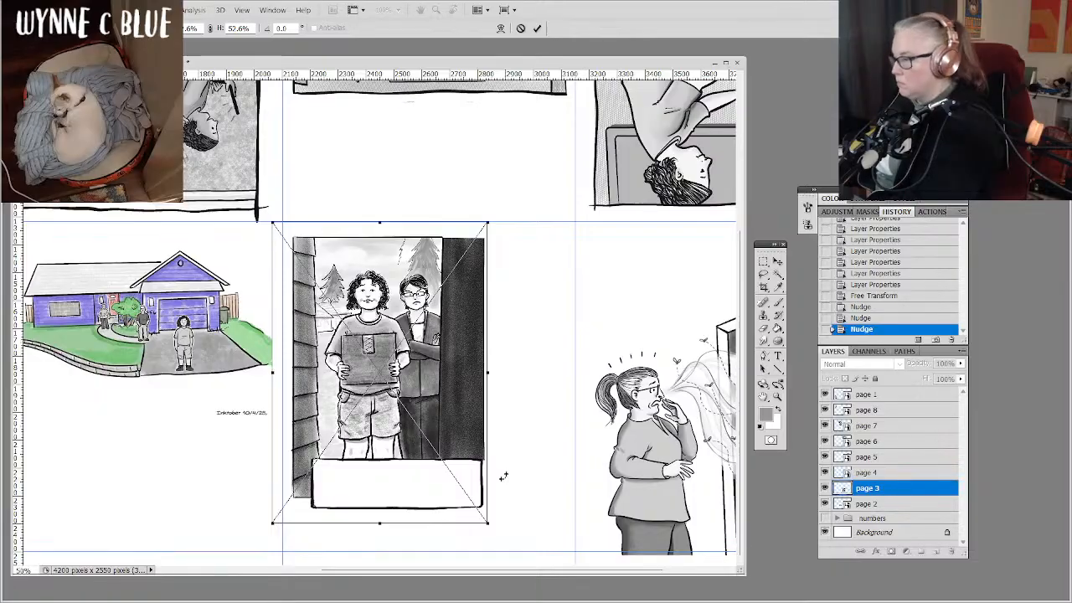
Shift the enlarged page 3 artwork up and slightly left in its cell and apply the transform.
{"action": "key", "text": "shift+Up"}
{"action": "key", "text": "shift+Up"}
{"action": "key", "text": "shift+Up"}
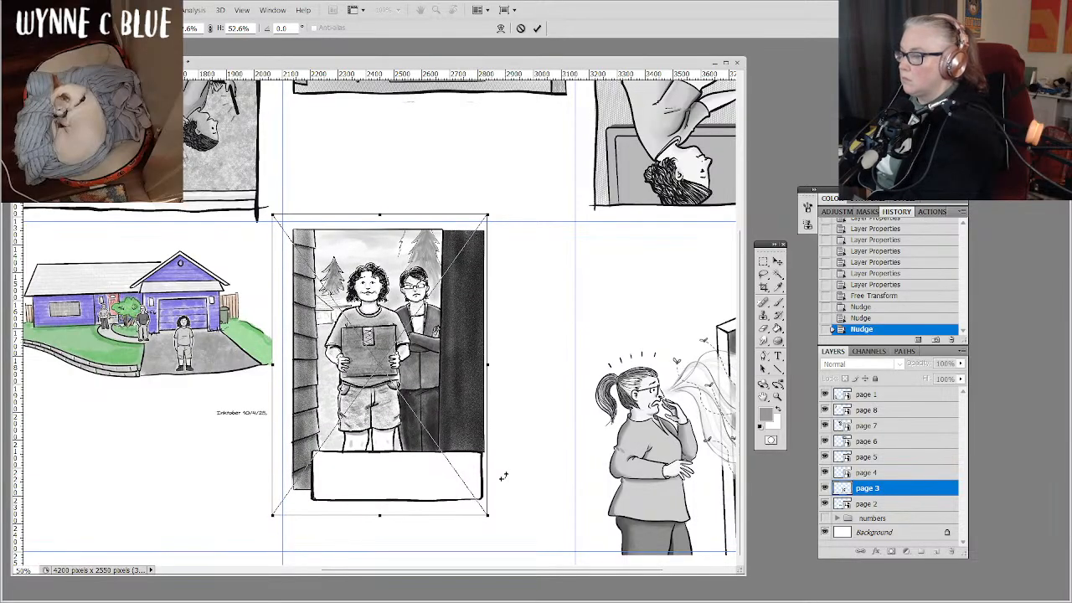
{"action": "key", "text": "shift+Left"}
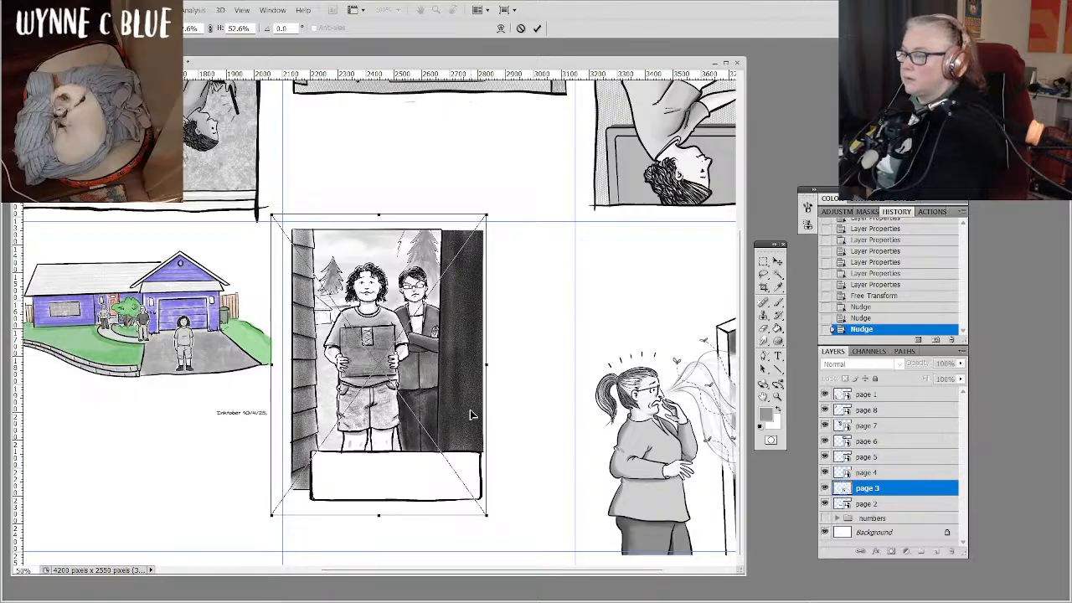
{"action": "key", "text": "Return"}
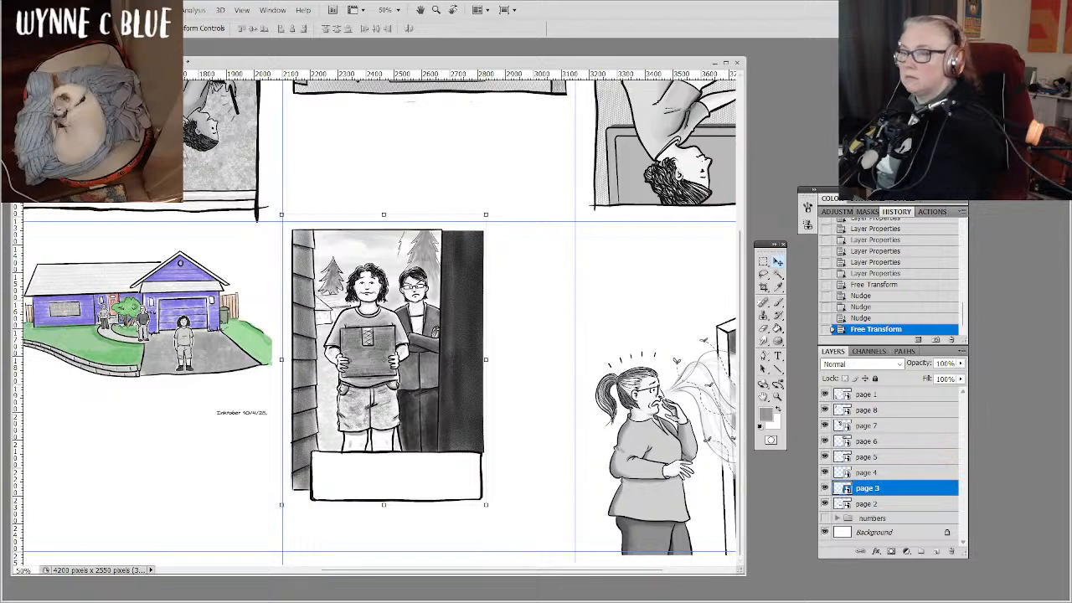
Rotate the page 4 artwork of the woman beside the door by 2.6 degrees clockwise.
{"action": "scroll", "coordinate": [377, 321], "scroll_direction": "up", "scroll_amount": 1}
{"action": "scroll", "coordinate": [377, 321], "scroll_direction": "right", "scroll_amount": 4}
{"action": "scroll", "coordinate": [376, 321], "scroll_direction": "down", "scroll_amount": 1}
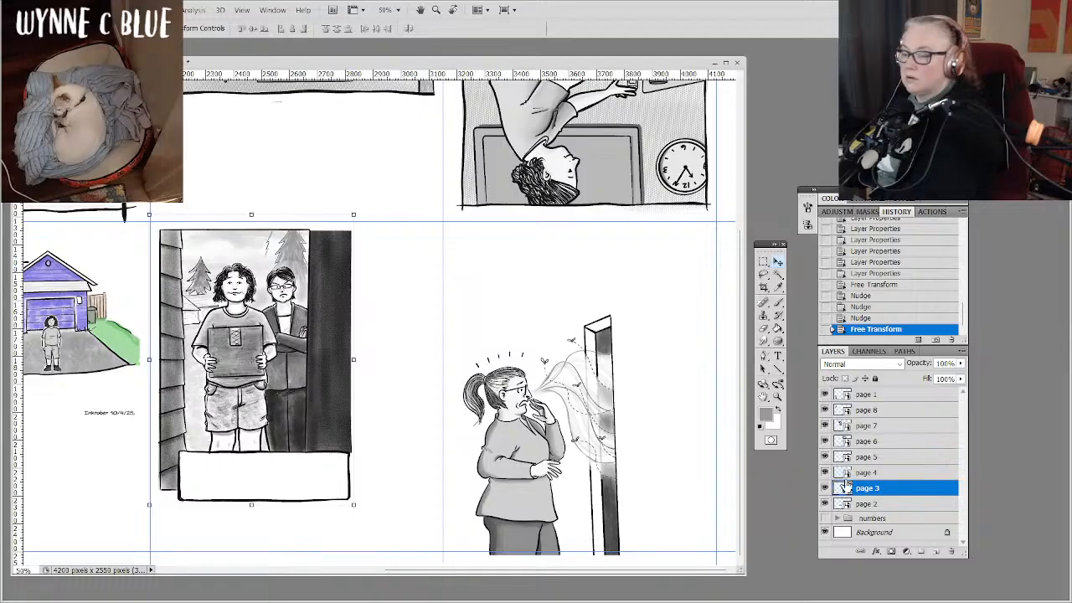
{"action": "left_click", "coordinate": [862, 474]}
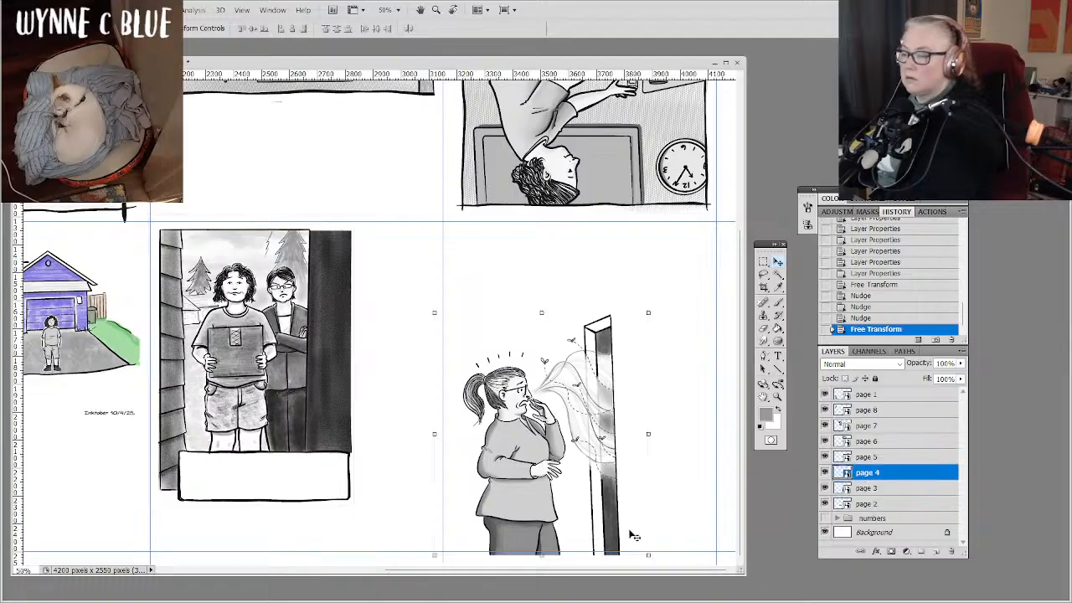
{"action": "left_click", "coordinate": [656, 306]}
{"action": "left_click_drag", "start_coordinate": [656, 306], "coordinate": [664, 310]}
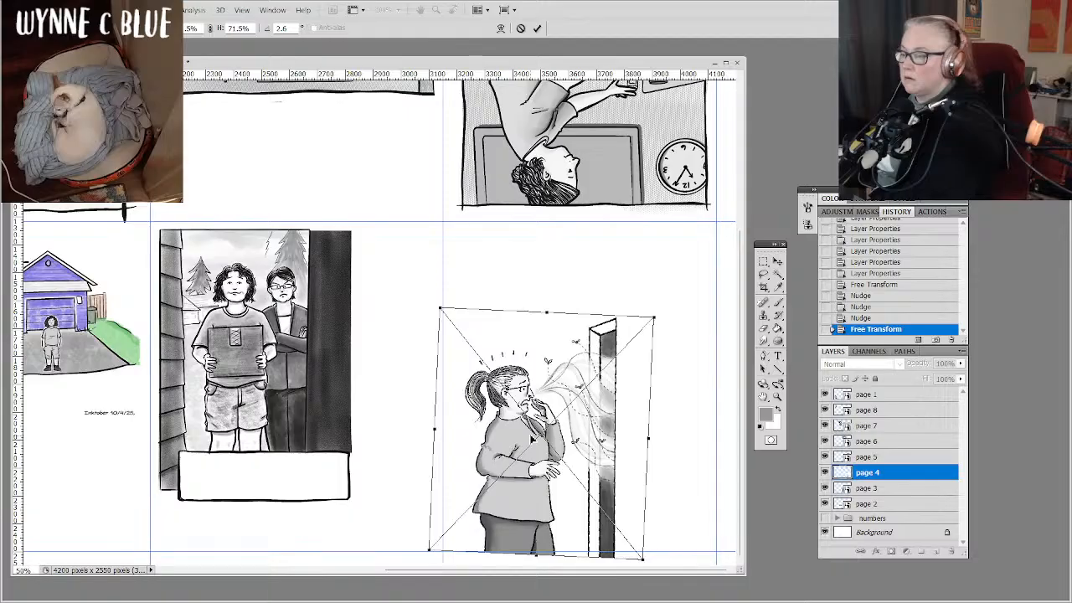
{"action": "double_click", "coordinate": [533, 438]}
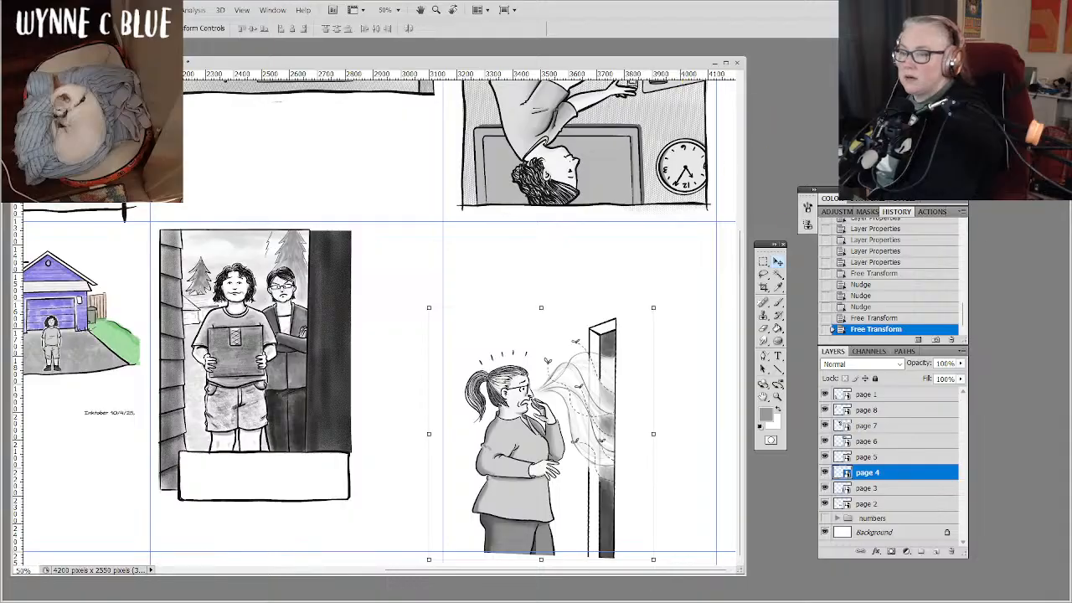
Scale the page 1 artwork of the waving woman down proportionally to 55.5%, keeping its lower-left corner in place, and apply the transform.
{"action": "key", "text": "ctrl+minus"}
{"action": "key", "text": "ctrl+minus"}
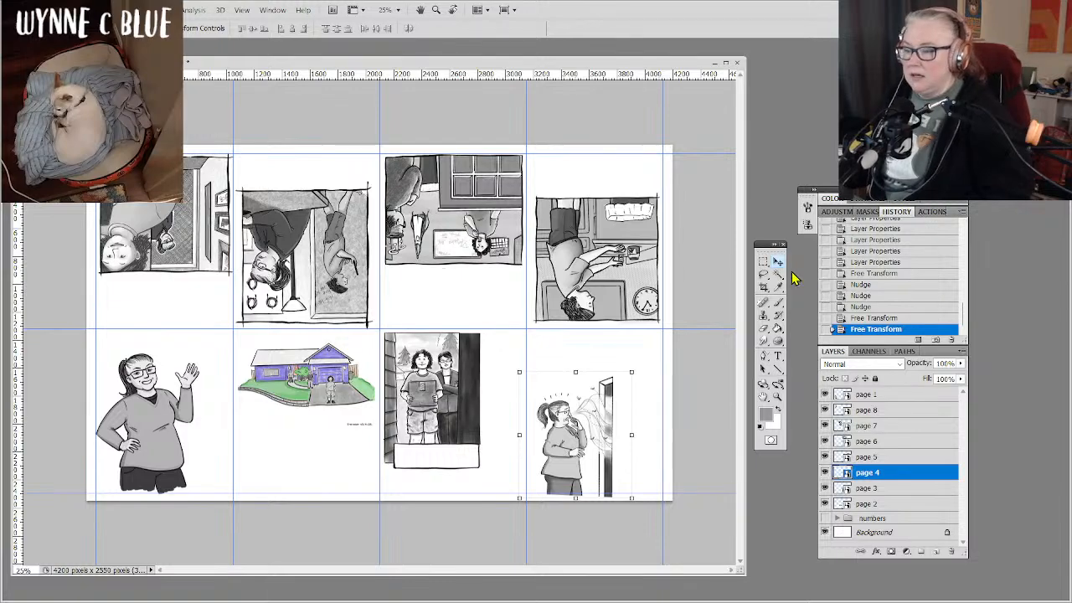
{"action": "left_click", "coordinate": [867, 395]}
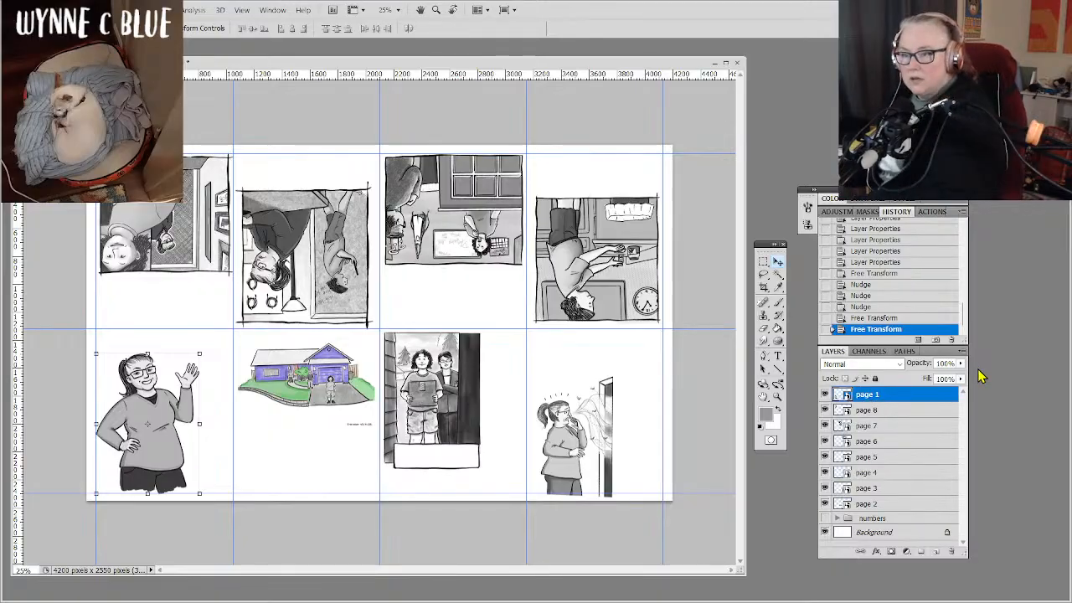
{"action": "key", "text": "ctrl+plus"}
{"action": "key", "text": "ctrl+plus"}
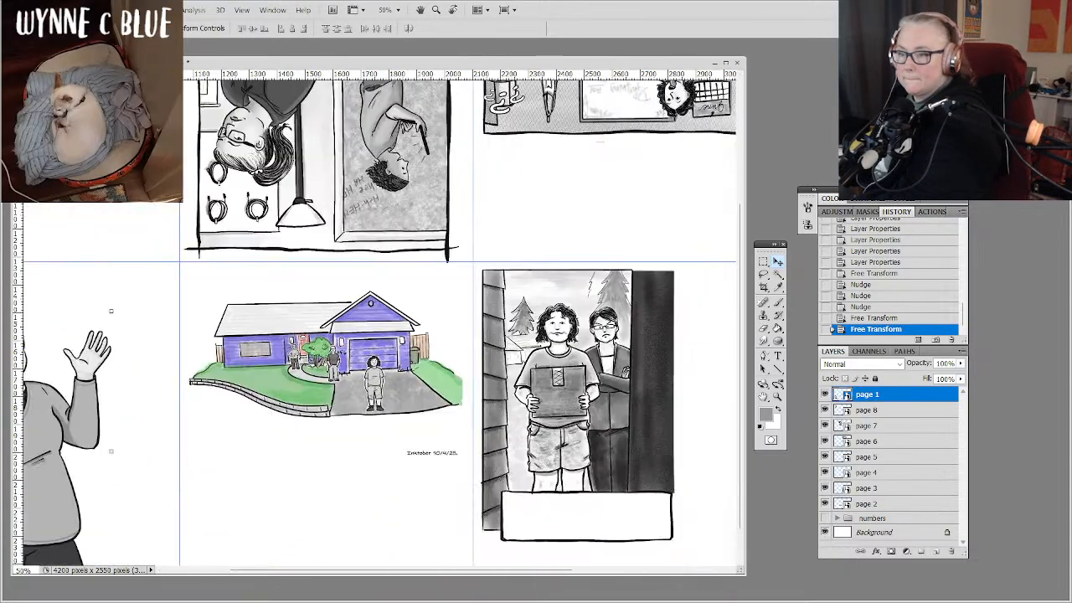
{"action": "left_click_drag", "start_coordinate": [318, 352], "coordinate": [456, 311]}
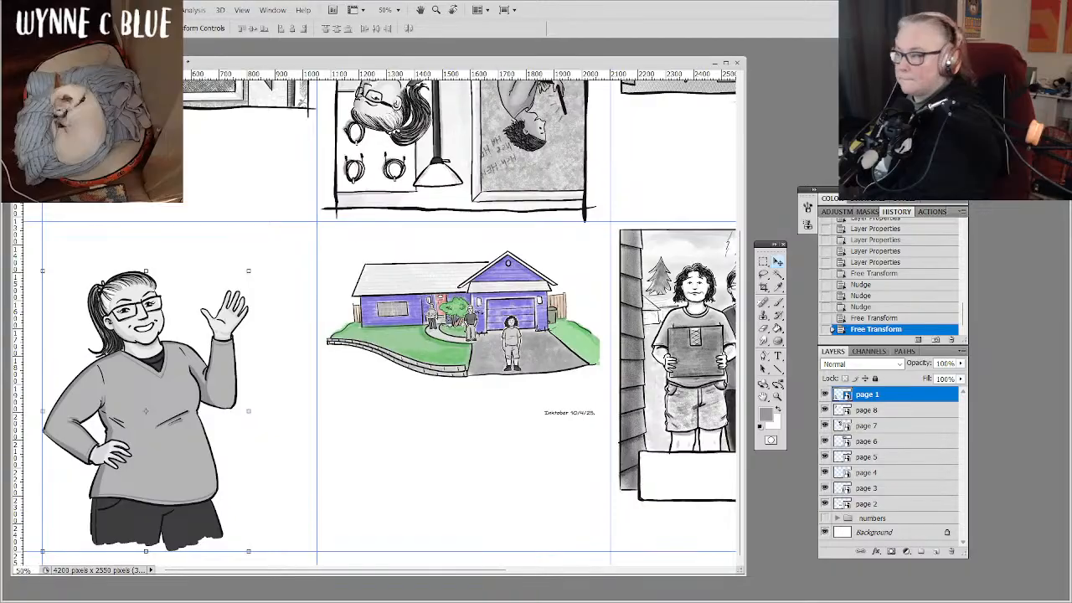
{"action": "key", "text": "ctrl+plus"}
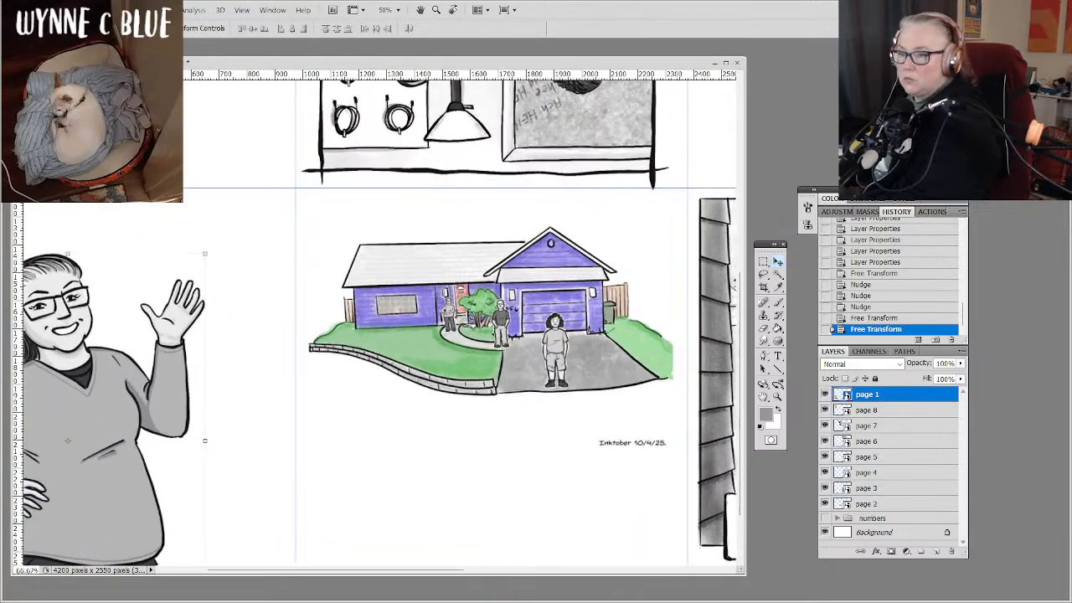
{"action": "left_click_drag", "start_coordinate": [335, 394], "coordinate": [454, 312]}
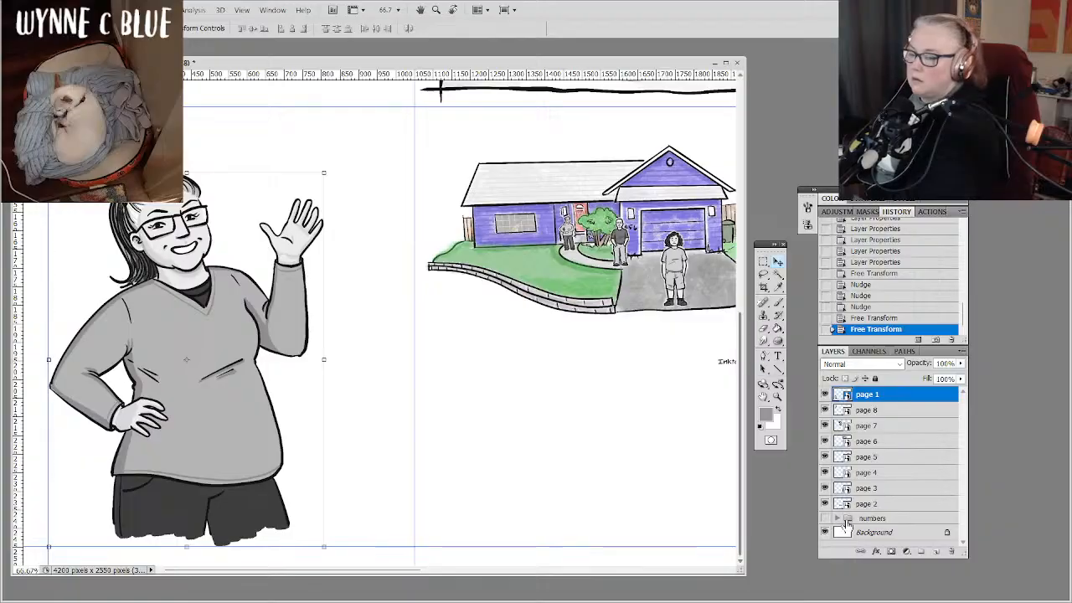
{"action": "left_click", "coordinate": [778, 355]}
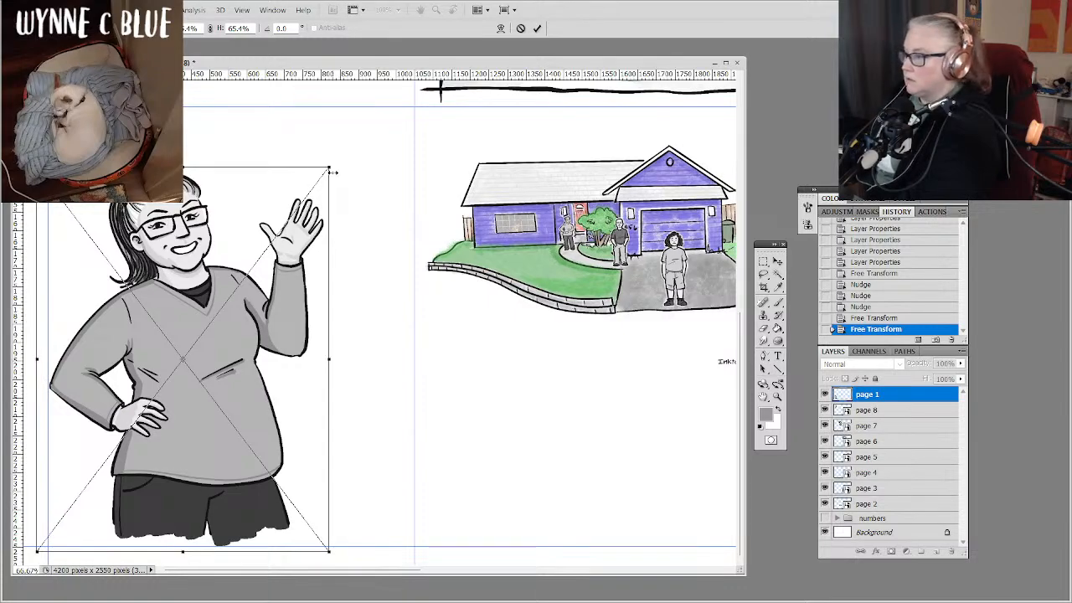
{"action": "left_click_drag", "start_coordinate": [331, 169], "coordinate": [290, 230]}
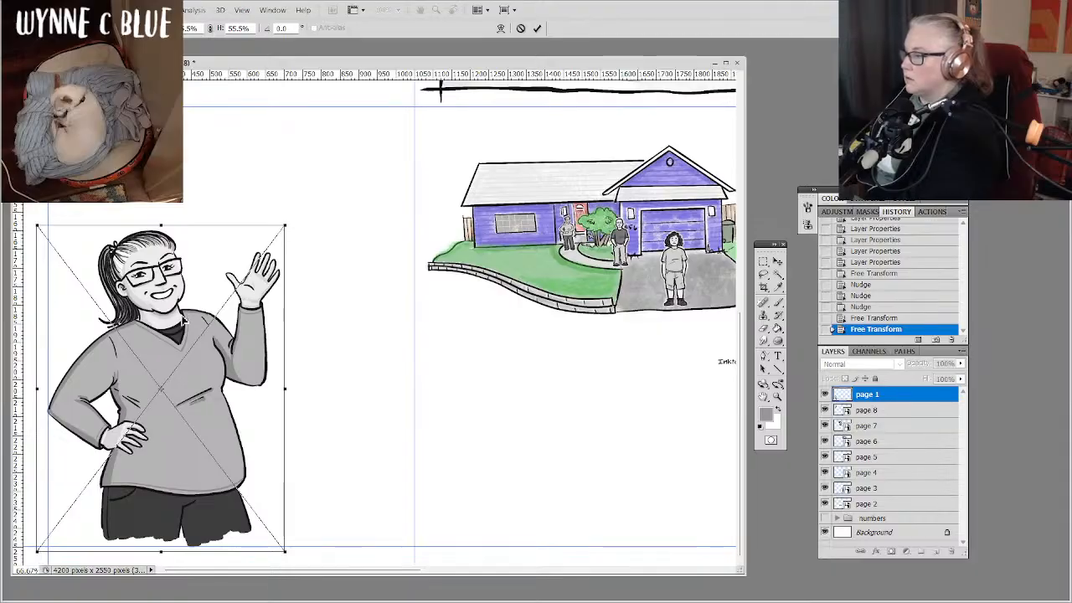
{"action": "key", "text": "Return"}
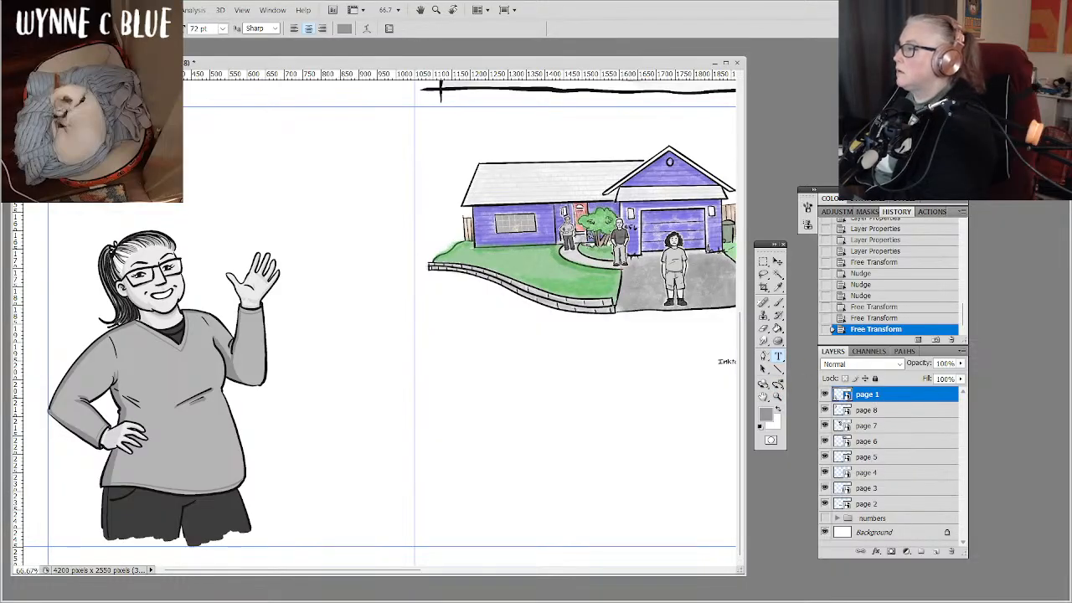
Set the Type tool's font to LetterOMatic!
{"action": "left_click", "coordinate": [115, 28]}
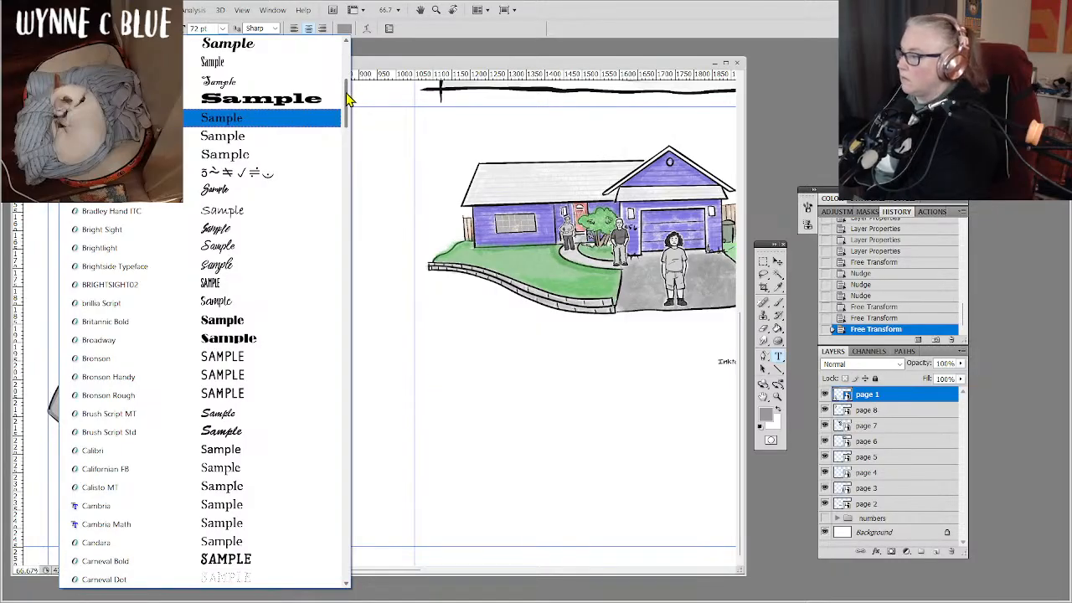
{"action": "left_click_drag", "start_coordinate": [347, 99], "coordinate": [352, 335]}
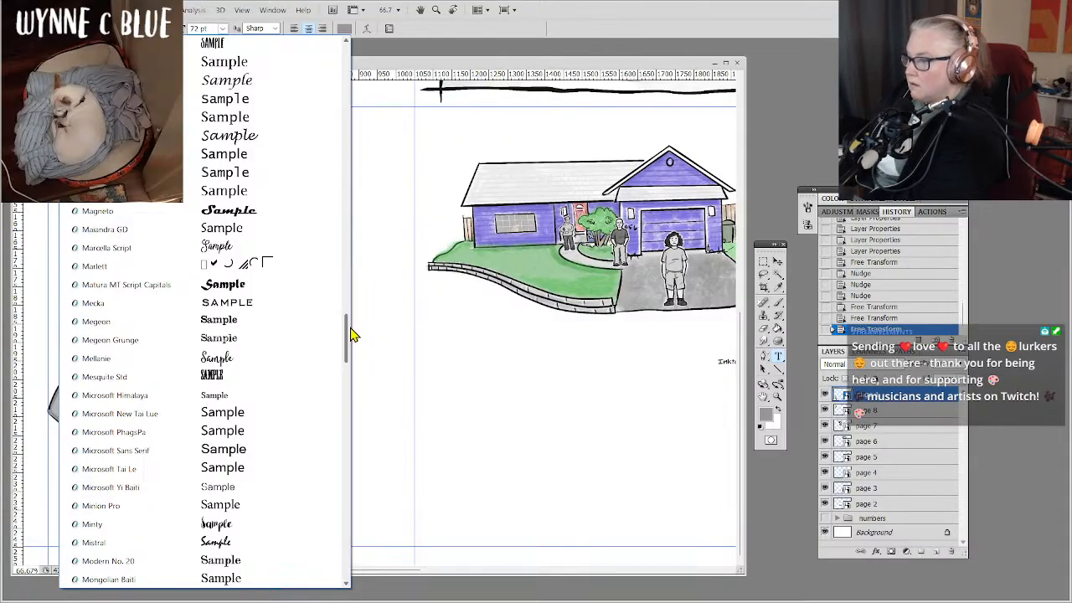
{"action": "mouse_move", "coordinate": [351, 335]}
{"action": "left_mouse_down"}
{"action": "mouse_move", "coordinate": [352, 458]}
{"action": "mouse_move", "coordinate": [320, 230]}
{"action": "mouse_move", "coordinate": [351, 155]}
{"action": "mouse_move", "coordinate": [354, 115]}
{"action": "mouse_move", "coordinate": [368, 247]}
{"action": "left_mouse_up"}
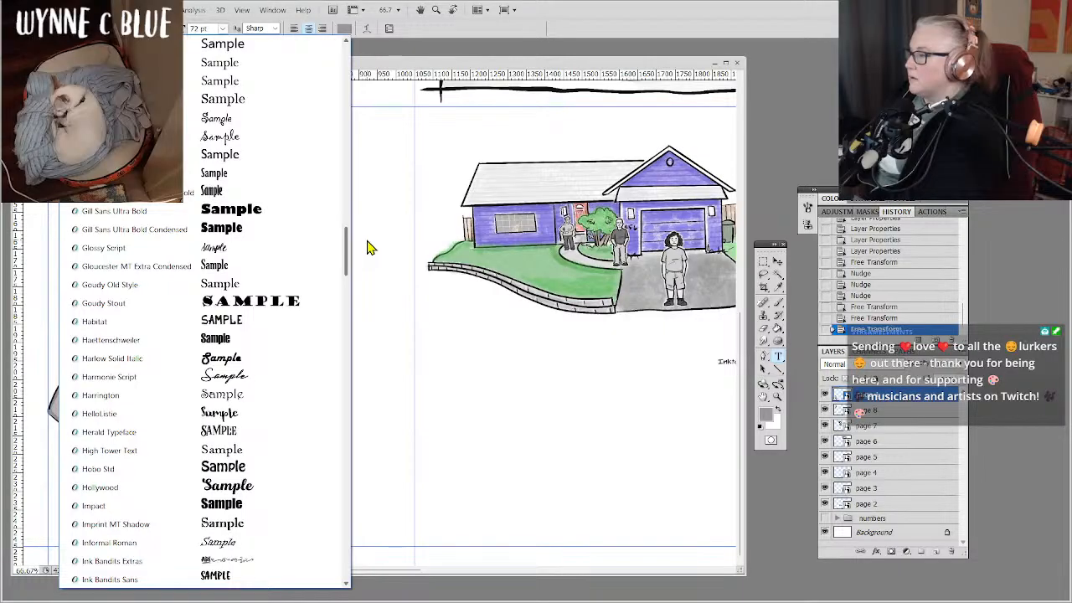
{"action": "left_click_drag", "start_coordinate": [368, 247], "coordinate": [356, 293]}
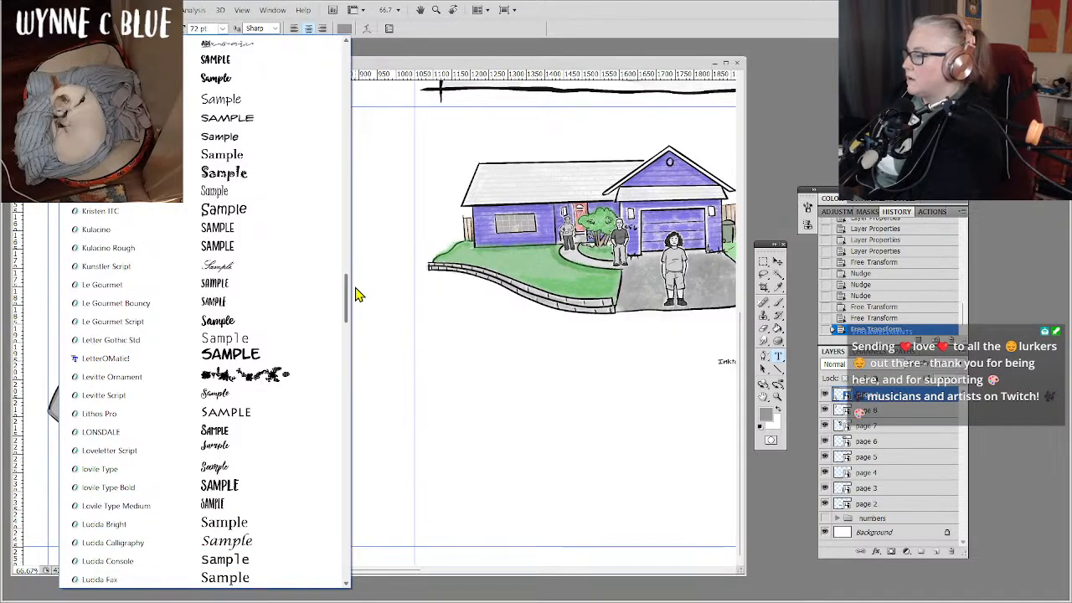
{"action": "left_click", "coordinate": [241, 357]}
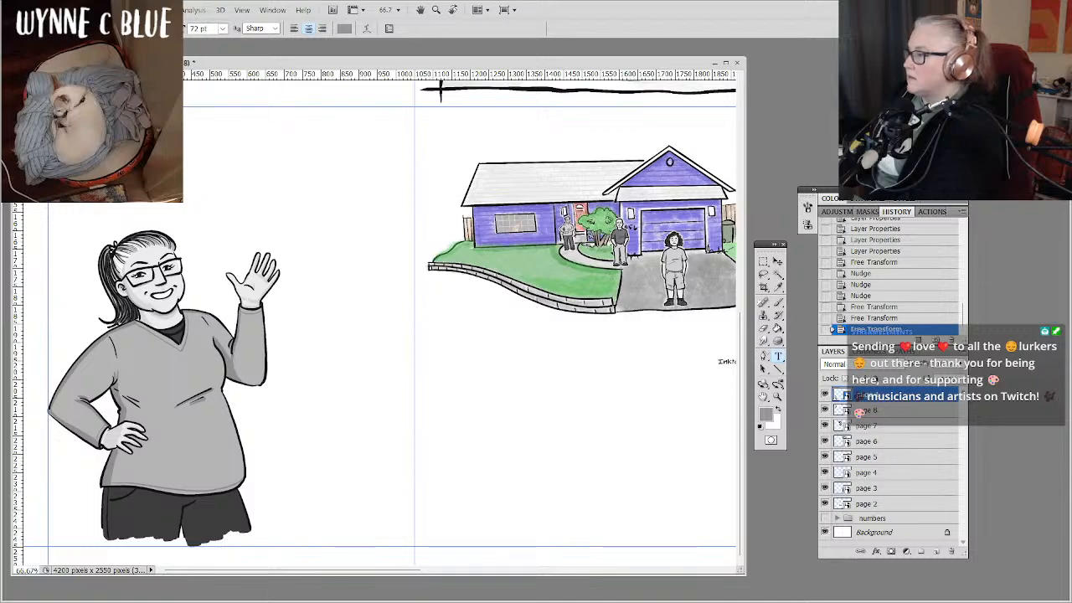
Set the text size to 60 pt and reset the text colour to black.
{"action": "left_click", "coordinate": [223, 28]}
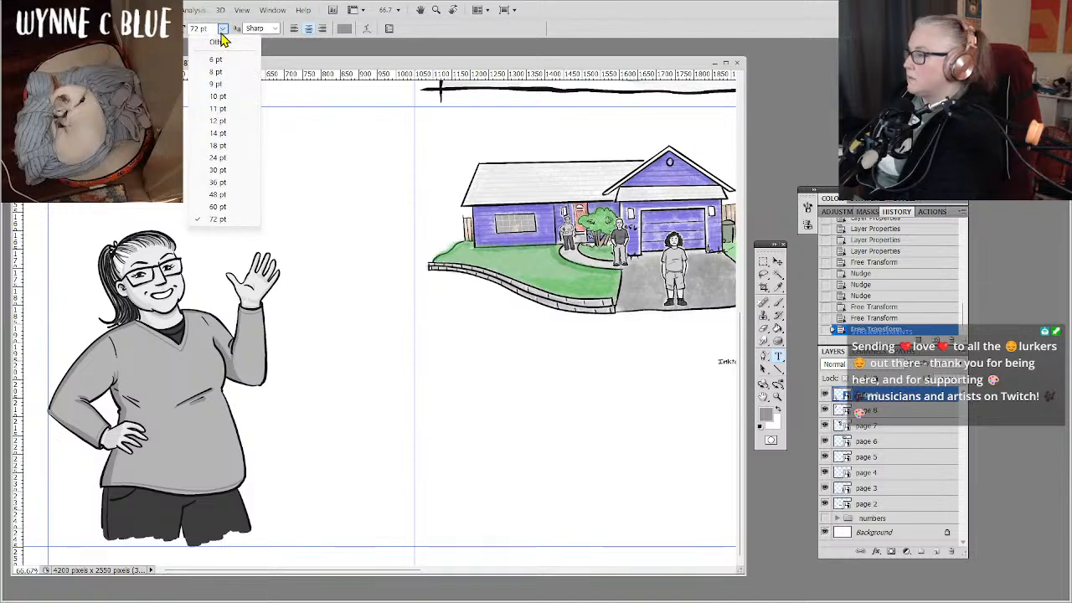
{"action": "left_click", "coordinate": [218, 207]}
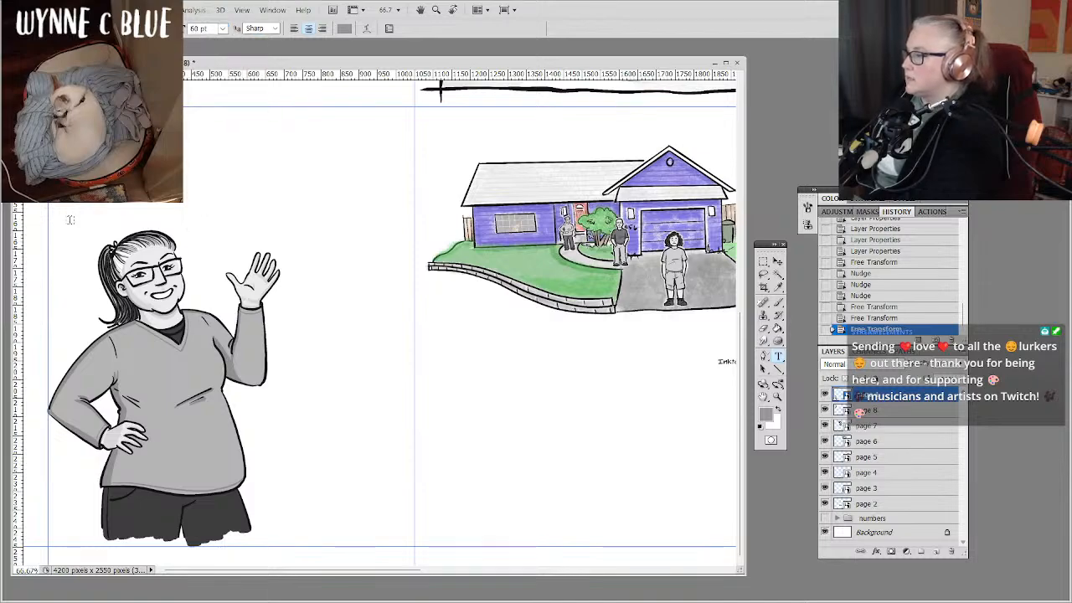
{"action": "left_click", "coordinate": [761, 429]}
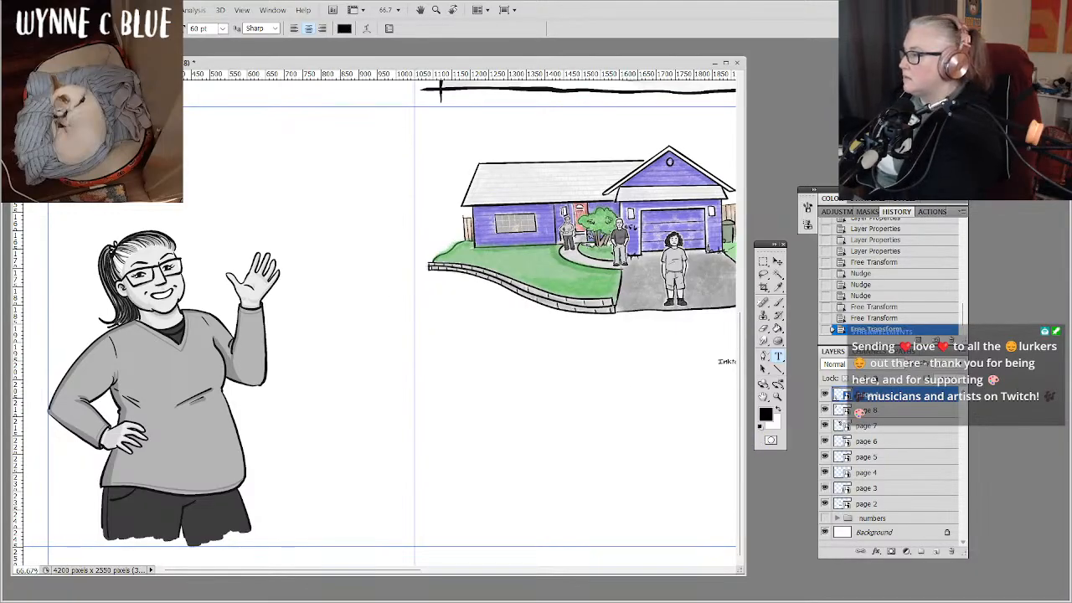
Add the left-aligned 36 pt title word "Adjusting" above the waving woman on page 1 and shift it up and left inside the cell.
{"action": "left_click", "coordinate": [306, 377]}
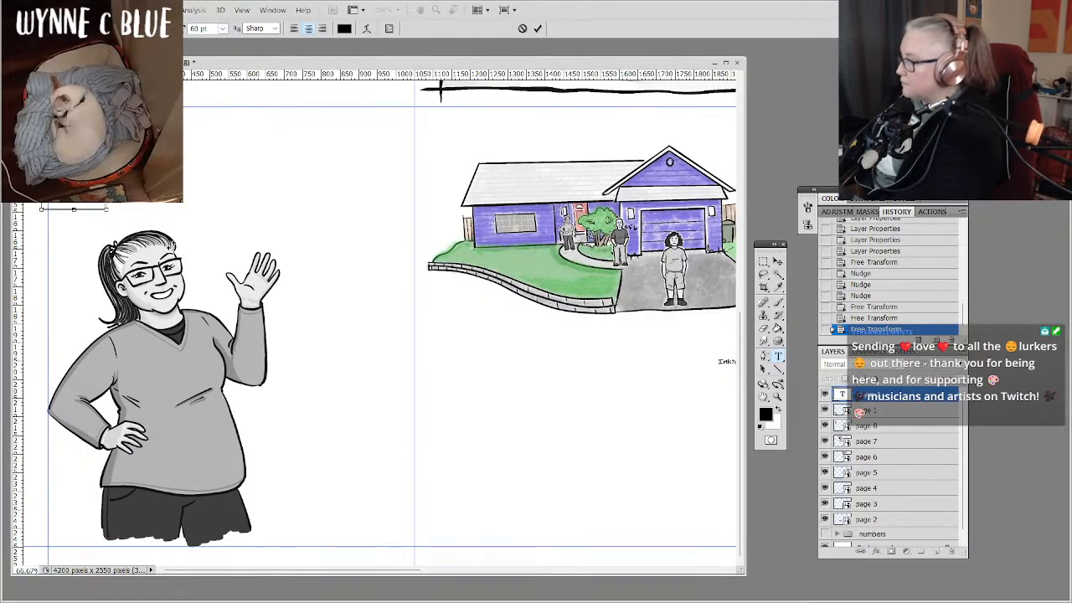
{"action": "left_click", "coordinate": [222, 28]}
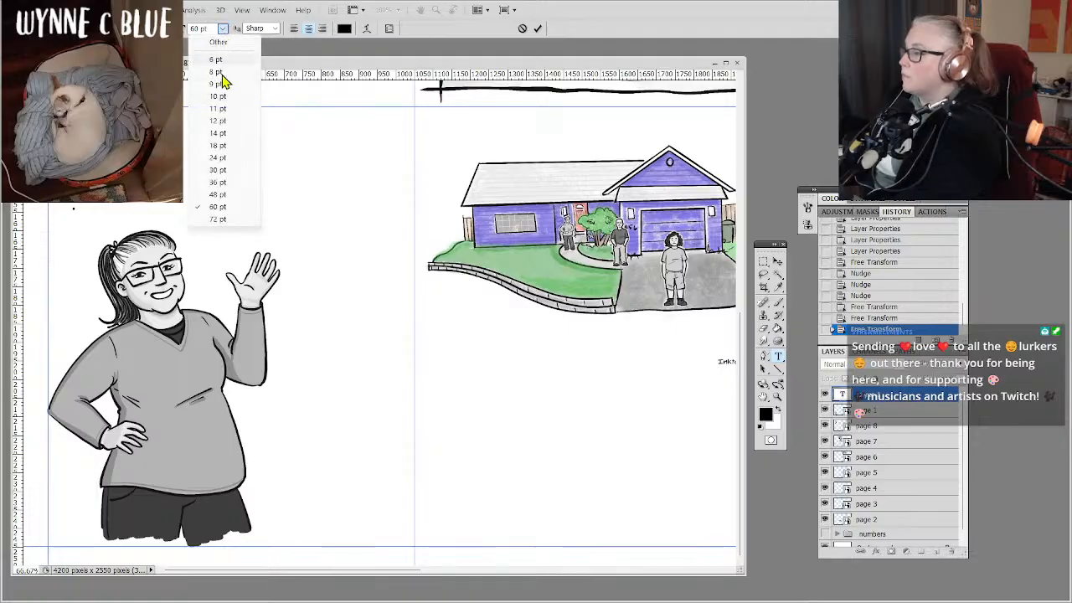
{"action": "left_click", "coordinate": [223, 183]}
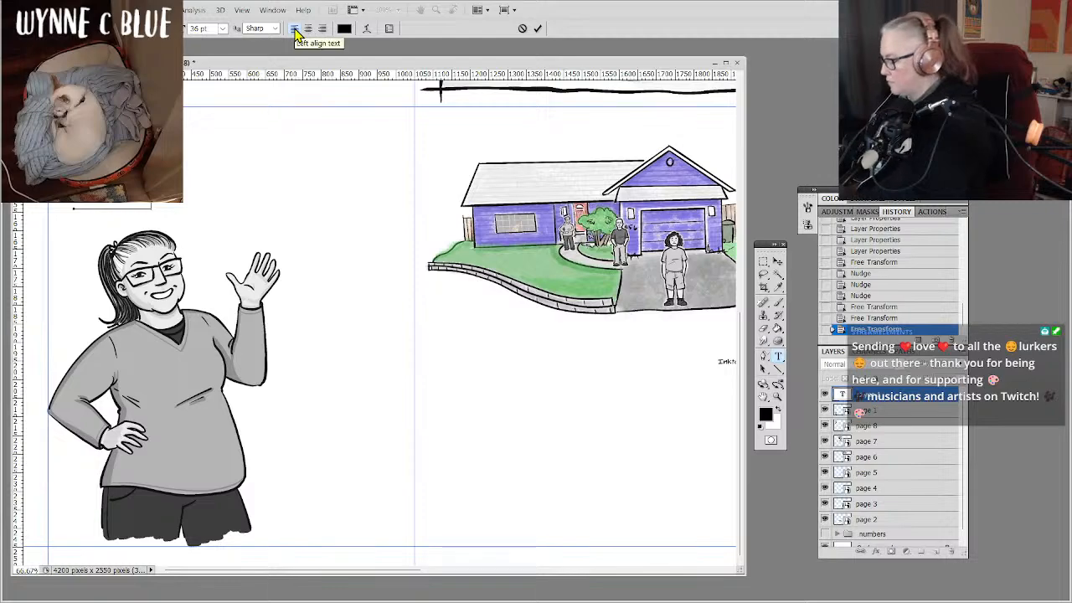
{"action": "type", "text": "DUSTING"}
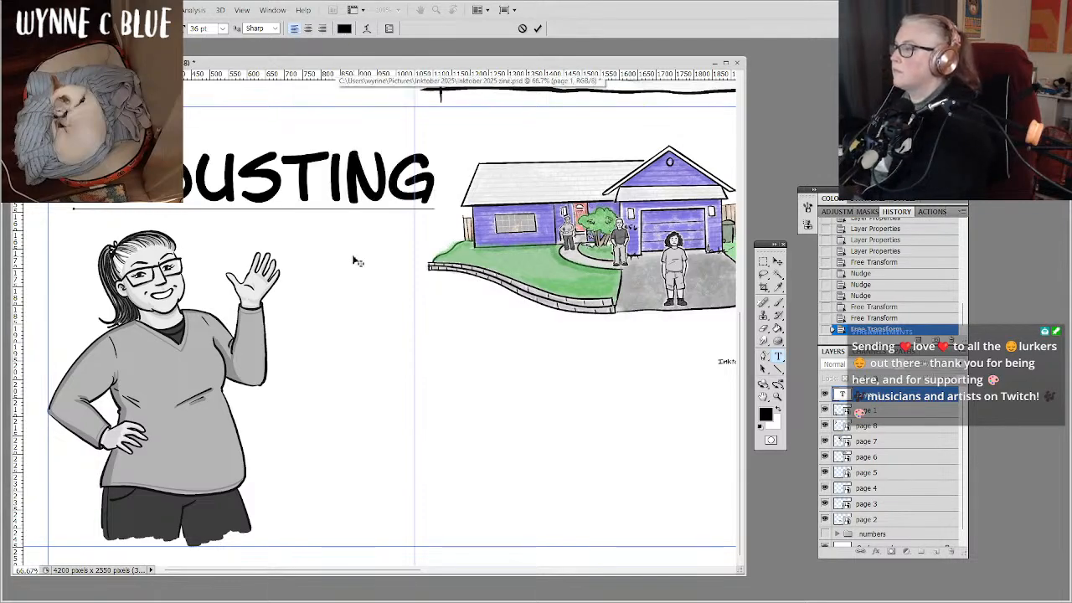
{"action": "left_click_drag", "start_coordinate": [356, 261], "coordinate": [327, 234]}
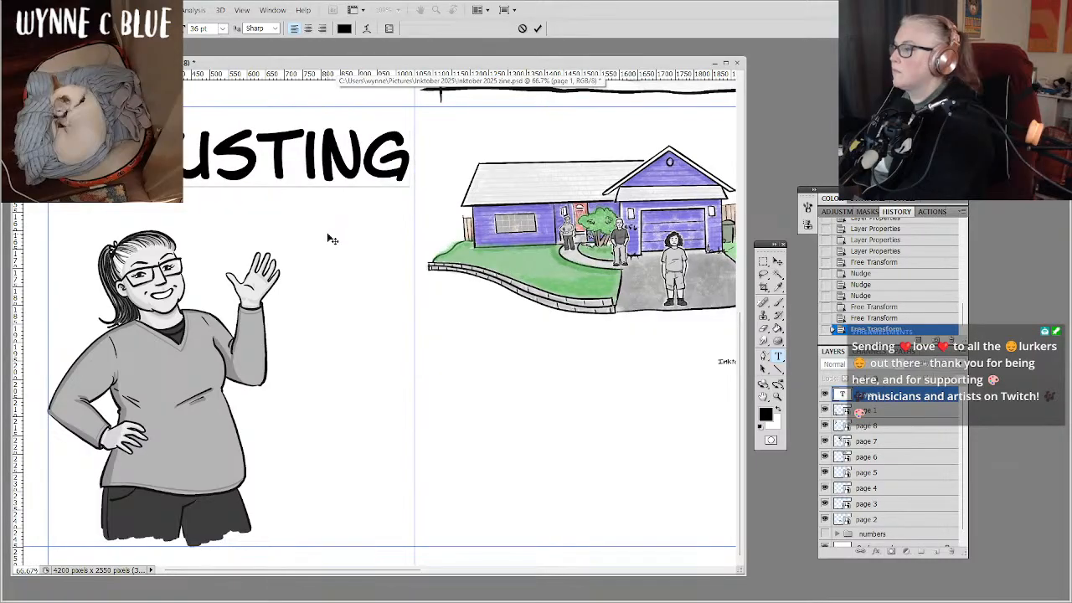
Reduce the title word "Adjusting" to 30 pt, shift it slightly up and right, and commit the text.
{"action": "double_click", "coordinate": [300, 165]}
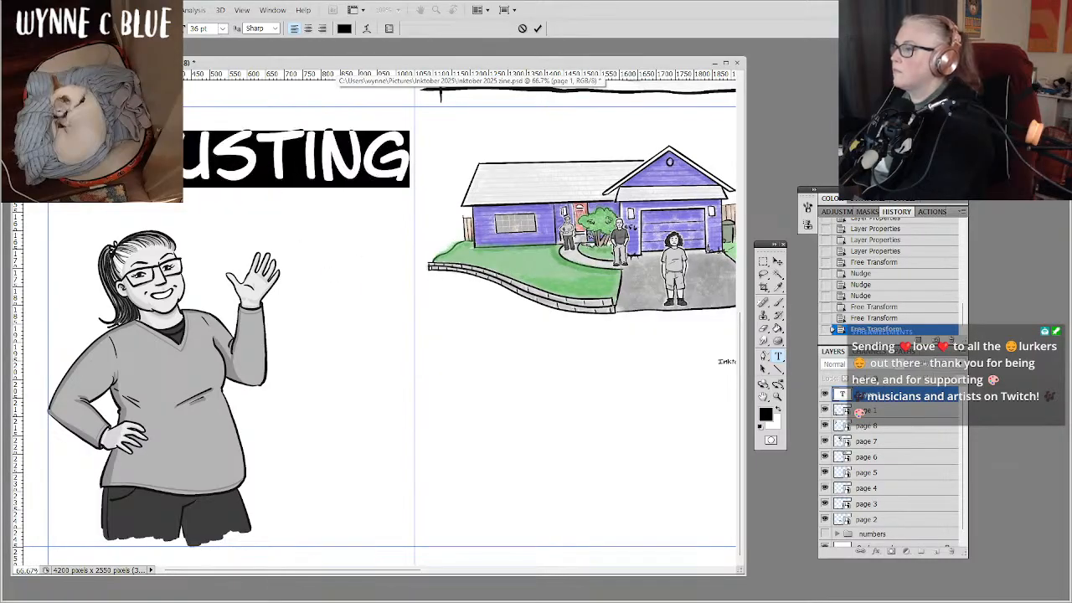
{"action": "left_click", "coordinate": [223, 29]}
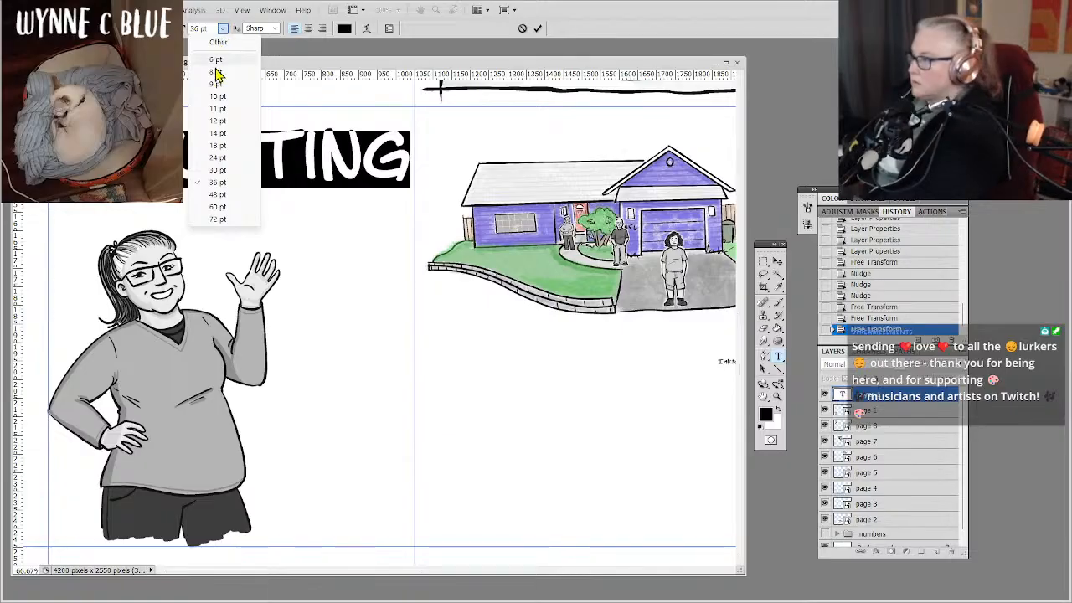
{"action": "left_click", "coordinate": [218, 169]}
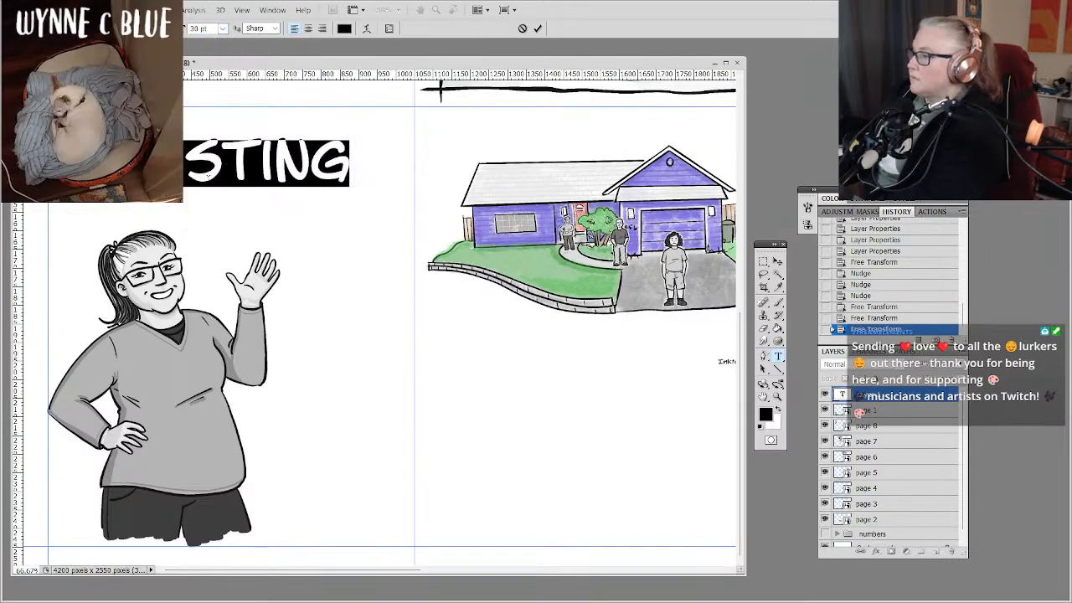
{"action": "left_click_drag", "start_coordinate": [224, 231], "coordinate": [253, 222]}
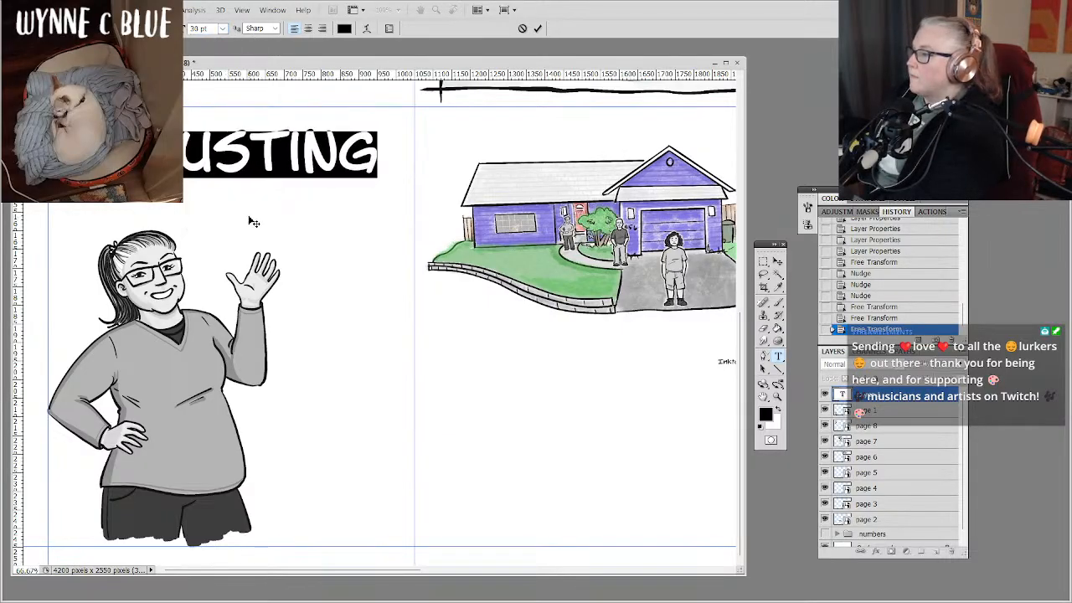
{"action": "left_click", "coordinate": [899, 396]}
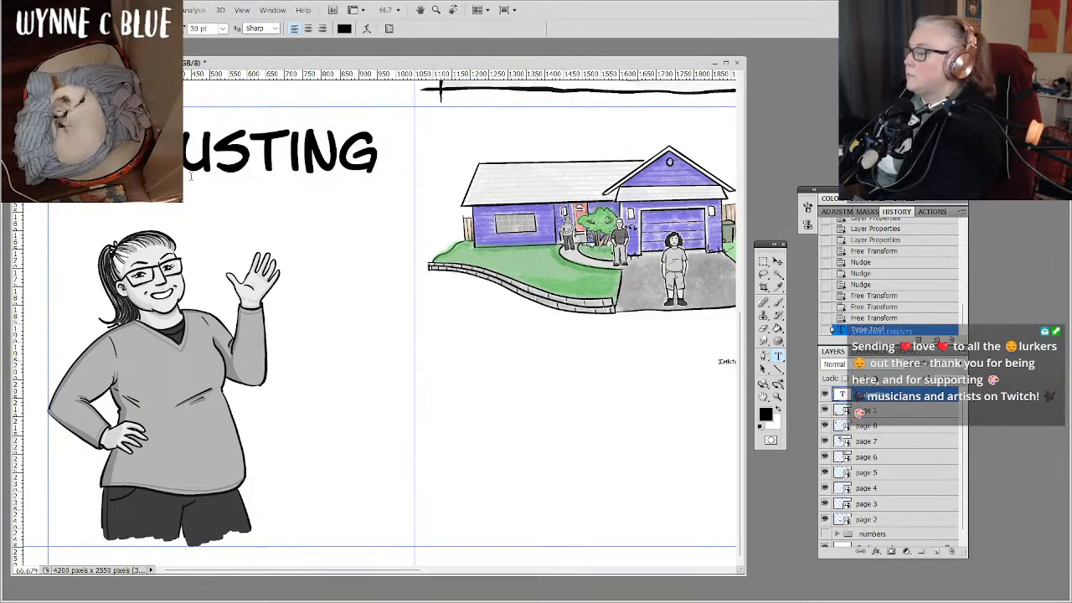
Add the word "Poorly" at 30 pt as a separate text layer directly beneath "Adjusting" and commit it.
{"action": "left_click", "coordinate": [186, 220]}
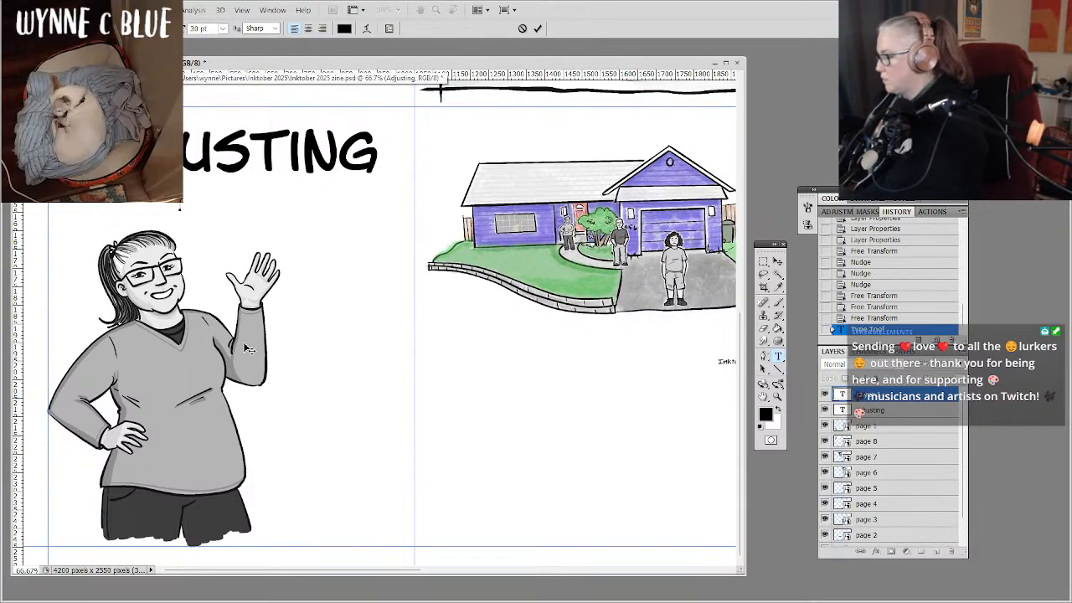
{"action": "type", "text": "POORLY"}
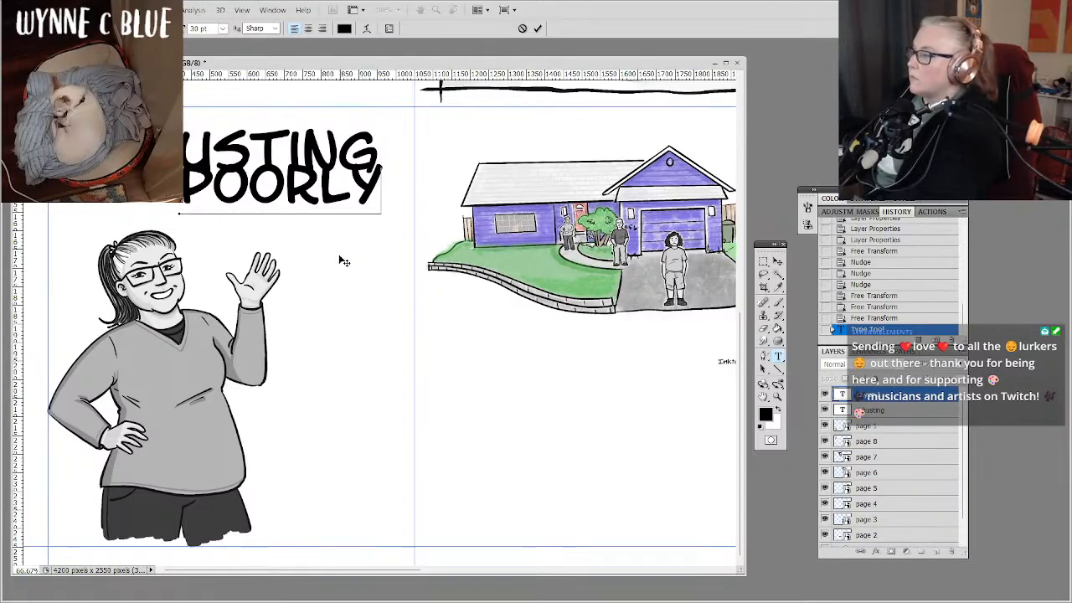
{"action": "left_click_drag", "start_coordinate": [339, 255], "coordinate": [346, 262]}
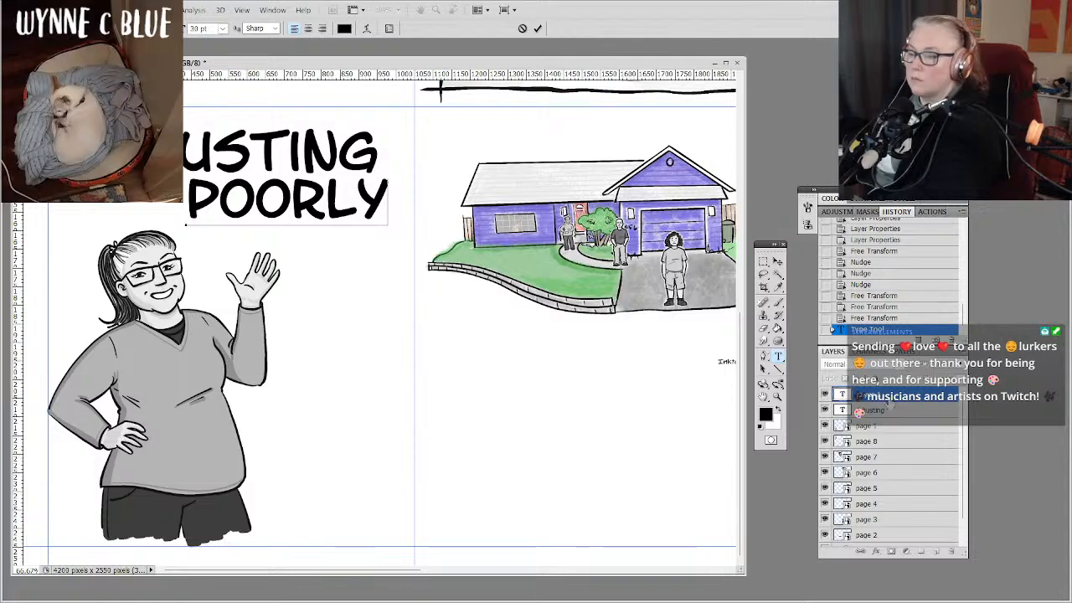
{"action": "left_click", "coordinate": [891, 397]}
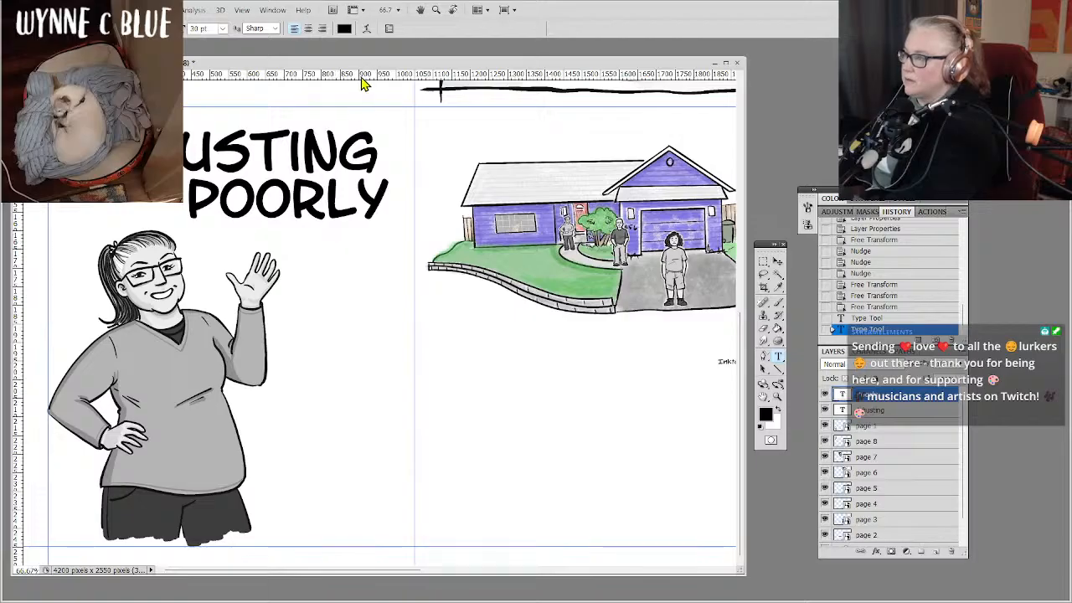
Preview the text warp styles from Arc through Twist on the title word "Poorly".
{"action": "left_click", "coordinate": [367, 29]}
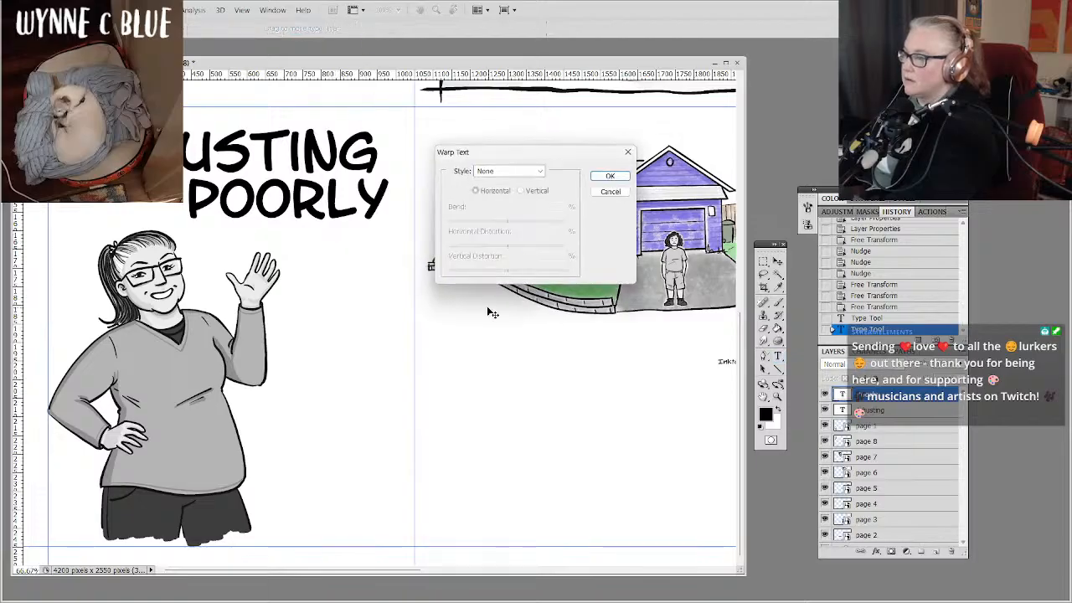
{"action": "left_click", "coordinate": [540, 174]}
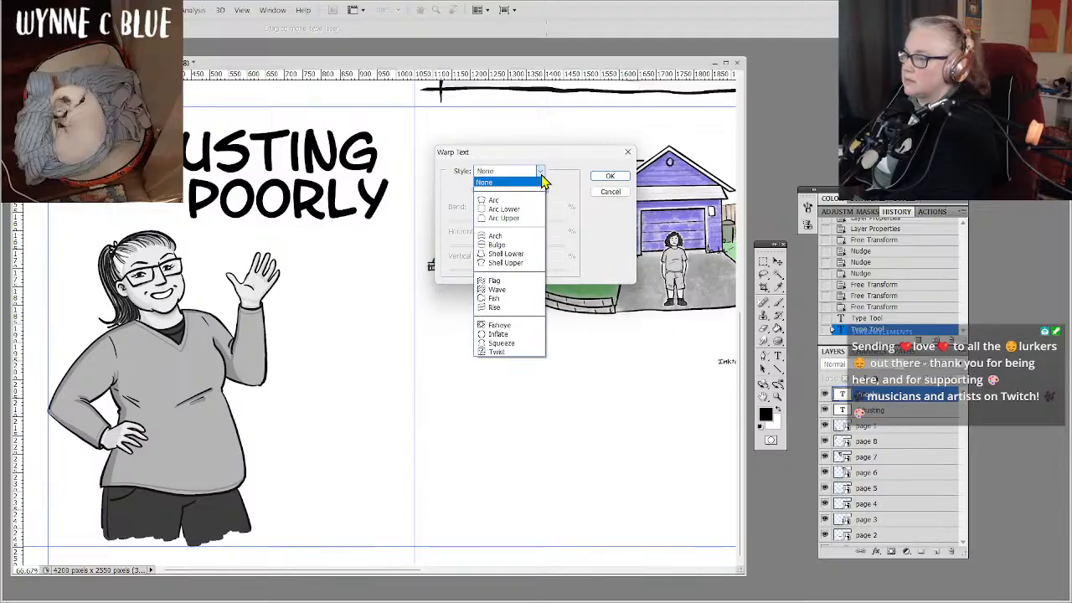
{"action": "key", "text": "Down"}
{"action": "key", "text": "Down"}
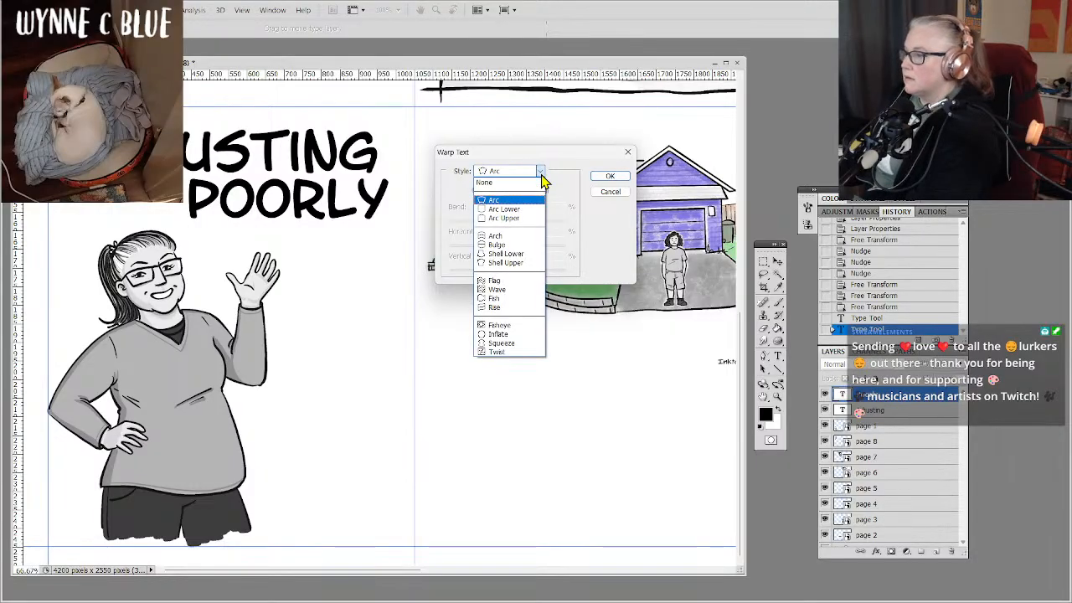
{"action": "key", "text": "Up"}
{"action": "key", "text": "Up"}
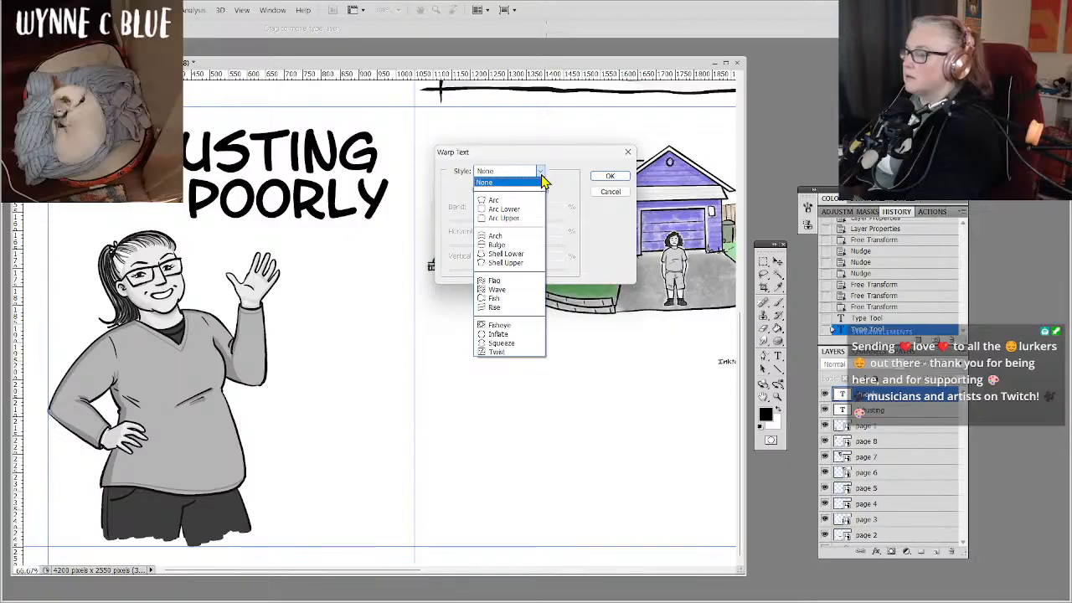
{"action": "key", "text": "Return"}
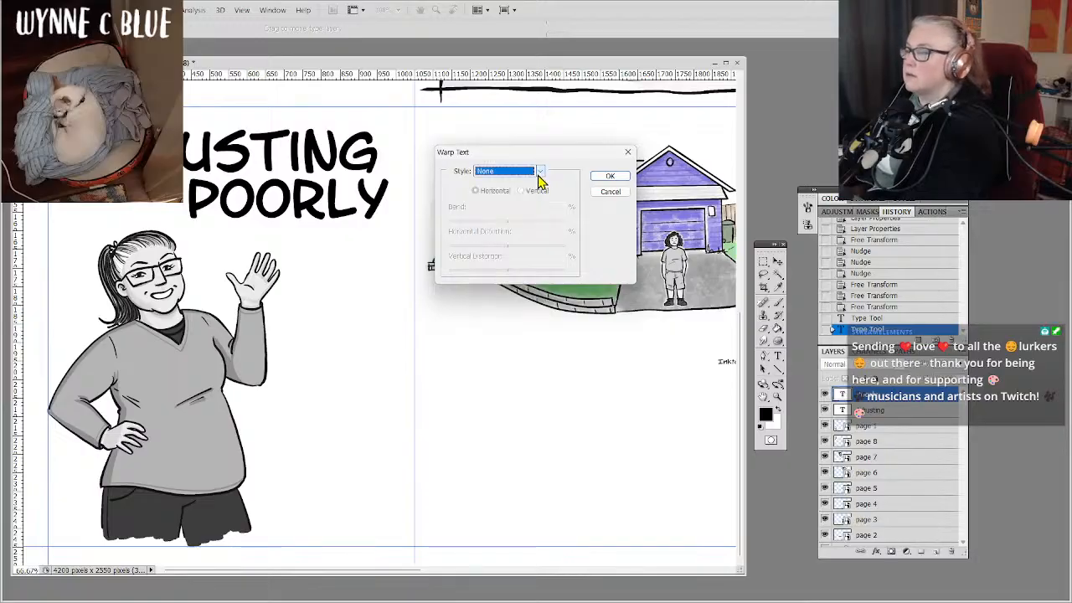
{"action": "key", "text": "Down"}
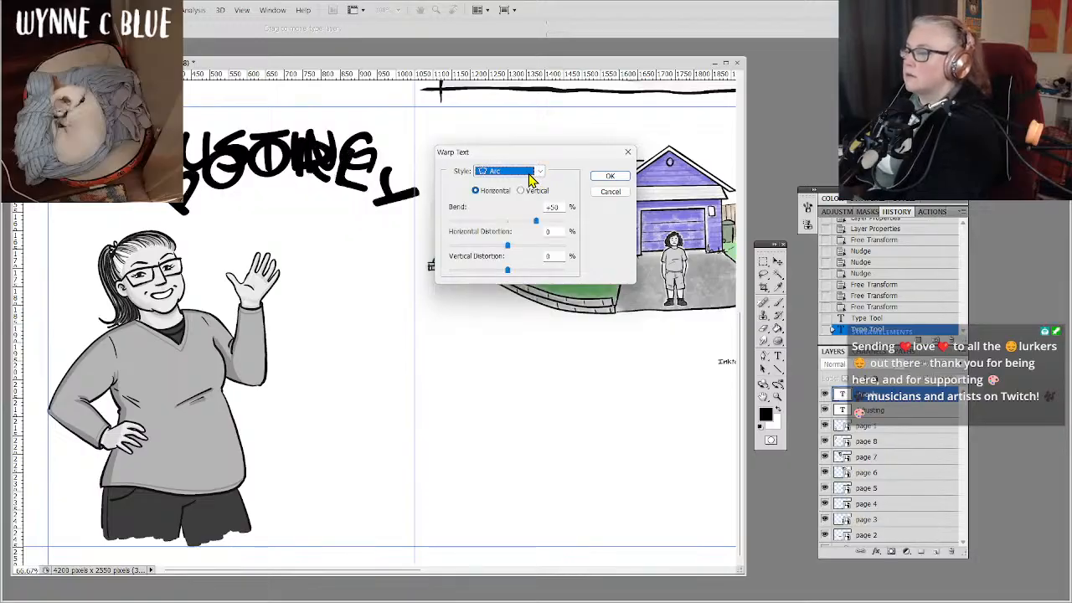
{"action": "key", "text": "Down"}
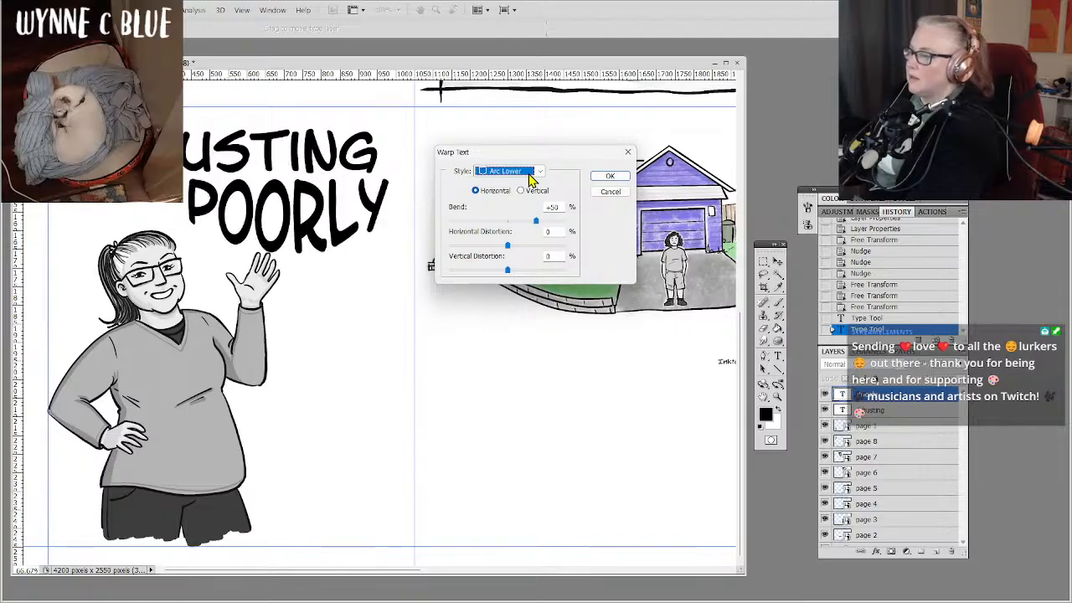
{"action": "key", "text": "Down"}
{"action": "key", "text": "Down"}
{"action": "key", "text": "Down"}
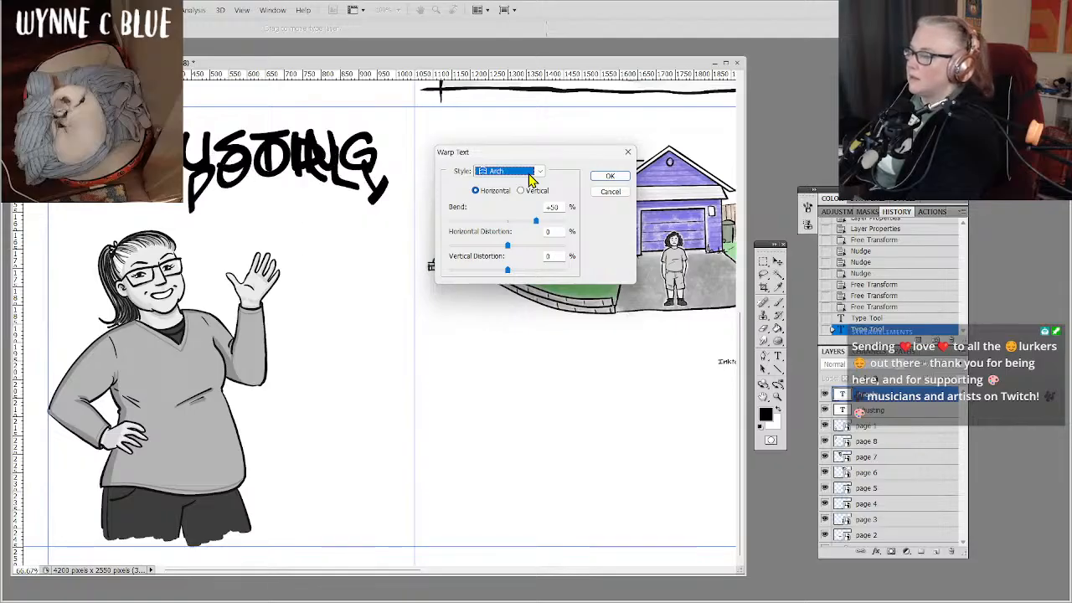
{"action": "key", "text": "Down"}
{"action": "key", "text": "Down"}
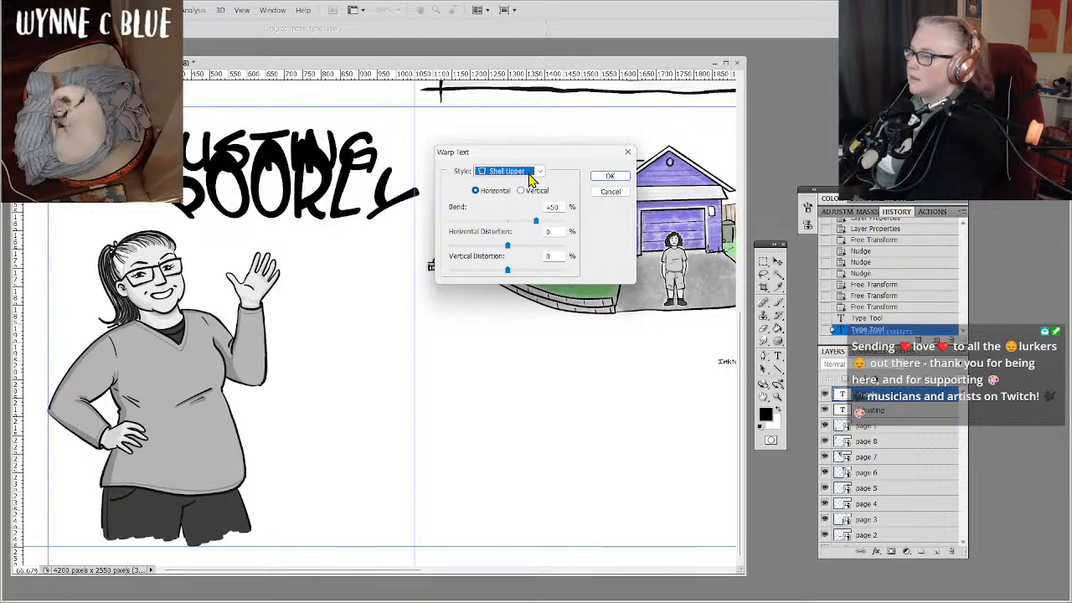
{"action": "key", "text": "Down"}
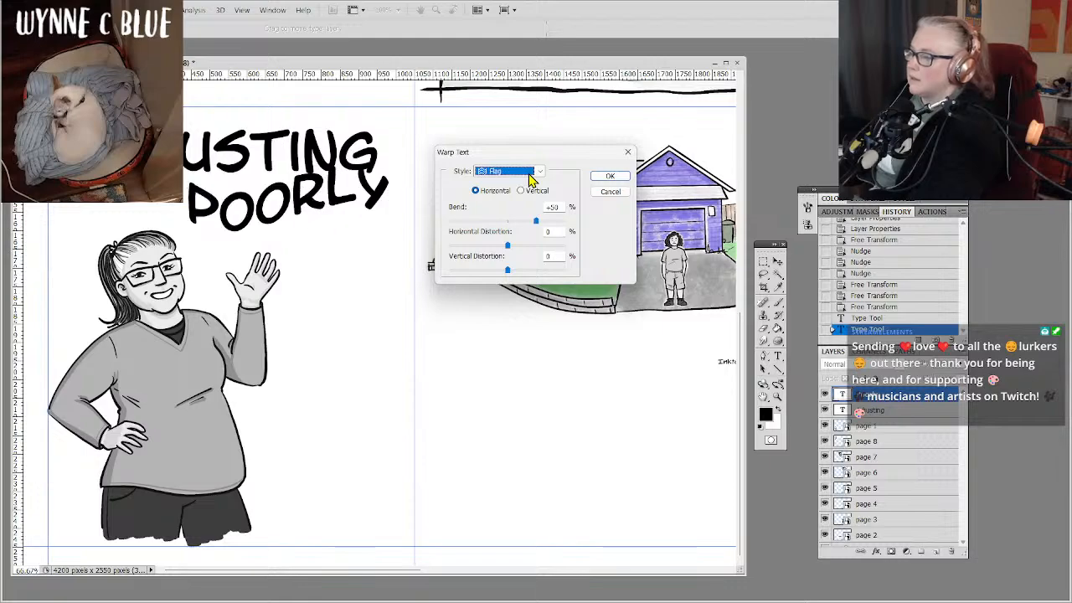
{"action": "key", "text": "Down"}
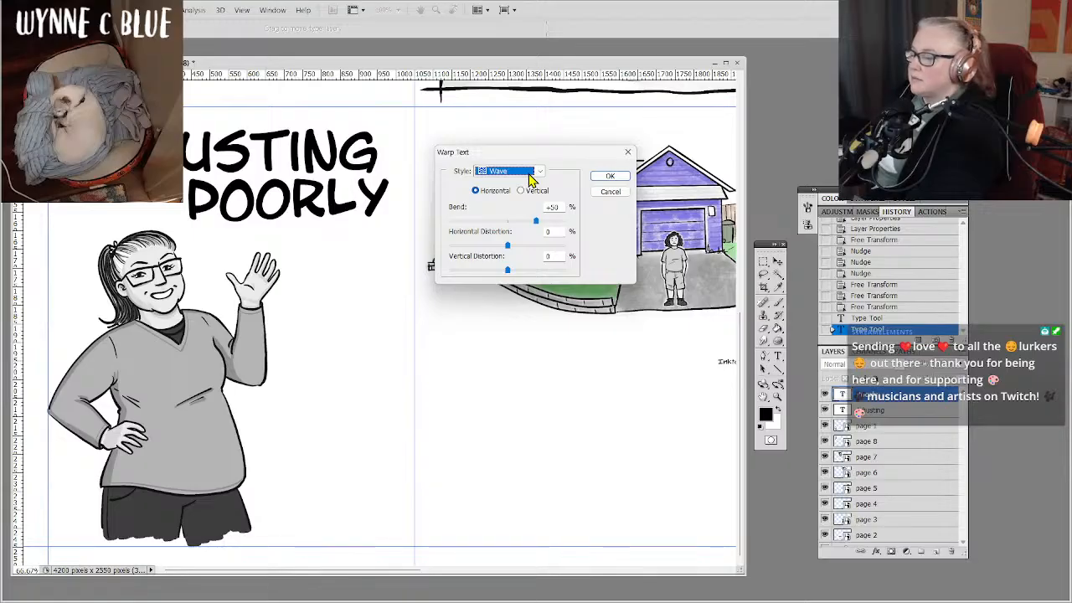
{"action": "key", "text": "Down"}
{"action": "key", "text": "Down"}
{"action": "key", "text": "Down"}
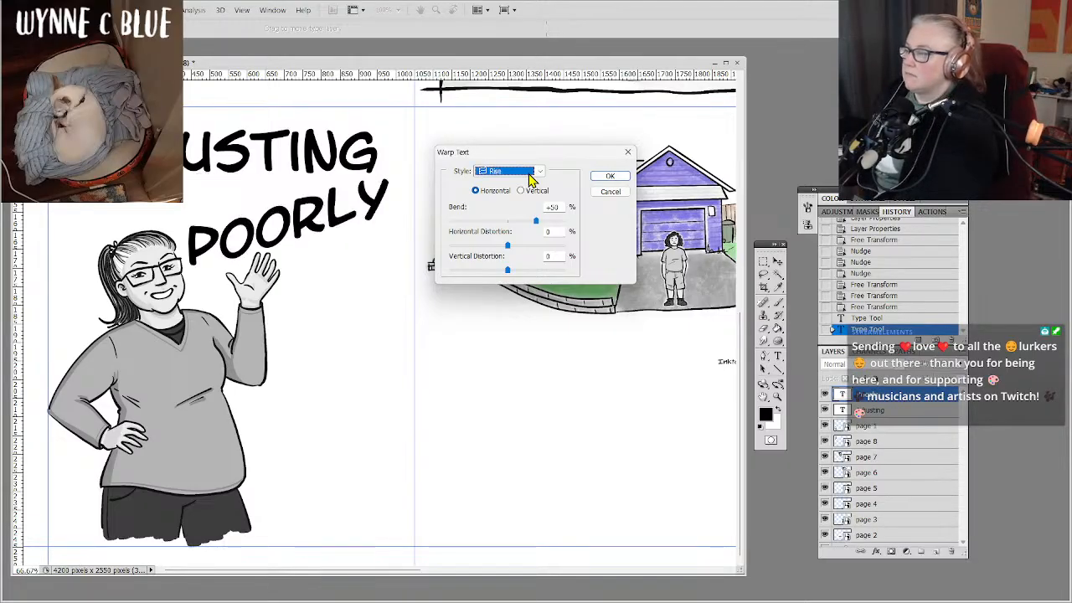
{"action": "key", "text": "Down"}
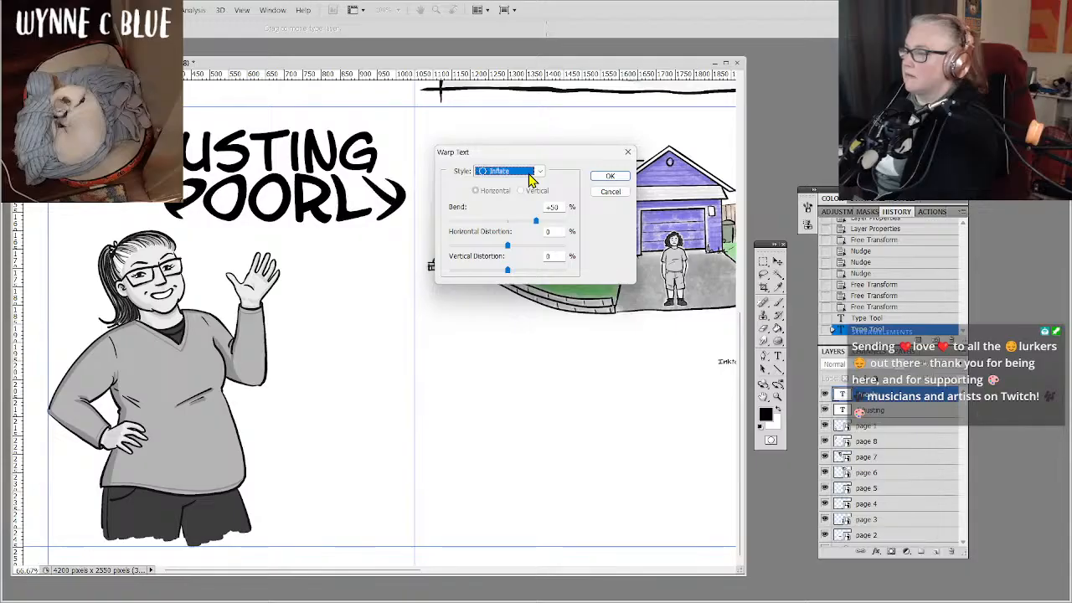
{"action": "key", "text": "Down"}
{"action": "key", "text": "Down"}
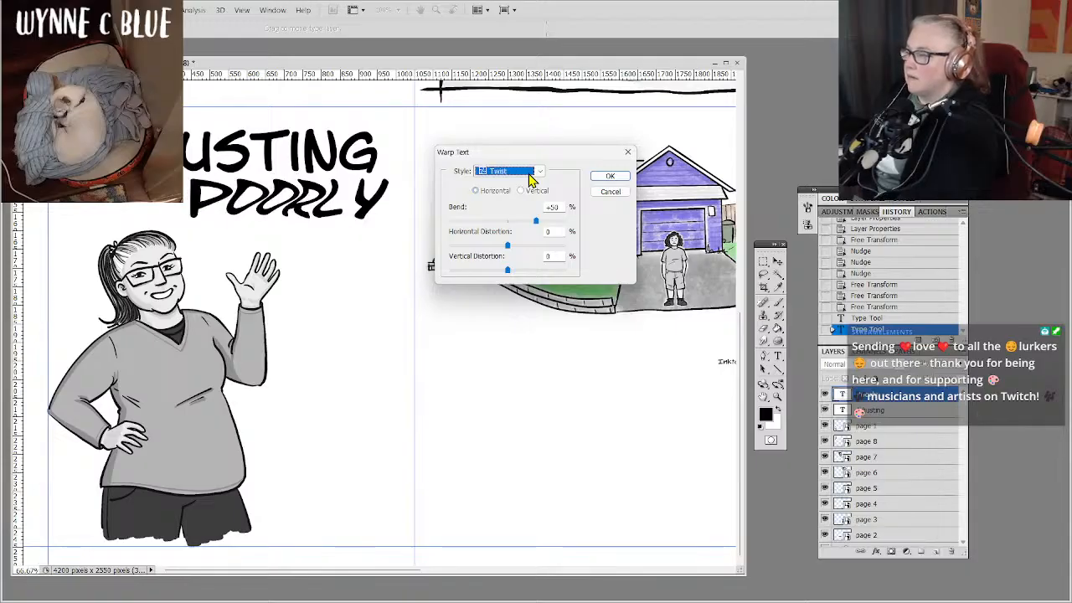
Apply a horizontal Wave warp with a bend of about +62% to the title word "Poorly".
{"action": "key", "text": "Up"}
{"action": "key", "text": "Up"}
{"action": "key", "text": "Up"}
{"action": "key", "text": "Up"}
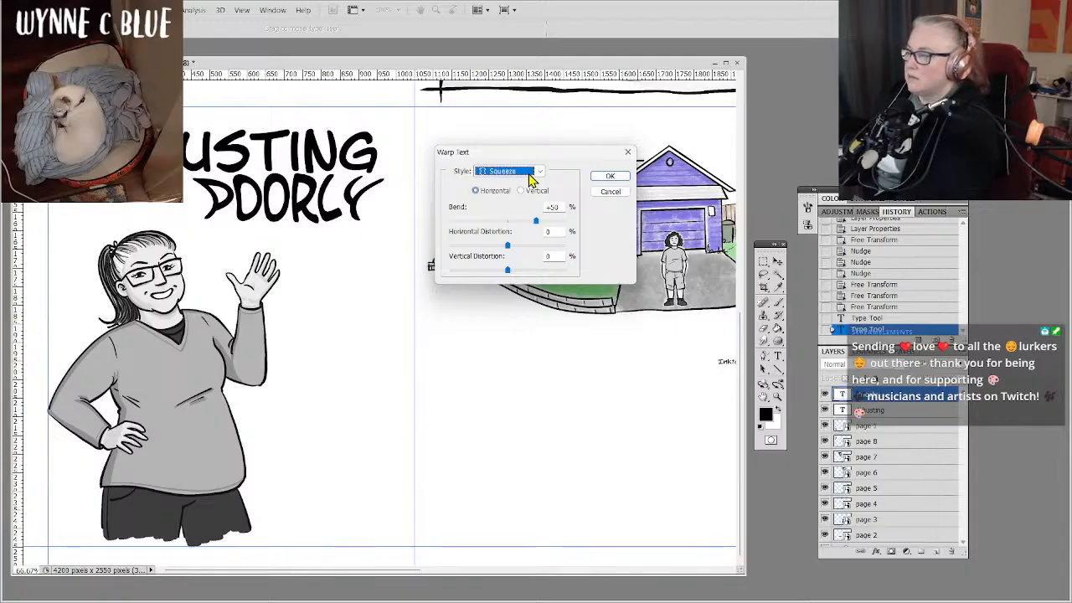
{"action": "key", "text": "Up"}
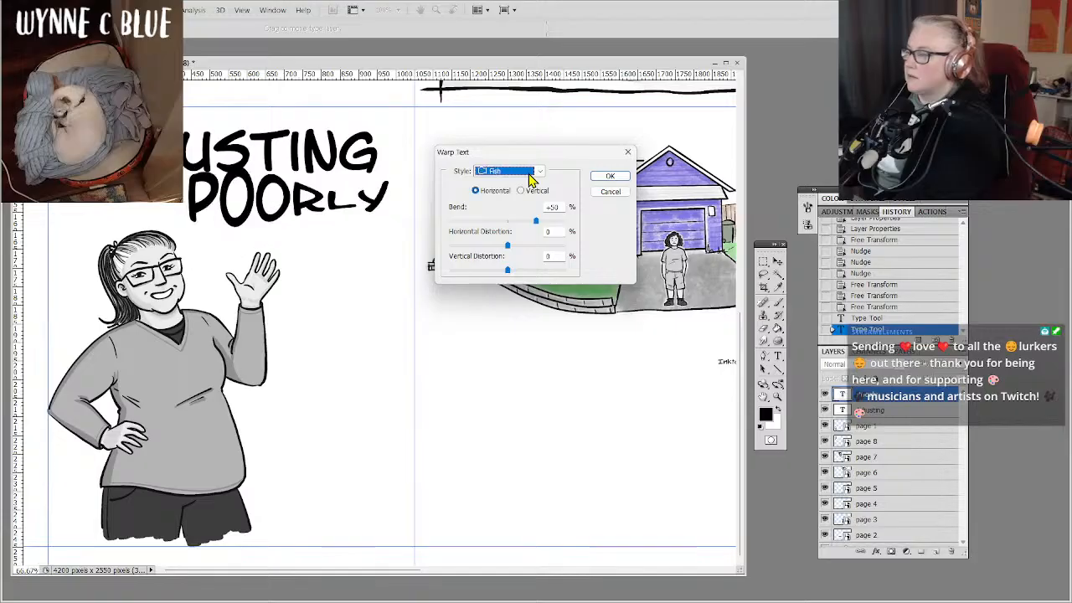
{"action": "key", "text": "Up"}
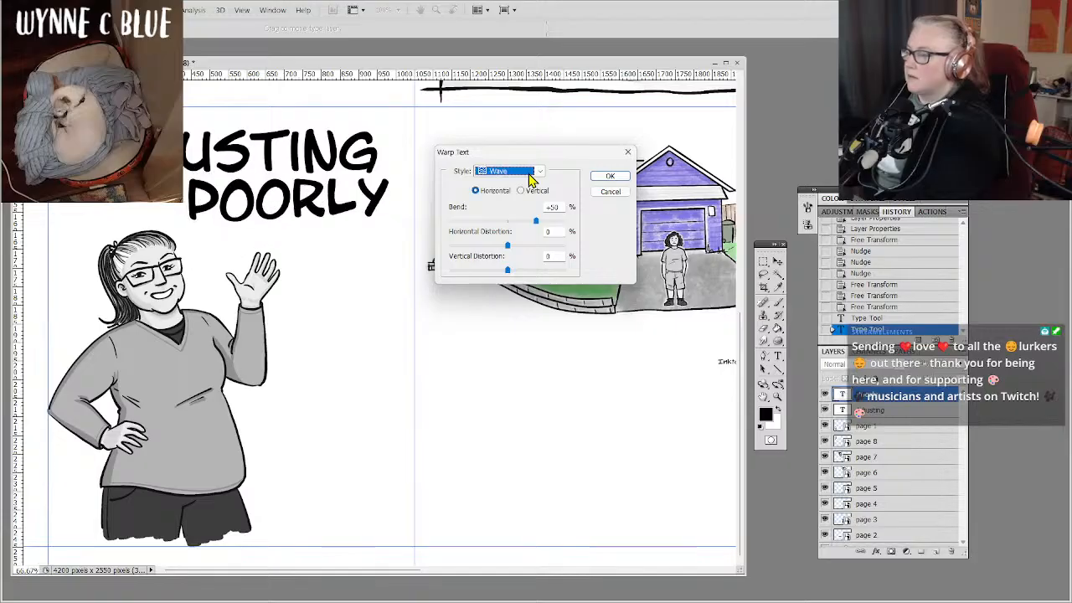
{"action": "key", "text": "Up"}
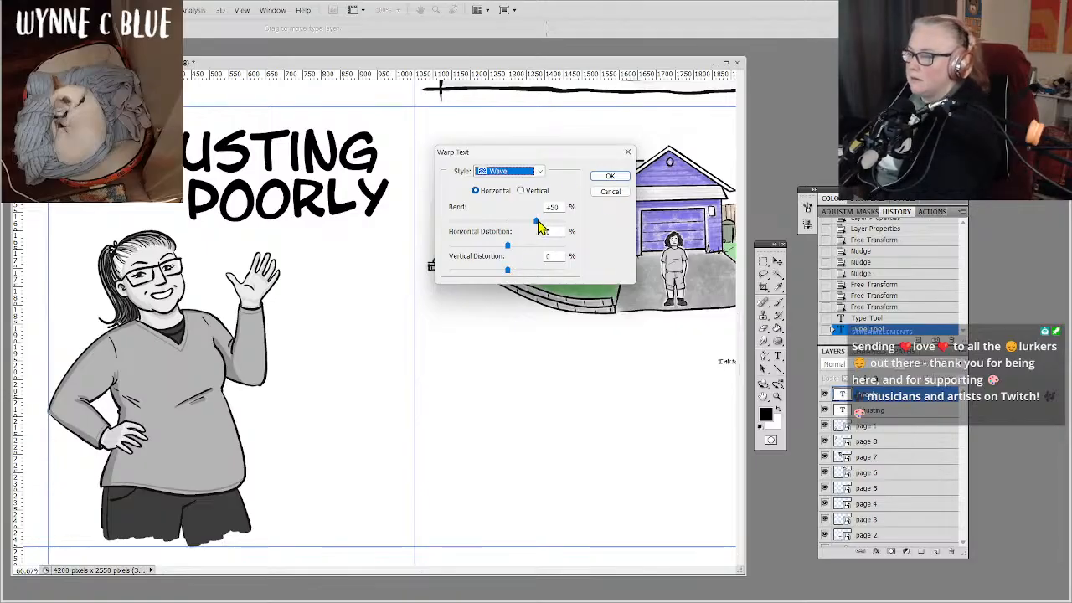
{"action": "mouse_move", "coordinate": [536, 221]}
{"action": "left_mouse_down"}
{"action": "mouse_move", "coordinate": [554, 226]}
{"action": "mouse_move", "coordinate": [527, 227]}
{"action": "mouse_move", "coordinate": [544, 227]}
{"action": "left_mouse_up"}
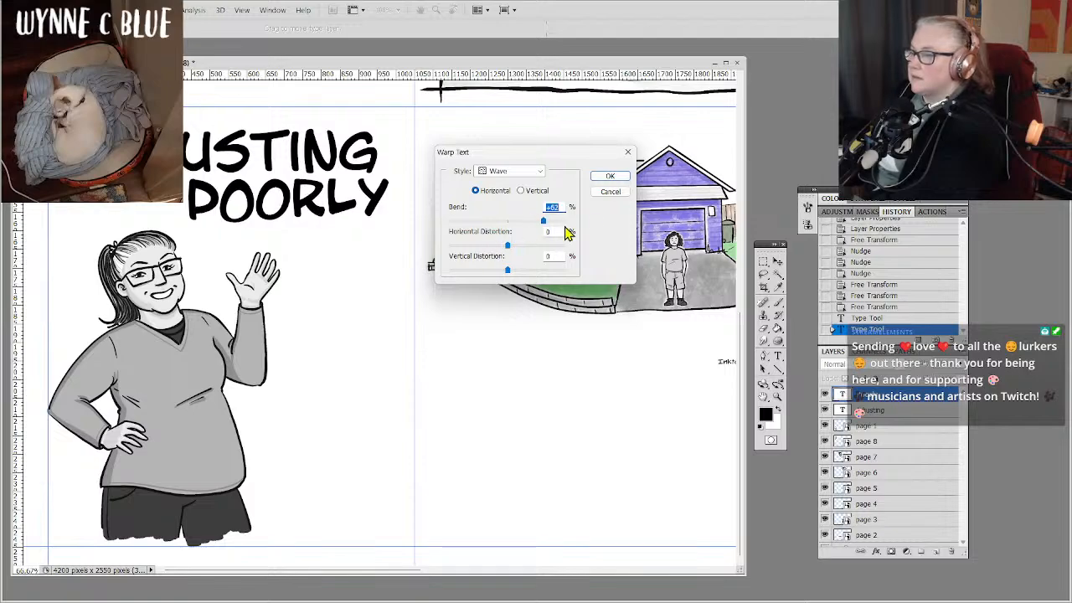
{"action": "left_click", "coordinate": [608, 178]}
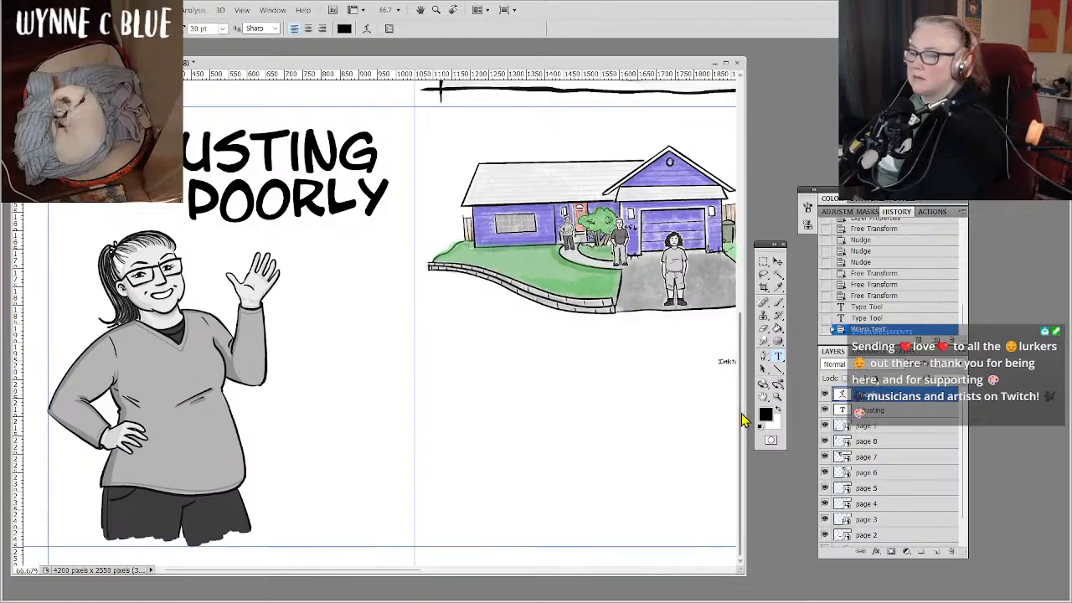
Apply a horizontal Wave warp with a bend of about -50% to the title word "Adjusting".
{"action": "left_click", "coordinate": [900, 410]}
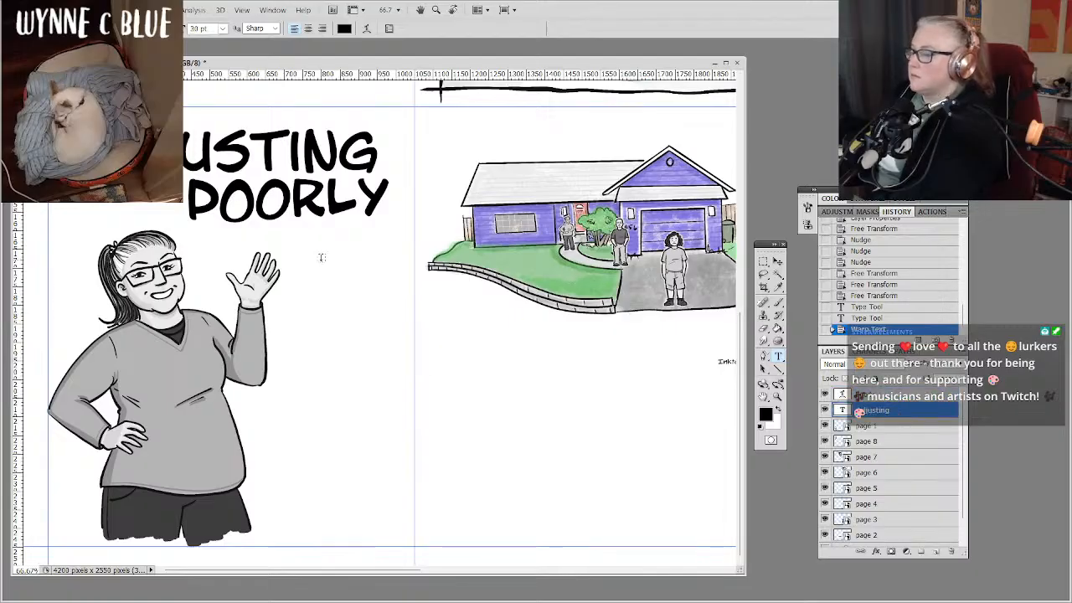
{"action": "left_click", "coordinate": [366, 28]}
{"action": "left_click", "coordinate": [520, 173]}
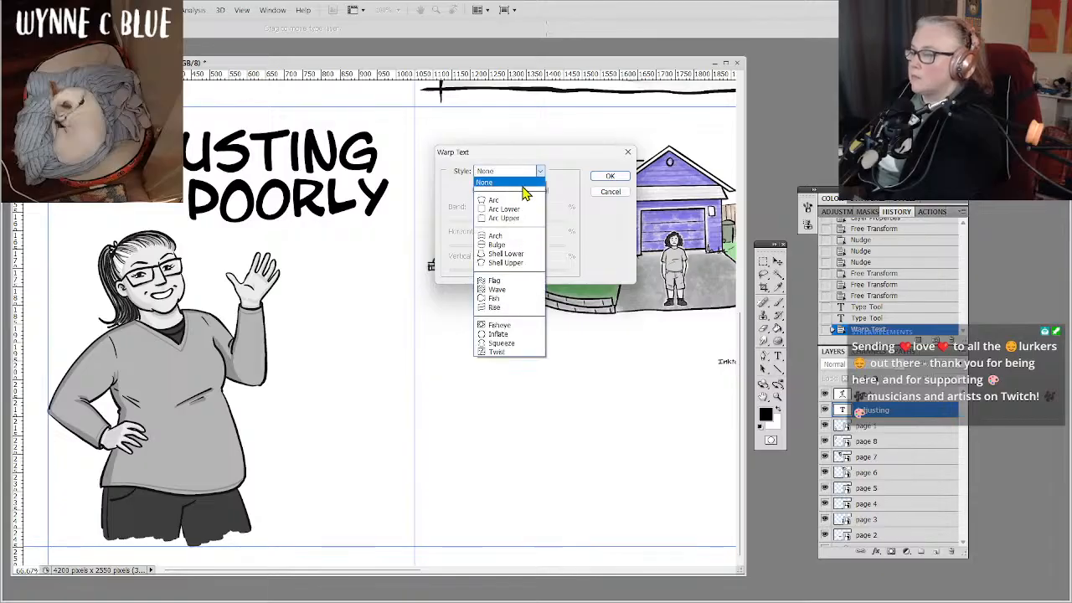
{"action": "left_click", "coordinate": [507, 289]}
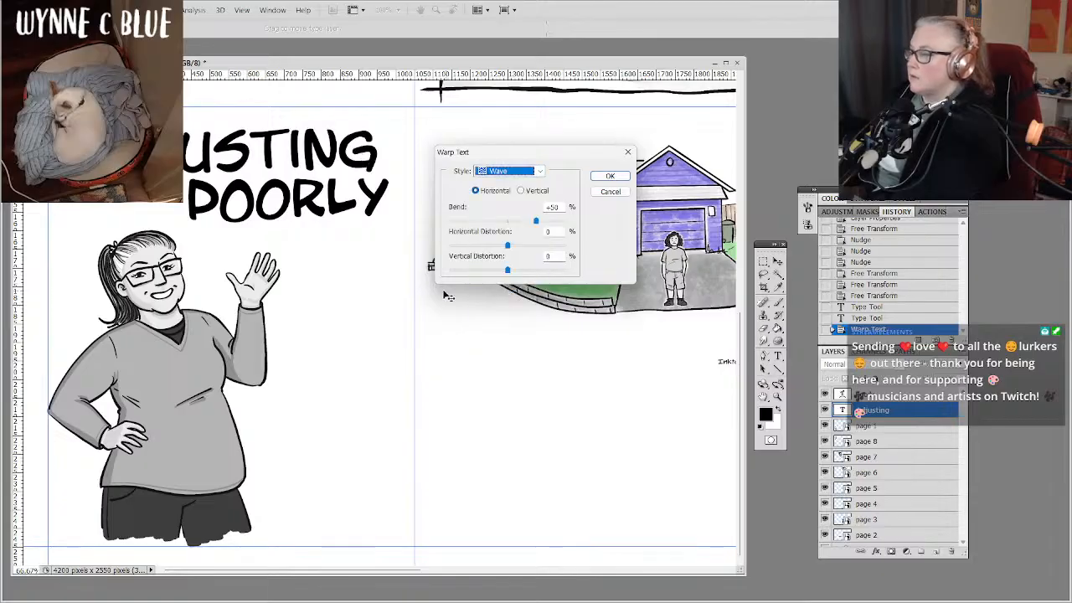
{"action": "left_click", "coordinate": [520, 191]}
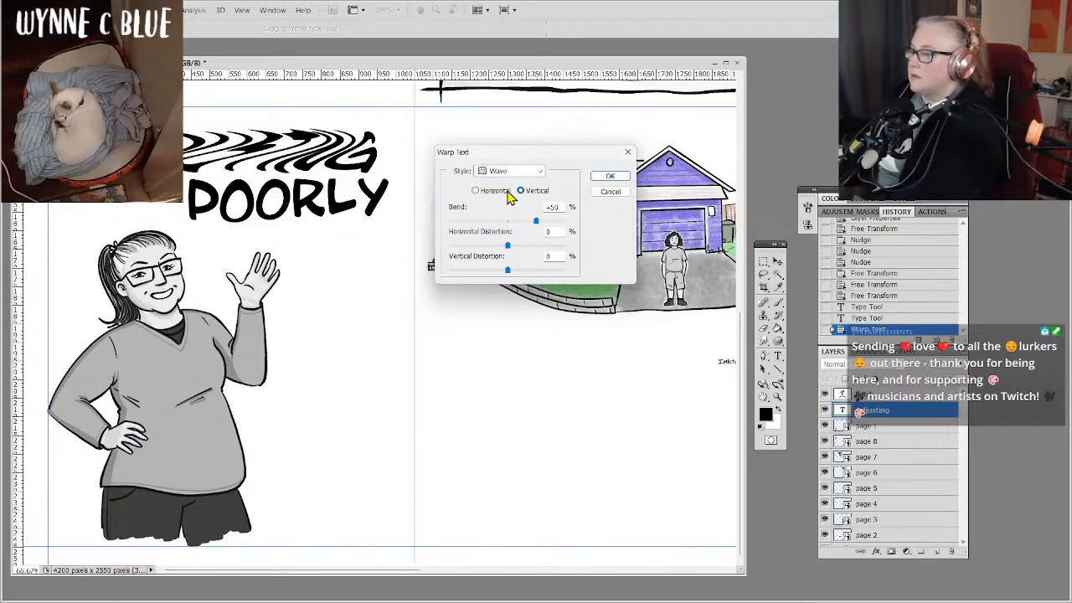
{"action": "left_click", "coordinate": [477, 191]}
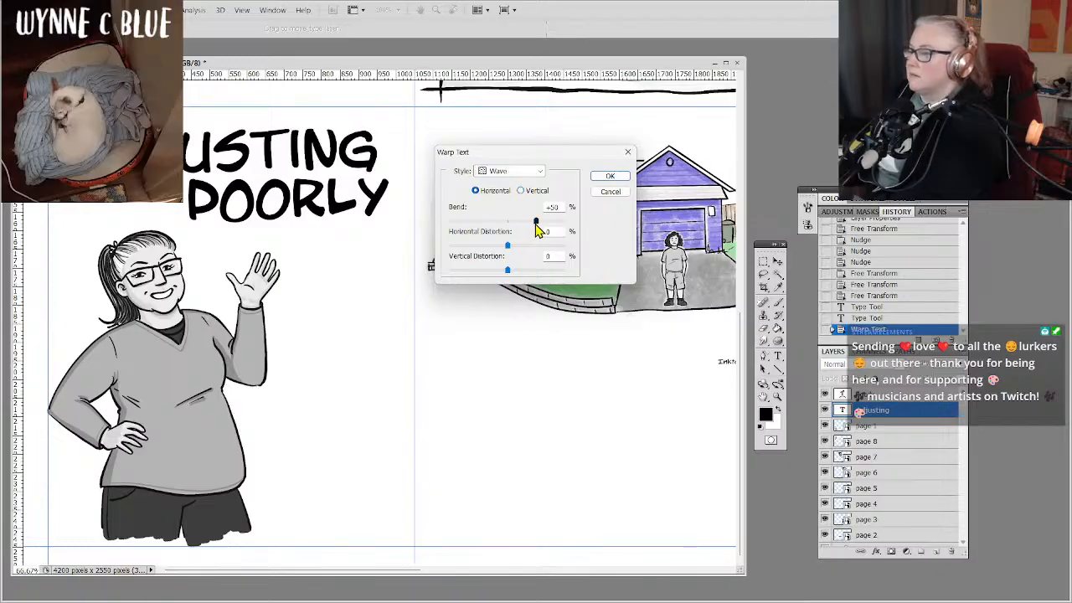
{"action": "left_click_drag", "start_coordinate": [534, 227], "coordinate": [478, 227]}
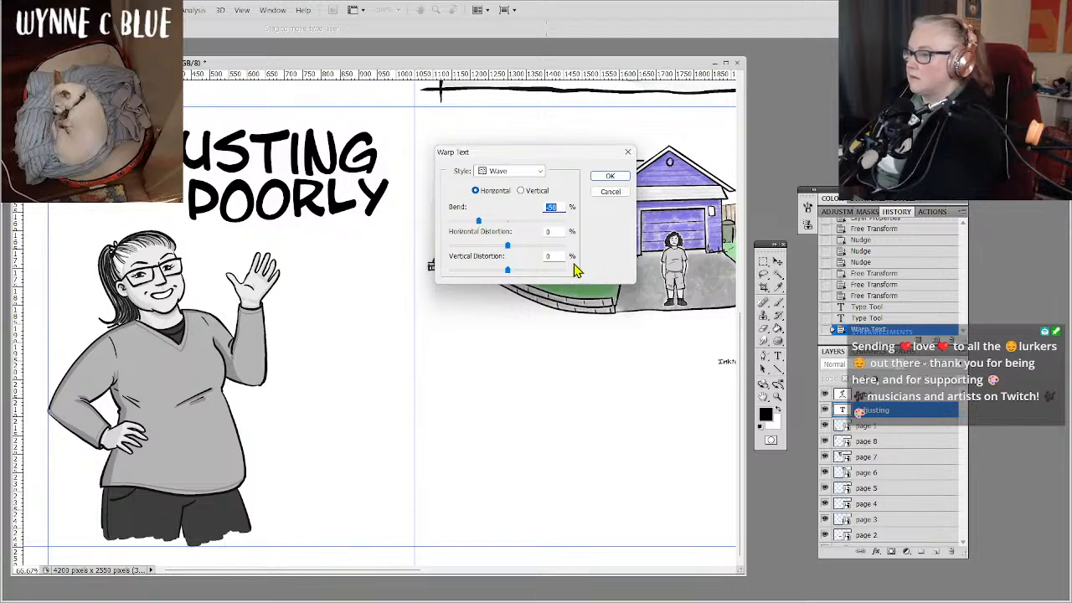
{"action": "left_click", "coordinate": [611, 177]}
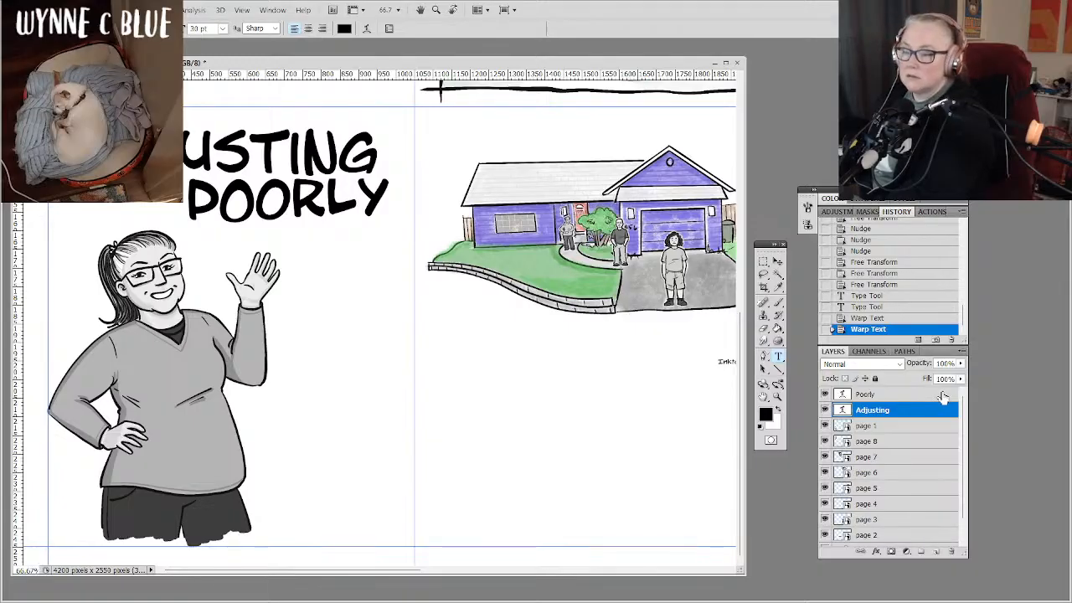
Group the eight artwork layers, page 1 through page 8, into a new layer group named "pix".
{"action": "left_click", "coordinate": [939, 393], "text": "shift"}
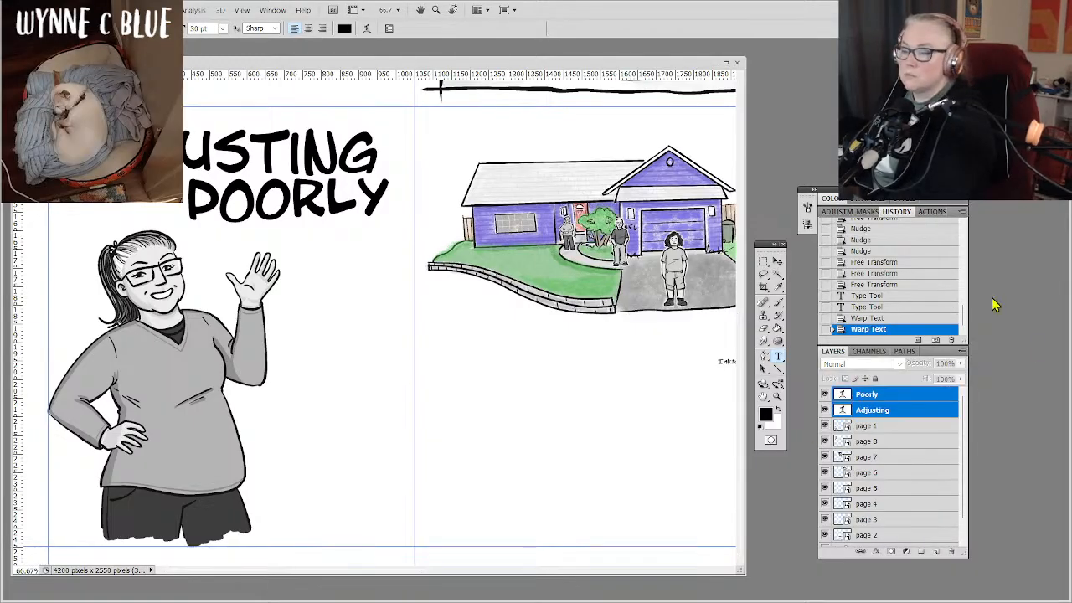
{"action": "left_click", "coordinate": [921, 427]}
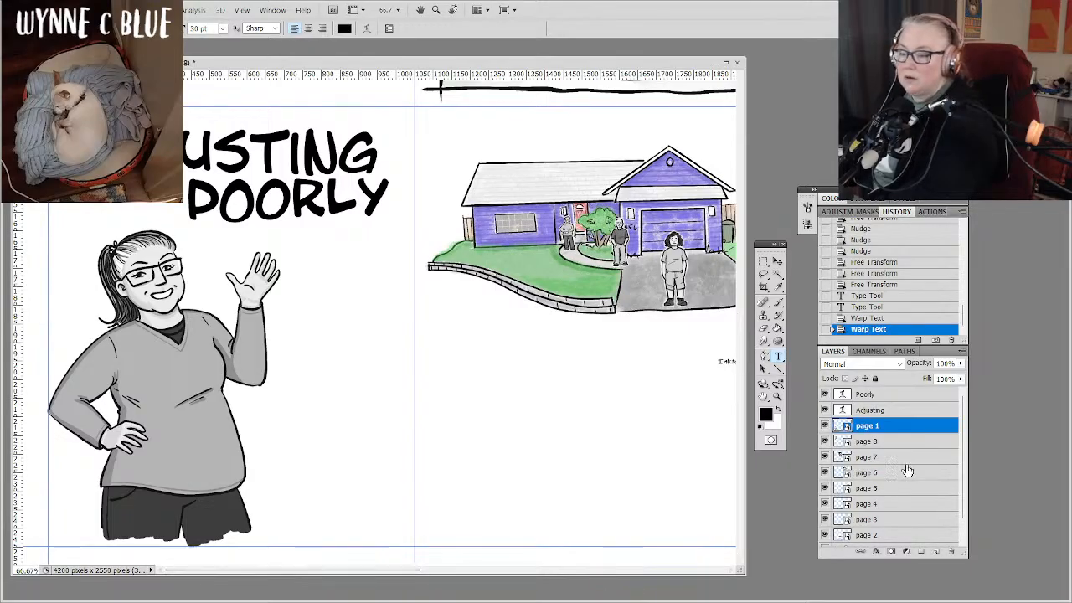
{"action": "left_click_drag", "start_coordinate": [962, 492], "coordinate": [962, 510]}
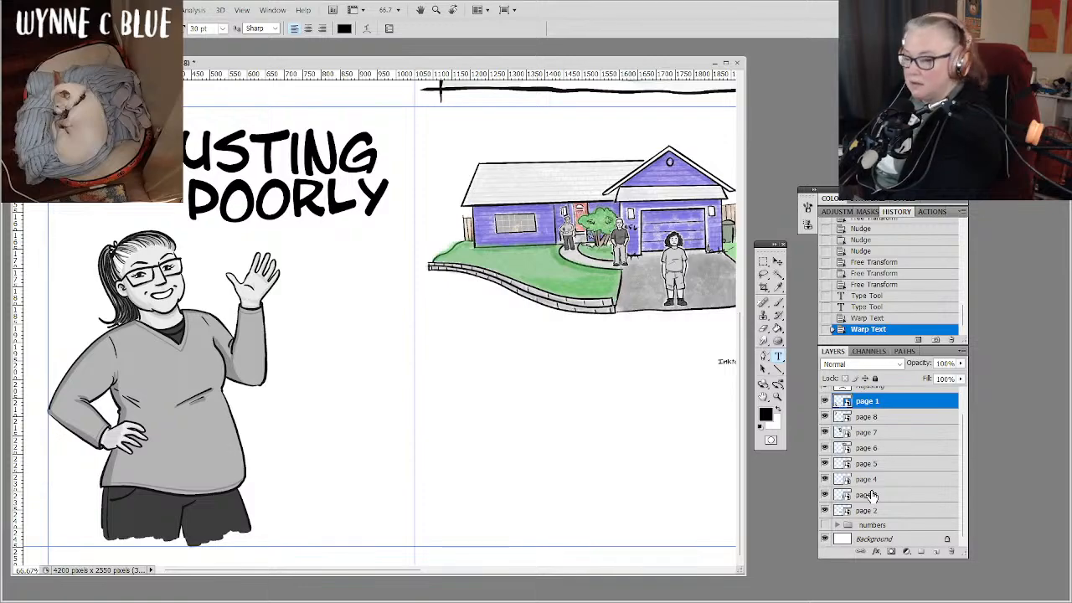
{"action": "left_click", "coordinate": [889, 511], "text": "shift"}
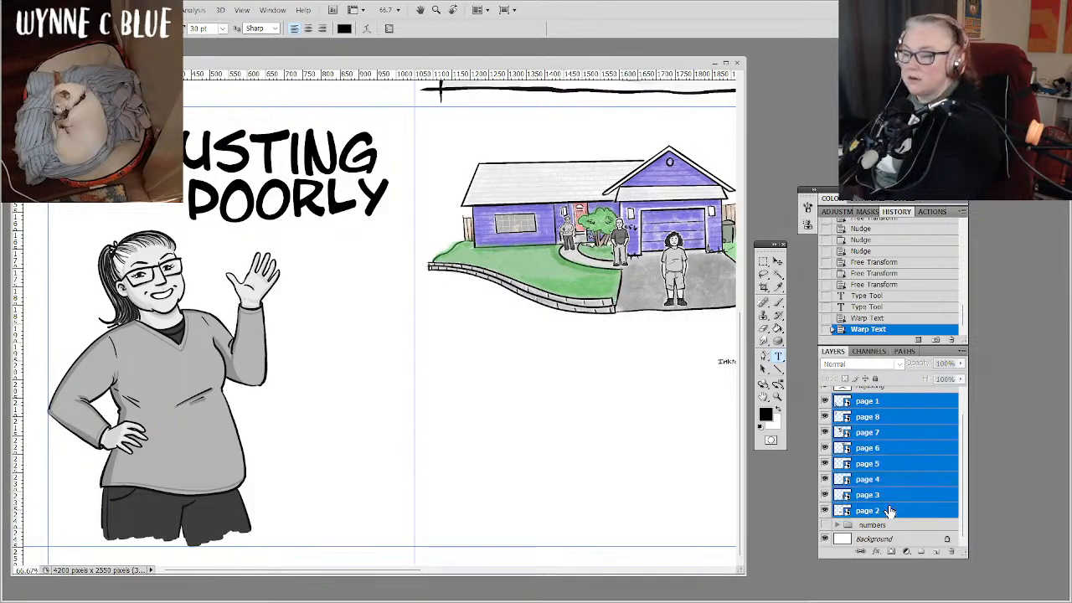
{"action": "left_click", "coordinate": [964, 353]}
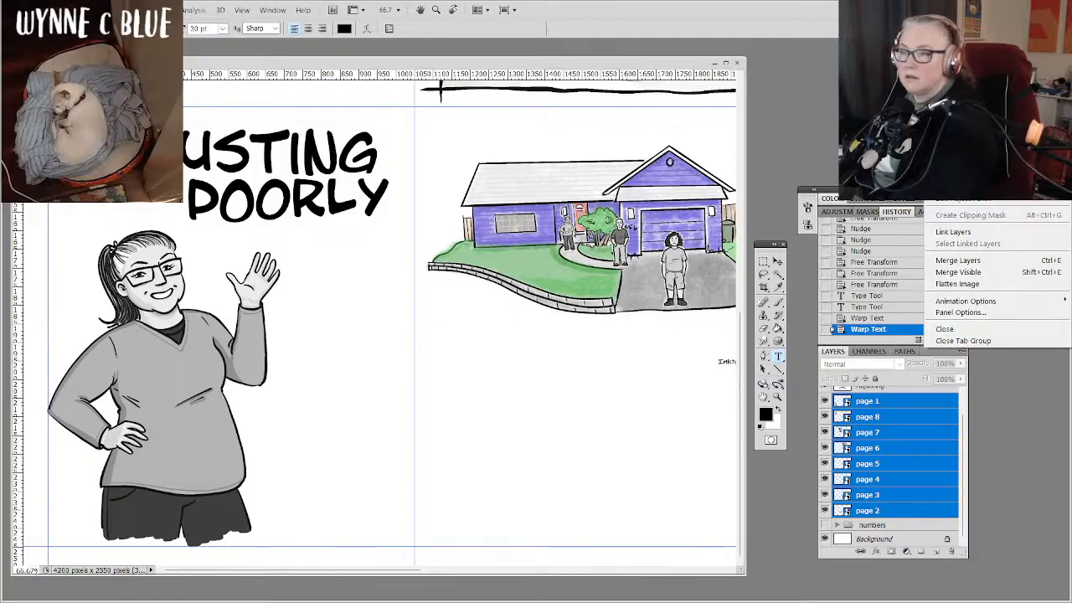
{"action": "left_click", "coordinate": [967, 114]}
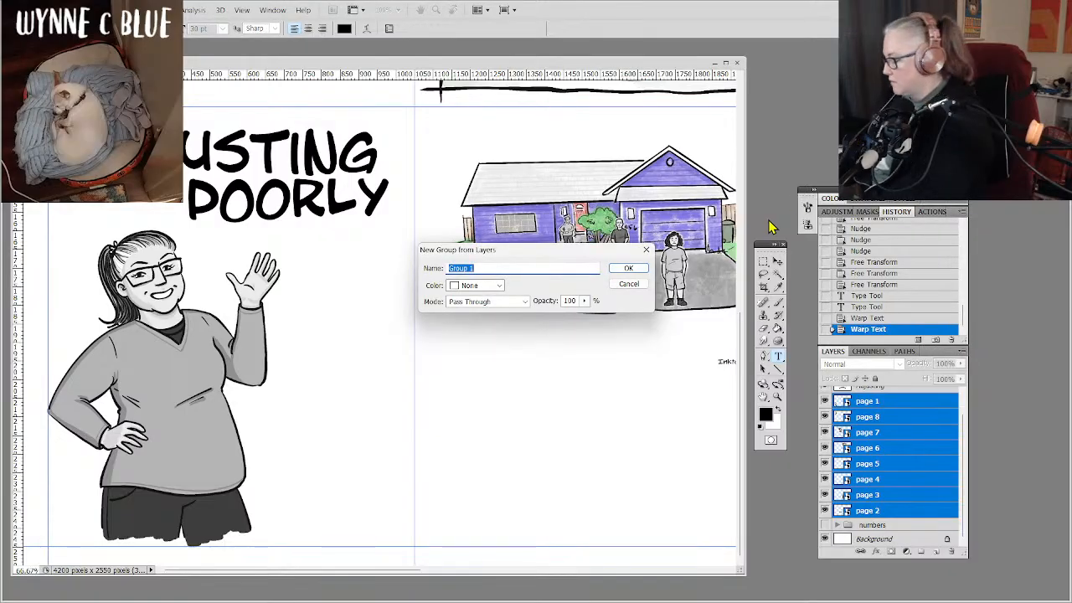
{"action": "type", "text": "pix"}
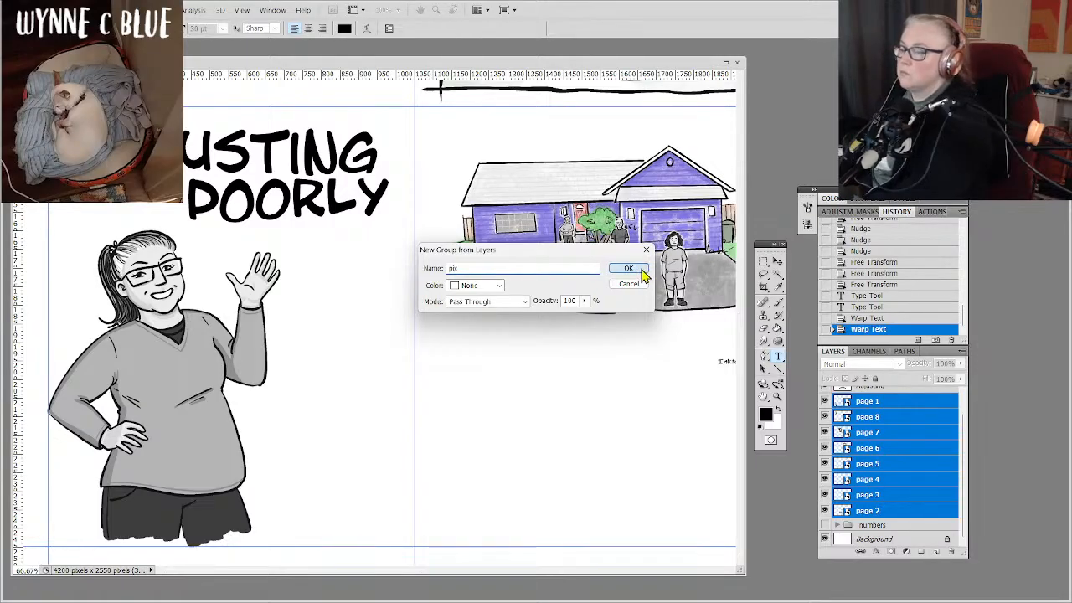
{"action": "left_click", "coordinate": [634, 269]}
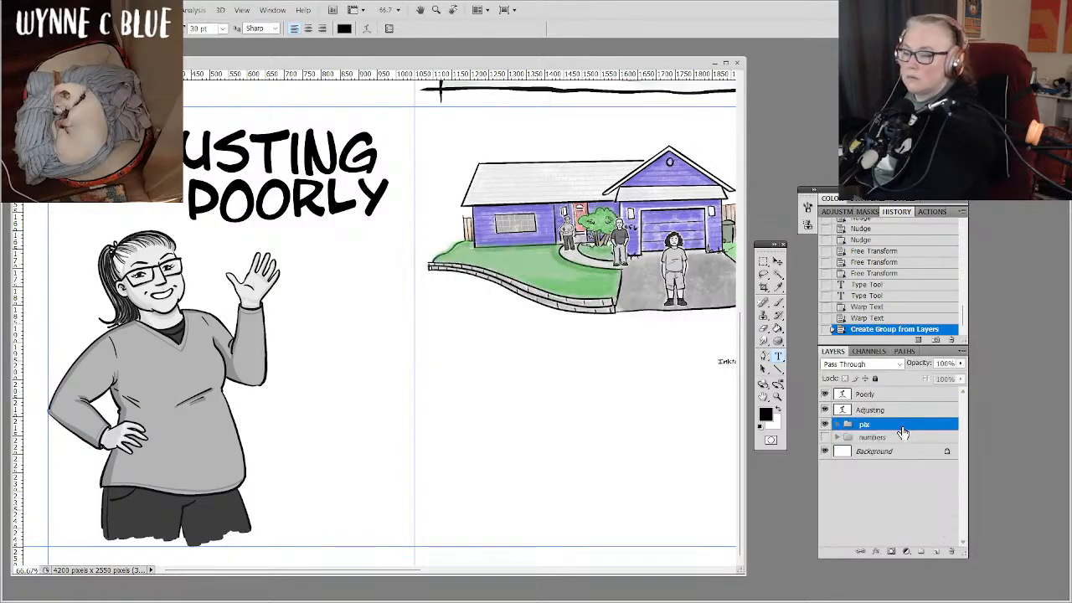
Place the "pix" group above the title layers, then scale "Adjusting" and "Poorly" together to about 107.7% and reposition them at the top of the cover.
{"action": "left_click_drag", "start_coordinate": [902, 432], "coordinate": [894, 393]}
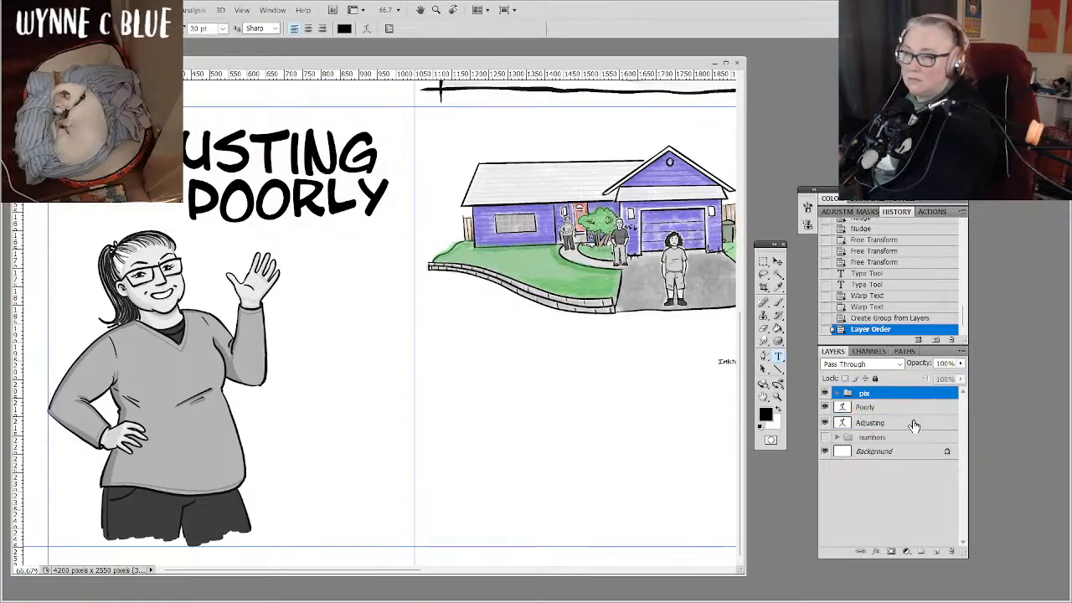
{"action": "left_click", "coordinate": [914, 425]}
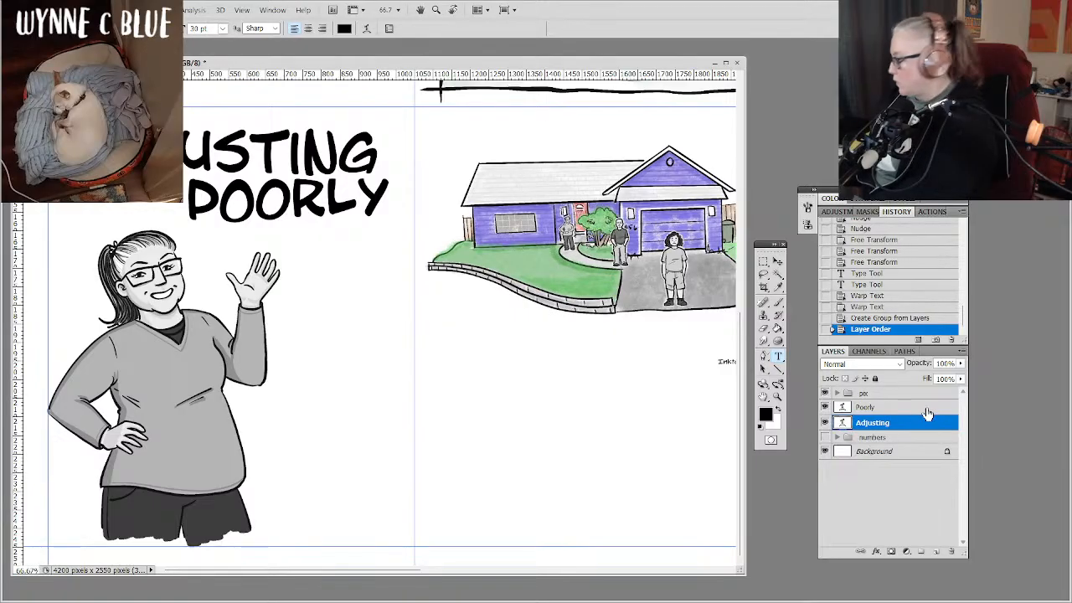
{"action": "left_click", "coordinate": [927, 410], "text": "shift"}
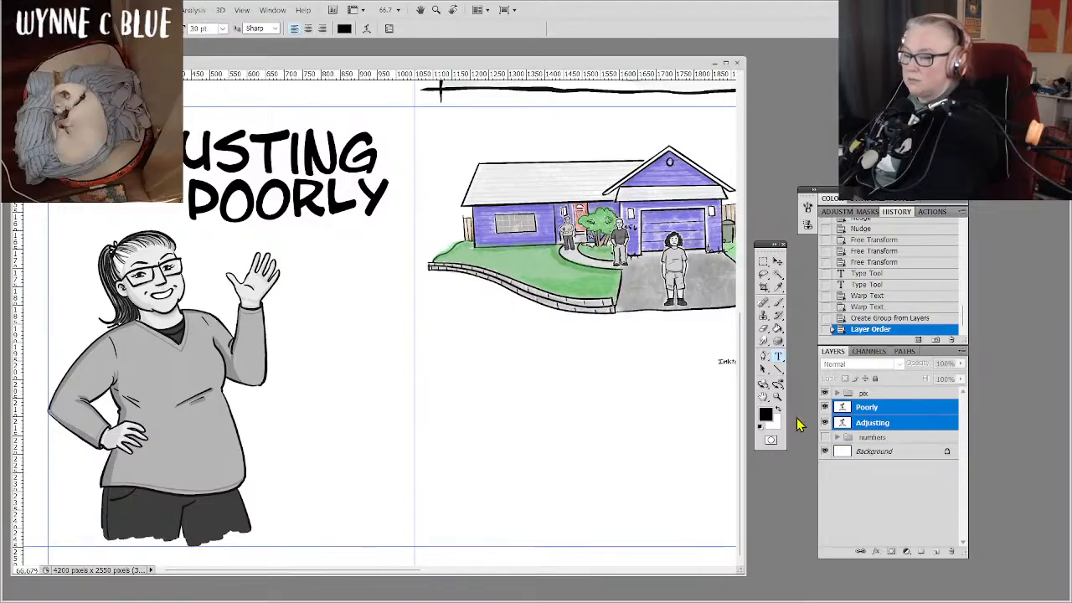
{"action": "left_click", "coordinate": [777, 262]}
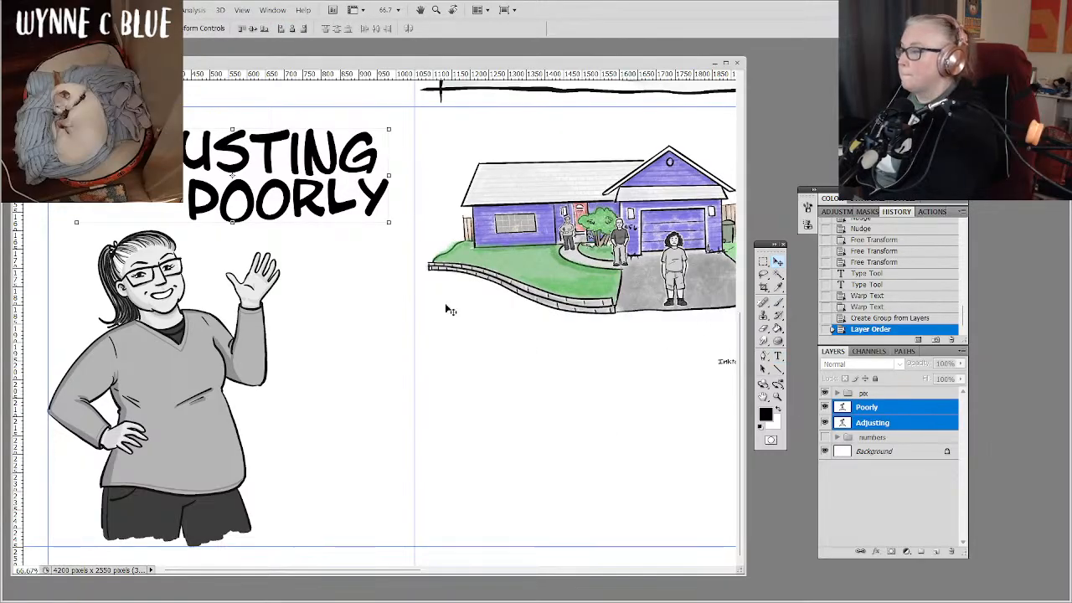
{"action": "left_click_drag", "start_coordinate": [383, 250], "coordinate": [360, 273]}
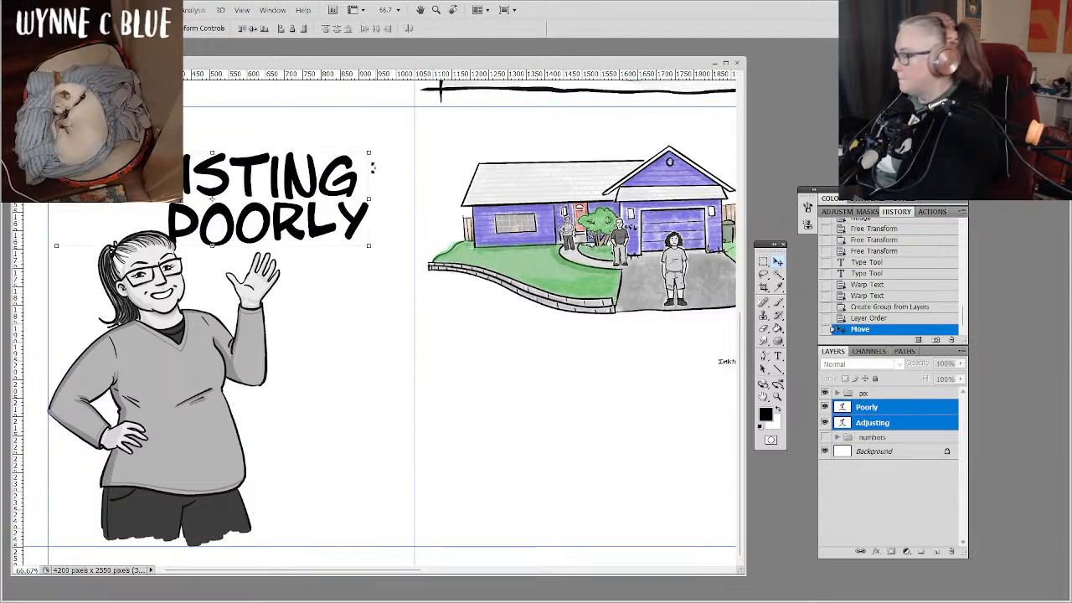
{"action": "left_click_drag", "start_coordinate": [370, 151], "coordinate": [394, 136]}
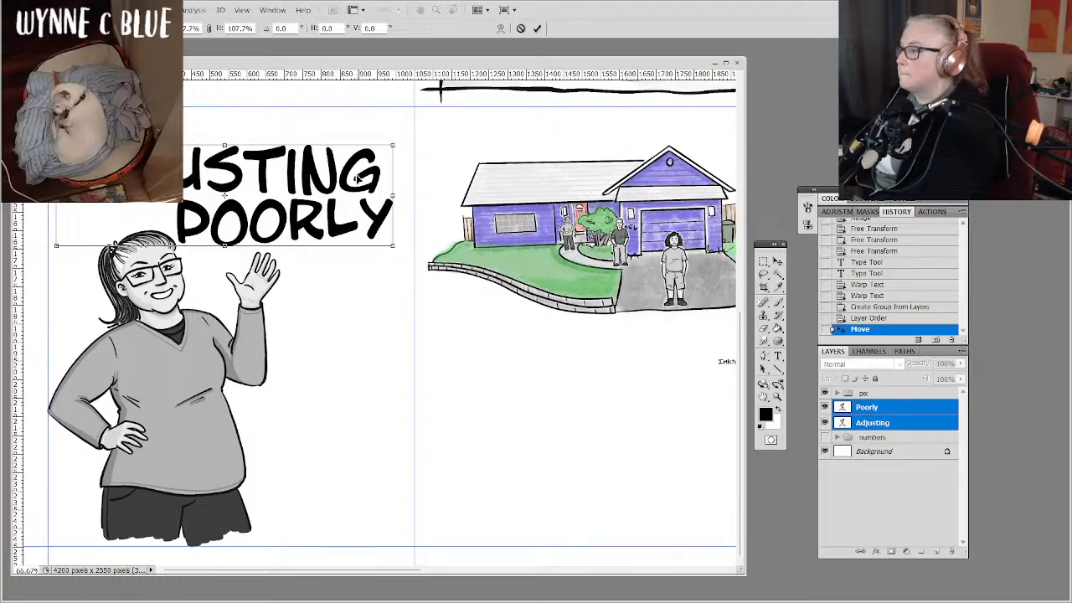
{"action": "left_click_drag", "start_coordinate": [356, 184], "coordinate": [362, 164]}
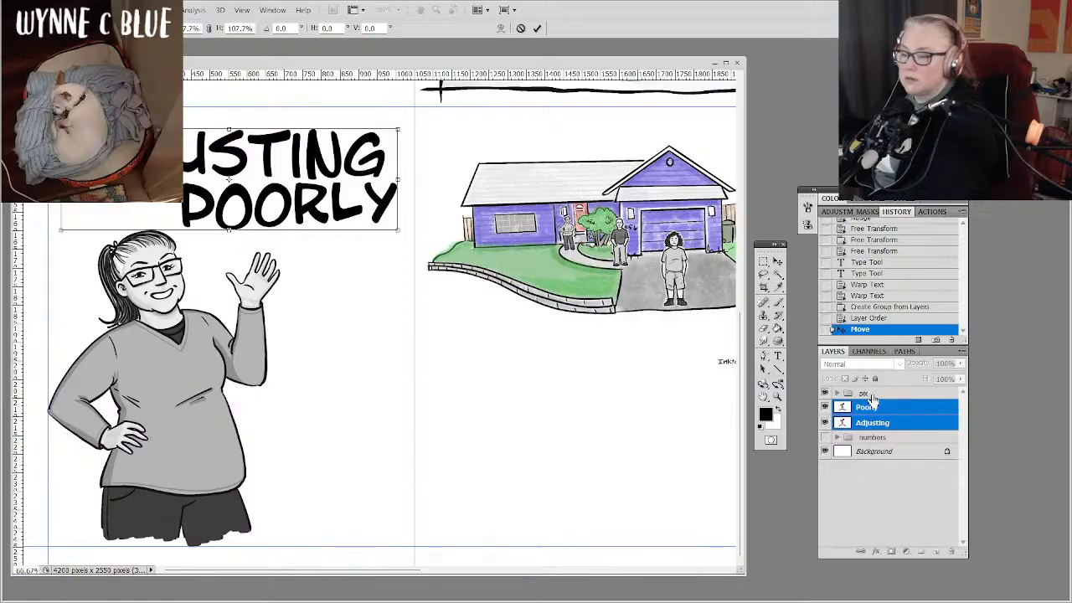
{"action": "key", "text": "Return"}
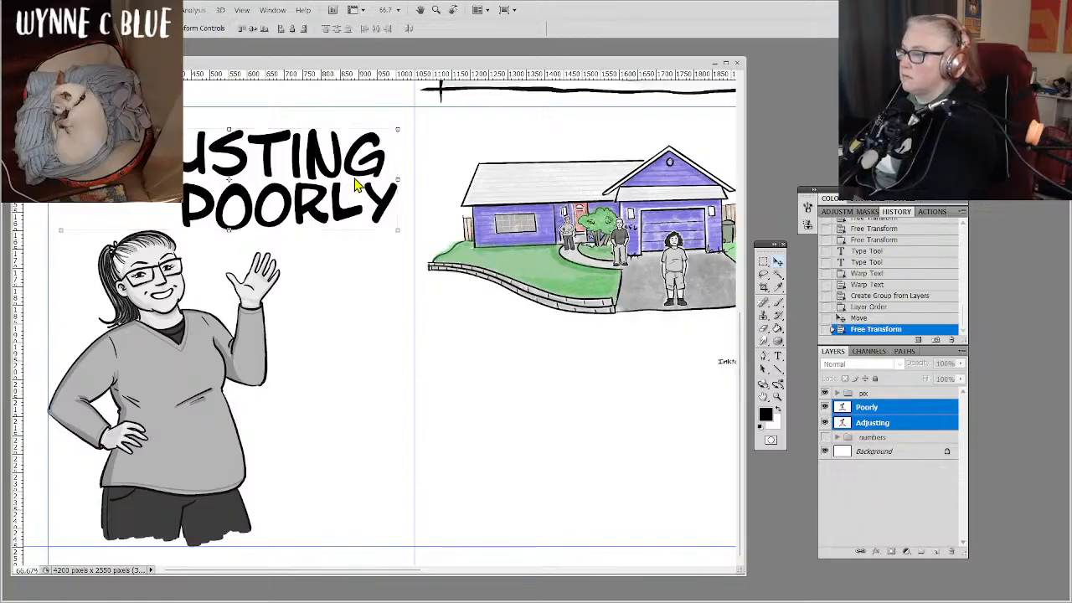
Enlarge the page 1 artwork of the waving woman up to the title, keeping it at the cover cell's lower-left guide corner.
{"action": "left_click", "coordinate": [836, 392]}
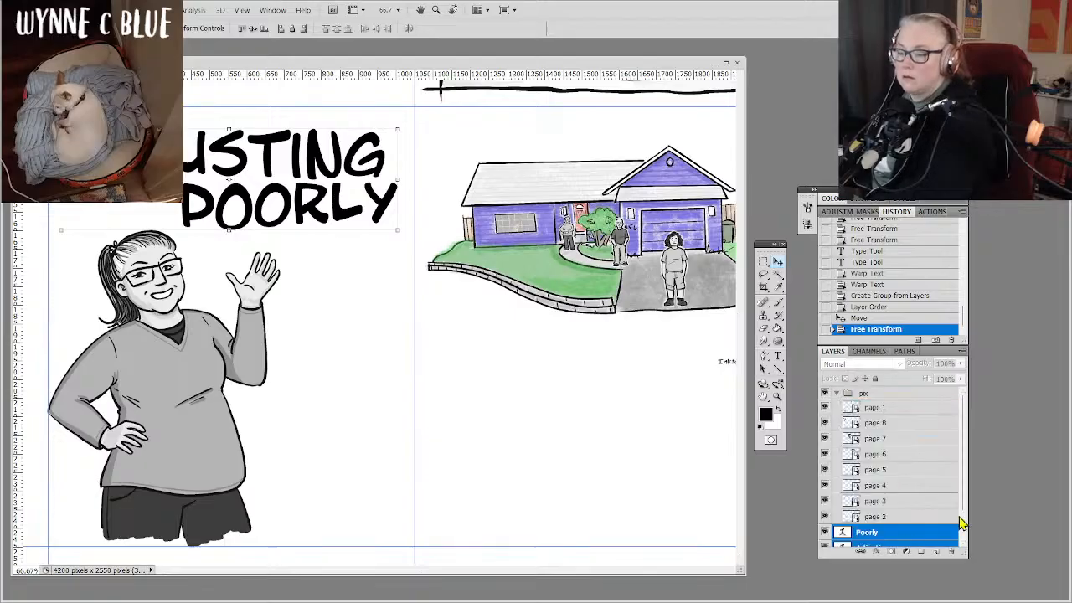
{"action": "left_click", "coordinate": [892, 407]}
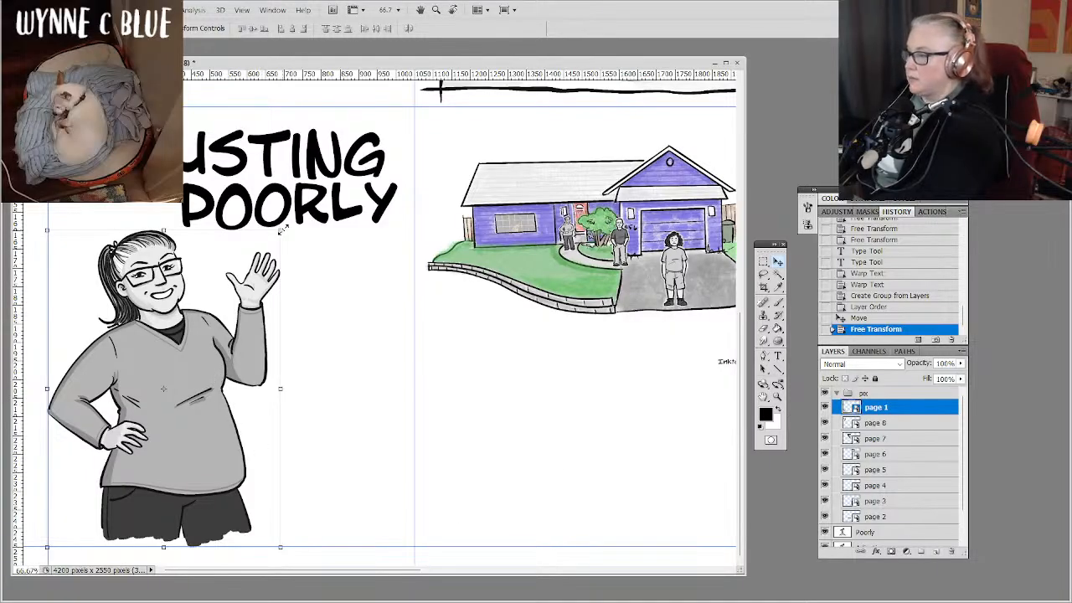
{"action": "left_click_drag", "start_coordinate": [282, 229], "coordinate": [308, 205]}
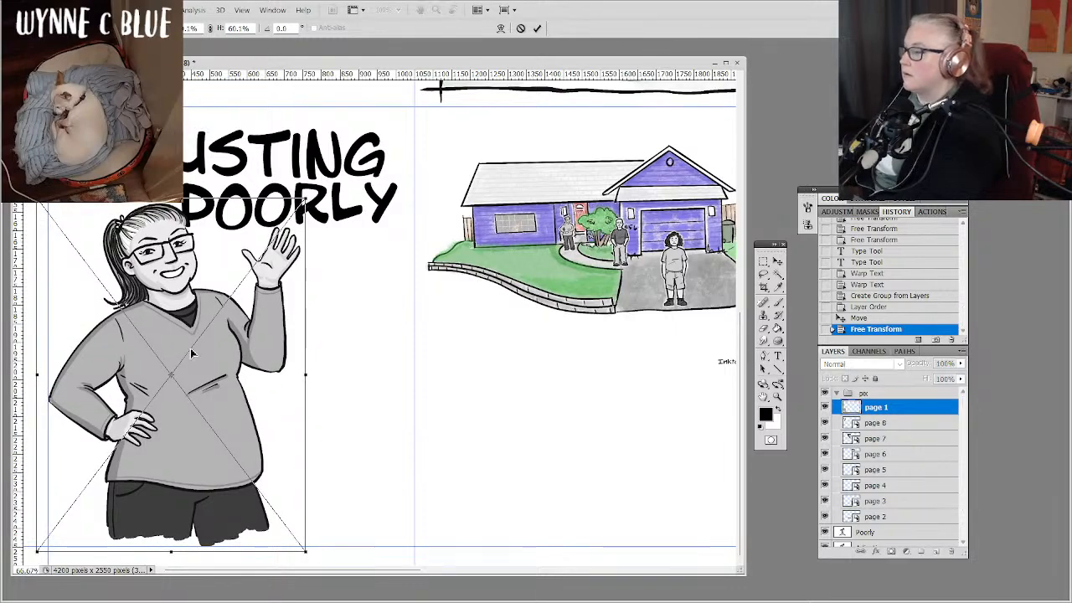
{"action": "key", "text": "Return"}
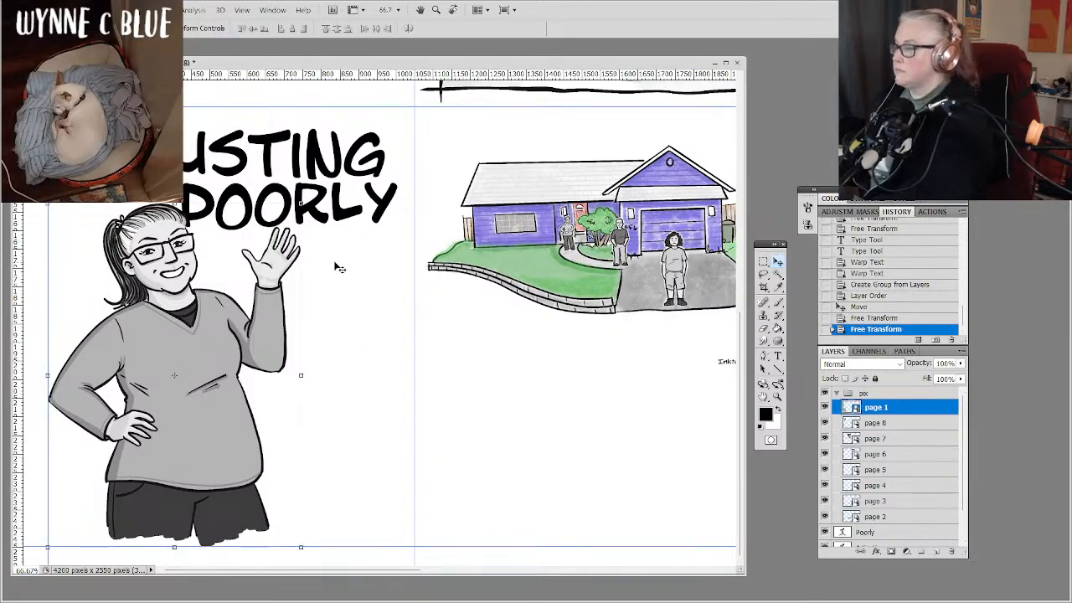
{"action": "left_click", "coordinate": [840, 393]}
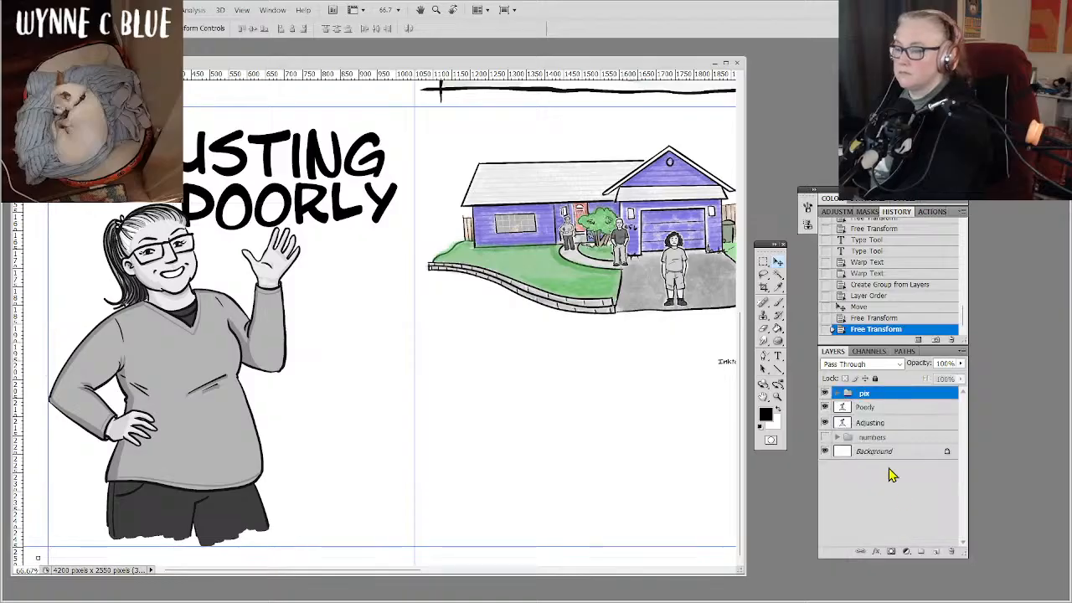
Shift the title word "Poorly" slightly up and to the right, away from the woman's head.
{"action": "left_click", "coordinate": [890, 422]}
{"action": "left_click", "coordinate": [913, 409]}
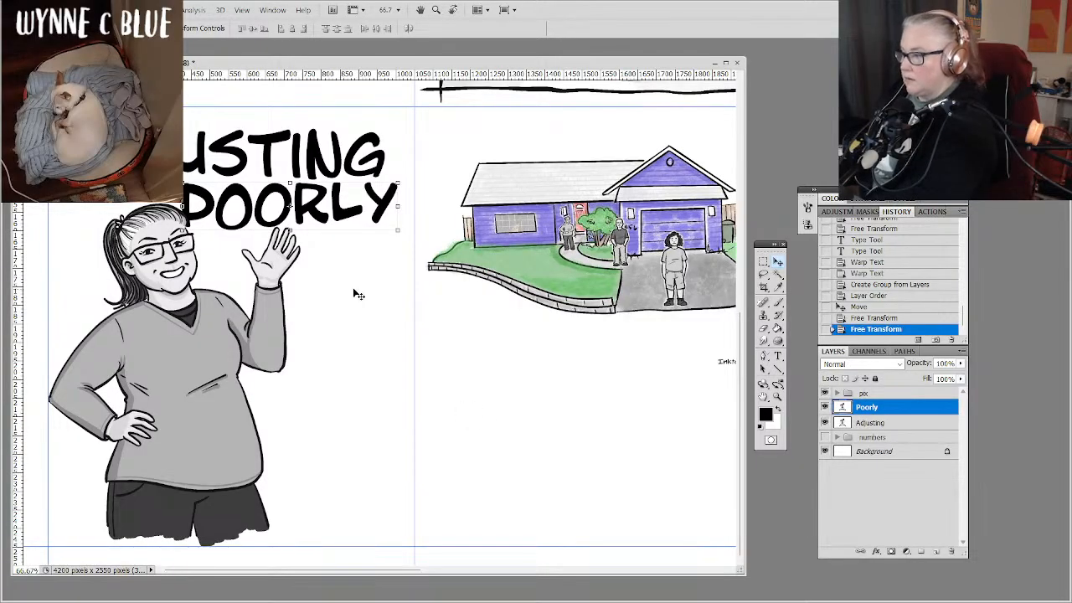
{"action": "left_click_drag", "start_coordinate": [341, 266], "coordinate": [342, 265]}
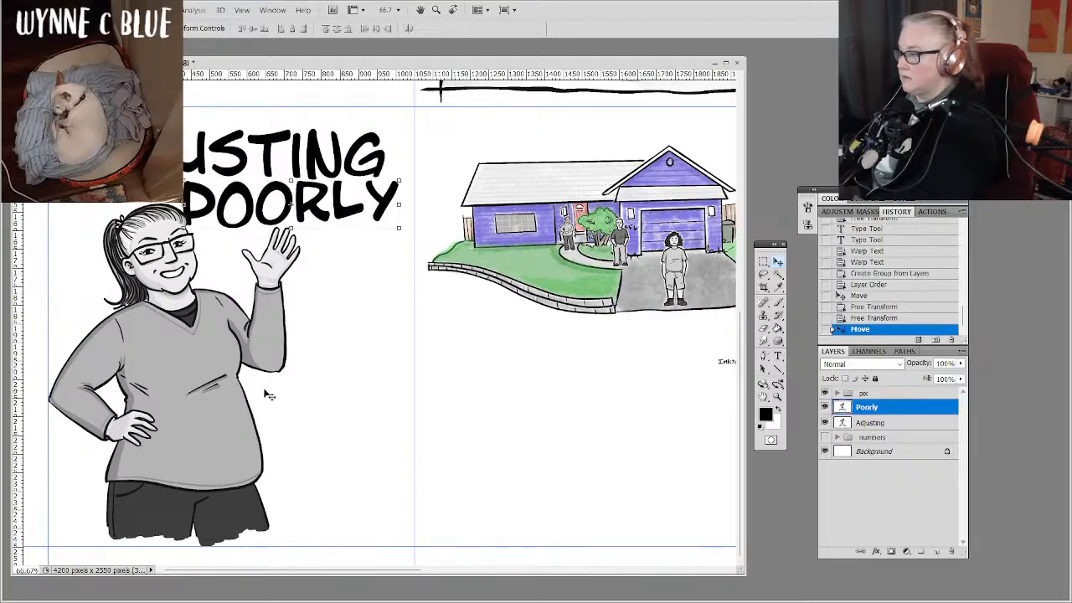
{"action": "key", "text": "Right"}
{"action": "key", "text": "Right"}
{"action": "key", "text": "Right"}
{"action": "key", "text": "Right"}
{"action": "key", "text": "Right"}
{"action": "key", "text": "Right"}
{"action": "key", "text": "Right"}
{"action": "key", "text": "Right"}
{"action": "key", "text": "Right"}
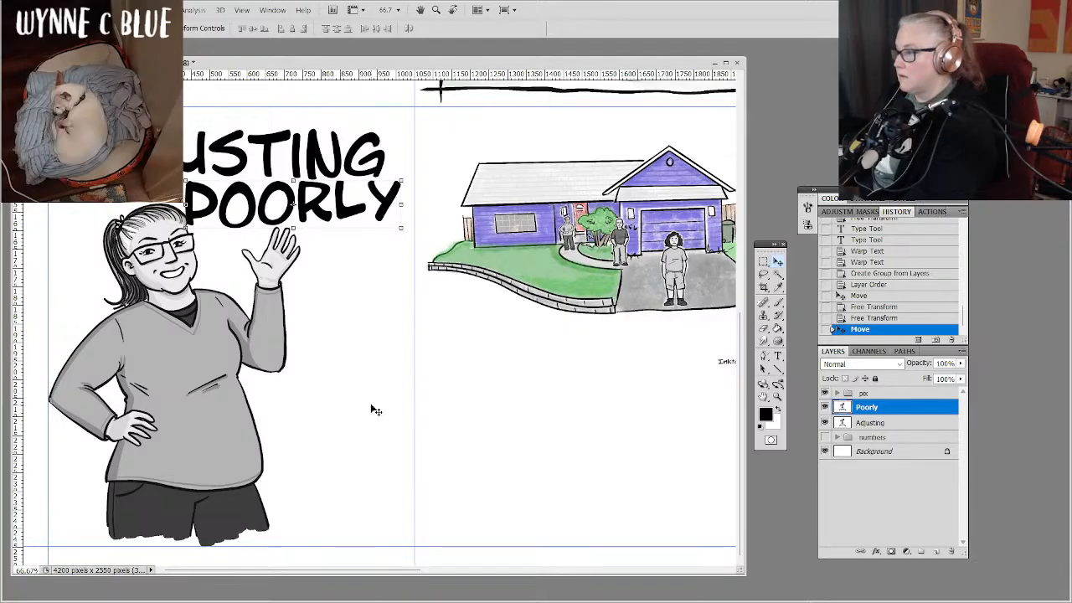
{"action": "key", "text": "Right"}
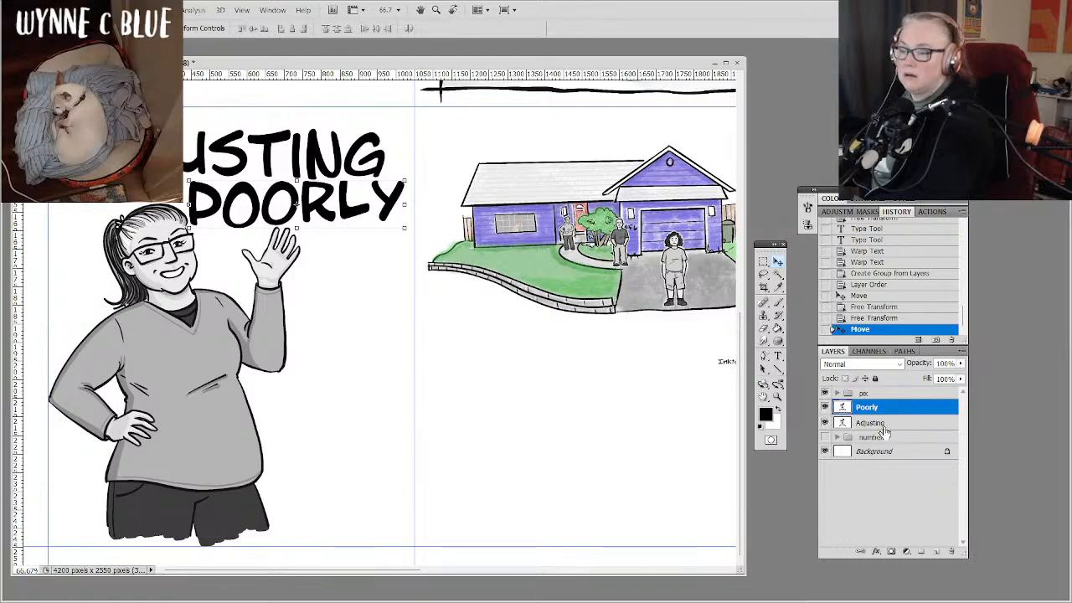
{"action": "left_click", "coordinate": [875, 526]}
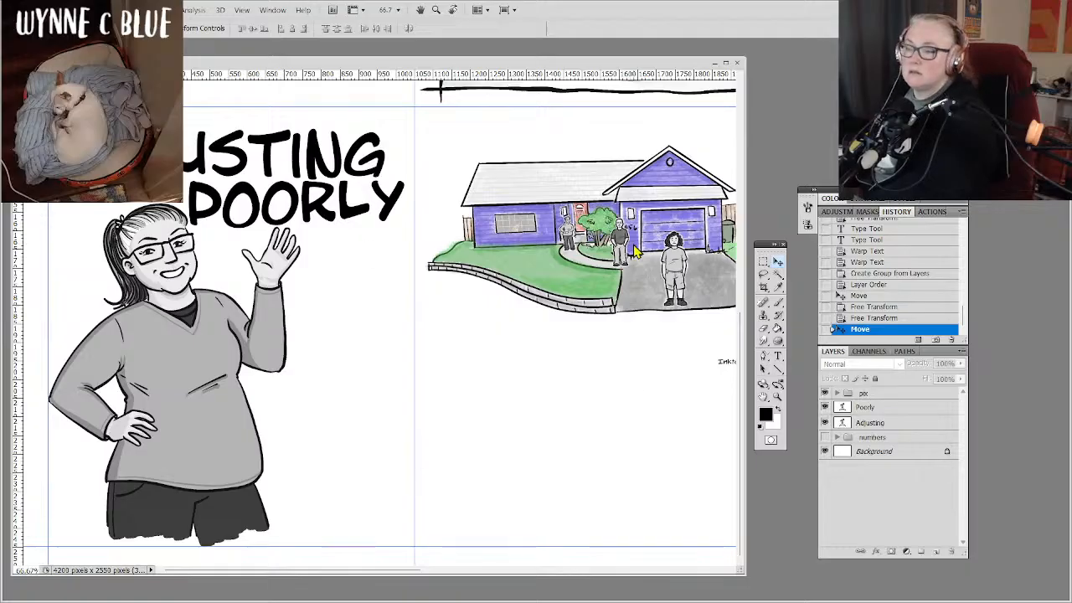
Try the Inkslinger LC BB font on the title word "Adjusting" and undo the font change.
{"action": "left_click", "coordinate": [901, 423]}
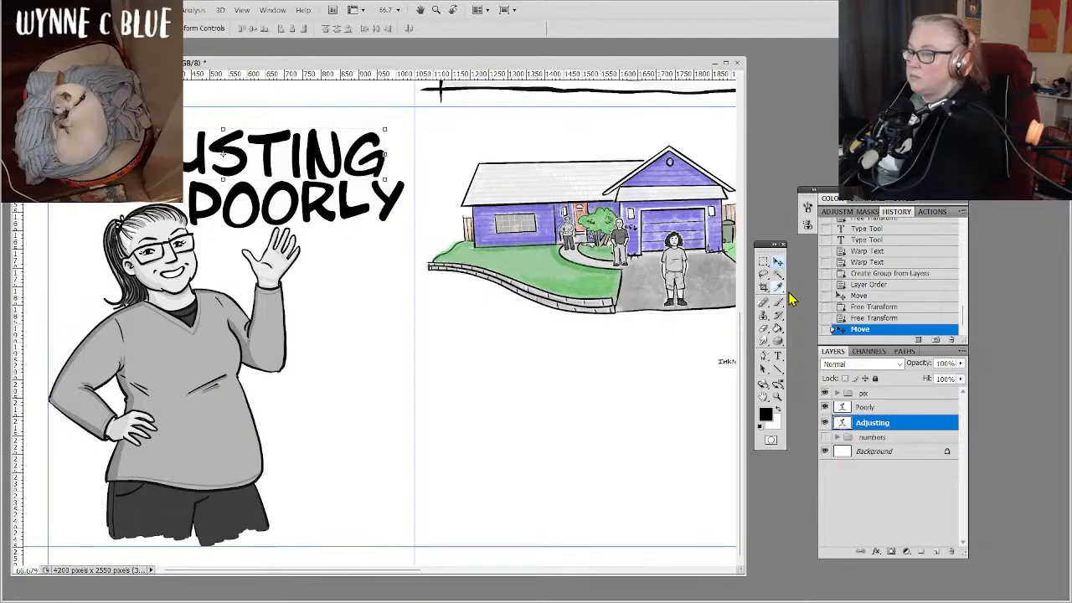
{"action": "left_click", "coordinate": [776, 358]}
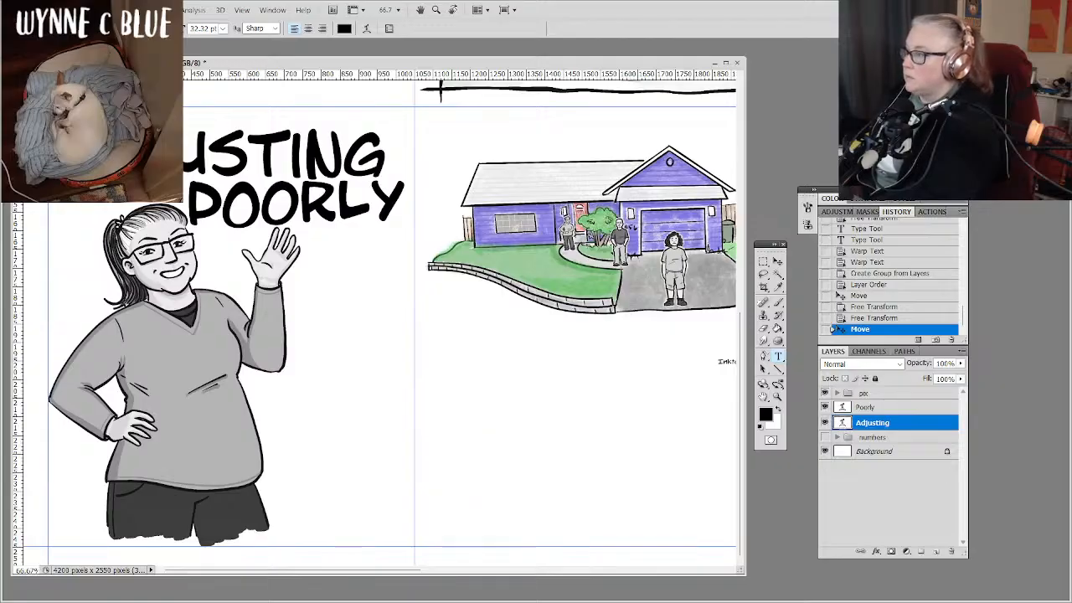
{"action": "left_click", "coordinate": [123, 28]}
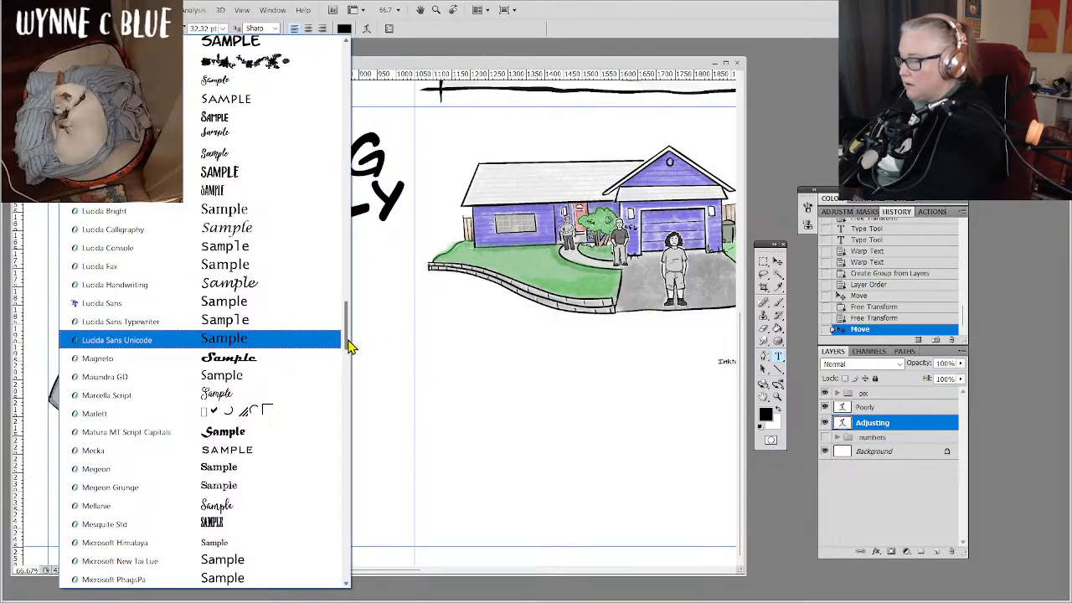
{"action": "left_click_drag", "start_coordinate": [349, 343], "coordinate": [352, 324]}
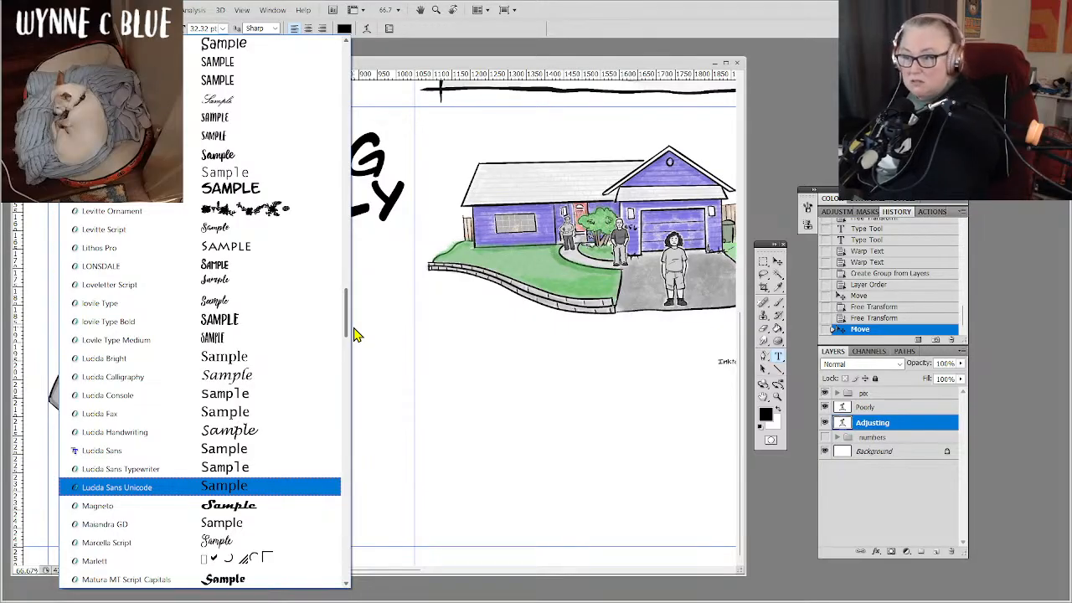
{"action": "left_click_drag", "start_coordinate": [353, 335], "coordinate": [339, 352]}
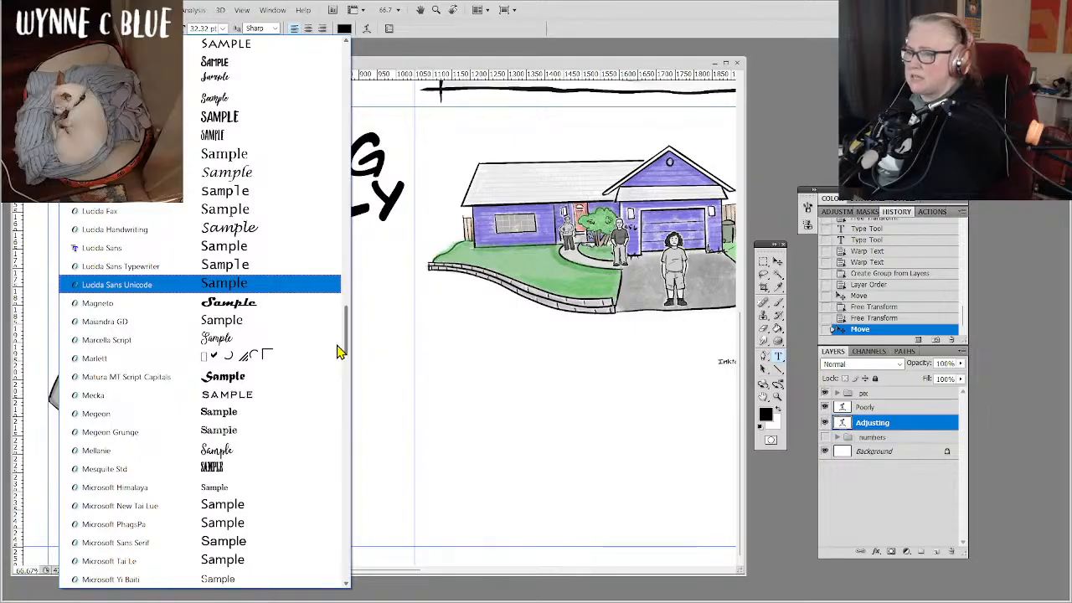
{"action": "scroll", "coordinate": [334, 353], "scroll_direction": "down", "scroll_amount": 1}
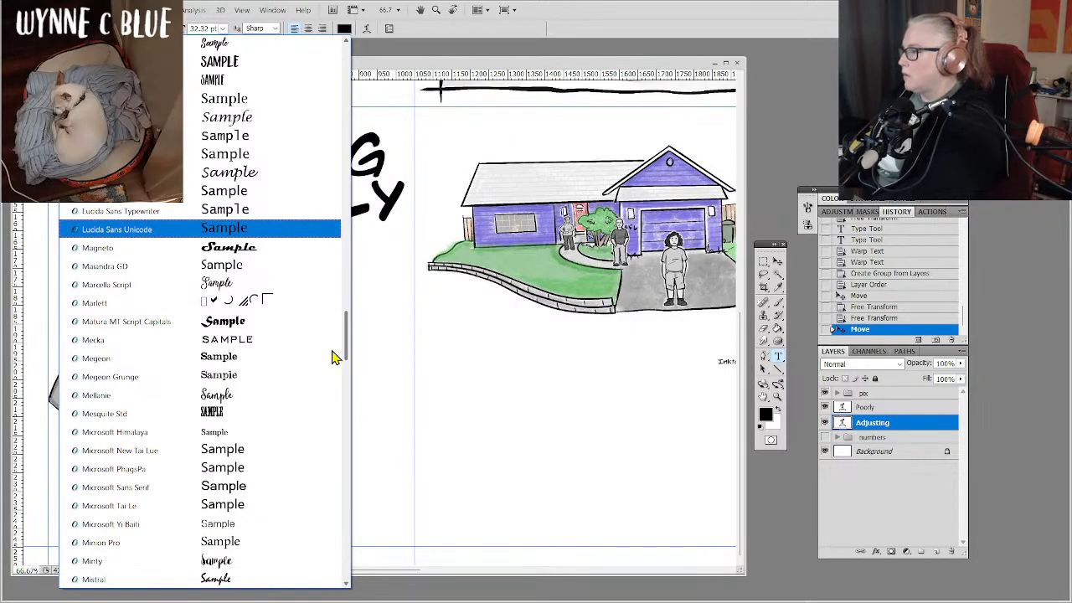
{"action": "scroll", "coordinate": [332, 355], "scroll_direction": "up", "scroll_amount": 1}
{"action": "scroll", "coordinate": [333, 358], "scroll_direction": "down", "scroll_amount": 2}
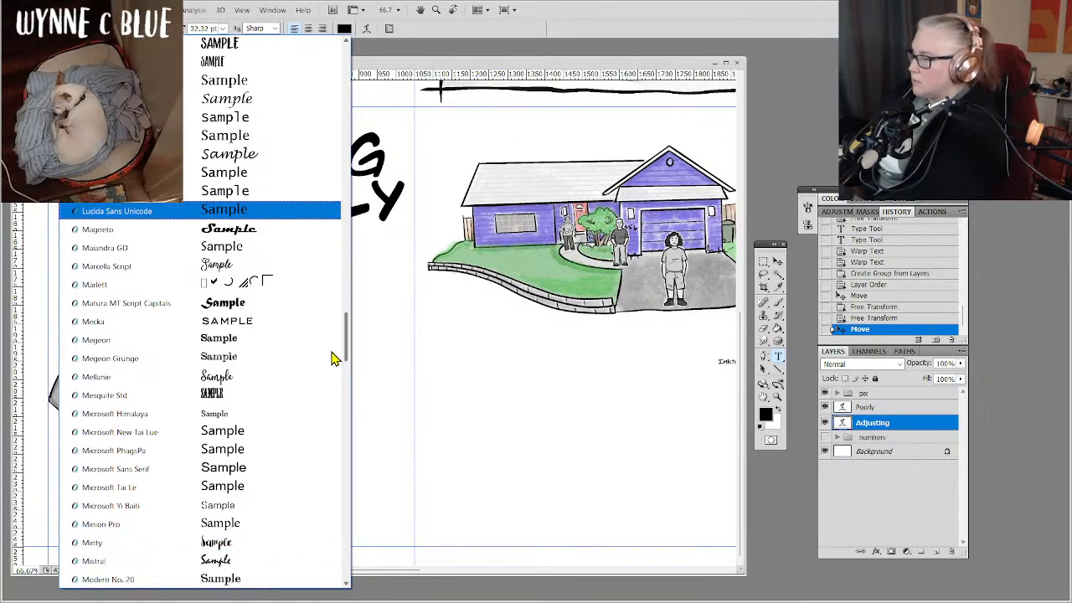
{"action": "scroll", "coordinate": [332, 326], "scroll_direction": "up", "scroll_amount": 10}
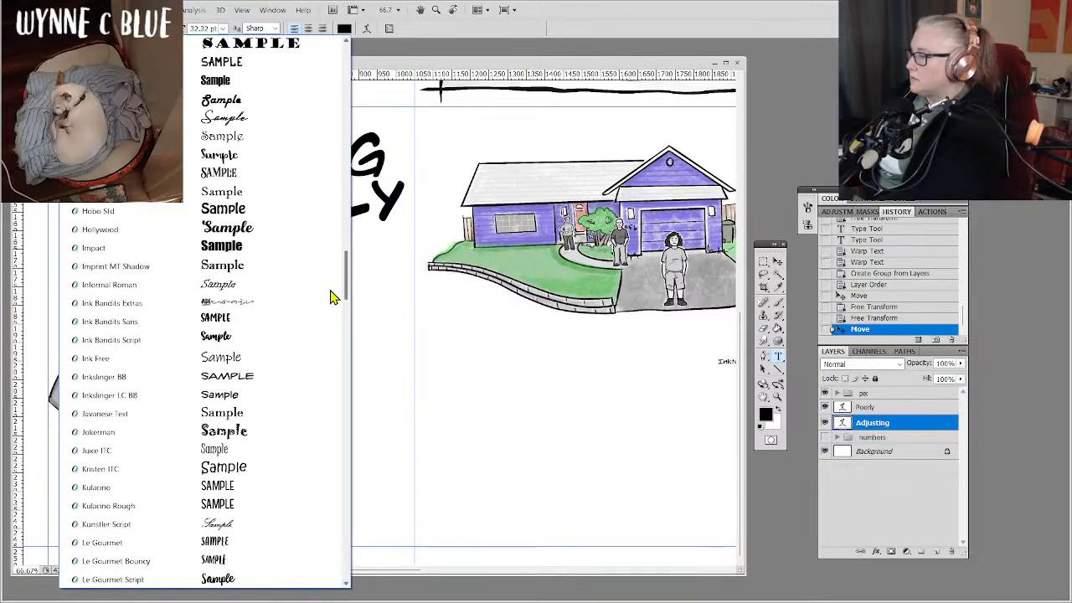
{"action": "left_click", "coordinate": [243, 401]}
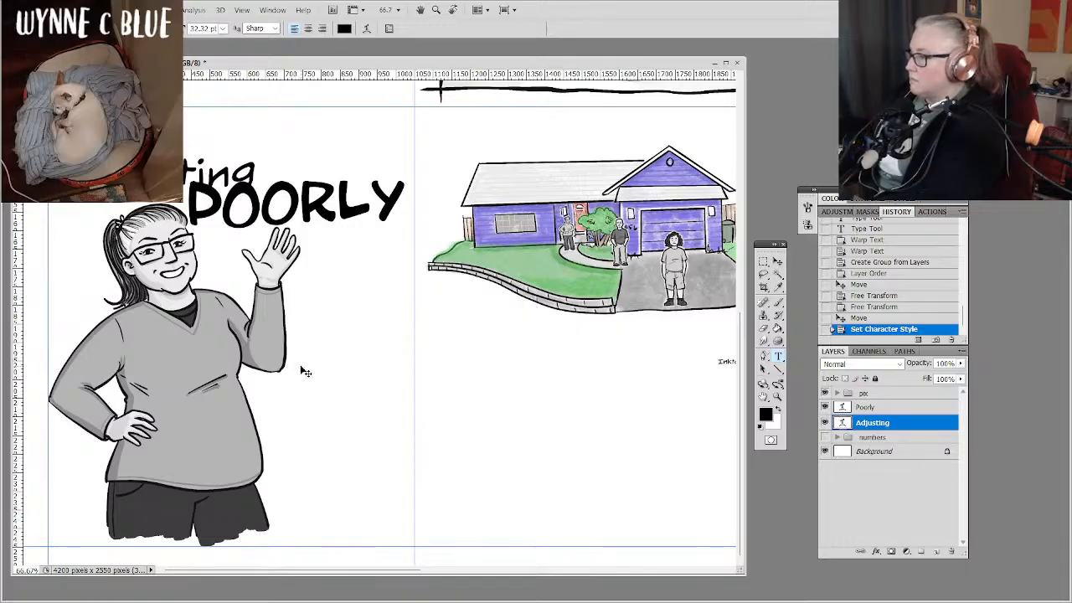
{"action": "key", "text": "ctrl+z"}
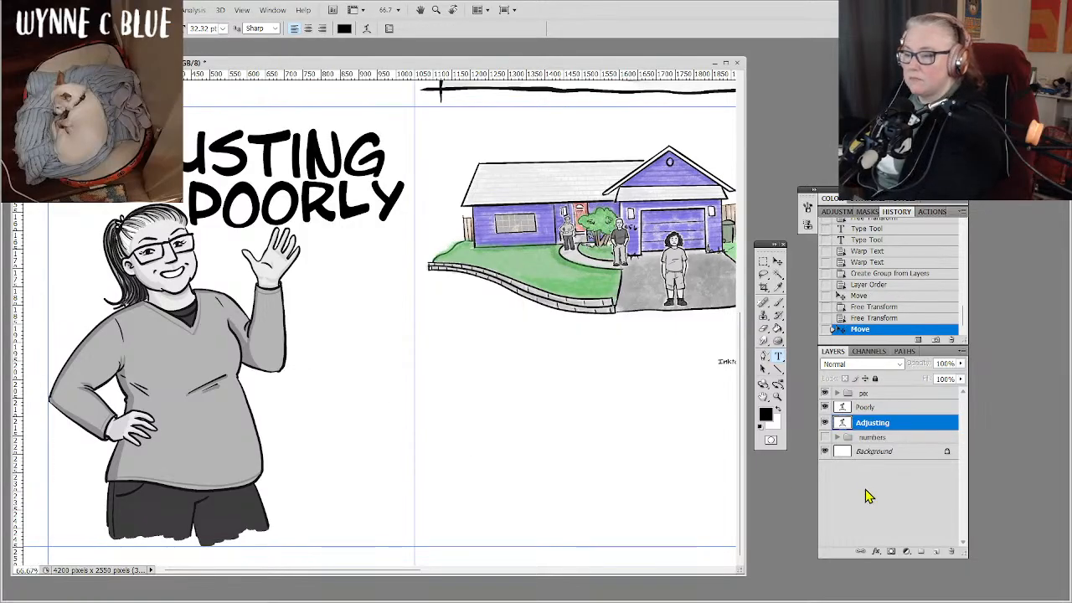
Add the text "A 2025" in 18 pt Inkslinger LC BB on the cover, beside the woman's lower sweater.
{"action": "left_click", "coordinate": [865, 489]}
{"action": "left_click", "coordinate": [276, 416]}
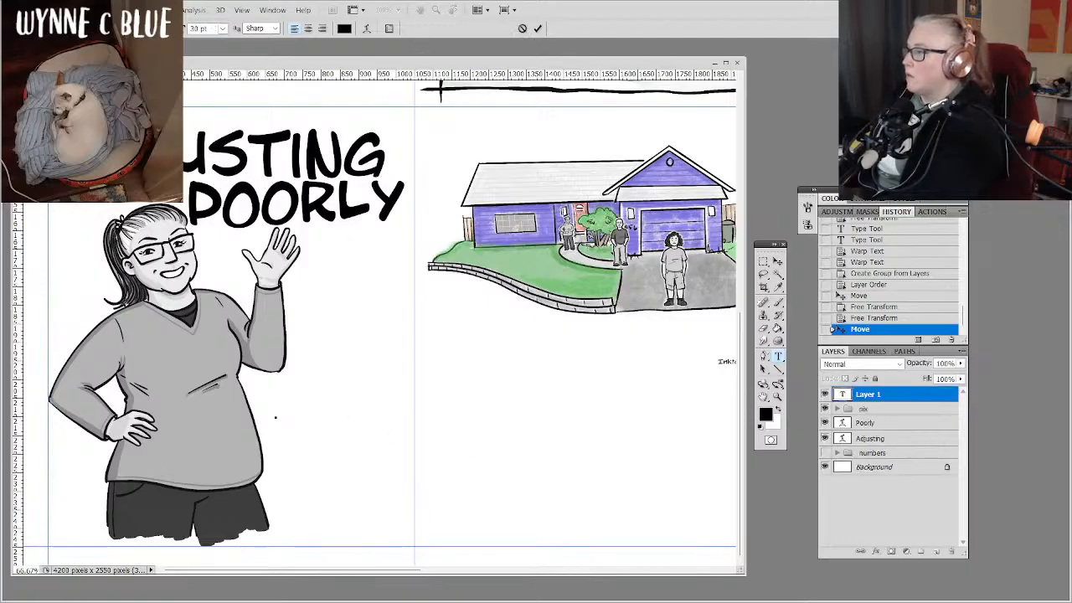
{"action": "left_click", "coordinate": [119, 28]}
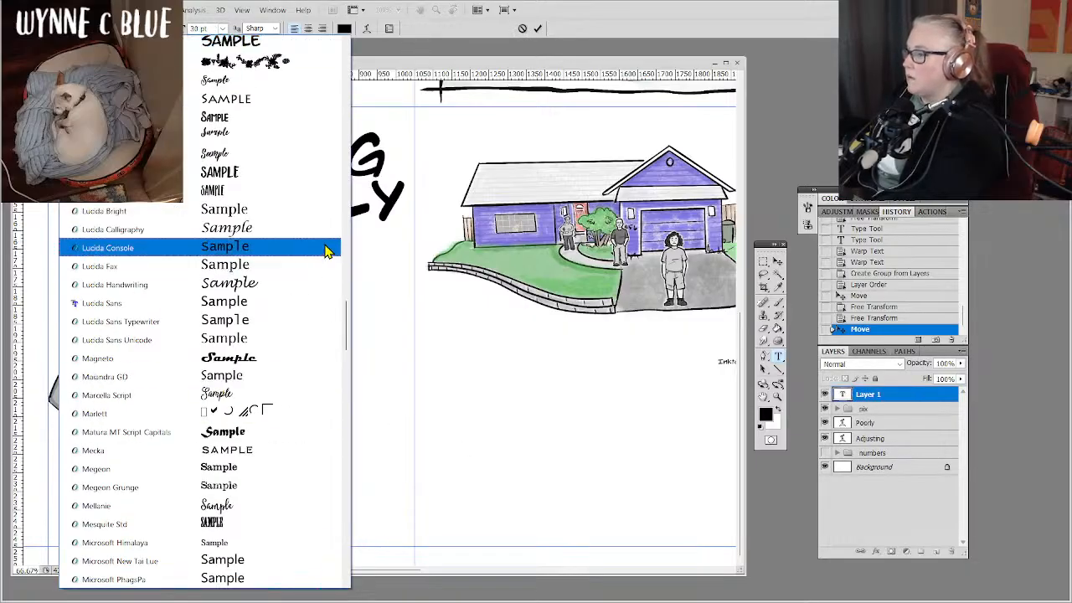
{"action": "left_click_drag", "start_coordinate": [346, 327], "coordinate": [350, 256]}
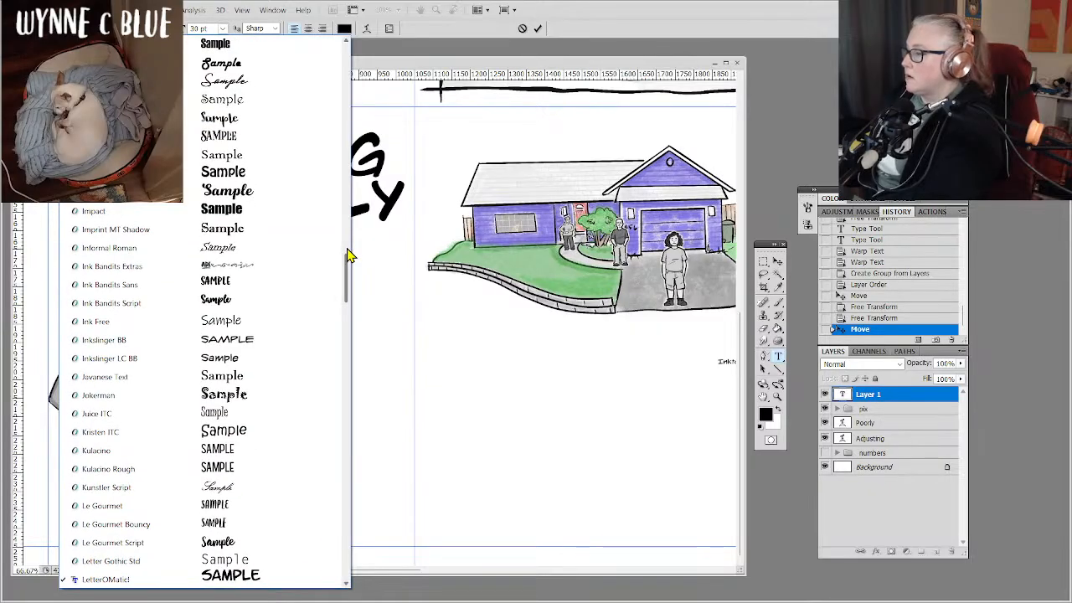
{"action": "left_click", "coordinate": [243, 366]}
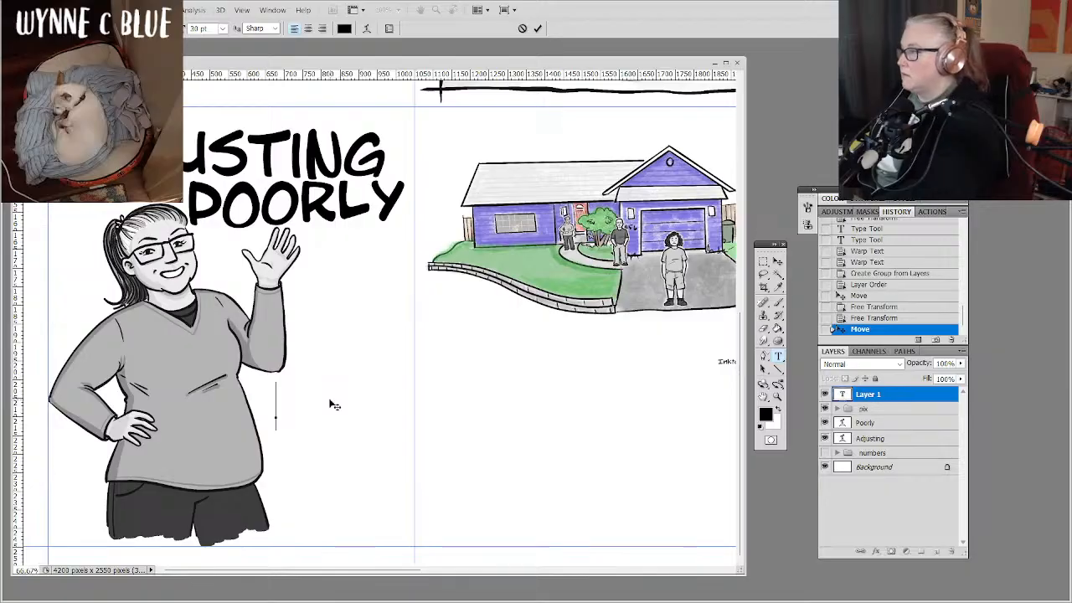
{"action": "left_click", "coordinate": [224, 30]}
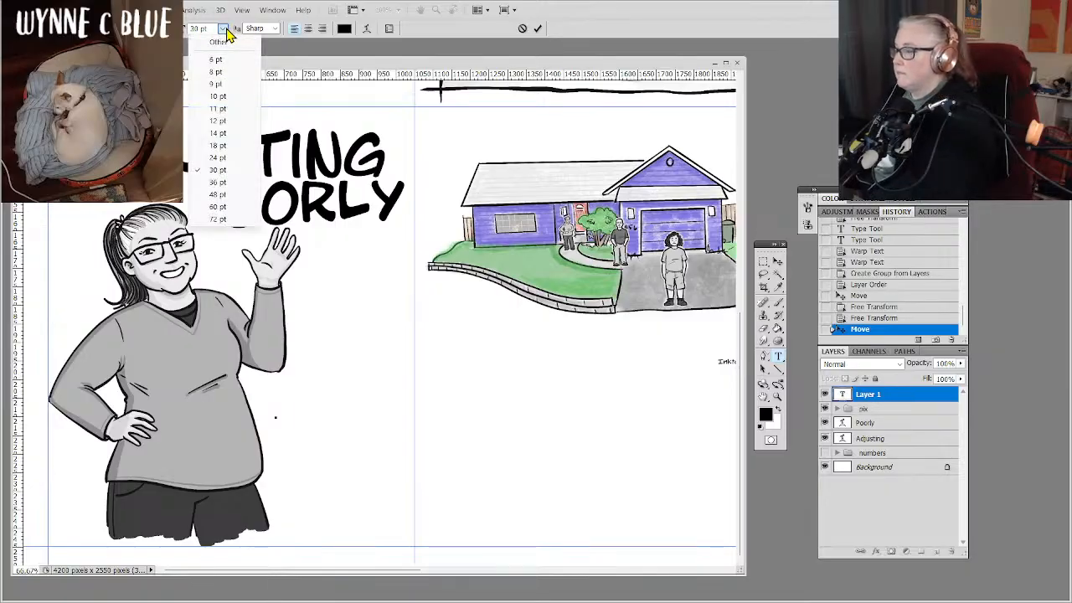
{"action": "left_click", "coordinate": [219, 146]}
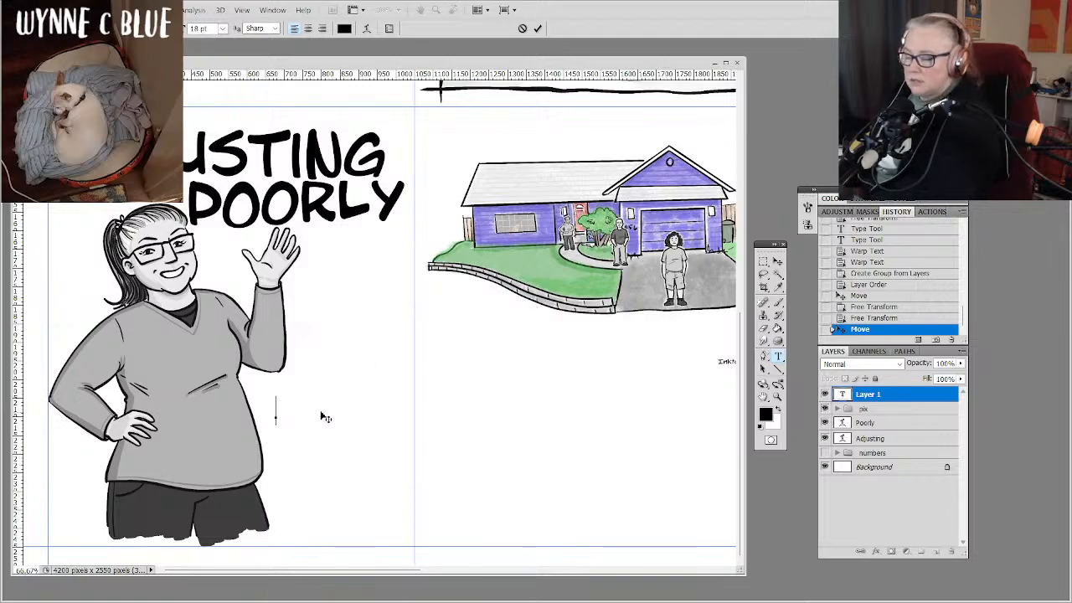
{"action": "type", "text": "A"}
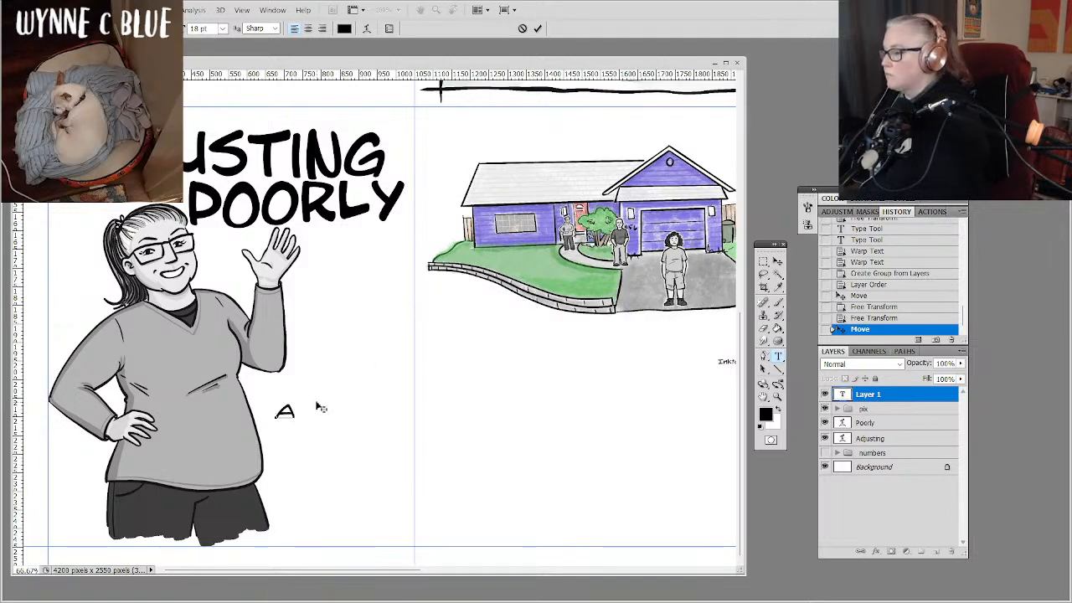
{"action": "type", "text": " 202"}
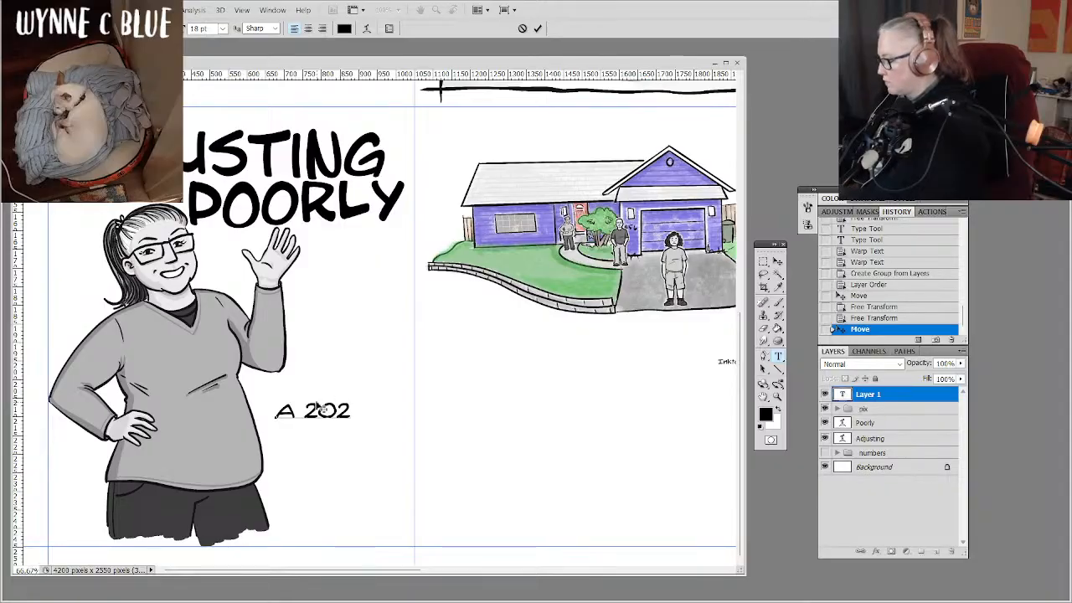
{"action": "type", "text": "5"}
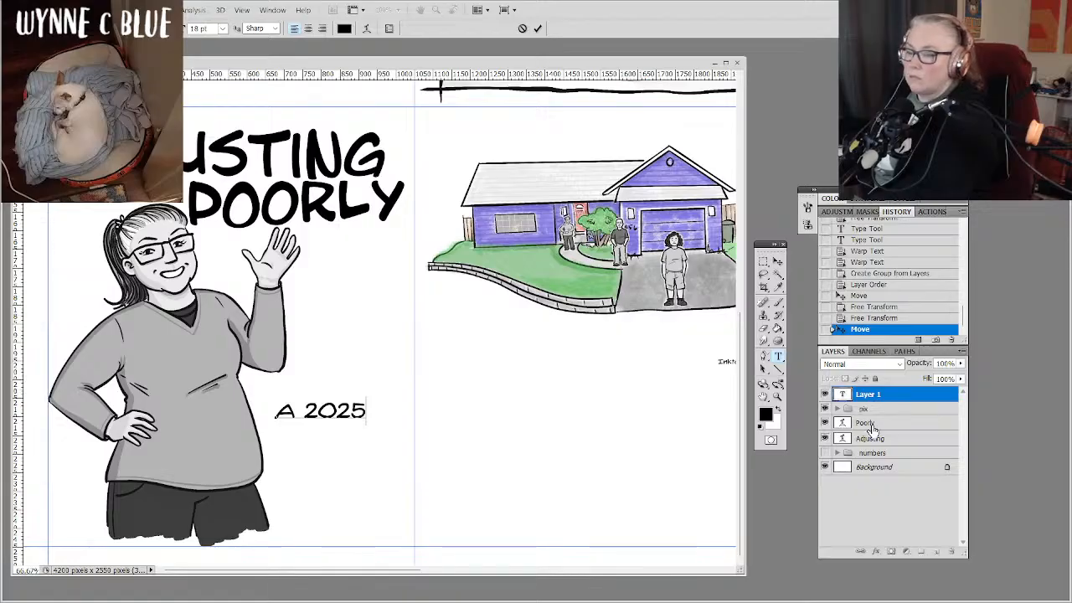
{"action": "left_click", "coordinate": [892, 398]}
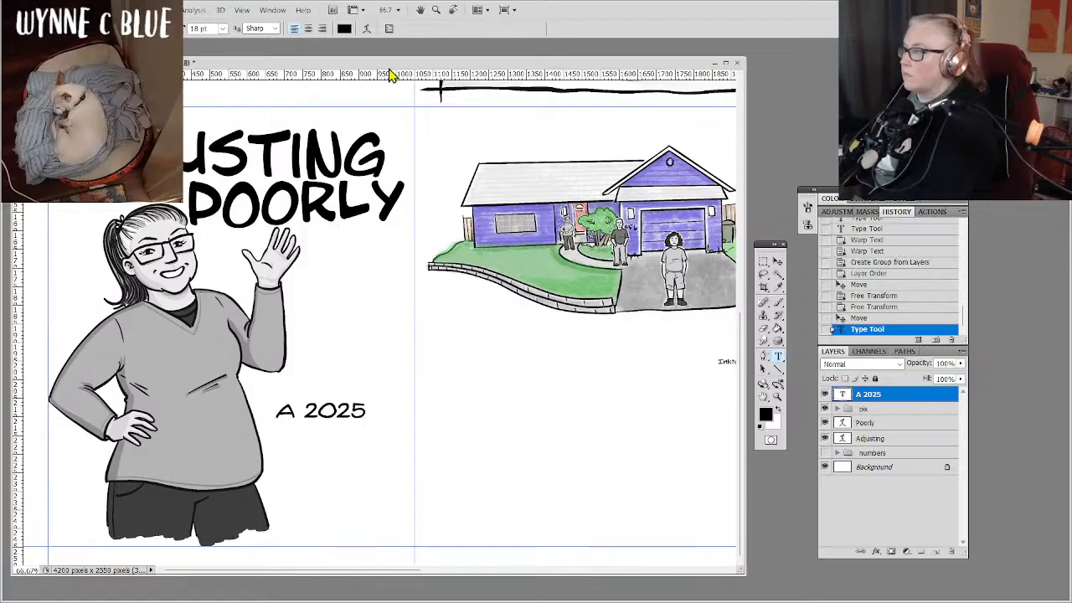
Add "Inktober" as a separate text layer directly beneath "A 2025" on the cover.
{"action": "left_click", "coordinate": [275, 435]}
{"action": "type", "text": "I"}
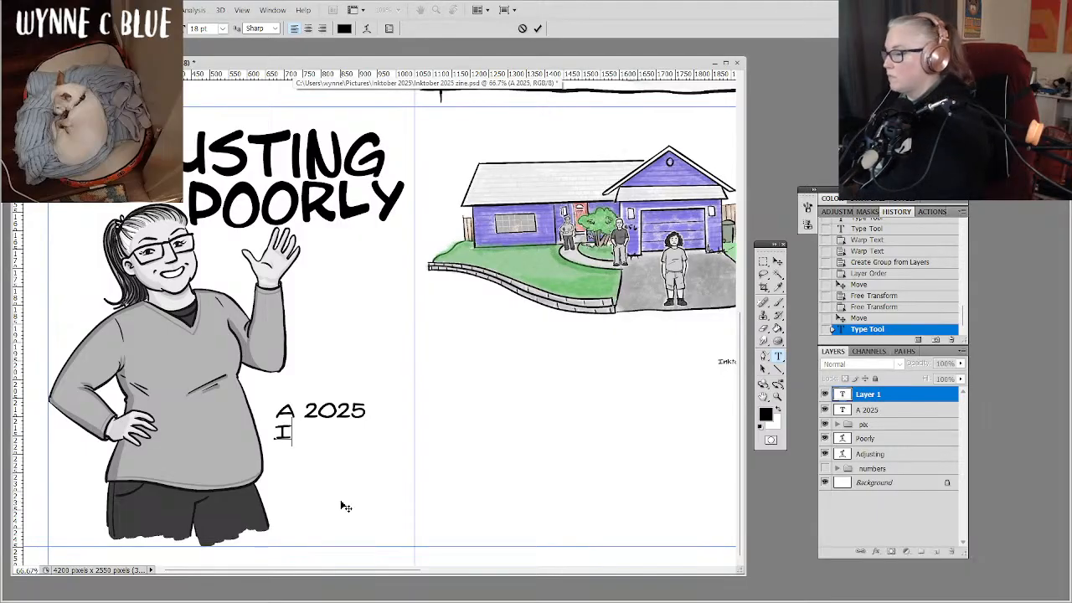
{"action": "type", "text": "nktober"}
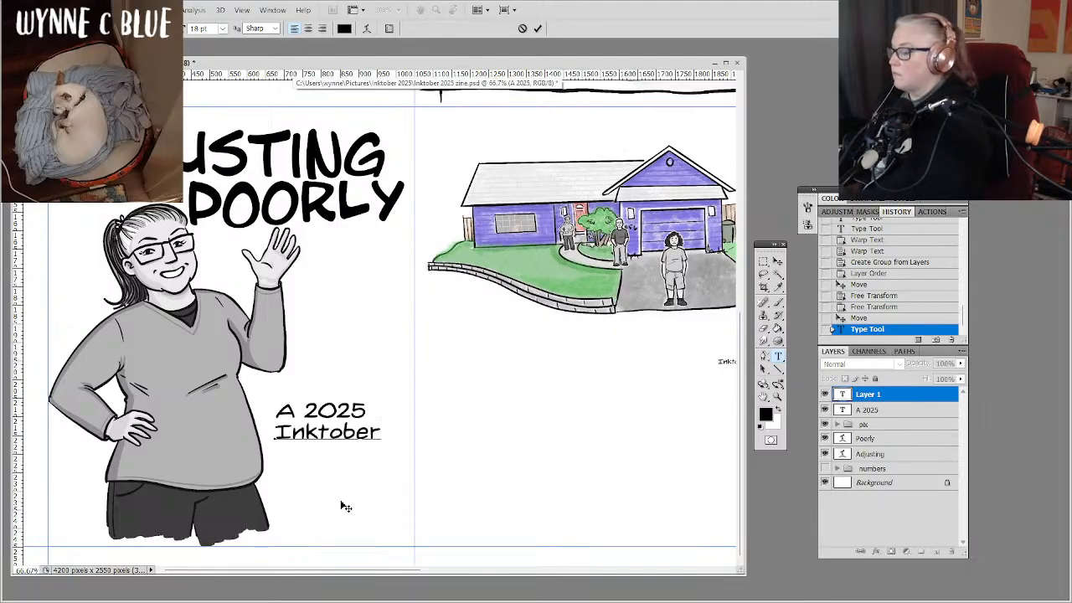
{"action": "left_click", "coordinate": [911, 400]}
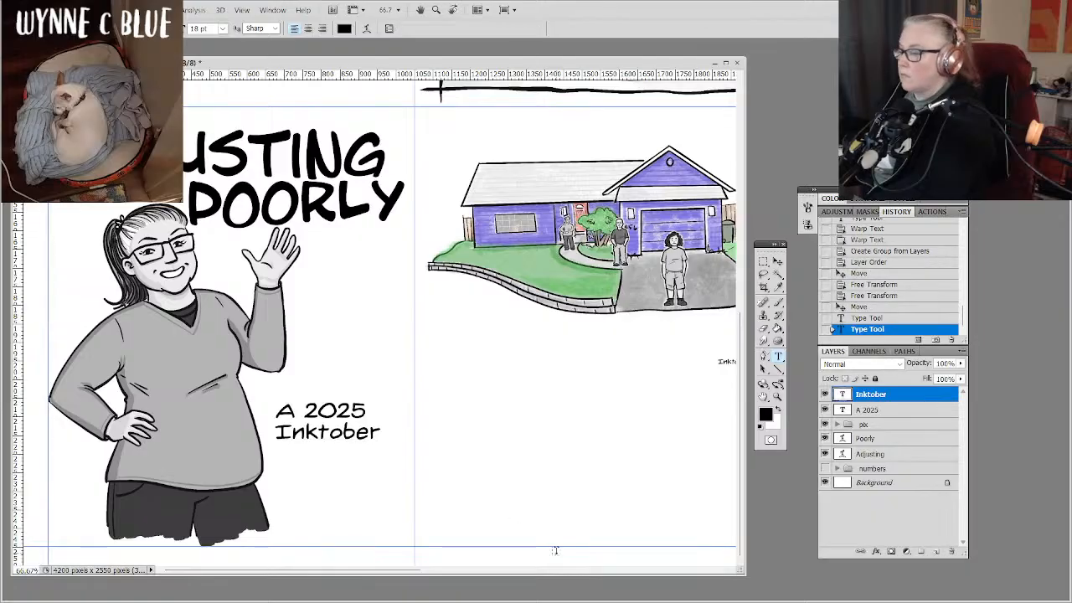
Add "'Zine" with a leading apostrophe as its own text layer, positioned beneath "Inktober".
{"action": "left_click", "coordinate": [304, 452]}
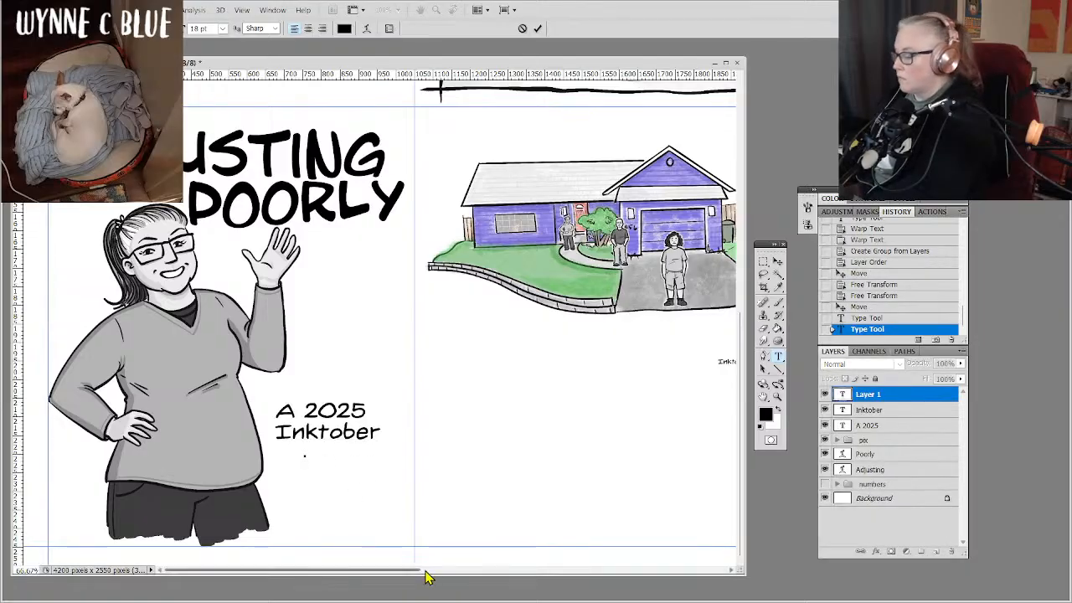
{"action": "type", "text": "Zine"}
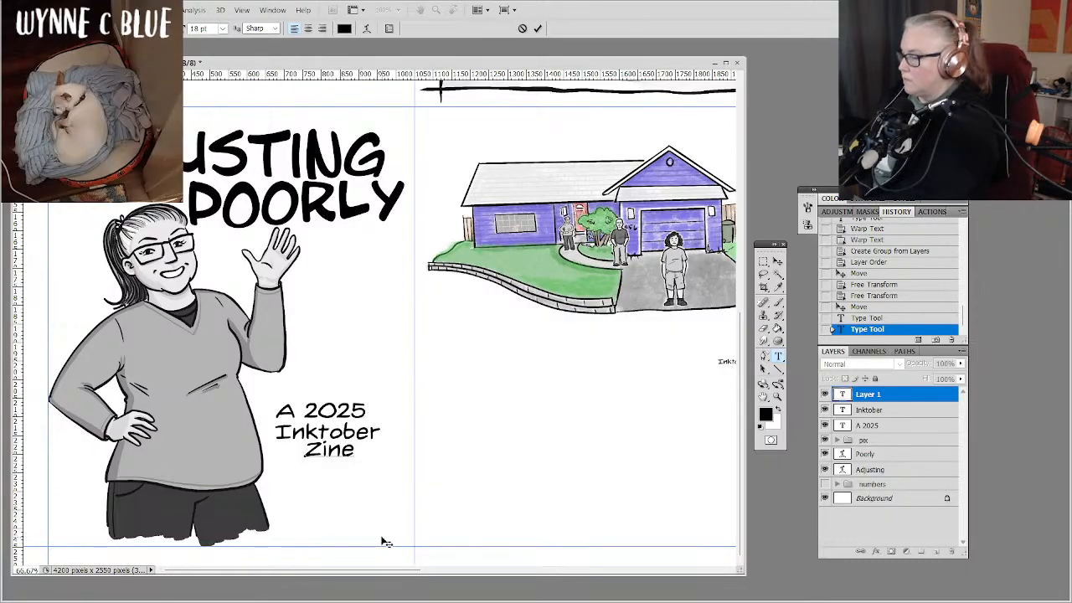
{"action": "key", "text": "Home"}
{"action": "type", "text": "'"}
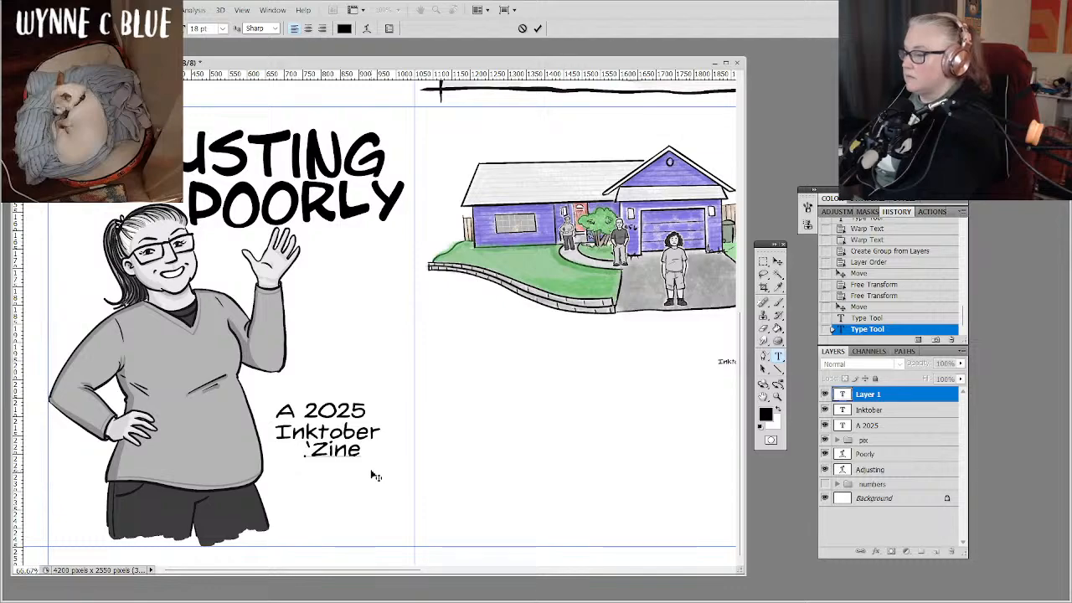
{"action": "mouse_move", "coordinate": [372, 471]}
{"action": "left_mouse_down"}
{"action": "mouse_move", "coordinate": [379, 477]}
{"action": "mouse_move", "coordinate": [359, 478]}
{"action": "left_mouse_up"}
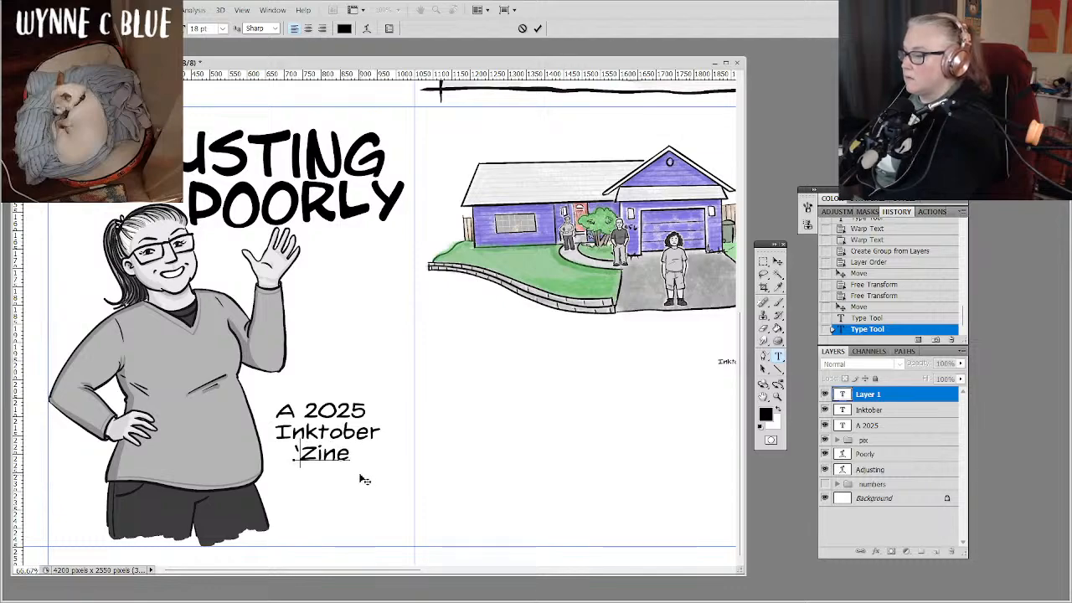
Align the "A 2025", "Inktober" and "'Zine" text layers on their horizontal centers.
{"action": "left_click", "coordinate": [891, 427]}
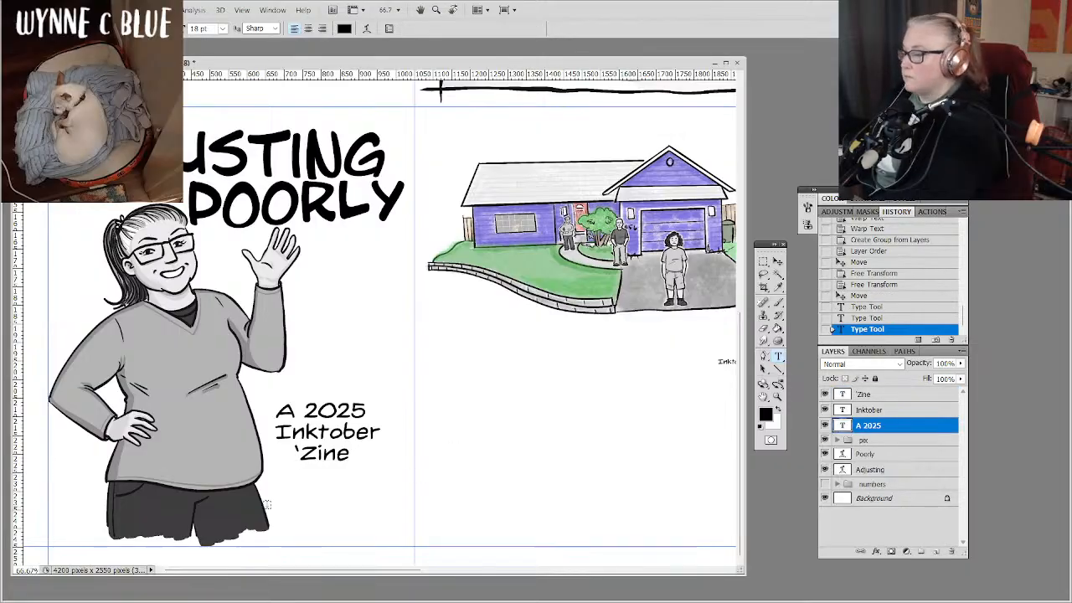
{"action": "left_click", "coordinate": [921, 397], "text": "shift"}
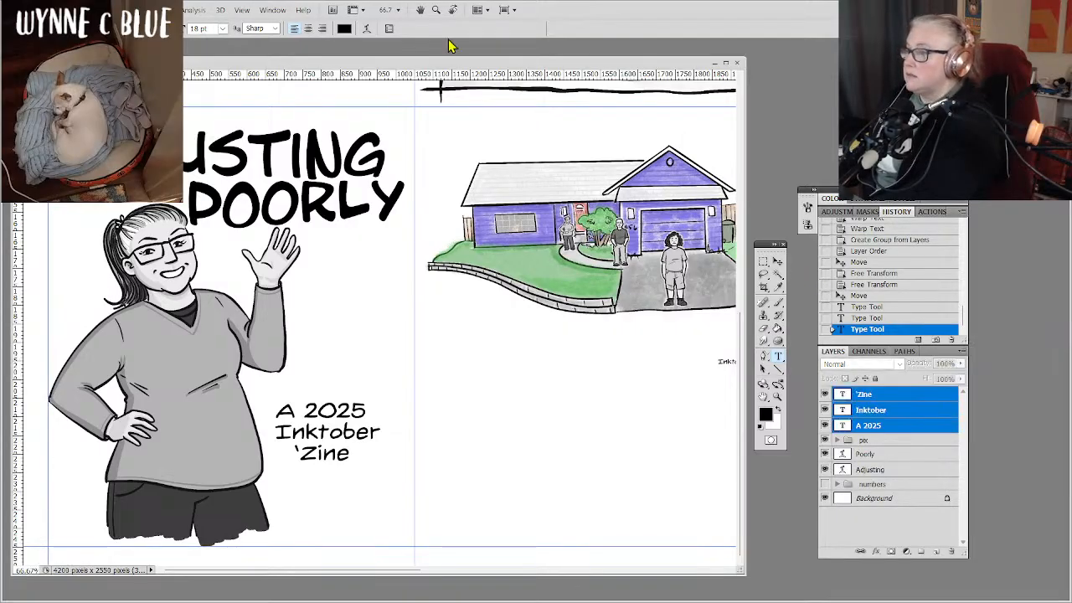
{"action": "left_click", "coordinate": [778, 262]}
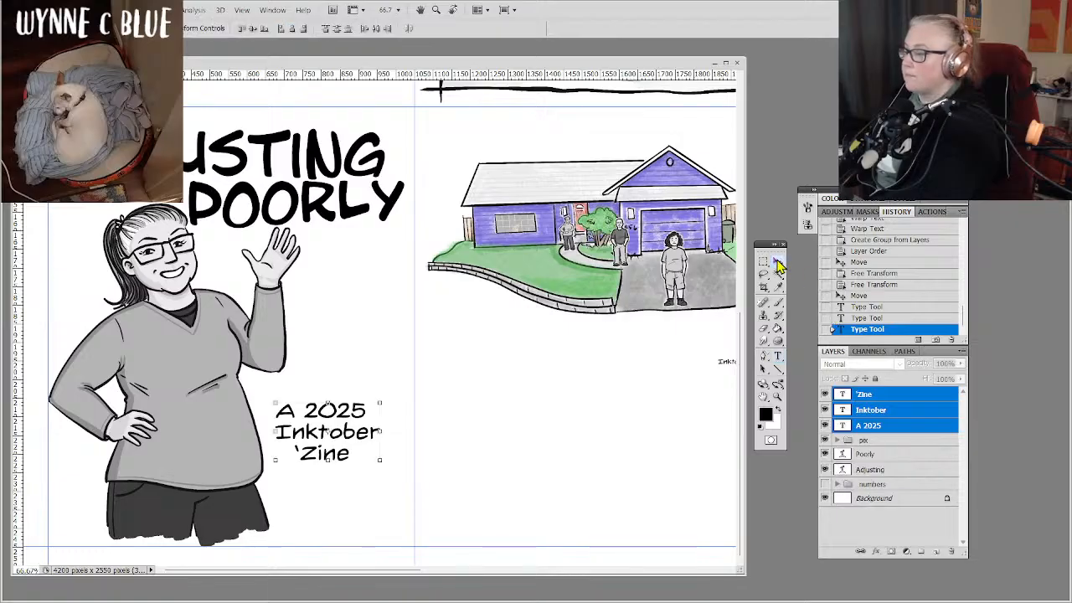
{"action": "left_click", "coordinate": [291, 31]}
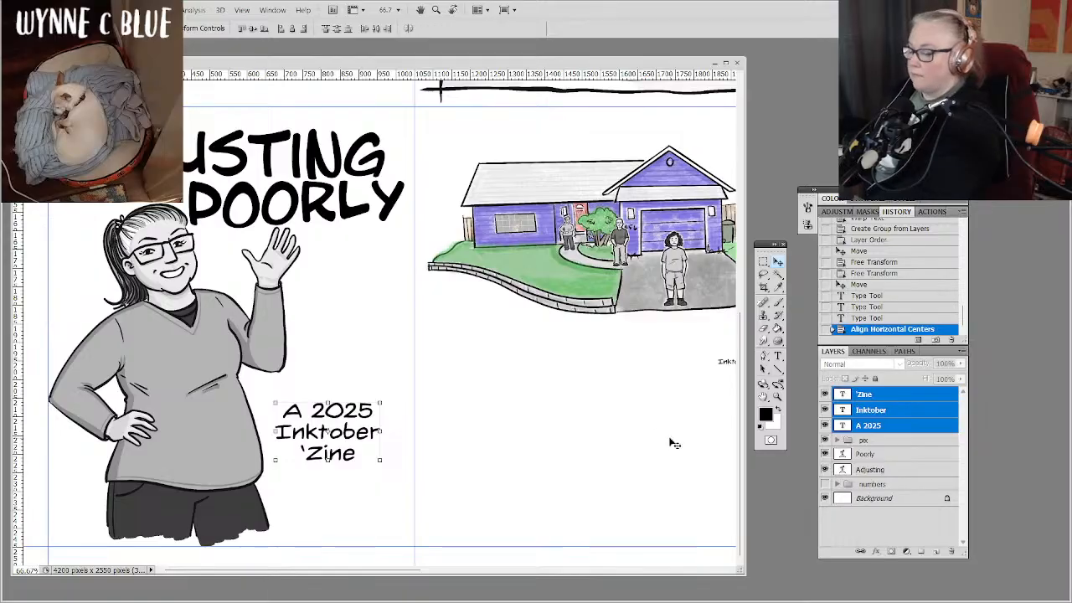
{"action": "left_click", "coordinate": [900, 542]}
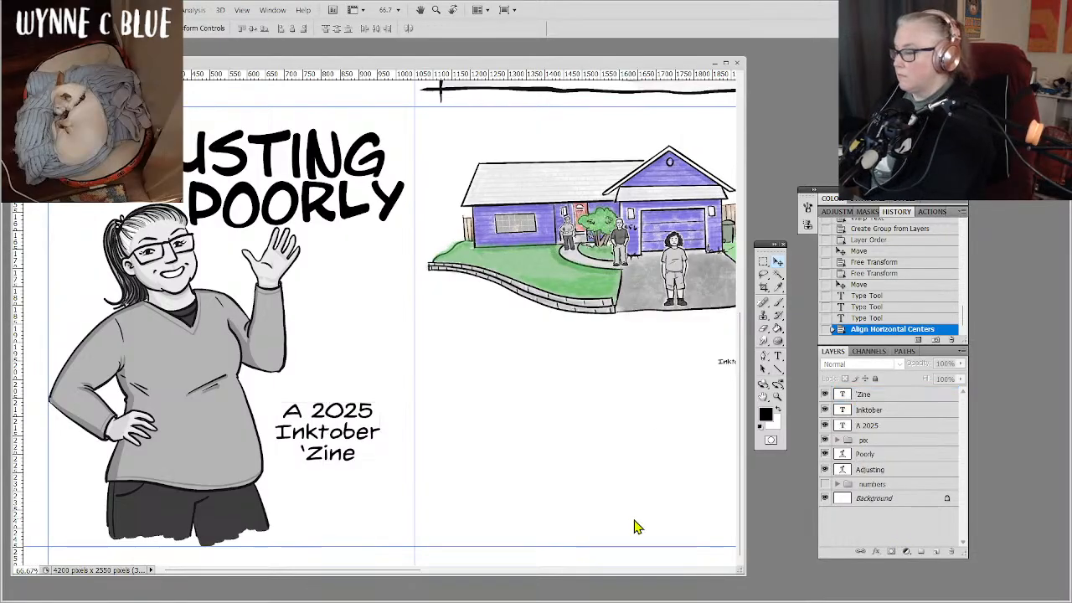
Move the three subtitle text layers together slightly up and to the left, closer to the woman's sweater.
{"action": "left_click", "coordinate": [907, 427]}
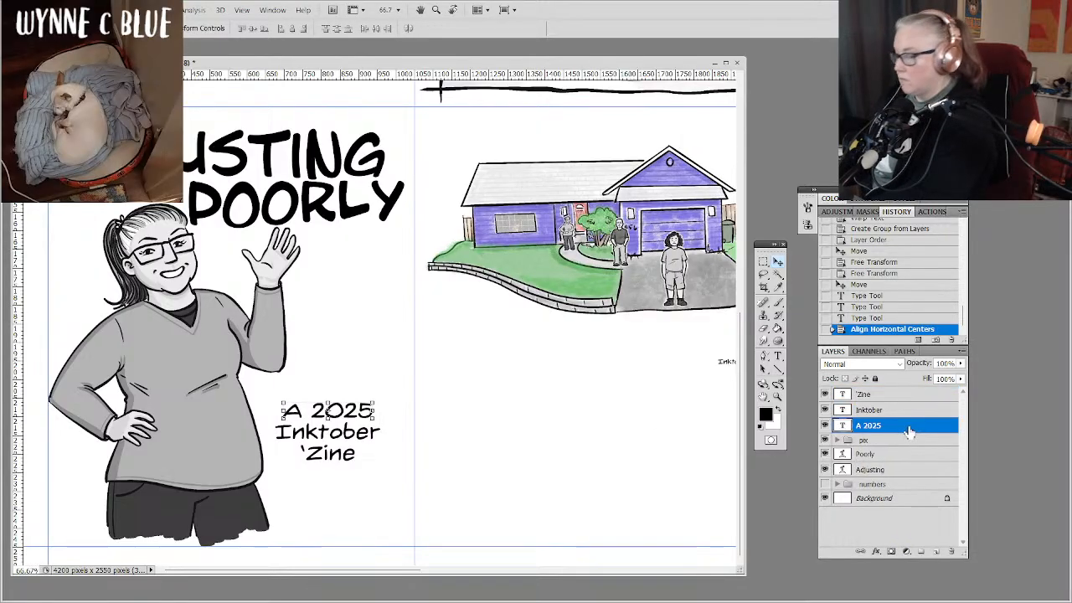
{"action": "left_click", "coordinate": [905, 398], "text": "shift"}
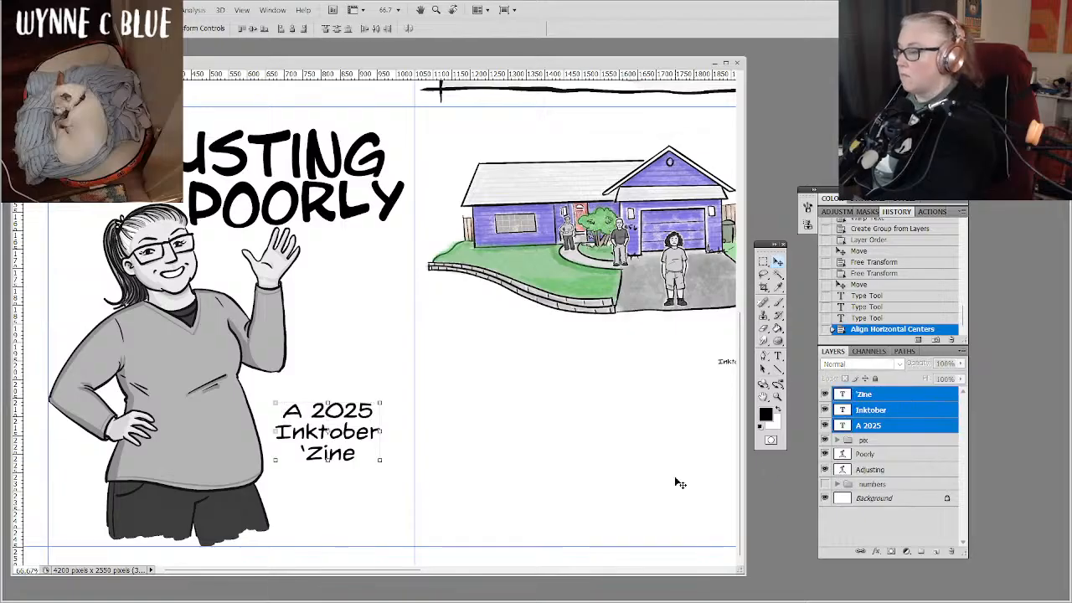
{"action": "mouse_move", "coordinate": [357, 509]}
{"action": "left_mouse_down"}
{"action": "mouse_move", "coordinate": [373, 499]}
{"action": "mouse_move", "coordinate": [382, 381]}
{"action": "mouse_move", "coordinate": [342, 525]}
{"action": "mouse_move", "coordinate": [352, 500]}
{"action": "left_mouse_up"}
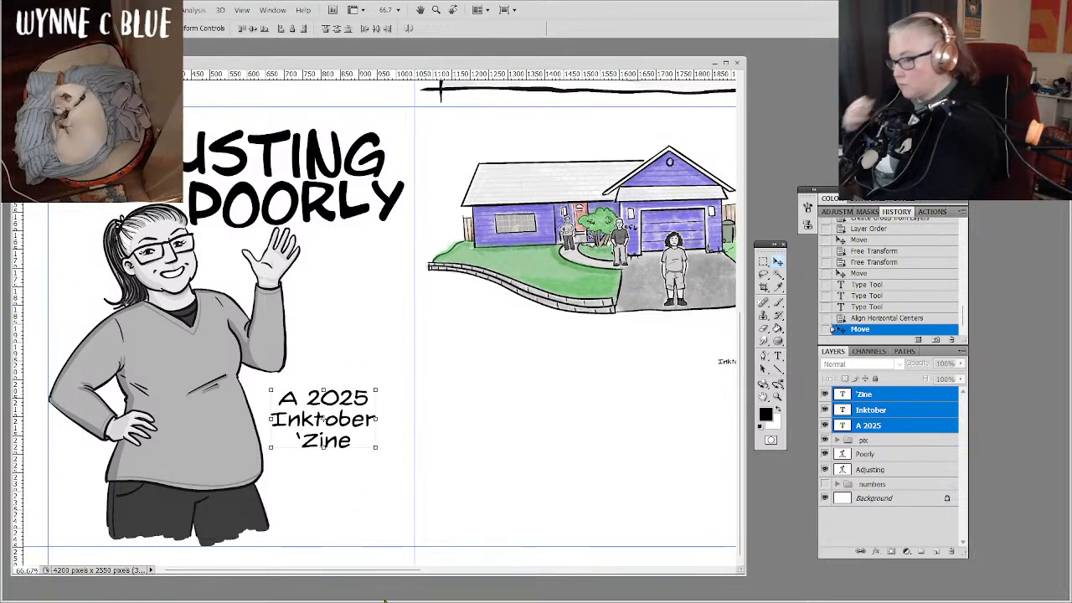
Set the font size of all three subtitle text layers to 24 pt.
{"action": "left_click", "coordinate": [778, 355]}
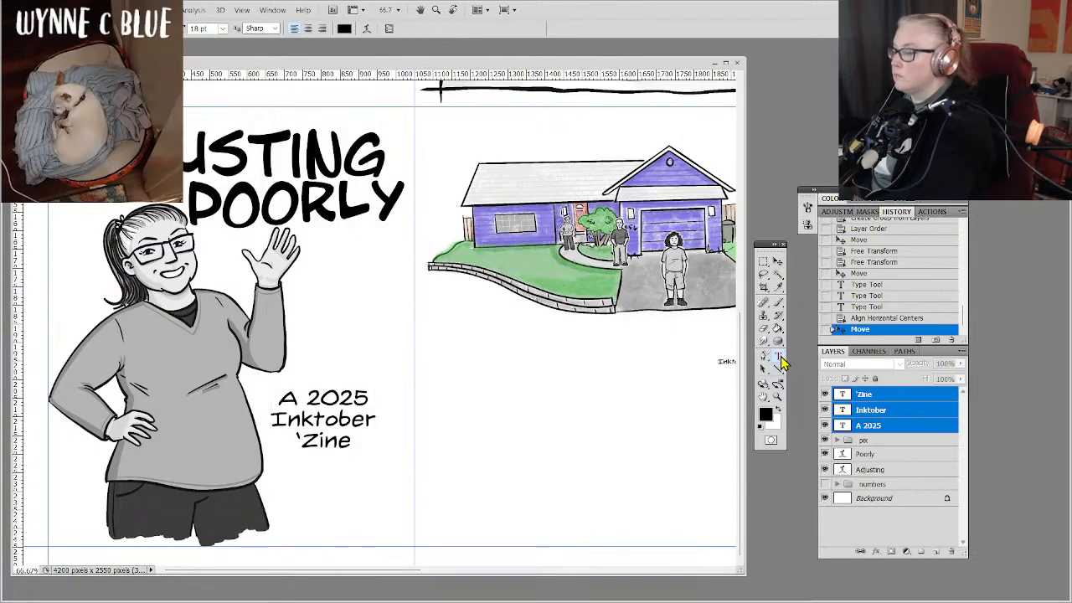
{"action": "left_click", "coordinate": [222, 29]}
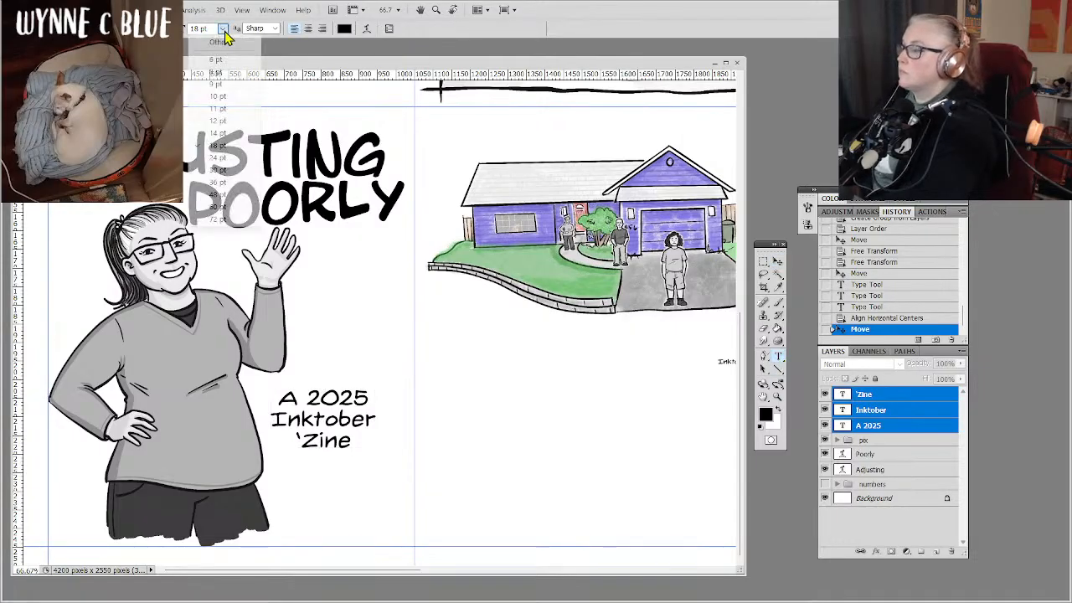
{"action": "left_click", "coordinate": [218, 158]}
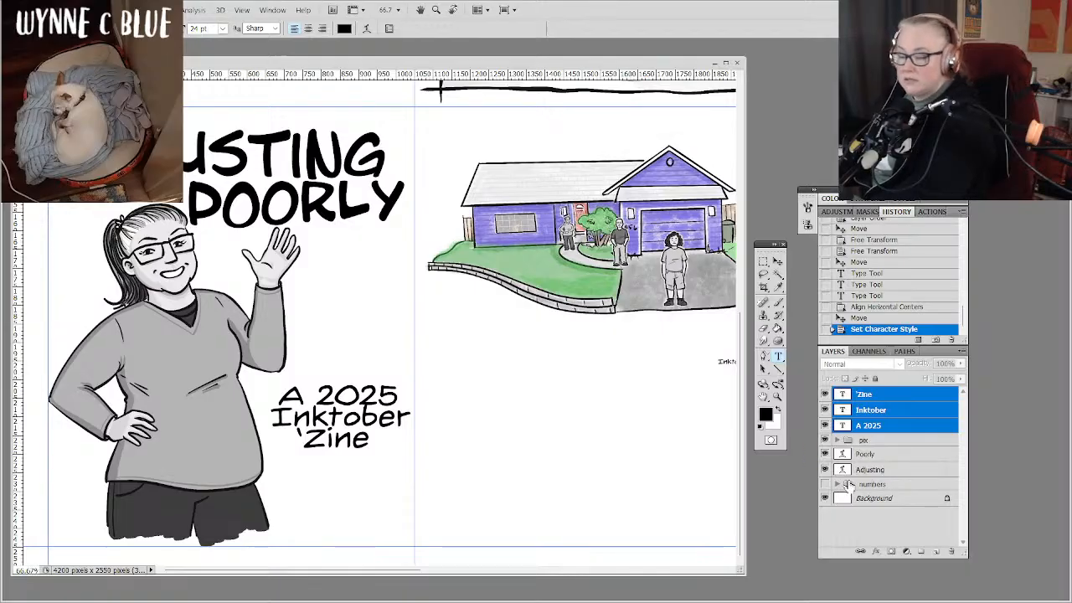
Nudge the "A 2025" line upward to widen its spacing from "Inktober".
{"action": "left_click", "coordinate": [894, 430]}
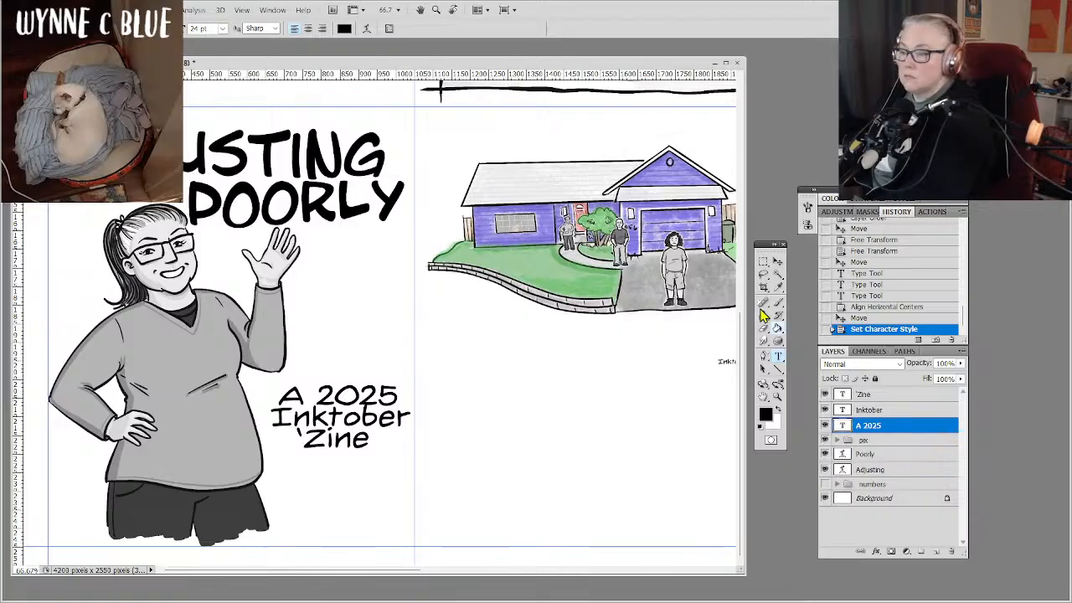
{"action": "left_click", "coordinate": [777, 265]}
{"action": "key", "text": "Left"}
{"action": "key", "text": "Up"}
{"action": "key", "text": "Up"}
{"action": "key", "text": "Up"}
{"action": "key", "text": "Up"}
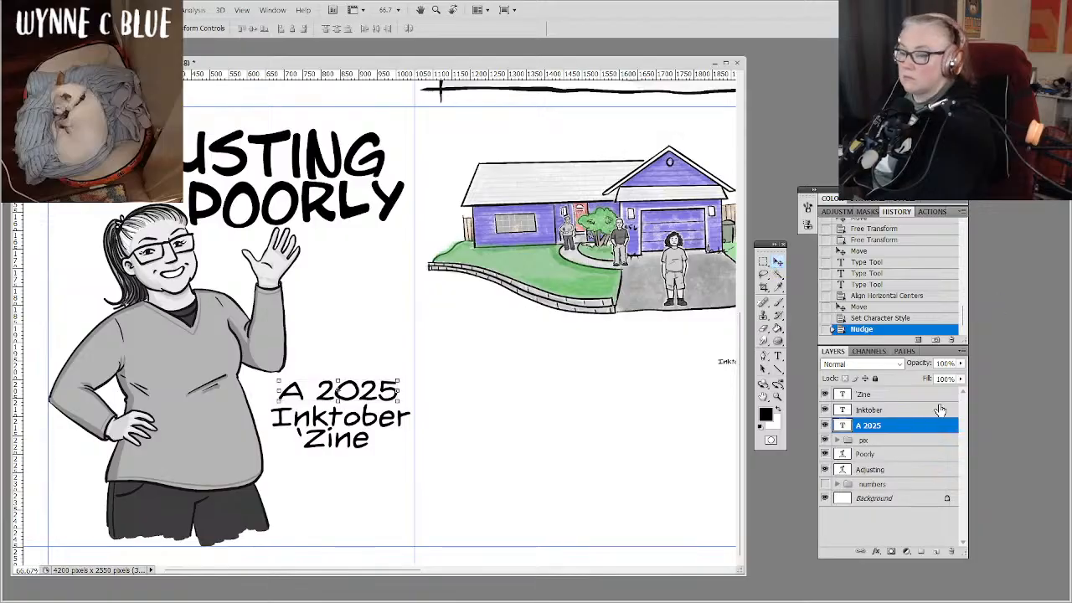
Nudge the "'Zine" line downward to match the subtitle's line spacing, leaving no layer selected.
{"action": "left_click", "coordinate": [900, 400]}
{"action": "key", "text": "Down"}
{"action": "key", "text": "Down"}
{"action": "key", "text": "Down"}
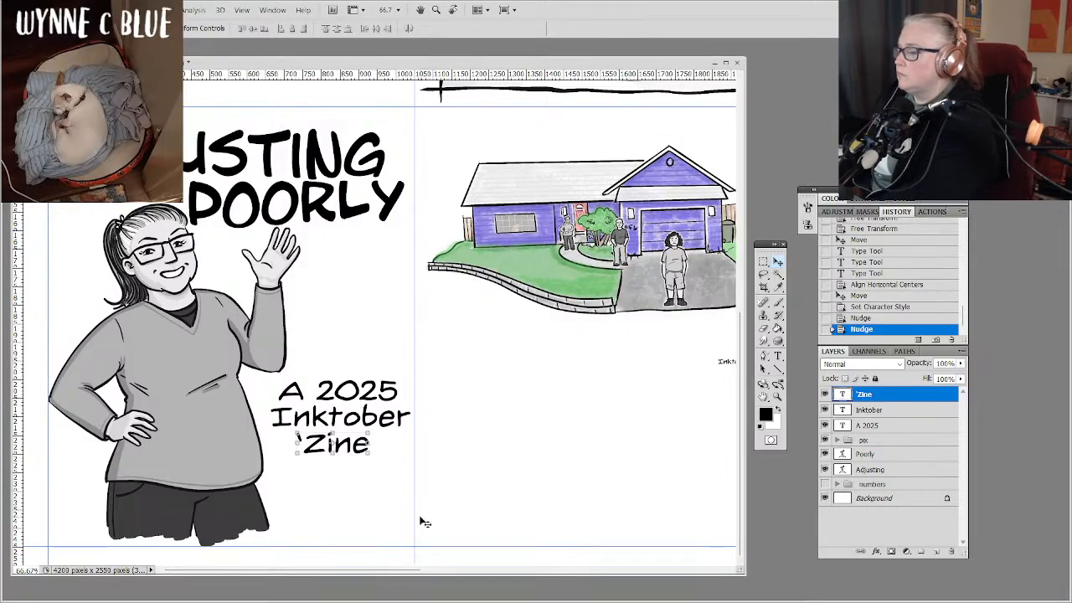
{"action": "left_click", "coordinate": [858, 538]}
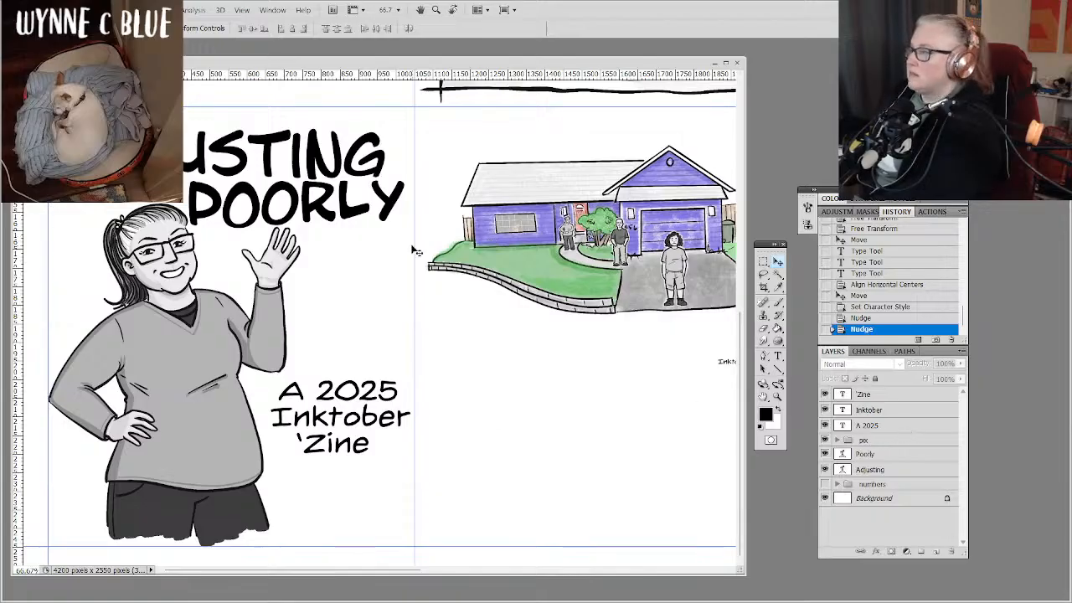
{"action": "left_click", "coordinate": [889, 397]}
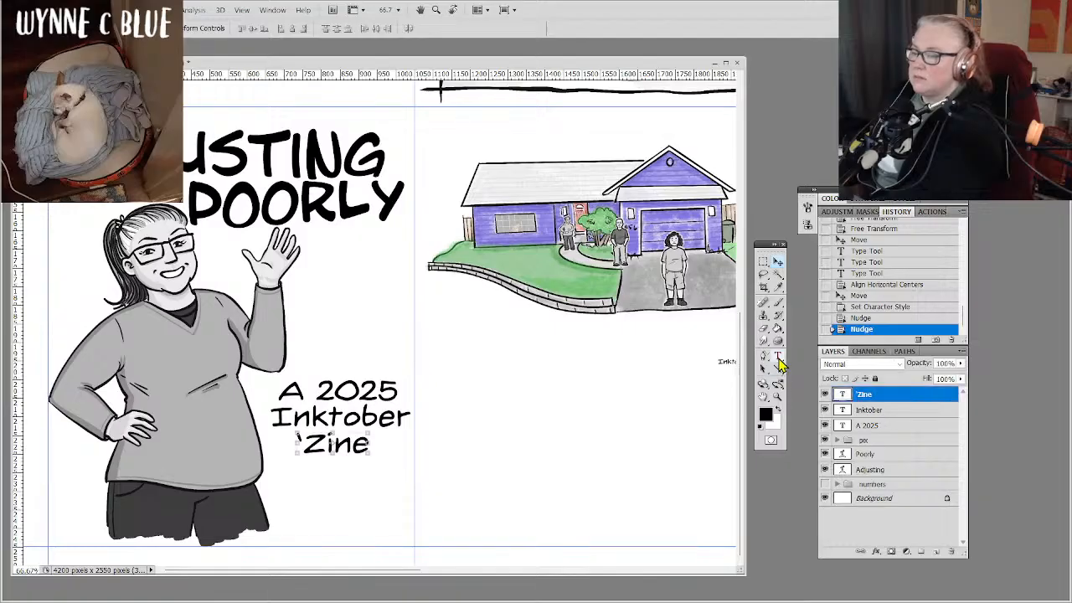
{"action": "left_click", "coordinate": [778, 355]}
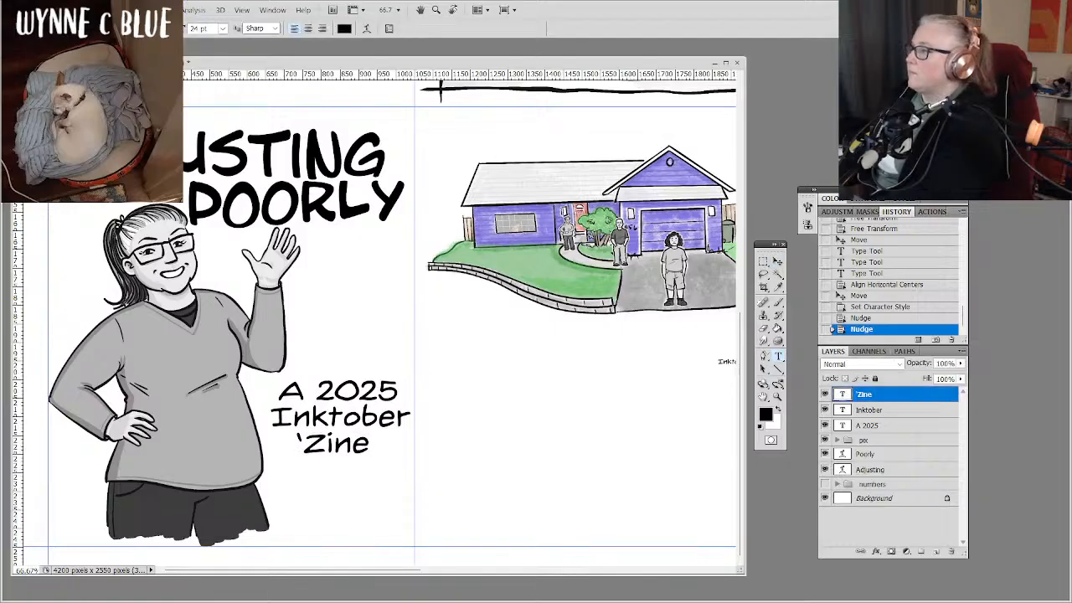
{"action": "left_click", "coordinate": [117, 29]}
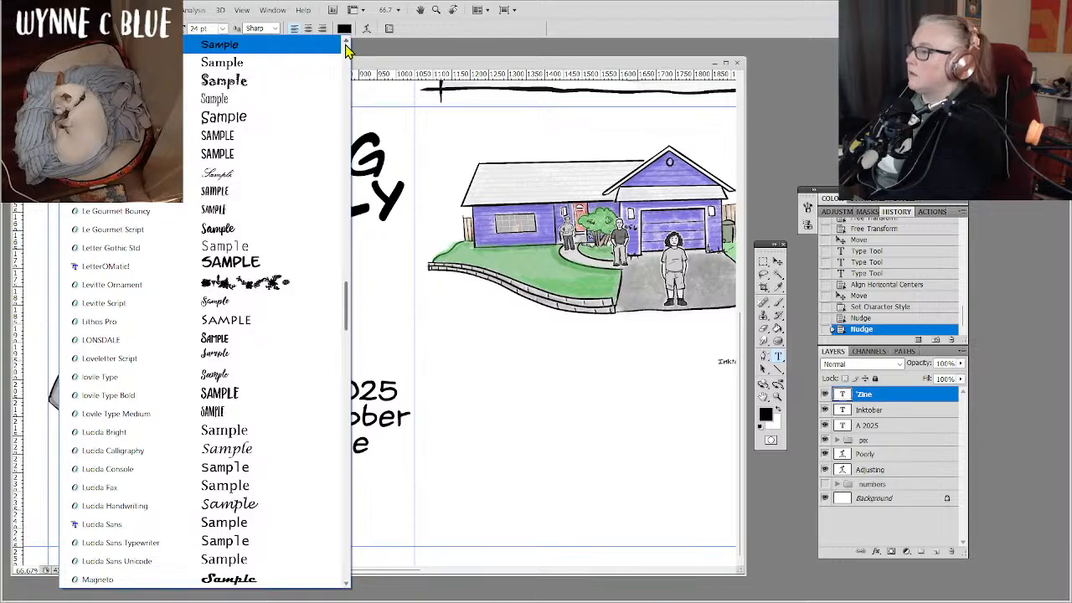
{"action": "left_click", "coordinate": [346, 43]}
{"action": "left_click", "coordinate": [346, 44]}
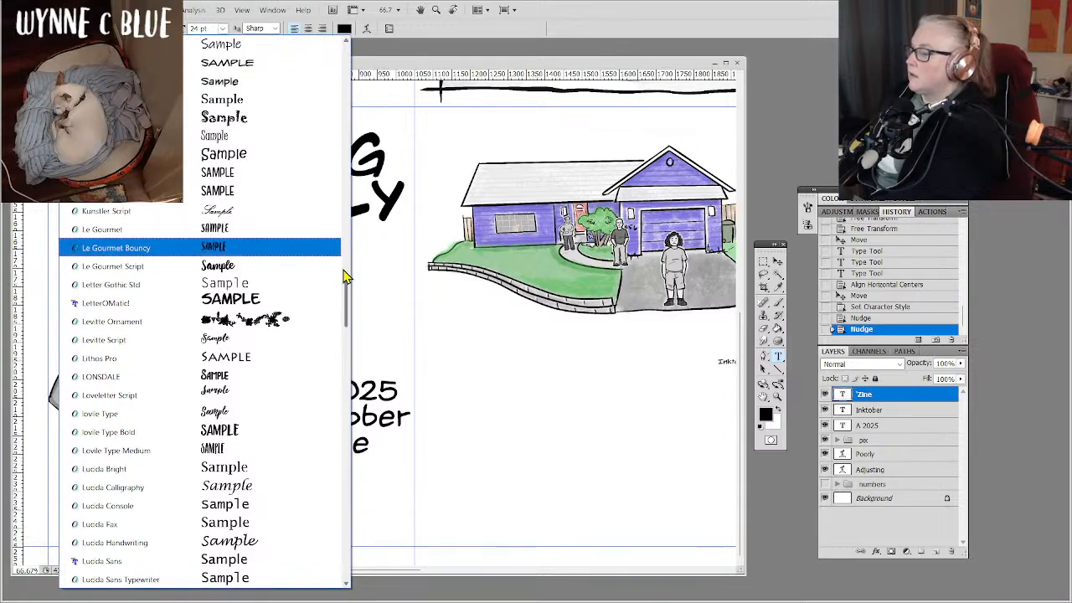
{"action": "left_click_drag", "start_coordinate": [347, 294], "coordinate": [333, 76]}
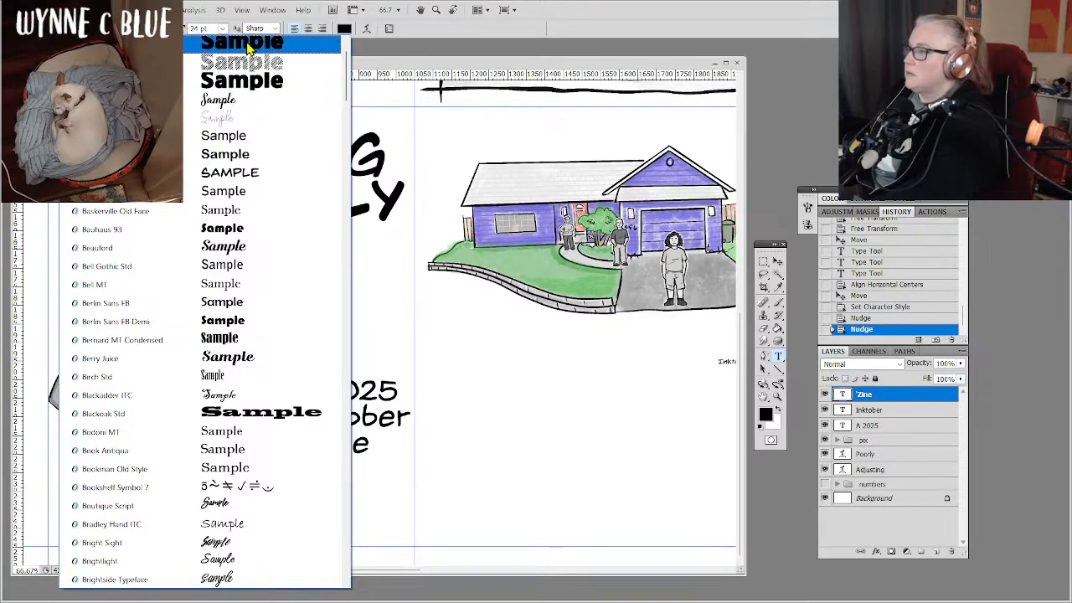
{"action": "left_click", "coordinate": [123, 28]}
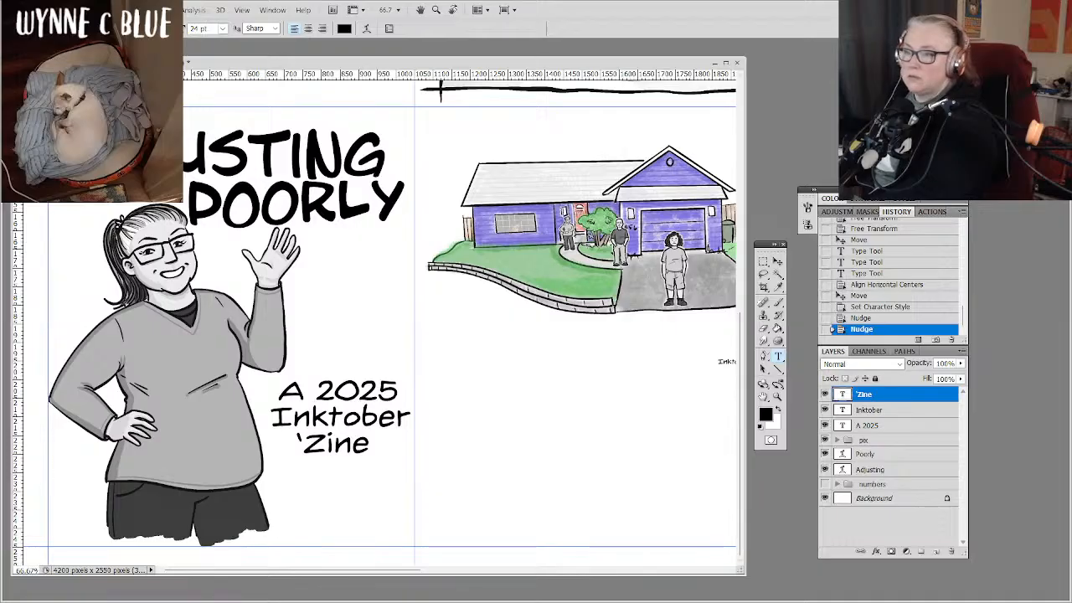
{"action": "left_click_drag", "start_coordinate": [293, 570], "coordinate": [373, 570]}
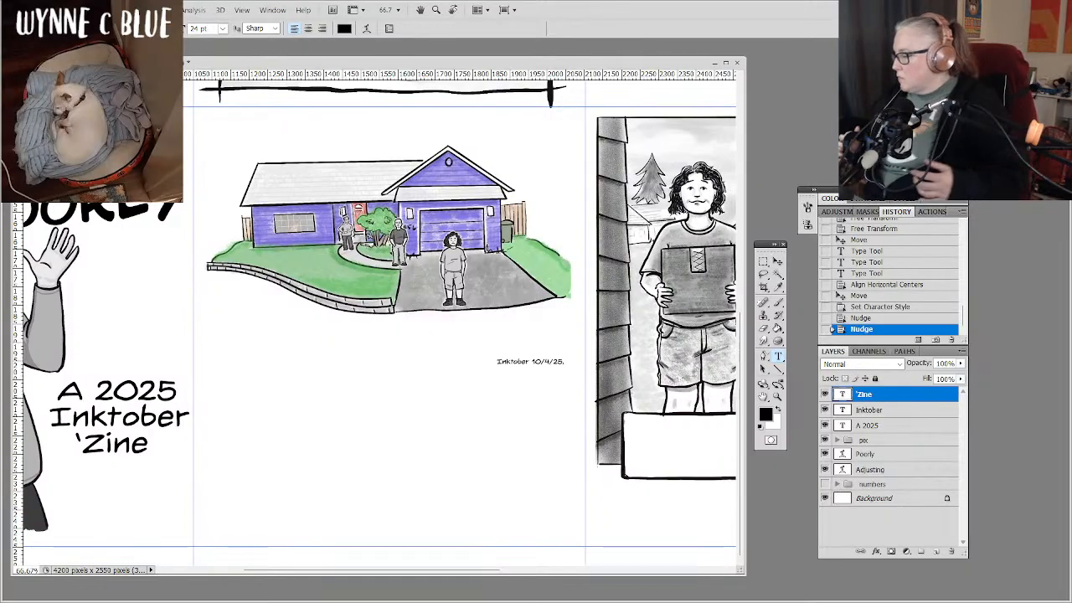
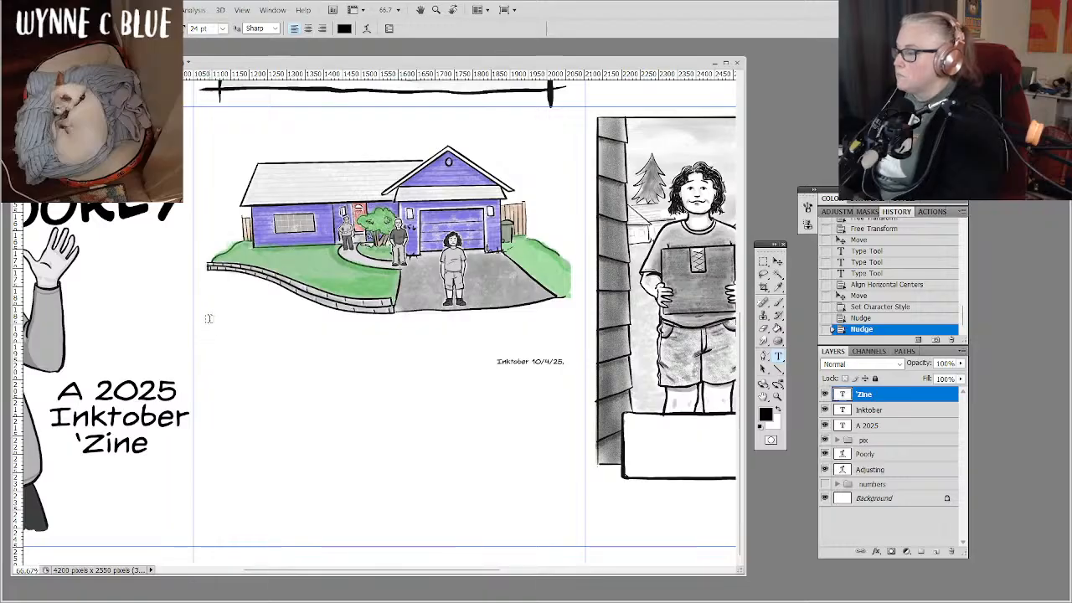
{"action": "left_click_drag", "start_coordinate": [208, 318], "coordinate": [488, 401]}
{"action": "mouse_move", "coordinate": [352, 485]}
{"action": "left_mouse_down"}
{"action": "mouse_move", "coordinate": [366, 529]}
{"action": "mouse_move", "coordinate": [351, 486]}
{"action": "left_mouse_up"}
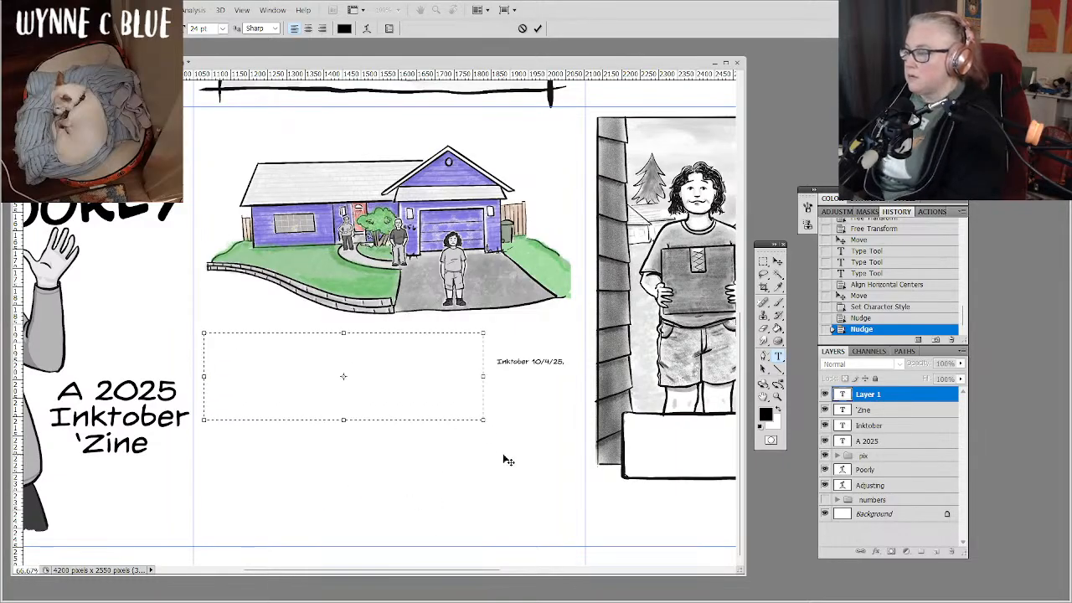
{"action": "key", "text": "Escape"}
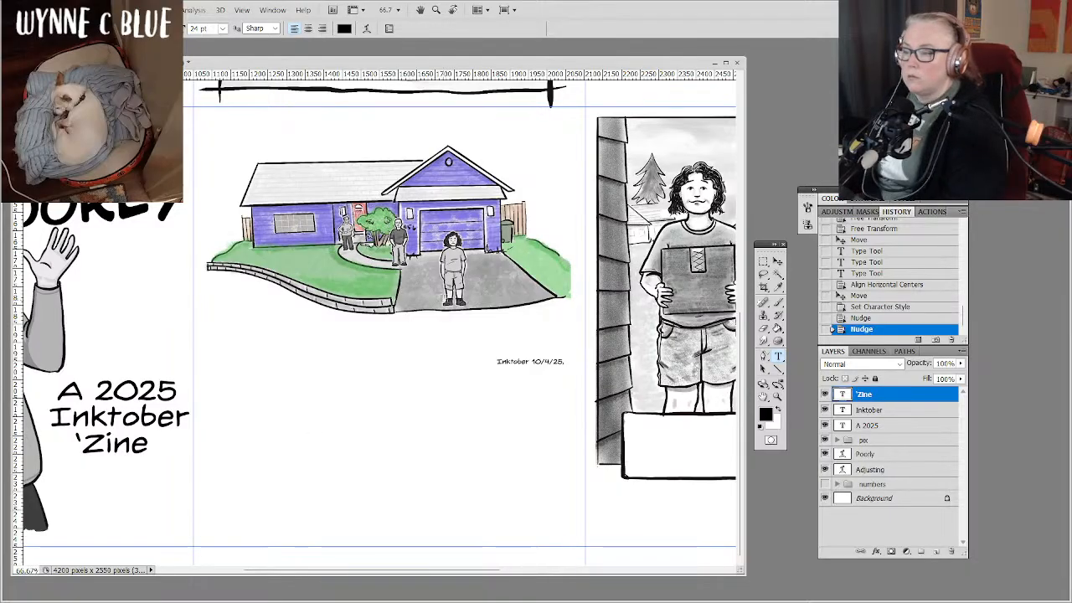
Rasterize the page 2 smart object layer inside the pix group, with the Eraser tool active.
{"action": "left_click", "coordinate": [765, 332]}
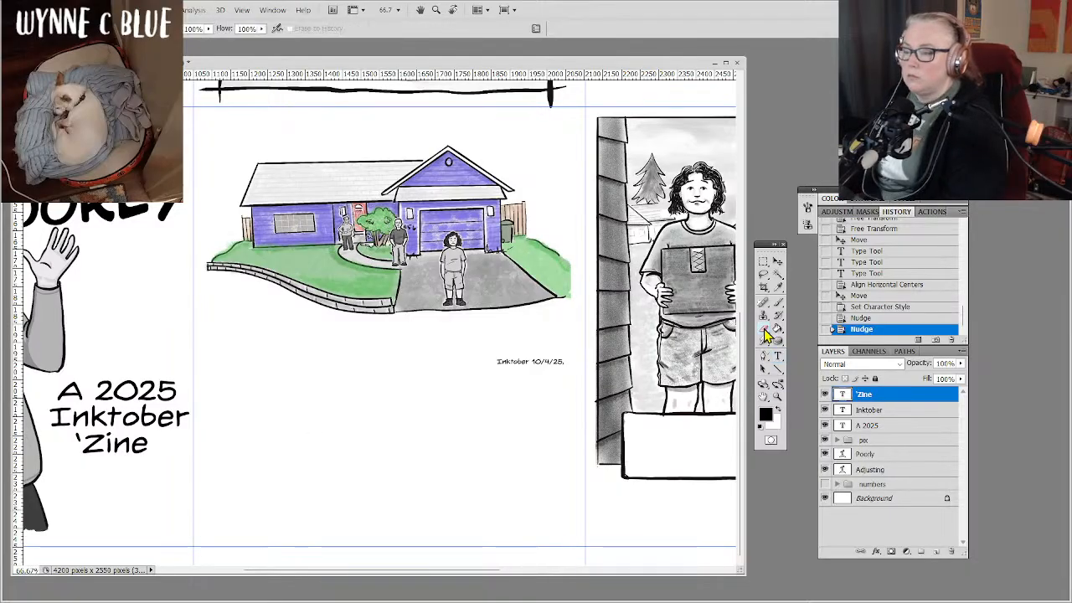
{"action": "left_click", "coordinate": [838, 442]}
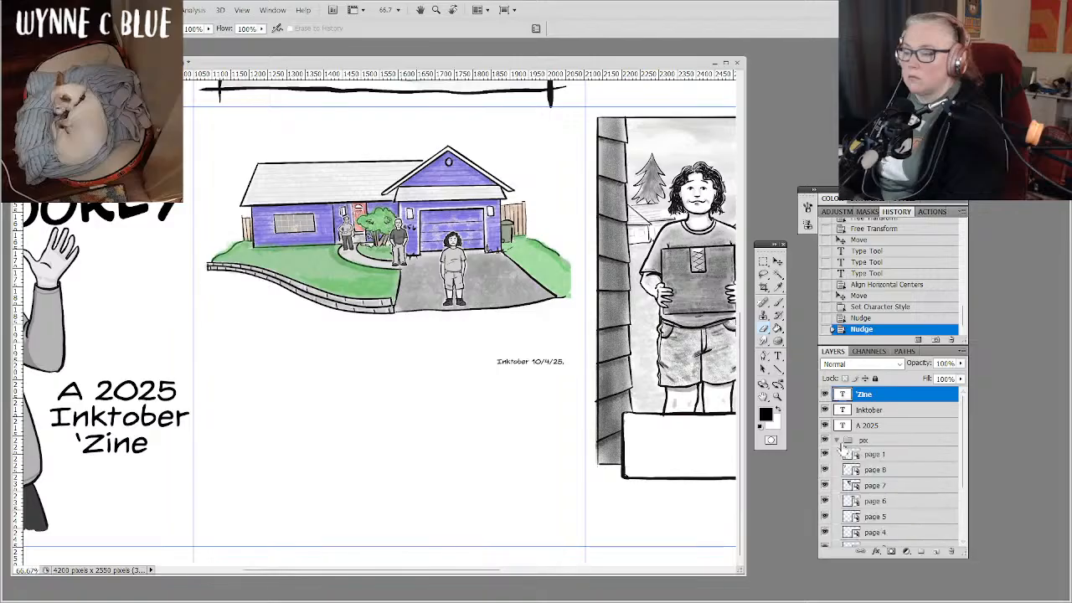
{"action": "left_click", "coordinate": [965, 513]}
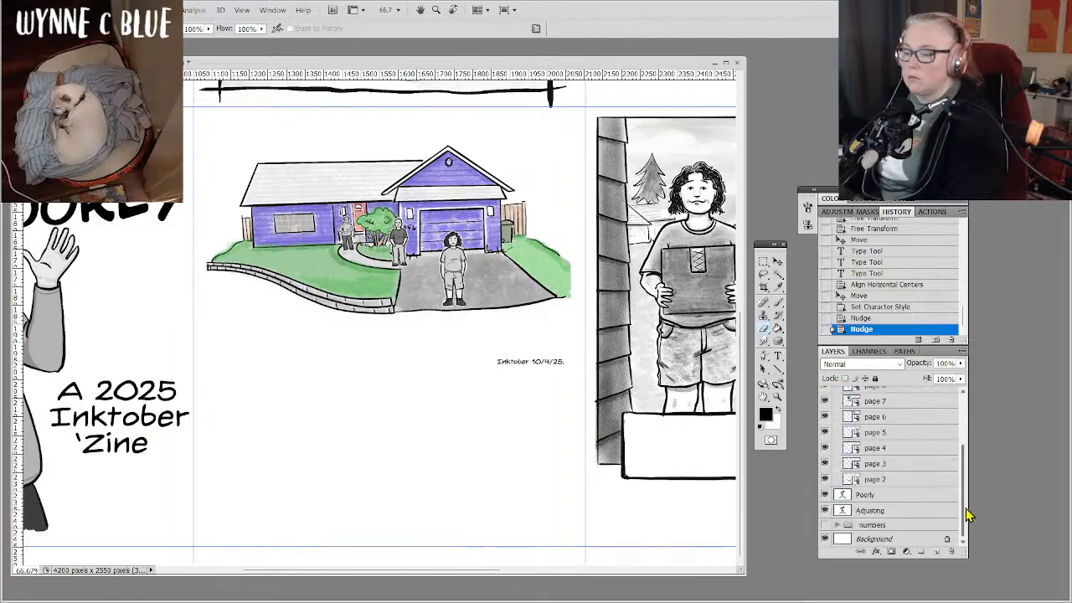
{"action": "left_click", "coordinate": [886, 481]}
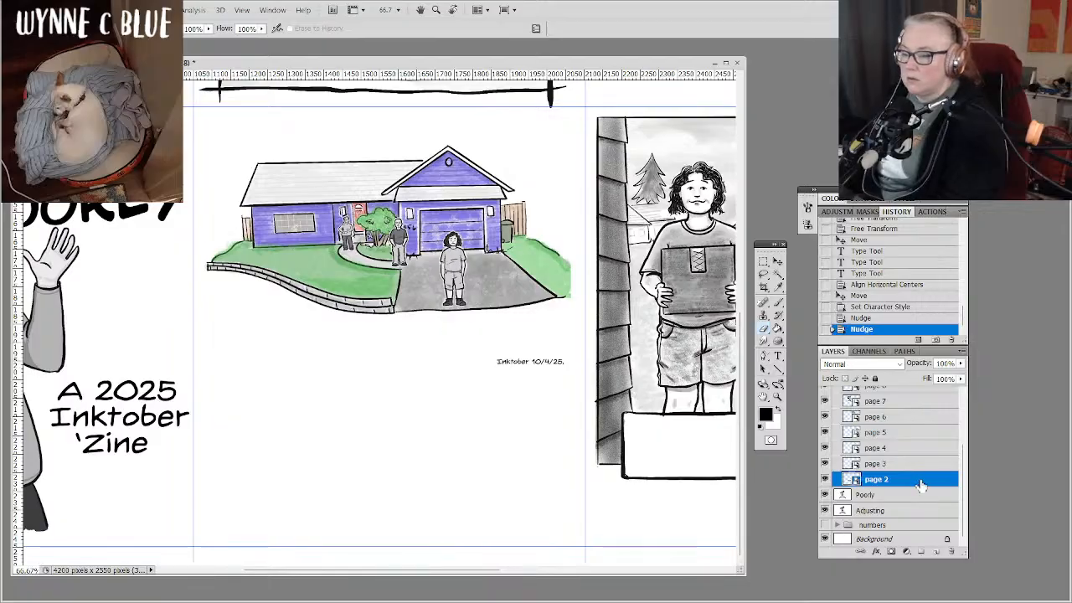
{"action": "right_click", "coordinate": [919, 485]}
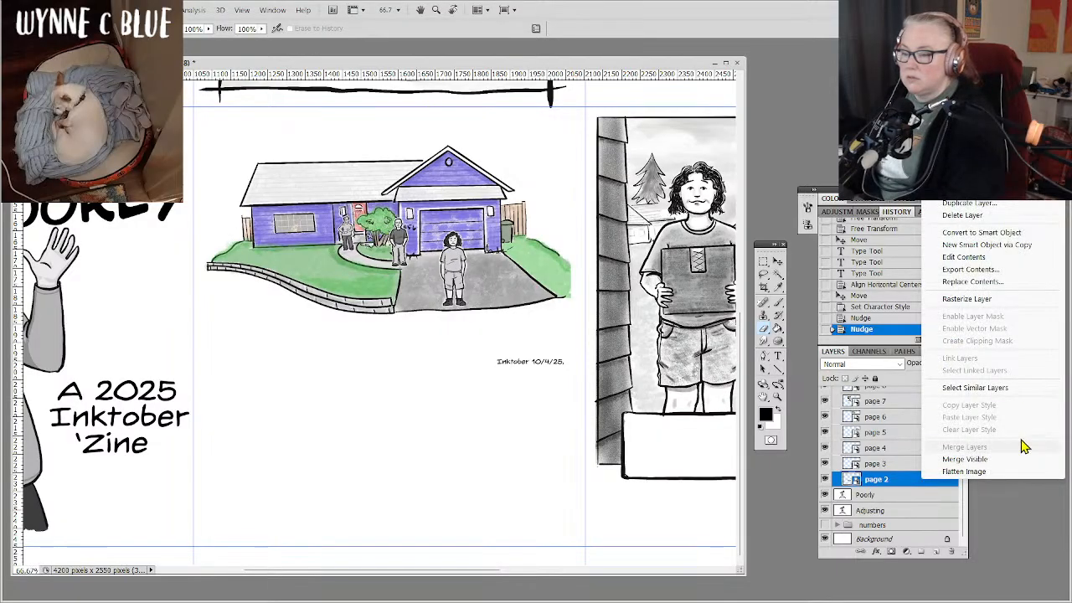
{"action": "left_click", "coordinate": [996, 300]}
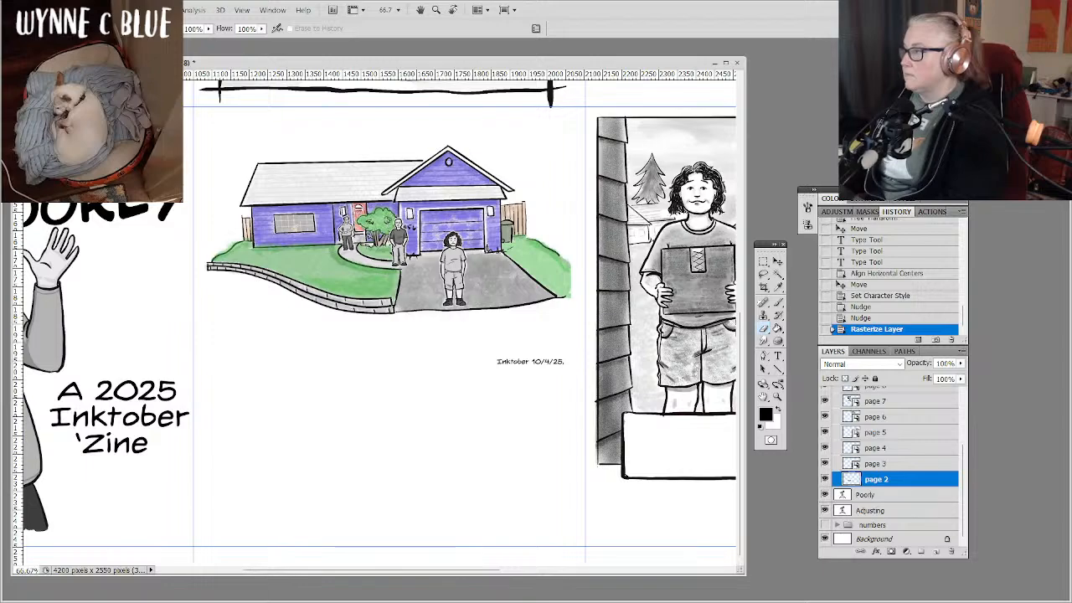
Erase the "Inktober 10/4/25" caption below the house drawing with a 19 px brush on the page 2 layer.
{"action": "right_click", "coordinate": [211, 240]}
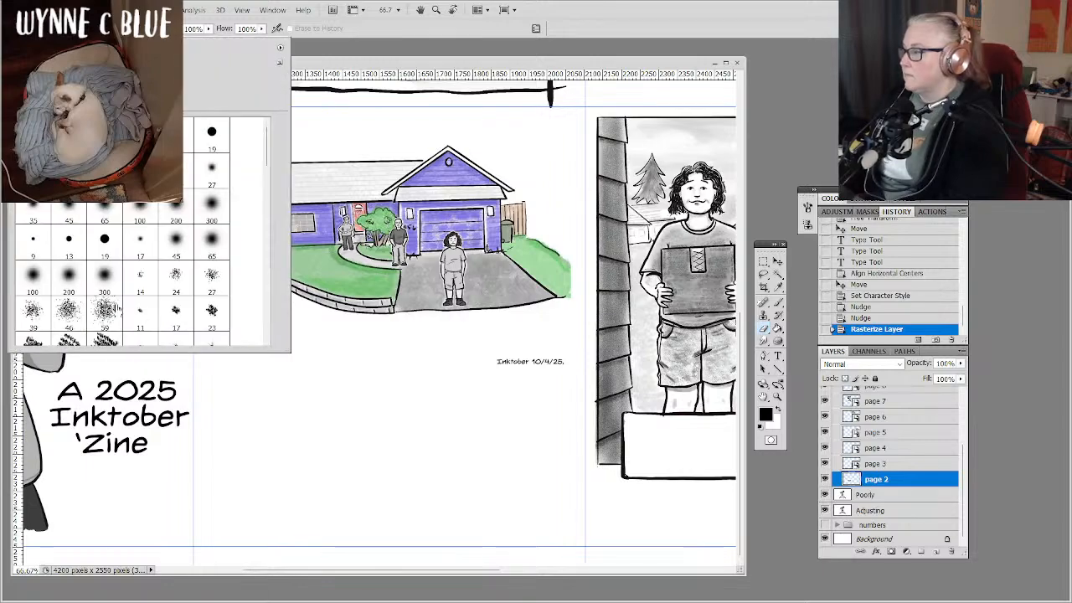
{"action": "left_click", "coordinate": [105, 242]}
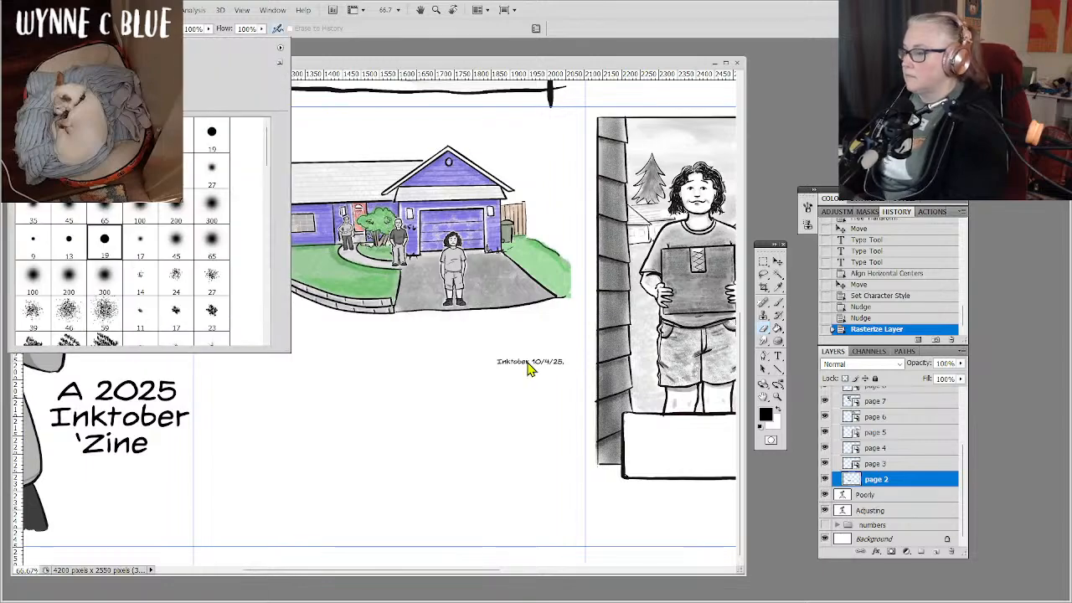
{"action": "left_click", "coordinate": [496, 364]}
{"action": "left_click_drag", "start_coordinate": [492, 363], "coordinate": [559, 361]}
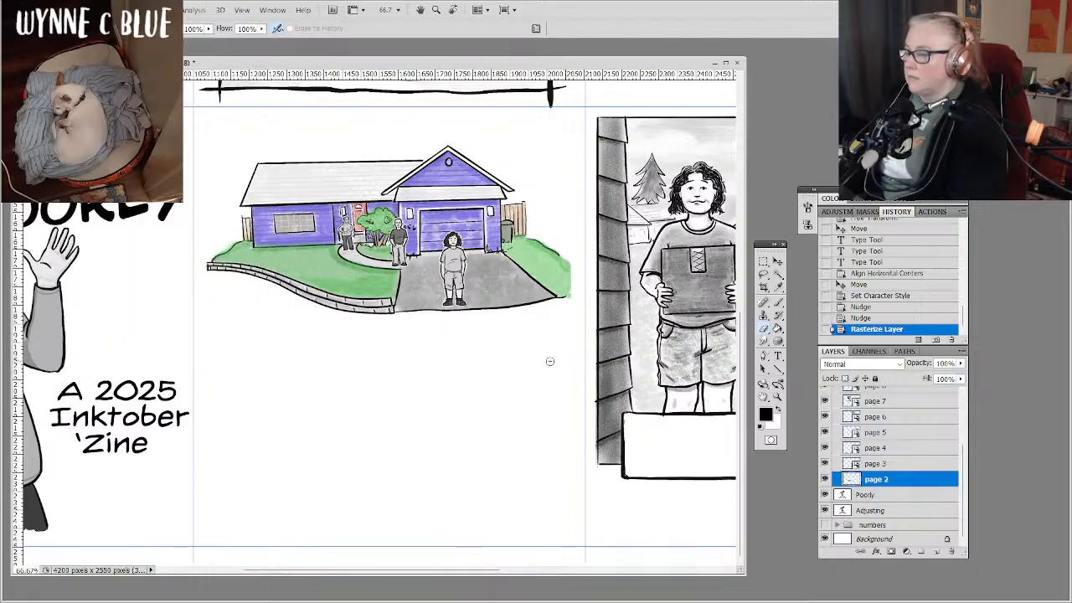
{"action": "left_click_drag", "start_coordinate": [543, 363], "coordinate": [521, 367]}
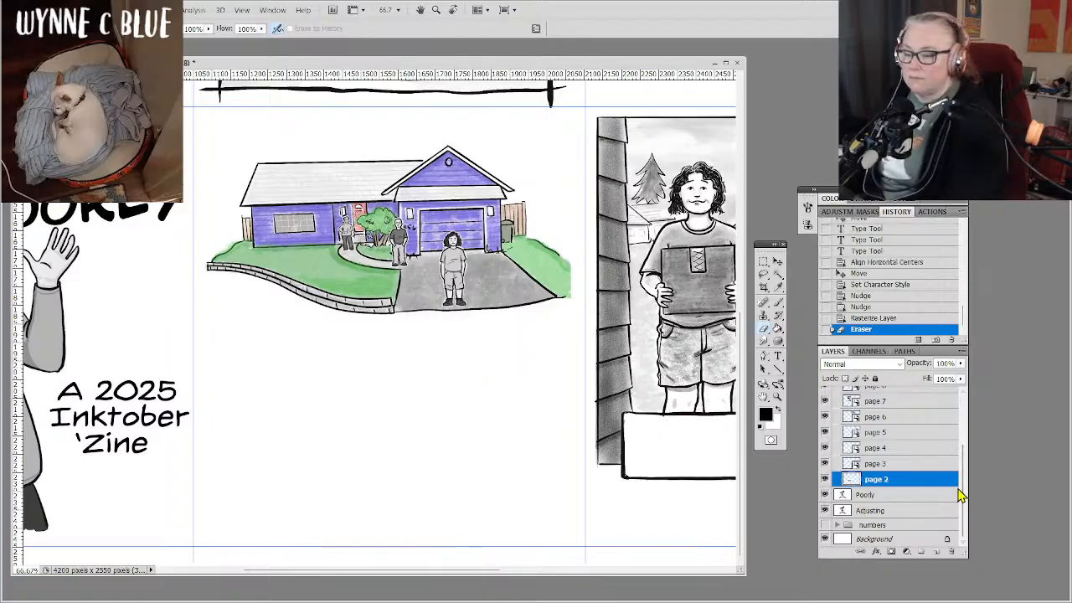
Create a layer group above the 'Zine text layer and name it "text 2".
{"action": "left_click_drag", "start_coordinate": [961, 495], "coordinate": [959, 430]}
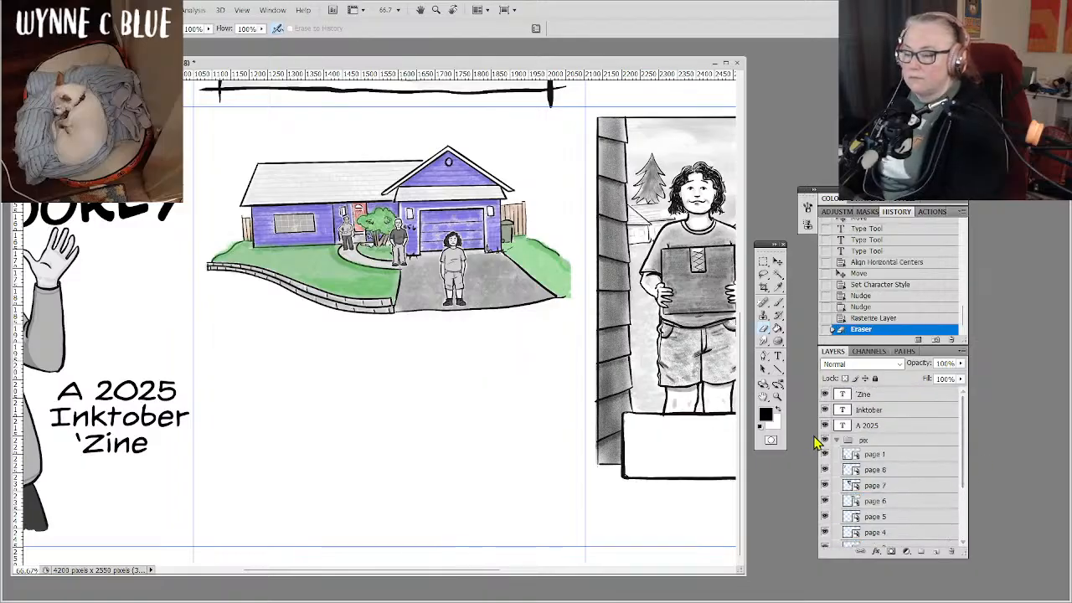
{"action": "left_click", "coordinate": [845, 441]}
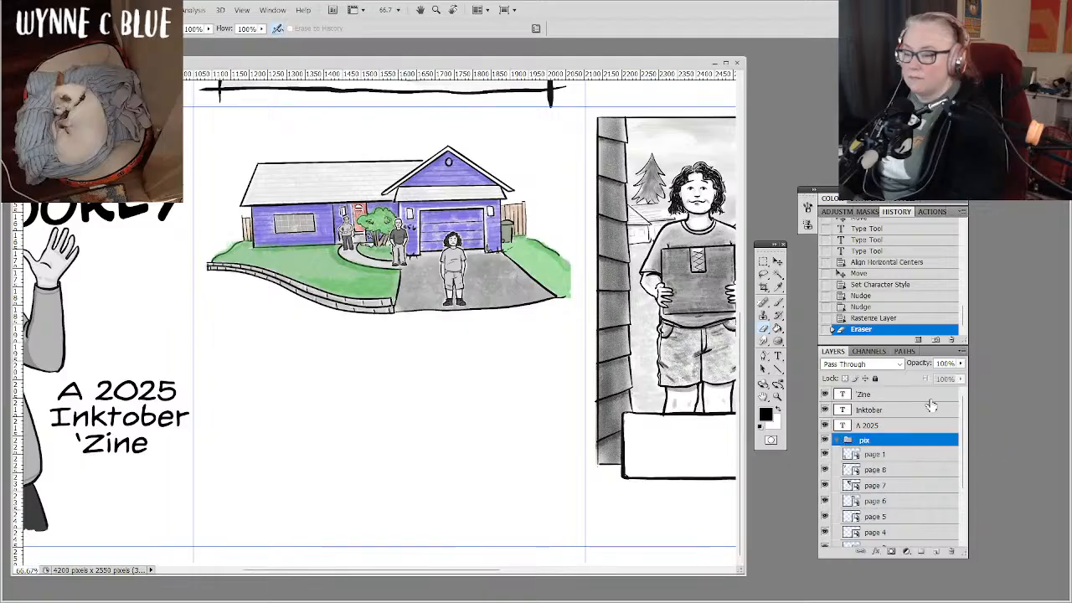
{"action": "left_click", "coordinate": [928, 397]}
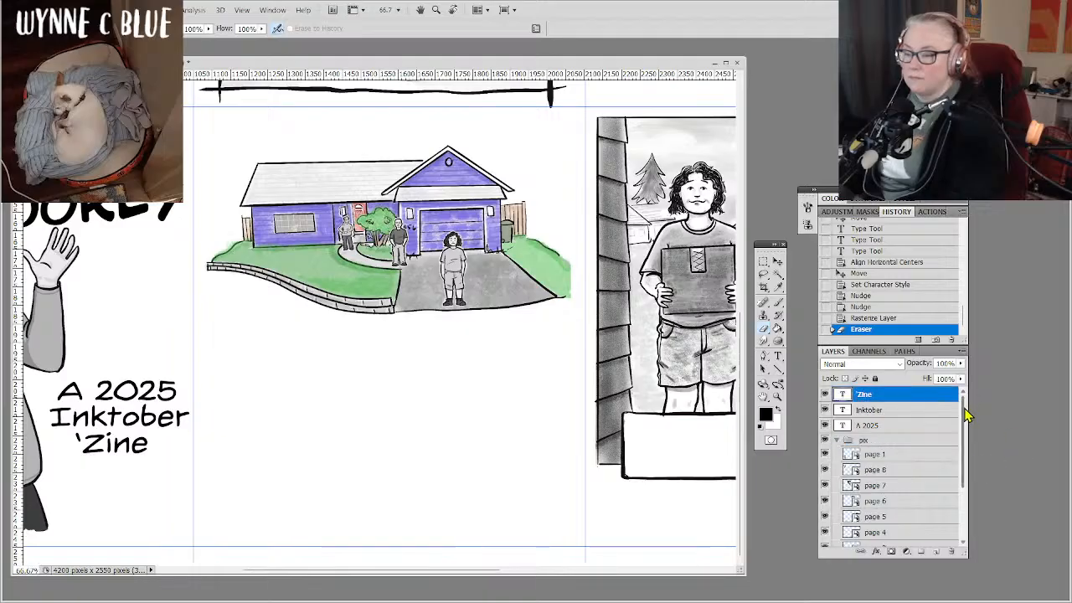
{"action": "left_click", "coordinate": [923, 552]}
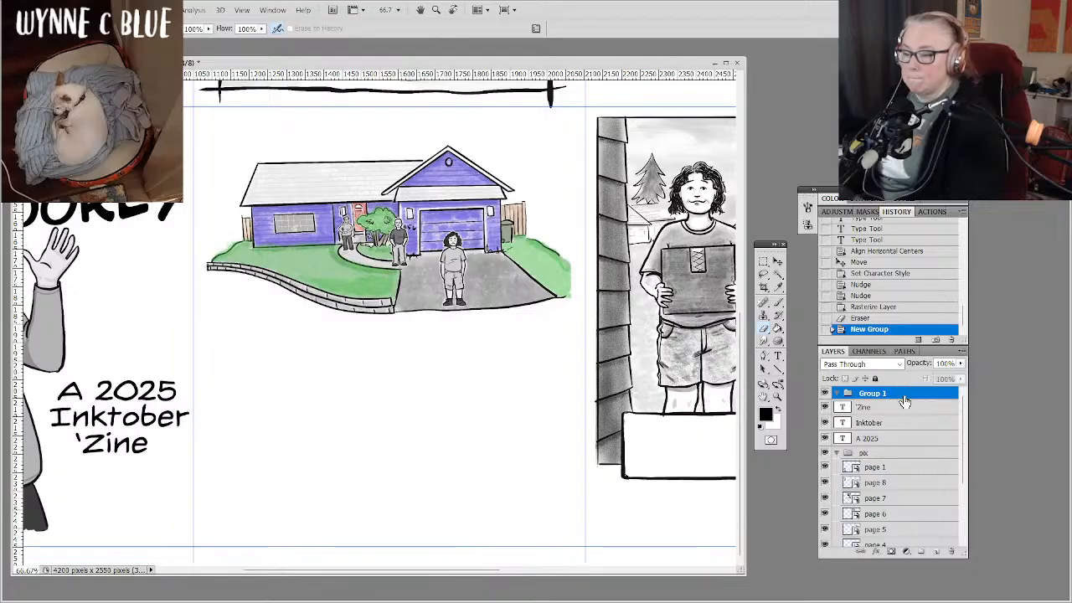
{"action": "double_click", "coordinate": [871, 392]}
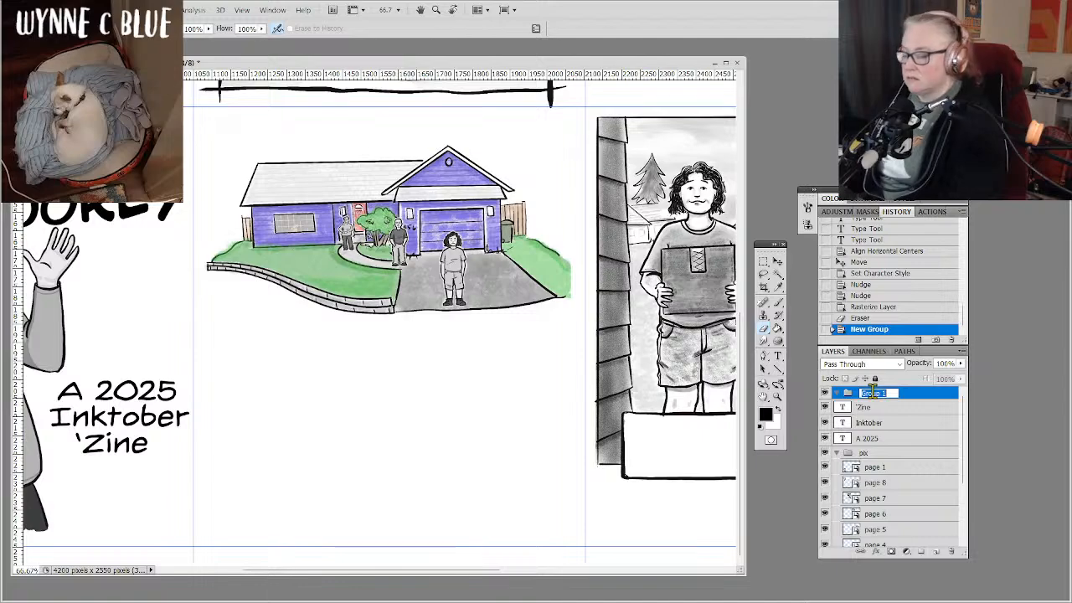
{"action": "type", "text": "t"}
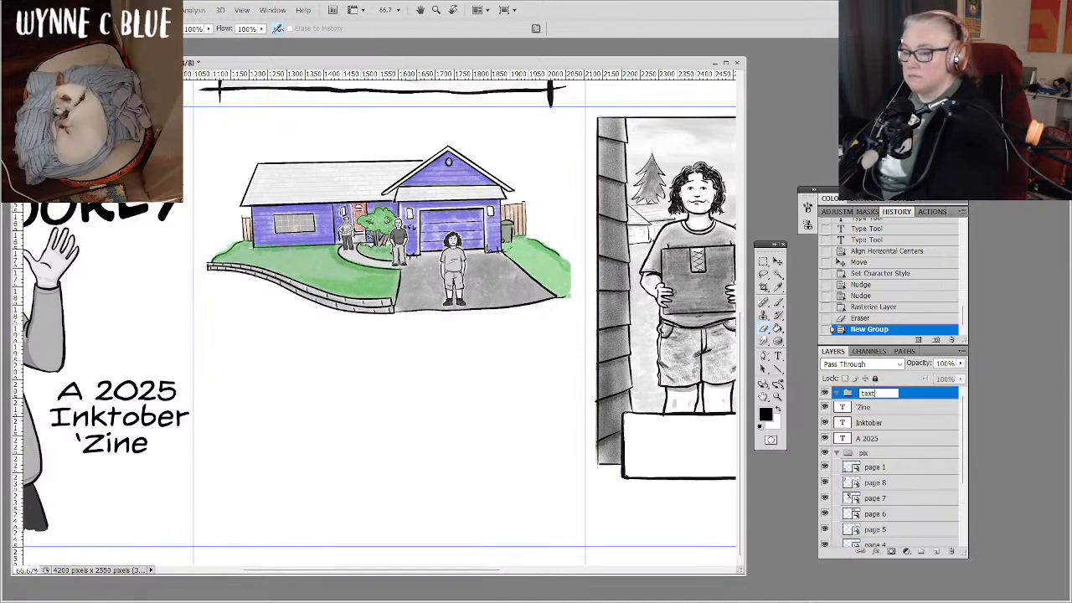
{"action": "type", "text": "axt 2"}
{"action": "key", "text": "Return"}
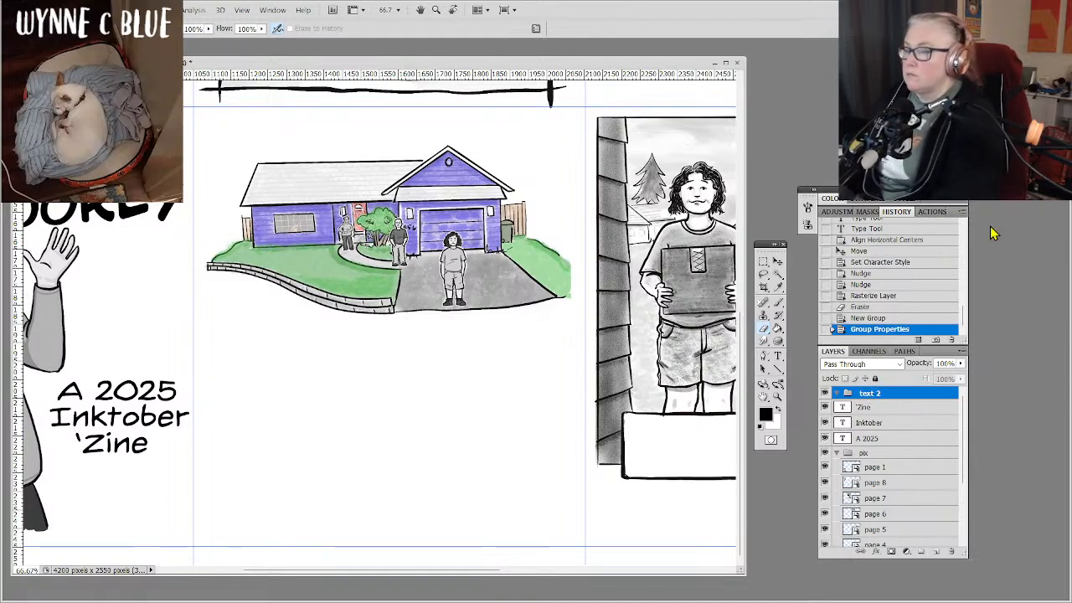
Draw a paragraph text frame filling the blank area below the house drawing and set its font size to 14 pt.
{"action": "left_click", "coordinate": [777, 356]}
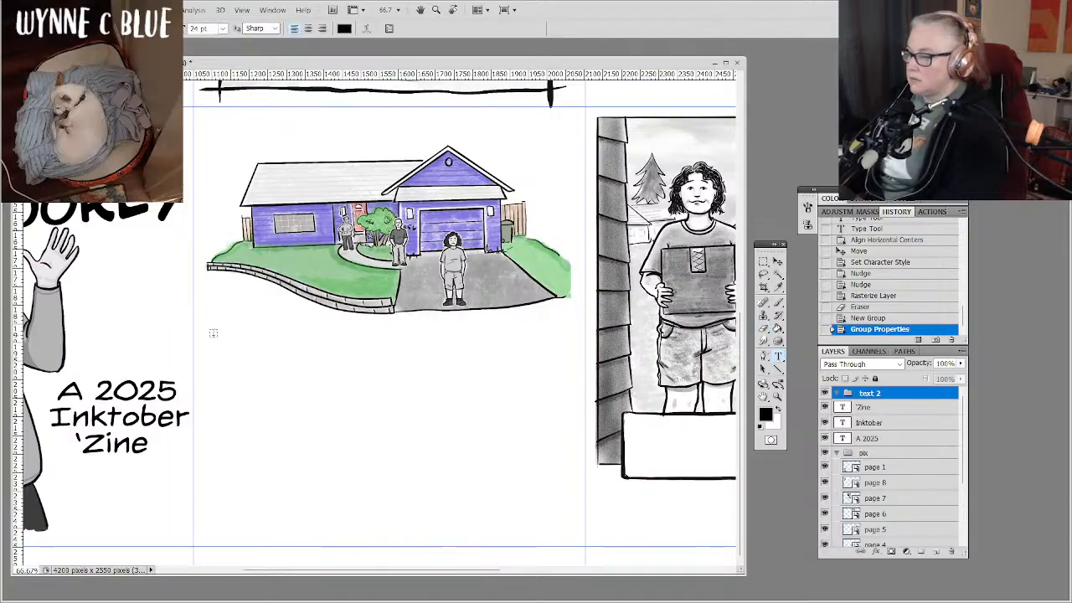
{"action": "left_click_drag", "start_coordinate": [214, 335], "coordinate": [571, 533]}
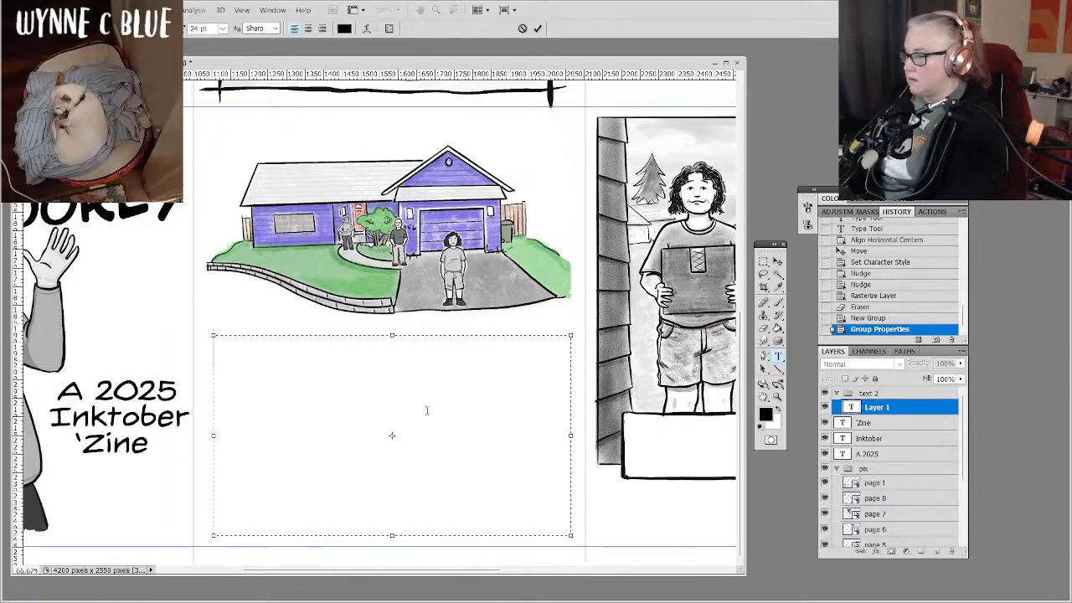
{"action": "left_click", "coordinate": [223, 29]}
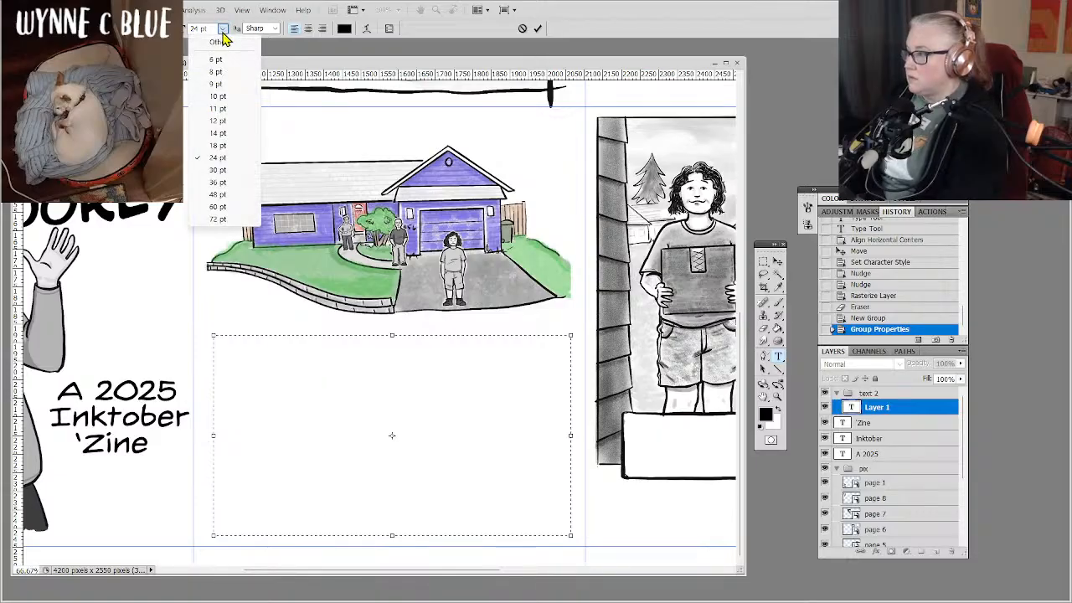
{"action": "left_click", "coordinate": [231, 146]}
{"action": "left_click", "coordinate": [224, 30]}
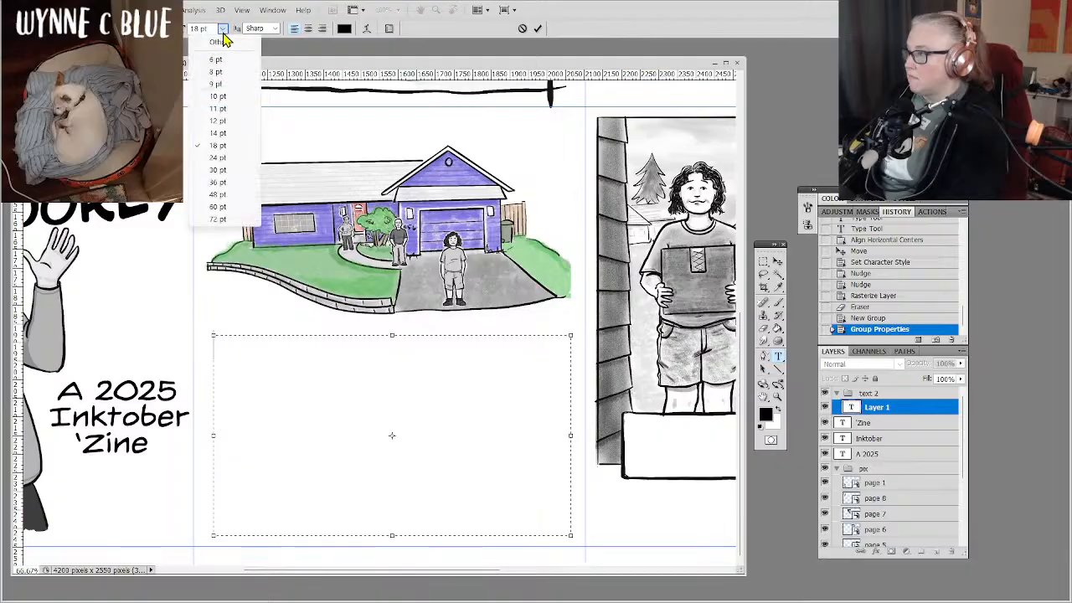
{"action": "left_click", "coordinate": [219, 132]}
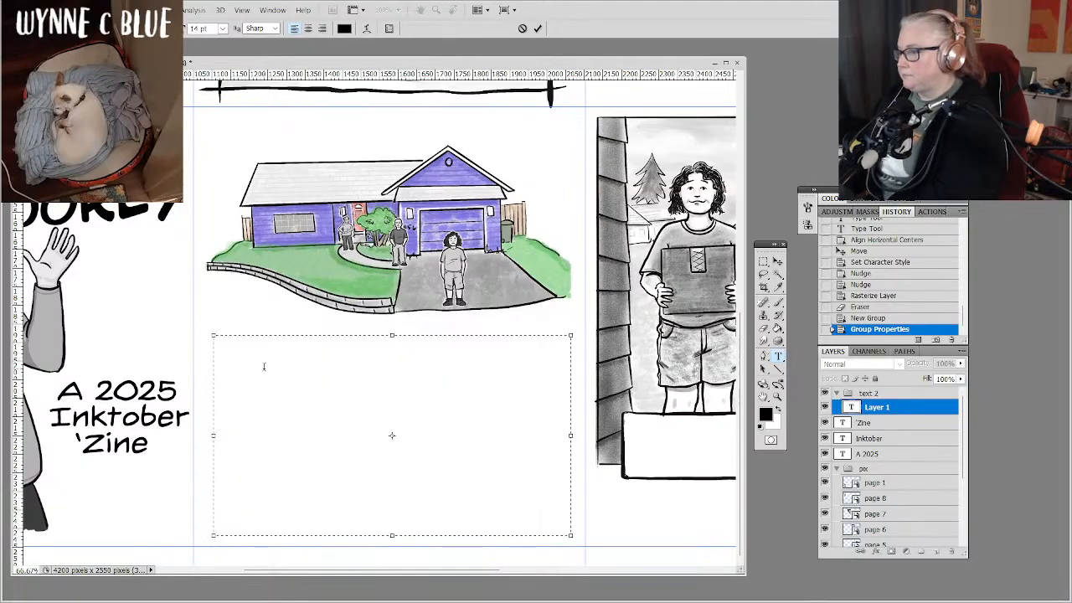
{"action": "type", "text": "202"}
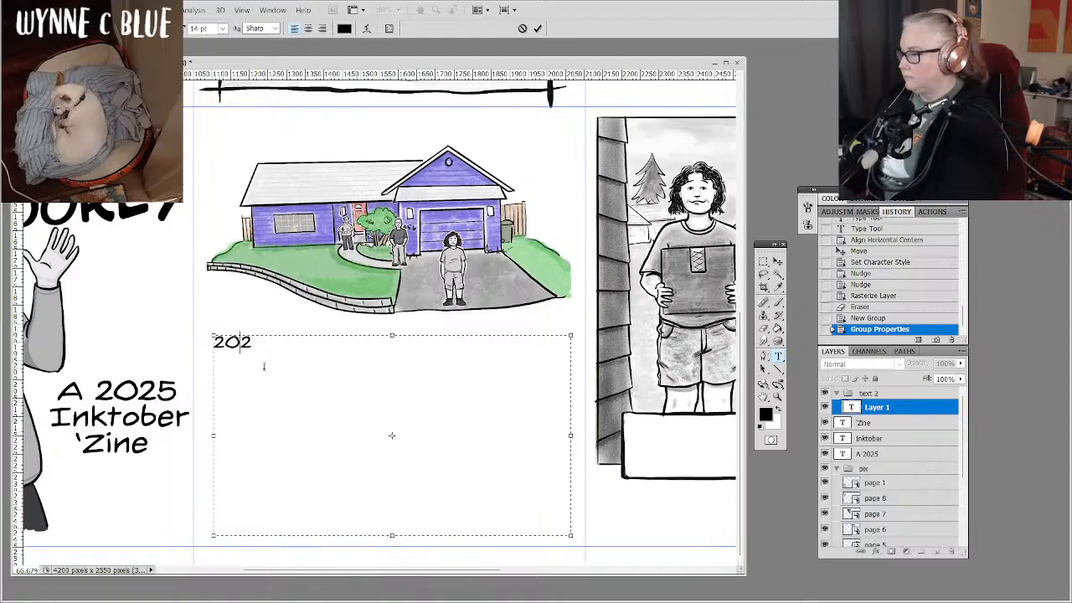
{"action": "key", "text": "BackSpace"}
{"action": "key", "text": "BackSpace"}
{"action": "key", "text": "BackSpace"}
Write "In May of 2025 we added a person to our household:" plus the parent's name, "22yo son" and the son's name, and commit the text.
{"action": "type", "text": "In"}
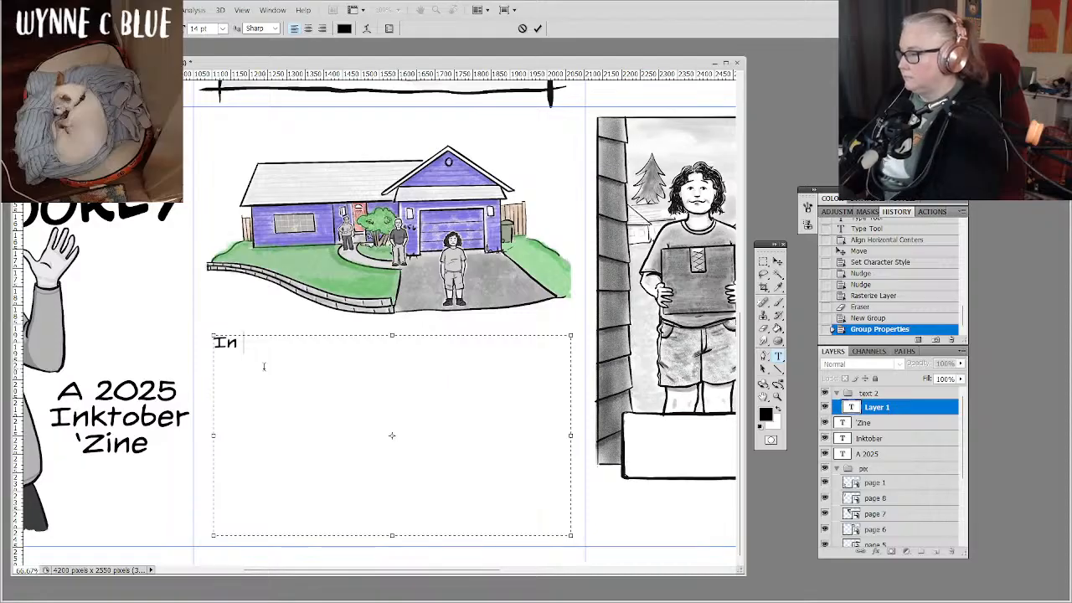
{"action": "type", "text": " May of 2025"}
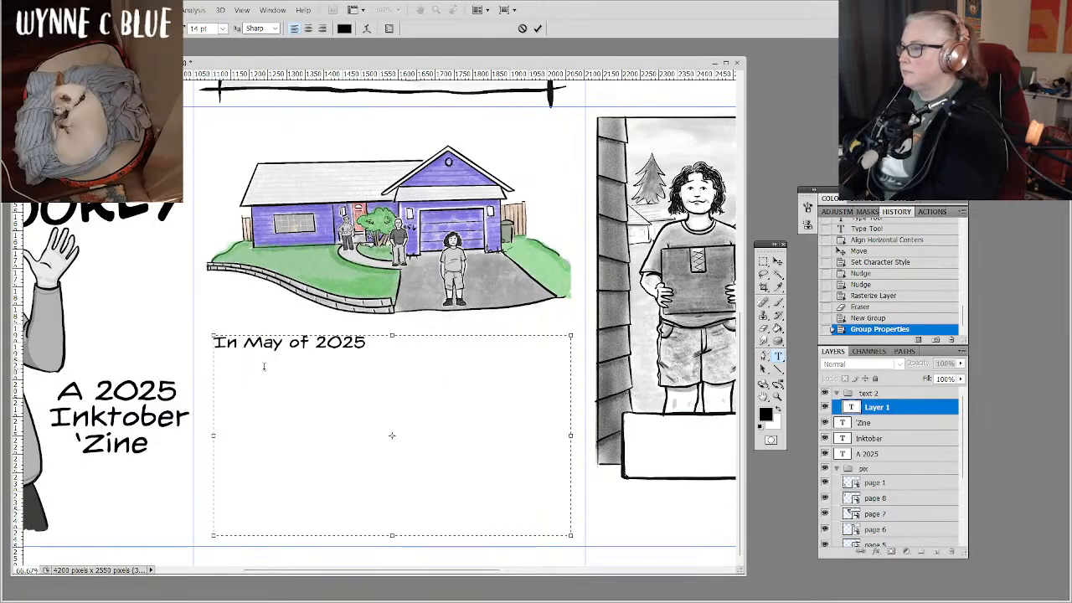
{"action": "type", "text": " we a"}
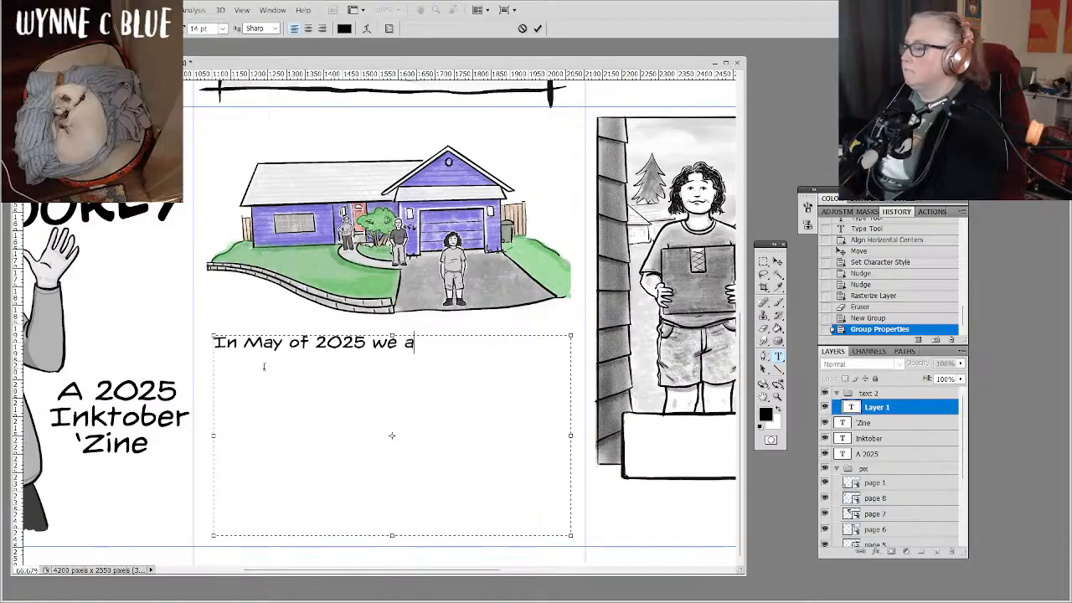
{"action": "type", "text": "dded a perso"}
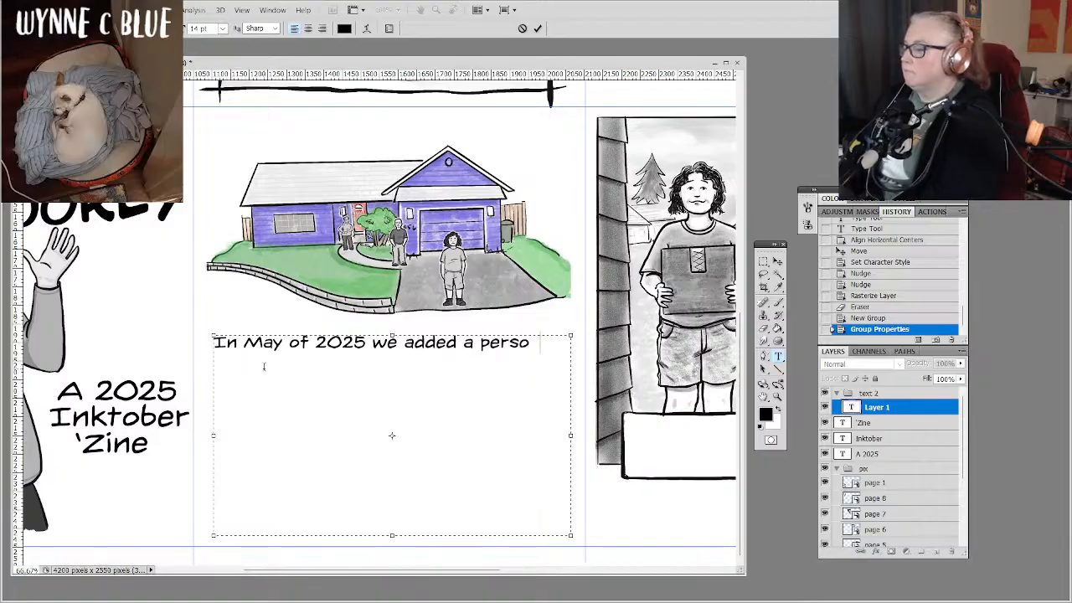
{"action": "type", "text": "n to our household:"}
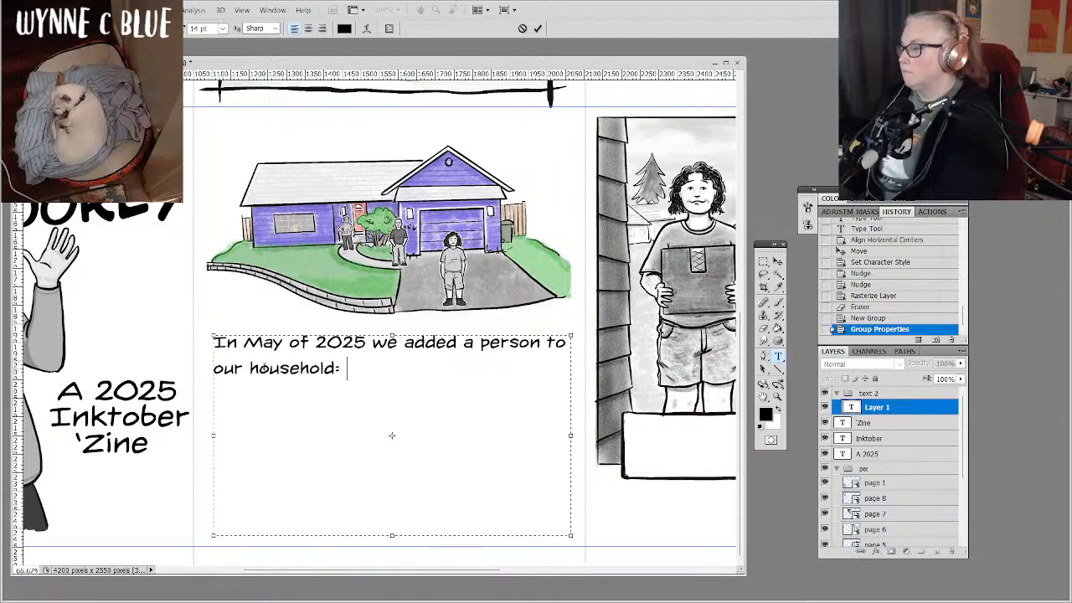
{"action": "type", "text": " Jack"}
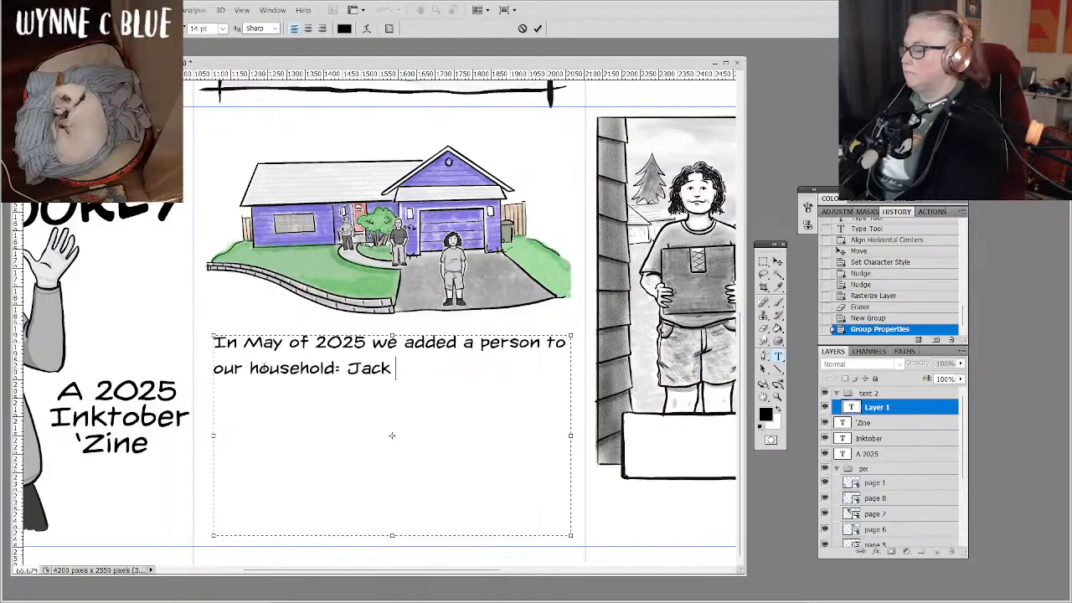
{"action": "type", "text": "'s 22"}
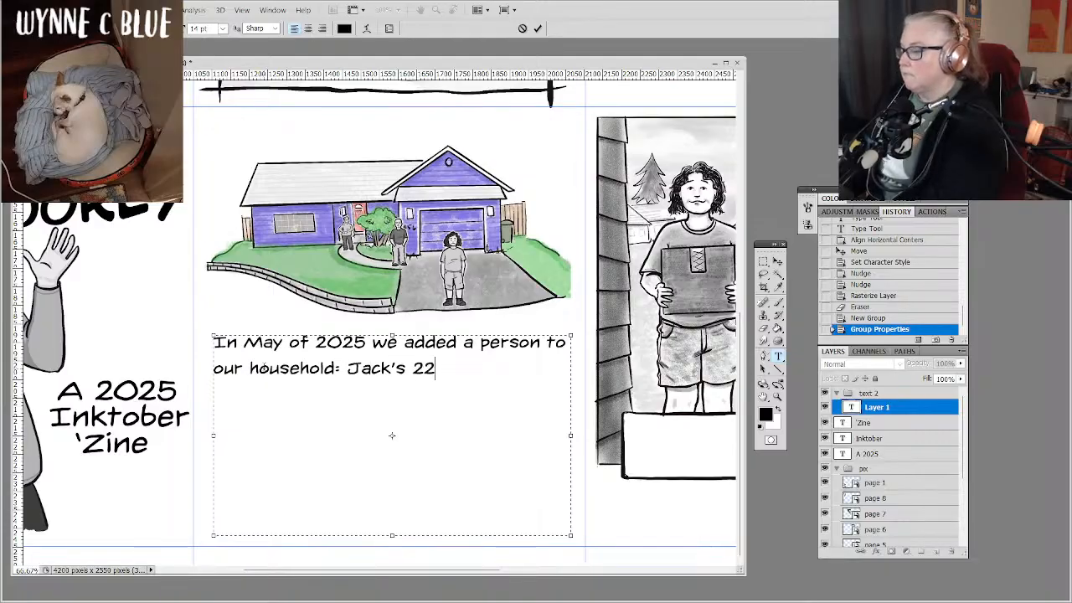
{"action": "type", "text": "yo son"}
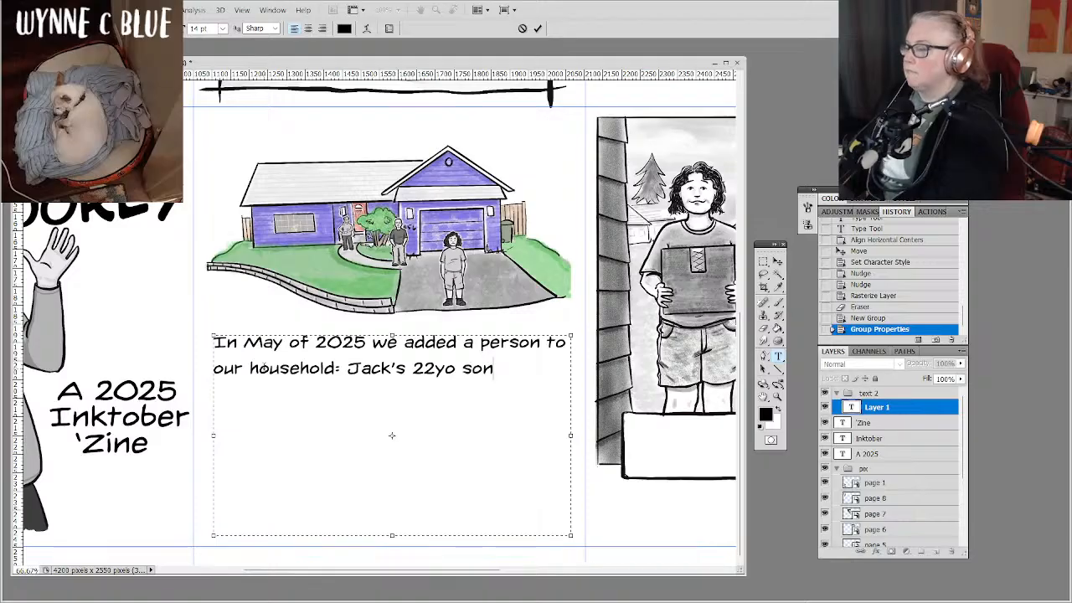
{"action": "type", "text": ", Devon."}
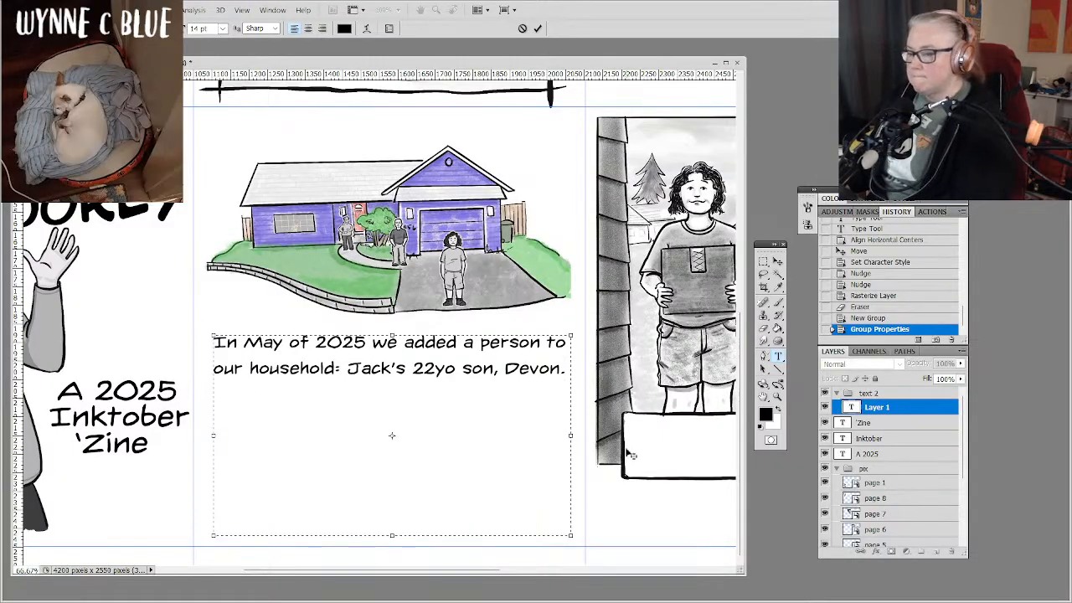
{"action": "left_click", "coordinate": [900, 410]}
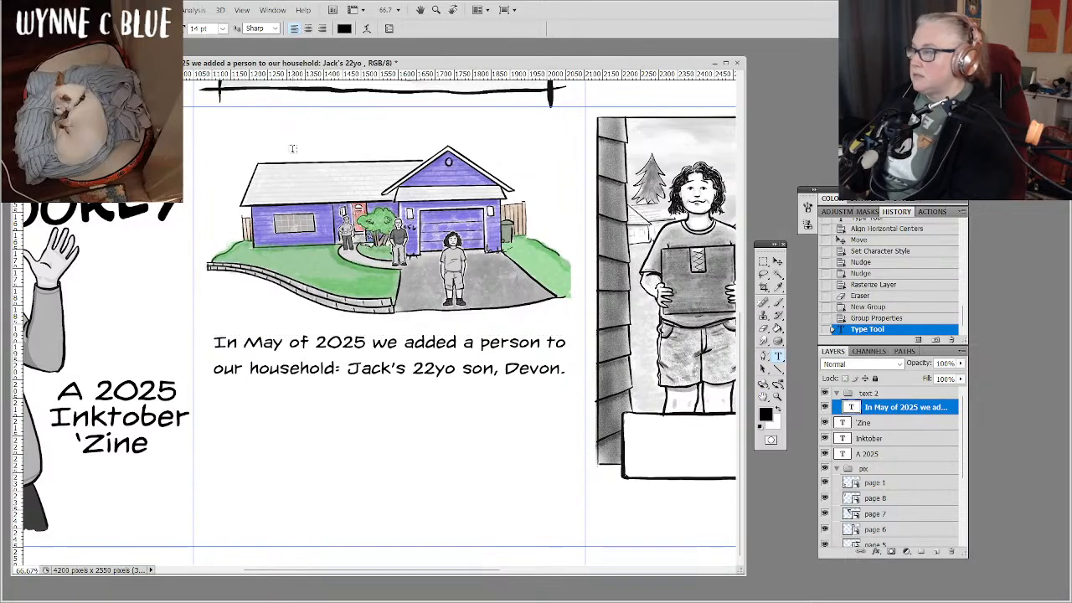
Set the font size of the paragraph text below the house drawing to 18 pt.
{"action": "left_click", "coordinate": [223, 29]}
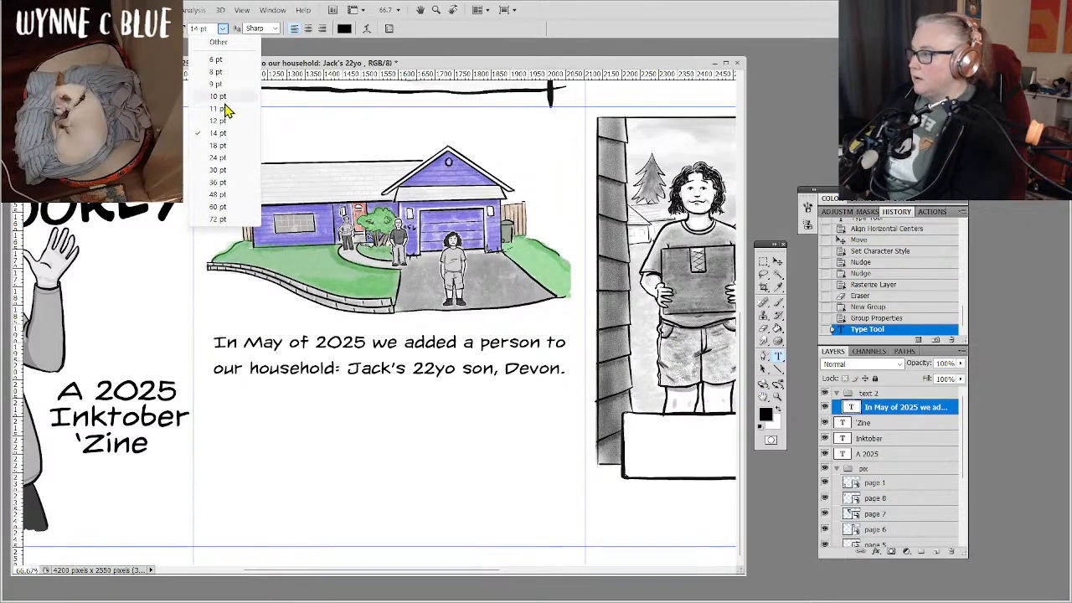
{"action": "left_click", "coordinate": [220, 146]}
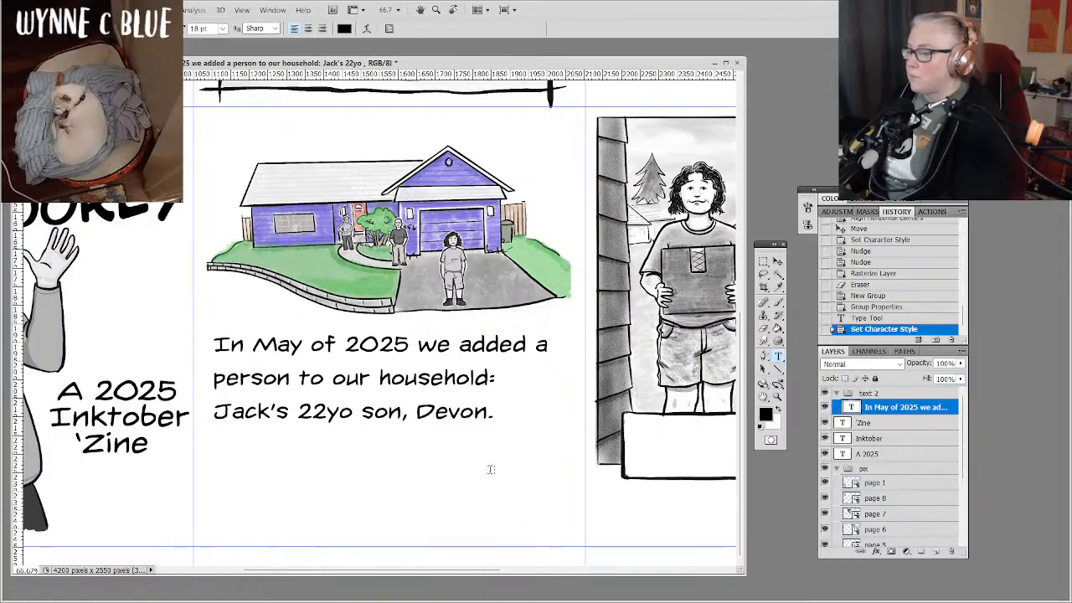
{"action": "left_click", "coordinate": [777, 264]}
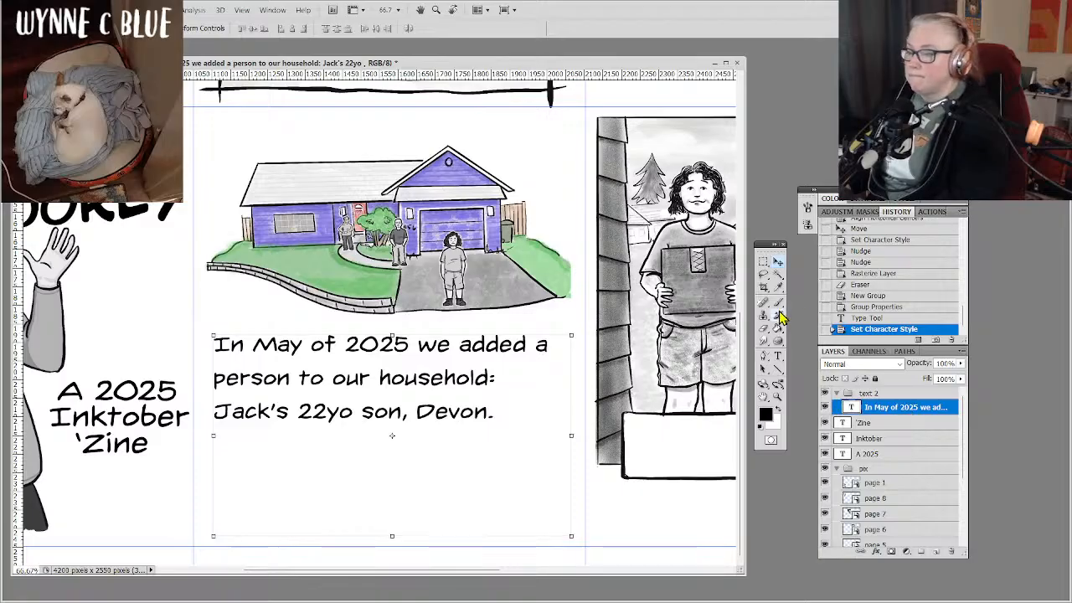
{"action": "left_click", "coordinate": [778, 356]}
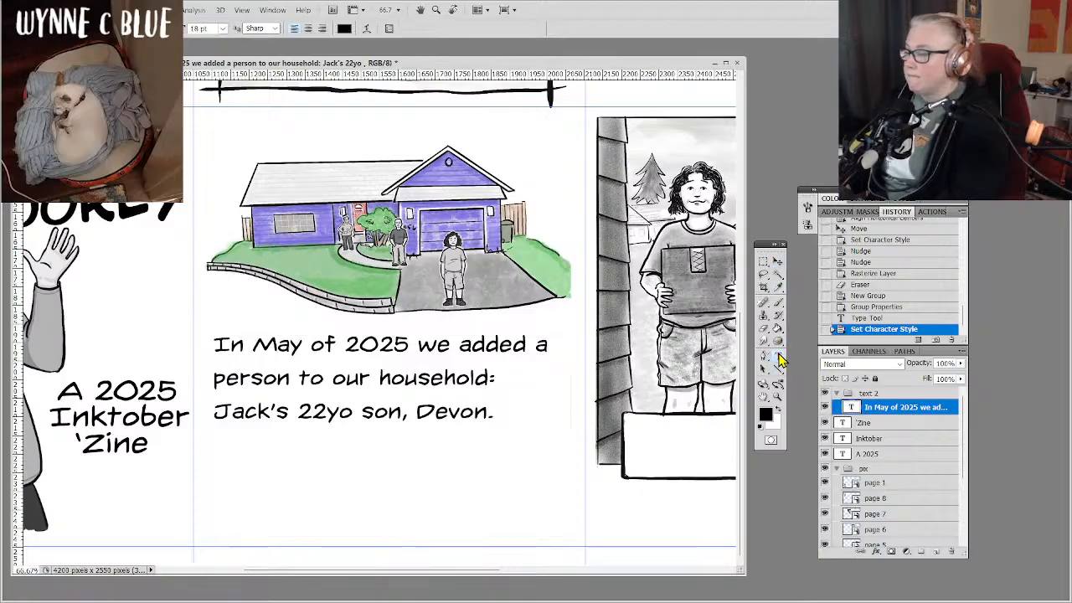
{"action": "left_click", "coordinate": [387, 428]}
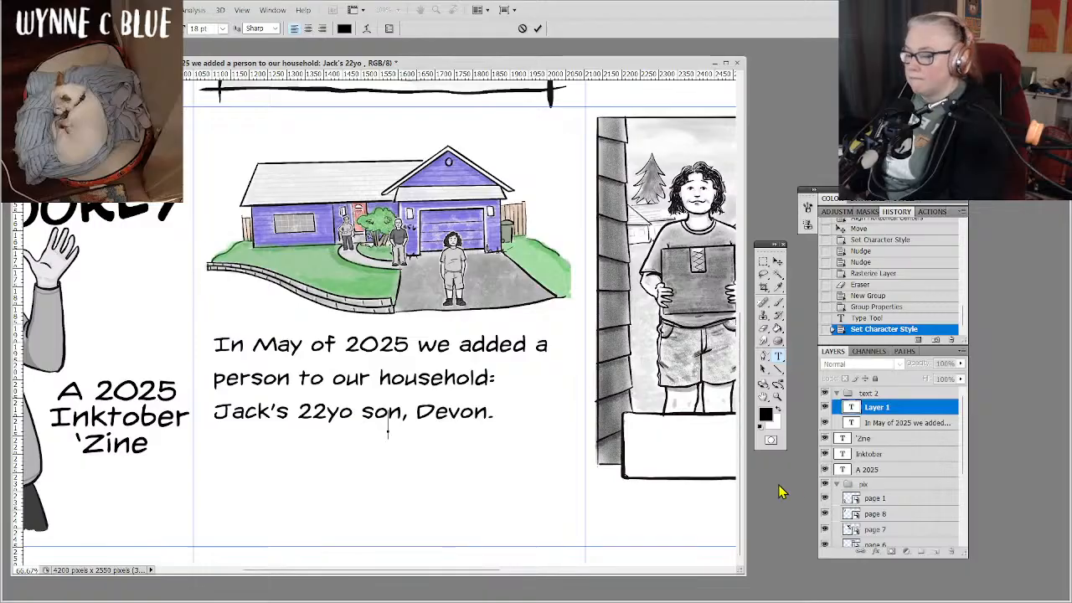
{"action": "key", "text": "Escape"}
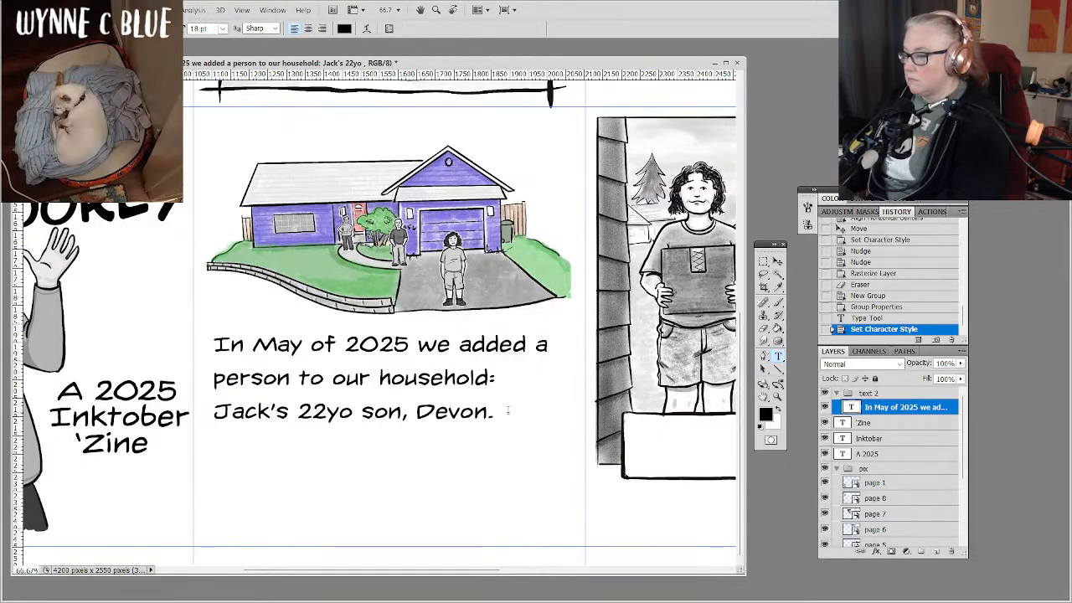
Shorten the paragraph text frame below the house so it ends just under the third line, and commit the edit.
{"action": "left_click", "coordinate": [461, 411]}
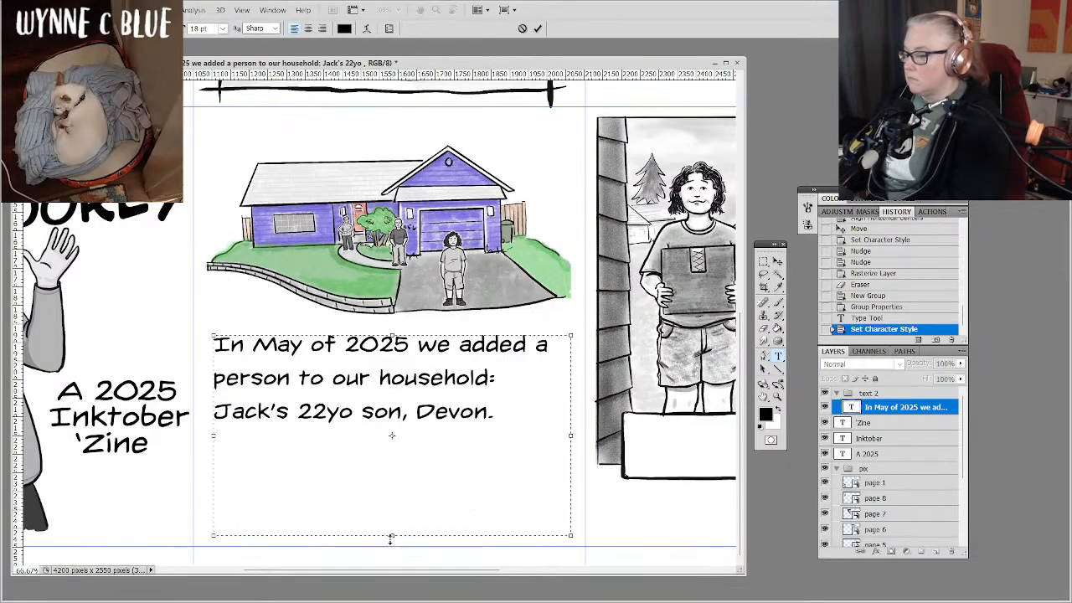
{"action": "left_click_drag", "start_coordinate": [390, 537], "coordinate": [405, 437]}
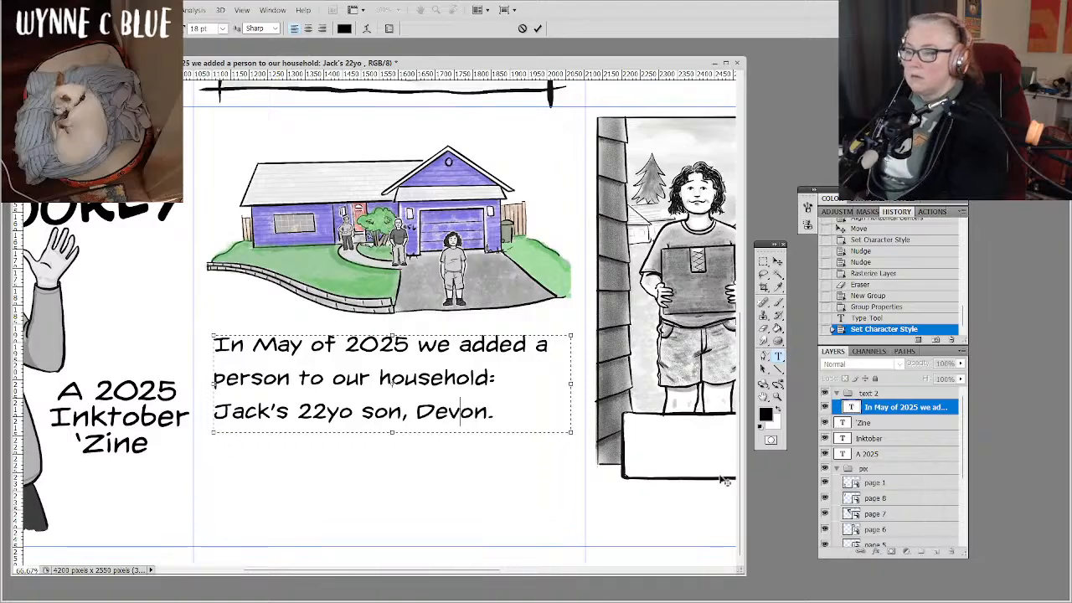
{"action": "triple_click", "coordinate": [405, 416]}
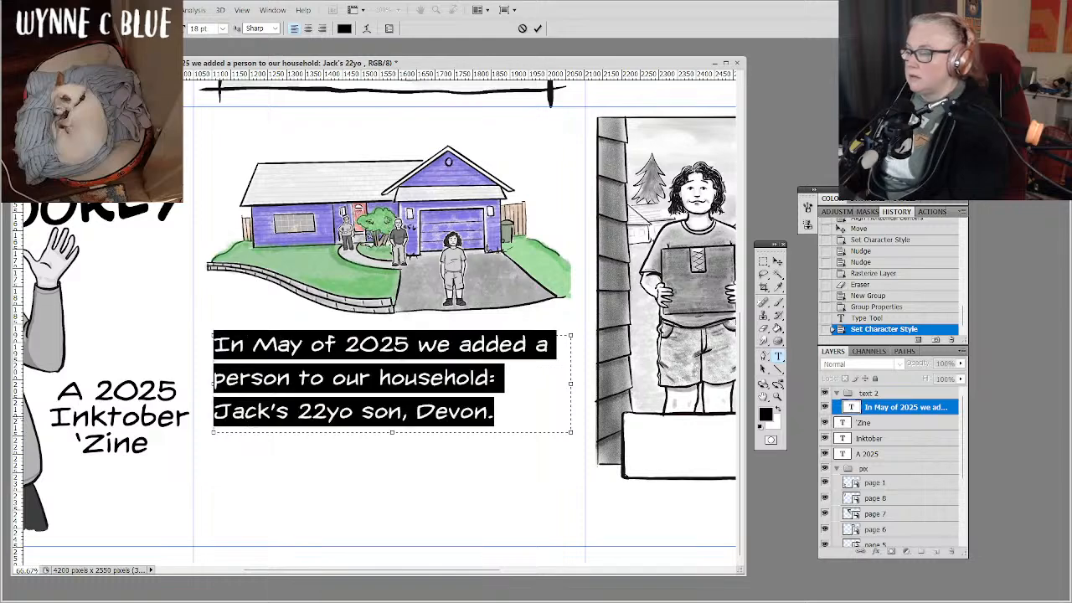
{"action": "left_click", "coordinate": [475, 379]}
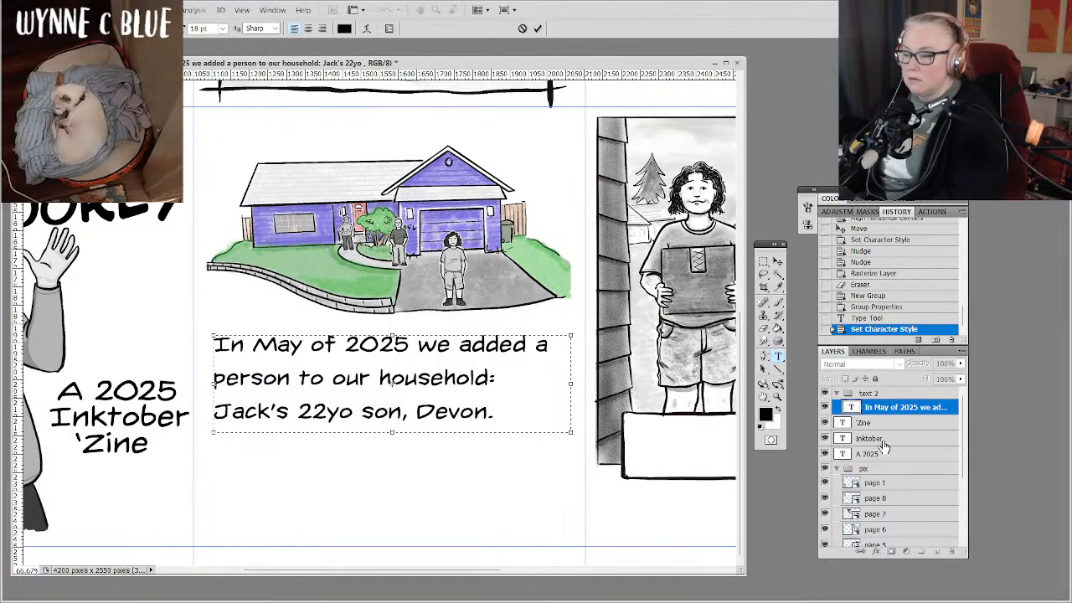
{"action": "left_click", "coordinate": [895, 414]}
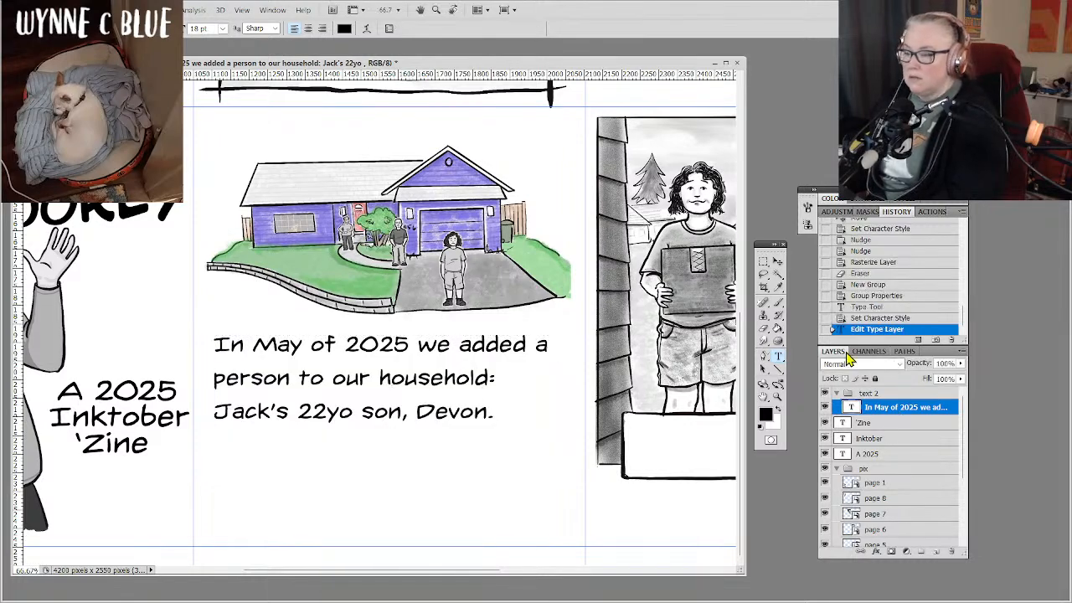
{"action": "left_click", "coordinate": [808, 227]}
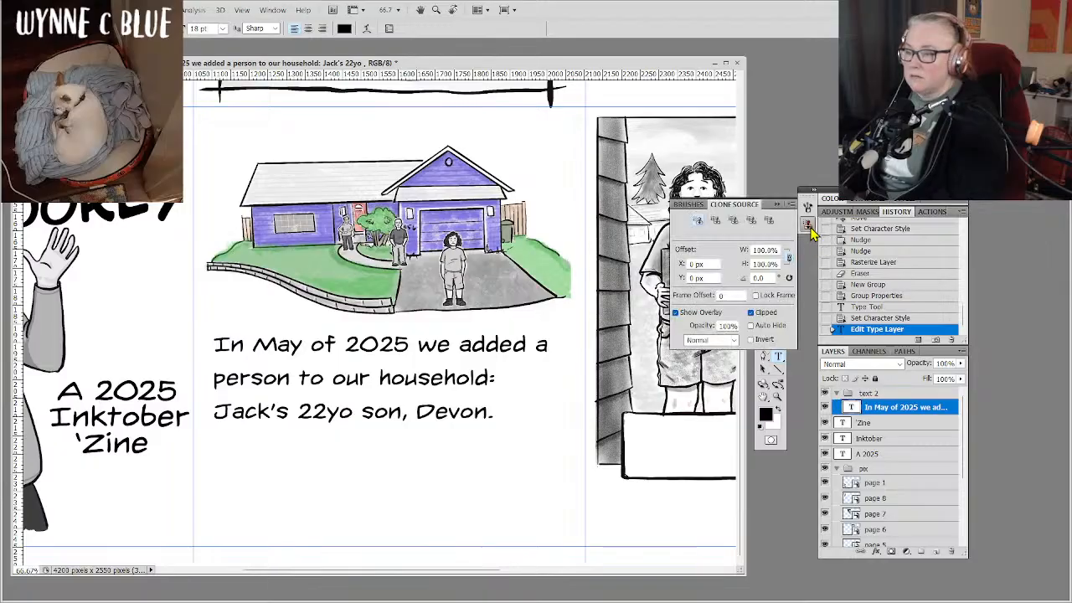
{"action": "left_click", "coordinate": [809, 226]}
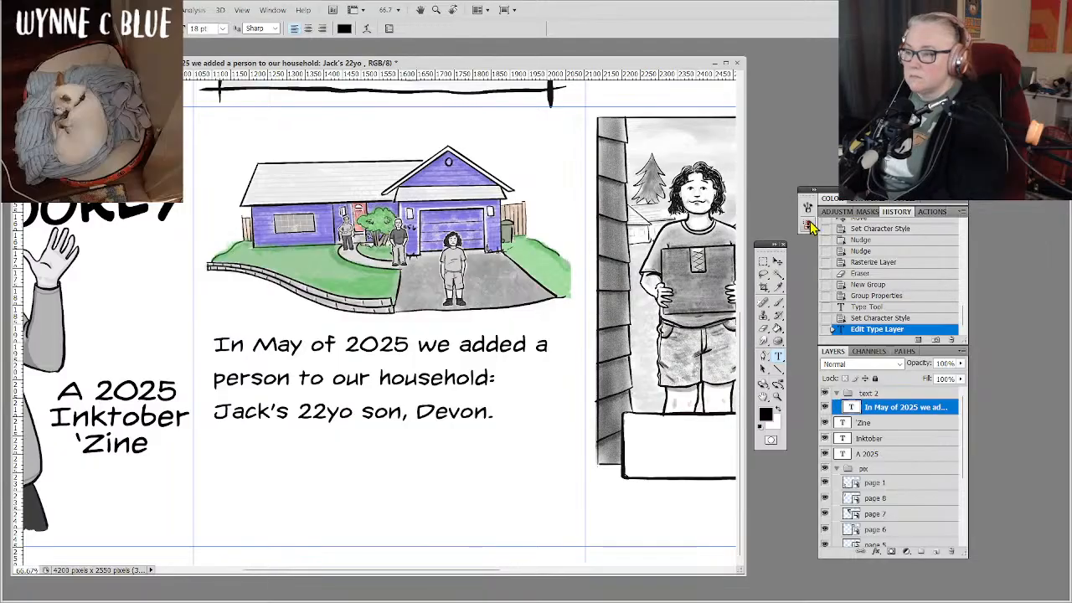
{"action": "left_click", "coordinate": [809, 211]}
{"action": "left_click", "coordinate": [808, 211]}
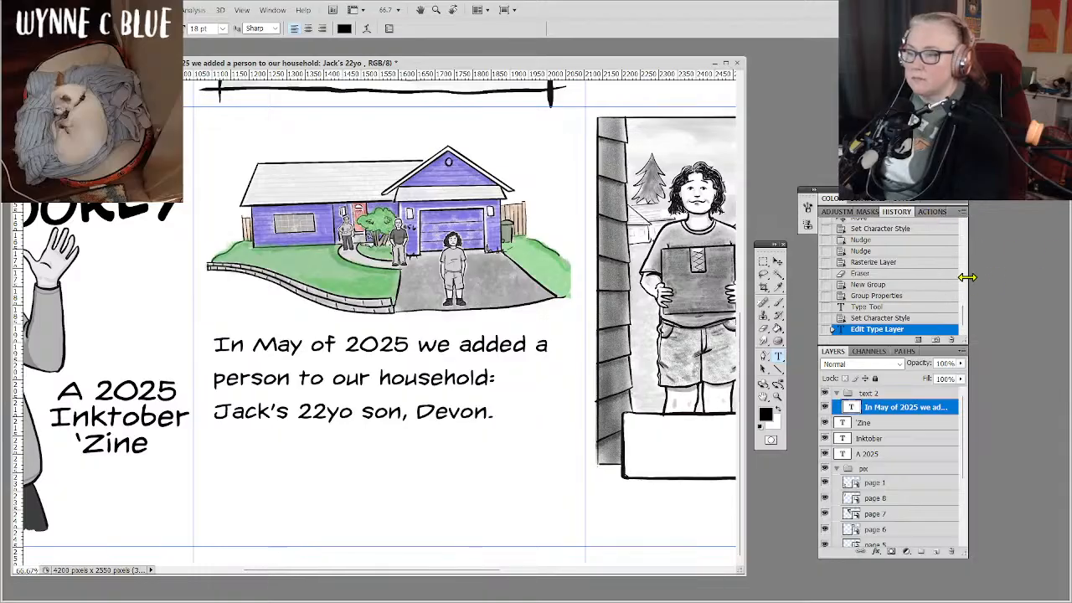
Widen the History and Layers panel column and open the Character settings for the page 2 text.
{"action": "left_click_drag", "start_coordinate": [967, 277], "coordinate": [1063, 277]}
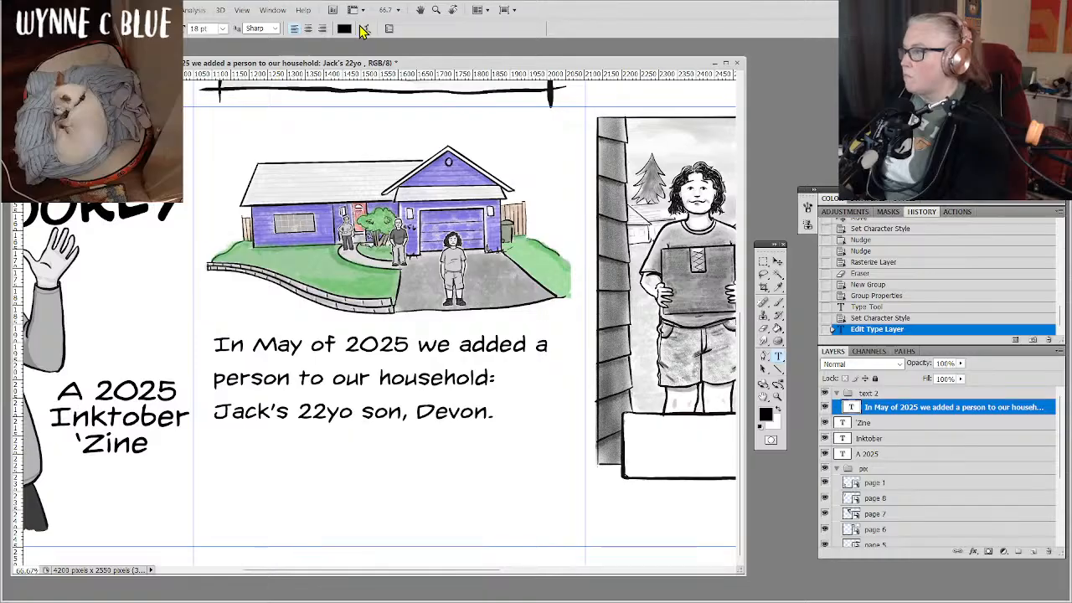
{"action": "left_click", "coordinate": [390, 30]}
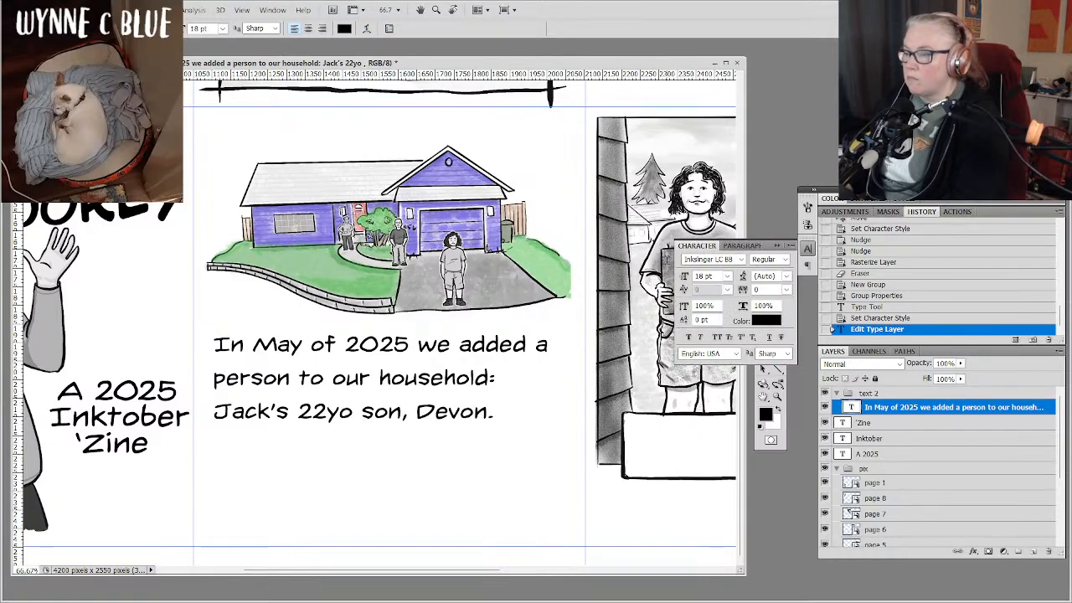
Try leading values of 12, 9, 18 and 10 pt on the text below the house drawing.
{"action": "left_click", "coordinate": [786, 277]}
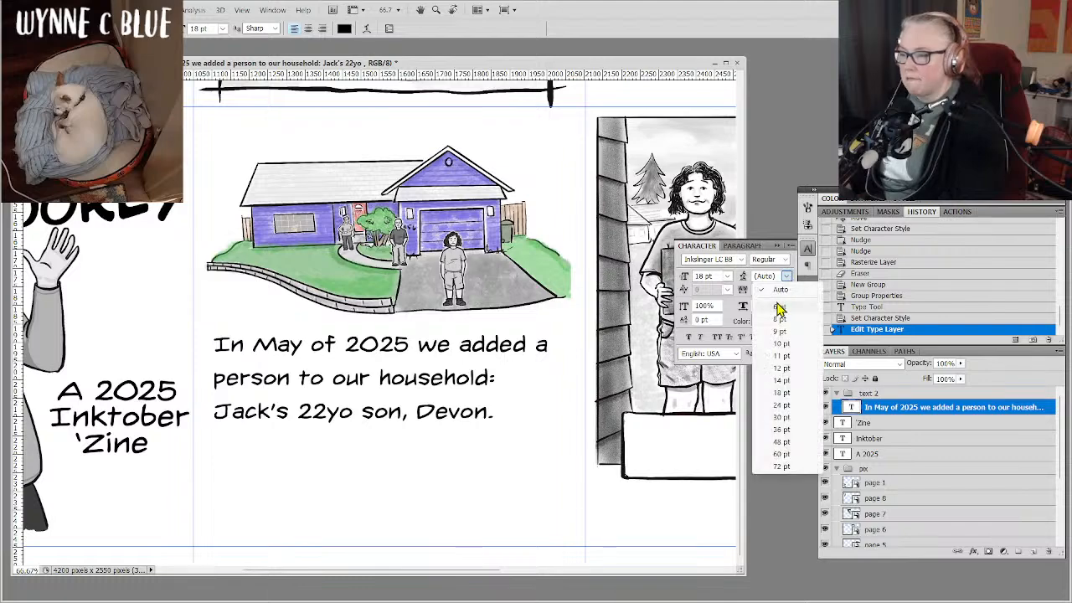
{"action": "left_click", "coordinate": [779, 374]}
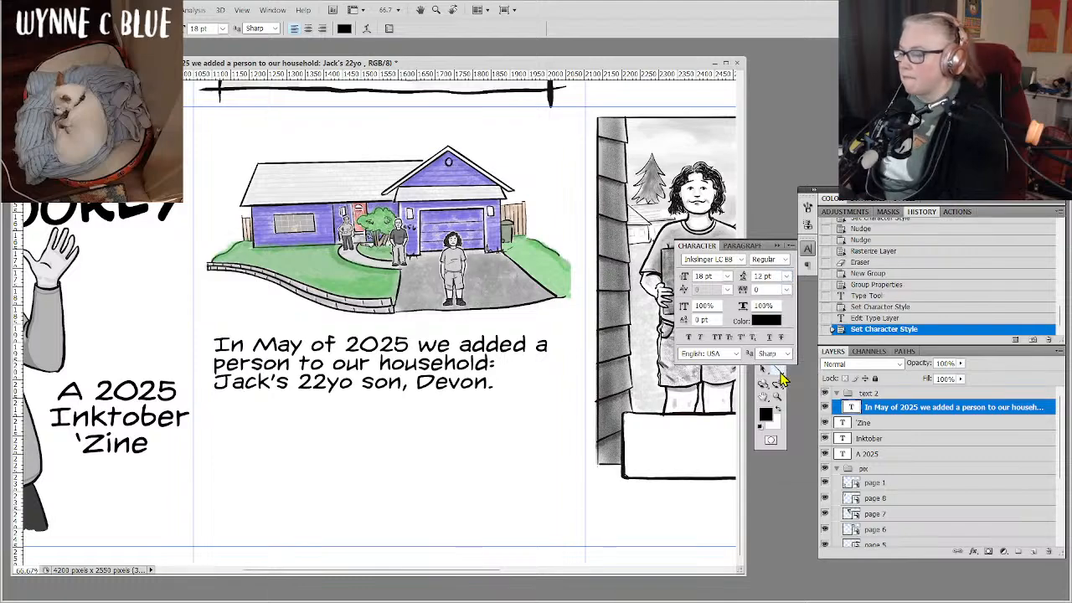
{"action": "left_click", "coordinate": [788, 277]}
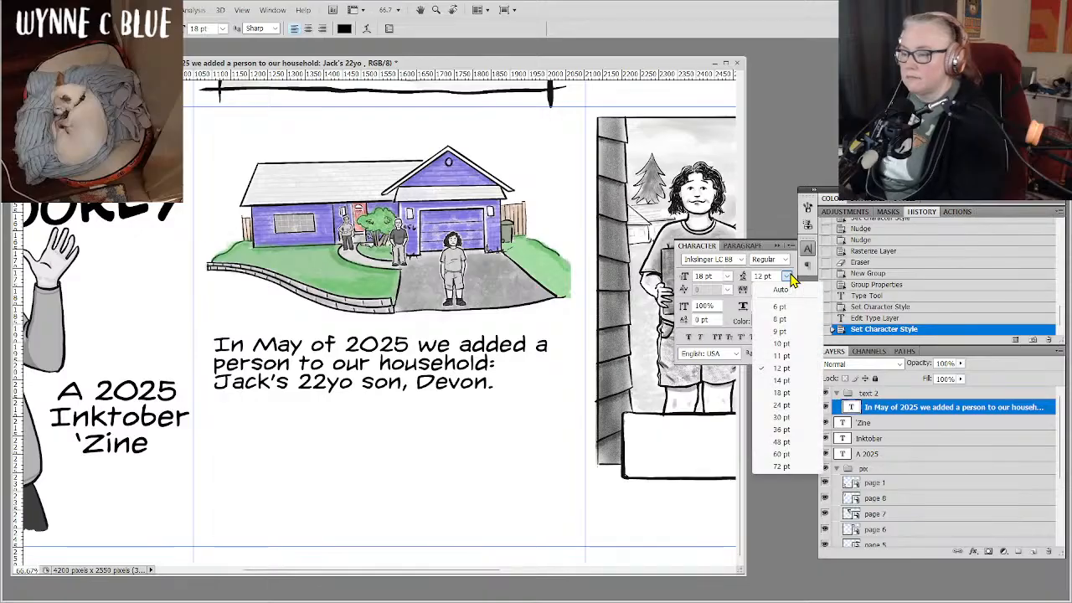
{"action": "left_click", "coordinate": [780, 331]}
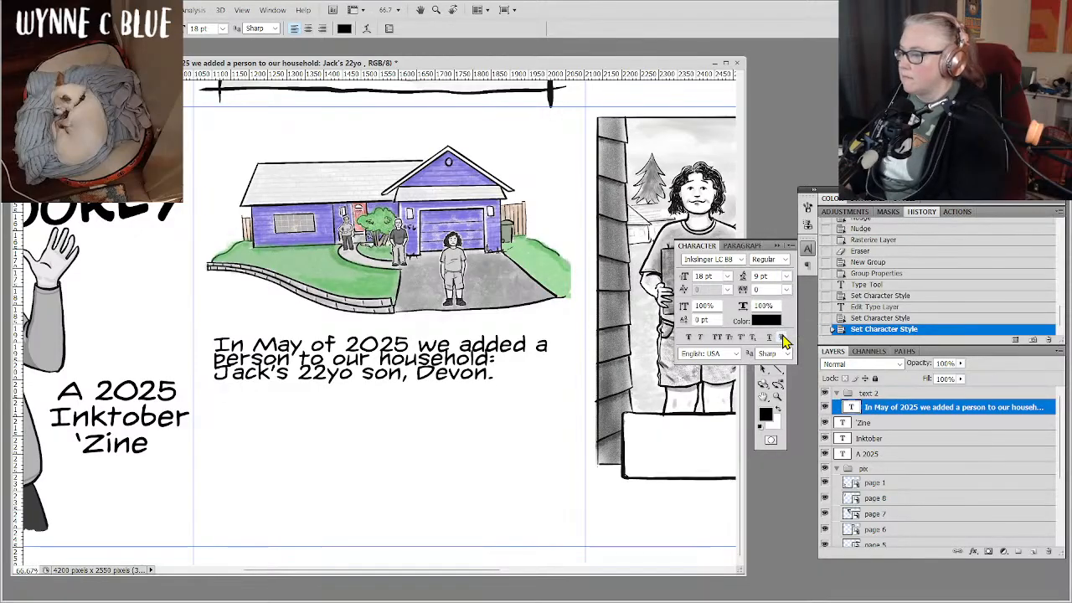
{"action": "left_click", "coordinate": [787, 277]}
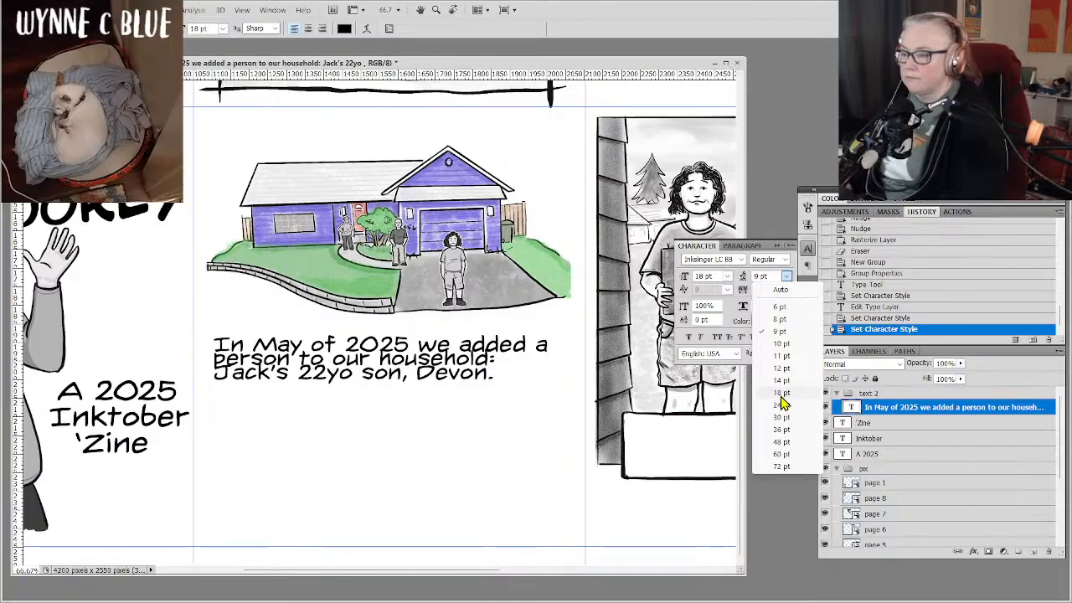
{"action": "left_click", "coordinate": [780, 393]}
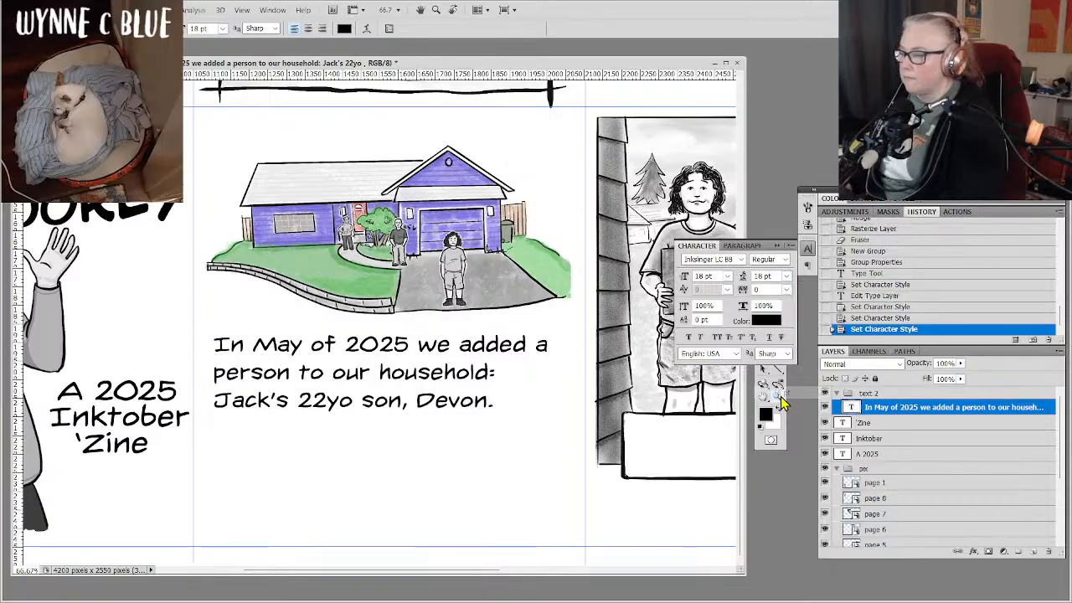
{"action": "left_click", "coordinate": [786, 277]}
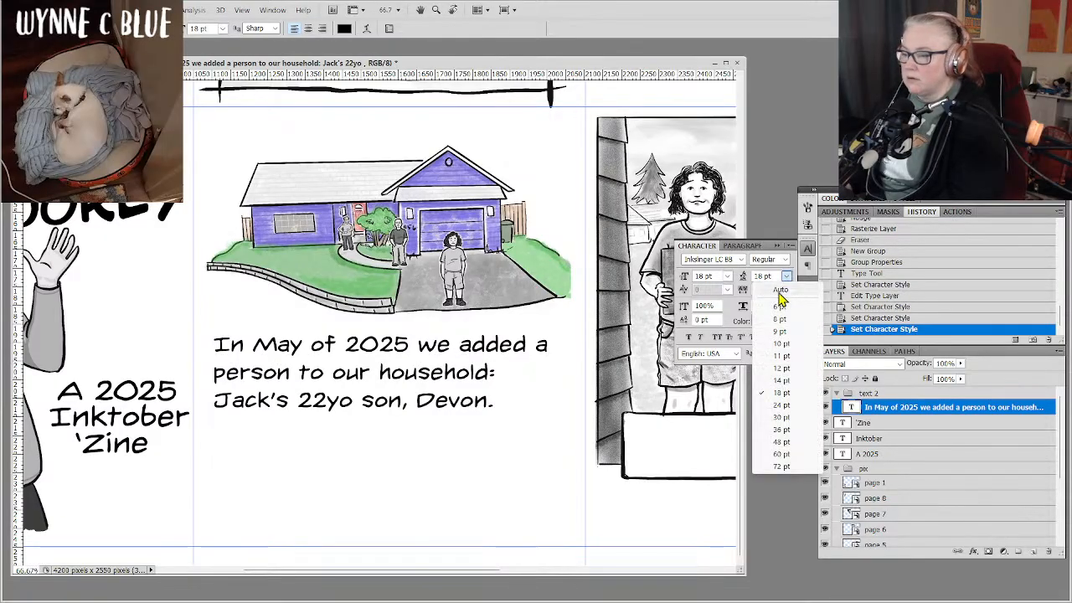
{"action": "left_click", "coordinate": [779, 347]}
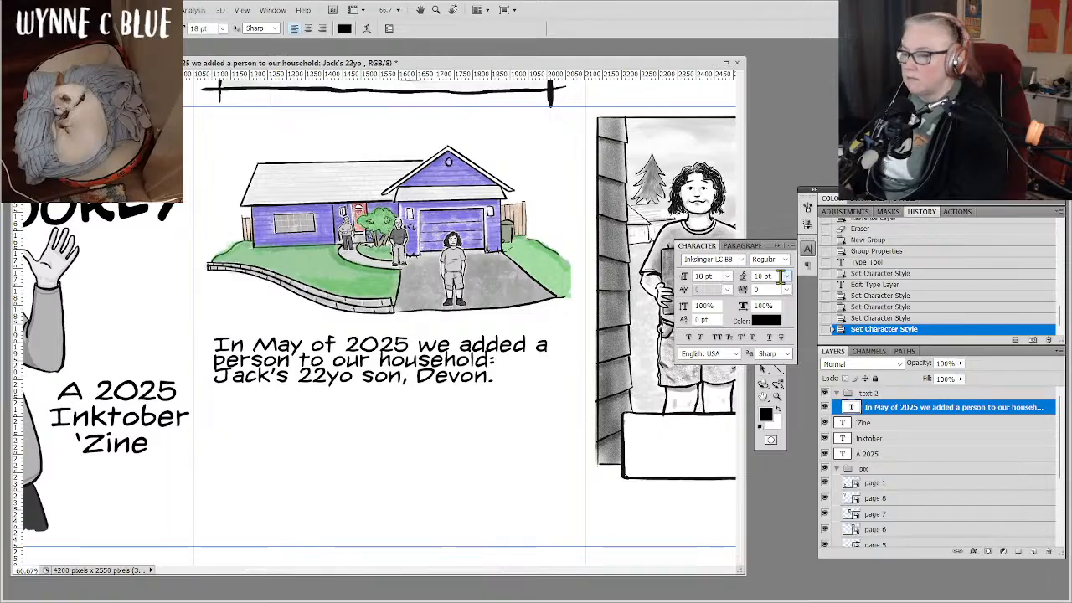
Try leading values of 8, 16, 11 and 12 pt on the text below the house drawing.
{"action": "scroll", "coordinate": [773, 275], "scroll_direction": "up", "scroll_amount": 2}
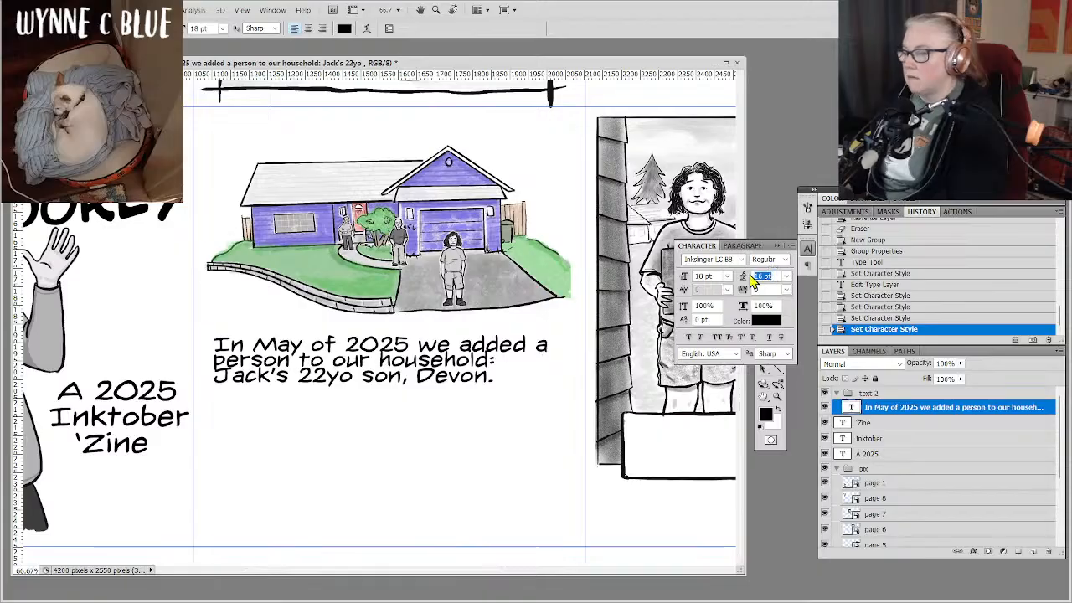
{"action": "left_click", "coordinate": [786, 279]}
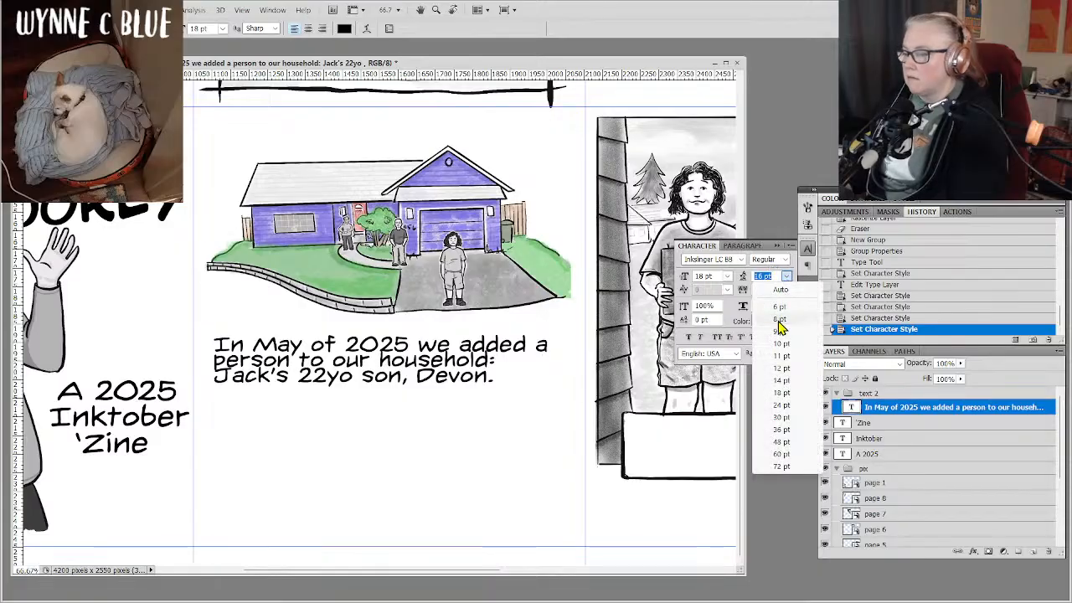
{"action": "left_click", "coordinate": [780, 321]}
{"action": "left_click", "coordinate": [786, 277]}
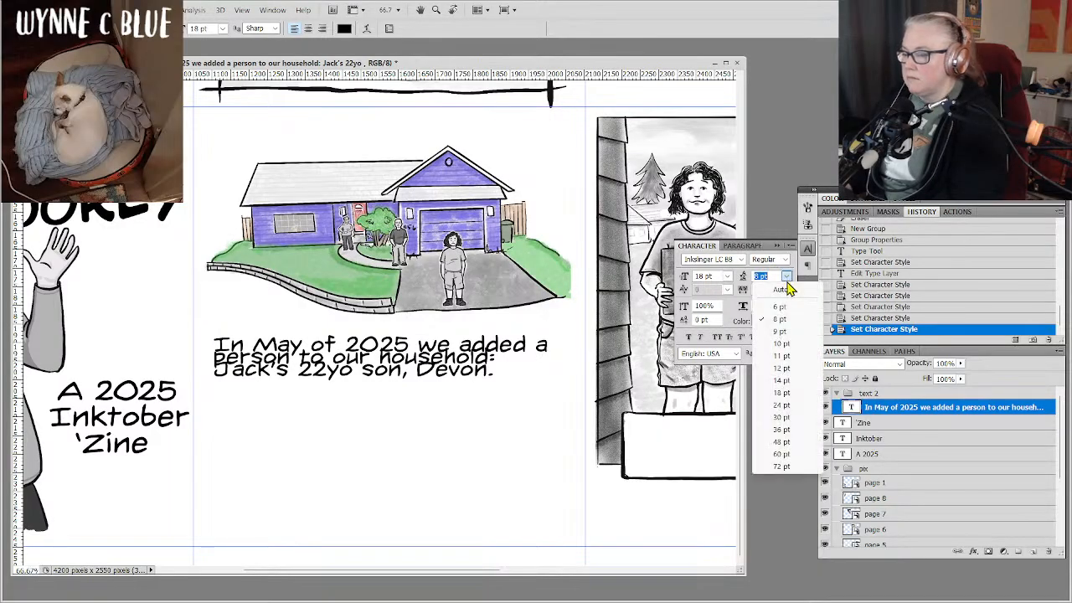
{"action": "left_click", "coordinate": [781, 322]}
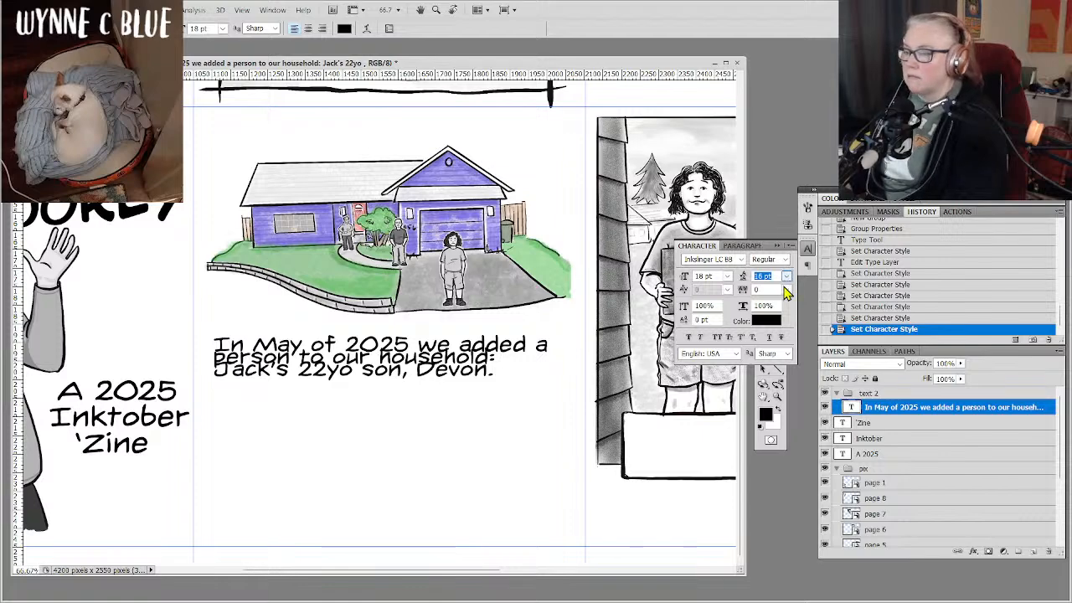
{"action": "key", "text": "Return"}
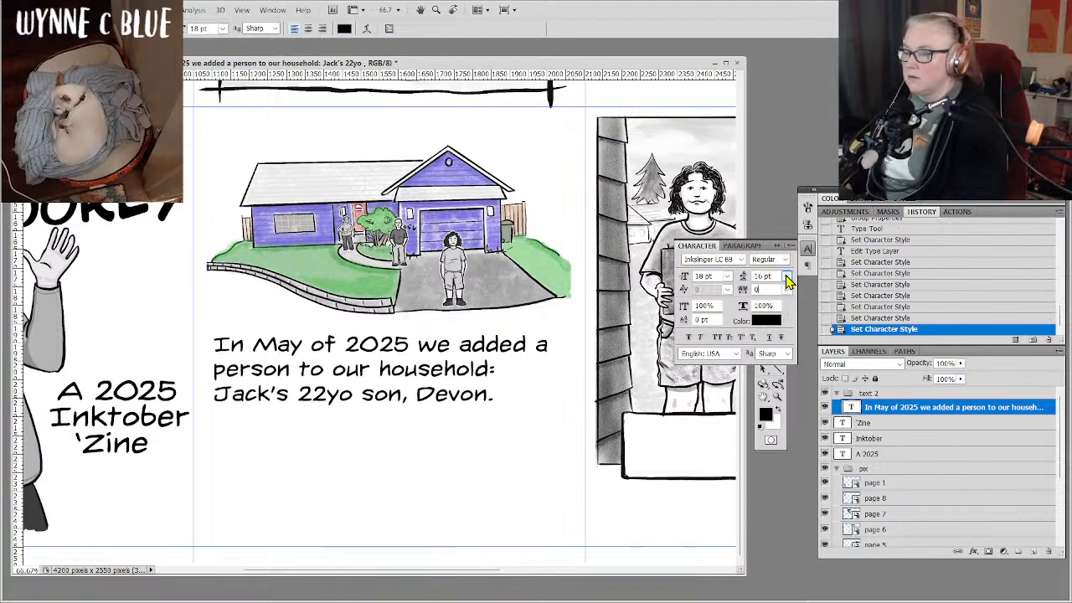
{"action": "left_click", "coordinate": [787, 275]}
{"action": "left_click", "coordinate": [778, 349]}
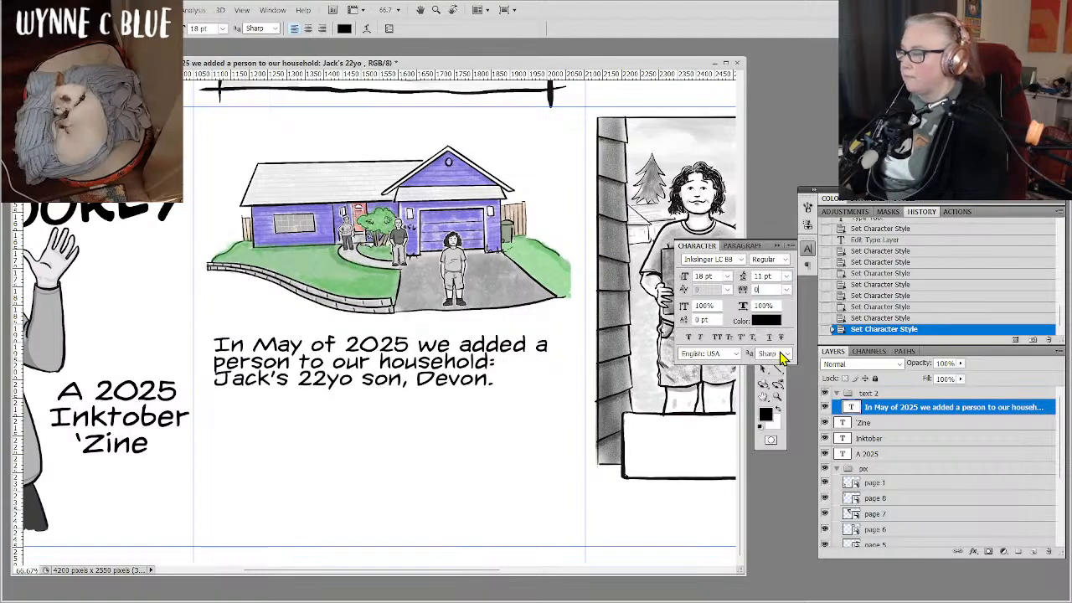
{"action": "left_click", "coordinate": [787, 277]}
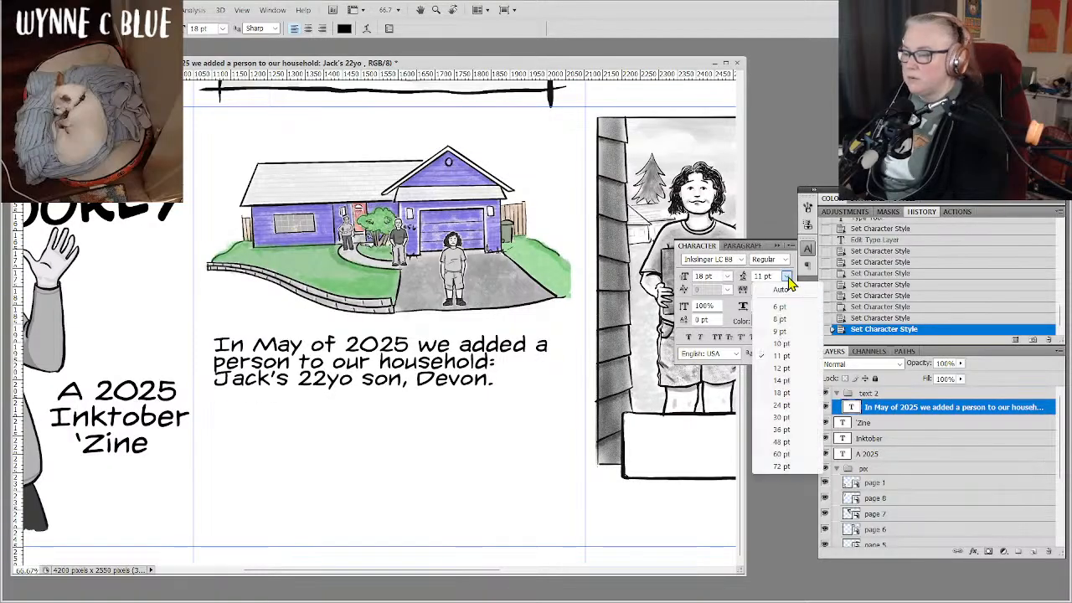
{"action": "left_click", "coordinate": [778, 368]}
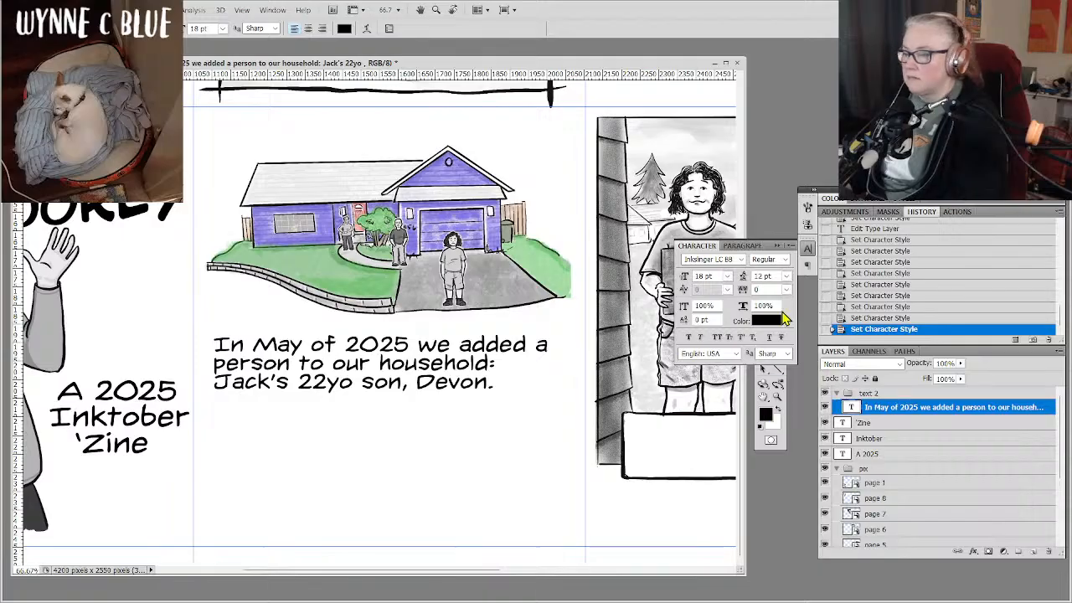
Set the leading of the text below the house drawing to 14 pt.
{"action": "left_click", "coordinate": [787, 275]}
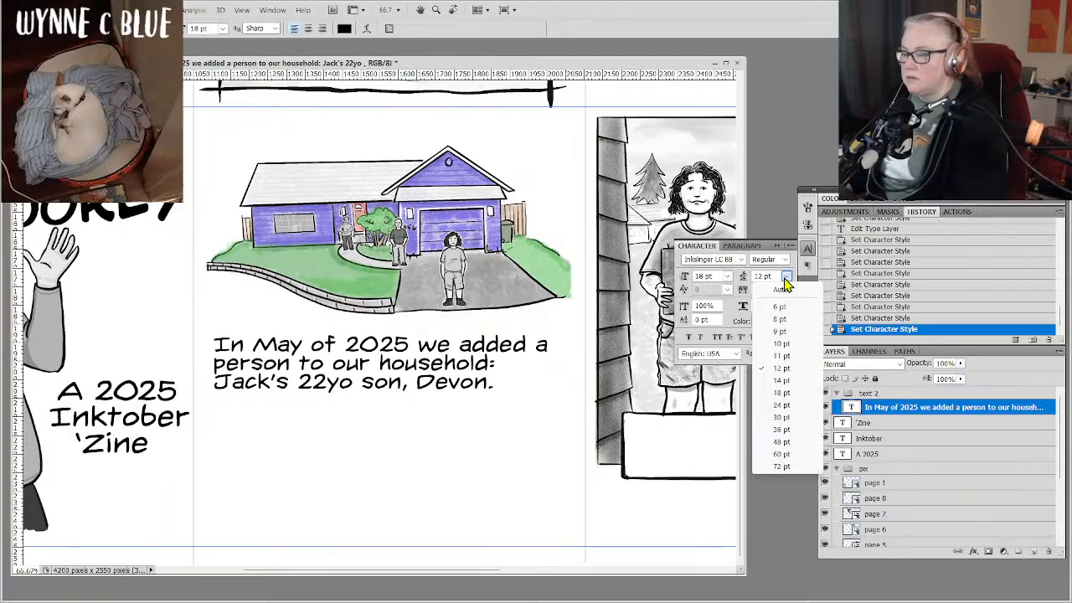
{"action": "left_click", "coordinate": [779, 380]}
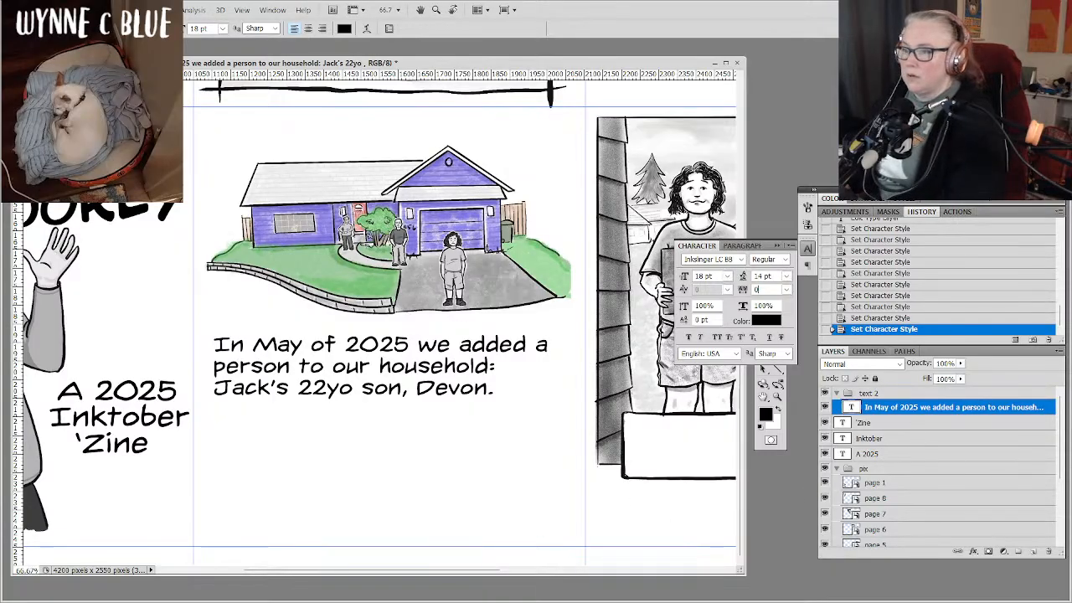
{"action": "key", "text": "ctrl+minus"}
{"action": "key", "text": "ctrl+minus"}
{"action": "key", "text": "ctrl+minus"}
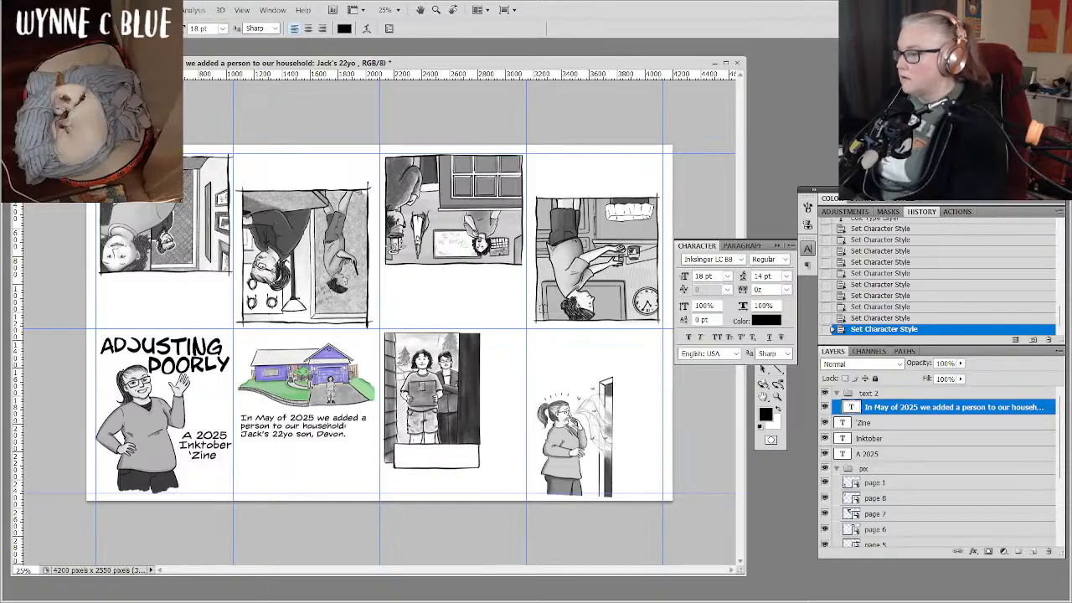
Close the Character settings and draw a text frame filling the blank caption box under the page 3 doorway drawing.
{"action": "left_click", "coordinate": [807, 249]}
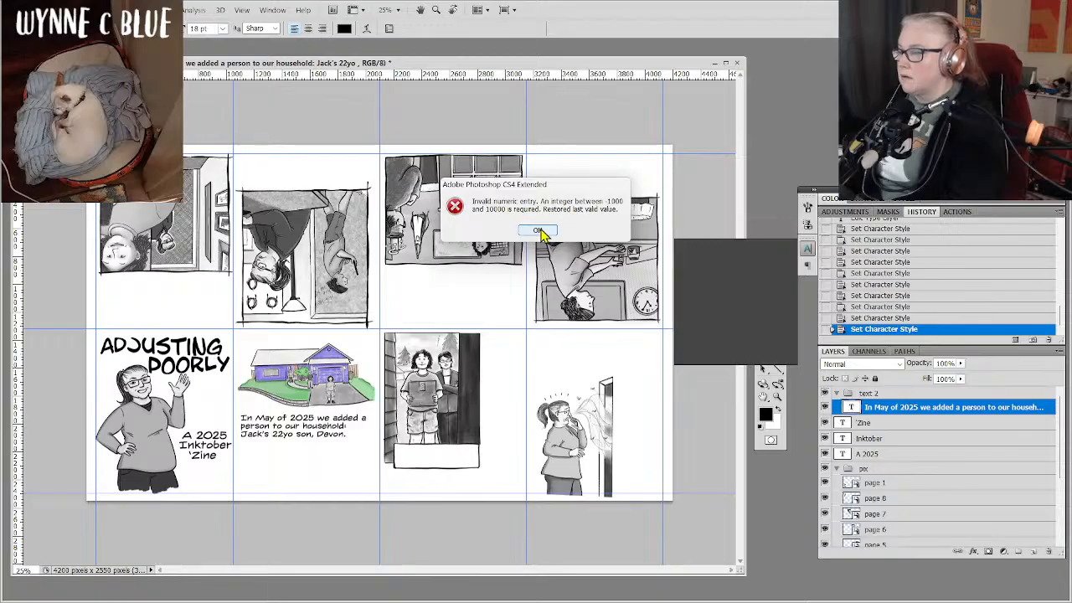
{"action": "left_click", "coordinate": [538, 232]}
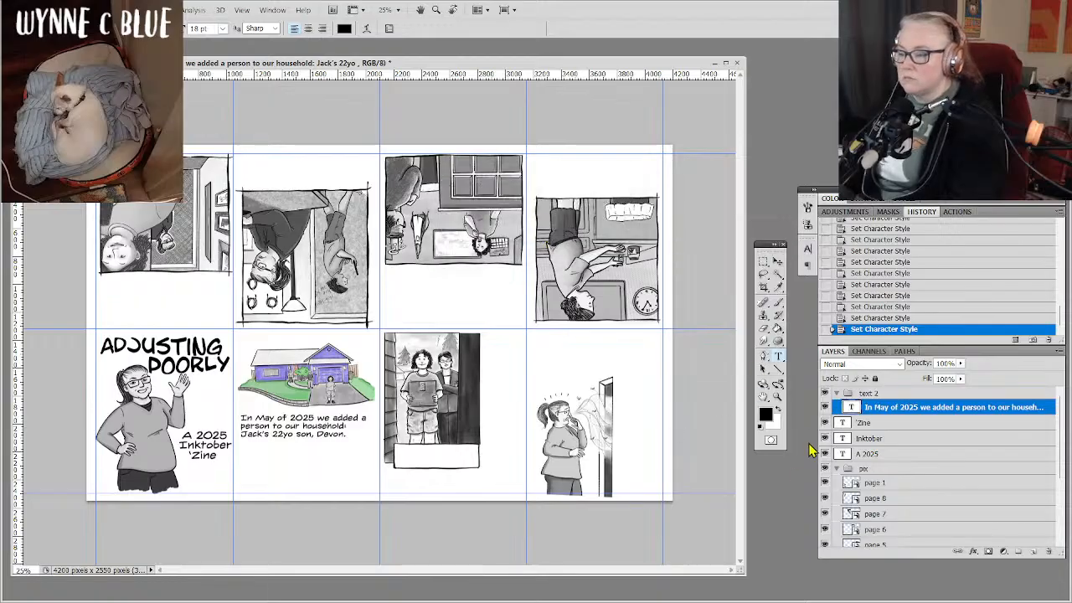
{"action": "left_click", "coordinate": [777, 397]}
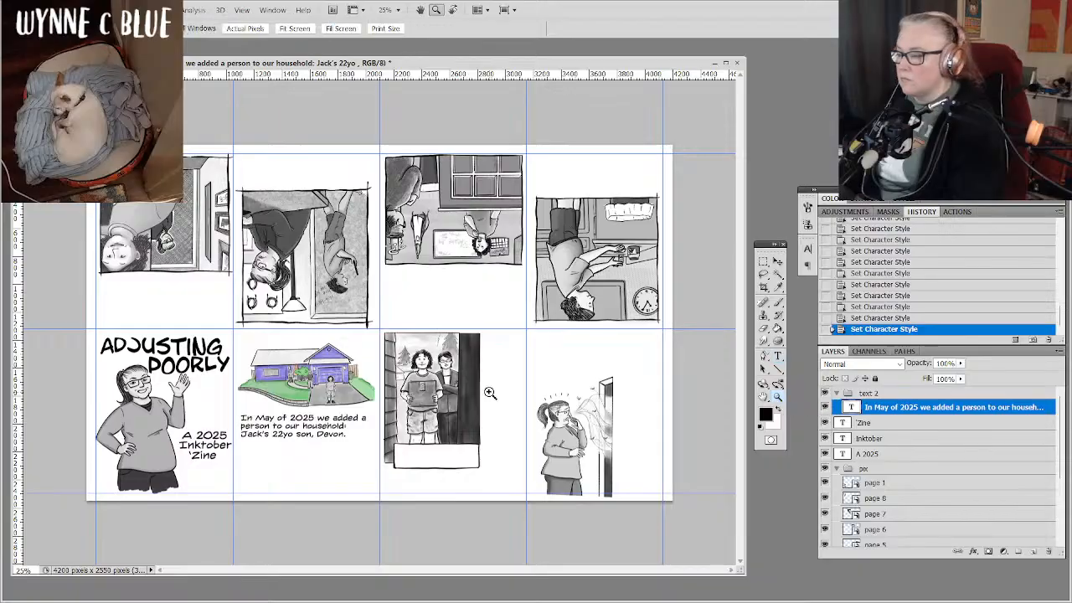
{"action": "left_click_drag", "start_coordinate": [351, 303], "coordinate": [579, 505]}
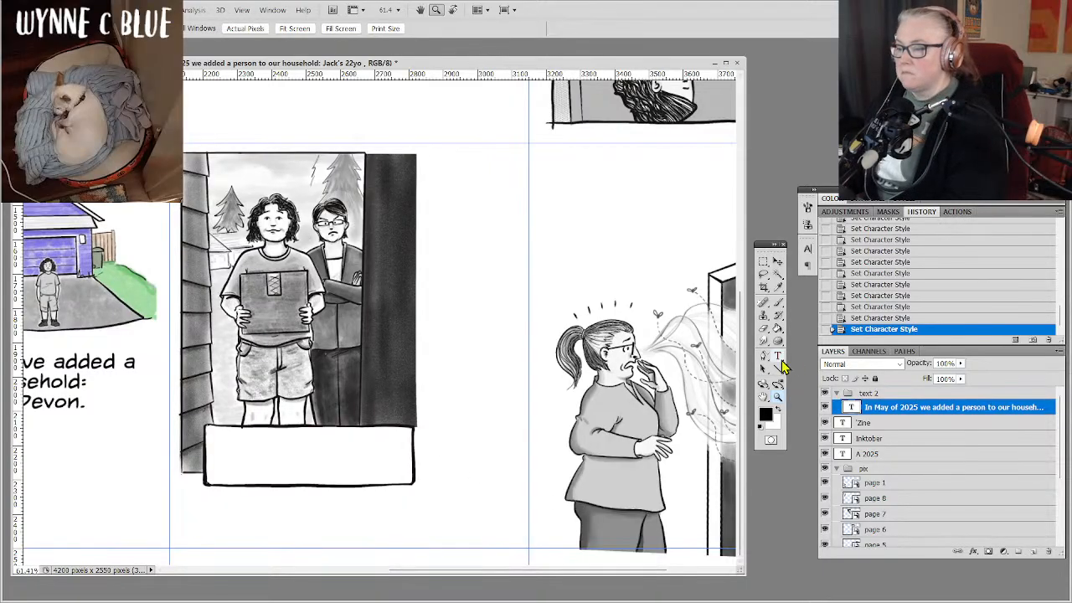
{"action": "left_click", "coordinate": [778, 357]}
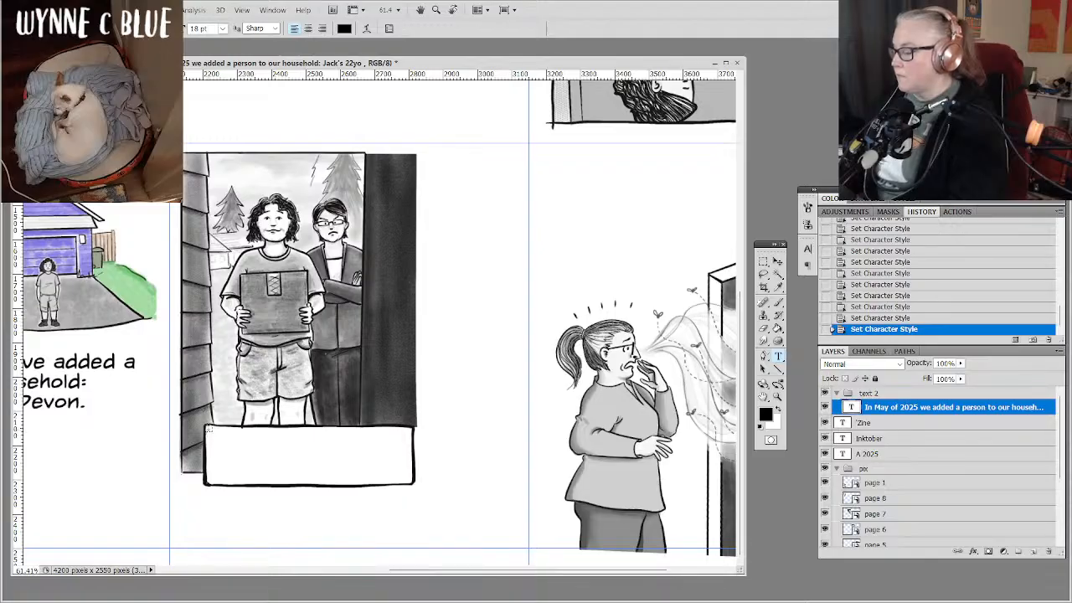
{"action": "left_click_drag", "start_coordinate": [208, 428], "coordinate": [406, 475]}
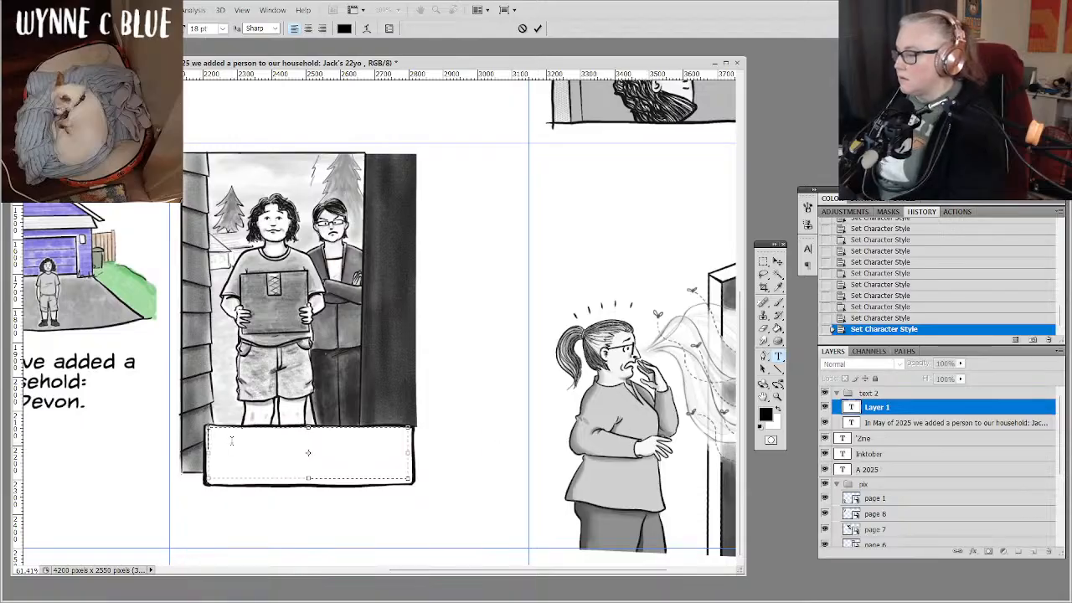
Enter the page 3 caption "Moving Day. Mom made sure he was completely moved in." at 12 pt and commit it.
{"action": "left_click", "coordinate": [222, 29]}
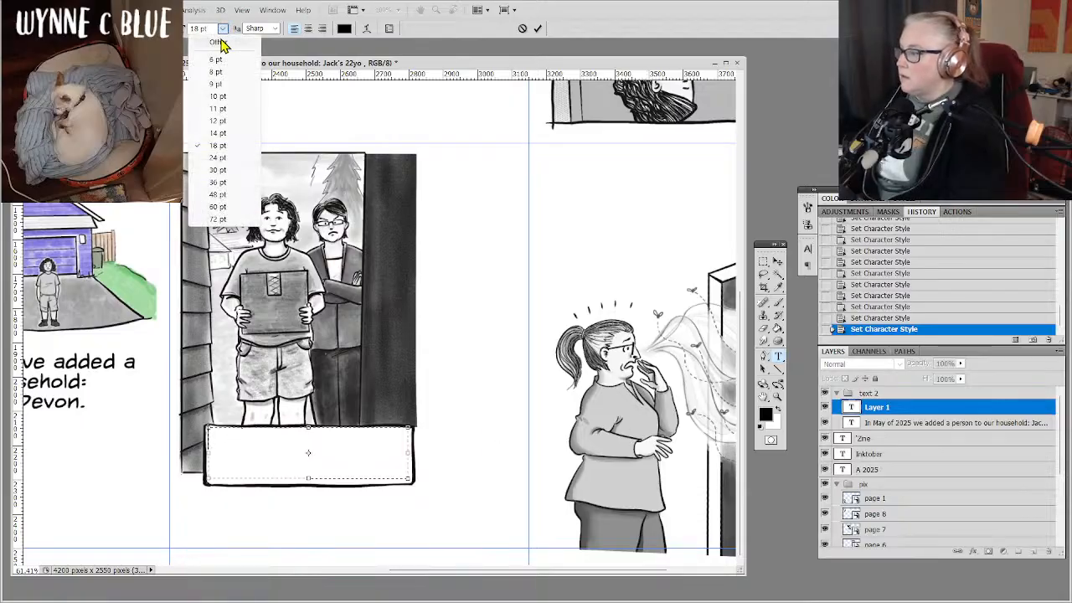
{"action": "left_click", "coordinate": [224, 132]}
{"action": "left_click", "coordinate": [222, 28]}
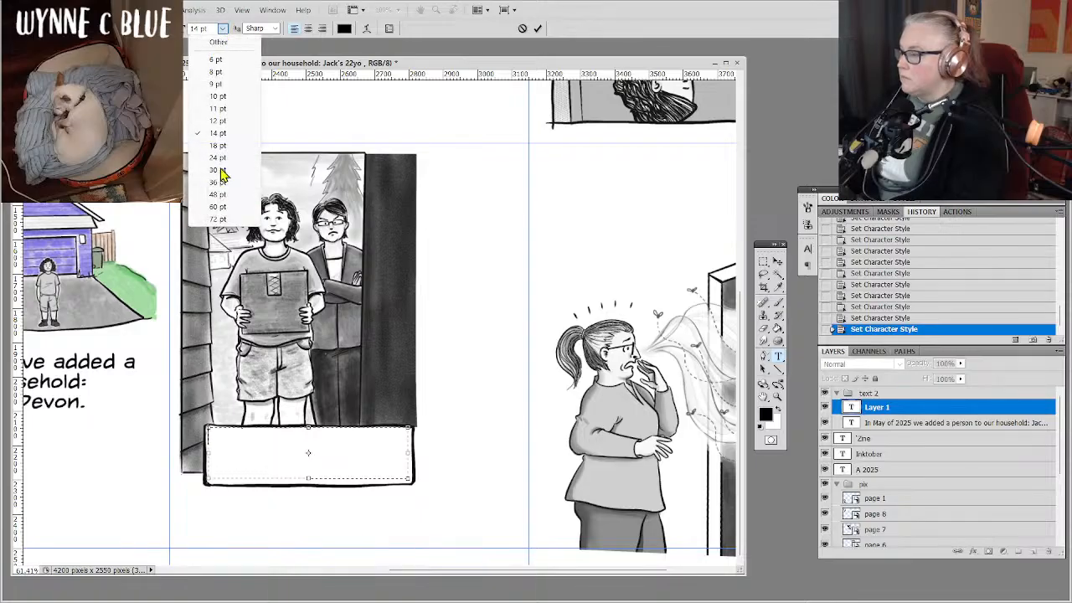
{"action": "left_click", "coordinate": [226, 121]}
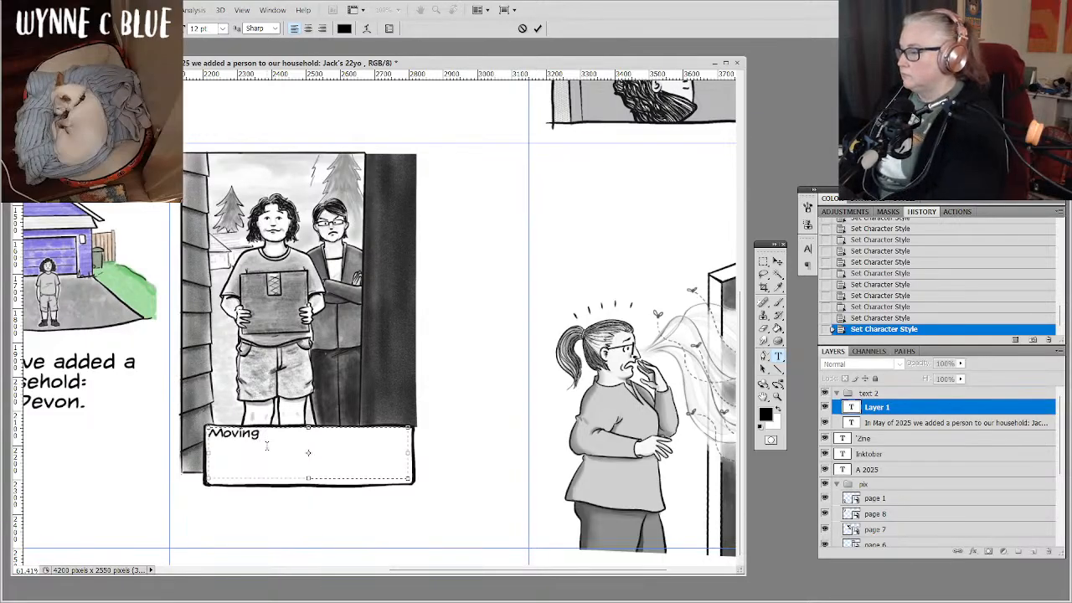
{"action": "type", "text": "Day. M"}
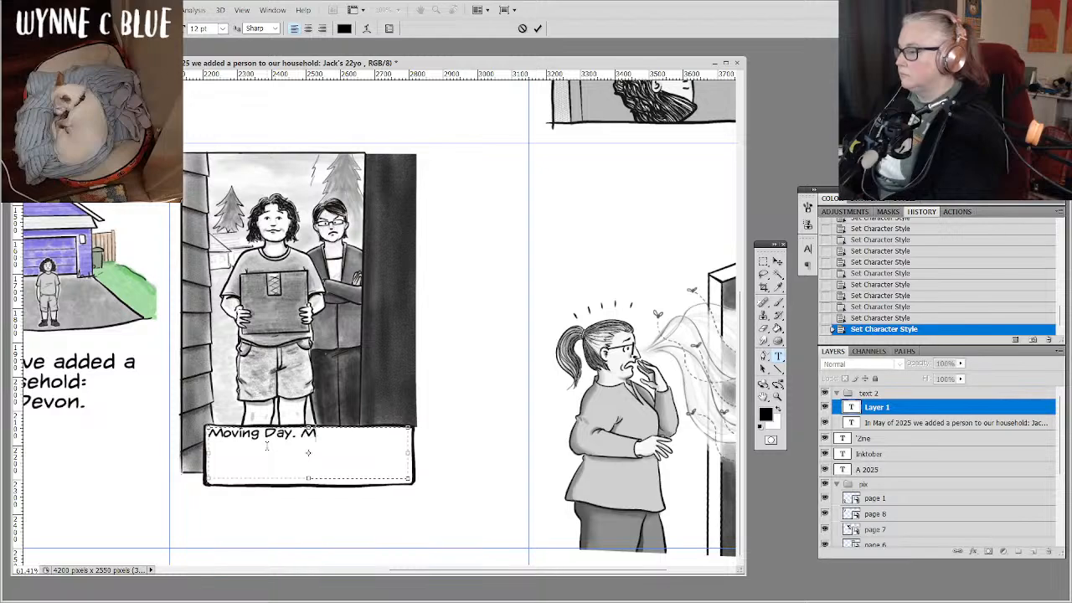
{"action": "type", "text": "om made"}
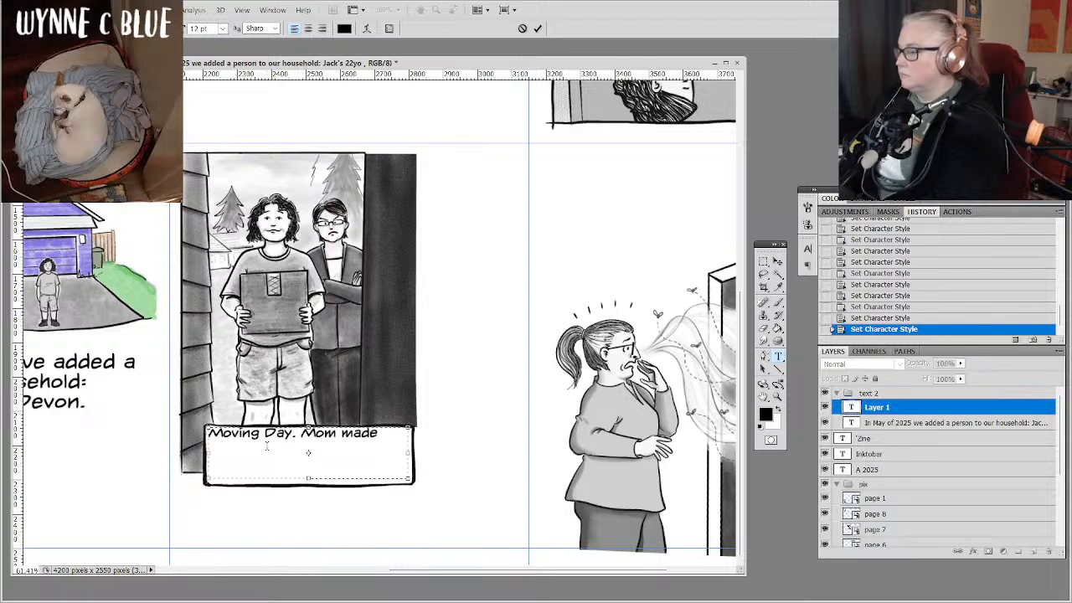
{"action": "type", "text": " sure"}
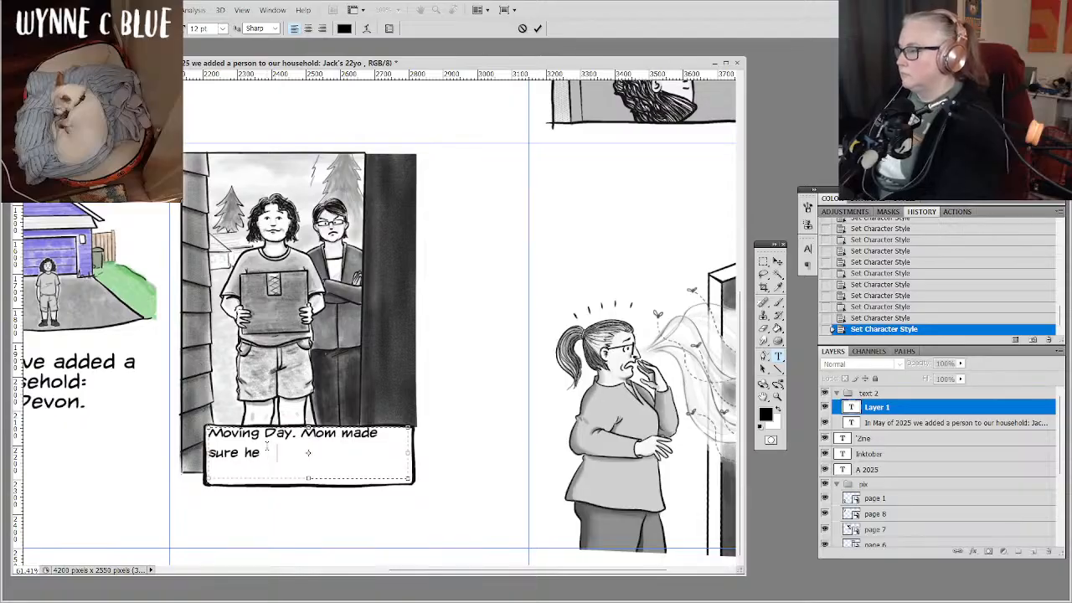
{"action": "type", "text": "he was comple"}
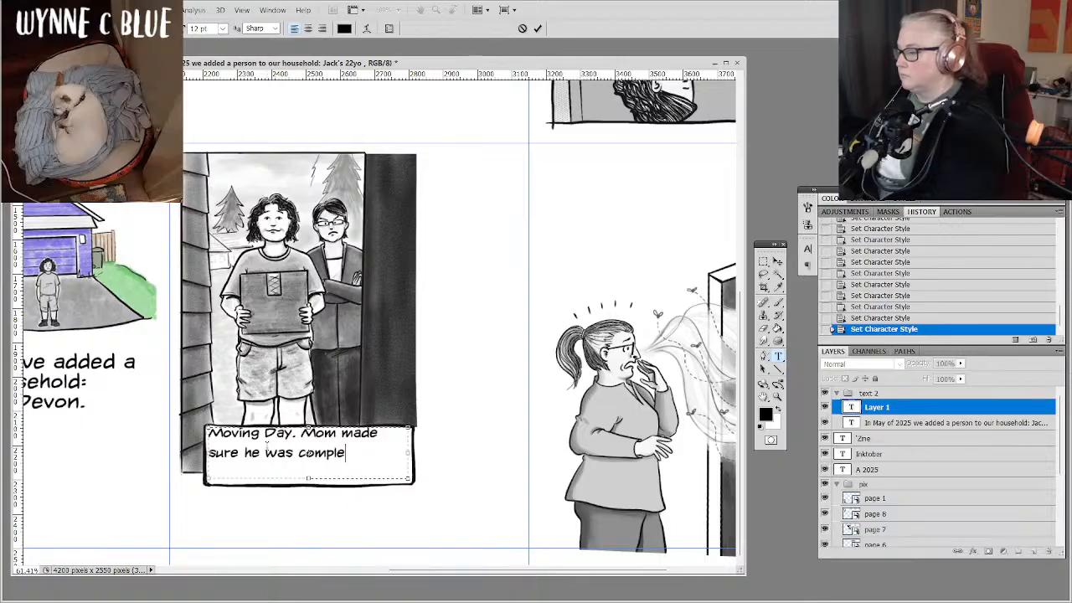
{"action": "type", "text": "tely moved in."}
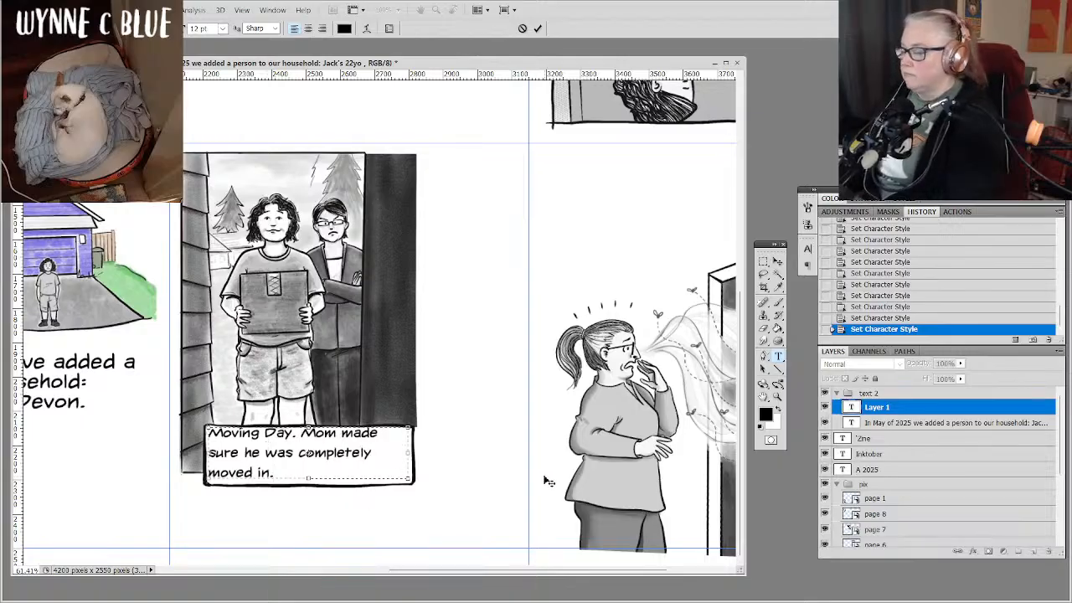
{"action": "left_click", "coordinate": [897, 414]}
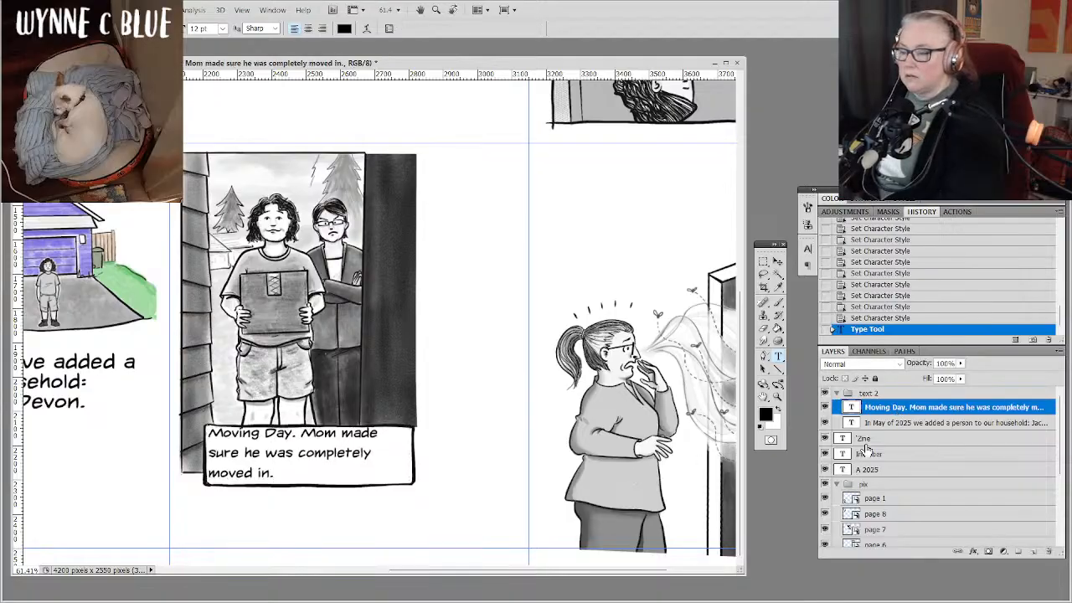
Set the leading of the Moving Day caption to 12 pt.
{"action": "left_click", "coordinate": [807, 263]}
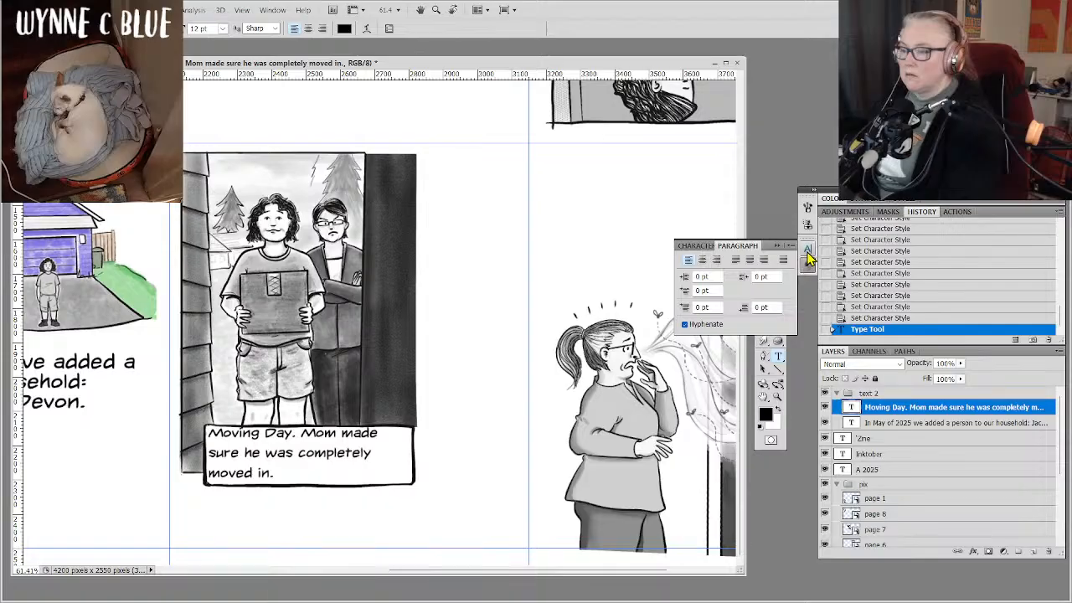
{"action": "left_click", "coordinate": [807, 249]}
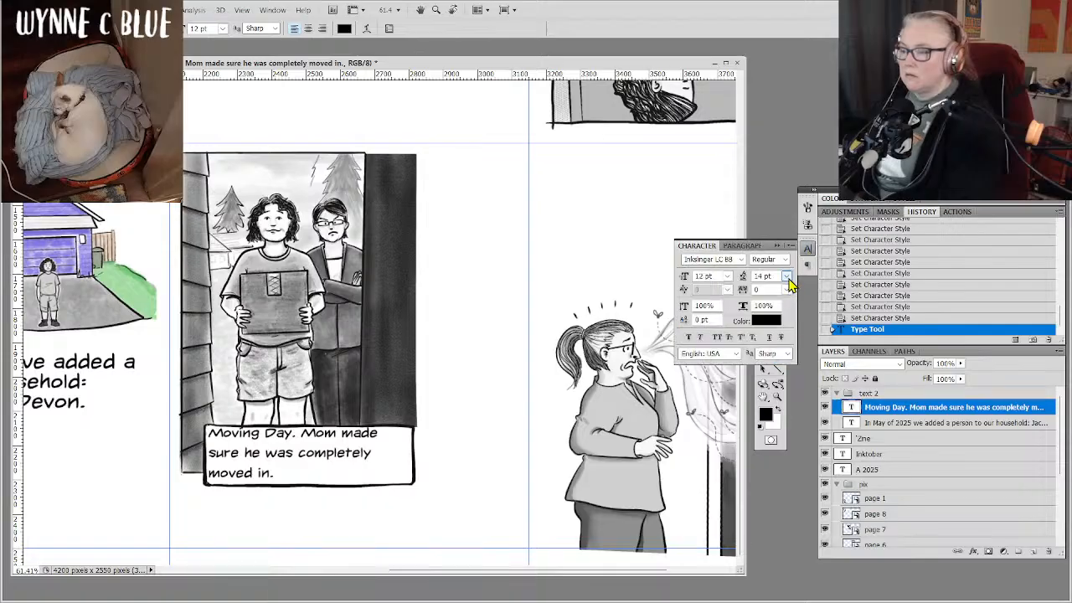
{"action": "left_click", "coordinate": [763, 276]}
{"action": "left_click", "coordinate": [786, 278]}
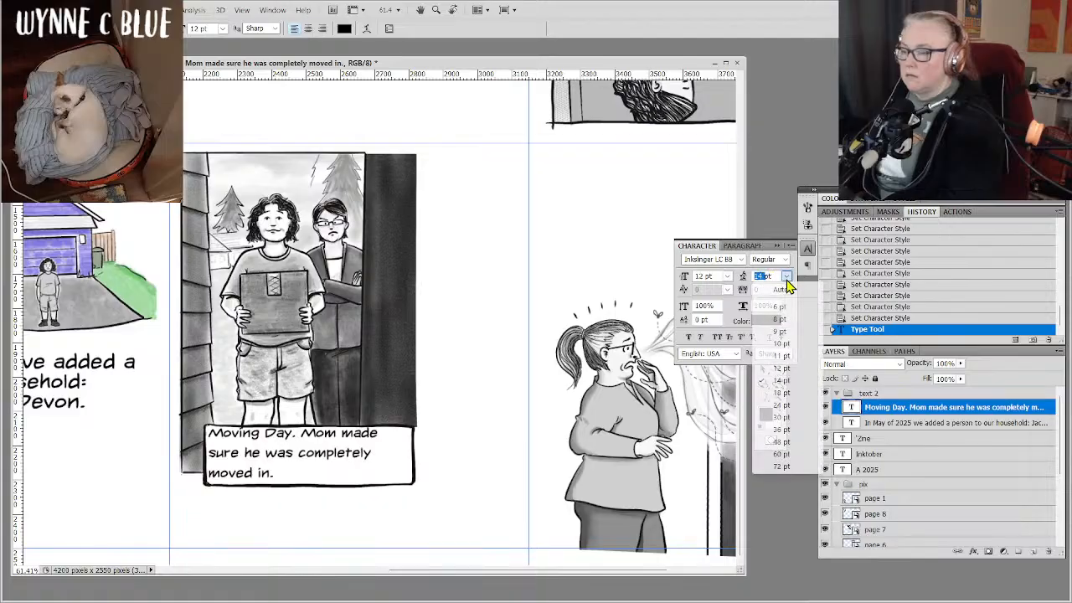
{"action": "left_click", "coordinate": [778, 369]}
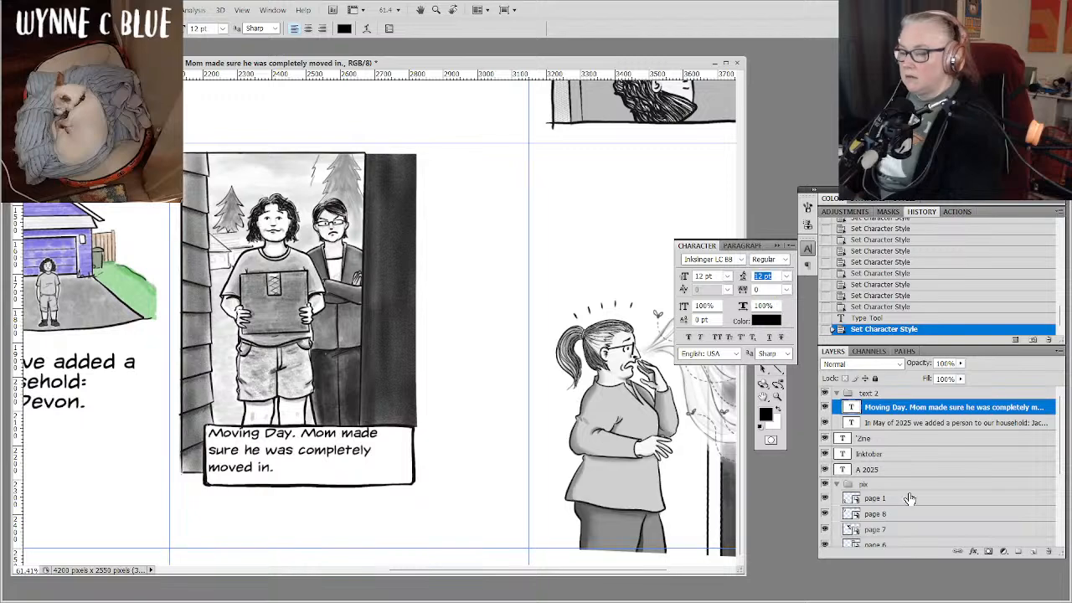
{"action": "left_click", "coordinate": [807, 249]}
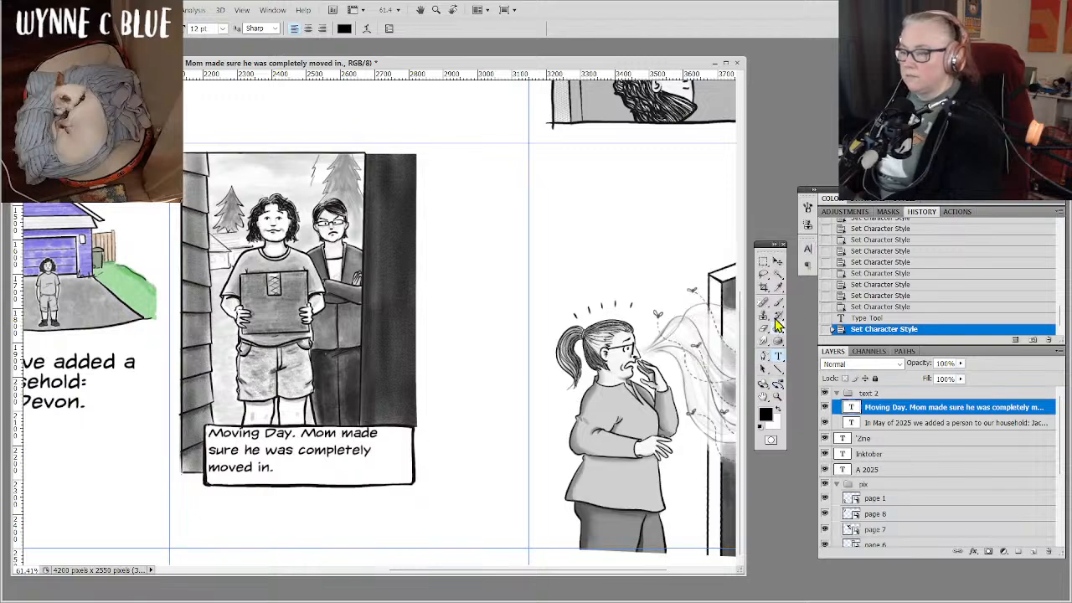
Nudge the Moving Day caption slightly down and to the right, away from the edges of its box.
{"action": "left_click", "coordinate": [777, 261]}
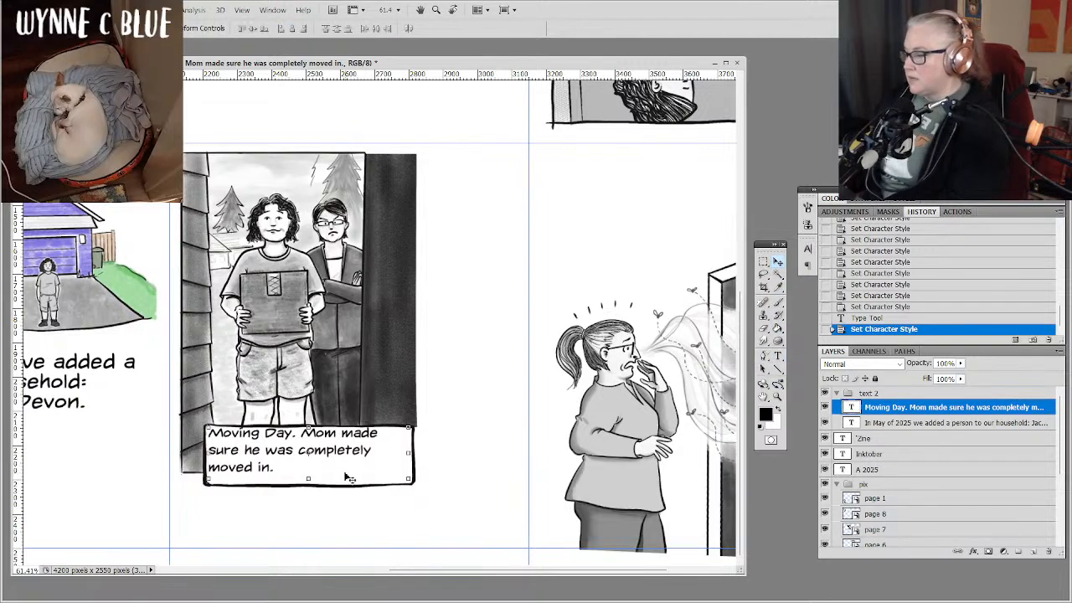
{"action": "key", "text": "Down"}
{"action": "key", "text": "Down"}
{"action": "key", "text": "Down"}
{"action": "key", "text": "Down"}
{"action": "key", "text": "Down"}
{"action": "key", "text": "Down"}
{"action": "key", "text": "Down"}
{"action": "key", "text": "Down"}
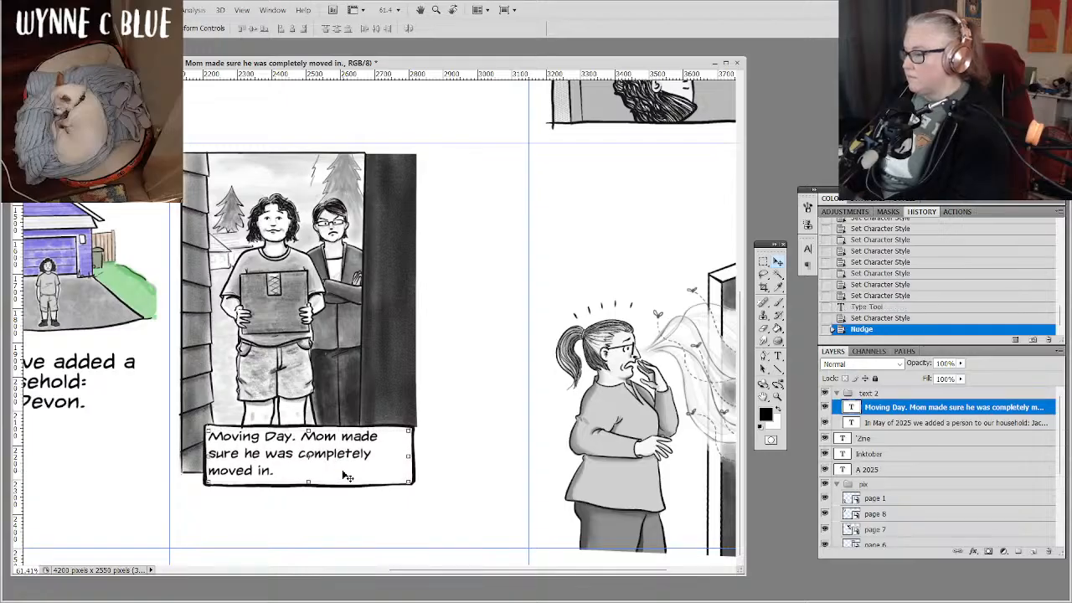
{"action": "key", "text": "Right"}
{"action": "key", "text": "Right"}
{"action": "key", "text": "Right"}
{"action": "key", "text": "Right"}
{"action": "key", "text": "Right"}
{"action": "key", "text": "Right"}
{"action": "key", "text": "Right"}
{"action": "key", "text": "Right"}
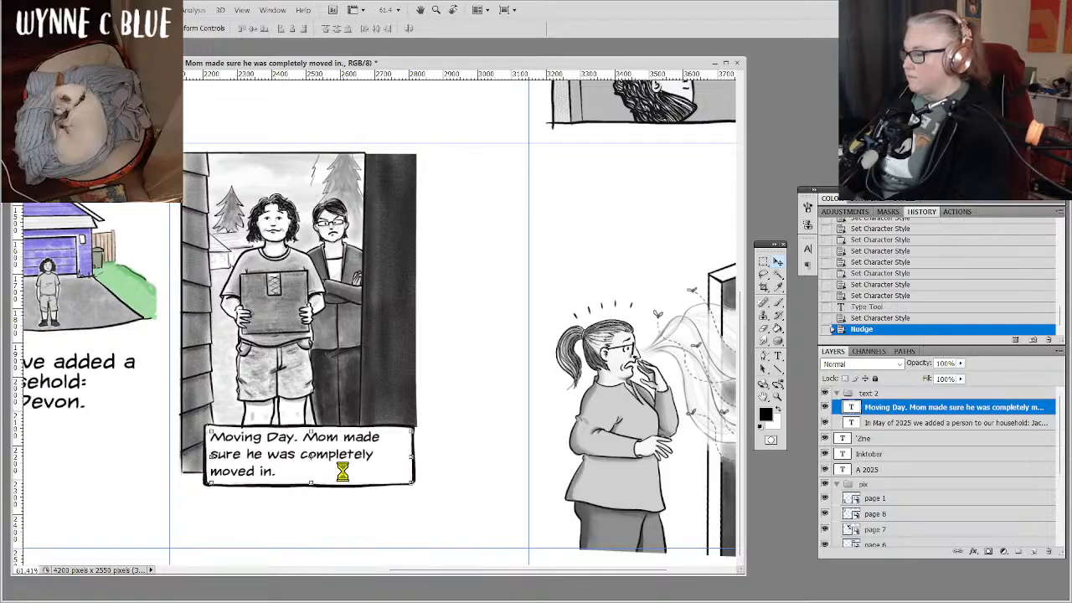
{"action": "key", "text": "Right"}
{"action": "key", "text": "Right"}
{"action": "key", "text": "Right"}
{"action": "key", "text": "Right"}
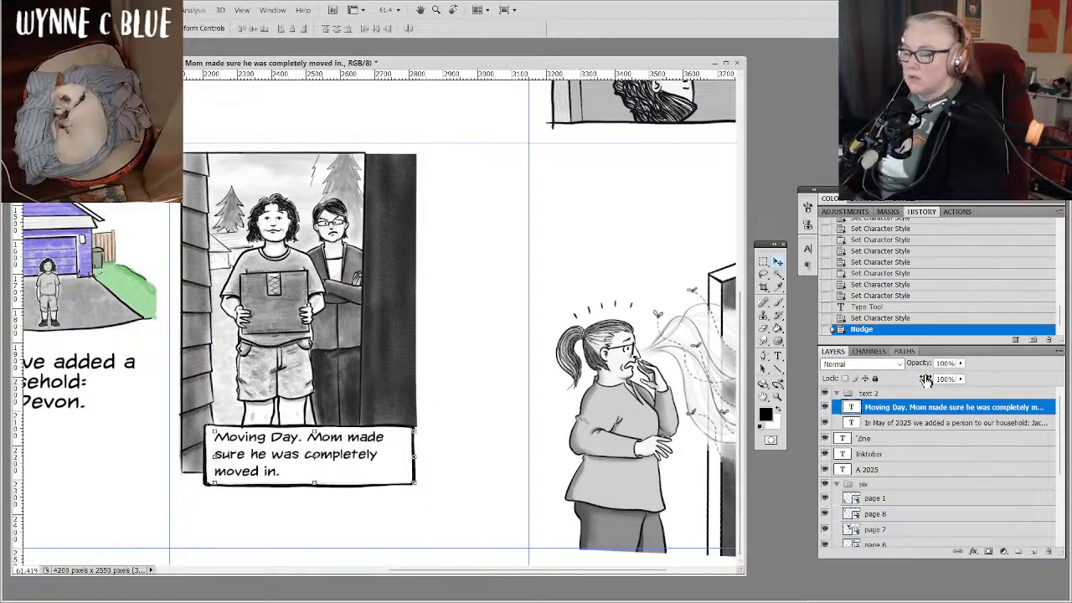
Reduce the font size of the Moving Day caption to 11 pt.
{"action": "left_click", "coordinate": [777, 356]}
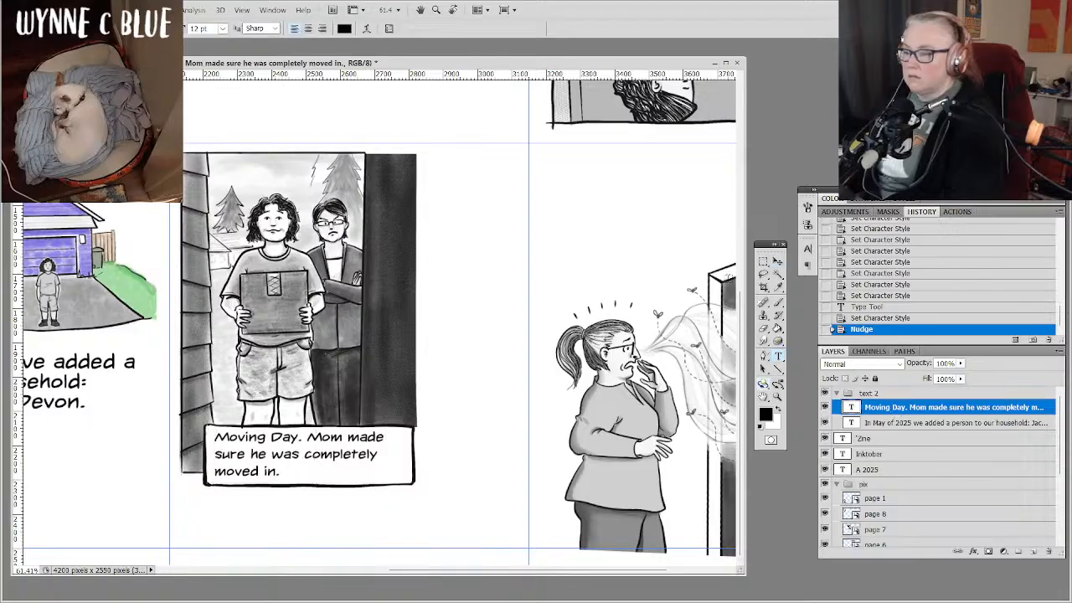
{"action": "left_click", "coordinate": [221, 29]}
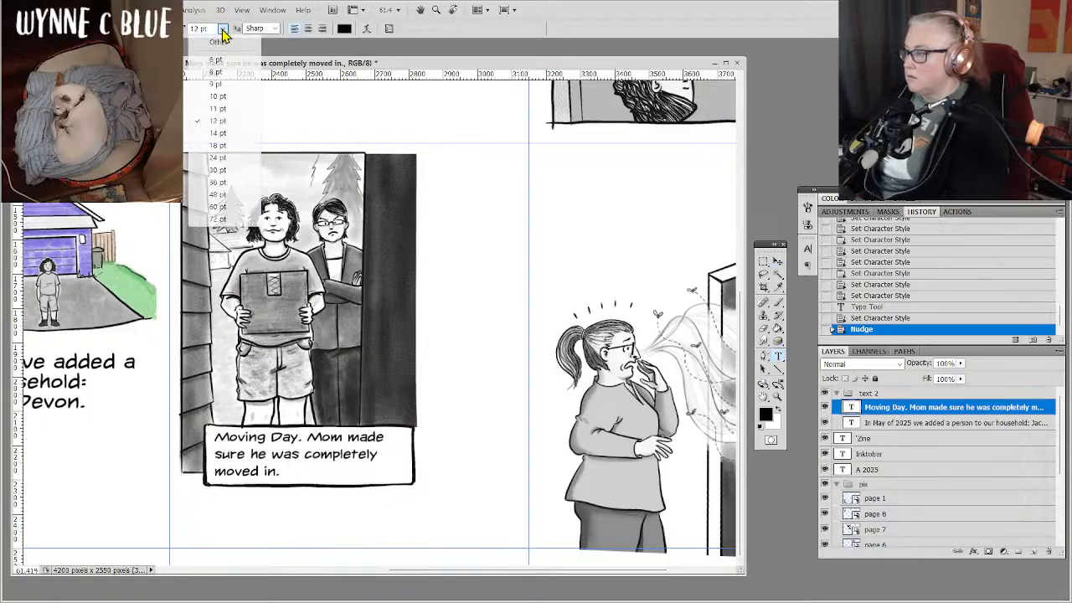
{"action": "left_click", "coordinate": [219, 108]}
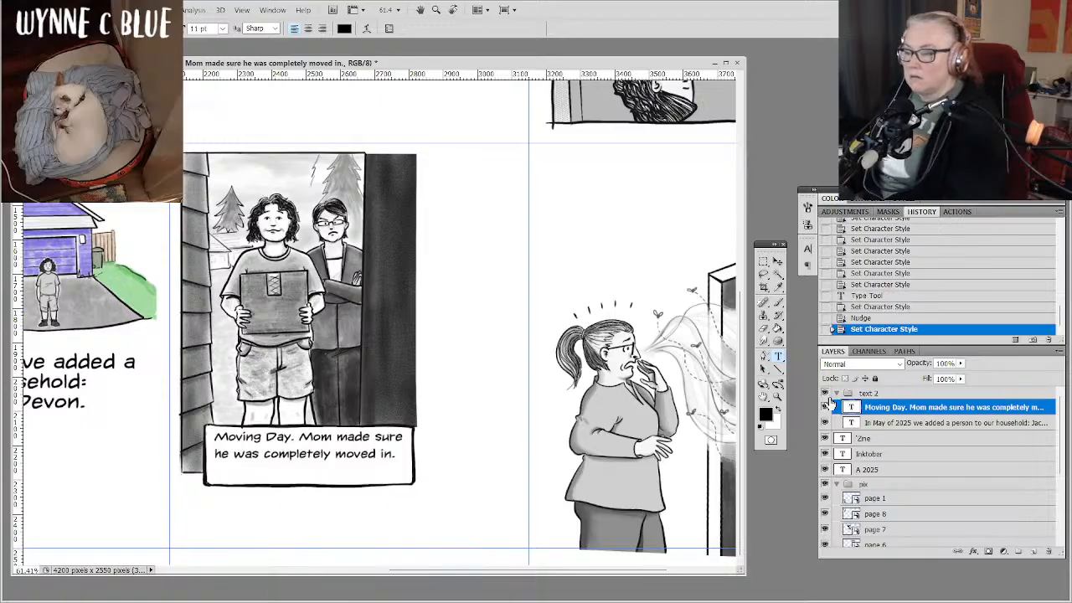
Nudge the two-line Moving Day caption down until it sits vertically centred in its box.
{"action": "left_click", "coordinate": [778, 265]}
{"action": "key", "text": "Down"}
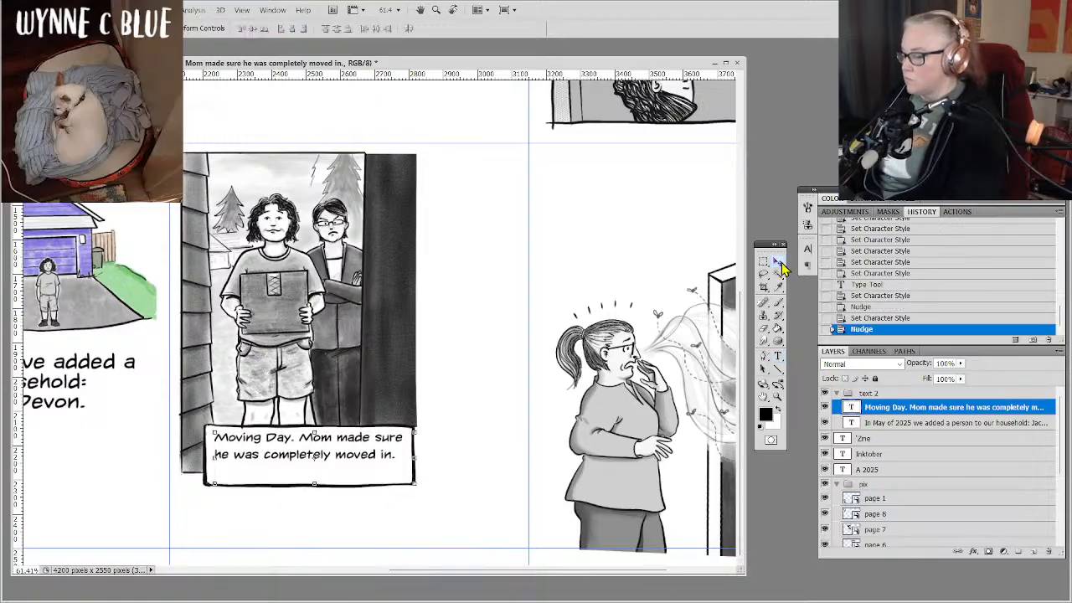
{"action": "key", "text": "Down"}
{"action": "key", "text": "Down"}
{"action": "key", "text": "Down"}
{"action": "key", "text": "Down"}
{"action": "key", "text": "Down"}
{"action": "key", "text": "Down"}
{"action": "key", "text": "Down"}
{"action": "key", "text": "Down"}
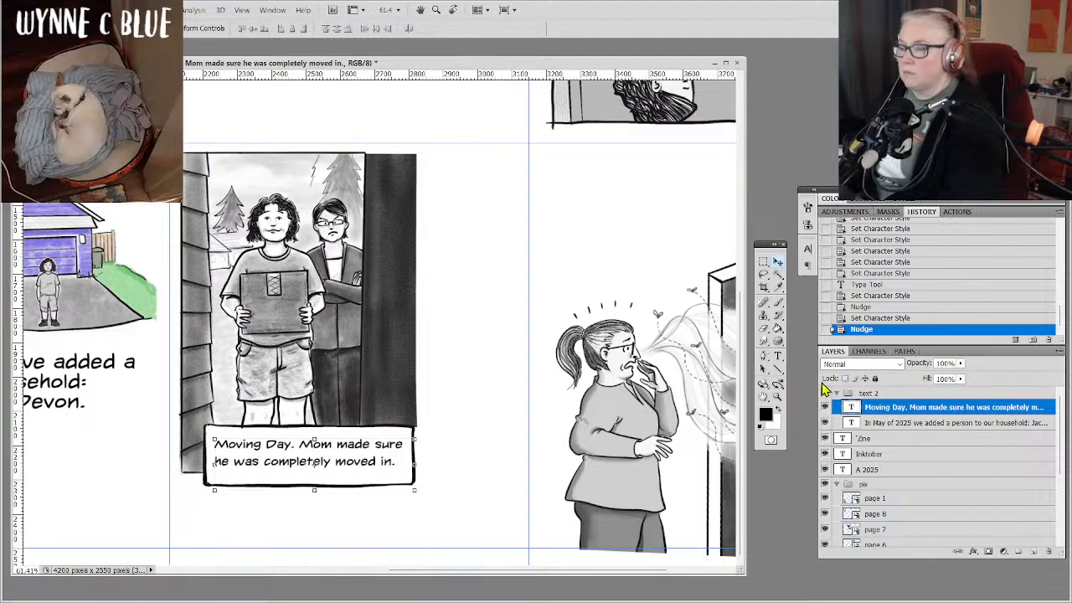
Move the Moving Day caption layer into the pix group, between the page 3 and page 2 layers.
{"action": "left_click", "coordinate": [778, 356]}
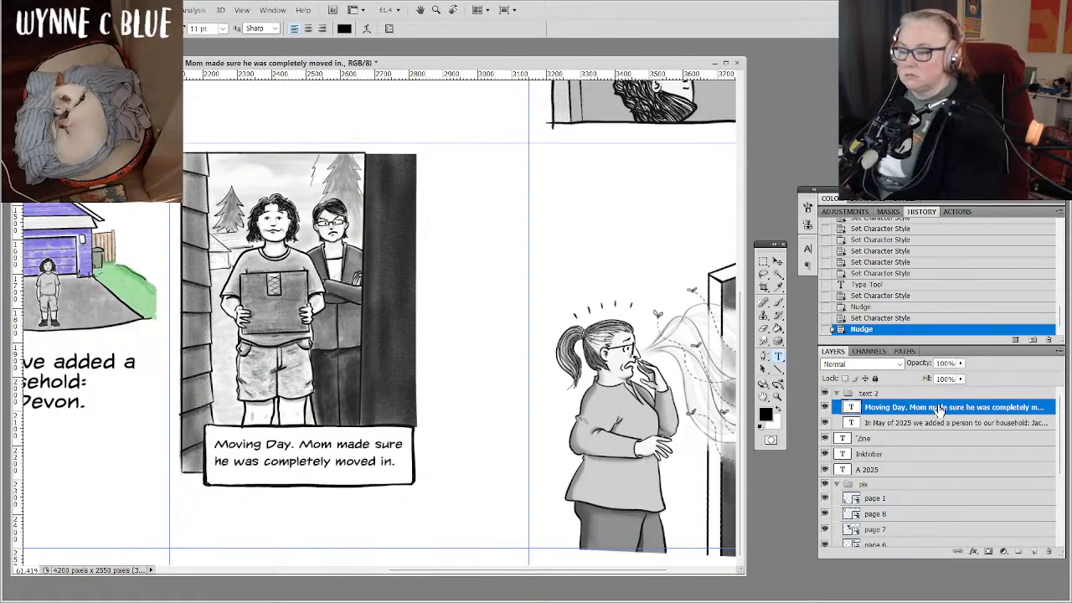
{"action": "left_click_drag", "start_coordinate": [940, 409], "coordinate": [944, 531]}
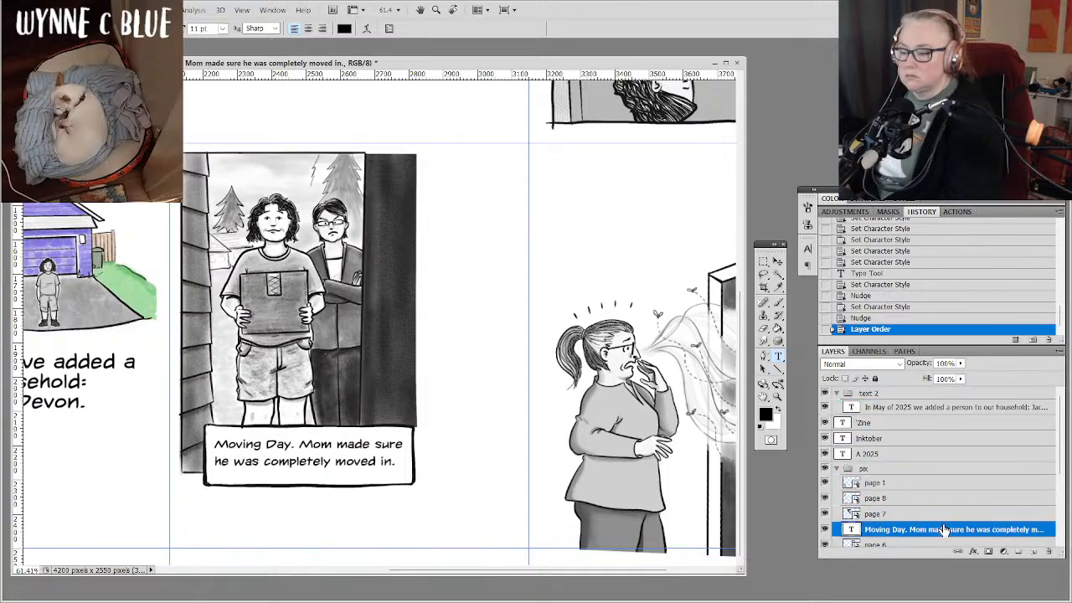
{"action": "left_click_drag", "start_coordinate": [1061, 456], "coordinate": [1061, 509]}
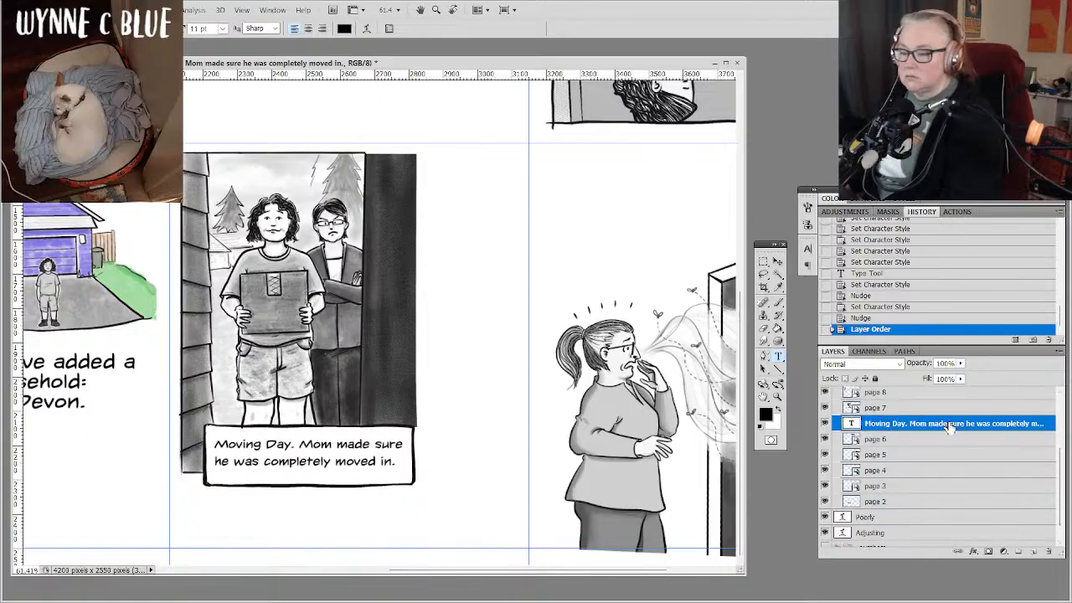
{"action": "left_click_drag", "start_coordinate": [950, 424], "coordinate": [954, 494]}
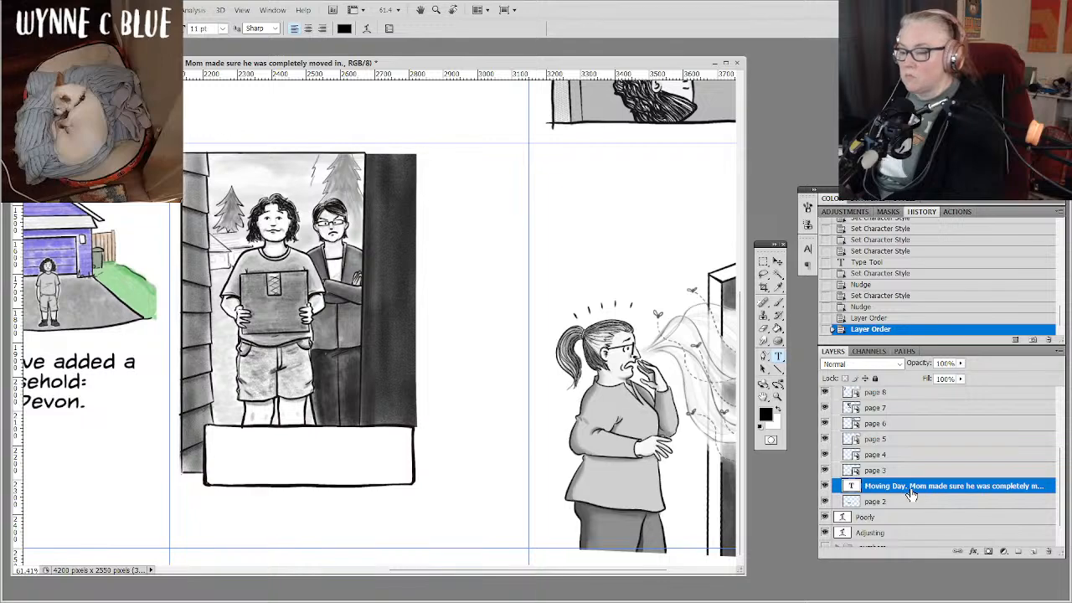
Place the page 2 layer above the Moving Day caption layer, undoing and reapplying the reorder once.
{"action": "left_click_drag", "start_coordinate": [914, 503], "coordinate": [913, 486]}
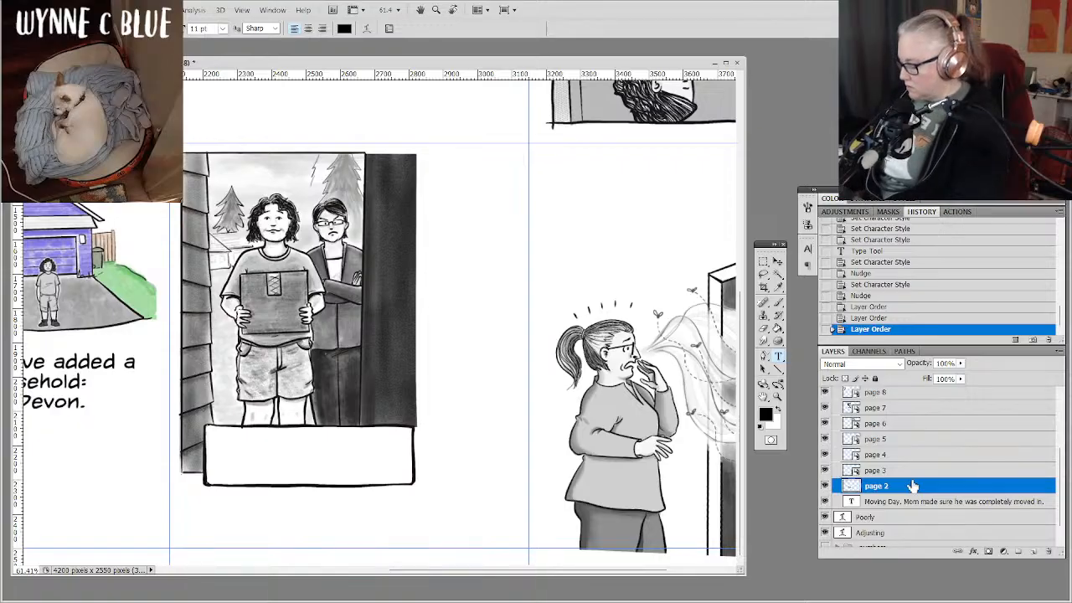
{"action": "key", "text": "ctrl+z"}
{"action": "key", "text": "ctrl+z"}
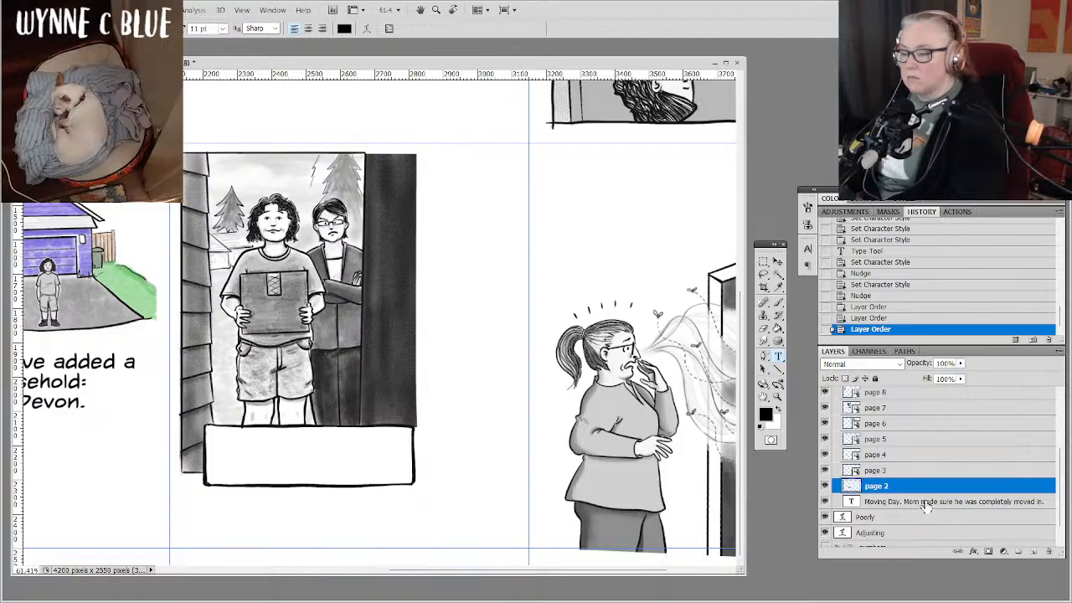
Move the Moving Day caption layer above the page 3 layer in the pix group.
{"action": "left_click_drag", "start_coordinate": [925, 502], "coordinate": [922, 471]}
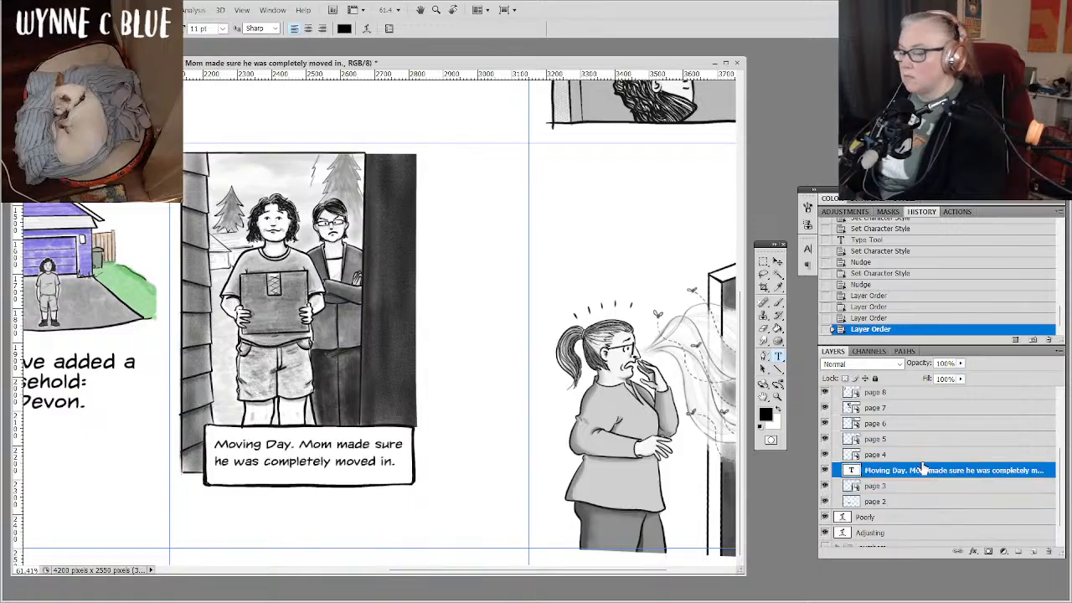
{"action": "left_click", "coordinate": [923, 461]}
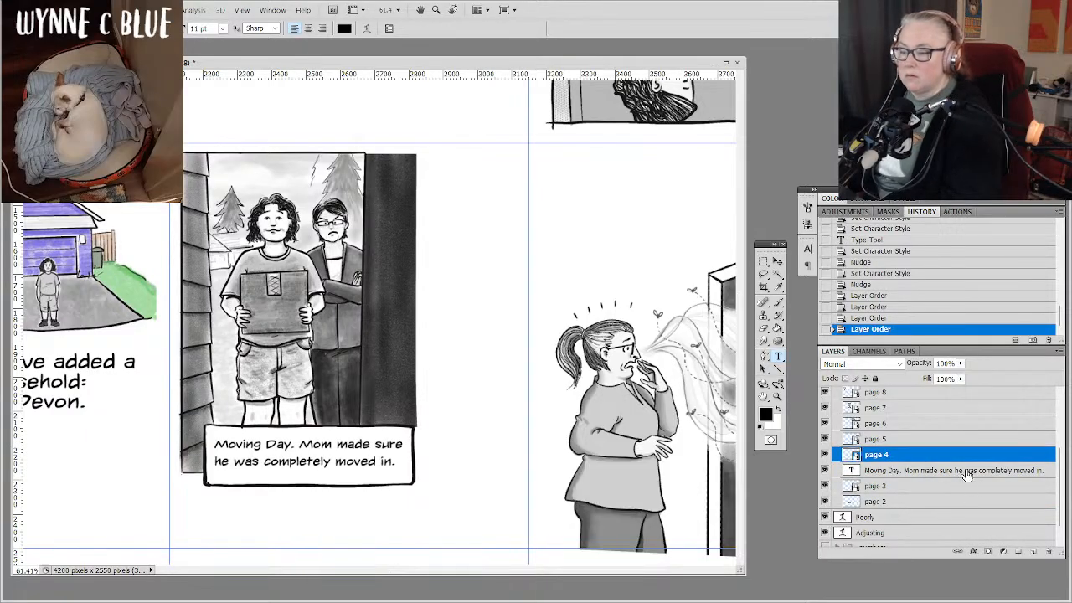
Scale the Moving Day caption and page 3 drawing together to about 112.6%, and shift them to the right so they sit centred in their page column.
{"action": "left_click", "coordinate": [964, 471]}
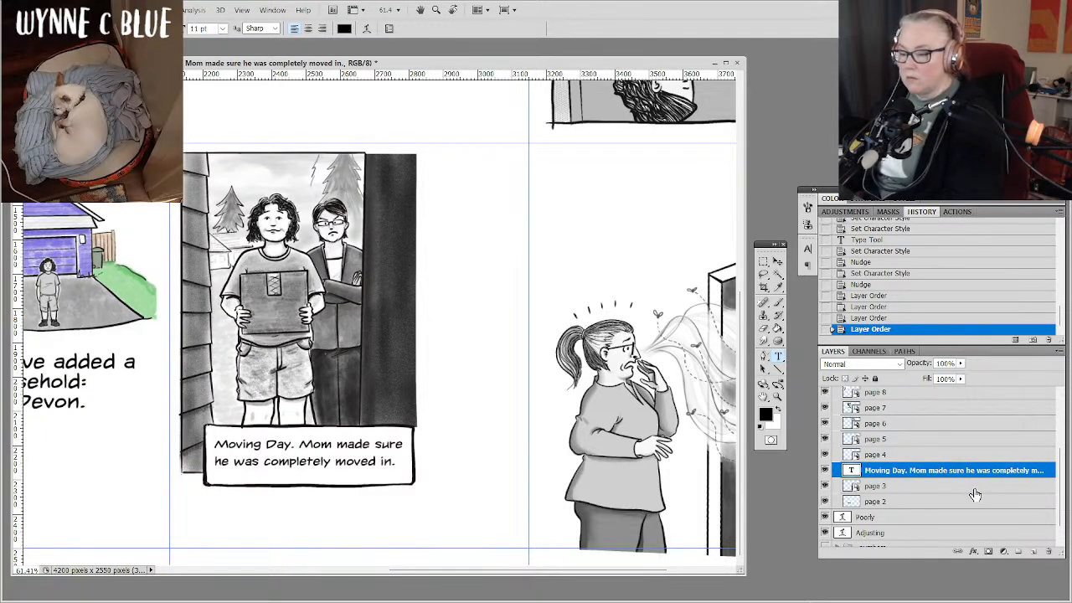
{"action": "left_click", "coordinate": [975, 491], "text": "shift"}
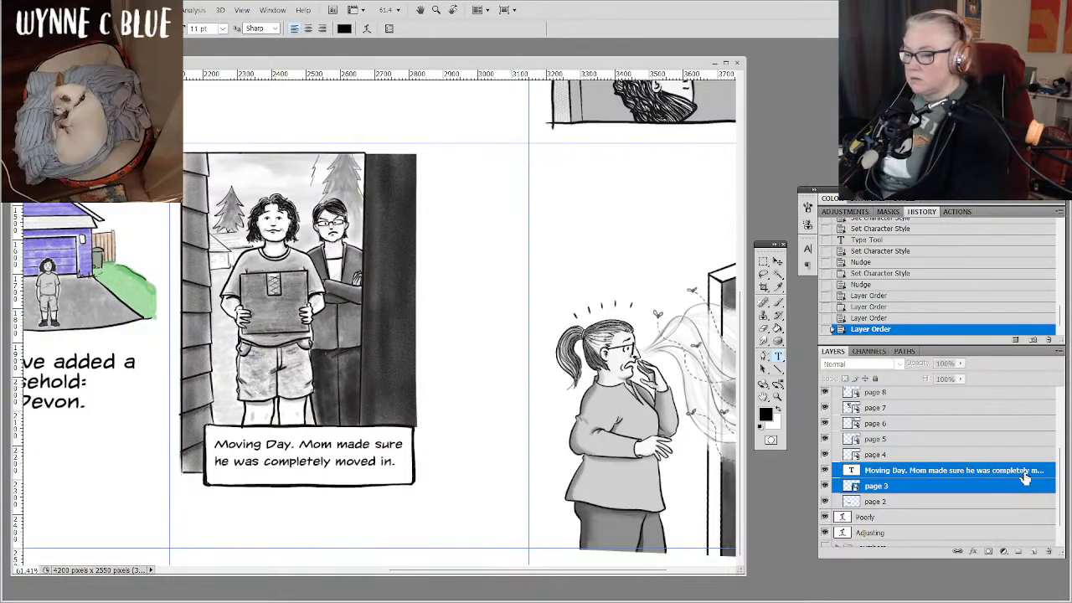
{"action": "left_click", "coordinate": [778, 262]}
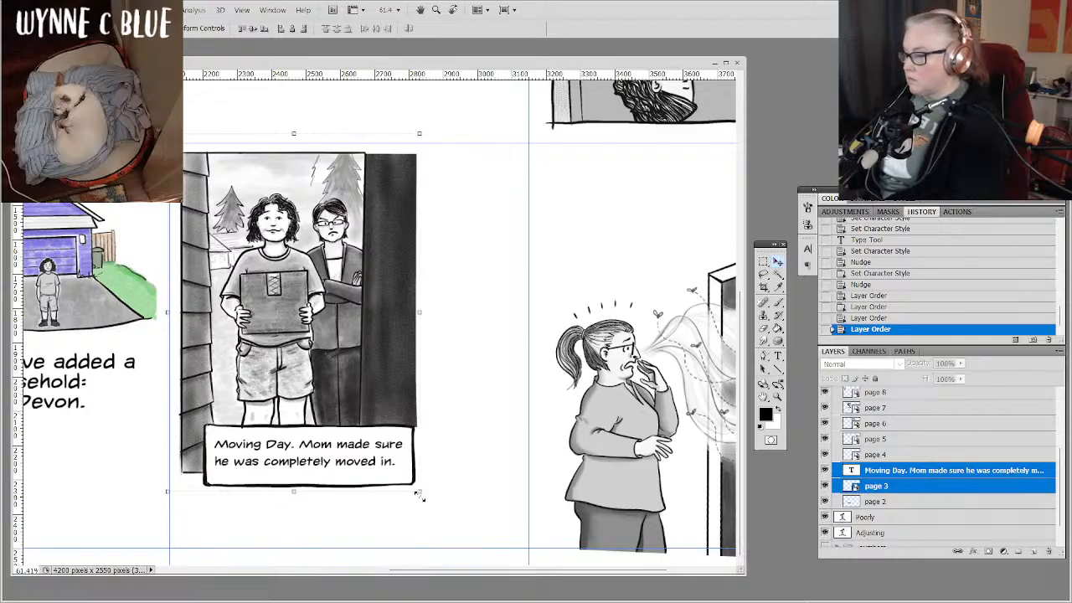
{"action": "left_click_drag", "start_coordinate": [419, 497], "coordinate": [471, 524]}
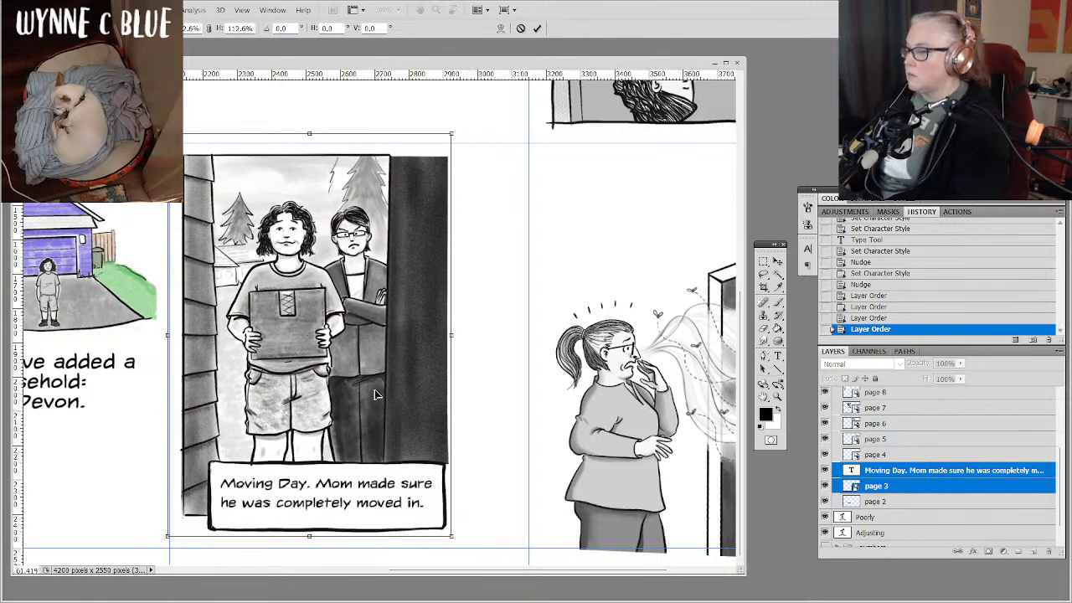
{"action": "left_click_drag", "start_coordinate": [380, 397], "coordinate": [413, 394]}
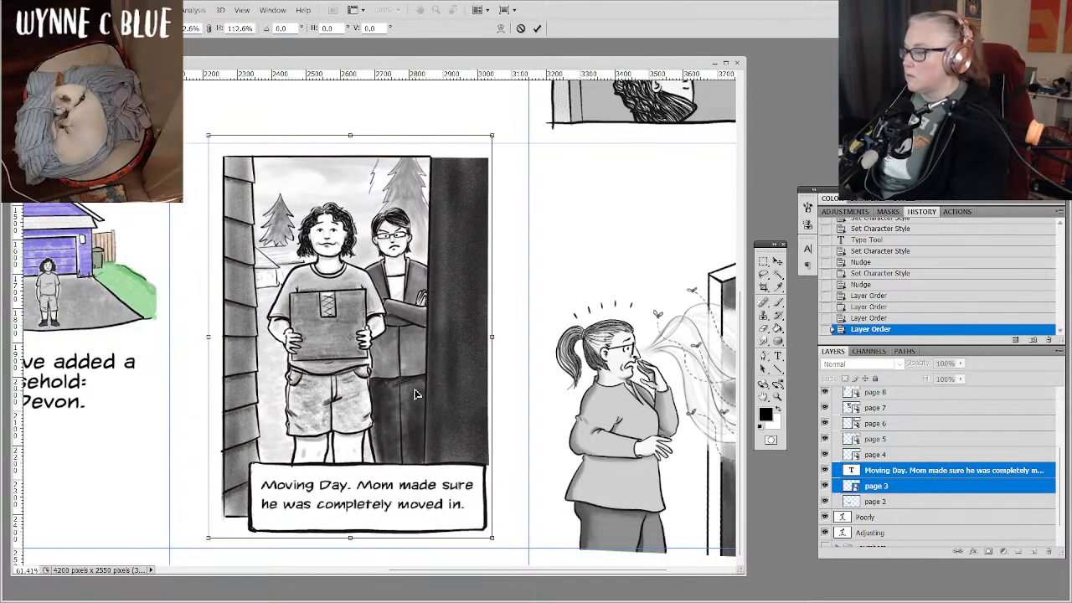
{"action": "key", "text": "Return"}
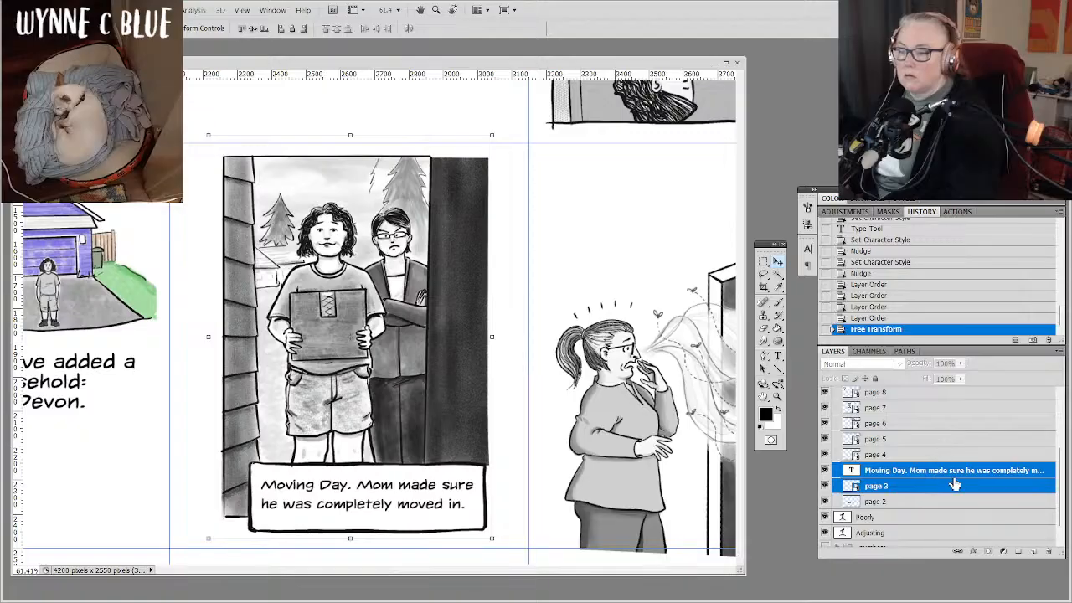
Create a paragraph text box in the text 2 group, spanning the empty space above the page 4 drawing.
{"action": "left_click", "coordinate": [944, 456]}
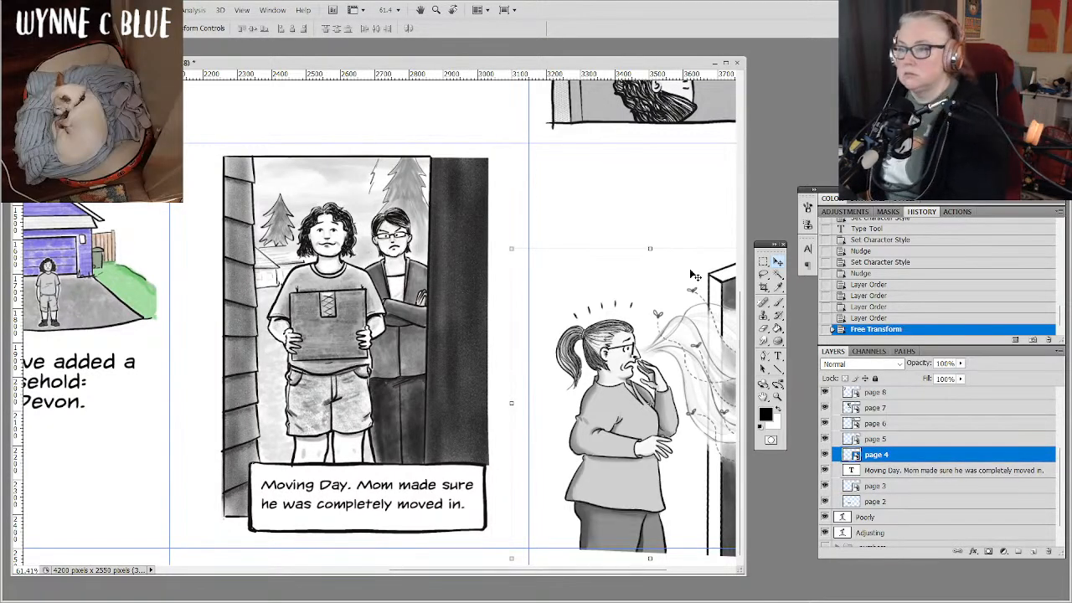
{"action": "left_click_drag", "start_coordinate": [536, 293], "coordinate": [383, 293]}
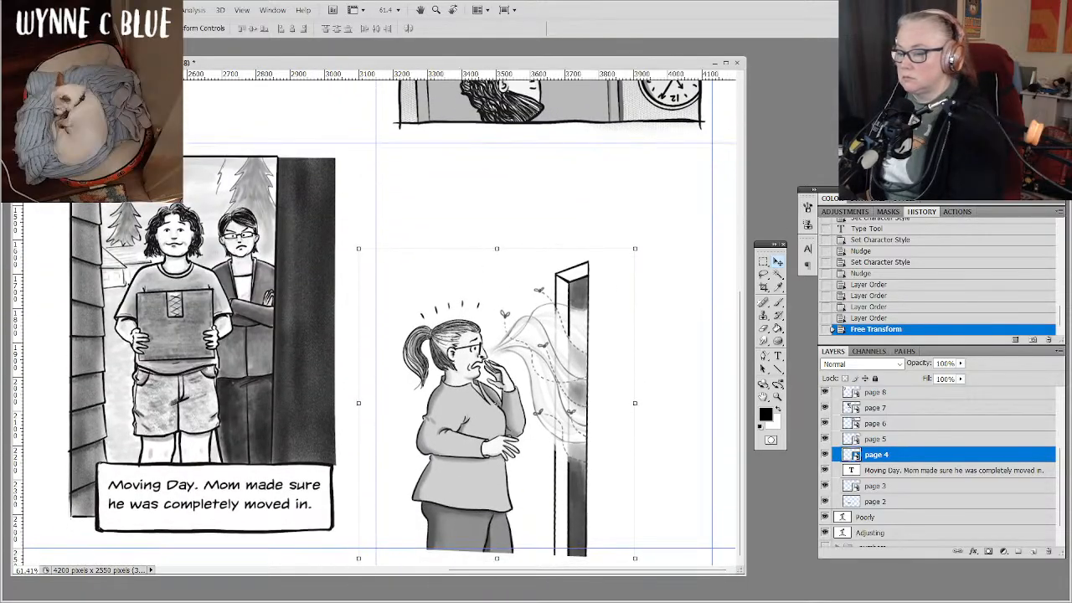
{"action": "left_click_drag", "start_coordinate": [1060, 511], "coordinate": [1061, 408]}
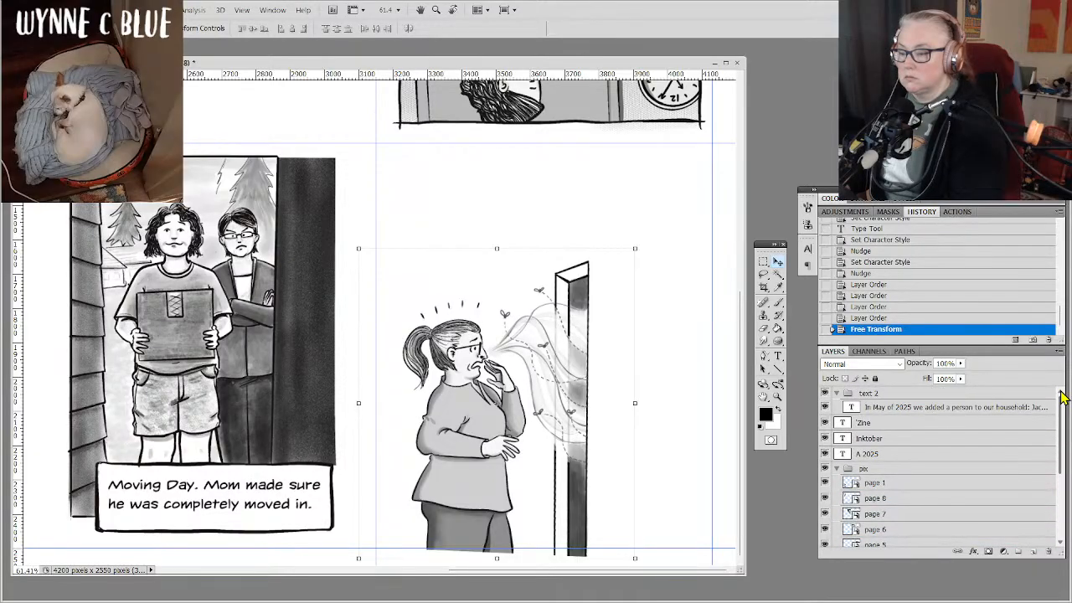
{"action": "left_click", "coordinate": [956, 409]}
{"action": "left_click", "coordinate": [778, 355]}
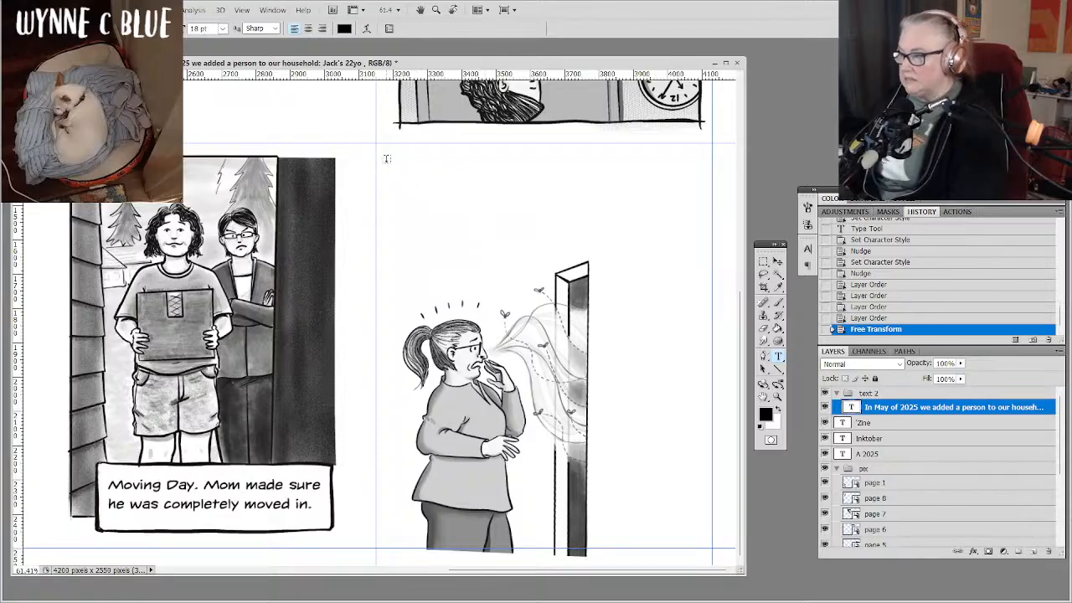
{"action": "left_click_drag", "start_coordinate": [387, 159], "coordinate": [702, 266]}
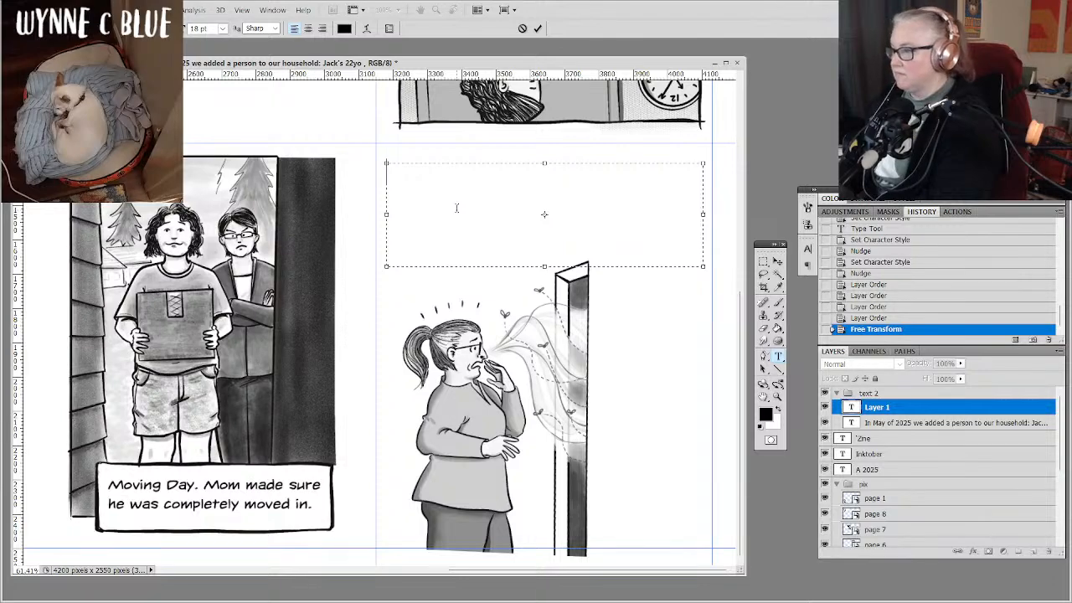
Enter the opening sentence "It was an adjustment I was not prepared for" in the page 4 text box.
{"action": "type", "text": "It was an a"}
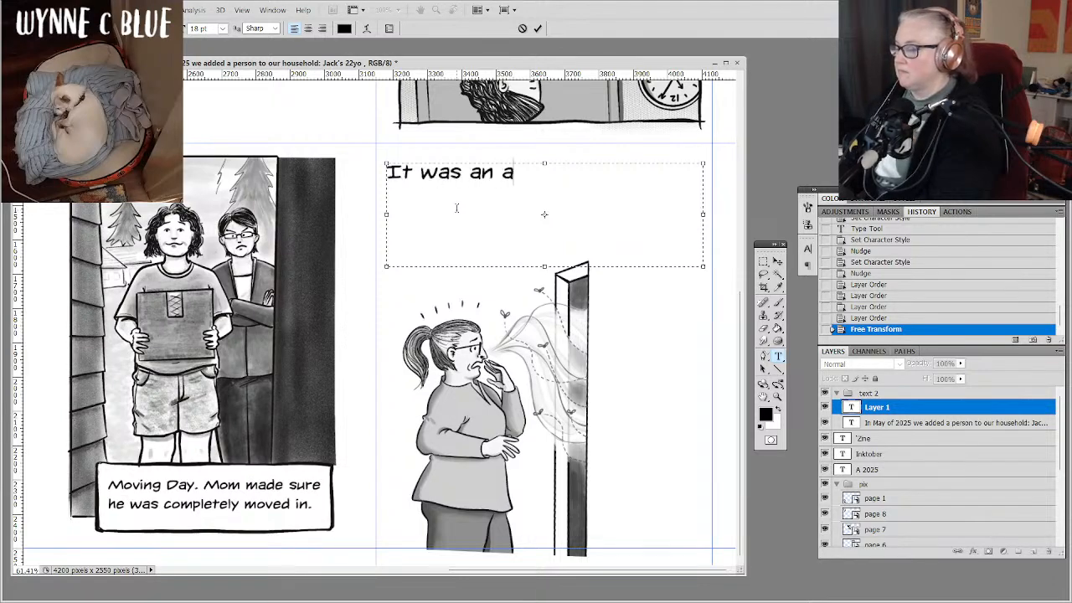
{"action": "type", "text": "djustmen"}
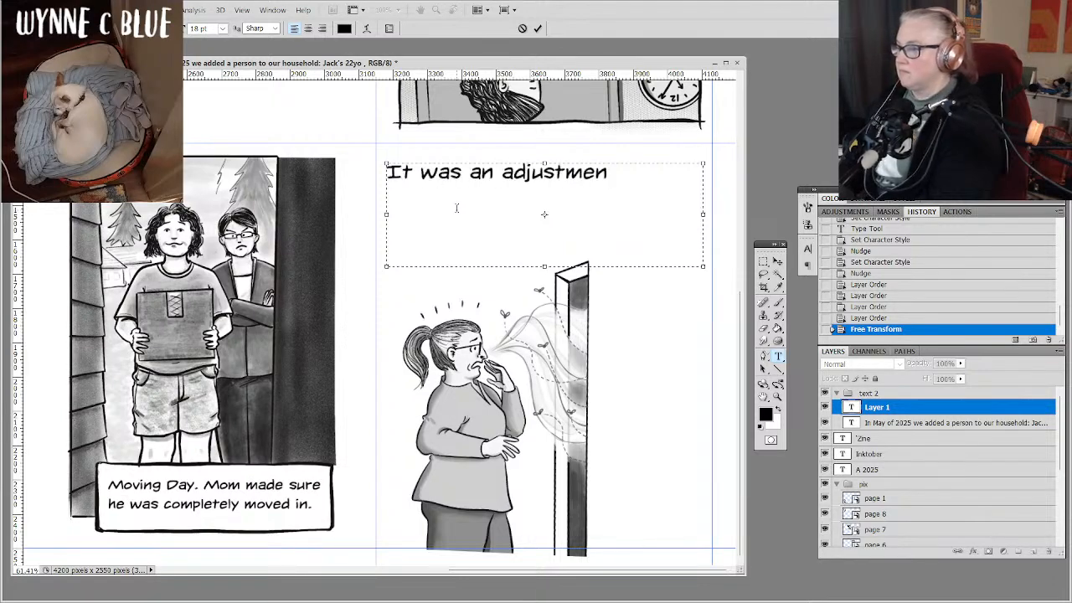
{"action": "type", "text": "t"}
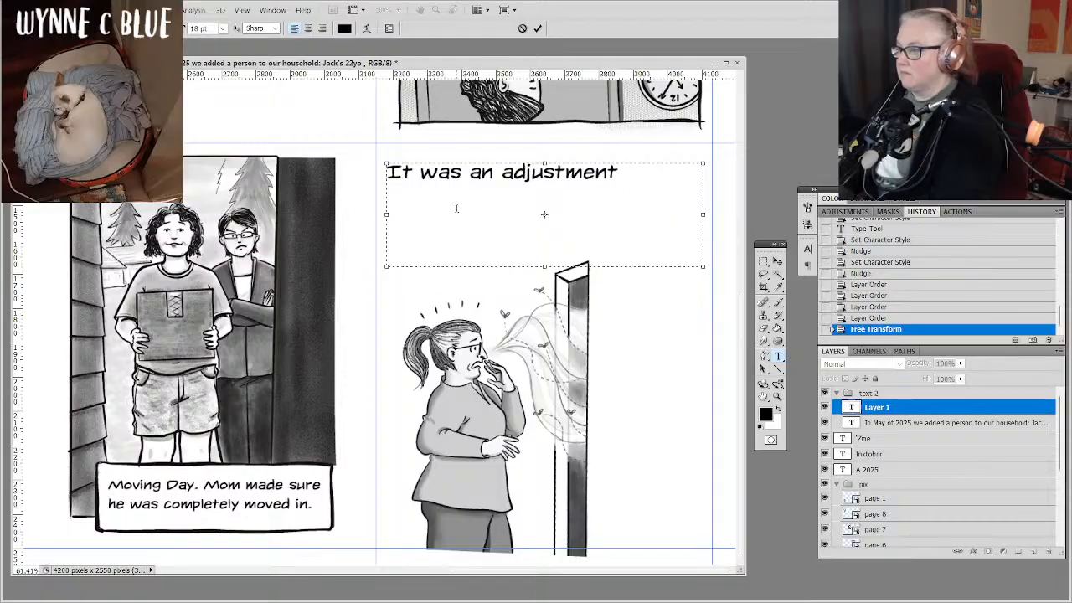
{"action": "type", "text": " I ha"}
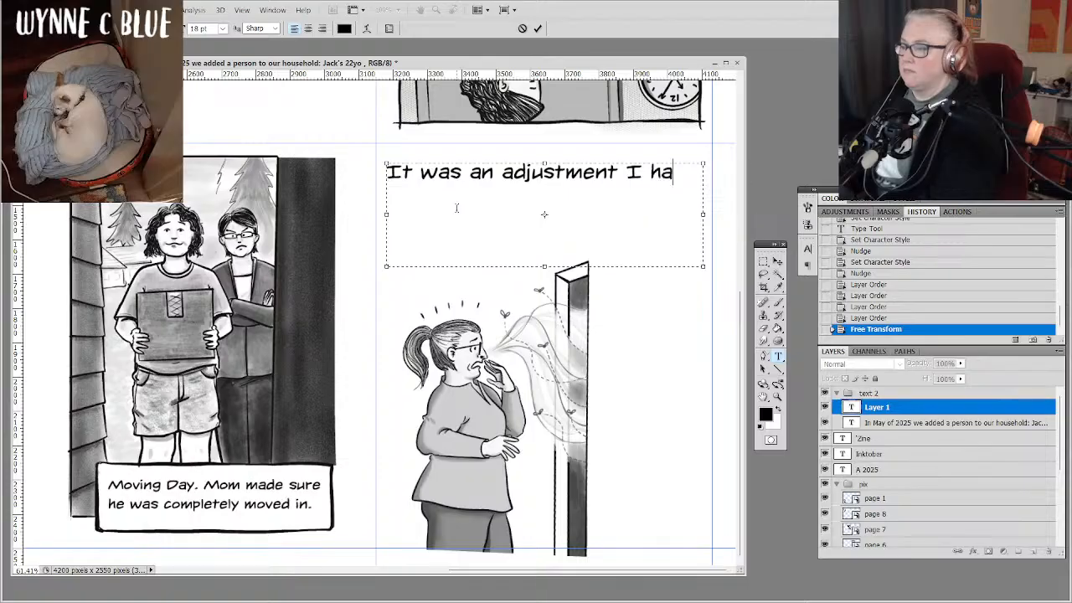
{"action": "key", "text": "BackSpace"}
{"action": "key", "text": "BackSpace"}
{"action": "type", "text": "was not p"}
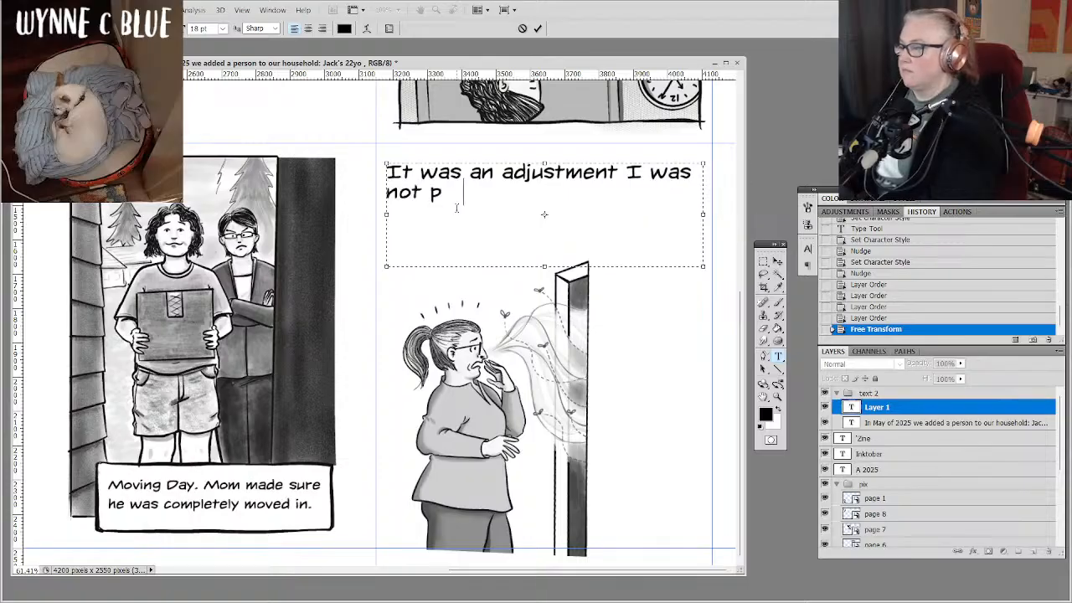
{"action": "type", "text": "repared for"}
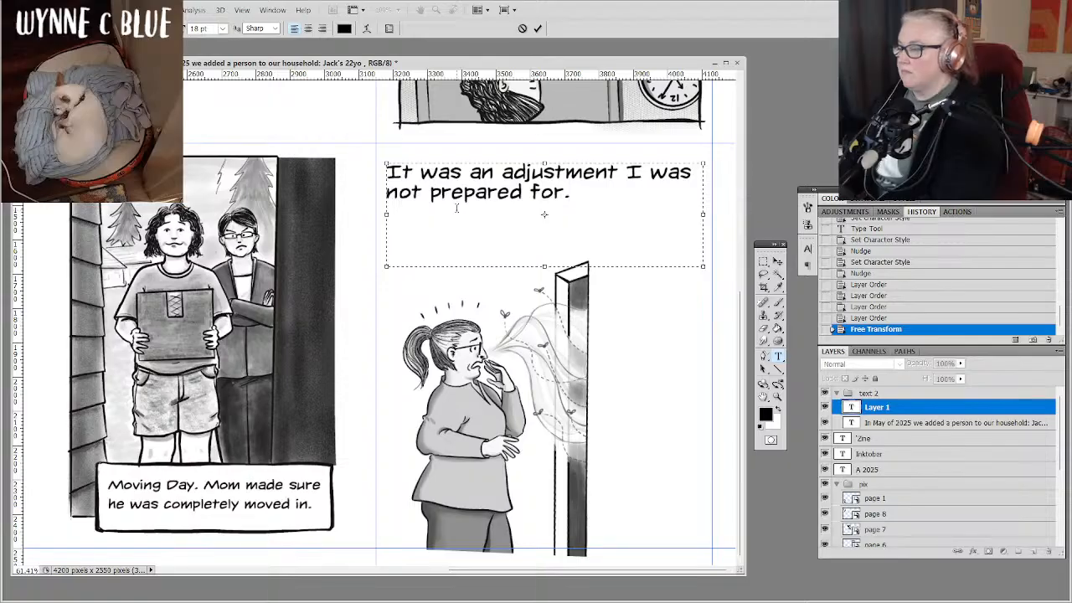
{"action": "type", "text": ". Some "}
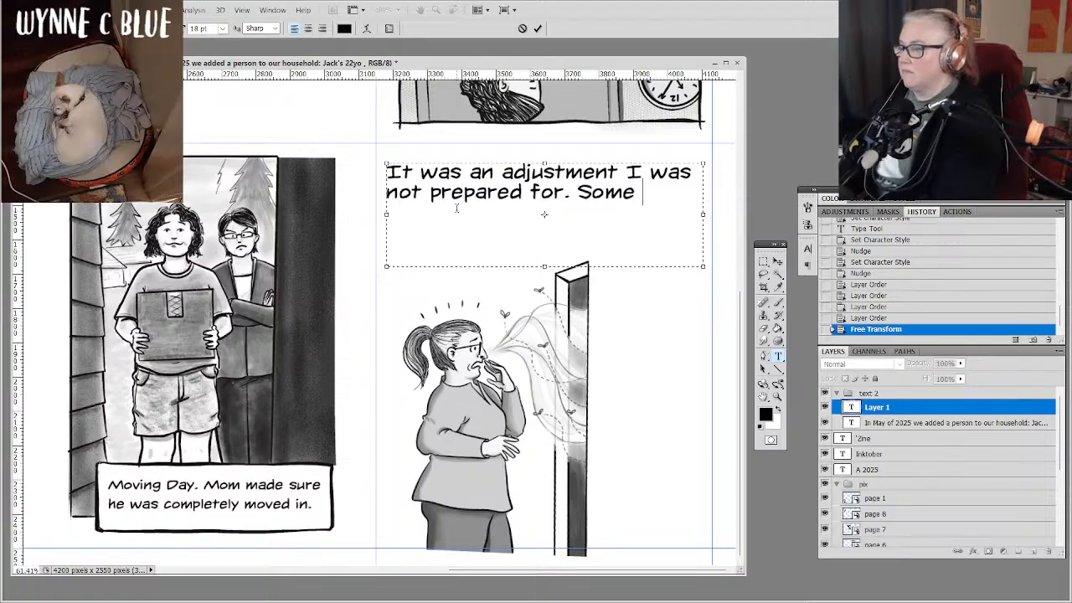
{"action": "type", "text": "things wer"}
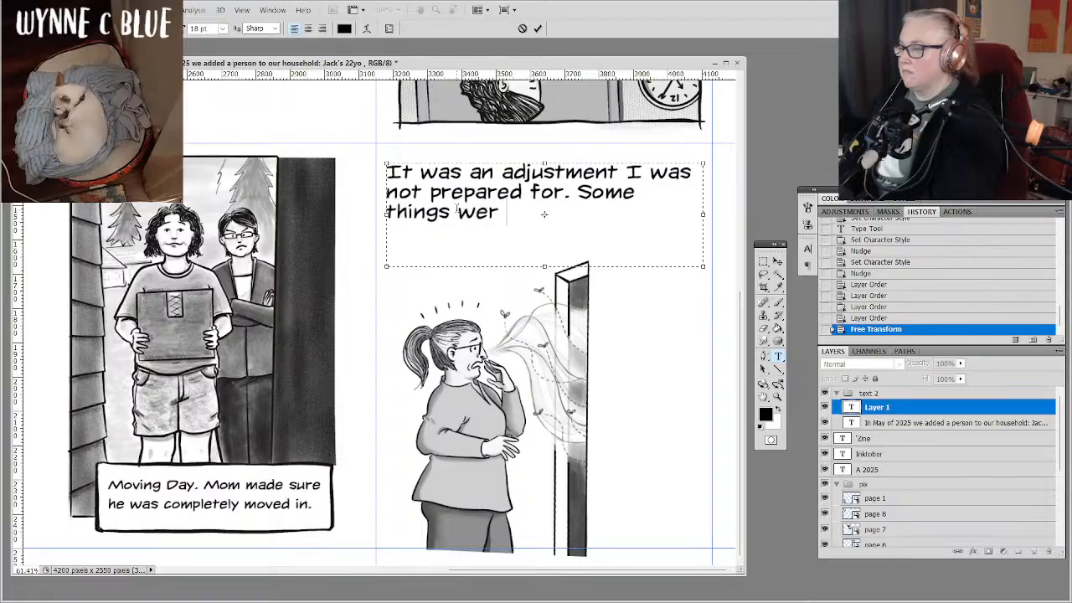
{"action": "type", "text": " simpl"}
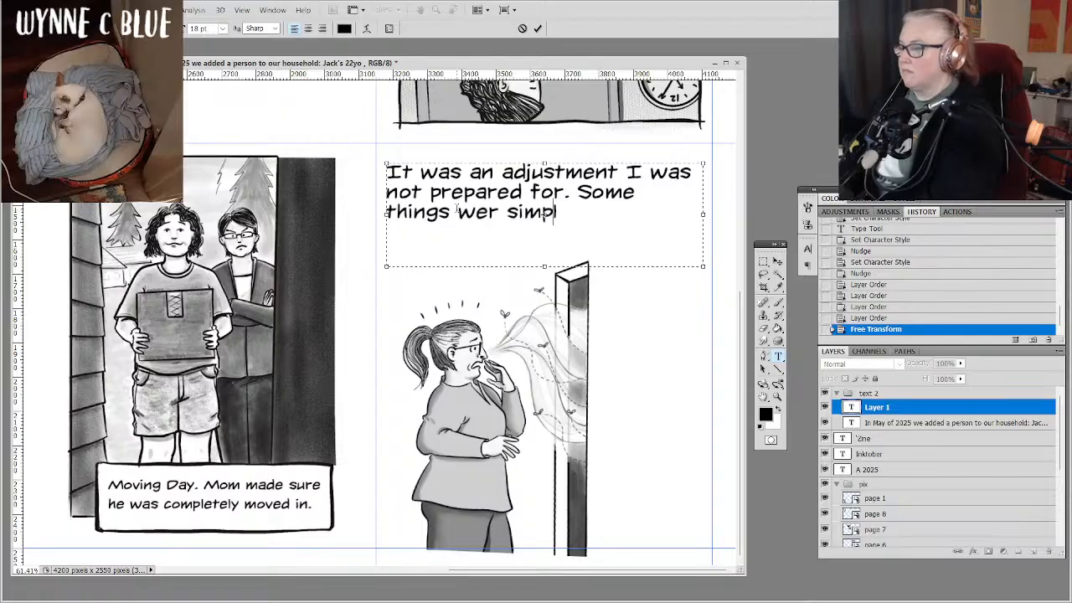
Complete the page 4 narrative with ". Some things needed addressing right away - non-negotiables." and commit the text.
{"action": "key", "text": "BackSpace"}
{"action": "key", "text": "BackSpace"}
{"action": "key", "text": "BackSpace"}
{"action": "key", "text": "BackSpace"}
{"action": "key", "text": "BackSpace"}
{"action": "key", "text": "BackSpace"}
{"action": "type", "text": "e"}
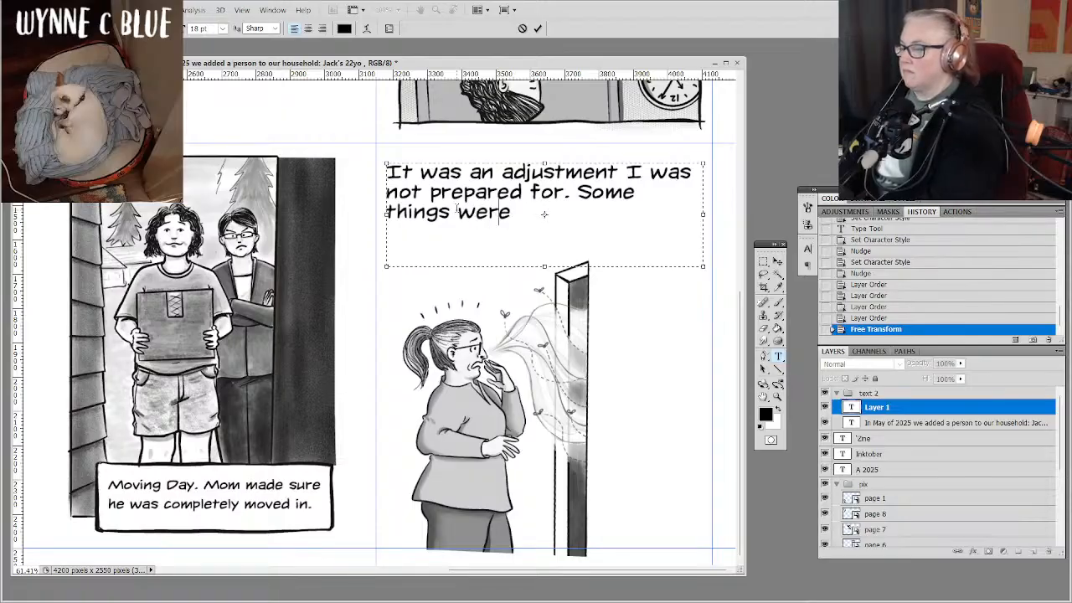
{"action": "key", "text": "BackSpace"}
{"action": "key", "text": "BackSpace"}
{"action": "key", "text": "BackSpace"}
{"action": "key", "text": "BackSpace"}
{"action": "type", "text": "jne"}
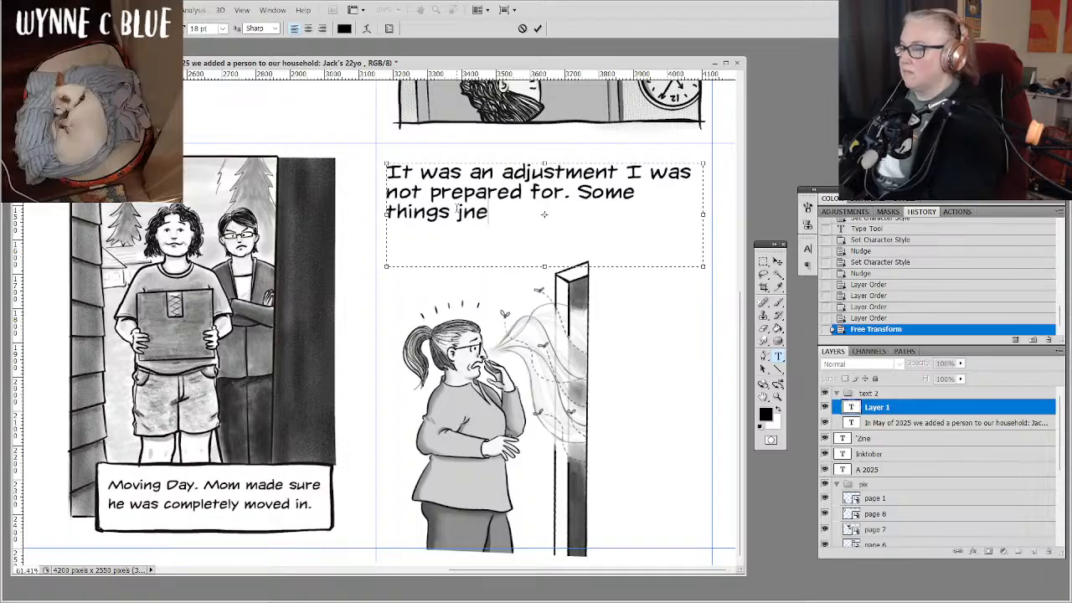
{"action": "key", "text": "BackSpace"}
{"action": "key", "text": "BackSpace"}
{"action": "key", "text": "BackSpace"}
{"action": "type", "text": "n"}
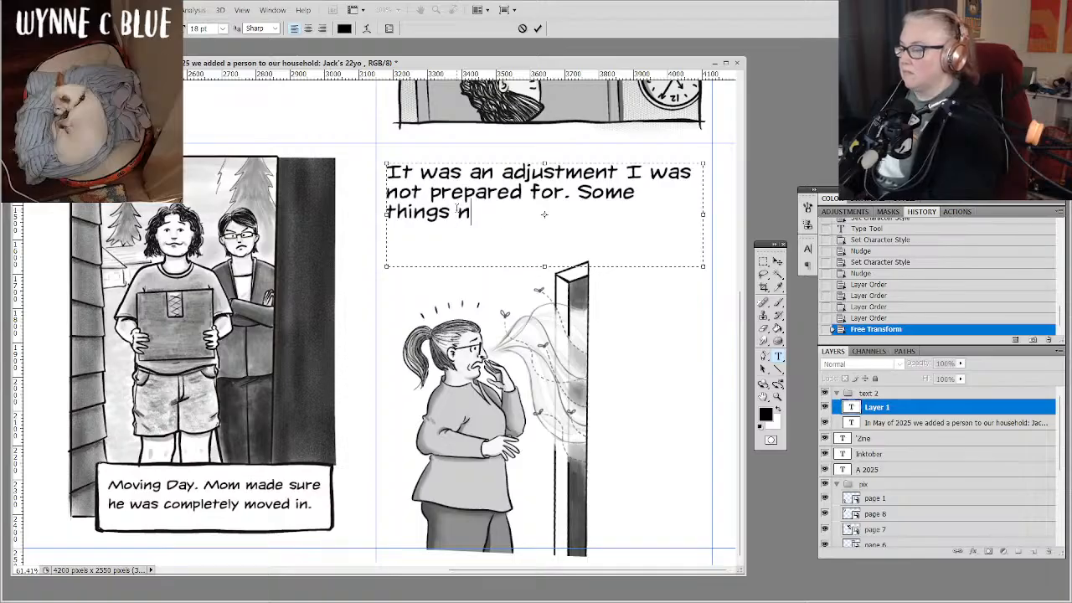
{"action": "type", "text": "eeded add"}
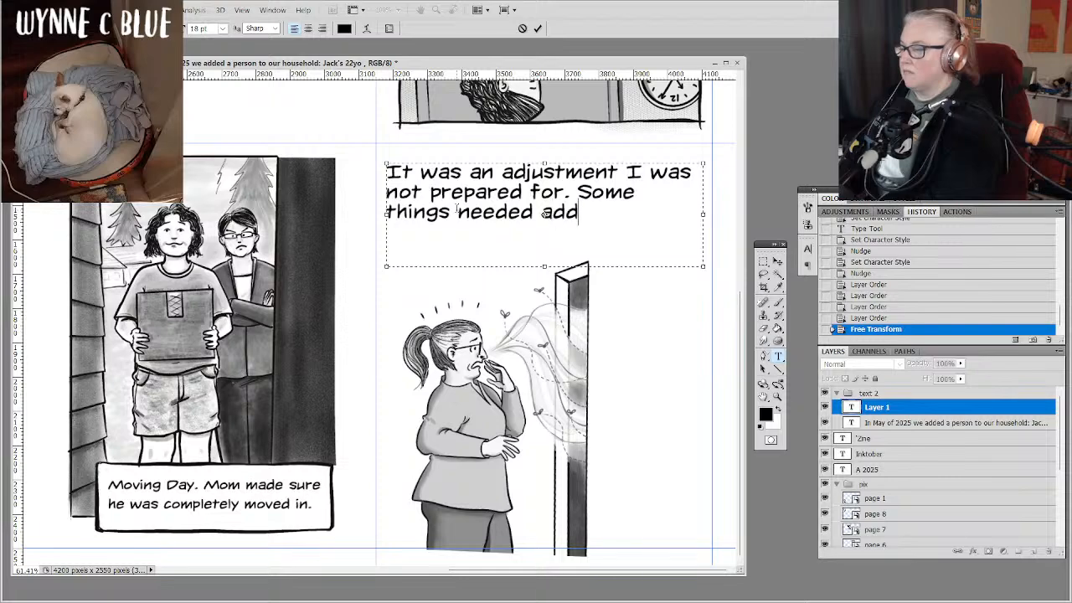
{"action": "type", "text": "ressing ri "}
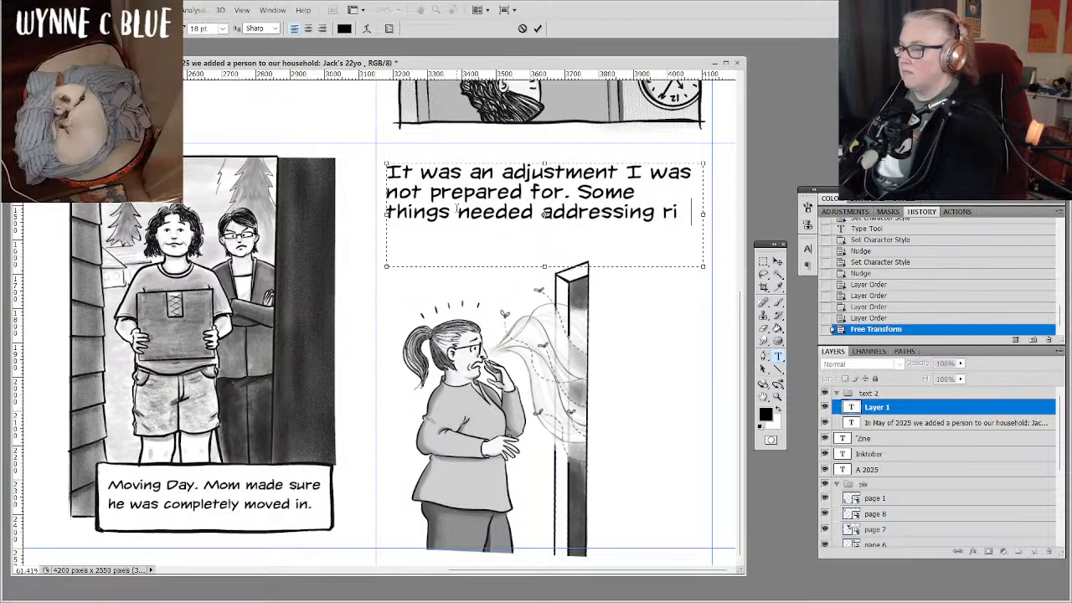
{"action": "type", "text": "ght away"}
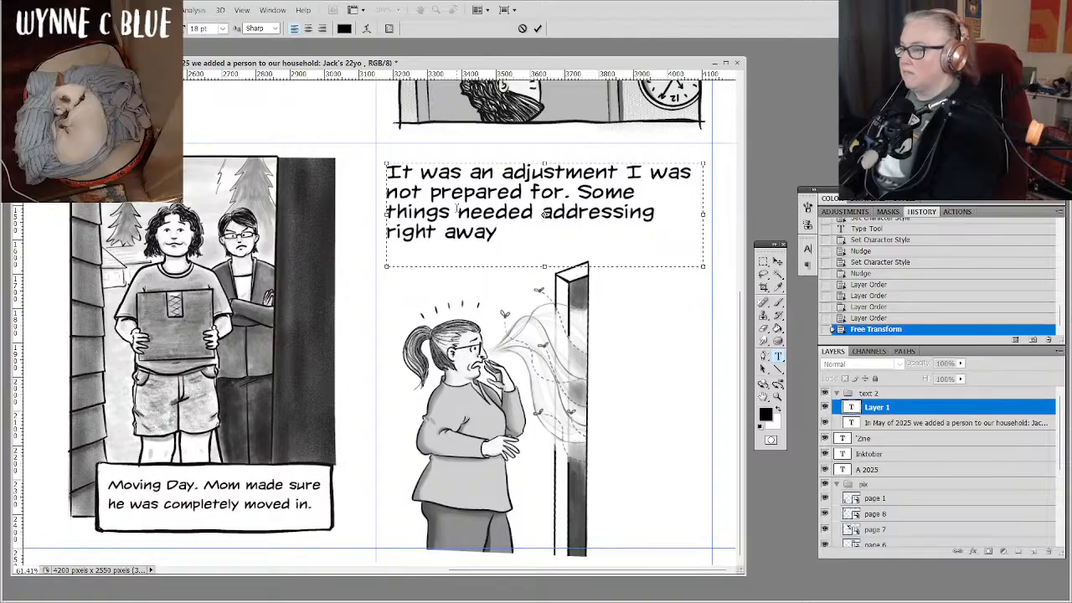
{"action": "type", "text": " - non"}
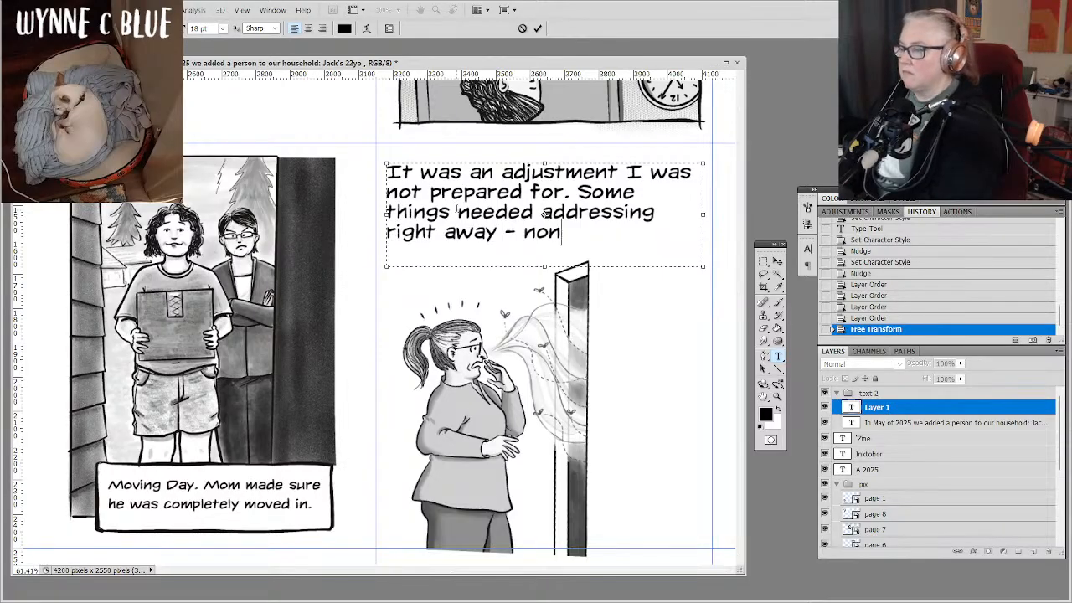
{"action": "type", "text": "-ne"}
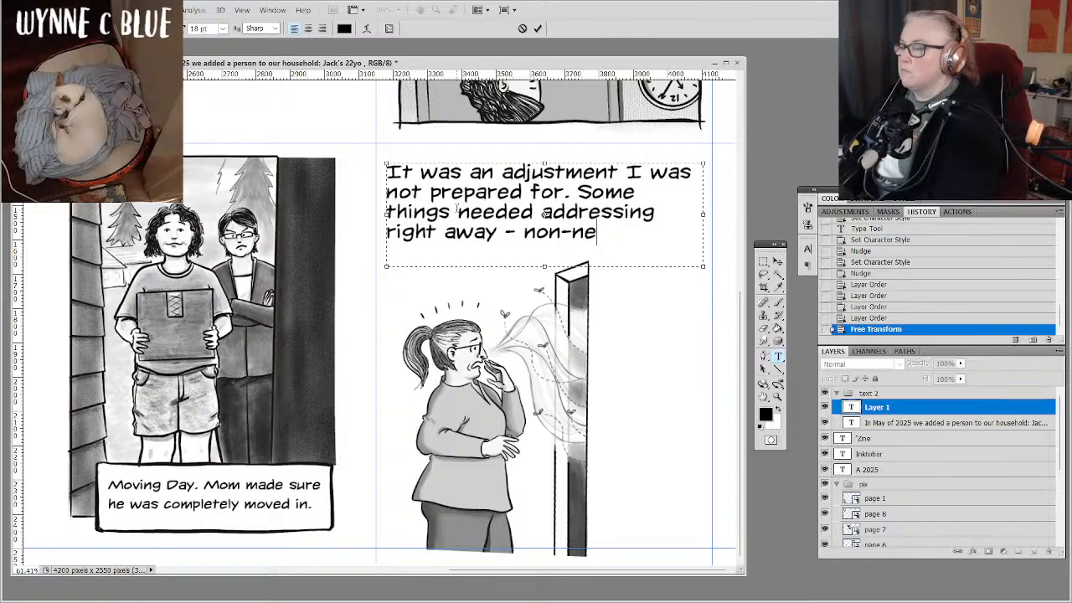
{"action": "type", "text": "gotiable"}
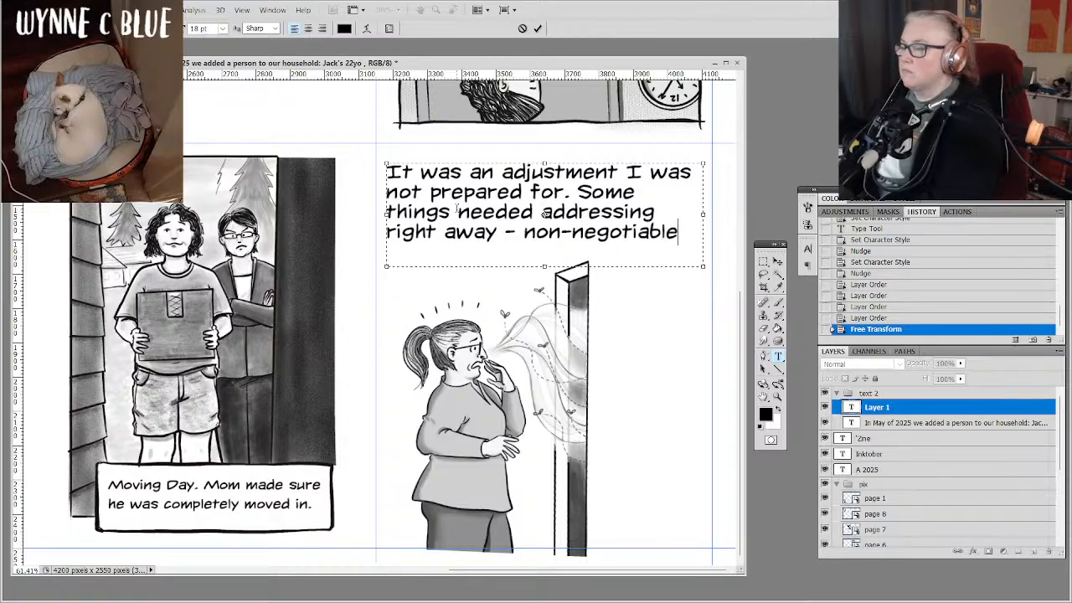
{"action": "type", "text": "s."}
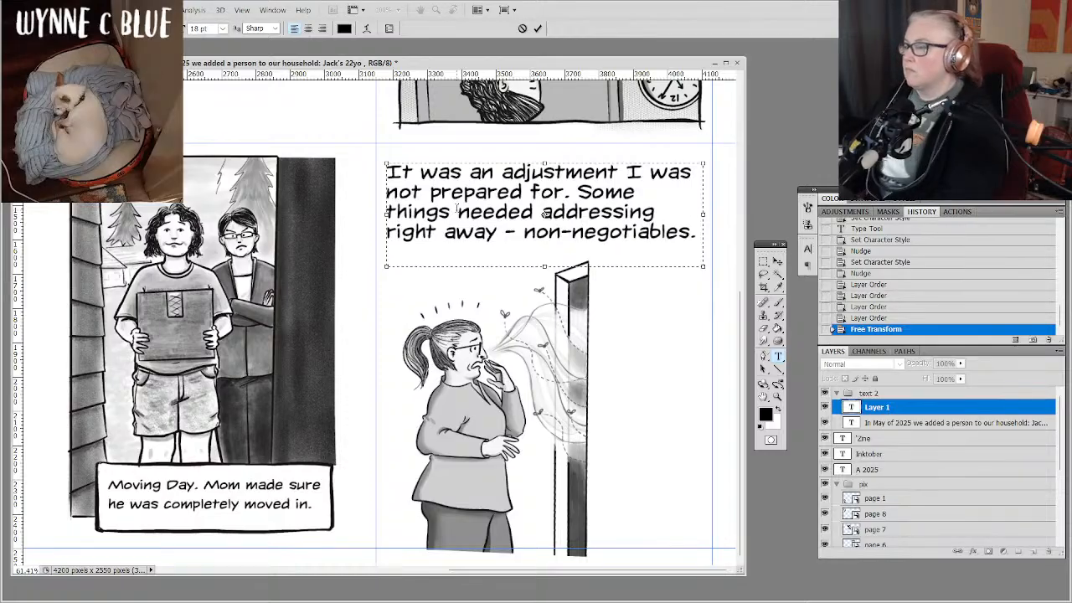
{"action": "left_click", "coordinate": [897, 407]}
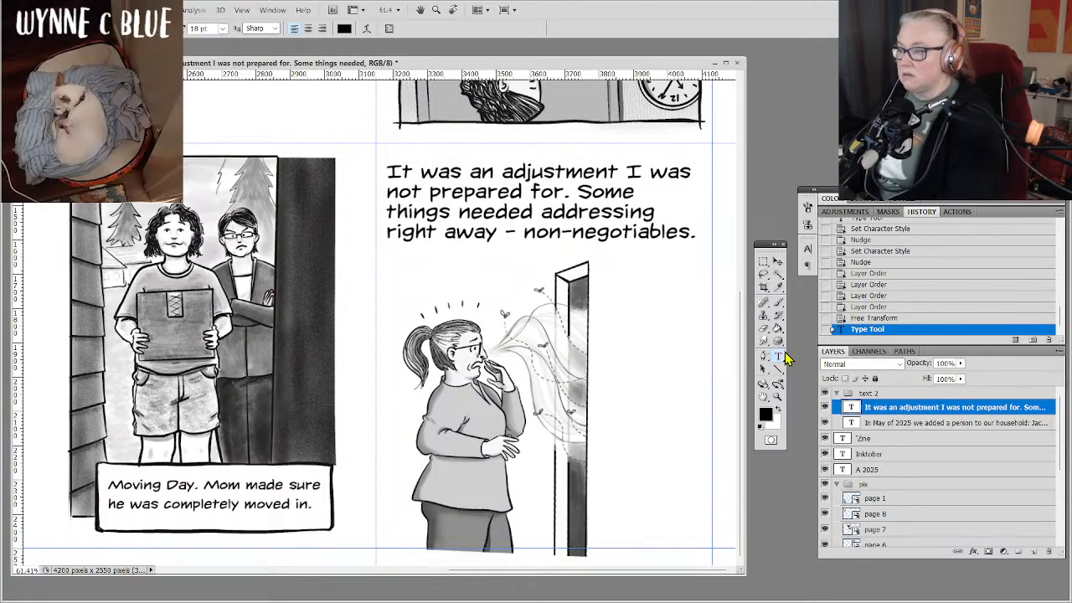
Set the leading of the page 4 narrative text to 16 pt after trying 12 pt and 18 pt.
{"action": "left_click", "coordinate": [807, 265]}
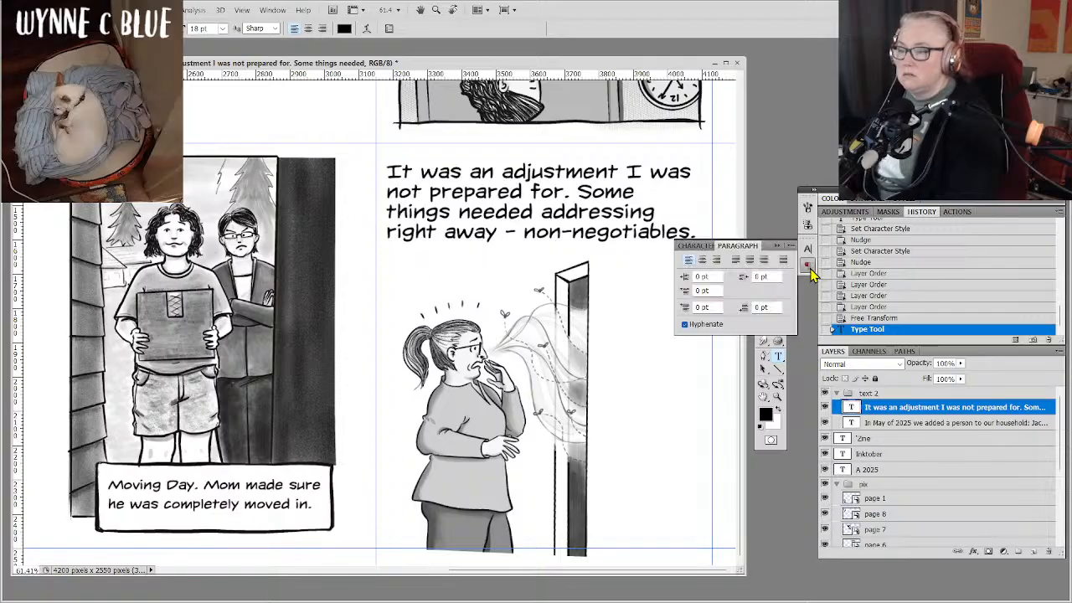
{"action": "left_click", "coordinate": [705, 247]}
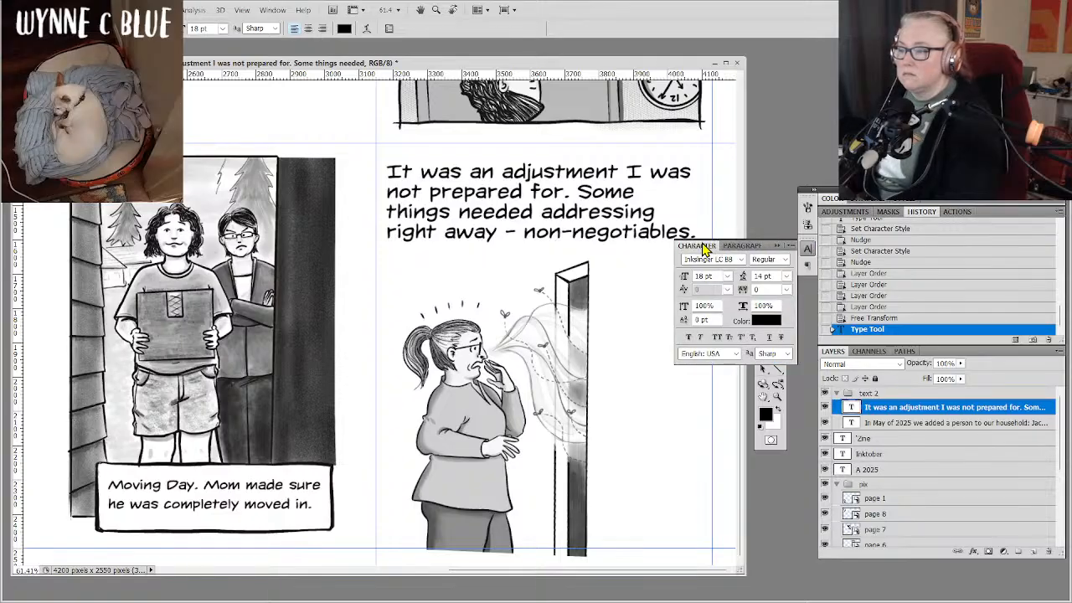
{"action": "left_click", "coordinate": [786, 276]}
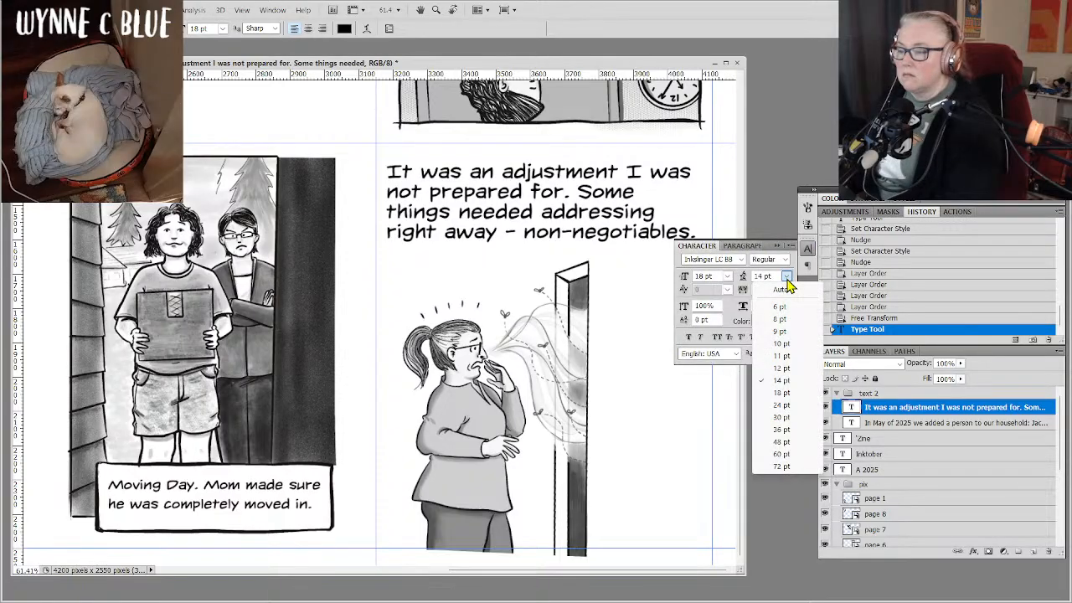
{"action": "left_click", "coordinate": [781, 368]}
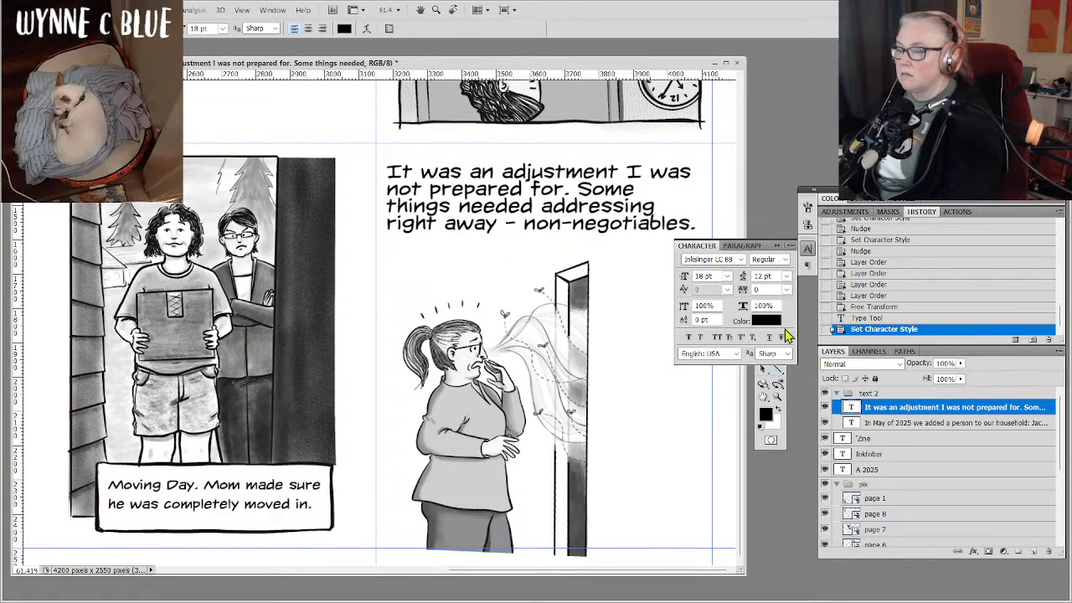
{"action": "left_click", "coordinate": [786, 276]}
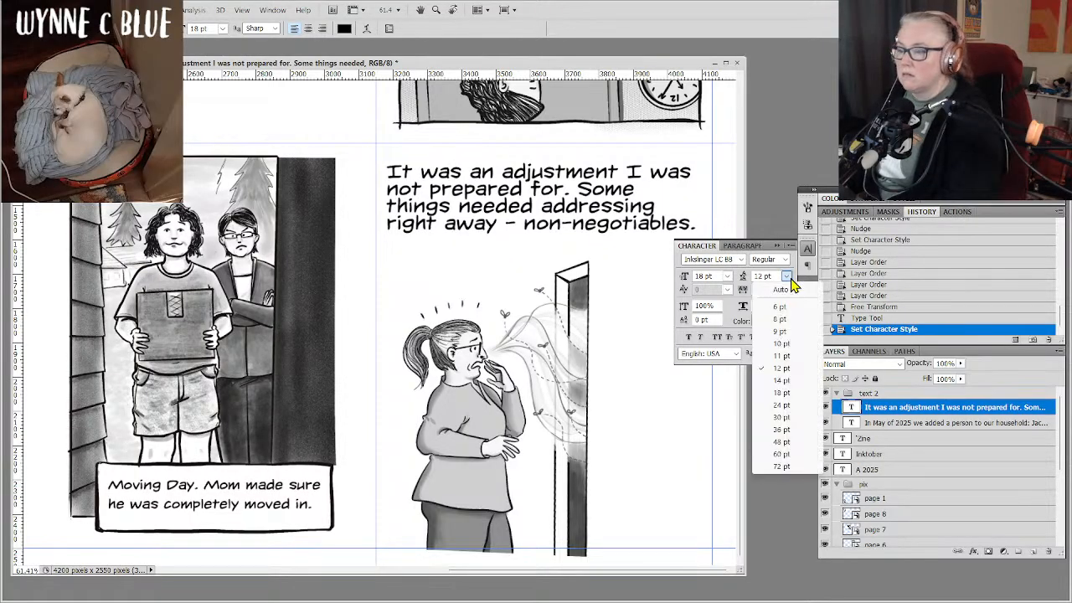
{"action": "left_click", "coordinate": [780, 393]}
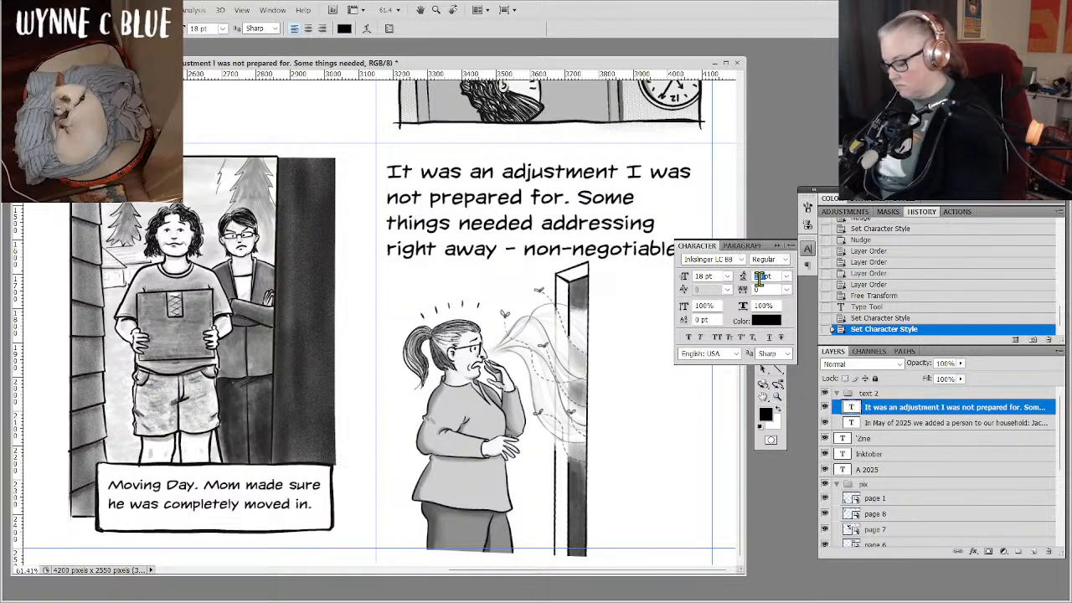
{"action": "type", "text": "6"}
{"action": "key", "text": "Tab"}
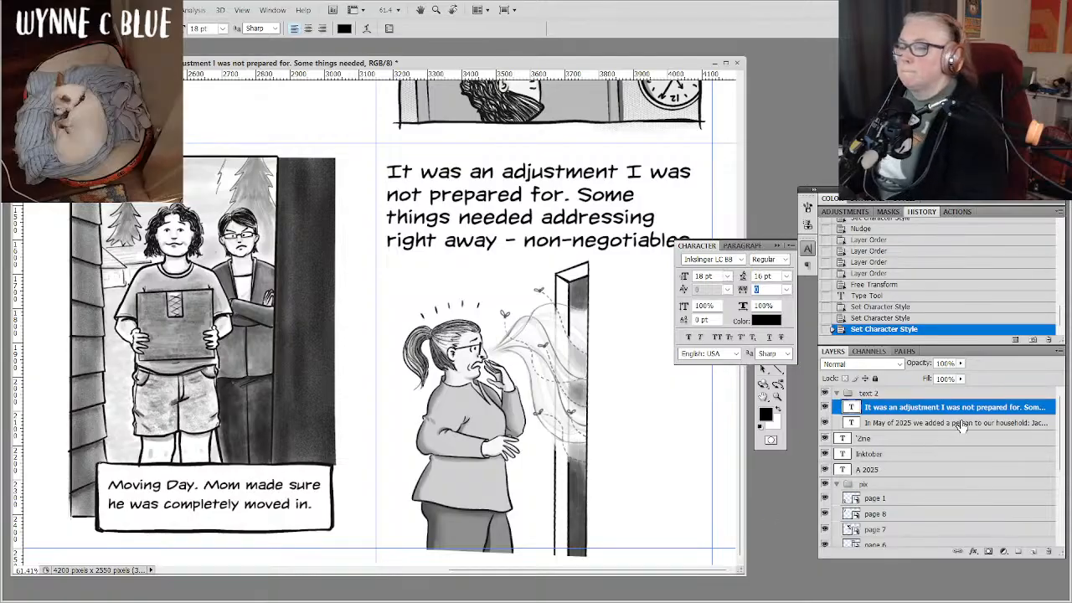
{"action": "left_click", "coordinate": [807, 248]}
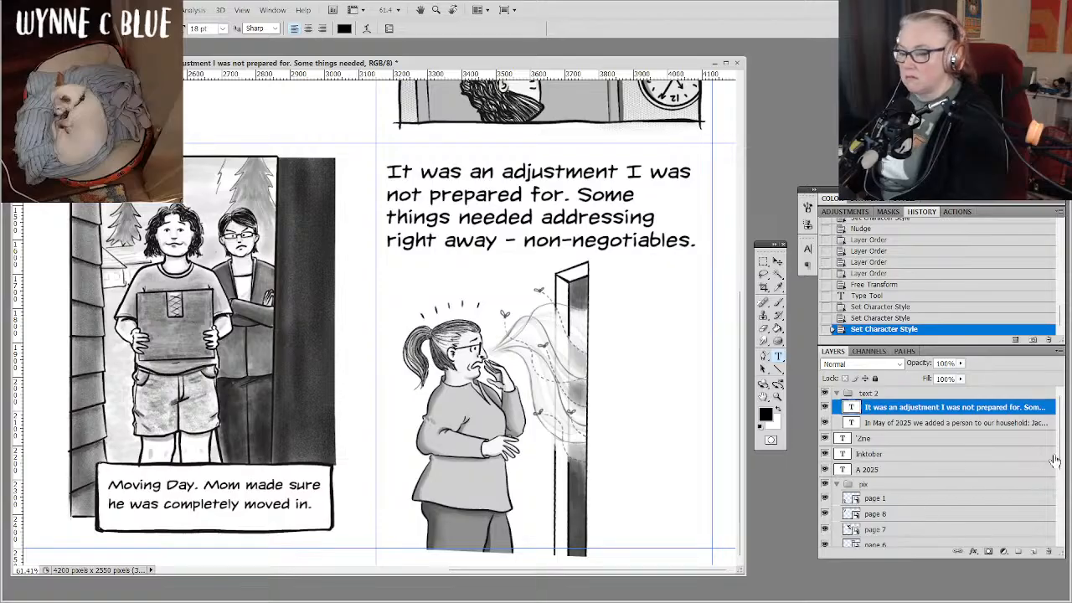
Move the Moving Day caption layer and the 'Zine, Inktober and A 2025 text layers into the bottom of the text 2 group.
{"action": "scroll", "coordinate": [1056, 473], "scroll_direction": "down", "scroll_amount": 5}
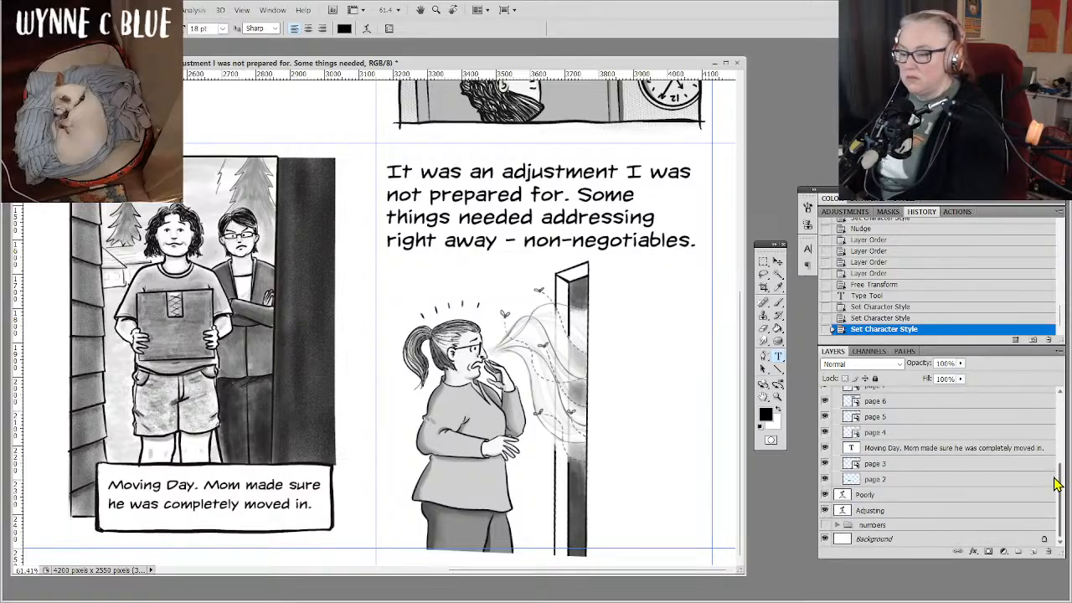
{"action": "left_click", "coordinate": [1001, 452]}
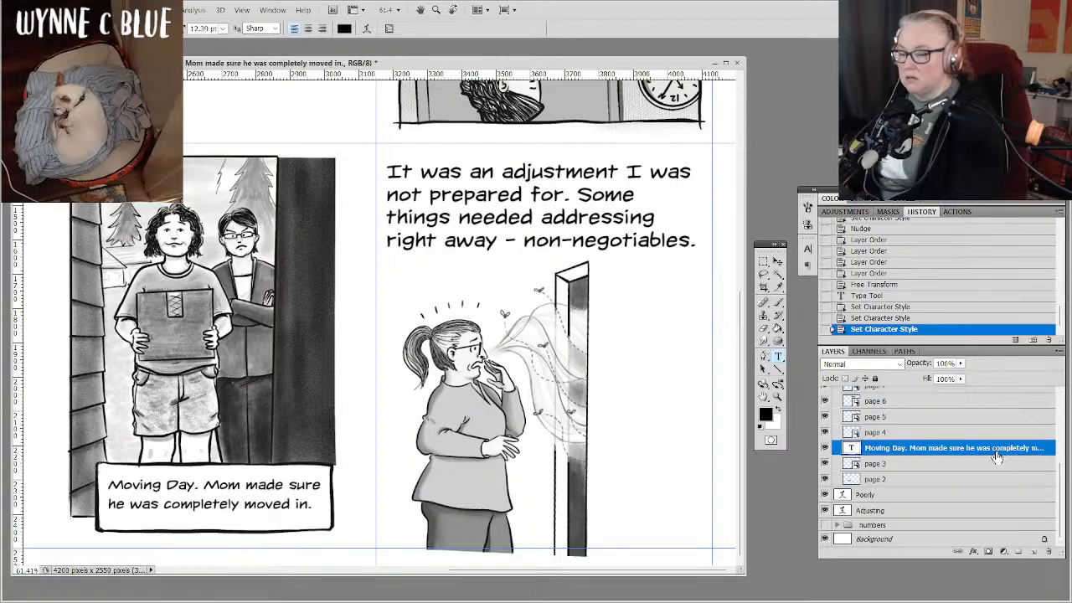
{"action": "mouse_move", "coordinate": [997, 457]}
{"action": "left_mouse_down"}
{"action": "mouse_move", "coordinate": [992, 378]}
{"action": "mouse_move", "coordinate": [992, 437]}
{"action": "left_mouse_up"}
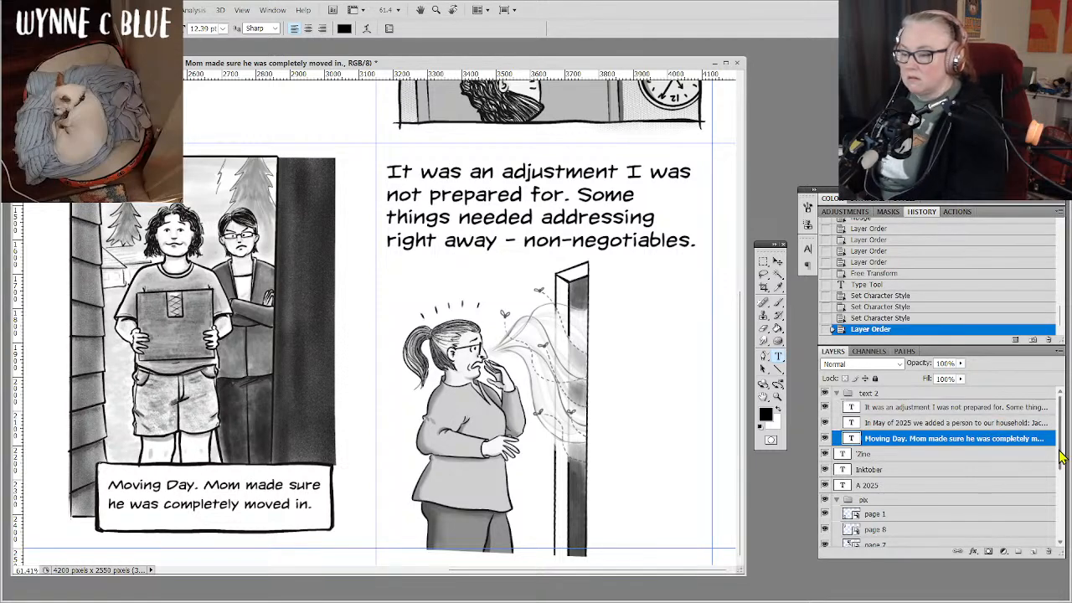
{"action": "left_click", "coordinate": [918, 490]}
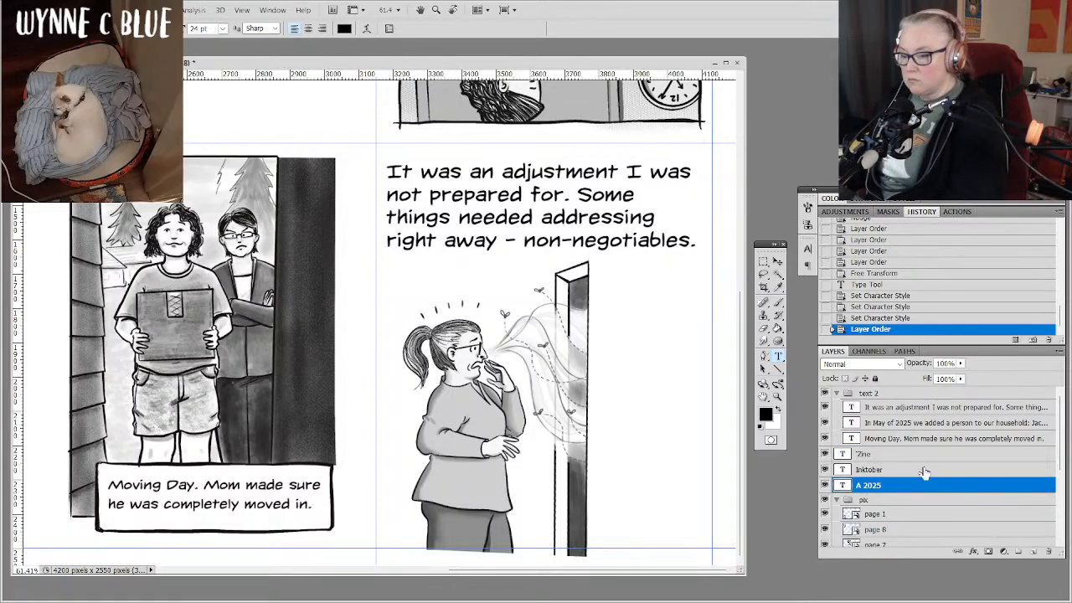
{"action": "left_click", "coordinate": [931, 453], "text": "shift"}
{"action": "left_click_drag", "start_coordinate": [933, 454], "coordinate": [949, 396]}
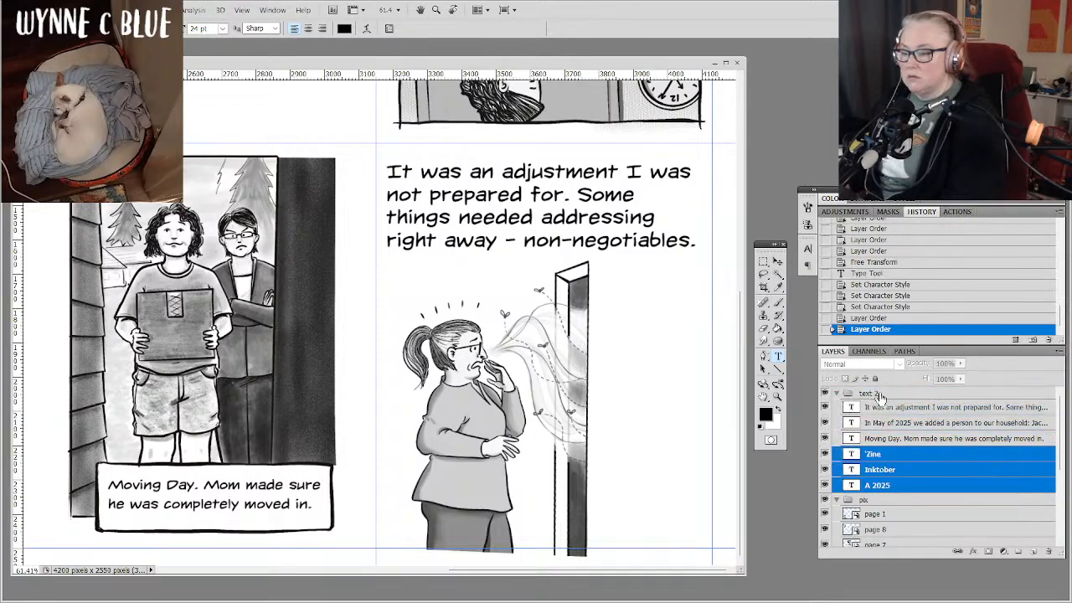
{"action": "left_click", "coordinate": [955, 487]}
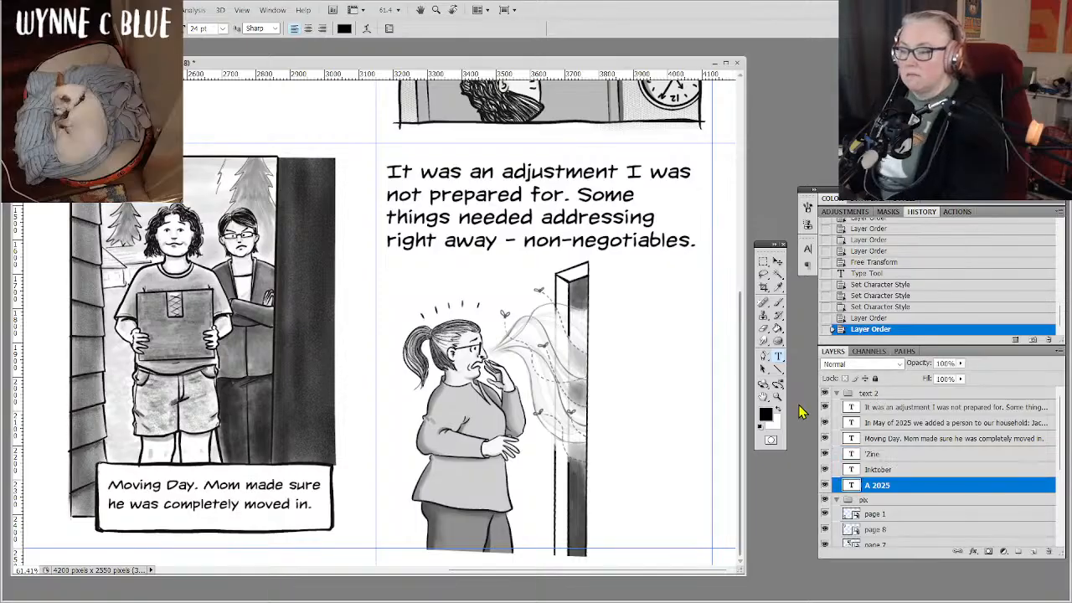
Rename the text 2 group as "text 1" and collapse it.
{"action": "double_click", "coordinate": [869, 393]}
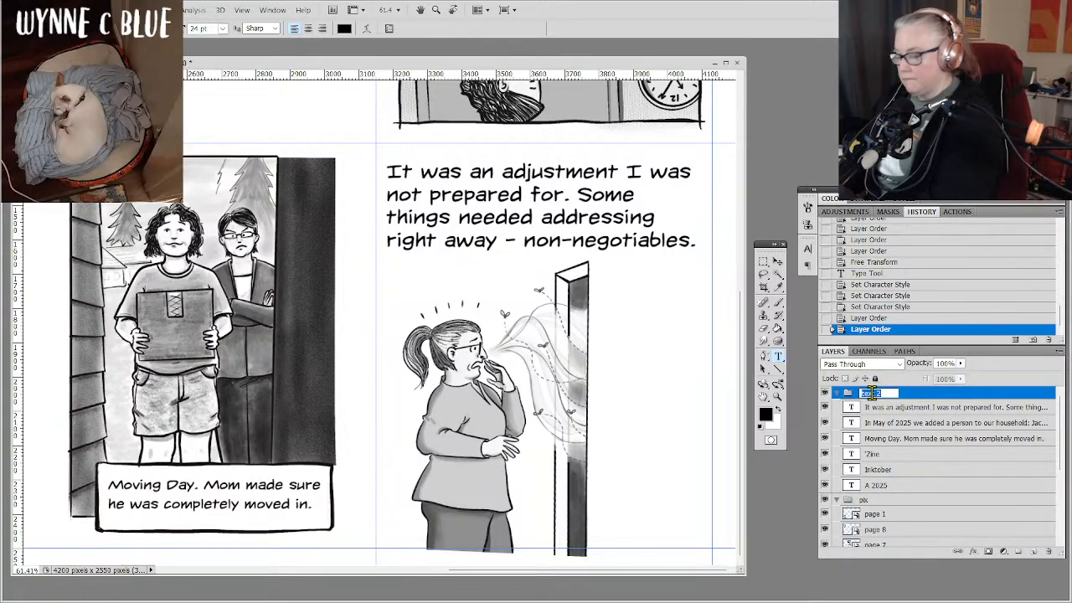
{"action": "type", "text": "t"}
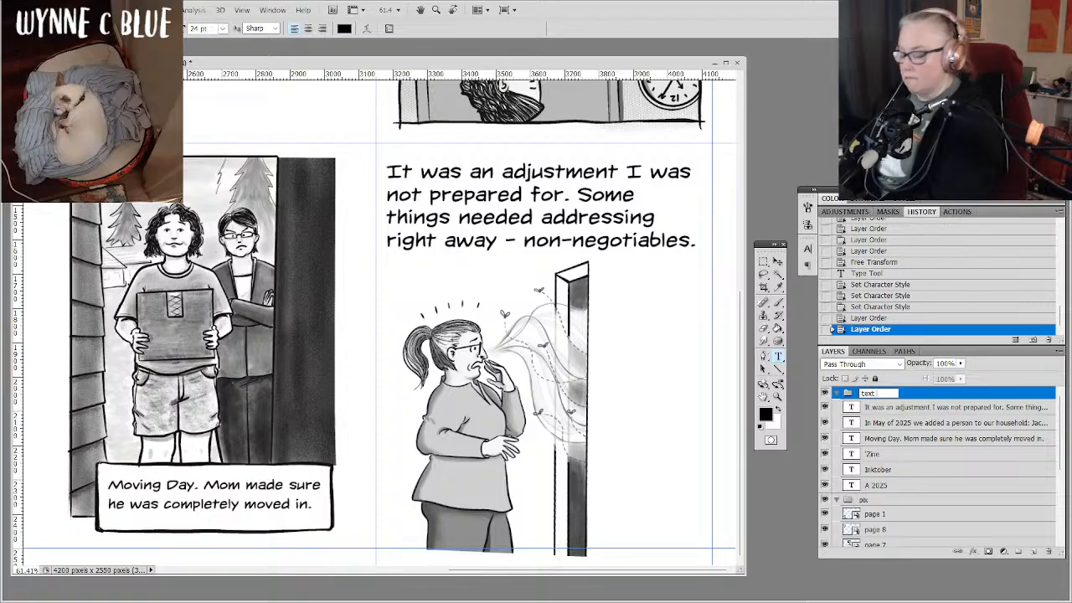
{"action": "type", "text": "axt 1"}
{"action": "key", "text": "Return"}
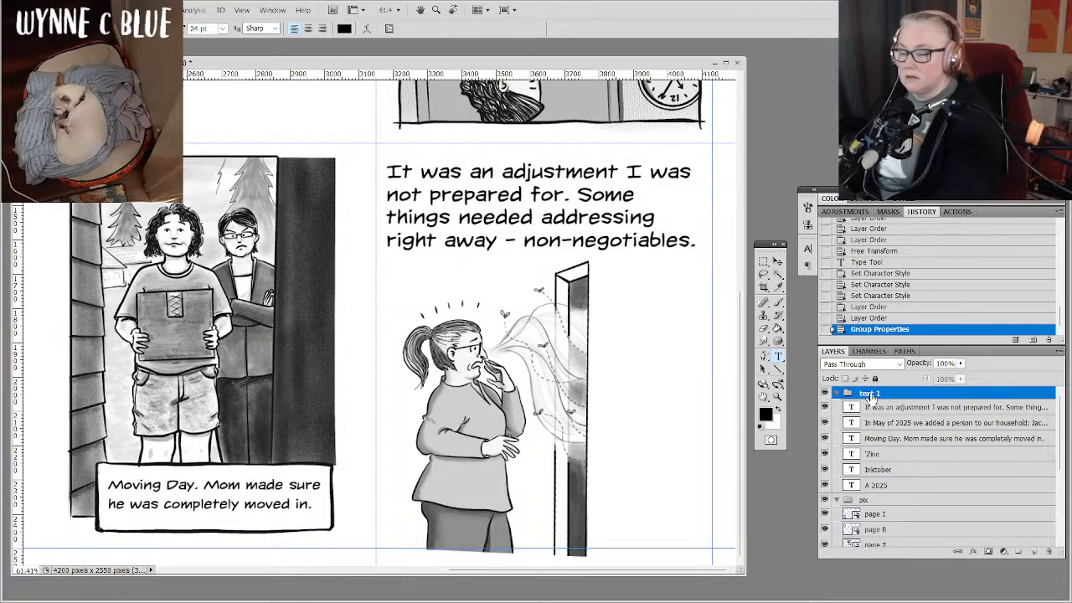
{"action": "left_click", "coordinate": [837, 393]}
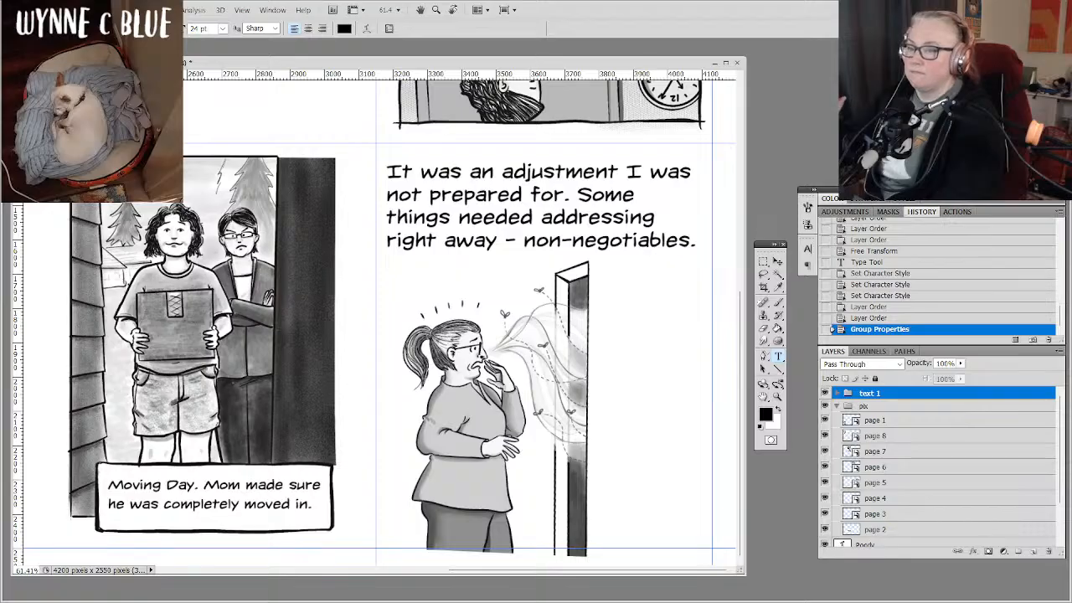
Rotate the whole canvas 180° so that the upside-down row of drawings for pages 5 to 8 stands upright.
{"action": "key", "text": "ctrl+minus"}
{"action": "key", "text": "ctrl+minus"}
{"action": "key", "text": "ctrl+minus"}
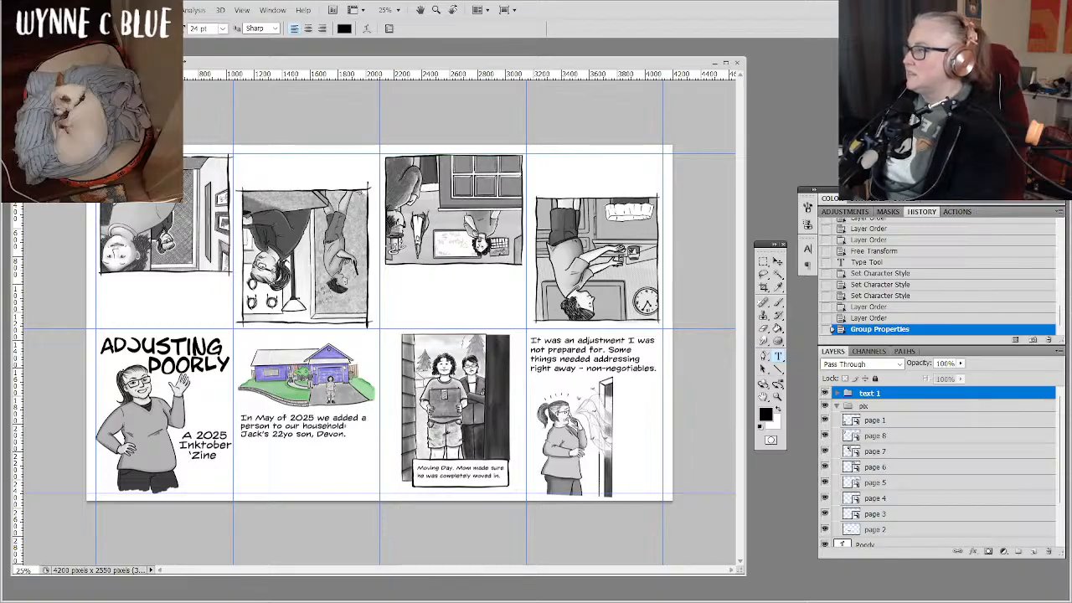
{"action": "left_click", "coordinate": [79, 10]}
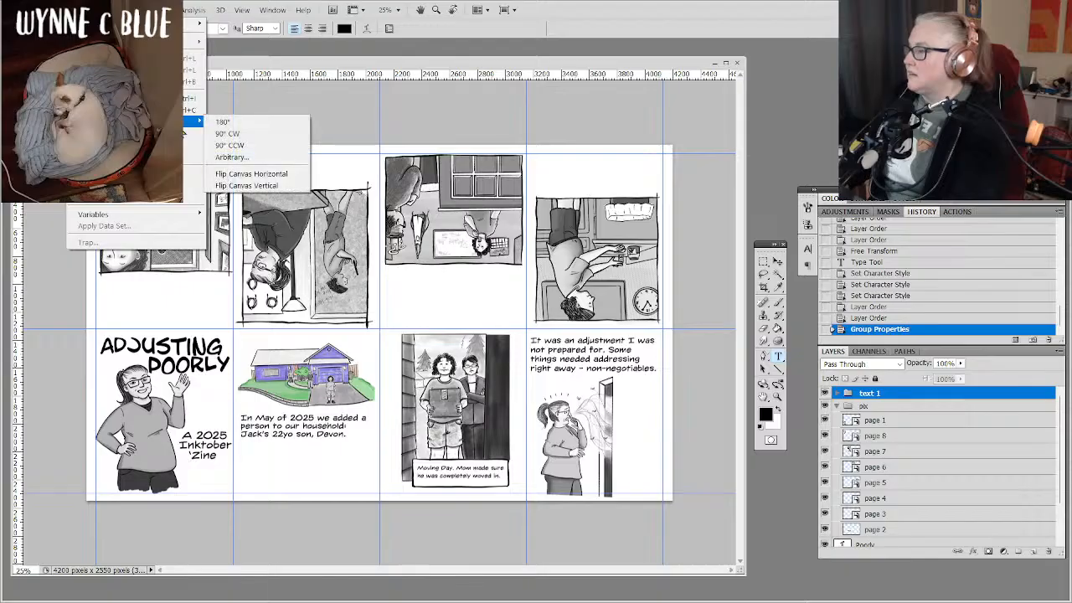
{"action": "left_click", "coordinate": [222, 122]}
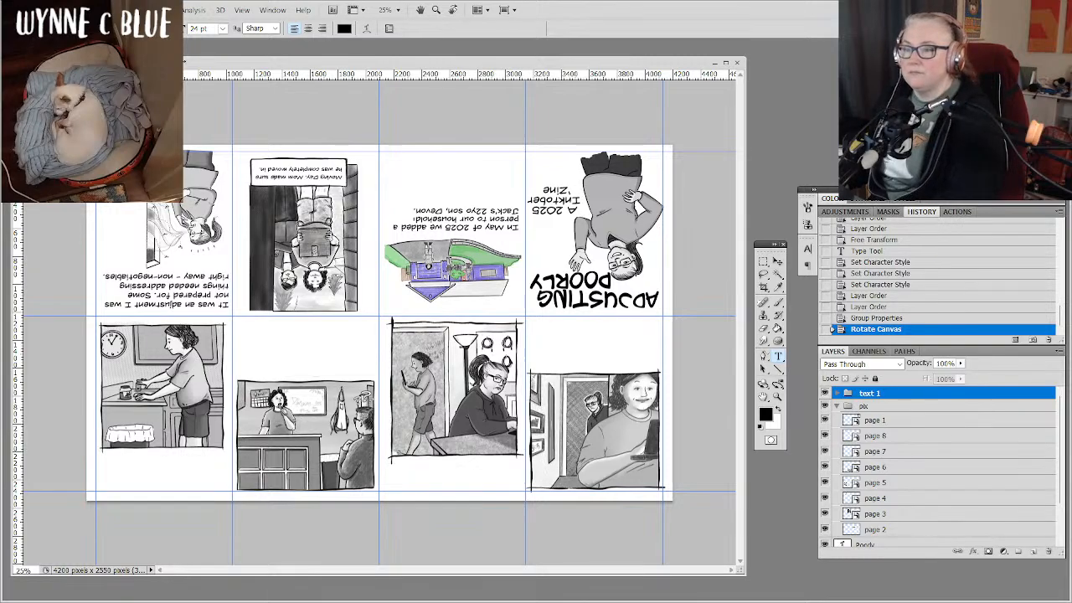
{"action": "key", "text": "ctrl+plus"}
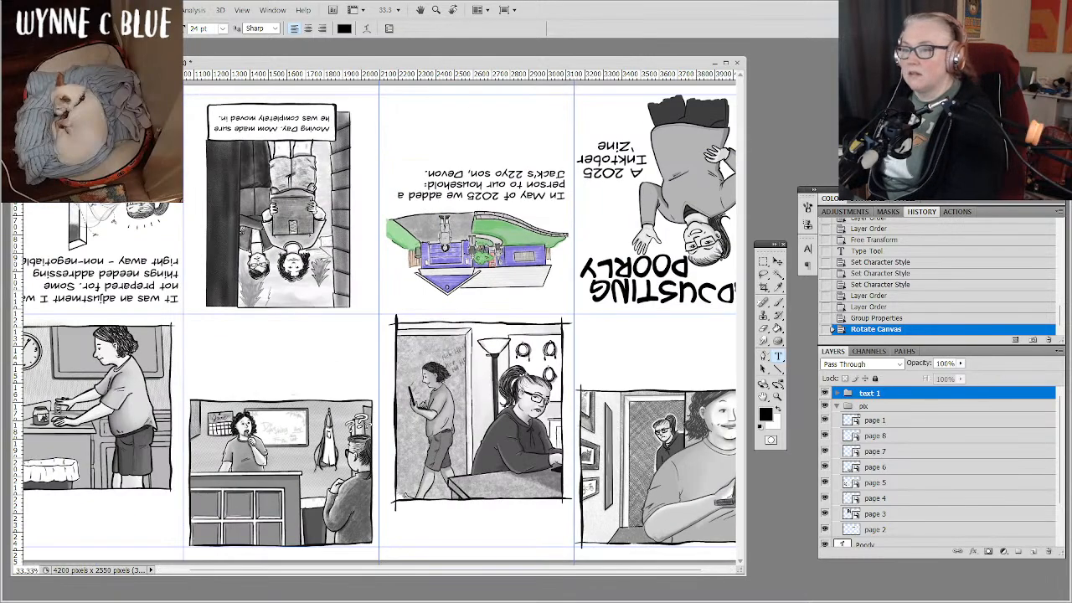
{"action": "scroll", "coordinate": [378, 318], "scroll_direction": "left", "scroll_amount": 2}
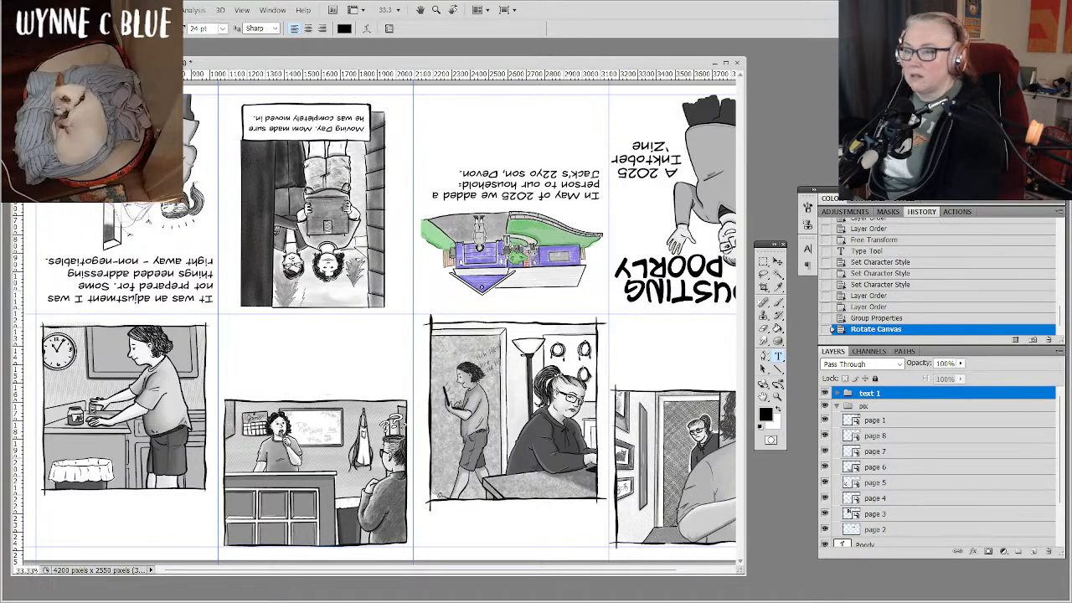
{"action": "key", "text": "ctrl+plus"}
{"action": "left_click_drag", "start_coordinate": [335, 377], "coordinate": [514, 263]}
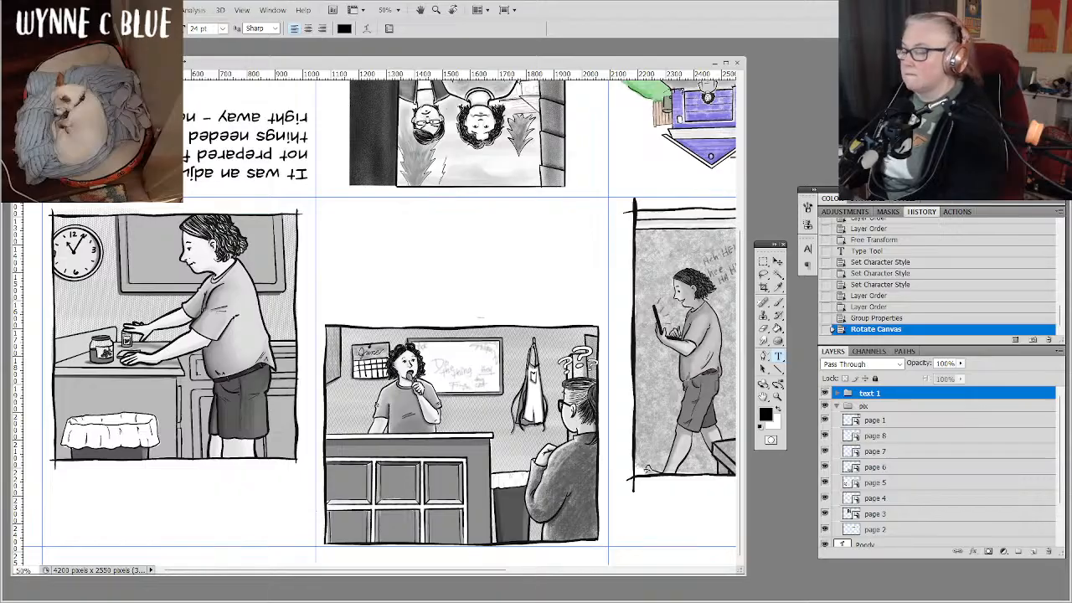
{"action": "key", "text": "ctrl+plus"}
{"action": "left_click_drag", "start_coordinate": [335, 377], "coordinate": [455, 294]}
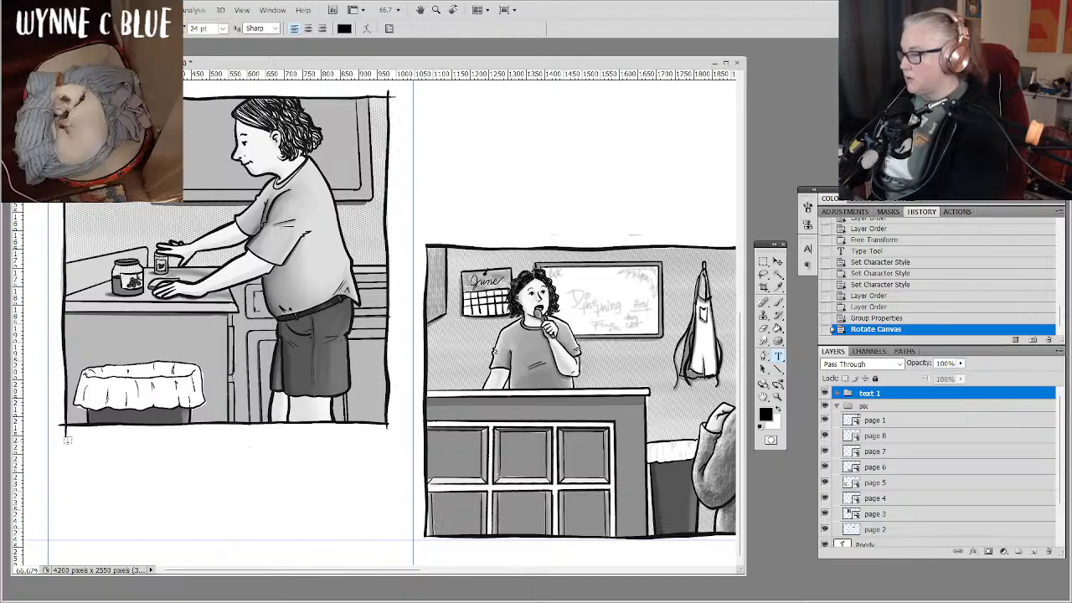
{"action": "left_click_drag", "start_coordinate": [66, 437], "coordinate": [389, 525]}
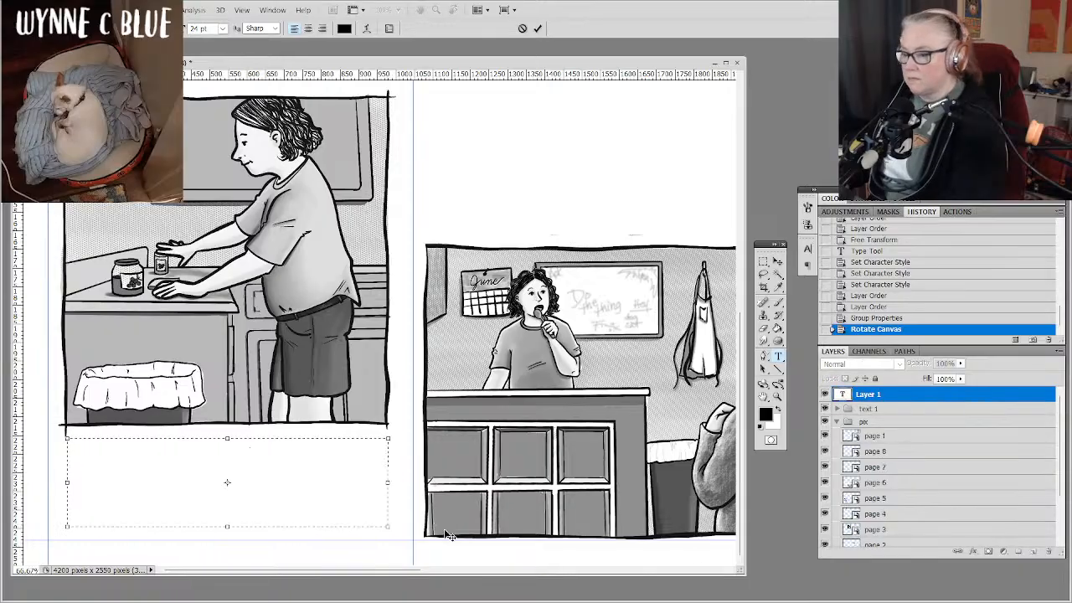
{"action": "left_click", "coordinate": [836, 410]}
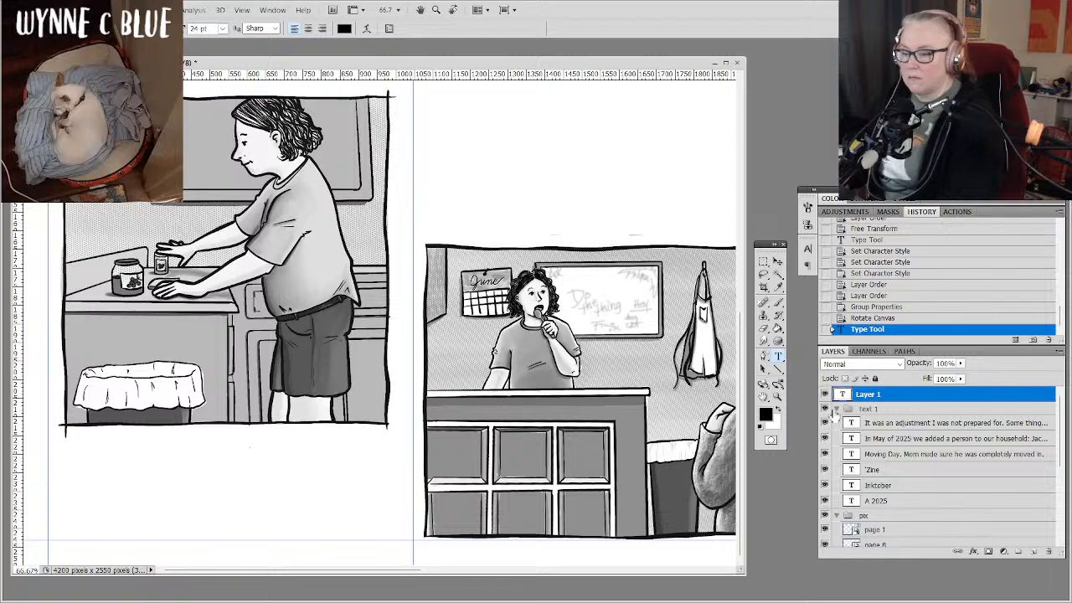
{"action": "left_click", "coordinate": [836, 409]}
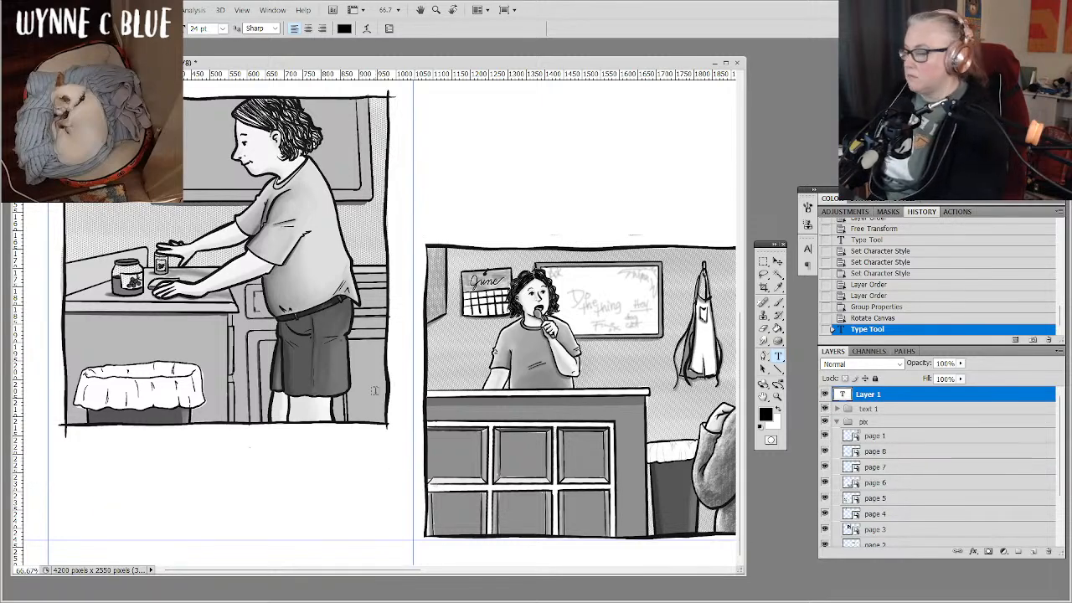
{"action": "left_click", "coordinate": [139, 450]}
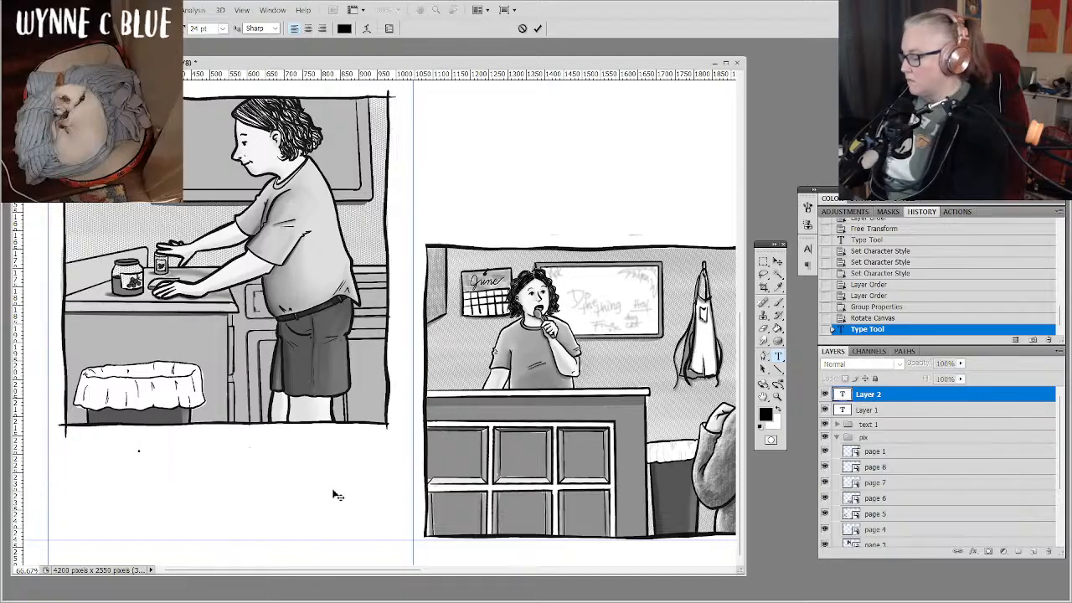
{"action": "key", "text": "Escape"}
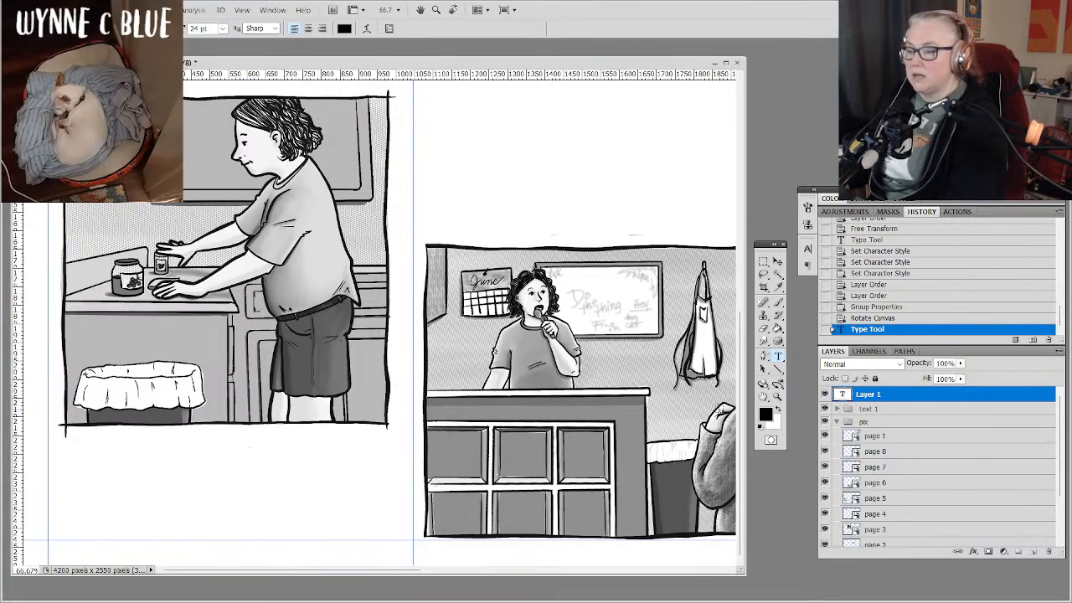
{"action": "double_click", "coordinate": [908, 395]}
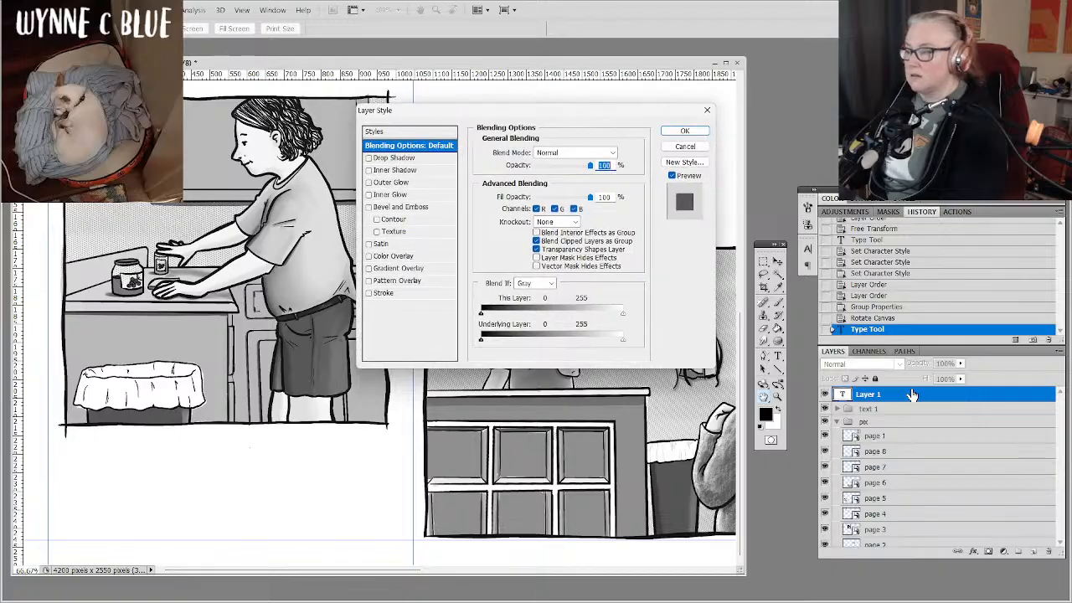
{"action": "left_click", "coordinate": [685, 146]}
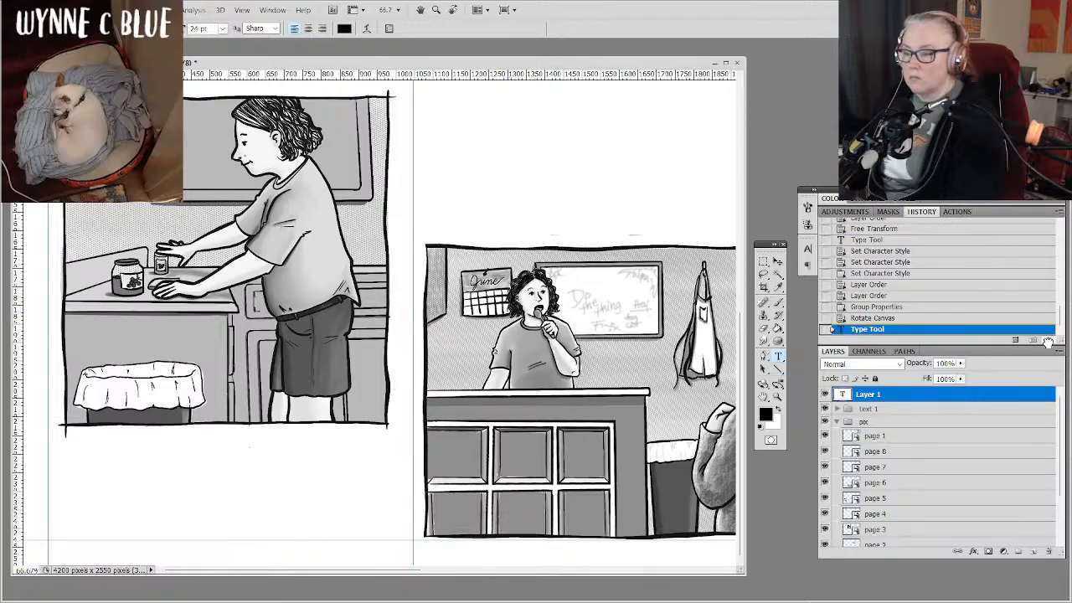
{"action": "left_click", "coordinate": [1048, 339]}
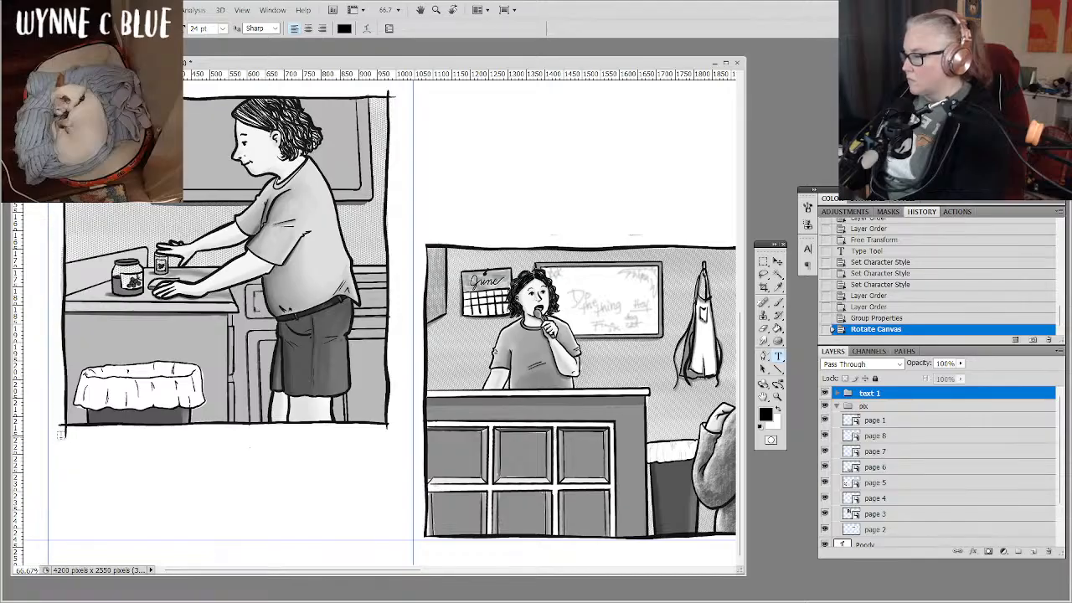
Add a text box beneath the page 5 kitchen drawing reading "Some things were just weird. He ate constantly." at 18 pt.
{"action": "left_click_drag", "start_coordinate": [59, 435], "coordinate": [400, 528]}
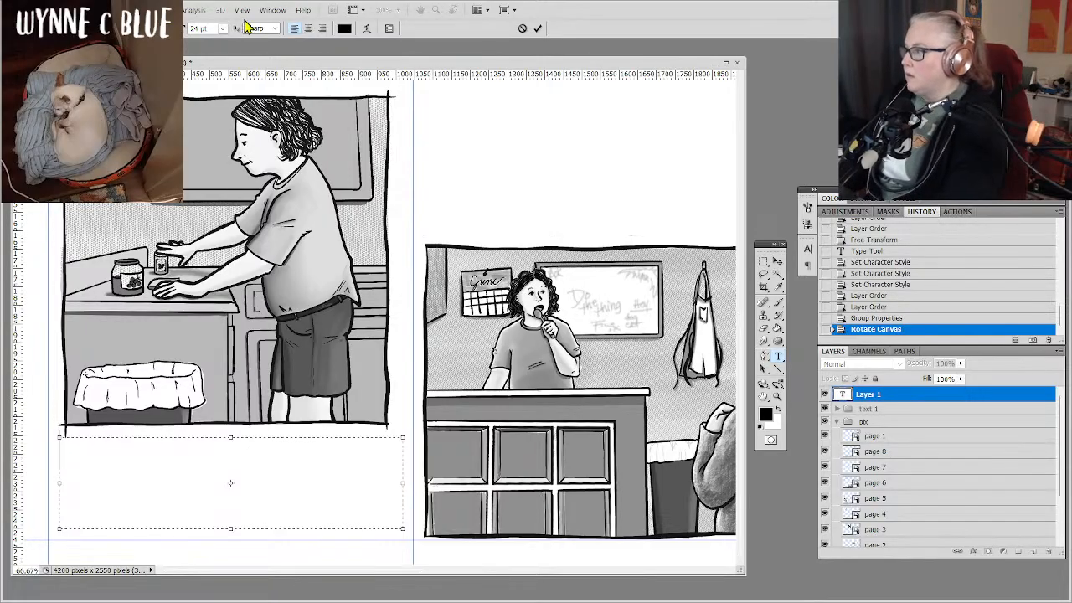
{"action": "left_click", "coordinate": [222, 29]}
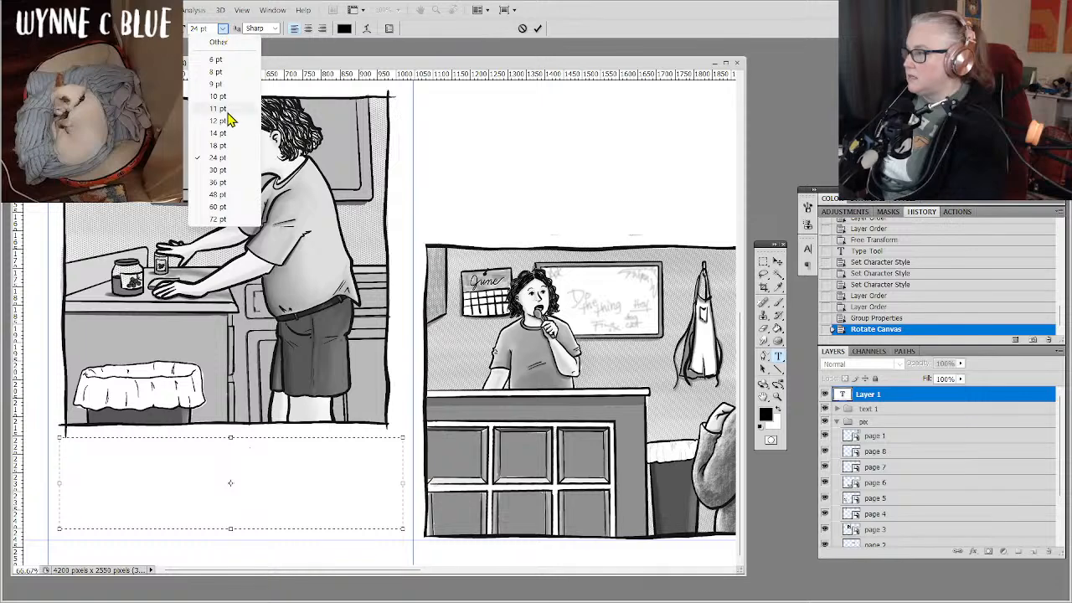
{"action": "left_click", "coordinate": [219, 144]}
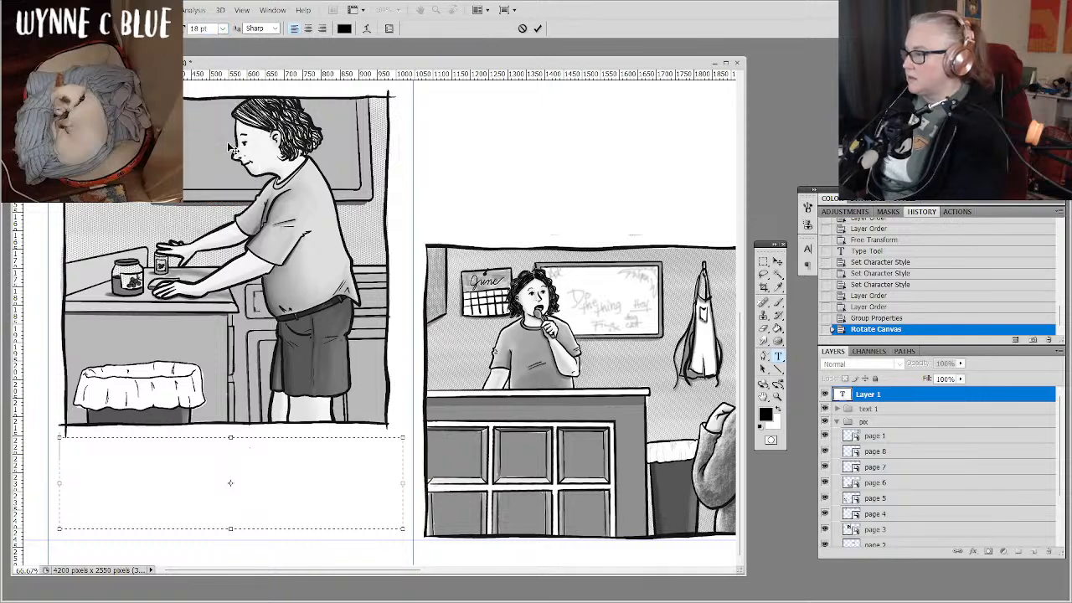
{"action": "type", "text": "Some"}
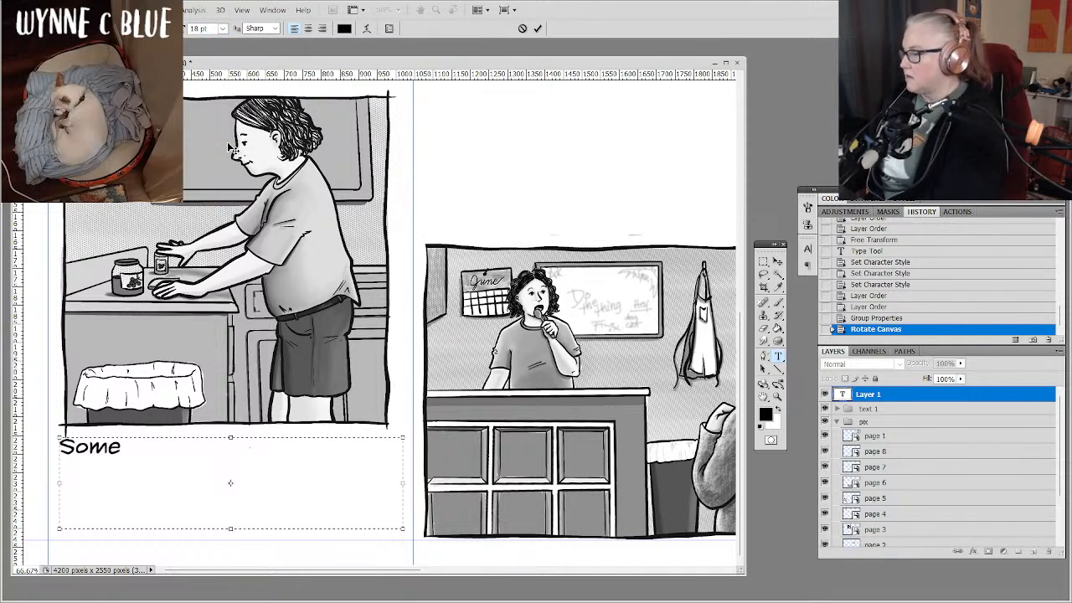
{"action": "type", "text": " things were j"}
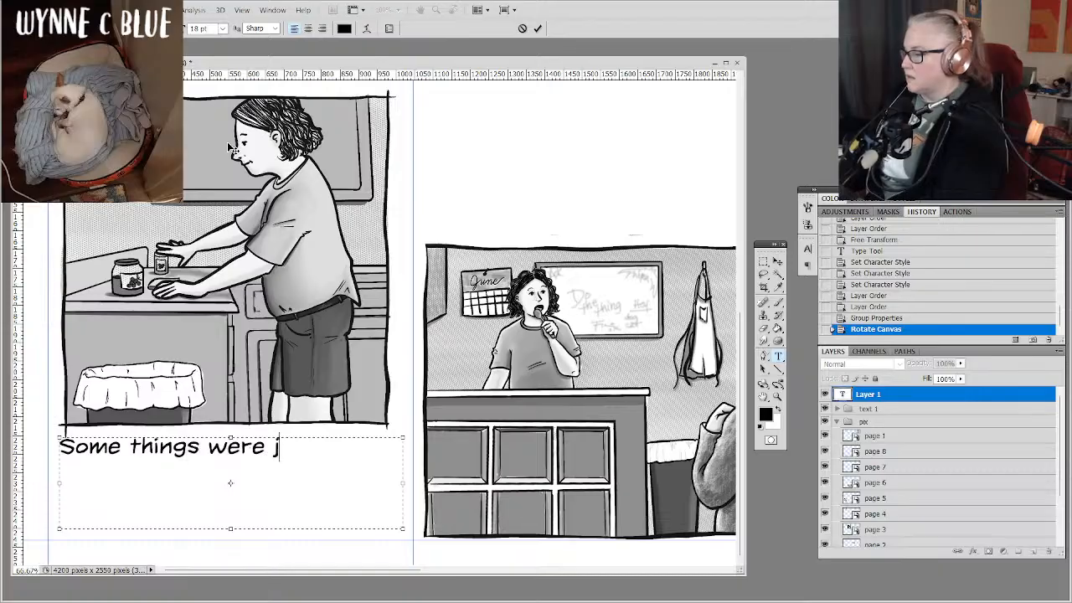
{"action": "type", "text": "ust weird"}
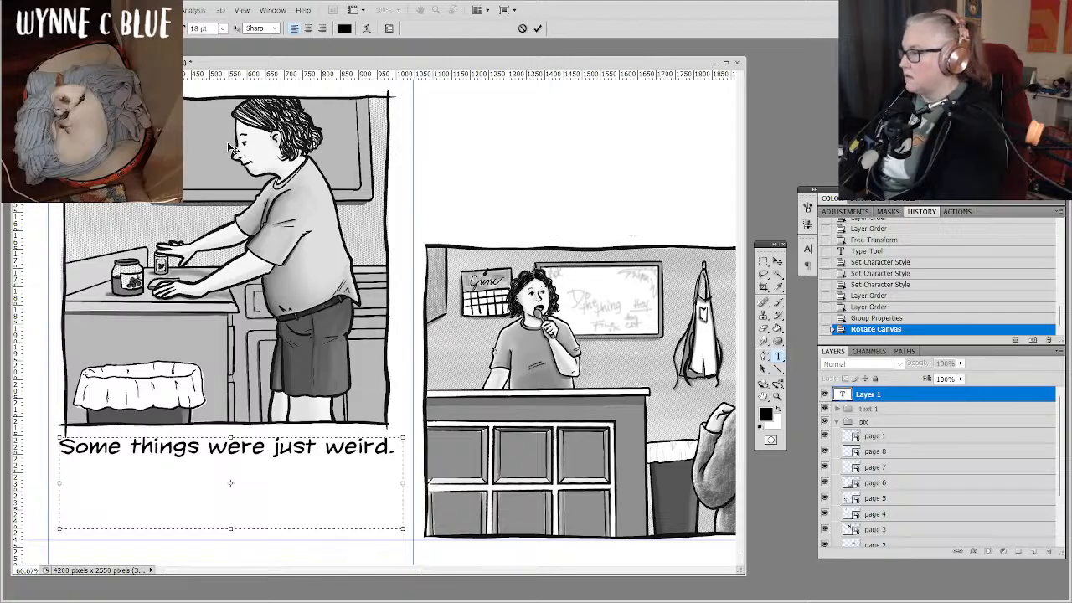
{"action": "type", "text": "."}
{"action": "key", "text": "Return"}
{"action": "type", "text": "He "}
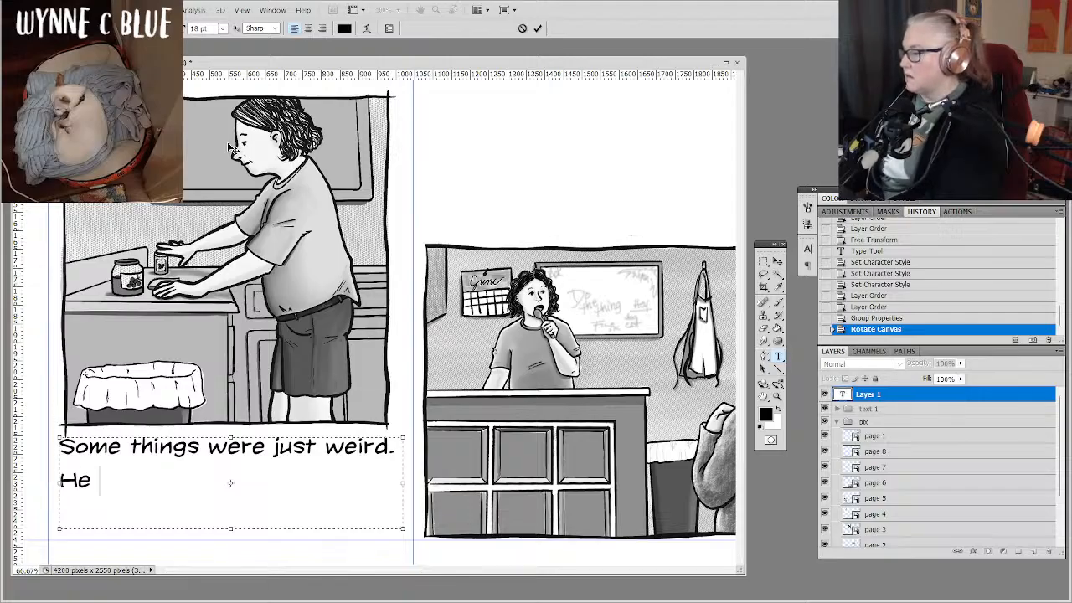
{"action": "type", "text": "ate co"}
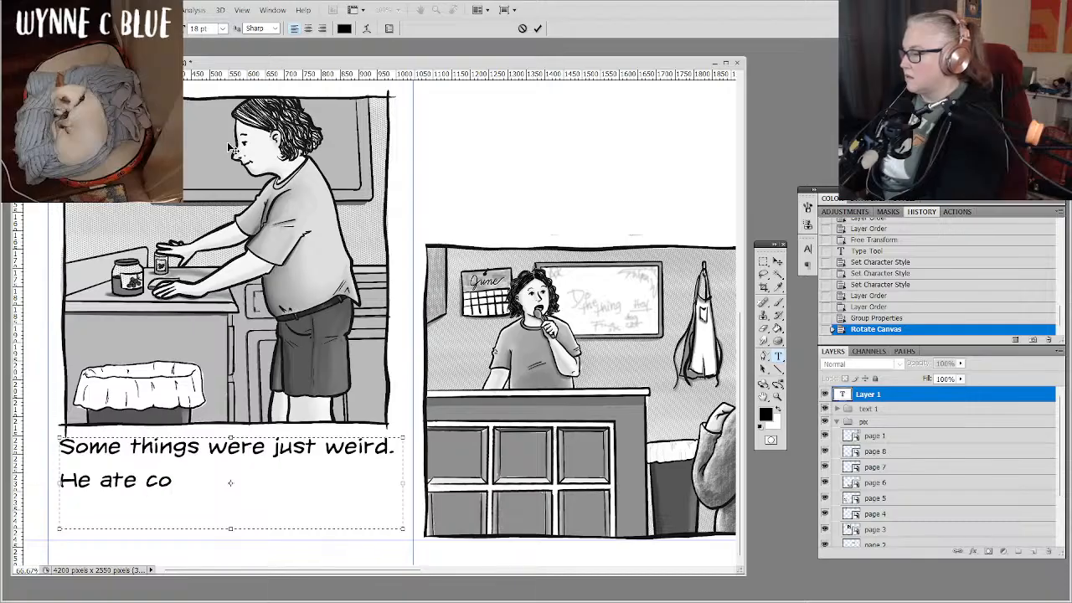
{"action": "type", "text": "nstantly"}
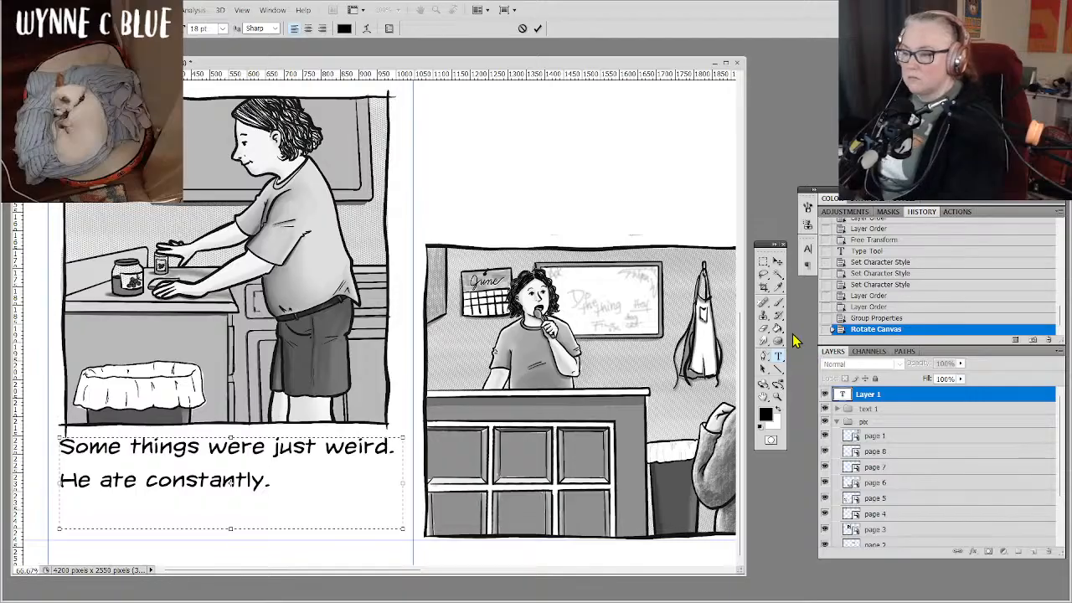
Set the leading of the whole page 5 text layer to 14 pt.
{"action": "left_click", "coordinate": [807, 265]}
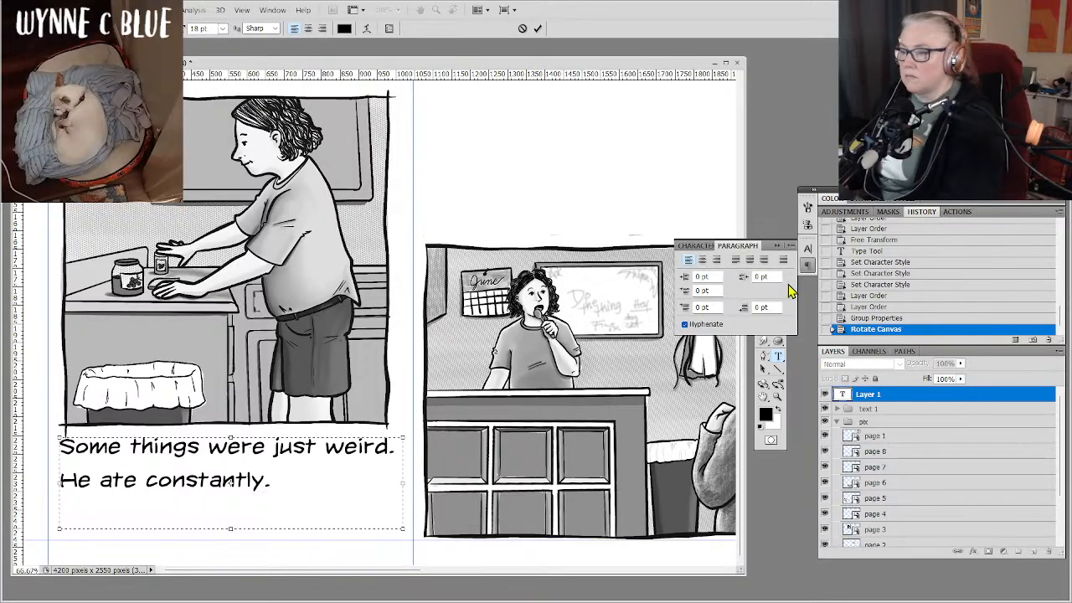
{"action": "left_click", "coordinate": [696, 245]}
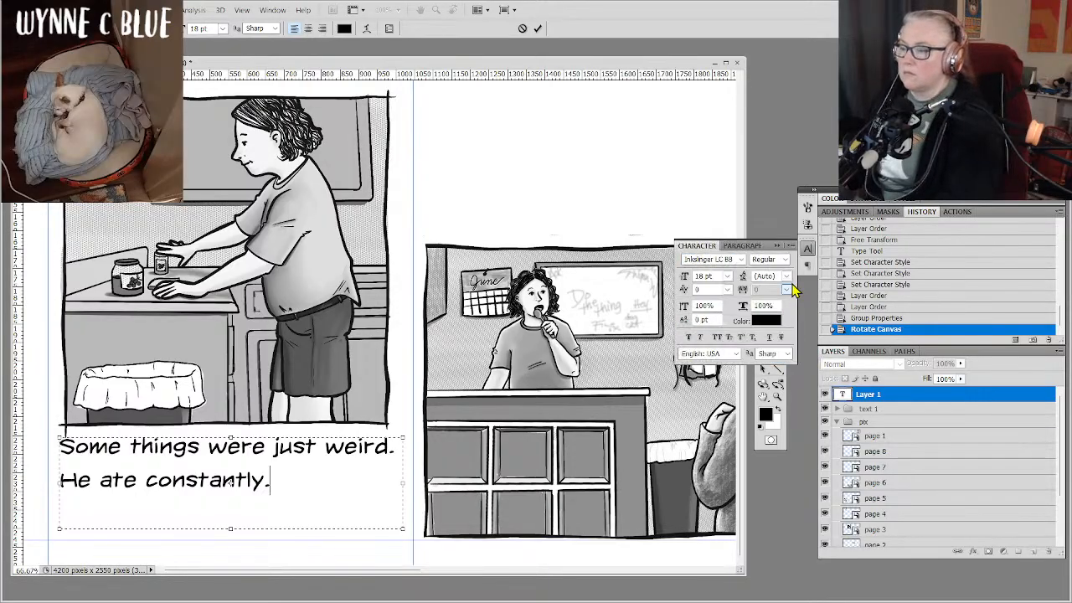
{"action": "left_click", "coordinate": [787, 277]}
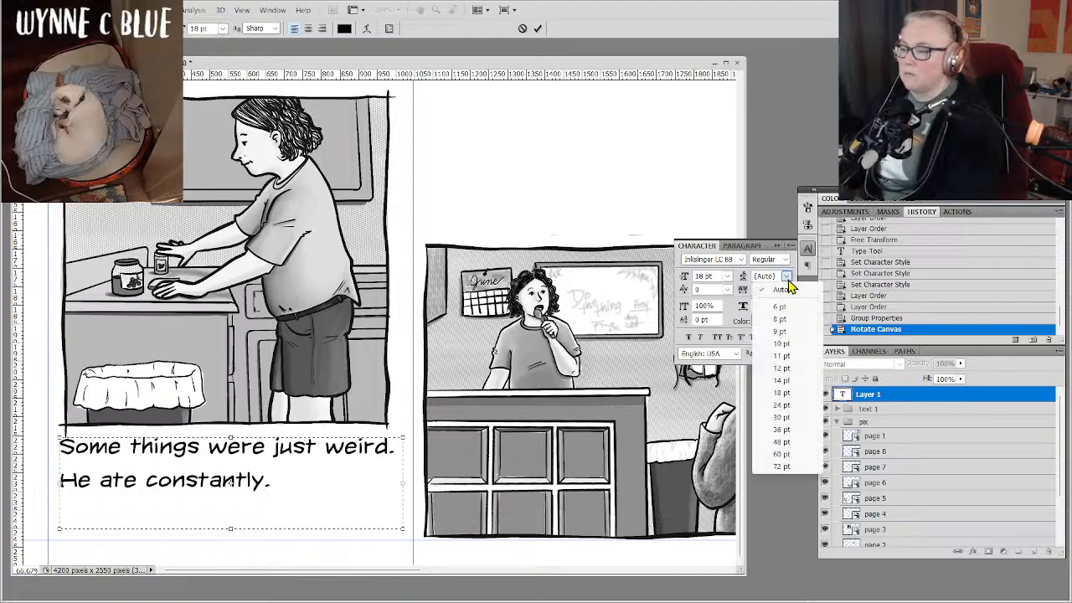
{"action": "left_click", "coordinate": [780, 383]}
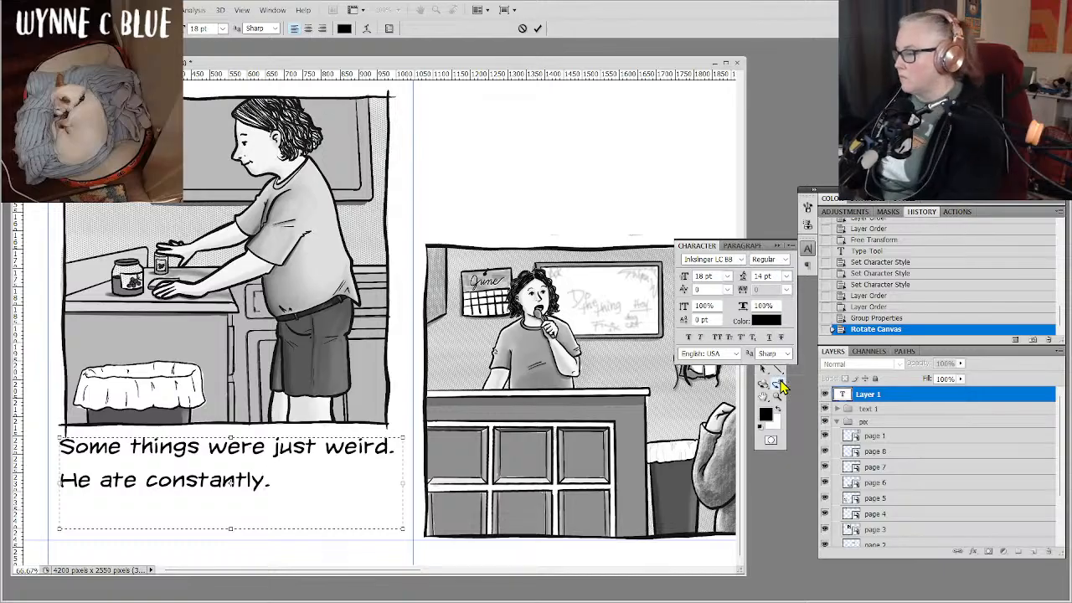
{"action": "left_click", "coordinate": [877, 396]}
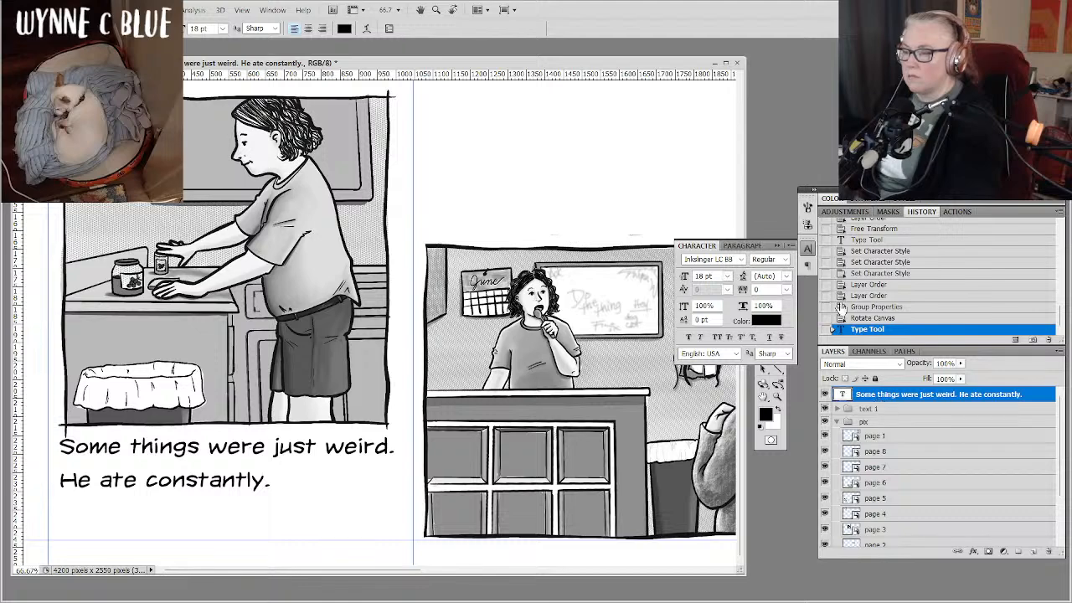
{"action": "left_click", "coordinate": [787, 282]}
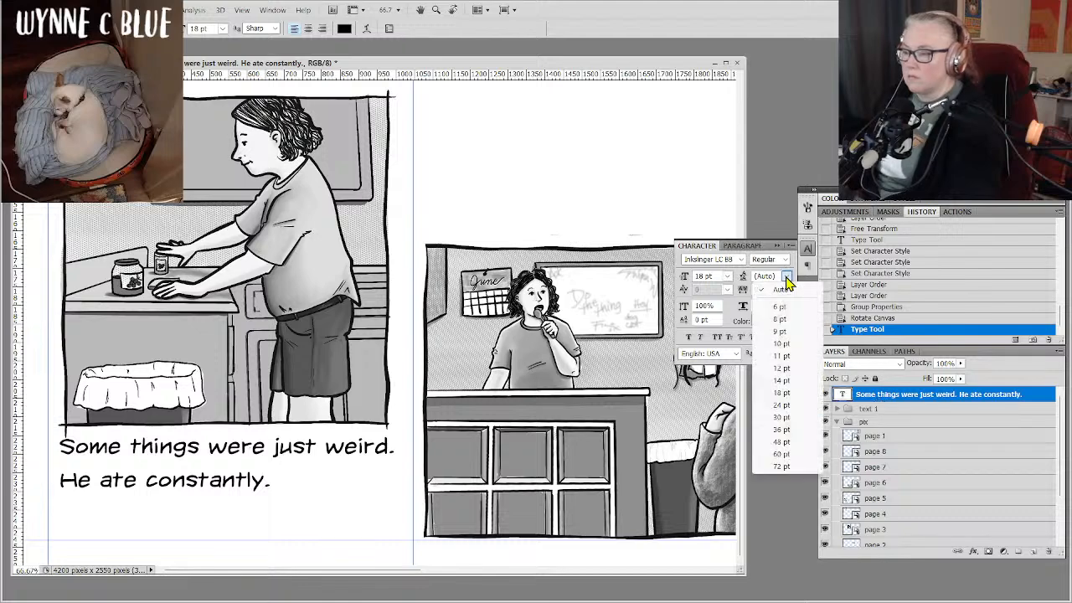
{"action": "left_click", "coordinate": [783, 387]}
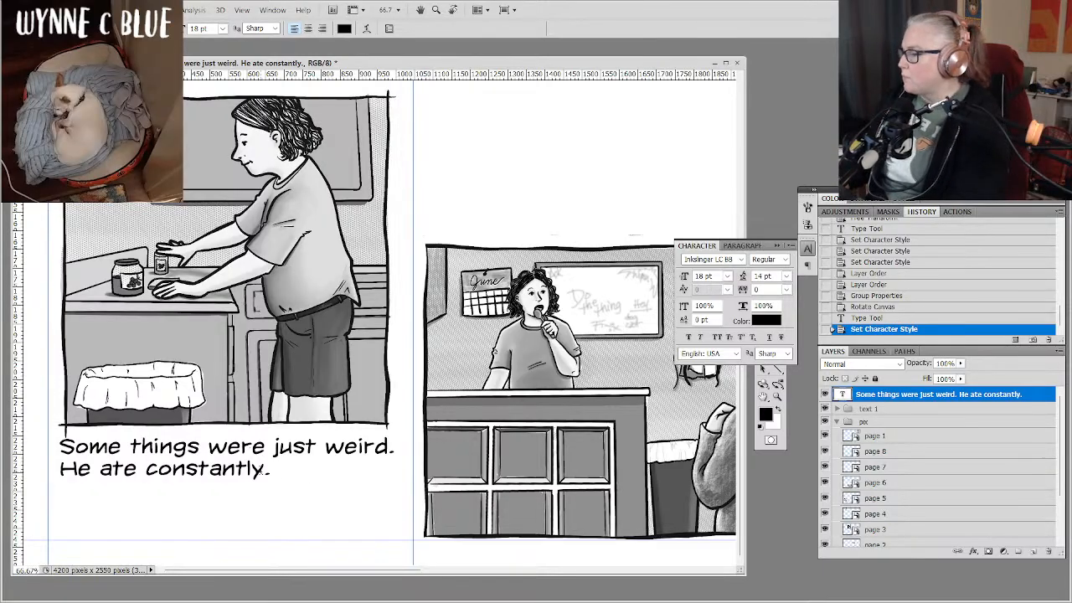
Continue the page 5 text after "He ate constantly." with "Mostly PB&J's. Bread did not last long.".
{"action": "left_click", "coordinate": [281, 478]}
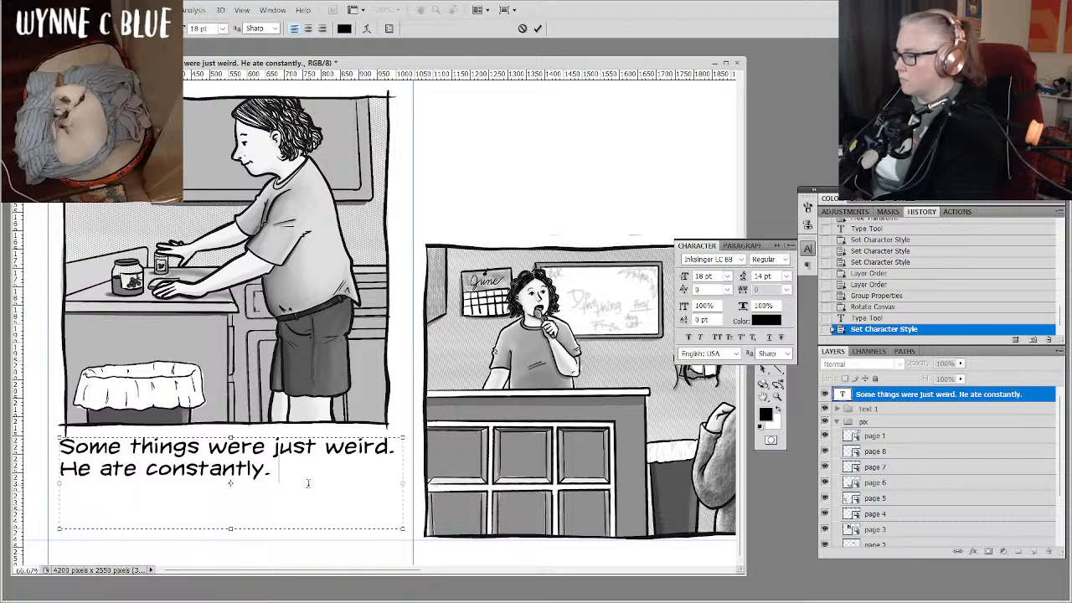
{"action": "type", "text": "Mostly "}
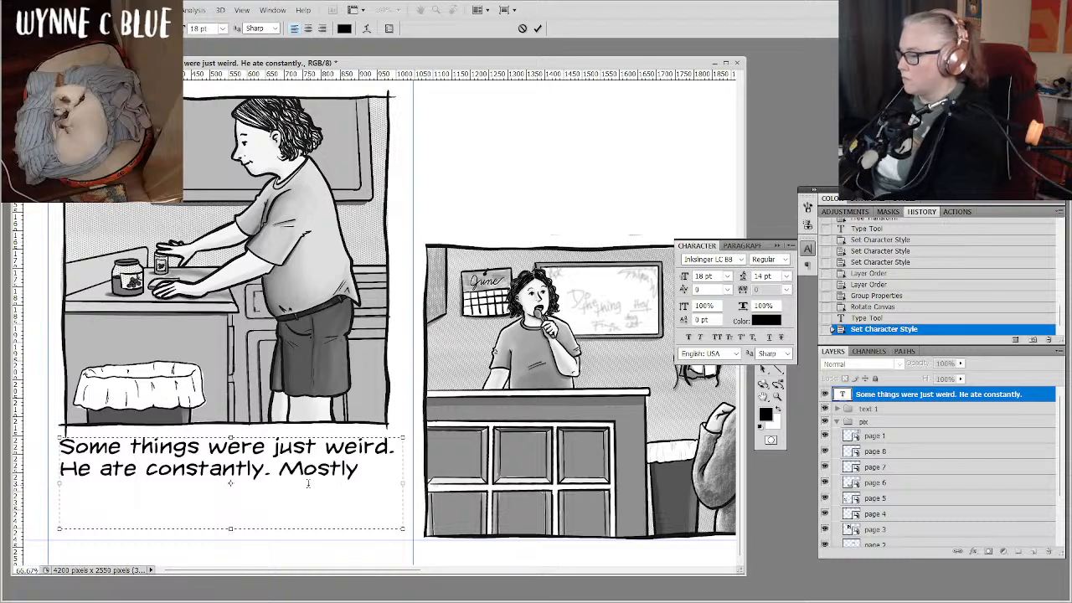
{"action": "type", "text": "PB"}
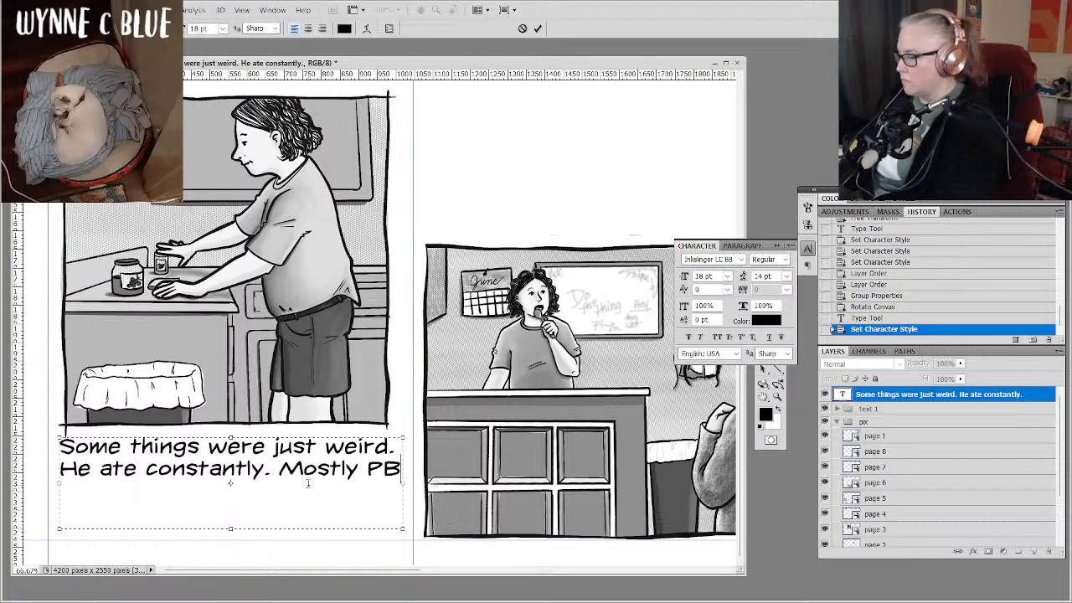
{"action": "type", "text": "&"}
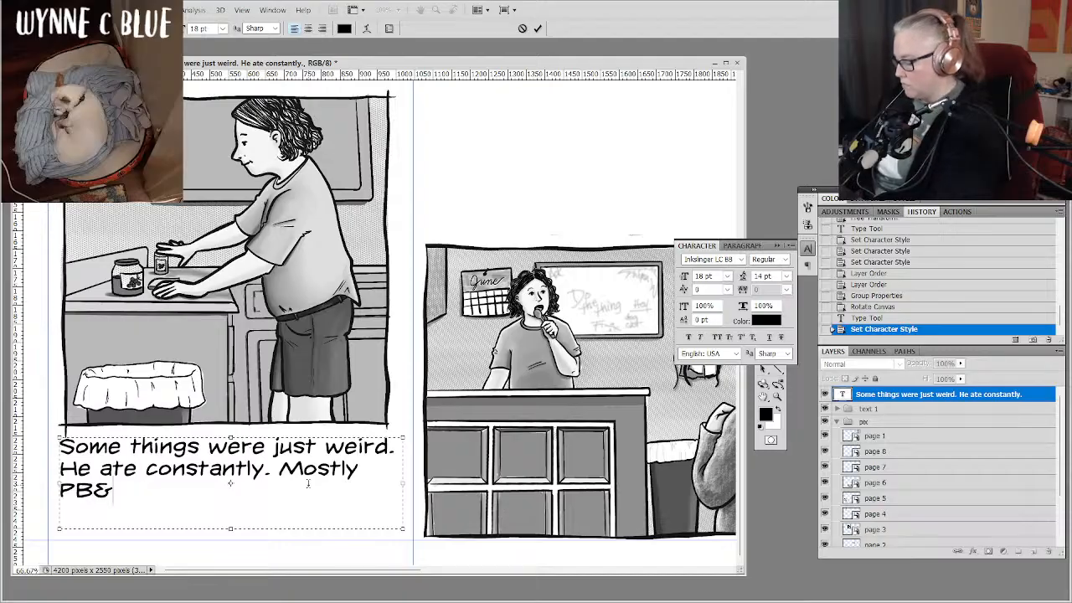
{"action": "type", "text": "J's"}
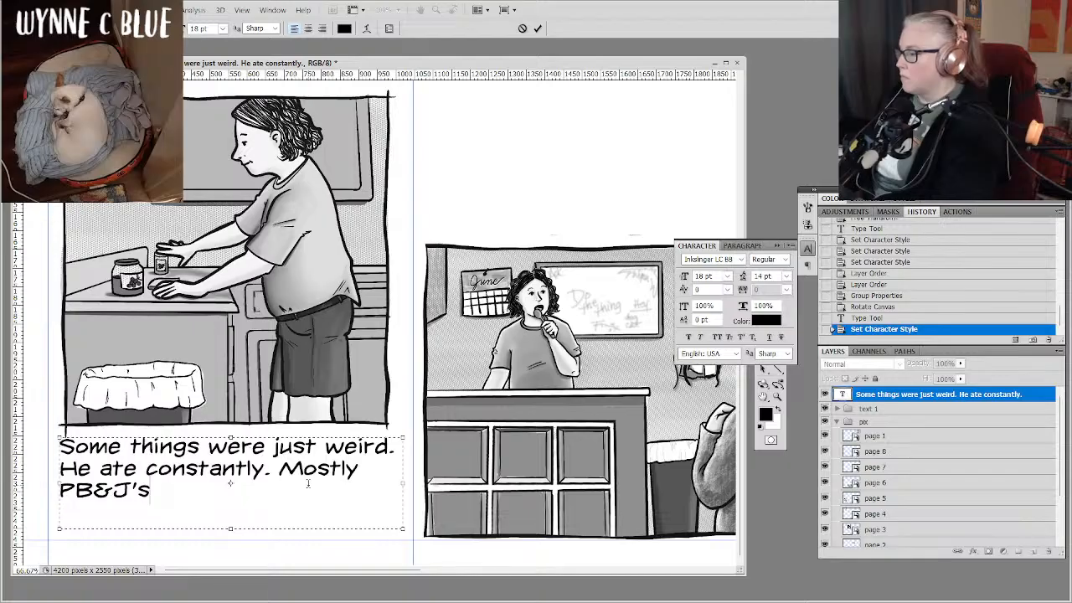
{"action": "type", "text": "."}
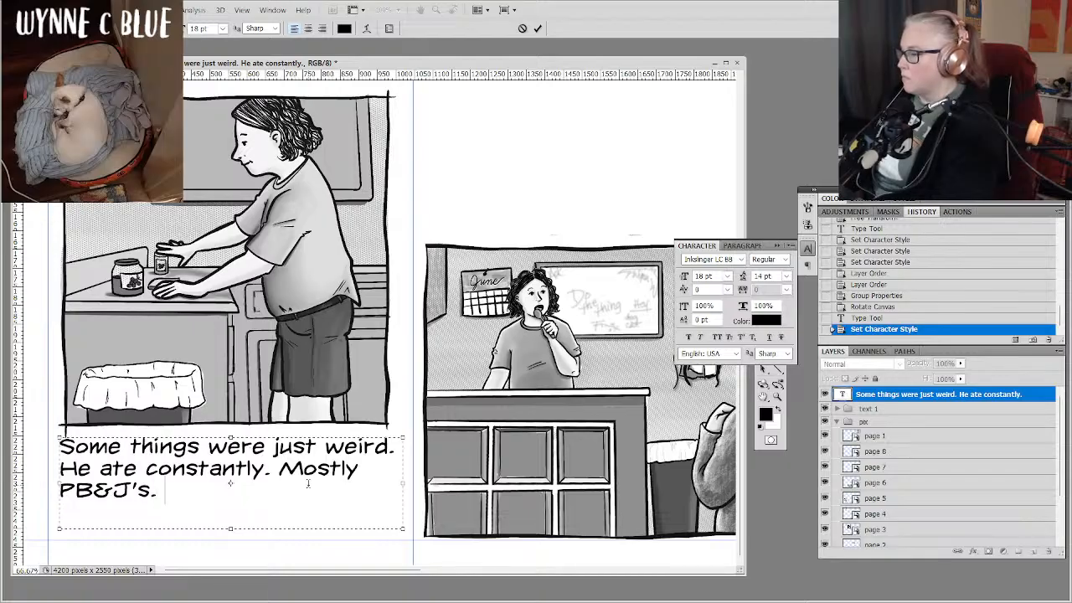
{"action": "type", "text": " Bread did"}
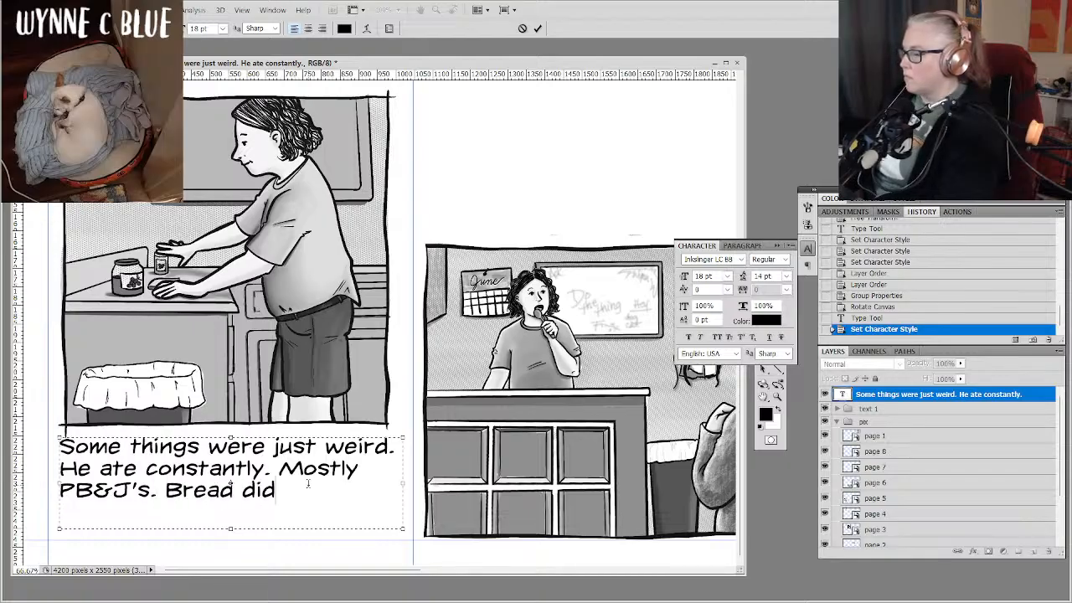
{"action": "type", "text": " not last long"}
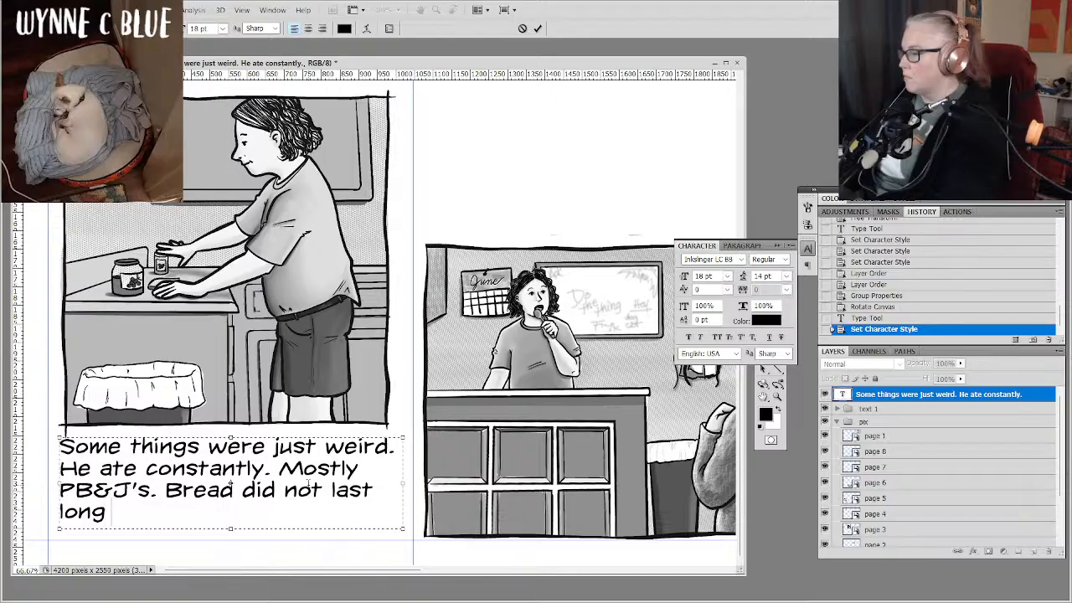
{"action": "type", "text": ","}
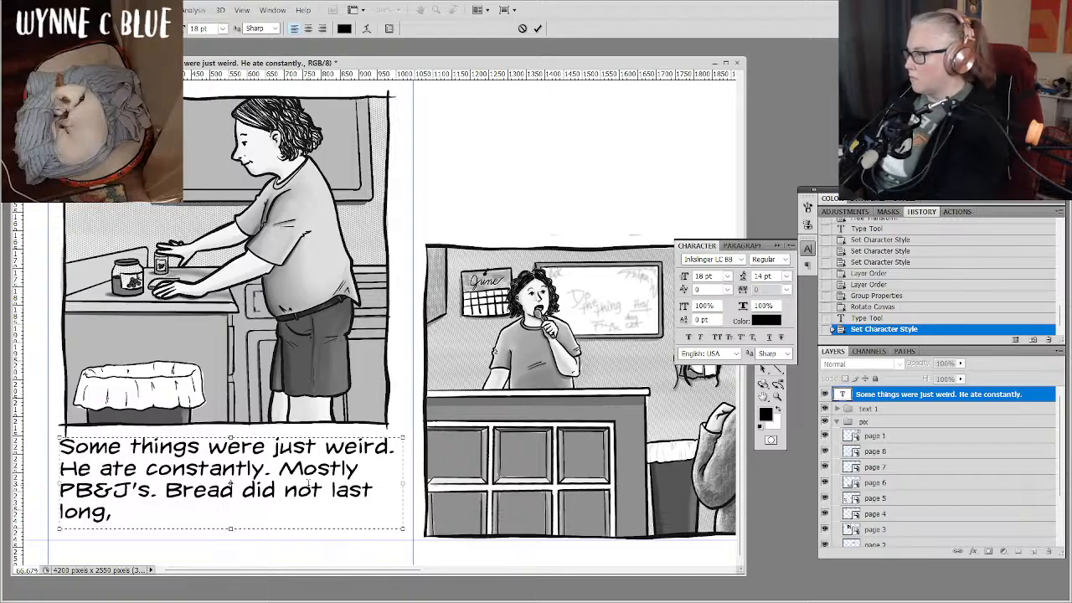
{"action": "key", "text": "BackSpace"}
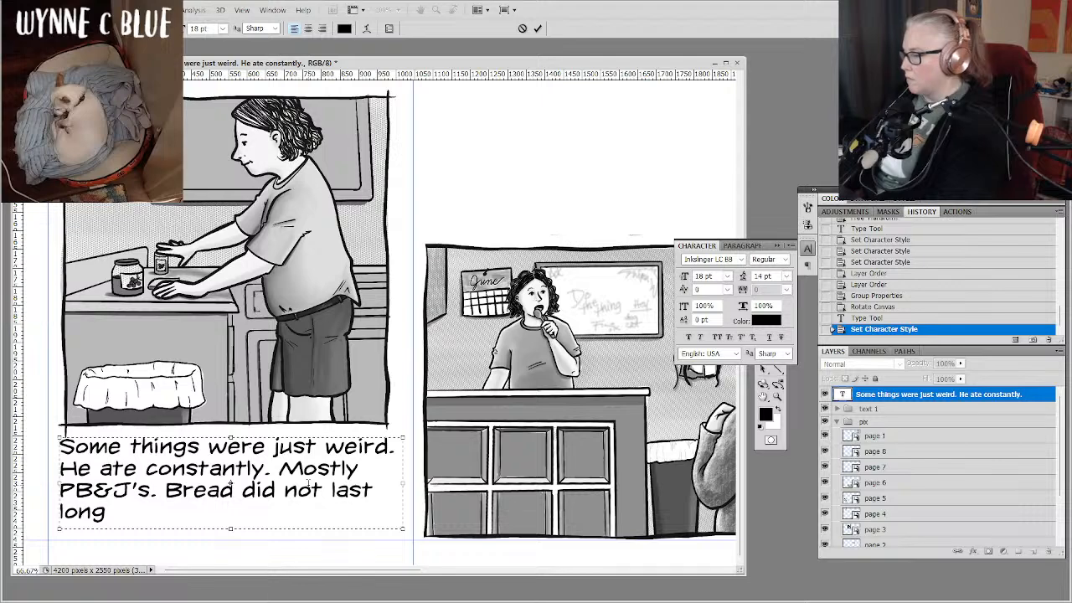
{"action": "type", "text": "."}
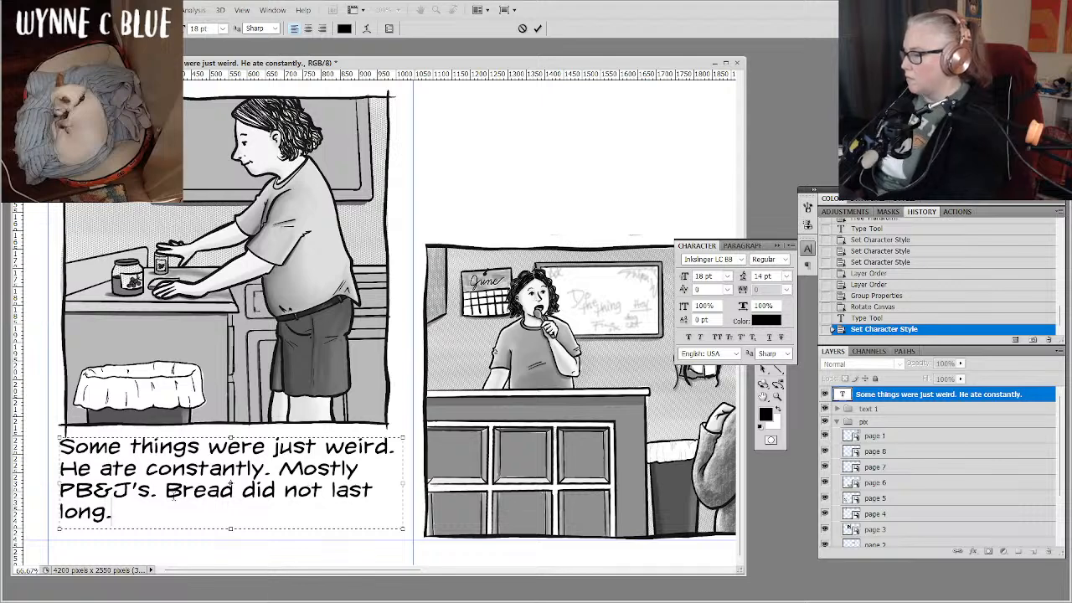
Reword the start of the last sentence from "Bread" to "A loaf of bread" and commit the page 5 text.
{"action": "key", "text": "BackSpace"}
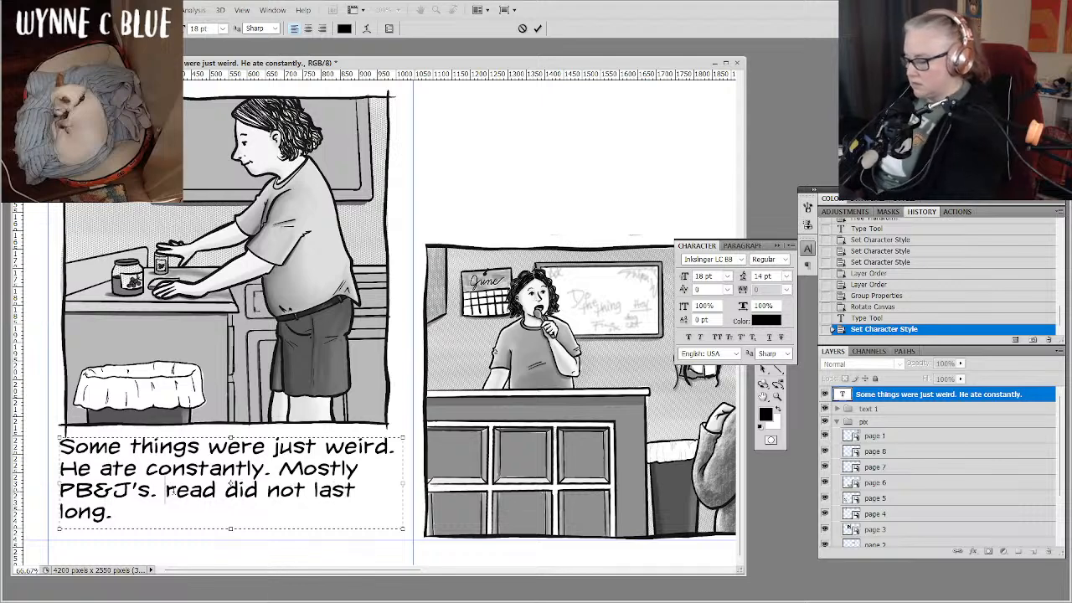
{"action": "type", "text": "A lof"}
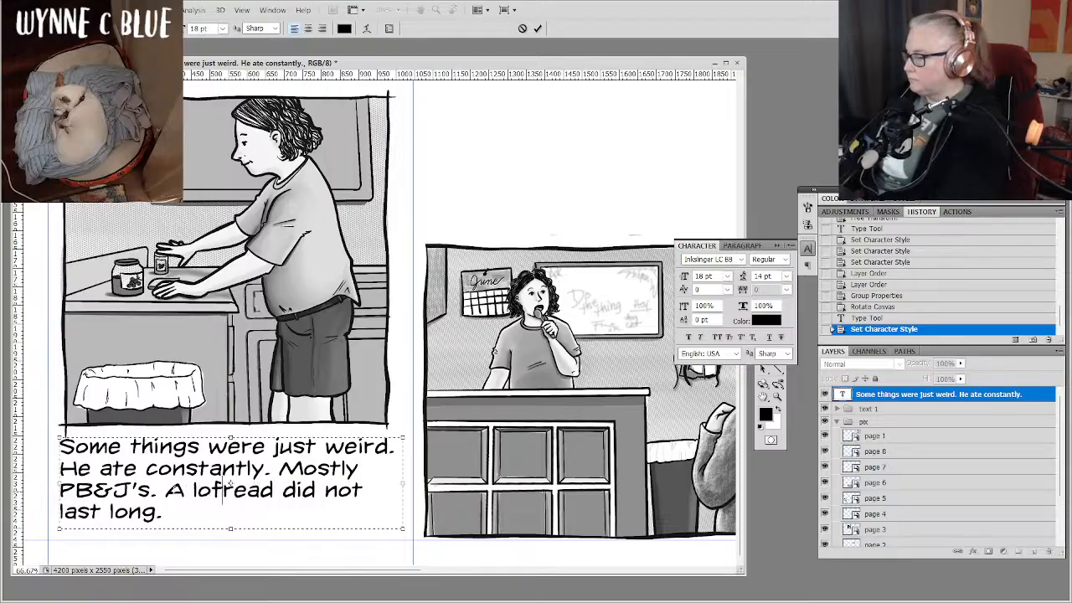
{"action": "type", "text": "a"}
{"action": "key", "text": "BackSpace"}
{"action": "key", "text": "BackSpace"}
{"action": "type", "text": "af of "}
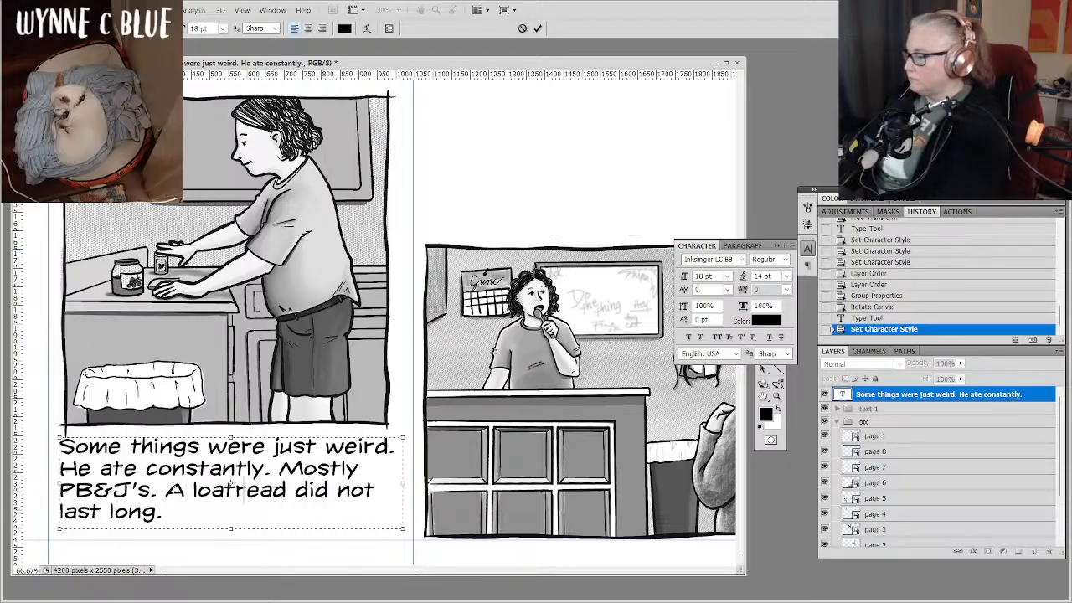
{"action": "type", "text": "b"}
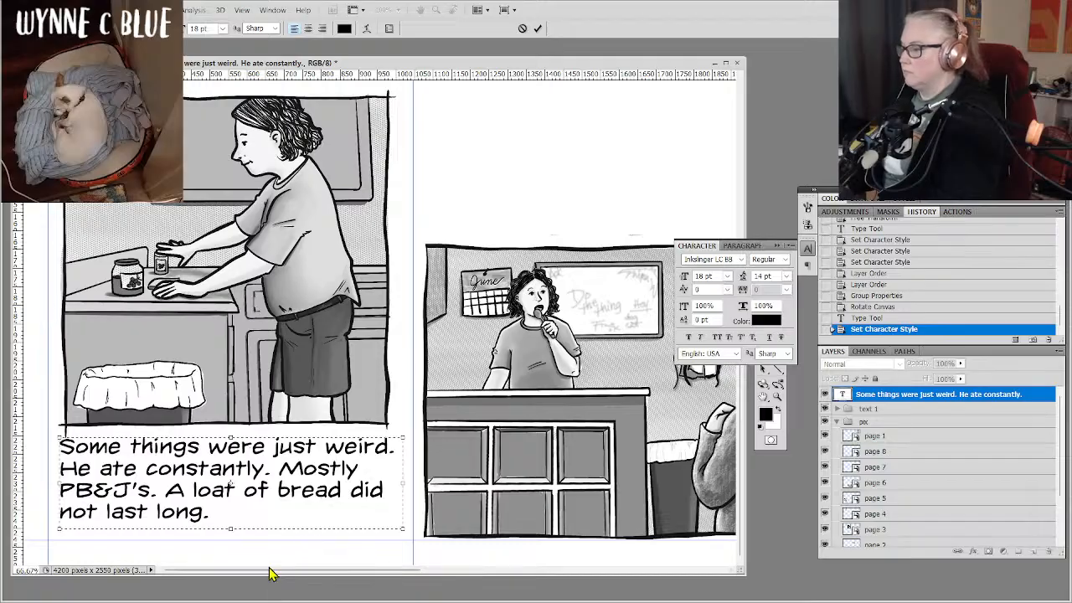
{"action": "left_click", "coordinate": [892, 402]}
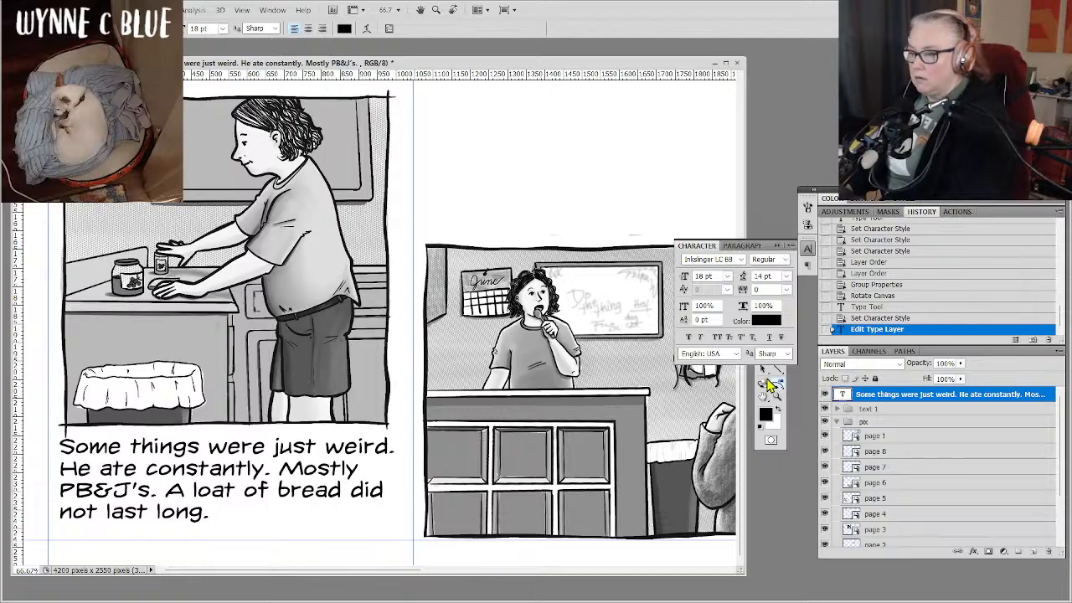
Nudge the page 5 text block slightly downward to leave more space beneath the drawing.
{"action": "left_click", "coordinate": [806, 255]}
{"action": "left_click", "coordinate": [777, 263]}
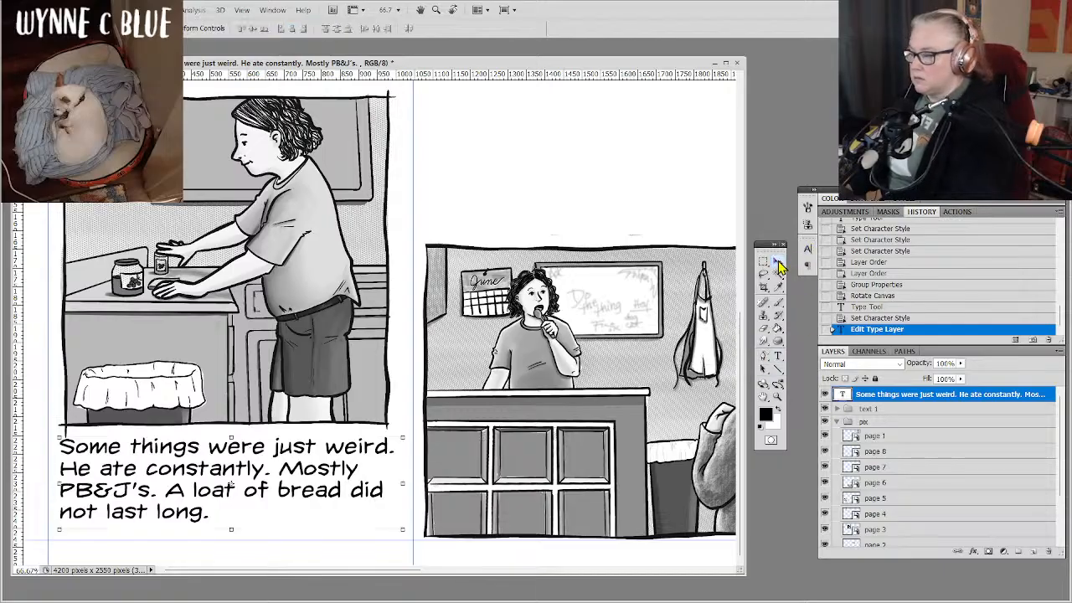
{"action": "key", "text": "Down"}
{"action": "key", "text": "Down"}
{"action": "key", "text": "Down"}
{"action": "key", "text": "Down"}
{"action": "key", "text": "Down"}
{"action": "key", "text": "Down"}
{"action": "key", "text": "Down"}
{"action": "key", "text": "Down"}
{"action": "key", "text": "Down"}
{"action": "key", "text": "Down"}
{"action": "key", "text": "Down"}
{"action": "key", "text": "Down"}
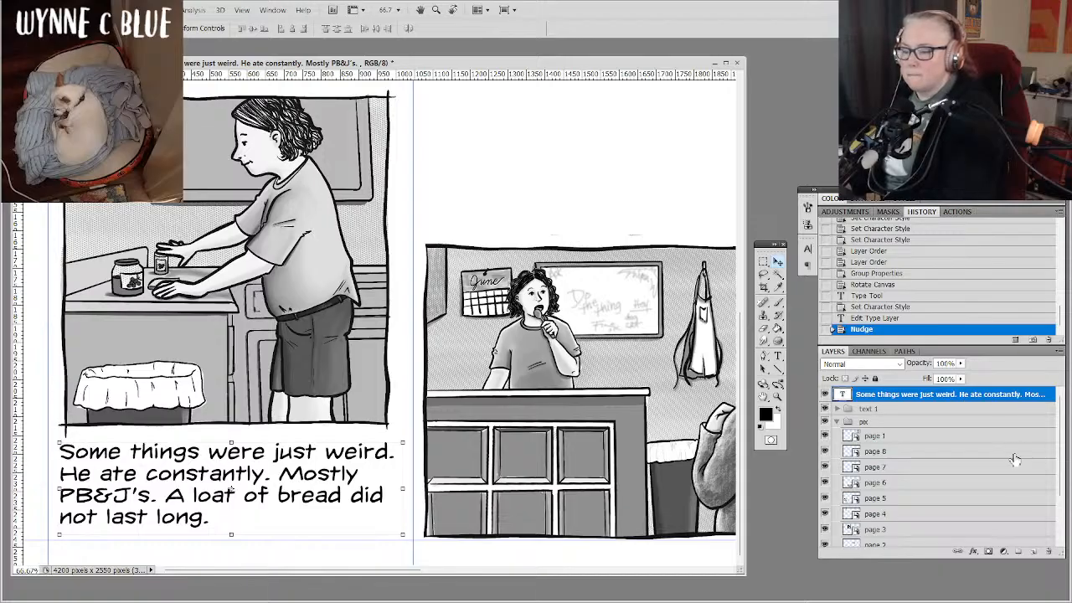
Create a new layer group named "text 2" and move the page 5 text layer into it.
{"action": "left_click", "coordinate": [1018, 552]}
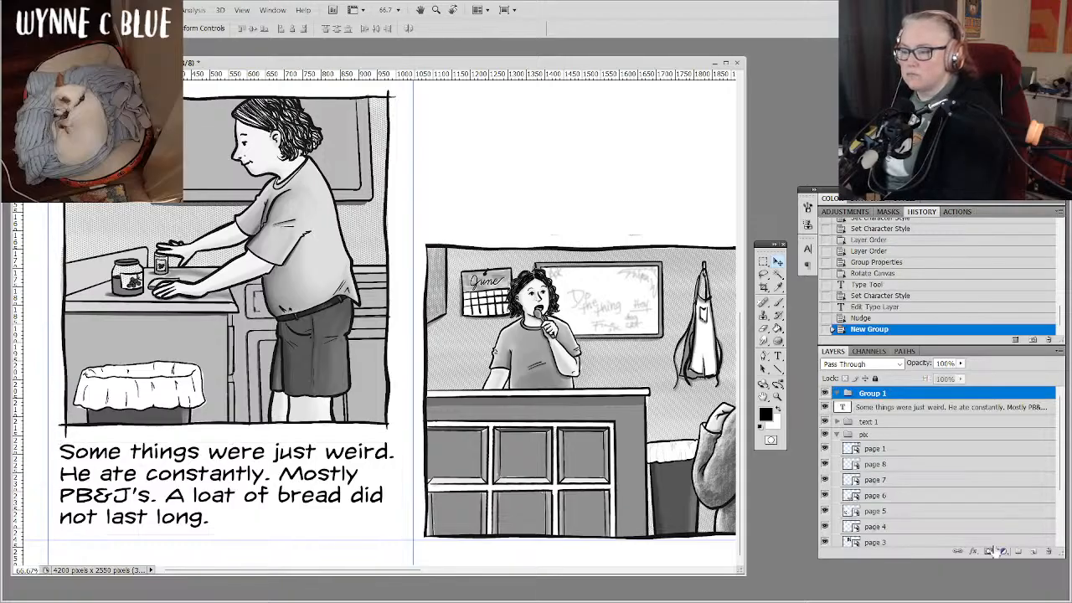
{"action": "double_click", "coordinate": [873, 393]}
{"action": "type", "text": "text"}
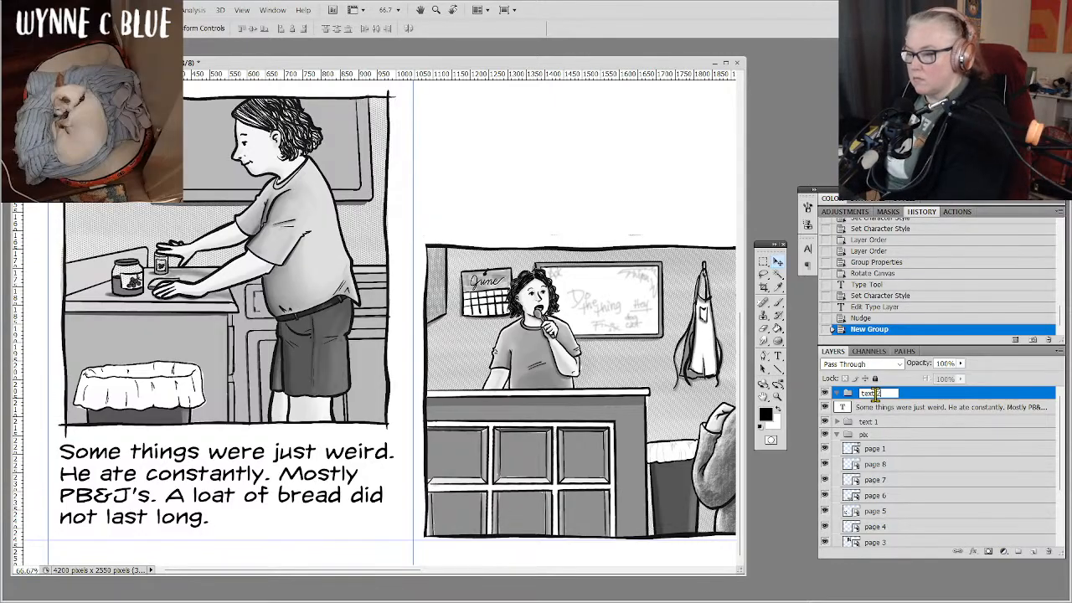
{"action": "type", "text": " 2"}
{"action": "key", "text": "Return"}
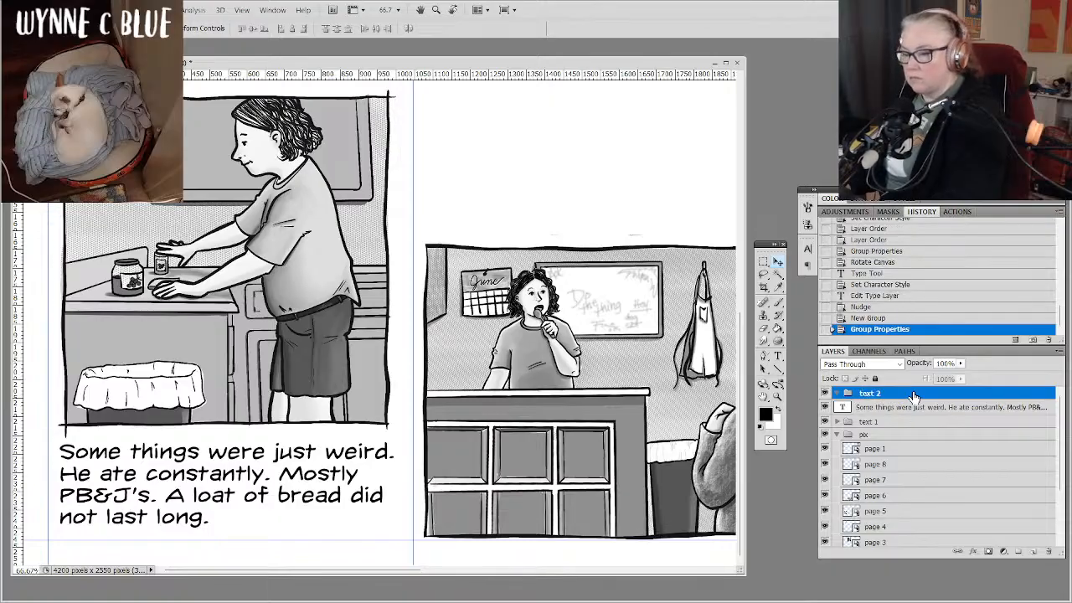
{"action": "left_click_drag", "start_coordinate": [918, 411], "coordinate": [925, 396]}
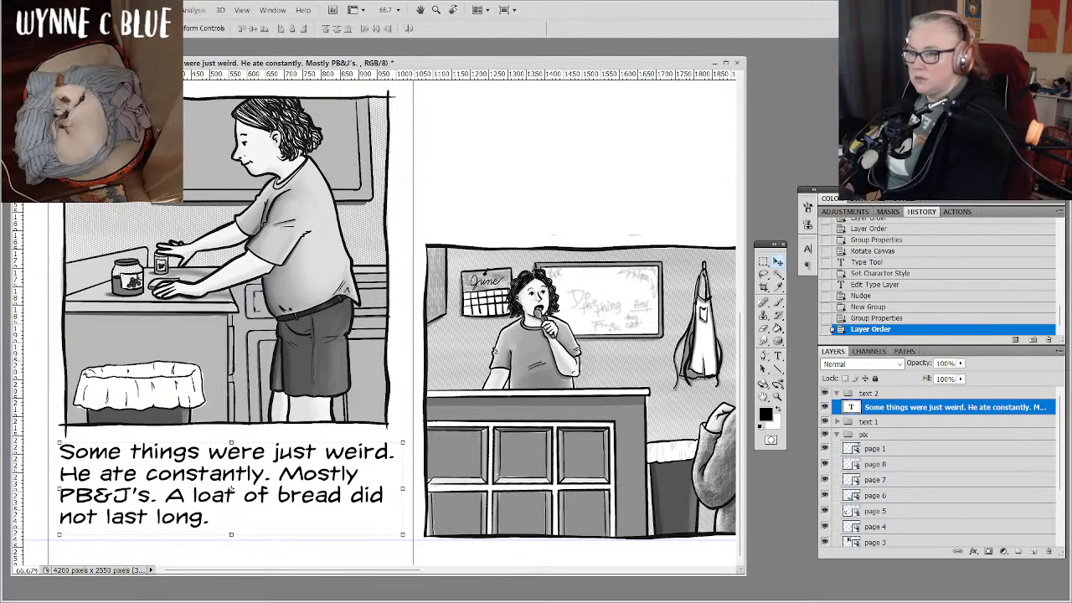
Create a paragraph text box filling the blank space above the counter drawing on the page after page 5.
{"action": "scroll", "coordinate": [376, 318], "scroll_direction": "right", "scroll_amount": 5}
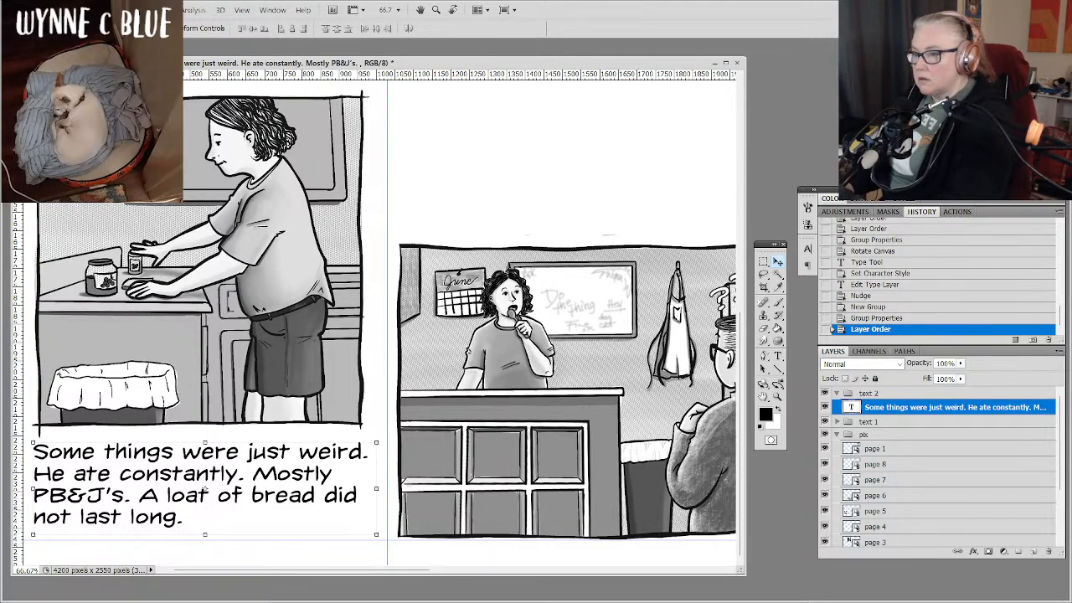
{"action": "scroll", "coordinate": [377, 318], "scroll_direction": "right", "scroll_amount": 2}
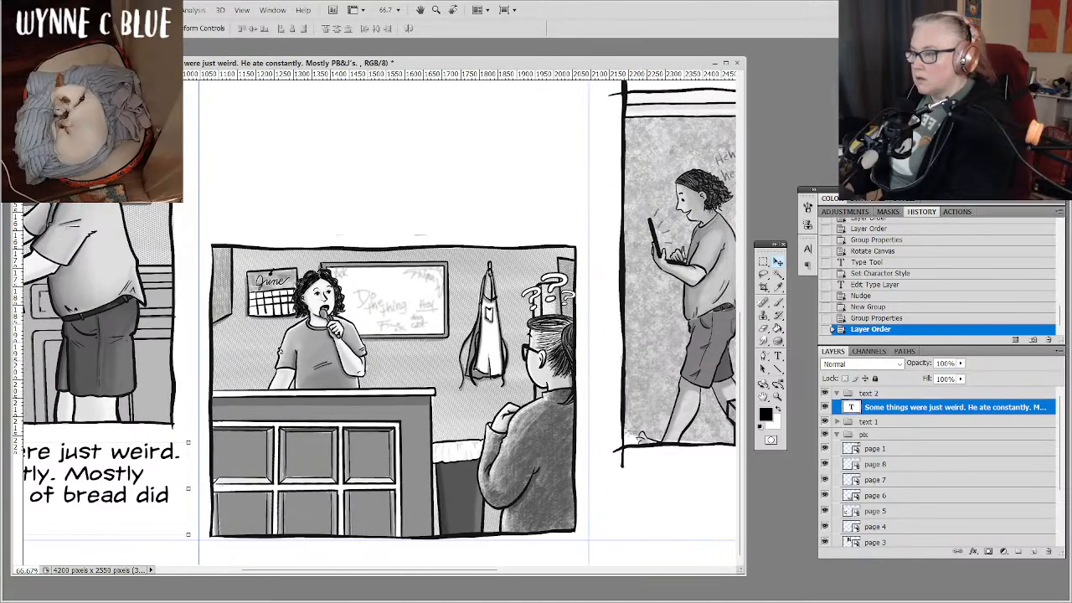
{"action": "scroll", "coordinate": [377, 318], "scroll_direction": "left", "scroll_amount": 1}
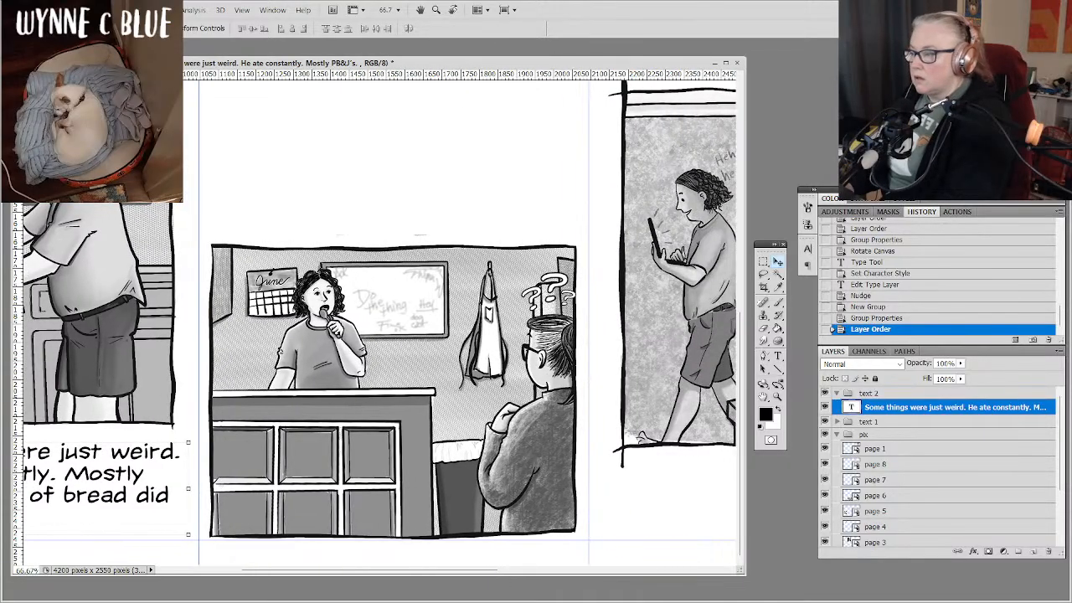
{"action": "scroll", "coordinate": [376, 318], "scroll_direction": "up", "scroll_amount": 2}
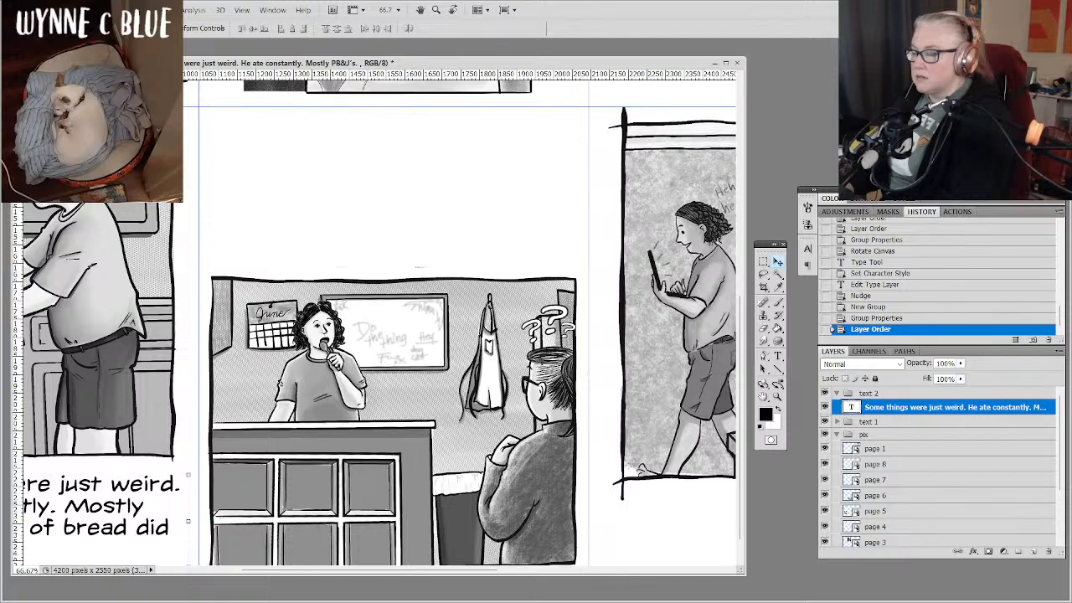
{"action": "scroll", "coordinate": [377, 318], "scroll_direction": "left", "scroll_amount": 1}
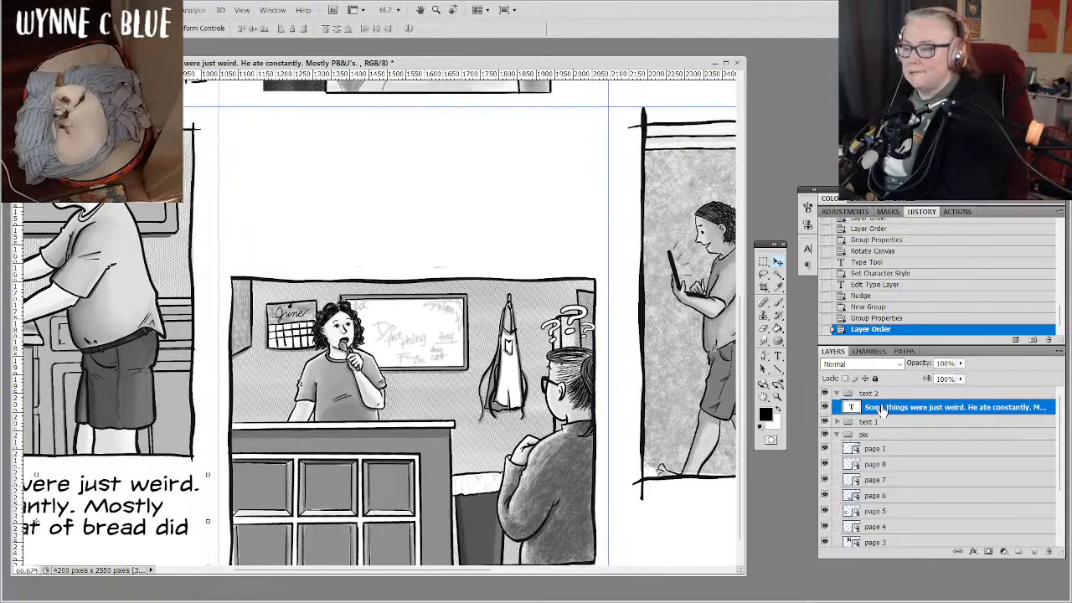
{"action": "left_click", "coordinate": [779, 356]}
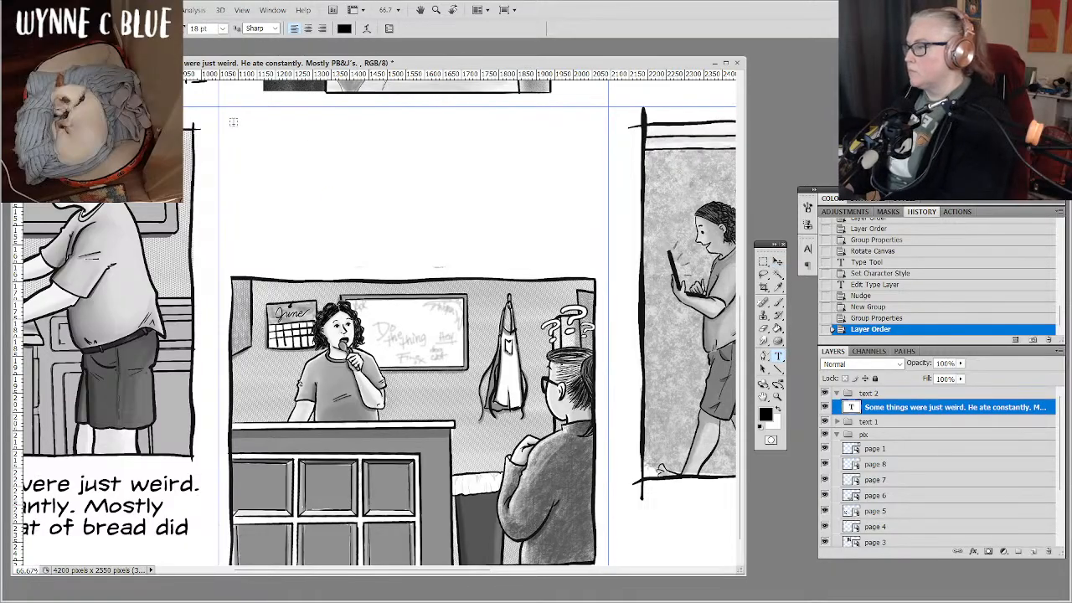
{"action": "left_click_drag", "start_coordinate": [234, 123], "coordinate": [475, 195]}
{"action": "left_click_drag", "start_coordinate": [564, 243], "coordinate": [592, 265]}
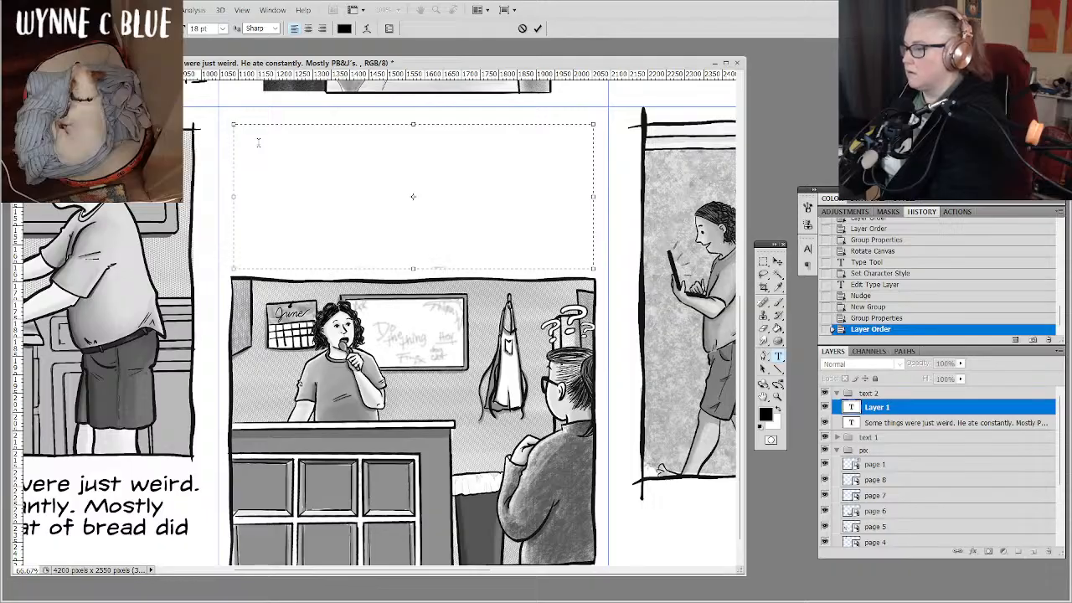
Enter "It was easily five of them a day." in the new text box above the counter drawing.
{"action": "type", "text": "It "}
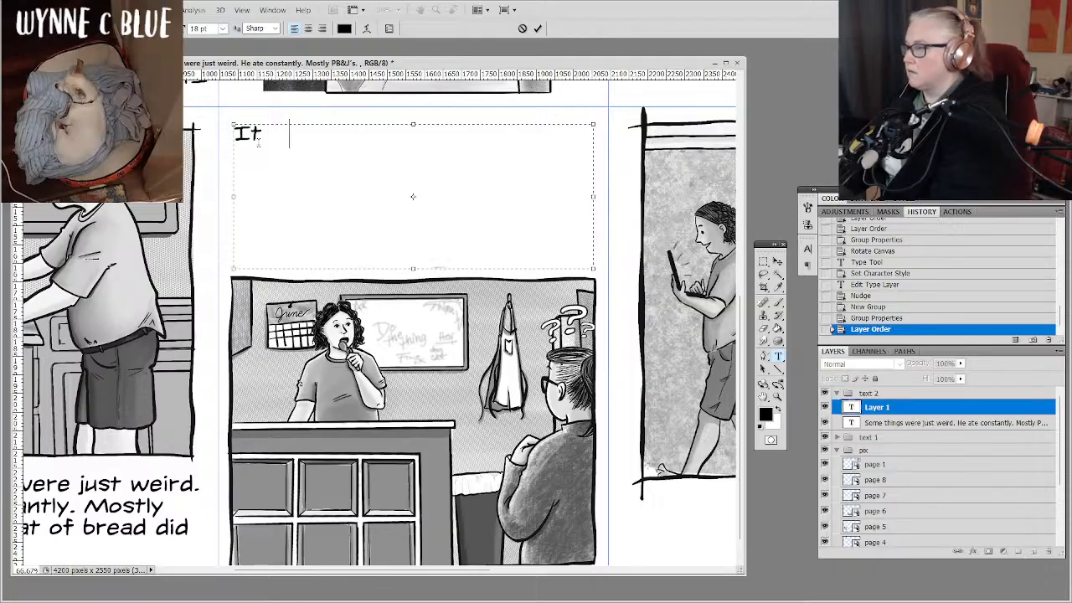
{"action": "type", "text": "was easil"}
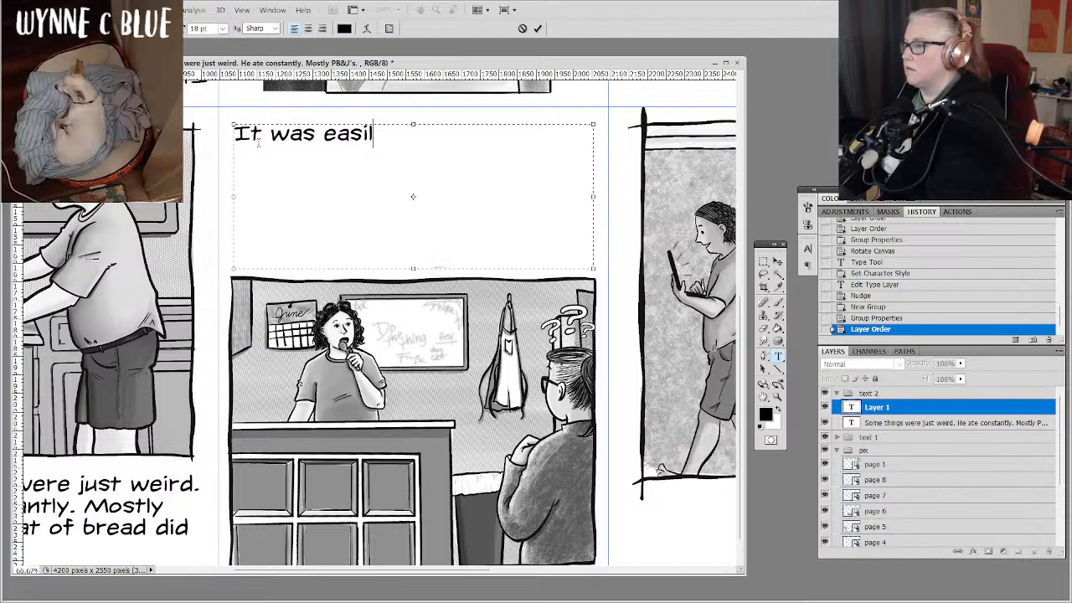
{"action": "type", "text": "y five of them "}
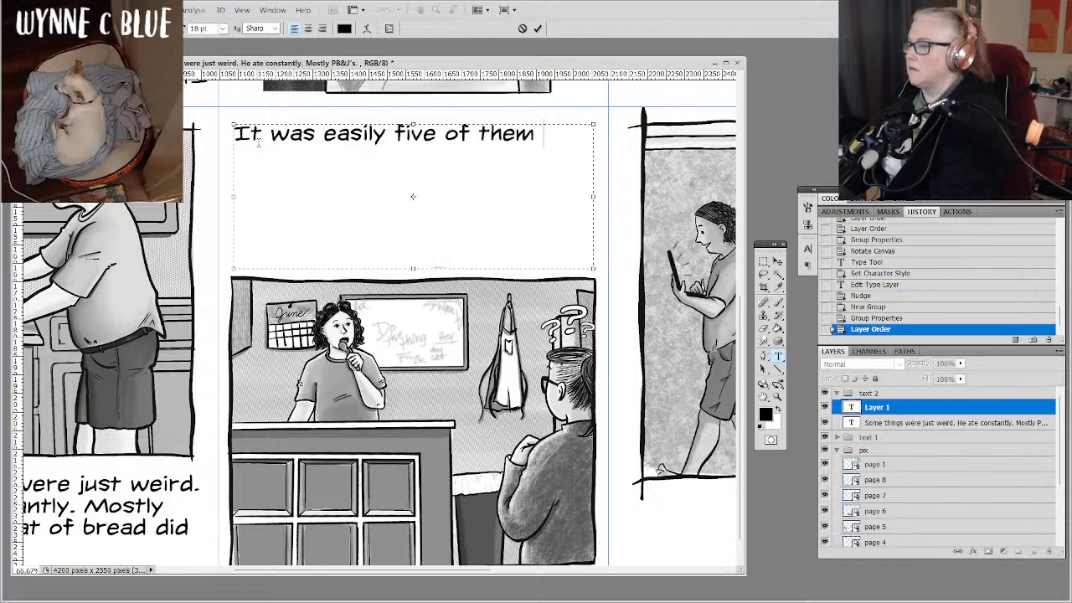
{"action": "type", "text": "a day"}
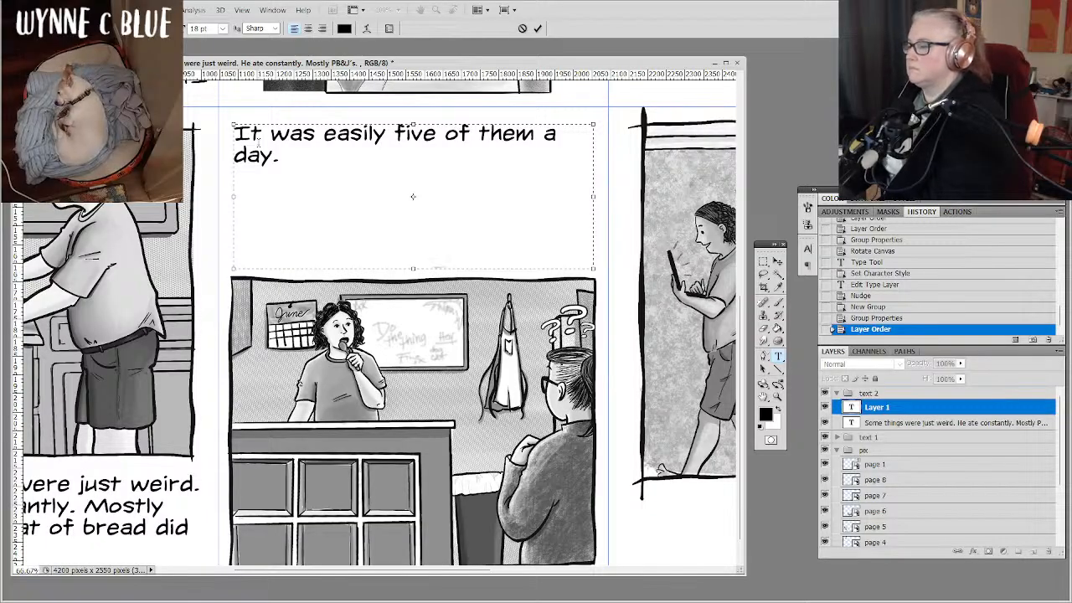
Add the start of a second sentence, worded "He surely must have".
{"action": "type", "text": ". He"}
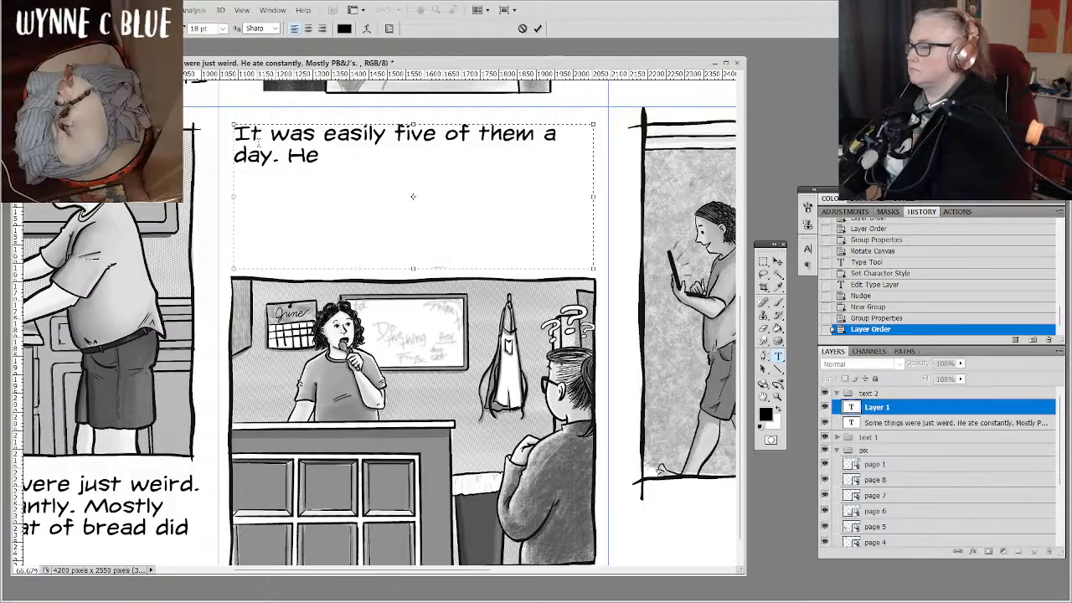
{"action": "type", "text": " must have been"}
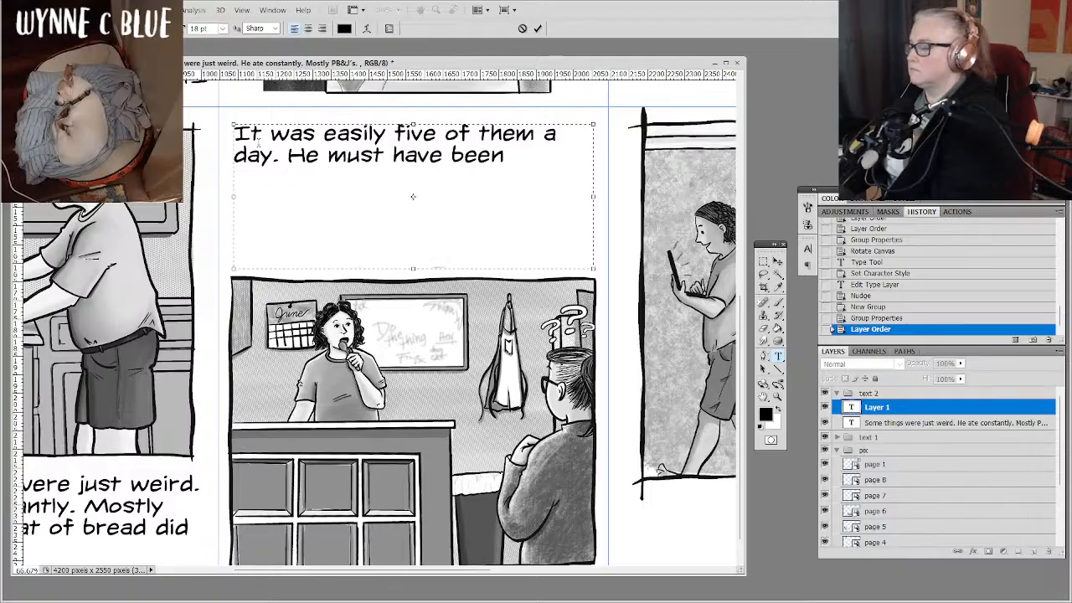
{"action": "key", "text": "BackSpace"}
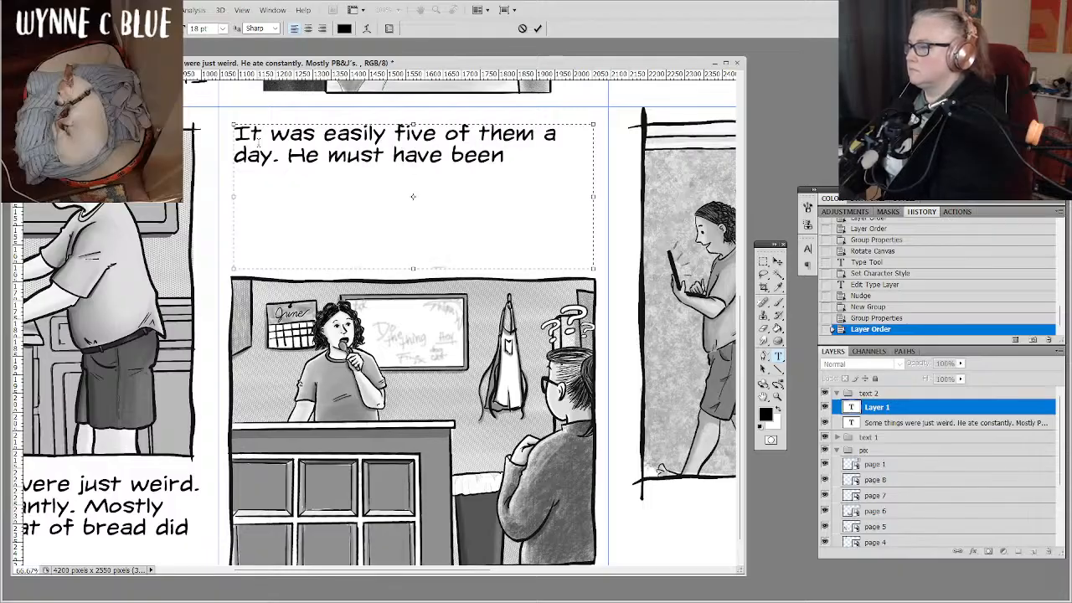
{"action": "key", "text": "BackSpace"}
{"action": "key", "text": "BackSpace"}
{"action": "key", "text": "BackSpace"}
{"action": "key", "text": "BackSpace"}
{"action": "key", "text": "BackSpace"}
{"action": "key", "text": "BackSpace"}
{"action": "key", "text": "BackSpace"}
{"action": "key", "text": "BackSpace"}
{"action": "key", "text": "BackSpace"}
{"action": "key", "text": "BackSpace"}
{"action": "key", "text": "BackSpace"}
{"action": "key", "text": "BackSpace"}
{"action": "key", "text": "BackSpace"}
{"action": "key", "text": "BackSpace"}
{"action": "key", "text": "BackSpace"}
{"action": "type", "text": "su"}
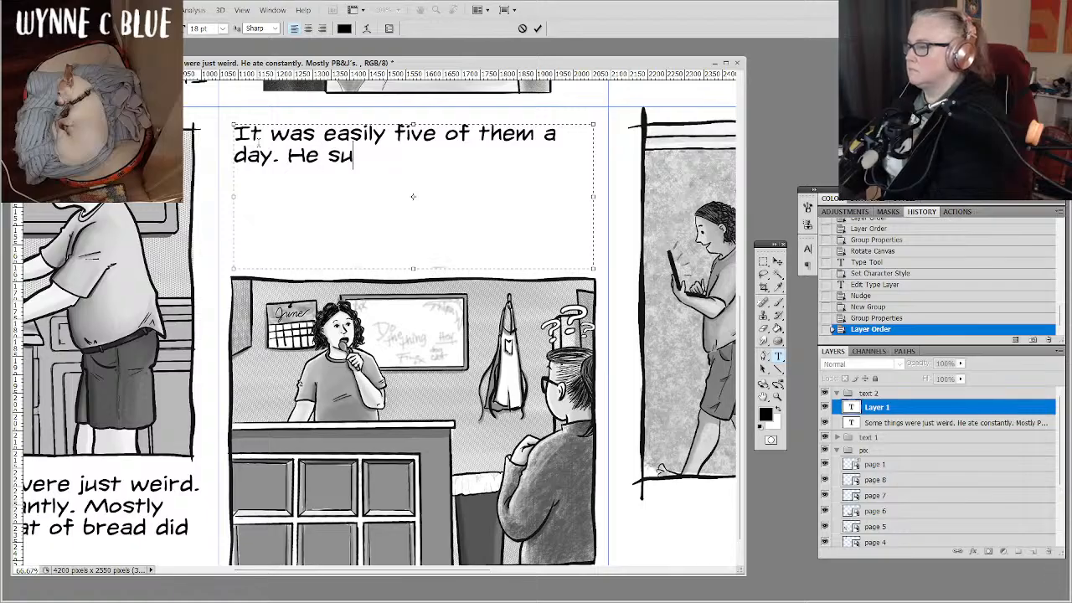
{"action": "type", "text": "rely must h"}
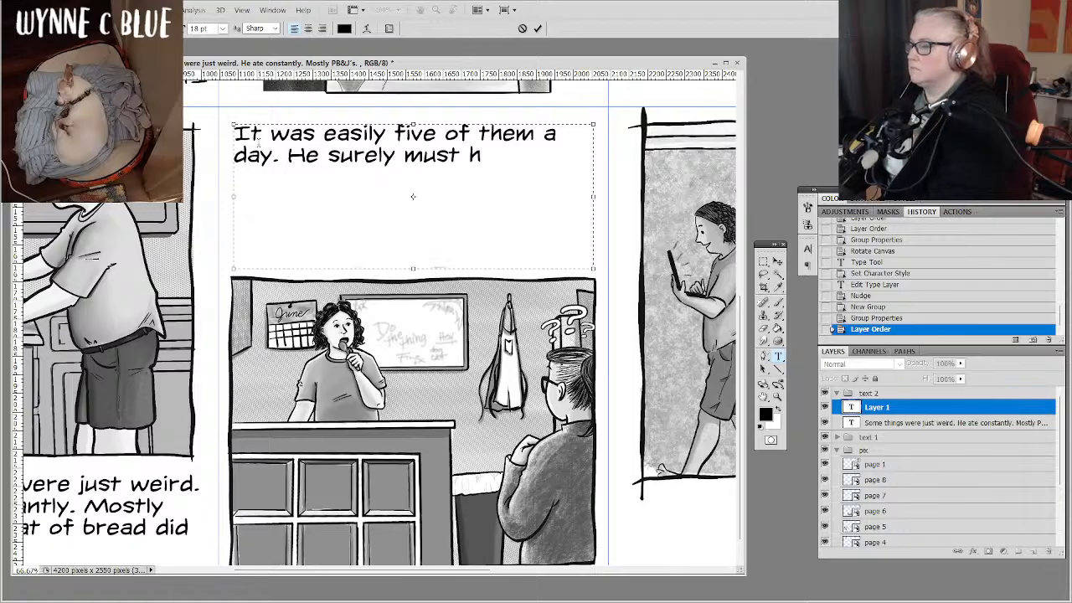
{"action": "key", "text": "BackSpace"}
{"action": "type", "text": "have"}
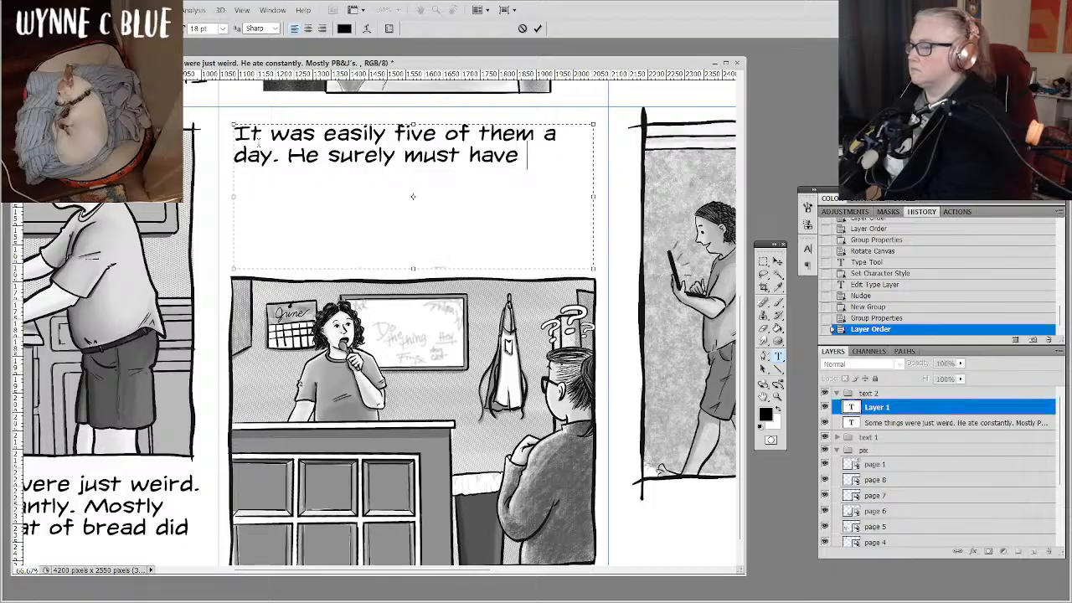
Replace "have" in the second sentence with "be tired of them by now, right?" and add "No.".
{"action": "key", "text": "BackSpace"}
{"action": "key", "text": "BackSpace"}
{"action": "key", "text": "BackSpace"}
{"action": "key", "text": "BackSpace"}
{"action": "key", "text": "BackSpace"}
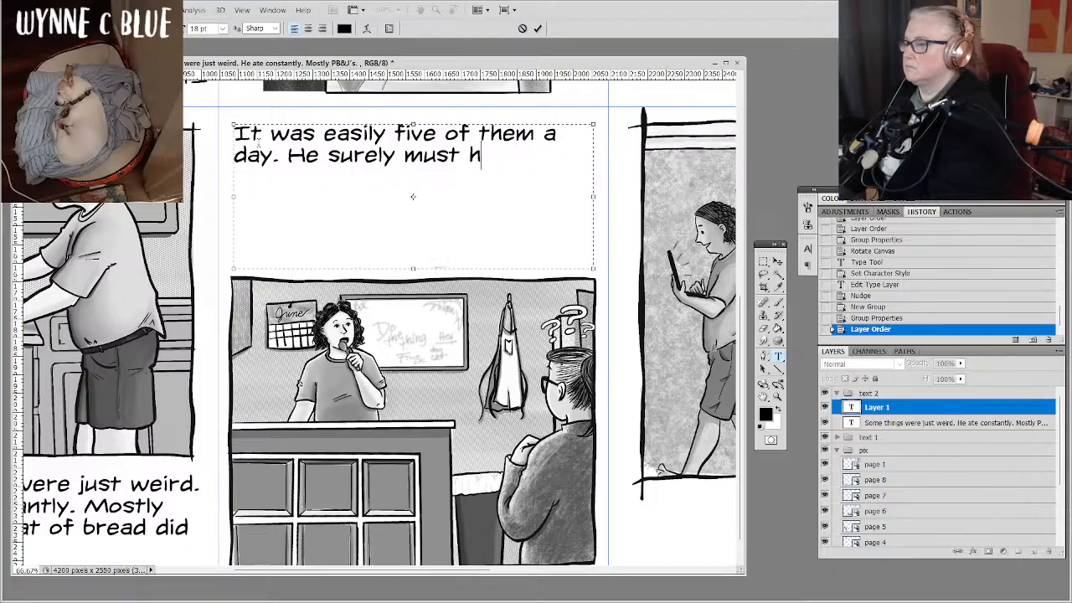
{"action": "type", "text": "be"}
{"action": "key", "text": "BackSpace"}
{"action": "key", "text": "BackSpace"}
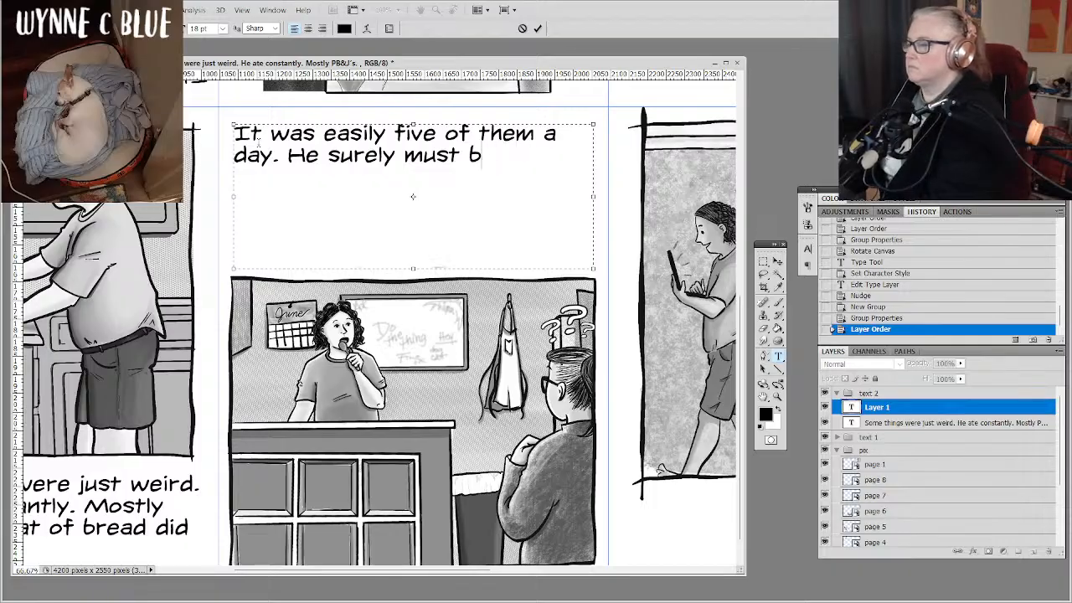
{"action": "type", "text": "be tire"}
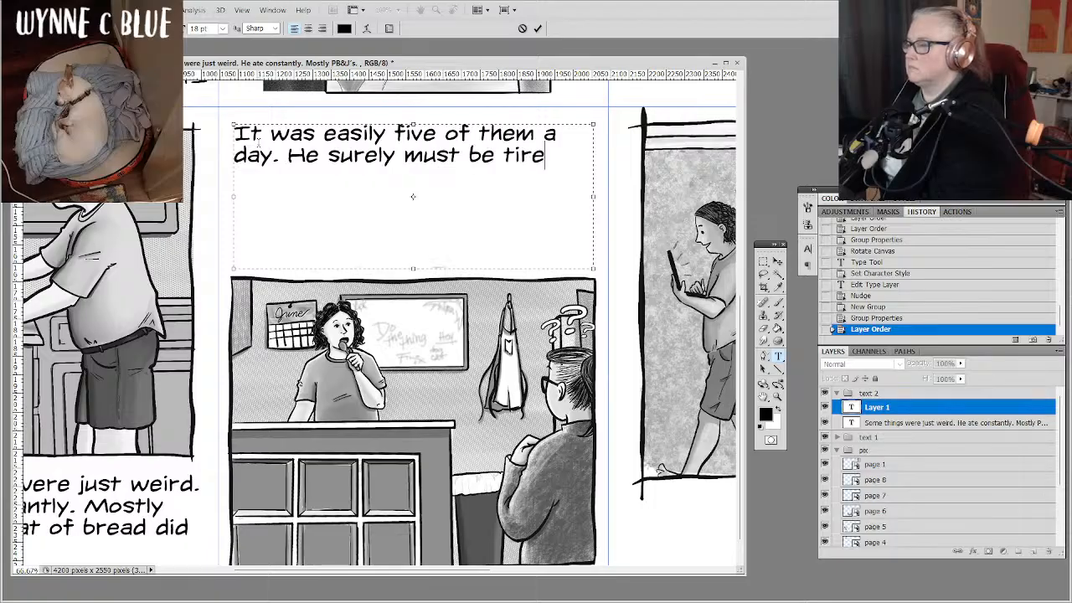
{"action": "type", "text": "d ot"}
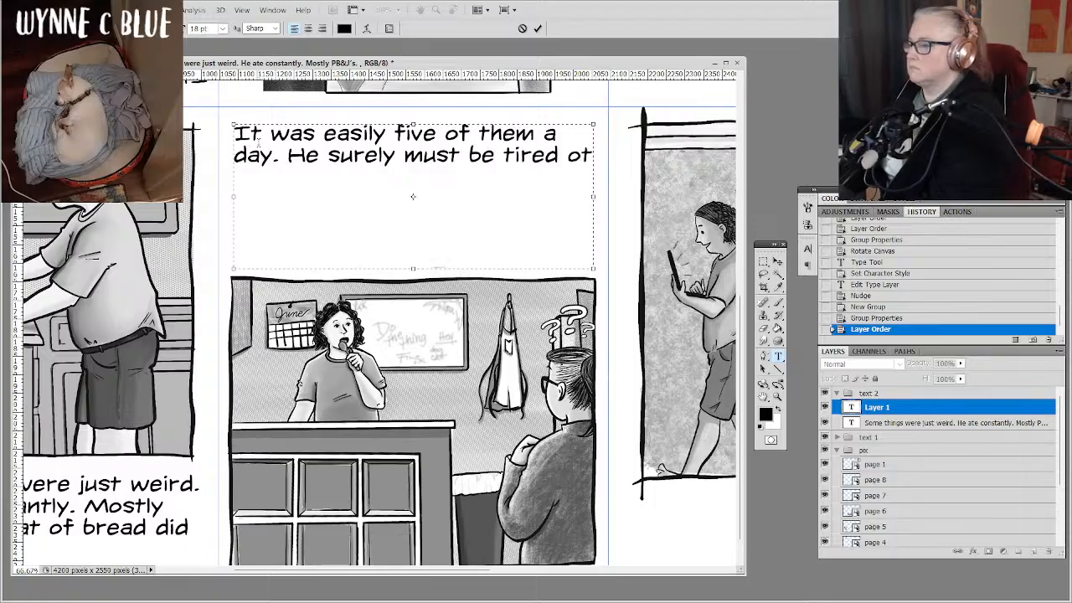
{"action": "key", "text": "BackSpace"}
{"action": "type", "text": "f them "}
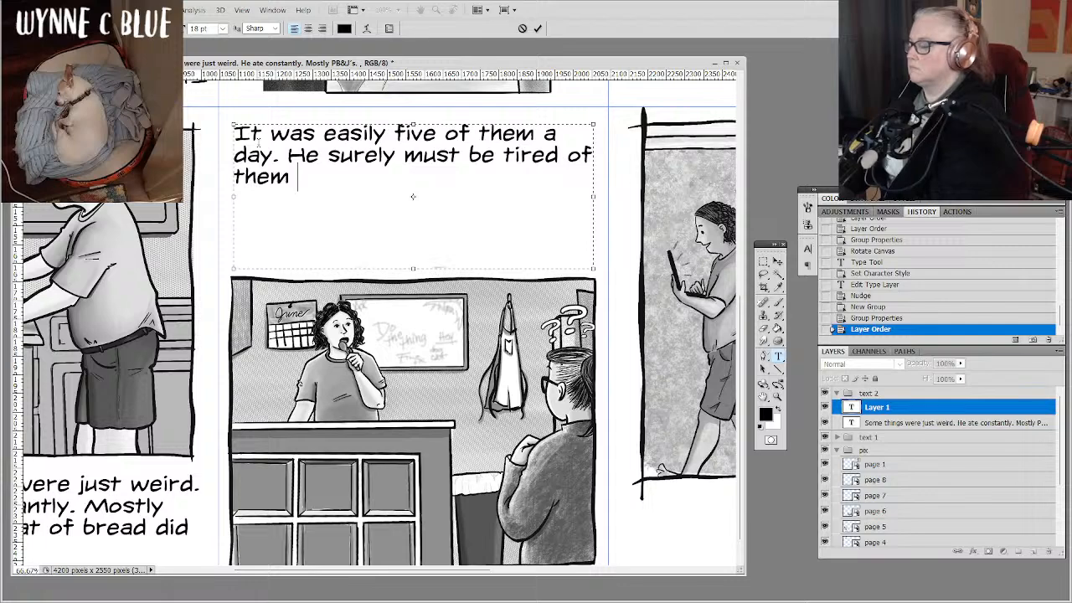
{"action": "type", "text": "b y now"}
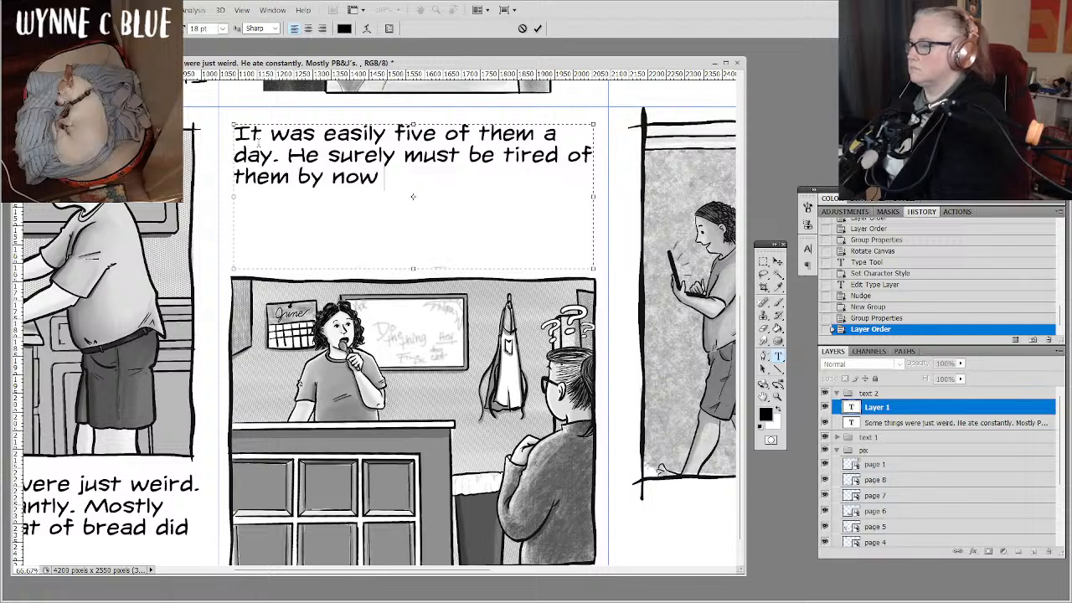
{"action": "type", "text": ", right?"}
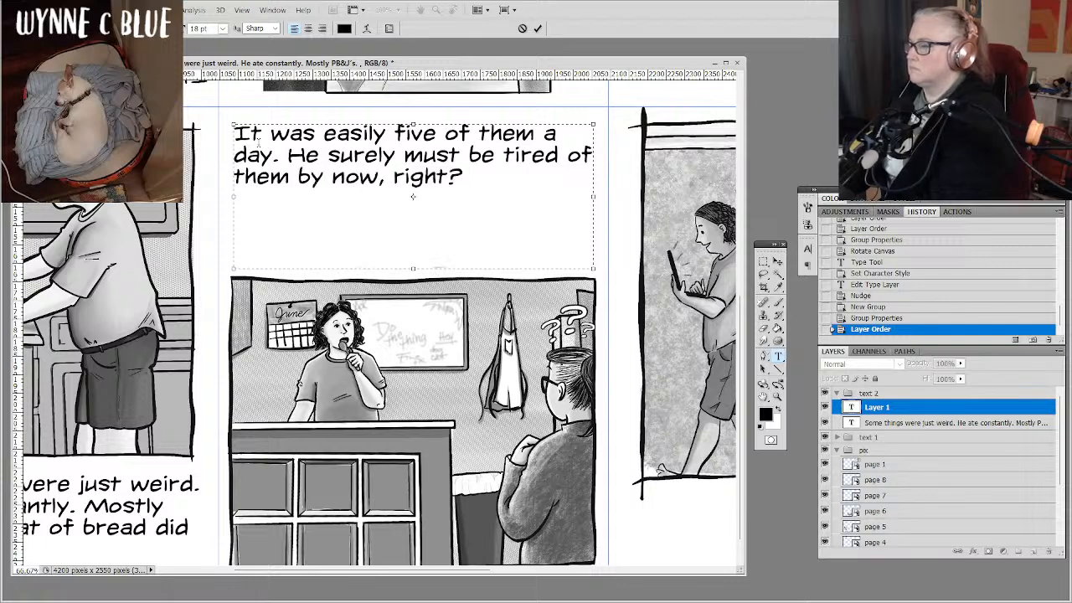
{"action": "type", "text": " No."}
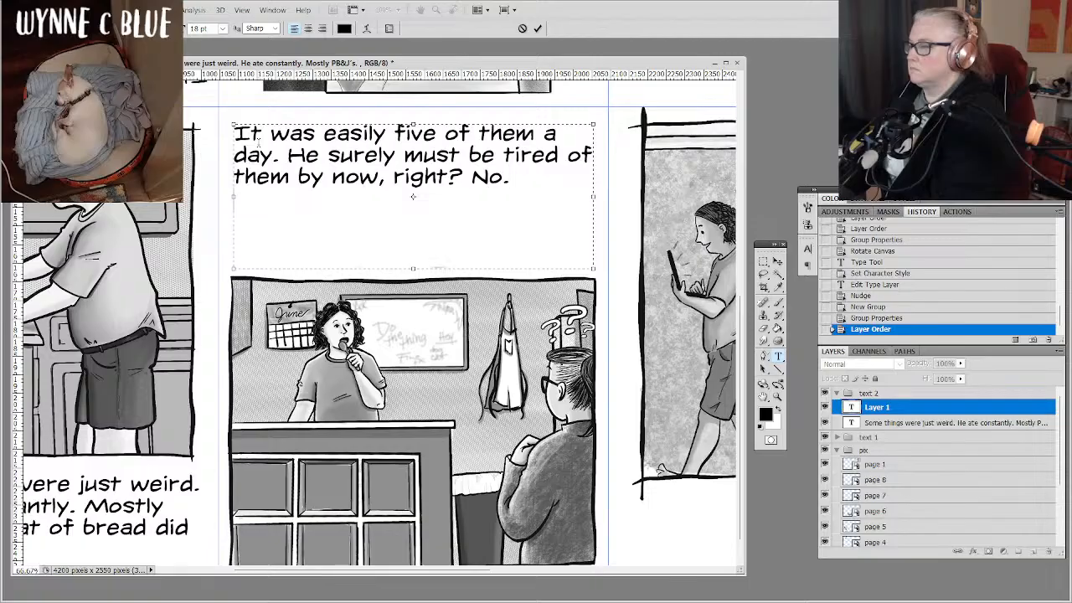
Start a new line in the text above the counter drawing with the opening quote "I dunno, they're just easy to make".
{"action": "key", "text": "Return"}
{"action": "type", "text": "\""}
{"action": "type", "text": "I dunno"}
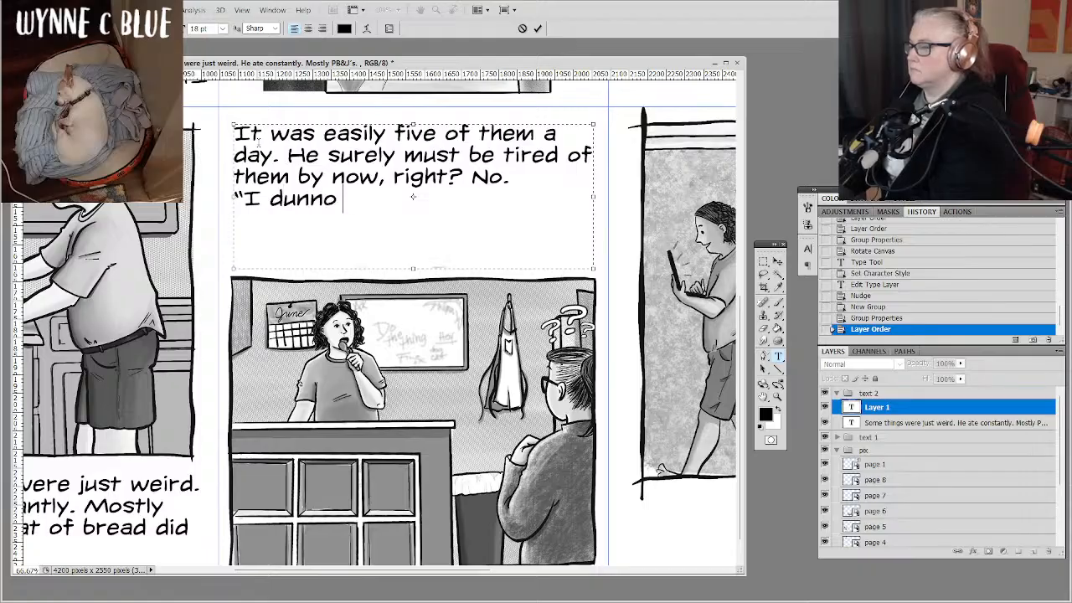
{"action": "type", "text": ", they're jus"}
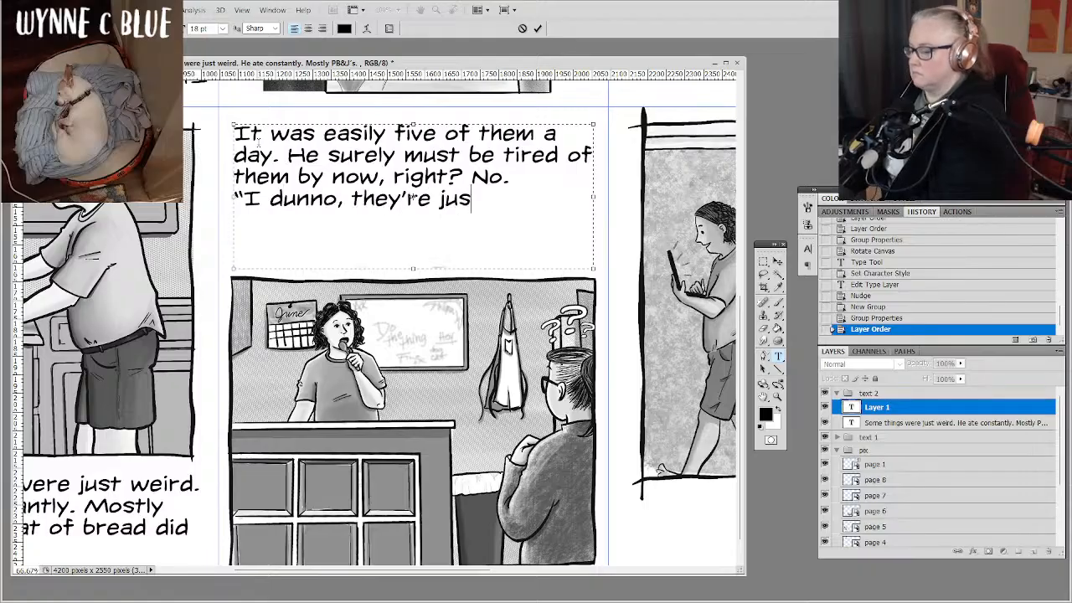
{"action": "type", "text": "t easy"}
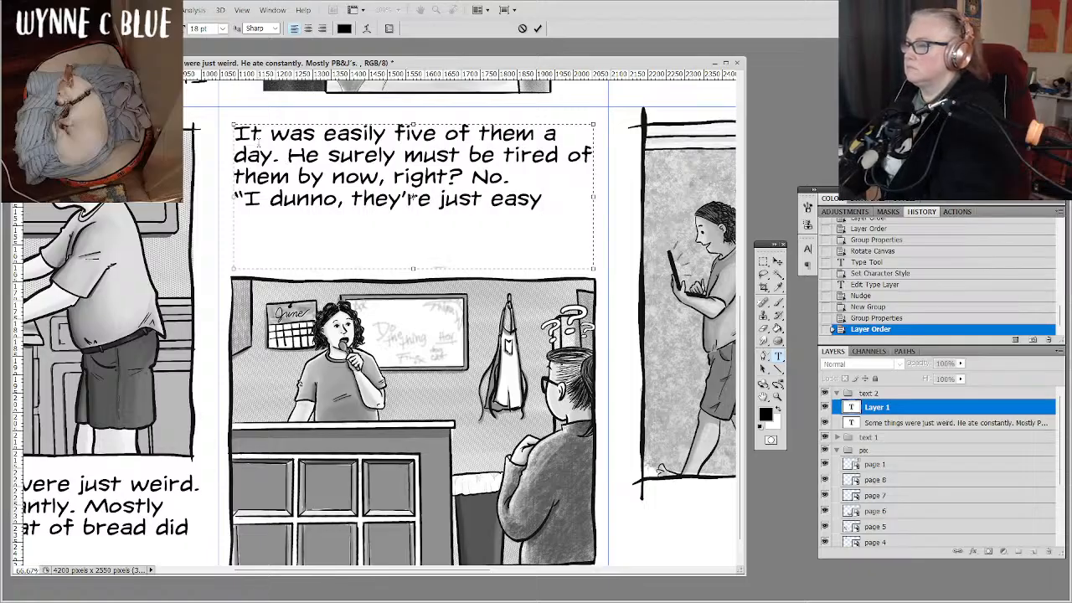
{"action": "type", "text": " to make"}
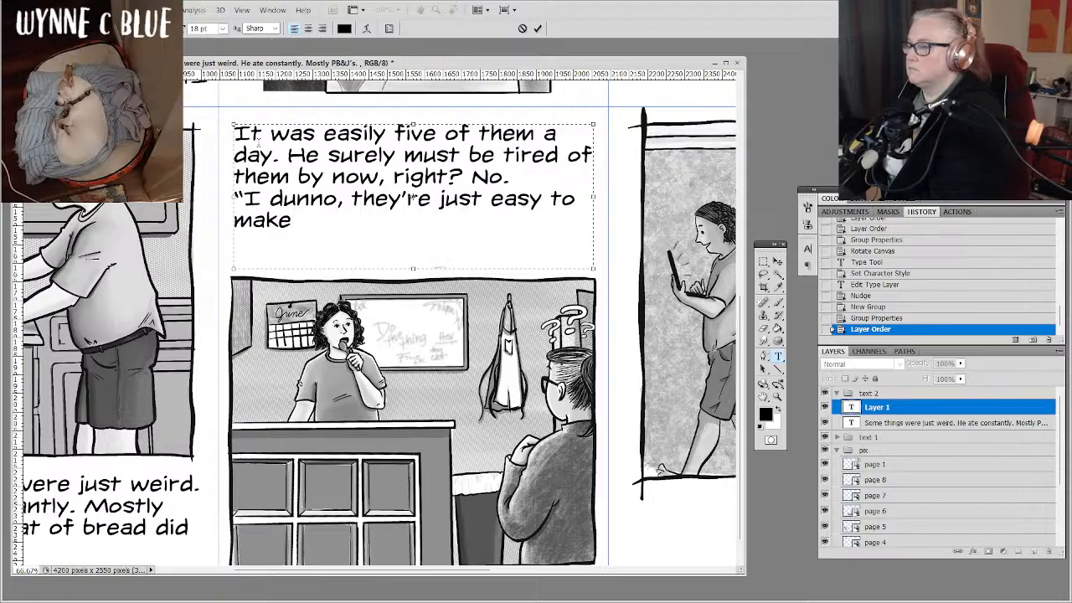
{"action": "type", "text": " and I "}
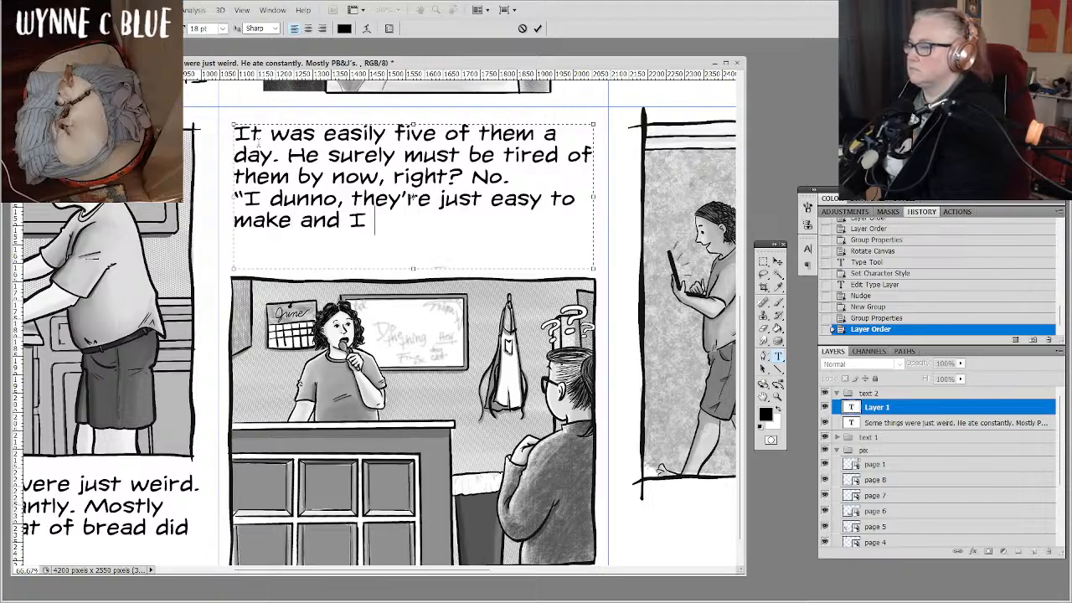
{"action": "type", "text": "like 'am"}
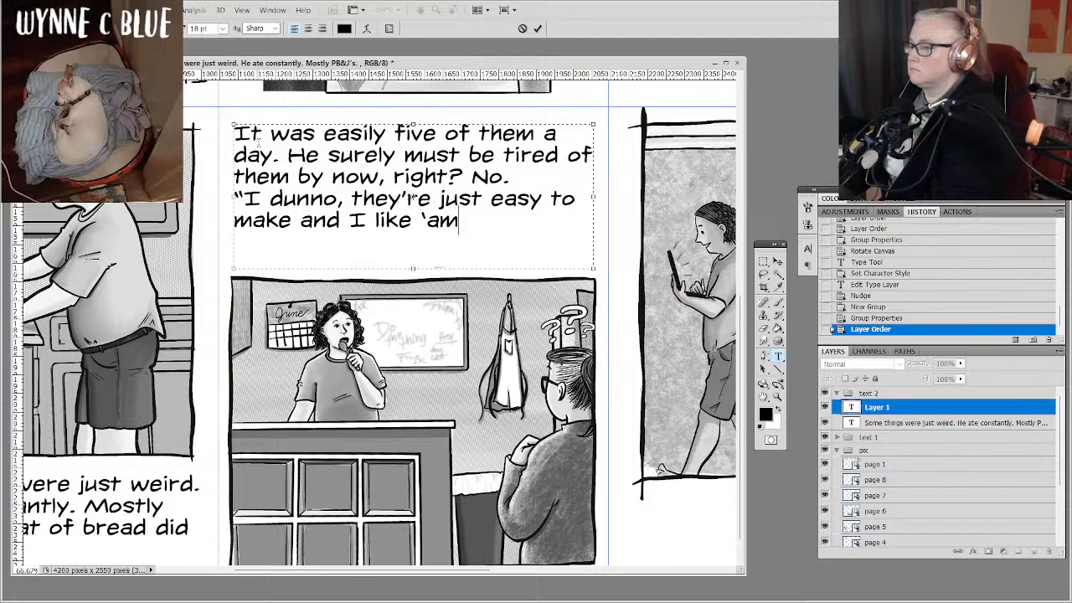
Continue the quote with "and I like 'em," ending it with a comma and a closing quotation mark.
{"action": "key", "text": "BackSpace"}
{"action": "key", "text": "BackSpace"}
{"action": "type", "text": "em"}
{"action": "type", "text": "\""}
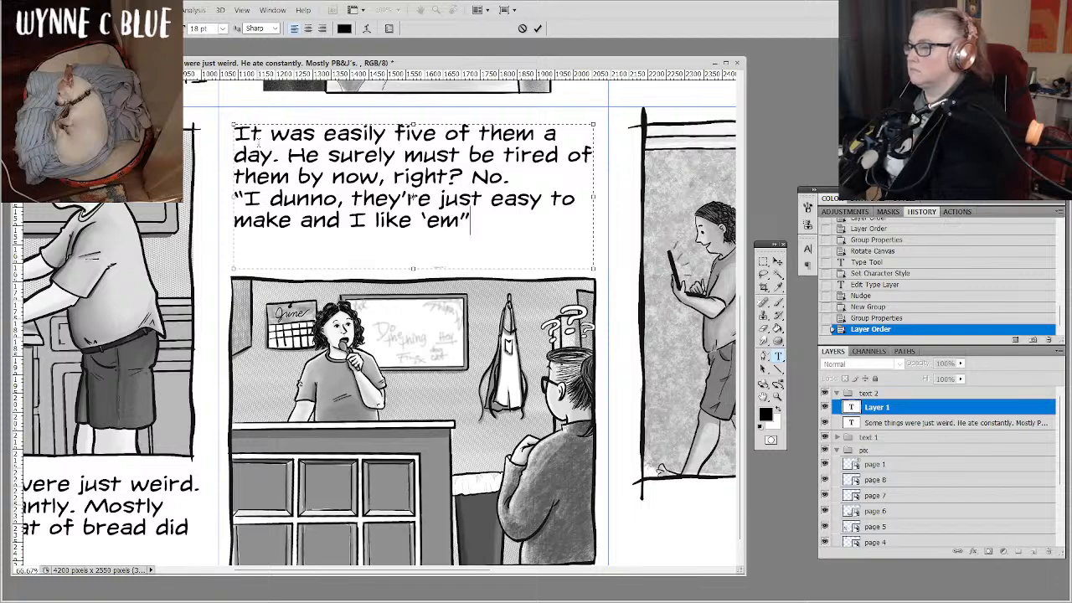
{"action": "key", "text": "BackSpace"}
{"action": "type", "text": ",\""}
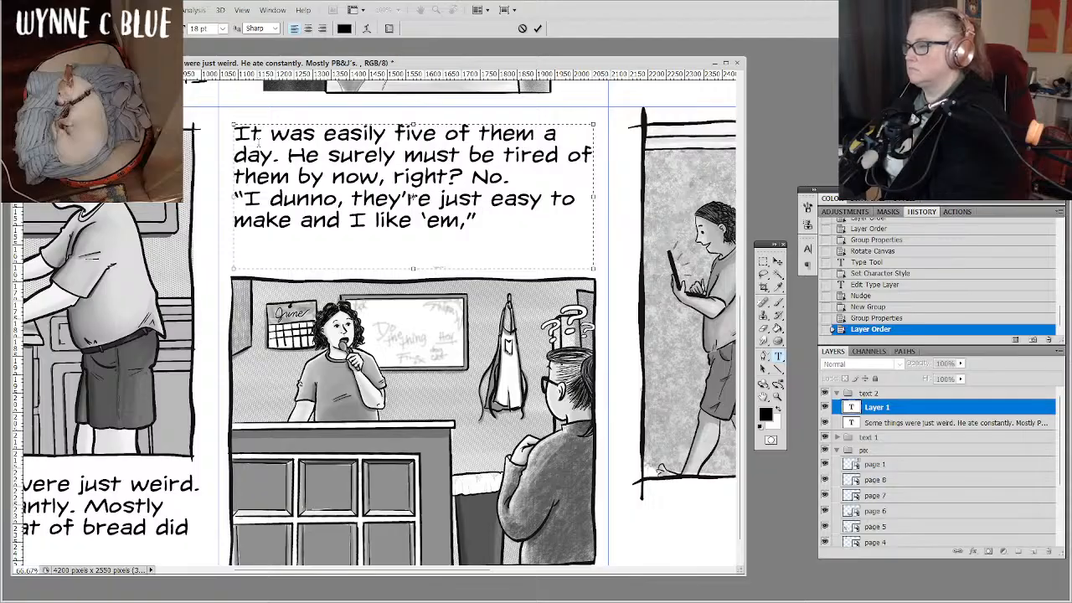
{"action": "type", "text": " he’"}
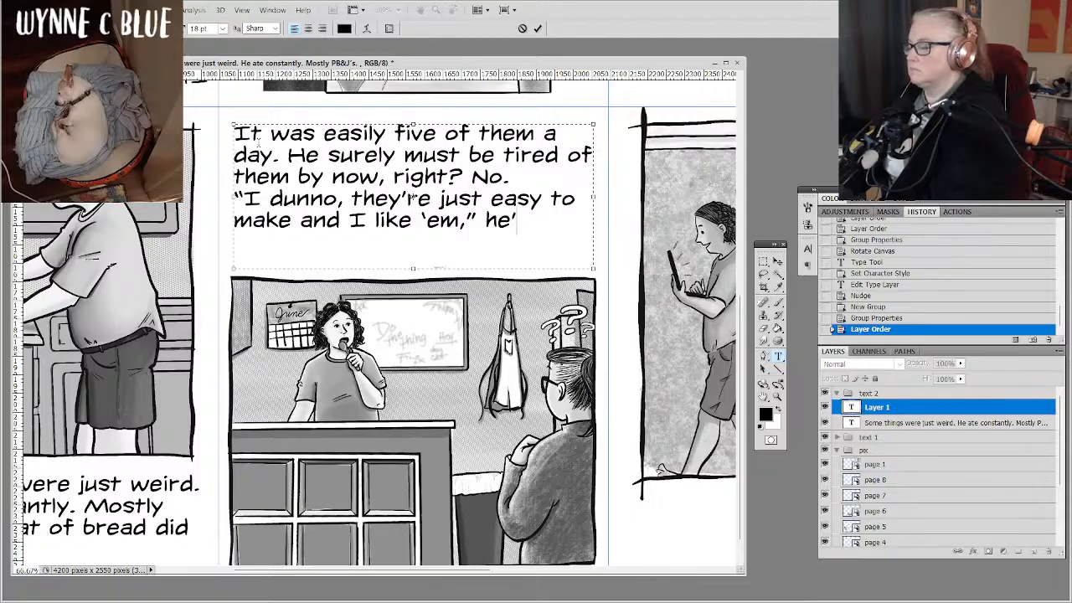
{"action": "type", "text": "'d say a"}
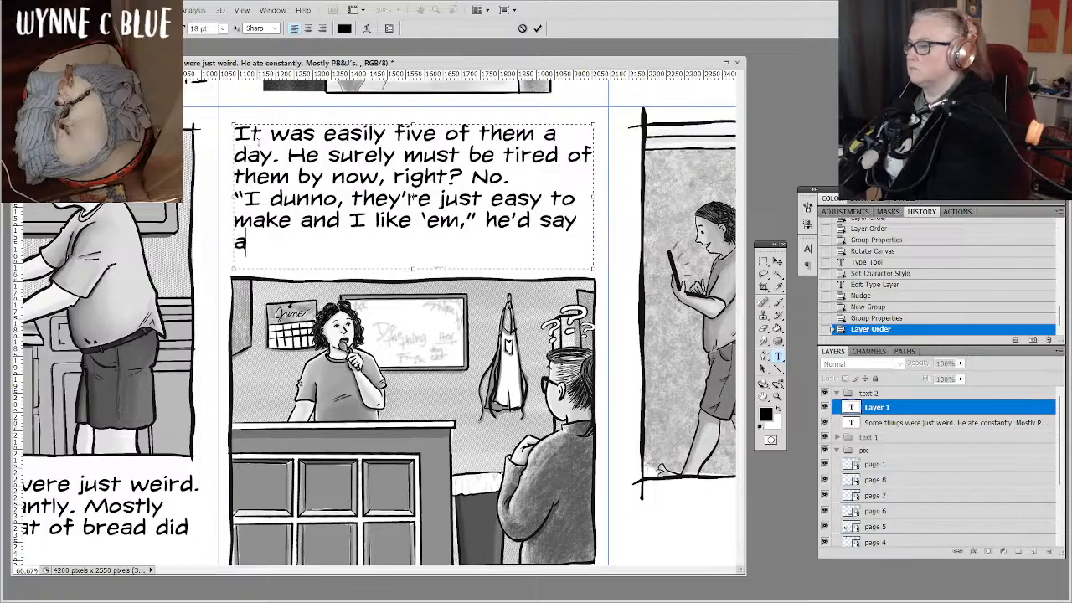
{"action": "type", "text": "nd shrug"}
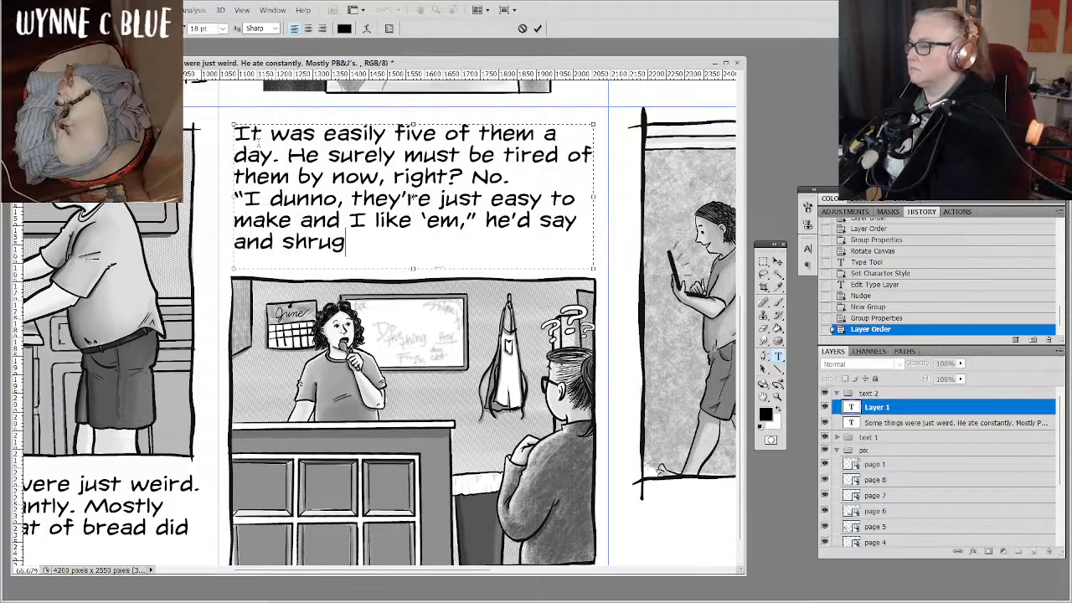
{"action": "type", "text": ". Jack corrected this"}
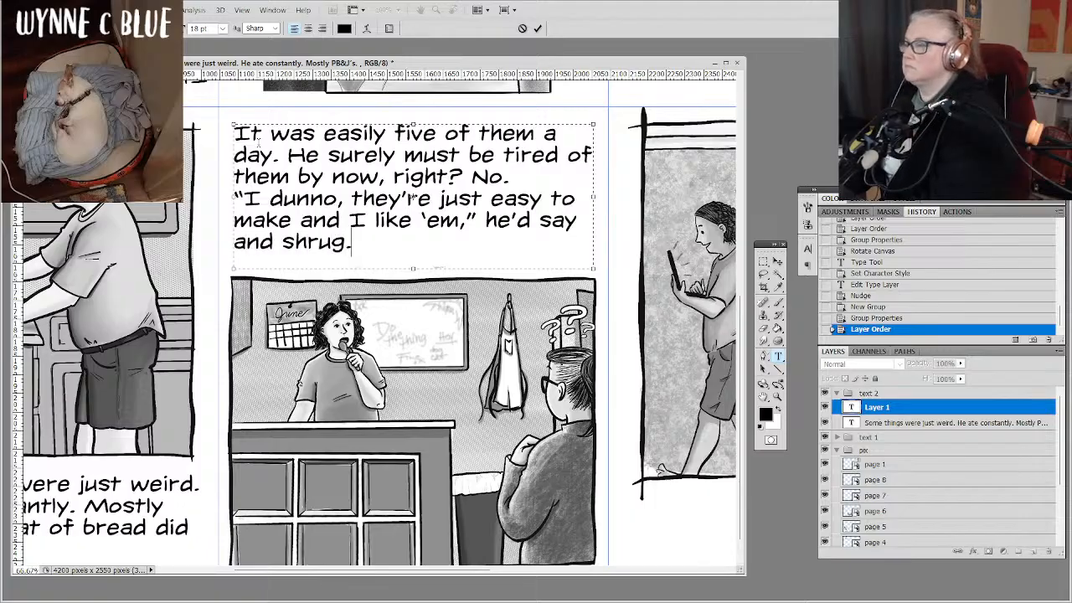
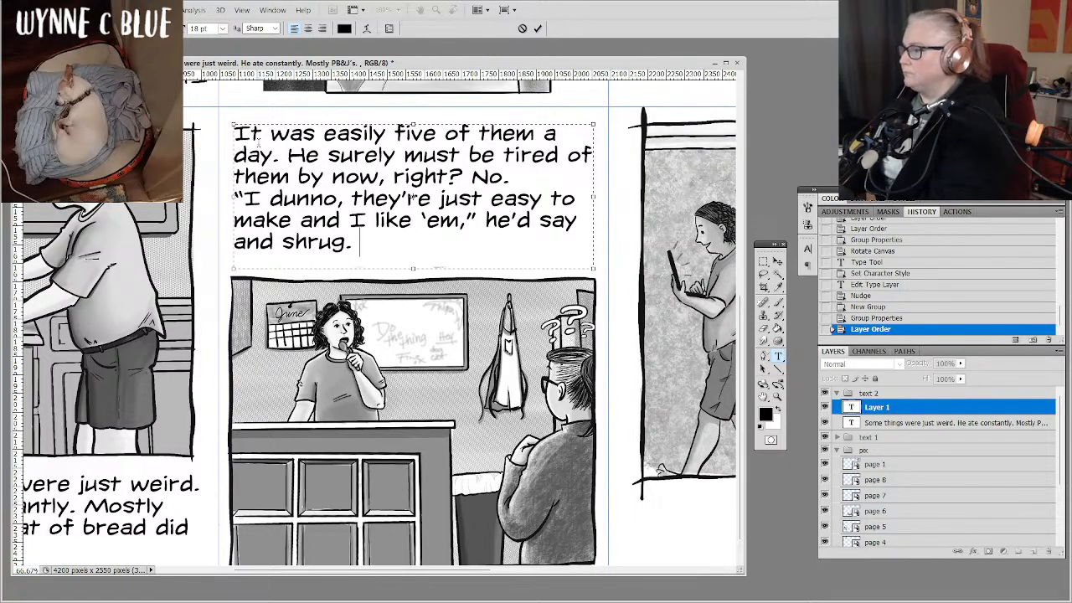
Add a sentence with the character's name and "corrected this, and now he also eates turkey sandwiches.", lengthening the text box to fit.
{"action": "type", "text": "Jack "}
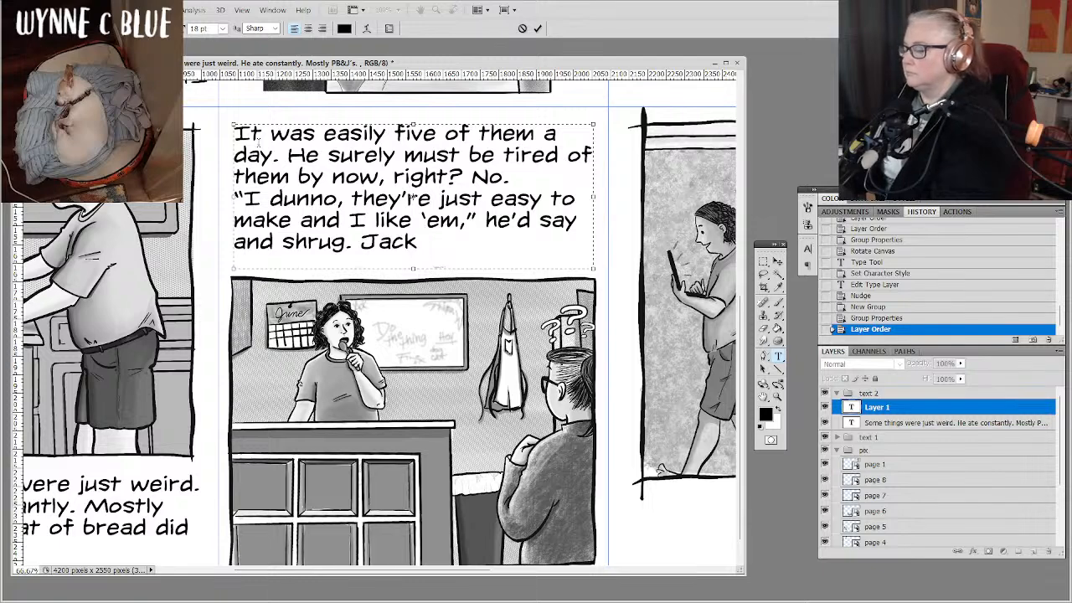
{"action": "type", "text": "corrected "}
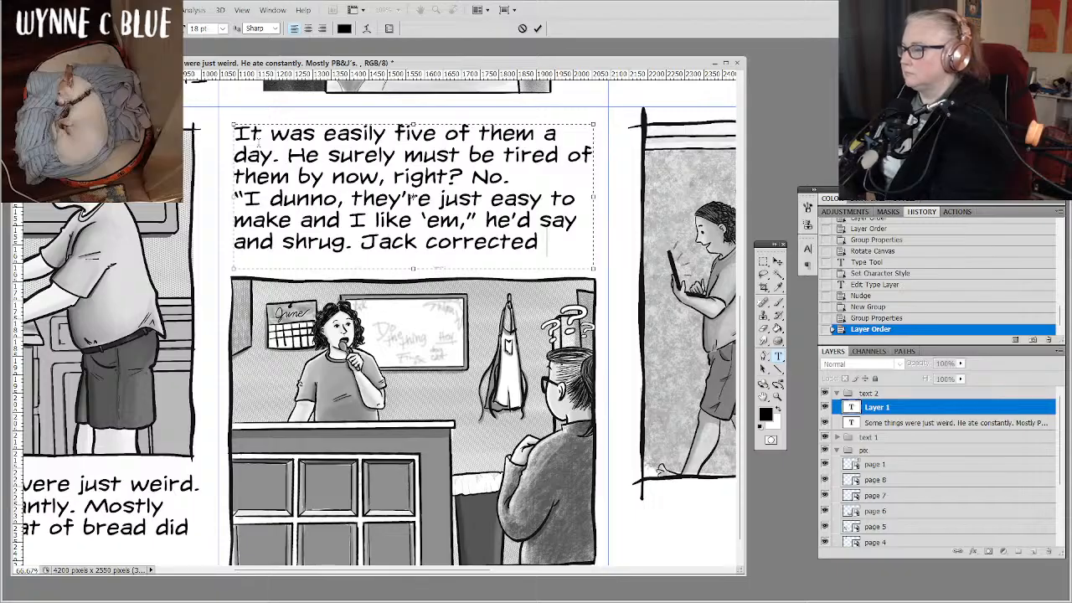
{"action": "type", "text": "this"}
{"action": "key", "text": "BackSpace"}
{"action": "key", "text": "BackSpace"}
{"action": "key", "text": "BackSpace"}
{"action": "key", "text": "BackSpace"}
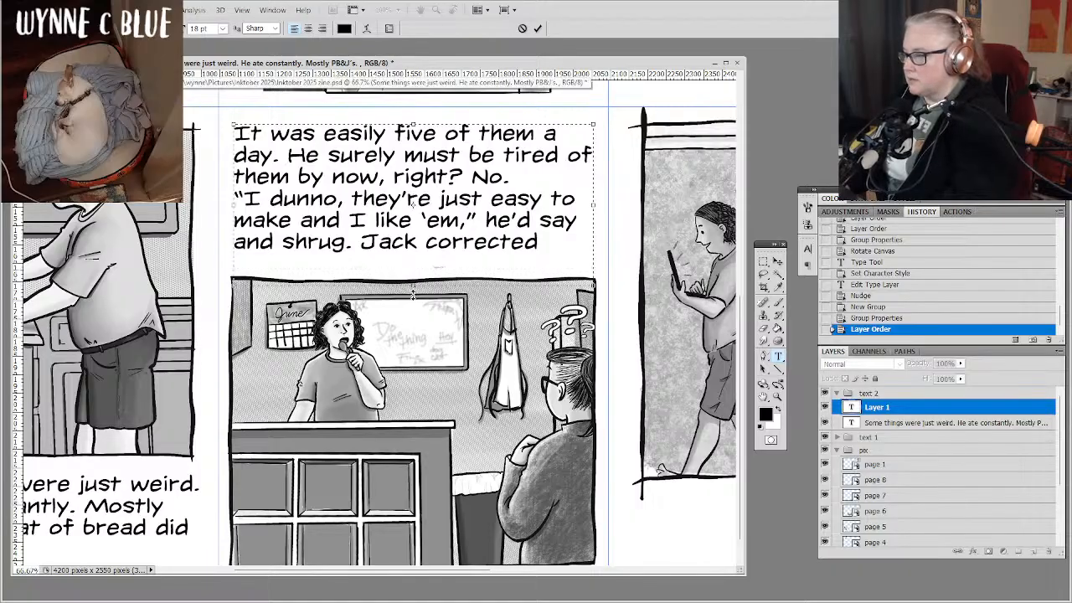
{"action": "type", "text": "this, and now he also eates turkey sandwoches."}
{"action": "left_click_drag", "start_coordinate": [416, 324], "coordinate": [416, 315]}
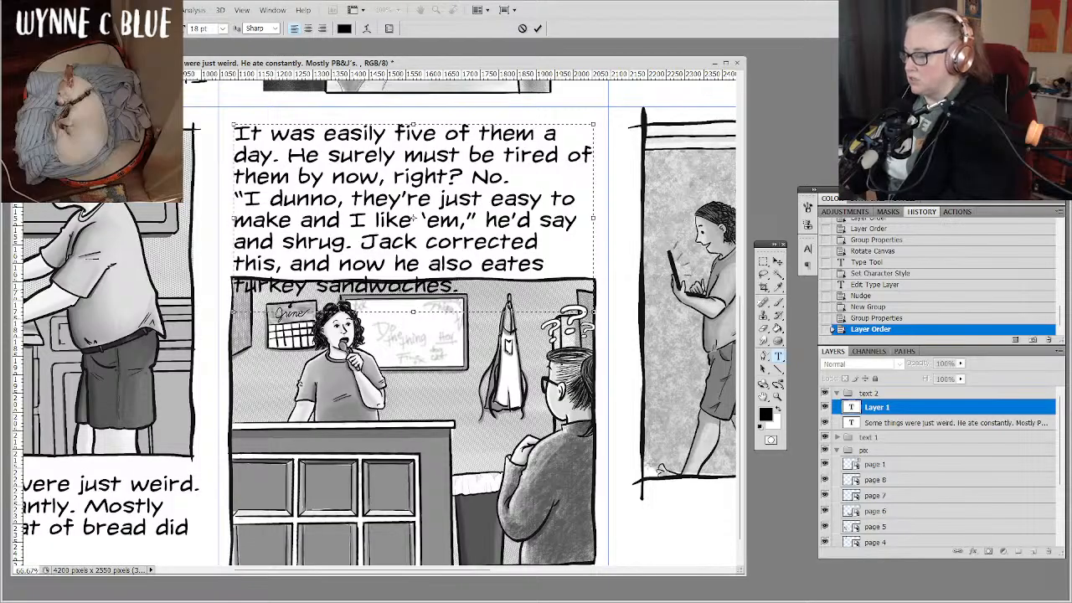
{"action": "key", "text": "BackSpace"}
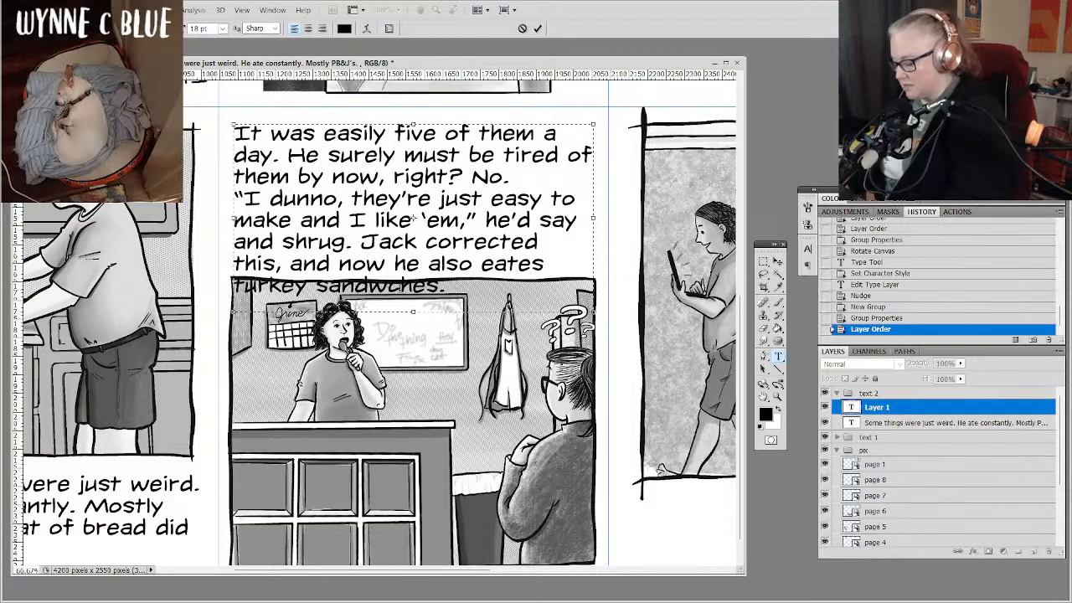
{"action": "type", "text": "i"}
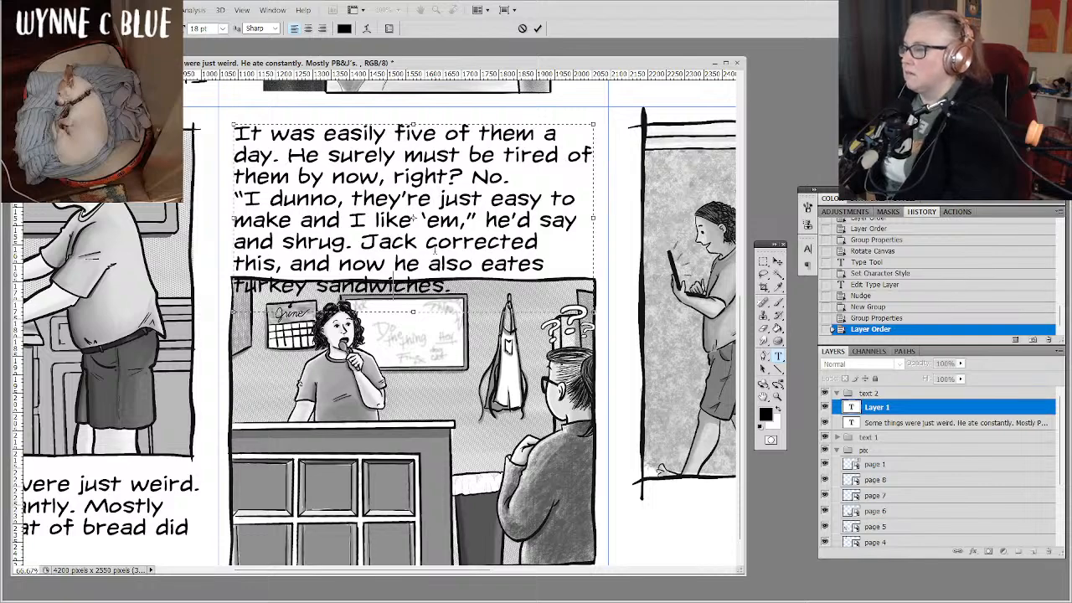
{"action": "key", "text": "ctrl+Return"}
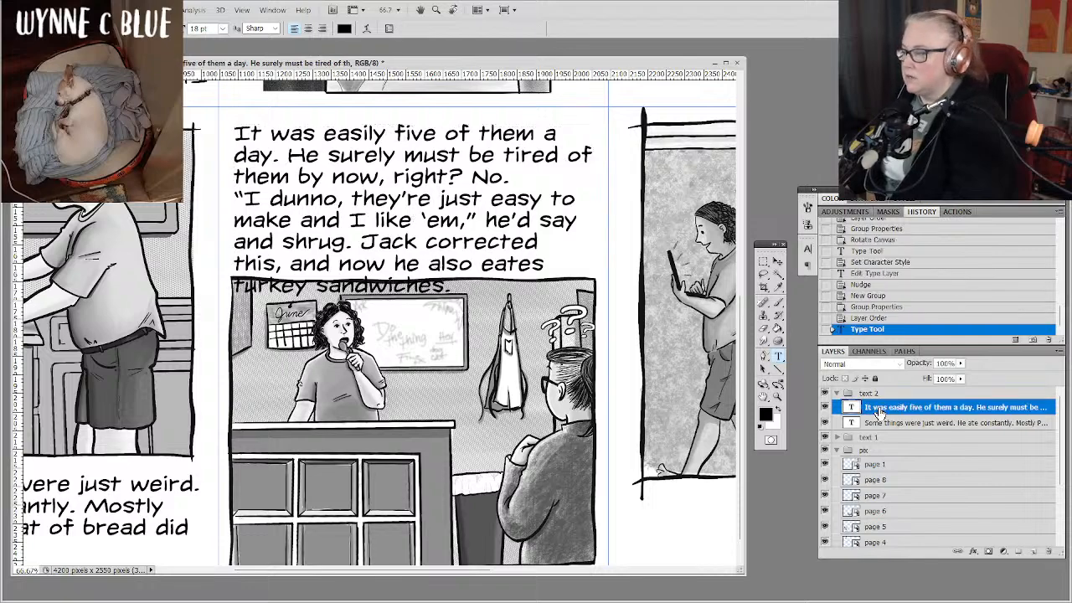
Set the text above the counter drawing to 14 pt and correct "eates" to "eats".
{"action": "left_click", "coordinate": [223, 29]}
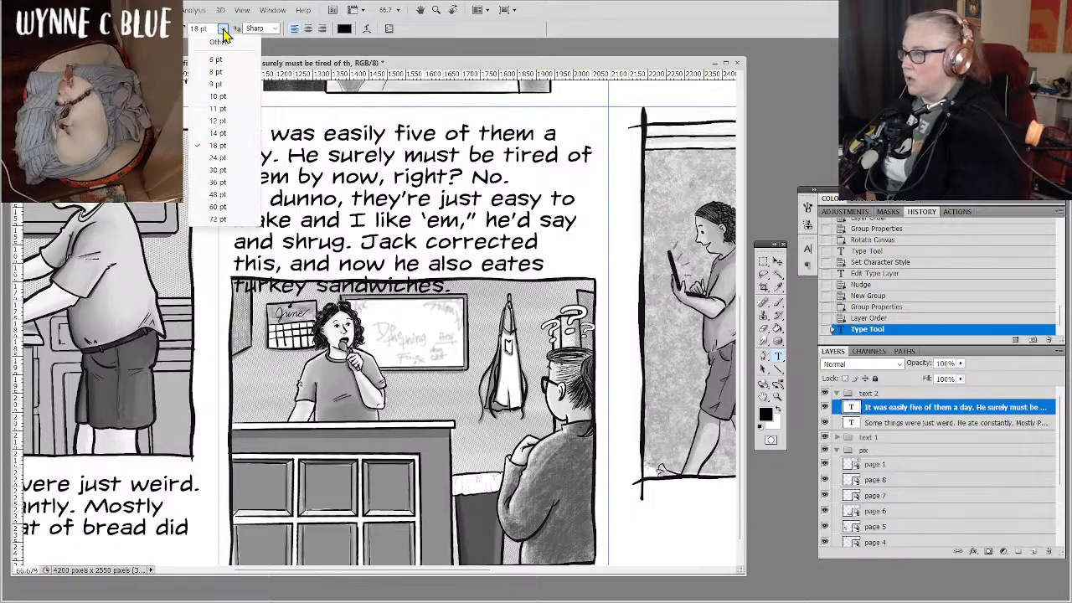
{"action": "left_click", "coordinate": [216, 133]}
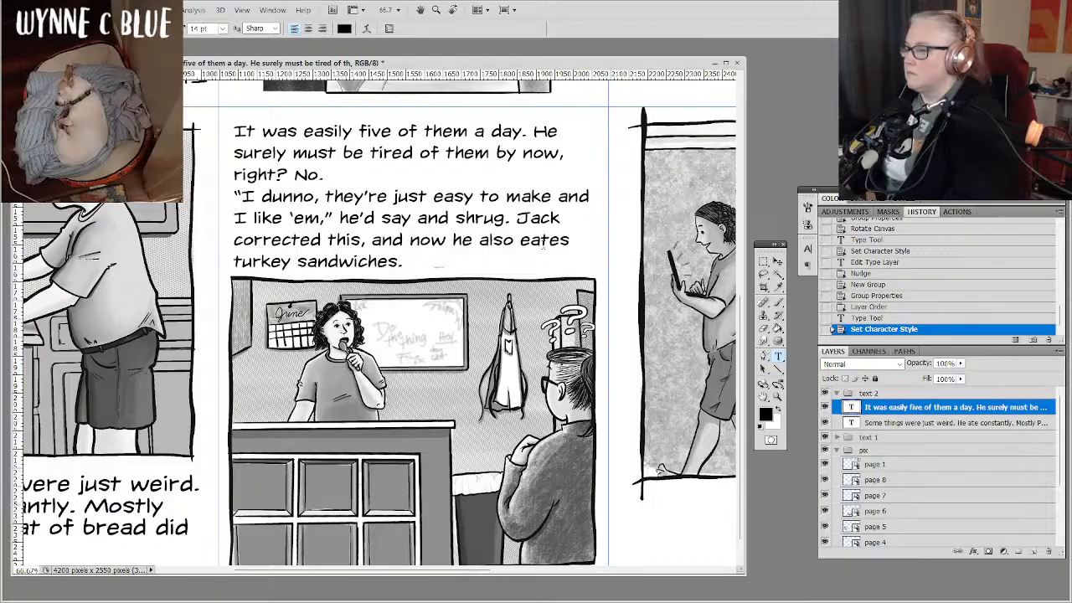
{"action": "left_click", "coordinate": [550, 241]}
{"action": "key", "text": "Delete"}
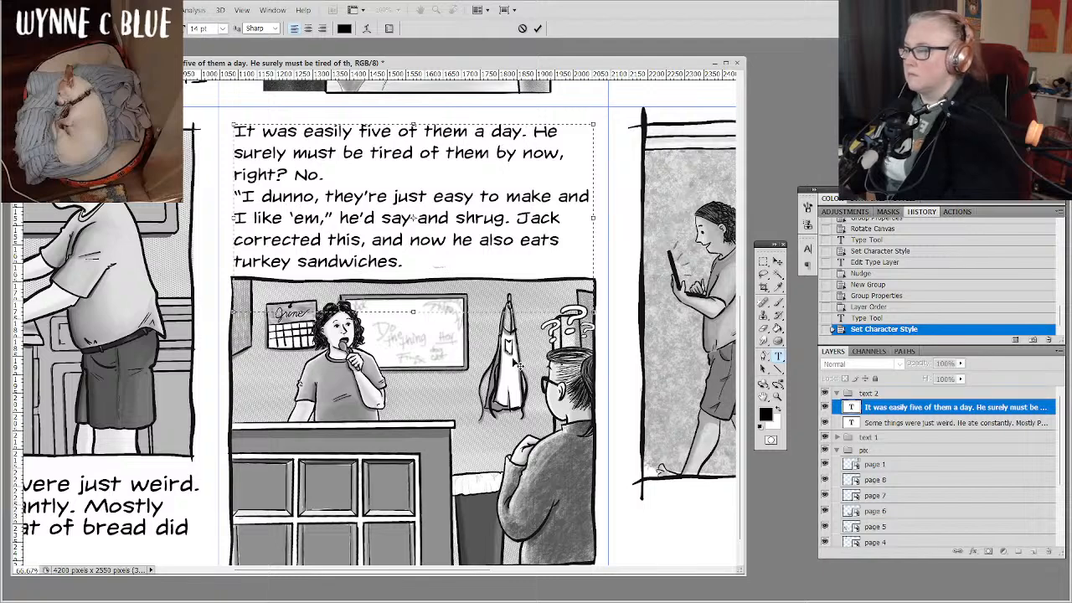
End the counter page text with "And frozen meals." and shorten its text box to the drawing's upper border.
{"action": "left_click", "coordinate": [432, 262]}
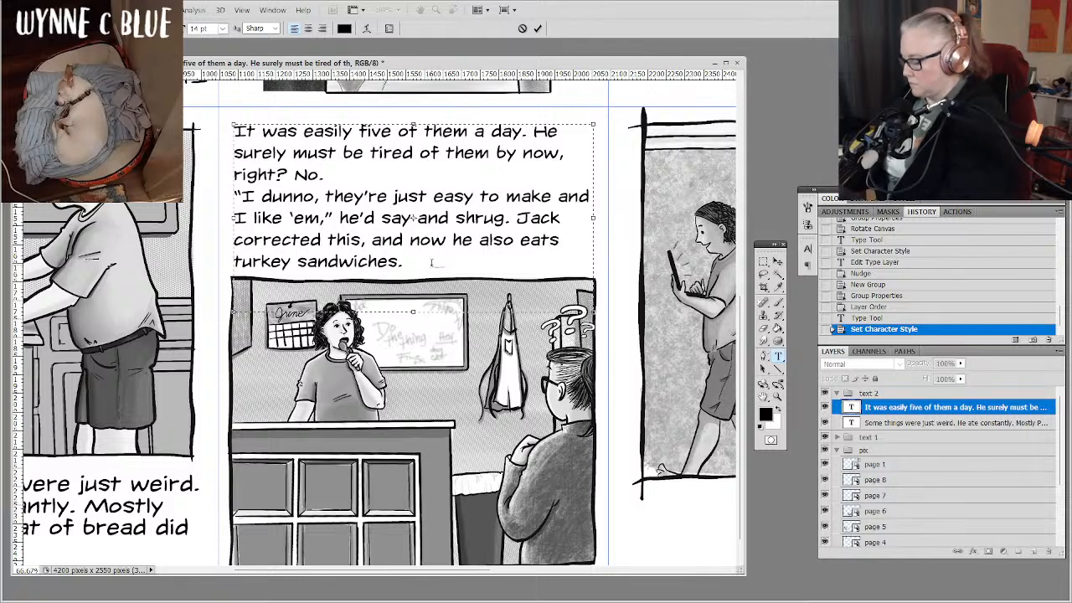
{"action": "type", "text": "And ro"}
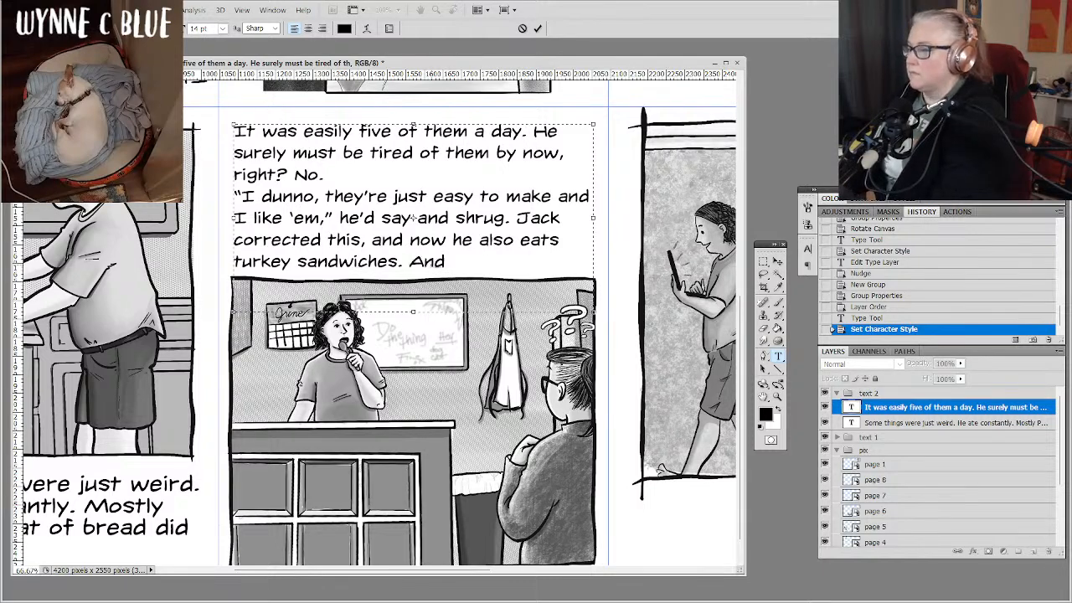
{"action": "key", "text": "BackSpace"}
{"action": "key", "text": "BackSpace"}
{"action": "type", "text": "frozen meals."}
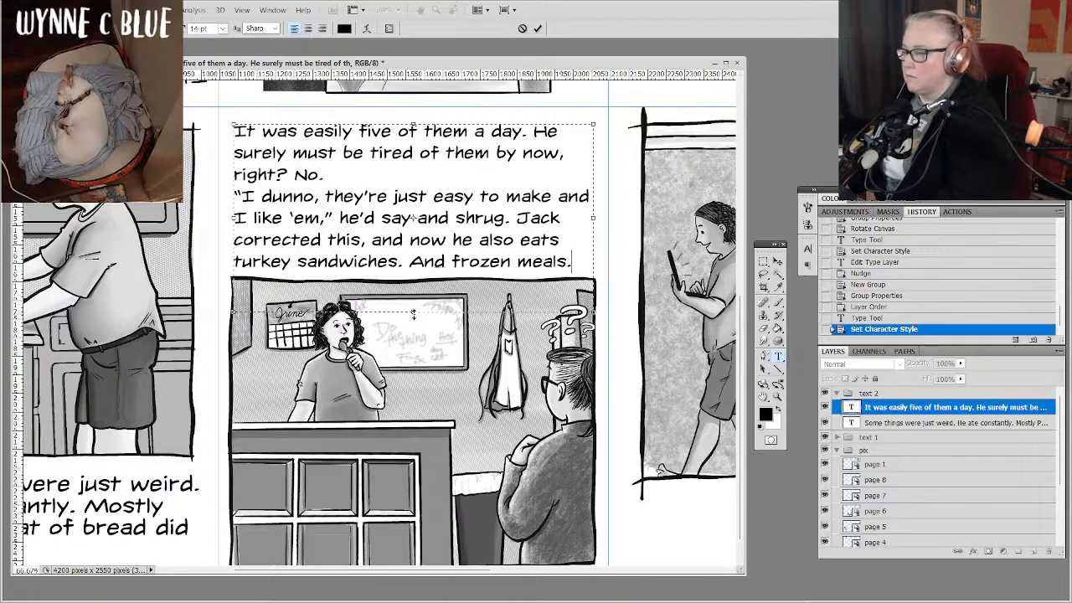
{"action": "left_click_drag", "start_coordinate": [413, 313], "coordinate": [412, 281]}
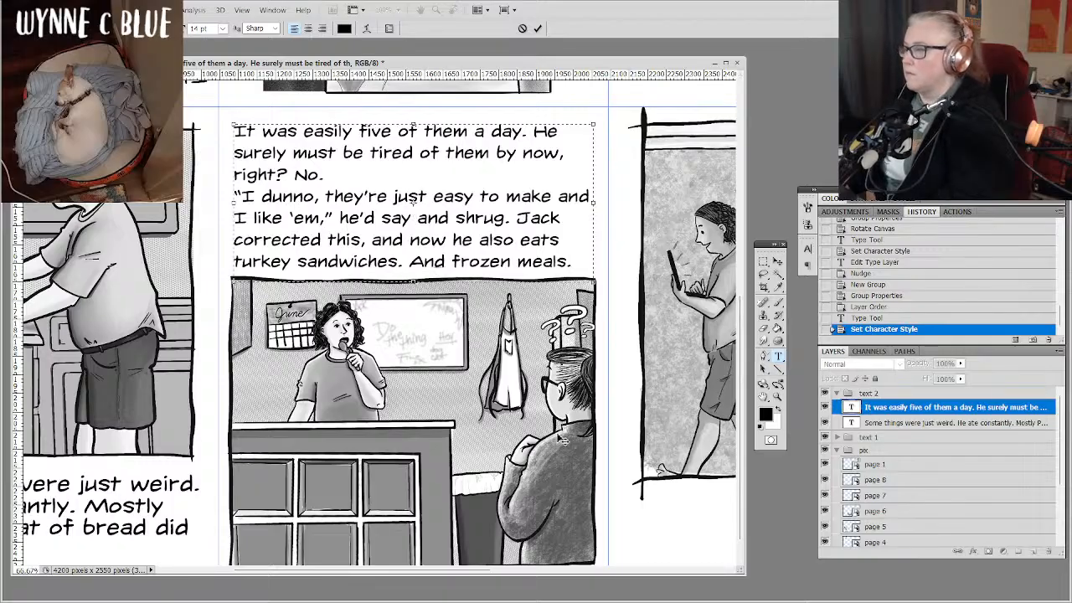
{"action": "left_click", "coordinate": [921, 413]}
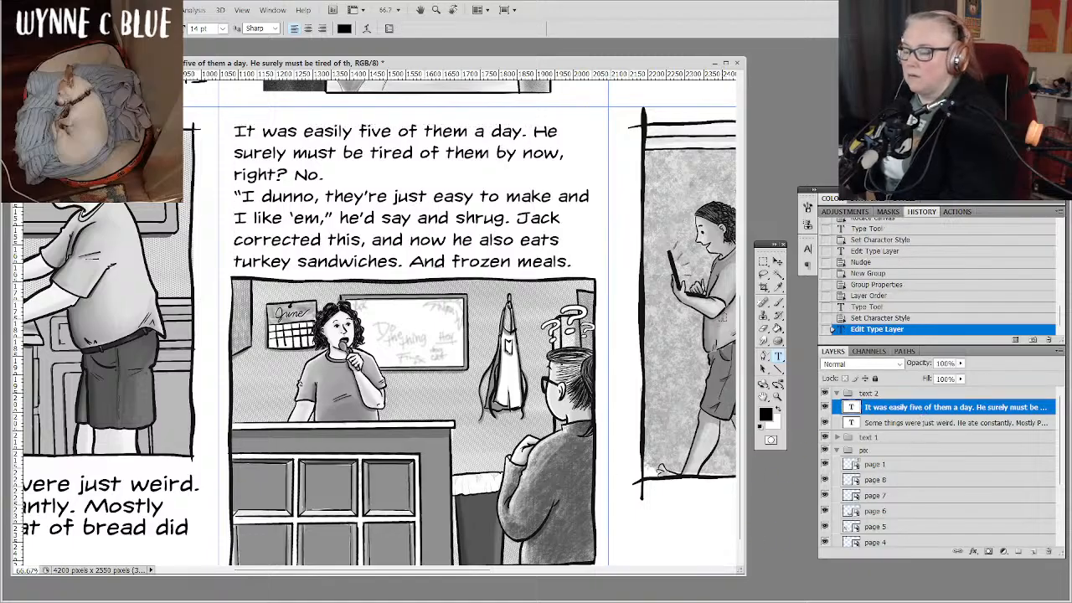
Create a text box below the laptop drawing and enter the character's name followed by "LOVES his screens.".
{"action": "left_click_drag", "start_coordinate": [653, 335], "coordinate": [164, 301]}
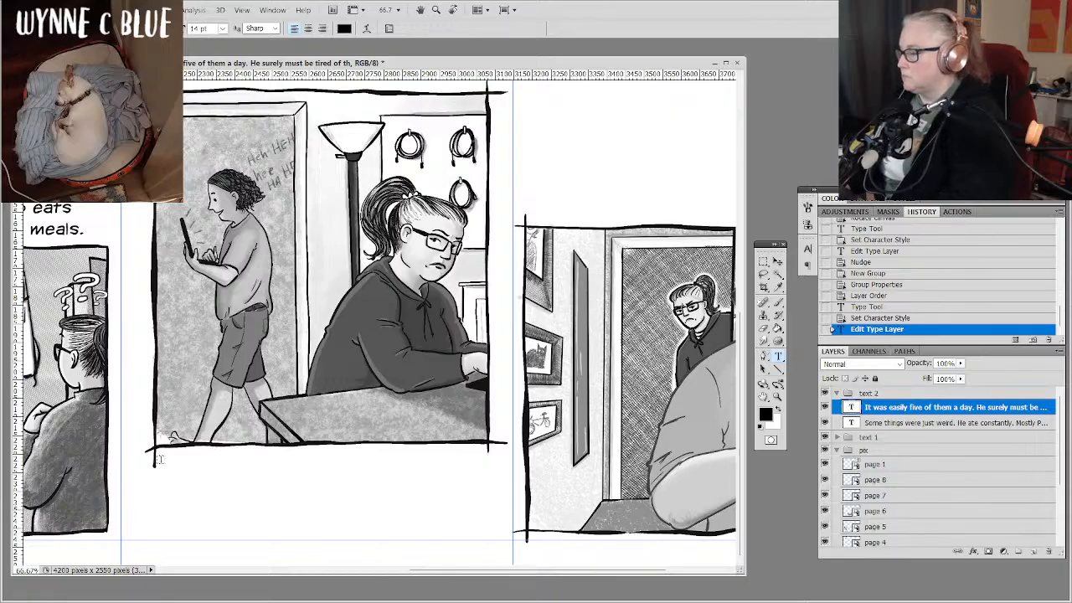
{"action": "left_click_drag", "start_coordinate": [157, 458], "coordinate": [488, 534]}
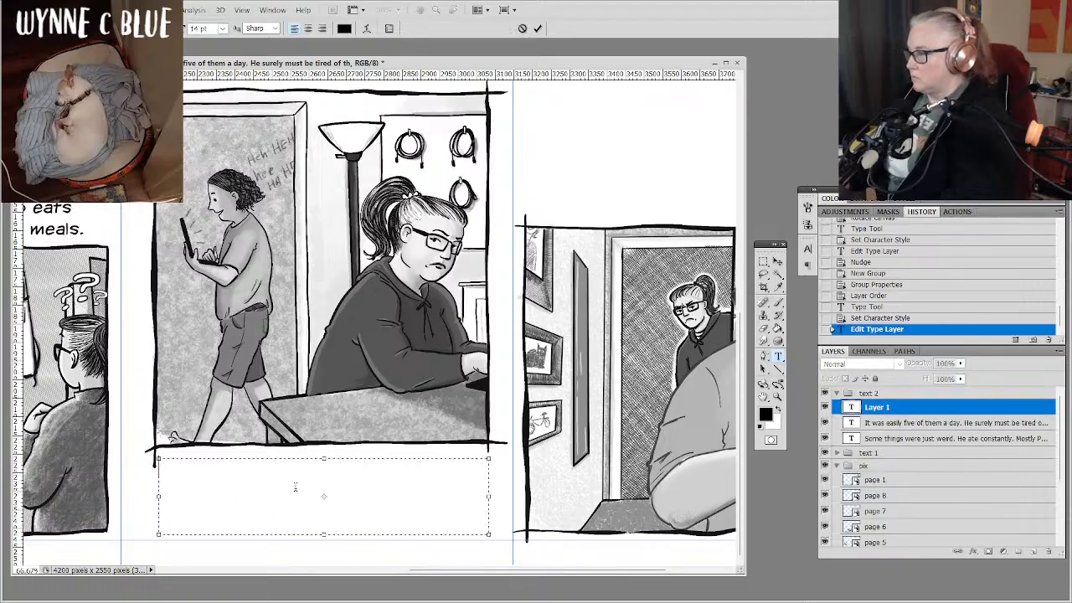
{"action": "type", "text": "Devon "}
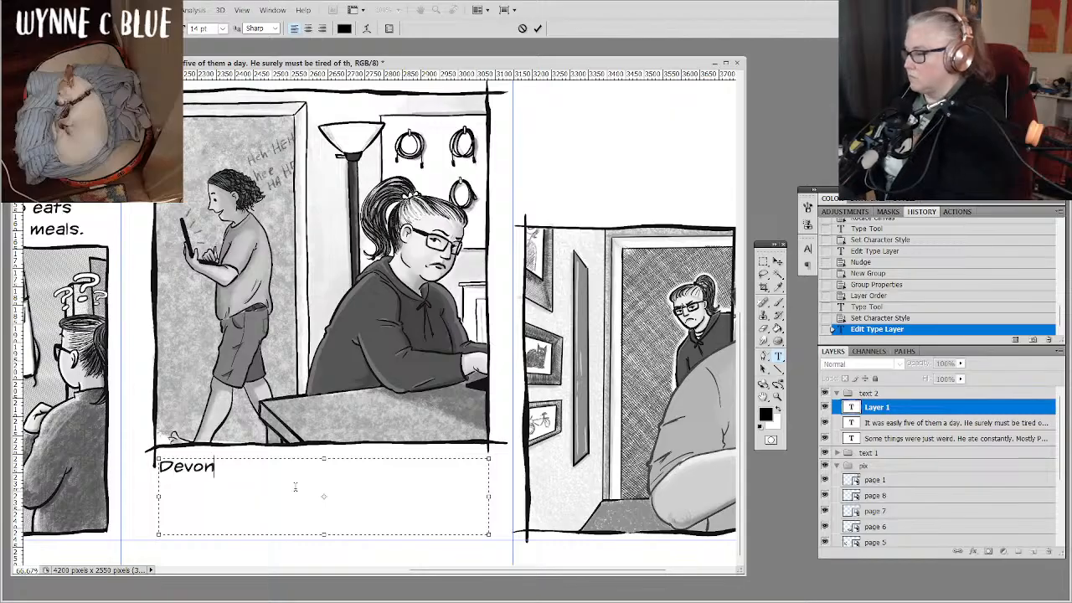
{"action": "type", "text": "LOVES"}
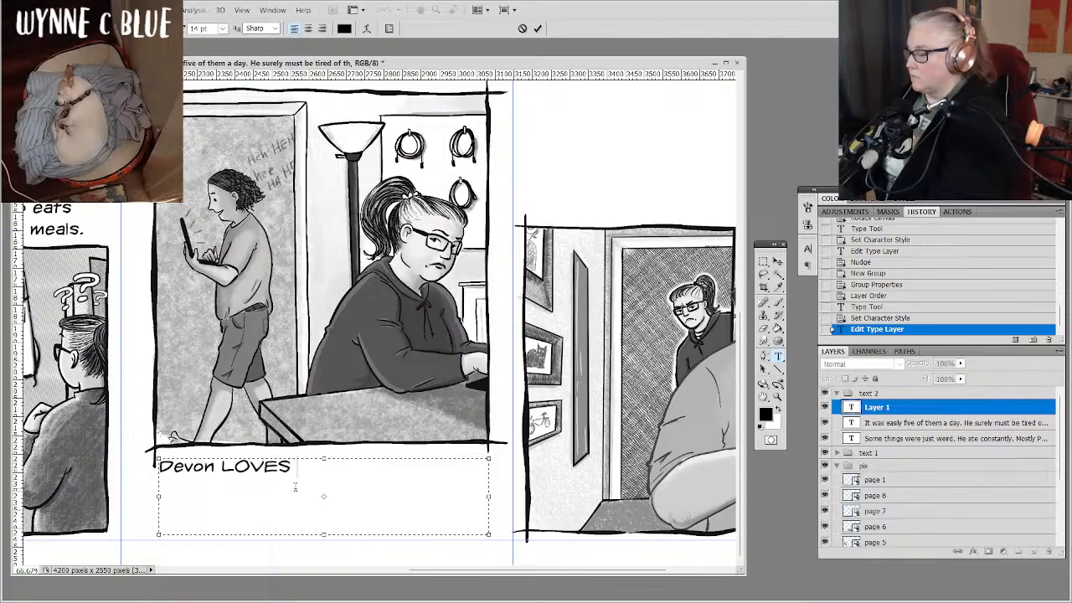
{"action": "type", "text": " his screens"}
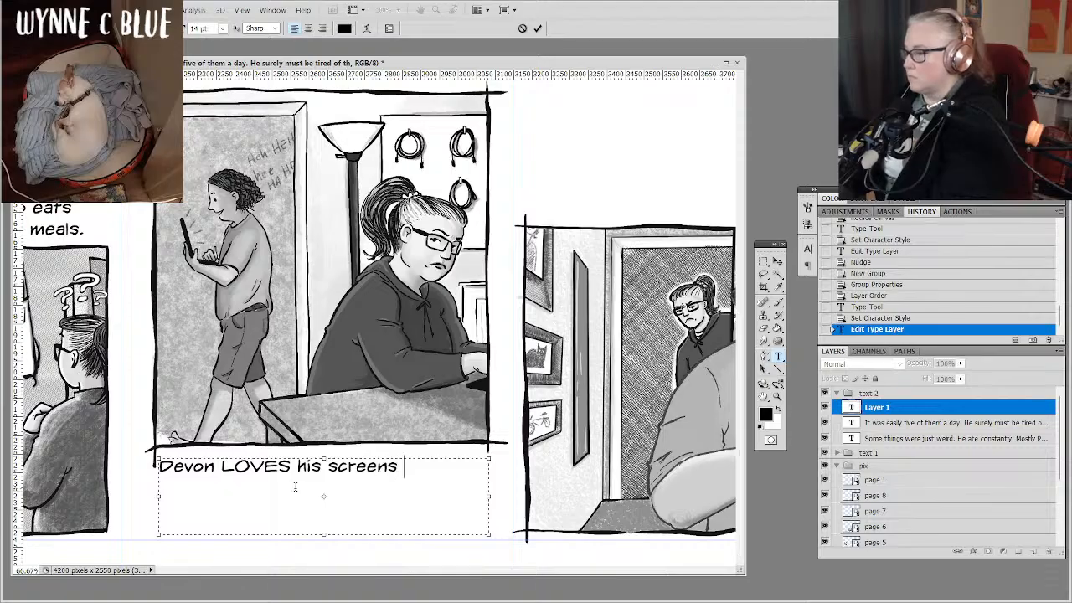
{"action": "key", "text": "BackSpace"}
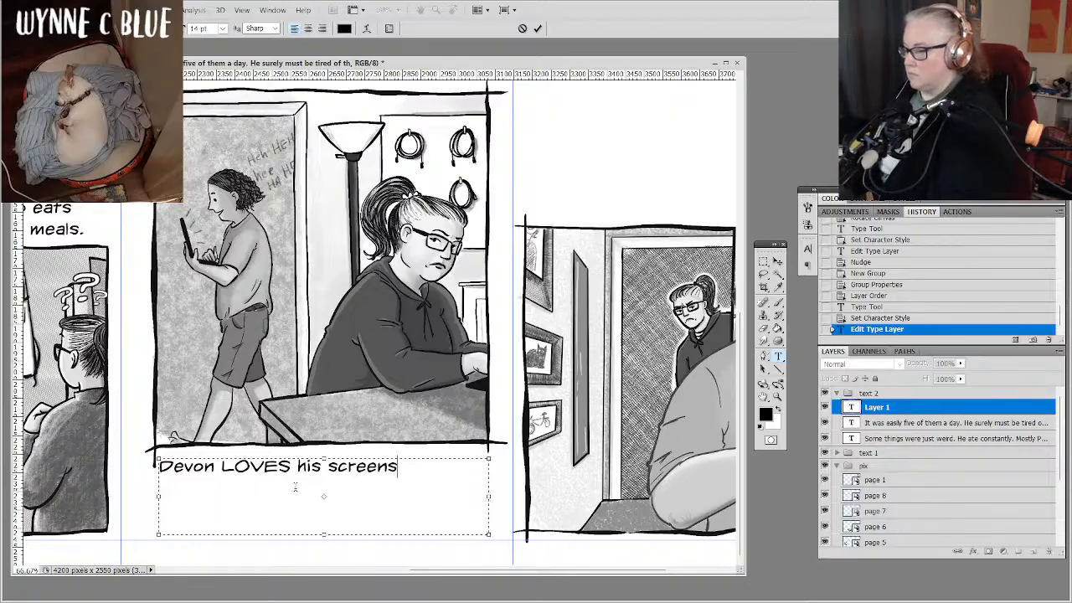
{"action": "type", "text": "."}
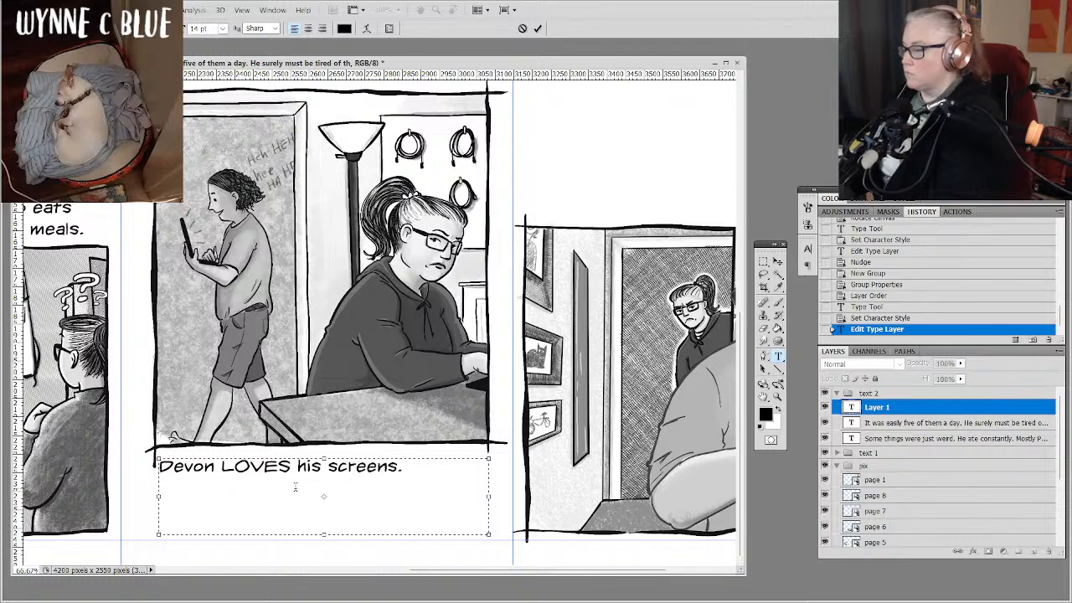
{"action": "type", "text": " He "}
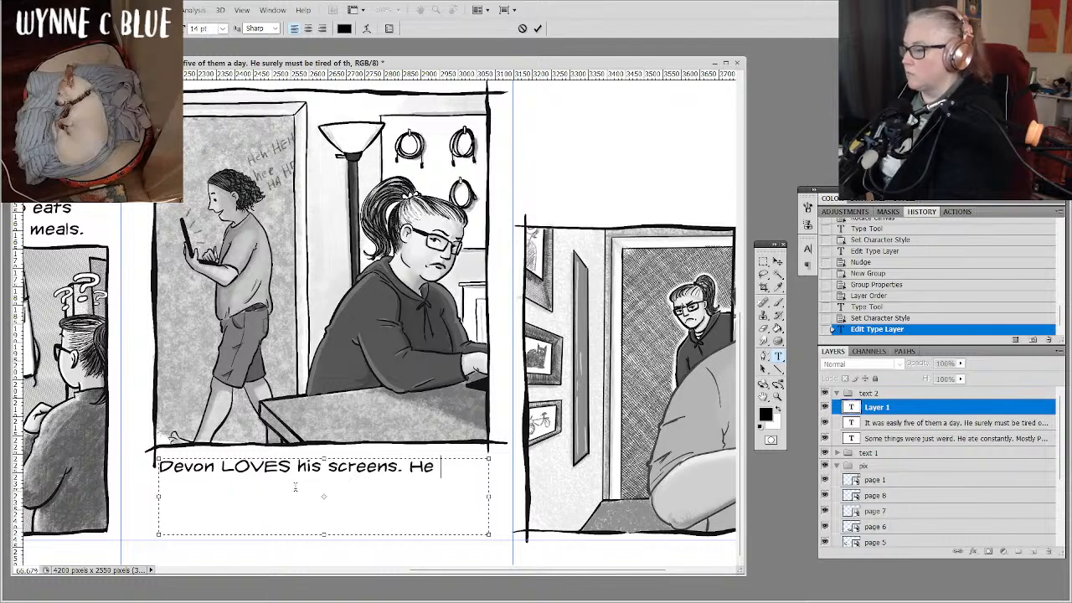
{"action": "type", "text": "walks"}
Start a second sentence below the laptop drawing, worded "He will walk around the house with his laptop,".
{"action": "key", "text": "BackSpace"}
{"action": "key", "text": "BackSpace"}
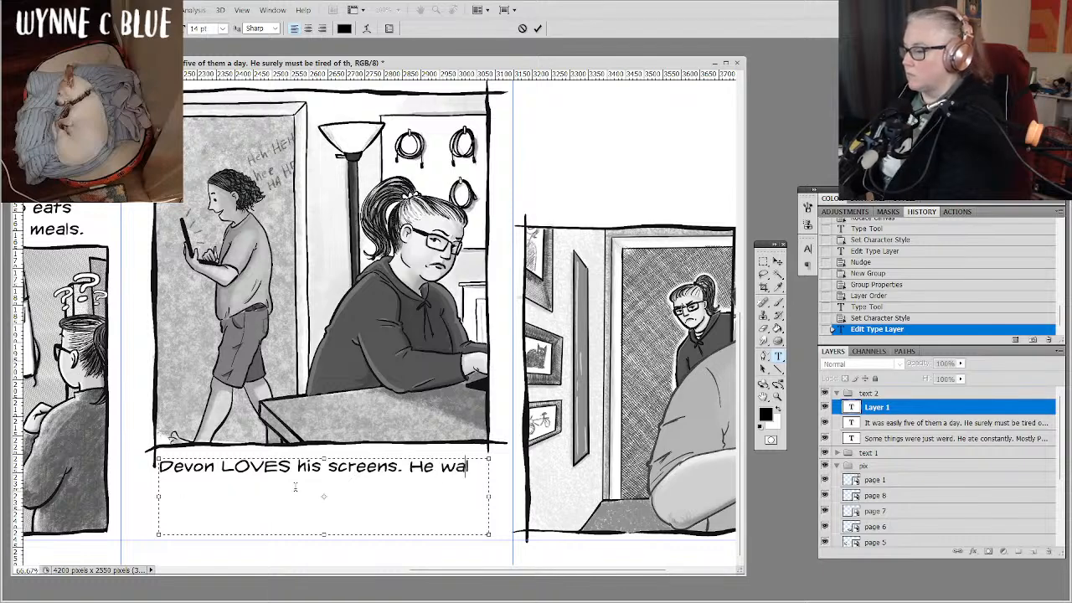
{"action": "key", "text": "BackSpace"}
{"action": "key", "text": "BackSpace"}
{"action": "key", "text": "BackSpace"}
{"action": "type", "text": "wi"}
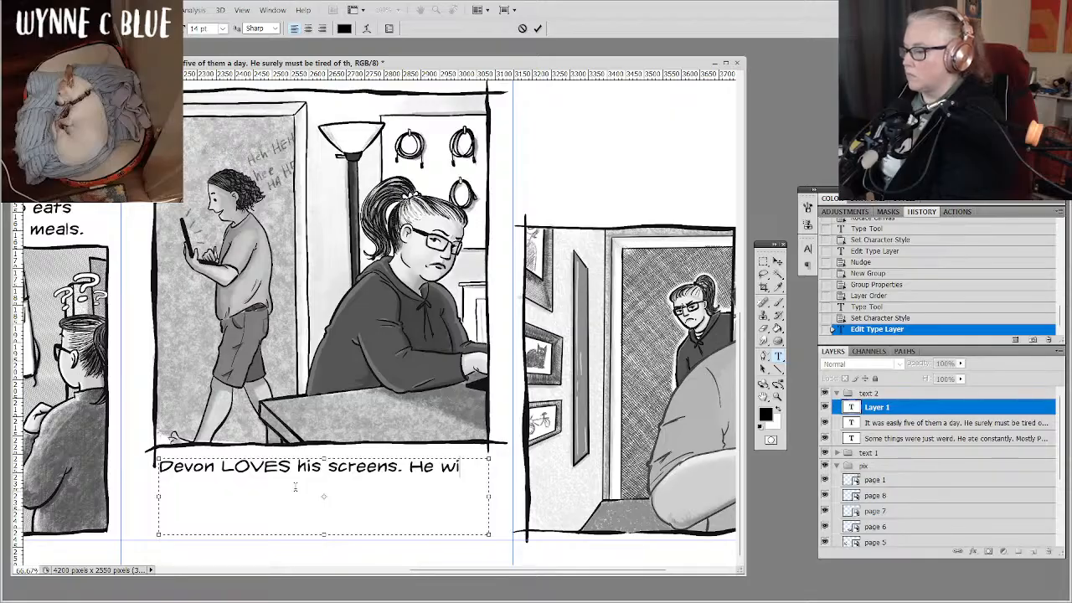
{"action": "type", "text": "ll walk"}
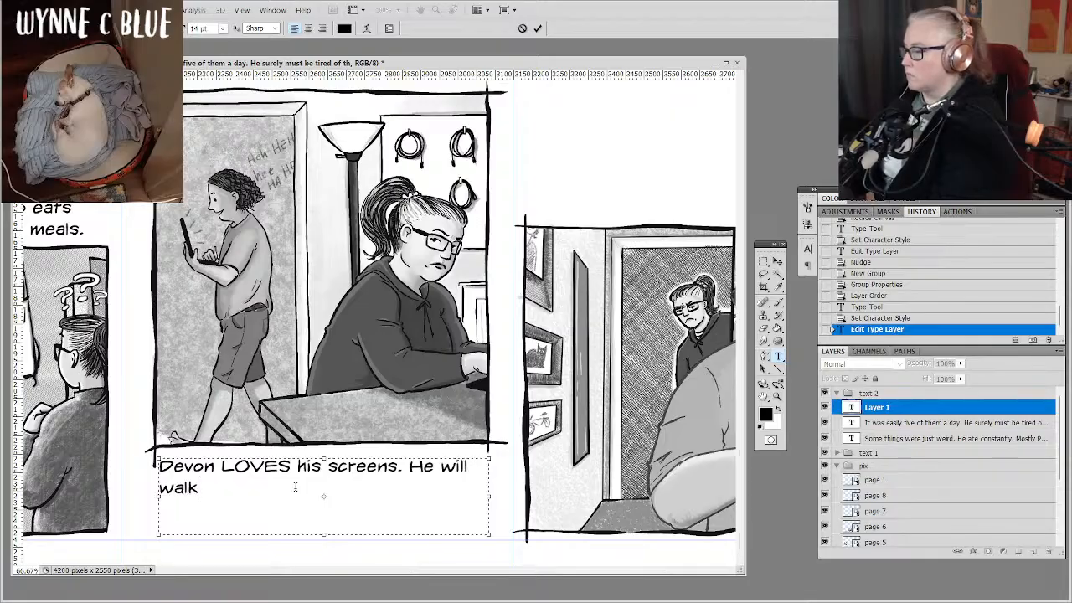
{"action": "type", "text": " around the hous"}
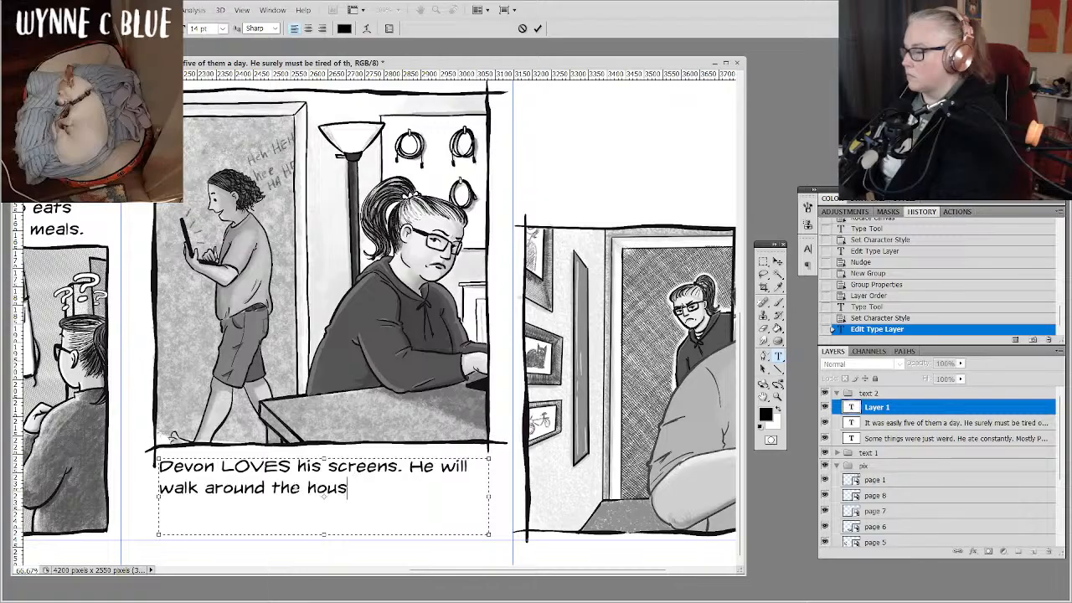
{"action": "type", "text": "e with his la"}
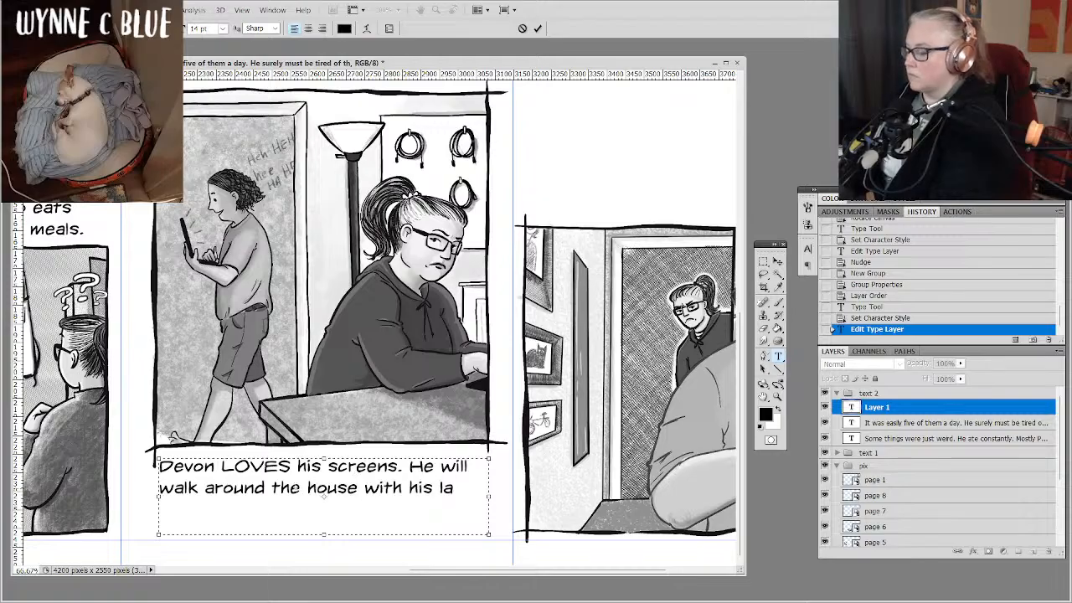
{"action": "type", "text": "ptop, "}
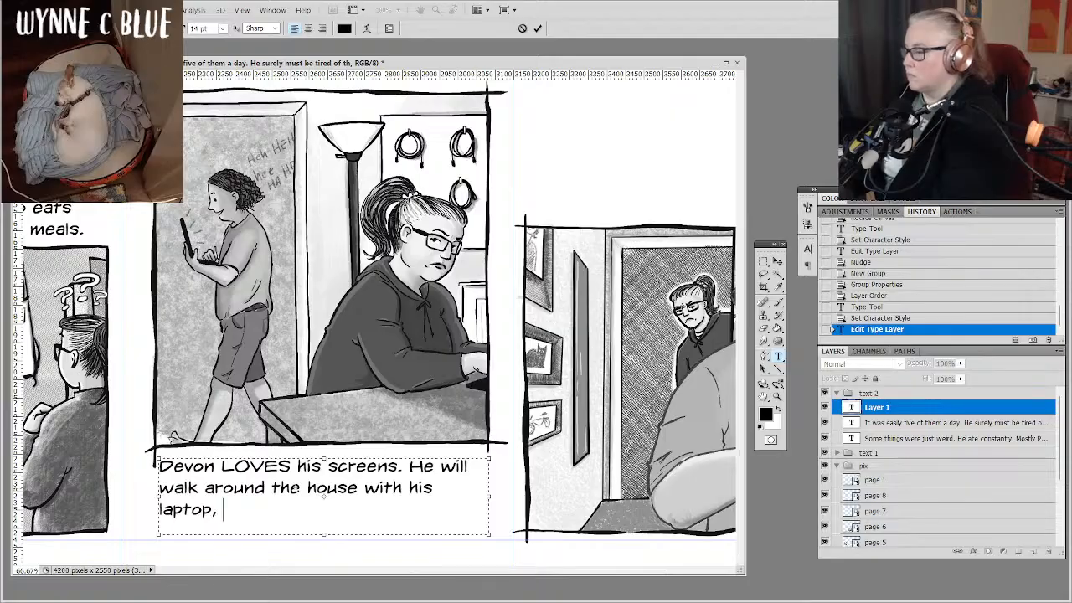
{"action": "type", "text": "gufe"}
Finish the second sentence with "guffawing at YouTube at full volume." and lengthen the text box to fit the fourth line.
{"action": "key", "text": "BackSpace"}
{"action": "type", "text": "f"}
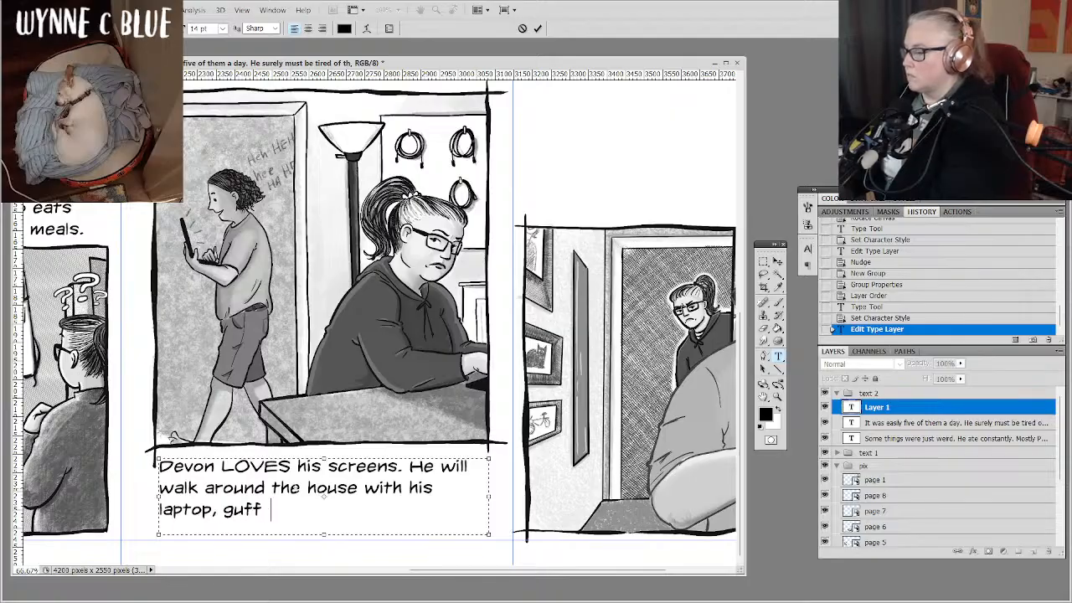
{"action": "key", "text": "BackSpace"}
{"action": "type", "text": "awing at "}
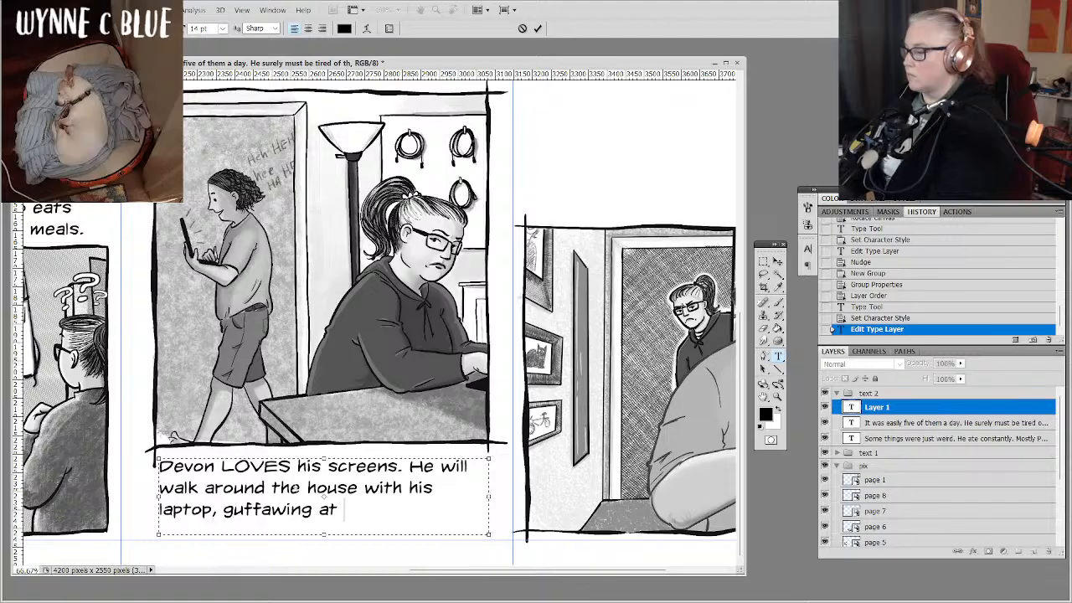
{"action": "type", "text": "YouTu"}
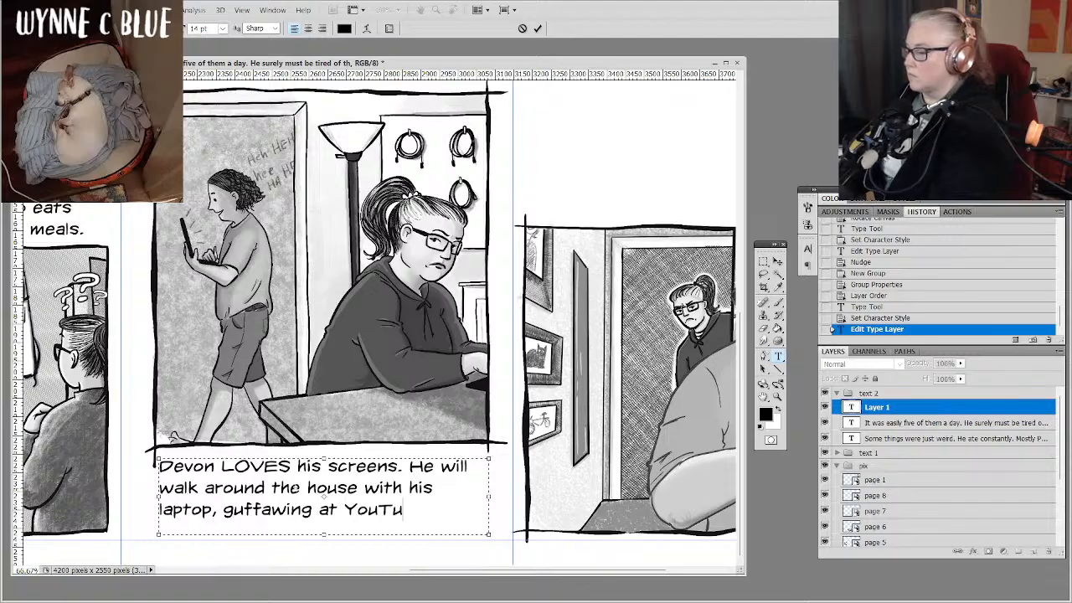
{"action": "type", "text": "be "}
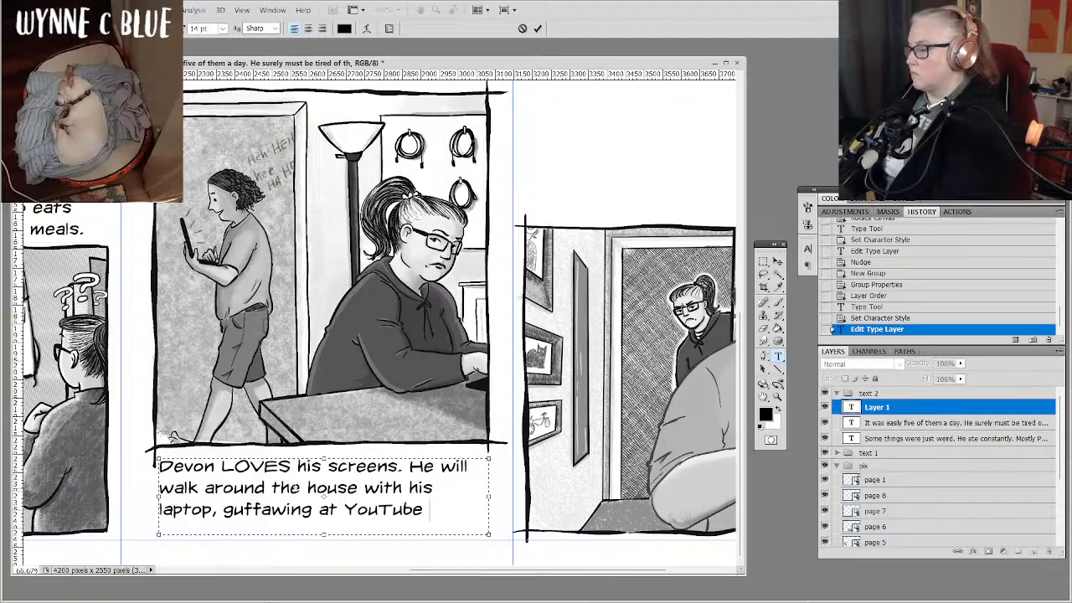
{"action": "type", "text": "at full"}
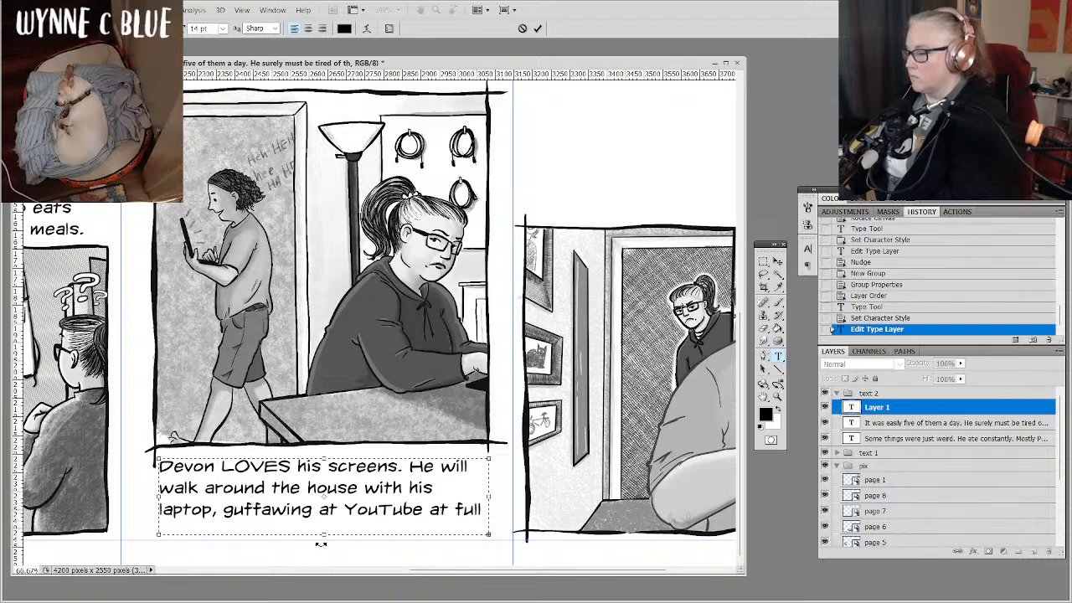
{"action": "left_click_drag", "start_coordinate": [326, 540], "coordinate": [326, 552]}
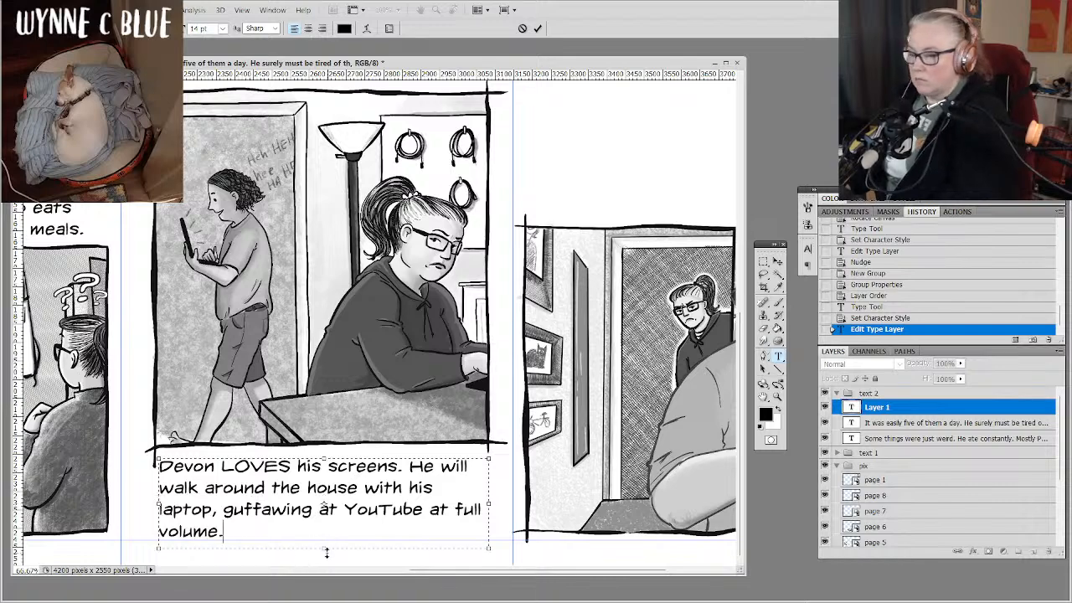
Commit the text below the laptop drawing and nudge it up closer to the drawing's lower border.
{"action": "left_click", "coordinate": [912, 408]}
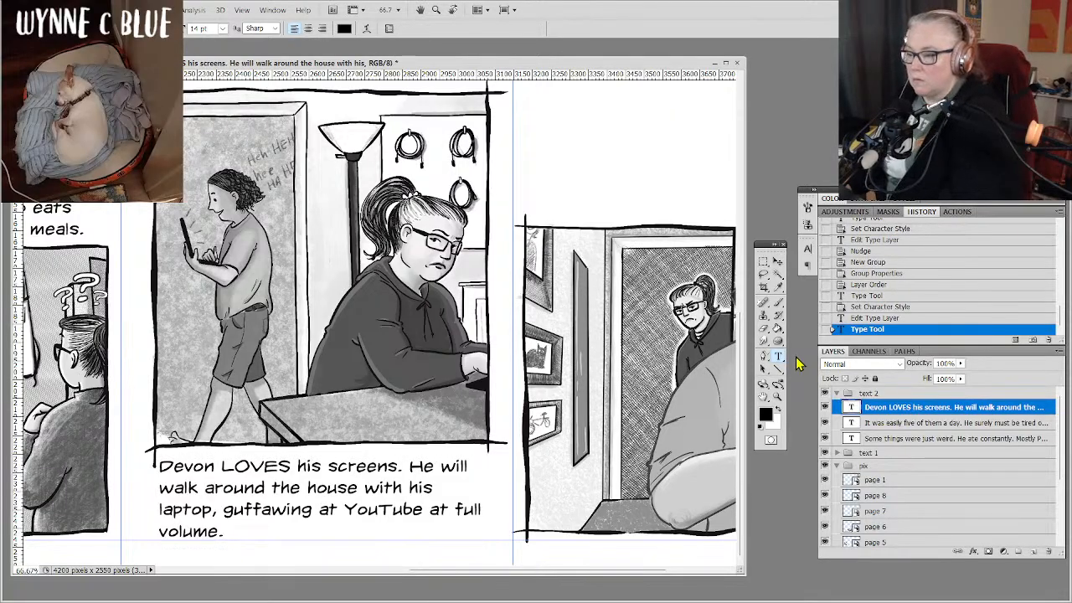
{"action": "left_click", "coordinate": [778, 263]}
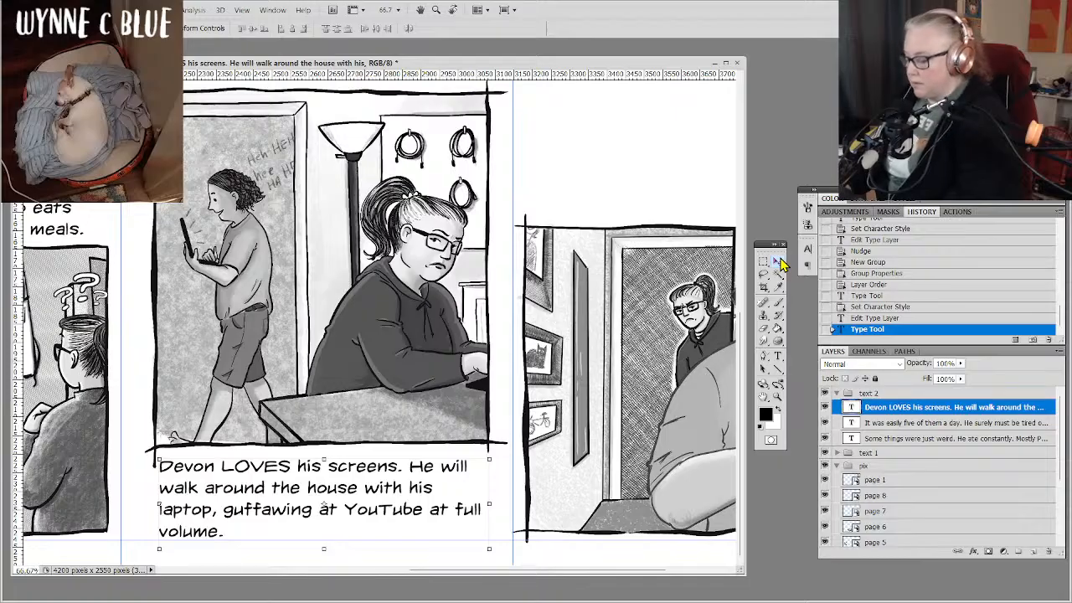
{"action": "key", "text": "Up"}
{"action": "key", "text": "Up"}
{"action": "key", "text": "Up"}
{"action": "key", "text": "Up"}
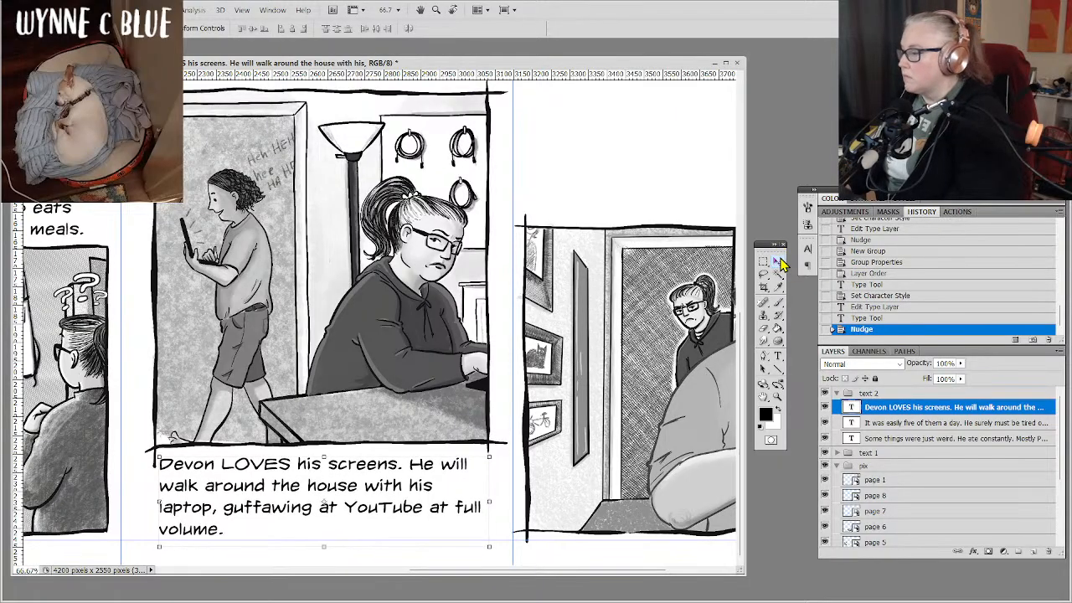
{"action": "key", "text": "Up"}
{"action": "key", "text": "Up"}
{"action": "key", "text": "Up"}
{"action": "key", "text": "Up"}
{"action": "key", "text": "Up"}
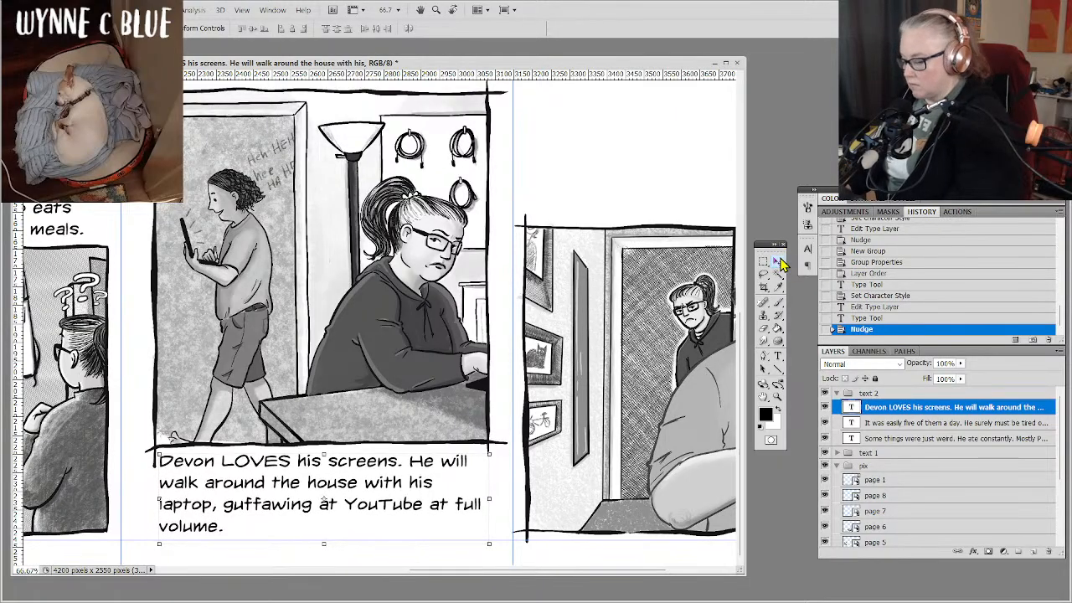
{"action": "key", "text": "Up"}
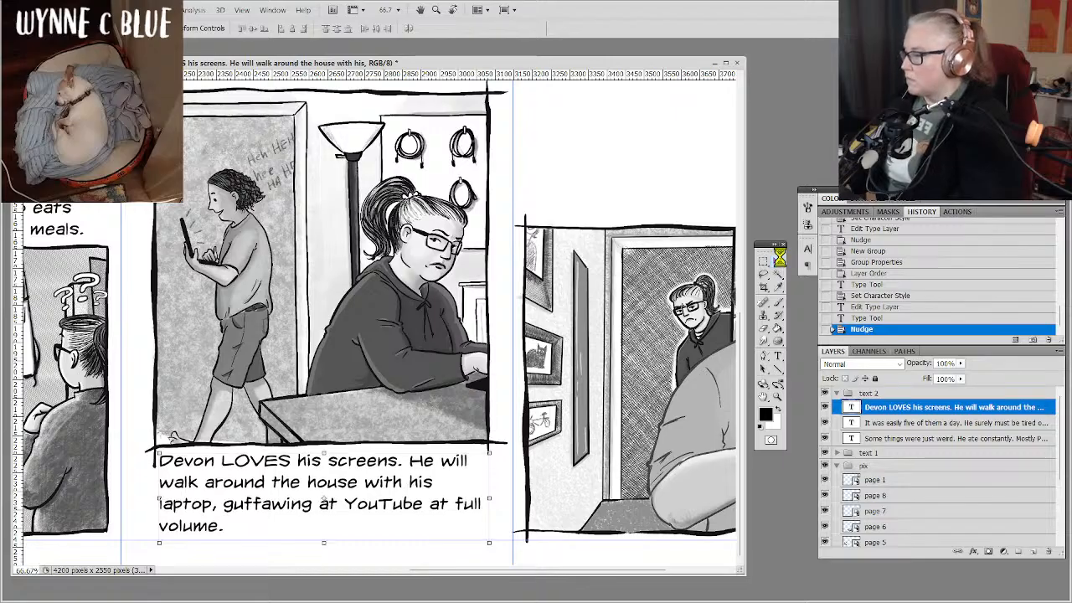
{"action": "key", "text": "Up"}
{"action": "key", "text": "Up"}
{"action": "key", "text": "Up"}
{"action": "key", "text": "Up"}
{"action": "key", "text": "Up"}
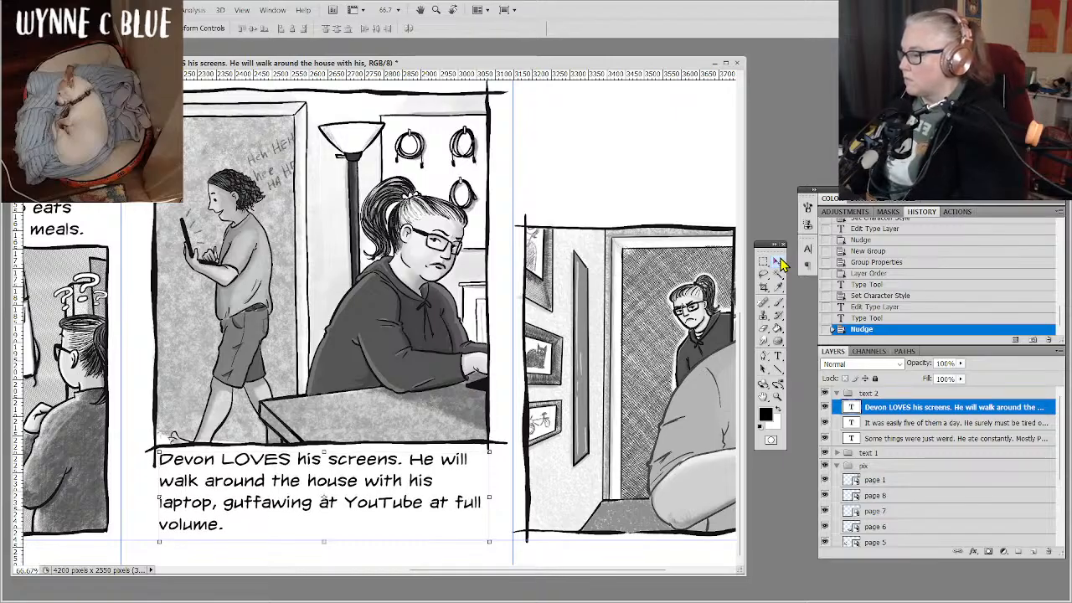
{"action": "key", "text": "Up"}
{"action": "key", "text": "Up"}
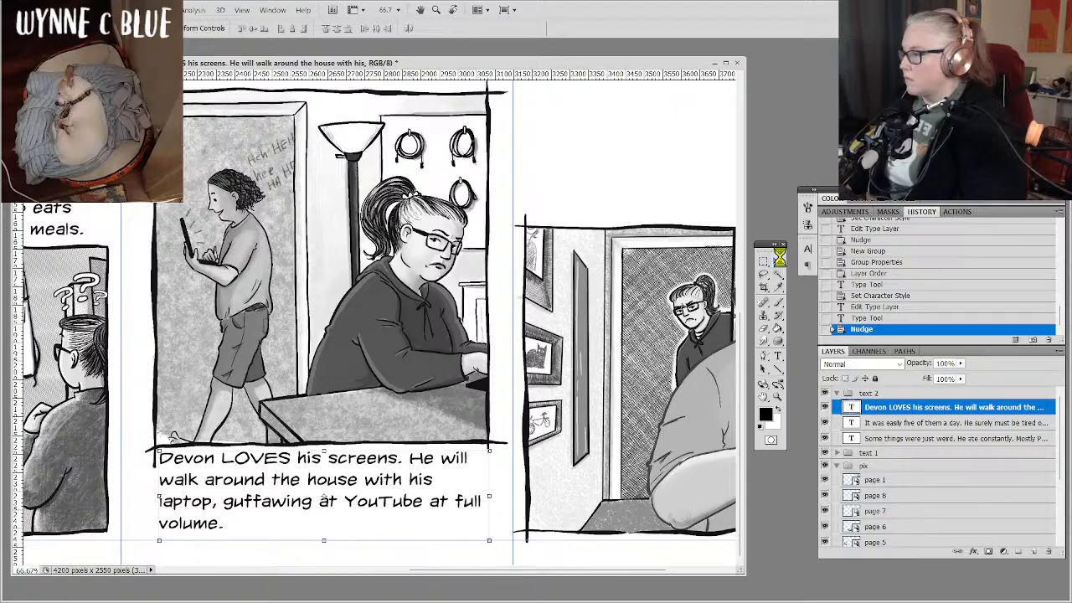
{"action": "key", "text": "Up"}
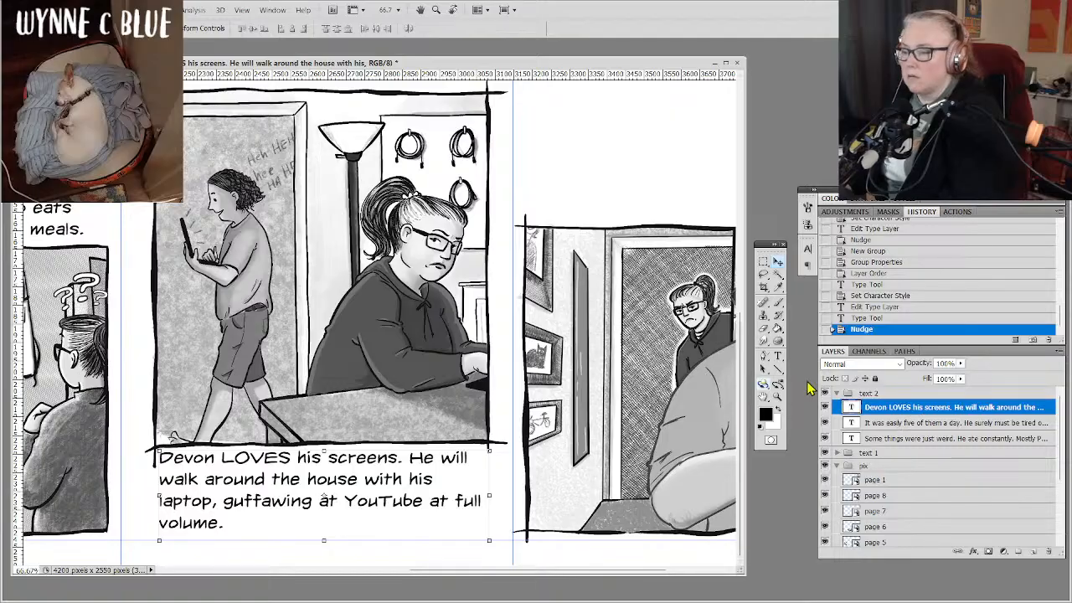
Reopen the text below the laptop drawing for editing, right after "volume.".
{"action": "left_click", "coordinate": [778, 356]}
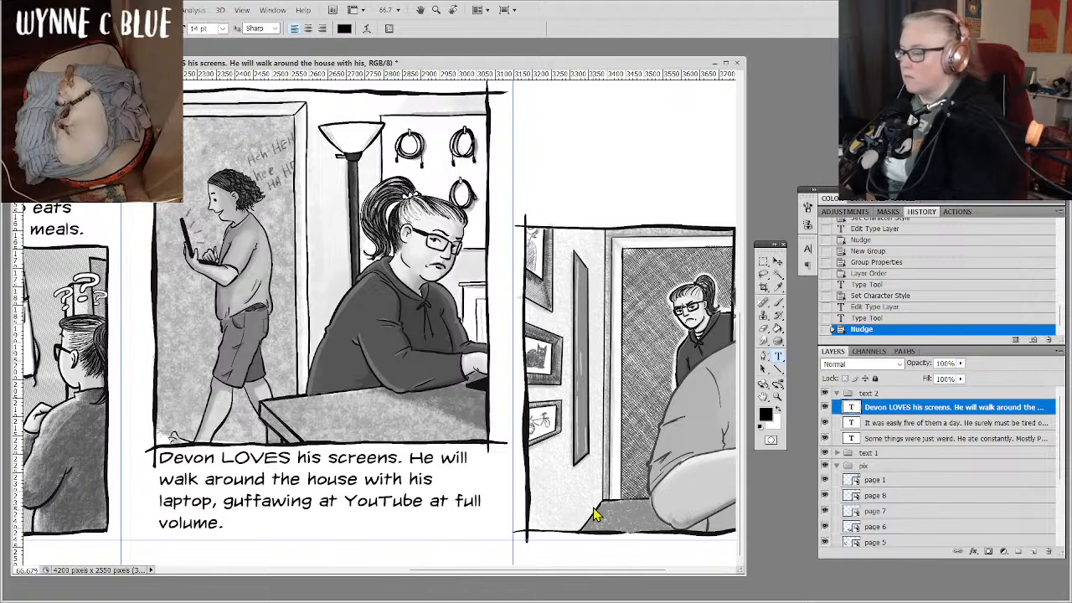
{"action": "left_click", "coordinate": [224, 521]}
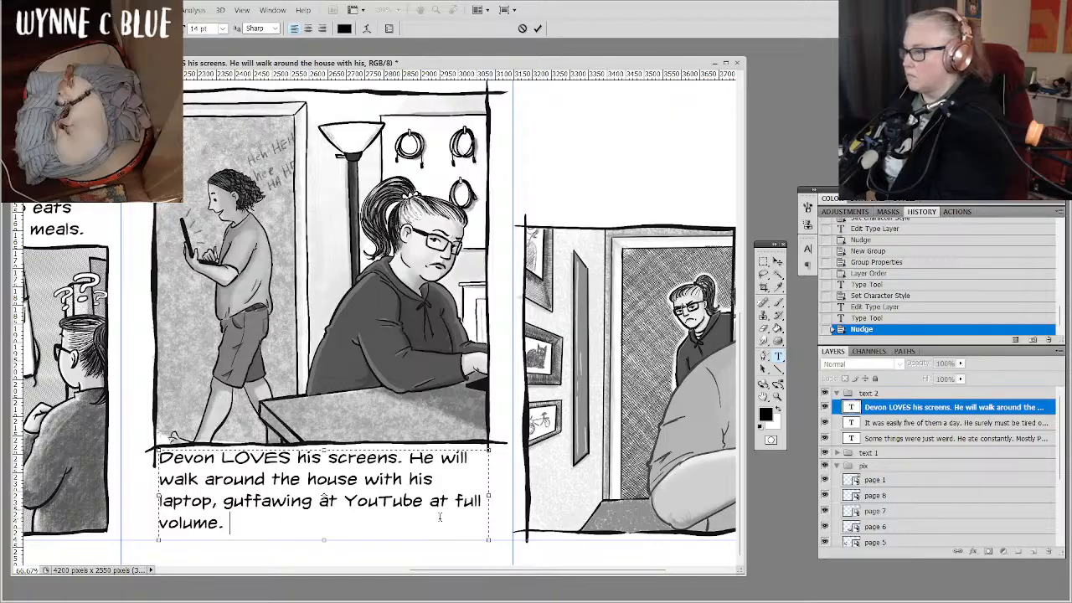
{"action": "type", "text": "This "}
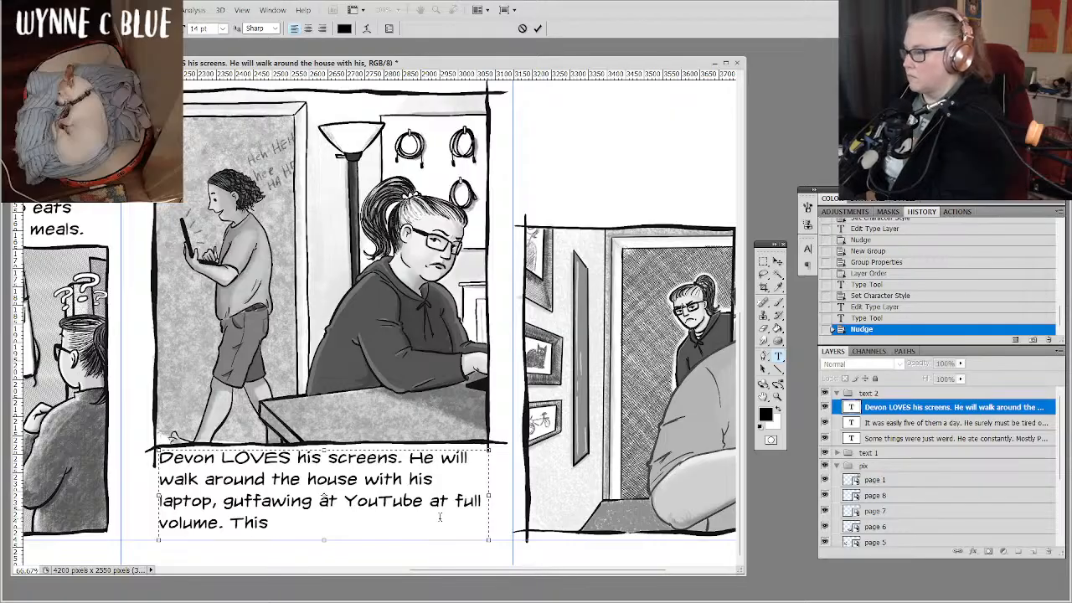
{"action": "type", "text": "is"}
{"action": "key", "text": "BackSpace"}
{"action": "key", "text": "BackSpace"}
{"action": "key", "text": "BackSpace"}
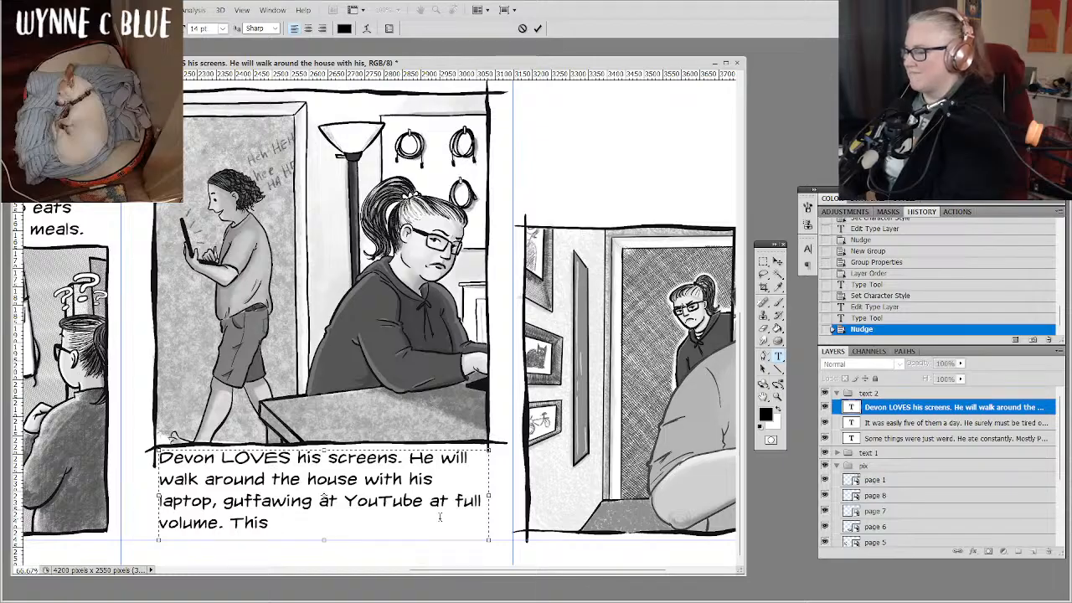
{"action": "type", "text": "can"}
{"action": "key", "text": "BackSpace"}
{"action": "key", "text": "BackSpace"}
{"action": "key", "text": "BackSpace"}
{"action": "key", "text": "BackSpace"}
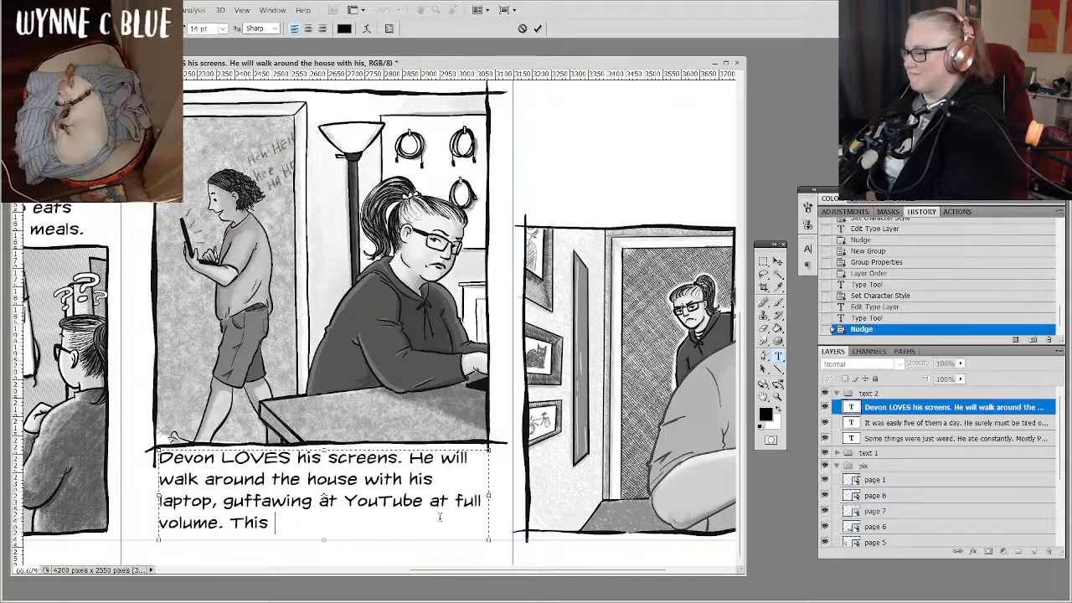
{"action": "type", "text": "is"}
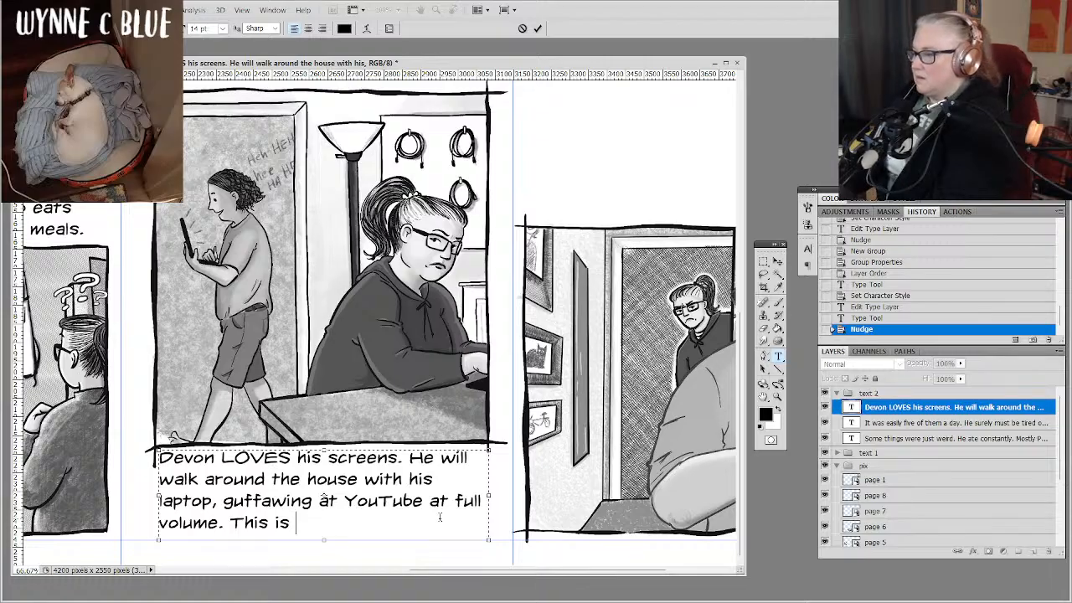
{"action": "type", "text": "disorienting"}
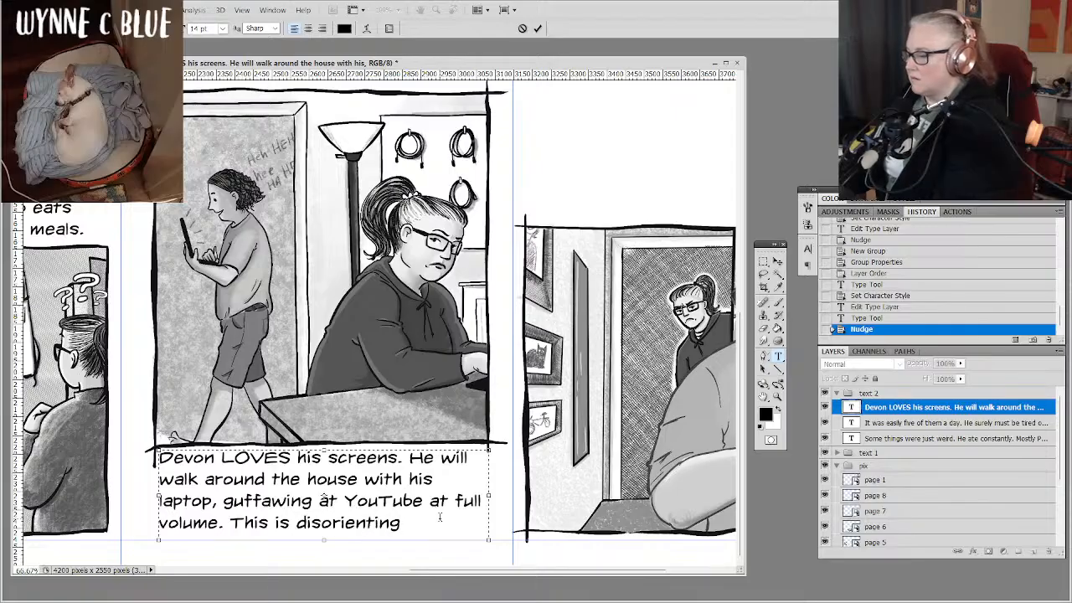
{"action": "key", "text": "BackSpace"}
{"action": "key", "text": "BackSpace"}
{"action": "key", "text": "BackSpace"}
{"action": "key", "text": "BackSpace"}
{"action": "key", "text": "BackSpace"}
{"action": "key", "text": "BackSpace"}
{"action": "key", "text": "BackSpace"}
{"action": "key", "text": "BackSpace"}
{"action": "key", "text": "BackSpace"}
{"action": "key", "text": "BackSpace"}
{"action": "key", "text": "BackSpace"}
{"action": "key", "text": "BackSpace"}
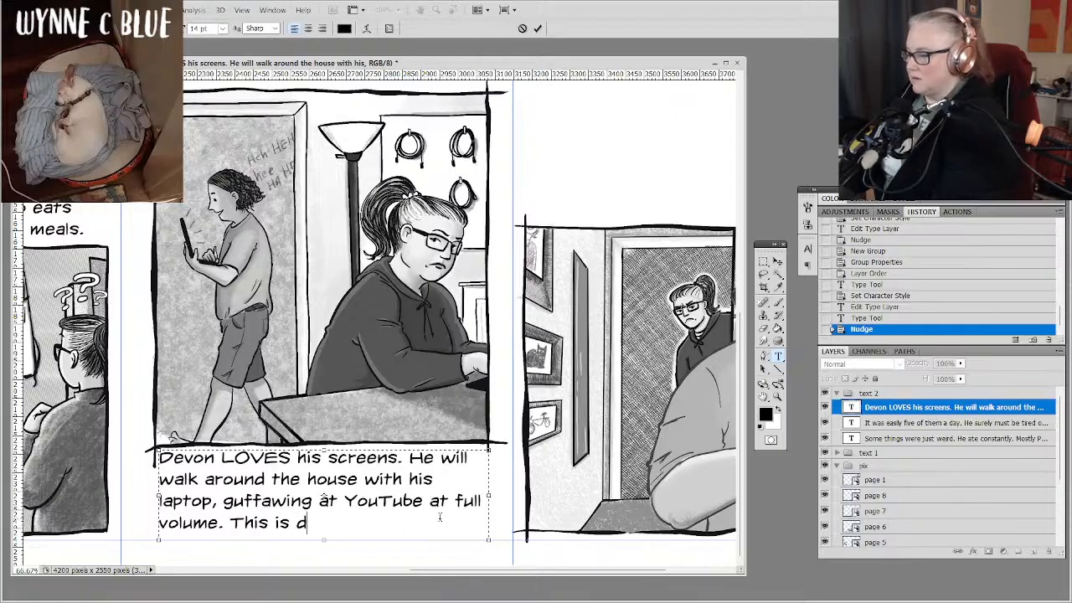
{"action": "type", "text": "a litle"}
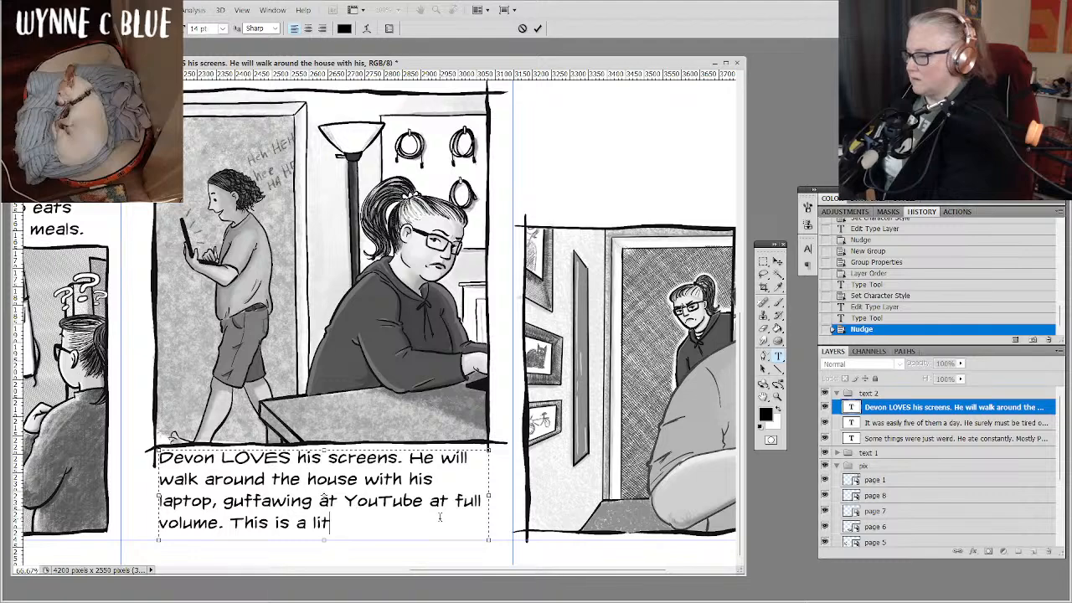
{"action": "key", "text": "BackSpace"}
{"action": "key", "text": "BackSpace"}
{"action": "type", "text": "tle weird"}
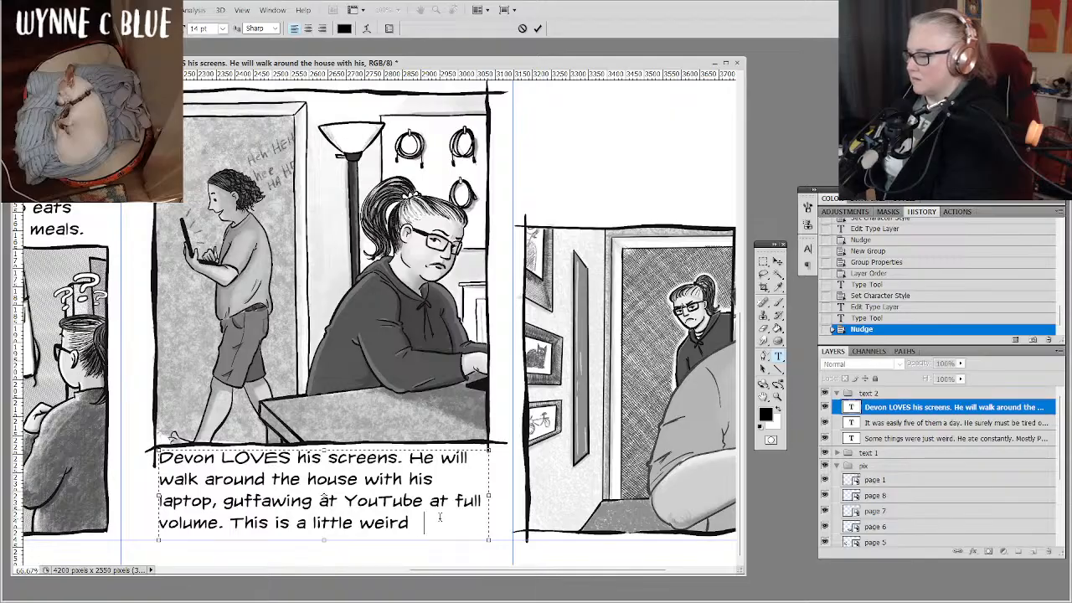
{"action": "type", "text": " to me."}
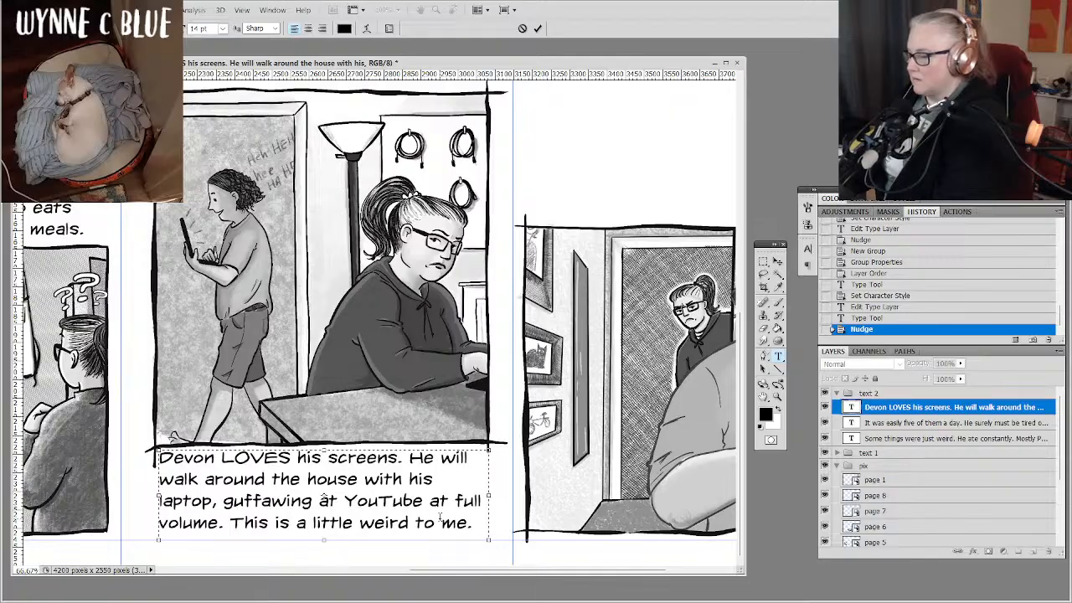
{"action": "key", "text": "BackSpace"}
{"action": "key", "text": "BackSpace"}
{"action": "key", "text": "BackSpace"}
{"action": "key", "text": "BackSpace"}
{"action": "key", "text": "BackSpace"}
{"action": "key", "text": "BackSpace"}
{"action": "key", "text": "BackSpace"}
{"action": "key", "text": "BackSpace"}
{"action": "key", "text": "BackSpace"}
{"action": "key", "text": "BackSpace"}
{"action": "key", "text": "BackSpace"}
{"action": "key", "text": "BackSpace"}
{"action": "key", "text": "BackSpace"}
{"action": "key", "text": "BackSpace"}
{"action": "key", "text": "BackSpace"}
{"action": "key", "text": "BackSpace"}
{"action": "key", "text": "BackSpace"}
{"action": "key", "text": "BackSpace"}
{"action": "key", "text": "BackSpace"}
{"action": "key", "text": "BackSpace"}
{"action": "key", "text": "BackSpace"}
{"action": "key", "text": "BackSpace"}
{"action": "key", "text": "BackSpace"}
{"action": "key", "text": "BackSpace"}
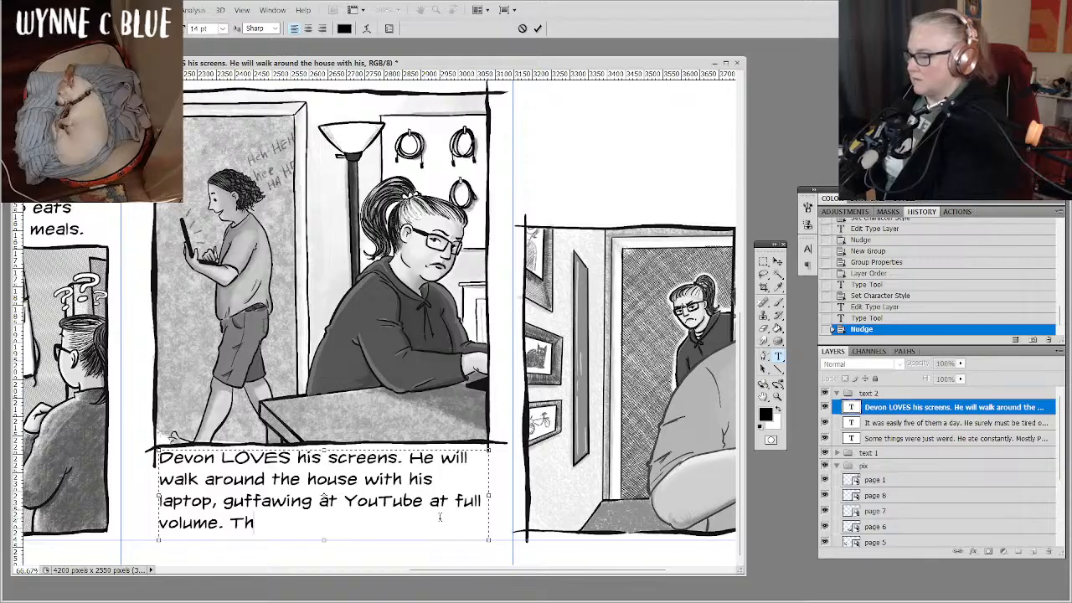
Add the sentence "It's weird and unsettling." after "volume." below the laptop drawing and commit the text.
{"action": "type", "text": "It's "}
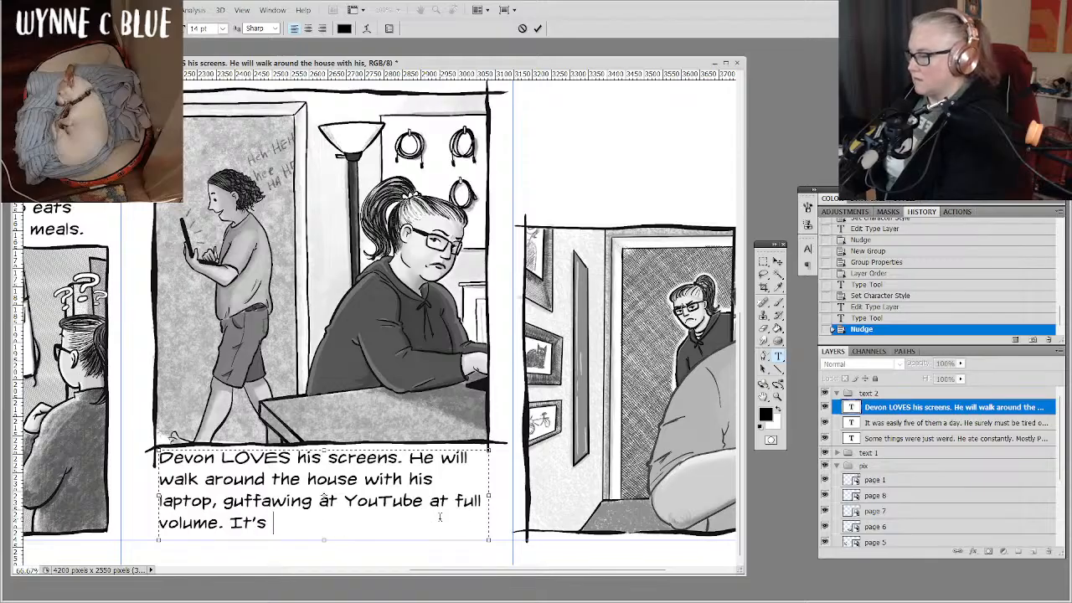
{"action": "type", "text": "wei rd and "}
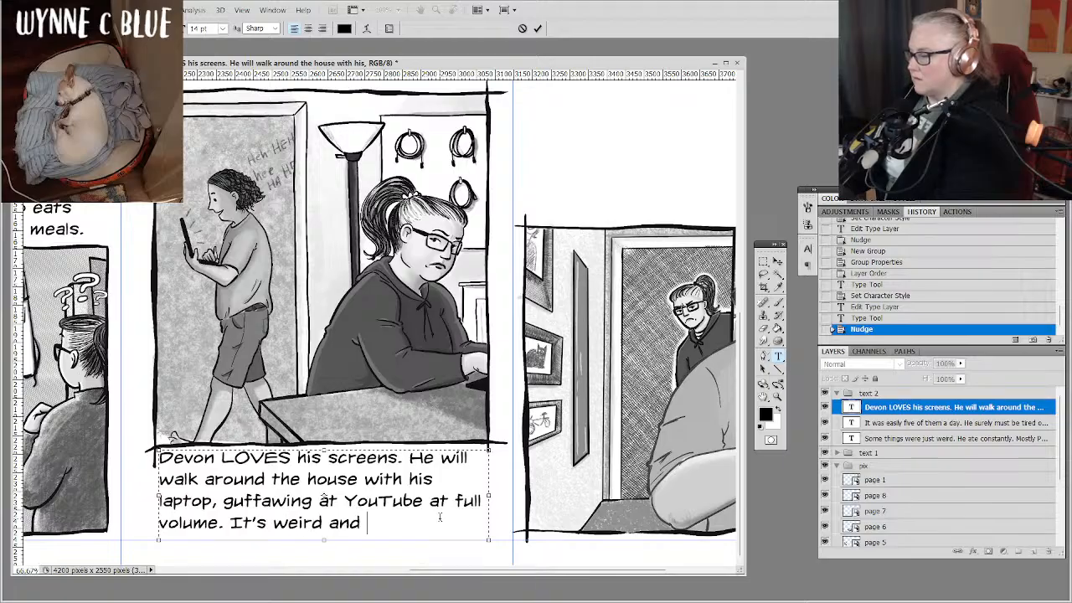
{"action": "type", "text": "unsettling."}
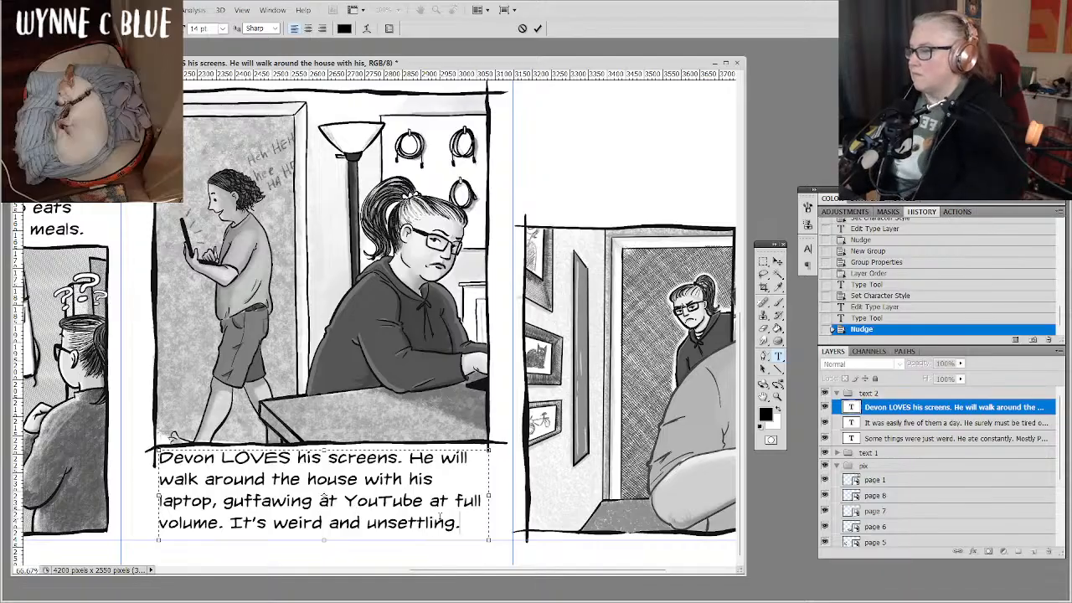
{"action": "left_click", "coordinate": [914, 410]}
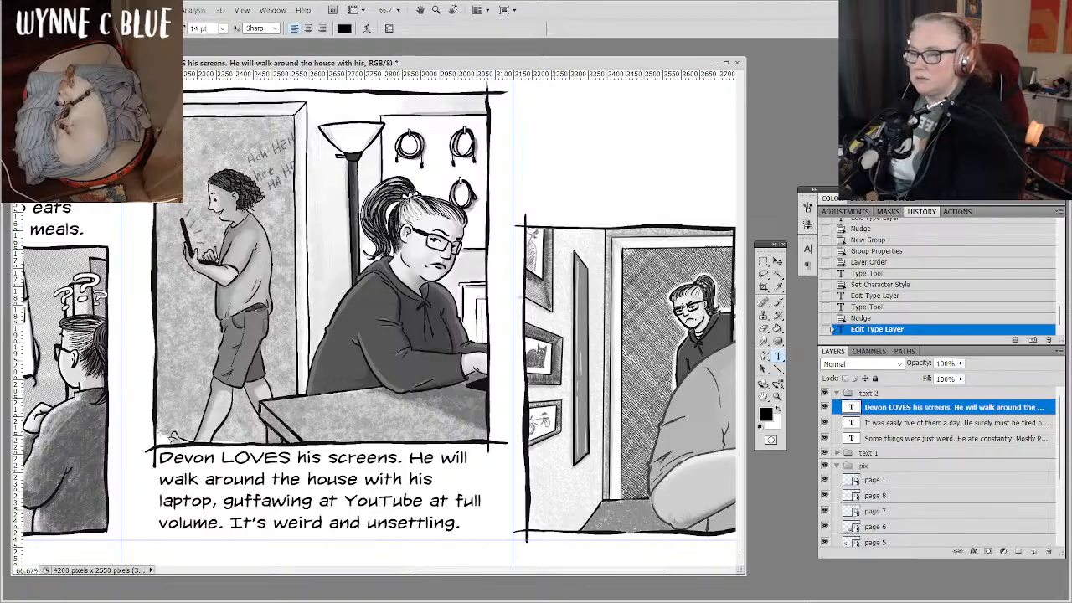
Create a text box spanning the blank area above the neighbouring hallway drawing and enter "All of this while he is looking for work.".
{"action": "scroll", "coordinate": [377, 319], "scroll_direction": "right", "scroll_amount": 5}
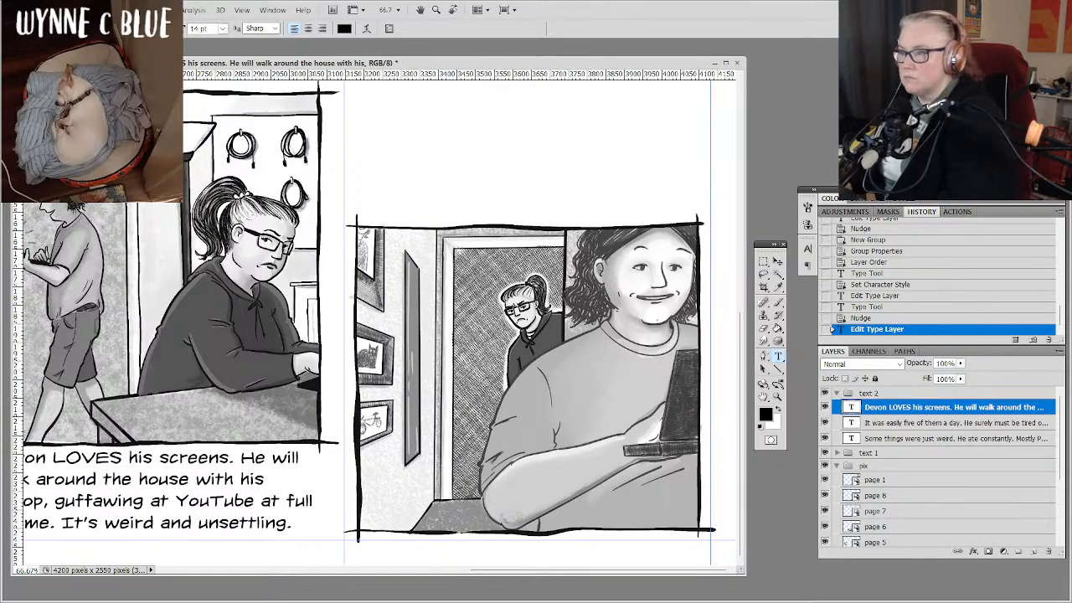
{"action": "scroll", "coordinate": [373, 323], "scroll_direction": "up", "scroll_amount": 1}
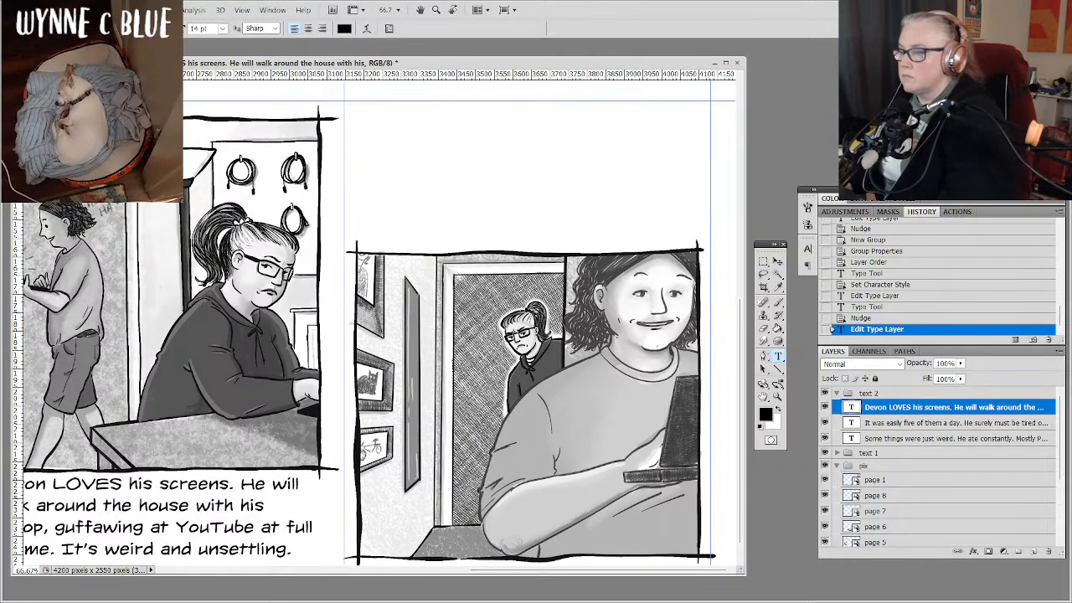
{"action": "scroll", "coordinate": [374, 326], "scroll_direction": "down", "scroll_amount": 1}
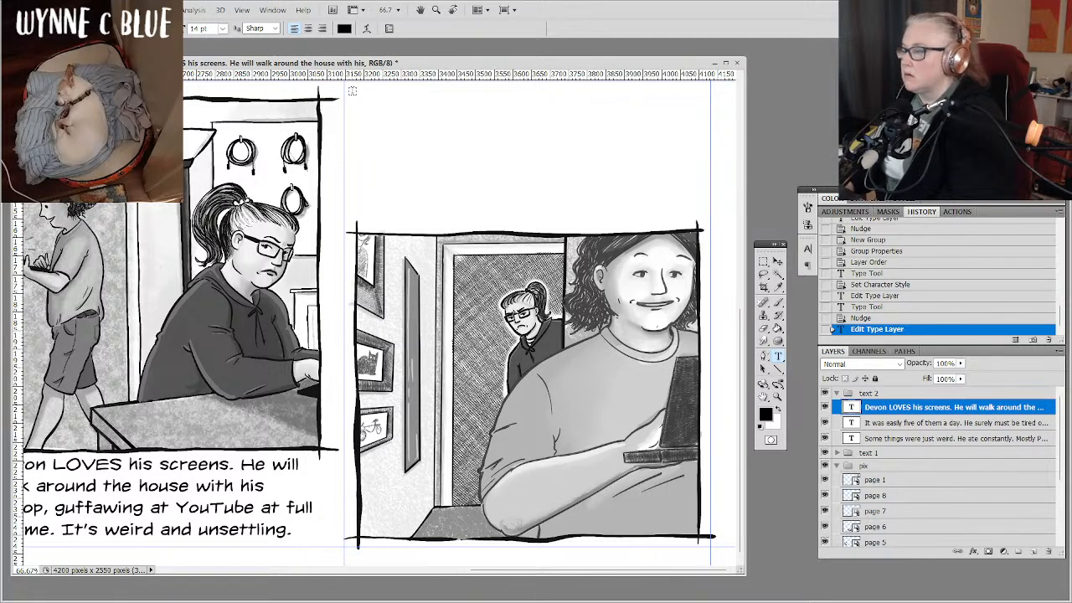
{"action": "left_click_drag", "start_coordinate": [352, 91], "coordinate": [700, 219]}
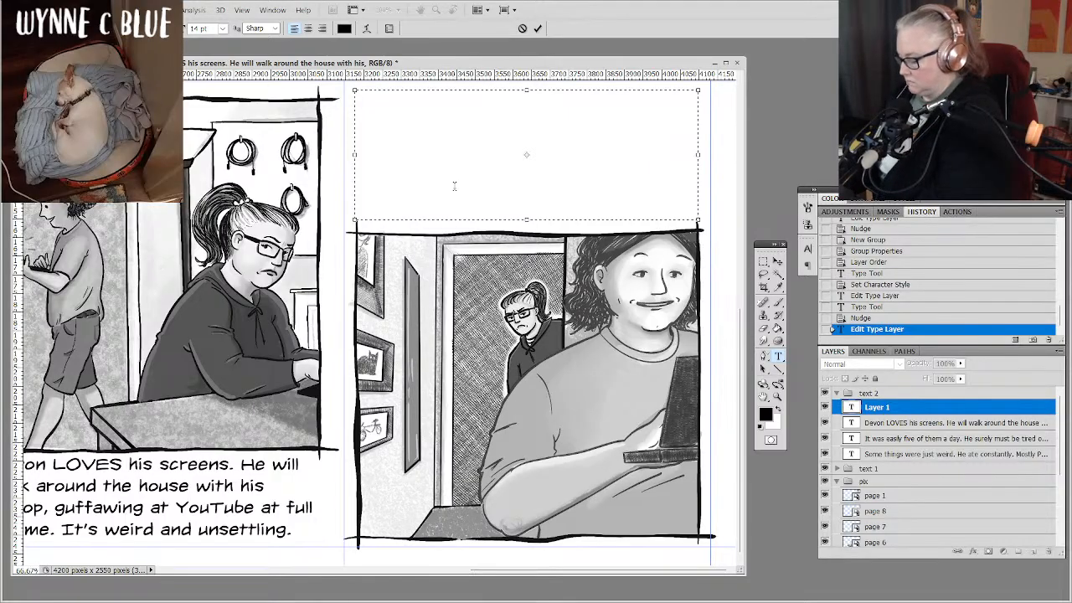
{"action": "type", "text": "All of this "}
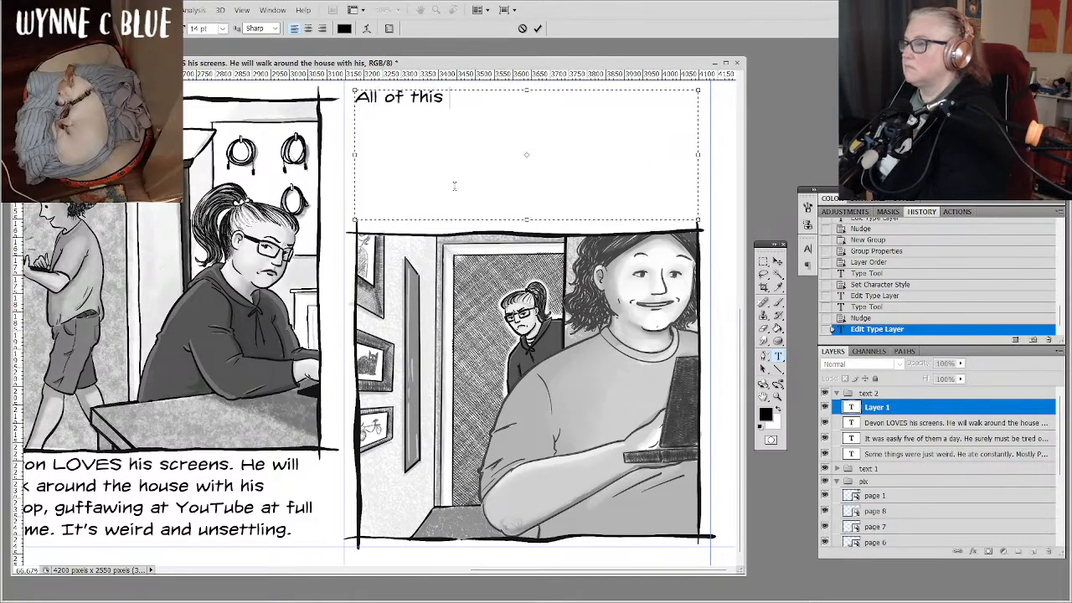
{"action": "type", "text": "while"}
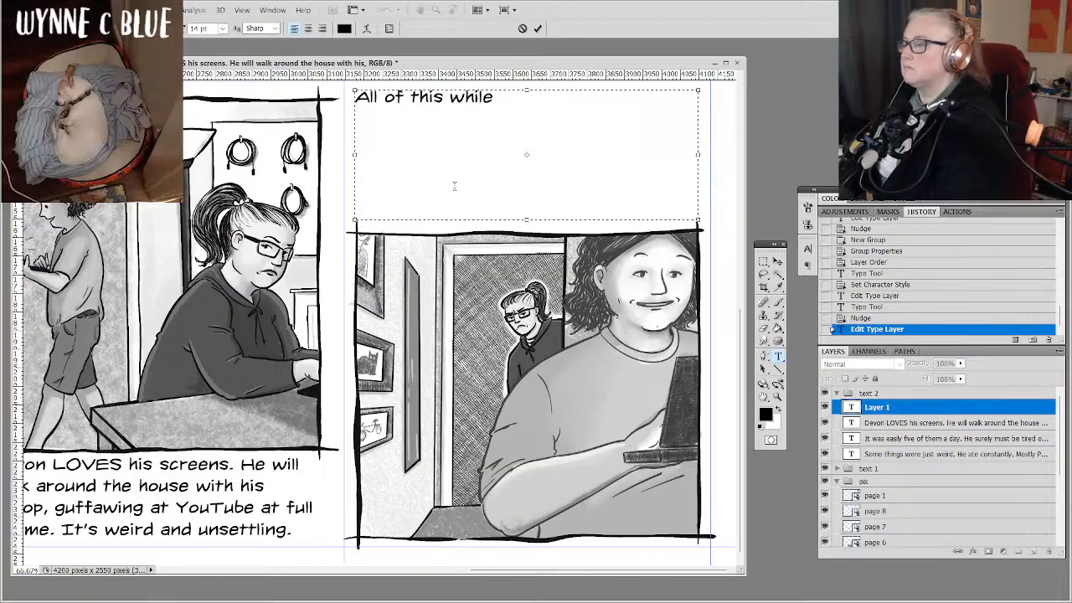
{"action": "type", "text": " he"}
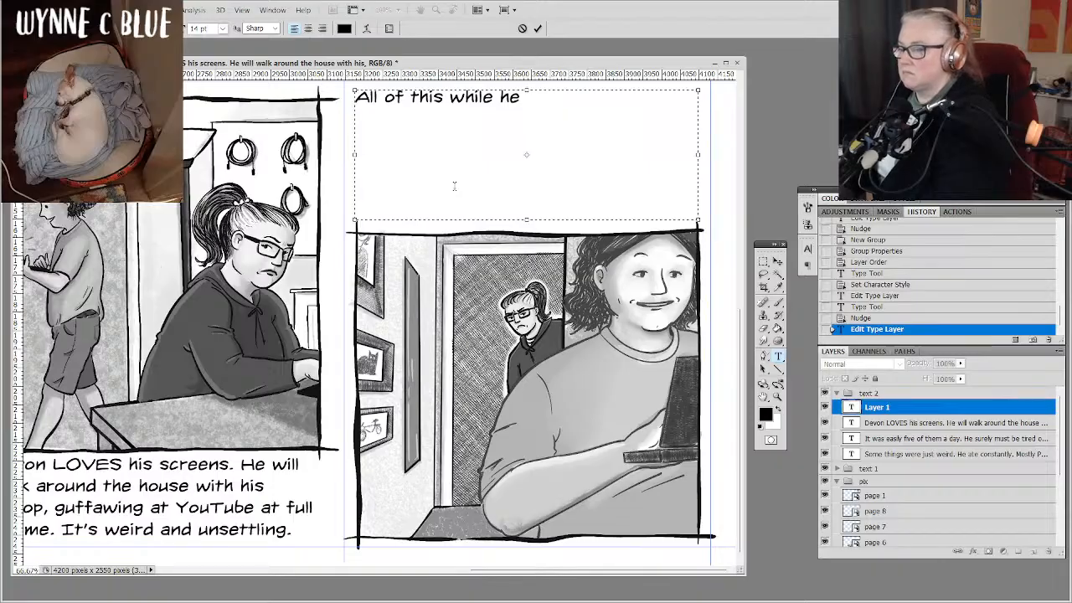
{"action": "type", "text": "is "}
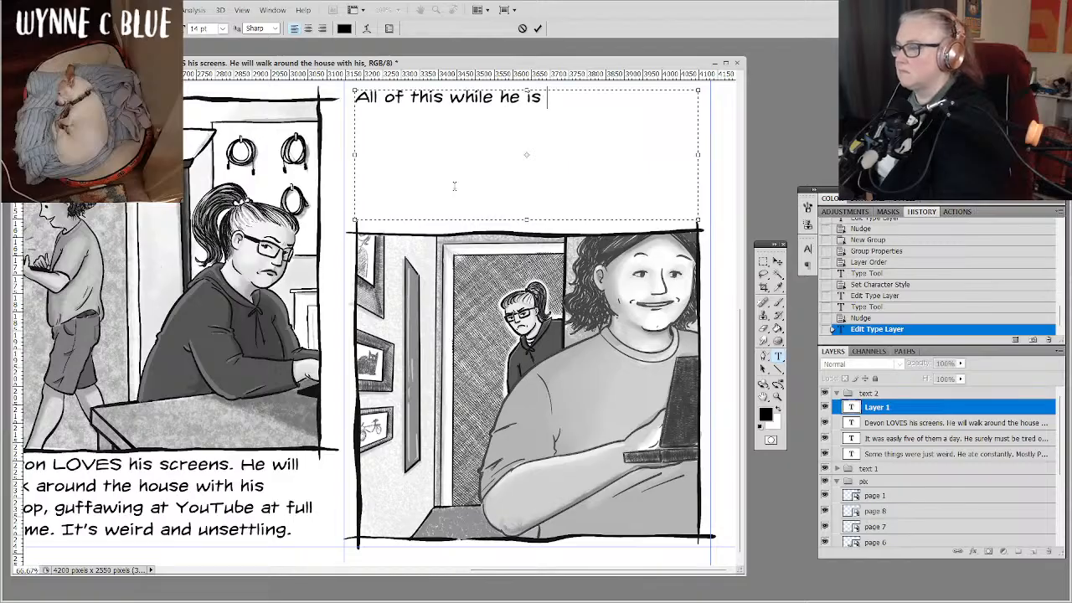
{"action": "type", "text": "lookin"}
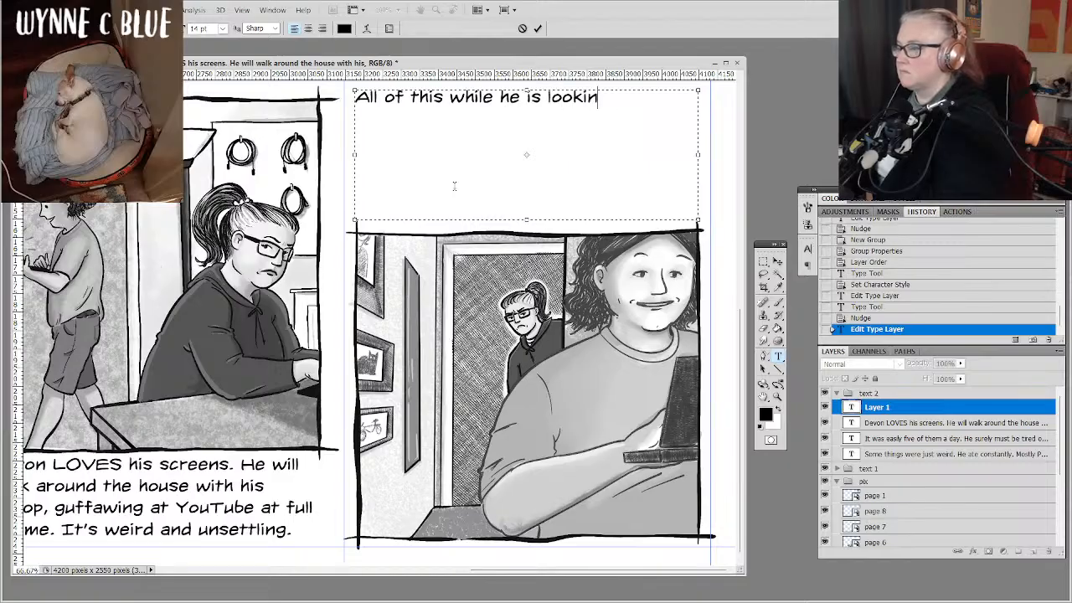
{"action": "type", "text": "g for work"}
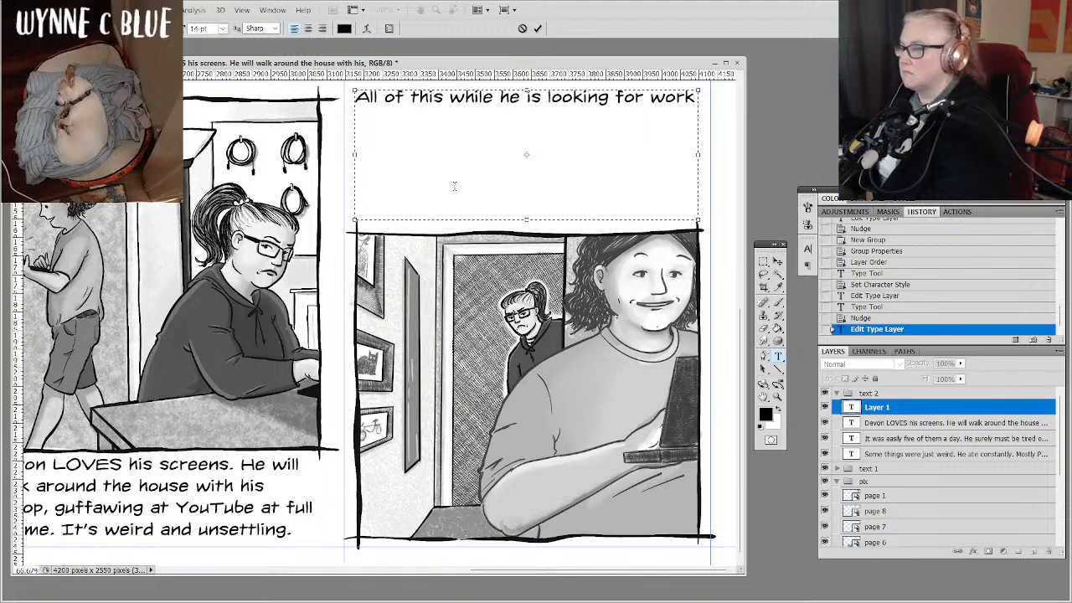
{"action": "type", "text": "."}
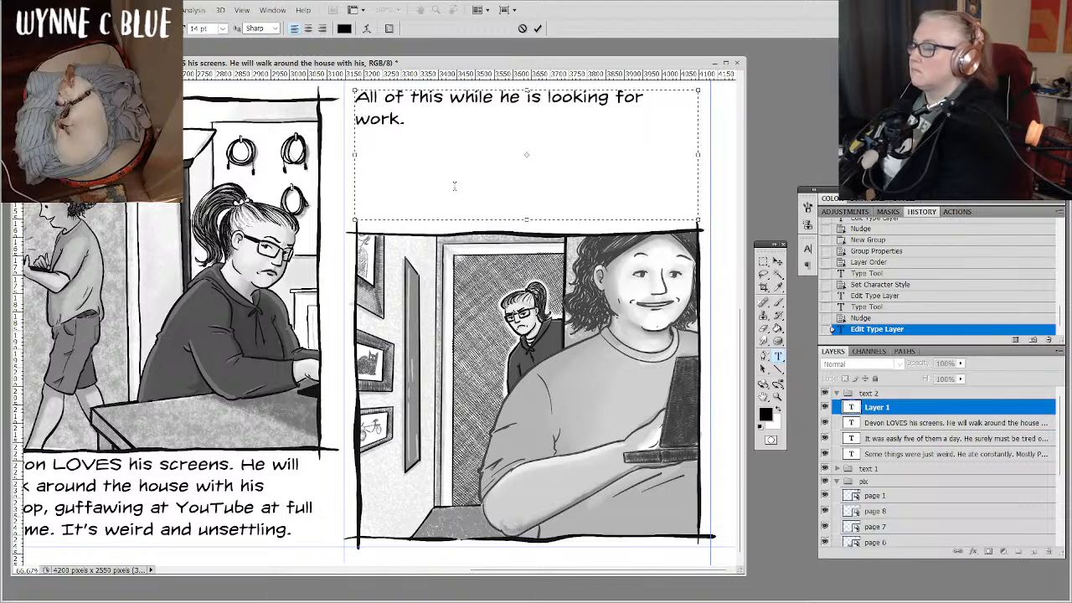
{"action": "type", "text": " He'"}
Try continuing the text above the hallway drawing after "work." with "He's been looking long enough".
{"action": "key", "text": "BackSpace"}
{"action": "key", "text": "BackSpace"}
{"action": "key", "text": "BackSpace"}
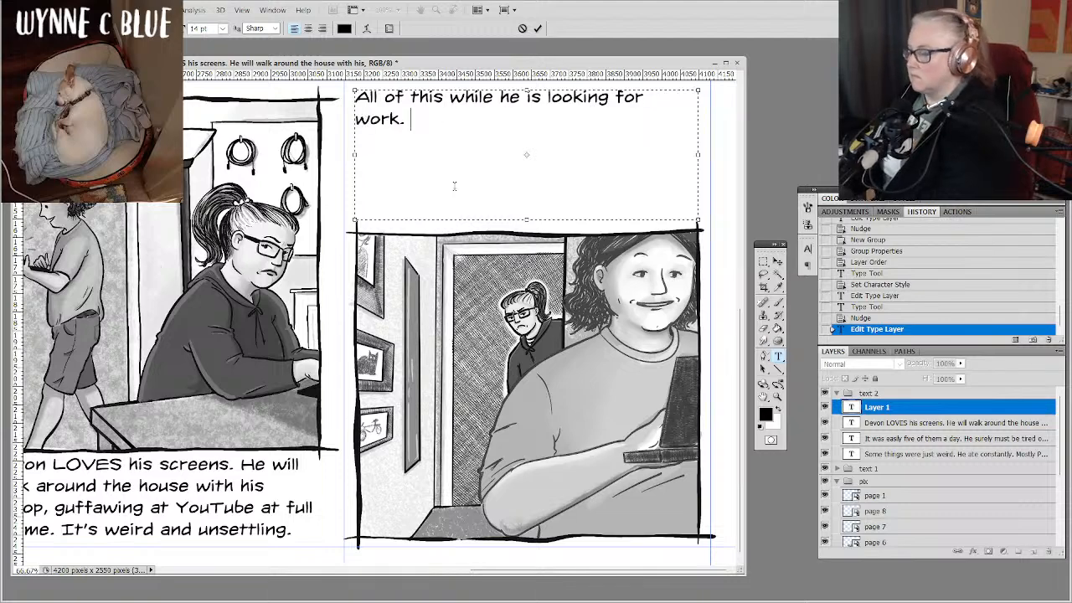
{"action": "type", "text": "He'"}
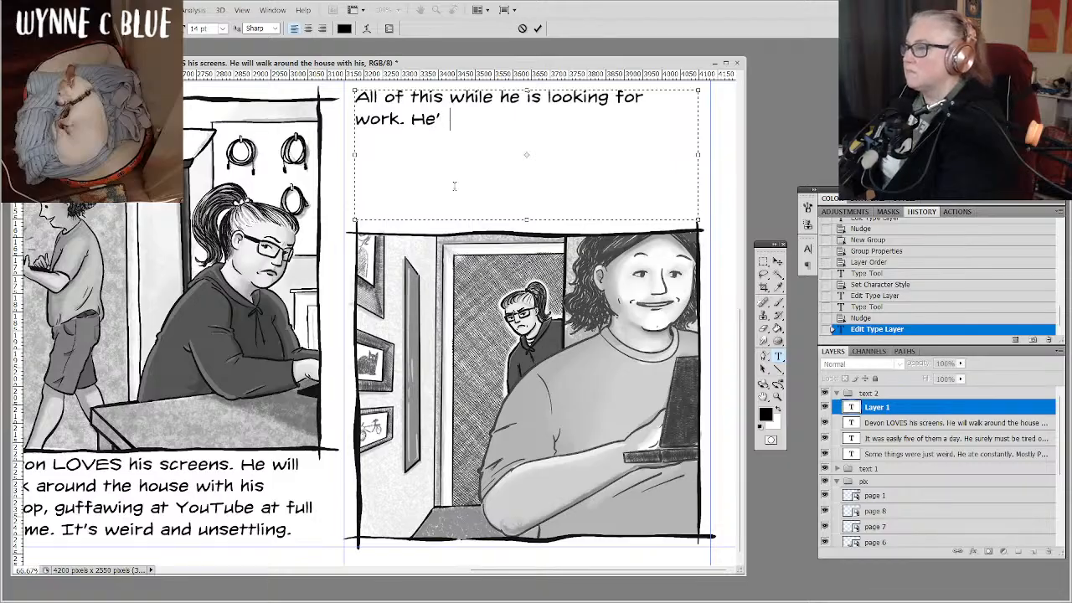
{"action": "type", "text": "s b"}
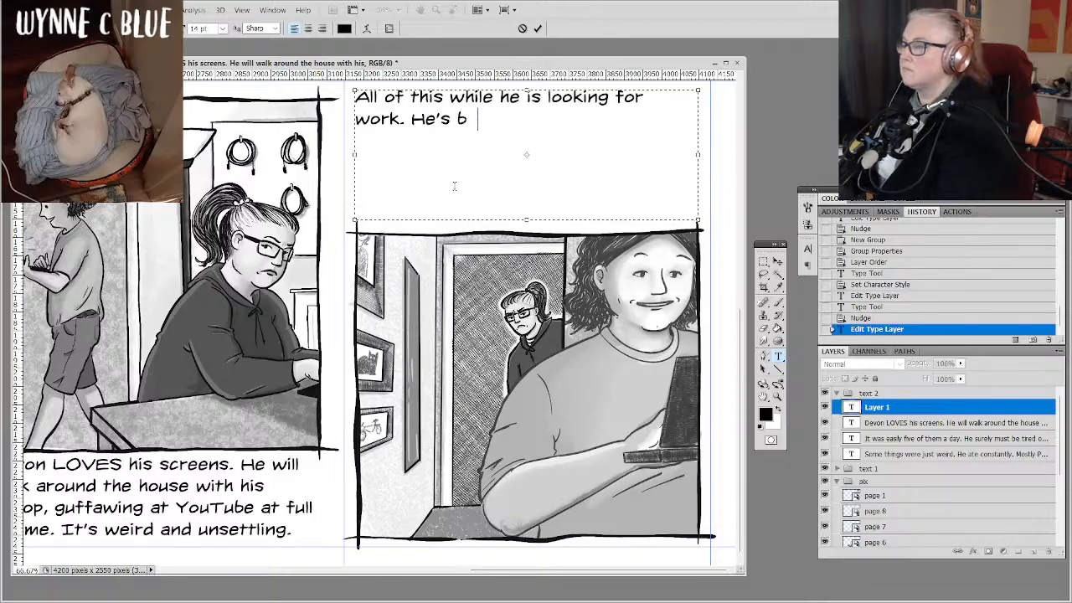
{"action": "type", "text": "een looking"}
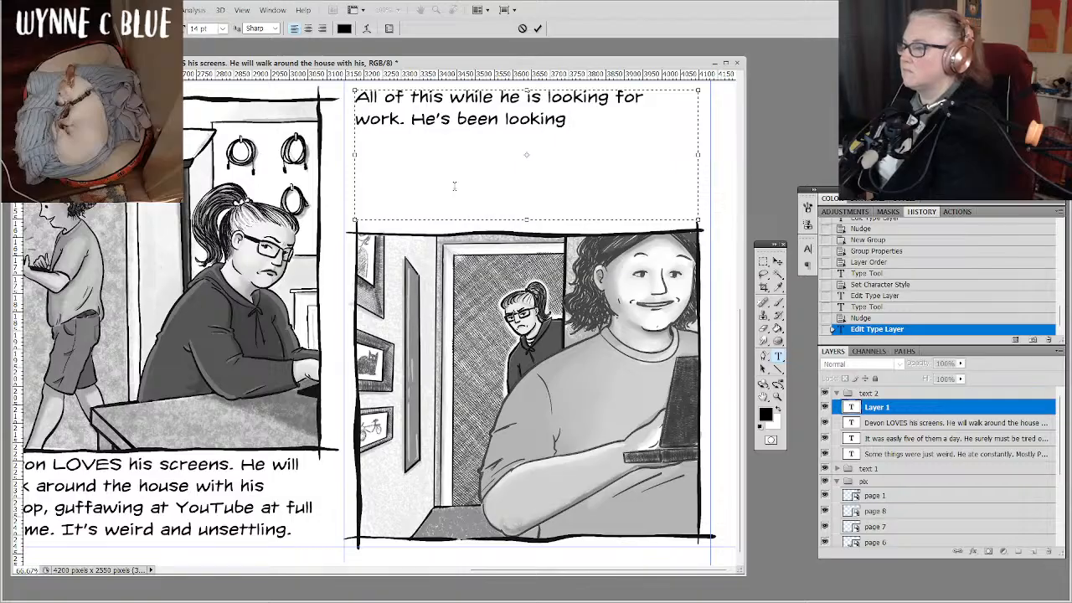
{"action": "type", "text": " long enough"}
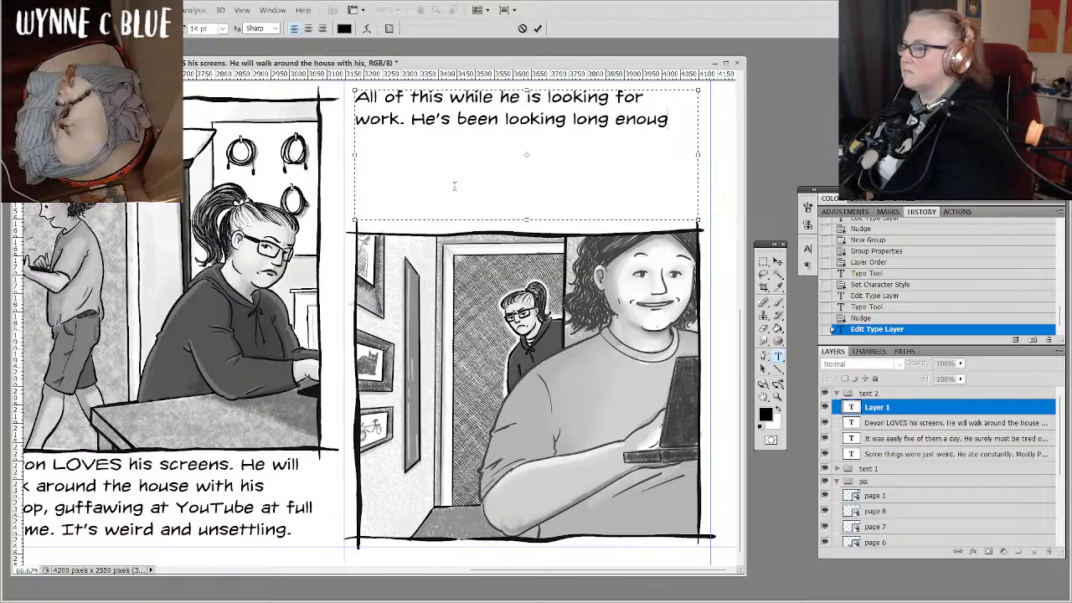
Replace "He's been looking long enough" above the hallway drawing with "That's why his mom begged us to take him in.".
{"action": "key", "text": "shift+Left"}
{"action": "key", "text": "shift+Left"}
{"action": "key", "text": "shift+Left"}
{"action": "key", "text": "shift+Left"}
{"action": "key", "text": "shift+Left"}
{"action": "key", "text": "shift+Left"}
{"action": "key", "text": "shift+Left"}
{"action": "key", "text": "shift+Left"}
{"action": "key", "text": "shift+Left"}
{"action": "key", "text": "shift+Left"}
{"action": "key", "text": "shift+Left"}
{"action": "key", "text": "shift+Left"}
{"action": "key", "text": "shift+Left"}
{"action": "key", "text": "shift+Left"}
{"action": "key", "text": "shift+Left"}
{"action": "key", "text": "shift+Left"}
{"action": "key", "text": "shift+Left"}
{"action": "key", "text": "shift+Left"}
{"action": "key", "text": "shift+Left"}
{"action": "key", "text": "shift+Left"}
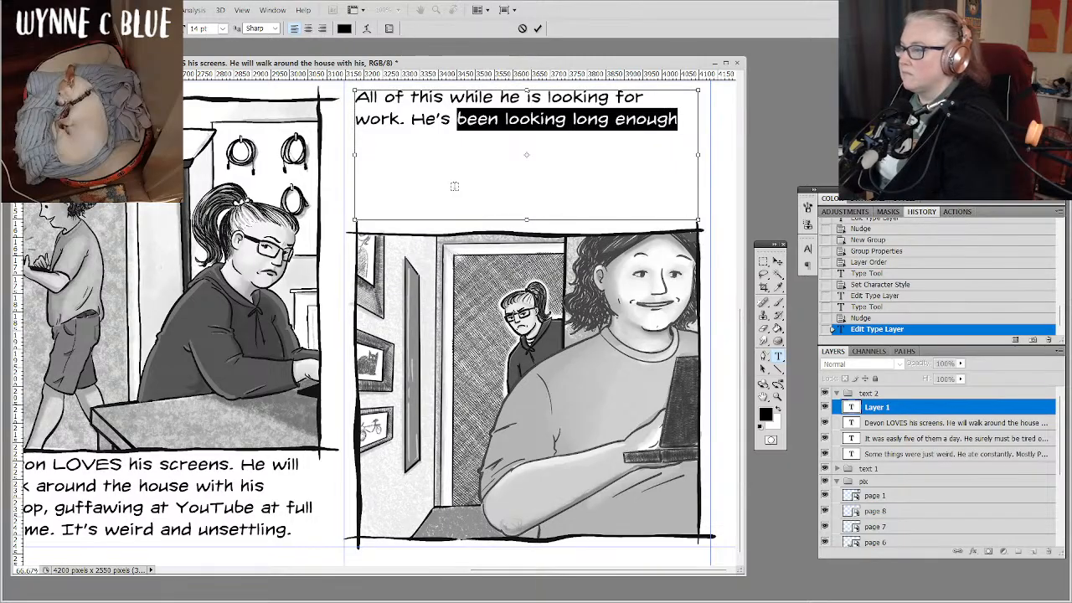
{"action": "key", "text": "shift+Right"}
{"action": "type", "text": "That's "}
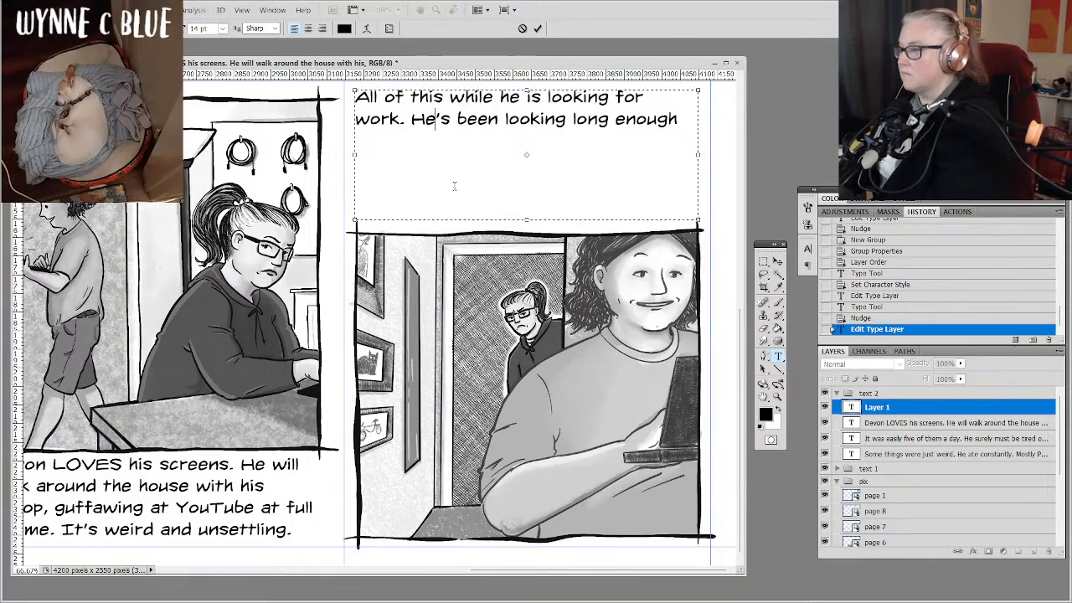
{"action": "type", "text": "why his"}
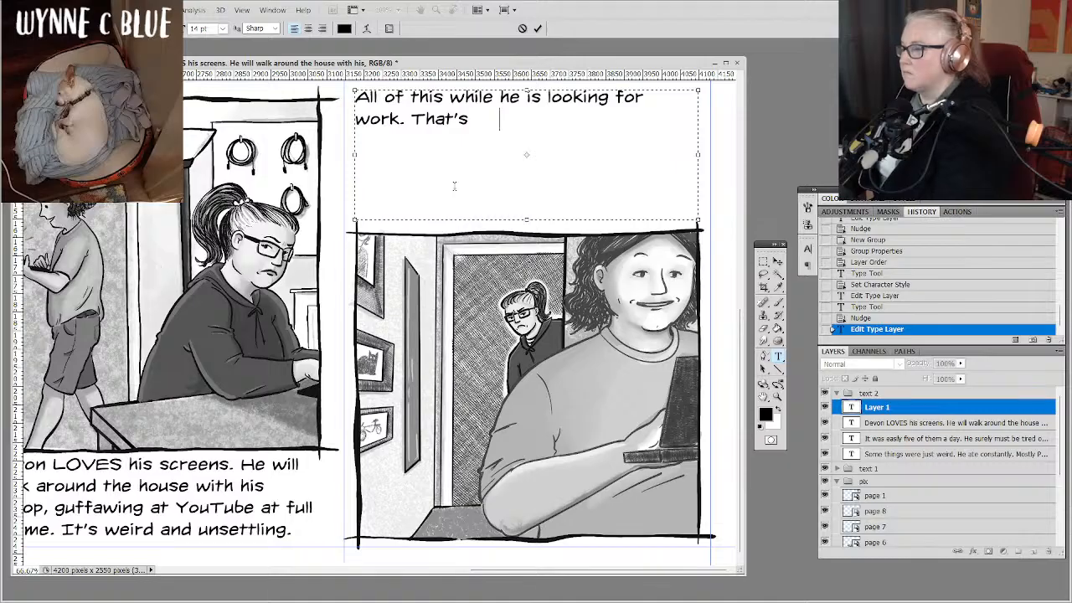
{"action": "type", "text": " mom"}
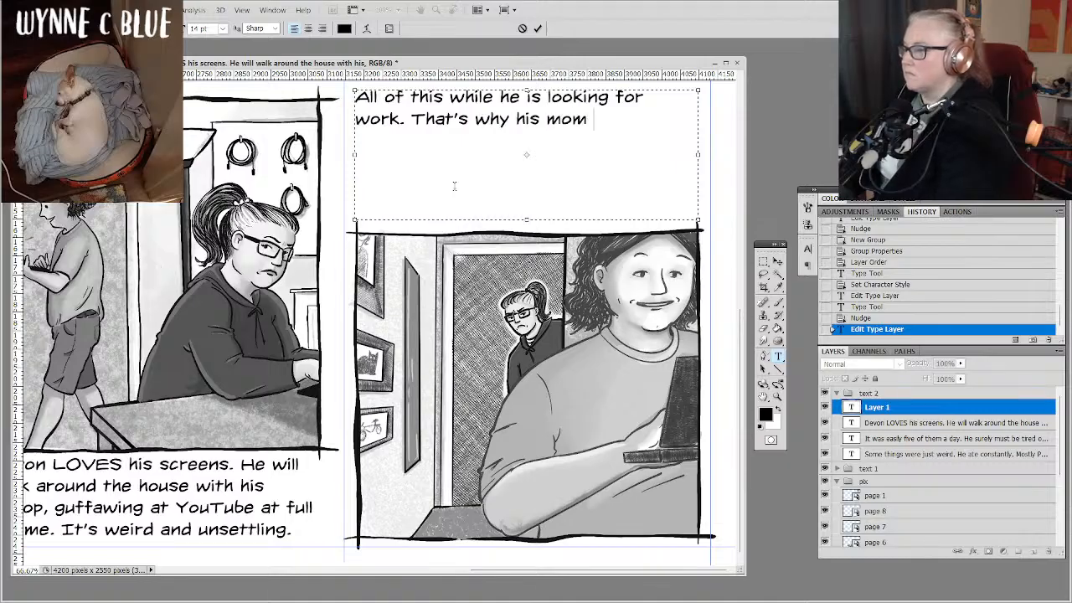
{"action": "type", "text": " begge"}
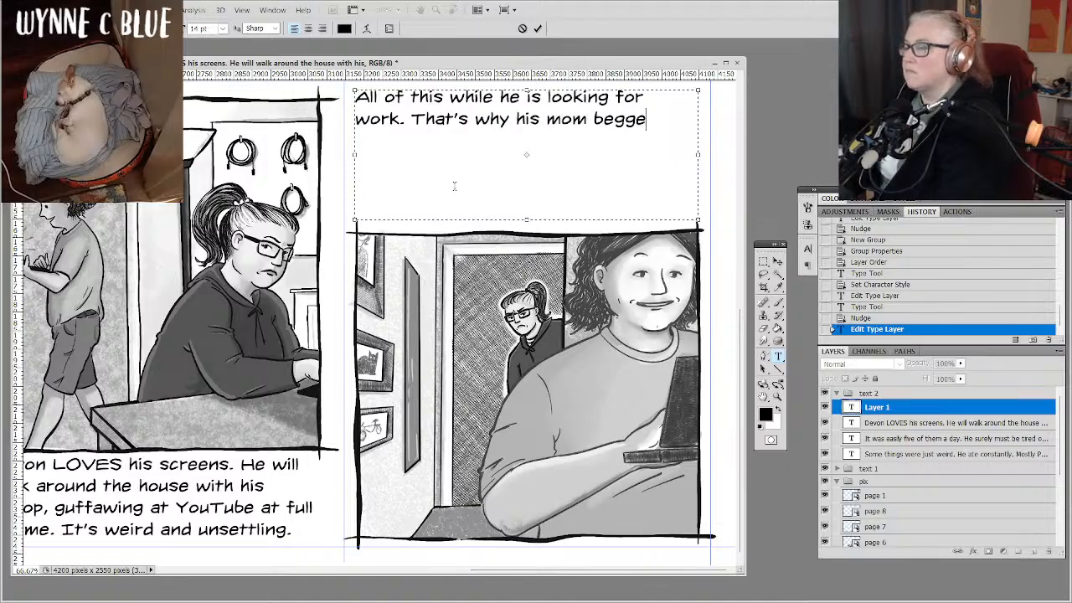
{"action": "type", "text": "d us to ta"}
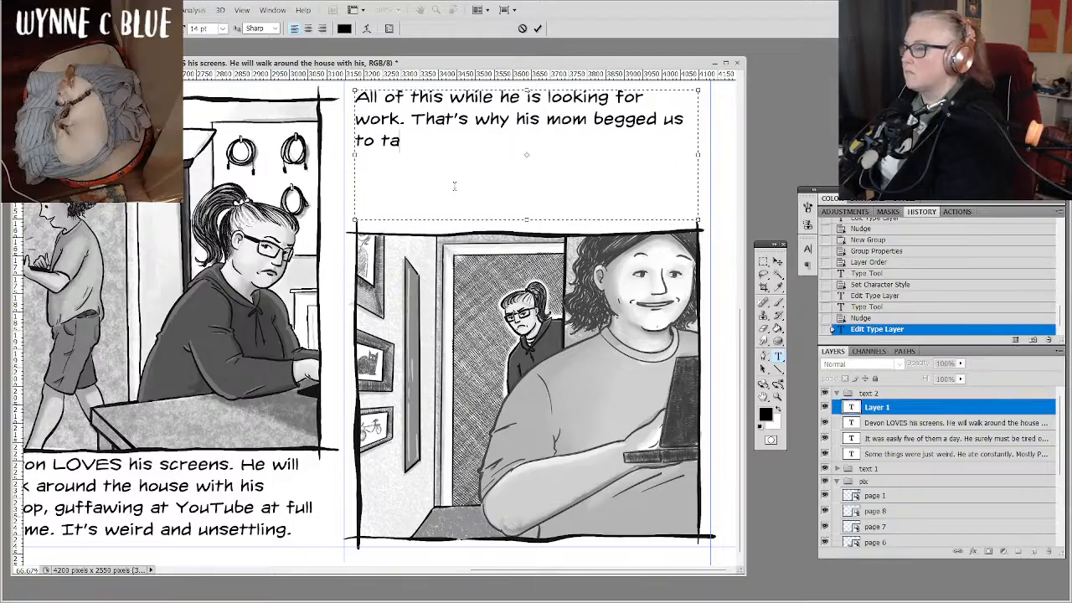
{"action": "type", "text": "ke him in"}
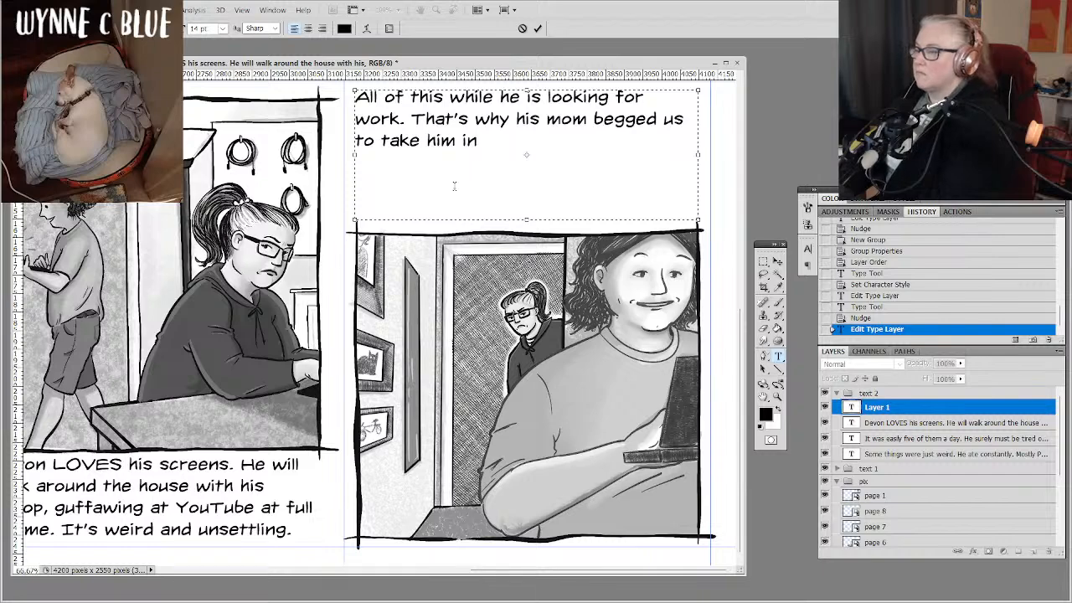
{"action": "type", "text": "."}
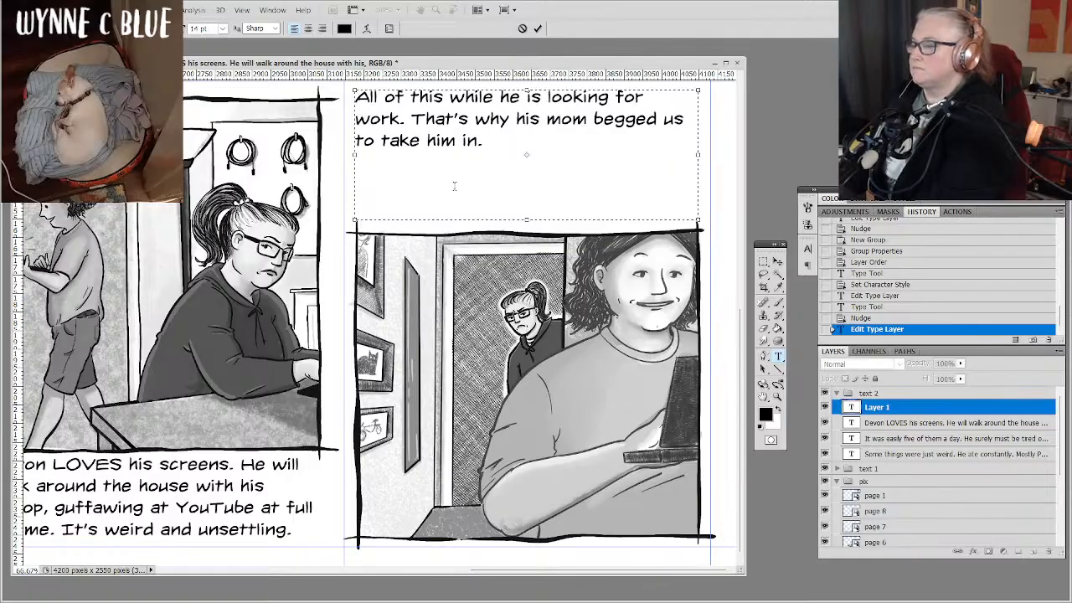
{"action": "type", "text": "He's"}
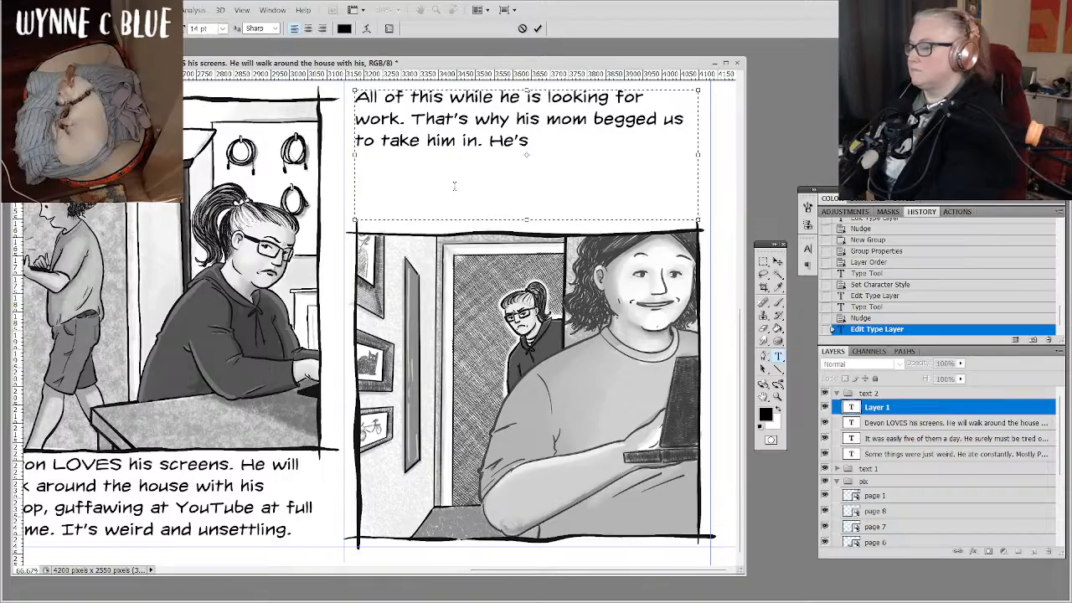
{"action": "key", "text": "BackSpace"}
{"action": "key", "text": "BackSpace"}
{"action": "key", "text": "BackSpace"}
{"action": "key", "text": "BackSpace"}
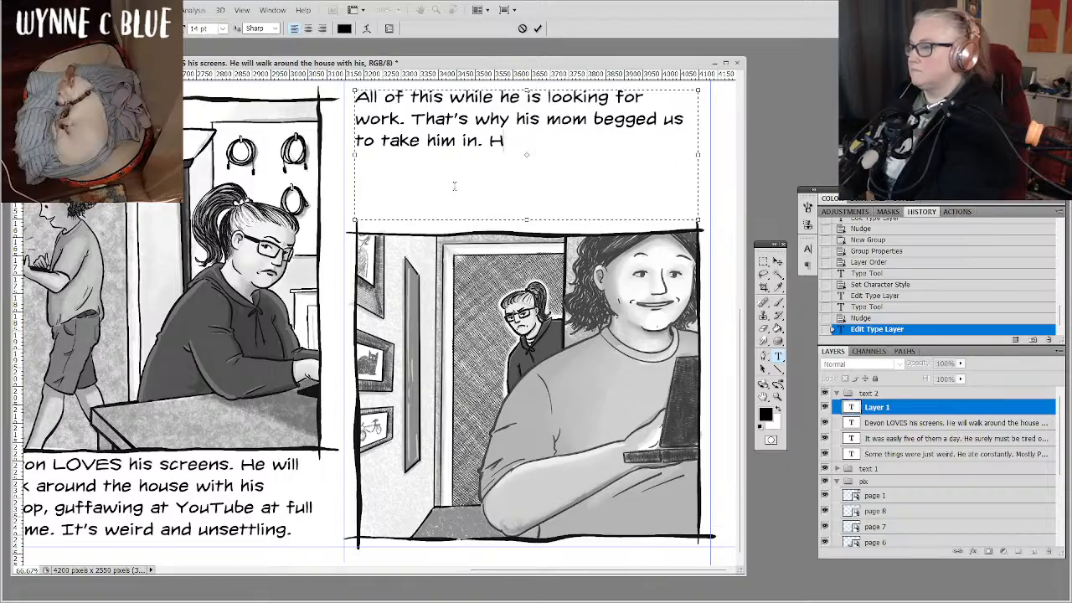
Add "I'm doing my best to be patient, but it's not easy." after "take him in.", shorten the text box and commit the text.
{"action": "type", "text": "I'm"}
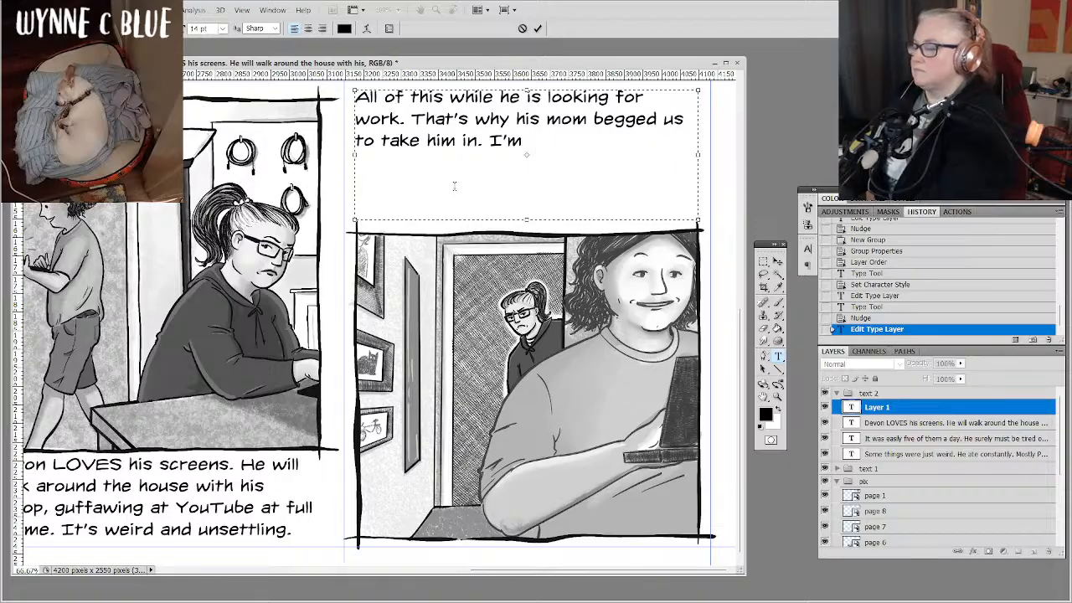
{"action": "type", "text": " doing m"}
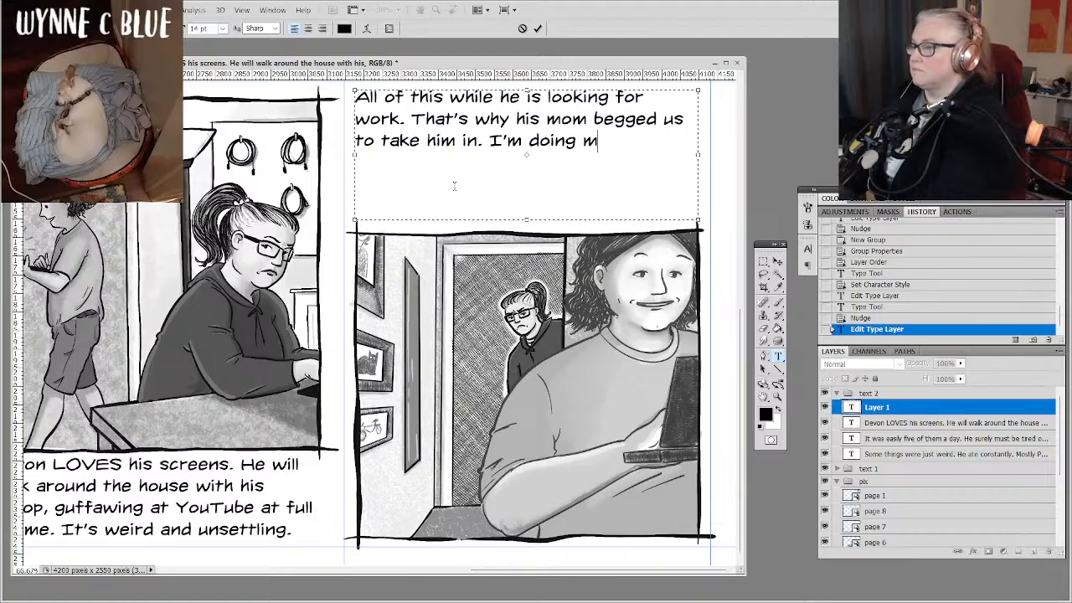
{"action": "type", "text": "y best to "}
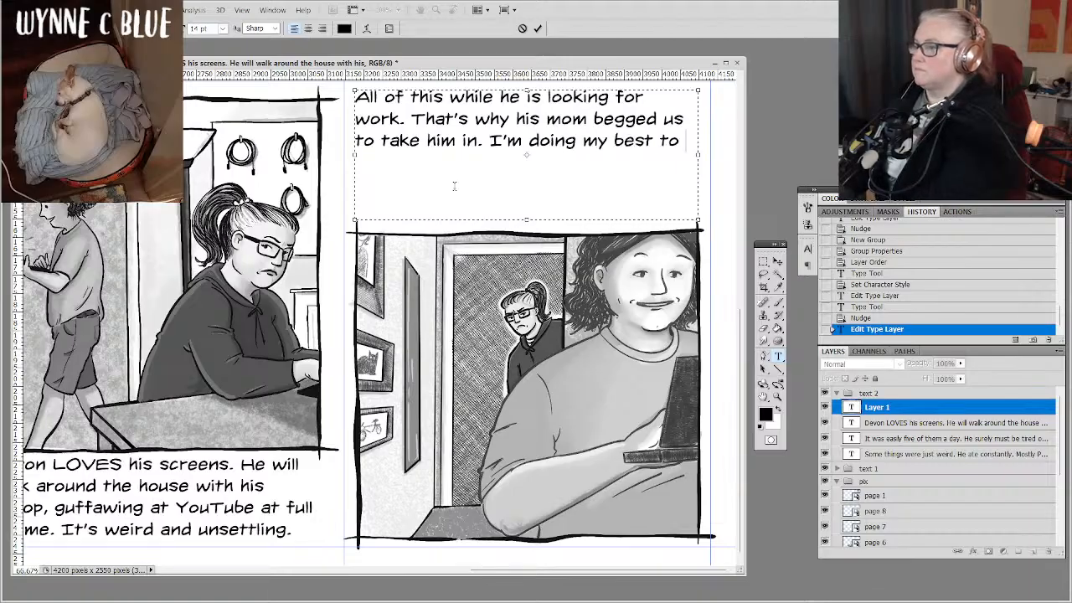
{"action": "type", "text": "be "}
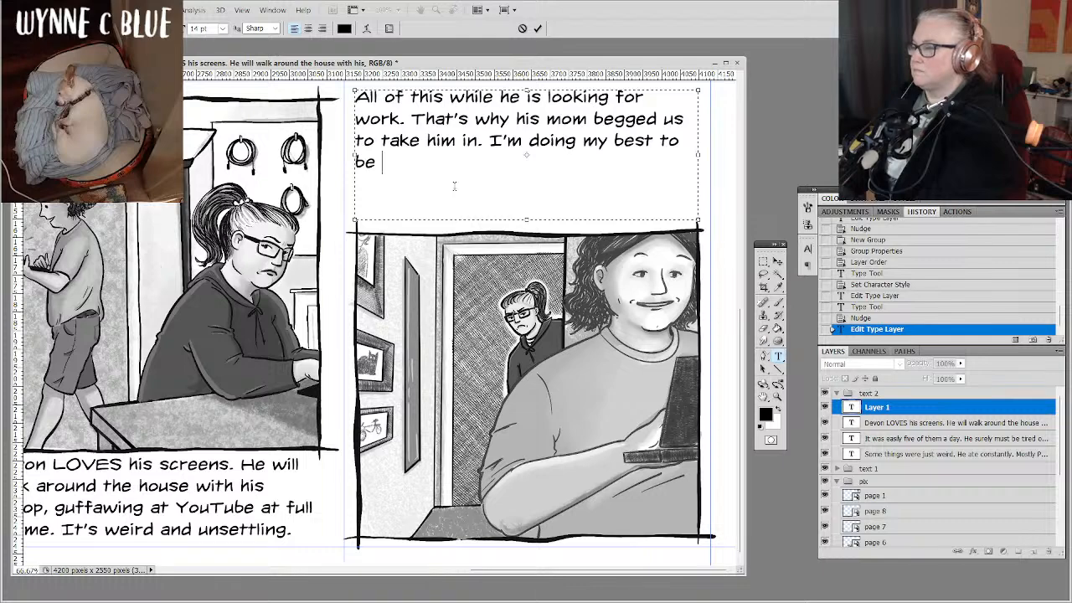
{"action": "type", "text": "patient"}
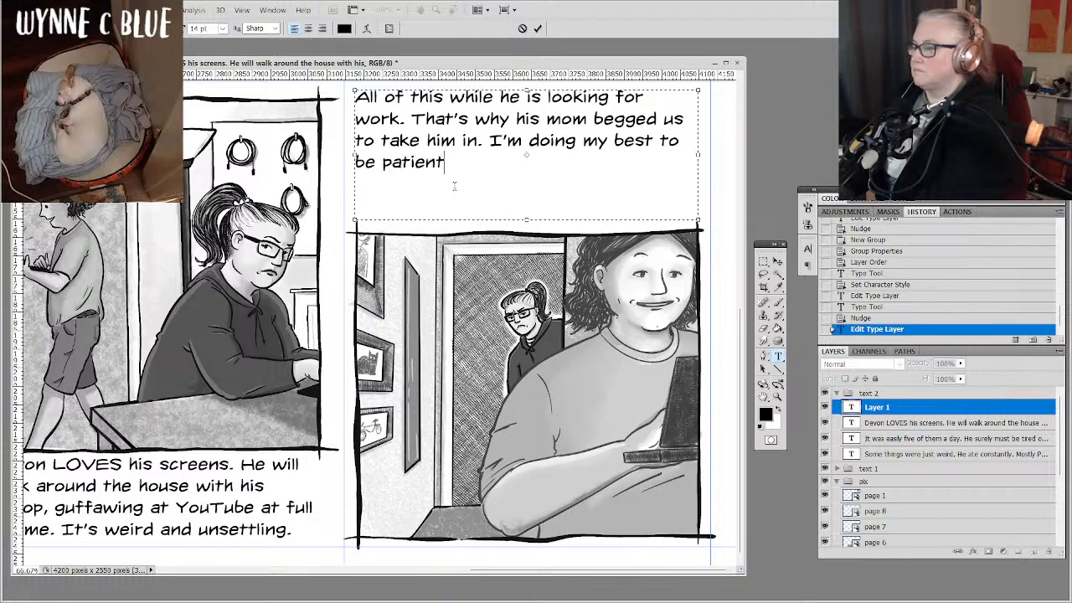
{"action": "type", "text": ", but it's n"}
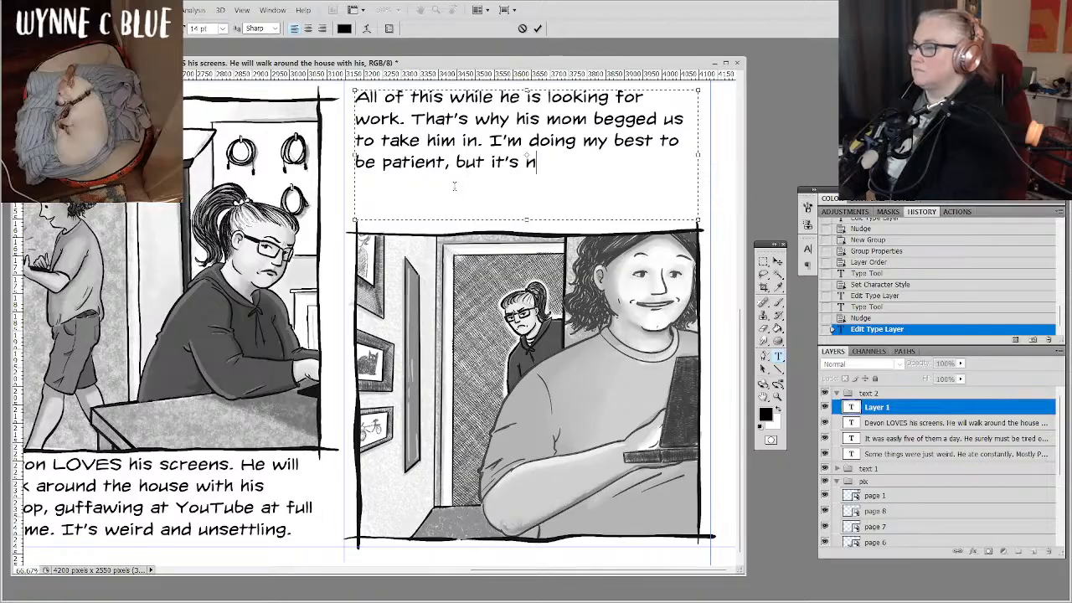
{"action": "type", "text": "ot easy."}
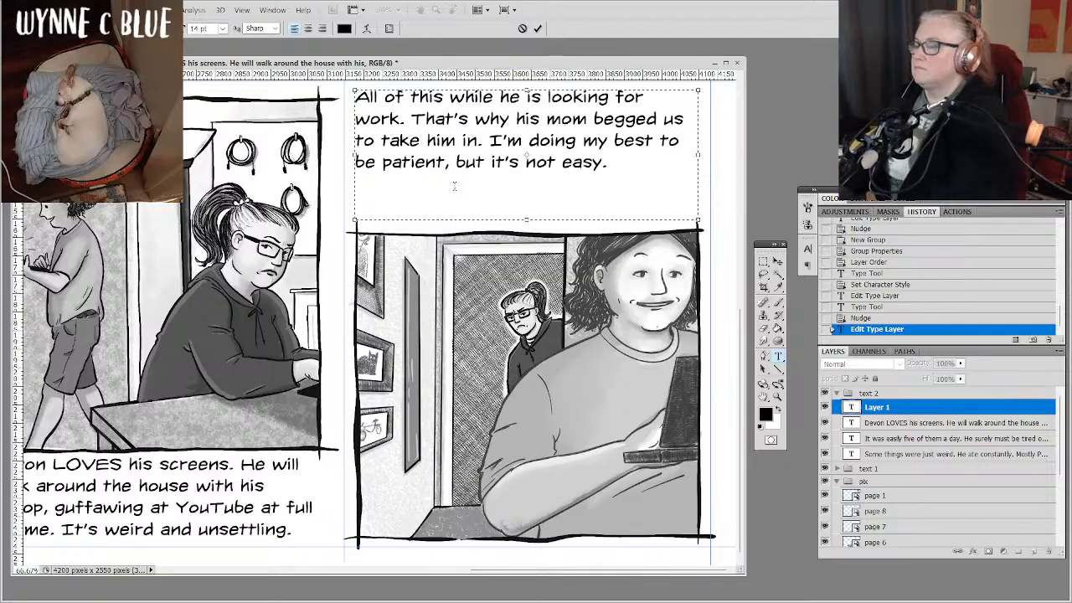
{"action": "left_click_drag", "start_coordinate": [526, 219], "coordinate": [525, 187]}
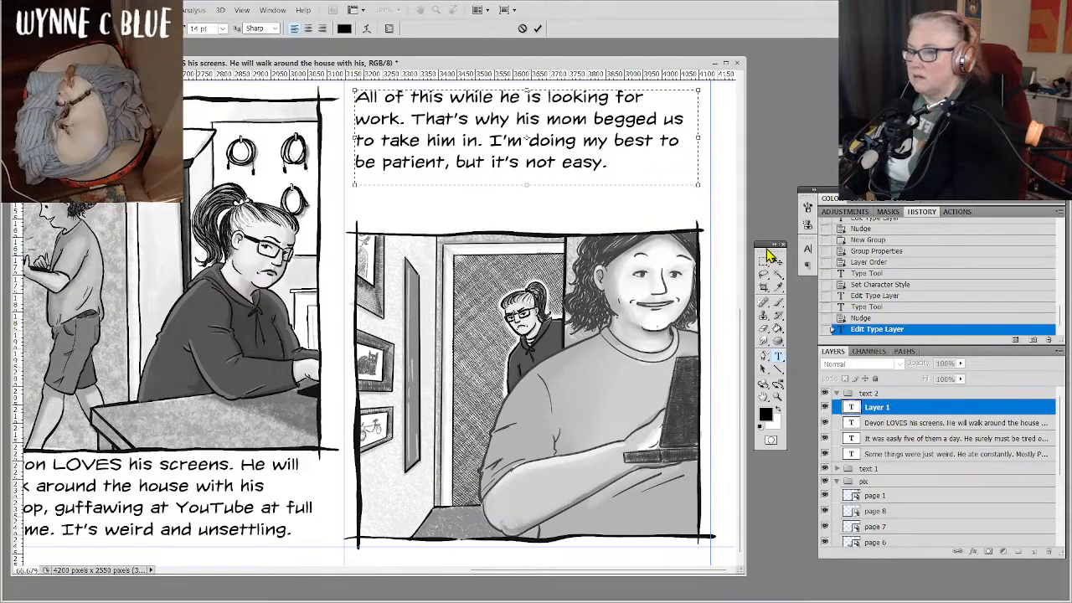
{"action": "left_click", "coordinate": [952, 407]}
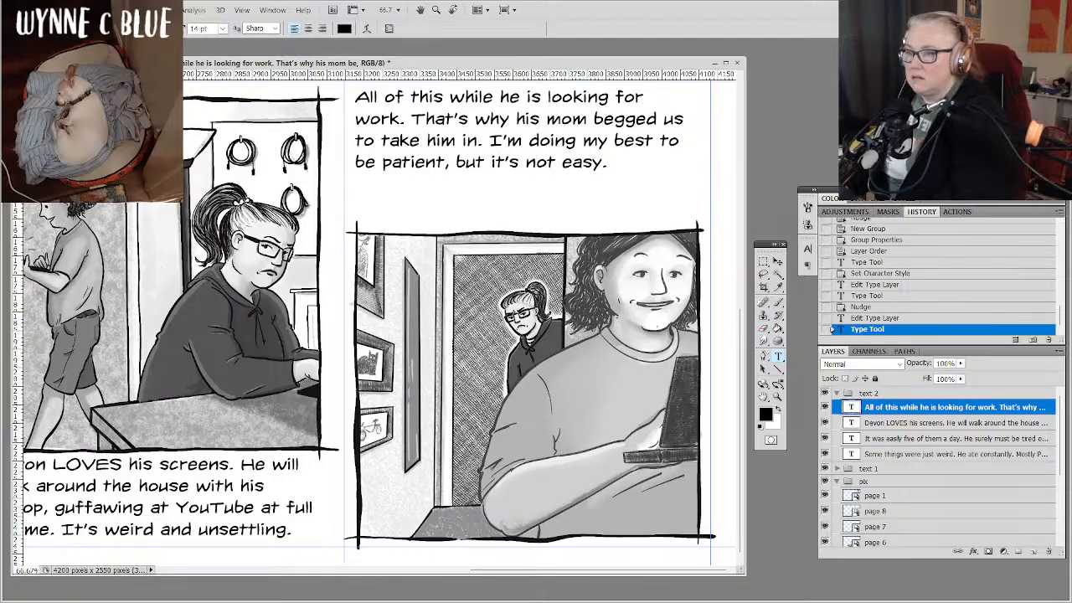
Insert "and learning how to adult" after "looking for work" above the hallway drawing, extending the text box downward, and commit the text.
{"action": "left_click_drag", "start_coordinate": [376, 142], "coordinate": [577, 538]}
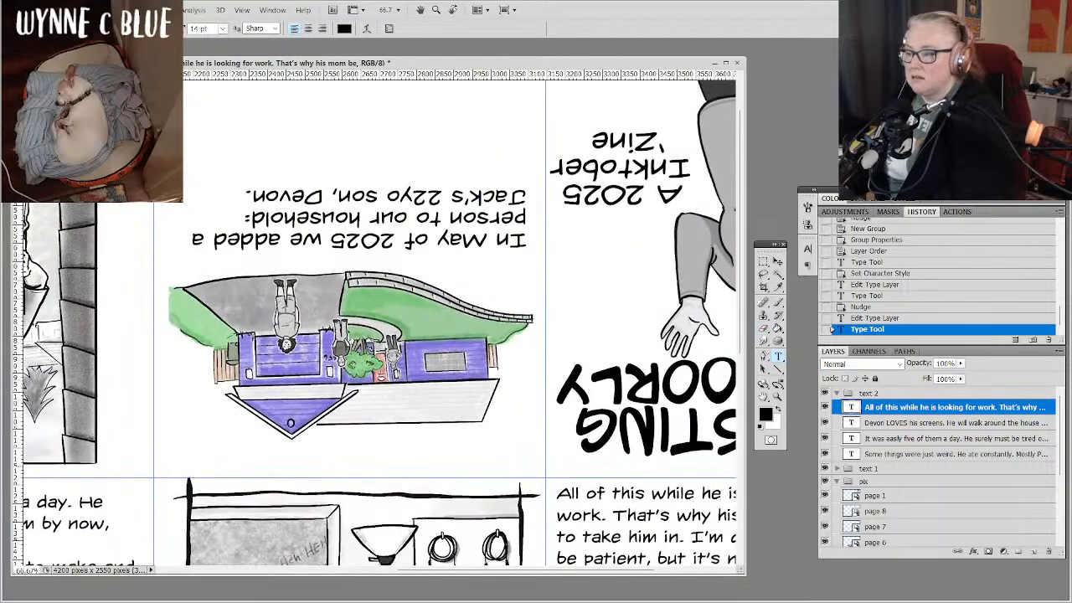
{"action": "left_click_drag", "start_coordinate": [419, 318], "coordinate": [451, 370]}
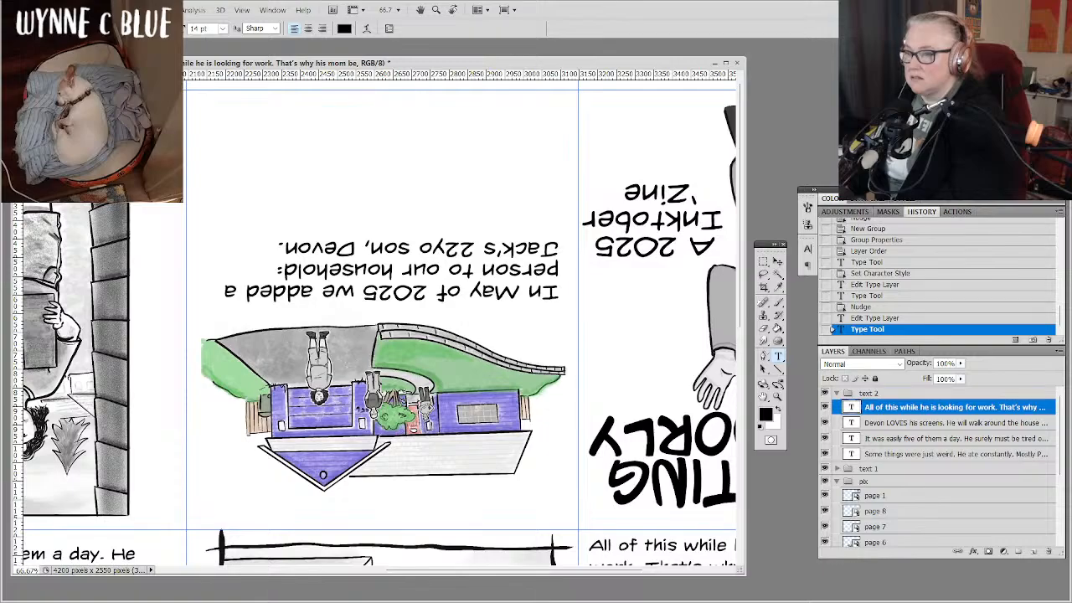
{"action": "left_click_drag", "start_coordinate": [519, 511], "coordinate": [285, 76]}
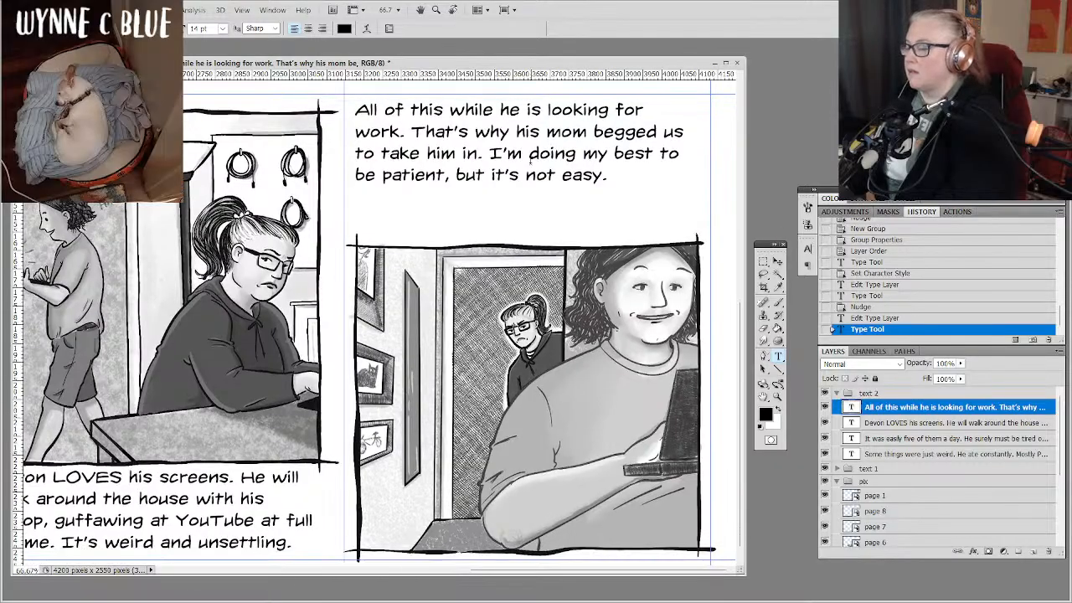
{"action": "left_click", "coordinate": [405, 134]}
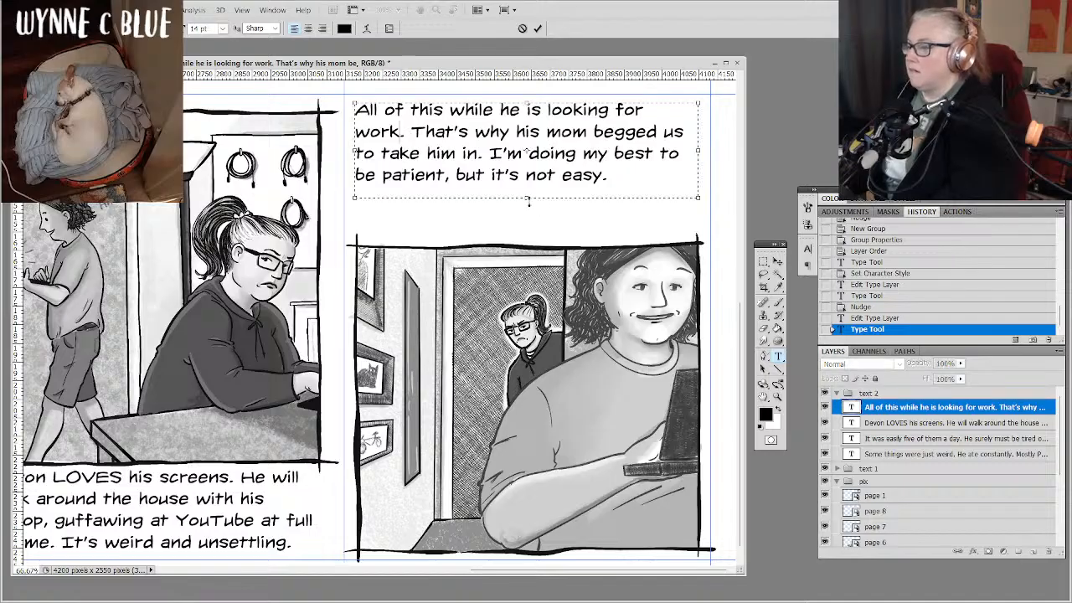
{"action": "left_click_drag", "start_coordinate": [527, 198], "coordinate": [530, 237]}
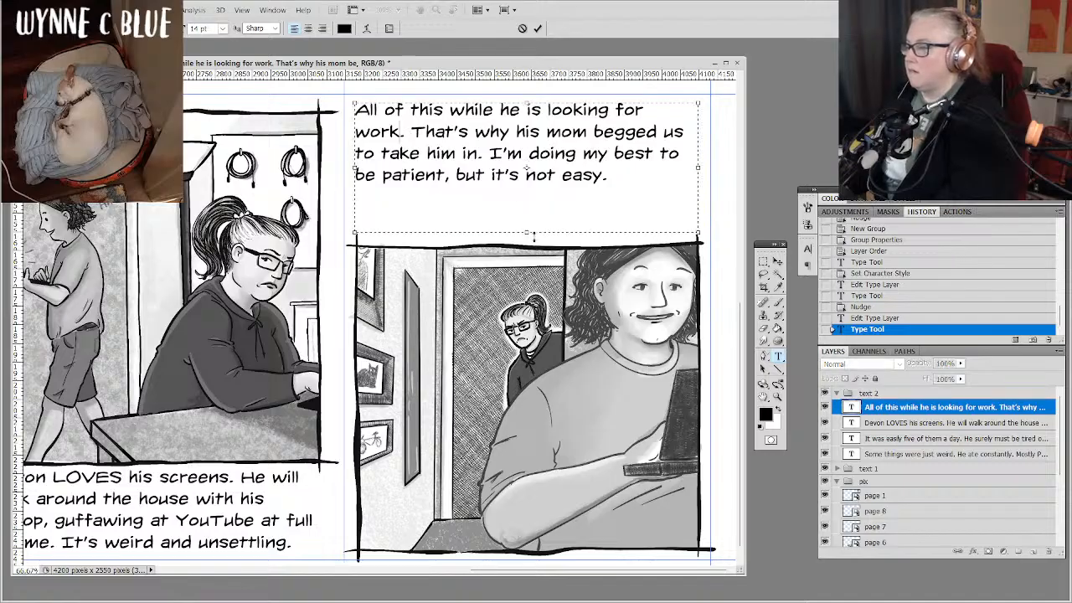
{"action": "type", "text": "and le"}
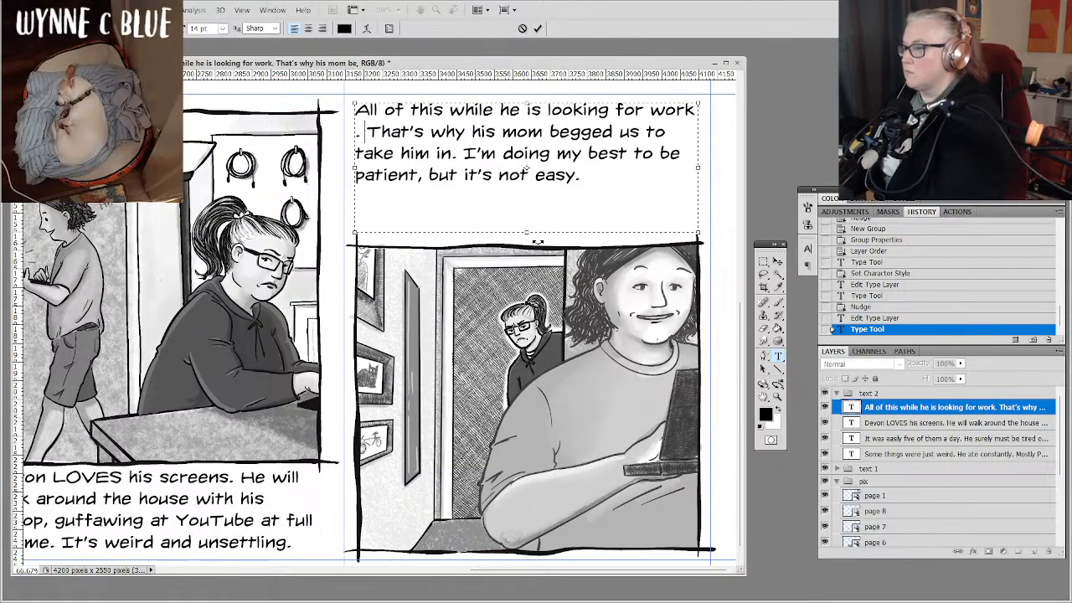
{"action": "type", "text": "arning how to . That's why his"}
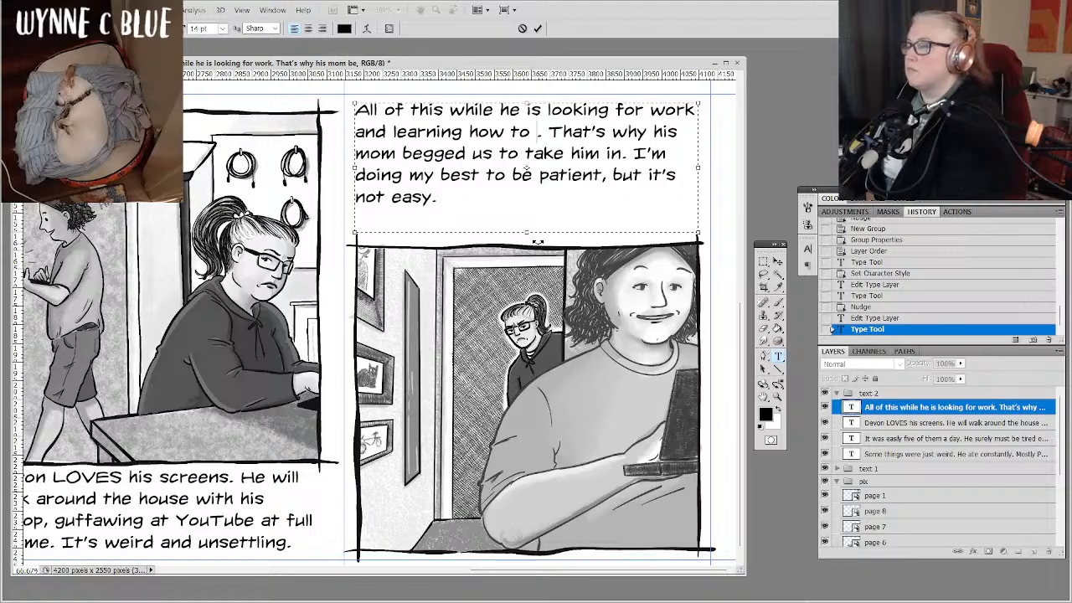
{"action": "type", "text": "elf"}
{"action": "key", "text": "BackSpace"}
{"action": "key", "text": "BackSpace"}
{"action": "key", "text": "BackSpace"}
{"action": "key", "text": "BackSpace"}
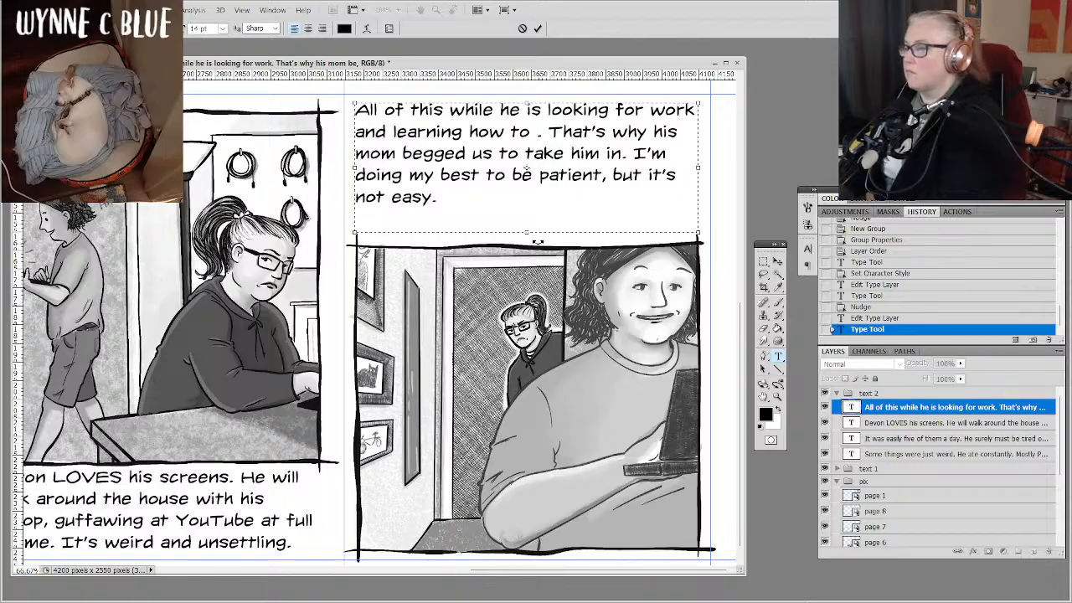
{"action": "type", "text": "adult"}
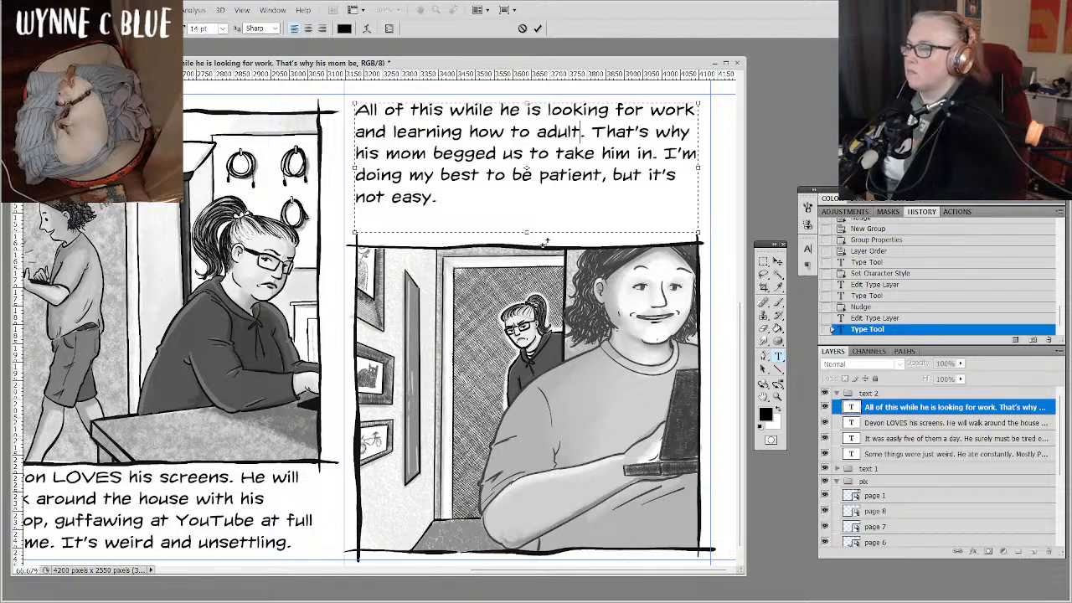
{"action": "left_click", "coordinate": [884, 411]}
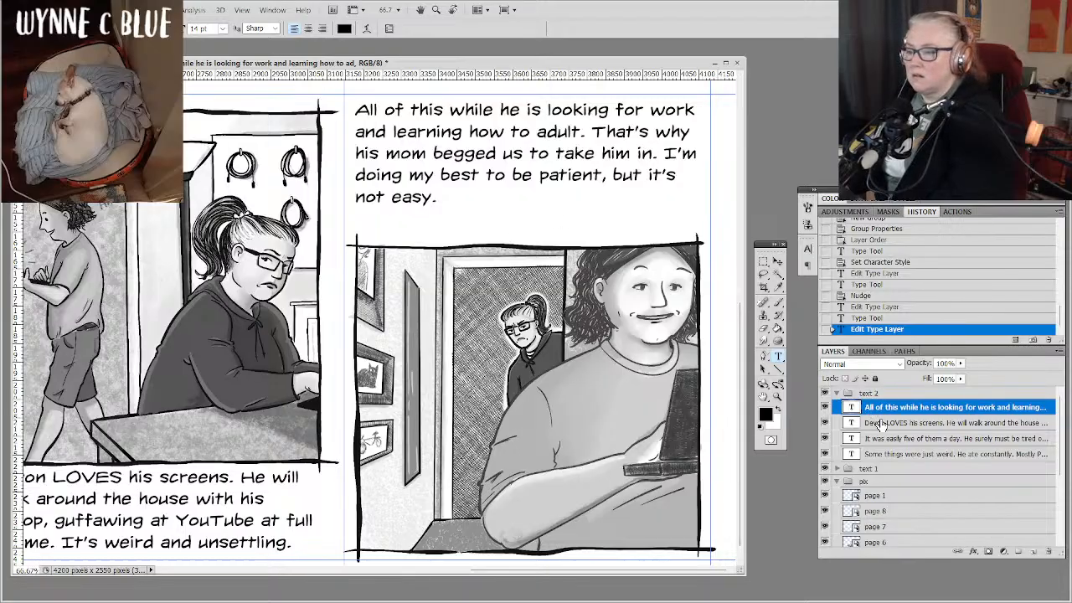
Shorten the text box above the hallway drawing so it ends just below "not easy." and commit the text.
{"action": "left_click", "coordinate": [591, 225]}
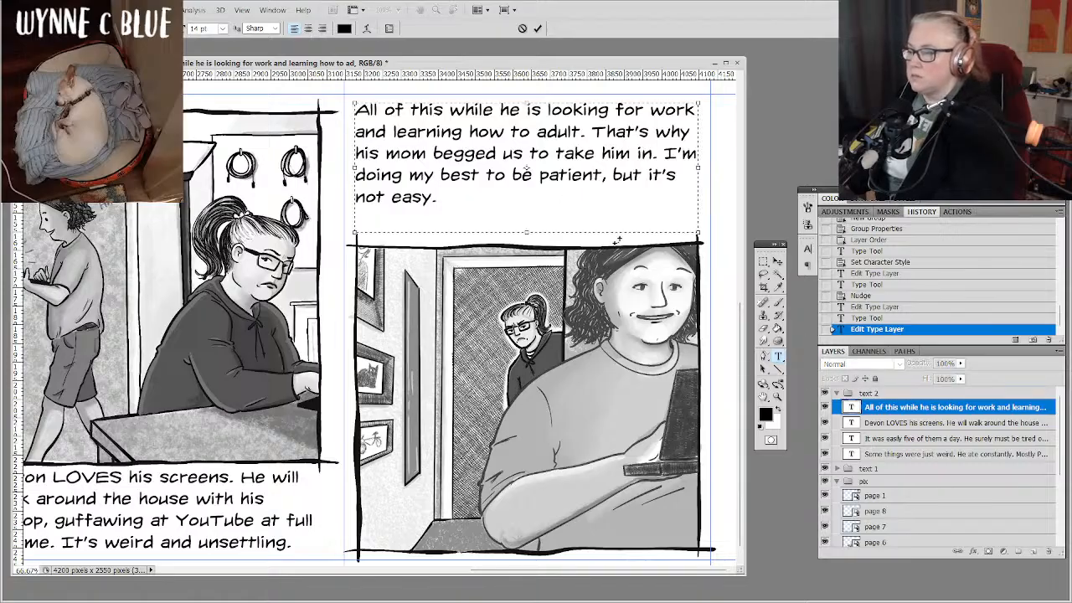
{"action": "left_click_drag", "start_coordinate": [527, 232], "coordinate": [526, 211]}
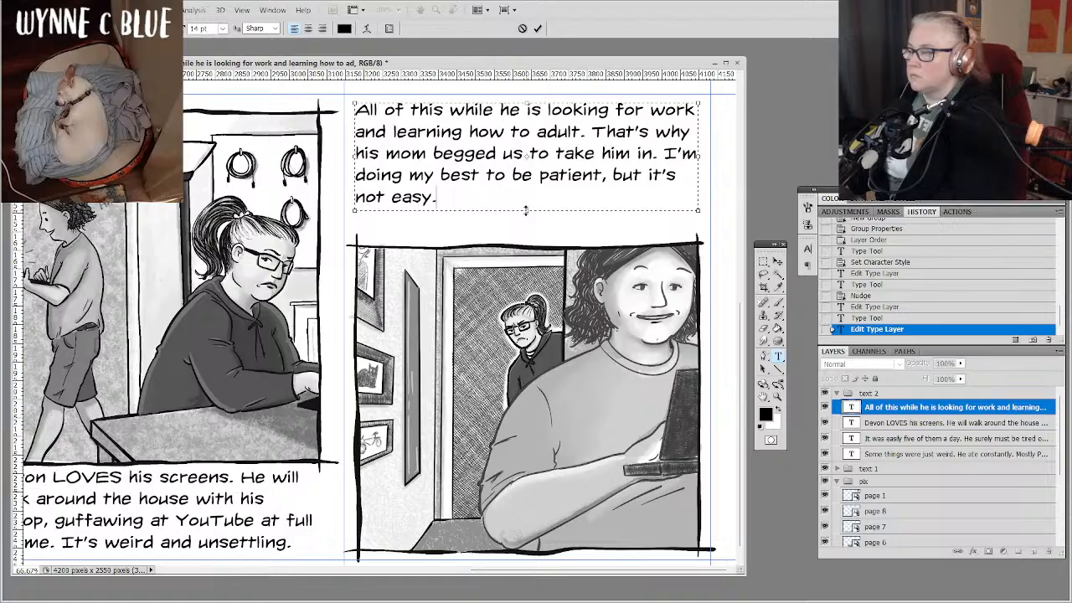
{"action": "left_click", "coordinate": [884, 408]}
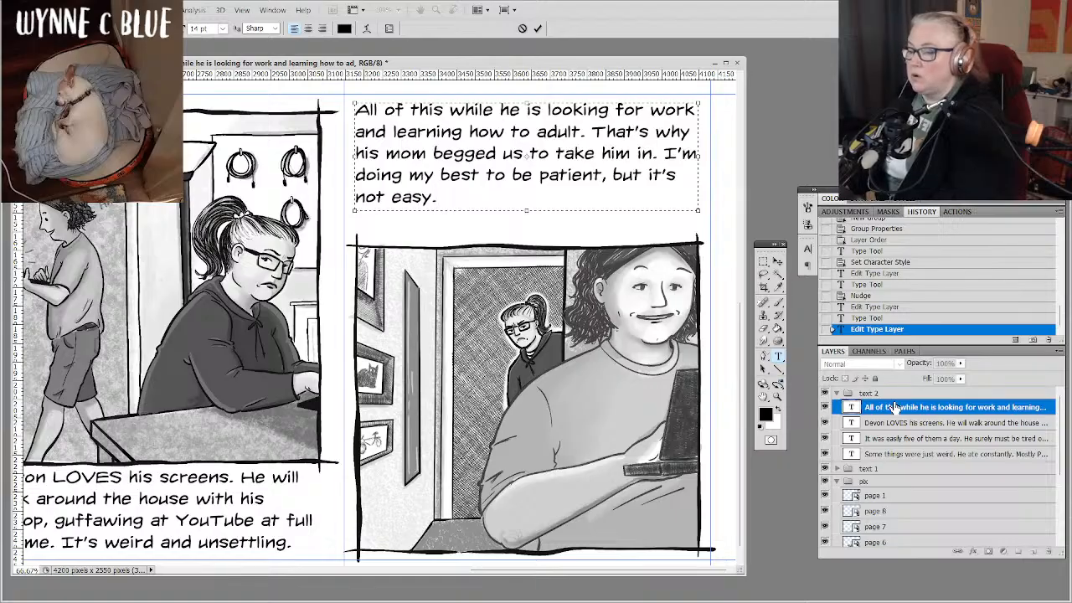
Add a small separate text box between the narrative text and the hallway drawing reading "-- to be continued" and commit it.
{"action": "left_click_drag", "start_coordinate": [681, 236], "coordinate": [535, 210]}
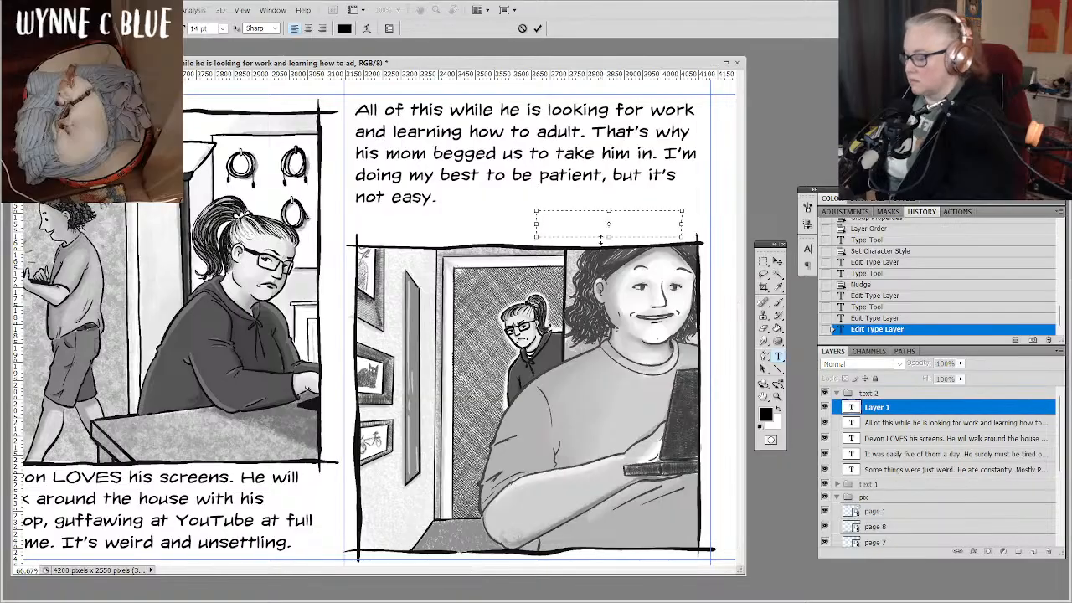
{"action": "type", "text": "-- "}
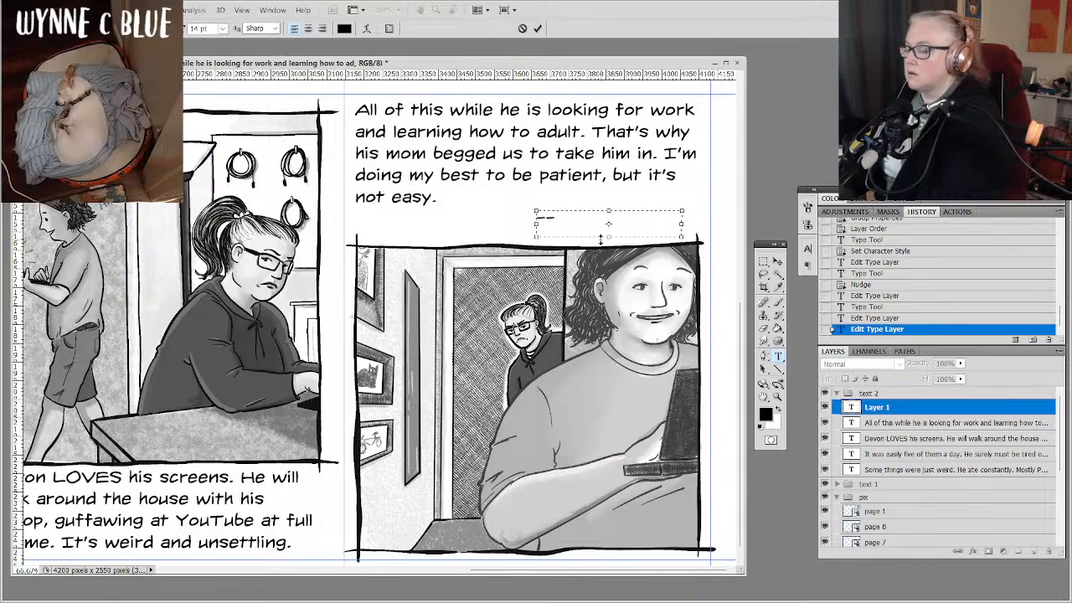
{"action": "type", "text": "the"}
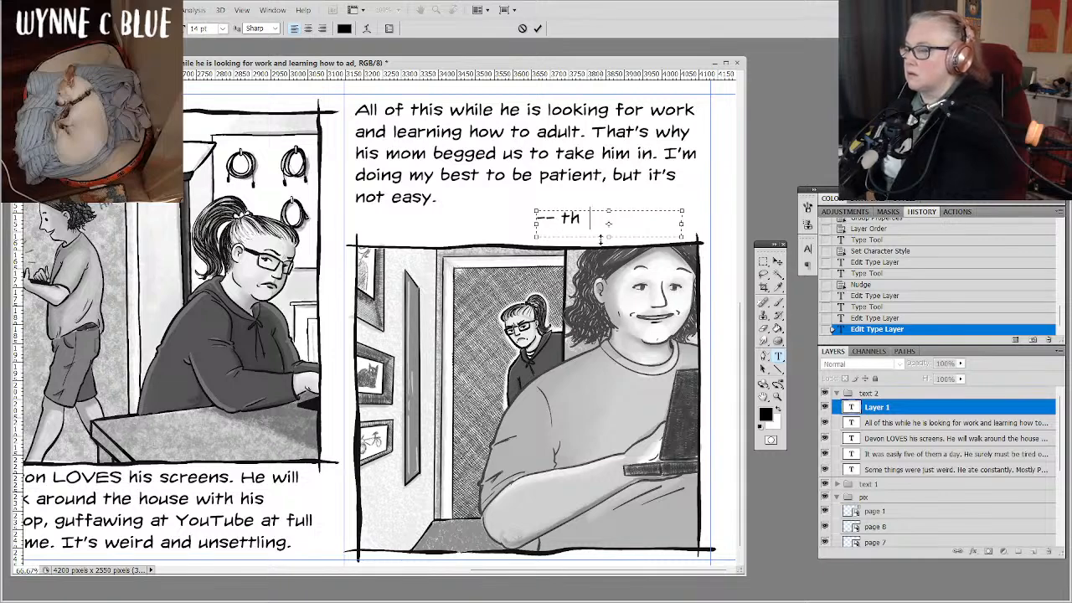
{"action": "key", "text": "BackSpace"}
{"action": "key", "text": "BackSpace"}
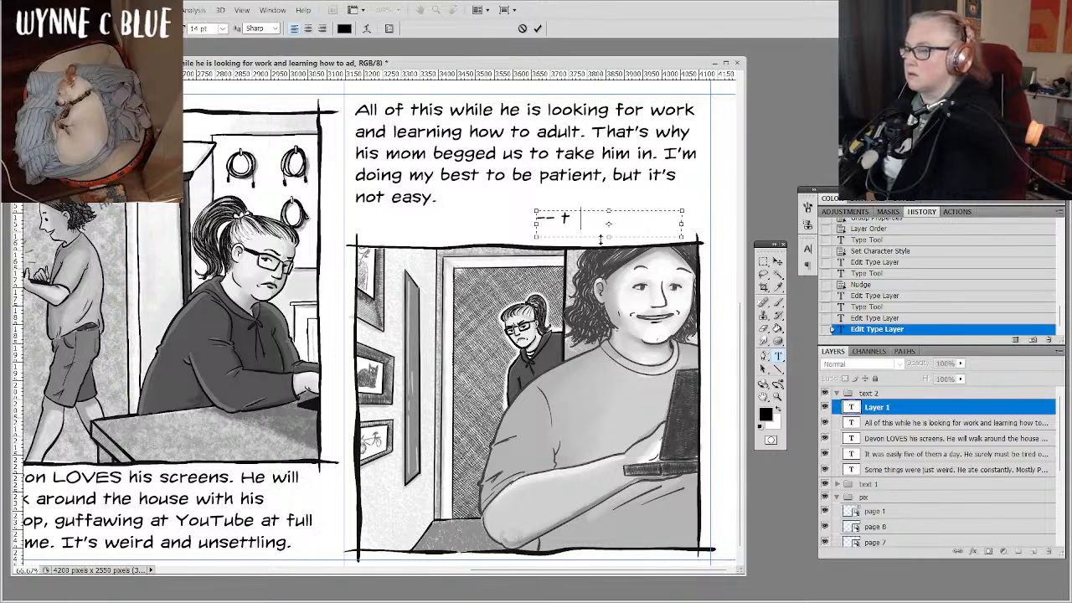
{"action": "type", "text": "o be contin"}
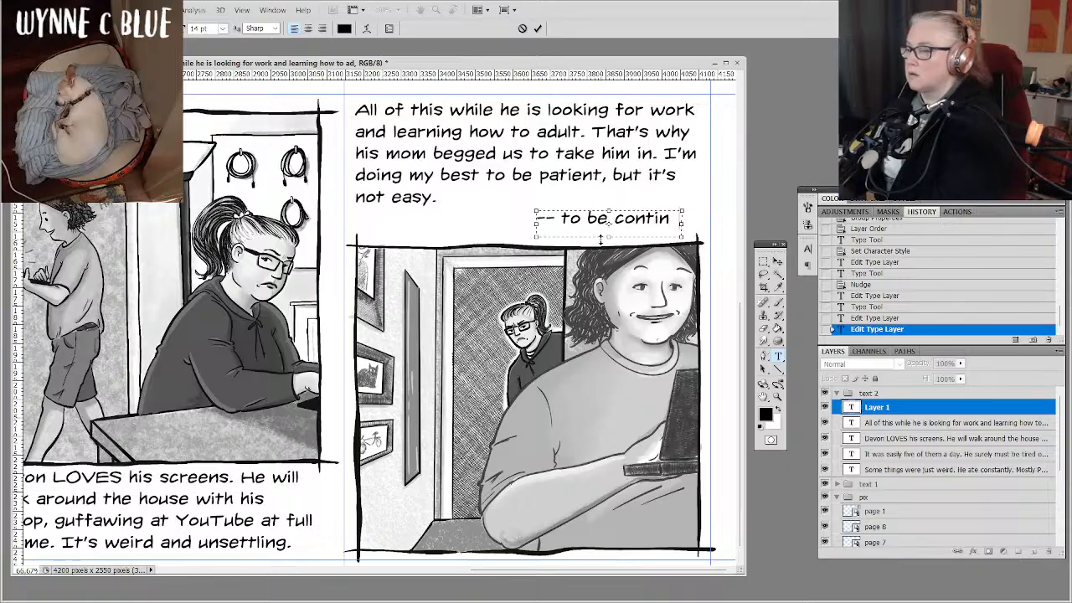
{"action": "key", "text": "BackSpace"}
{"action": "key", "text": "BackSpace"}
{"action": "key", "text": "BackSpace"}
{"action": "type", "text": "tinu"}
{"action": "key", "text": "BackSpace"}
{"action": "key", "text": "BackSpace"}
{"action": "key", "text": "BackSpace"}
{"action": "key", "text": "BackSpace"}
{"action": "type", "text": "tin-"}
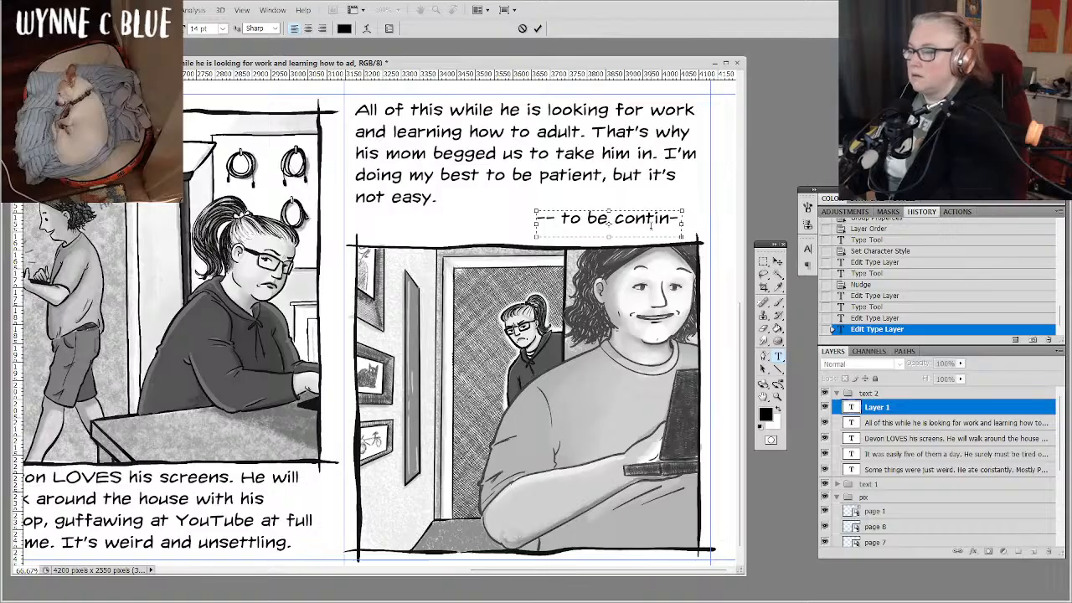
{"action": "key", "text": "ctrl+Return"}
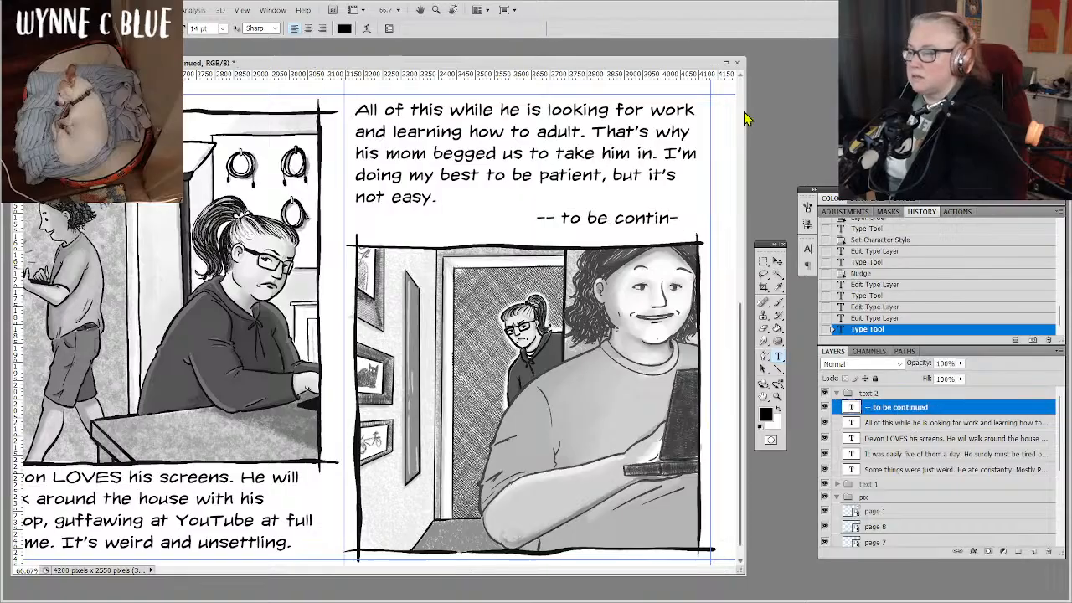
Set the "-- to be continued" text to 11 pt and move it up and to the right, beside "not easy.".
{"action": "left_click", "coordinate": [222, 29]}
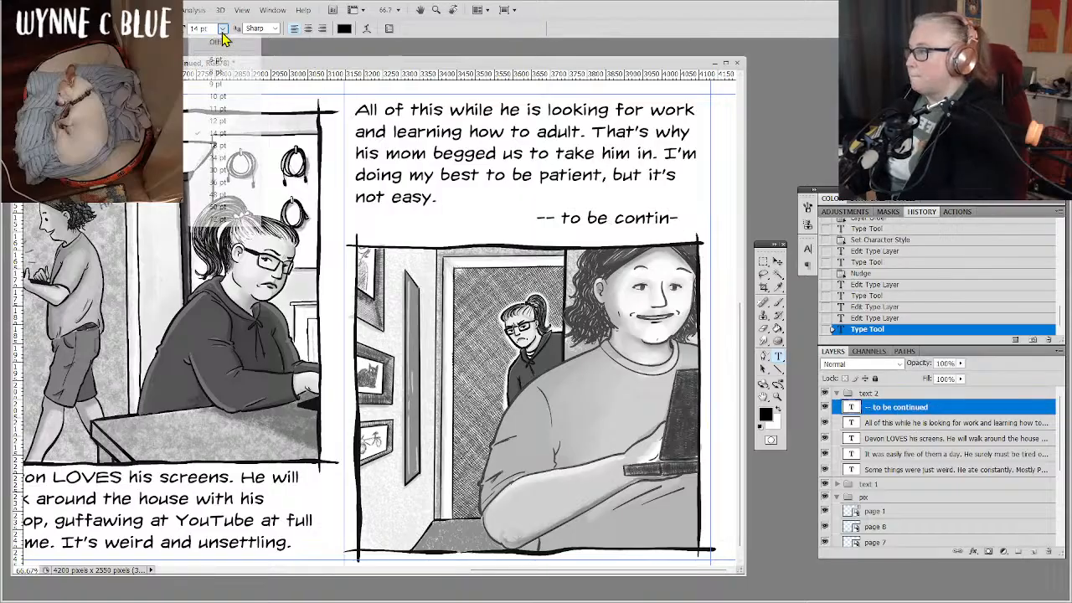
{"action": "left_click", "coordinate": [219, 108]}
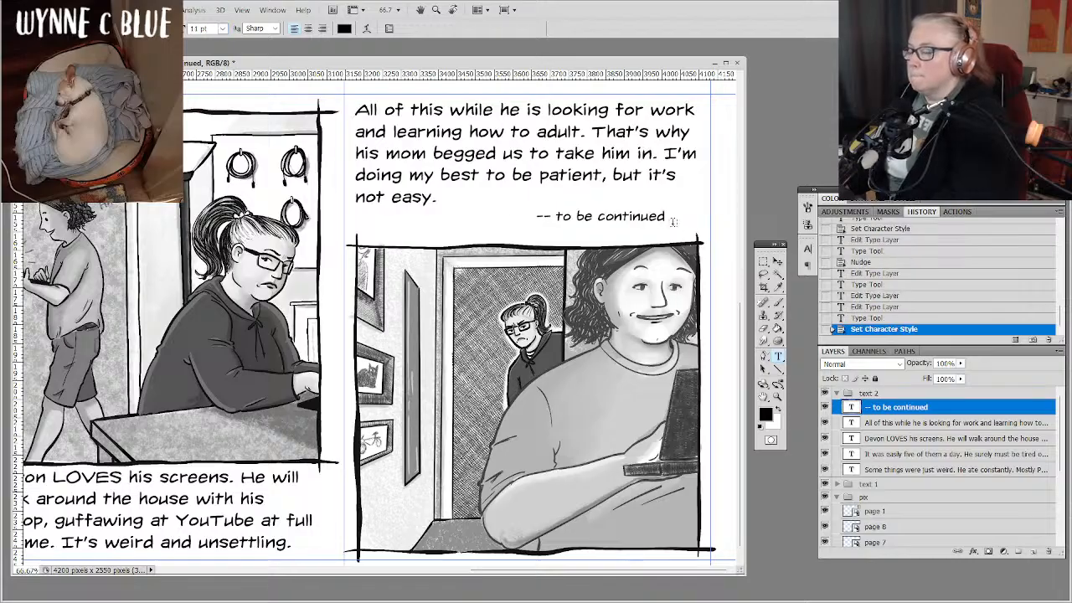
{"action": "left_click", "coordinate": [779, 262]}
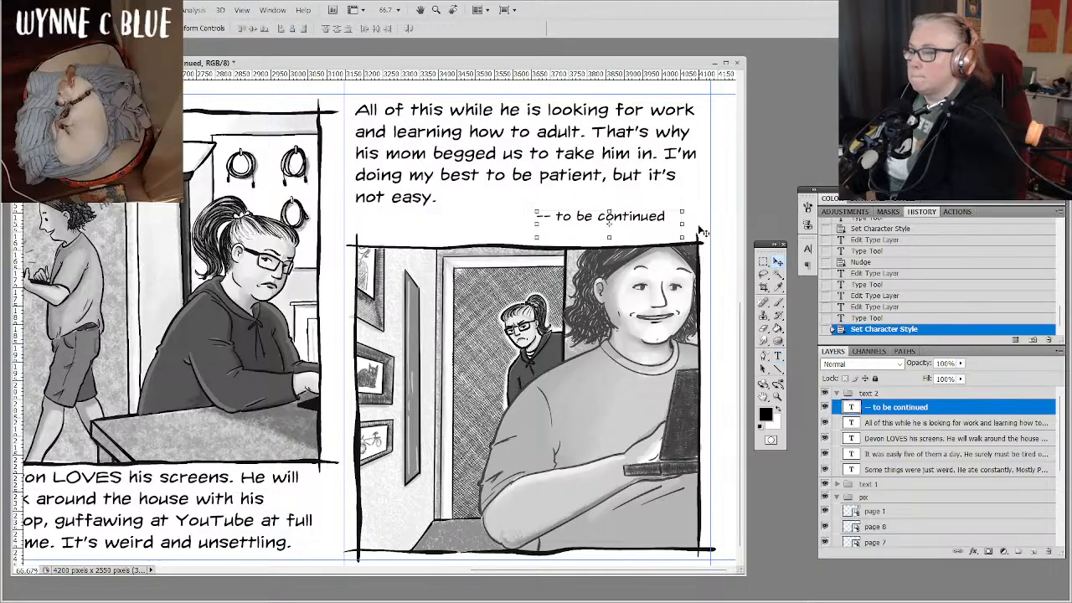
{"action": "left_click_drag", "start_coordinate": [702, 231], "coordinate": [716, 221]}
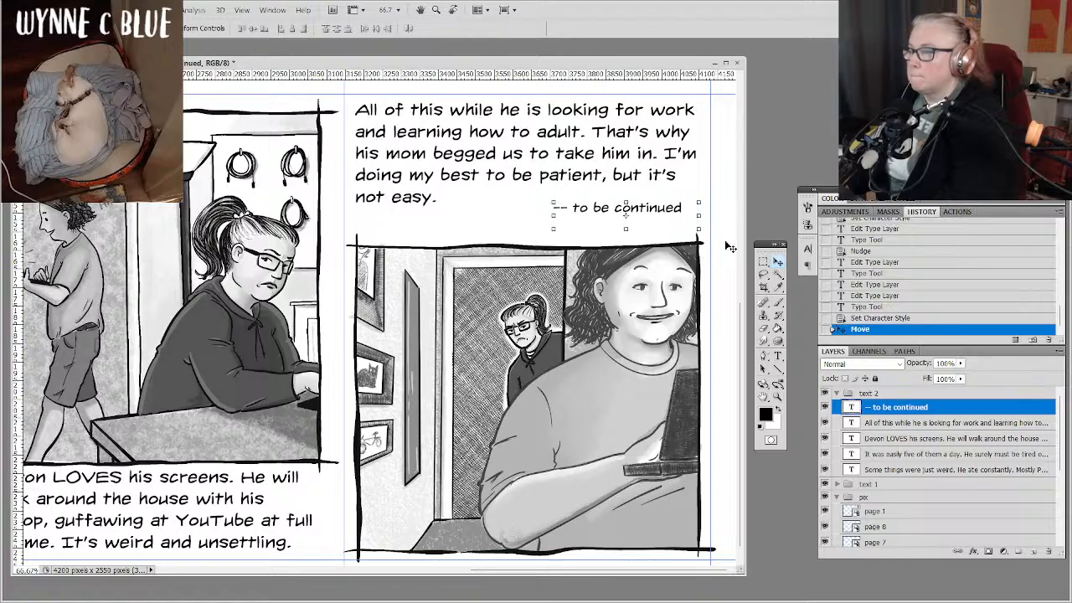
Nudge the narrative text above the hallway drawing down toward the level of "-- to be continued".
{"action": "left_click", "coordinate": [919, 425]}
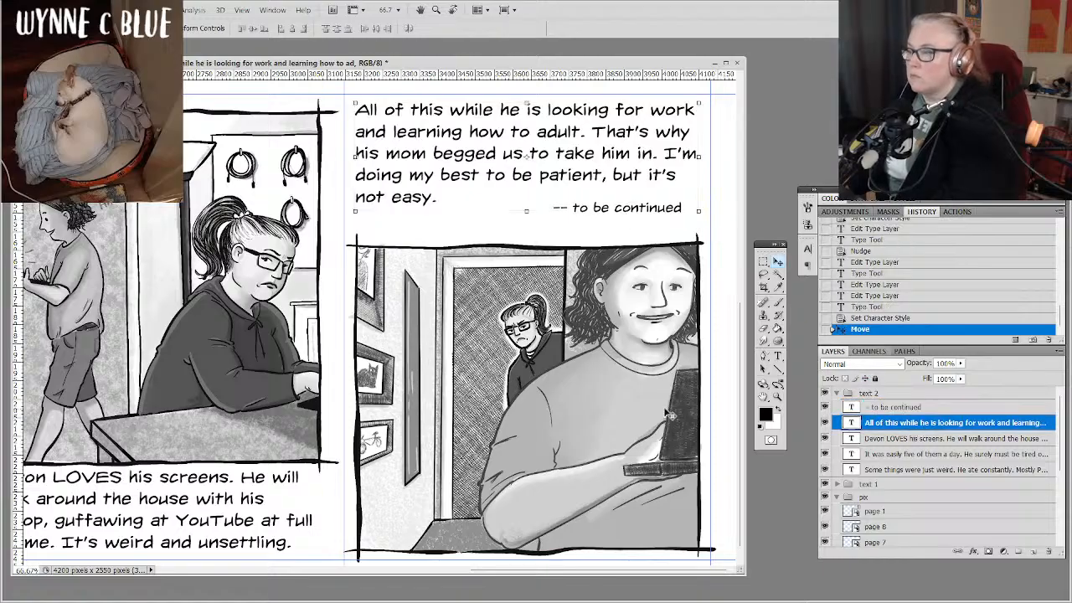
{"action": "key", "text": "Down"}
{"action": "key", "text": "Down"}
{"action": "key", "text": "Down"}
{"action": "key", "text": "Down"}
{"action": "key", "text": "Down"}
{"action": "key", "text": "Down"}
{"action": "key", "text": "Down"}
{"action": "key", "text": "Down"}
{"action": "key", "text": "Down"}
{"action": "key", "text": "Down"}
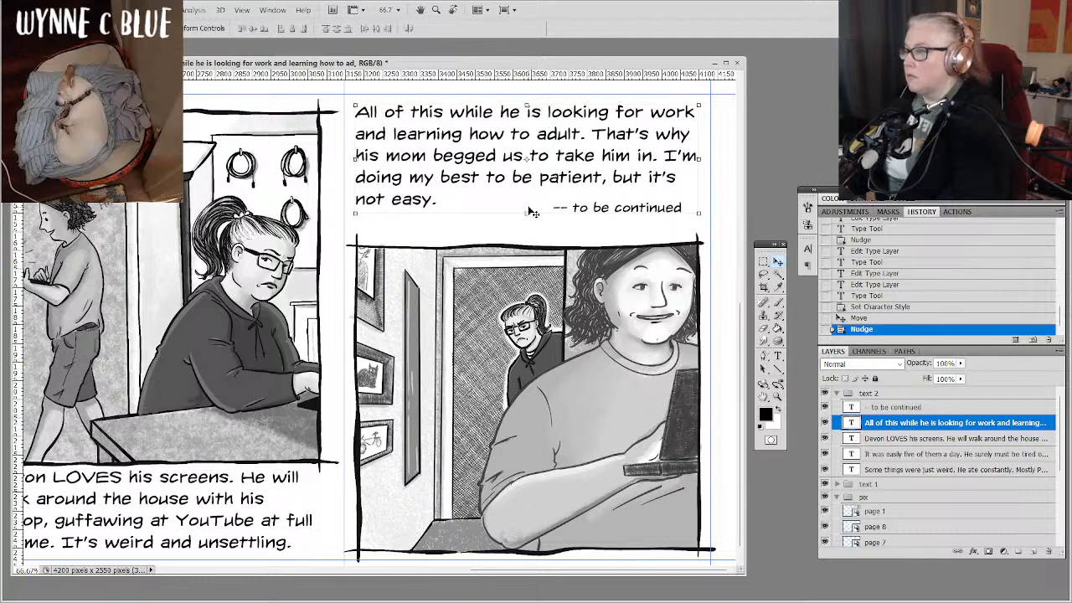
{"action": "key", "text": "Down"}
{"action": "key", "text": "Down"}
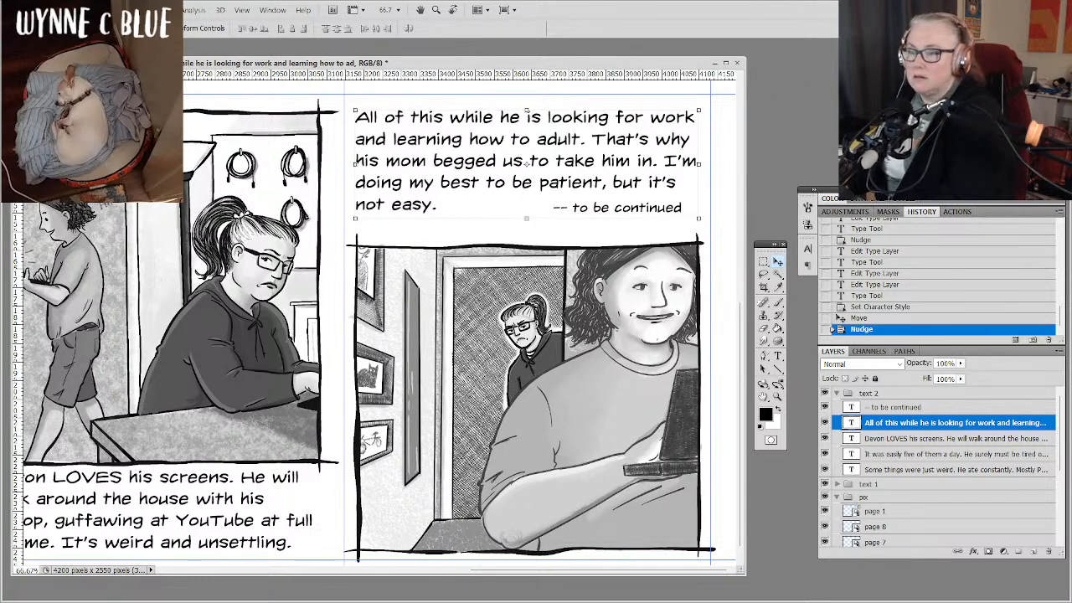
Collapse the text 2 and pix layer groups with the whole 'zine sheet in view.
{"action": "key", "text": "ctrl+minus"}
{"action": "key", "text": "ctrl+minus"}
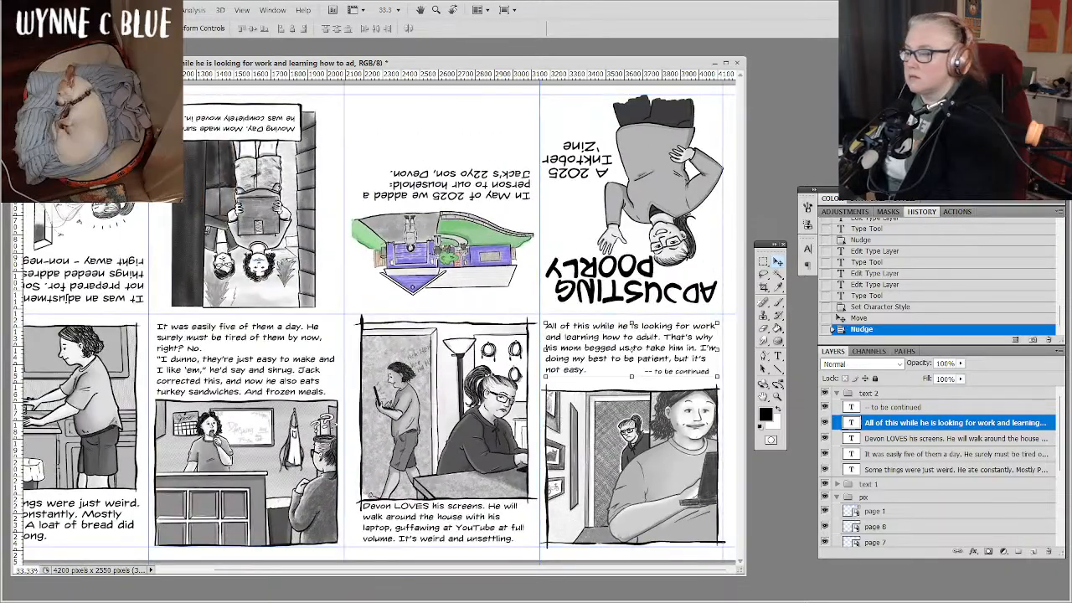
{"action": "key", "text": "ctrl+minus"}
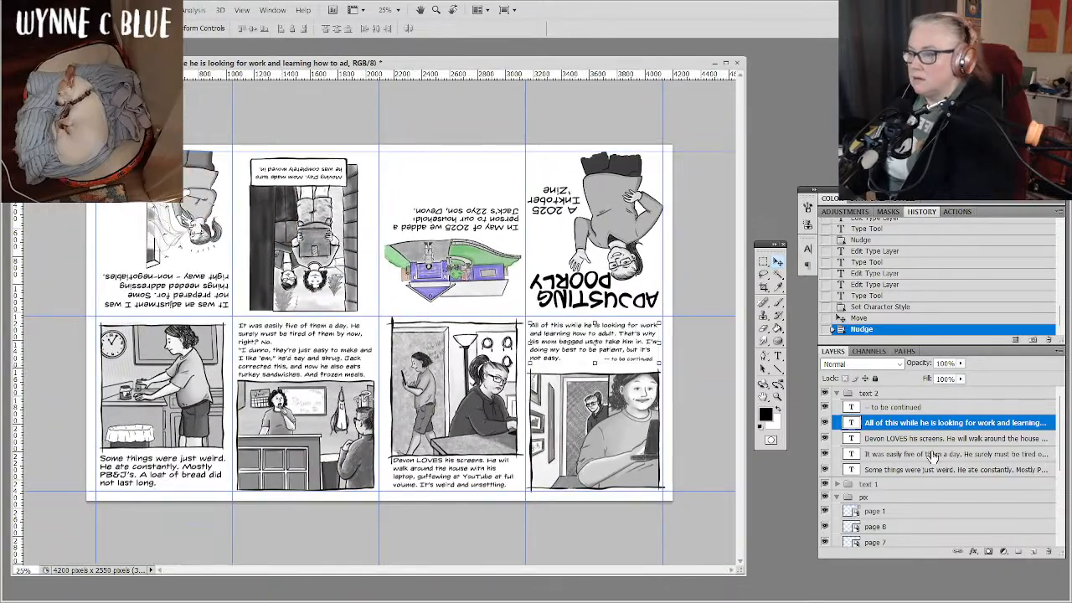
{"action": "left_click", "coordinate": [835, 394]}
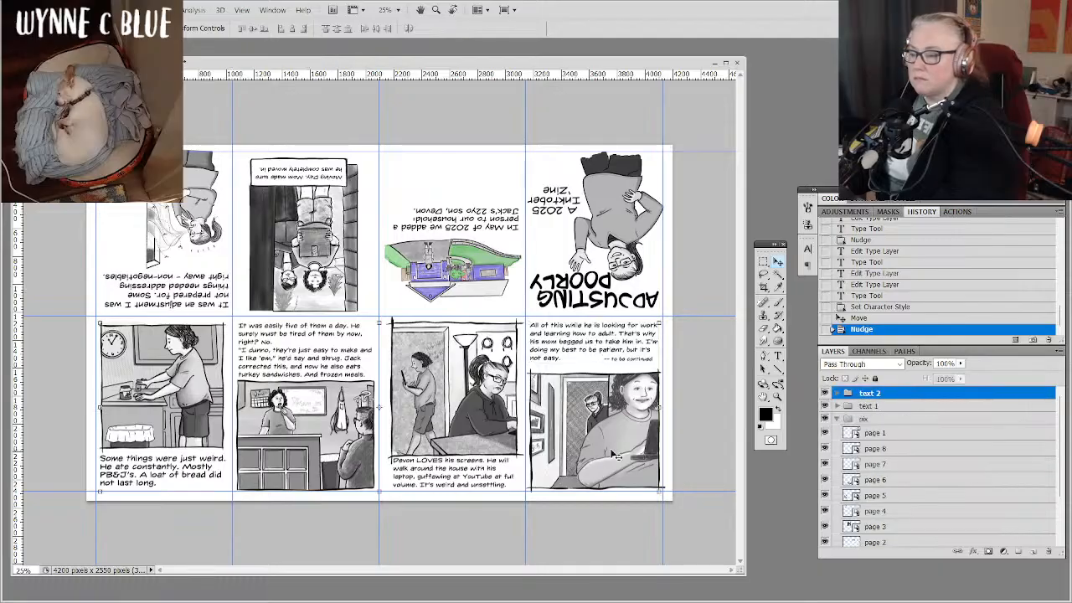
{"action": "left_click", "coordinate": [836, 418]}
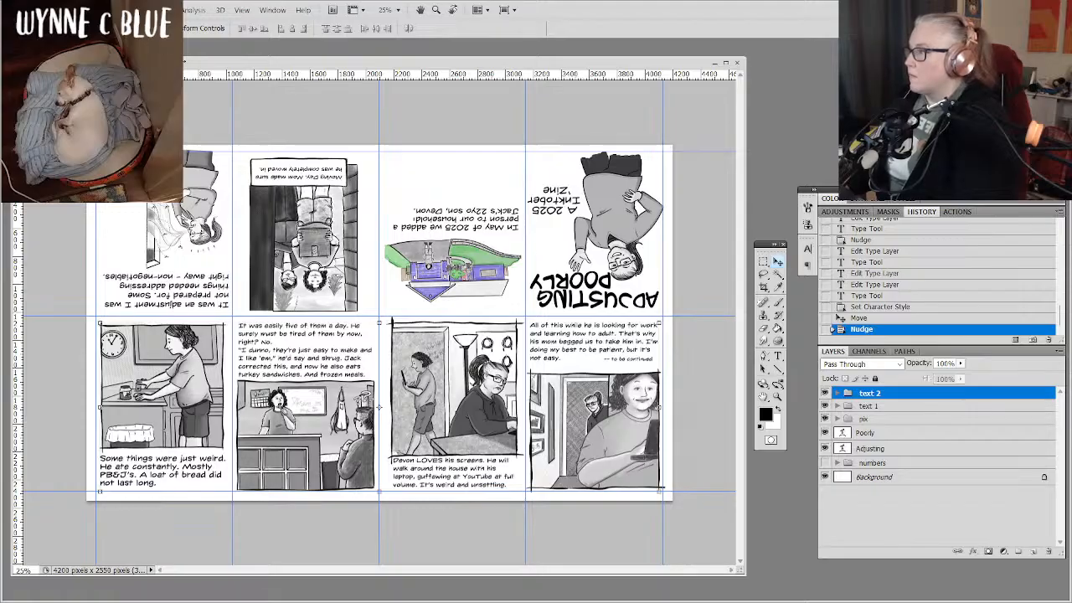
Rotate the whole canvas 180° so the cover and first pages are upright.
{"action": "left_click", "coordinate": [80, 11]}
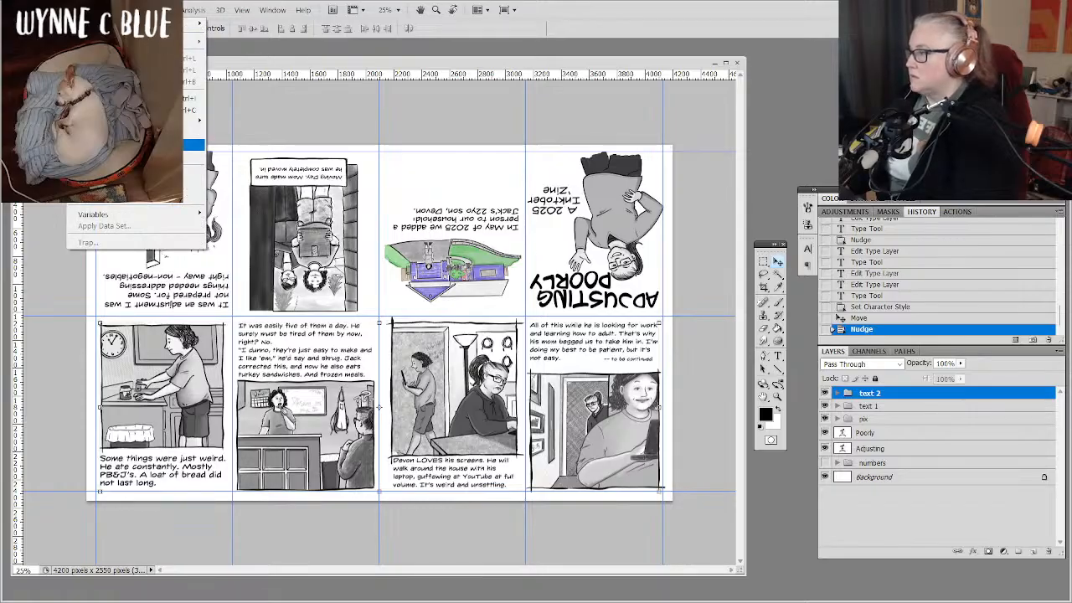
{"action": "mouse_move", "coordinate": [196, 121]}
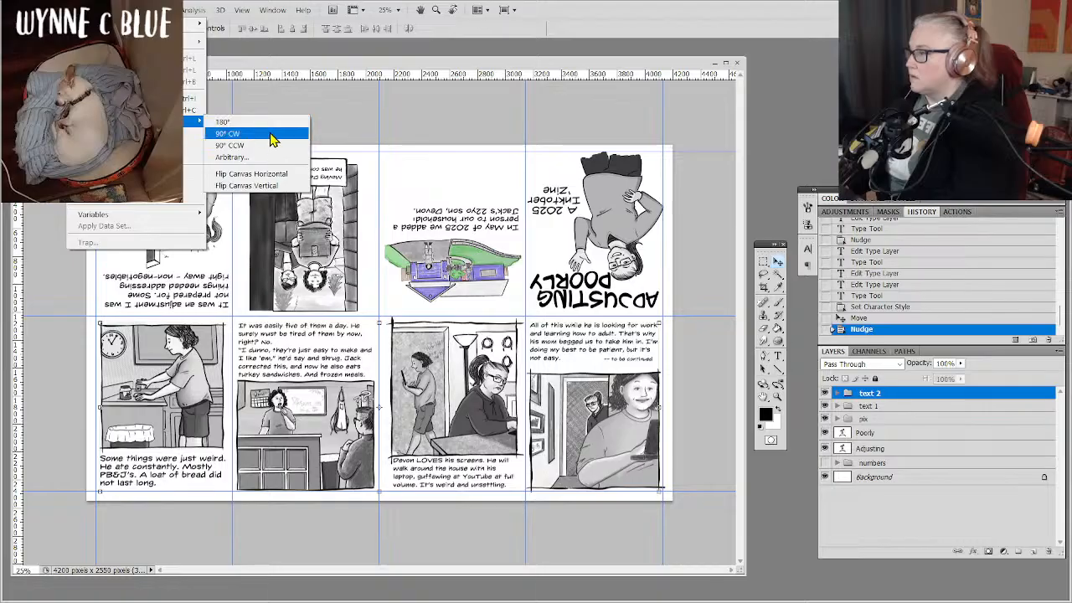
{"action": "left_click", "coordinate": [266, 123]}
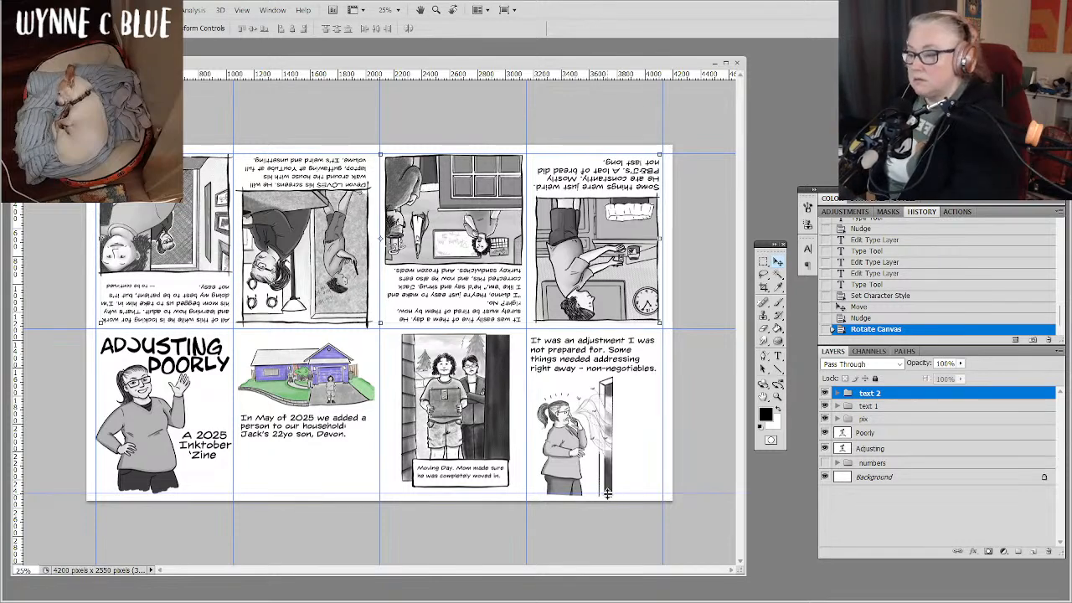
Expand the text 1 group, open the text under the house drawing for editing and extend its box down near the lower margin guide.
{"action": "key", "text": "z"}
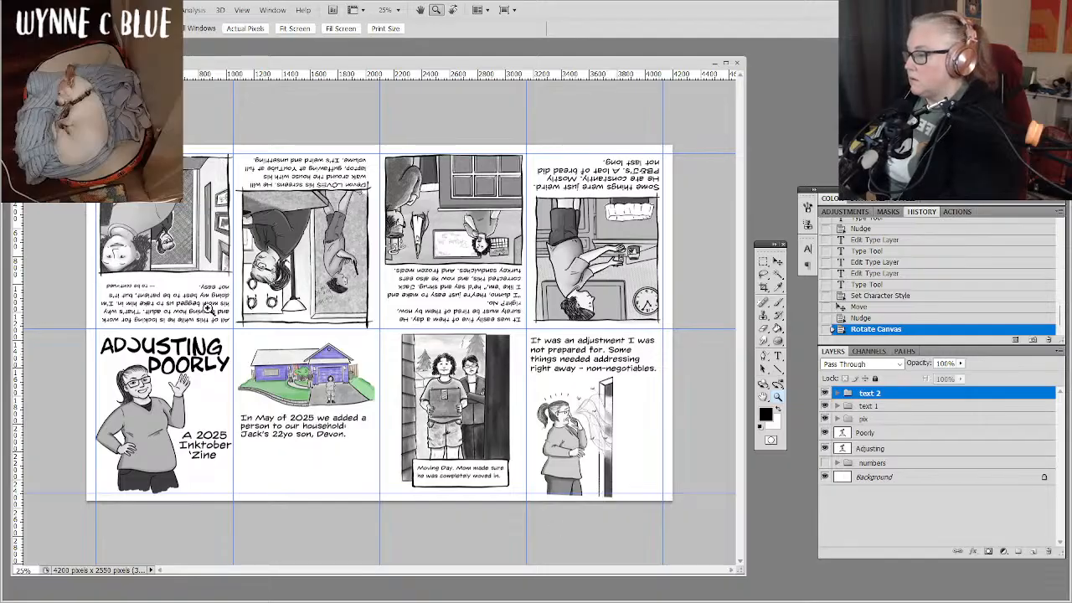
{"action": "left_click_drag", "start_coordinate": [208, 303], "coordinate": [410, 533]}
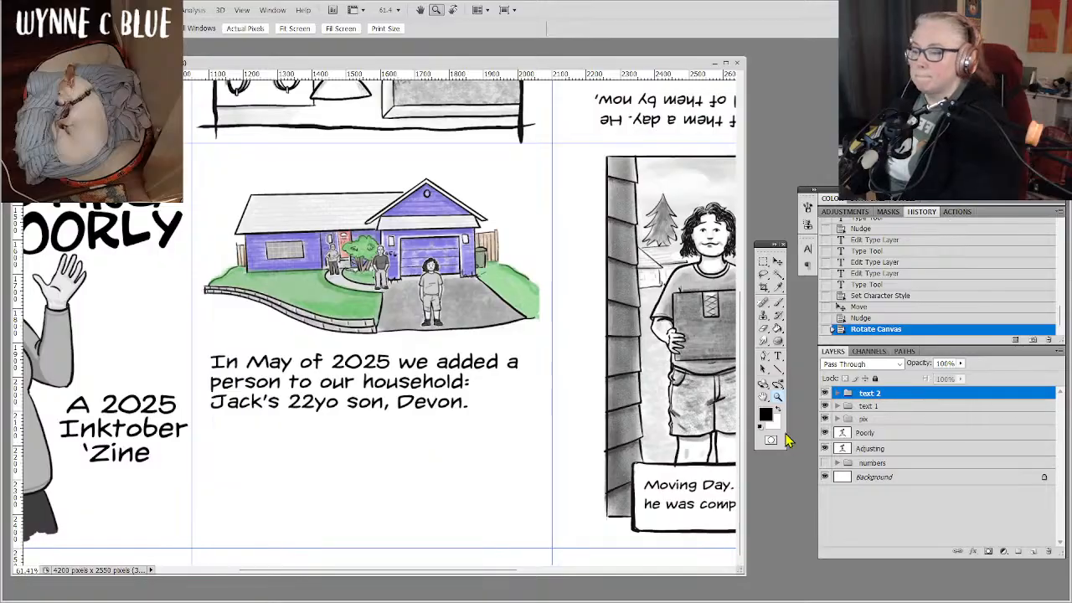
{"action": "left_click", "coordinate": [778, 356]}
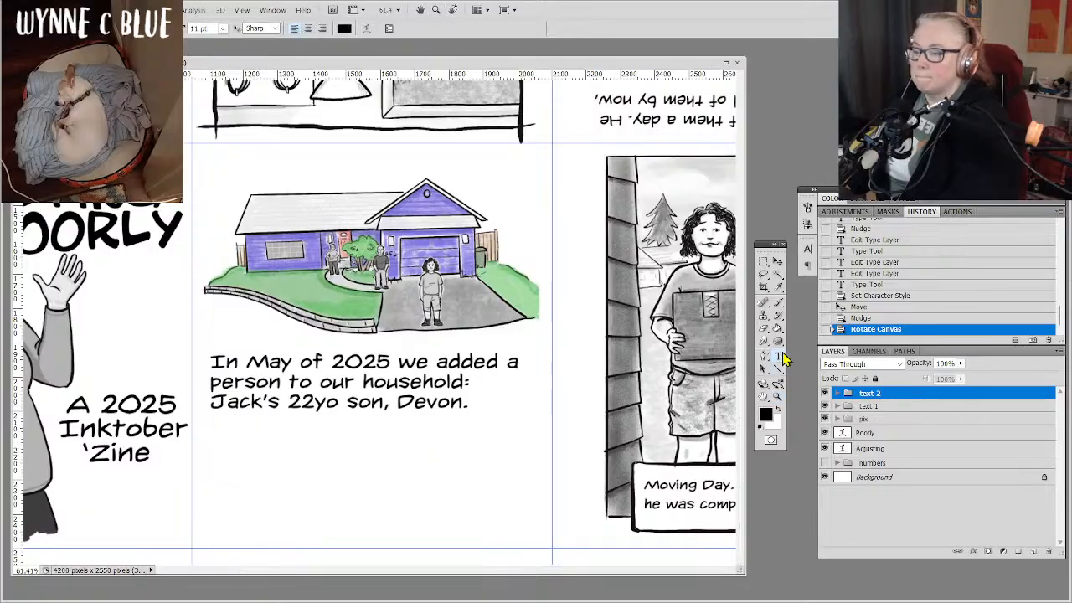
{"action": "left_click", "coordinate": [836, 406]}
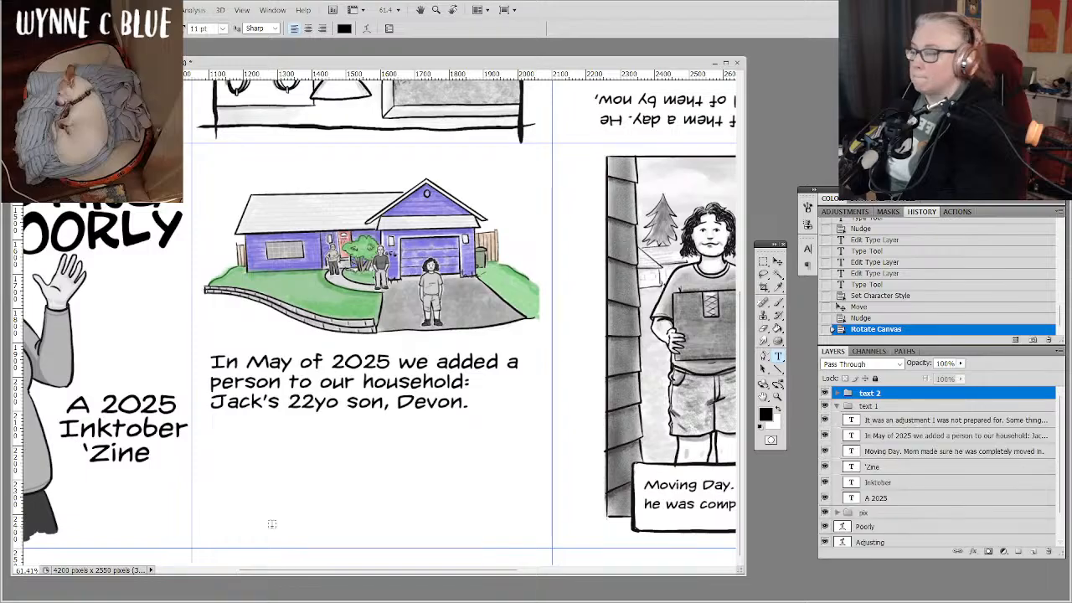
{"action": "left_click", "coordinate": [339, 383]}
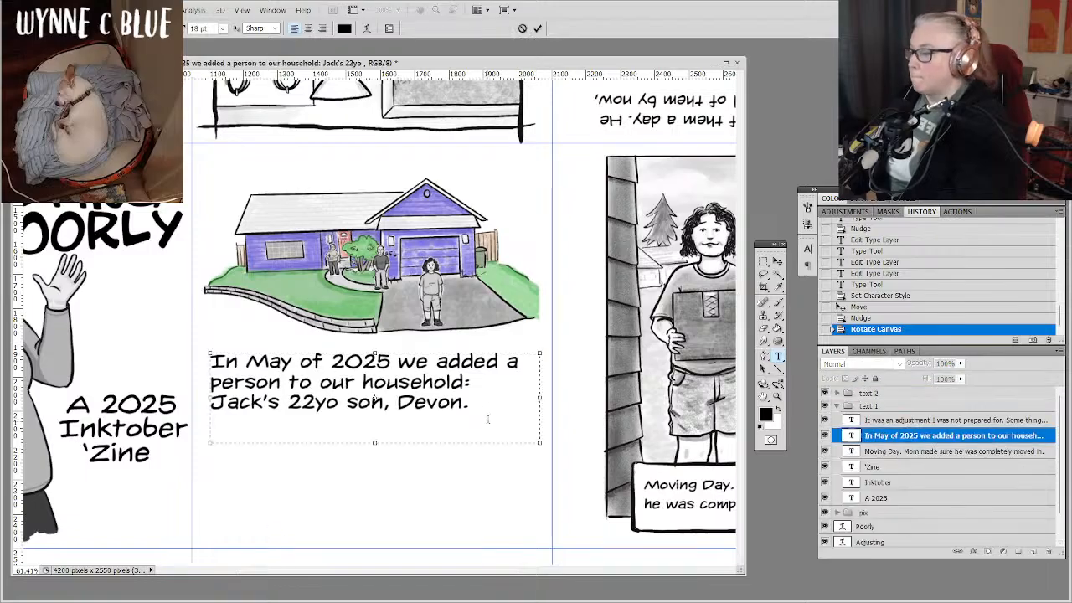
{"action": "left_click", "coordinate": [485, 401]}
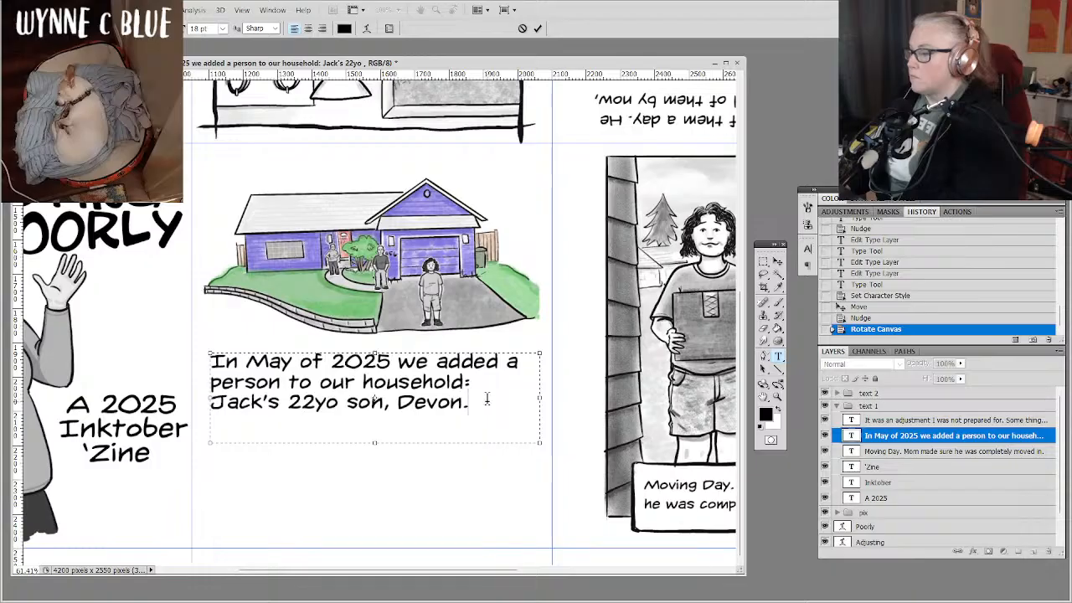
{"action": "left_click_drag", "start_coordinate": [375, 440], "coordinate": [369, 526]}
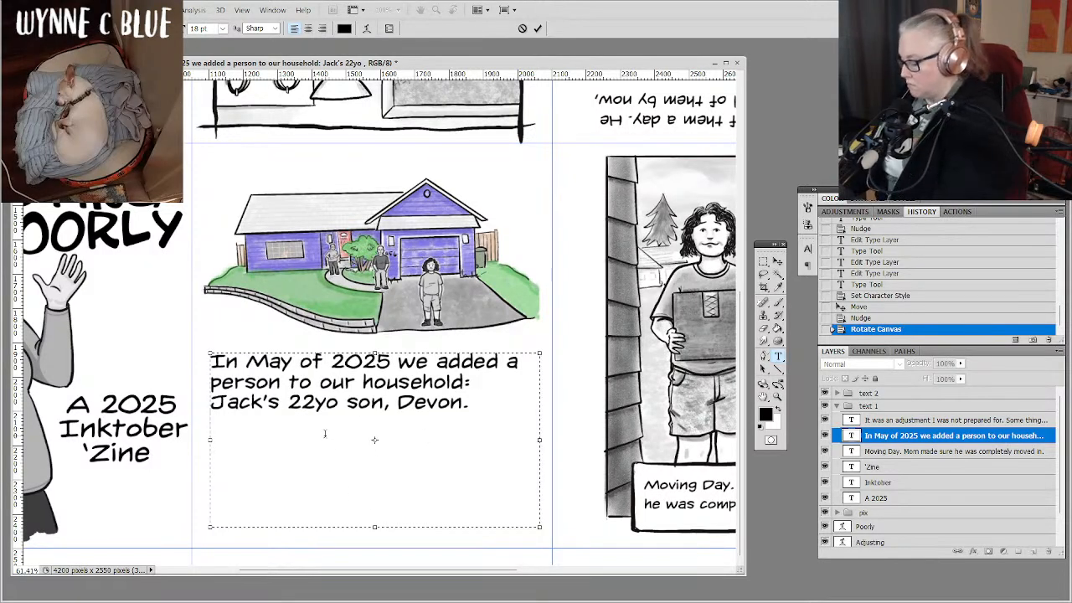
Add a paragraph under the house drawing saying the son "has been struggling to manage his ADHD, ASD, and depression on his own.".
{"action": "type", "text": "Devo"}
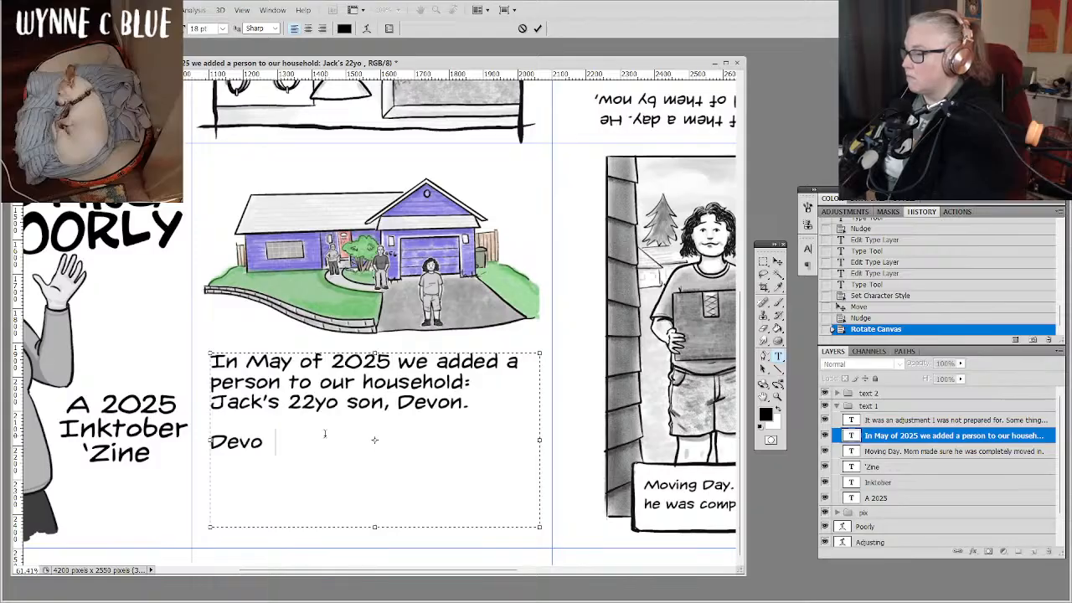
{"action": "type", "text": "n has "}
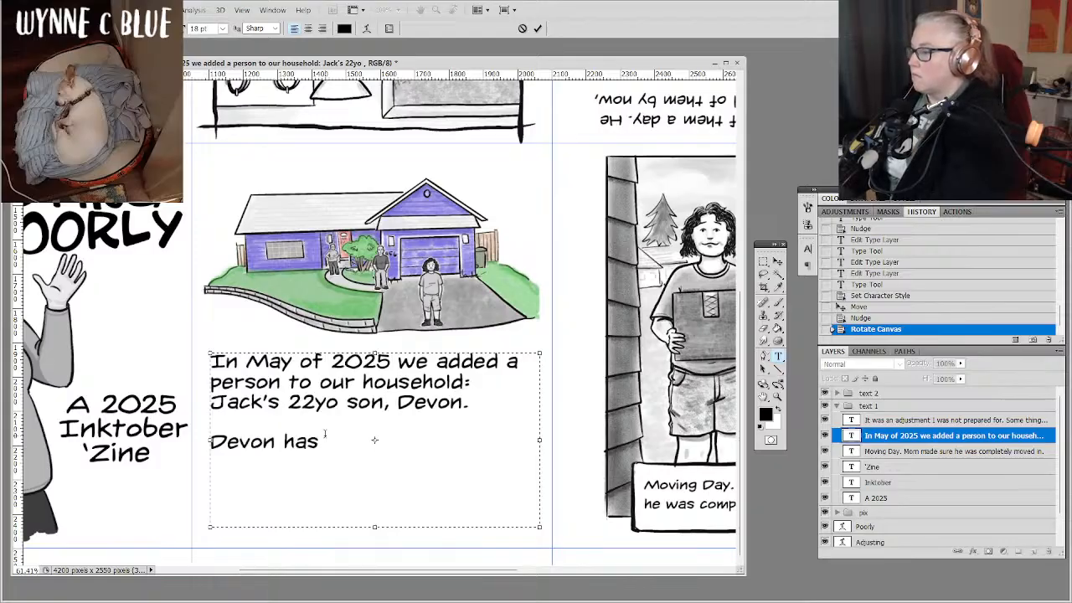
{"action": "type", "text": "been"}
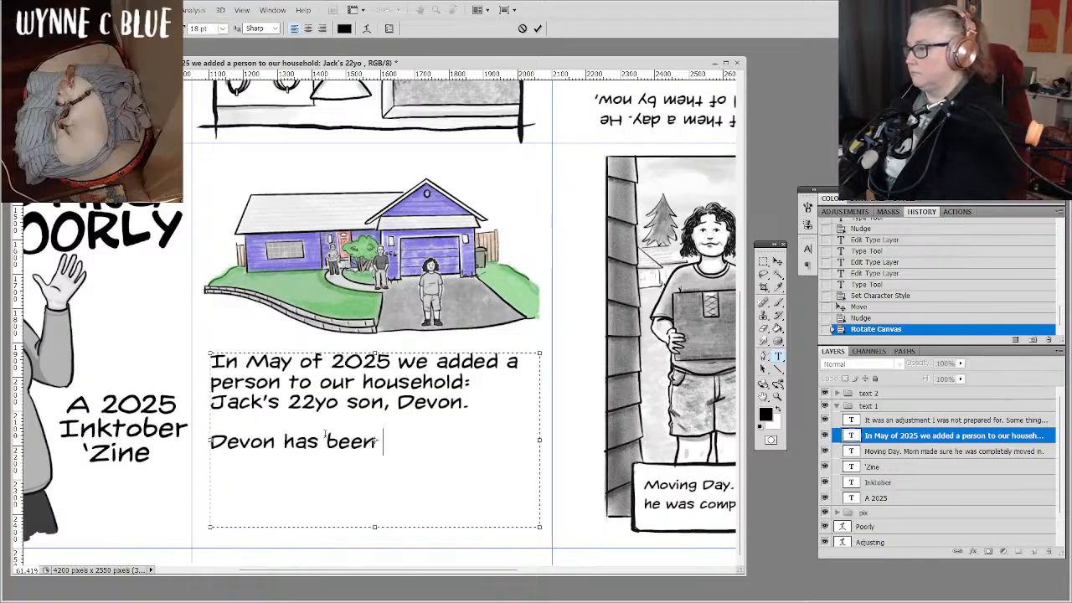
{"action": "type", "text": "str"}
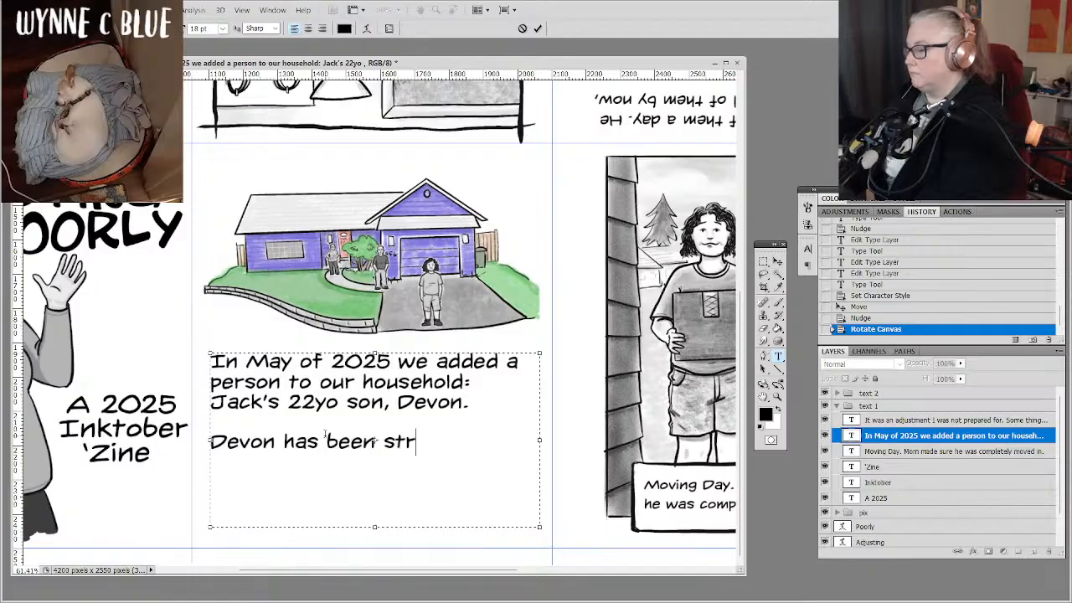
{"action": "type", "text": "uggling "}
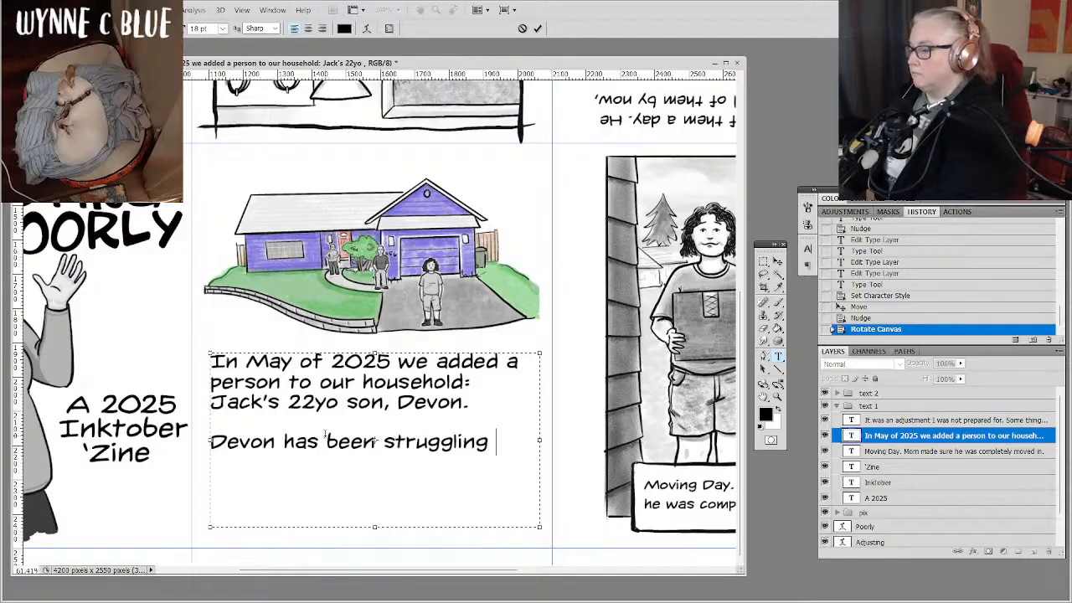
{"action": "type", "text": "to manage "}
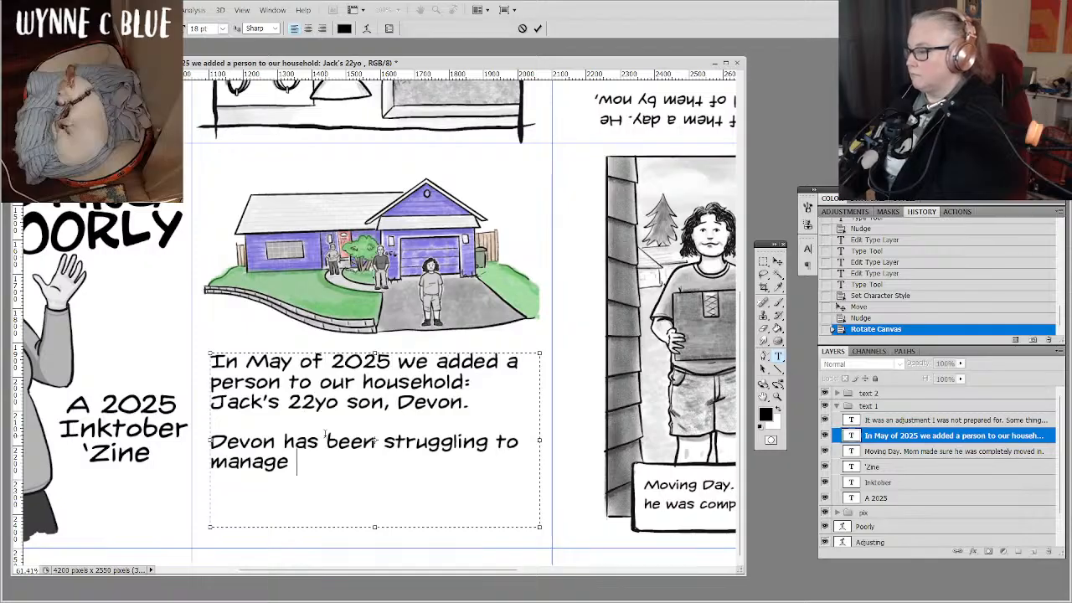
{"action": "type", "text": "his AD"}
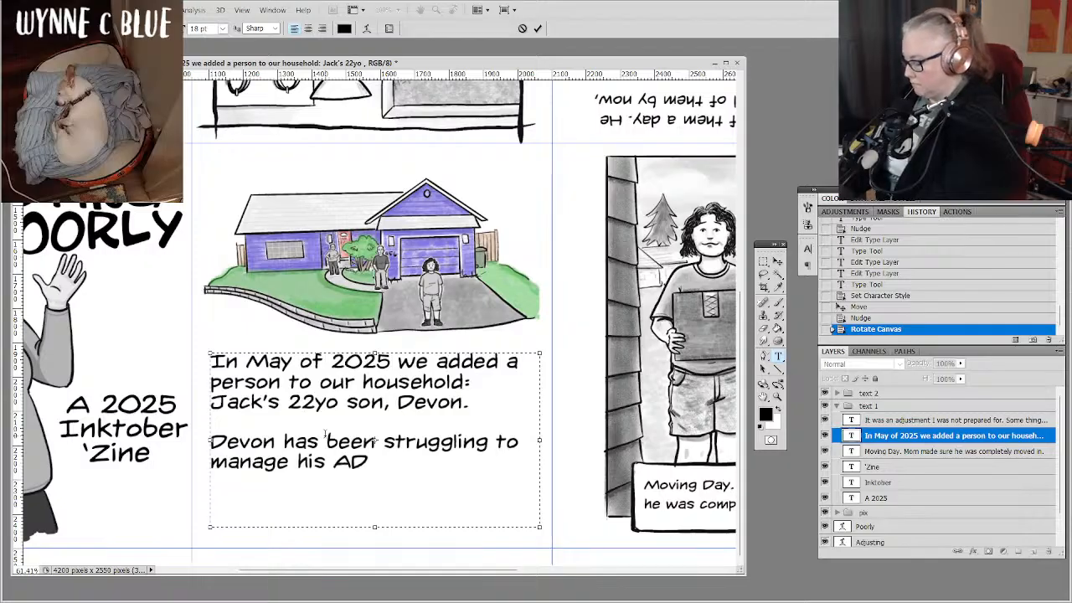
{"action": "type", "text": "HD,"}
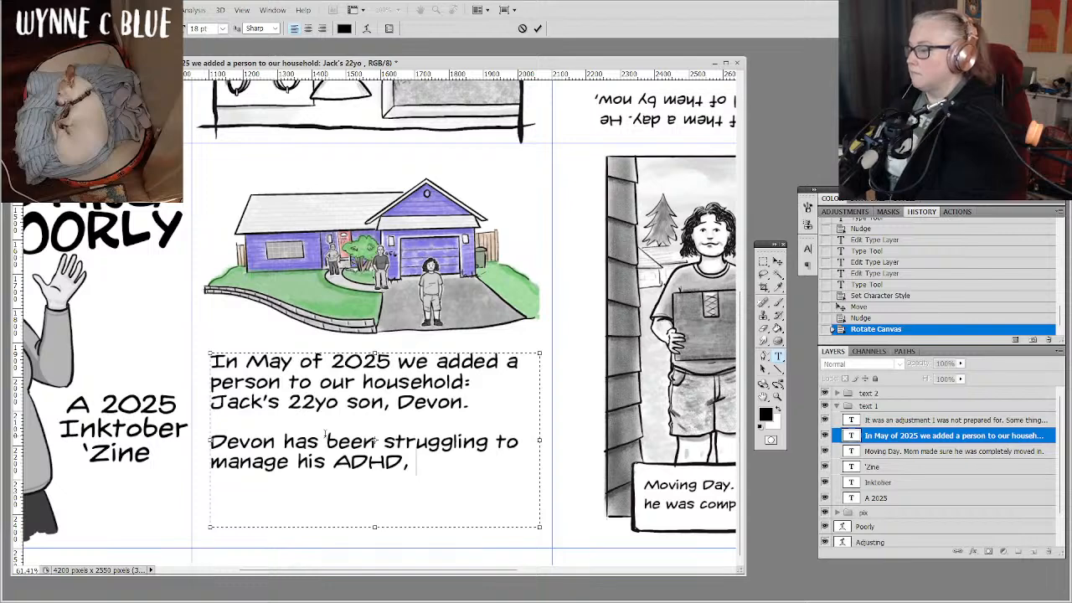
{"action": "type", "text": " ASD"}
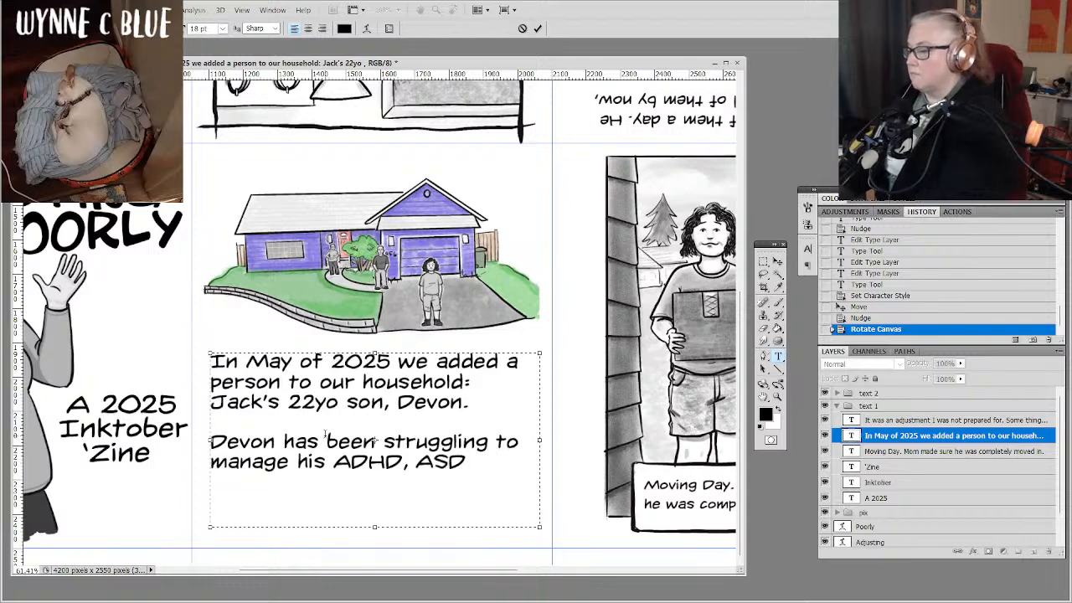
{"action": "type", "text": ", and "}
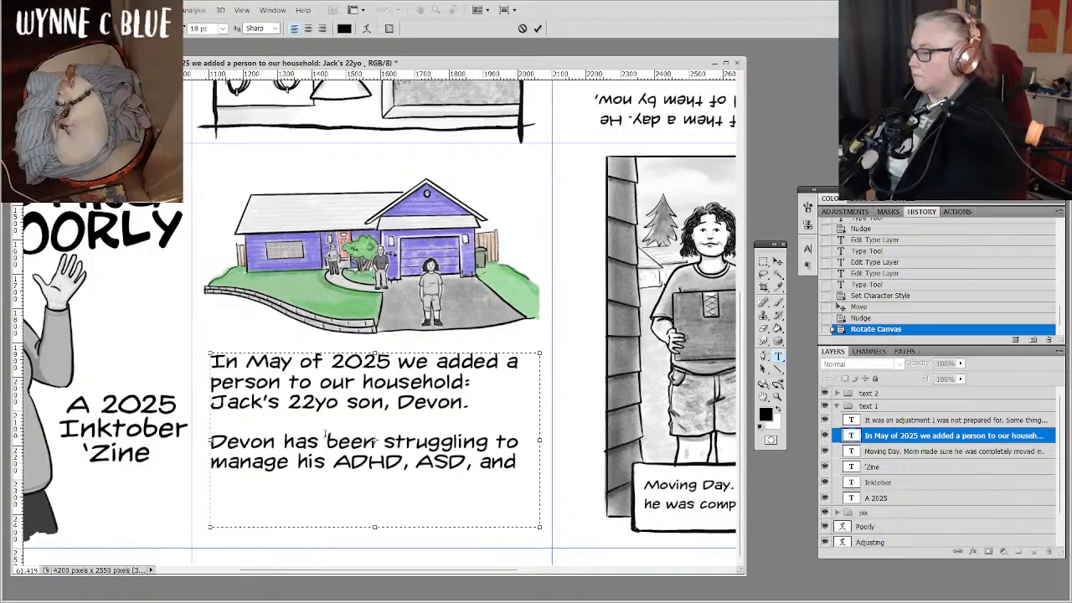
{"action": "type", "text": "depression"}
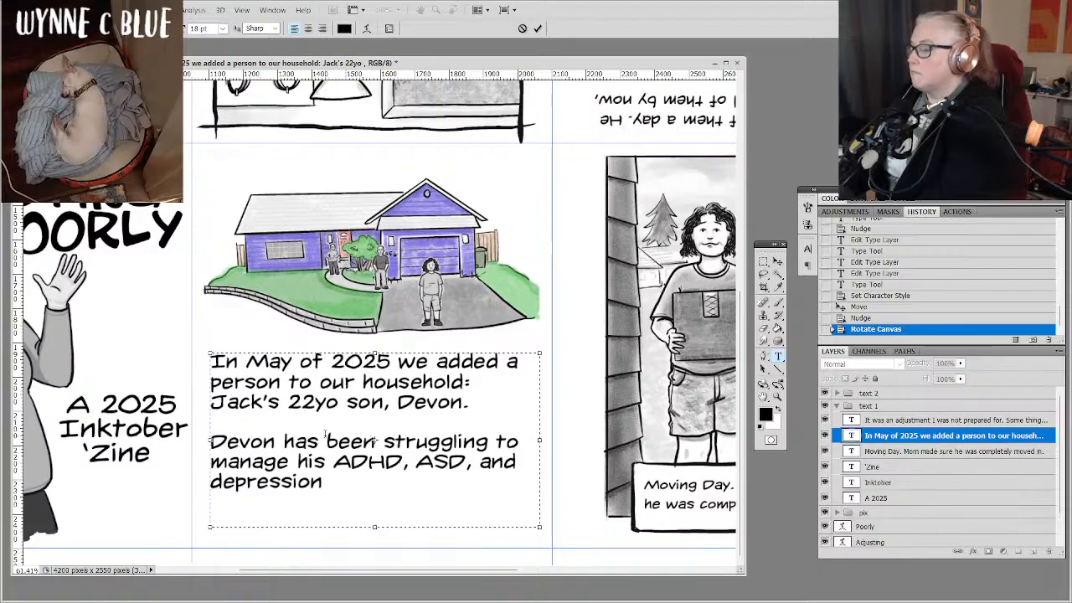
{"action": "type", "text": "on his "}
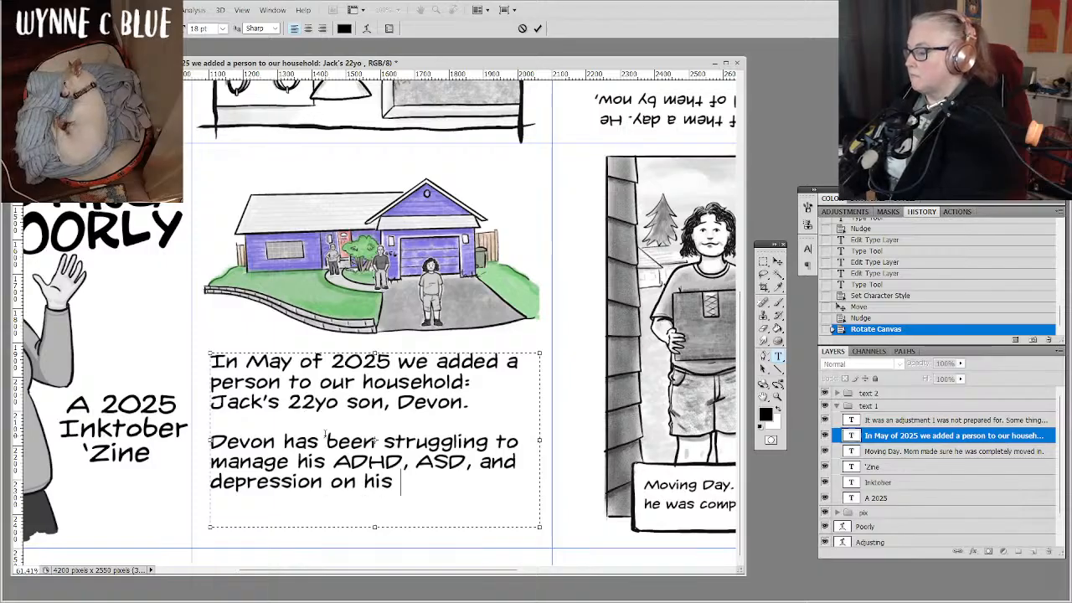
{"action": "type", "text": "own."}
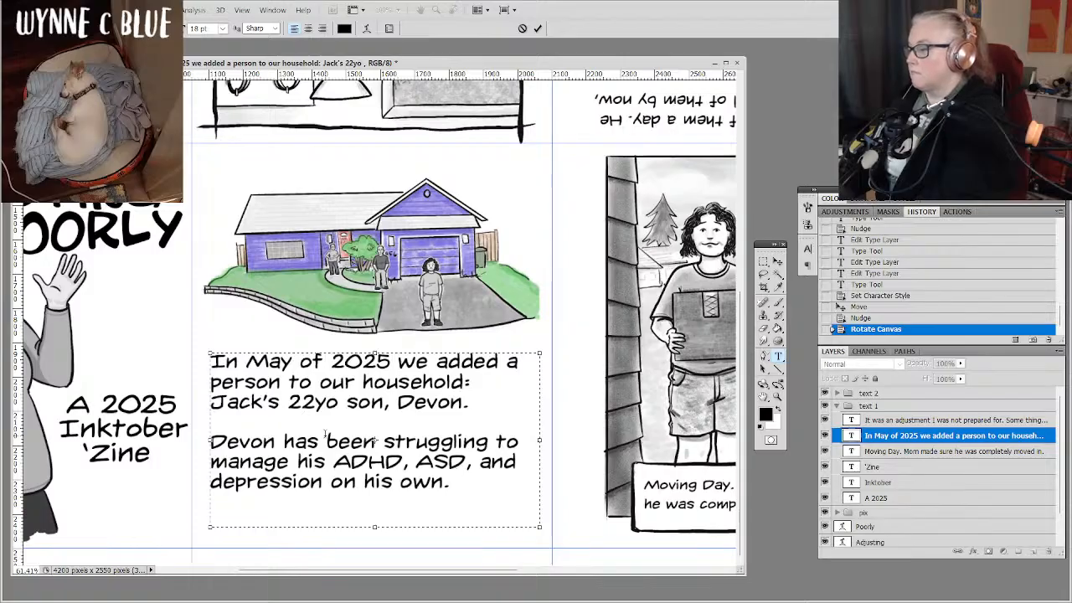
Begin another sentence after "on his own." with the words "I don't know why".
{"action": "type", "text": "I don't"}
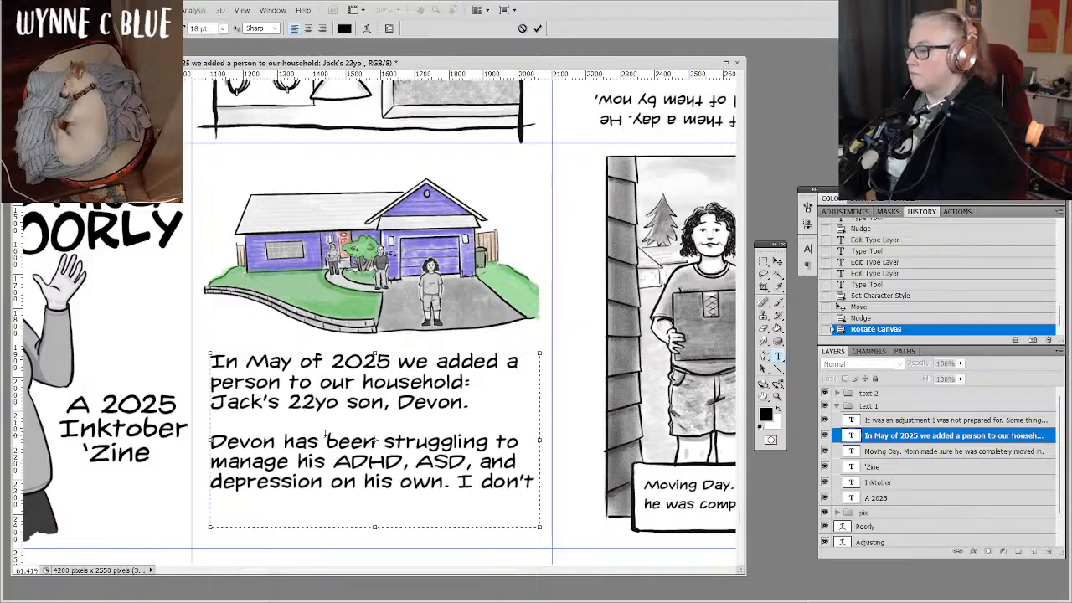
{"action": "type", "text": " know why"}
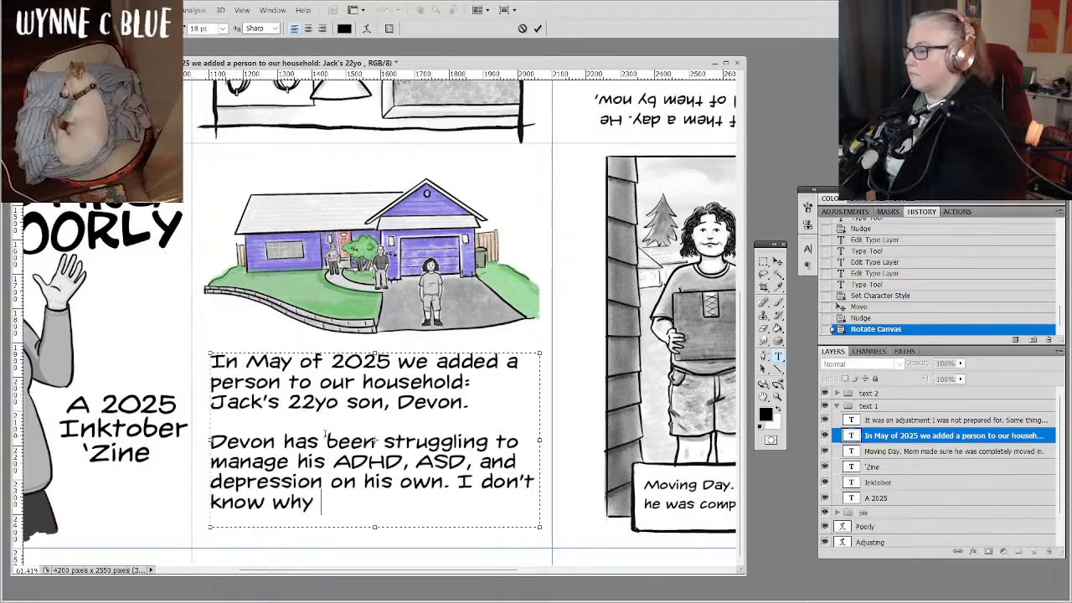
{"action": "type", "text": " his mom"}
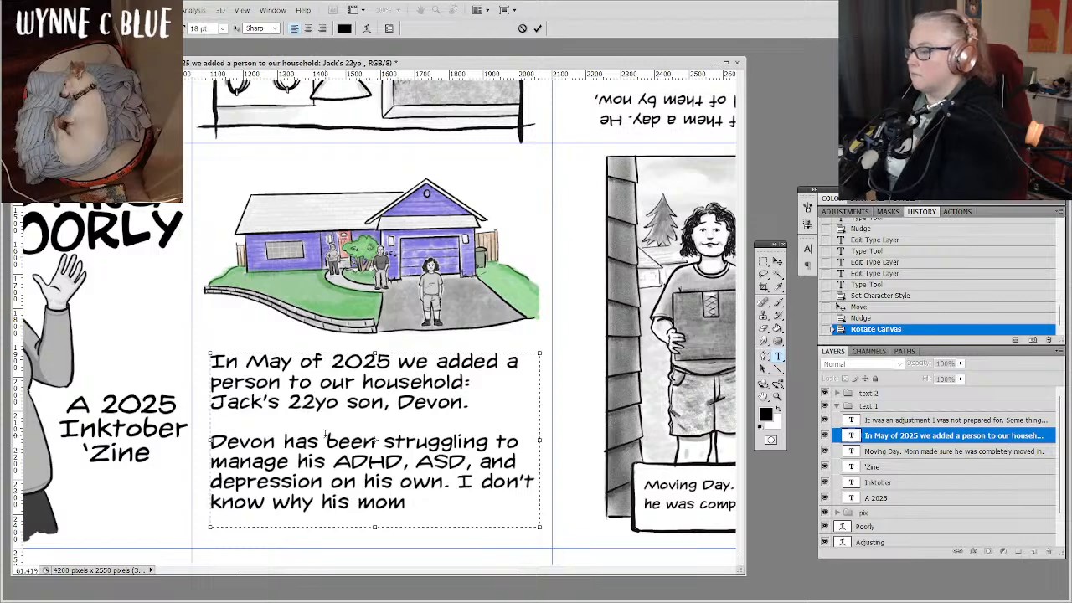
{"action": "key", "text": "BackSpace"}
{"action": "key", "text": "BackSpace"}
{"action": "key", "text": "BackSpace"}
{"action": "key", "text": "BackSpace"}
{"action": "key", "text": "BackSpace"}
{"action": "key", "text": "BackSpace"}
{"action": "key", "text": "BackSpace"}
{"action": "key", "text": "BackSpace"}
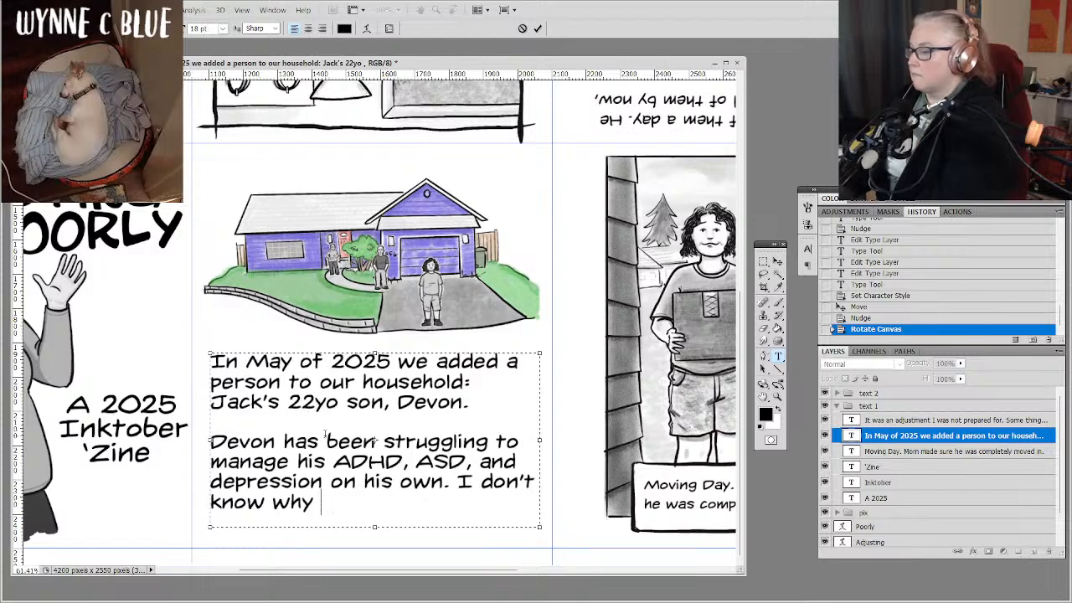
End the sentence at "why", add "I have my own ideas why this is." and extend the text box down near the margin guide.
{"action": "type", "text": ". I have"}
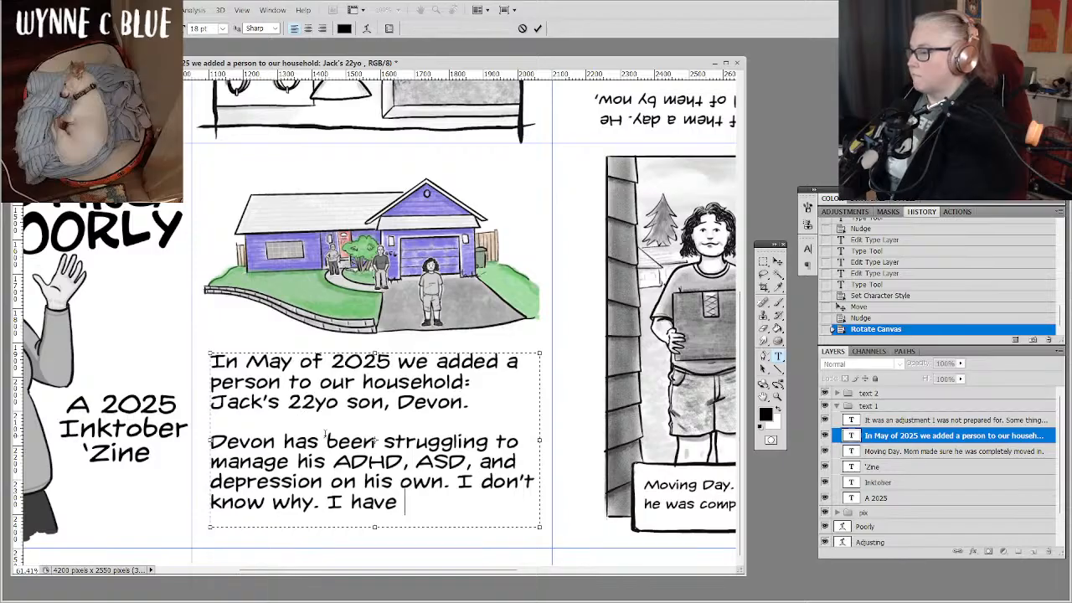
{"action": "type", "text": "th"}
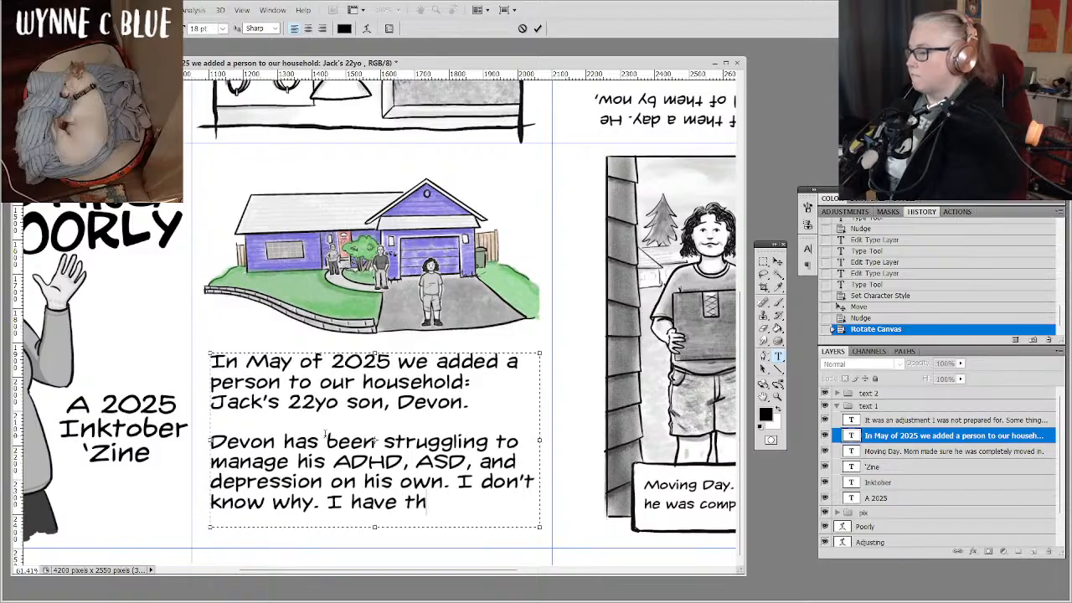
{"action": "key", "text": "BackSpace"}
{"action": "key", "text": "BackSpace"}
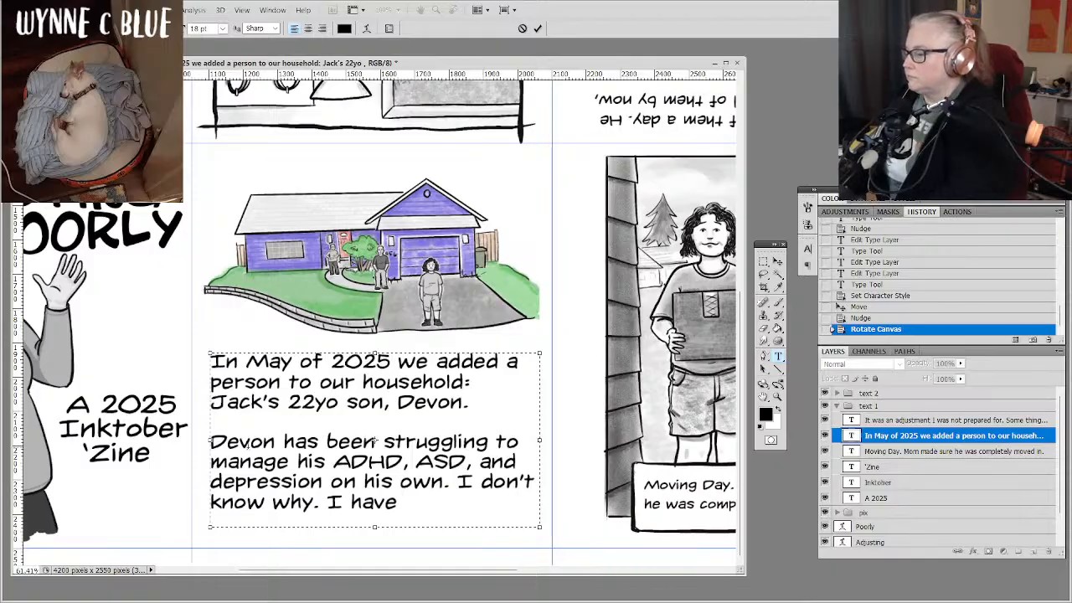
{"action": "left_click_drag", "start_coordinate": [374, 526], "coordinate": [375, 543]}
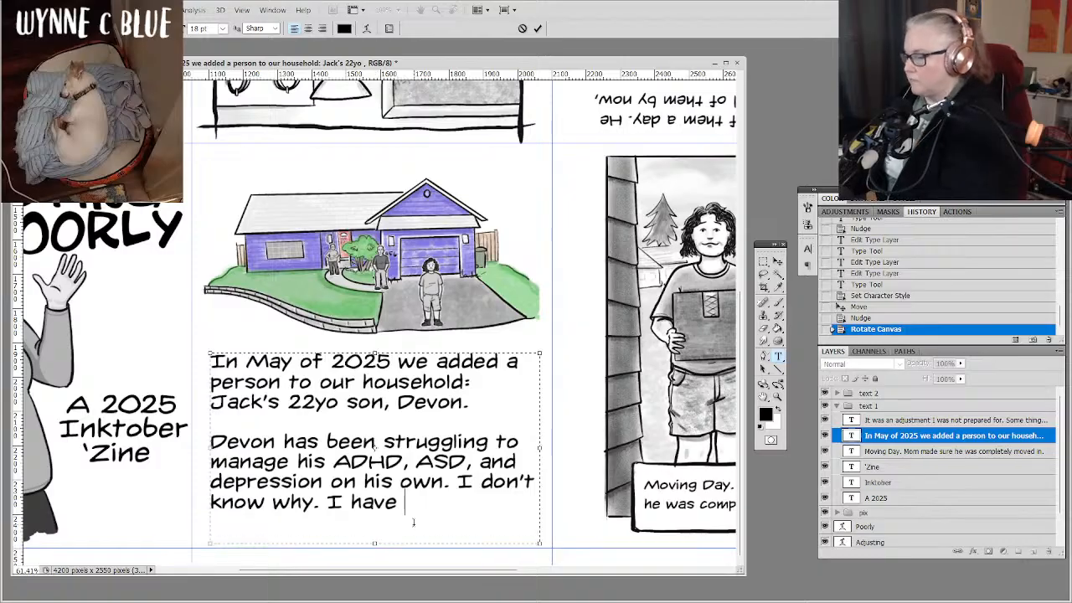
{"action": "type", "text": "my own "}
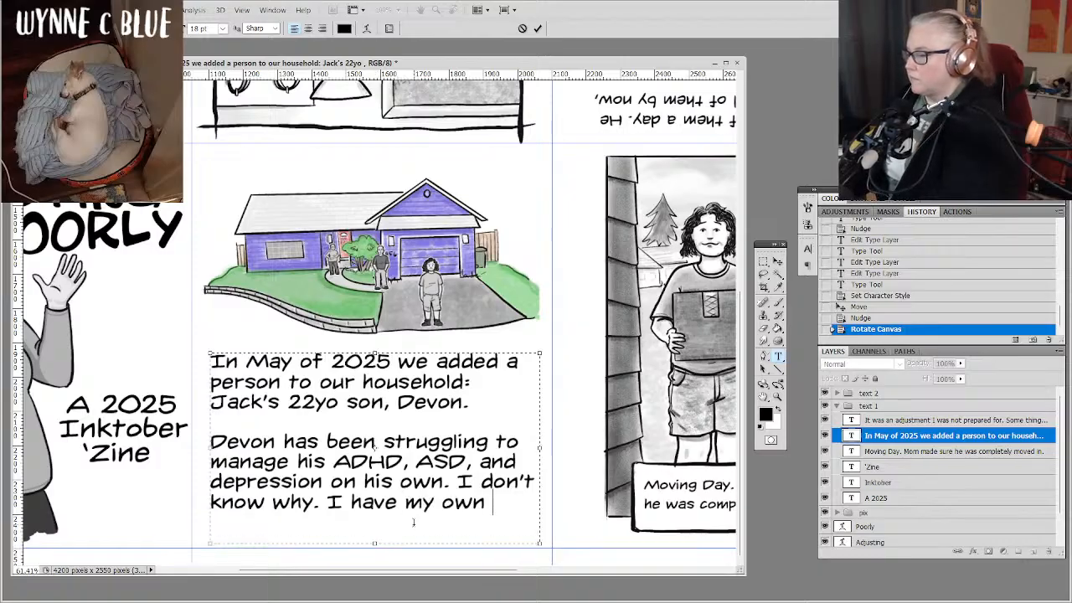
{"action": "type", "text": "idesa"}
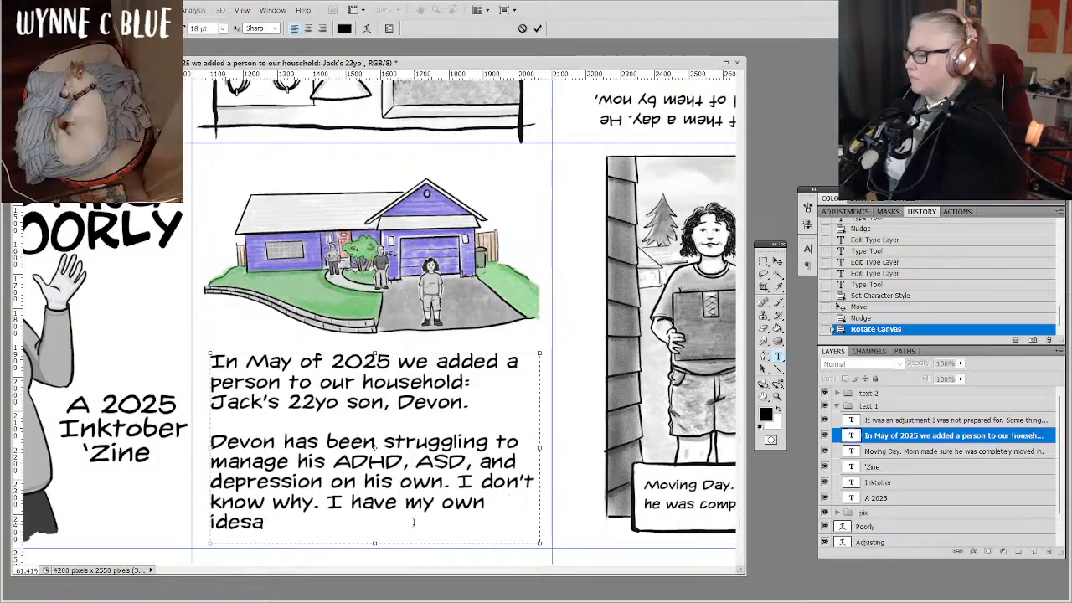
{"action": "key", "text": "BackSpace"}
{"action": "key", "text": "BackSpace"}
{"action": "type", "text": "as why th"}
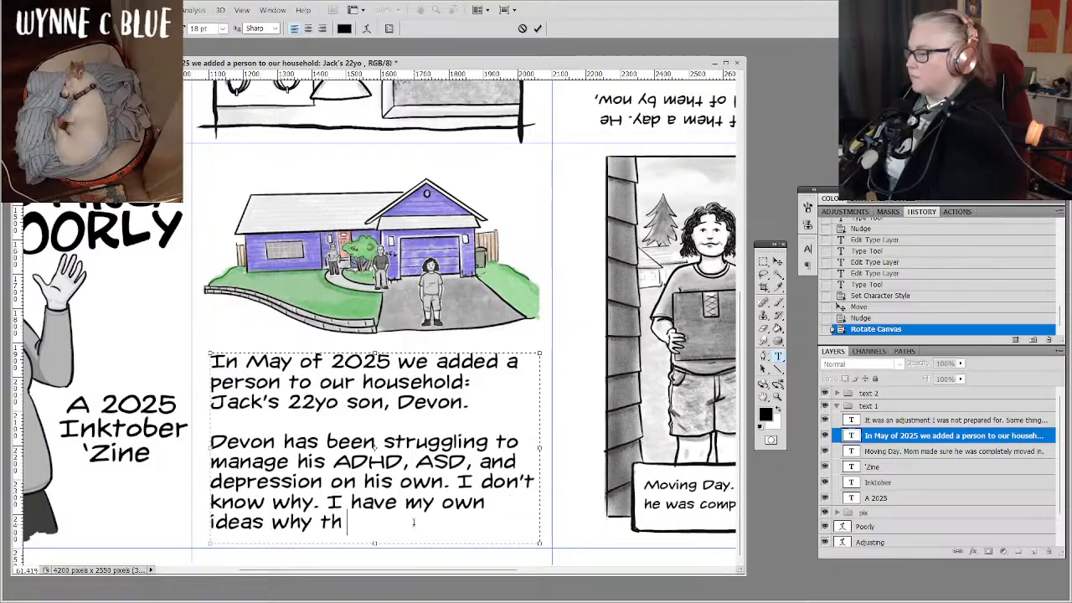
{"action": "type", "text": "is is."}
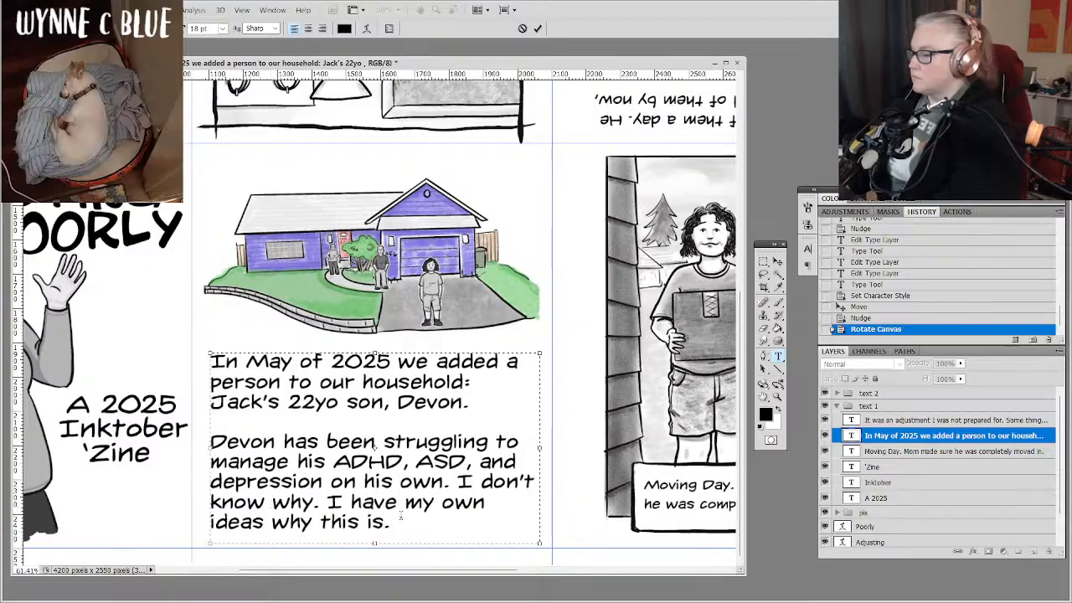
Replace "why. I have my own ideas why this is." with "why it's become so diffic".
{"action": "left_click_drag", "start_coordinate": [400, 516], "coordinate": [272, 502]}
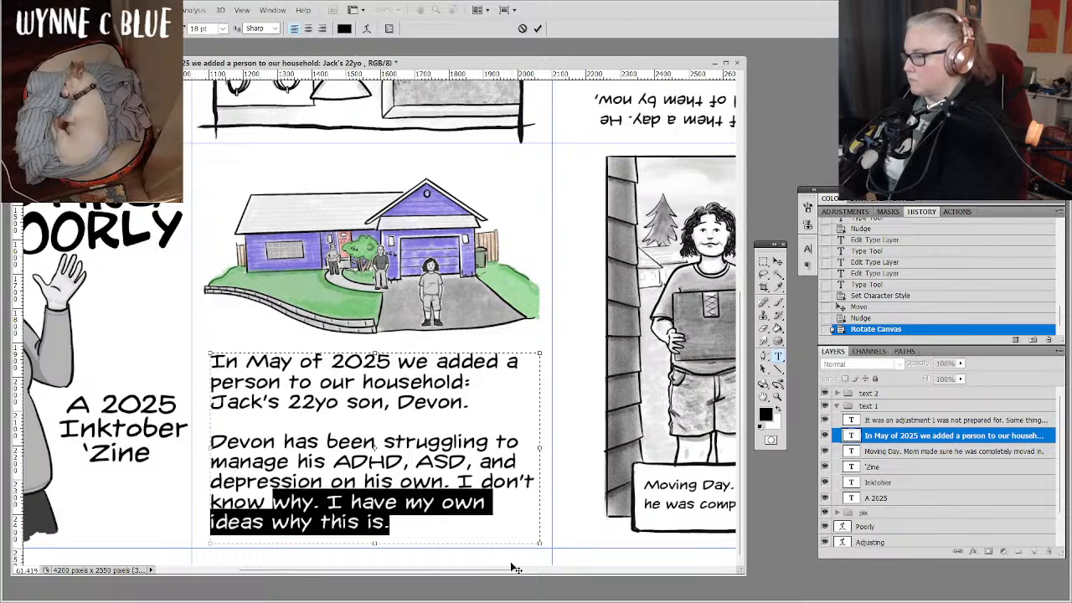
{"action": "type", "text": "why "}
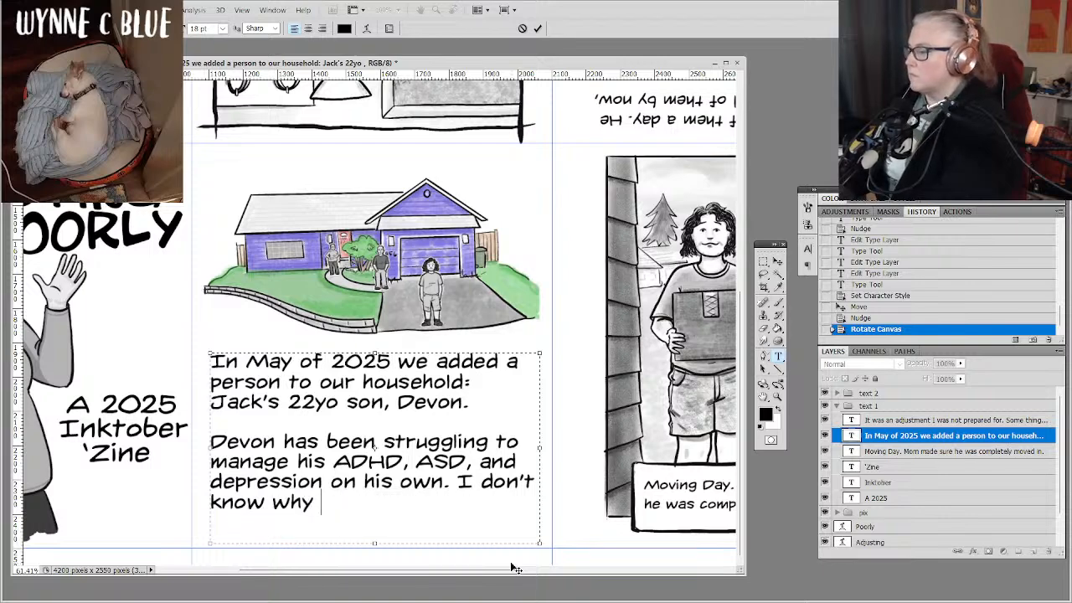
{"action": "type", "text": "i"}
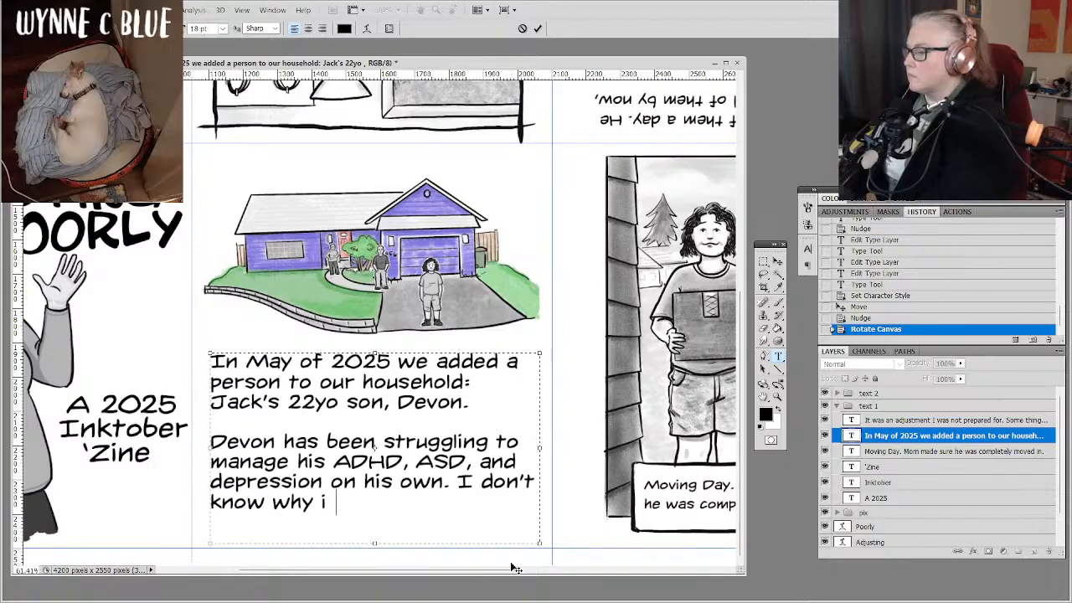
{"action": "type", "text": "t's become "}
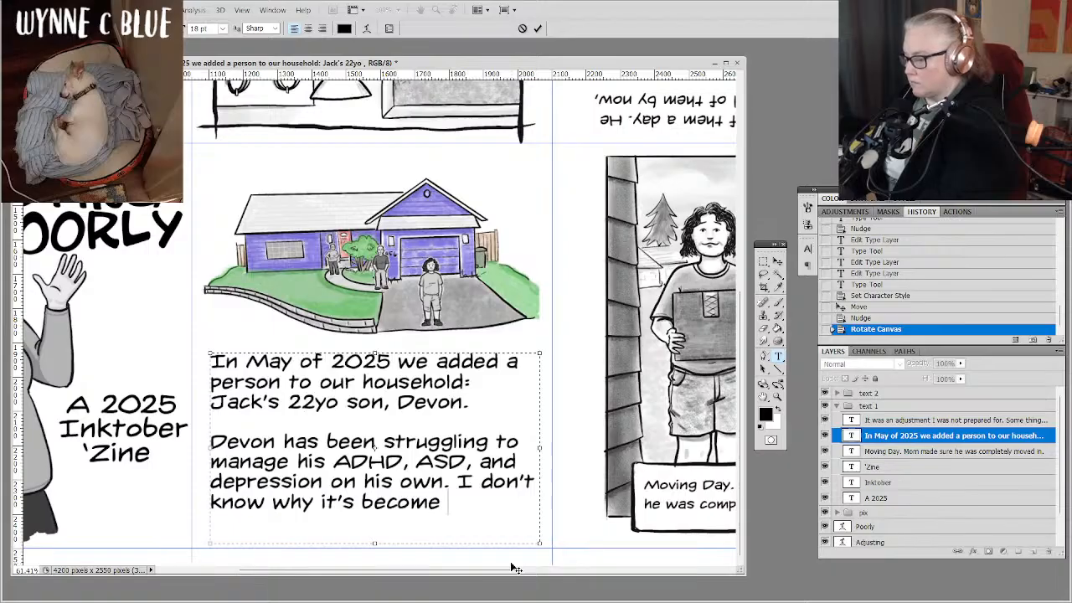
{"action": "type", "text": "so"}
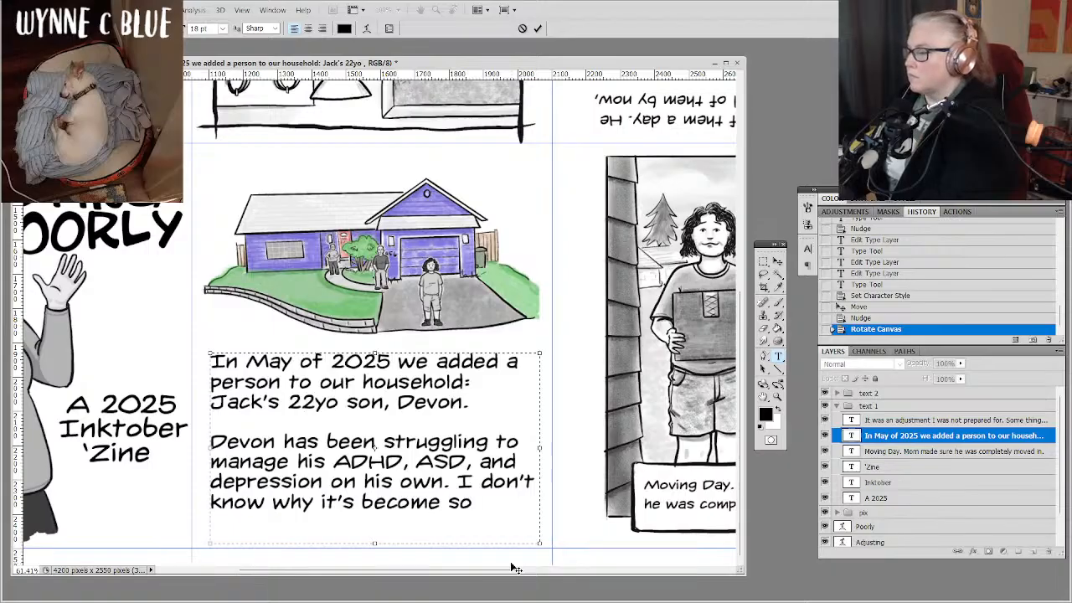
{"action": "type", "text": " diffic"}
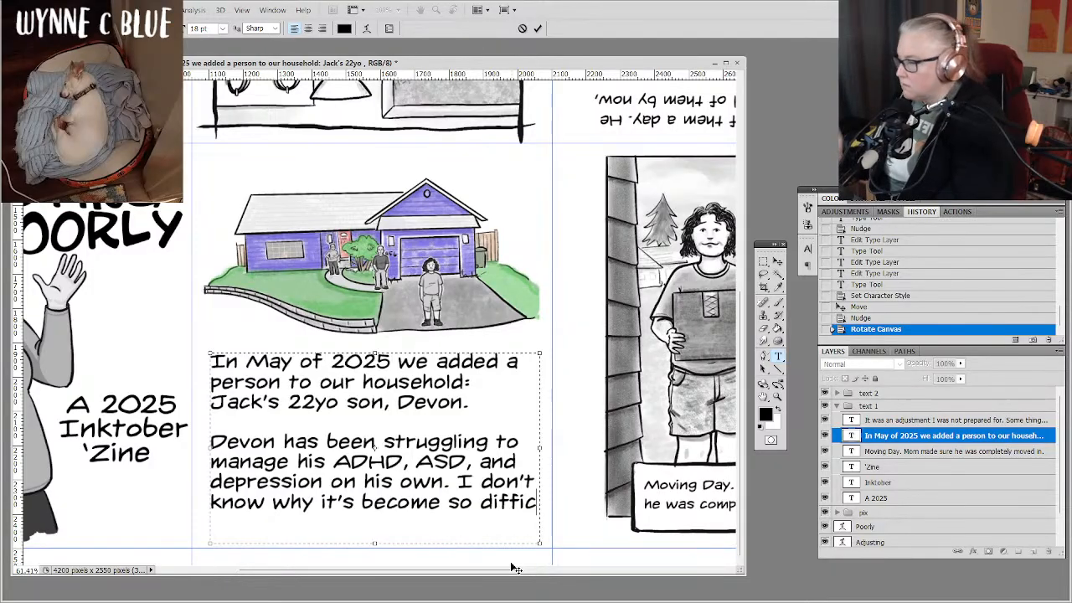
Replace the unfinished "I don't know why it's become so diffic" sentence with "His mom was unable to get him on".
{"action": "key", "text": "shift+Up"}
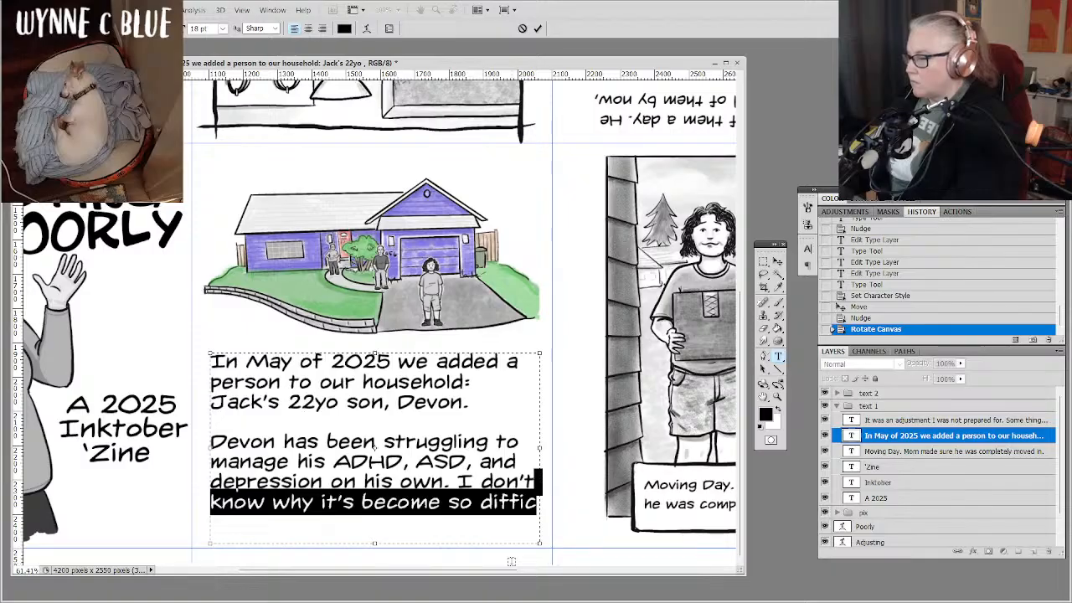
{"action": "key", "text": "ctrl+shift+Left"}
{"action": "key", "text": "ctrl+shift+Left"}
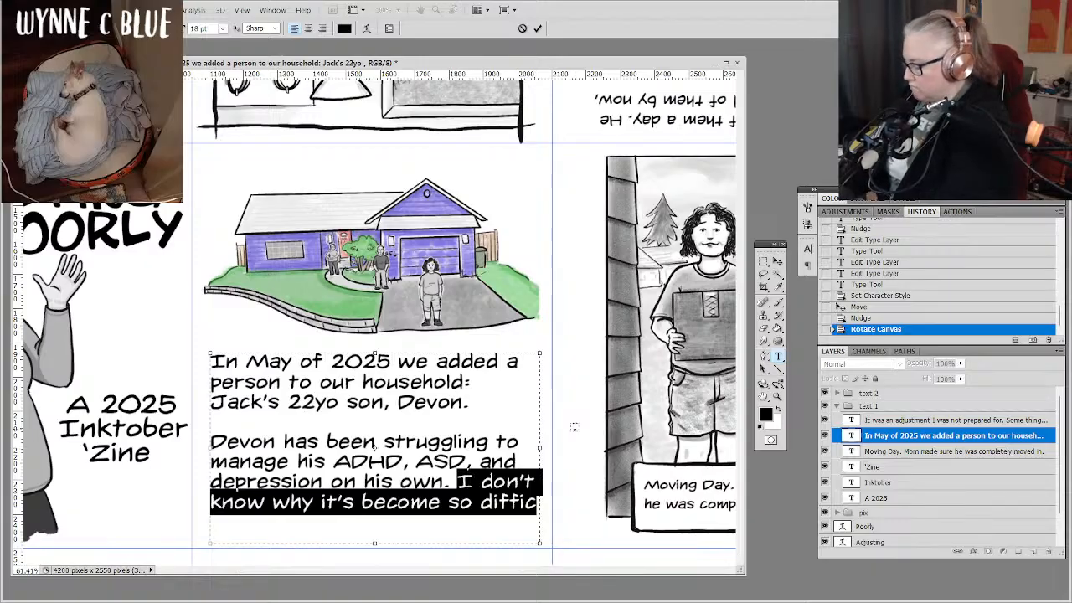
{"action": "type", "text": "His mom "}
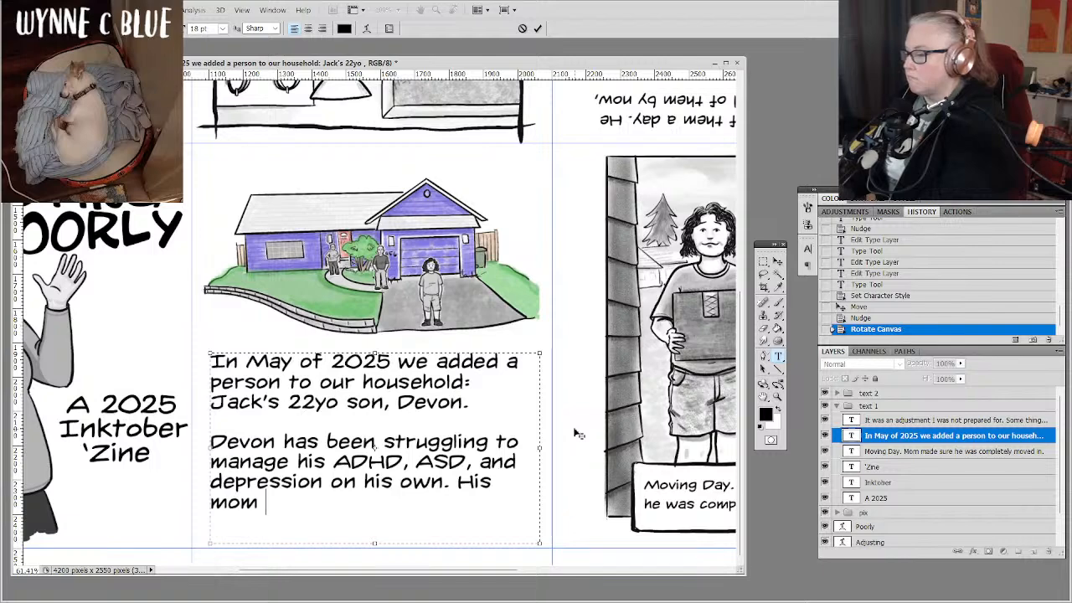
{"action": "type", "text": "was unable t"}
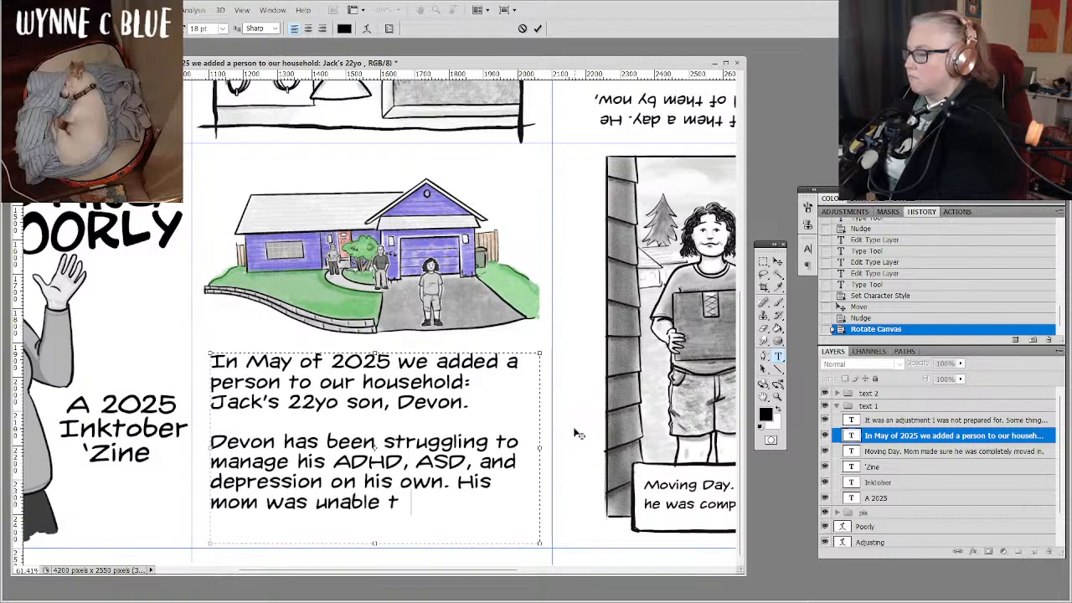
{"action": "type", "text": "o get him"}
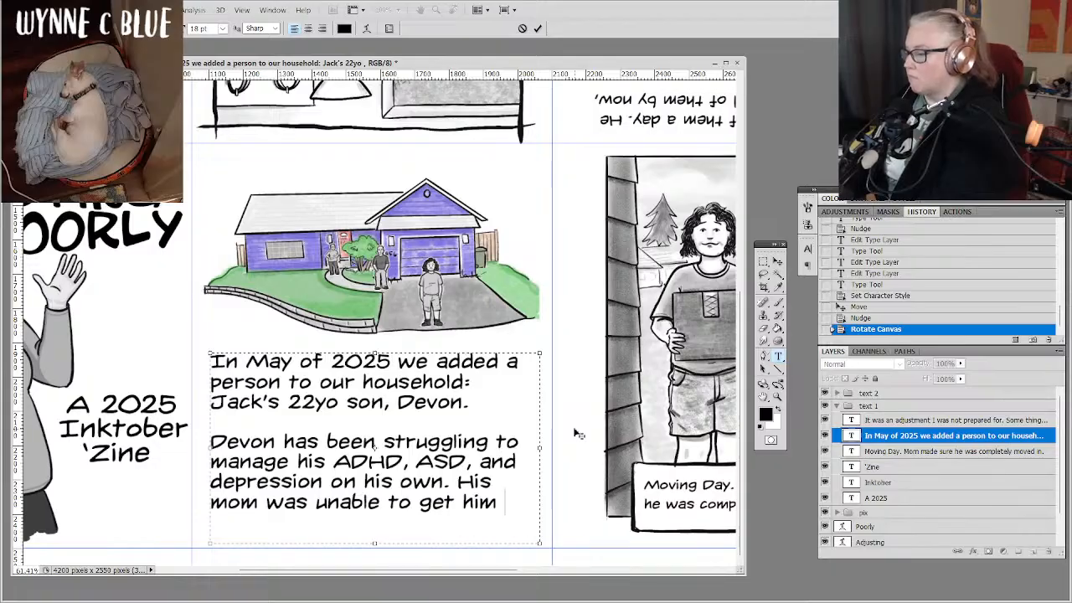
{"action": "type", "text": " on"}
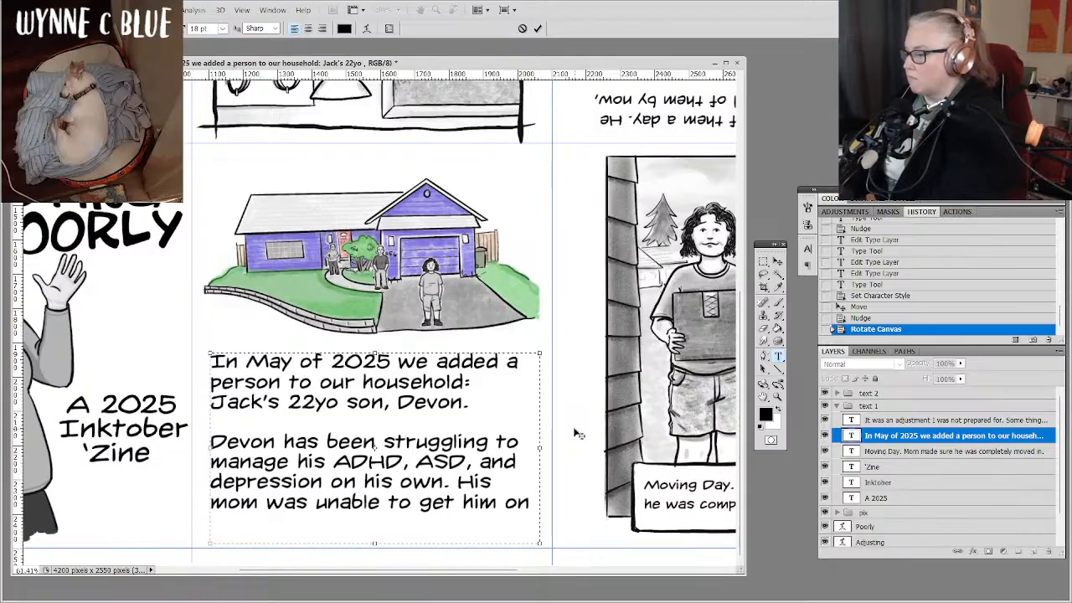
Replace "get him on" with "make any progress, so she sent him to us." to finish the sentence about his mom.
{"action": "key", "text": "BackSpace"}
{"action": "key", "text": "BackSpace"}
{"action": "key", "text": "BackSpace"}
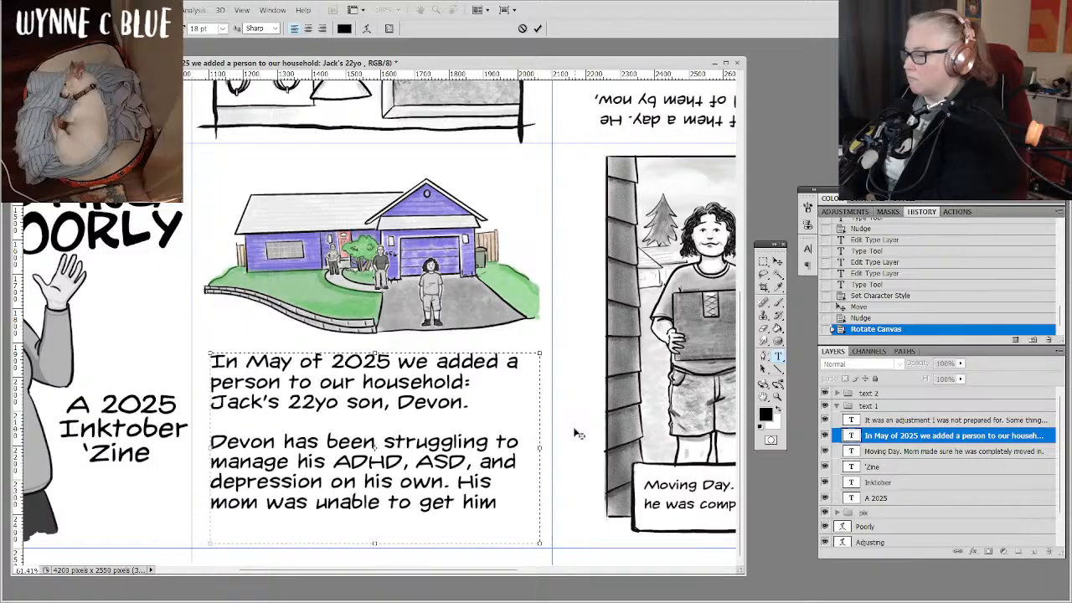
{"action": "key", "text": "BackSpace"}
{"action": "key", "text": "BackSpace"}
{"action": "key", "text": "BackSpace"}
{"action": "key", "text": "BackSpace"}
{"action": "key", "text": "BackSpace"}
{"action": "key", "text": "BackSpace"}
{"action": "key", "text": "BackSpace"}
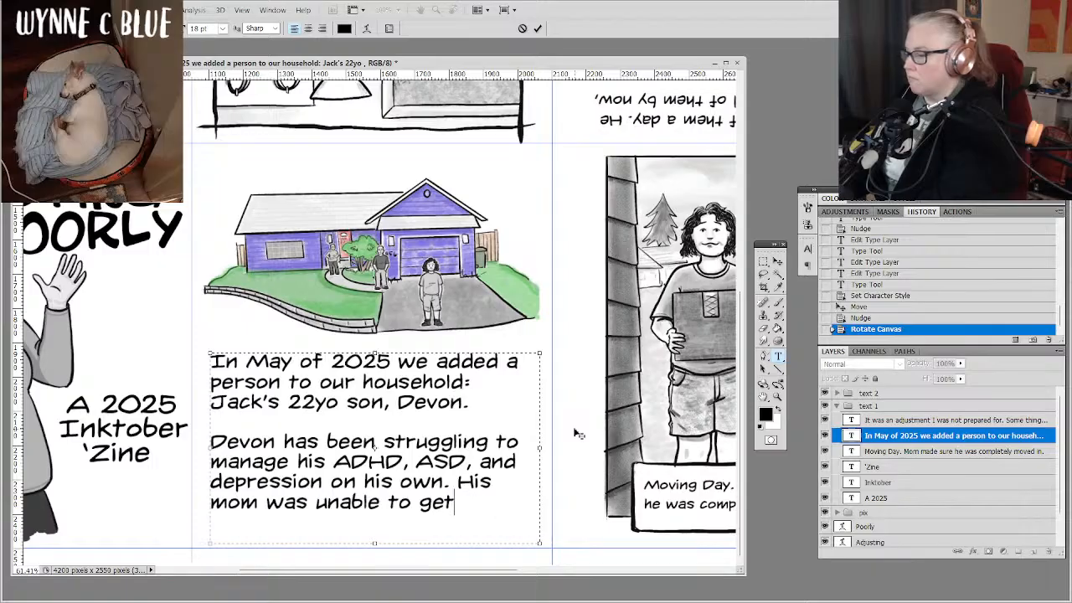
{"action": "type", "text": "make an"}
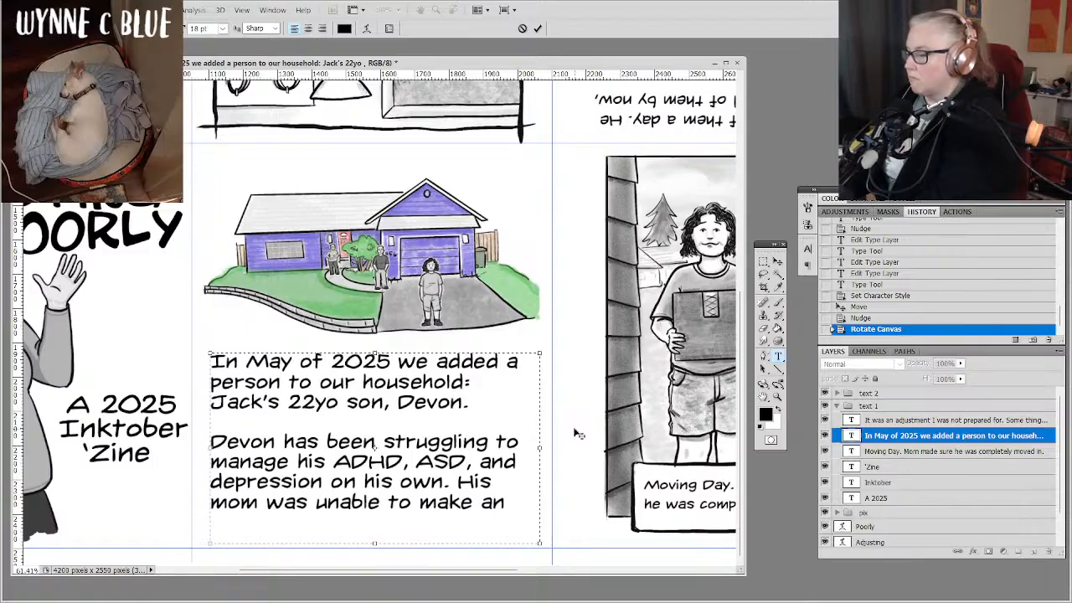
{"action": "type", "text": "y progress"}
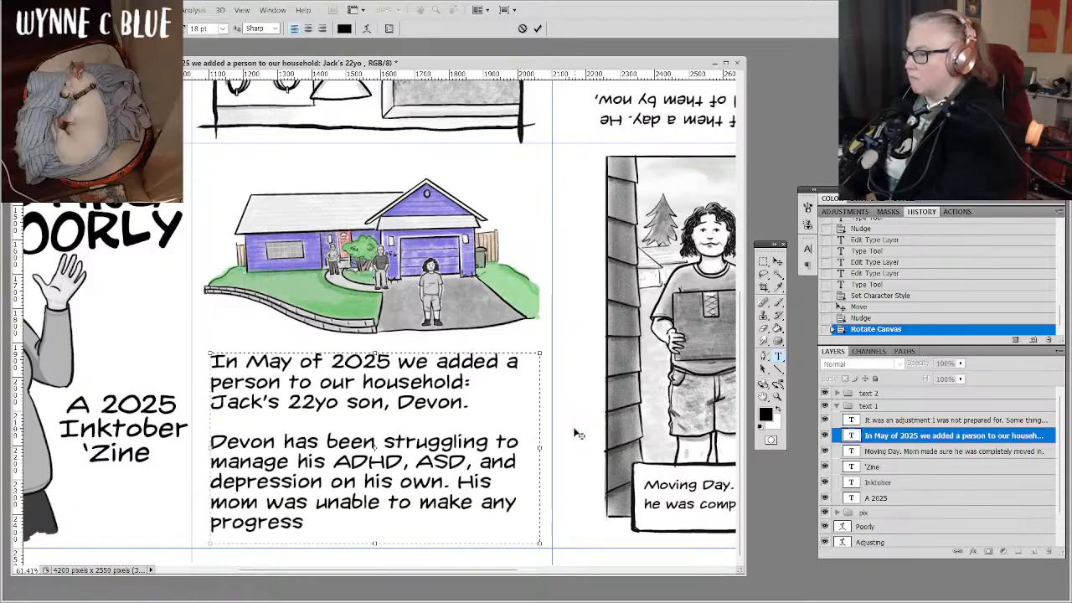
{"action": "type", "text": ", so"}
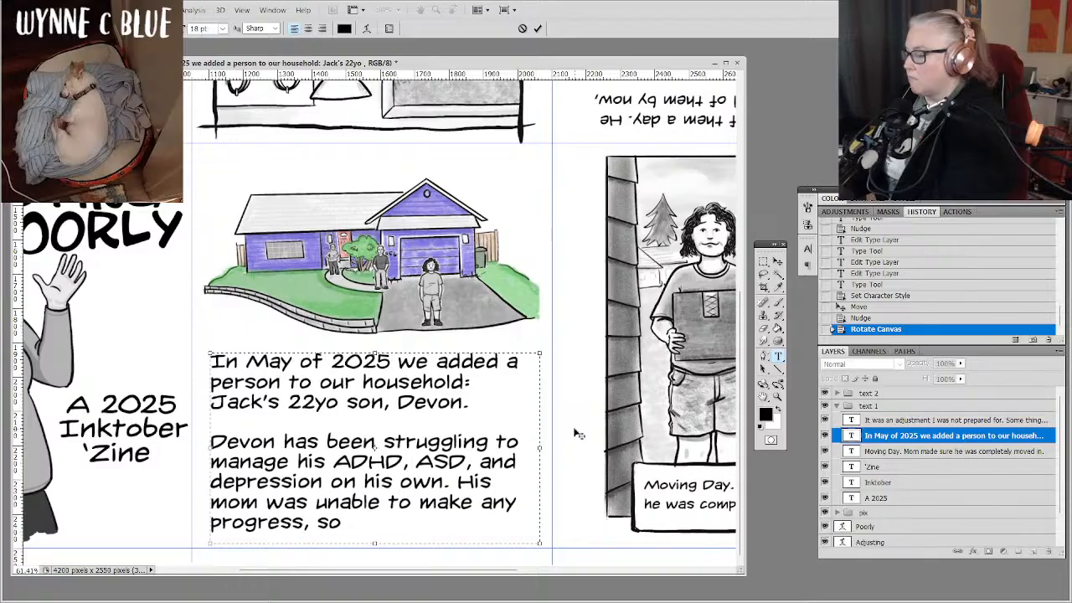
{"action": "type", "text": " she sen"}
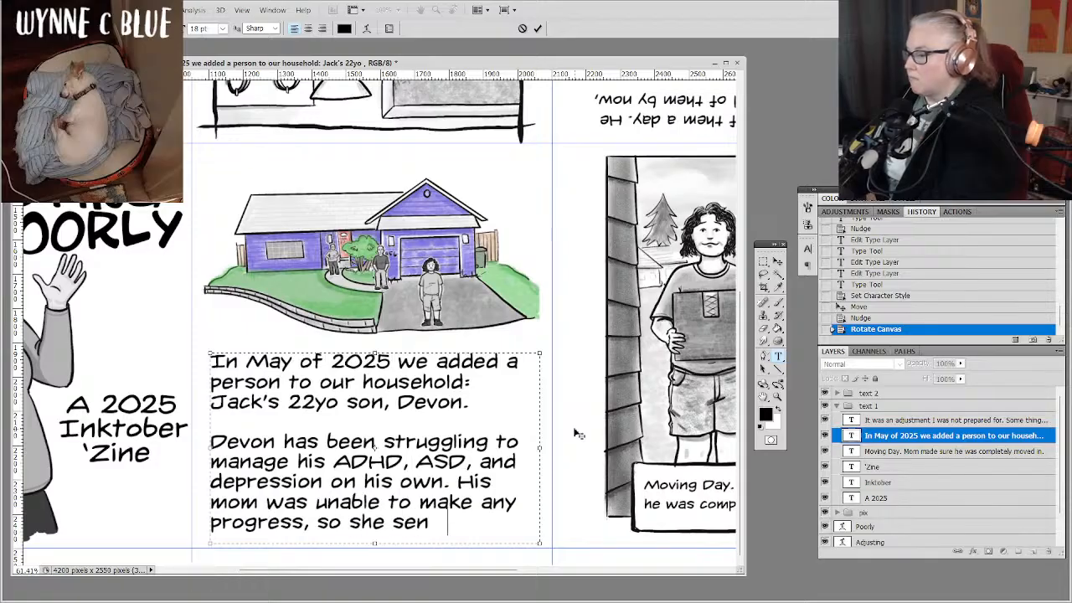
{"action": "type", "text": "t him to"}
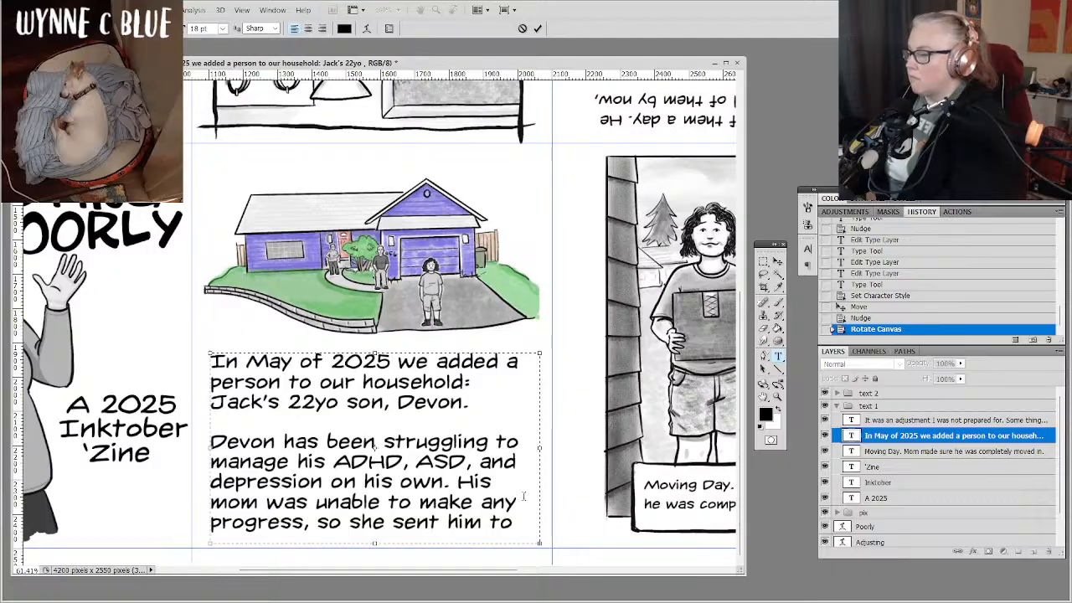
Replace "and" before "depression" with "&", then shift the text box slightly up and extend its lower edge to fit the last line.
{"action": "double_click", "coordinate": [498, 461]}
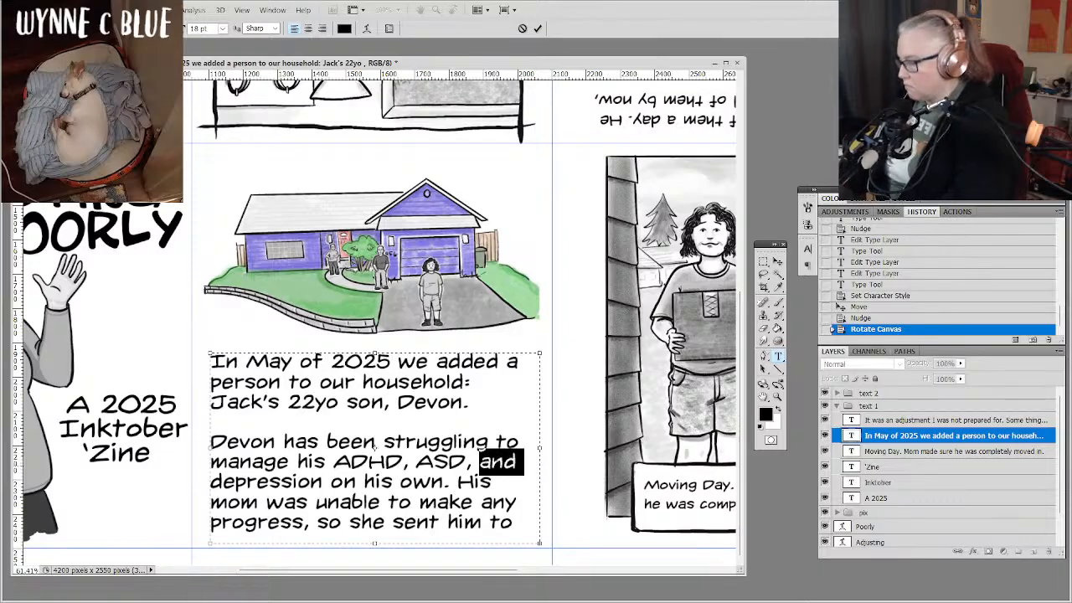
{"action": "type", "text": "&"}
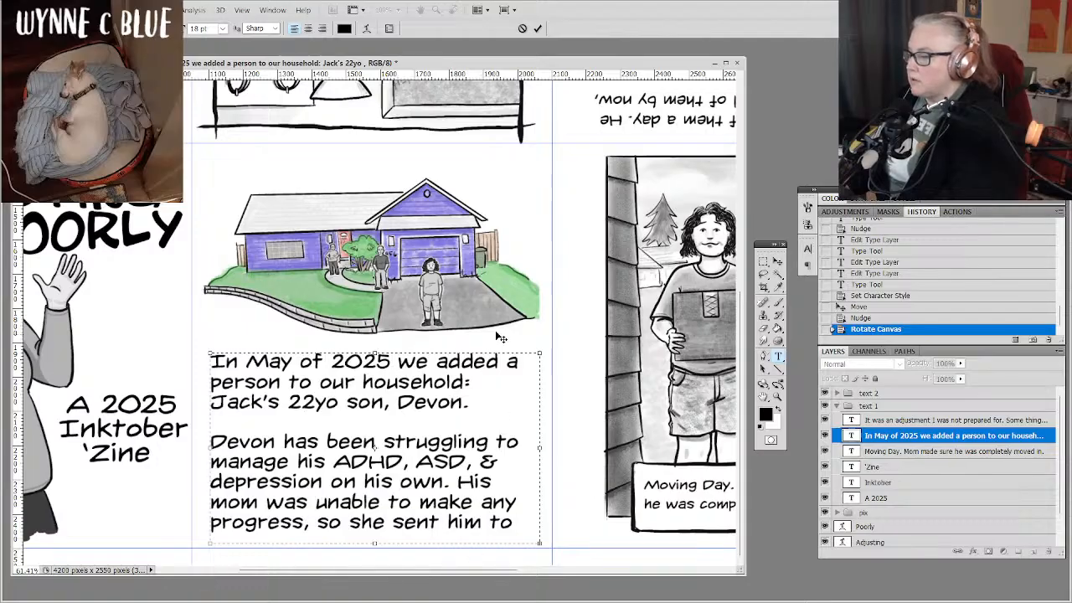
{"action": "left_click_drag", "start_coordinate": [497, 336], "coordinate": [498, 326]}
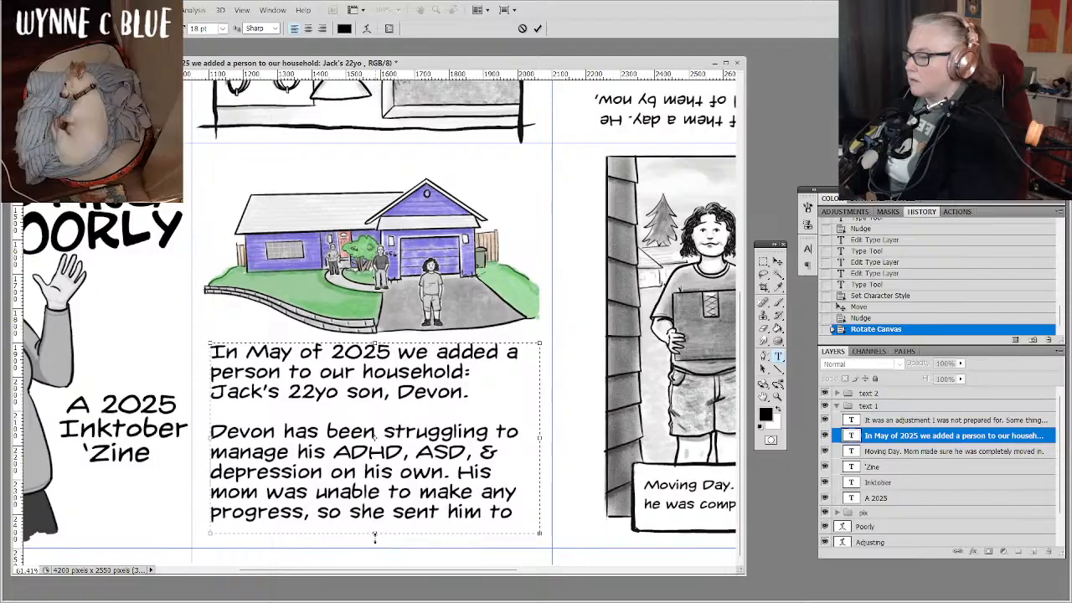
{"action": "left_click_drag", "start_coordinate": [374, 536], "coordinate": [380, 545]}
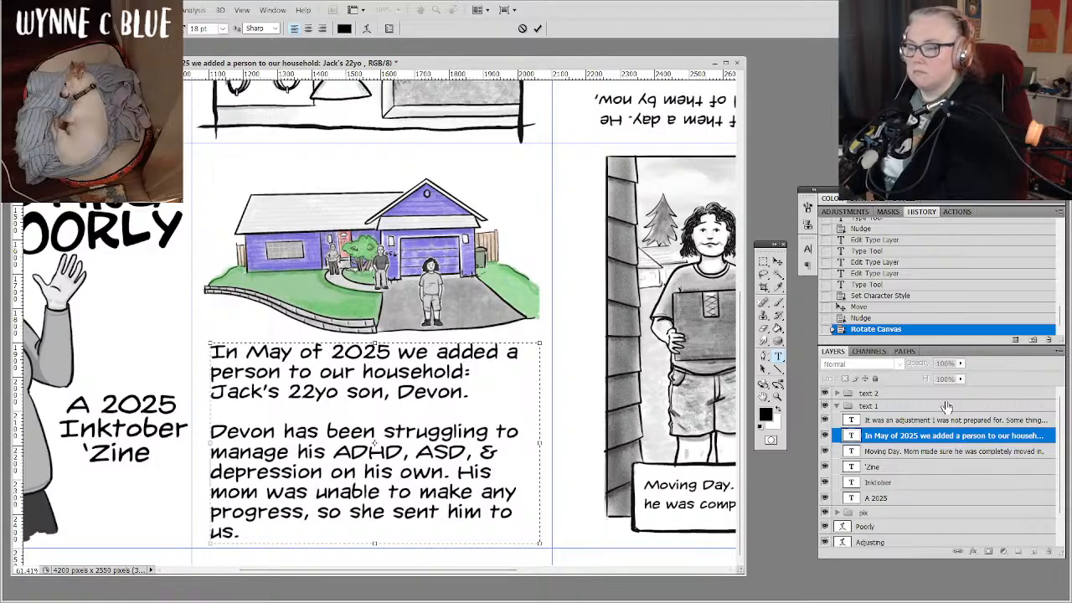
{"action": "left_click", "coordinate": [940, 436]}
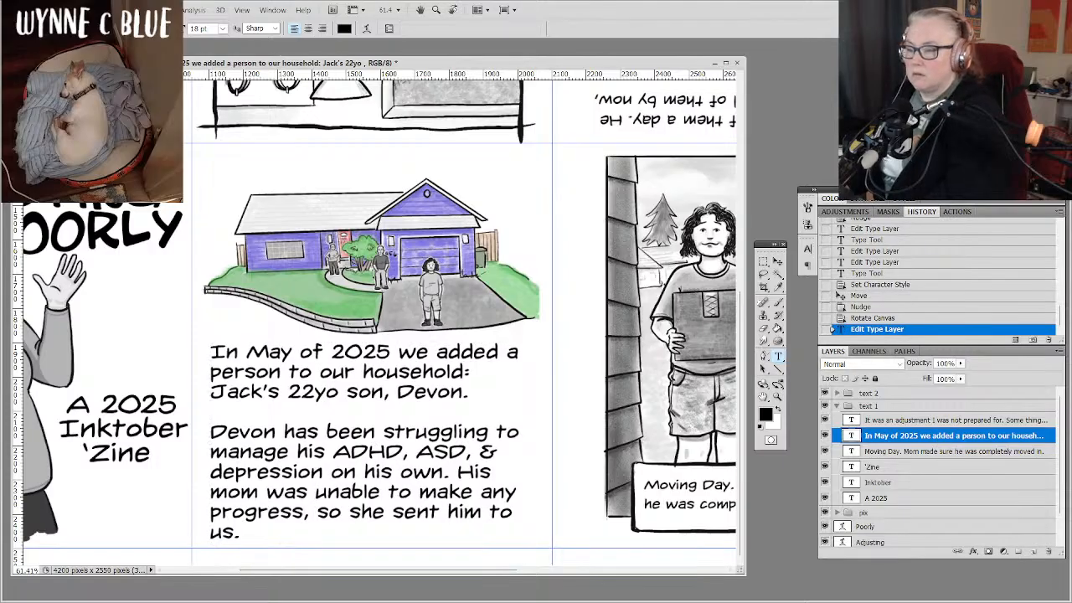
Set the font size of the text block under the house drawing to 14 pt.
{"action": "left_click", "coordinate": [806, 251]}
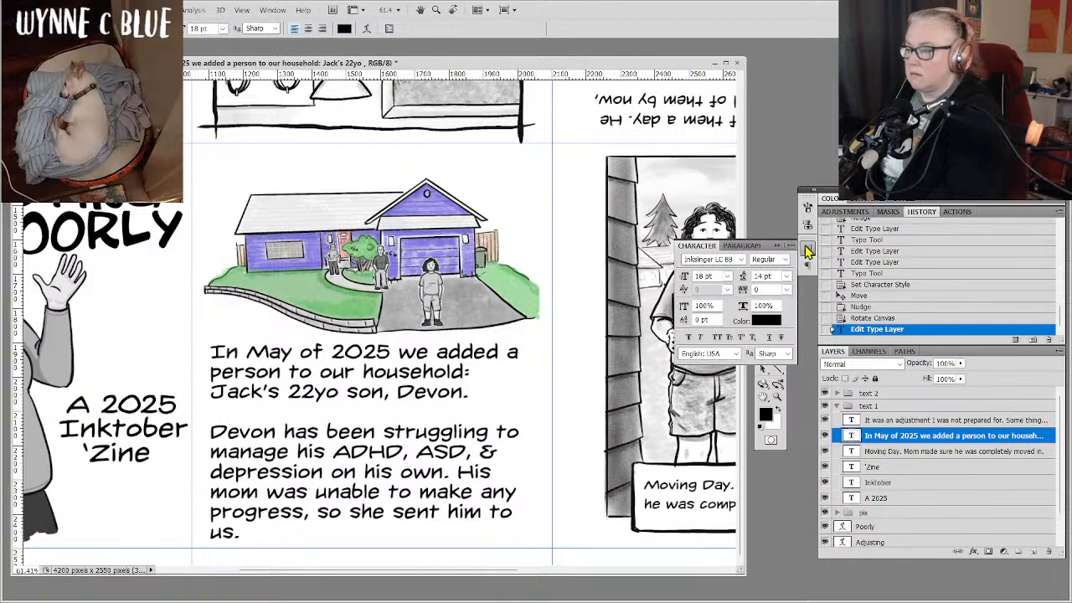
{"action": "left_click", "coordinate": [728, 277]}
{"action": "left_click", "coordinate": [722, 381]}
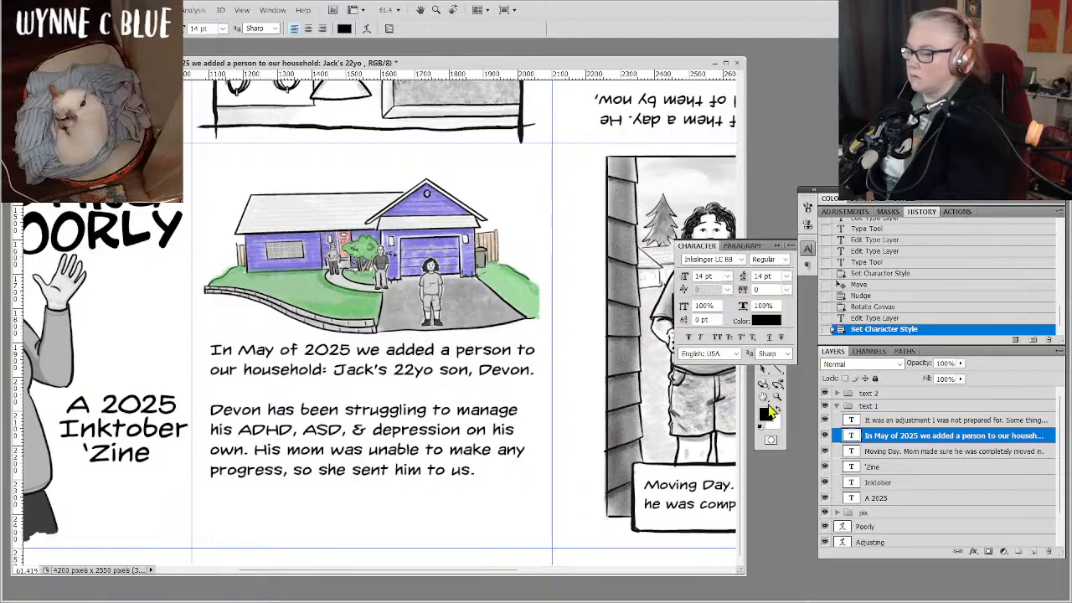
{"action": "left_click", "coordinate": [808, 248]}
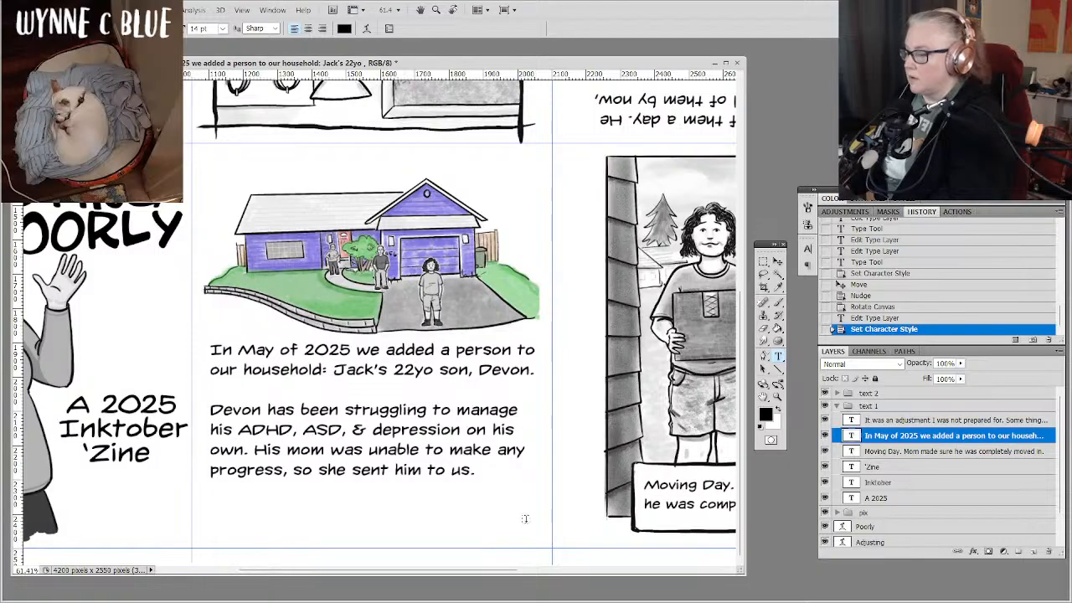
Nudge the text block down to leave more space below the house drawing.
{"action": "left_click", "coordinate": [778, 263]}
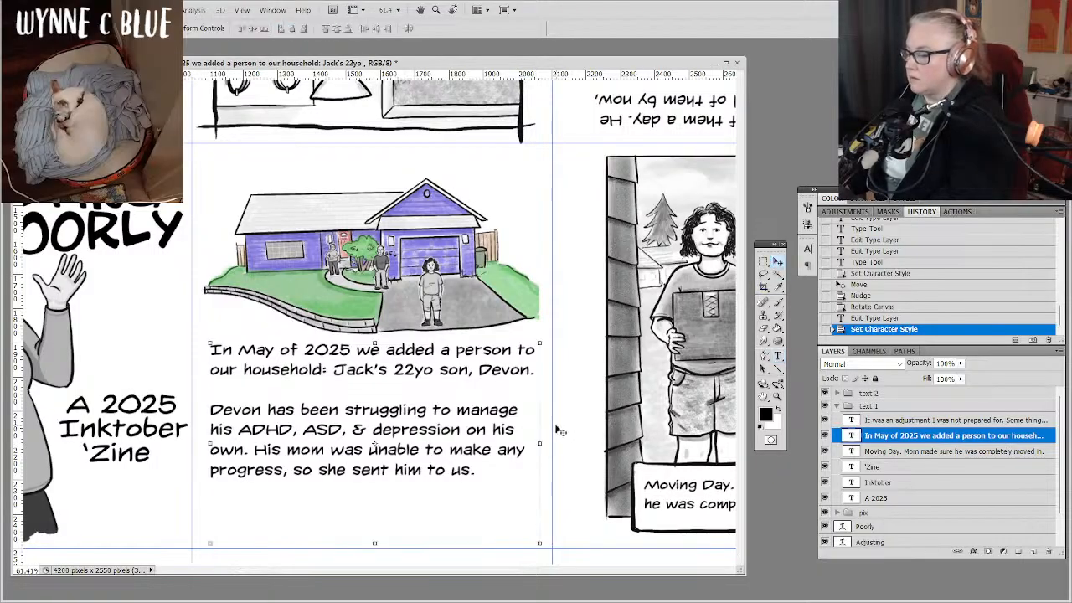
{"action": "key", "text": "Down"}
{"action": "key", "text": "Down"}
{"action": "key", "text": "Down"}
{"action": "key", "text": "Down"}
{"action": "key", "text": "Down"}
{"action": "key", "text": "Down"}
{"action": "key", "text": "Down"}
{"action": "key", "text": "Down"}
{"action": "key", "text": "Down"}
{"action": "key", "text": "Down"}
{"action": "key", "text": "Down"}
{"action": "key", "text": "Down"}
{"action": "key", "text": "Down"}
{"action": "key", "text": "Down"}
{"action": "key", "text": "Down"}
{"action": "key", "text": "Down"}
{"action": "key", "text": "Down"}
{"action": "key", "text": "Down"}
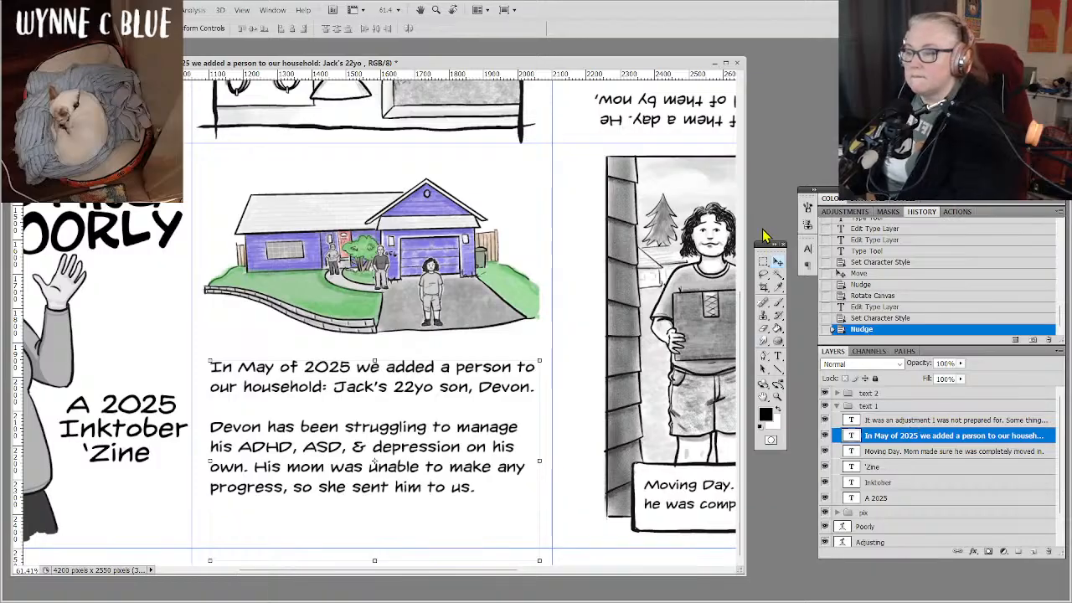
Shorten the text box under the house drawing so its lower edge sits just below the last line and above the margin guide.
{"action": "left_click", "coordinate": [808, 265]}
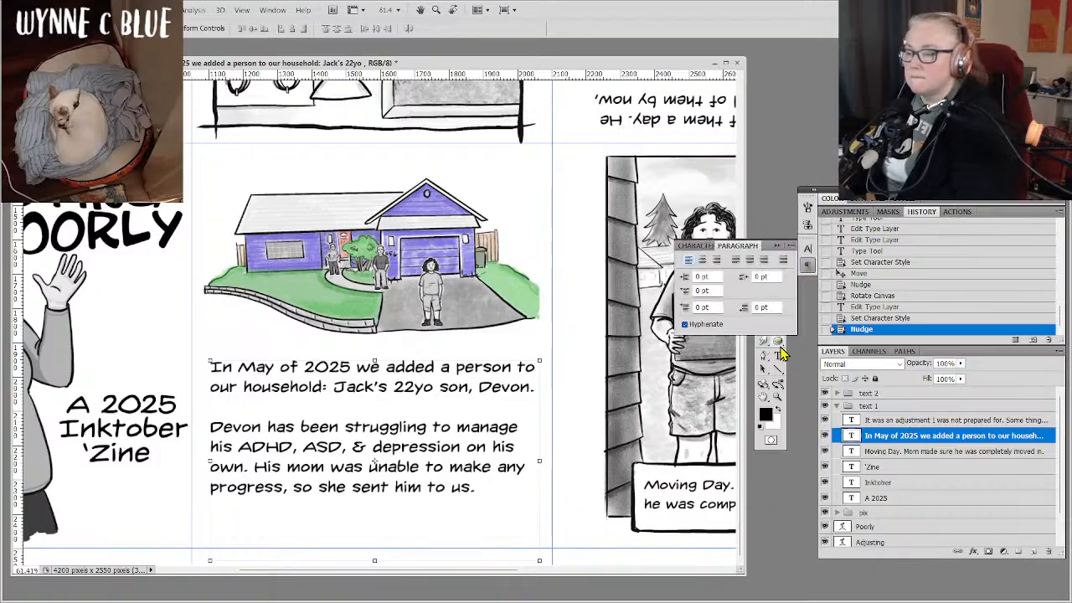
{"action": "left_click", "coordinate": [778, 356]}
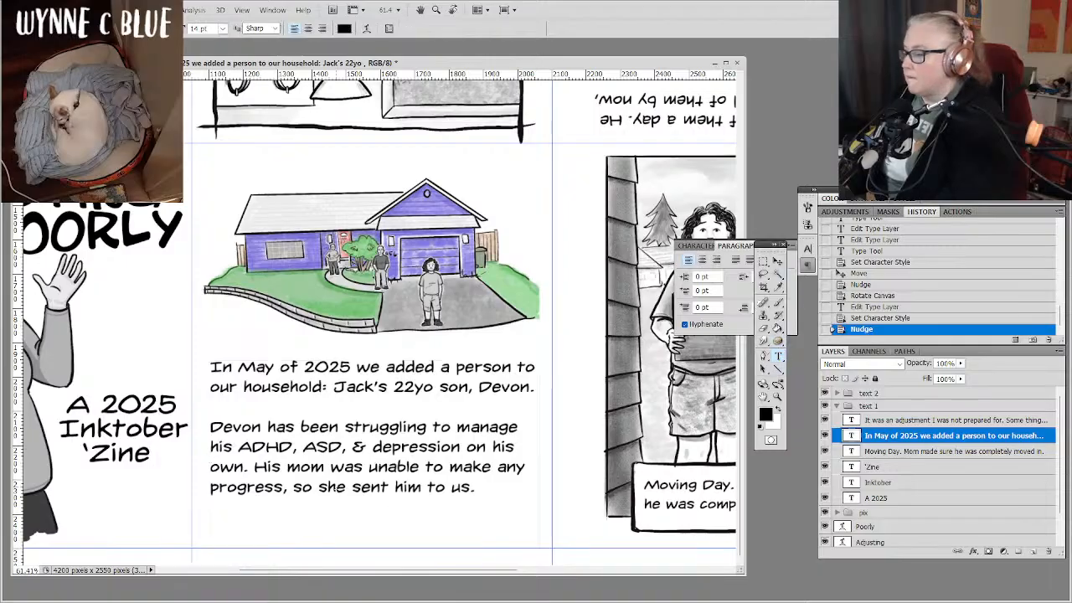
{"action": "left_click", "coordinate": [339, 484]}
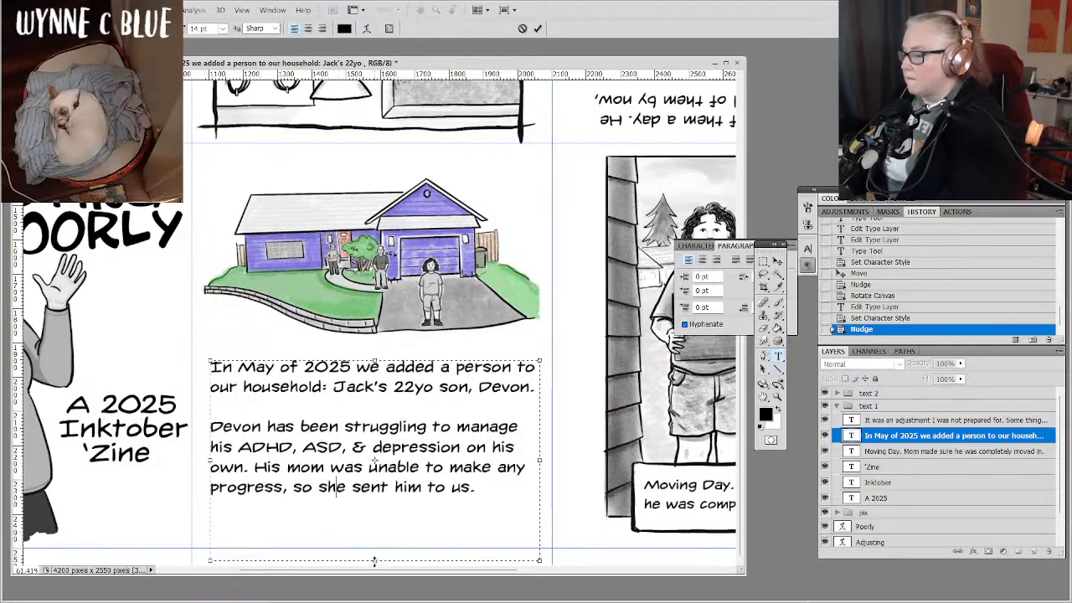
{"action": "left_click_drag", "start_coordinate": [373, 558], "coordinate": [368, 517]}
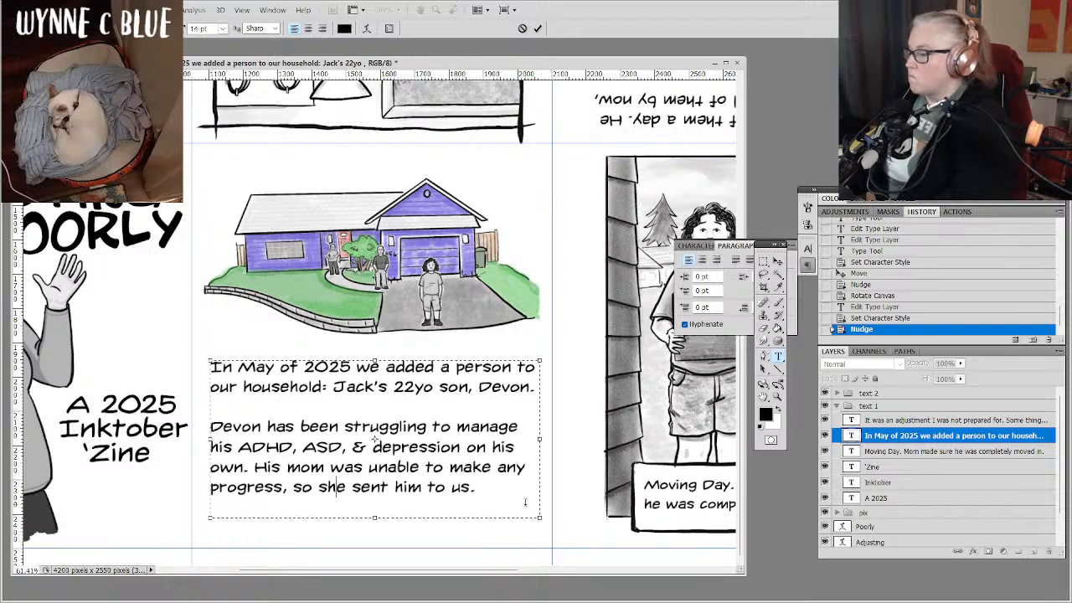
Replace the "&" before "depression" with "and" in the second paragraph.
{"action": "double_click", "coordinate": [360, 445]}
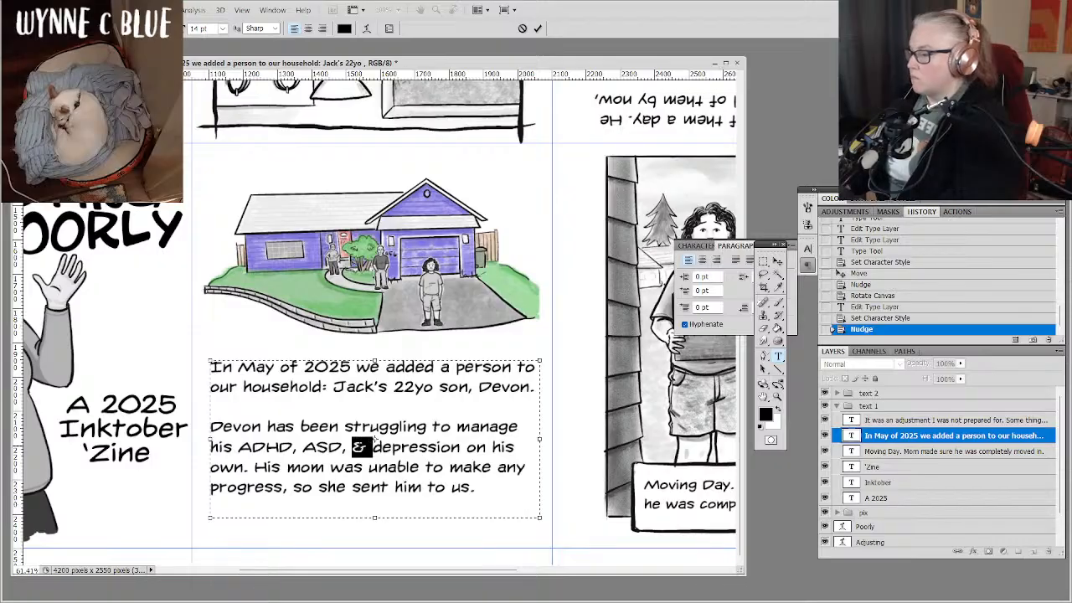
{"action": "left_click", "coordinate": [360, 445]}
{"action": "type", "text": "and"}
{"action": "key", "text": "BackSpace"}
{"action": "key", "text": "BackSpace"}
{"action": "key", "text": "BackSpace"}
{"action": "key", "text": "BackSpace"}
{"action": "key", "text": "BackSpace"}
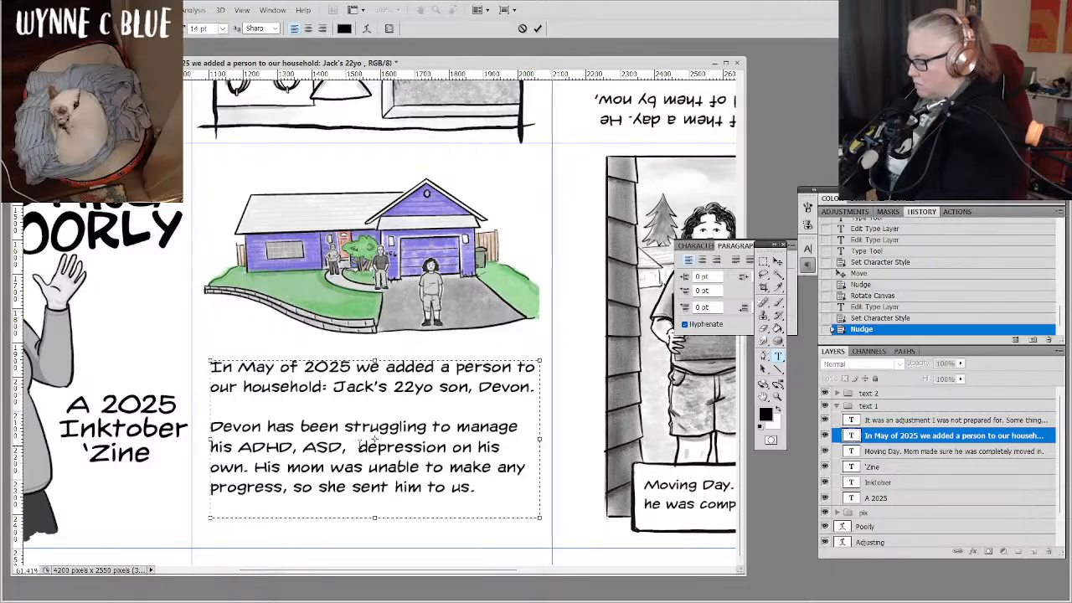
{"action": "type", "text": "and"}
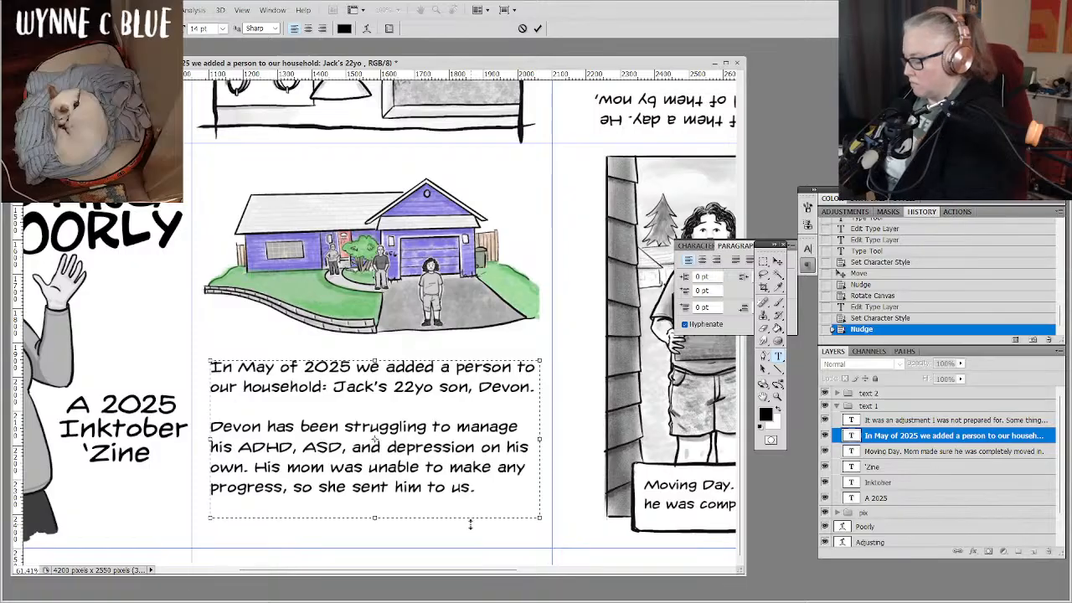
Insert "help him" before "make any progress" and "live with" before "us", and commit the text edits.
{"action": "type", "text": "help him"}
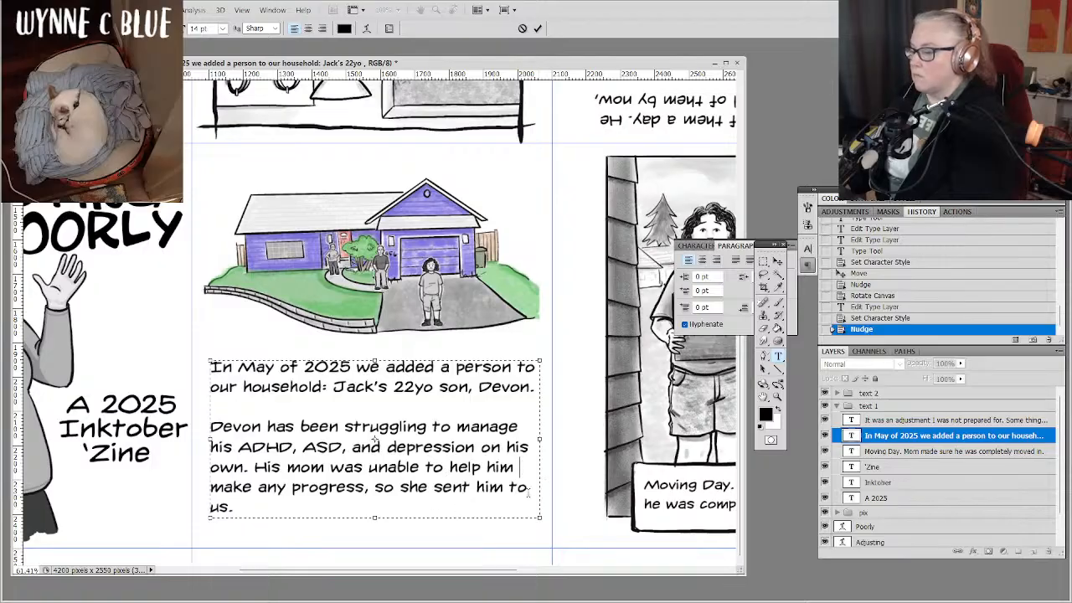
{"action": "type", "text": "live with"}
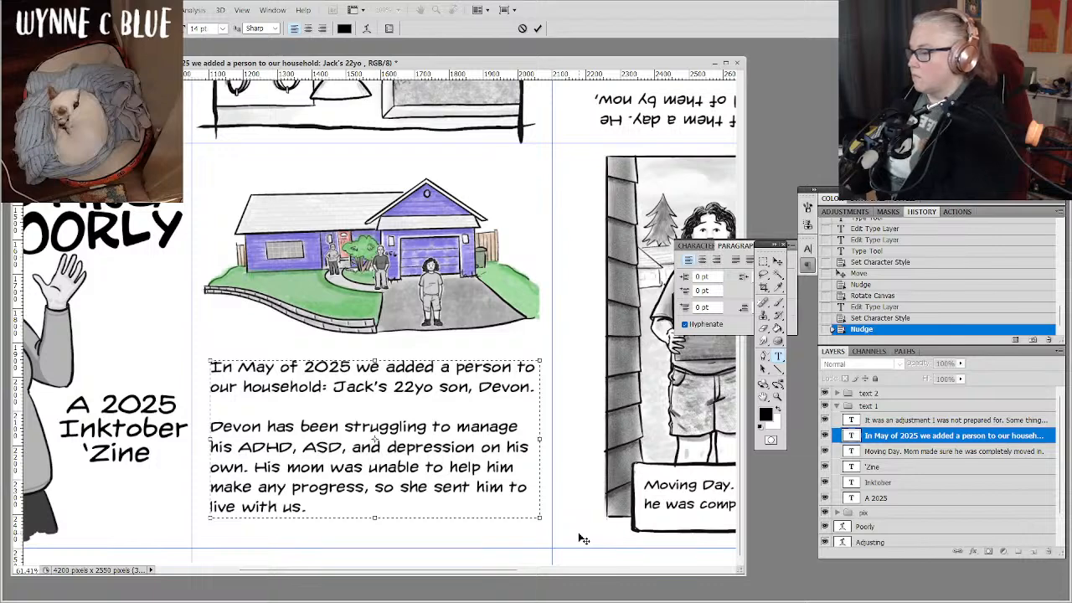
{"action": "left_click", "coordinate": [806, 265]}
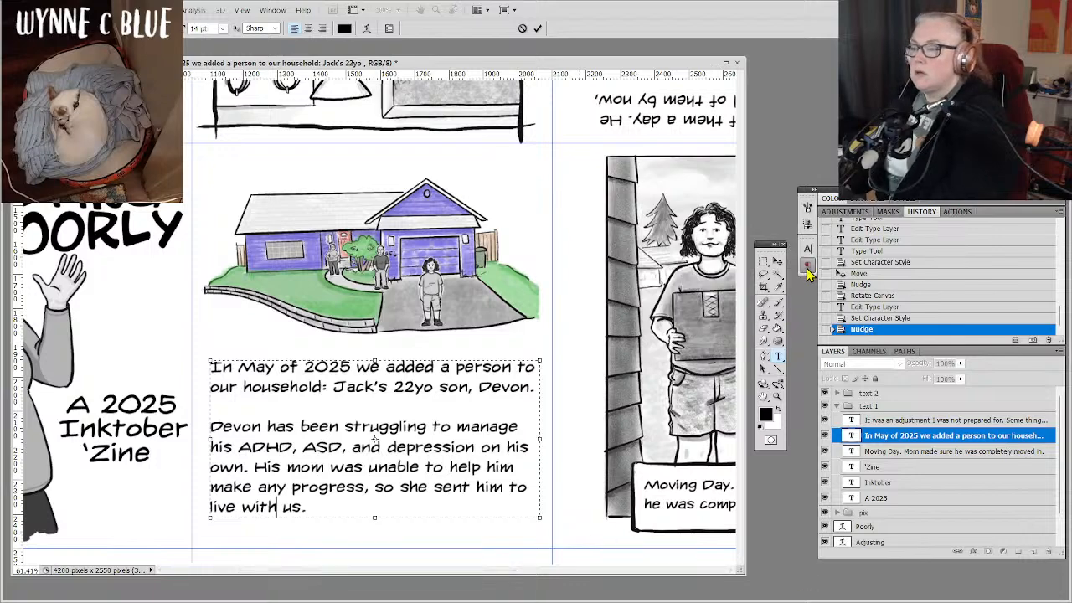
{"action": "left_click", "coordinate": [906, 435]}
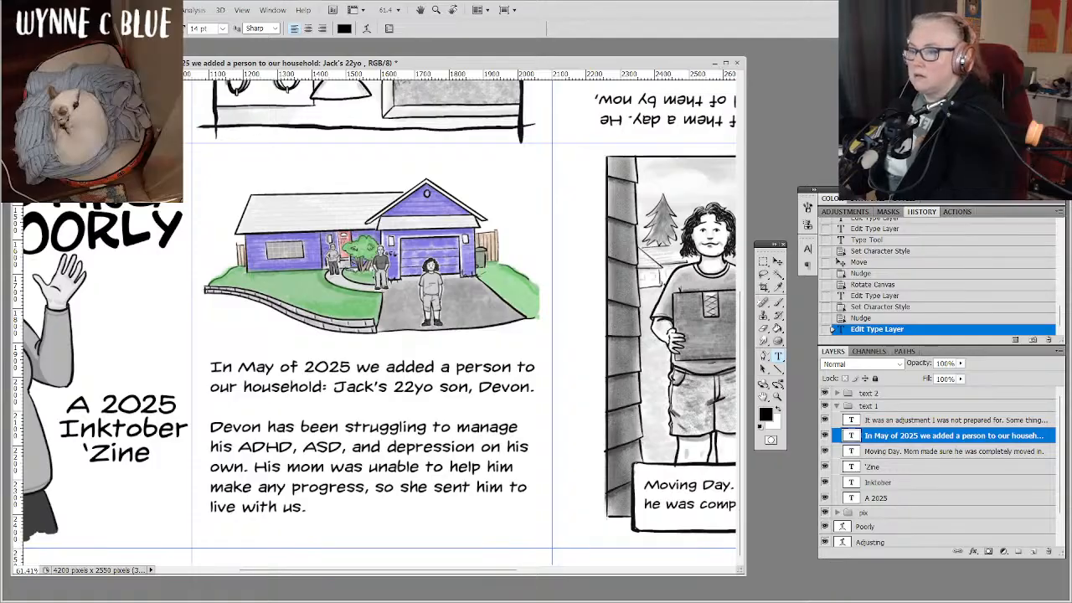
{"action": "key", "text": "ctrl+minus"}
Open the print settings for the whole 'zine sheet and switch the page to landscape orientation.
{"action": "key", "text": "ctrl+minus"}
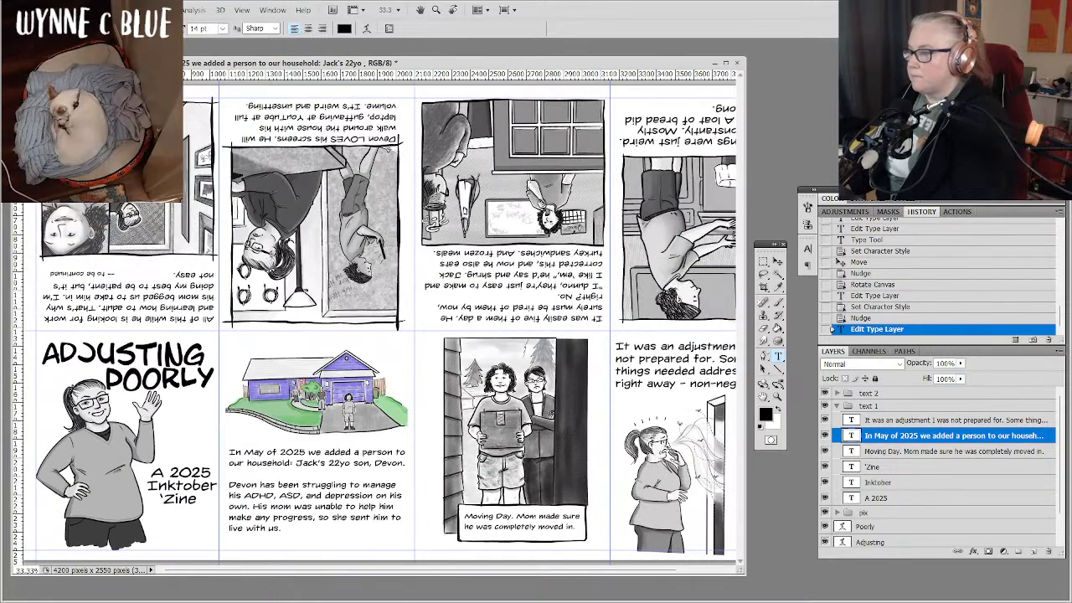
{"action": "key", "text": "ctrl+minus"}
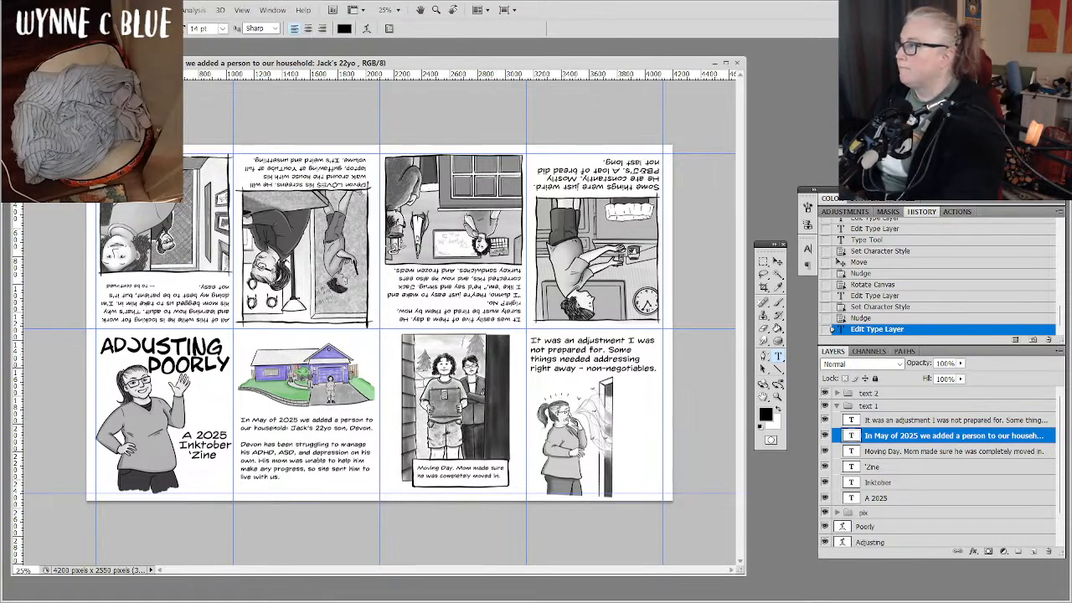
{"action": "left_click", "coordinate": [35, 10]}
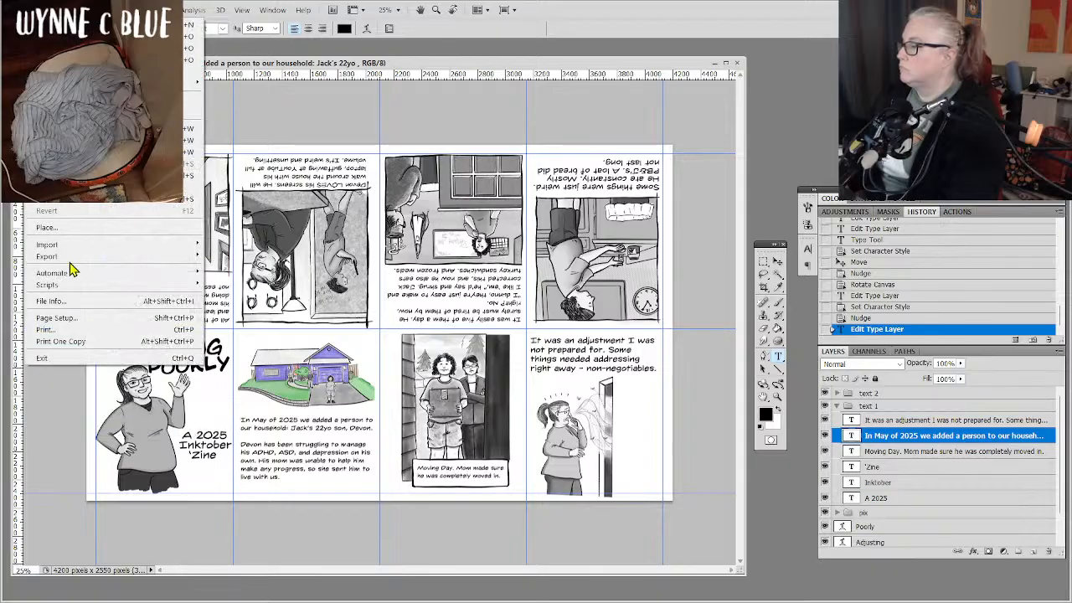
{"action": "left_click", "coordinate": [86, 330]}
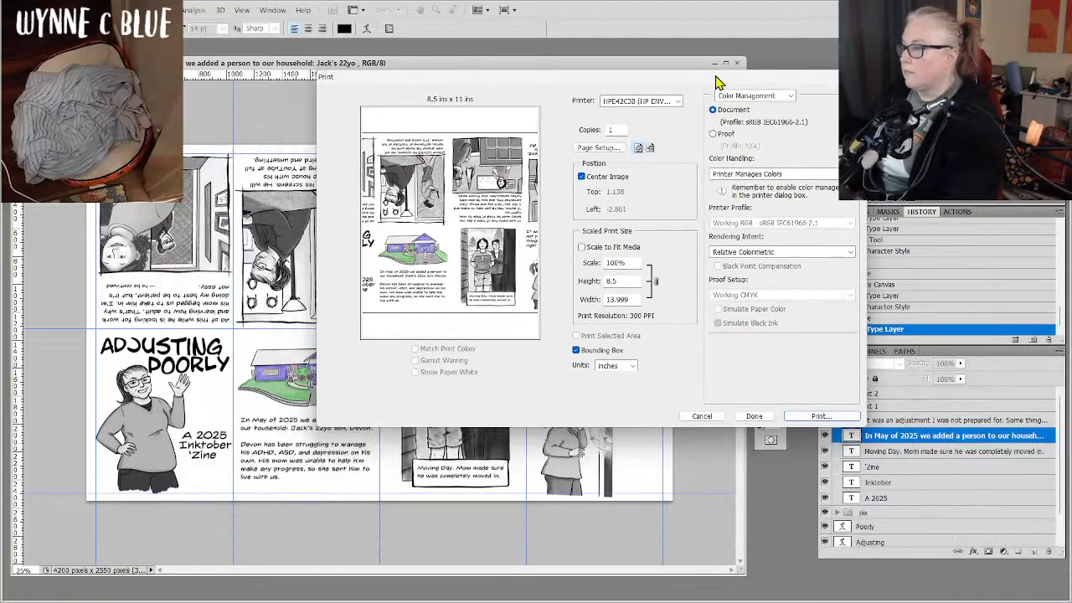
{"action": "left_click_drag", "start_coordinate": [716, 81], "coordinate": [717, 112]}
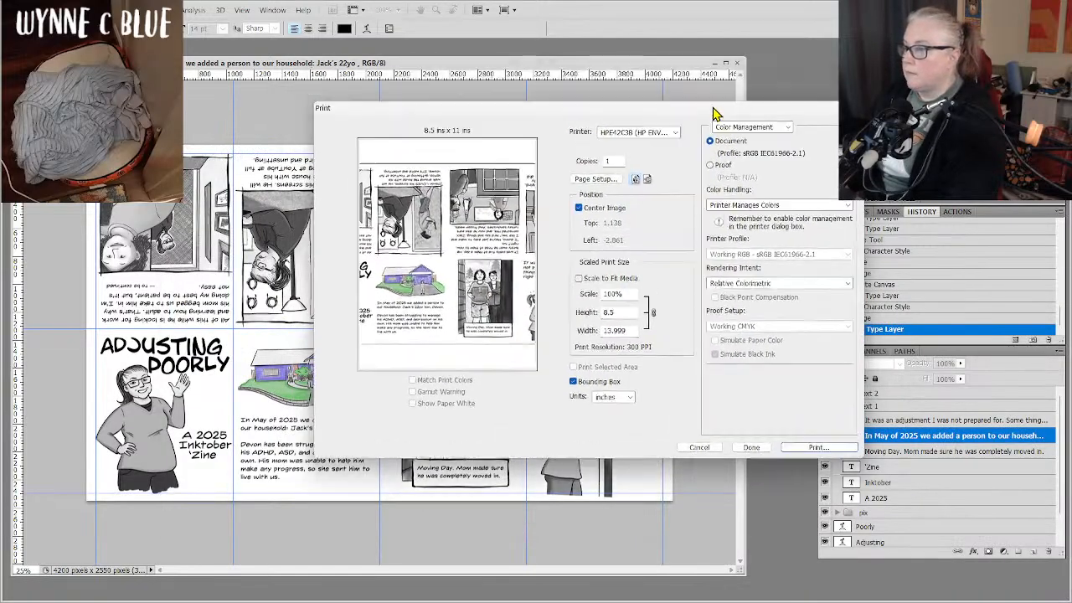
{"action": "left_click", "coordinate": [645, 180]}
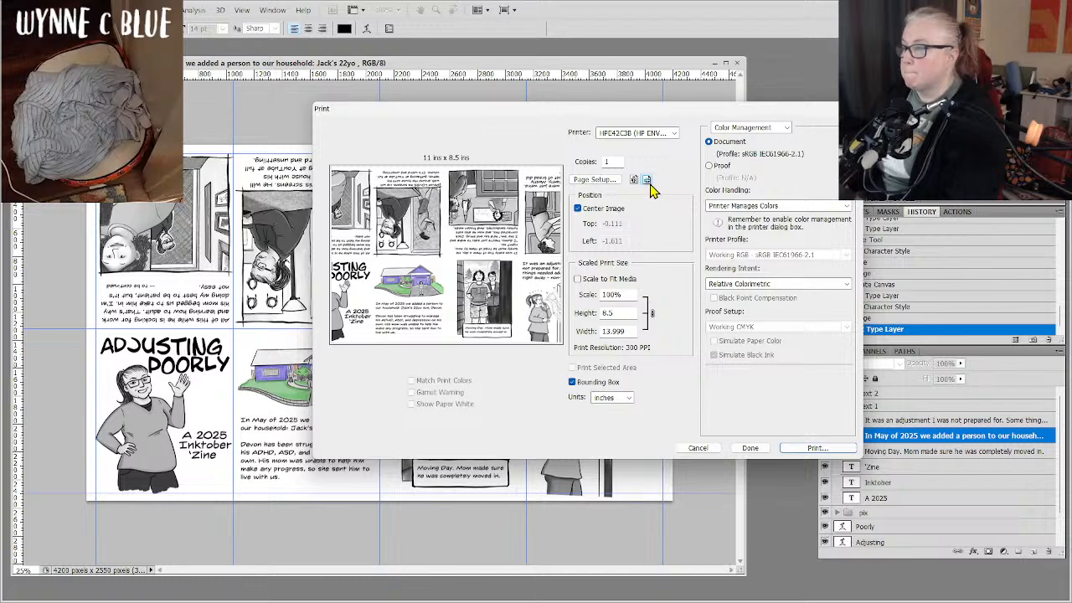
Set the paper size to Legal in the HP ENVY 5660 printer's advanced options, keeping Main Tray and Plain Paper.
{"action": "left_click", "coordinate": [596, 181]}
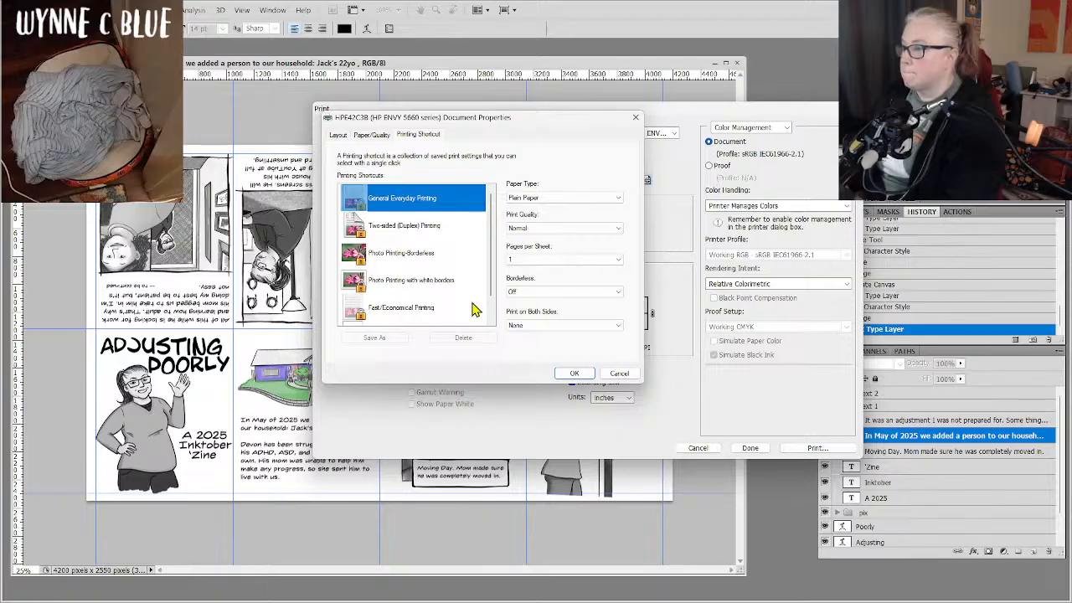
{"action": "left_click", "coordinate": [338, 136]}
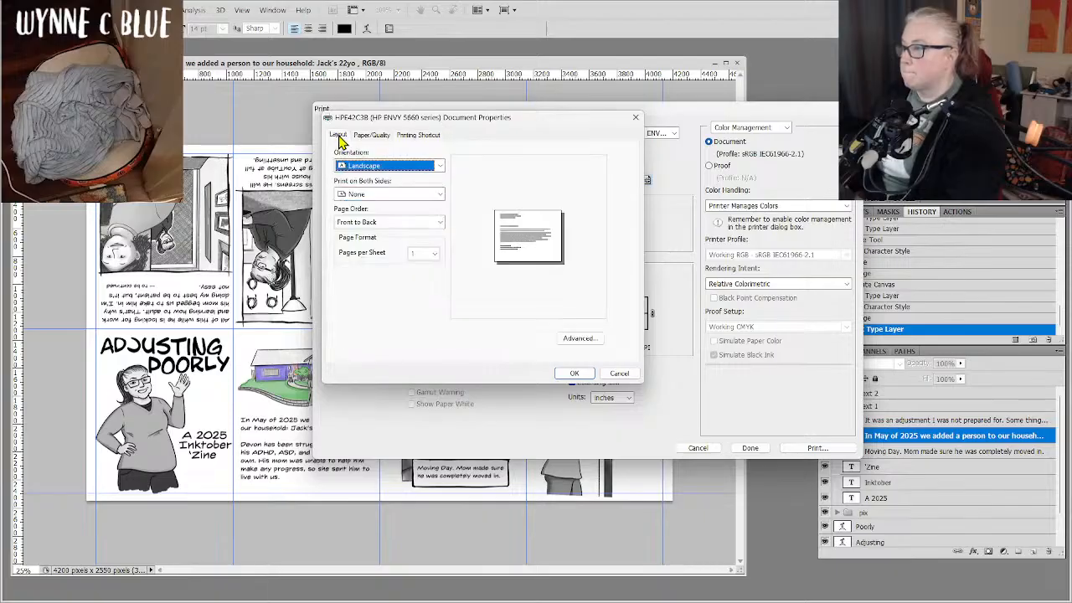
{"action": "left_click", "coordinate": [371, 136]}
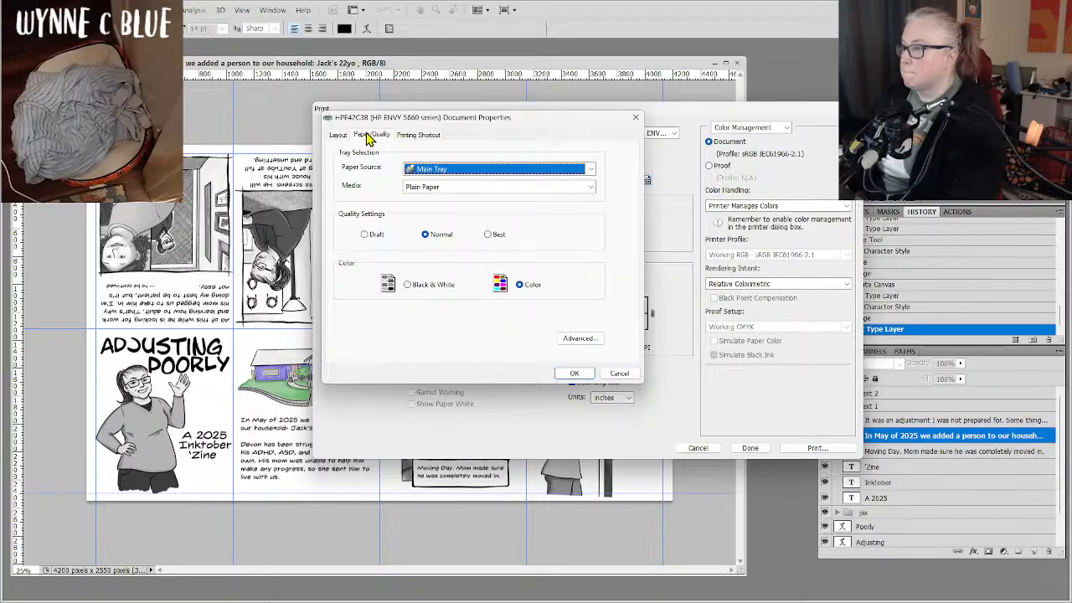
{"action": "left_click", "coordinate": [592, 190]}
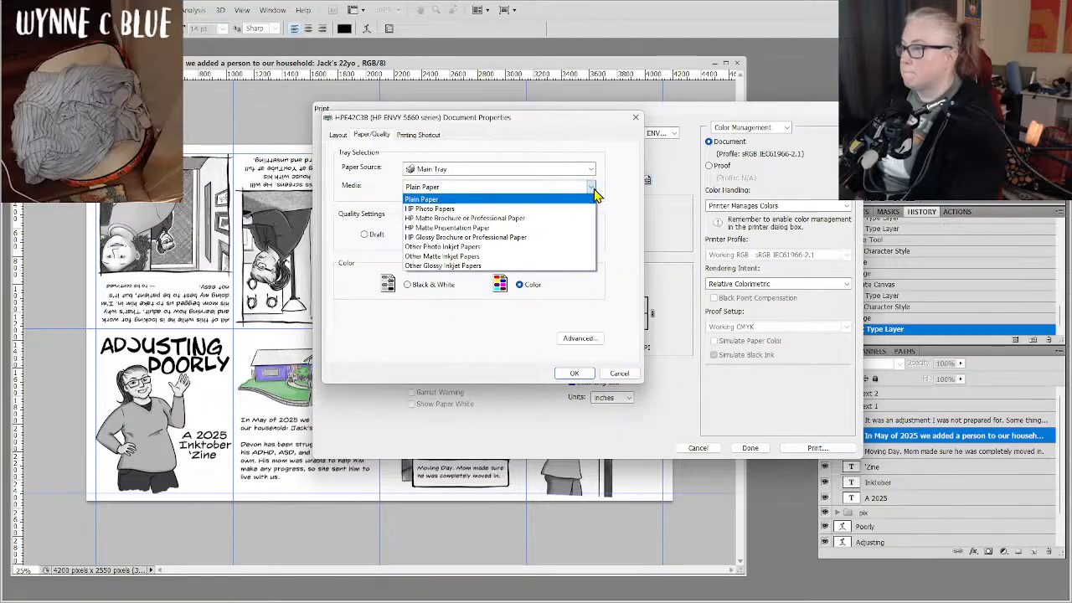
{"action": "left_click", "coordinate": [593, 194]}
{"action": "left_click", "coordinate": [592, 170]}
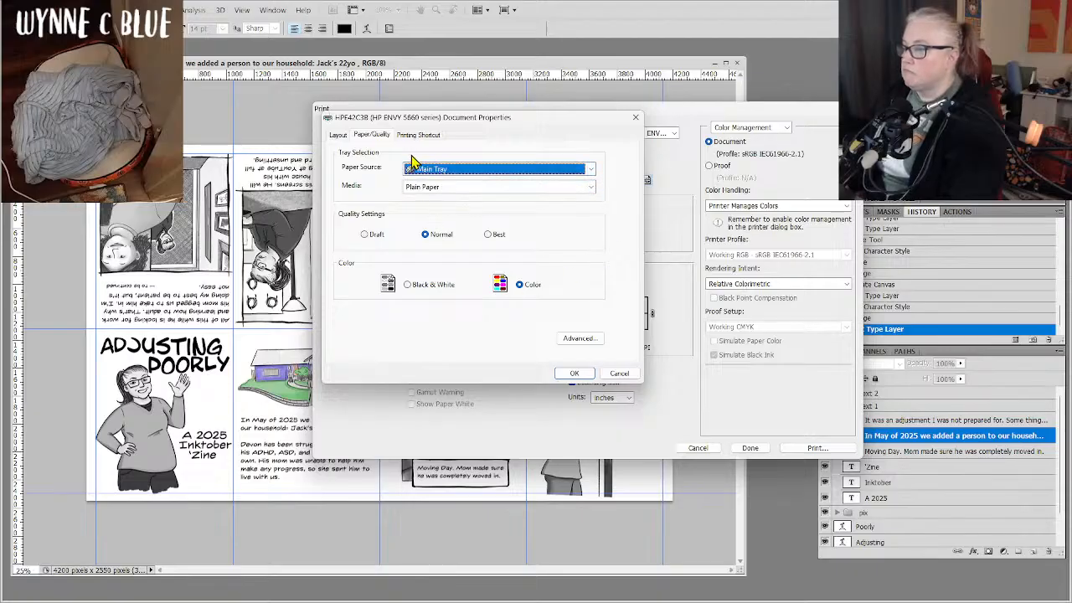
{"action": "left_click", "coordinate": [588, 338]}
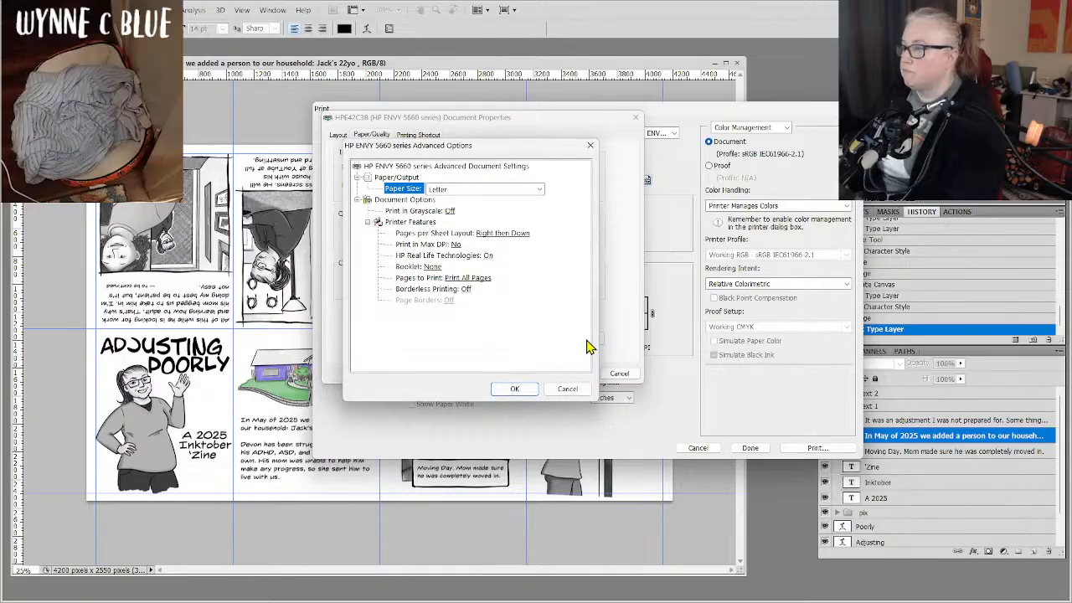
{"action": "left_click", "coordinate": [540, 190]}
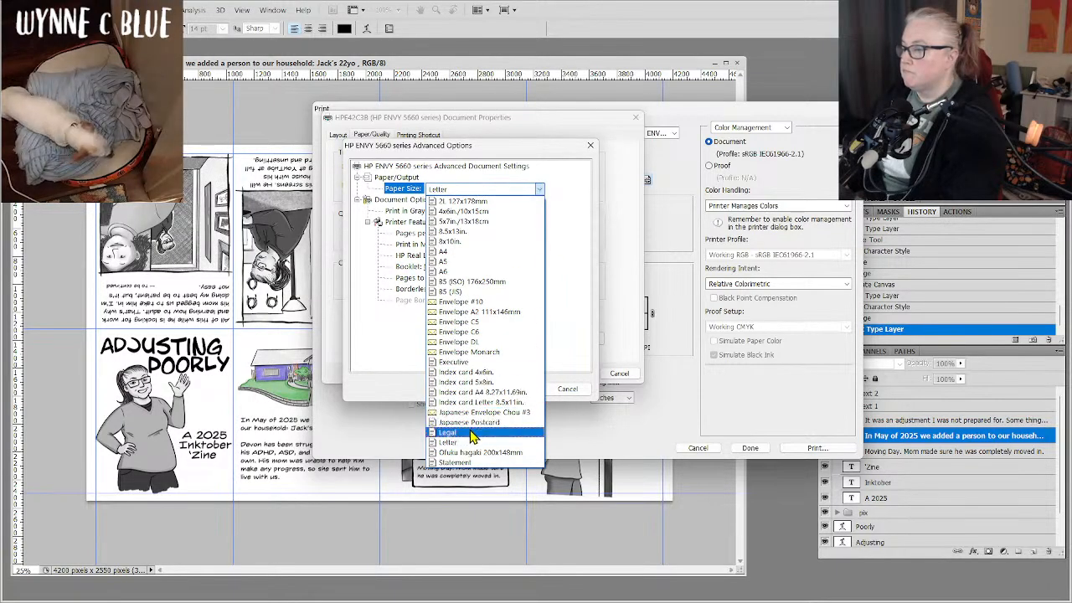
{"action": "left_click", "coordinate": [466, 436]}
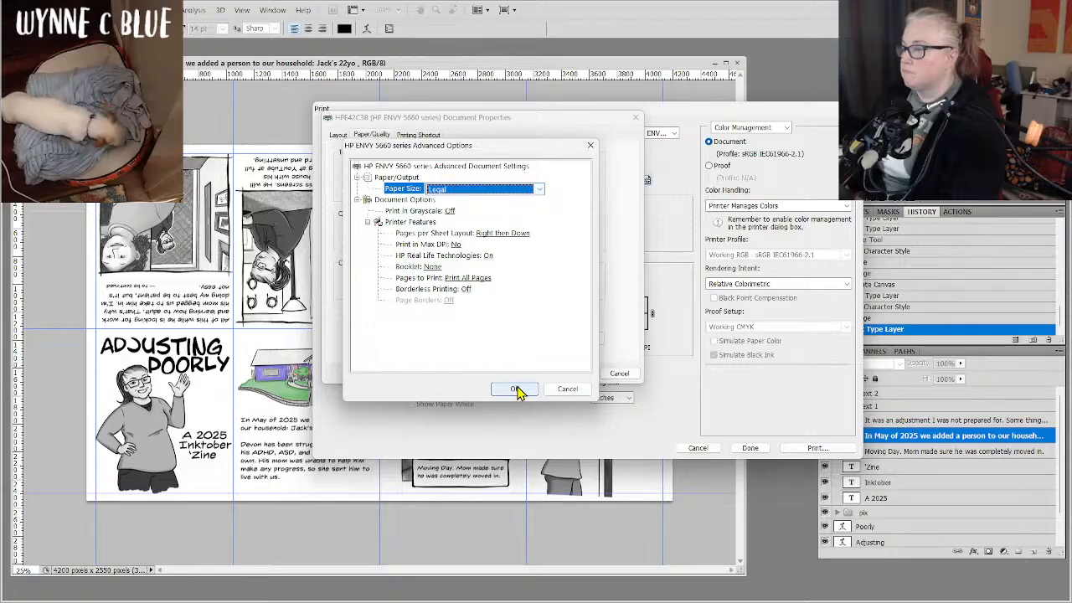
{"action": "left_click", "coordinate": [516, 390]}
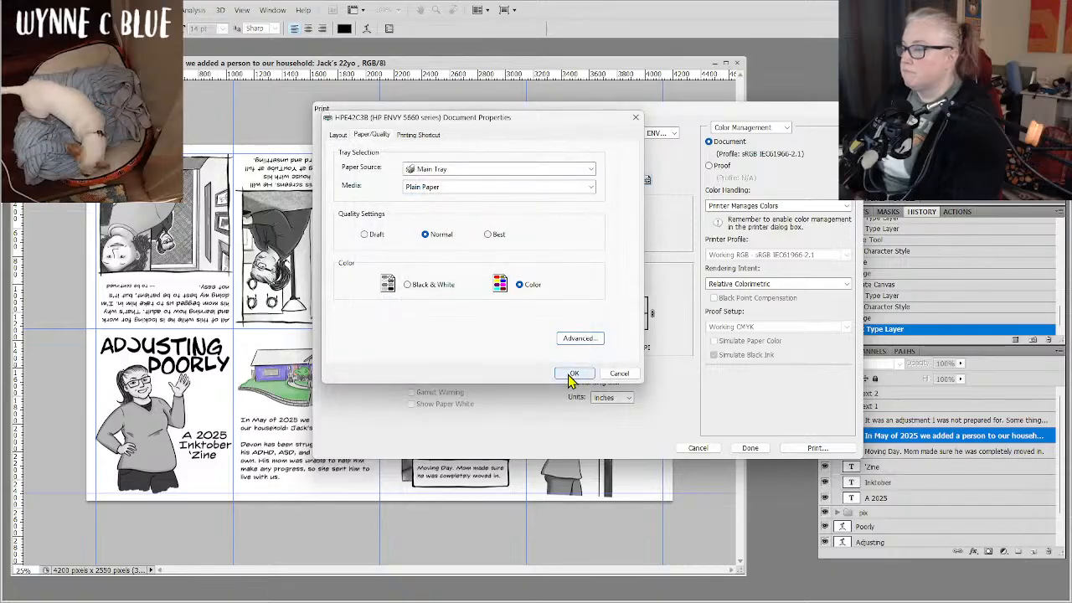
{"action": "left_click", "coordinate": [570, 374]}
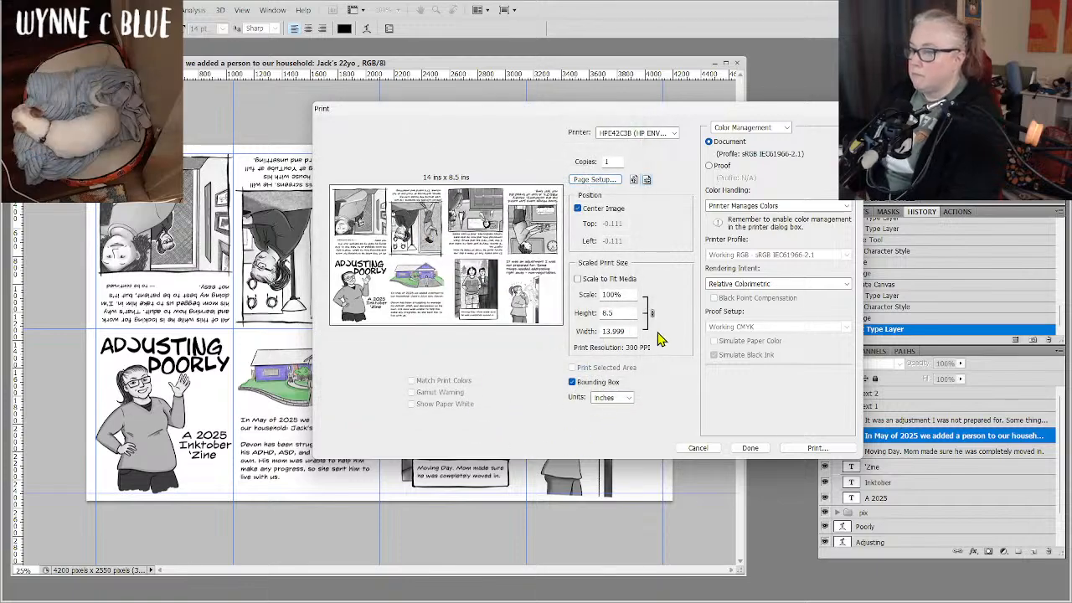
Scale the centered print to 96% without fitting it to the media, and print one copy on the HP ENVY 5660.
{"action": "left_click", "coordinate": [580, 282]}
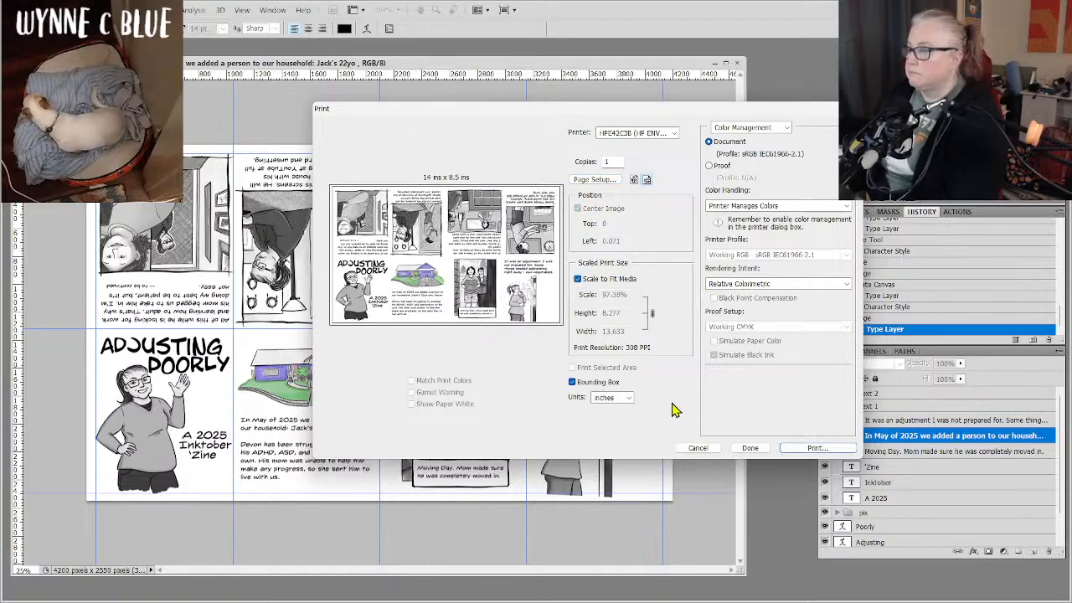
{"action": "left_click", "coordinate": [577, 279]}
{"action": "left_click", "coordinate": [623, 295]}
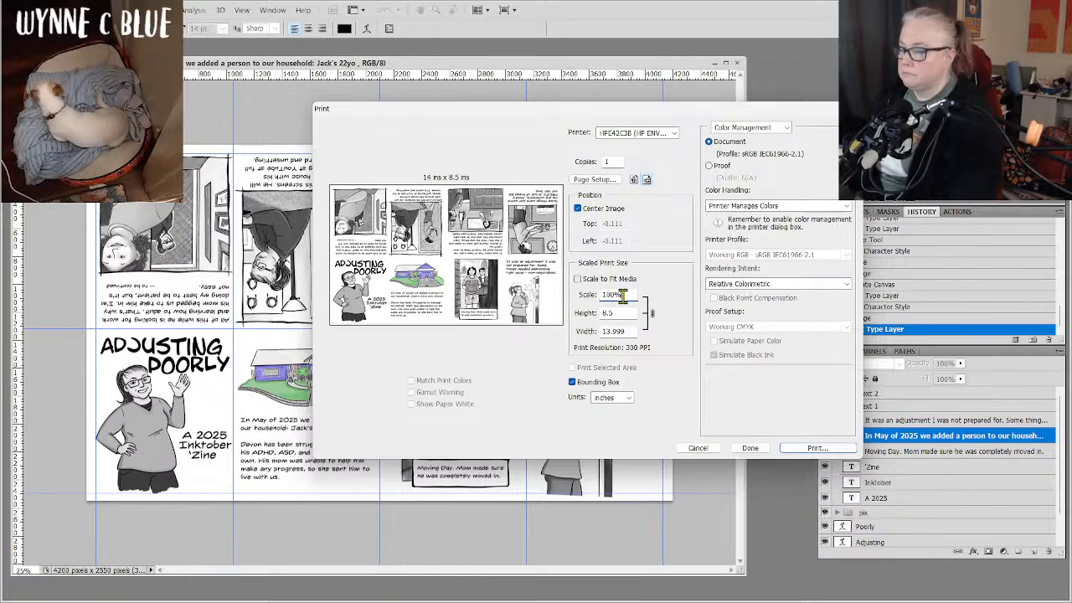
{"action": "key", "text": "Down"}
{"action": "key", "text": "Down"}
{"action": "key", "text": "Down"}
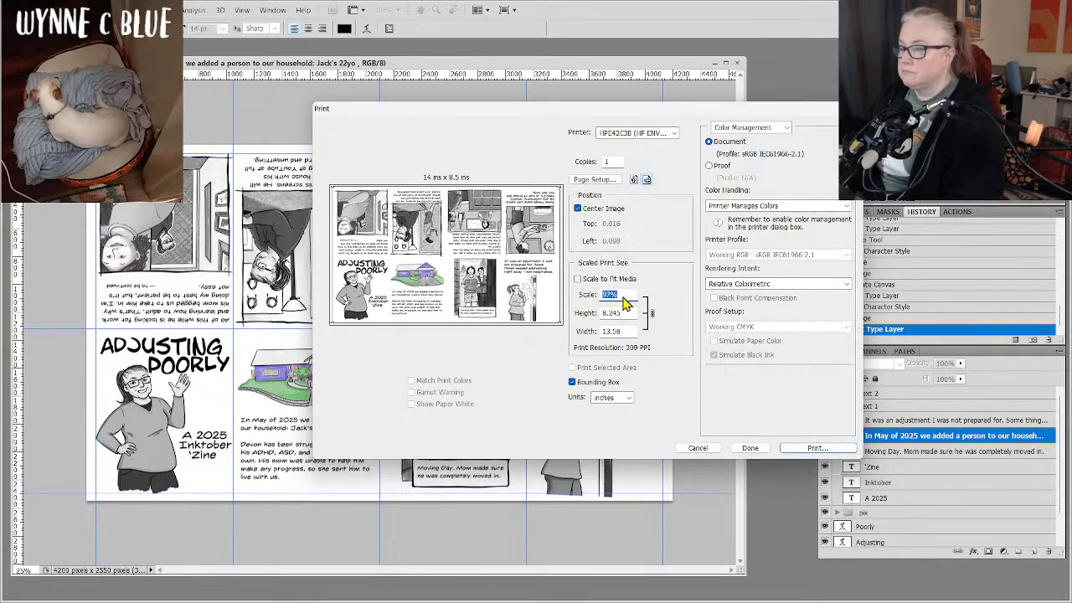
{"action": "key", "text": "Down"}
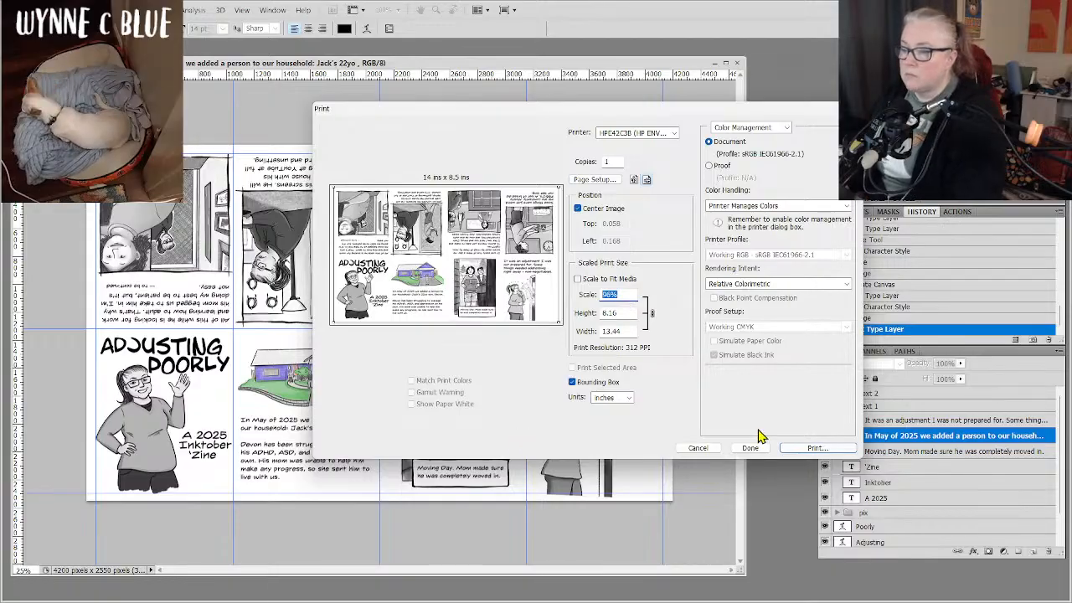
{"action": "left_click", "coordinate": [815, 448]}
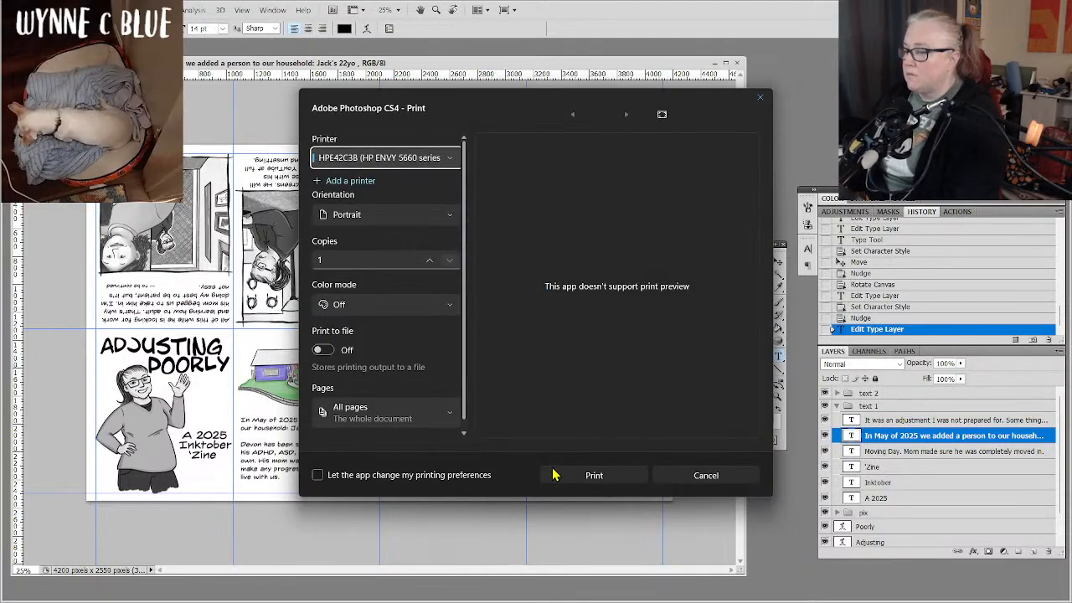
{"action": "left_click", "coordinate": [573, 483]}
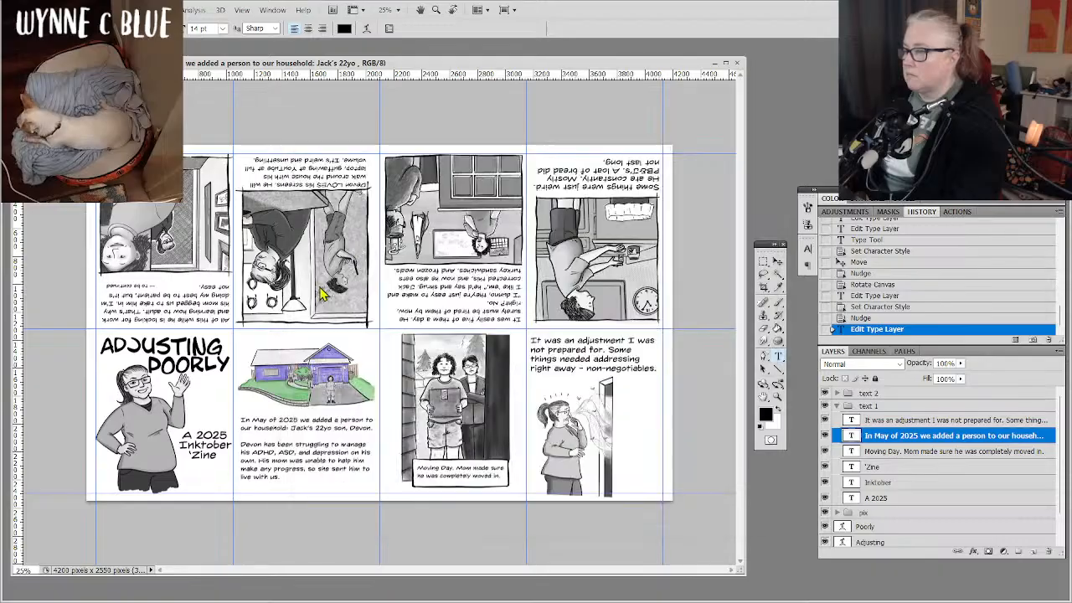